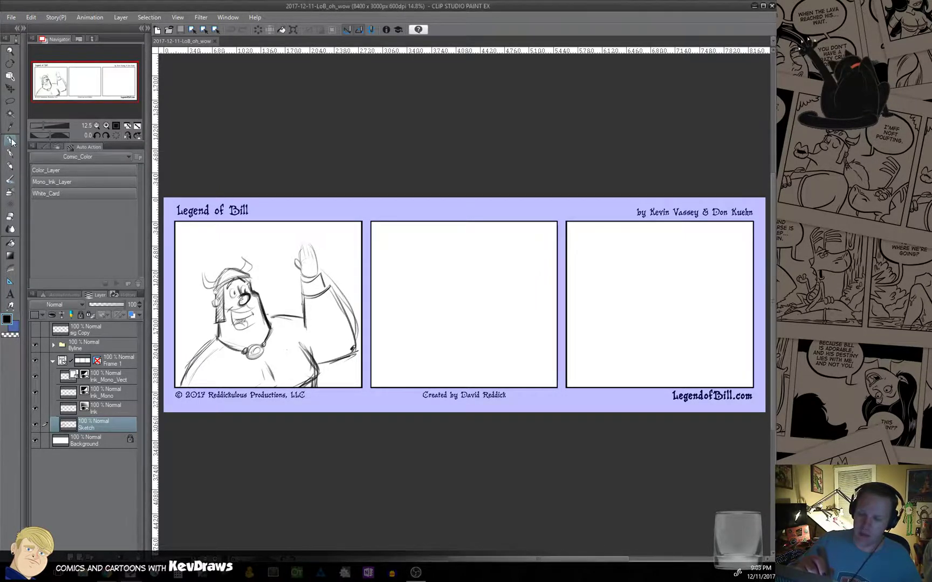
Choose the Pencil (Flat) sub tool for sketching and collapse the brush palettes.
{"action": "left_click", "coordinate": [24, 28]}
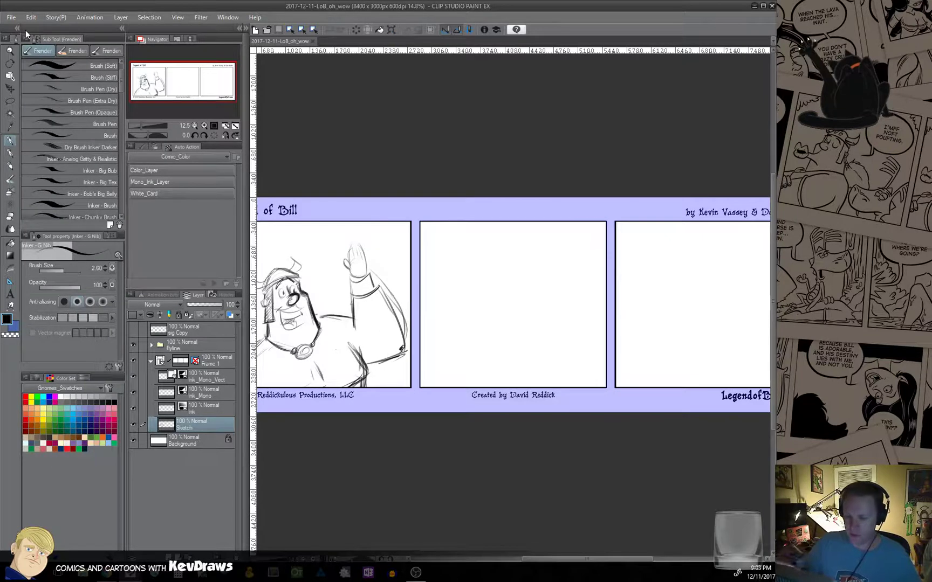
{"action": "left_click", "coordinate": [110, 50]}
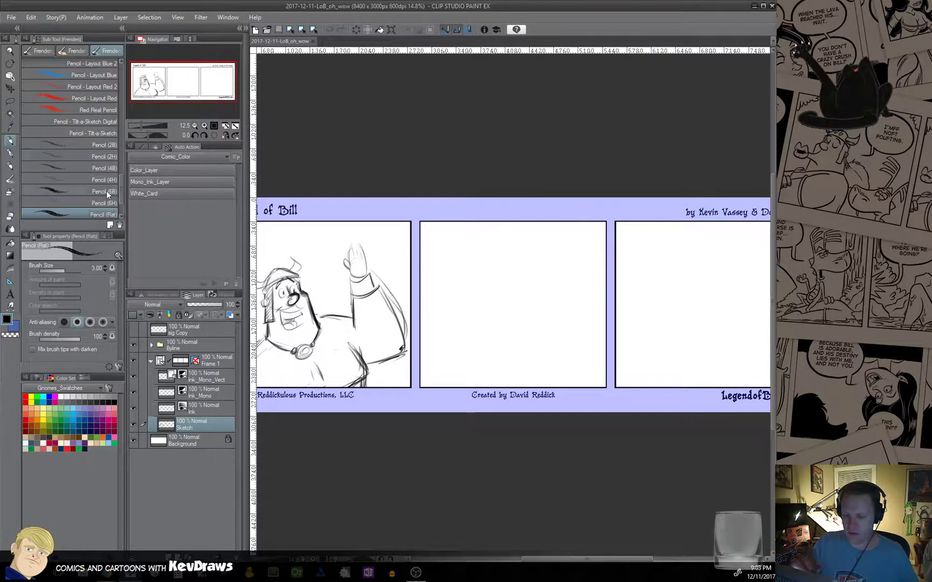
{"action": "left_click", "coordinate": [122, 28]}
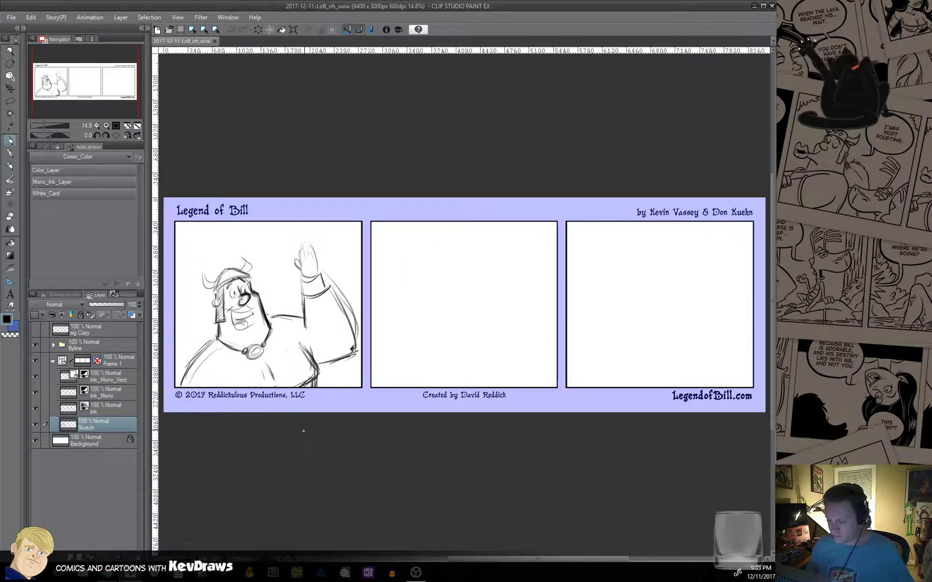
{"action": "left_click_drag", "start_coordinate": [290, 449], "coordinate": [298, 411]}
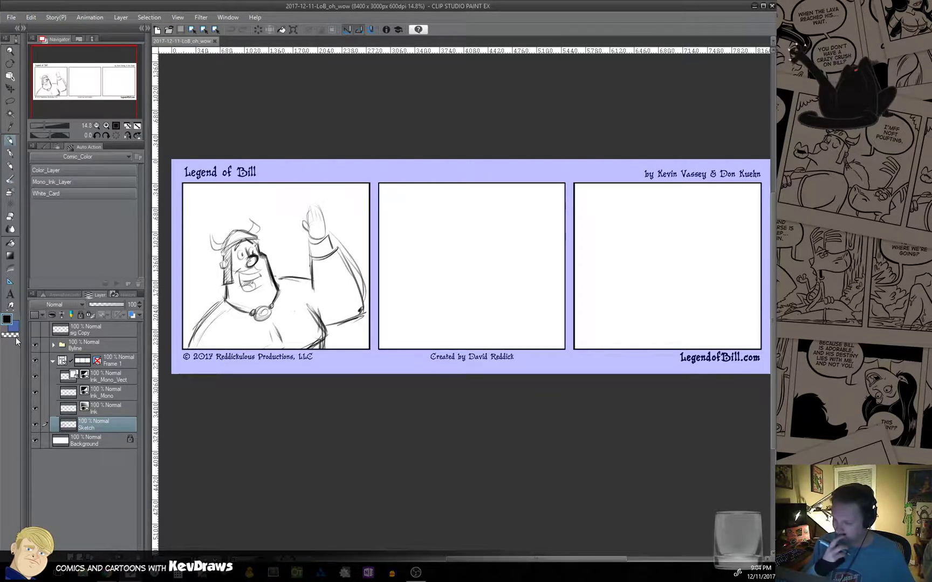
Erase the helmet's right horn and the stray strokes over it with transparent colour, and switch back to black.
{"action": "left_click_drag", "start_coordinate": [247, 218], "coordinate": [268, 236]}
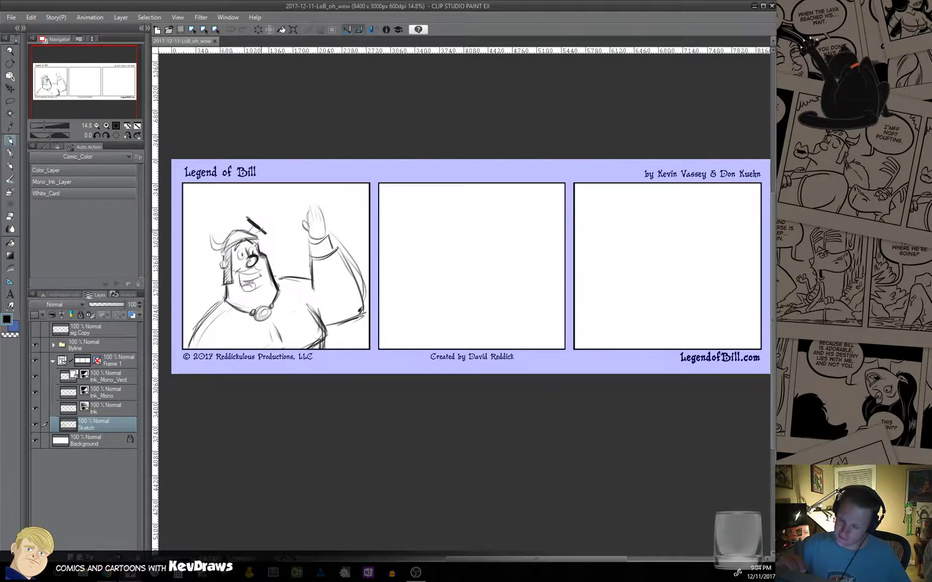
{"action": "left_click_drag", "start_coordinate": [377, 270], "coordinate": [398, 190]}
{"action": "left_click_drag", "start_coordinate": [313, 268], "coordinate": [304, 364]}
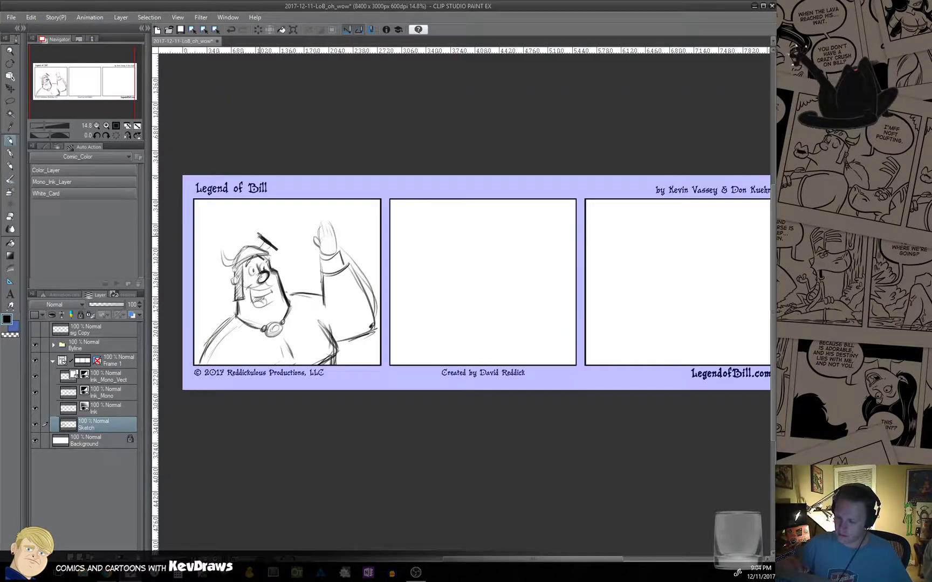
{"action": "left_click_drag", "start_coordinate": [257, 233], "coordinate": [270, 243]}
{"action": "left_click", "coordinate": [12, 335]}
{"action": "scroll", "coordinate": [474, 280], "scroll_direction": "down", "scroll_amount": 3}
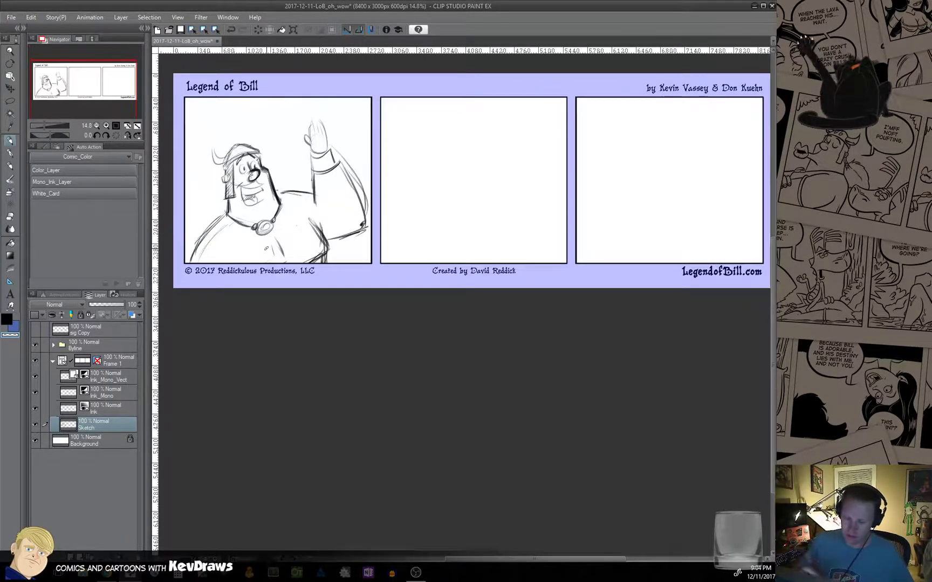
{"action": "left_click", "coordinate": [11, 323]}
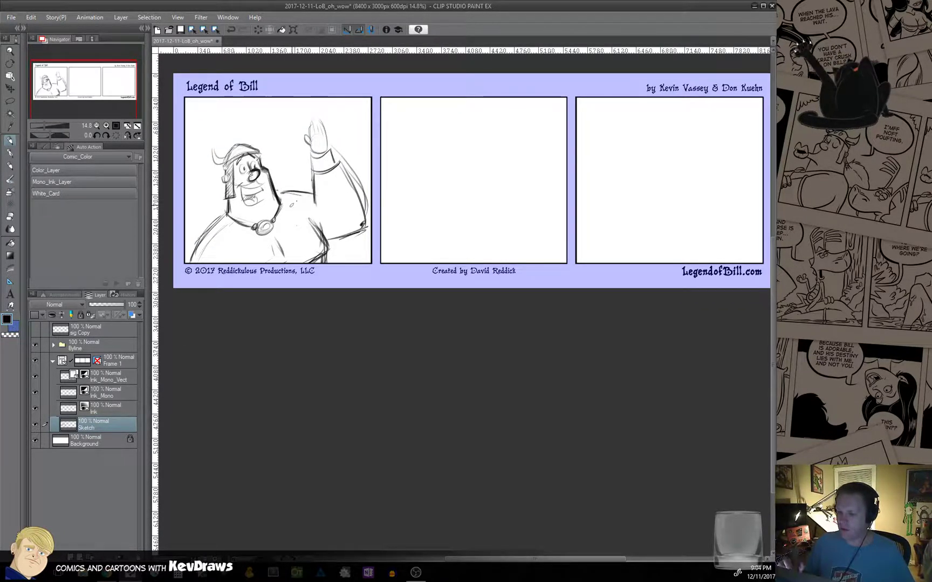
Try sketching overlapping ovals in the middle panel with the pencil, and undo them.
{"action": "scroll", "coordinate": [325, 260], "scroll_direction": "up", "scroll_amount": 4}
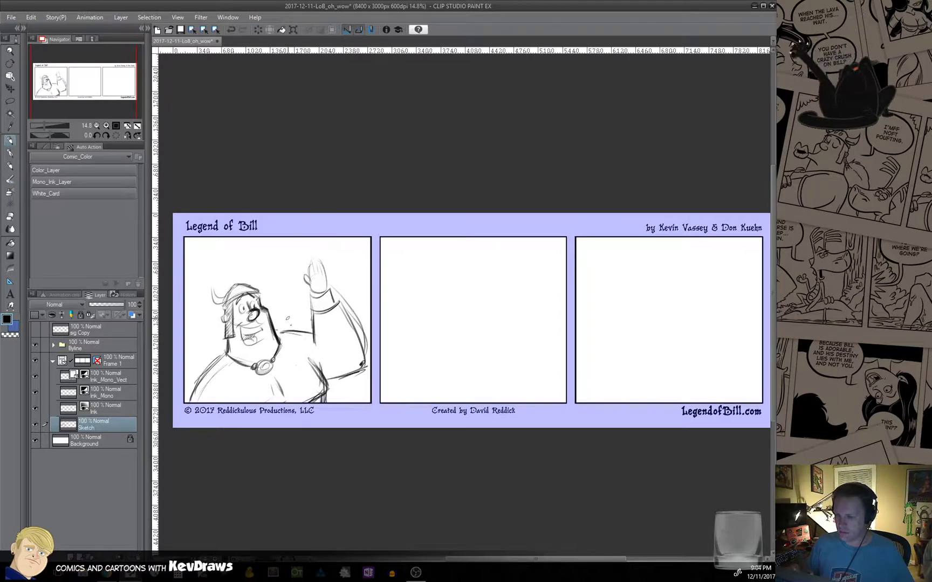
{"action": "scroll", "coordinate": [288, 318], "scroll_direction": "down", "scroll_amount": 1}
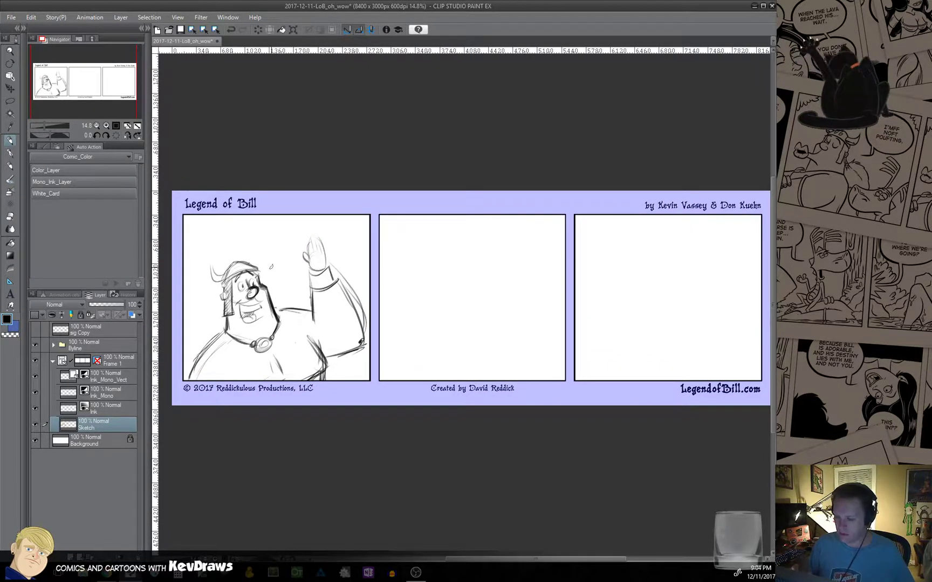
{"action": "scroll", "coordinate": [227, 283], "scroll_direction": "down", "scroll_amount": 5}
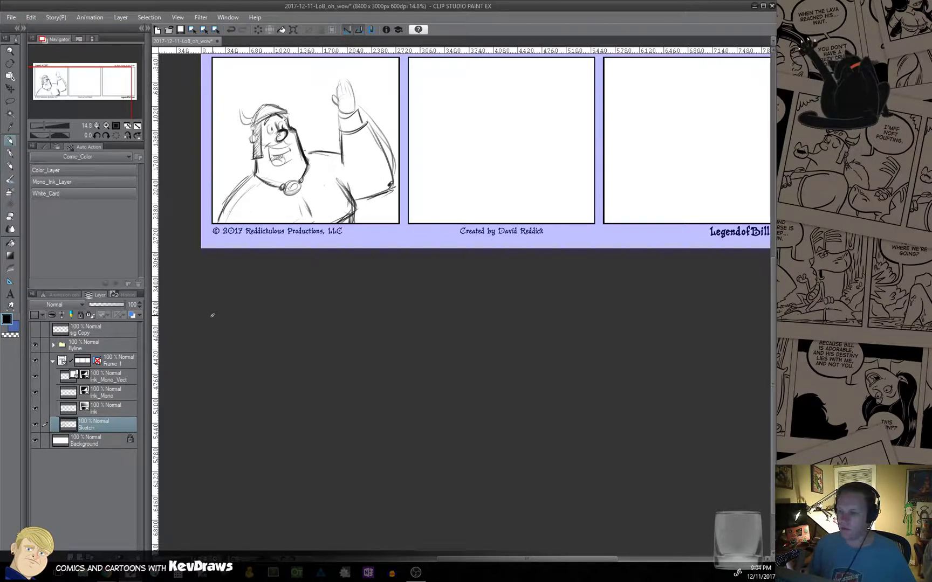
{"action": "scroll", "coordinate": [380, 276], "scroll_direction": "up", "scroll_amount": 6}
{"action": "scroll", "coordinate": [381, 337], "scroll_direction": "right", "scroll_amount": 3}
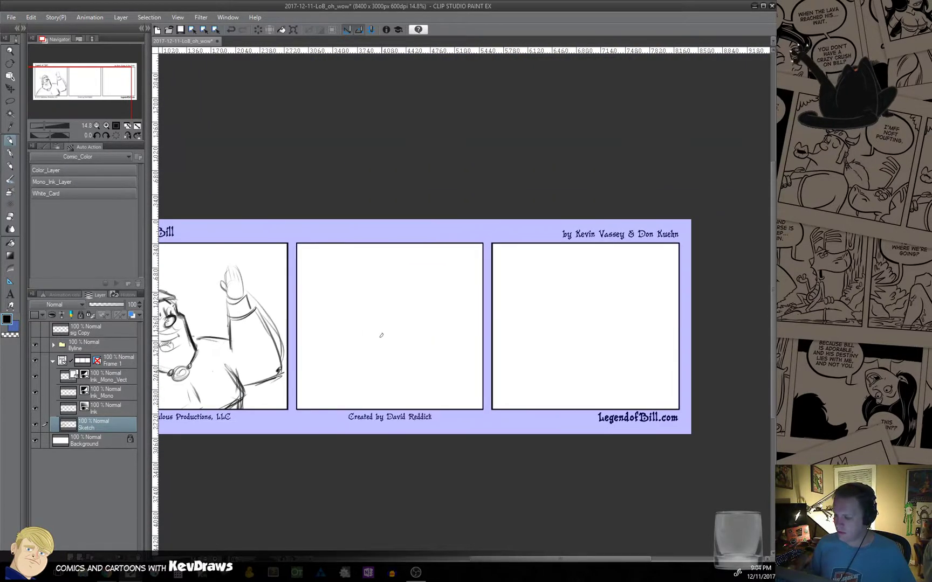
{"action": "mouse_move", "coordinate": [350, 368]}
{"action": "left_mouse_down"}
{"action": "mouse_move", "coordinate": [392, 320]}
{"action": "mouse_move", "coordinate": [432, 311]}
{"action": "mouse_move", "coordinate": [366, 340]}
{"action": "mouse_move", "coordinate": [428, 305]}
{"action": "mouse_move", "coordinate": [410, 339]}
{"action": "left_mouse_up"}
{"action": "key", "text": "ctrl+z"}
{"action": "scroll", "coordinate": [291, 384], "scroll_direction": "down", "scroll_amount": 5}
{"action": "scroll", "coordinate": [291, 384], "scroll_direction": "left", "scroll_amount": 3}
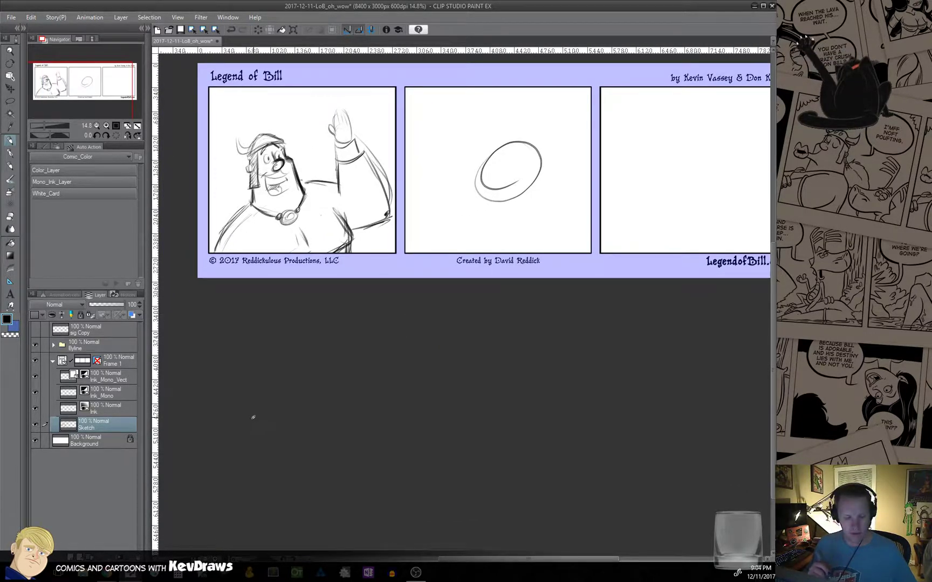
{"action": "key", "text": "ctrl+z"}
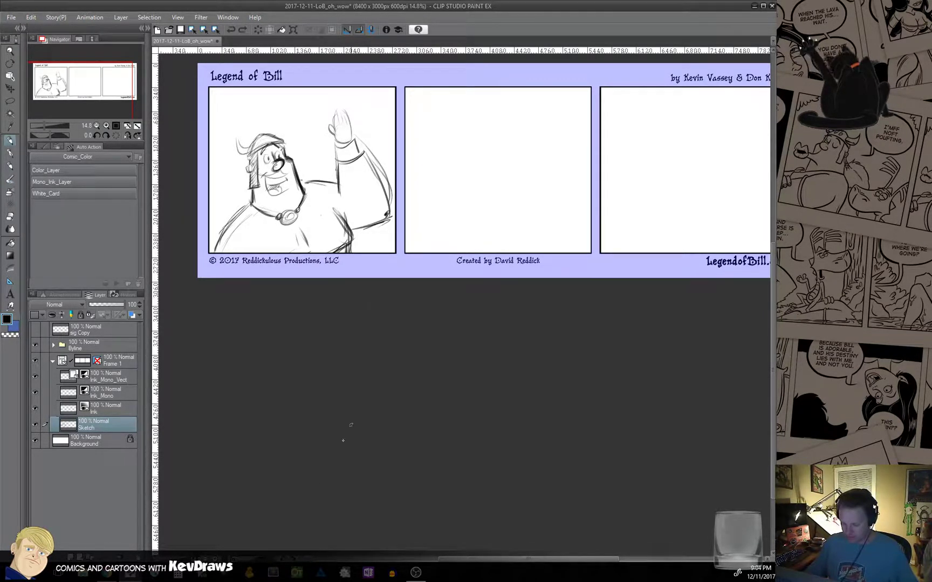
Set both side switches of the Grip Pen to Disabled in Wacom Tablet Properties.
{"action": "left_click", "coordinate": [230, 577]}
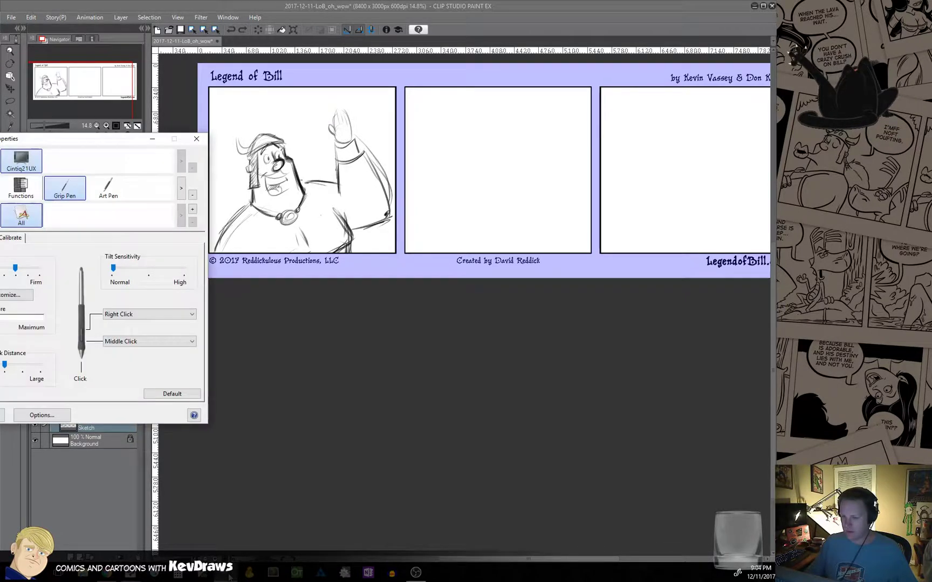
{"action": "left_click_drag", "start_coordinate": [138, 146], "coordinate": [392, 147]}
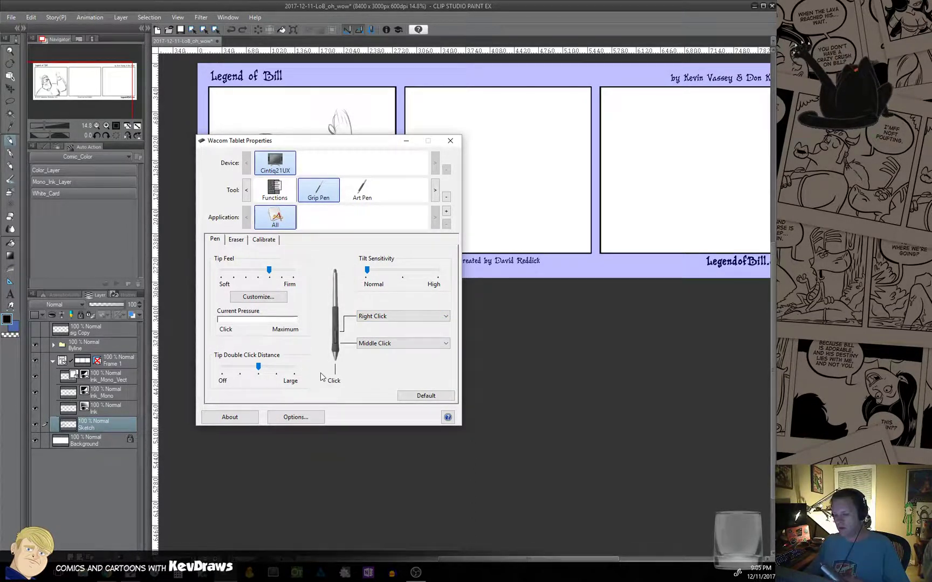
{"action": "left_click", "coordinate": [374, 317]}
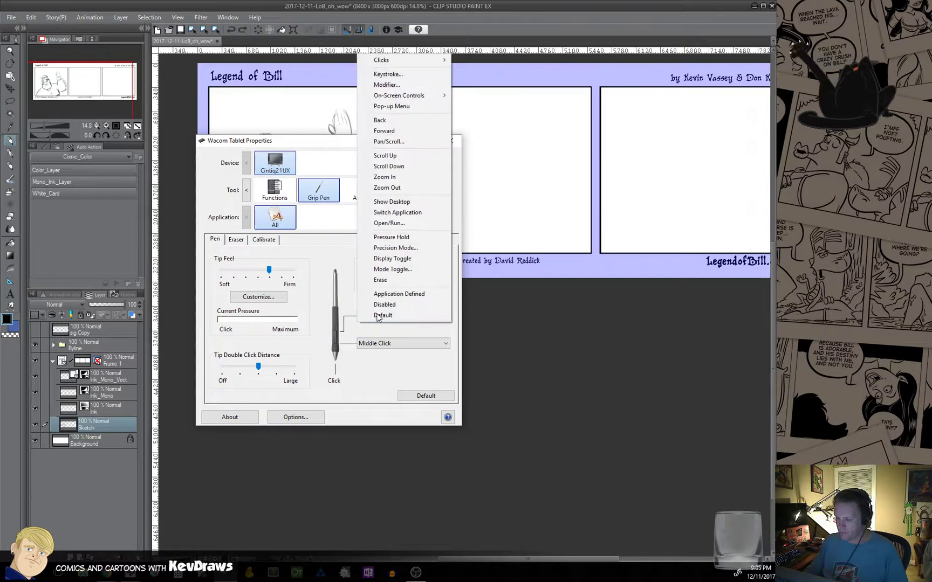
{"action": "left_click", "coordinate": [389, 305]}
{"action": "left_click", "coordinate": [396, 345]}
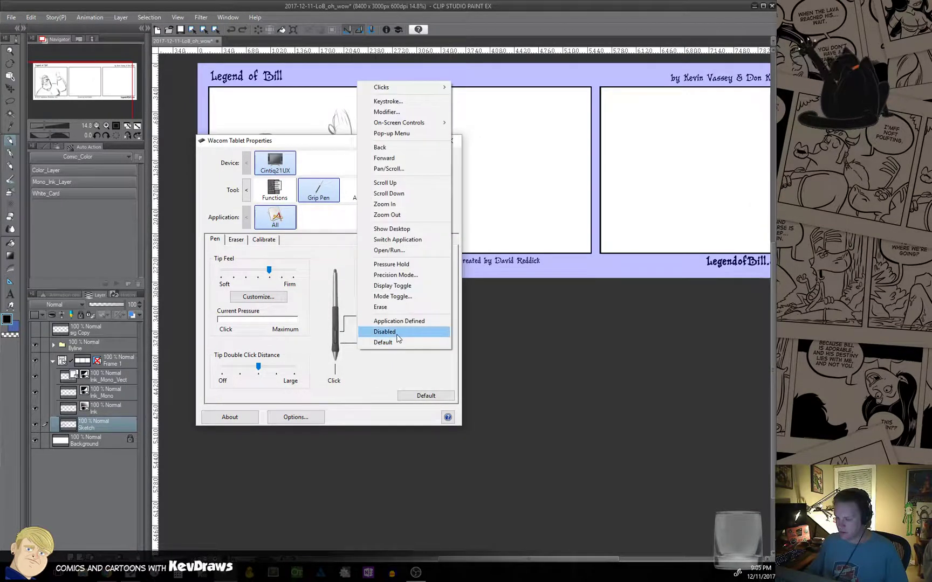
{"action": "left_click", "coordinate": [399, 331]}
{"action": "left_click", "coordinate": [450, 140]}
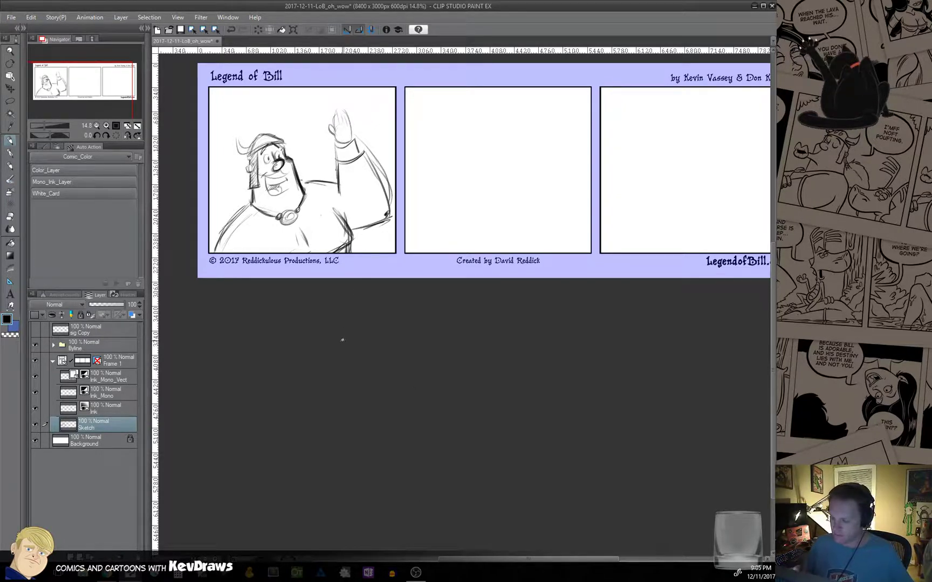
In Wacom Tablet Properties, set the Grip Pen's upper side switch to Right Click and the lower one to Middle Click.
{"action": "left_click_drag", "start_coordinate": [341, 339], "coordinate": [249, 325]}
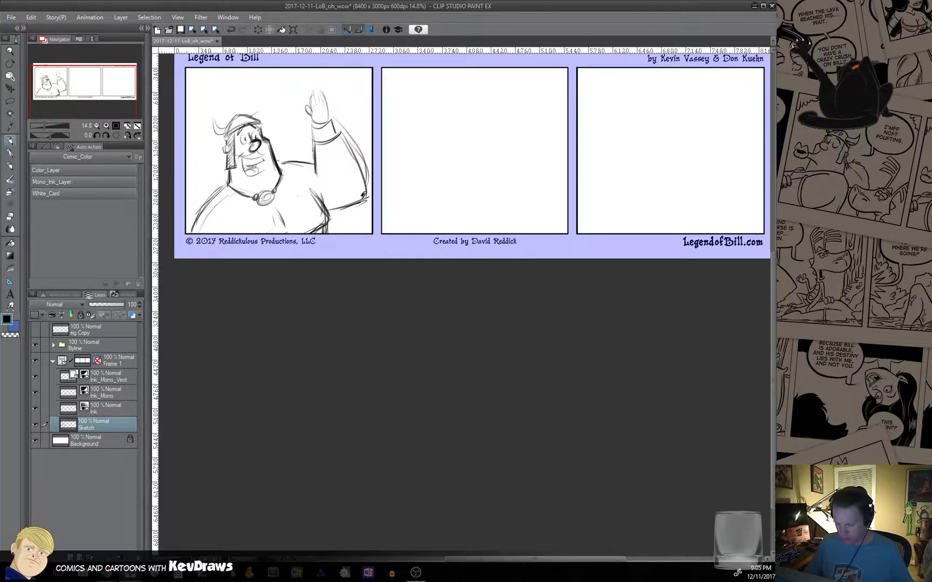
{"action": "left_click", "coordinate": [382, 343]}
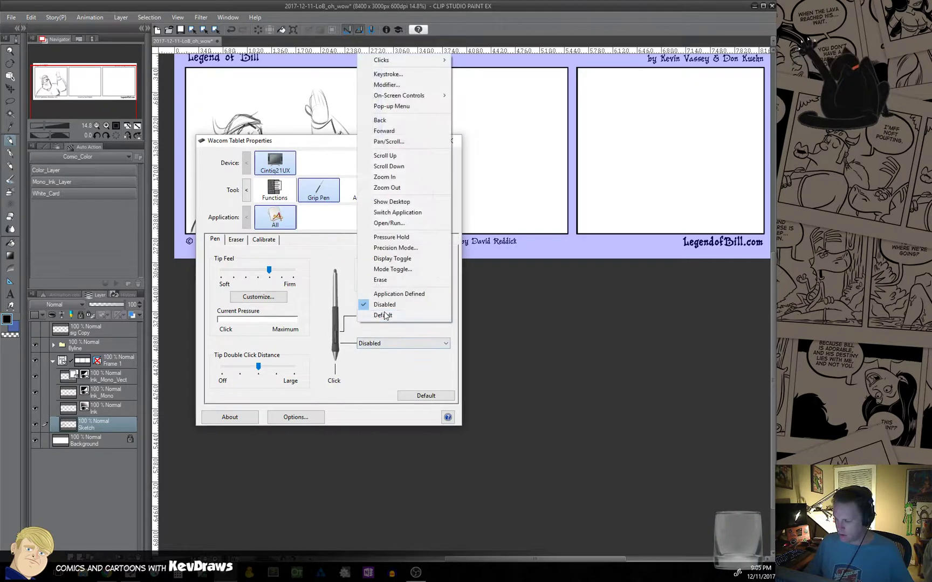
{"action": "mouse_move", "coordinate": [413, 61]}
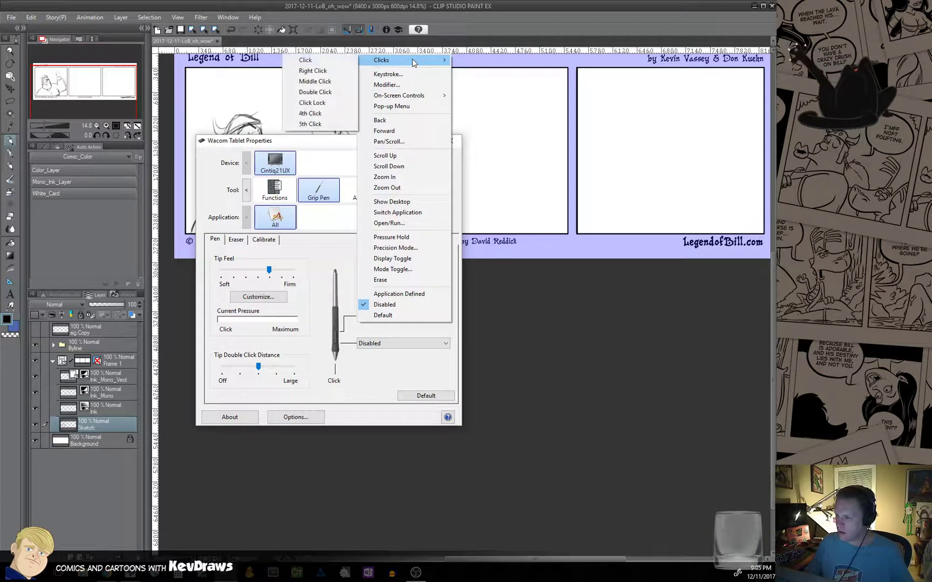
{"action": "left_click", "coordinate": [313, 71]}
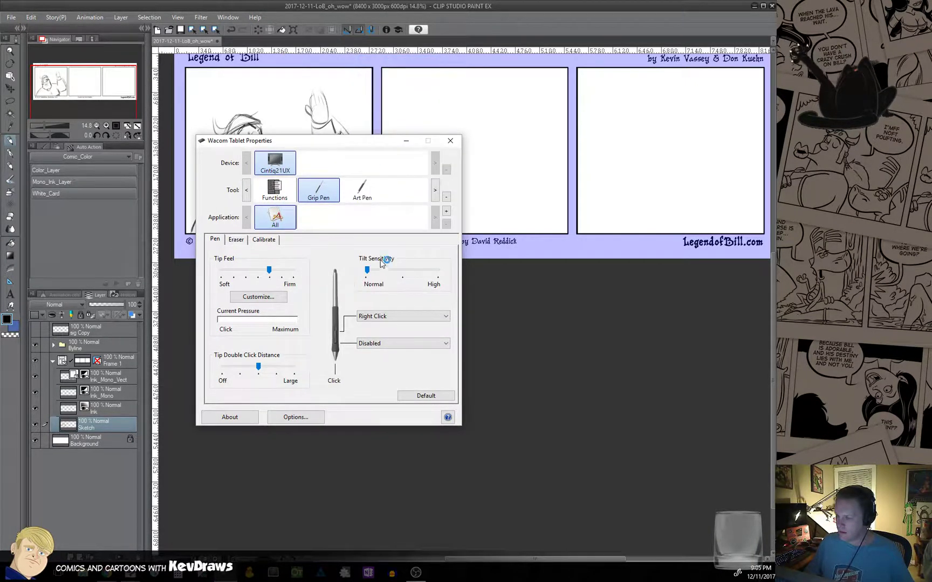
{"action": "left_click", "coordinate": [388, 344]}
{"action": "mouse_move", "coordinate": [388, 87]}
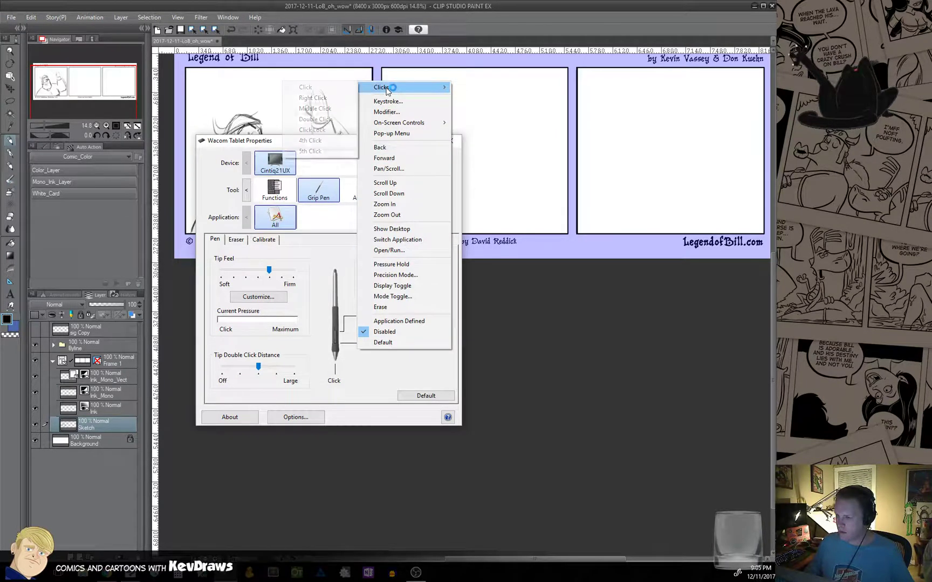
{"action": "left_click", "coordinate": [318, 108]}
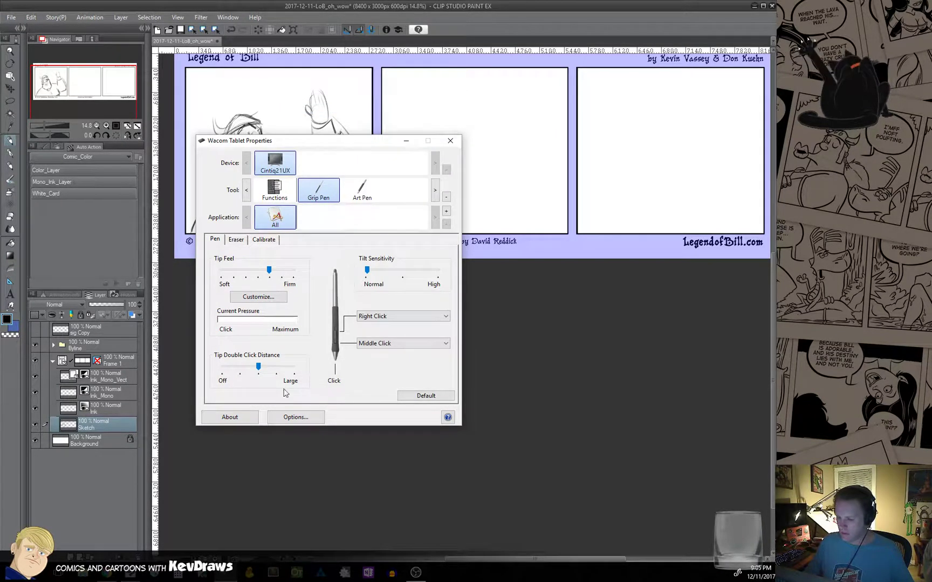
Check the tablet's side switch mode and handedness options, and close the tablet properties.
{"action": "left_click", "coordinate": [294, 418]}
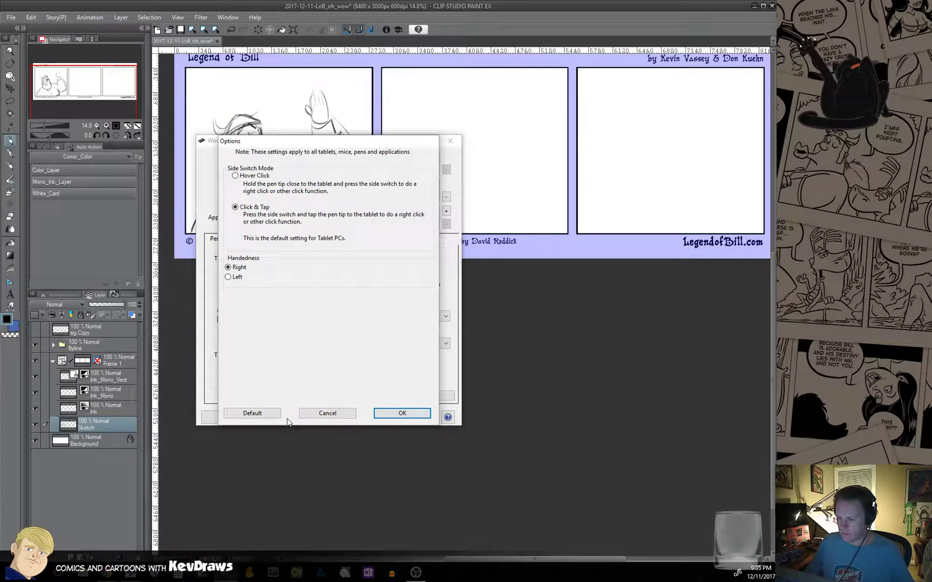
{"action": "left_click", "coordinate": [404, 413]}
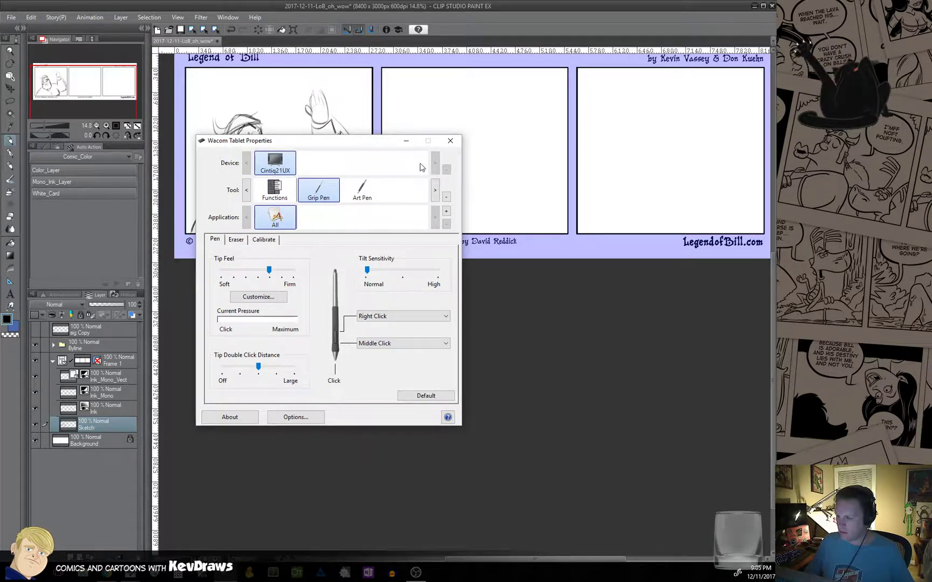
{"action": "left_click", "coordinate": [451, 140]}
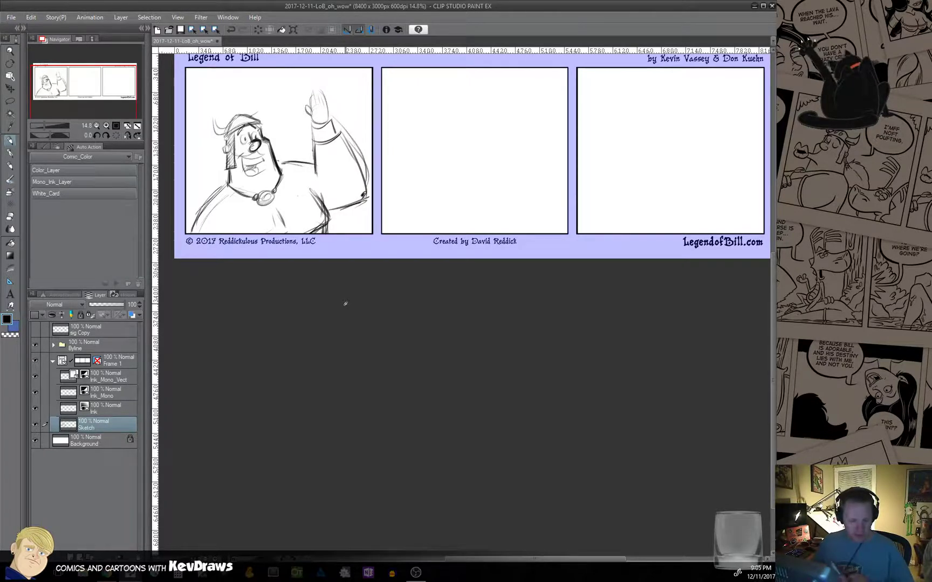
Sketch a new curved right horn and darken the left horn on the waving character's helmet in the first panel.
{"action": "left_click_drag", "start_coordinate": [396, 350], "coordinate": [407, 507]}
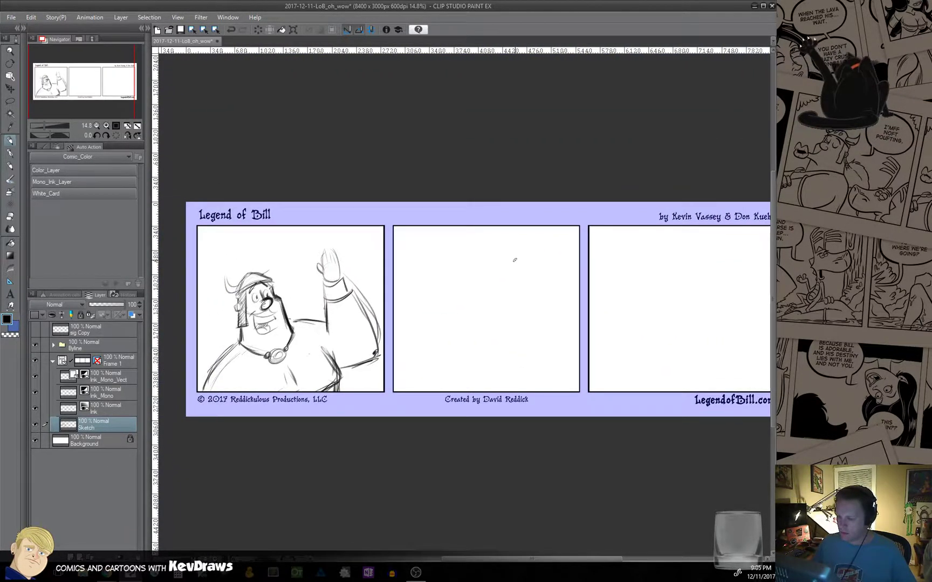
{"action": "left_click_drag", "start_coordinate": [383, 442], "coordinate": [414, 423]}
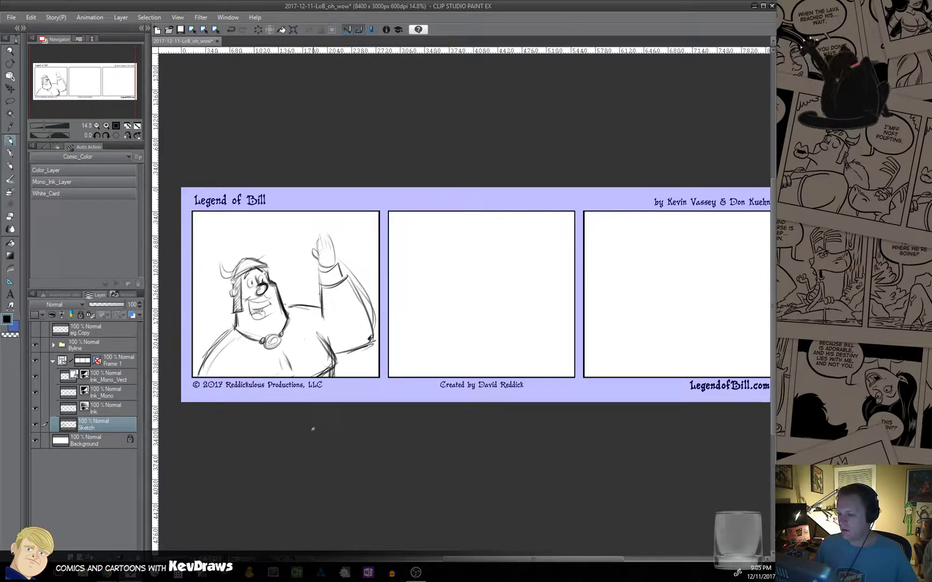
{"action": "left_click_drag", "start_coordinate": [272, 396], "coordinate": [268, 250]}
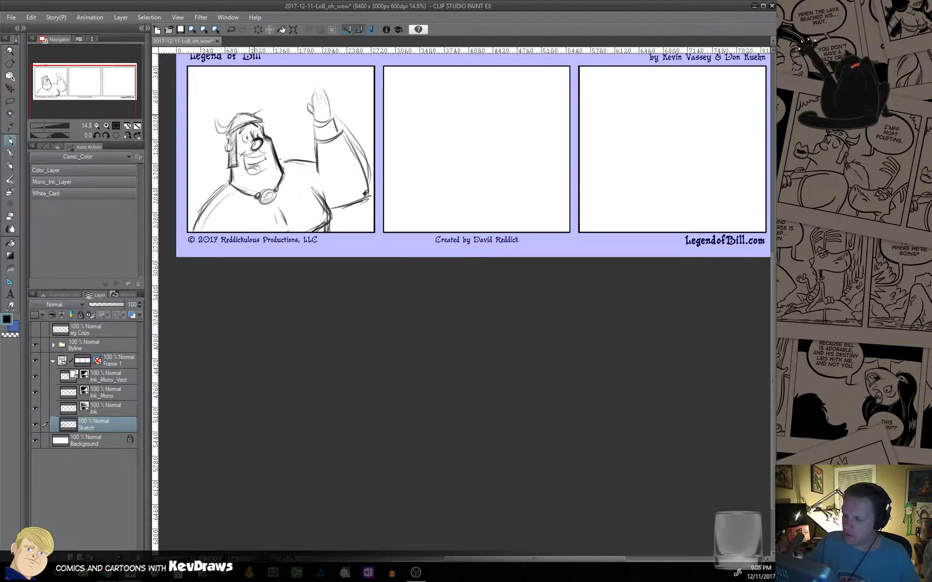
{"action": "mouse_move", "coordinate": [256, 102]}
{"action": "left_mouse_down"}
{"action": "mouse_move", "coordinate": [259, 117]}
{"action": "mouse_move", "coordinate": [241, 114]}
{"action": "left_mouse_up"}
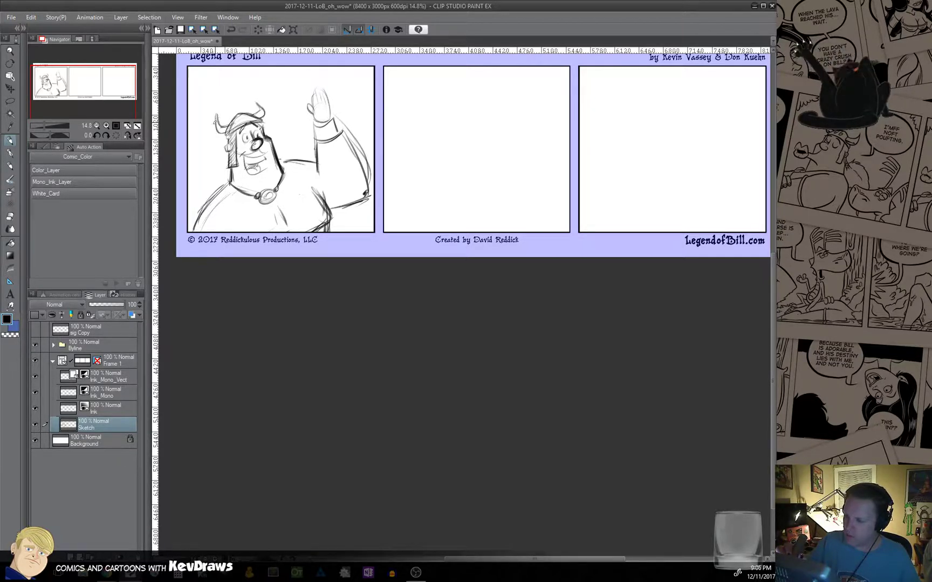
{"action": "left_click_drag", "start_coordinate": [232, 123], "coordinate": [197, 117]}
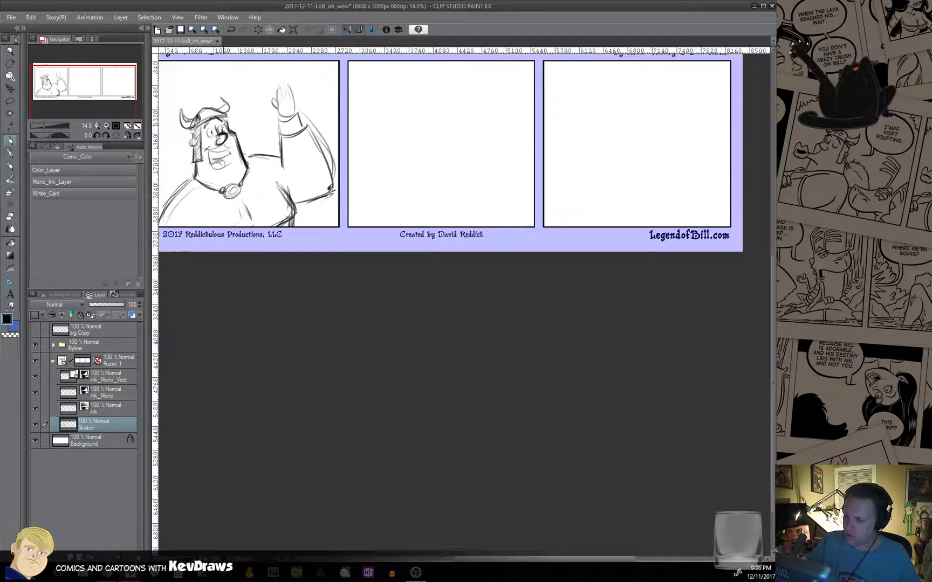
{"action": "left_click_drag", "start_coordinate": [246, 282], "coordinate": [258, 260]}
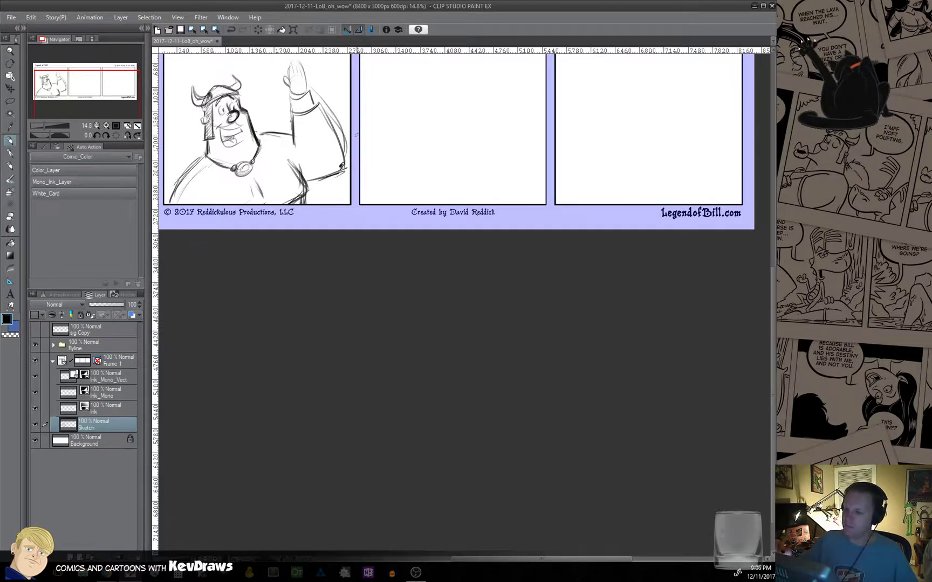
{"action": "left_click_drag", "start_coordinate": [369, 128], "coordinate": [414, 360]}
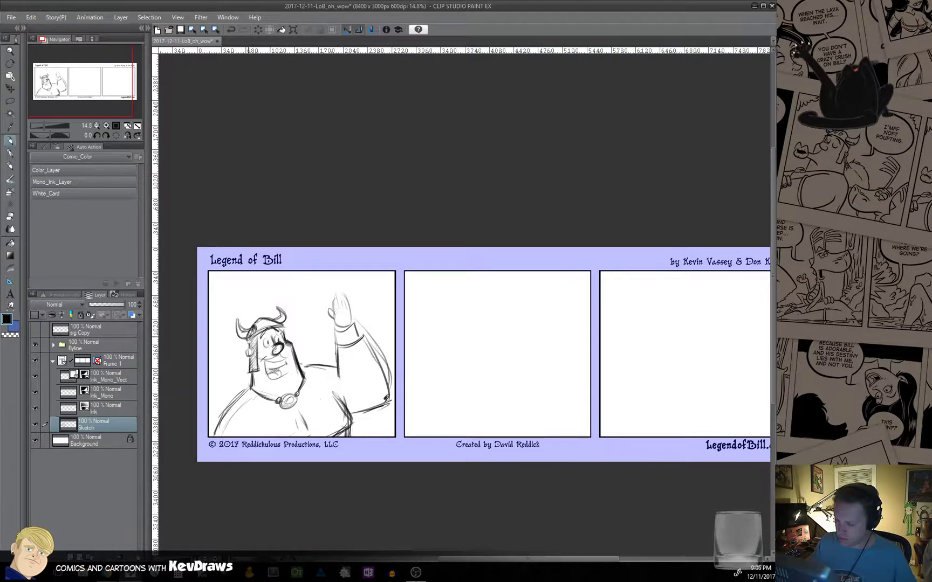
Sketch overlapping test ovals and curved strokes in the middle of the second panel on the Sketch layer.
{"action": "left_click_drag", "start_coordinate": [254, 337], "coordinate": [207, 177]}
{"action": "left_click_drag", "start_coordinate": [277, 340], "coordinate": [329, 396]}
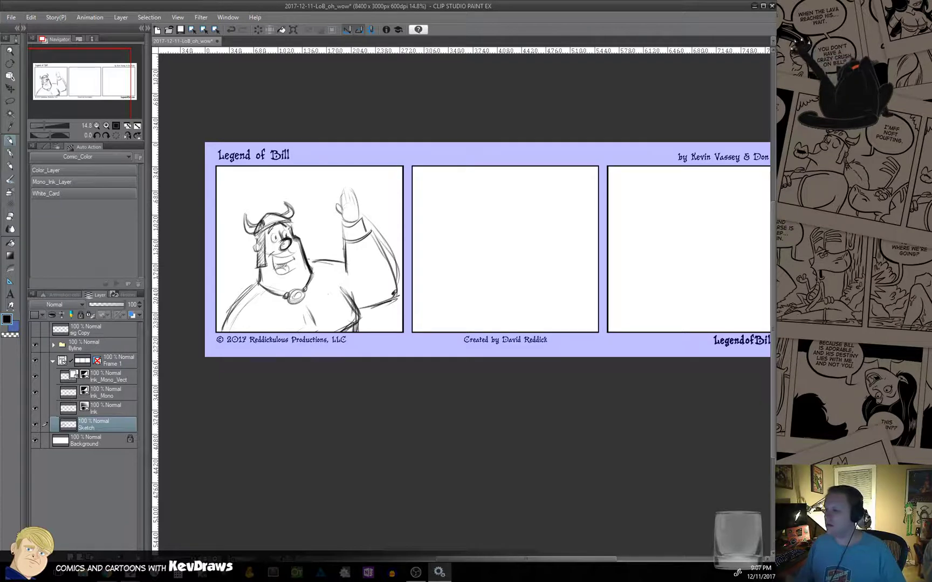
{"action": "mouse_move", "coordinate": [514, 233]}
{"action": "left_mouse_down"}
{"action": "mouse_move", "coordinate": [524, 235]}
{"action": "mouse_move", "coordinate": [480, 264]}
{"action": "left_mouse_up"}
{"action": "left_click_drag", "start_coordinate": [502, 330], "coordinate": [513, 274]}
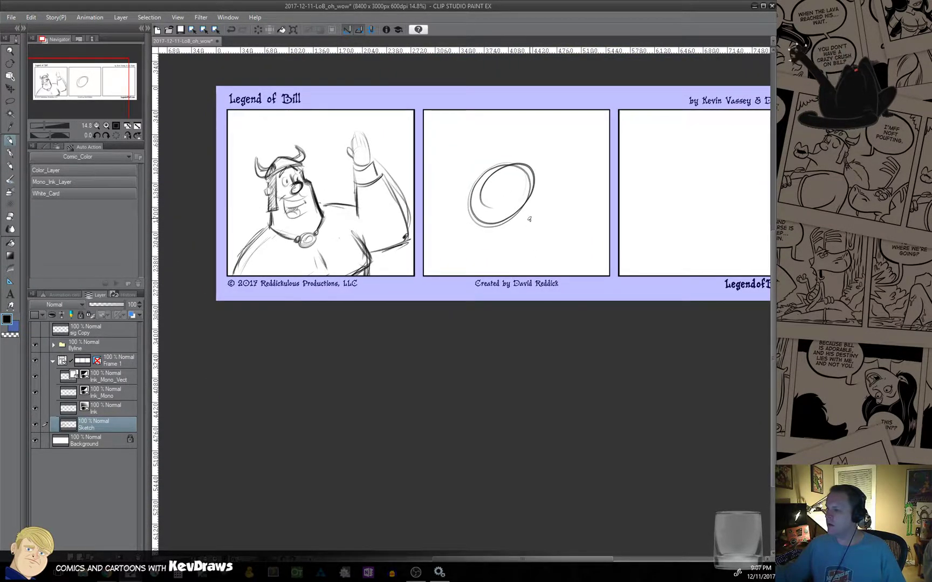
{"action": "left_click_drag", "start_coordinate": [531, 220], "coordinate": [520, 245]}
{"action": "left_click_drag", "start_coordinate": [570, 261], "coordinate": [557, 287]}
{"action": "mouse_move", "coordinate": [557, 242]}
{"action": "left_mouse_down"}
{"action": "mouse_move", "coordinate": [504, 247]}
{"action": "mouse_move", "coordinate": [540, 264]}
{"action": "left_mouse_up"}
{"action": "left_click_drag", "start_coordinate": [545, 267], "coordinate": [540, 243]}
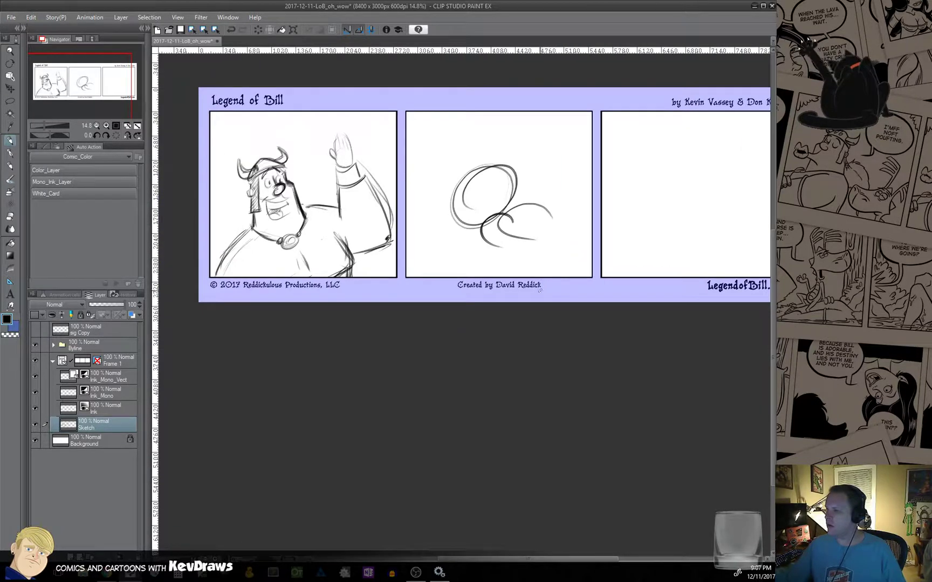
Add long diagonal test strokes in the lower part of the second panel and the upper part of the third panel.
{"action": "mouse_move", "coordinate": [535, 197]}
{"action": "left_mouse_down"}
{"action": "mouse_move", "coordinate": [530, 225]}
{"action": "mouse_move", "coordinate": [507, 248]}
{"action": "mouse_move", "coordinate": [553, 211]}
{"action": "left_mouse_up"}
{"action": "left_click_drag", "start_coordinate": [552, 211], "coordinate": [664, 94]}
{"action": "left_click_drag", "start_coordinate": [607, 151], "coordinate": [658, 111]}
{"action": "left_click_drag", "start_coordinate": [664, 108], "coordinate": [482, 304]}
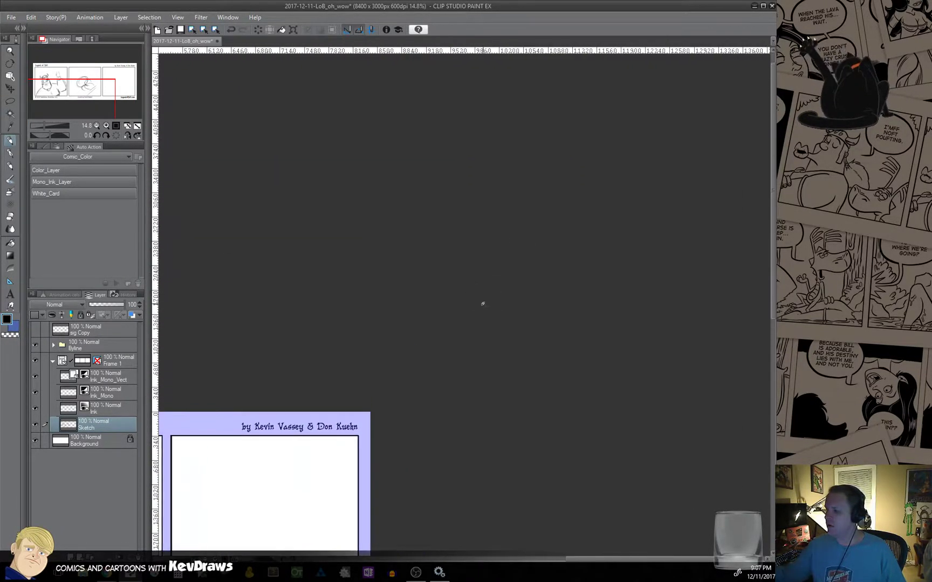
{"action": "mouse_move", "coordinate": [264, 497]}
{"action": "left_mouse_down"}
{"action": "mouse_move", "coordinate": [495, 281]}
{"action": "mouse_move", "coordinate": [516, 278]}
{"action": "left_mouse_up"}
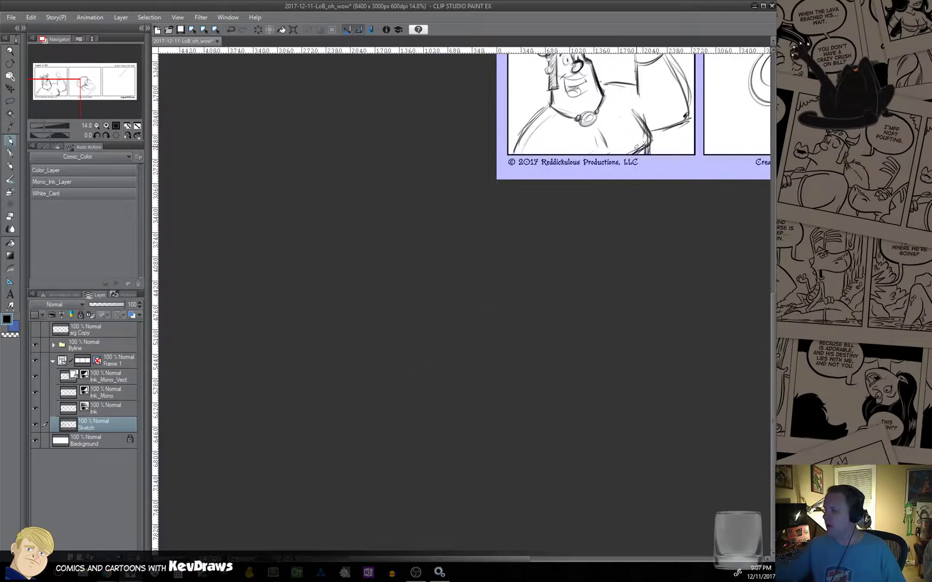
{"action": "left_click_drag", "start_coordinate": [697, 162], "coordinate": [402, 400]}
{"action": "left_click_drag", "start_coordinate": [609, 343], "coordinate": [537, 332]}
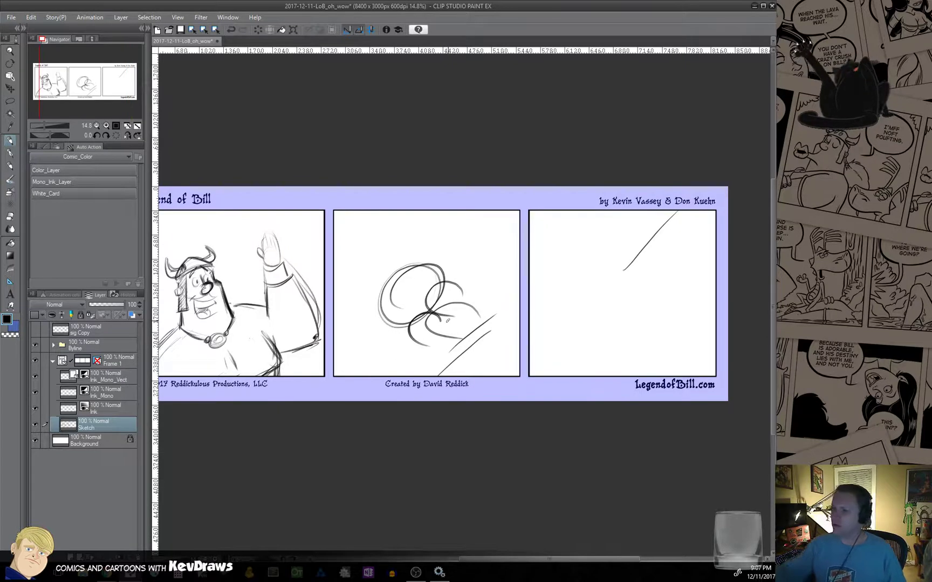
Lasso the test strokes in the second and third panels, clear them from the Sketch layer, and deselect.
{"action": "left_click", "coordinate": [10, 102]}
{"action": "mouse_move", "coordinate": [419, 220]}
{"action": "left_mouse_down"}
{"action": "mouse_move", "coordinate": [395, 226]}
{"action": "mouse_move", "coordinate": [357, 265]}
{"action": "mouse_move", "coordinate": [365, 366]}
{"action": "mouse_move", "coordinate": [501, 408]}
{"action": "mouse_move", "coordinate": [667, 362]}
{"action": "mouse_move", "coordinate": [723, 234]}
{"action": "mouse_move", "coordinate": [638, 158]}
{"action": "mouse_move", "coordinate": [467, 195]}
{"action": "mouse_move", "coordinate": [380, 241]}
{"action": "left_mouse_up"}
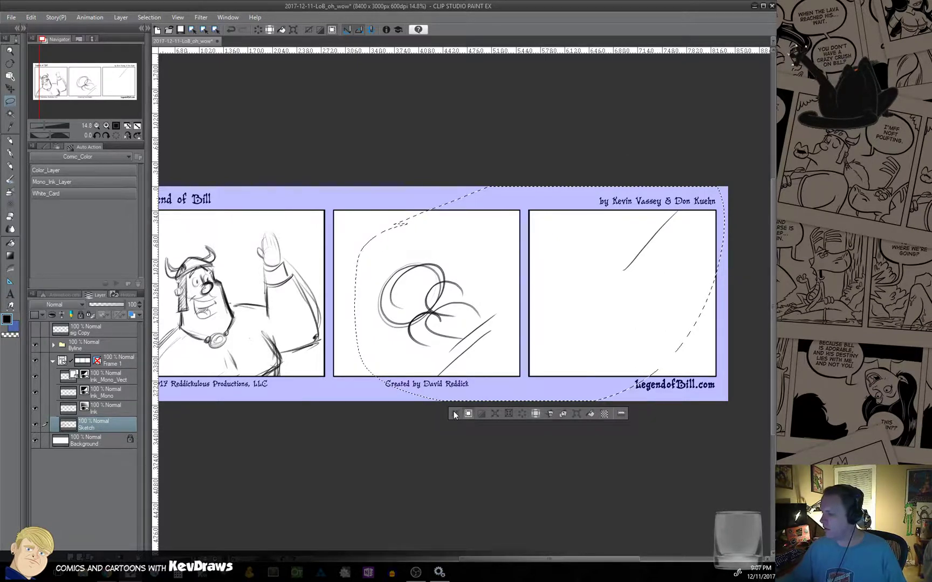
{"action": "left_click", "coordinate": [509, 413]}
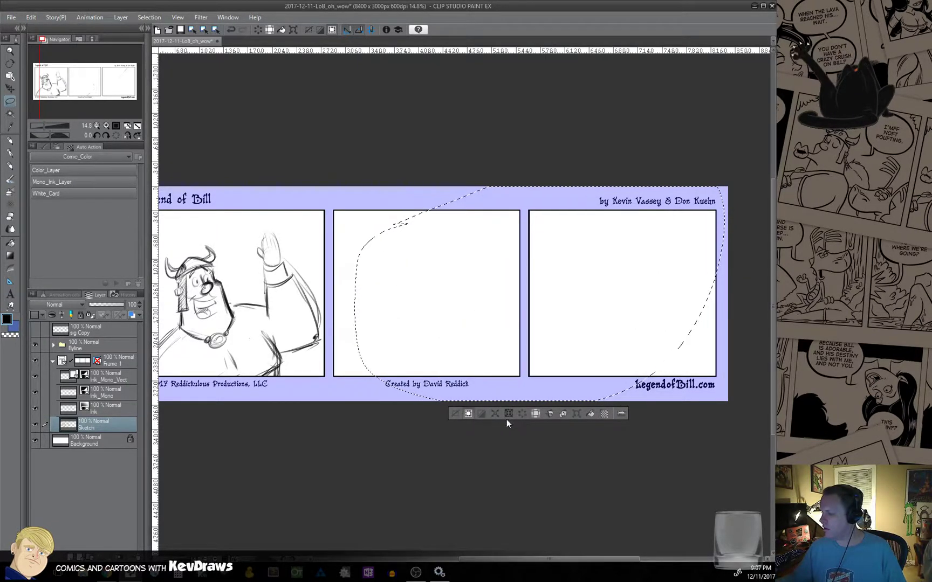
{"action": "left_click", "coordinate": [456, 413]}
{"action": "left_click_drag", "start_coordinate": [444, 351], "coordinate": [632, 210]}
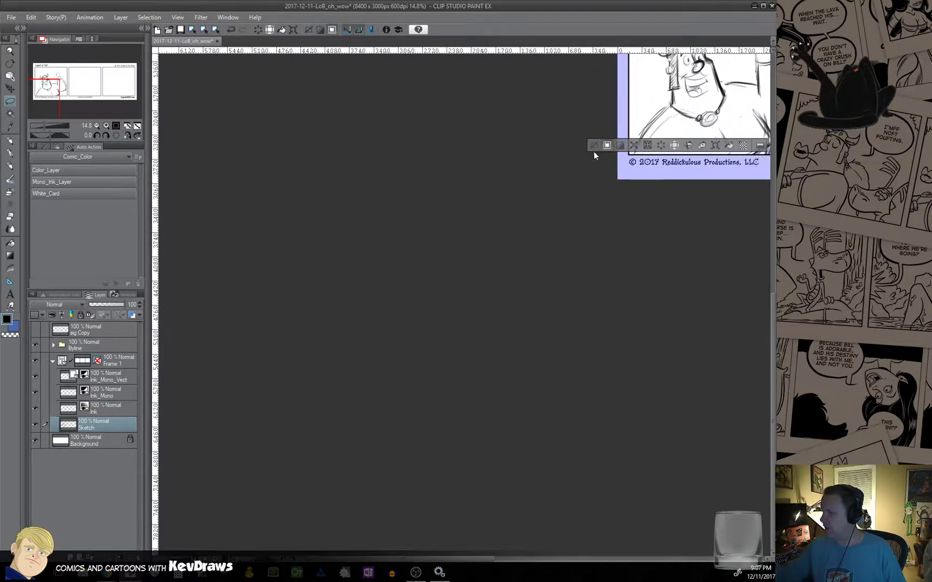
{"action": "scroll", "coordinate": [599, 233], "scroll_direction": "right", "scroll_amount": 10}
{"action": "scroll", "coordinate": [599, 233], "scroll_direction": "up", "scroll_amount": 5}
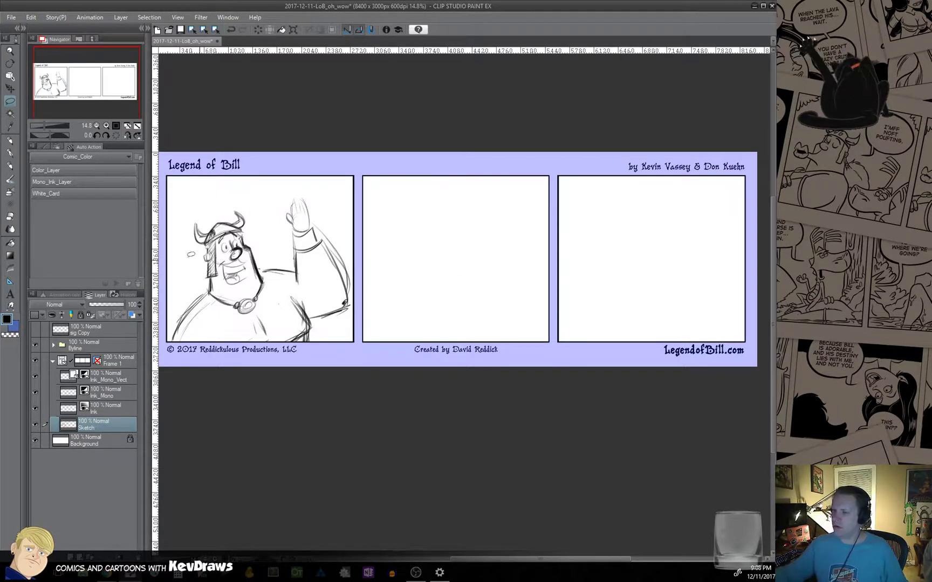
Draw a test circle in the second panel with the drawing tool and undo it.
{"action": "left_click", "coordinate": [10, 141]}
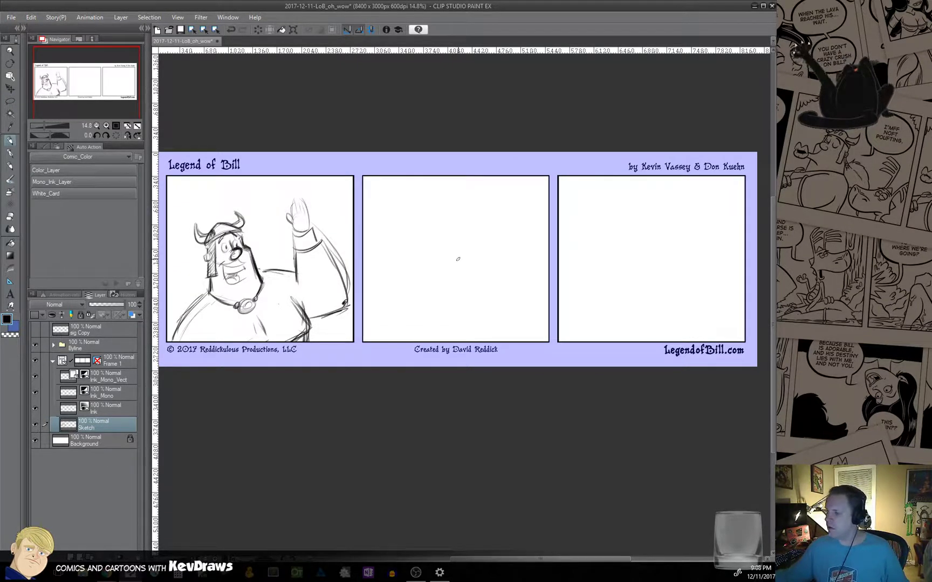
{"action": "mouse_move", "coordinate": [418, 273]}
{"action": "left_mouse_down"}
{"action": "mouse_move", "coordinate": [435, 238]}
{"action": "mouse_move", "coordinate": [452, 295]}
{"action": "left_mouse_up"}
{"action": "left_click_drag", "start_coordinate": [408, 331], "coordinate": [463, 274]}
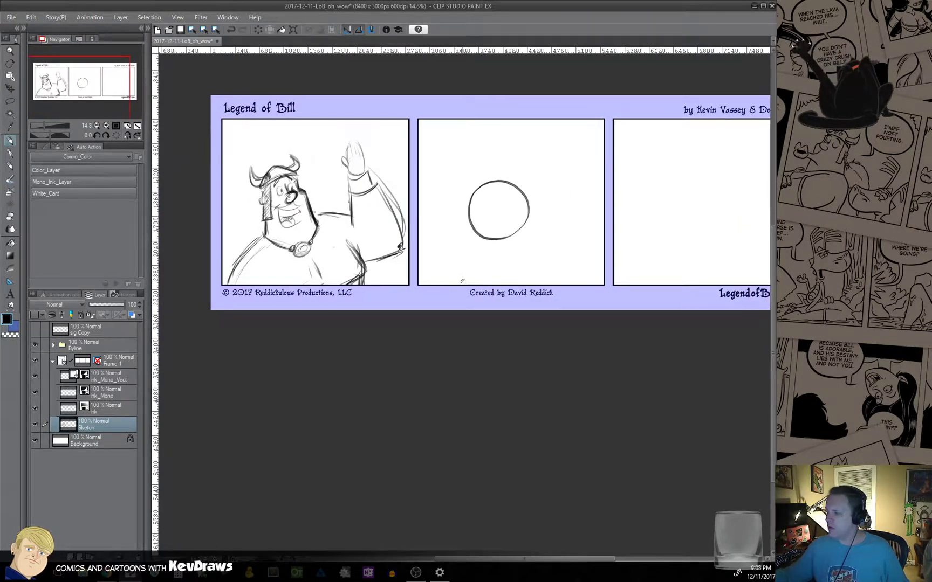
{"action": "key", "text": "ctrl+z"}
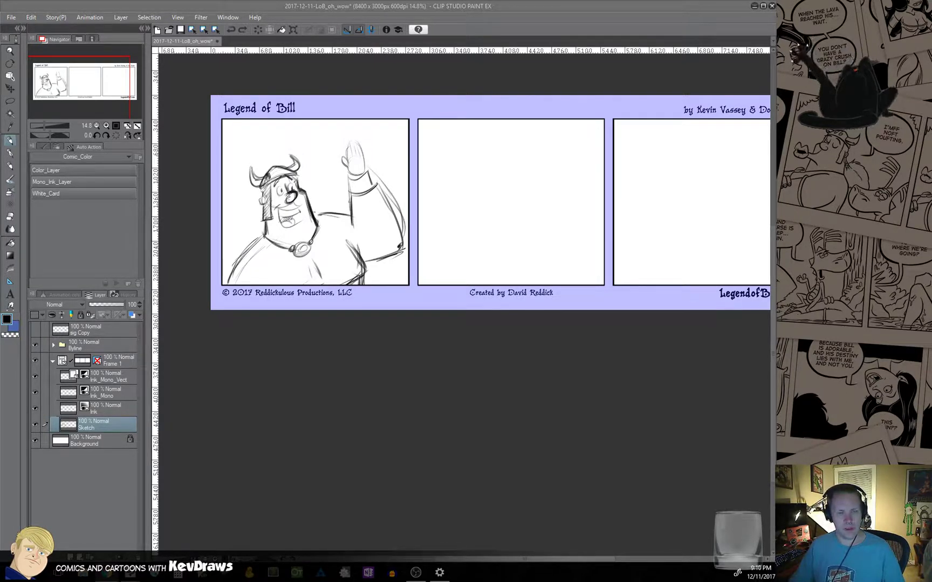
Switch to Photoshop and create a white 11 x 8.5 inch RGB document at 300 pixels/inch from the recent presets.
{"action": "left_click", "coordinate": [754, 6]}
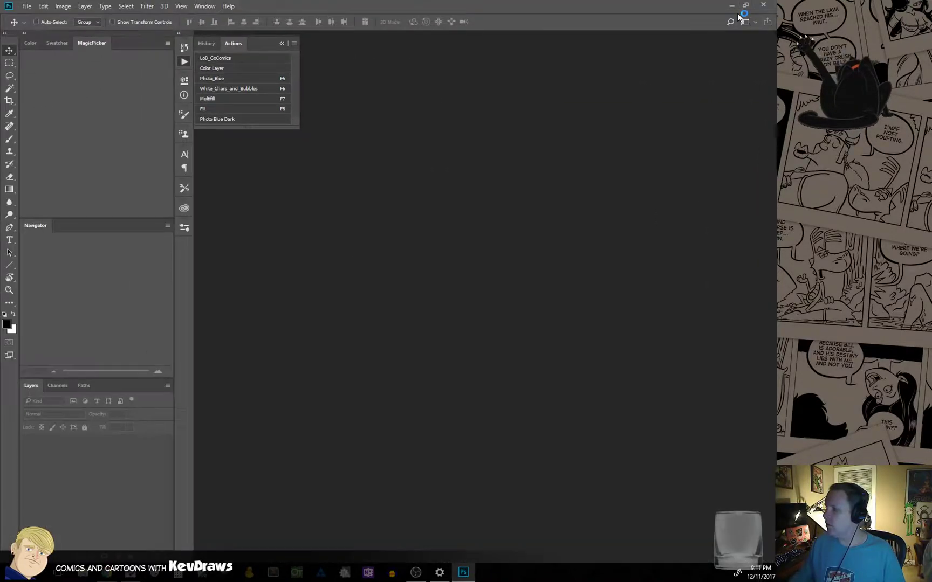
{"action": "left_click", "coordinate": [26, 6]}
{"action": "left_click", "coordinate": [32, 16]}
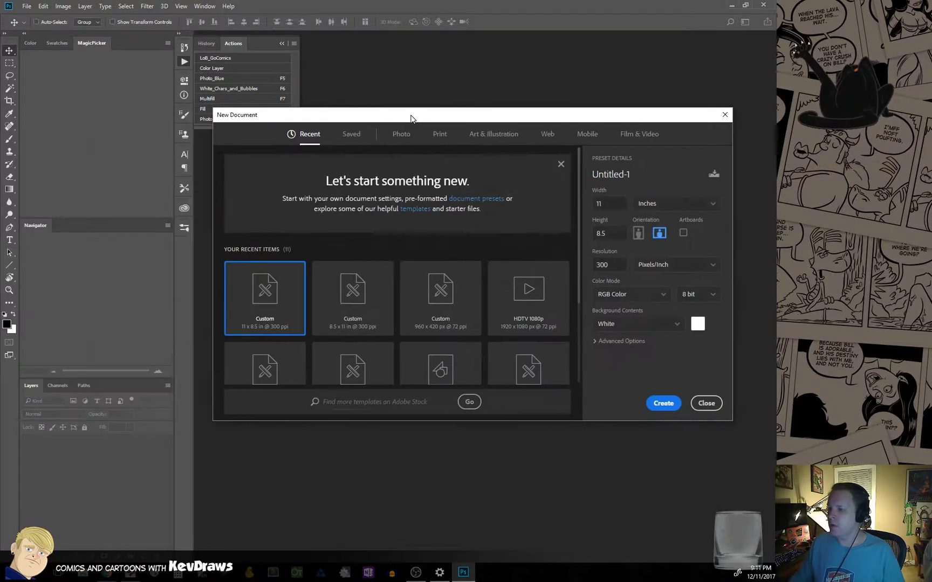
{"action": "left_click_drag", "start_coordinate": [411, 117], "coordinate": [292, 100]}
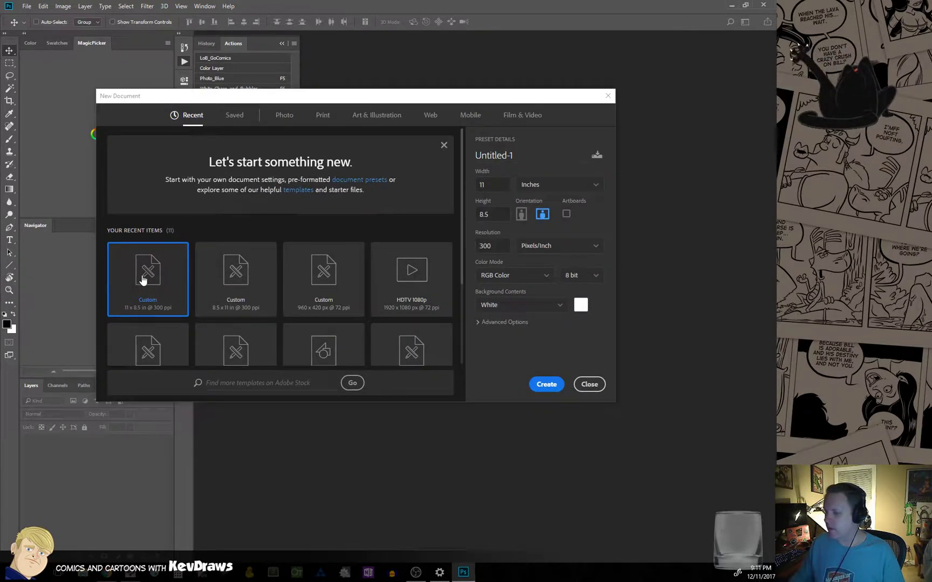
{"action": "left_click", "coordinate": [541, 385]}
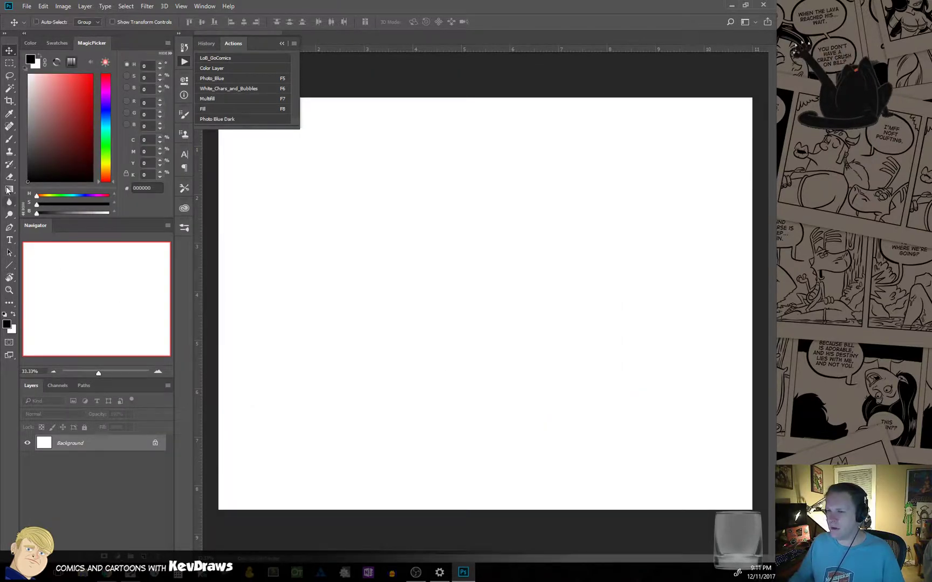
With the Brush tool, paint a large black spiral and two diagonal strokes beneath it on the Background layer.
{"action": "left_click", "coordinate": [9, 138]}
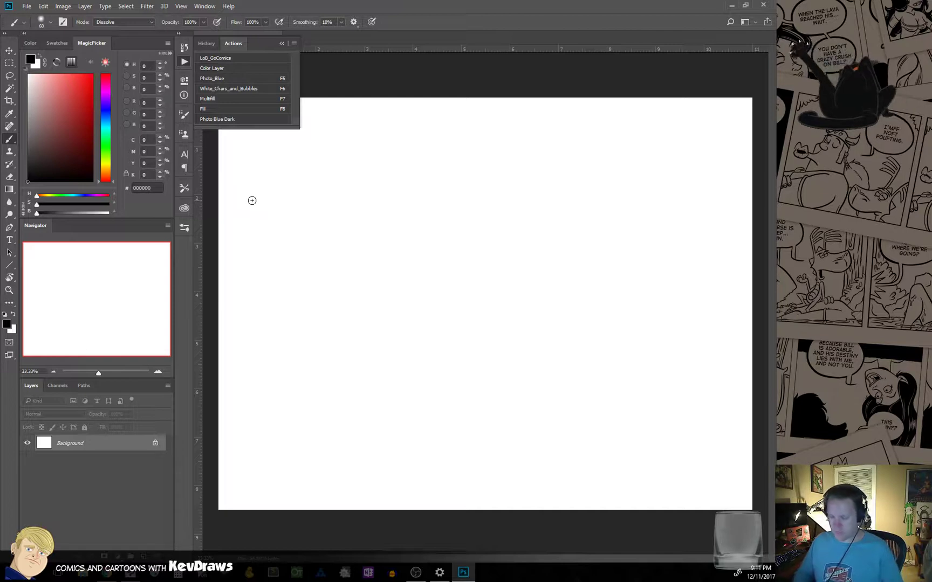
{"action": "mouse_move", "coordinate": [336, 250]}
{"action": "left_mouse_down"}
{"action": "mouse_move", "coordinate": [343, 292]}
{"action": "mouse_move", "coordinate": [367, 255]}
{"action": "mouse_move", "coordinate": [389, 252]}
{"action": "left_mouse_up"}
{"action": "mouse_move", "coordinate": [361, 328]}
{"action": "left_mouse_down"}
{"action": "mouse_move", "coordinate": [516, 231]}
{"action": "mouse_move", "coordinate": [507, 238]}
{"action": "left_mouse_up"}
{"action": "mouse_move", "coordinate": [389, 344]}
{"action": "left_mouse_down"}
{"action": "mouse_move", "coordinate": [472, 283]}
{"action": "mouse_move", "coordinate": [519, 264]}
{"action": "left_mouse_up"}
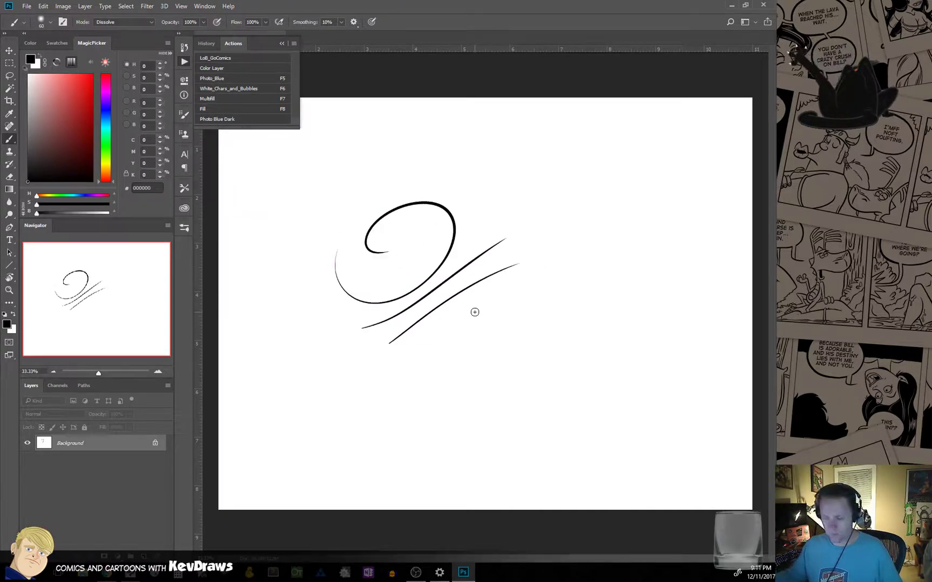
Paint another diagonal stroke, a zigzag, a large arc and two small hooked curves to the lower right of the spiral.
{"action": "left_click", "coordinate": [456, 351], "text": "ctrl"}
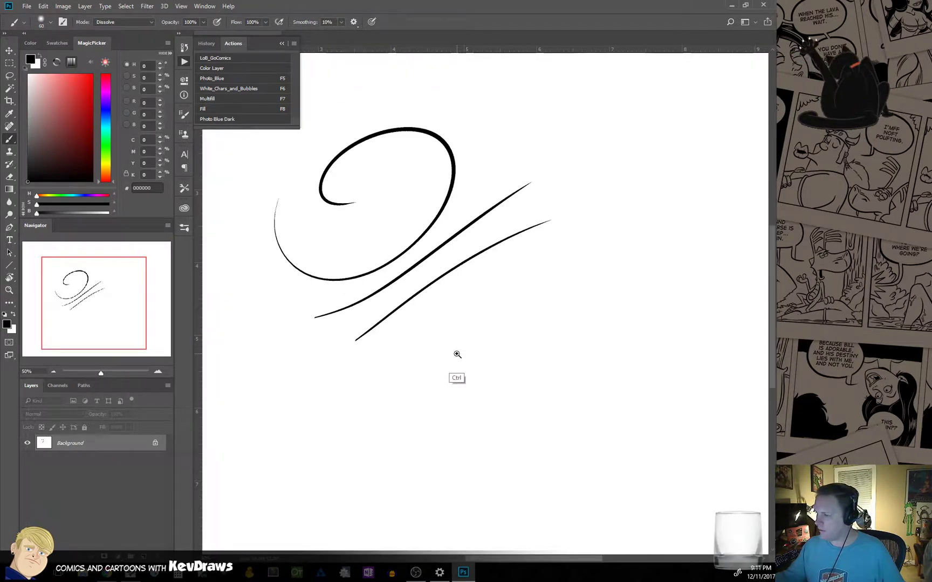
{"action": "left_click", "coordinate": [456, 353], "text": "ctrl"}
{"action": "mouse_move", "coordinate": [419, 308]}
{"action": "left_mouse_down"}
{"action": "mouse_move", "coordinate": [418, 354]}
{"action": "mouse_move", "coordinate": [430, 354]}
{"action": "left_mouse_up"}
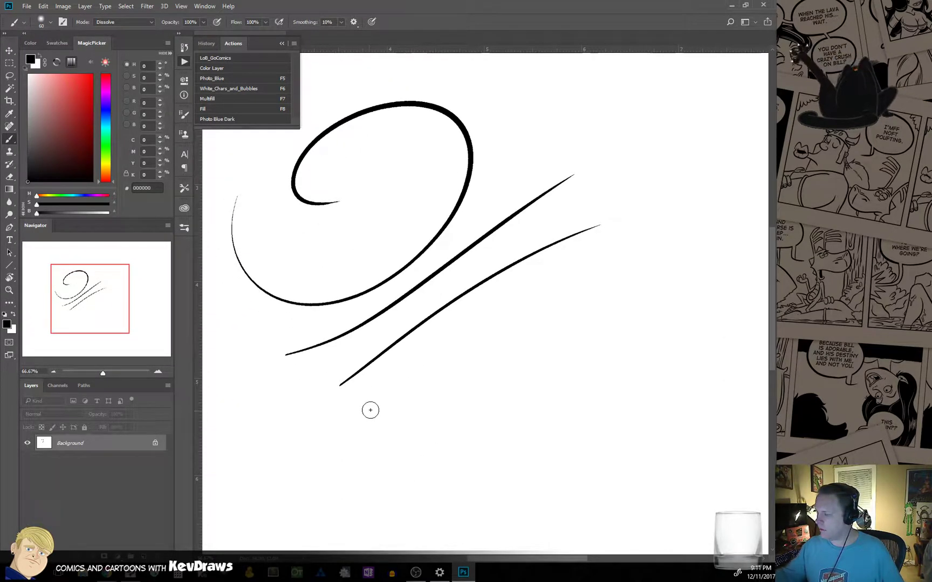
{"action": "left_click_drag", "start_coordinate": [373, 407], "coordinate": [564, 258]}
{"action": "mouse_move", "coordinate": [450, 355]}
{"action": "left_mouse_down"}
{"action": "mouse_move", "coordinate": [493, 335]}
{"action": "mouse_move", "coordinate": [604, 329]}
{"action": "left_mouse_up"}
{"action": "mouse_move", "coordinate": [512, 113]}
{"action": "left_mouse_down"}
{"action": "mouse_move", "coordinate": [556, 116]}
{"action": "mouse_move", "coordinate": [564, 398]}
{"action": "left_mouse_up"}
{"action": "mouse_move", "coordinate": [496, 357]}
{"action": "left_mouse_down"}
{"action": "mouse_move", "coordinate": [443, 397]}
{"action": "mouse_move", "coordinate": [507, 442]}
{"action": "left_mouse_up"}
{"action": "mouse_move", "coordinate": [519, 359]}
{"action": "left_mouse_down"}
{"action": "mouse_move", "coordinate": [483, 376]}
{"action": "mouse_move", "coordinate": [530, 398]}
{"action": "left_mouse_up"}
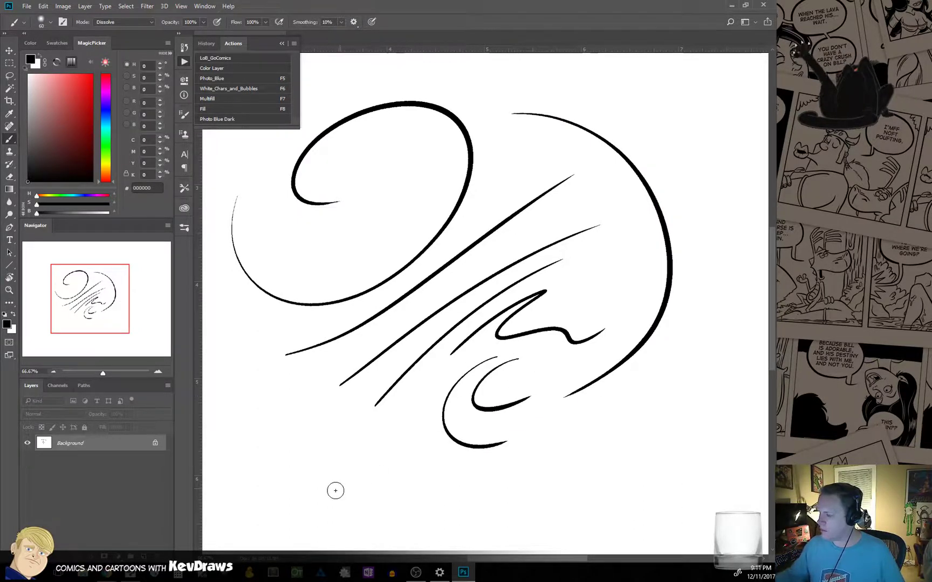
Paint two nested curves and two short diagonal dashes below the spiral, toward its lower left.
{"action": "mouse_move", "coordinate": [259, 322]}
{"action": "left_mouse_down"}
{"action": "mouse_move", "coordinate": [247, 349]}
{"action": "mouse_move", "coordinate": [313, 459]}
{"action": "left_mouse_up"}
{"action": "mouse_move", "coordinate": [233, 397]}
{"action": "left_mouse_down"}
{"action": "mouse_move", "coordinate": [286, 485]}
{"action": "mouse_move", "coordinate": [356, 467]}
{"action": "left_mouse_up"}
{"action": "left_click_drag", "start_coordinate": [329, 506], "coordinate": [384, 468]}
{"action": "left_click_drag", "start_coordinate": [370, 501], "coordinate": [410, 464]}
Paint curved arcs above the spiral, then a hooked curve with four short dashes under it to the spiral's left.
{"action": "left_click_drag", "start_coordinate": [474, 317], "coordinate": [610, 412]}
{"action": "mouse_move", "coordinate": [402, 267]}
{"action": "left_mouse_down"}
{"action": "mouse_move", "coordinate": [421, 233]}
{"action": "mouse_move", "coordinate": [547, 206]}
{"action": "left_mouse_up"}
{"action": "mouse_move", "coordinate": [545, 170]}
{"action": "left_mouse_down"}
{"action": "mouse_move", "coordinate": [377, 213]}
{"action": "mouse_move", "coordinate": [496, 122]}
{"action": "left_mouse_up"}
{"action": "mouse_move", "coordinate": [301, 182]}
{"action": "left_mouse_down"}
{"action": "mouse_move", "coordinate": [270, 239]}
{"action": "mouse_move", "coordinate": [312, 302]}
{"action": "left_mouse_up"}
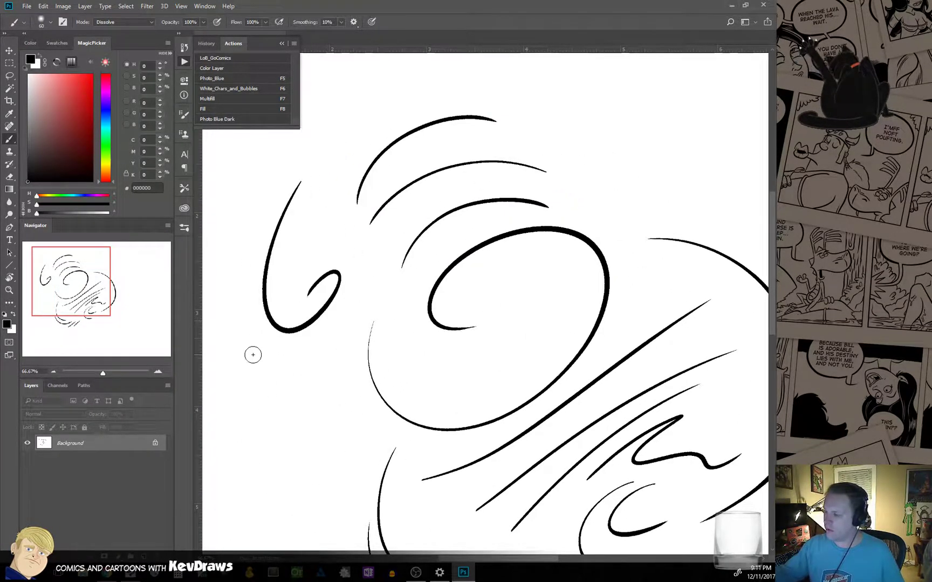
{"action": "left_click_drag", "start_coordinate": [256, 342], "coordinate": [255, 387]}
{"action": "left_click_drag", "start_coordinate": [277, 357], "coordinate": [279, 405]}
{"action": "left_click_drag", "start_coordinate": [291, 362], "coordinate": [309, 402]}
{"action": "left_click_drag", "start_coordinate": [316, 372], "coordinate": [338, 402]}
Paint curved strokes along the drawing's left edge and large sweeping curves above and to the right of the existing strokes.
{"action": "left_click_drag", "start_coordinate": [368, 467], "coordinate": [412, 331]}
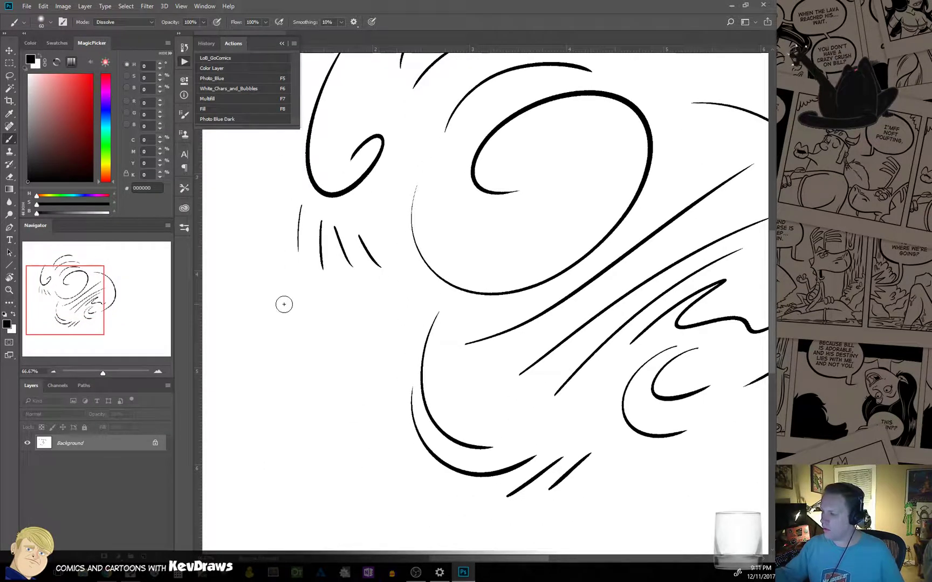
{"action": "mouse_move", "coordinate": [285, 305]}
{"action": "left_mouse_down"}
{"action": "mouse_move", "coordinate": [391, 306]}
{"action": "mouse_move", "coordinate": [411, 298]}
{"action": "mouse_move", "coordinate": [318, 415]}
{"action": "mouse_move", "coordinate": [324, 462]}
{"action": "left_mouse_up"}
{"action": "mouse_move", "coordinate": [299, 363]}
{"action": "left_mouse_down"}
{"action": "mouse_move", "coordinate": [299, 483]}
{"action": "mouse_move", "coordinate": [350, 497]}
{"action": "left_mouse_up"}
{"action": "mouse_move", "coordinate": [360, 475]}
{"action": "left_mouse_down"}
{"action": "mouse_move", "coordinate": [354, 443]}
{"action": "mouse_move", "coordinate": [379, 378]}
{"action": "left_mouse_up"}
{"action": "left_click_drag", "start_coordinate": [503, 267], "coordinate": [460, 308]}
{"action": "mouse_move", "coordinate": [386, 262]}
{"action": "left_mouse_down"}
{"action": "mouse_move", "coordinate": [474, 267]}
{"action": "mouse_move", "coordinate": [585, 329]}
{"action": "left_mouse_up"}
{"action": "mouse_move", "coordinate": [597, 289]}
{"action": "left_mouse_down"}
{"action": "mouse_move", "coordinate": [580, 244]}
{"action": "mouse_move", "coordinate": [444, 218]}
{"action": "mouse_move", "coordinate": [653, 228]}
{"action": "mouse_move", "coordinate": [580, 373]}
{"action": "left_mouse_up"}
{"action": "mouse_move", "coordinate": [616, 416]}
{"action": "left_mouse_down"}
{"action": "mouse_move", "coordinate": [529, 145]}
{"action": "mouse_move", "coordinate": [560, 242]}
{"action": "mouse_move", "coordinate": [447, 372]}
{"action": "mouse_move", "coordinate": [440, 408]}
{"action": "mouse_move", "coordinate": [590, 361]}
{"action": "mouse_move", "coordinate": [616, 247]}
{"action": "left_mouse_up"}
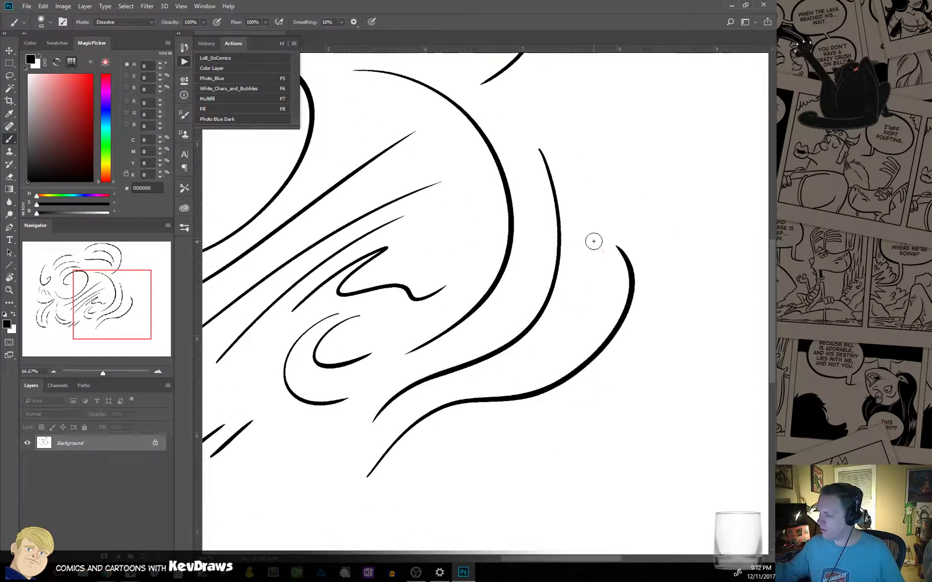
Paint small looping strokes, a little spiral and a curved stroke across the empty area near the bottom of the page.
{"action": "left_click_drag", "start_coordinate": [473, 459], "coordinate": [645, 315]}
{"action": "left_click_drag", "start_coordinate": [450, 356], "coordinate": [511, 389]}
{"action": "mouse_move", "coordinate": [467, 455]}
{"action": "left_mouse_down"}
{"action": "mouse_move", "coordinate": [501, 430]}
{"action": "mouse_move", "coordinate": [550, 428]}
{"action": "left_mouse_up"}
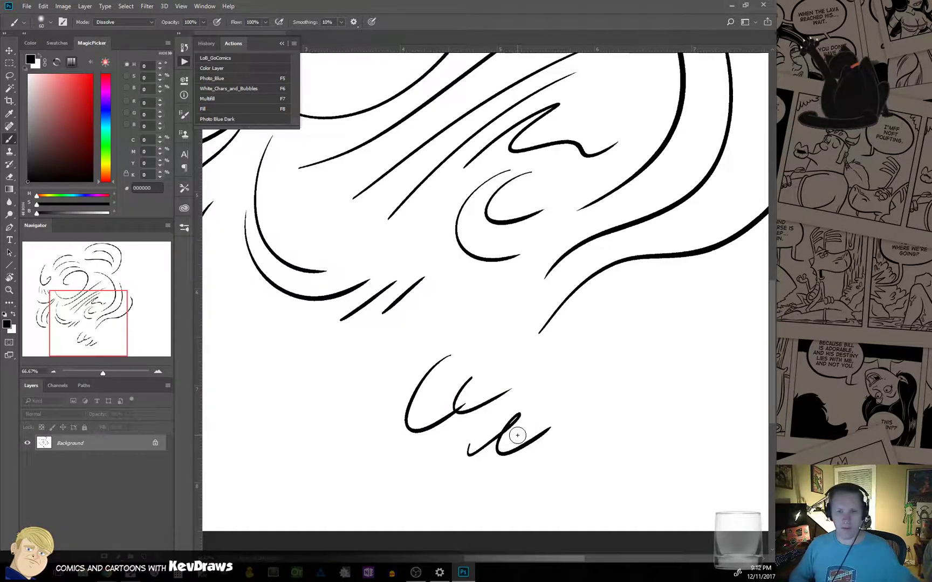
{"action": "mouse_move", "coordinate": [560, 368]}
{"action": "left_mouse_down"}
{"action": "mouse_move", "coordinate": [561, 381]}
{"action": "mouse_move", "coordinate": [620, 367]}
{"action": "left_mouse_up"}
{"action": "mouse_move", "coordinate": [634, 319]}
{"action": "left_mouse_down"}
{"action": "mouse_move", "coordinate": [680, 374]}
{"action": "mouse_move", "coordinate": [620, 439]}
{"action": "left_mouse_up"}
{"action": "left_click_drag", "start_coordinate": [360, 350], "coordinate": [310, 408]}
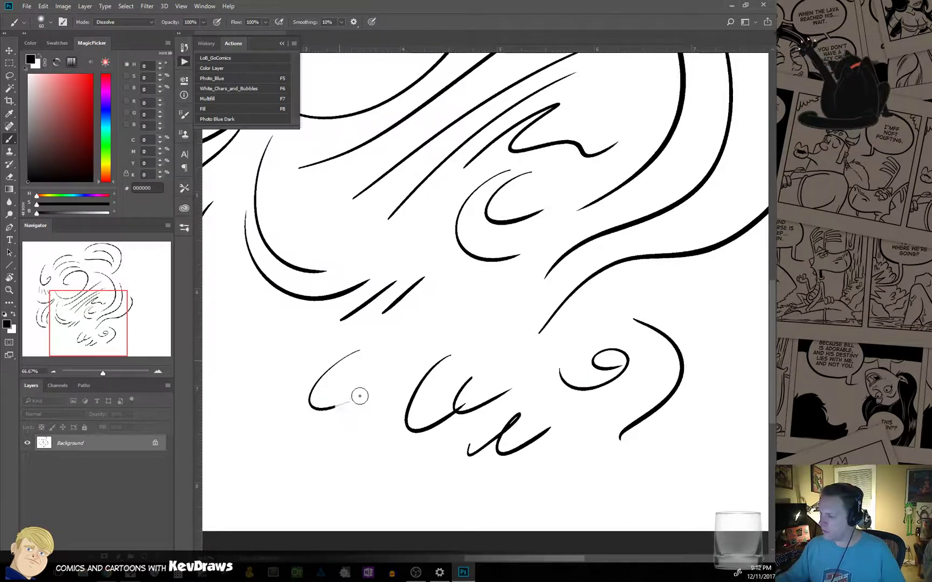
Paint more small hooks and larger curves around the lower-left loops near the bottom of the page.
{"action": "left_click_drag", "start_coordinate": [347, 382], "coordinate": [369, 407]}
{"action": "left_click_drag", "start_coordinate": [320, 441], "coordinate": [374, 439]}
{"action": "left_click_drag", "start_coordinate": [340, 469], "coordinate": [272, 389]}
{"action": "mouse_move", "coordinate": [318, 326]}
{"action": "left_mouse_down"}
{"action": "mouse_move", "coordinate": [267, 366]}
{"action": "mouse_move", "coordinate": [305, 402]}
{"action": "left_mouse_up"}
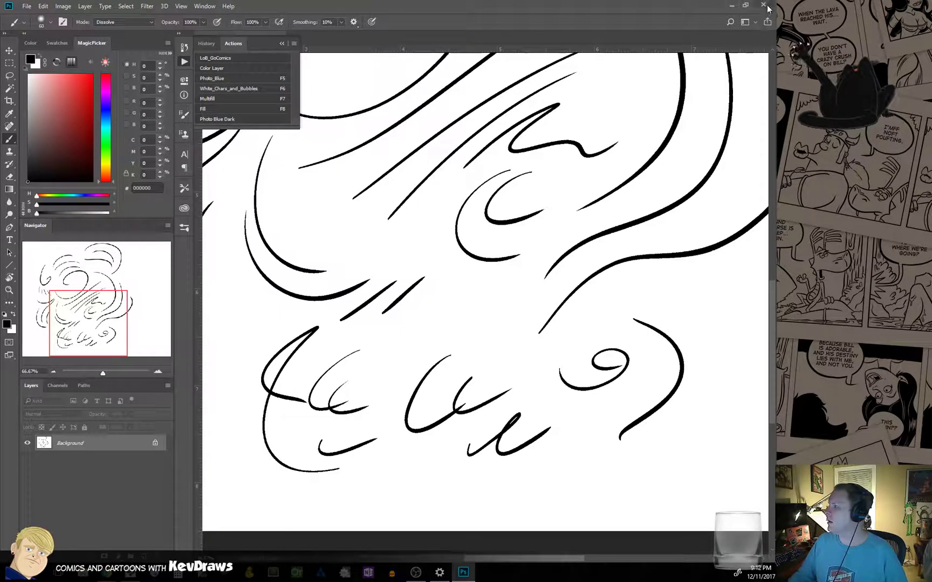
Return to Clip Studio Paint, close it, and start over with a blank 148 x 100 mm Postcard canvas at 350 dpi.
{"action": "left_click", "coordinate": [732, 6]}
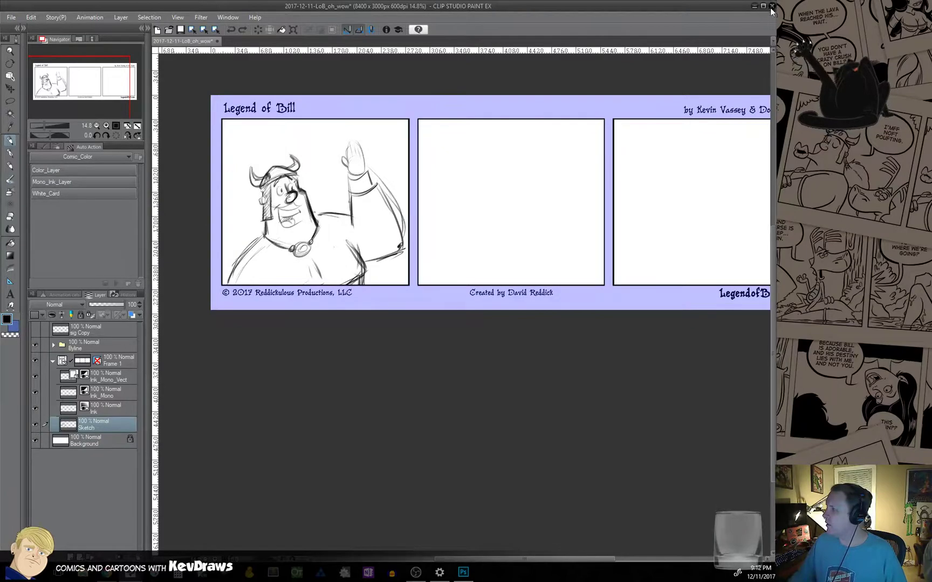
{"action": "left_click", "coordinate": [771, 7]}
{"action": "left_click", "coordinate": [410, 207]}
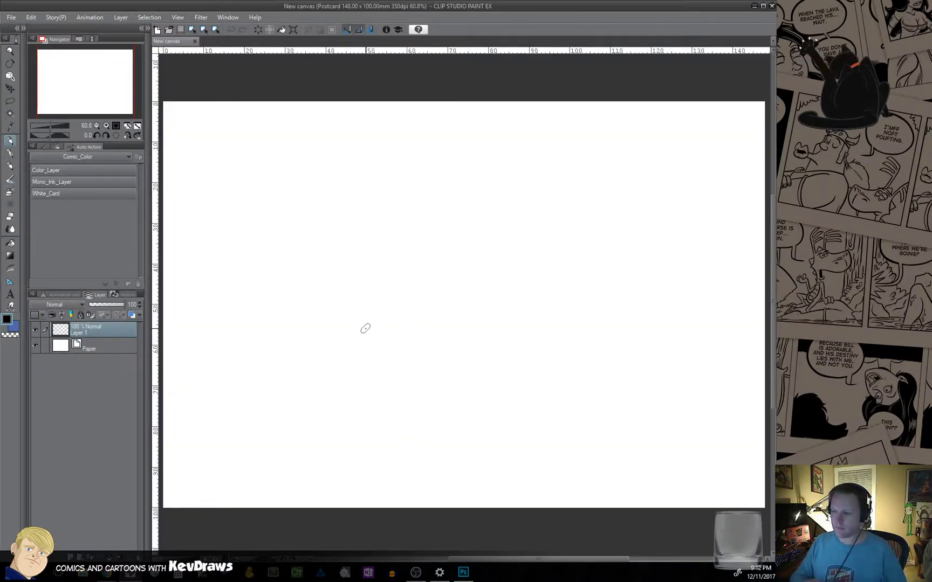
Draw a hooked stroke and a large looping test stroke on Layer 1, and undo both.
{"action": "left_click_drag", "start_coordinate": [317, 295], "coordinate": [352, 324]}
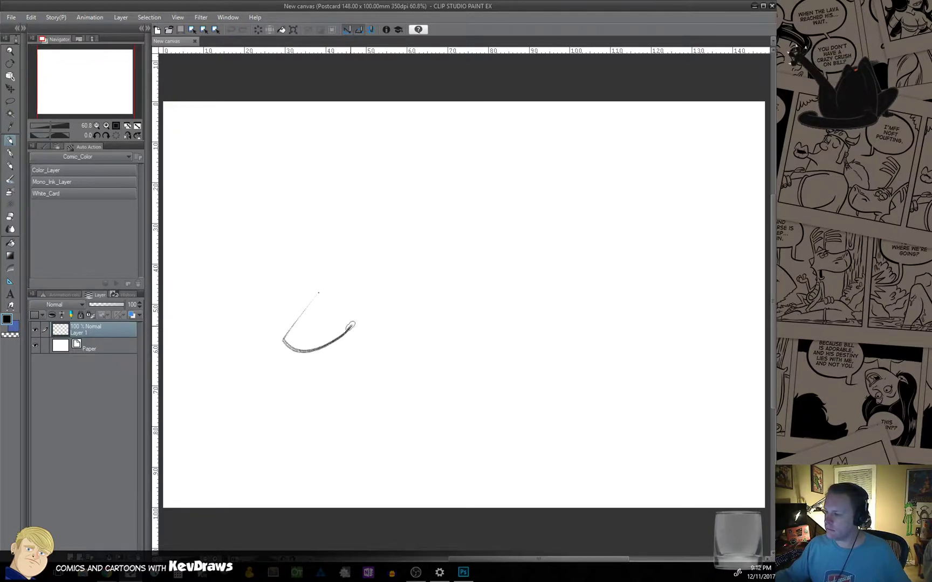
{"action": "mouse_move", "coordinate": [308, 368]}
{"action": "left_mouse_down"}
{"action": "mouse_move", "coordinate": [439, 317]}
{"action": "mouse_move", "coordinate": [439, 297]}
{"action": "left_mouse_up"}
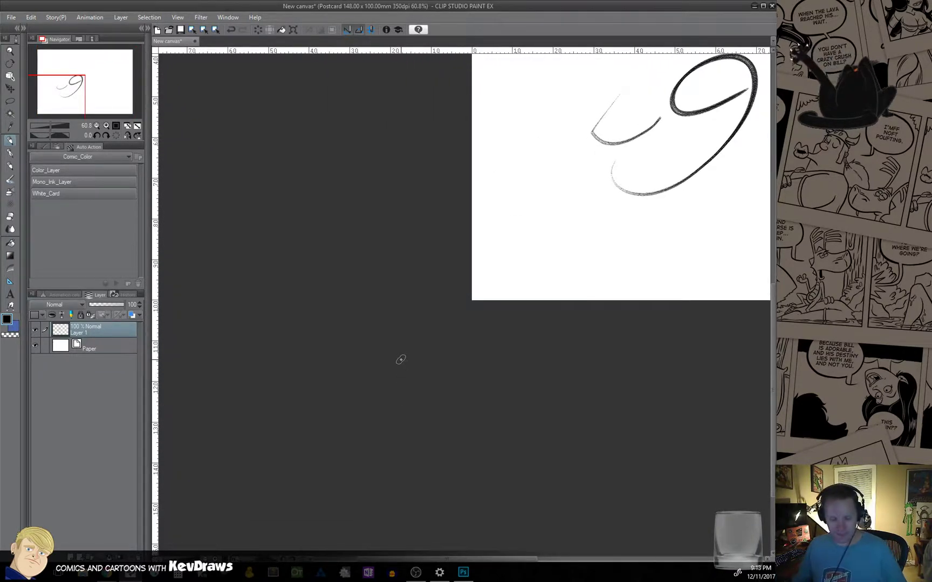
{"action": "key", "text": "ctrl+z"}
{"action": "key", "text": "ctrl+z"}
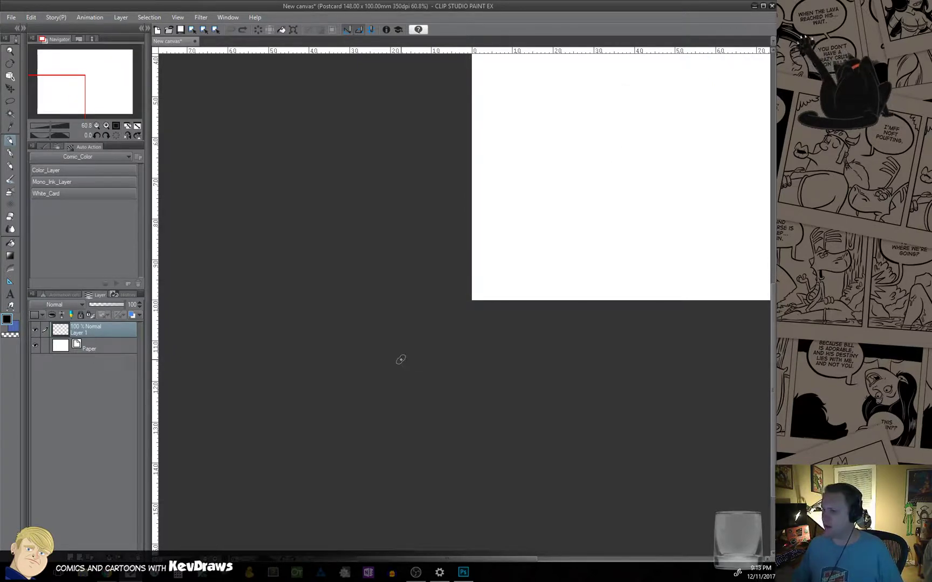
Draw a looping test stroke near the canvas centre and short diagonal strokes in its lower-left area on Layer 1.
{"action": "left_click_drag", "start_coordinate": [557, 257], "coordinate": [492, 267]}
{"action": "left_click_drag", "start_coordinate": [307, 270], "coordinate": [412, 265]}
{"action": "left_click_drag", "start_coordinate": [377, 267], "coordinate": [645, 200]}
{"action": "left_click_drag", "start_coordinate": [453, 352], "coordinate": [516, 297]}
{"action": "left_click_drag", "start_coordinate": [682, 412], "coordinate": [693, 229]}
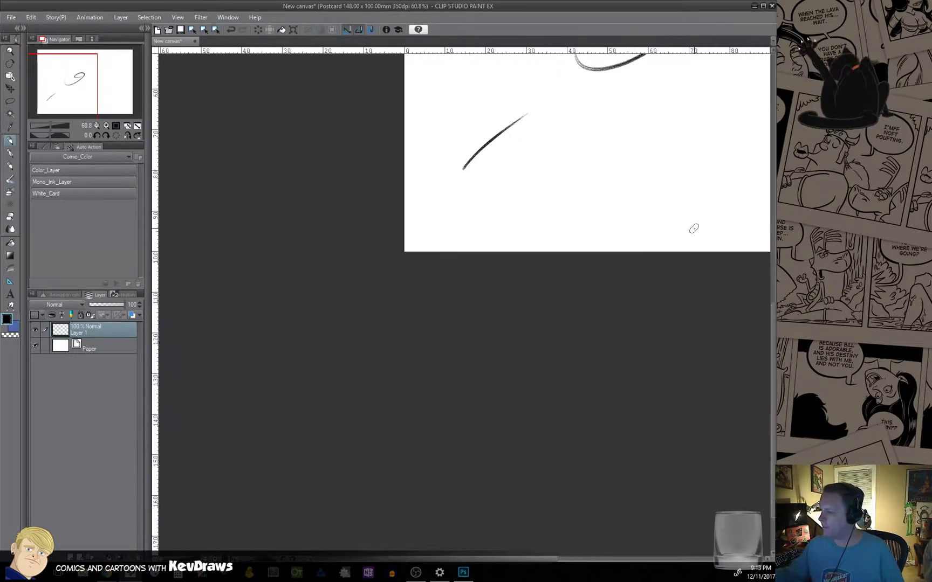
{"action": "left_click_drag", "start_coordinate": [446, 306], "coordinate": [659, 233]}
{"action": "left_click_drag", "start_coordinate": [719, 90], "coordinate": [676, 128]}
{"action": "left_click_drag", "start_coordinate": [669, 141], "coordinate": [617, 193]}
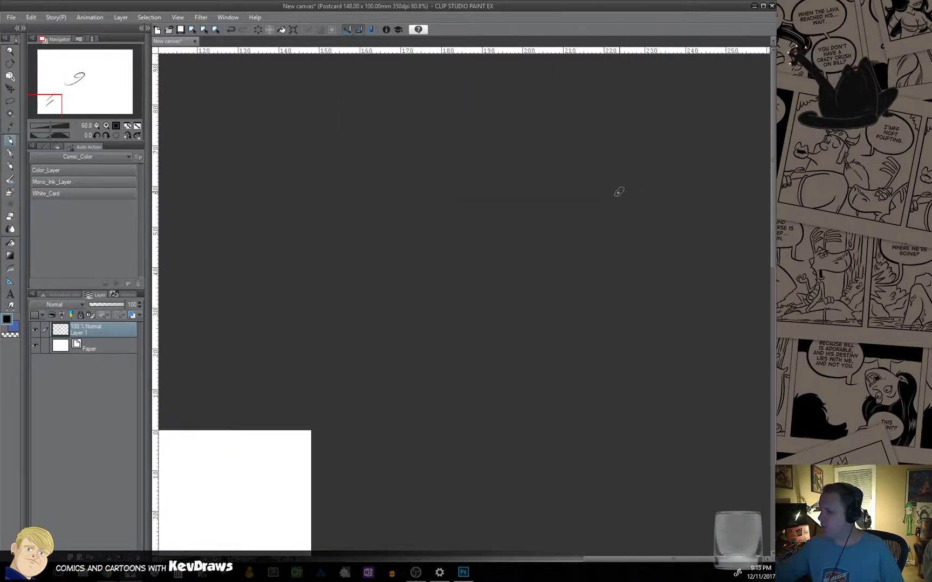
Draw diagonal test strokes in the upper-right corner and lower-left area of the blank canvas on Layer 1.
{"action": "mouse_move", "coordinate": [242, 507]}
{"action": "left_mouse_down"}
{"action": "mouse_move", "coordinate": [304, 429]}
{"action": "mouse_move", "coordinate": [548, 231]}
{"action": "left_mouse_up"}
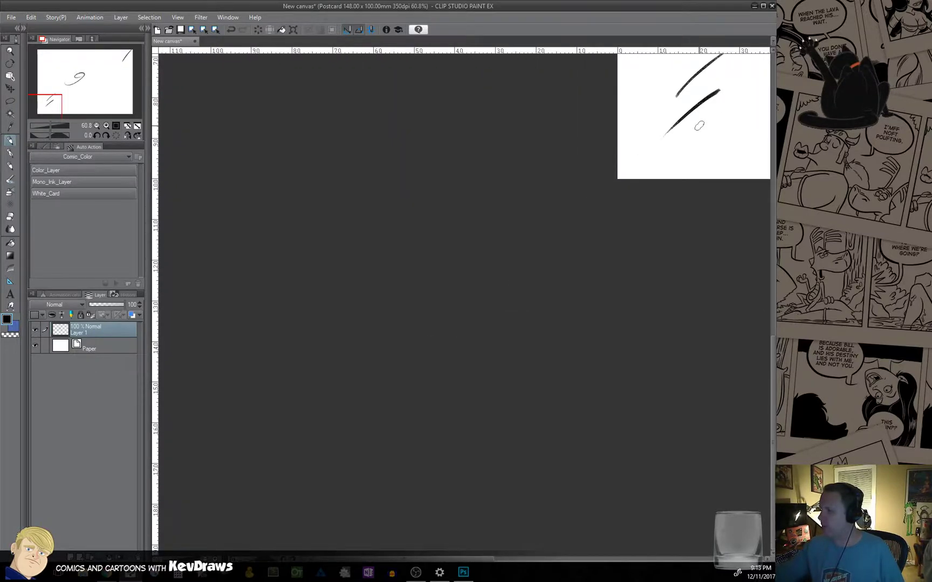
{"action": "mouse_move", "coordinate": [731, 115]}
{"action": "left_mouse_down"}
{"action": "mouse_move", "coordinate": [611, 224]}
{"action": "mouse_move", "coordinate": [316, 458]}
{"action": "left_mouse_up"}
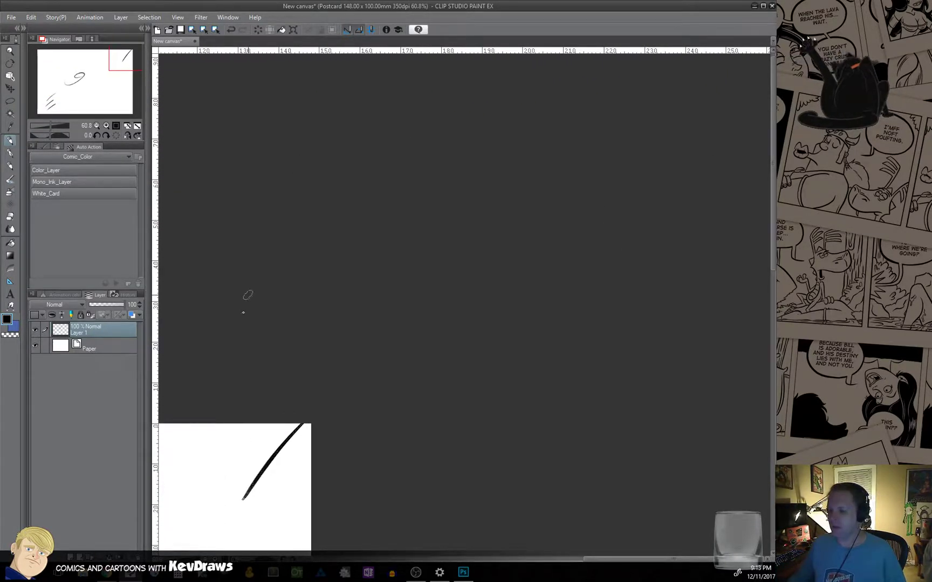
{"action": "mouse_move", "coordinate": [228, 441]}
{"action": "left_mouse_down"}
{"action": "mouse_move", "coordinate": [317, 405]}
{"action": "mouse_move", "coordinate": [687, 88]}
{"action": "mouse_move", "coordinate": [663, 122]}
{"action": "mouse_move", "coordinate": [618, 150]}
{"action": "left_mouse_up"}
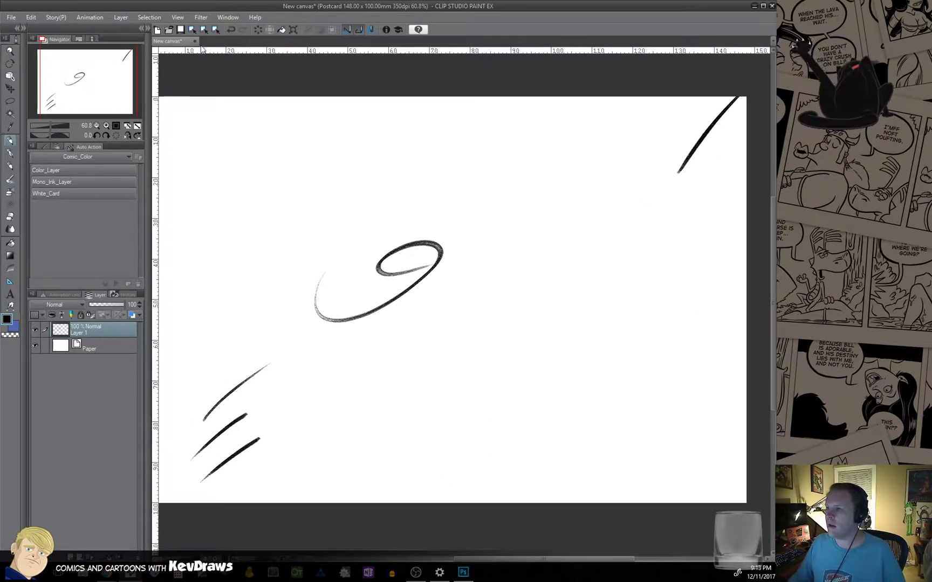
Switch the tablet service from Tablet PC to Wintab in the preferences.
{"action": "left_click", "coordinate": [11, 18]}
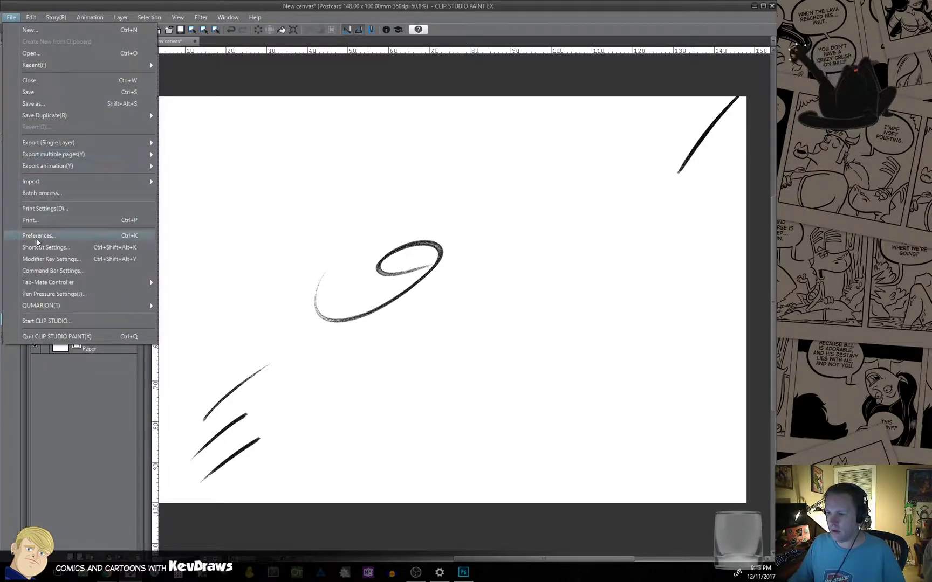
{"action": "mouse_move", "coordinate": [48, 286]}
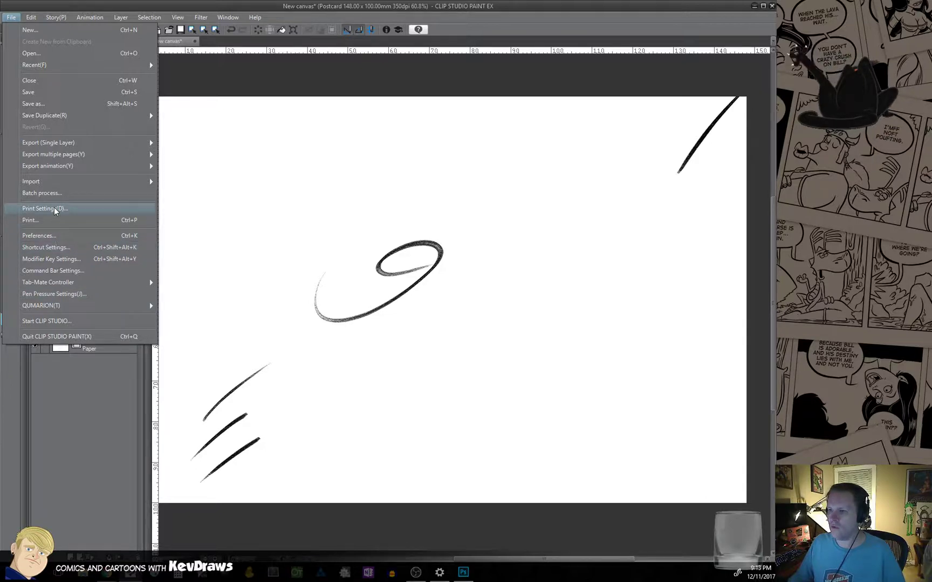
{"action": "left_click", "coordinate": [57, 239]}
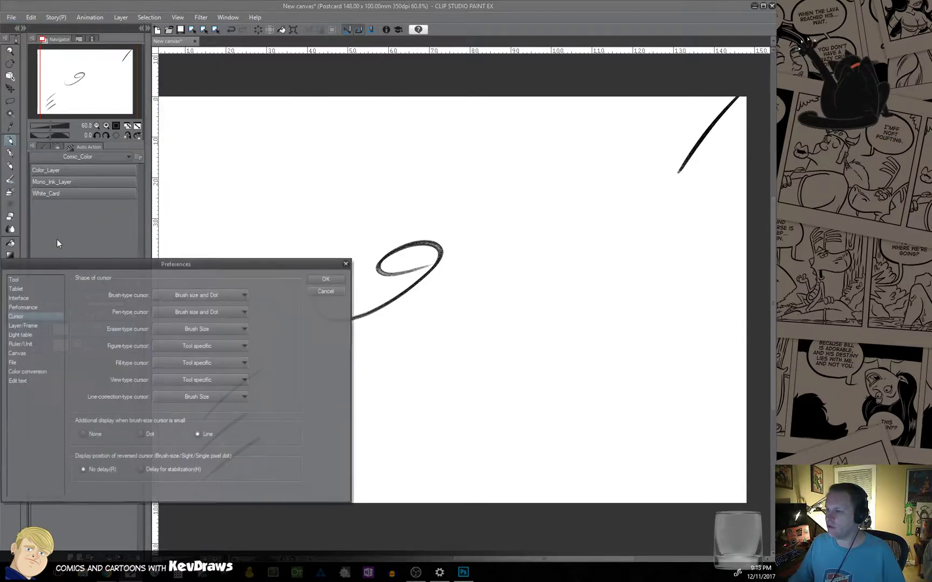
{"action": "mouse_move", "coordinate": [152, 263]}
{"action": "left_mouse_down"}
{"action": "mouse_move", "coordinate": [415, 139]}
{"action": "mouse_move", "coordinate": [334, 108]}
{"action": "left_mouse_up"}
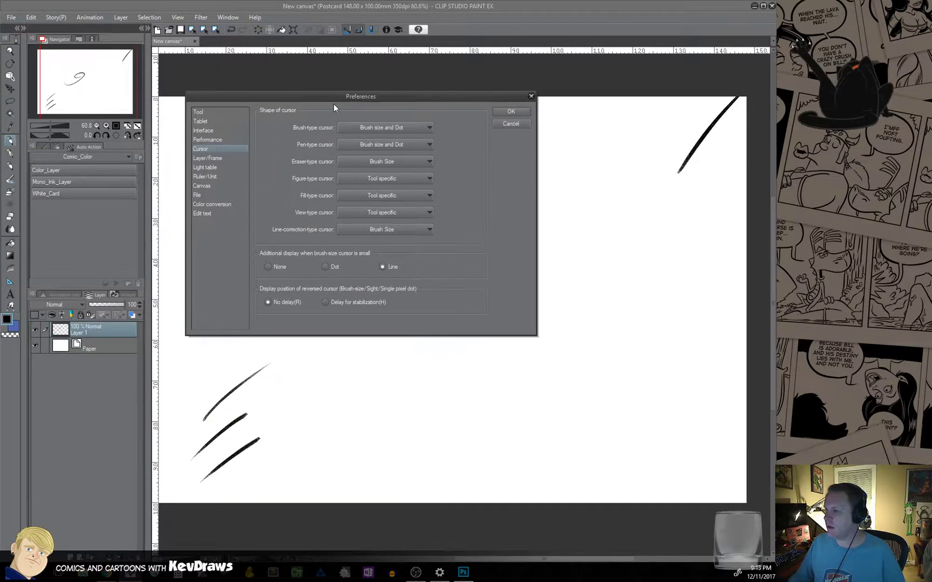
{"action": "left_click", "coordinate": [199, 122]}
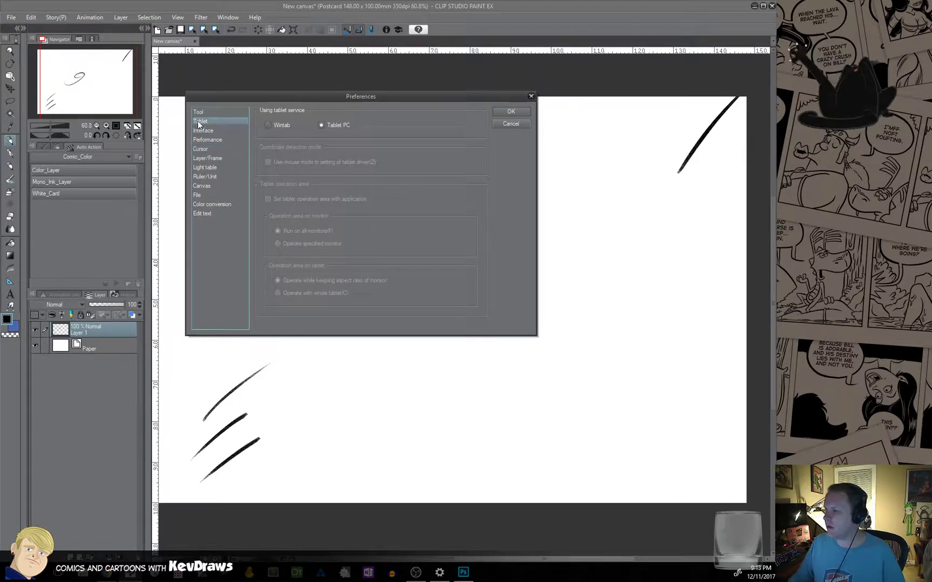
{"action": "left_click", "coordinate": [279, 125]}
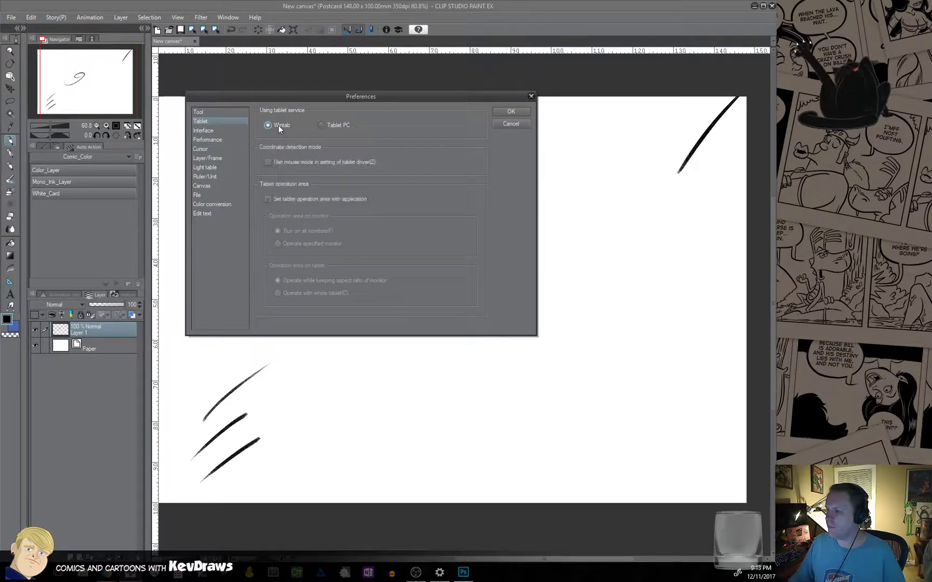
{"action": "left_click", "coordinate": [509, 111]}
Draw straight and curved test strokes around the central loop and across the lower middle of the canvas on Layer 1.
{"action": "left_click_drag", "start_coordinate": [389, 193], "coordinate": [530, 158]}
{"action": "left_click_drag", "start_coordinate": [481, 227], "coordinate": [538, 176]}
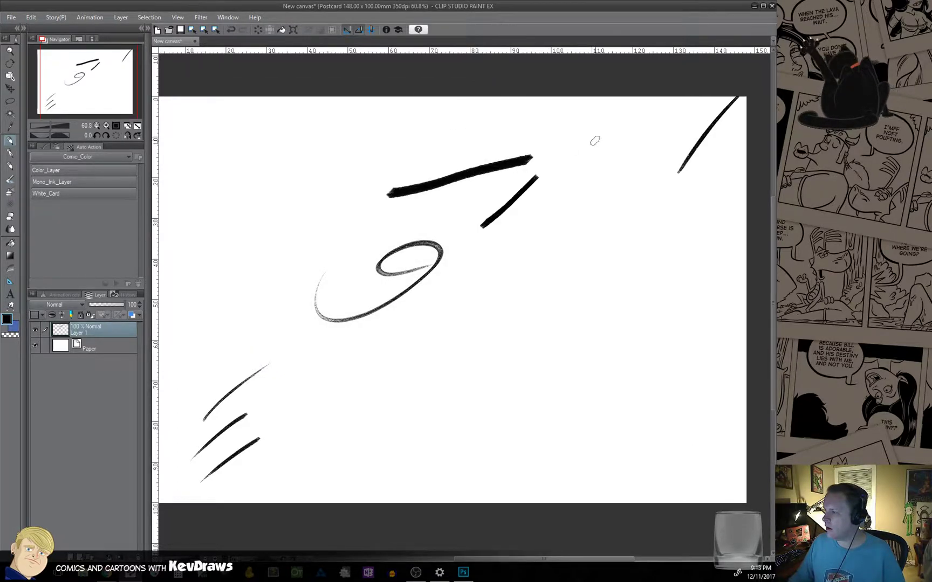
{"action": "left_click_drag", "start_coordinate": [511, 250], "coordinate": [572, 179]}
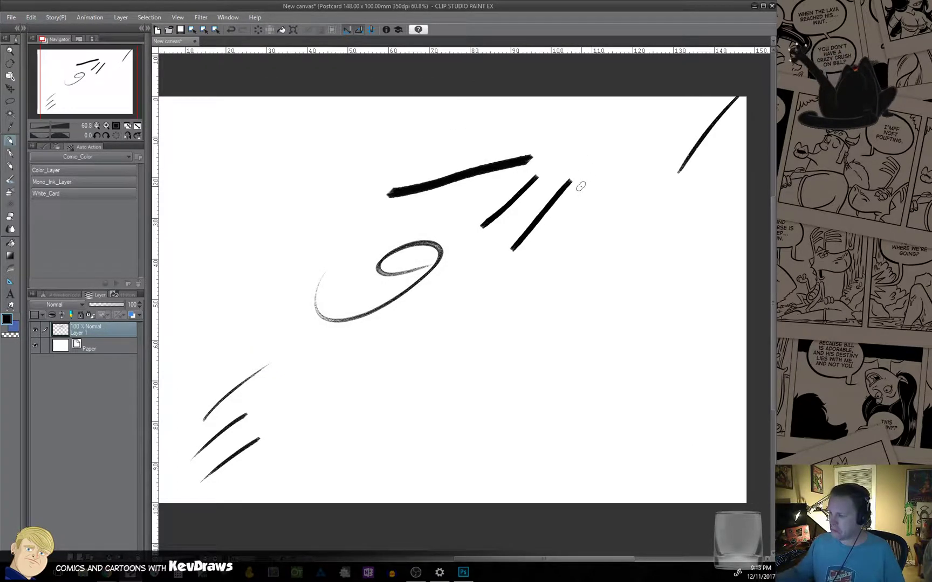
{"action": "left_click_drag", "start_coordinate": [380, 414], "coordinate": [445, 365]}
{"action": "left_click_drag", "start_coordinate": [418, 421], "coordinate": [520, 354]}
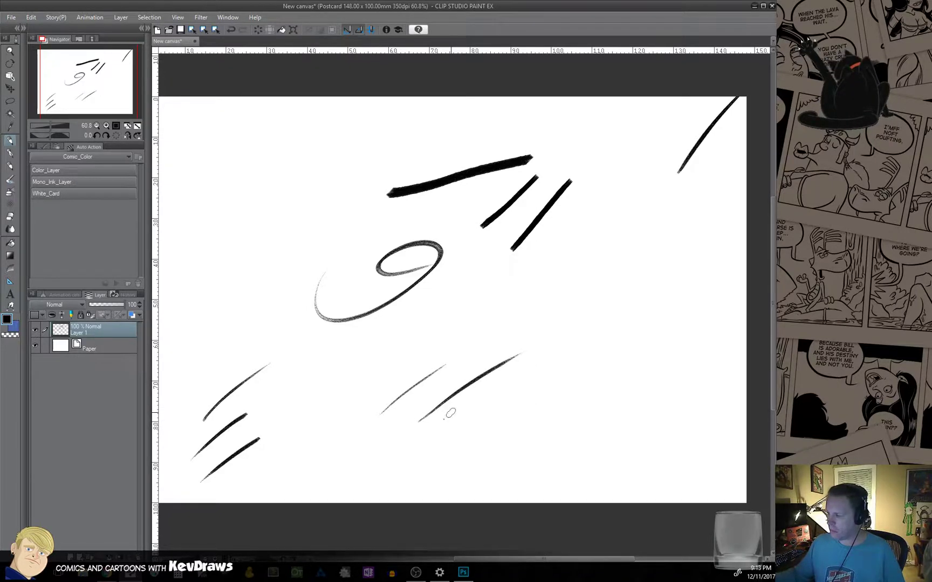
{"action": "left_click_drag", "start_coordinate": [446, 431], "coordinate": [615, 342]}
{"action": "left_click_drag", "start_coordinate": [248, 312], "coordinate": [391, 208]}
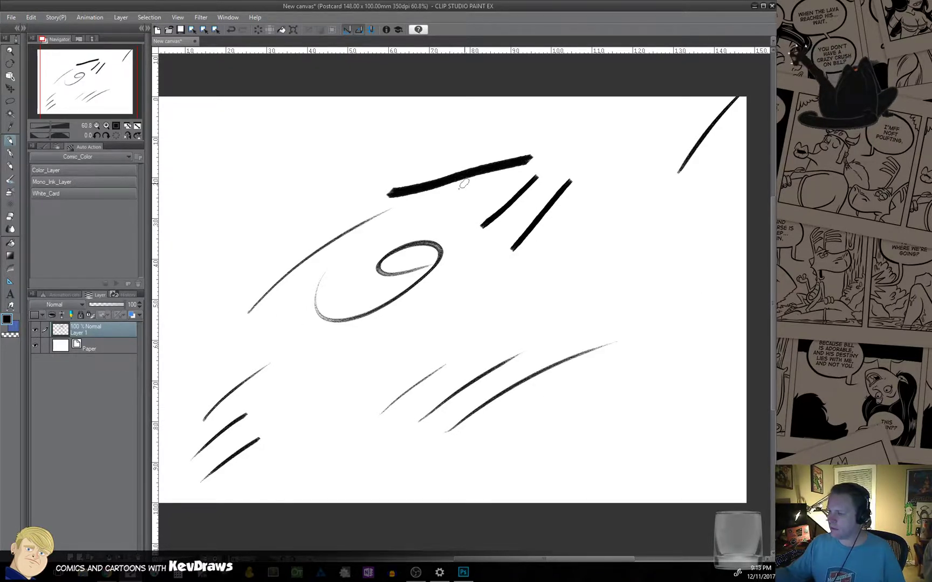
{"action": "mouse_move", "coordinate": [223, 332]}
{"action": "left_mouse_down"}
{"action": "mouse_move", "coordinate": [351, 170]}
{"action": "mouse_move", "coordinate": [364, 248]}
{"action": "mouse_move", "coordinate": [406, 266]}
{"action": "left_mouse_up"}
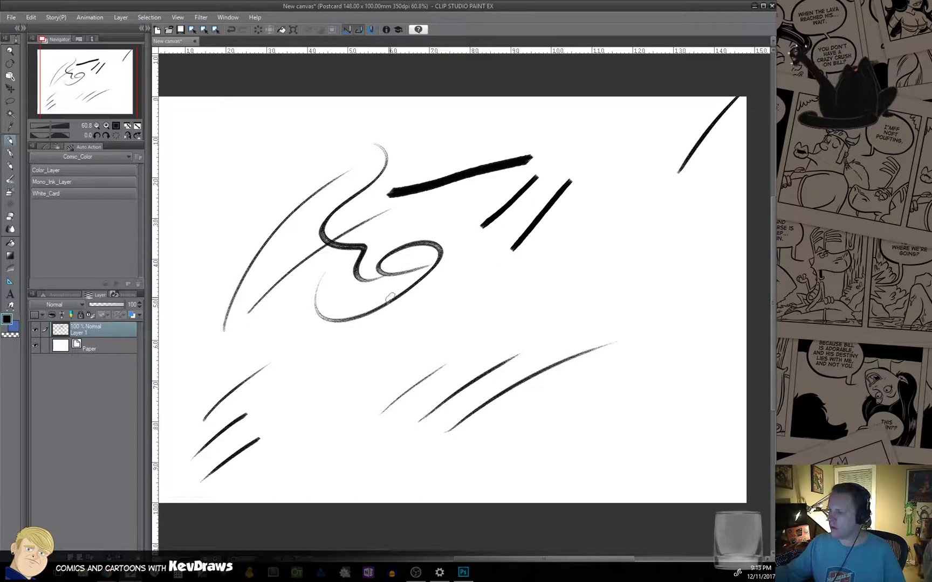
Close the test canvas and open the recent strip file 2017-12-11-LoB_oh_wow.clip.
{"action": "left_click", "coordinate": [194, 41]}
{"action": "left_click", "coordinate": [407, 211]}
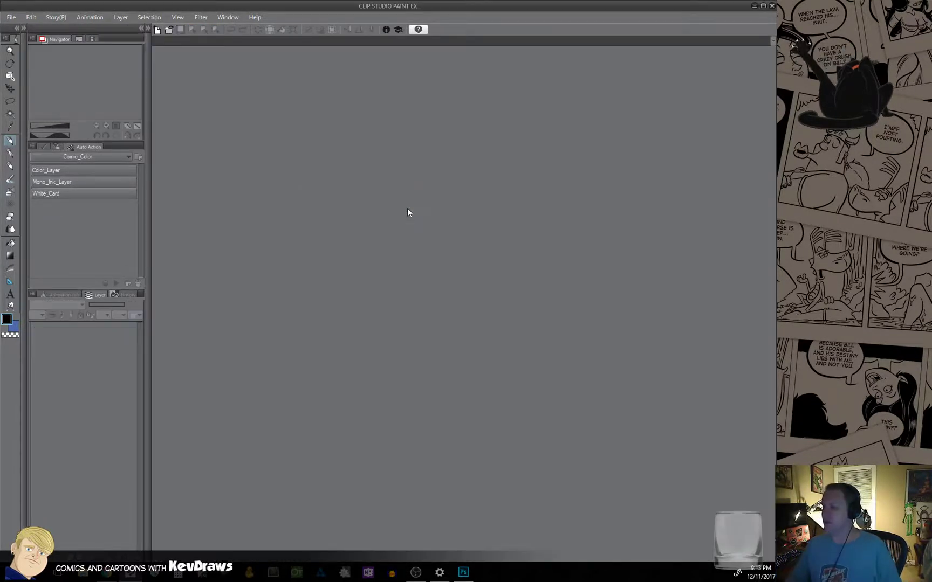
{"action": "left_click", "coordinate": [11, 18]}
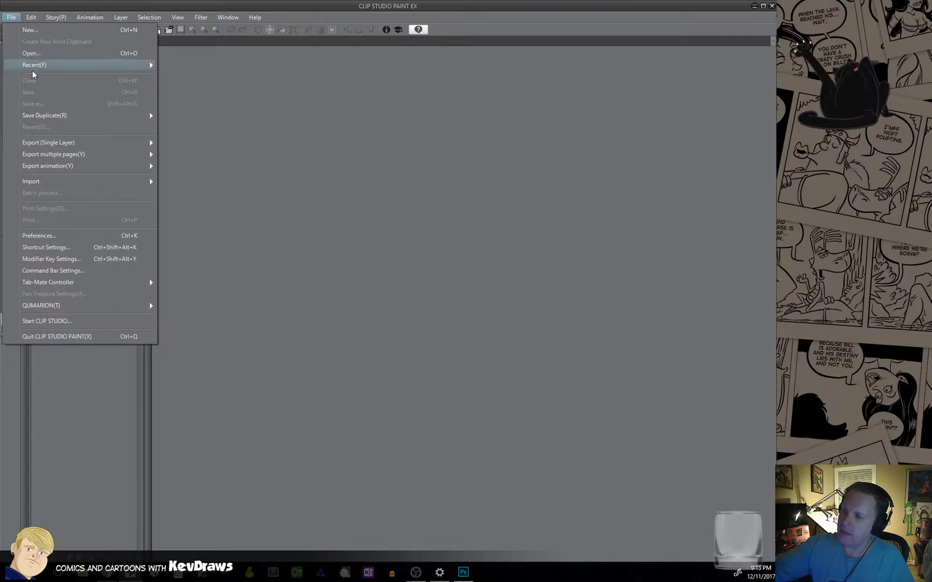
{"action": "mouse_move", "coordinate": [32, 66]}
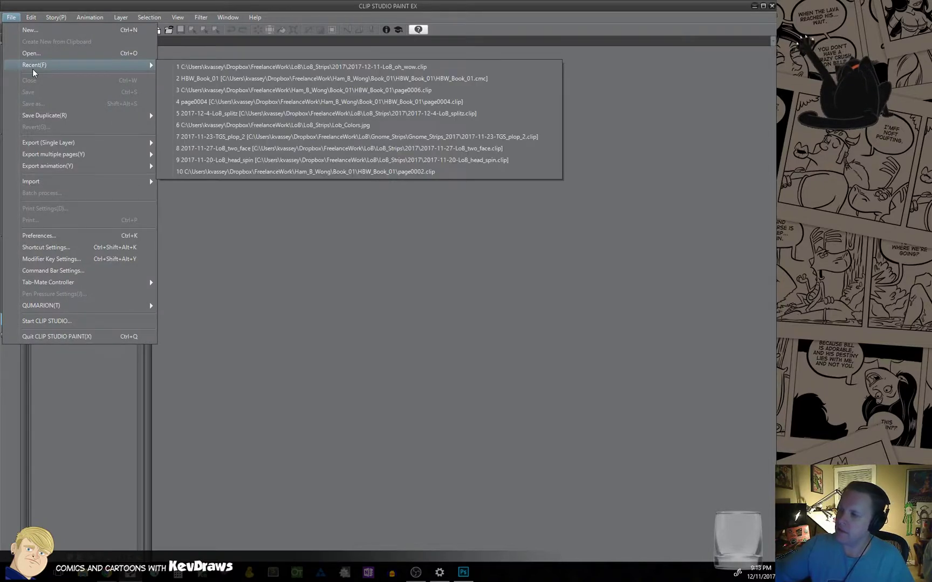
{"action": "left_click", "coordinate": [412, 68]}
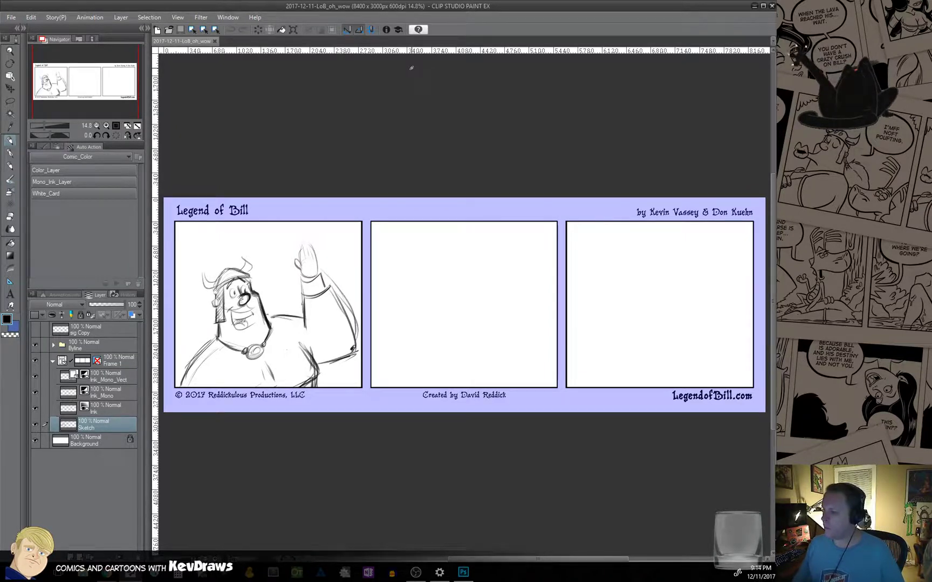
Draw several test strokes in the strip's second panel on the Sketch layer and undo them all.
{"action": "mouse_move", "coordinate": [429, 278]}
{"action": "left_mouse_down"}
{"action": "mouse_move", "coordinate": [469, 282]}
{"action": "mouse_move", "coordinate": [447, 289]}
{"action": "mouse_move", "coordinate": [523, 291]}
{"action": "left_mouse_up"}
{"action": "key", "text": "ctrl+z"}
{"action": "key", "text": "ctrl+z"}
{"action": "left_click_drag", "start_coordinate": [410, 339], "coordinate": [497, 260]}
{"action": "mouse_move", "coordinate": [438, 327]}
{"action": "left_mouse_down"}
{"action": "mouse_move", "coordinate": [550, 252]}
{"action": "mouse_move", "coordinate": [550, 275]}
{"action": "left_mouse_up"}
{"action": "key", "text": "ctrl+z"}
{"action": "key", "text": "ctrl+z"}
{"action": "key", "text": "ctrl+z"}
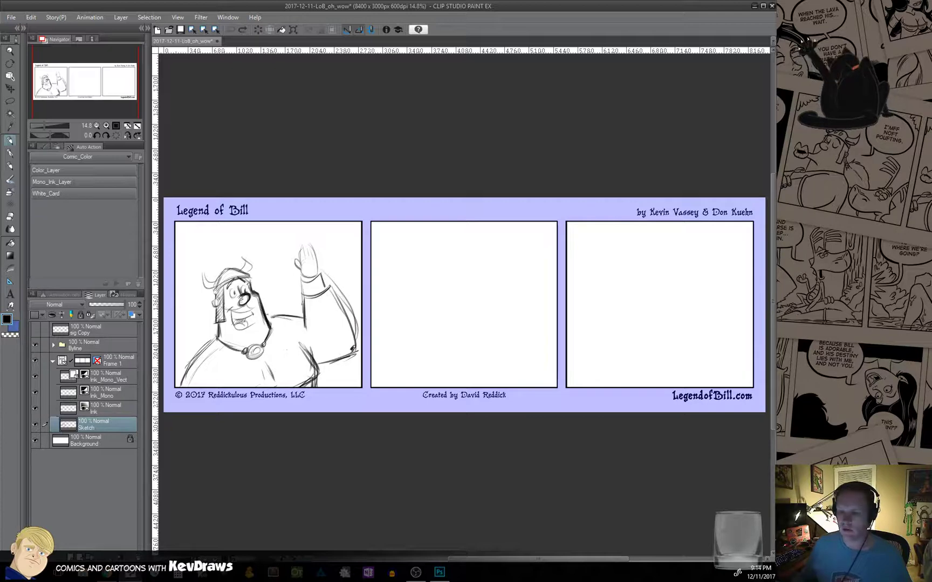
Open the strip in an additional canvas window, and close that extra window again.
{"action": "left_click", "coordinate": [228, 17]}
{"action": "mouse_move", "coordinate": [228, 34]}
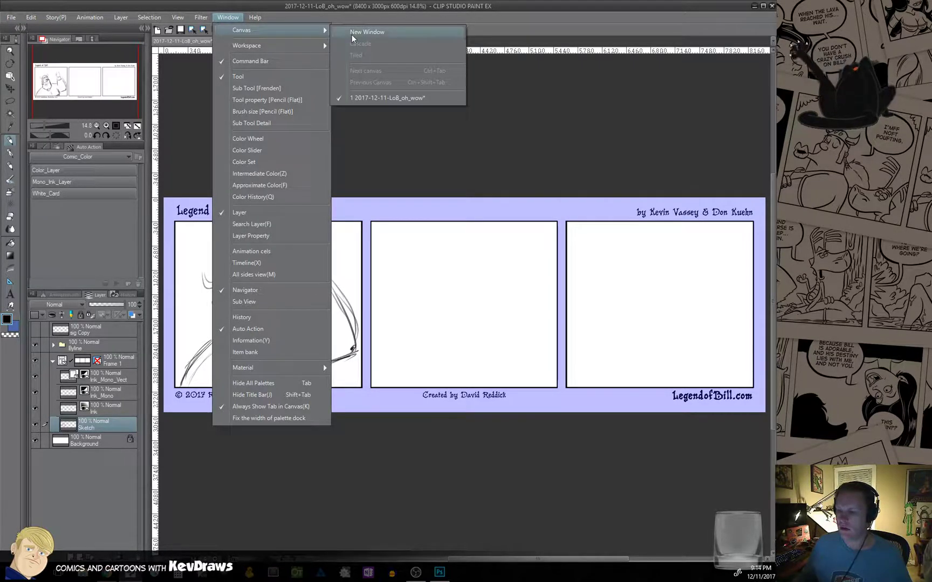
{"action": "left_click", "coordinate": [351, 34]}
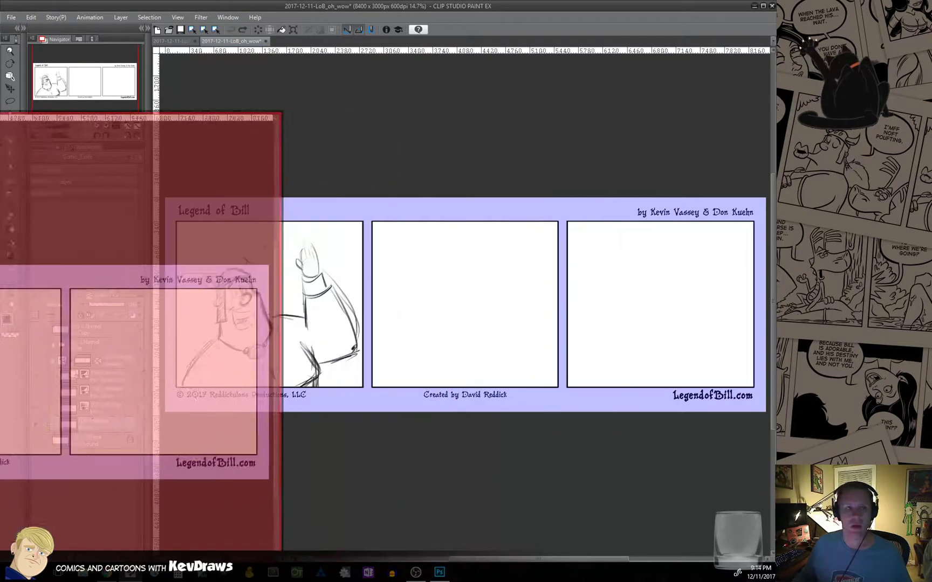
{"action": "key", "text": "ctrl+w"}
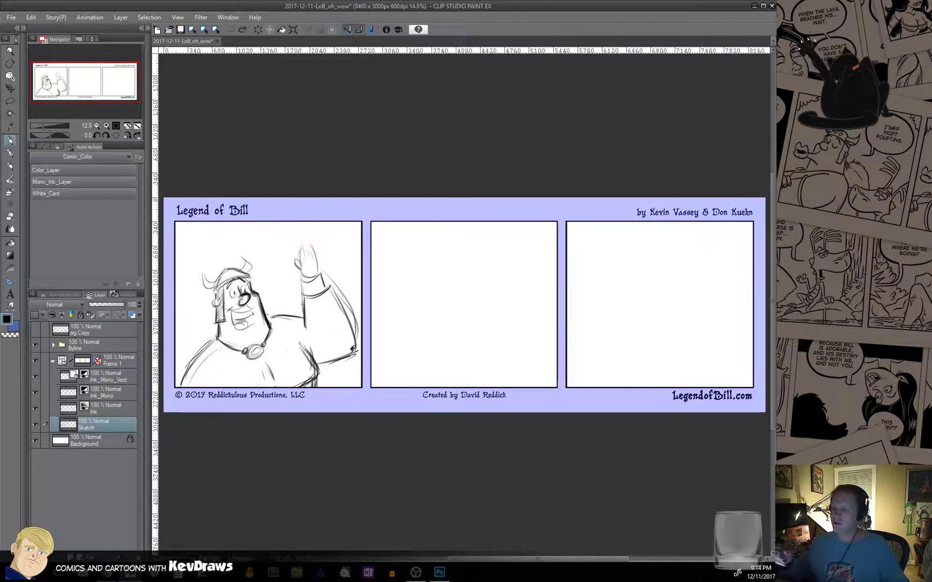
Check which tablet service is selected in the preferences, and leave without changes.
{"action": "left_click", "coordinate": [15, 21]}
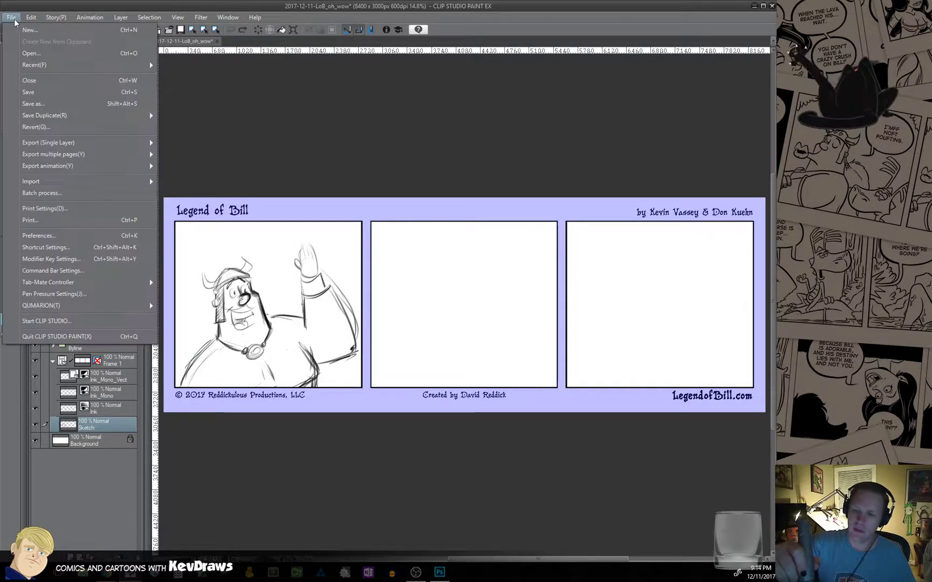
{"action": "left_click", "coordinate": [37, 237]}
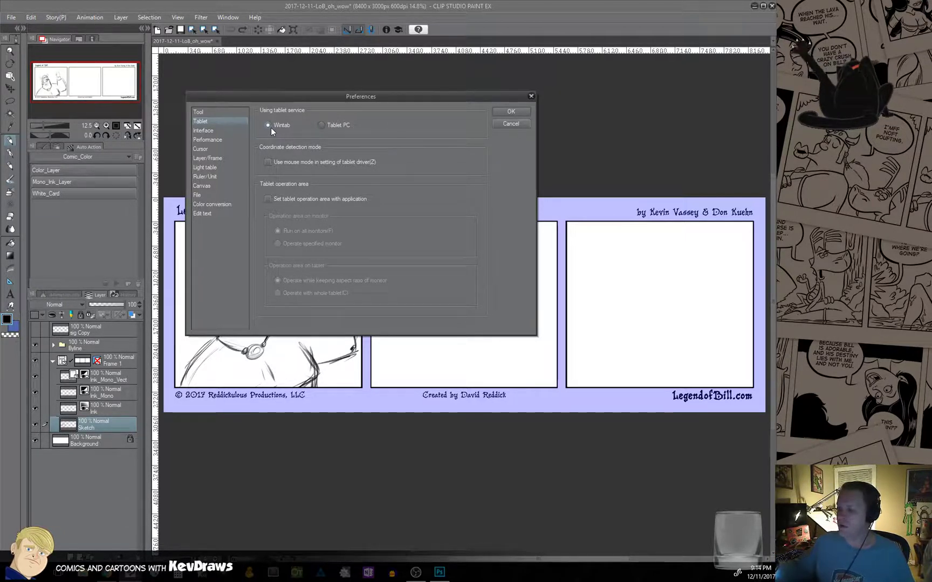
{"action": "left_click", "coordinate": [515, 123]}
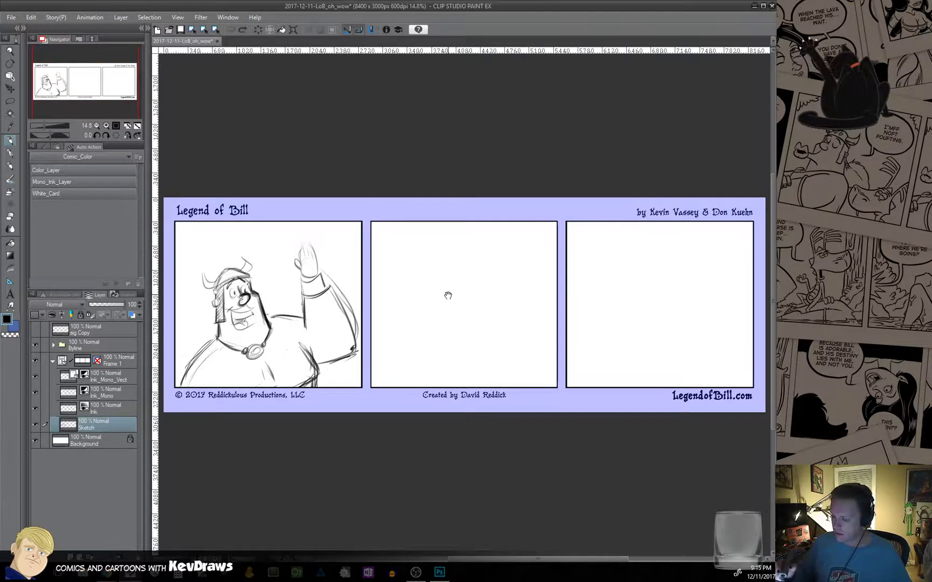
Draw two curved test strokes in the middle panel on the Sketch layer, and undo both.
{"action": "left_click_drag", "start_coordinate": [448, 295], "coordinate": [428, 301]}
{"action": "left_click_drag", "start_coordinate": [410, 341], "coordinate": [492, 244]}
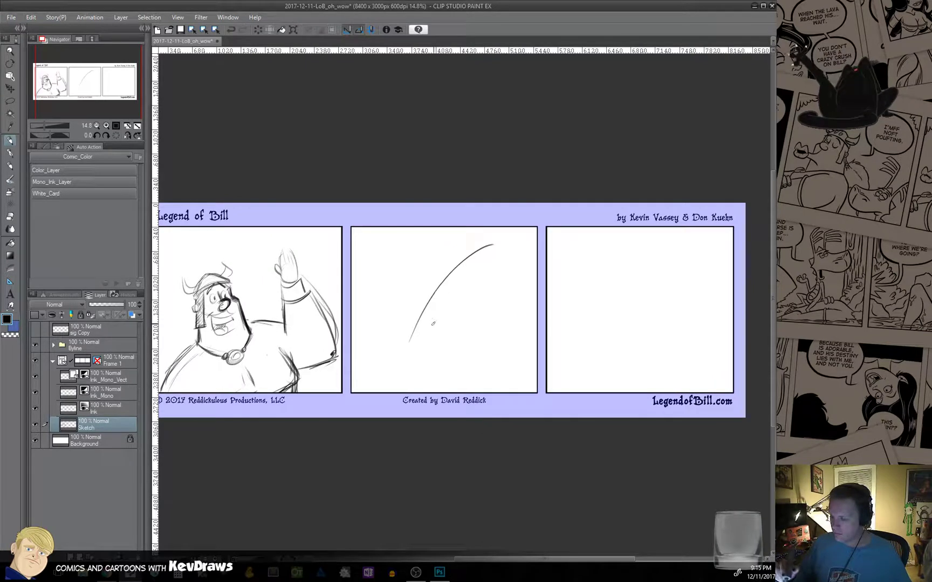
{"action": "left_click_drag", "start_coordinate": [435, 323], "coordinate": [509, 250]}
{"action": "key", "text": "ctrl+z"}
{"action": "key", "text": "ctrl+z"}
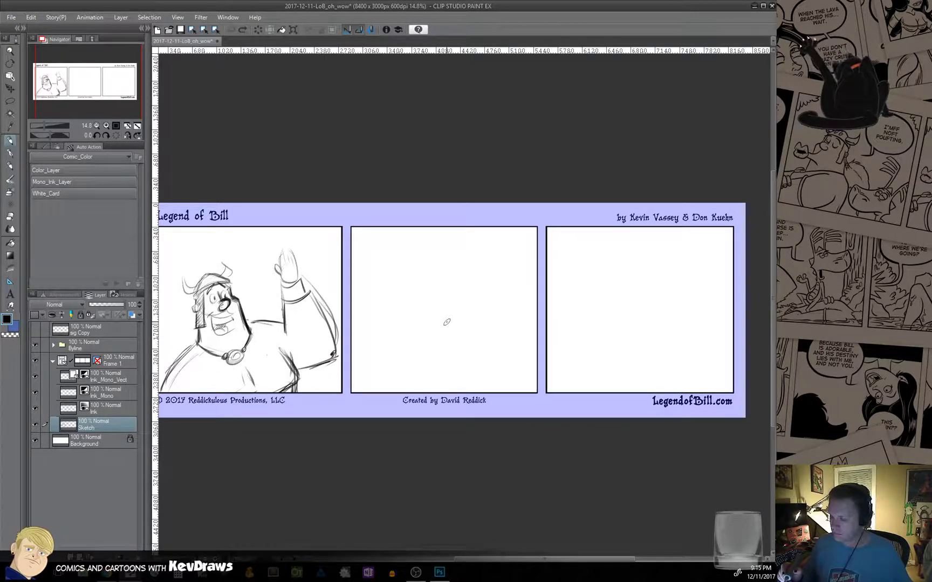
Erase rough sketch lines around Bill's nose and cheek in the first panel, using the transparent color.
{"action": "left_click_drag", "start_coordinate": [312, 452], "coordinate": [385, 495]}
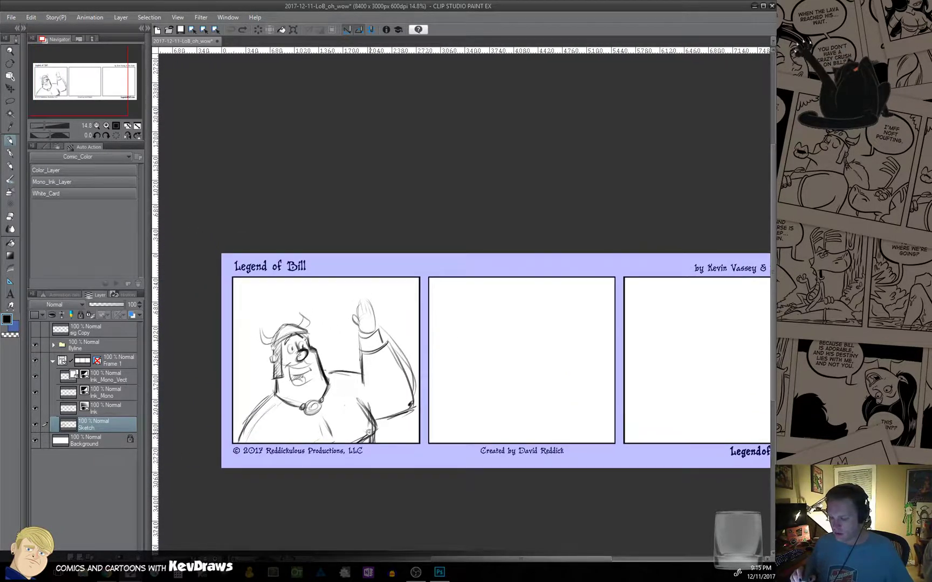
{"action": "scroll", "coordinate": [369, 431], "scroll_direction": "up", "scroll_amount": 5}
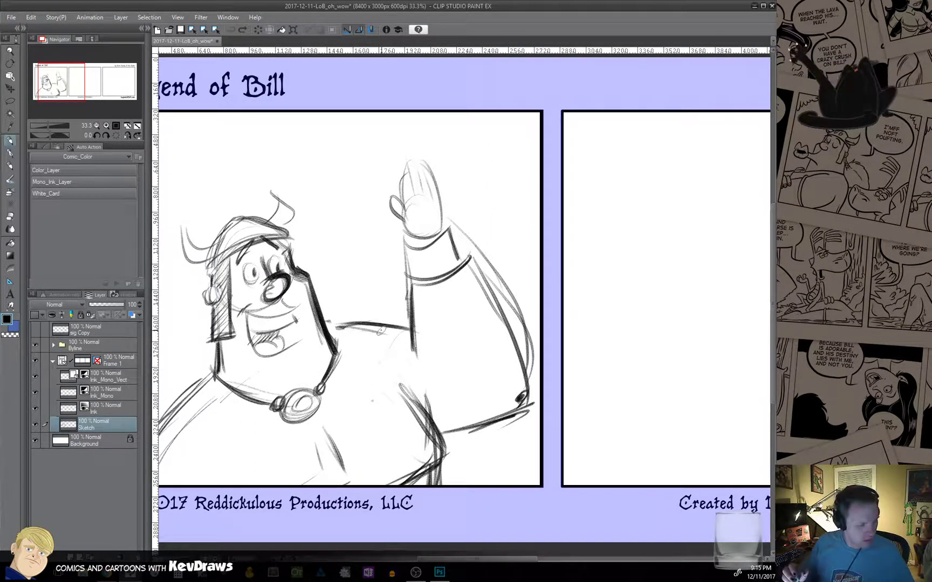
{"action": "left_click_drag", "start_coordinate": [373, 372], "coordinate": [392, 370]}
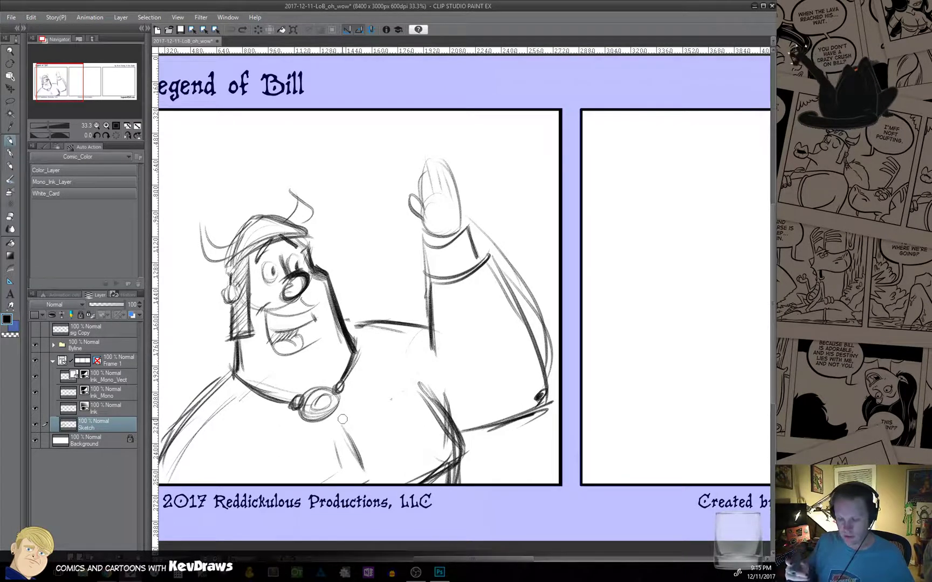
{"action": "left_click", "coordinate": [13, 335]}
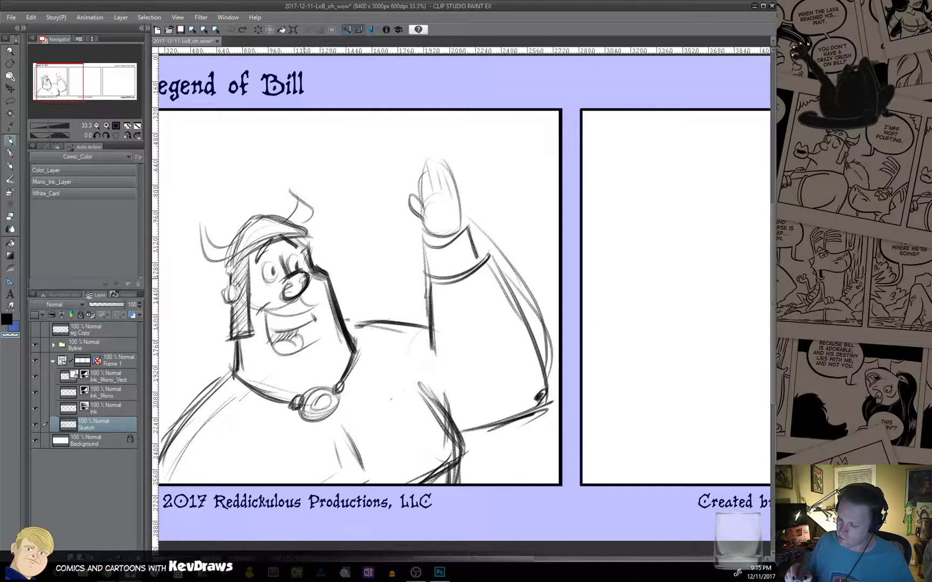
{"action": "mouse_move", "coordinate": [302, 277]}
{"action": "left_mouse_down"}
{"action": "mouse_move", "coordinate": [289, 299]}
{"action": "mouse_move", "coordinate": [308, 281]}
{"action": "mouse_move", "coordinate": [285, 296]}
{"action": "mouse_move", "coordinate": [305, 278]}
{"action": "mouse_move", "coordinate": [286, 280]}
{"action": "mouse_move", "coordinate": [299, 286]}
{"action": "mouse_move", "coordinate": [274, 267]}
{"action": "mouse_move", "coordinate": [311, 251]}
{"action": "mouse_move", "coordinate": [360, 354]}
{"action": "left_mouse_up"}
Refine the face's right edge, helmet and ear in black on the Sketch layer, and undo the last helmet stroke.
{"action": "left_click", "coordinate": [11, 321]}
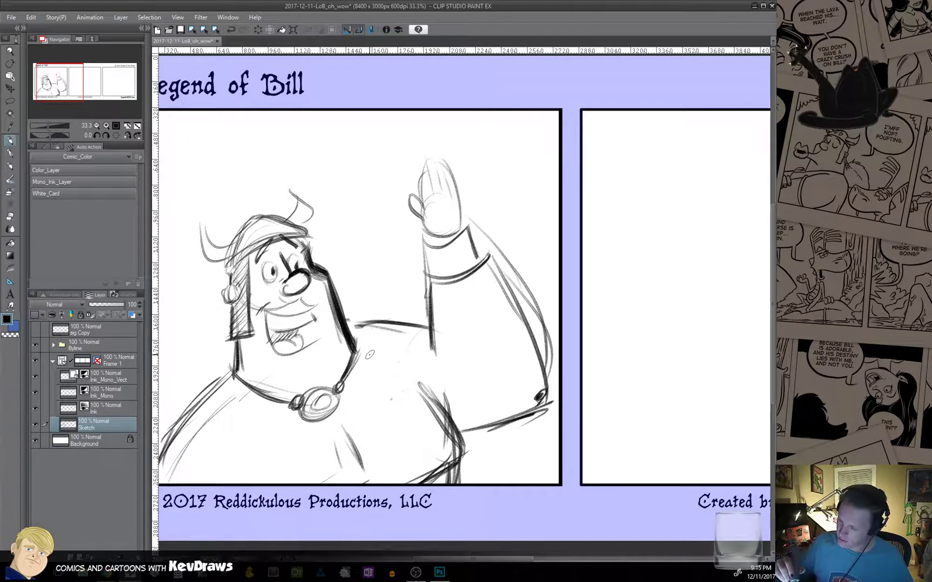
{"action": "left_click_drag", "start_coordinate": [328, 290], "coordinate": [343, 341]}
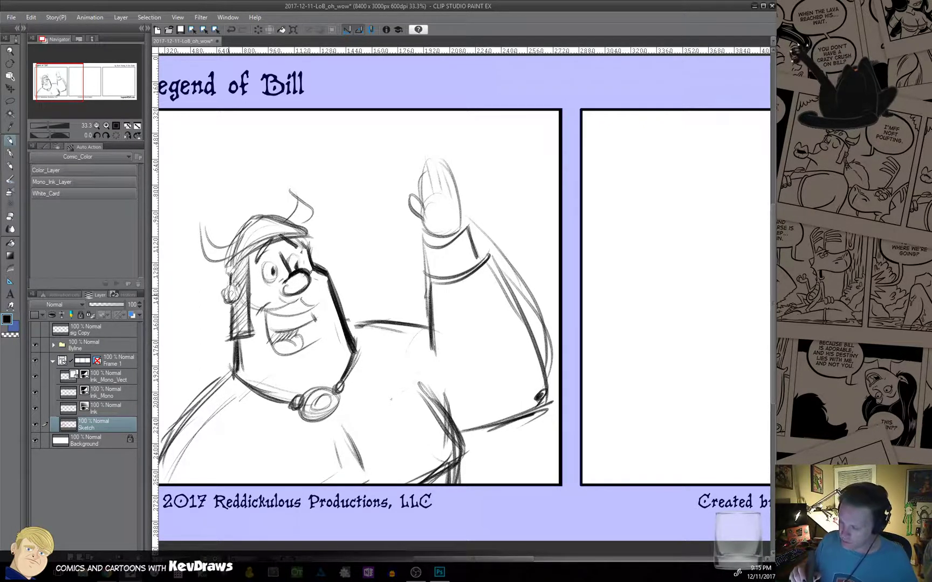
{"action": "mouse_move", "coordinate": [228, 295]}
{"action": "left_mouse_down"}
{"action": "mouse_move", "coordinate": [234, 285]}
{"action": "mouse_move", "coordinate": [225, 302]}
{"action": "mouse_move", "coordinate": [235, 291]}
{"action": "mouse_move", "coordinate": [232, 338]}
{"action": "left_mouse_up"}
{"action": "mouse_move", "coordinate": [225, 272]}
{"action": "left_mouse_down"}
{"action": "mouse_move", "coordinate": [258, 245]}
{"action": "mouse_move", "coordinate": [311, 229]}
{"action": "mouse_move", "coordinate": [283, 219]}
{"action": "mouse_move", "coordinate": [237, 229]}
{"action": "mouse_move", "coordinate": [223, 266]}
{"action": "left_mouse_up"}
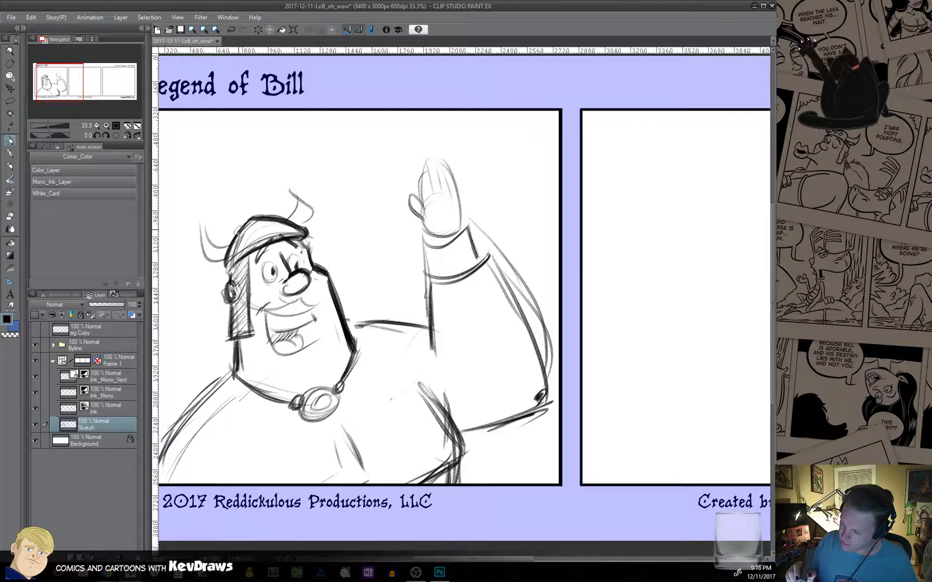
{"action": "key", "text": "ctrl+z"}
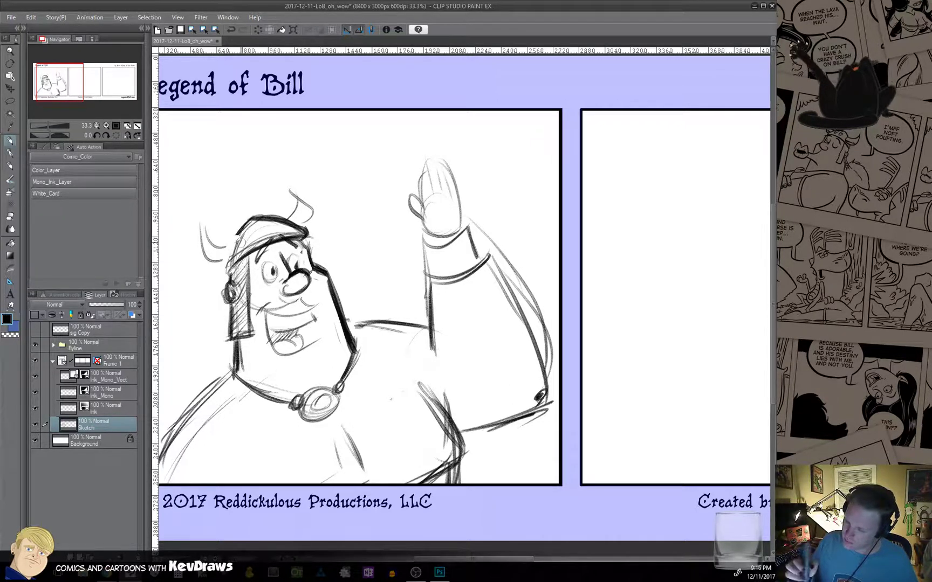
Sketch Bill's left helmet horn and the helmet trim, and darken his smile, teeth and tongue on the Sketch layer.
{"action": "mouse_move", "coordinate": [203, 219]}
{"action": "left_mouse_down"}
{"action": "mouse_move", "coordinate": [214, 245]}
{"action": "mouse_move", "coordinate": [239, 240]}
{"action": "mouse_move", "coordinate": [224, 267]}
{"action": "mouse_move", "coordinate": [253, 249]}
{"action": "mouse_move", "coordinate": [237, 242]}
{"action": "mouse_move", "coordinate": [232, 274]}
{"action": "mouse_move", "coordinate": [298, 248]}
{"action": "mouse_move", "coordinate": [265, 218]}
{"action": "mouse_move", "coordinate": [298, 238]}
{"action": "left_mouse_up"}
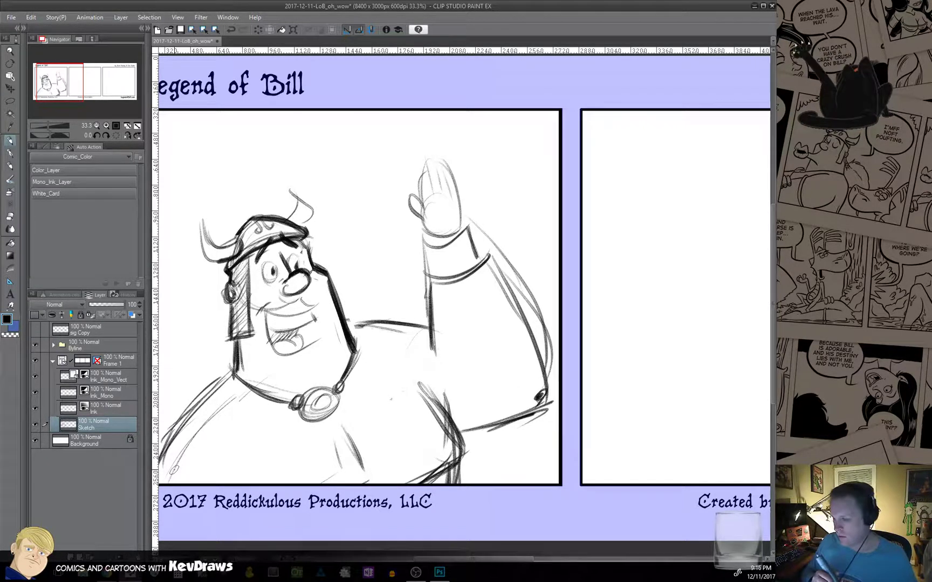
{"action": "mouse_move", "coordinate": [299, 293]}
{"action": "left_mouse_down"}
{"action": "mouse_move", "coordinate": [320, 304]}
{"action": "mouse_move", "coordinate": [266, 309]}
{"action": "mouse_move", "coordinate": [267, 316]}
{"action": "left_mouse_up"}
{"action": "mouse_move", "coordinate": [270, 298]}
{"action": "left_mouse_down"}
{"action": "mouse_move", "coordinate": [256, 317]}
{"action": "mouse_move", "coordinate": [279, 353]}
{"action": "mouse_move", "coordinate": [299, 358]}
{"action": "mouse_move", "coordinate": [302, 325]}
{"action": "mouse_move", "coordinate": [314, 321]}
{"action": "mouse_move", "coordinate": [282, 329]}
{"action": "mouse_move", "coordinate": [296, 355]}
{"action": "mouse_move", "coordinate": [290, 343]}
{"action": "left_mouse_up"}
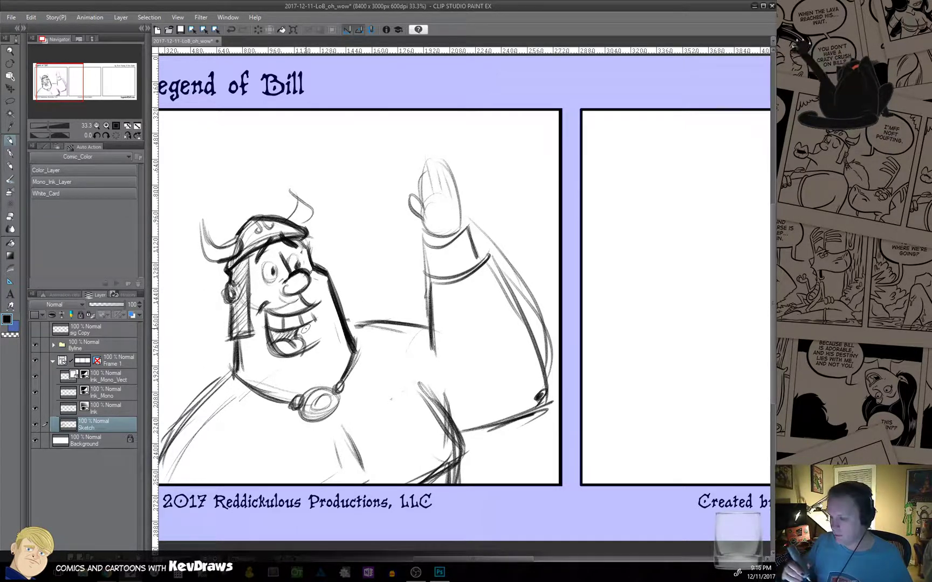
Darken the collar line, the round medallion and the chest crease in the first panel.
{"action": "left_click_drag", "start_coordinate": [413, 419], "coordinate": [454, 382]}
{"action": "left_click_drag", "start_coordinate": [398, 300], "coordinate": [461, 296]}
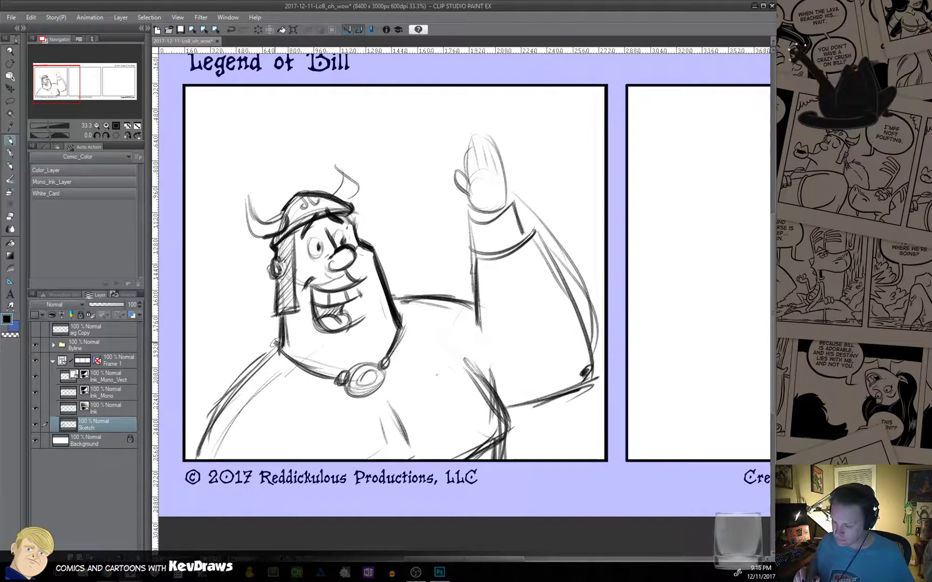
{"action": "mouse_move", "coordinate": [276, 342]}
{"action": "left_mouse_down"}
{"action": "mouse_move", "coordinate": [332, 379]}
{"action": "mouse_move", "coordinate": [346, 372]}
{"action": "mouse_move", "coordinate": [340, 384]}
{"action": "left_mouse_up"}
{"action": "mouse_move", "coordinate": [381, 359]}
{"action": "left_mouse_down"}
{"action": "mouse_move", "coordinate": [385, 370]}
{"action": "mouse_move", "coordinate": [366, 397]}
{"action": "mouse_move", "coordinate": [377, 381]}
{"action": "mouse_move", "coordinate": [359, 384]}
{"action": "mouse_move", "coordinate": [376, 380]}
{"action": "mouse_move", "coordinate": [406, 450]}
{"action": "left_mouse_up"}
{"action": "left_click_drag", "start_coordinate": [389, 404], "coordinate": [406, 450]}
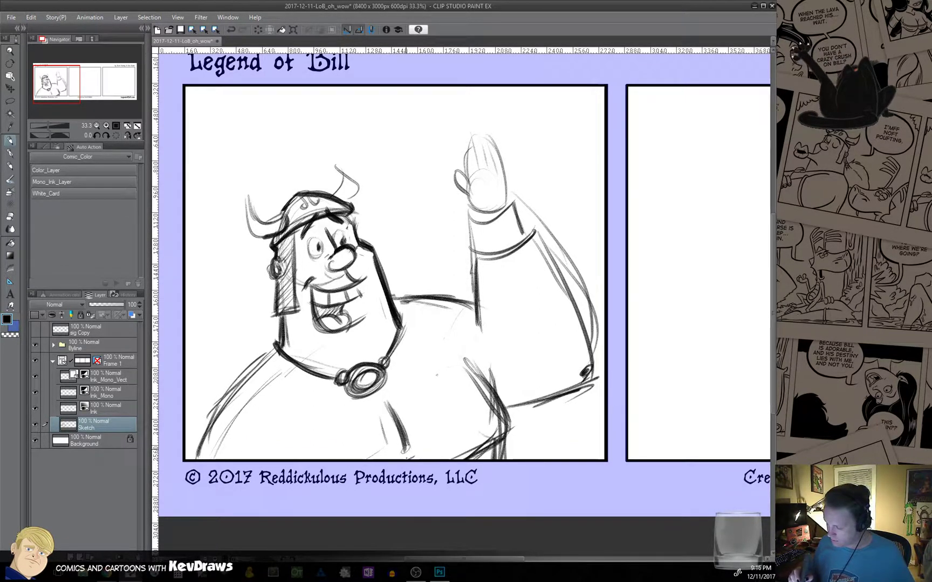
Strengthen the torso edge and both shoulder lines, and undo the curved stroke drawn at the raised arm's shoulder.
{"action": "mouse_move", "coordinate": [505, 436]}
{"action": "left_mouse_down"}
{"action": "mouse_move", "coordinate": [457, 459]}
{"action": "mouse_move", "coordinate": [509, 428]}
{"action": "mouse_move", "coordinate": [477, 371]}
{"action": "left_mouse_up"}
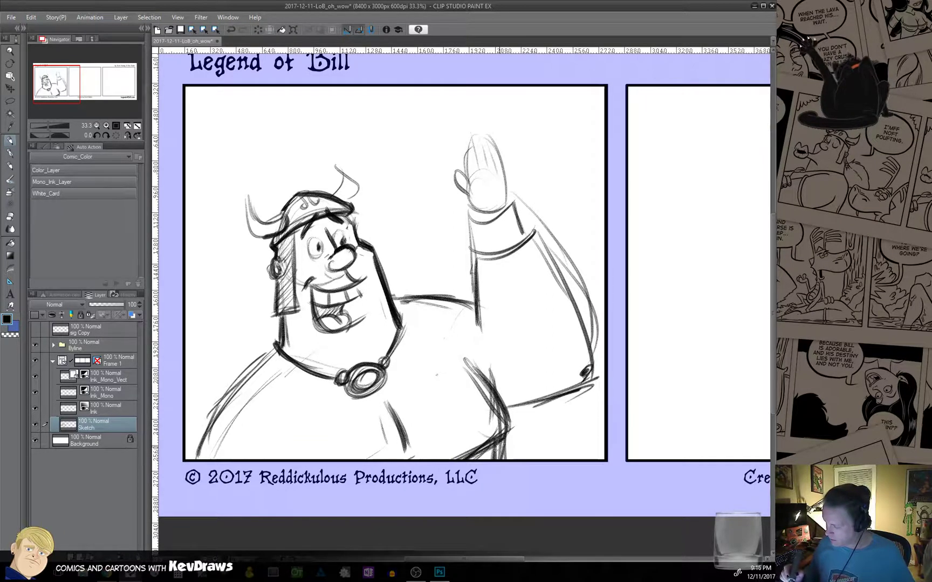
{"action": "left_click_drag", "start_coordinate": [276, 346], "coordinate": [197, 446]}
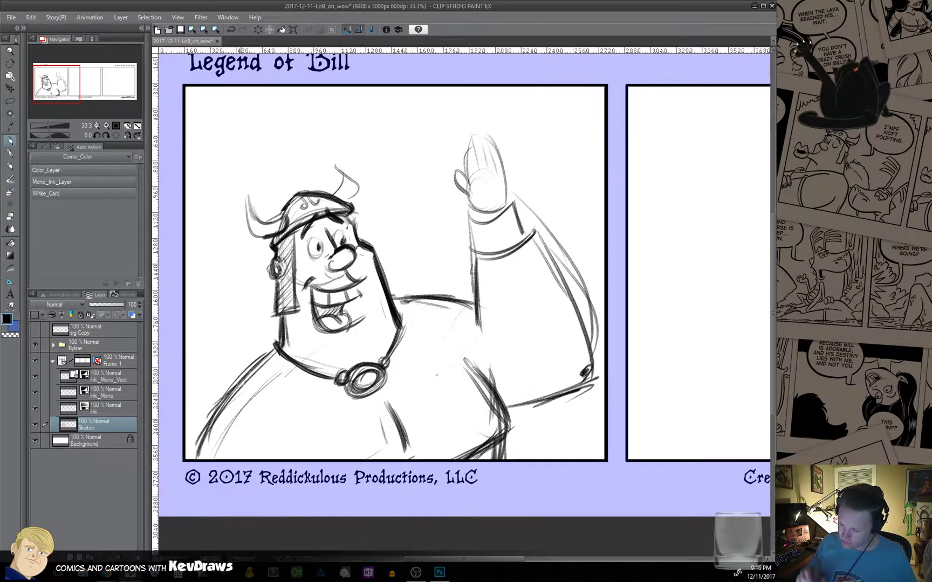
{"action": "left_click_drag", "start_coordinate": [260, 363], "coordinate": [188, 458]}
{"action": "left_click_drag", "start_coordinate": [243, 385], "coordinate": [194, 458]}
{"action": "mouse_move", "coordinate": [394, 298]}
{"action": "left_mouse_down"}
{"action": "mouse_move", "coordinate": [479, 310]}
{"action": "mouse_move", "coordinate": [439, 340]}
{"action": "left_mouse_up"}
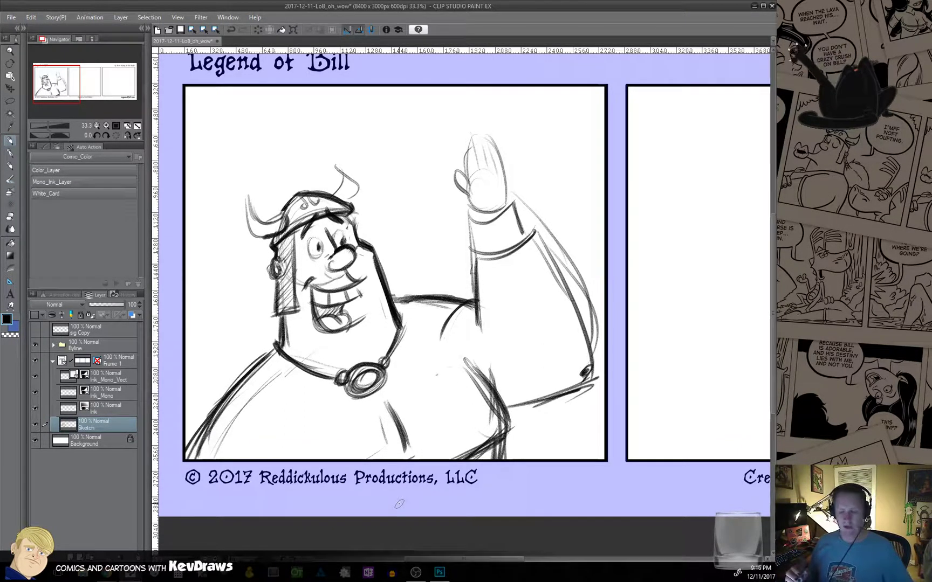
{"action": "key", "text": "ctrl+z"}
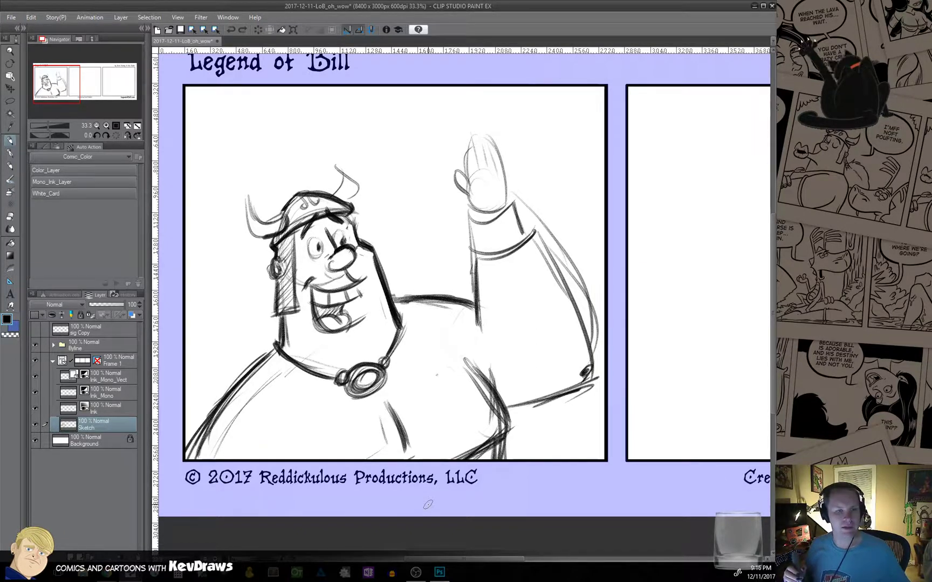
Darken the raised arm's outer line, elbow and underside in the first panel.
{"action": "left_click_drag", "start_coordinate": [410, 397], "coordinate": [355, 413]}
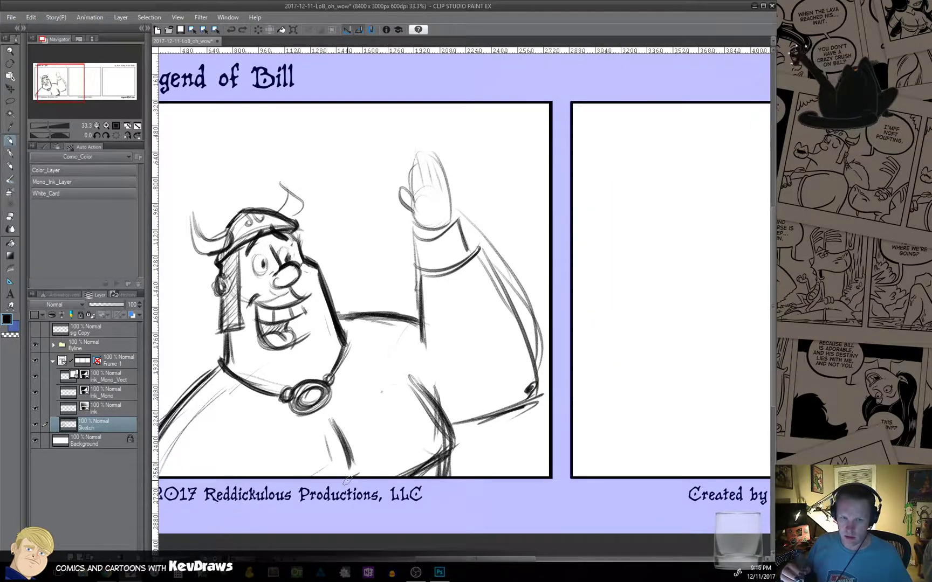
{"action": "mouse_move", "coordinate": [423, 342]}
{"action": "left_mouse_down"}
{"action": "mouse_move", "coordinate": [422, 272]}
{"action": "mouse_move", "coordinate": [424, 331]}
{"action": "left_mouse_up"}
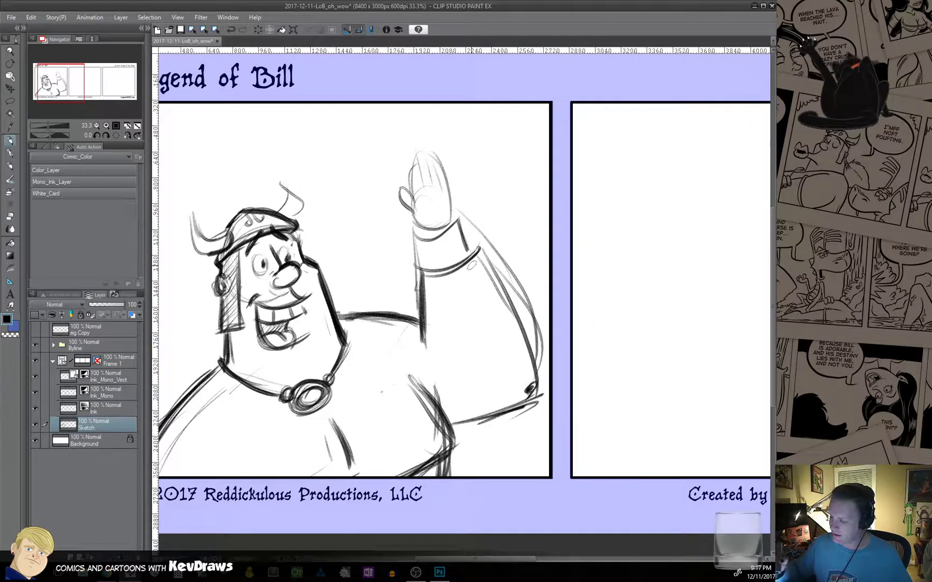
{"action": "left_click_drag", "start_coordinate": [479, 251], "coordinate": [534, 371]}
{"action": "mouse_move", "coordinate": [510, 301]}
{"action": "left_mouse_down"}
{"action": "mouse_move", "coordinate": [539, 393]}
{"action": "mouse_move", "coordinate": [533, 412]}
{"action": "mouse_move", "coordinate": [449, 427]}
{"action": "mouse_move", "coordinate": [473, 434]}
{"action": "mouse_move", "coordinate": [541, 409]}
{"action": "left_mouse_up"}
{"action": "mouse_move", "coordinate": [461, 424]}
{"action": "left_mouse_down"}
{"action": "mouse_move", "coordinate": [531, 409]}
{"action": "mouse_move", "coordinate": [473, 416]}
{"action": "left_mouse_up"}
{"action": "mouse_move", "coordinate": [537, 398]}
{"action": "left_mouse_down"}
{"action": "mouse_move", "coordinate": [528, 398]}
{"action": "mouse_move", "coordinate": [532, 382]}
{"action": "mouse_move", "coordinate": [537, 418]}
{"action": "mouse_move", "coordinate": [454, 429]}
{"action": "mouse_move", "coordinate": [534, 416]}
{"action": "mouse_move", "coordinate": [541, 367]}
{"action": "mouse_move", "coordinate": [474, 255]}
{"action": "left_mouse_up"}
Sketch the raised arm's wristband with thick upper and lower rims and vertical shading lines.
{"action": "mouse_move", "coordinate": [423, 272]}
{"action": "left_mouse_down"}
{"action": "mouse_move", "coordinate": [413, 229]}
{"action": "mouse_move", "coordinate": [462, 218]}
{"action": "mouse_move", "coordinate": [470, 249]}
{"action": "mouse_move", "coordinate": [415, 265]}
{"action": "mouse_move", "coordinate": [426, 280]}
{"action": "left_mouse_up"}
{"action": "mouse_move", "coordinate": [416, 281]}
{"action": "left_mouse_down"}
{"action": "mouse_move", "coordinate": [466, 270]}
{"action": "mouse_move", "coordinate": [479, 250]}
{"action": "mouse_move", "coordinate": [427, 281]}
{"action": "mouse_move", "coordinate": [476, 251]}
{"action": "mouse_move", "coordinate": [460, 245]}
{"action": "mouse_move", "coordinate": [428, 263]}
{"action": "mouse_move", "coordinate": [425, 243]}
{"action": "mouse_move", "coordinate": [430, 273]}
{"action": "left_mouse_up"}
{"action": "mouse_move", "coordinate": [427, 232]}
{"action": "left_mouse_down"}
{"action": "mouse_move", "coordinate": [437, 276]}
{"action": "mouse_move", "coordinate": [442, 233]}
{"action": "mouse_move", "coordinate": [457, 267]}
{"action": "left_mouse_up"}
{"action": "mouse_move", "coordinate": [454, 225]}
{"action": "left_mouse_down"}
{"action": "mouse_move", "coordinate": [462, 264]}
{"action": "mouse_move", "coordinate": [428, 235]}
{"action": "mouse_move", "coordinate": [452, 223]}
{"action": "left_mouse_up"}
Sketch the thumb, palm outline and index finger of the raised hand, undoing the rejected strokes.
{"action": "left_click_drag", "start_coordinate": [486, 339], "coordinate": [496, 396]}
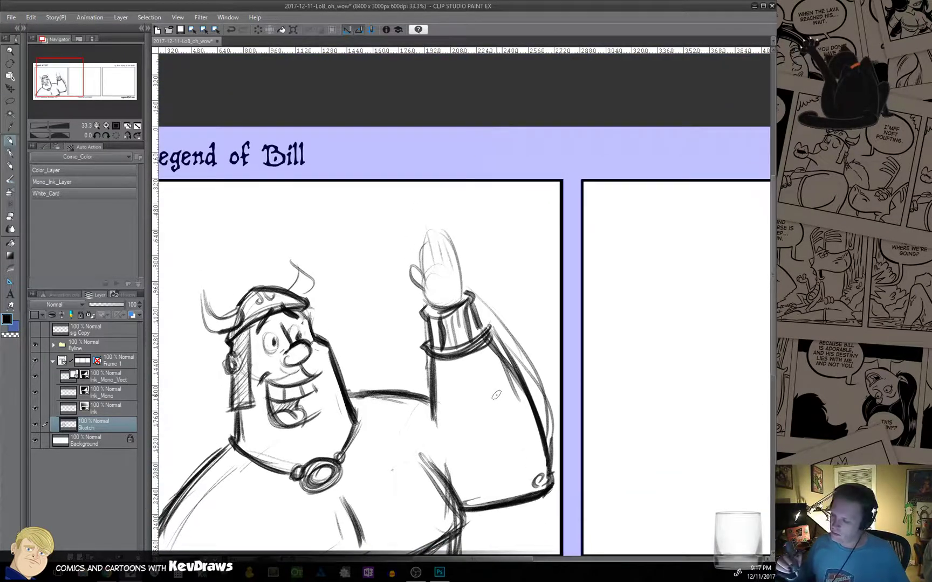
{"action": "mouse_move", "coordinate": [423, 285]}
{"action": "left_mouse_down"}
{"action": "mouse_move", "coordinate": [432, 307]}
{"action": "mouse_move", "coordinate": [442, 271]}
{"action": "mouse_move", "coordinate": [461, 278]}
{"action": "mouse_move", "coordinate": [467, 297]}
{"action": "mouse_move", "coordinate": [418, 294]}
{"action": "mouse_move", "coordinate": [427, 300]}
{"action": "left_mouse_up"}
{"action": "key", "text": "ctrl+z"}
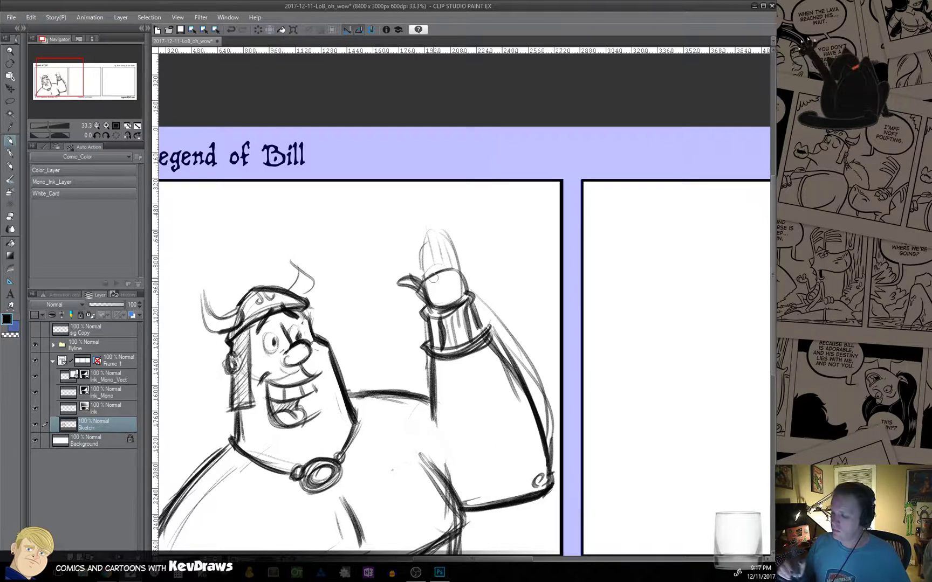
{"action": "mouse_move", "coordinate": [403, 251]}
{"action": "left_mouse_down"}
{"action": "mouse_move", "coordinate": [384, 258]}
{"action": "mouse_move", "coordinate": [406, 291]}
{"action": "mouse_move", "coordinate": [391, 248]}
{"action": "left_mouse_up"}
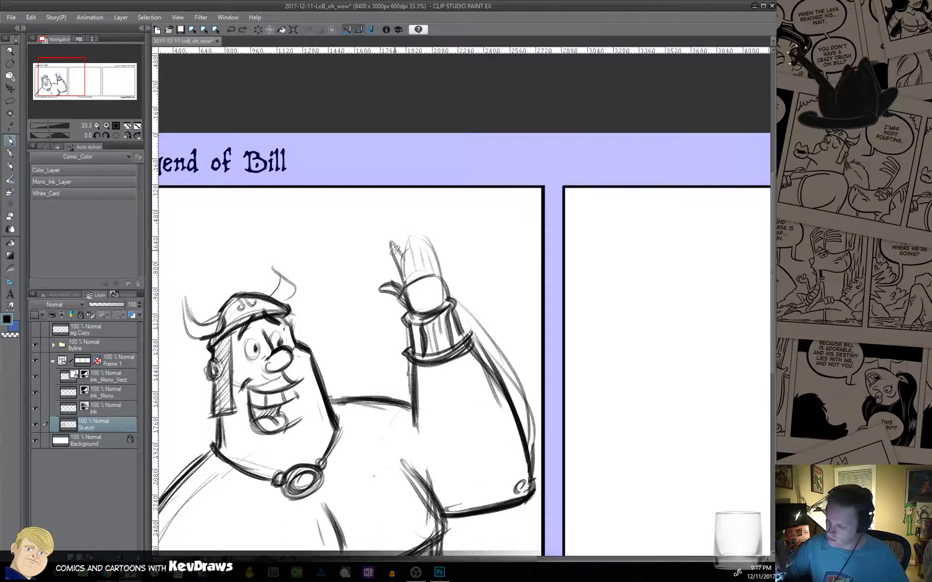
{"action": "key", "text": "ctrl+z"}
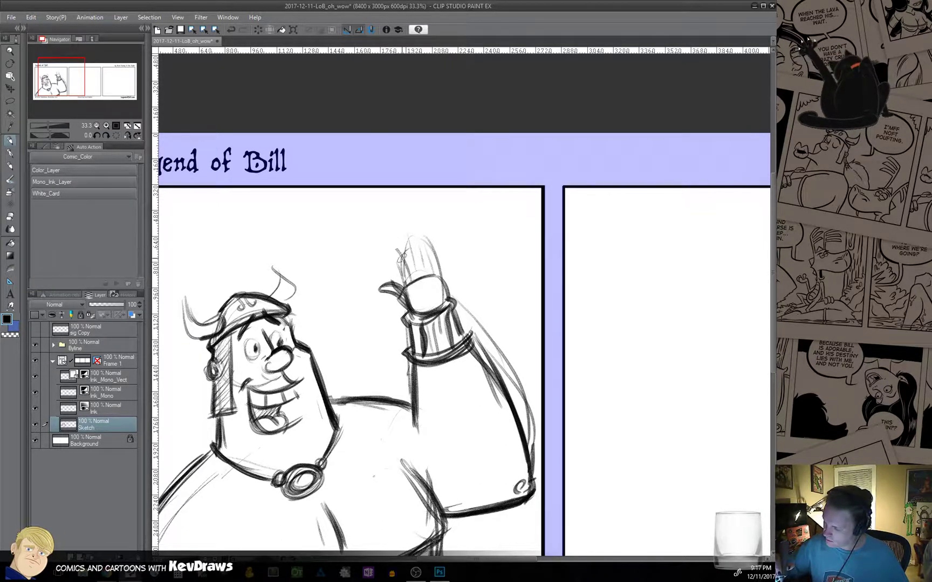
{"action": "key", "text": "ctrl+z"}
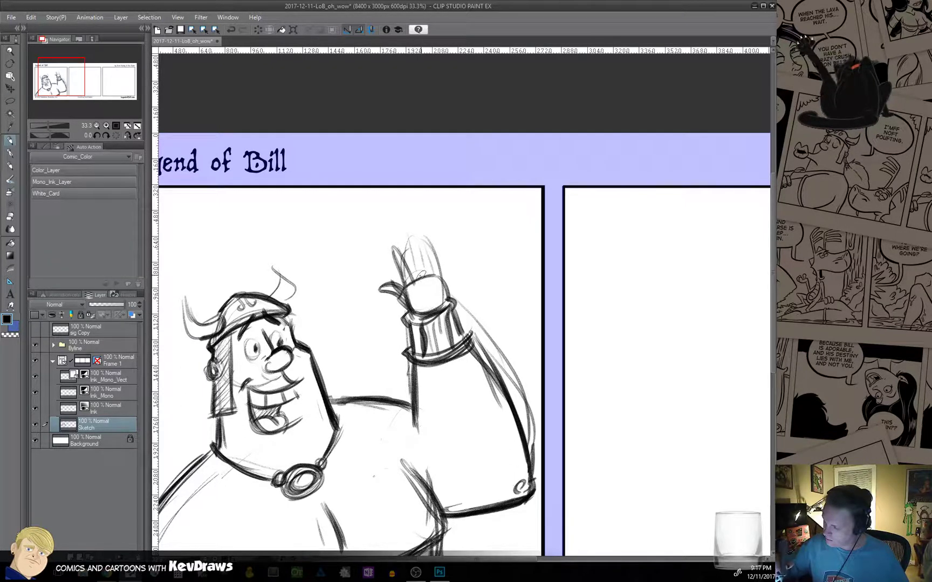
Sketch the remaining fingers, outer palm edge and palm crease of the raised hand, undoing the rejected finger strokes.
{"action": "mouse_move", "coordinate": [408, 235]}
{"action": "left_mouse_down"}
{"action": "mouse_move", "coordinate": [428, 283]}
{"action": "mouse_move", "coordinate": [405, 228]}
{"action": "mouse_move", "coordinate": [419, 284]}
{"action": "mouse_move", "coordinate": [407, 230]}
{"action": "mouse_move", "coordinate": [415, 229]}
{"action": "mouse_move", "coordinate": [416, 283]}
{"action": "mouse_move", "coordinate": [410, 231]}
{"action": "mouse_move", "coordinate": [432, 283]}
{"action": "mouse_move", "coordinate": [430, 239]}
{"action": "mouse_move", "coordinate": [443, 267]}
{"action": "left_mouse_up"}
{"action": "key", "text": "ctrl+z"}
{"action": "key", "text": "ctrl+z"}
{"action": "left_click_drag", "start_coordinate": [436, 257], "coordinate": [450, 295]}
{"action": "key", "text": "ctrl+z"}
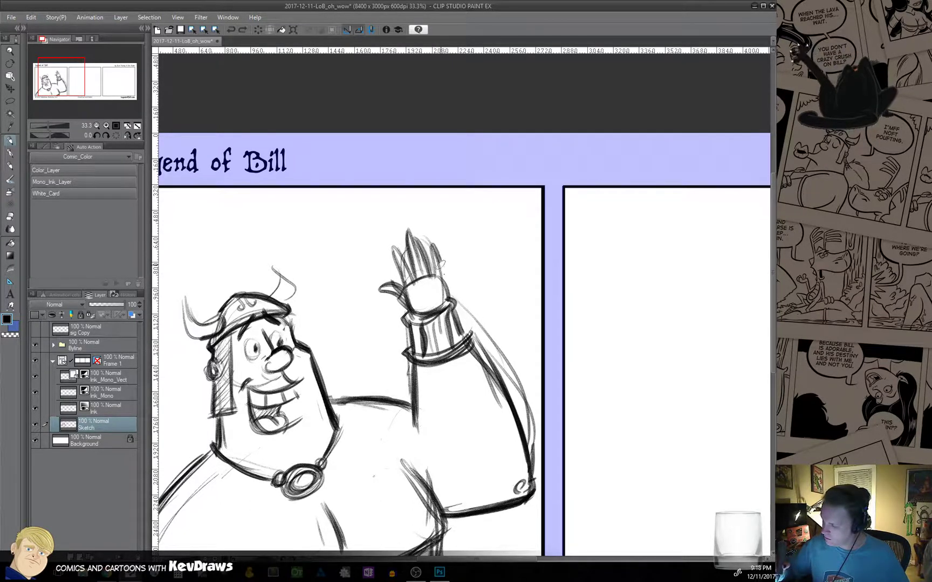
{"action": "left_click_drag", "start_coordinate": [436, 260], "coordinate": [452, 306]}
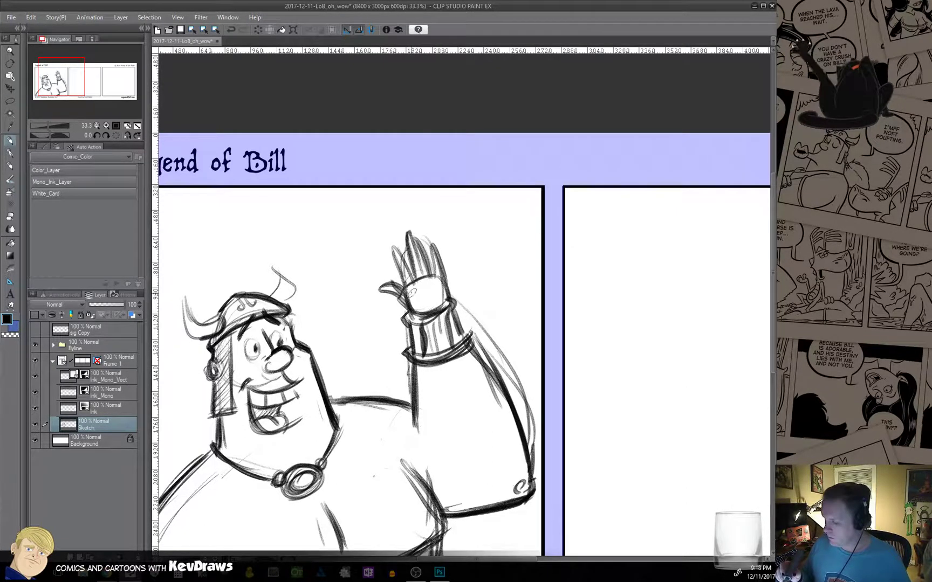
{"action": "mouse_move", "coordinate": [412, 291]}
{"action": "left_mouse_down"}
{"action": "mouse_move", "coordinate": [433, 291]}
{"action": "mouse_move", "coordinate": [424, 295]}
{"action": "mouse_move", "coordinate": [426, 319]}
{"action": "left_mouse_up"}
Erase the raised arm's rough outer contour, redraw it as one curve from wristband to elbow, and touch up the inner arm and armpit.
{"action": "left_click_drag", "start_coordinate": [412, 360], "coordinate": [417, 428]}
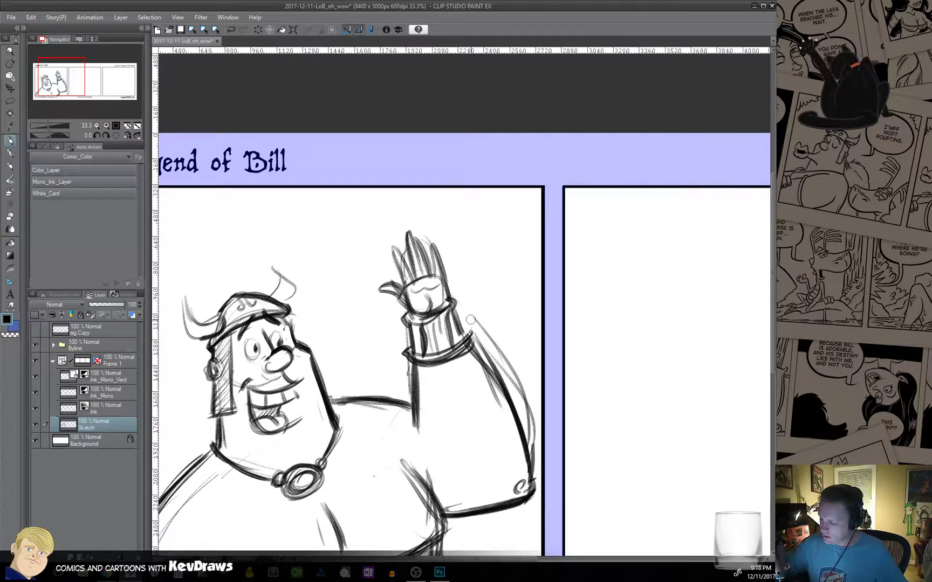
{"action": "mouse_move", "coordinate": [471, 320]}
{"action": "left_mouse_down"}
{"action": "mouse_move", "coordinate": [517, 379]}
{"action": "mouse_move", "coordinate": [534, 461]}
{"action": "left_mouse_up"}
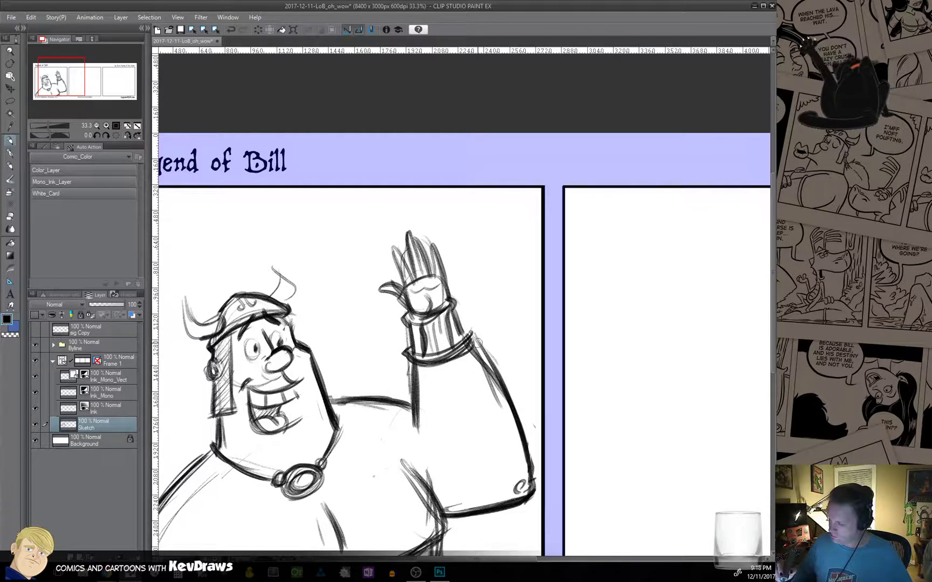
{"action": "mouse_move", "coordinate": [478, 342]}
{"action": "left_mouse_down"}
{"action": "mouse_move", "coordinate": [533, 466]}
{"action": "mouse_move", "coordinate": [502, 382]}
{"action": "left_mouse_up"}
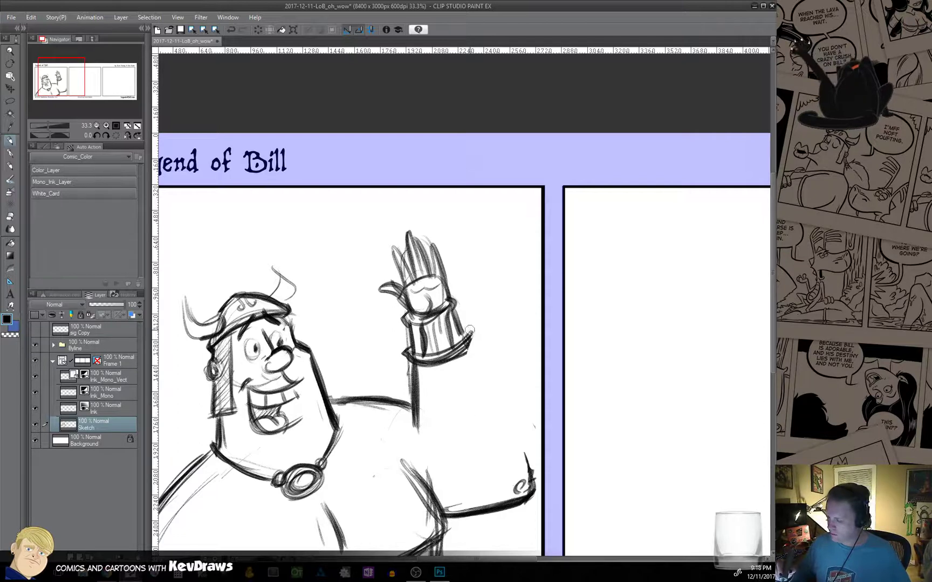
{"action": "mouse_move", "coordinate": [470, 330]}
{"action": "left_mouse_down"}
{"action": "mouse_move", "coordinate": [459, 355]}
{"action": "mouse_move", "coordinate": [498, 391]}
{"action": "left_mouse_up"}
{"action": "mouse_move", "coordinate": [469, 348]}
{"action": "left_mouse_down"}
{"action": "mouse_move", "coordinate": [522, 432]}
{"action": "mouse_move", "coordinate": [532, 477]}
{"action": "mouse_move", "coordinate": [496, 387]}
{"action": "mouse_move", "coordinate": [467, 346]}
{"action": "left_mouse_up"}
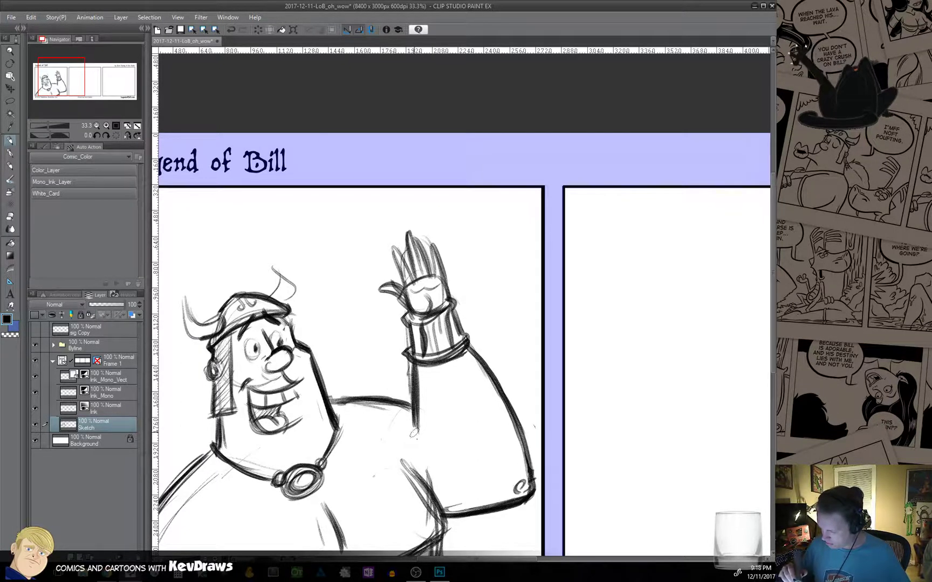
{"action": "left_click_drag", "start_coordinate": [418, 479], "coordinate": [439, 517]}
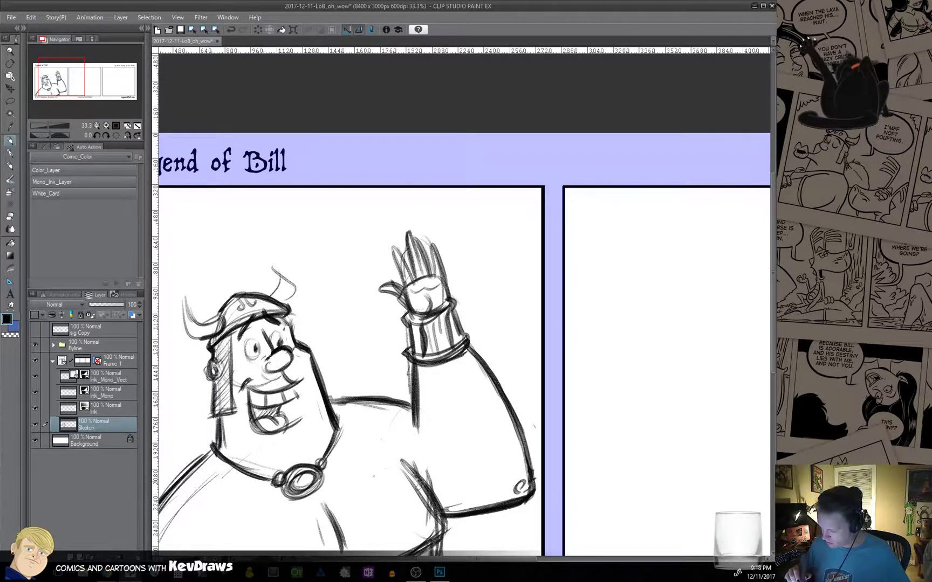
Sketch loose bushes behind Bill's left shoulder, beside the raised elbow and in the first panel's lower right corner.
{"action": "mouse_move", "coordinate": [416, 477]}
{"action": "left_mouse_down"}
{"action": "mouse_move", "coordinate": [446, 527]}
{"action": "mouse_move", "coordinate": [534, 468]}
{"action": "left_mouse_up"}
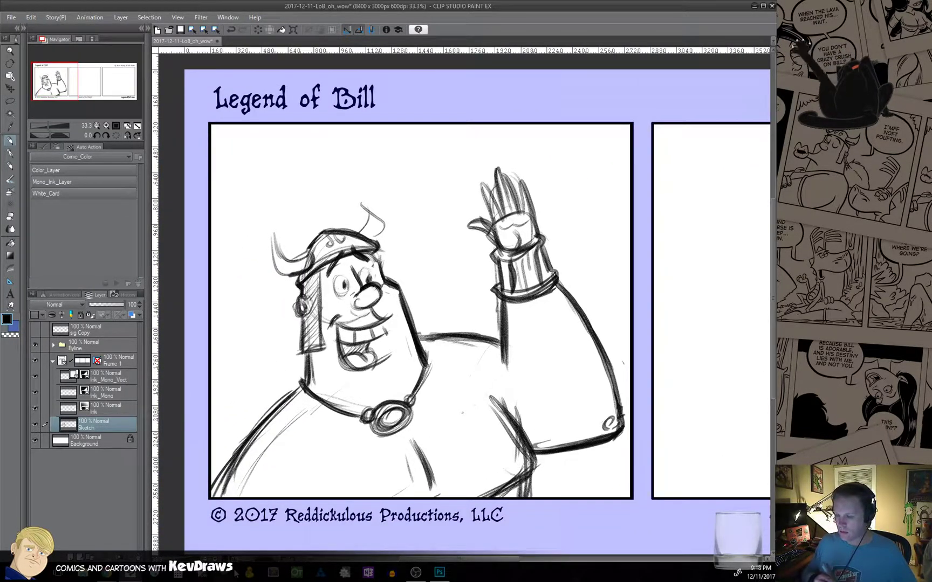
{"action": "mouse_move", "coordinate": [273, 400]}
{"action": "left_mouse_down"}
{"action": "mouse_move", "coordinate": [255, 415]}
{"action": "mouse_move", "coordinate": [249, 397]}
{"action": "mouse_move", "coordinate": [211, 408]}
{"action": "left_mouse_up"}
{"action": "left_click_drag", "start_coordinate": [267, 382], "coordinate": [263, 409]}
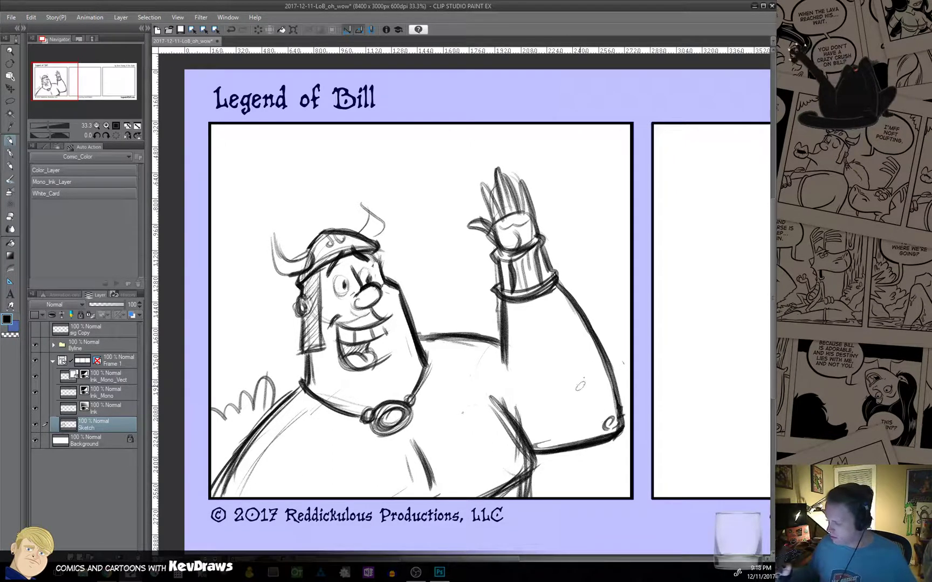
{"action": "left_click_drag", "start_coordinate": [600, 356], "coordinate": [626, 372]}
{"action": "left_click_drag", "start_coordinate": [618, 325], "coordinate": [610, 368]}
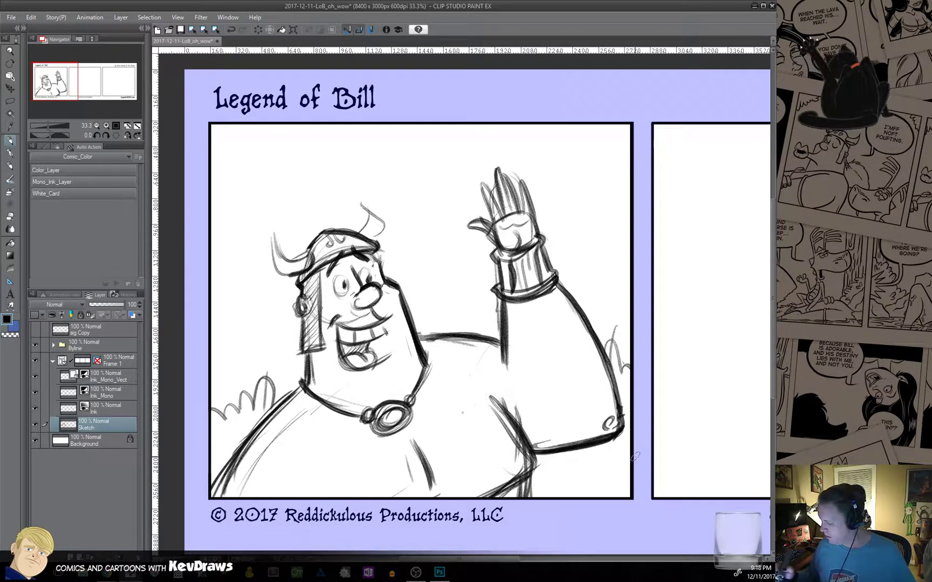
{"action": "left_click_drag", "start_coordinate": [629, 445], "coordinate": [555, 494]}
Sketch hanging foliage along the first panel's upper left and right edges, and complete both helmet horns with darker outlines.
{"action": "scroll", "coordinate": [626, 440], "scroll_direction": "up", "scroll_amount": 2}
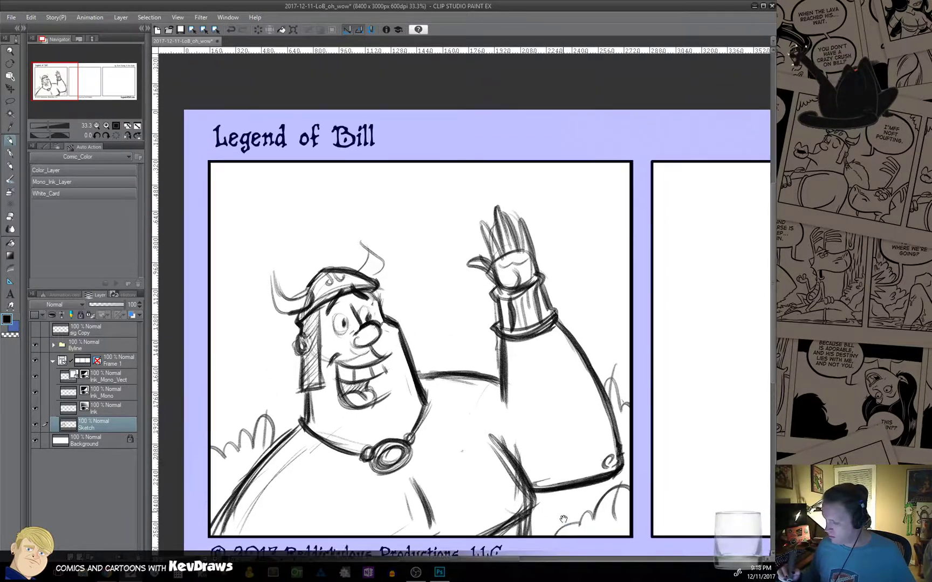
{"action": "mouse_move", "coordinate": [214, 211]}
{"action": "left_mouse_down"}
{"action": "mouse_move", "coordinate": [242, 190]}
{"action": "mouse_move", "coordinate": [366, 172]}
{"action": "left_mouse_up"}
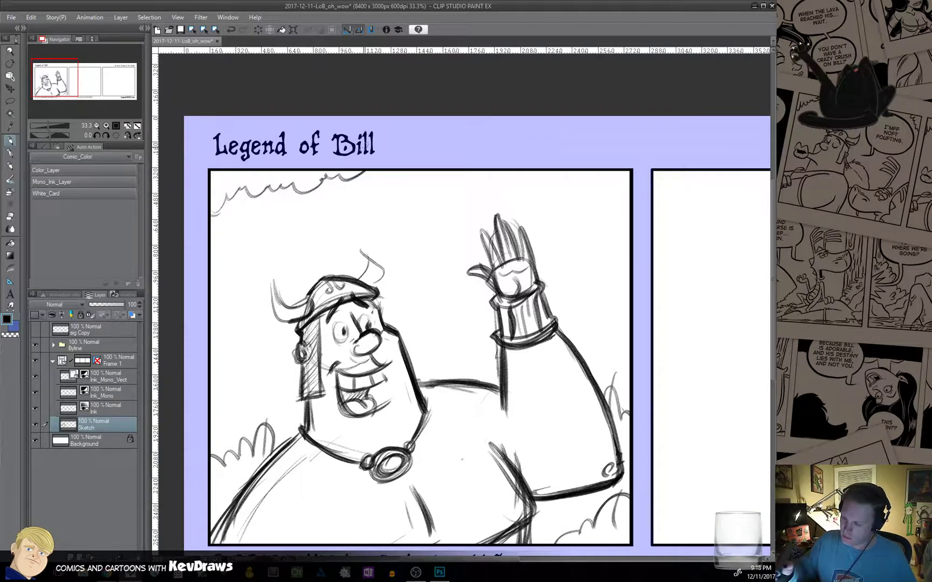
{"action": "left_click_drag", "start_coordinate": [302, 177], "coordinate": [310, 200]}
{"action": "left_click_drag", "start_coordinate": [224, 184], "coordinate": [227, 205]}
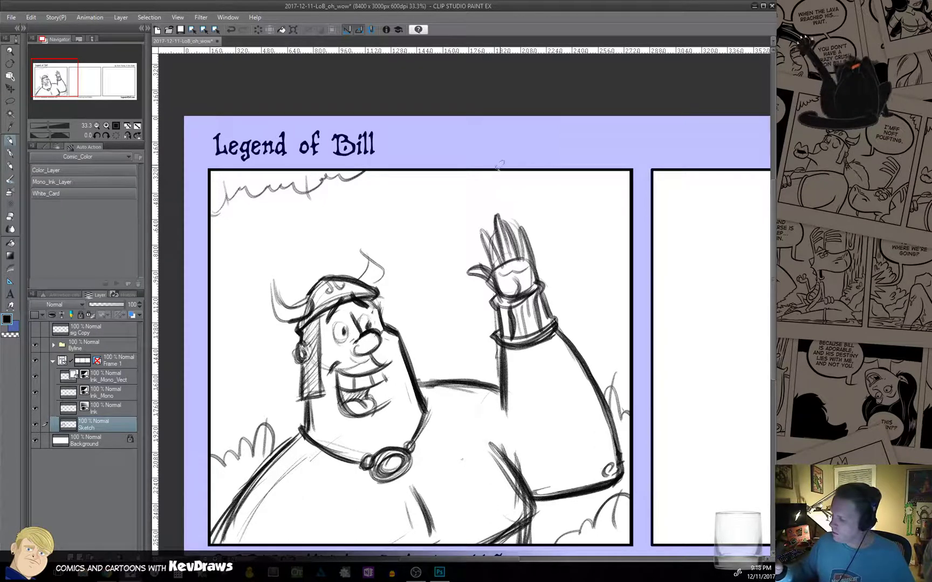
{"action": "mouse_move", "coordinate": [499, 167]}
{"action": "left_mouse_down"}
{"action": "mouse_move", "coordinate": [526, 186]}
{"action": "mouse_move", "coordinate": [582, 188]}
{"action": "mouse_move", "coordinate": [628, 207]}
{"action": "left_mouse_up"}
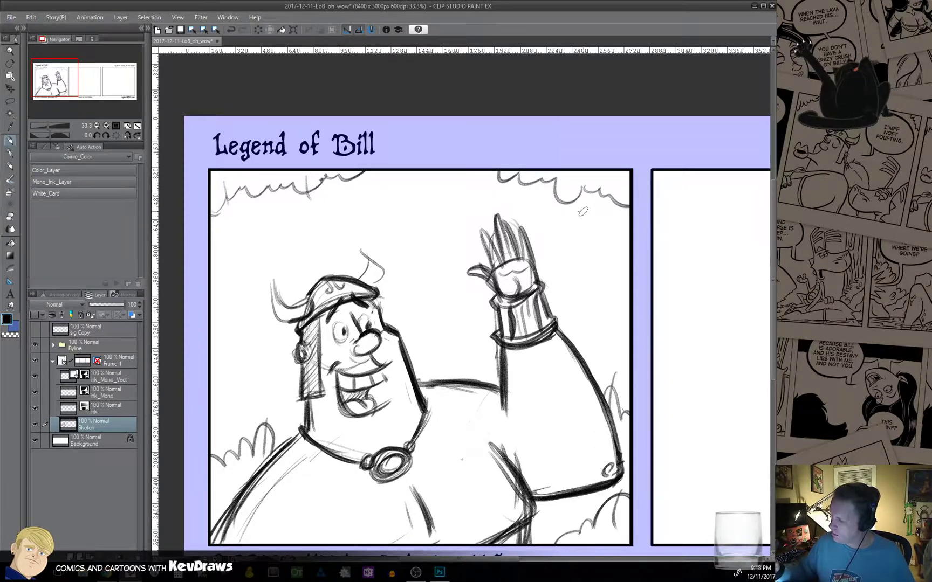
{"action": "left_click_drag", "start_coordinate": [567, 186], "coordinate": [561, 221]}
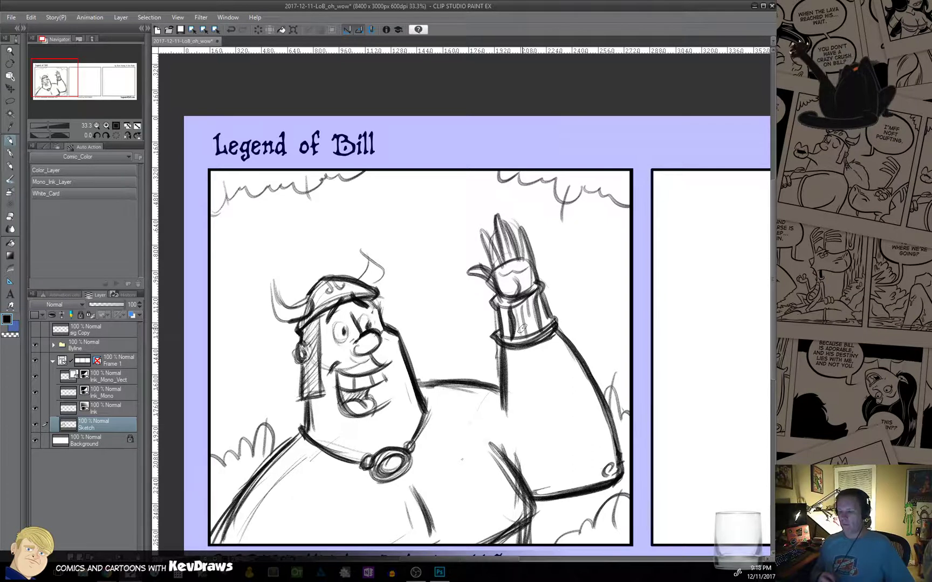
{"action": "mouse_move", "coordinate": [372, 265]}
{"action": "left_mouse_down"}
{"action": "mouse_move", "coordinate": [361, 275]}
{"action": "mouse_move", "coordinate": [360, 241]}
{"action": "mouse_move", "coordinate": [381, 286]}
{"action": "mouse_move", "coordinate": [275, 279]}
{"action": "mouse_move", "coordinate": [287, 322]}
{"action": "mouse_move", "coordinate": [311, 313]}
{"action": "left_mouse_up"}
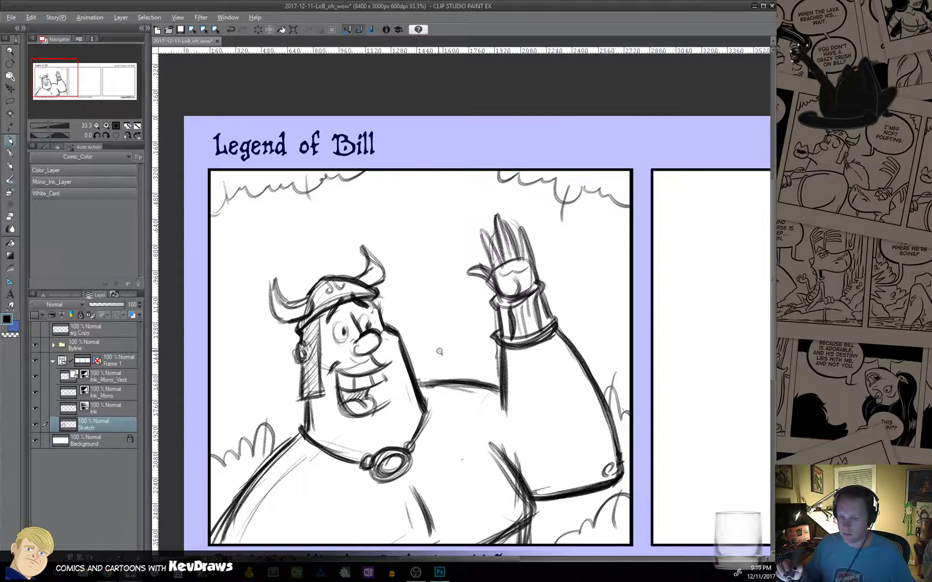
Try lowering Bill's raised arm by selecting it, moving it down, rotating it clockwise and nudging it toward the panel's right edge.
{"action": "scroll", "coordinate": [439, 352], "scroll_direction": "down", "scroll_amount": 3}
{"action": "left_click_drag", "start_coordinate": [494, 414], "coordinate": [397, 461]}
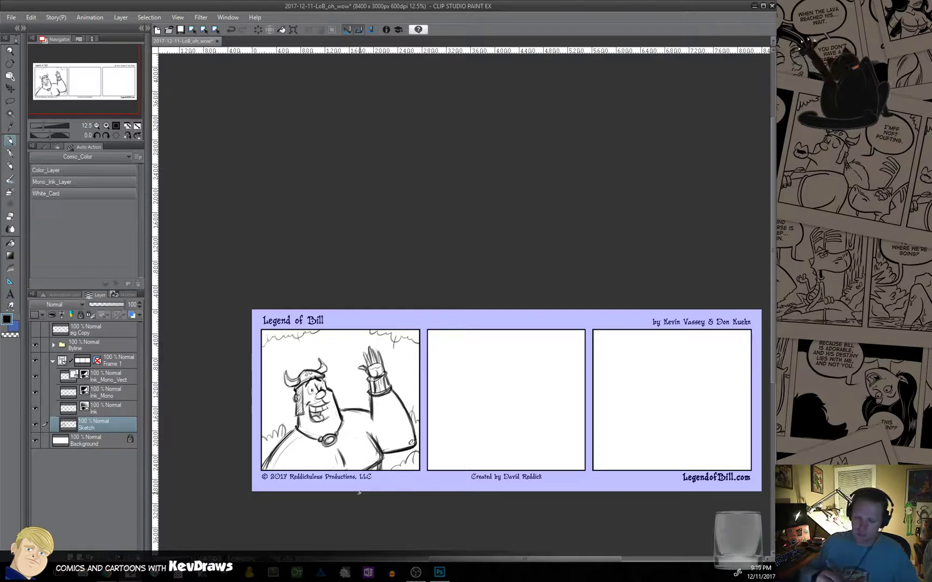
{"action": "key", "text": "m"}
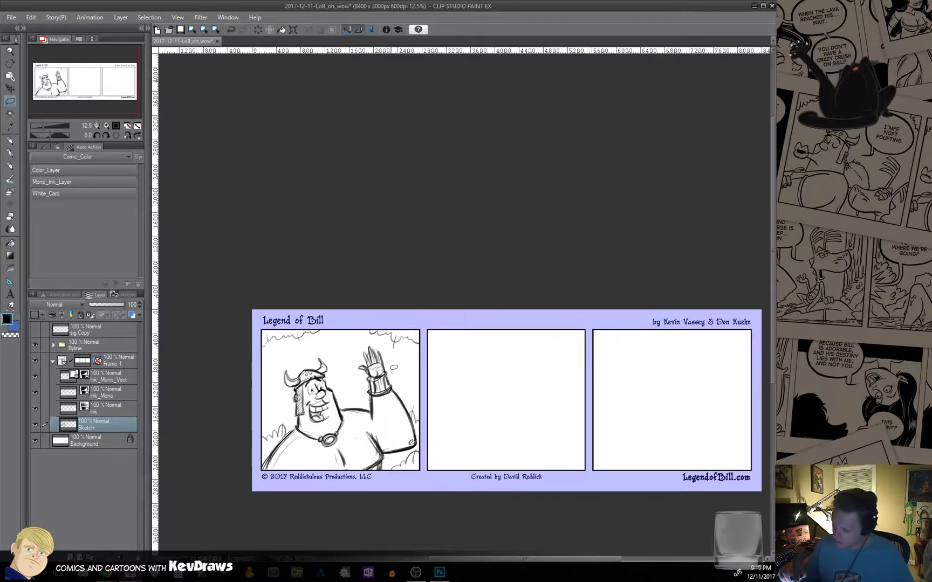
{"action": "mouse_move", "coordinate": [371, 339]}
{"action": "left_mouse_down"}
{"action": "mouse_move", "coordinate": [364, 388]}
{"action": "mouse_move", "coordinate": [384, 442]}
{"action": "mouse_move", "coordinate": [414, 415]}
{"action": "left_mouse_up"}
{"action": "left_click_drag", "start_coordinate": [393, 380], "coordinate": [392, 373]}
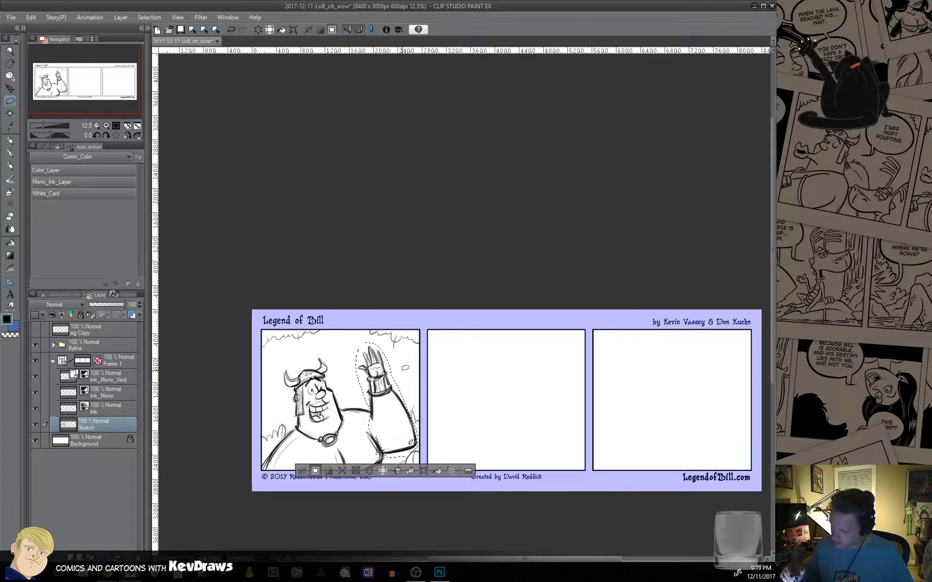
{"action": "left_click", "coordinate": [427, 471]}
{"action": "mouse_move", "coordinate": [413, 445]}
{"action": "left_mouse_down"}
{"action": "mouse_move", "coordinate": [419, 473]}
{"action": "mouse_move", "coordinate": [407, 481]}
{"action": "mouse_move", "coordinate": [411, 474]}
{"action": "left_mouse_up"}
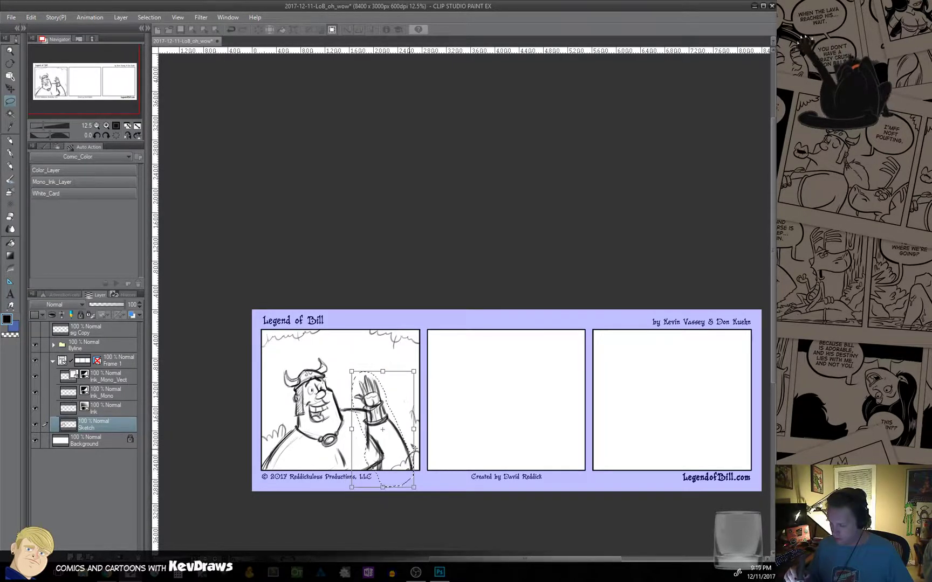
{"action": "left_click_drag", "start_coordinate": [423, 366], "coordinate": [440, 382]}
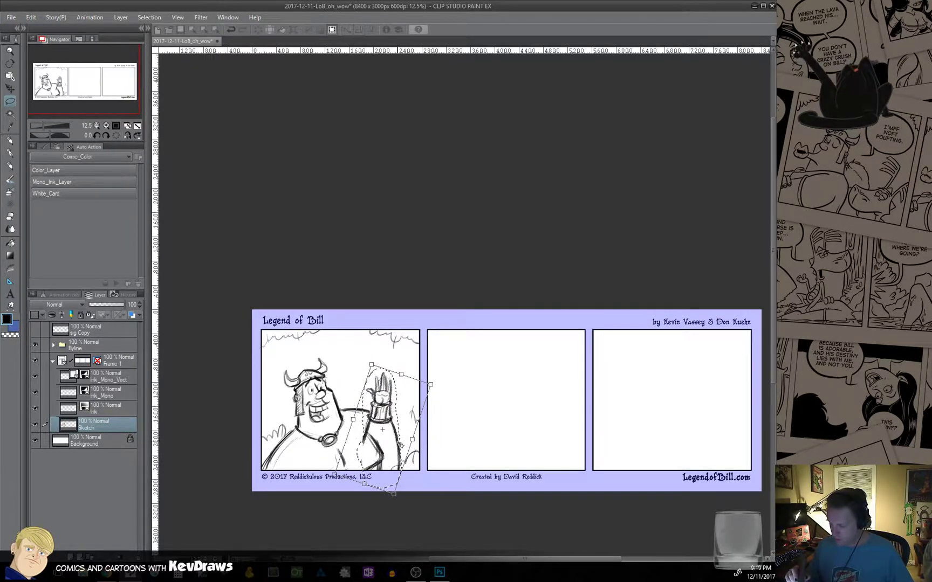
{"action": "left_click_drag", "start_coordinate": [398, 444], "coordinate": [408, 447]}
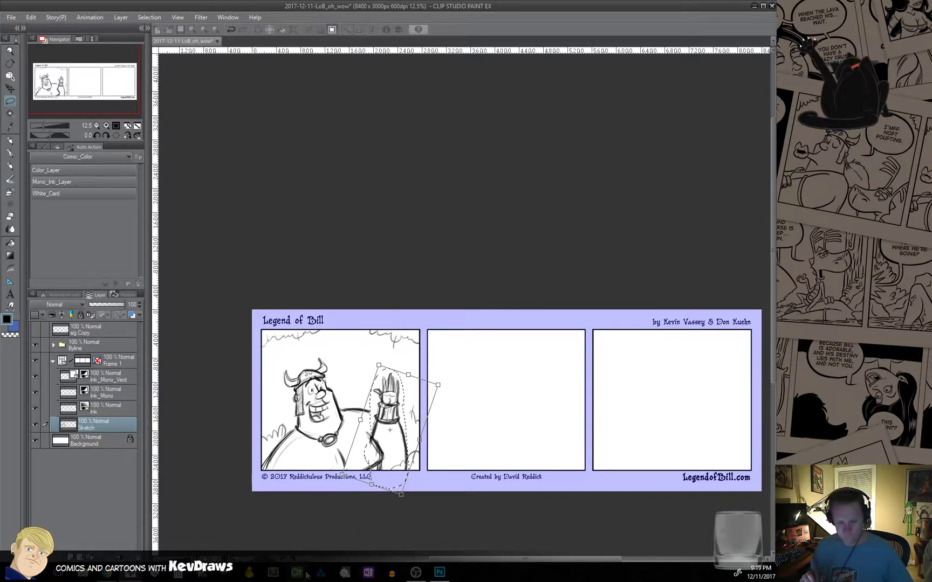
{"action": "key", "text": "Return"}
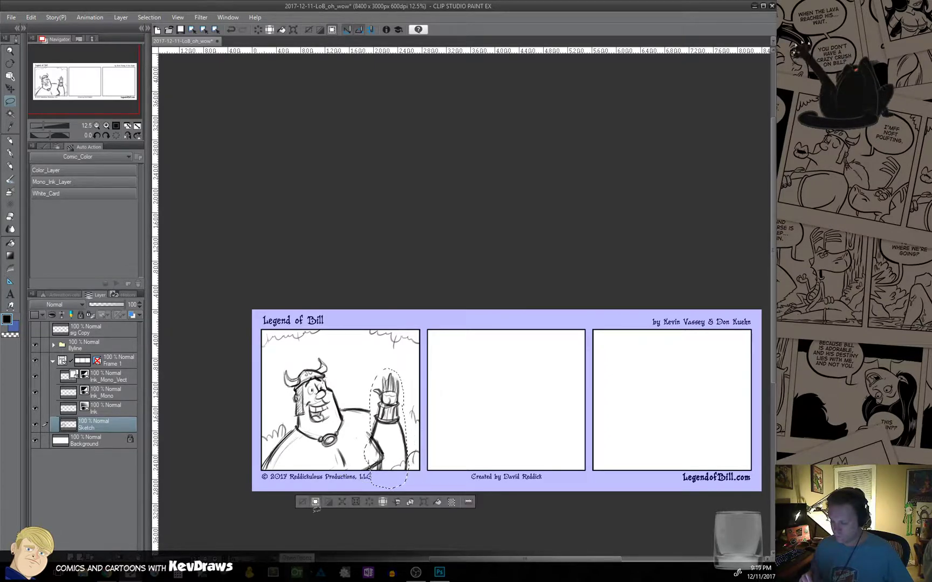
{"action": "left_click", "coordinate": [316, 502]}
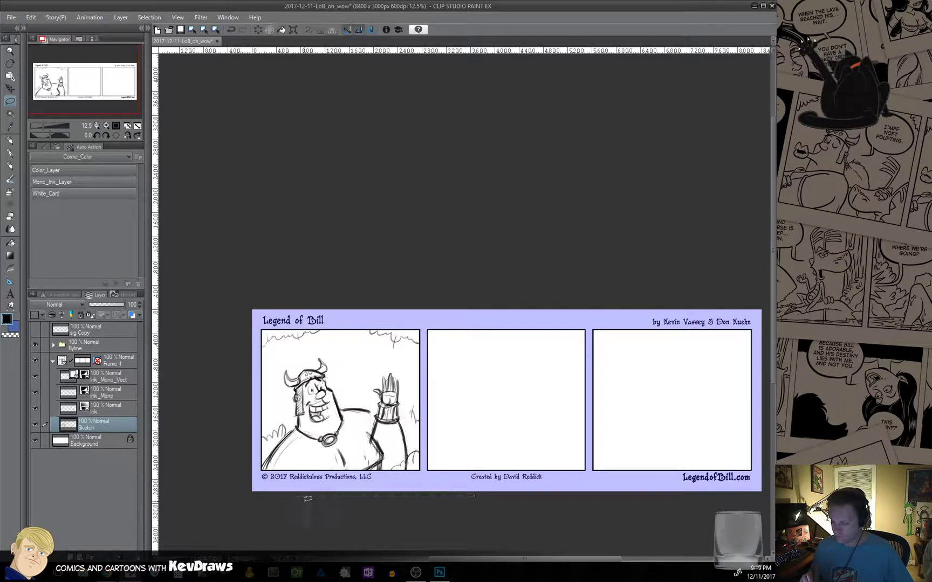
Try redrawing the shoulder line from Bill's neck down to the lowered arm, undoing the first strokes.
{"action": "left_click", "coordinate": [17, 144]}
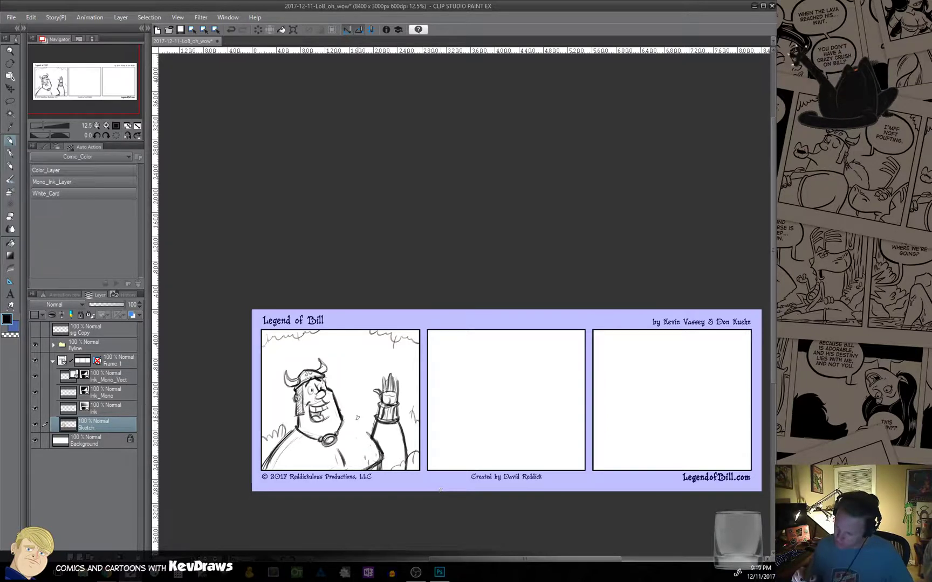
{"action": "left_click_drag", "start_coordinate": [343, 413], "coordinate": [375, 430]}
{"action": "left_click_drag", "start_coordinate": [343, 413], "coordinate": [373, 429]}
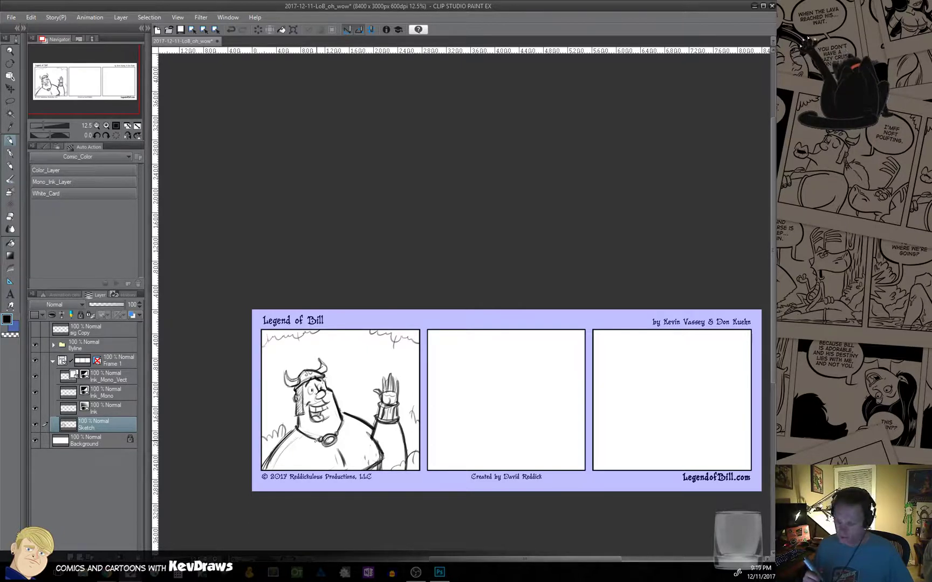
{"action": "key", "text": "ctrl+z"}
{"action": "key", "text": "ctrl+z"}
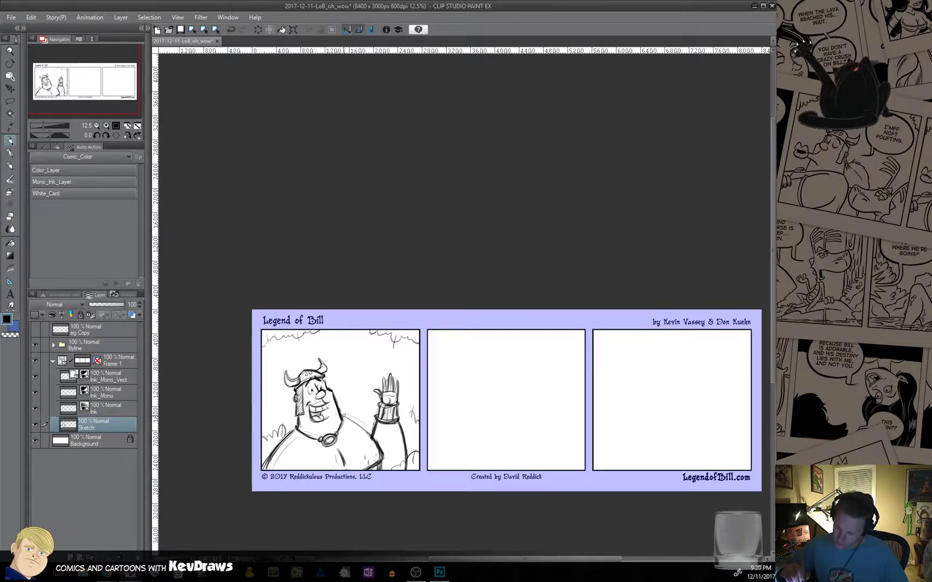
{"action": "mouse_move", "coordinate": [343, 415]}
{"action": "left_mouse_down"}
{"action": "mouse_move", "coordinate": [372, 438]}
{"action": "mouse_move", "coordinate": [366, 434]}
{"action": "left_mouse_up"}
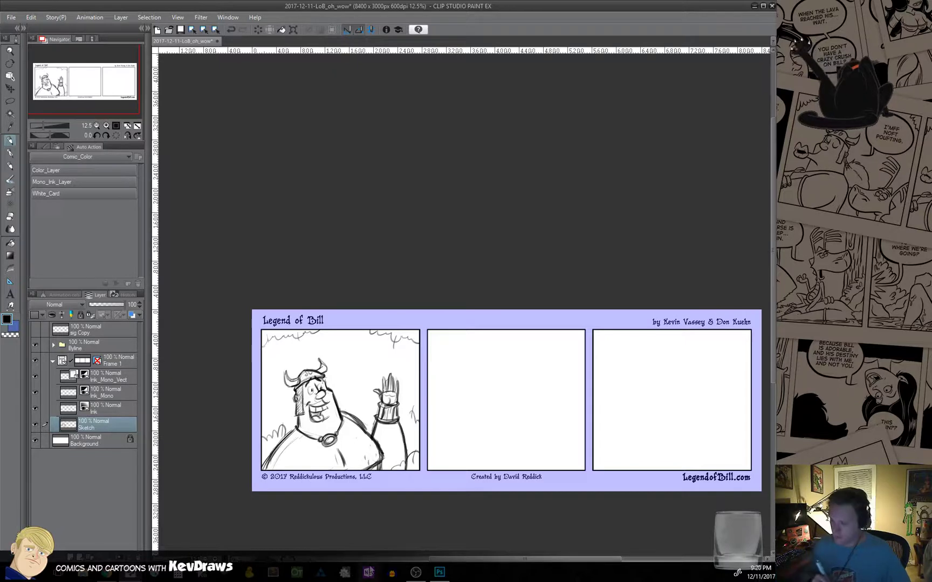
Undo the shoulder strokes and the arm transformation, and clear the selection around the arm.
{"action": "key", "text": "ctrl+z"}
{"action": "key", "text": "ctrl+z"}
{"action": "key", "text": "ctrl+z"}
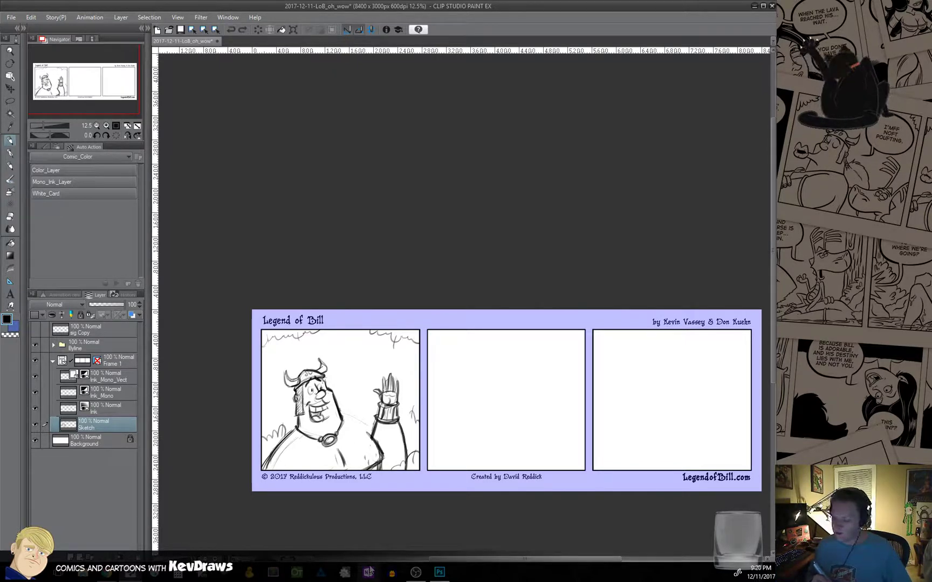
{"action": "key", "text": "ctrl+z"}
{"action": "key", "text": "ctrl+z"}
{"action": "key", "text": "ctrl+z"}
{"action": "key", "text": "ctrl+z"}
{"action": "key", "text": "ctrl+z"}
{"action": "key", "text": "ctrl+z"}
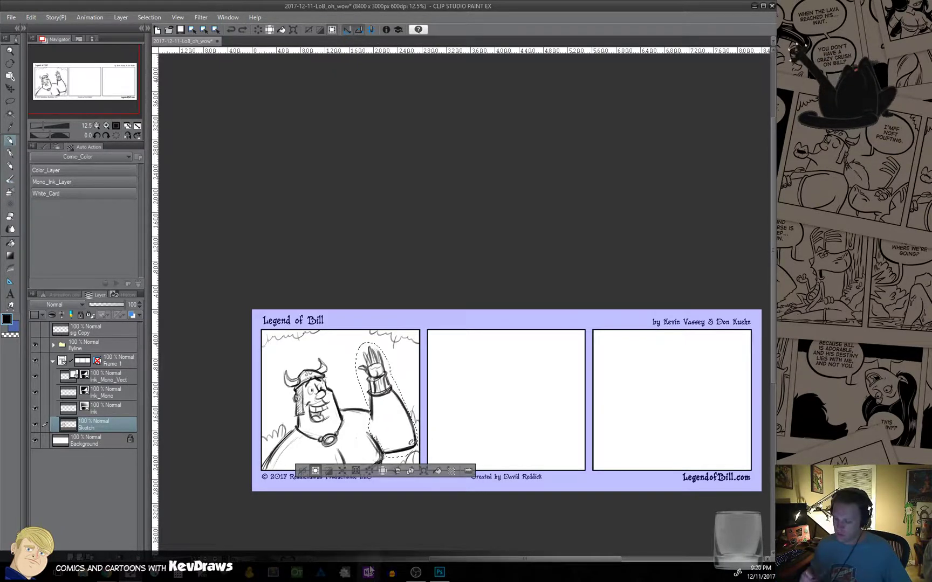
{"action": "key", "text": "ctrl+d"}
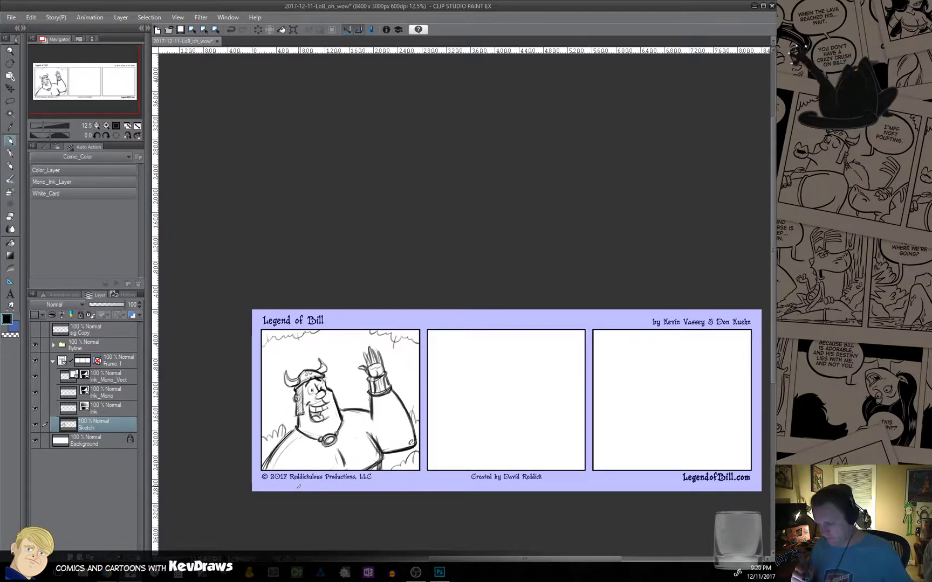
Select the whole Bill figure without the foliage, move it slightly down and left in the first panel, and deselect it.
{"action": "left_click", "coordinate": [15, 101]}
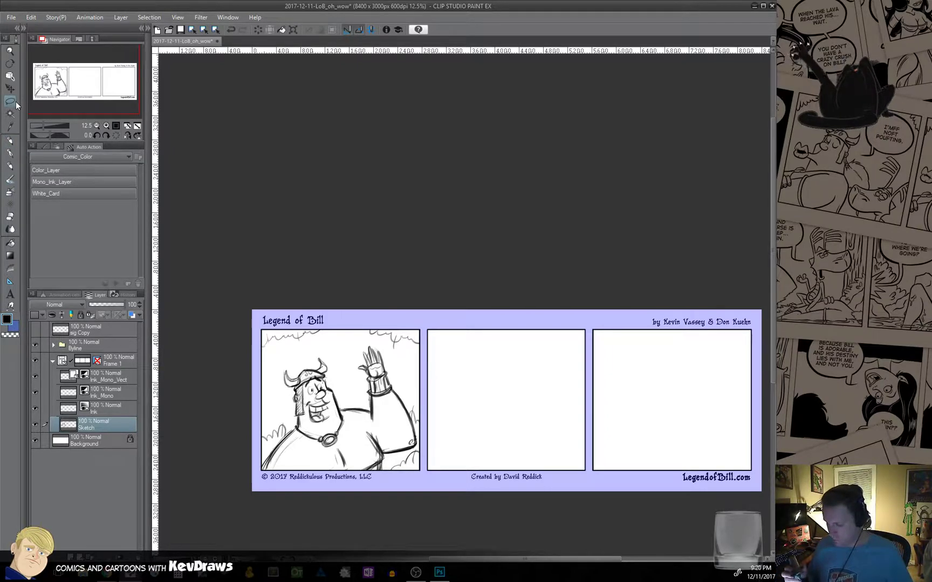
{"action": "mouse_move", "coordinate": [278, 439]}
{"action": "left_mouse_down"}
{"action": "mouse_move", "coordinate": [269, 453]}
{"action": "mouse_move", "coordinate": [323, 488]}
{"action": "mouse_move", "coordinate": [387, 467]}
{"action": "mouse_move", "coordinate": [421, 425]}
{"action": "mouse_move", "coordinate": [362, 334]}
{"action": "mouse_move", "coordinate": [278, 351]}
{"action": "mouse_move", "coordinate": [295, 418]}
{"action": "mouse_move", "coordinate": [278, 440]}
{"action": "left_mouse_up"}
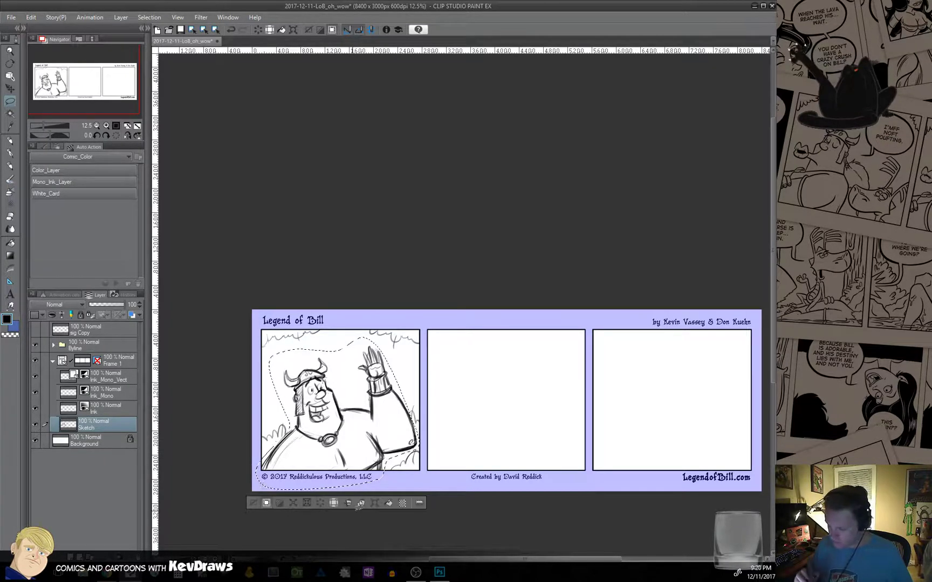
{"action": "left_click", "coordinate": [376, 505]}
{"action": "mouse_move", "coordinate": [379, 455]}
{"action": "left_mouse_down"}
{"action": "mouse_move", "coordinate": [376, 467]}
{"action": "mouse_move", "coordinate": [377, 458]}
{"action": "left_mouse_up"}
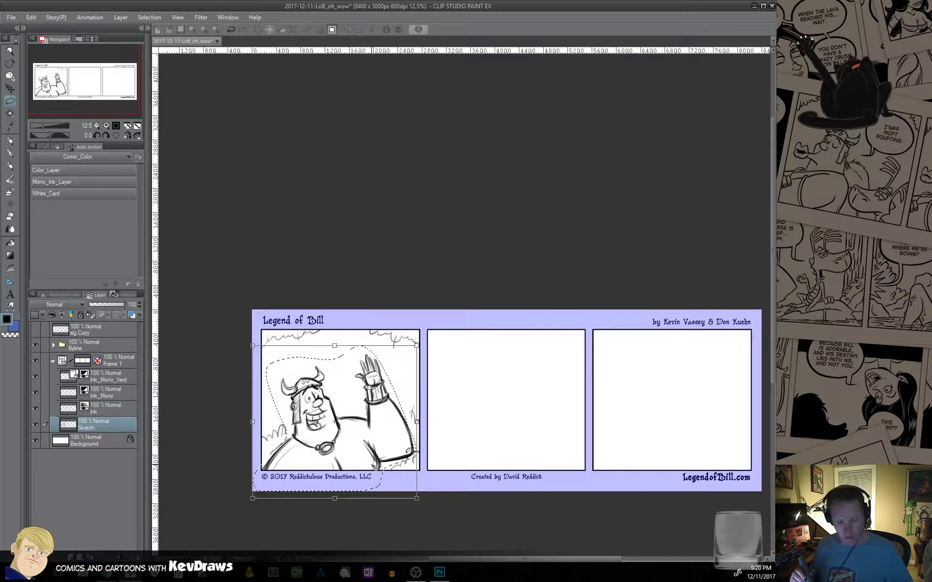
{"action": "key", "text": "Return"}
{"action": "key", "text": "ctrl+d"}
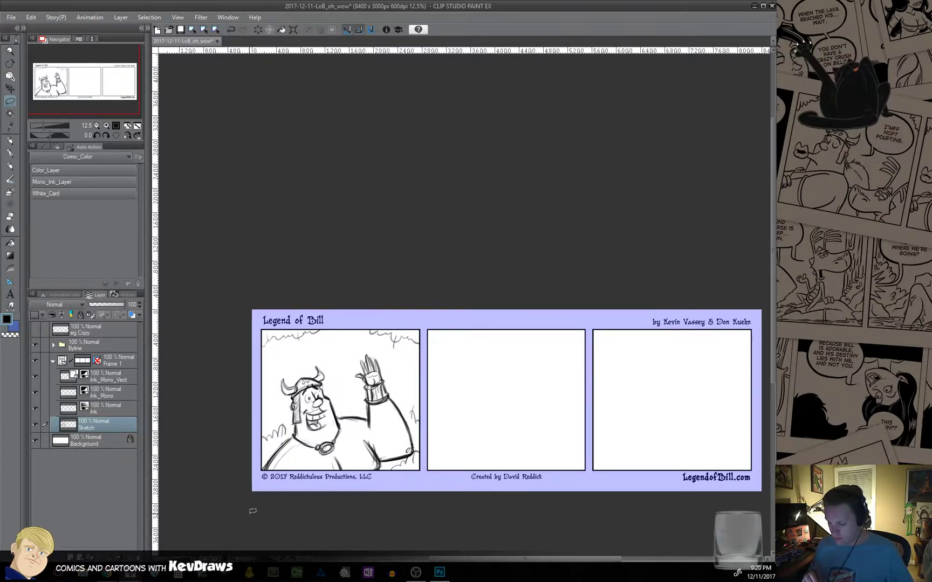
Try sketching loose speech balloon curves above Bill's helmet in the first panel, and undo the strokes.
{"action": "left_click", "coordinate": [16, 141]}
{"action": "left_click_drag", "start_coordinate": [388, 249], "coordinate": [386, 173]}
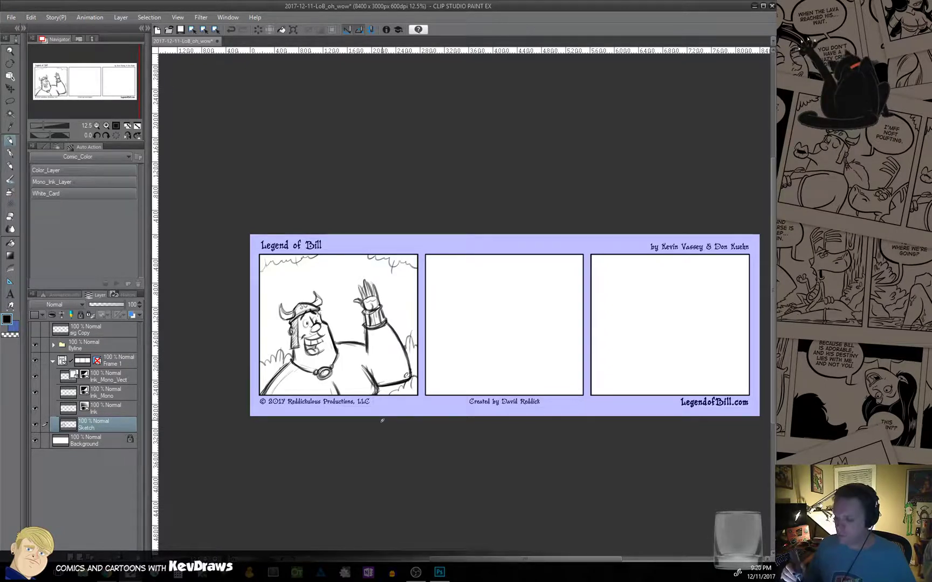
{"action": "left_click_drag", "start_coordinate": [354, 393], "coordinate": [384, 457]}
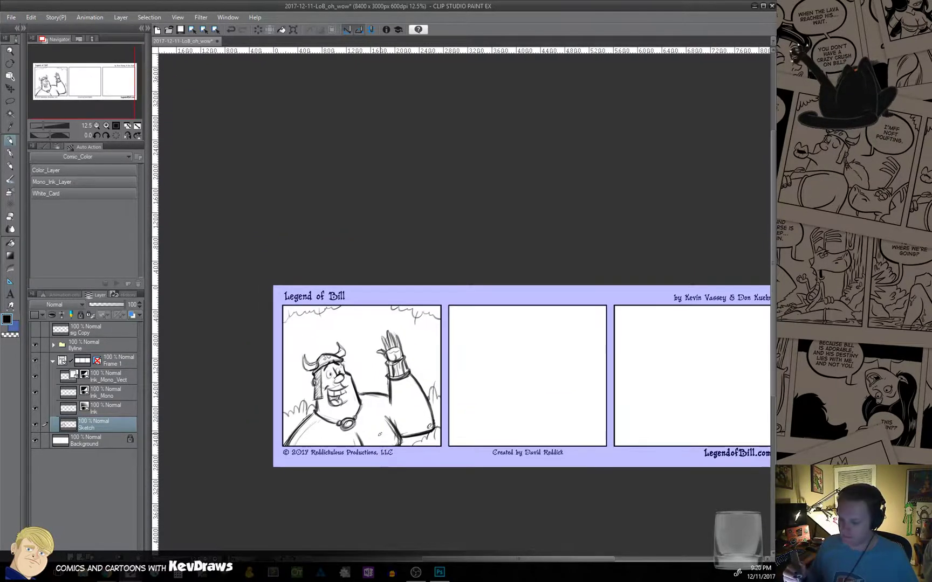
{"action": "mouse_move", "coordinate": [313, 309]}
{"action": "left_mouse_down"}
{"action": "mouse_move", "coordinate": [325, 335]}
{"action": "mouse_move", "coordinate": [344, 342]}
{"action": "left_mouse_up"}
{"action": "mouse_move", "coordinate": [305, 316]}
{"action": "left_mouse_down"}
{"action": "mouse_move", "coordinate": [347, 341]}
{"action": "mouse_move", "coordinate": [370, 331]}
{"action": "left_mouse_up"}
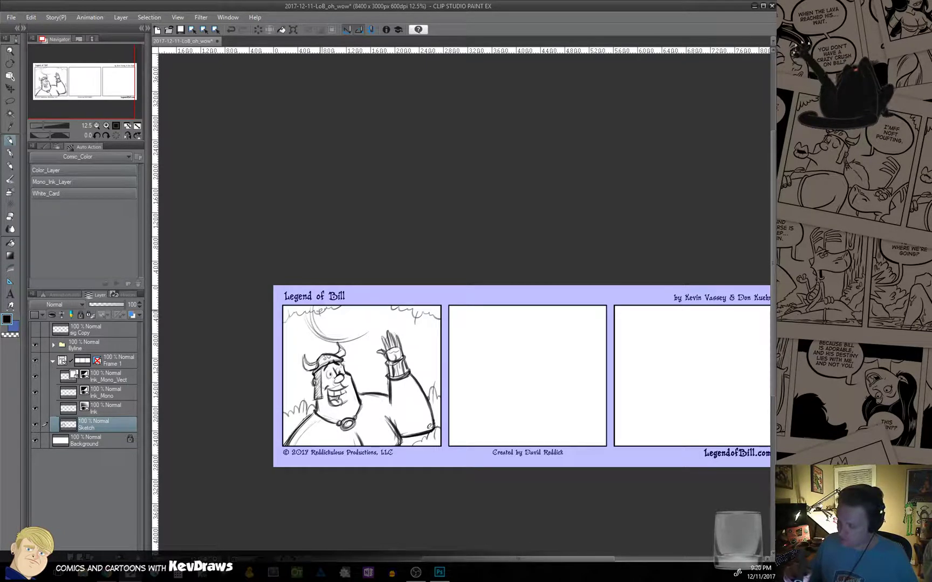
{"action": "key", "text": "ctrl+z"}
{"action": "key", "text": "ctrl+z"}
{"action": "key", "text": "ctrl+z"}
{"action": "key", "text": "ctrl+z"}
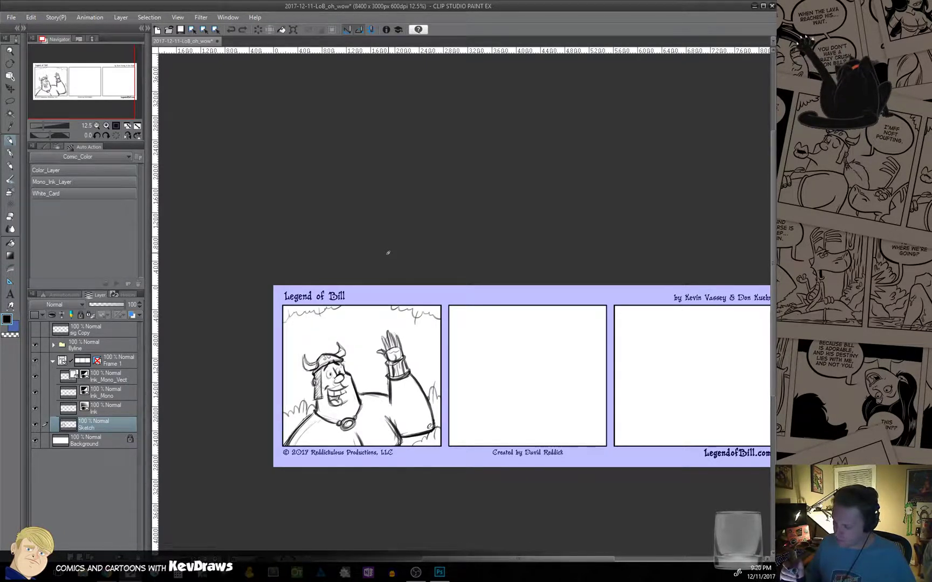
Try a rounder speech balloon cut off by the panel's top border above Bill's helmet, and undo it.
{"action": "mouse_move", "coordinate": [299, 307]}
{"action": "left_mouse_down"}
{"action": "mouse_move", "coordinate": [343, 337]}
{"action": "mouse_move", "coordinate": [325, 342]}
{"action": "mouse_move", "coordinate": [364, 311]}
{"action": "mouse_move", "coordinate": [296, 308]}
{"action": "mouse_move", "coordinate": [365, 307]}
{"action": "left_mouse_up"}
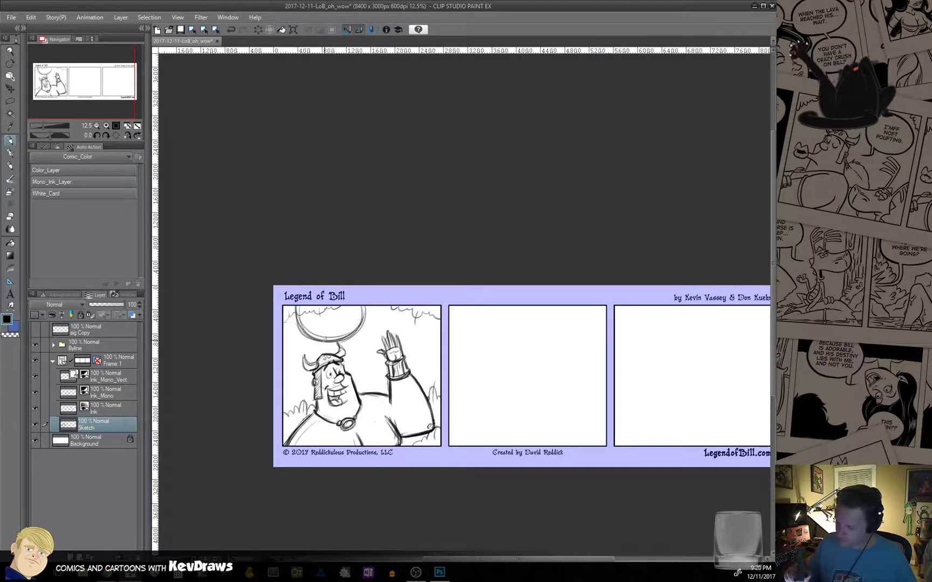
{"action": "key", "text": "ctrl+z"}
{"action": "key", "text": "ctrl+z"}
{"action": "key", "text": "ctrl+z"}
{"action": "key", "text": "ctrl+z"}
{"action": "key", "text": "ctrl+z"}
{"action": "key", "text": "ctrl+z"}
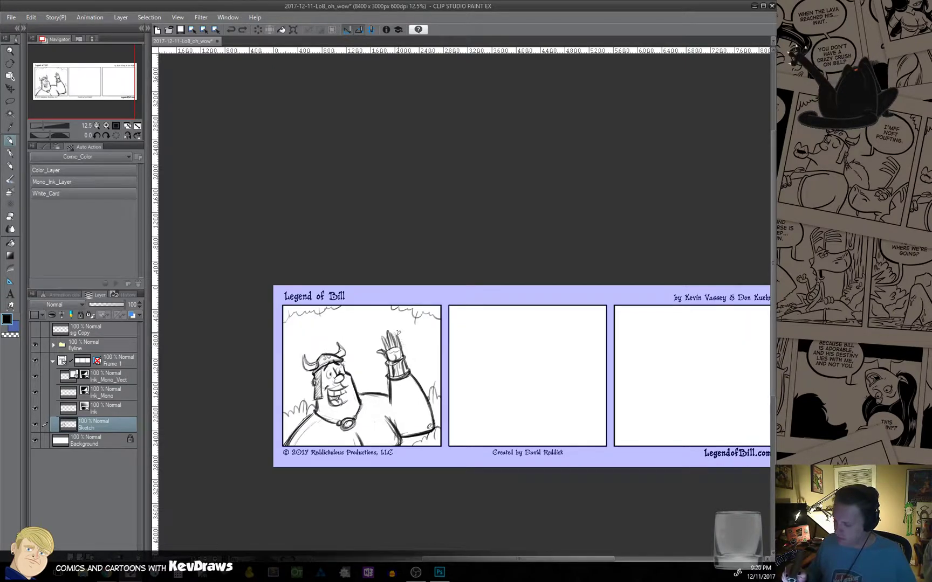
Sketch a large oval speech balloon around Bill's raised hand, with a short tail pointing toward his face.
{"action": "mouse_move", "coordinate": [398, 333]}
{"action": "left_mouse_down"}
{"action": "mouse_move", "coordinate": [356, 343]}
{"action": "mouse_move", "coordinate": [409, 319]}
{"action": "mouse_move", "coordinate": [399, 373]}
{"action": "mouse_move", "coordinate": [430, 345]}
{"action": "mouse_move", "coordinate": [367, 324]}
{"action": "left_mouse_up"}
{"action": "left_click_drag", "start_coordinate": [372, 373], "coordinate": [378, 385]}
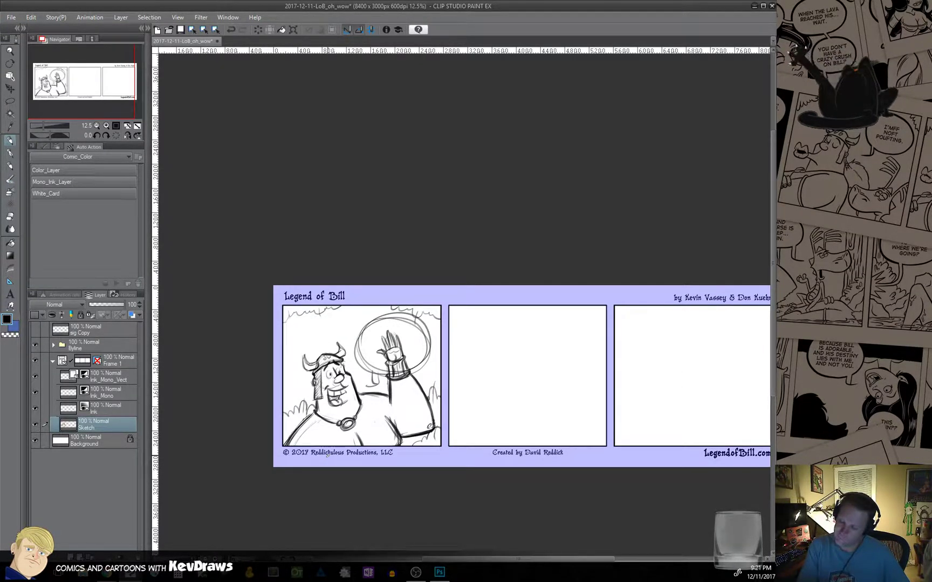
Select Bill's raised arm and hand, rotate them clockwise, move them to the panel's lower right below the balloon, and deselect.
{"action": "left_click", "coordinate": [11, 103]}
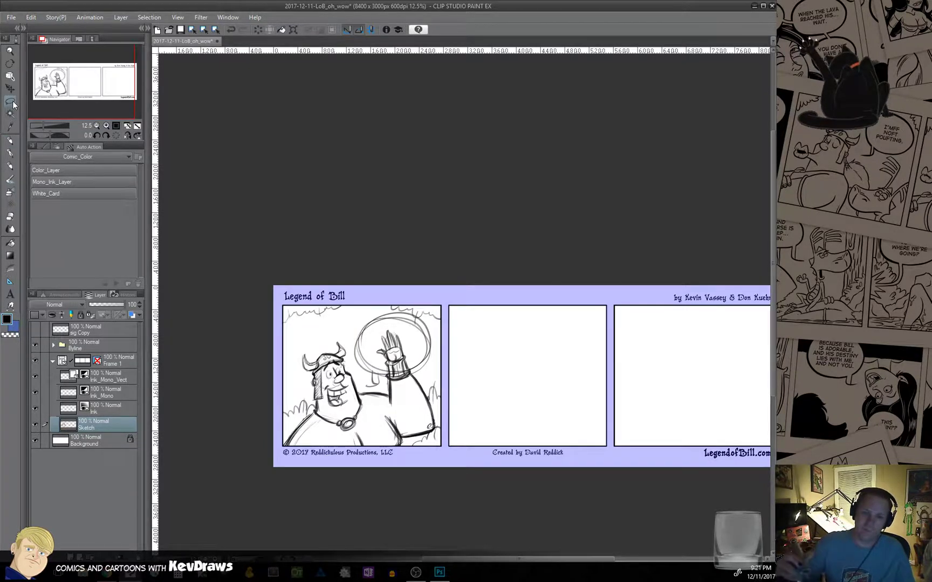
{"action": "mouse_move", "coordinate": [408, 446]}
{"action": "left_mouse_down"}
{"action": "mouse_move", "coordinate": [429, 431]}
{"action": "mouse_move", "coordinate": [434, 397]}
{"action": "mouse_move", "coordinate": [372, 330]}
{"action": "mouse_move", "coordinate": [386, 378]}
{"action": "left_mouse_up"}
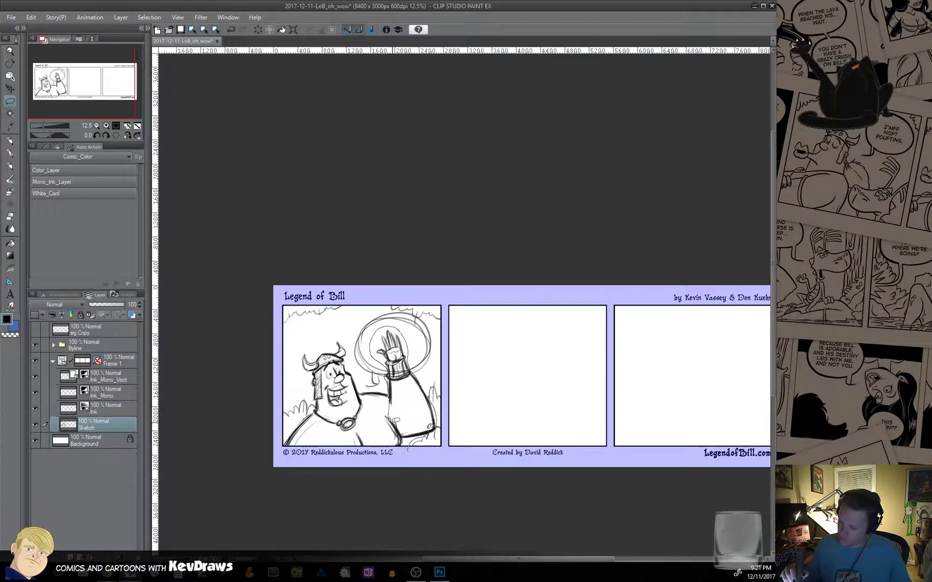
{"action": "mouse_move", "coordinate": [393, 420]}
{"action": "left_mouse_down"}
{"action": "mouse_move", "coordinate": [431, 488]}
{"action": "mouse_move", "coordinate": [437, 468]}
{"action": "left_mouse_up"}
{"action": "left_click", "coordinate": [441, 465]}
{"action": "left_click_drag", "start_coordinate": [452, 364], "coordinate": [482, 382]}
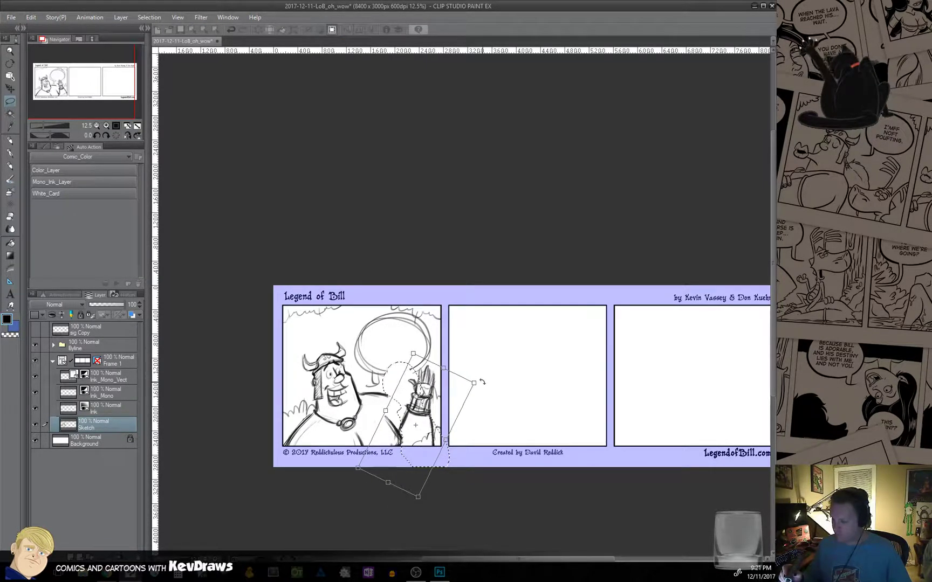
{"action": "left_click_drag", "start_coordinate": [432, 429], "coordinate": [430, 435]}
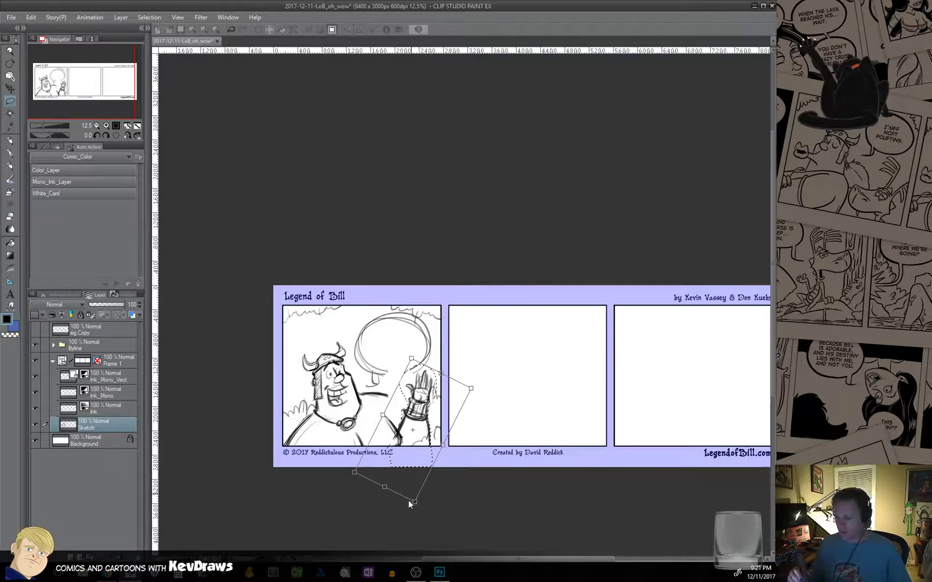
{"action": "key", "text": "Return"}
{"action": "left_click", "coordinate": [329, 503]}
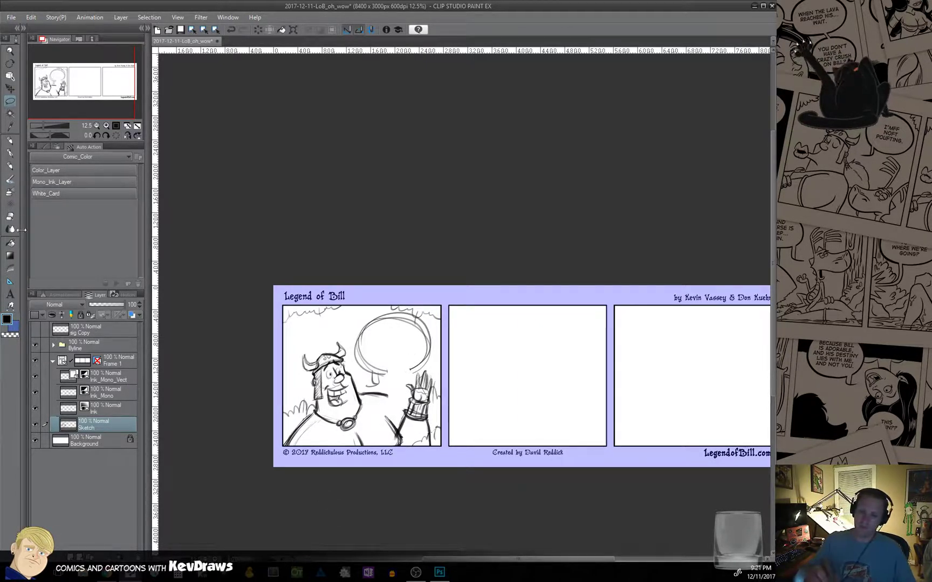
Redraw the shoulder curve down to the lowered arm and the chest line at the armpit, cleaning up the old overlapping arm lines.
{"action": "left_click", "coordinate": [13, 140]}
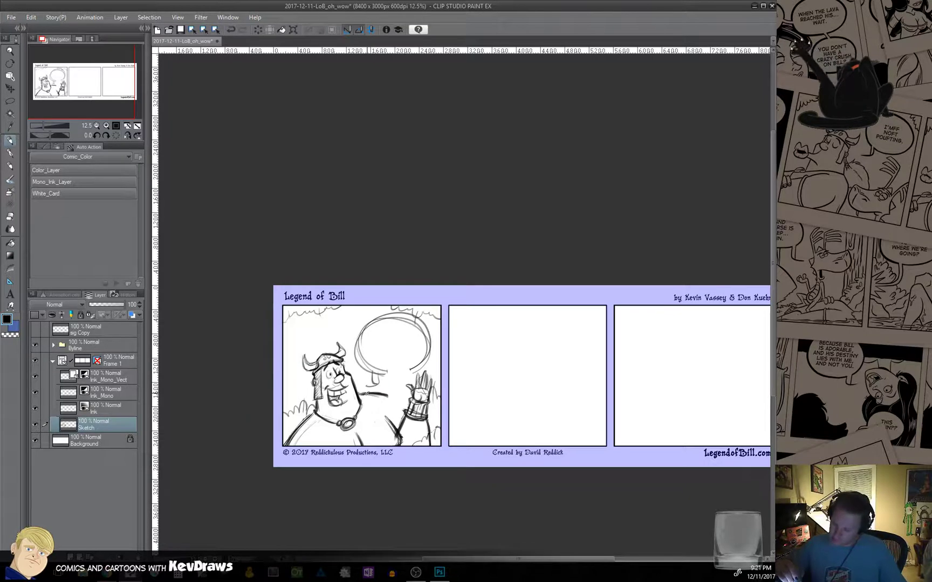
{"action": "left_click_drag", "start_coordinate": [388, 397], "coordinate": [403, 419]}
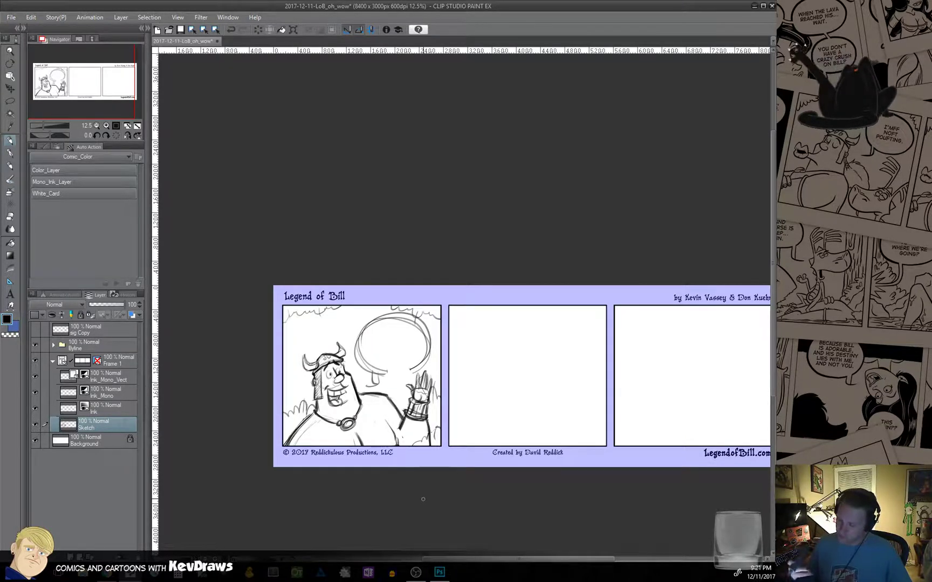
{"action": "left_click_drag", "start_coordinate": [385, 420], "coordinate": [398, 439]}
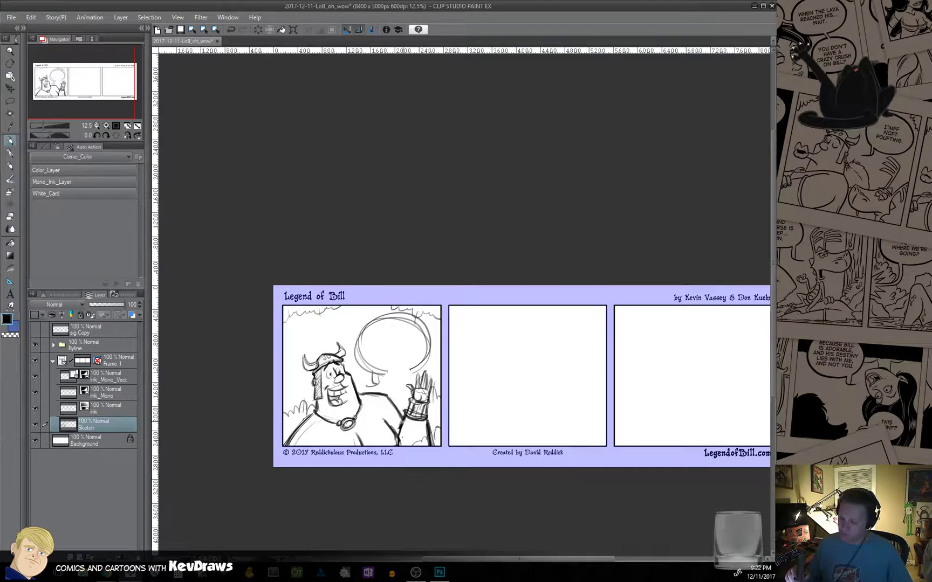
Darken the shoulder line and close the speech balloon's outline along its lower right edge where the hand was moved away.
{"action": "mouse_move", "coordinate": [404, 416]}
{"action": "left_mouse_down"}
{"action": "mouse_move", "coordinate": [393, 400]}
{"action": "mouse_move", "coordinate": [364, 393]}
{"action": "mouse_move", "coordinate": [428, 357]}
{"action": "left_mouse_up"}
{"action": "left_click_drag", "start_coordinate": [378, 373], "coordinate": [430, 348]}
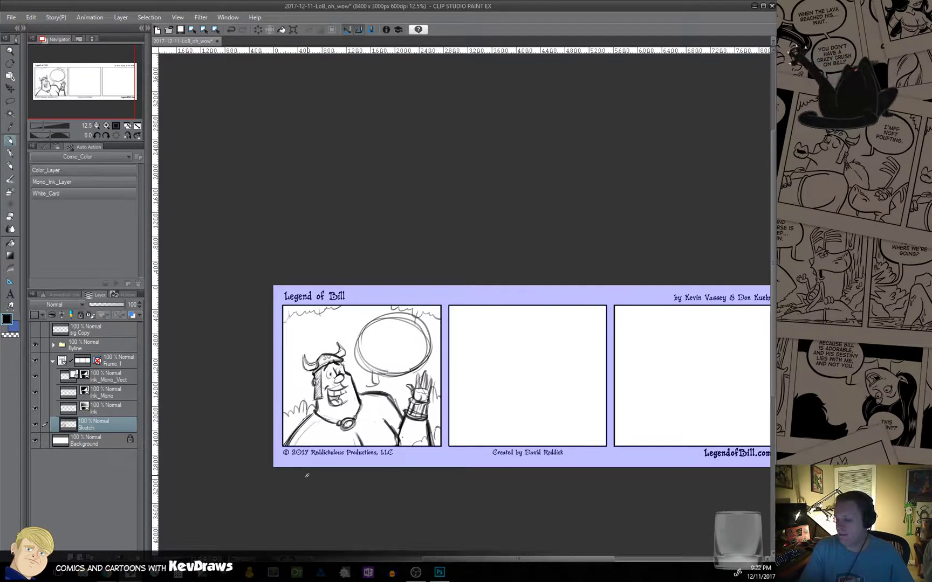
Undo the balloon touch-ups and the lowered-arm edits to bring back Bill's raised, waving arm, and clear the restored selection.
{"action": "key", "text": "ctrl+z"}
{"action": "key", "text": "ctrl+z"}
{"action": "key", "text": "ctrl+z"}
{"action": "key", "text": "ctrl+z"}
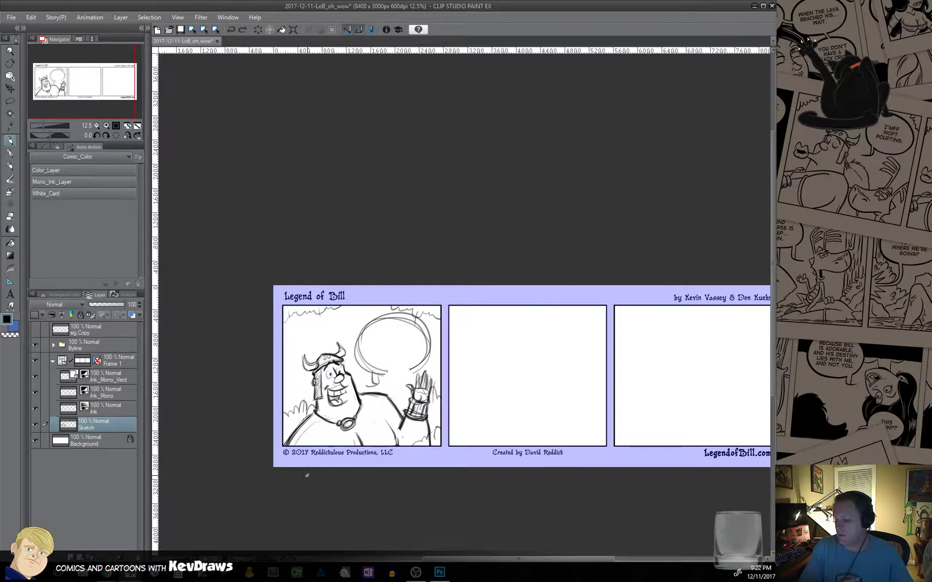
{"action": "key", "text": "ctrl+y"}
{"action": "key", "text": "ctrl+y"}
{"action": "key", "text": "ctrl+y"}
{"action": "key", "text": "ctrl+y"}
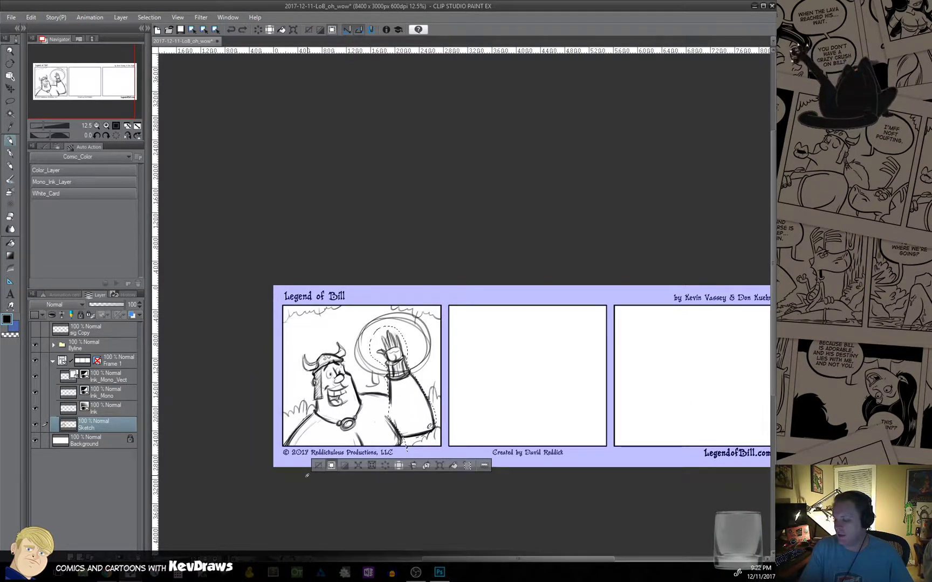
{"action": "key", "text": "ctrl+d"}
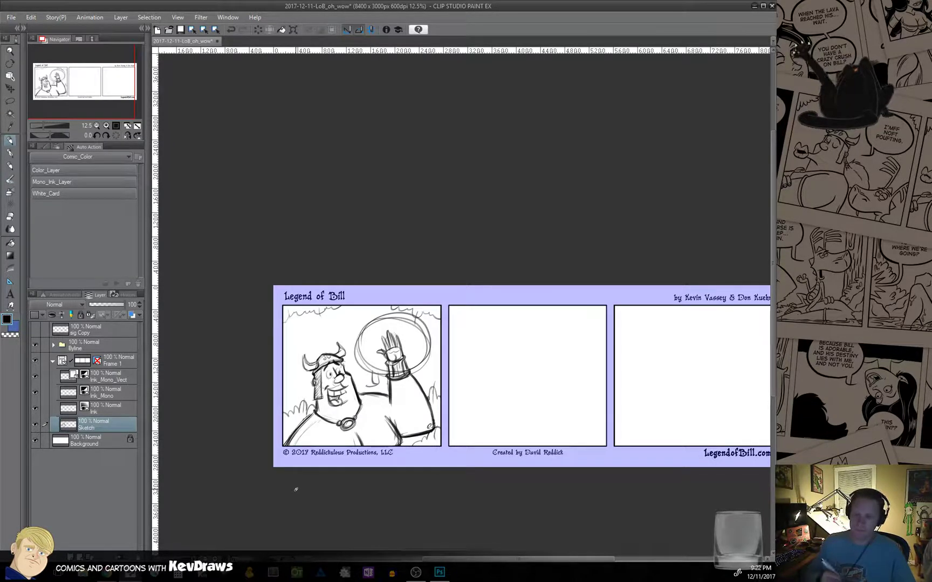
Erase the oval speech balloon and its tail from around Bill's raised hand using the transparent colour.
{"action": "left_click", "coordinate": [10, 337]}
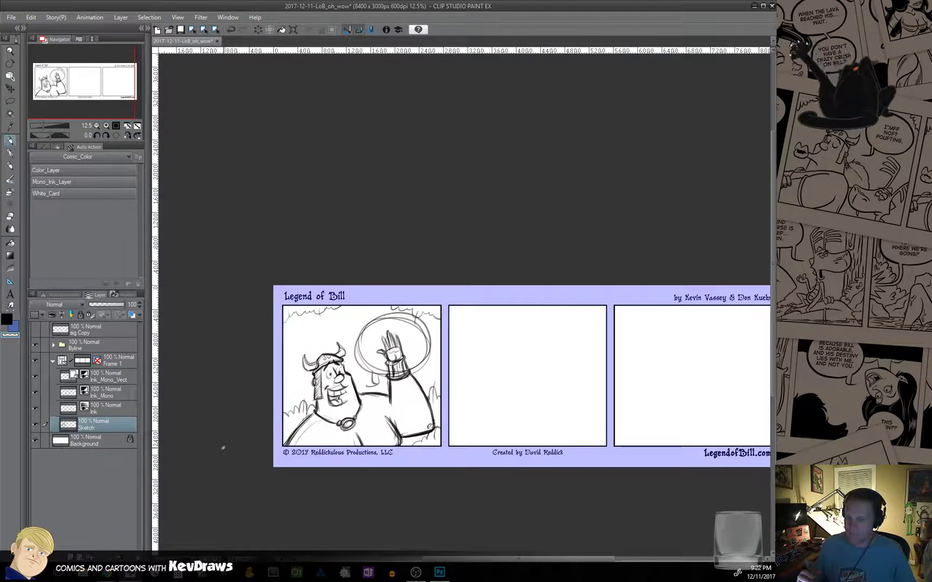
{"action": "mouse_move", "coordinate": [371, 371]}
{"action": "left_mouse_down"}
{"action": "mouse_move", "coordinate": [410, 356]}
{"action": "mouse_move", "coordinate": [411, 369]}
{"action": "mouse_move", "coordinate": [417, 355]}
{"action": "mouse_move", "coordinate": [427, 362]}
{"action": "mouse_move", "coordinate": [422, 325]}
{"action": "left_mouse_up"}
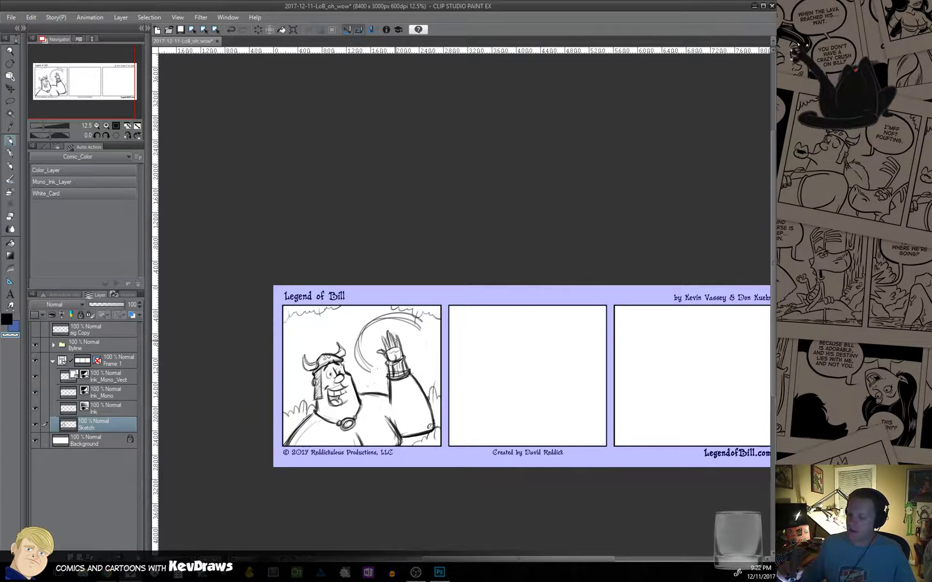
{"action": "left_click_drag", "start_coordinate": [362, 327], "coordinate": [354, 356]}
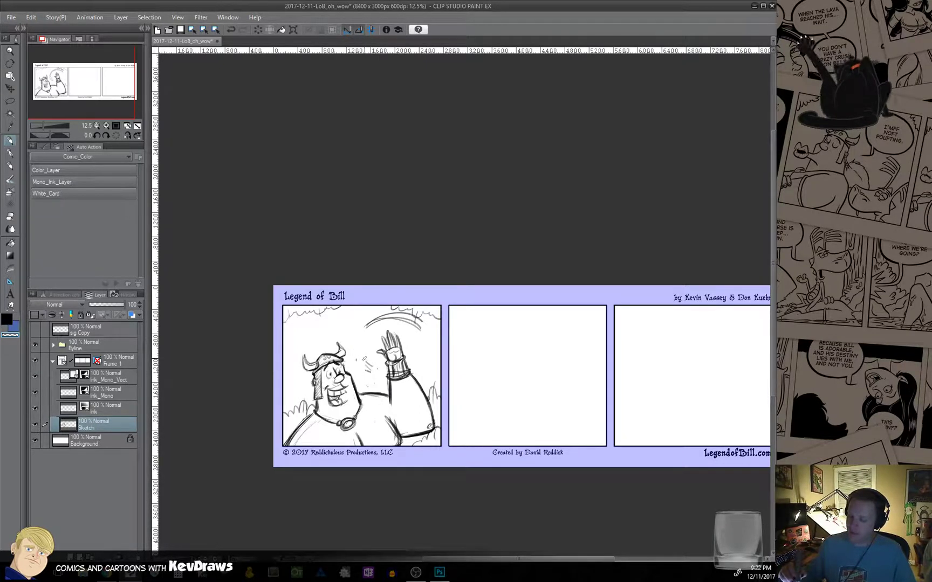
{"action": "mouse_move", "coordinate": [364, 330]}
{"action": "left_mouse_down"}
{"action": "mouse_move", "coordinate": [409, 324]}
{"action": "mouse_move", "coordinate": [374, 318]}
{"action": "mouse_move", "coordinate": [399, 320]}
{"action": "left_mouse_up"}
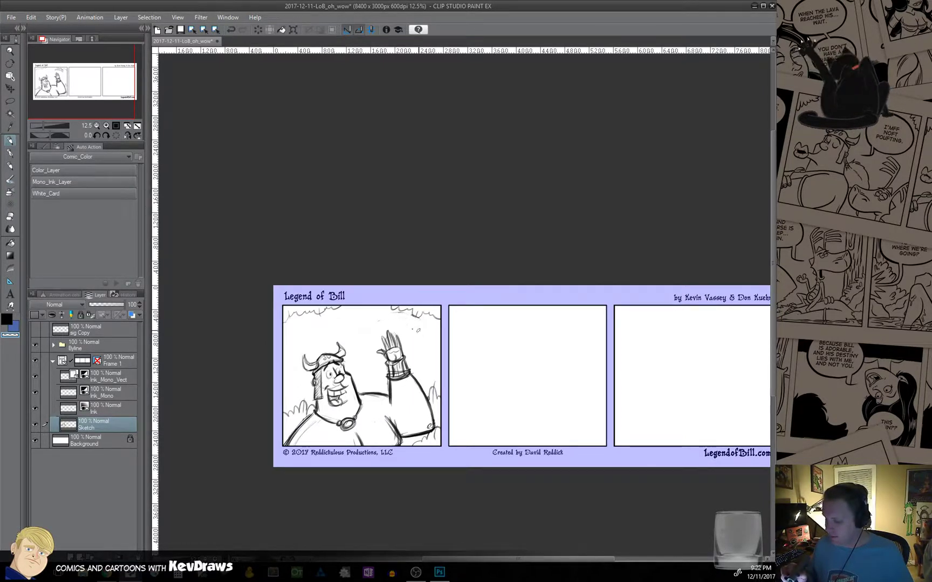
Sketch curved motion lines in black around Bill's raised hand to show it waving, undoing stray strokes.
{"action": "left_click", "coordinate": [7, 321]}
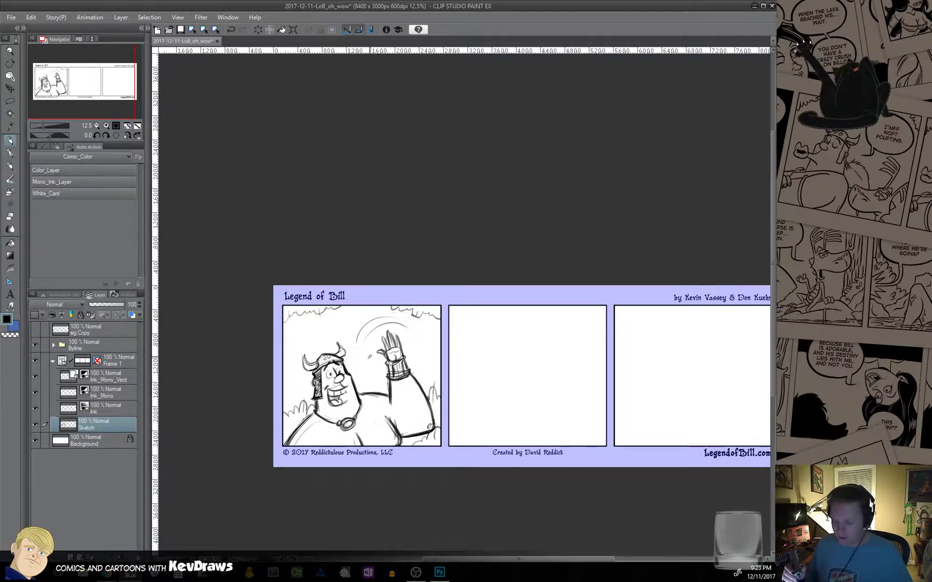
{"action": "key", "text": "ctrl+z"}
{"action": "key", "text": "ctrl+z"}
{"action": "mouse_move", "coordinate": [387, 325]}
{"action": "left_mouse_down"}
{"action": "mouse_move", "coordinate": [417, 338]}
{"action": "mouse_move", "coordinate": [381, 318]}
{"action": "mouse_move", "coordinate": [358, 331]}
{"action": "left_mouse_up"}
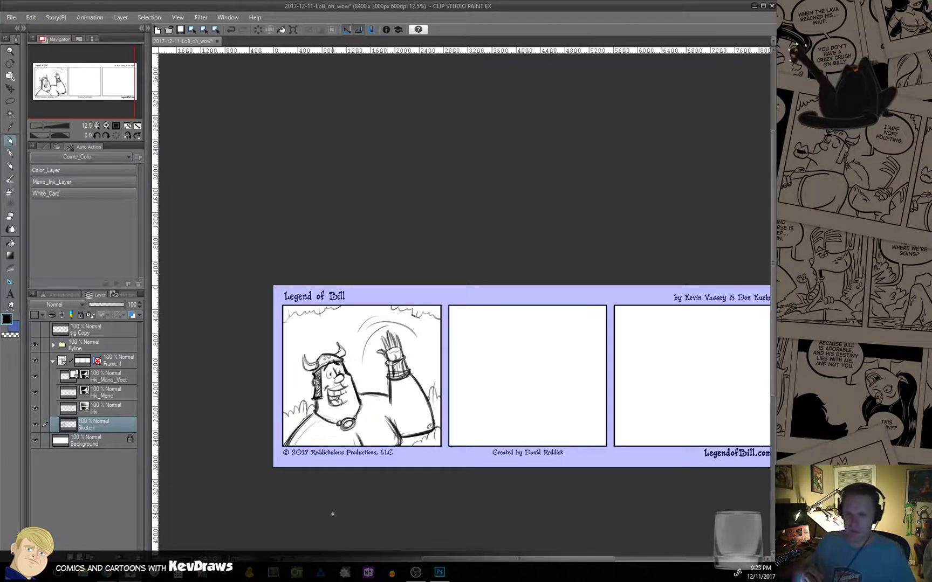
Lasso Bill's waving hand, rotate it slightly clockwise at the wrist, deselect it and save the file.
{"action": "left_click", "coordinate": [16, 98]}
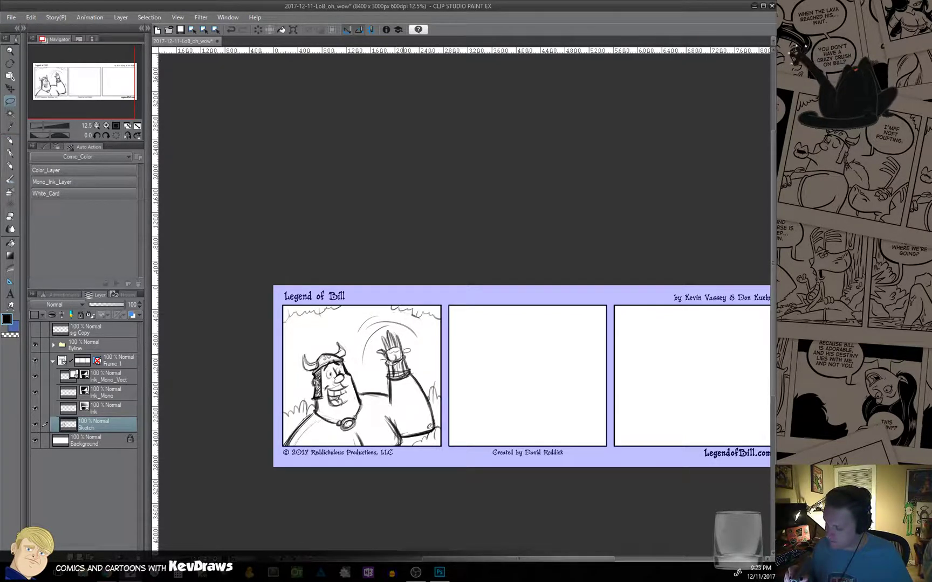
{"action": "mouse_move", "coordinate": [406, 350]}
{"action": "left_mouse_down"}
{"action": "mouse_move", "coordinate": [402, 332]}
{"action": "mouse_move", "coordinate": [385, 326]}
{"action": "mouse_move", "coordinate": [372, 345]}
{"action": "mouse_move", "coordinate": [384, 362]}
{"action": "left_mouse_up"}
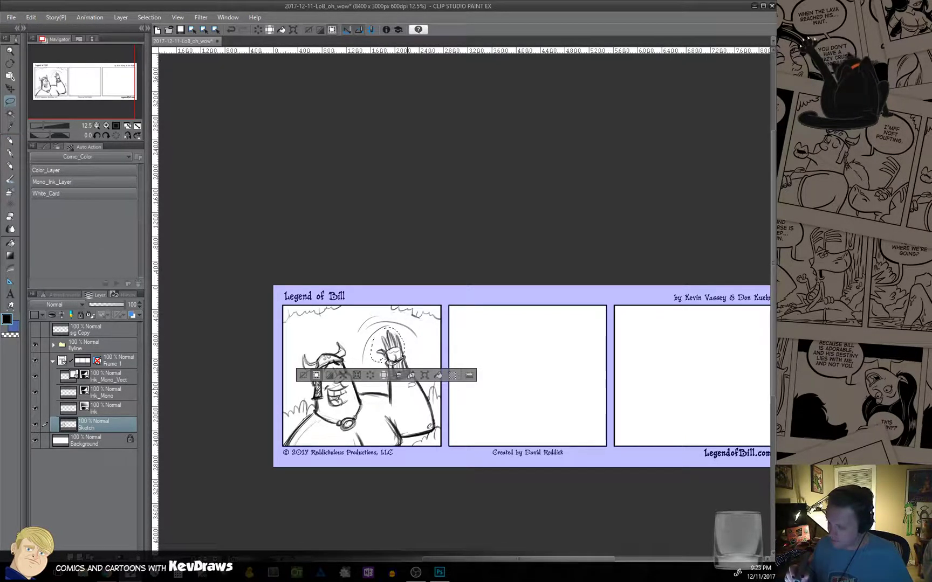
{"action": "left_click", "coordinate": [425, 376]}
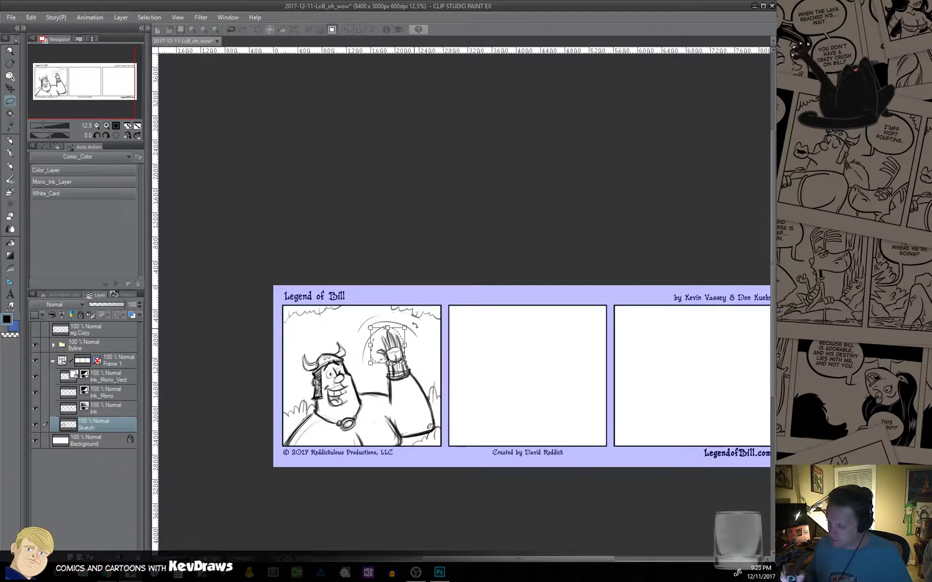
{"action": "mouse_move", "coordinate": [414, 326]}
{"action": "left_mouse_down"}
{"action": "mouse_move", "coordinate": [426, 333]}
{"action": "mouse_move", "coordinate": [406, 347]}
{"action": "left_mouse_up"}
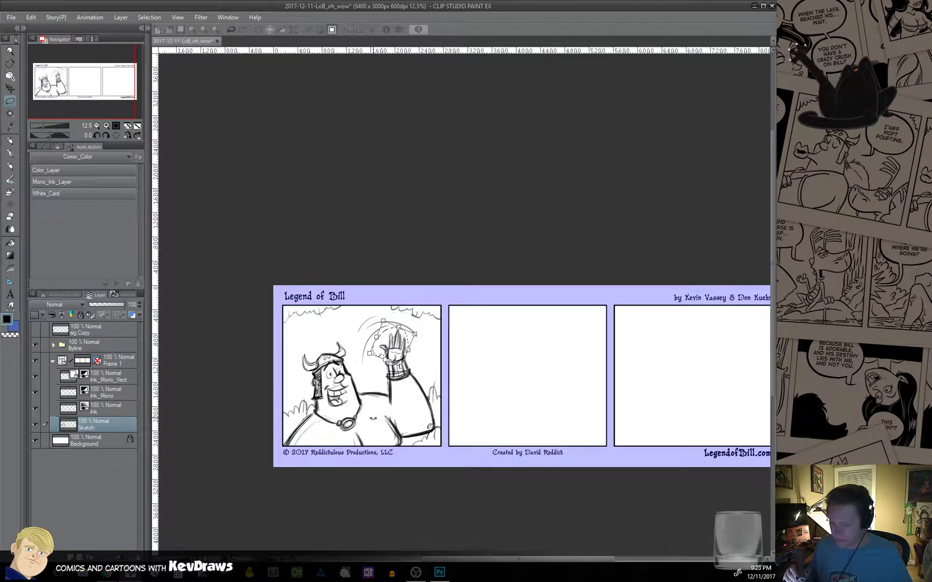
{"action": "key", "text": "Return"}
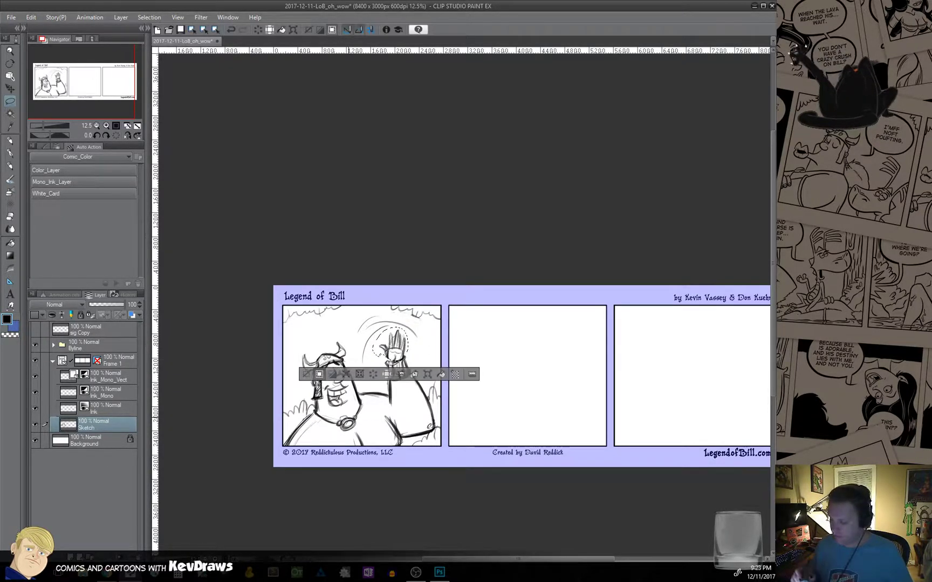
{"action": "left_click", "coordinate": [307, 374]}
{"action": "left_click", "coordinate": [11, 142]}
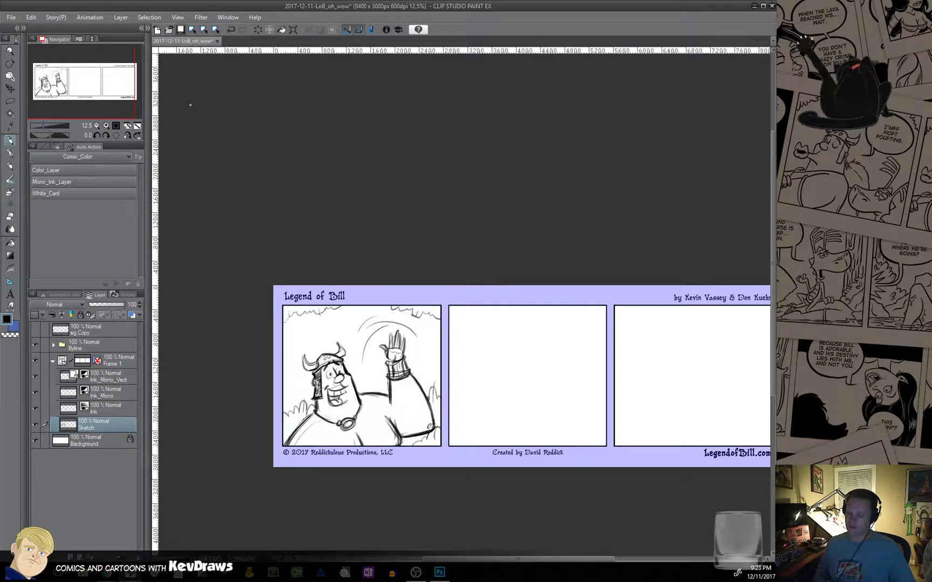
{"action": "key", "text": "ctrl+s"}
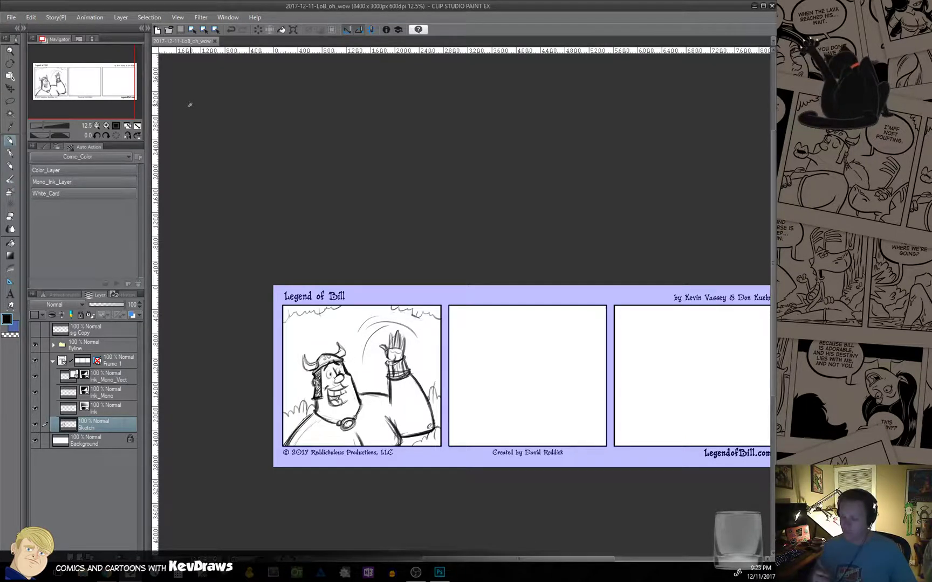
Touch up the line along Bill's jaw, save the file, and add hanging leaves to the foliage in the first panel's upper right corner.
{"action": "left_click", "coordinate": [281, 463]}
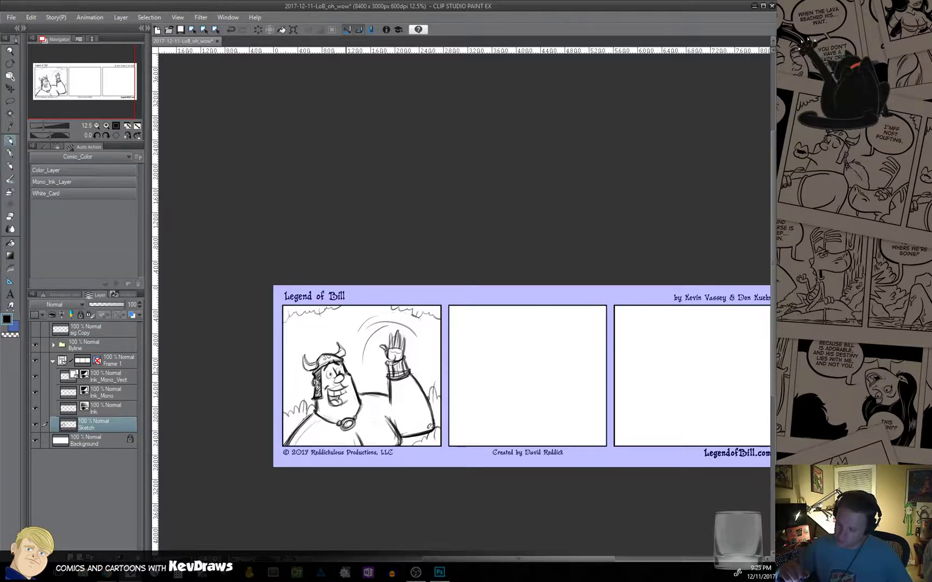
{"action": "left_click_drag", "start_coordinate": [352, 376], "coordinate": [362, 399]}
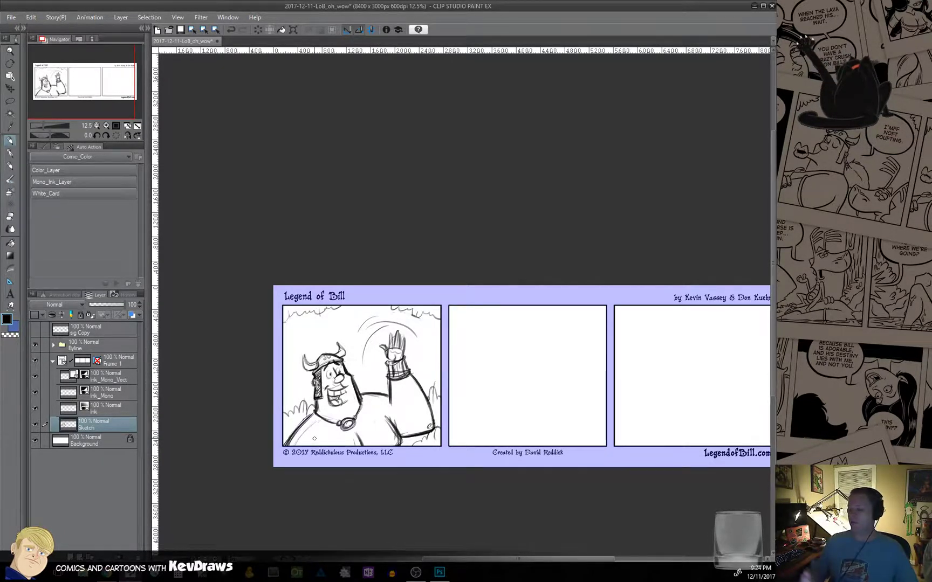
{"action": "left_click_drag", "start_coordinate": [315, 438], "coordinate": [379, 360]}
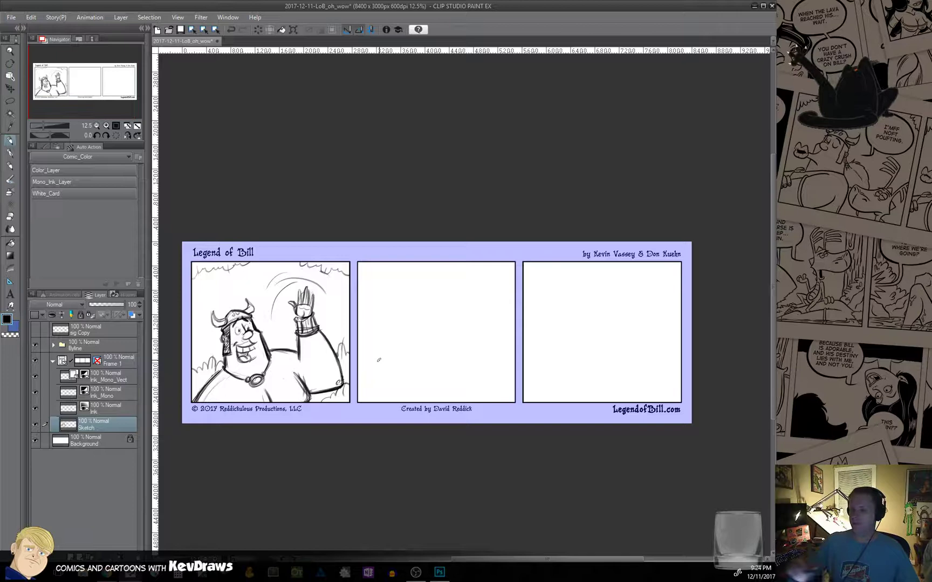
{"action": "left_click", "coordinate": [182, 34]}
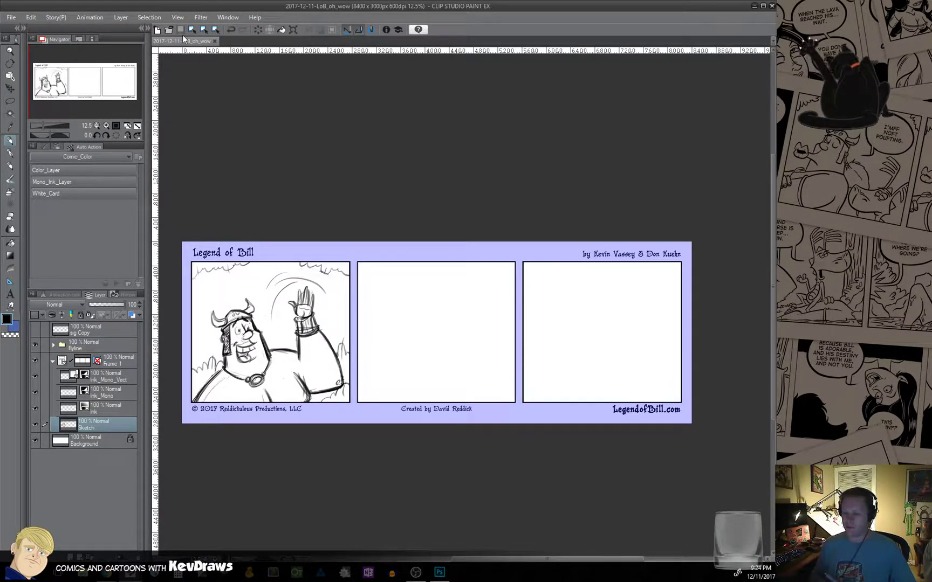
{"action": "left_click_drag", "start_coordinate": [323, 265], "coordinate": [326, 283]}
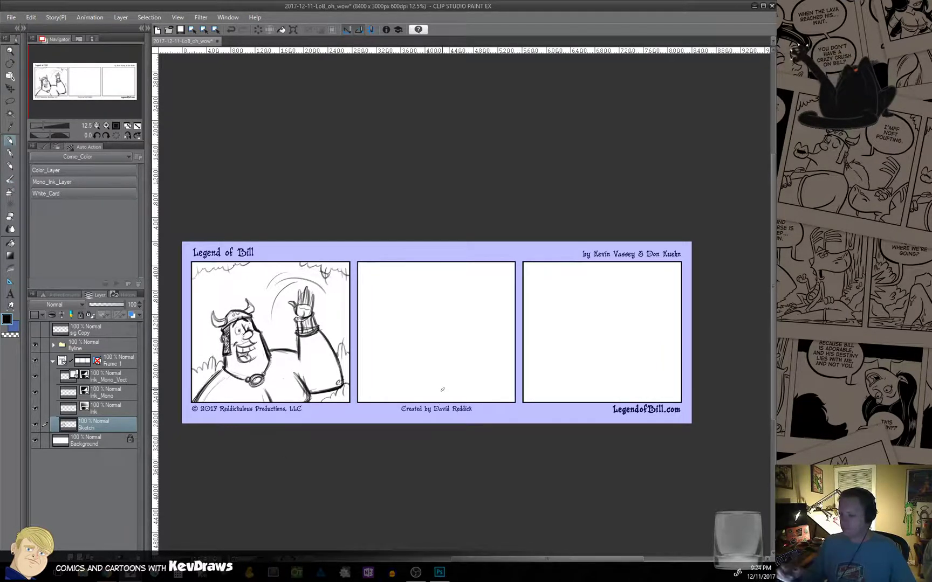
Rough in a head in the left half of the second panel with a construction circle, a pointed jaw and a slanted face guideline.
{"action": "left_click_drag", "start_coordinate": [442, 389], "coordinate": [407, 515]}
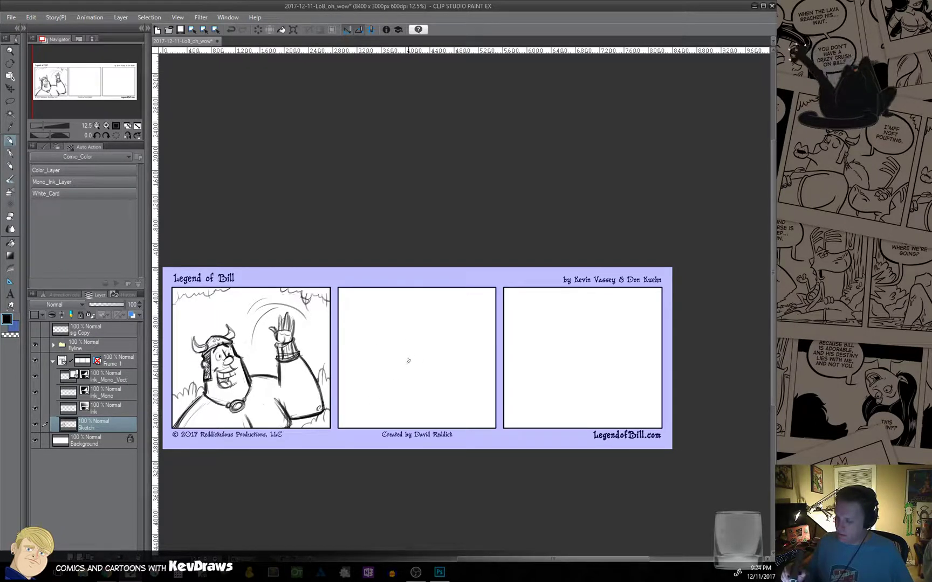
{"action": "mouse_move", "coordinate": [387, 342]}
{"action": "left_mouse_down"}
{"action": "mouse_move", "coordinate": [391, 382]}
{"action": "mouse_move", "coordinate": [408, 357]}
{"action": "mouse_move", "coordinate": [377, 380]}
{"action": "left_mouse_up"}
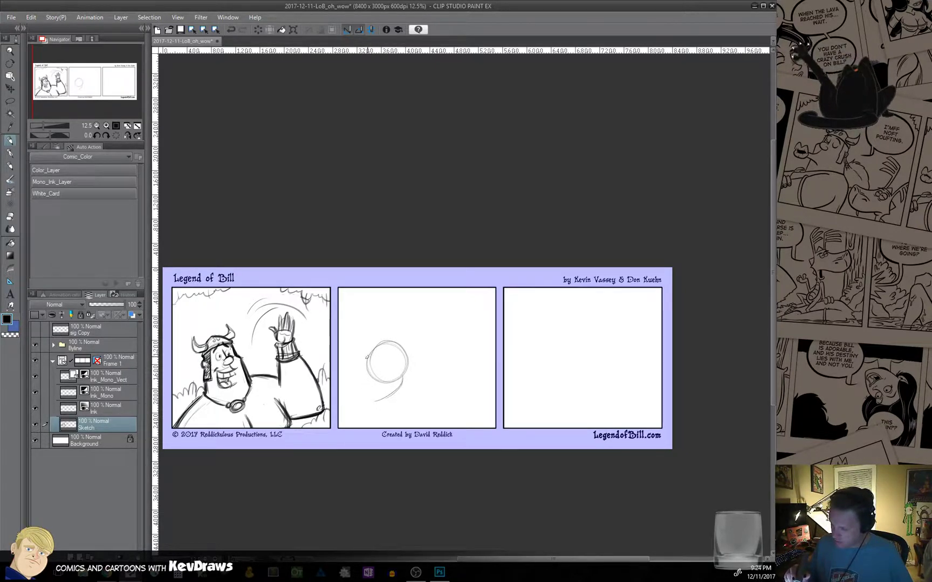
{"action": "left_click_drag", "start_coordinate": [368, 358], "coordinate": [363, 390]}
{"action": "left_click_drag", "start_coordinate": [371, 355], "coordinate": [369, 403]}
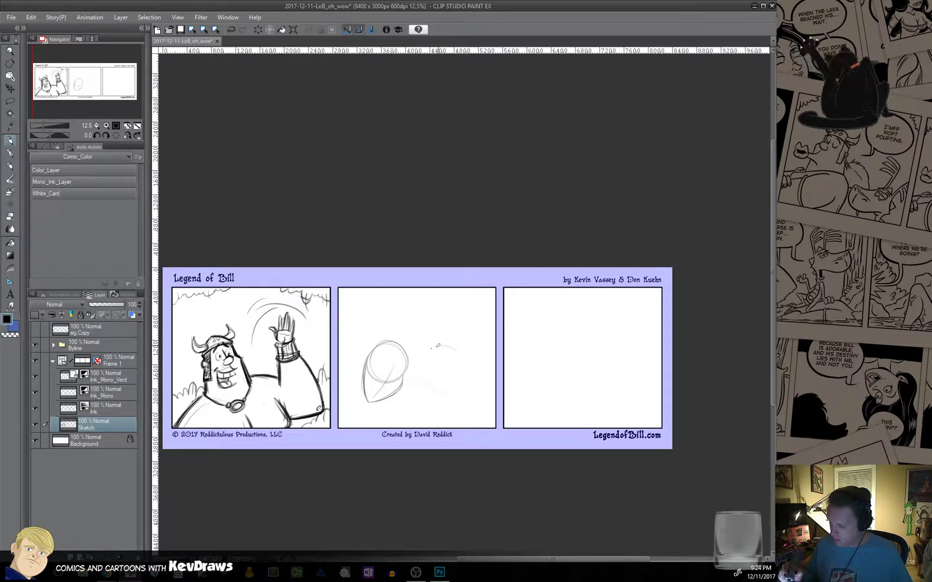
Rough in a second head beside the first with a construction circle and a pointed jaw angled toward the lower right, redoing the jaw line once.
{"action": "mouse_move", "coordinate": [438, 345]}
{"action": "left_mouse_down"}
{"action": "mouse_move", "coordinate": [447, 390]}
{"action": "mouse_move", "coordinate": [433, 347]}
{"action": "mouse_move", "coordinate": [459, 383]}
{"action": "mouse_move", "coordinate": [421, 388]}
{"action": "mouse_move", "coordinate": [423, 377]}
{"action": "mouse_move", "coordinate": [430, 396]}
{"action": "mouse_move", "coordinate": [452, 408]}
{"action": "left_mouse_up"}
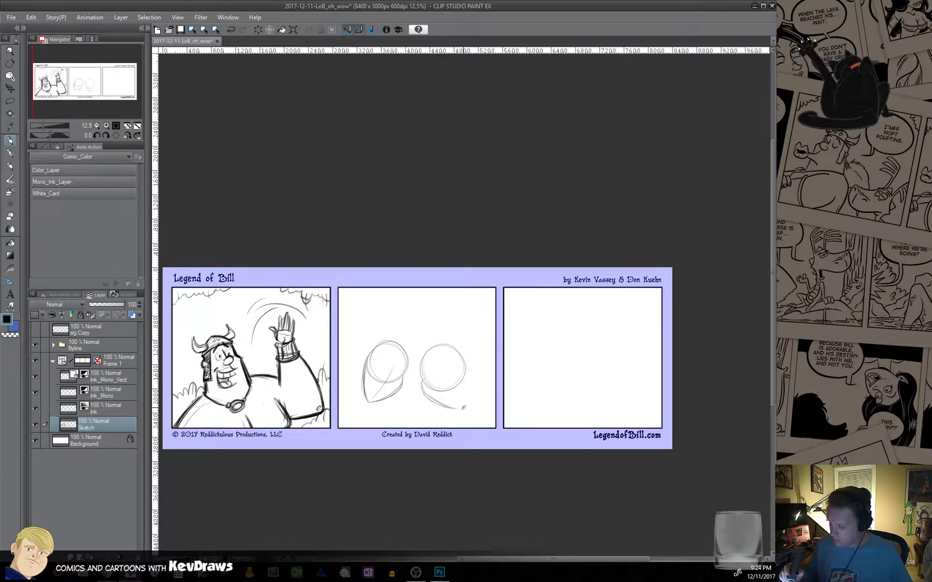
{"action": "key", "text": "ctrl+z"}
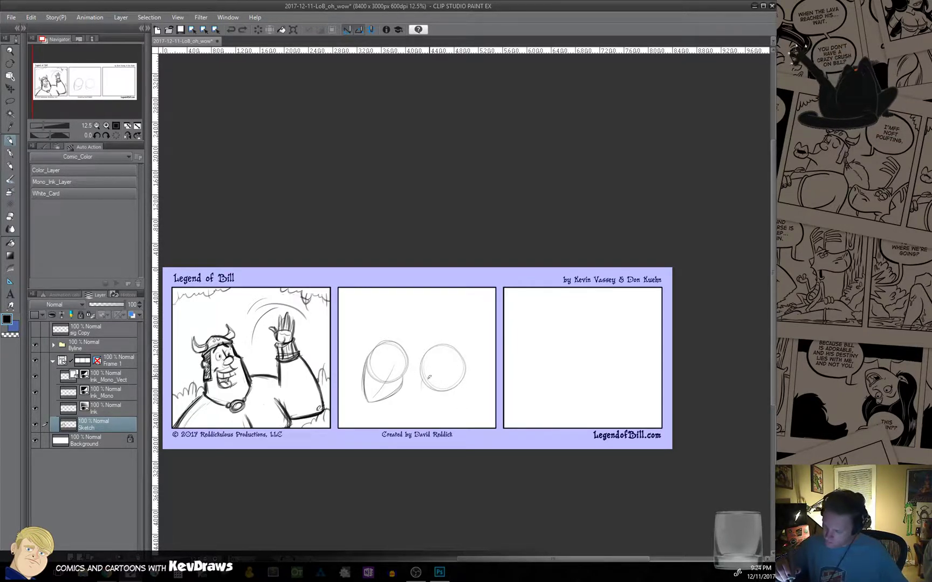
{"action": "left_click_drag", "start_coordinate": [422, 381], "coordinate": [439, 402]}
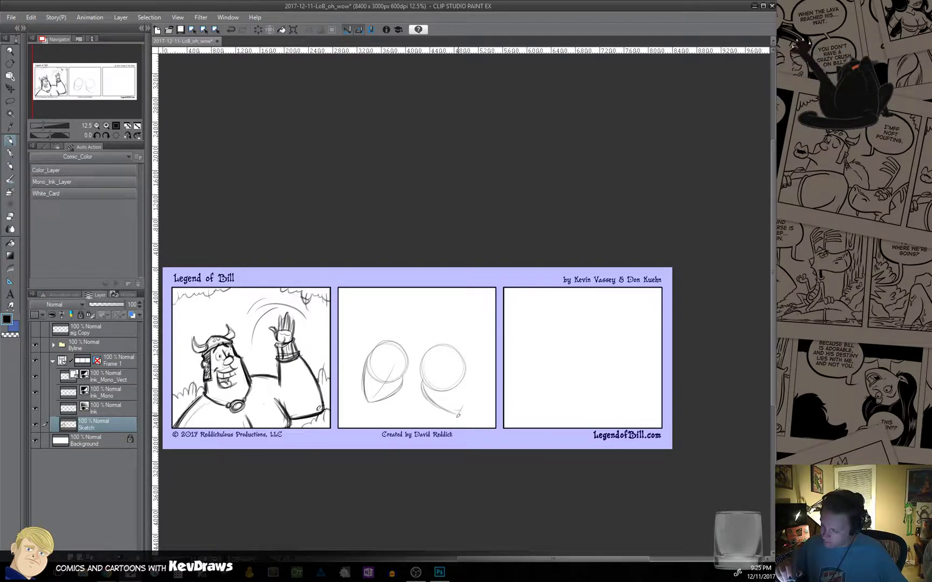
{"action": "left_click_drag", "start_coordinate": [463, 414], "coordinate": [466, 377]}
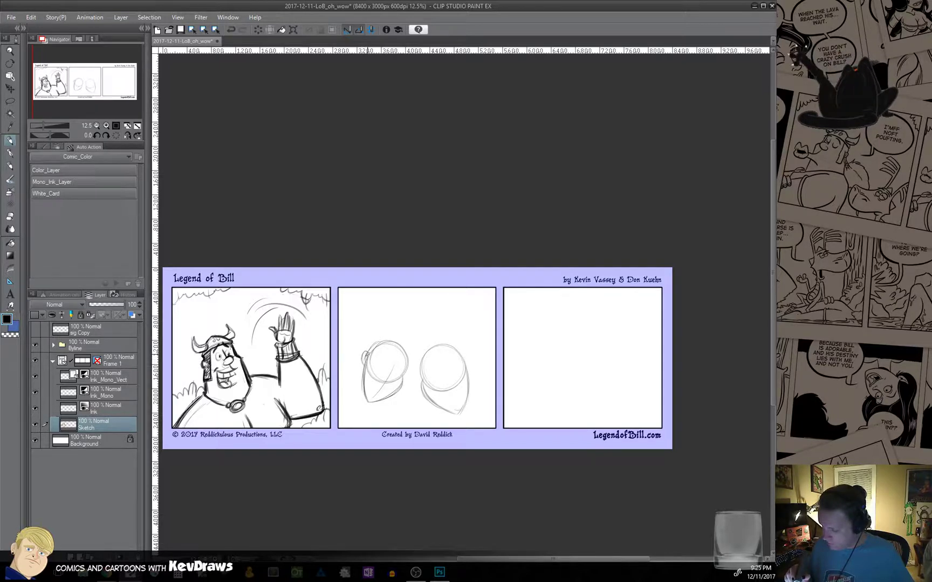
Sketch an ear on the outer side of each head in the second panel.
{"action": "left_click_drag", "start_coordinate": [368, 349], "coordinate": [363, 398]}
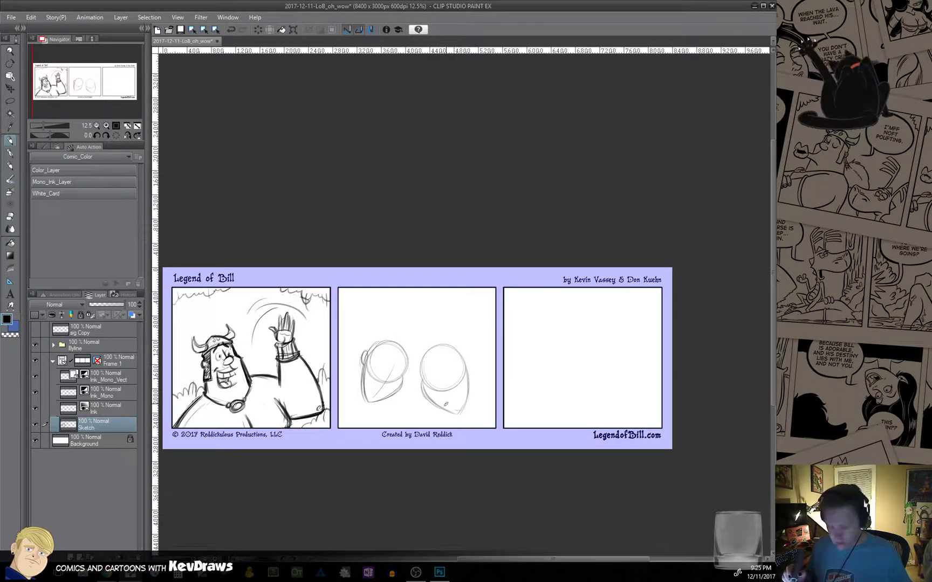
{"action": "scroll", "coordinate": [453, 384], "scroll_direction": "up", "scroll_amount": 2}
{"action": "left_click_drag", "start_coordinate": [488, 397], "coordinate": [477, 353]}
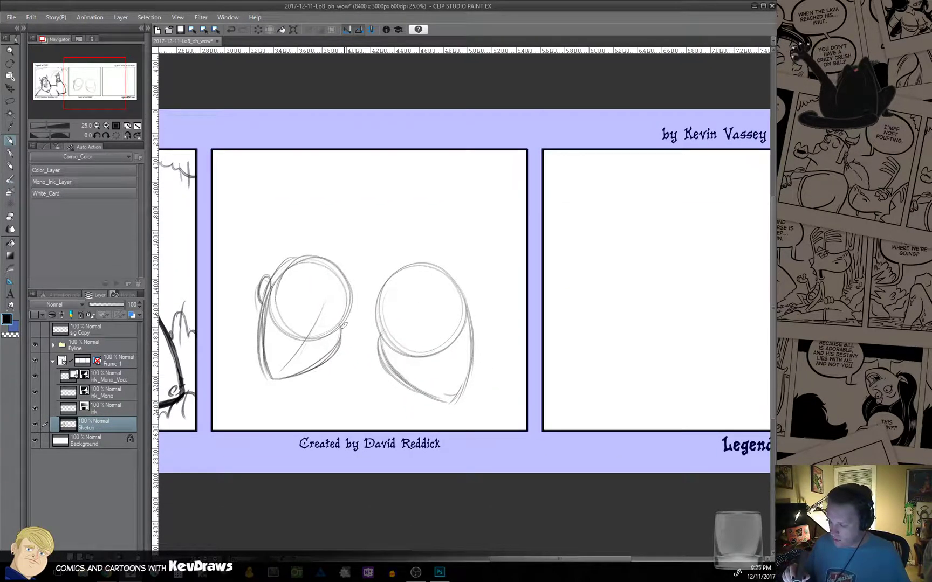
{"action": "mouse_move", "coordinate": [468, 301]}
{"action": "left_mouse_down"}
{"action": "mouse_move", "coordinate": [467, 291]}
{"action": "mouse_move", "coordinate": [473, 323]}
{"action": "left_mouse_up"}
{"action": "left_click_drag", "start_coordinate": [473, 323], "coordinate": [476, 311]}
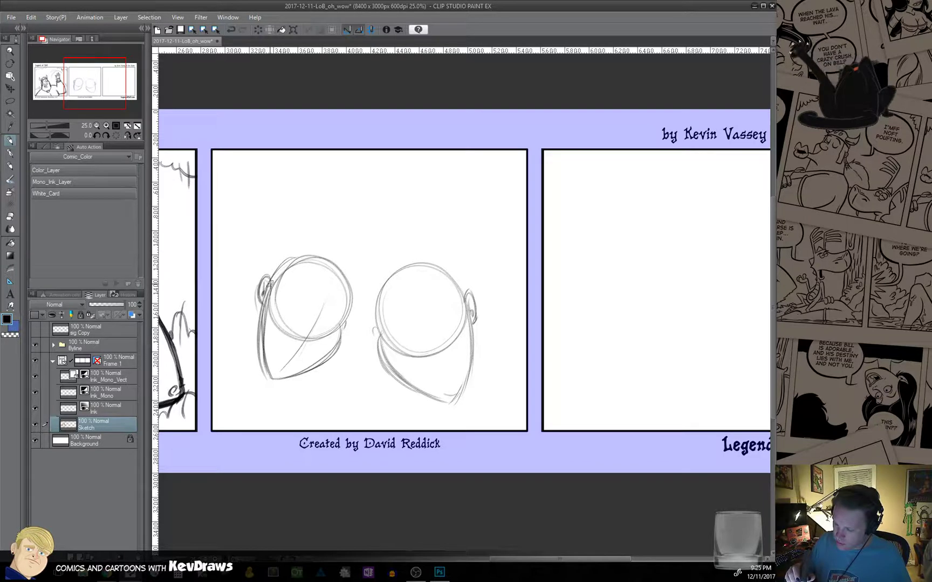
{"action": "left_click_drag", "start_coordinate": [264, 278], "coordinate": [258, 296]}
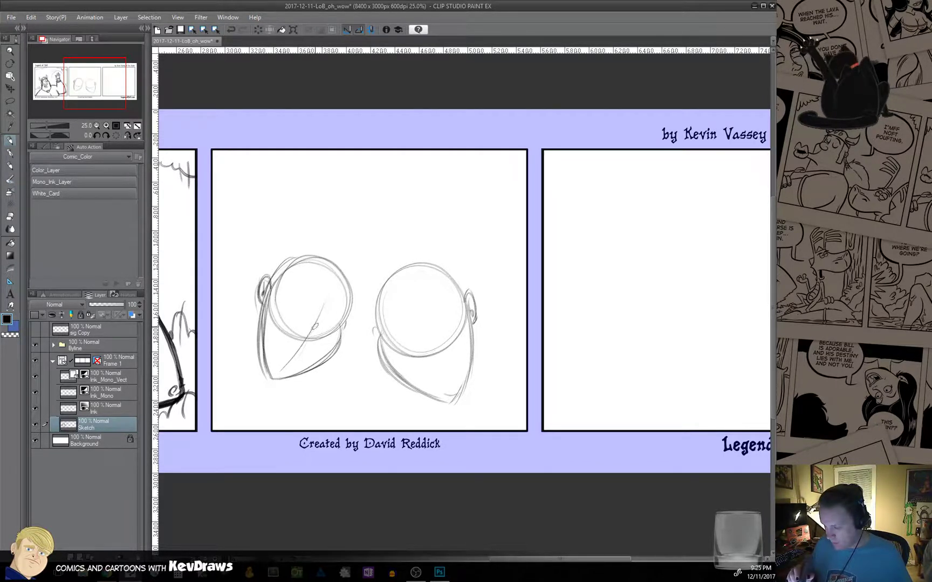
Sketch a small pointed nose on each of the two heads in the second panel, with a slanted centre line on the right-hand one.
{"action": "mouse_move", "coordinate": [316, 319]}
{"action": "left_mouse_down"}
{"action": "mouse_move", "coordinate": [311, 357]}
{"action": "mouse_move", "coordinate": [313, 327]}
{"action": "left_mouse_up"}
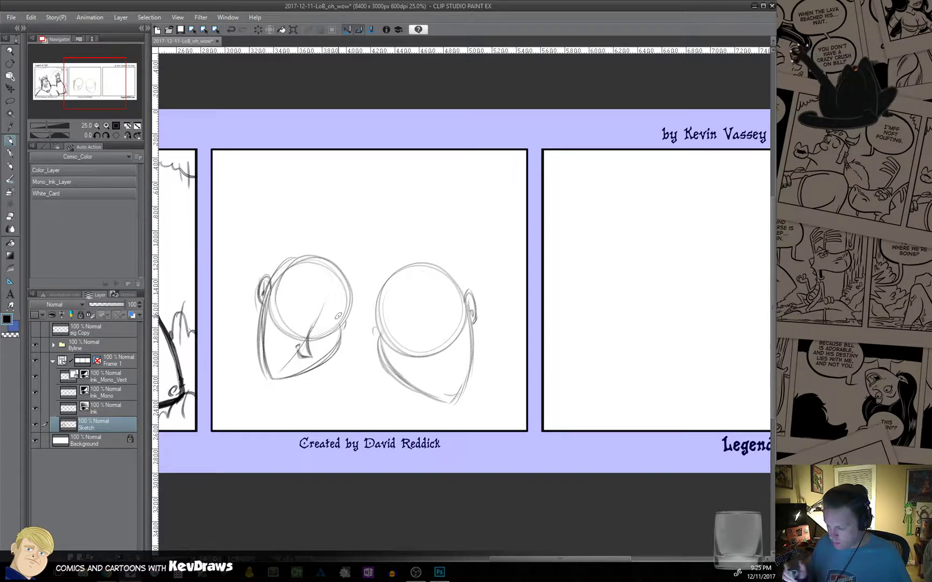
{"action": "mouse_move", "coordinate": [405, 318]}
{"action": "left_mouse_down"}
{"action": "mouse_move", "coordinate": [426, 383]}
{"action": "mouse_move", "coordinate": [413, 339]}
{"action": "mouse_move", "coordinate": [421, 367]}
{"action": "mouse_move", "coordinate": [448, 399]}
{"action": "left_mouse_up"}
{"action": "mouse_move", "coordinate": [406, 338]}
{"action": "left_mouse_down"}
{"action": "mouse_move", "coordinate": [402, 370]}
{"action": "mouse_move", "coordinate": [422, 372]}
{"action": "left_mouse_up"}
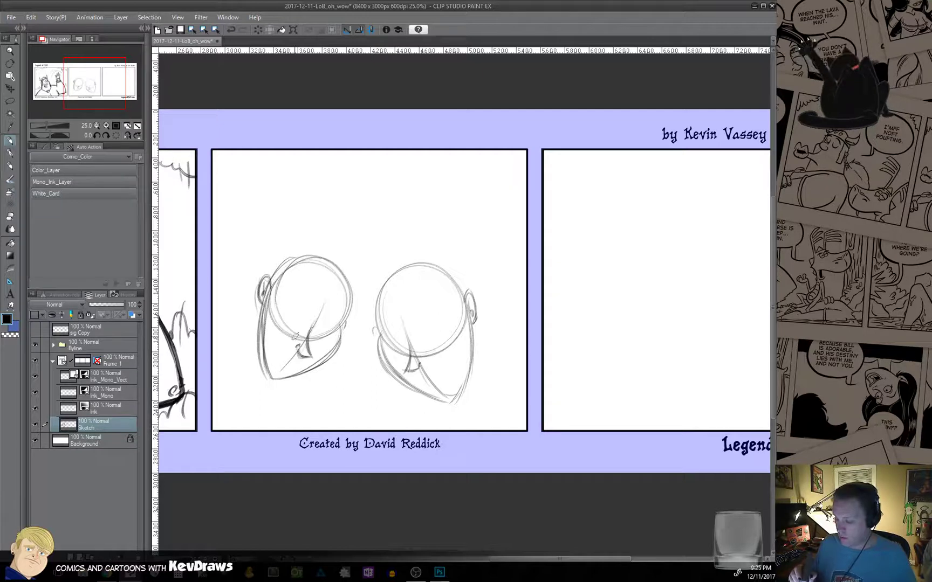
Try out eyes and curved eyebrows on the left-hand head in the second panel, undoing the eye strokes.
{"action": "mouse_move", "coordinate": [290, 300]}
{"action": "left_mouse_down"}
{"action": "mouse_move", "coordinate": [315, 304]}
{"action": "mouse_move", "coordinate": [332, 325]}
{"action": "mouse_move", "coordinate": [292, 314]}
{"action": "mouse_move", "coordinate": [306, 318]}
{"action": "mouse_move", "coordinate": [295, 333]}
{"action": "mouse_move", "coordinate": [305, 318]}
{"action": "mouse_move", "coordinate": [290, 320]}
{"action": "mouse_move", "coordinate": [306, 317]}
{"action": "mouse_move", "coordinate": [290, 331]}
{"action": "mouse_move", "coordinate": [292, 313]}
{"action": "mouse_move", "coordinate": [299, 320]}
{"action": "mouse_move", "coordinate": [313, 309]}
{"action": "mouse_move", "coordinate": [304, 324]}
{"action": "mouse_move", "coordinate": [309, 306]}
{"action": "mouse_move", "coordinate": [295, 322]}
{"action": "mouse_move", "coordinate": [286, 307]}
{"action": "mouse_move", "coordinate": [317, 341]}
{"action": "left_mouse_up"}
{"action": "key", "text": "ctrl+z"}
{"action": "key", "text": "ctrl+z"}
{"action": "key", "text": "ctrl+z"}
{"action": "key", "text": "ctrl+z"}
{"action": "key", "text": "ctrl+z"}
{"action": "key", "text": "ctrl+z"}
{"action": "key", "text": "ctrl+z"}
{"action": "key", "text": "ctrl+z"}
{"action": "key", "text": "ctrl+z"}
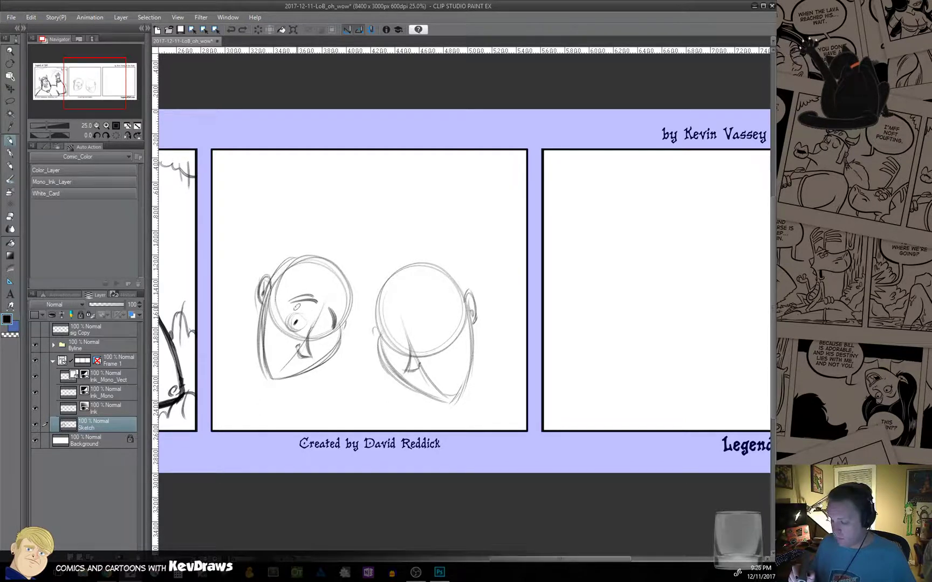
{"action": "mouse_move", "coordinate": [287, 311]}
{"action": "left_mouse_down"}
{"action": "mouse_move", "coordinate": [311, 313]}
{"action": "mouse_move", "coordinate": [328, 336]}
{"action": "mouse_move", "coordinate": [319, 341]}
{"action": "mouse_move", "coordinate": [319, 329]}
{"action": "mouse_move", "coordinate": [314, 337]}
{"action": "left_mouse_up"}
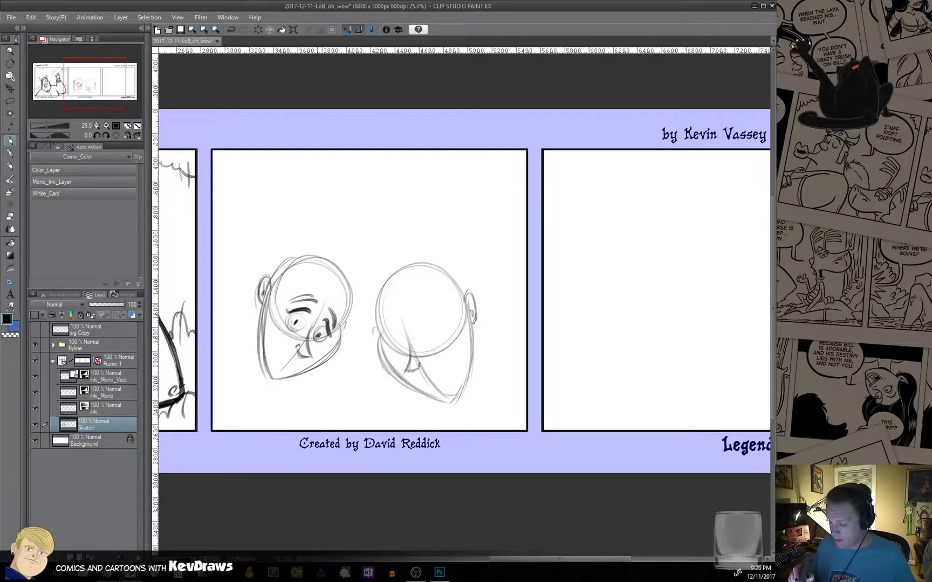
{"action": "key", "text": "ctrl+z"}
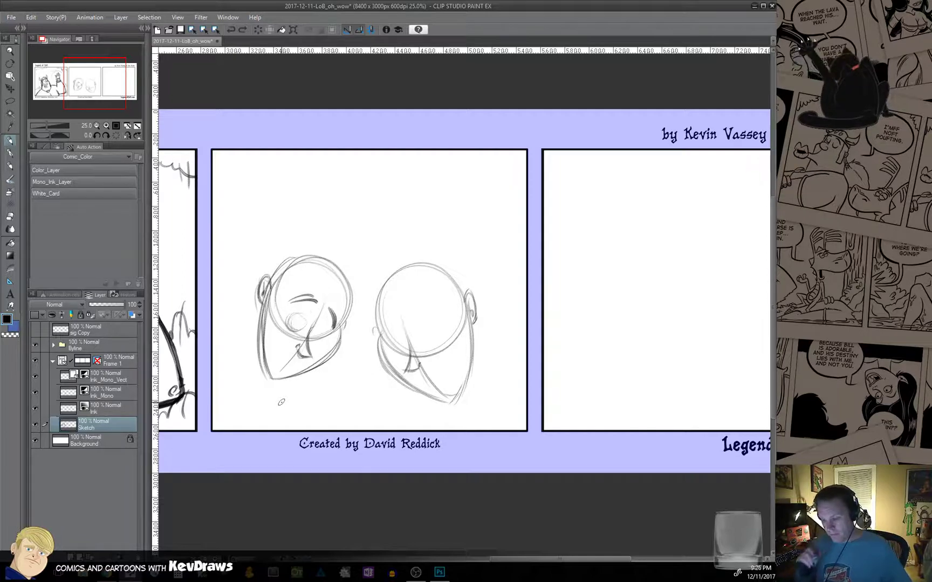
{"action": "key", "text": "ctrl+z"}
Give the left-hand head an expression with darker eyebrows, a smiling mouth showing teeth, and round eyes with small pupils.
{"action": "left_click_drag", "start_coordinate": [557, 351], "coordinate": [568, 292]}
{"action": "left_click_drag", "start_coordinate": [538, 332], "coordinate": [564, 283]}
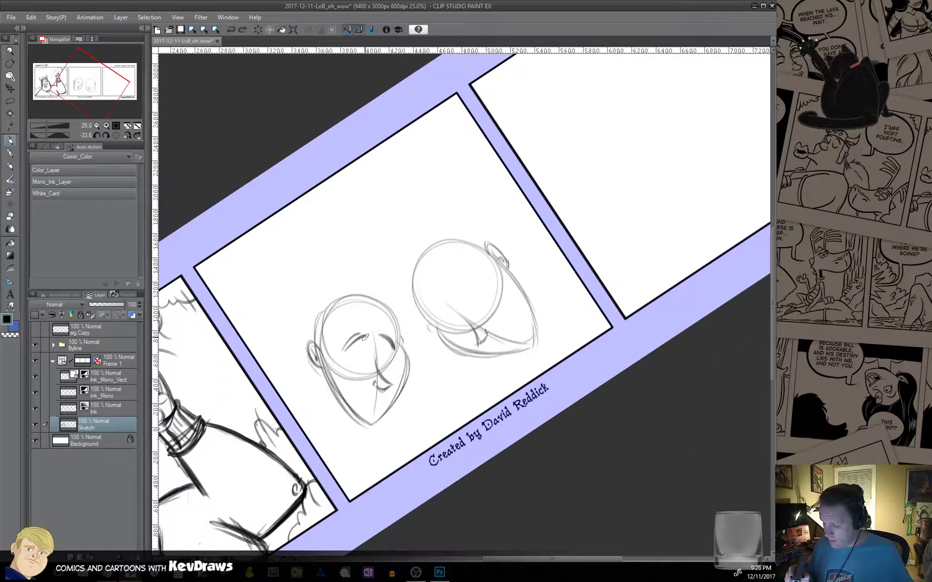
{"action": "mouse_move", "coordinate": [363, 331]}
{"action": "left_mouse_down"}
{"action": "mouse_move", "coordinate": [344, 351]}
{"action": "mouse_move", "coordinate": [365, 334]}
{"action": "mouse_move", "coordinate": [391, 354]}
{"action": "left_mouse_up"}
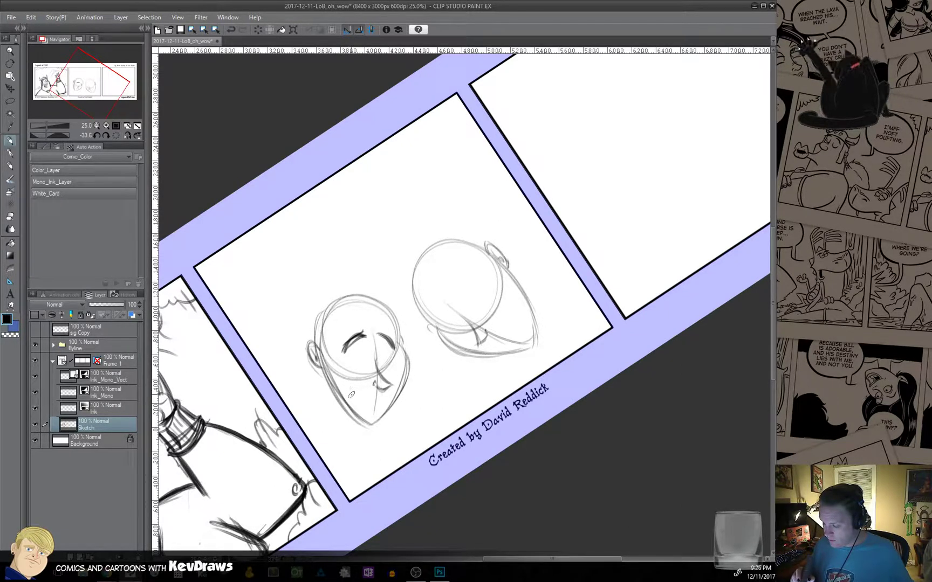
{"action": "mouse_move", "coordinate": [346, 383]}
{"action": "left_mouse_down"}
{"action": "mouse_move", "coordinate": [383, 403]}
{"action": "mouse_move", "coordinate": [386, 395]}
{"action": "mouse_move", "coordinate": [350, 387]}
{"action": "mouse_move", "coordinate": [368, 416]}
{"action": "mouse_move", "coordinate": [360, 395]}
{"action": "mouse_move", "coordinate": [384, 397]}
{"action": "left_mouse_up"}
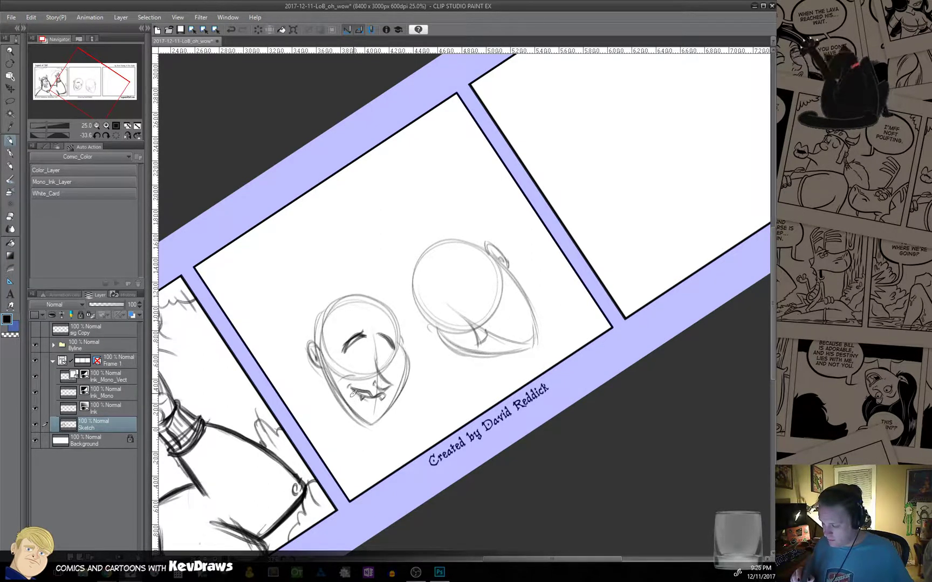
{"action": "left_click_drag", "start_coordinate": [352, 392], "coordinate": [380, 408]}
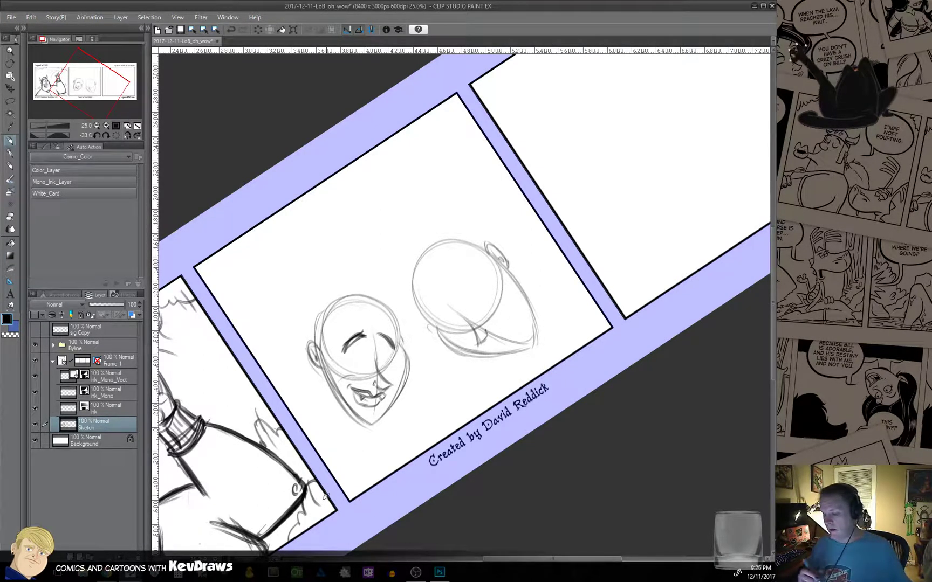
{"action": "mouse_move", "coordinate": [360, 352]}
{"action": "left_mouse_down"}
{"action": "mouse_move", "coordinate": [348, 364]}
{"action": "mouse_move", "coordinate": [370, 360]}
{"action": "mouse_move", "coordinate": [359, 364]}
{"action": "left_mouse_up"}
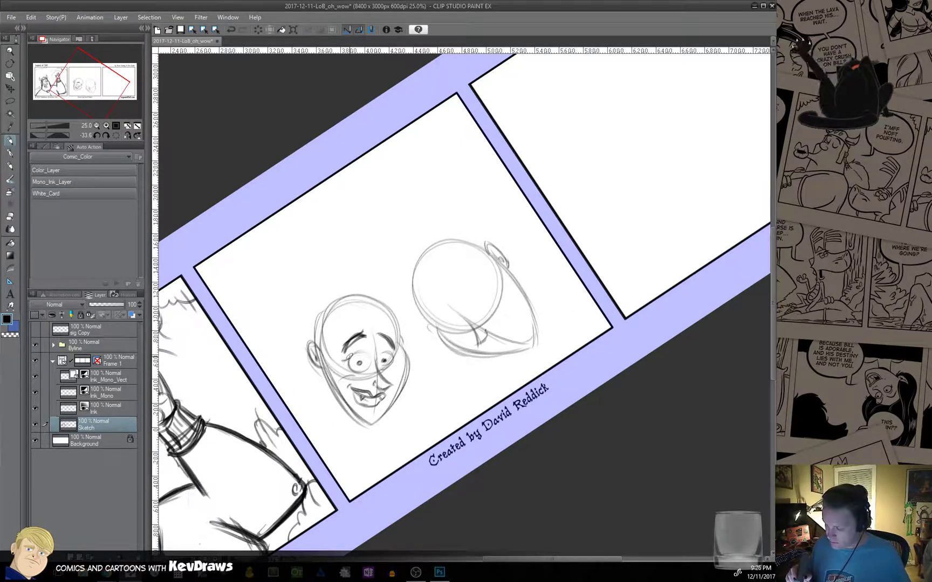
{"action": "mouse_move", "coordinate": [346, 357]}
{"action": "left_mouse_down"}
{"action": "mouse_move", "coordinate": [398, 354]}
{"action": "mouse_move", "coordinate": [390, 363]}
{"action": "left_mouse_up"}
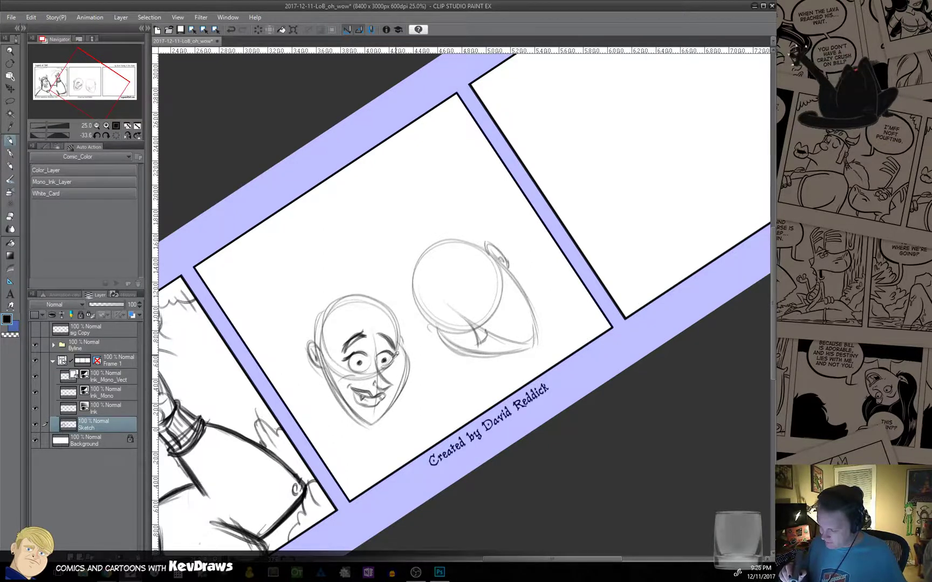
Redraw the left-hand head's cheek and jaw with darker lines, narrowing the face and removing the rough contour.
{"action": "mouse_move", "coordinate": [402, 371]}
{"action": "left_mouse_down"}
{"action": "mouse_move", "coordinate": [399, 406]}
{"action": "mouse_move", "coordinate": [370, 423]}
{"action": "left_mouse_up"}
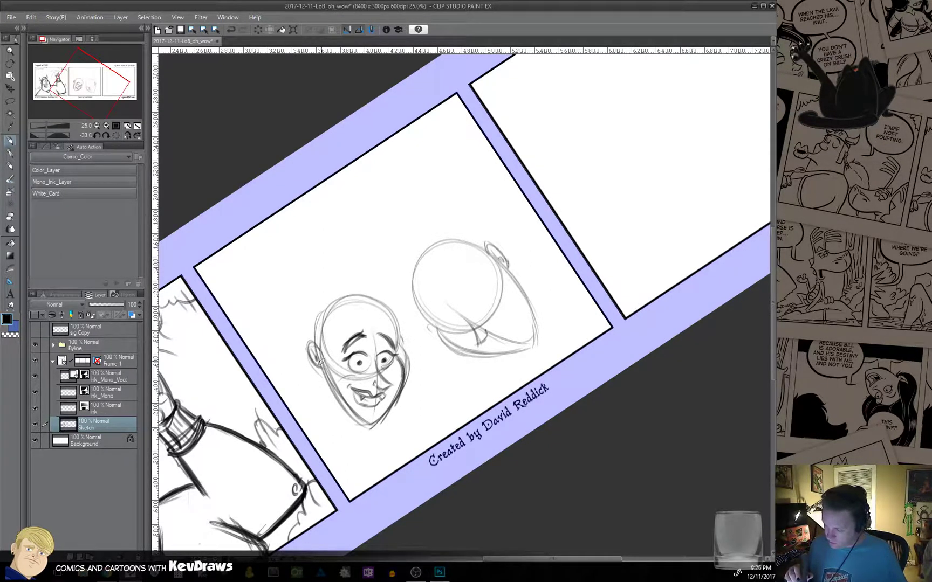
{"action": "mouse_move", "coordinate": [322, 360]}
{"action": "left_mouse_down"}
{"action": "mouse_move", "coordinate": [326, 386]}
{"action": "mouse_move", "coordinate": [319, 364]}
{"action": "mouse_move", "coordinate": [343, 414]}
{"action": "mouse_move", "coordinate": [326, 392]}
{"action": "mouse_move", "coordinate": [368, 427]}
{"action": "left_mouse_up"}
{"action": "left_click_drag", "start_coordinate": [405, 341], "coordinate": [405, 382]}
{"action": "mouse_move", "coordinate": [403, 386]}
{"action": "left_mouse_down"}
{"action": "mouse_move", "coordinate": [397, 357]}
{"action": "mouse_move", "coordinate": [395, 395]}
{"action": "left_mouse_up"}
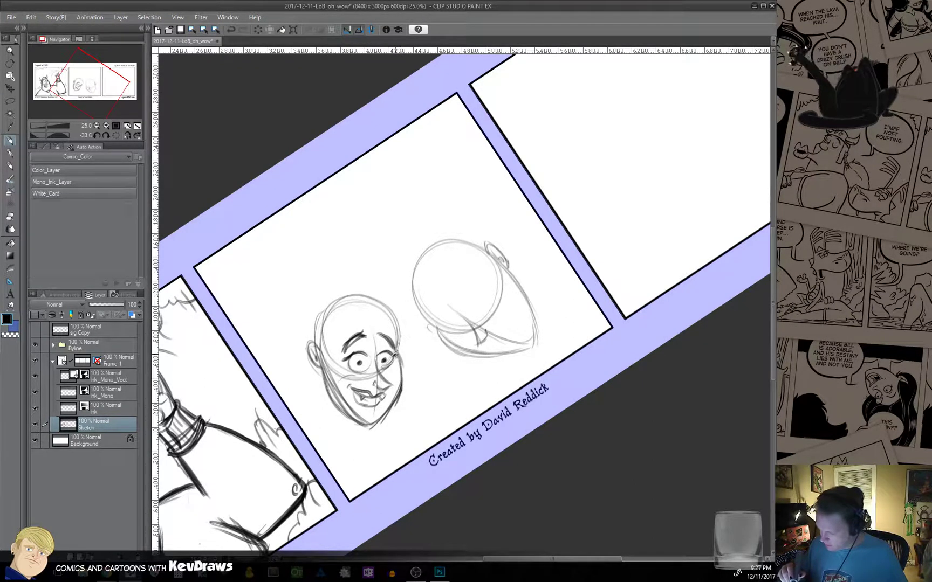
{"action": "left_click_drag", "start_coordinate": [396, 355], "coordinate": [383, 419]}
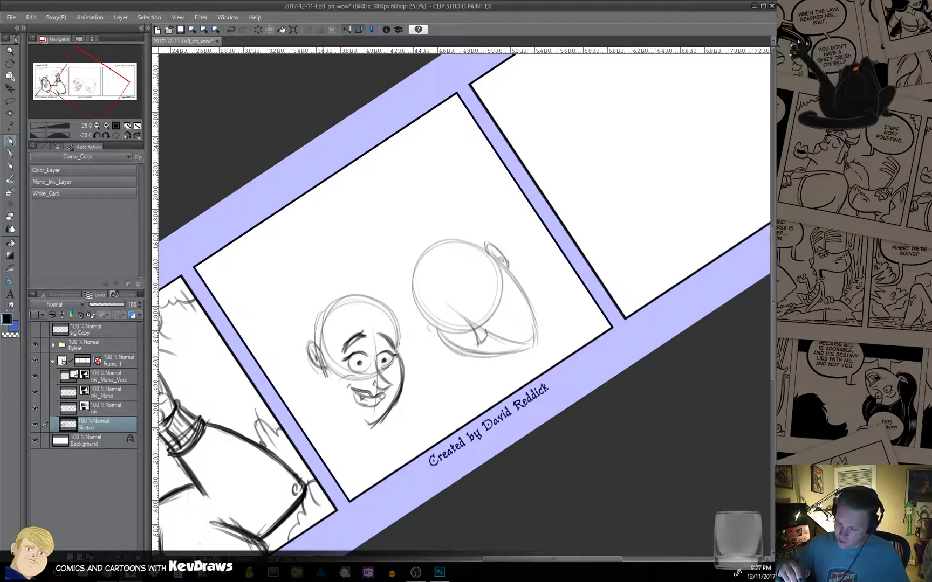
{"action": "left_click_drag", "start_coordinate": [322, 366], "coordinate": [359, 418]}
{"action": "left_click_drag", "start_coordinate": [327, 389], "coordinate": [367, 426]}
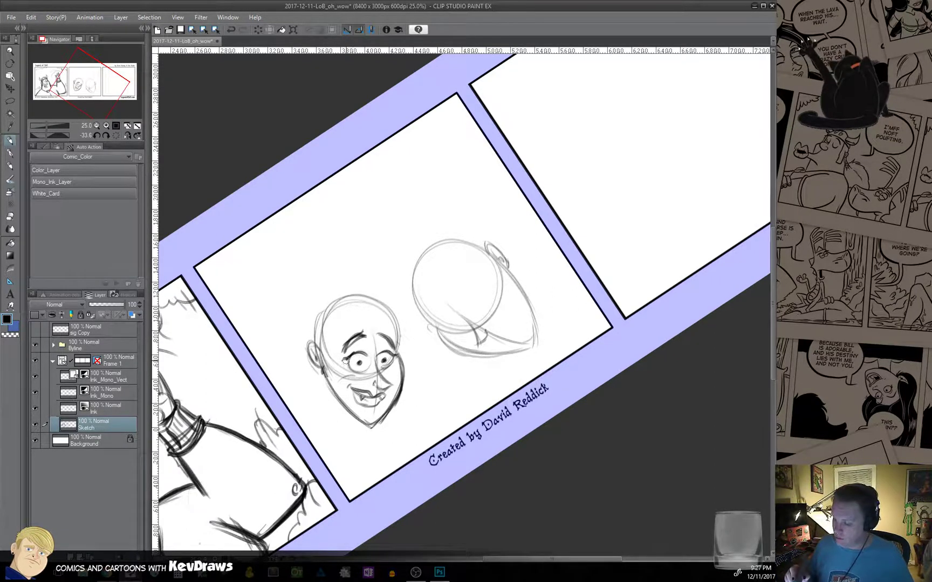
Remove the left-hand head's eyes and eyebrows, and strengthen its nose and jaw lines.
{"action": "mouse_move", "coordinate": [346, 360]}
{"action": "left_mouse_down"}
{"action": "mouse_move", "coordinate": [364, 371]}
{"action": "mouse_move", "coordinate": [366, 352]}
{"action": "mouse_move", "coordinate": [392, 359]}
{"action": "left_mouse_up"}
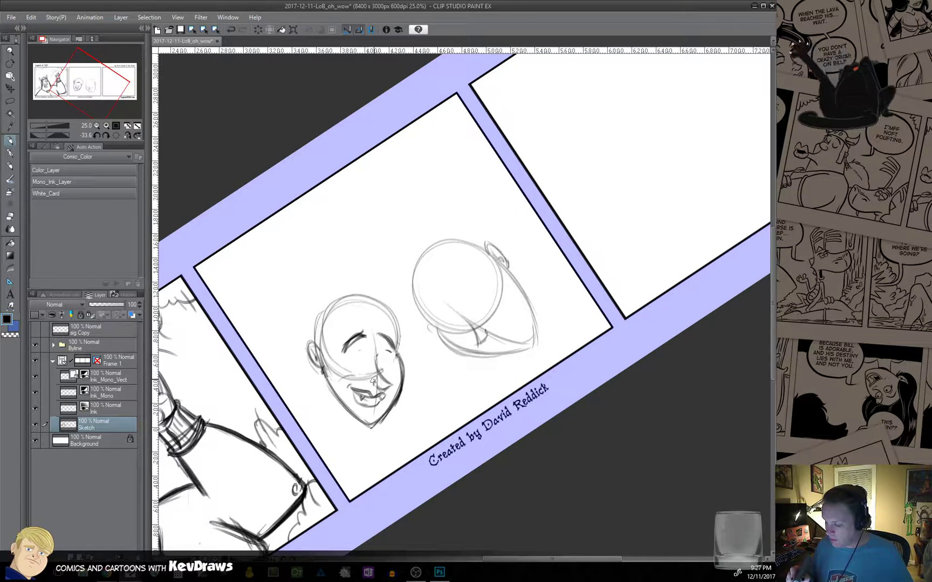
{"action": "mouse_move", "coordinate": [374, 382]}
{"action": "left_mouse_down"}
{"action": "mouse_move", "coordinate": [387, 383]}
{"action": "mouse_move", "coordinate": [378, 345]}
{"action": "mouse_move", "coordinate": [377, 395]}
{"action": "left_mouse_up"}
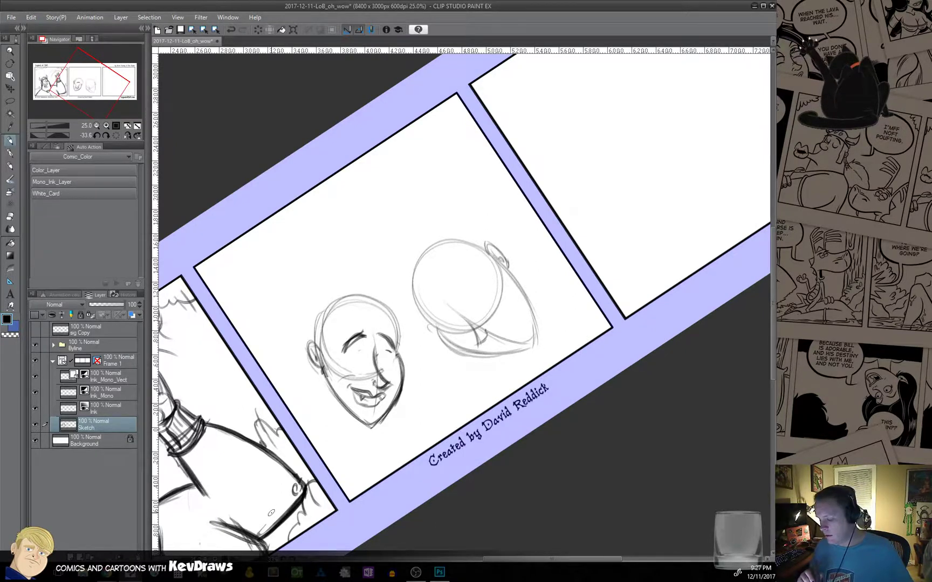
{"action": "mouse_move", "coordinate": [323, 367]}
{"action": "left_mouse_down"}
{"action": "mouse_move", "coordinate": [328, 389]}
{"action": "mouse_move", "coordinate": [321, 368]}
{"action": "mouse_move", "coordinate": [360, 420]}
{"action": "mouse_move", "coordinate": [346, 412]}
{"action": "mouse_move", "coordinate": [379, 431]}
{"action": "left_mouse_up"}
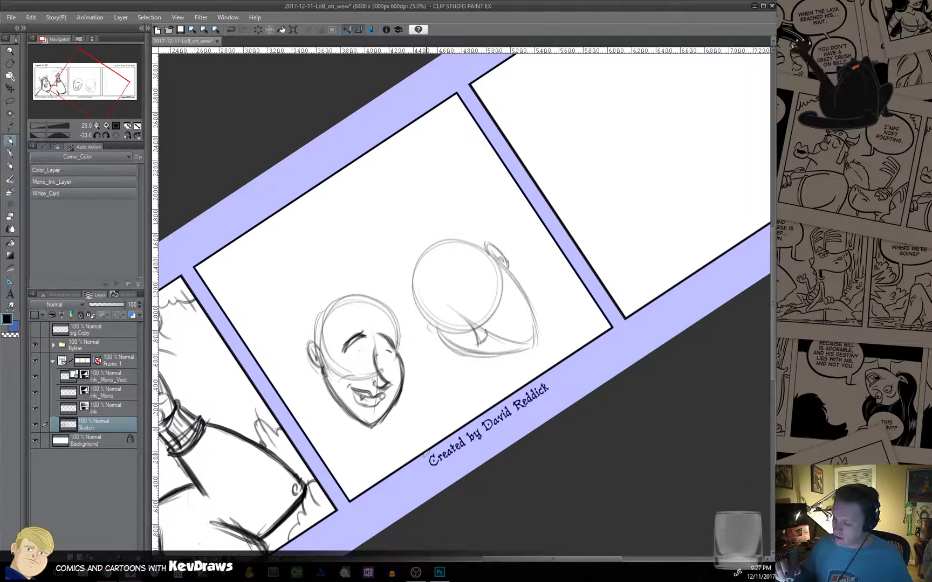
{"action": "mouse_move", "coordinate": [376, 331]}
{"action": "left_mouse_down"}
{"action": "mouse_move", "coordinate": [389, 348]}
{"action": "mouse_move", "coordinate": [389, 385]}
{"action": "left_mouse_up"}
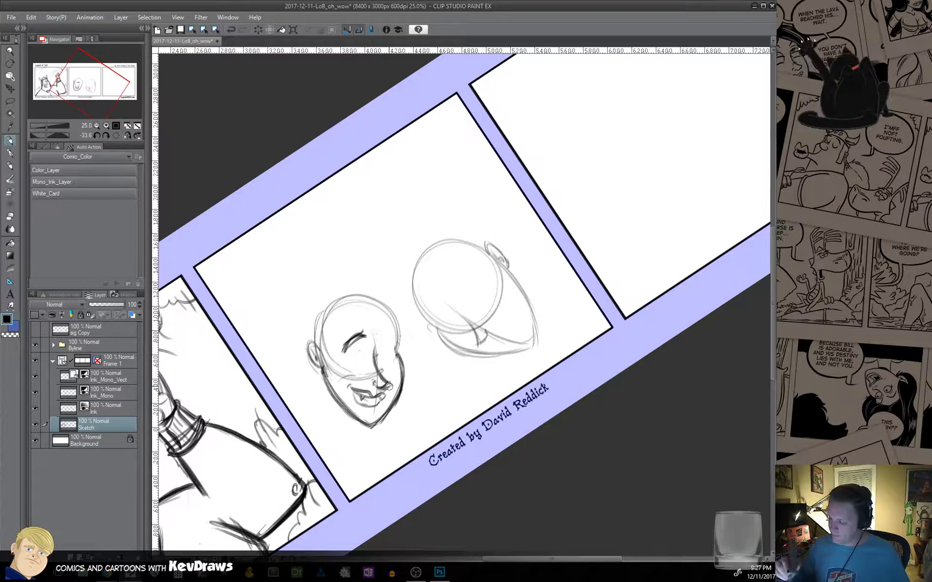
{"action": "left_click_drag", "start_coordinate": [377, 333], "coordinate": [386, 338]}
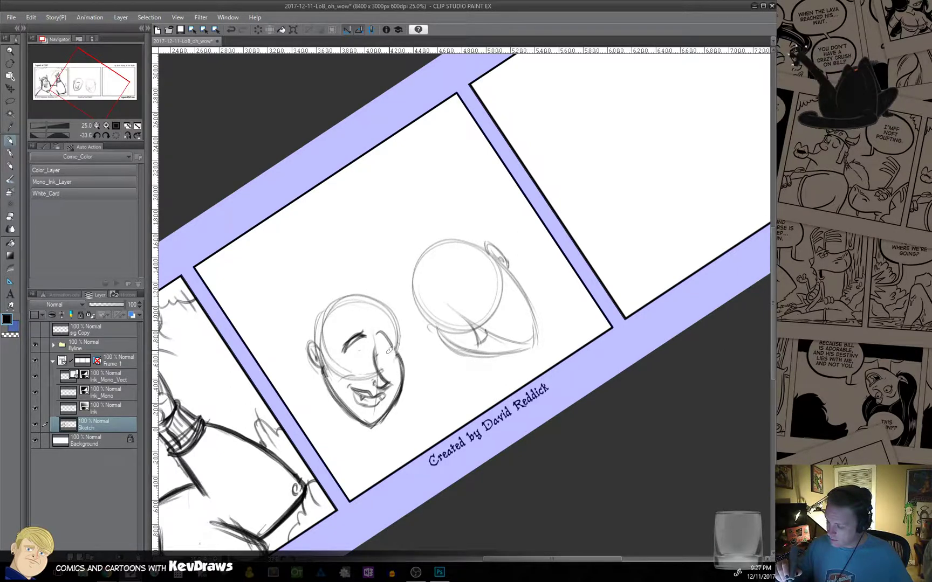
{"action": "left_click_drag", "start_coordinate": [343, 352], "coordinate": [364, 333]}
{"action": "key", "text": "ctrl+z"}
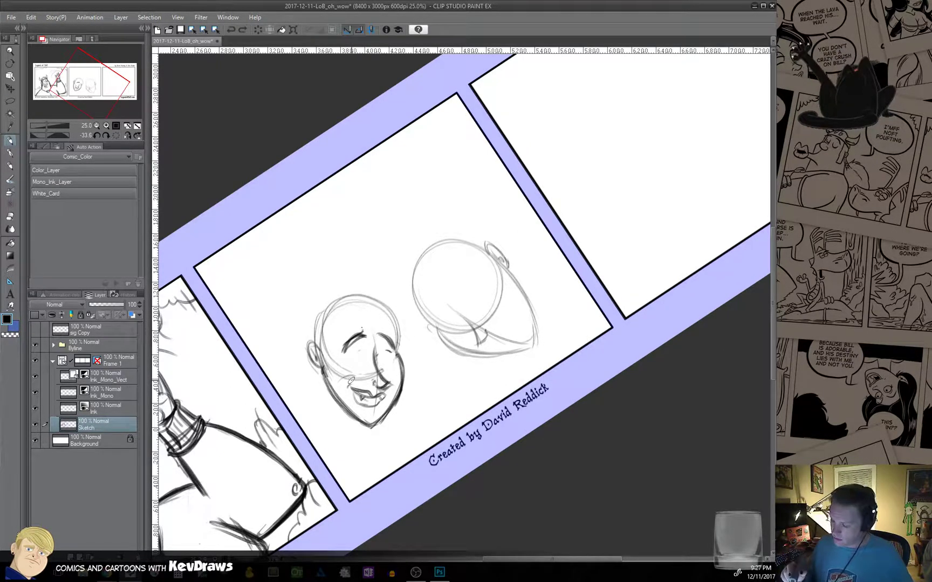
{"action": "key", "text": "ctrl+z"}
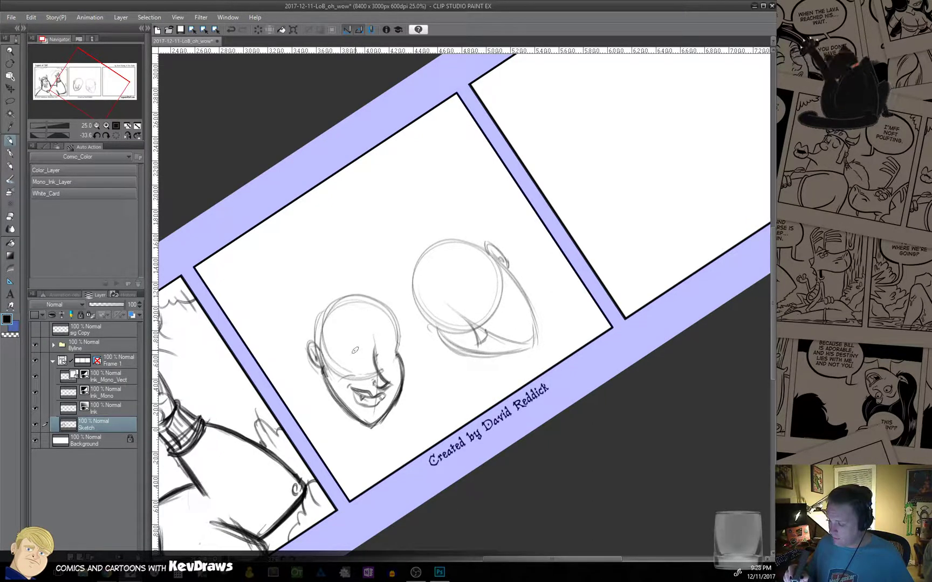
Try a pair of smaller round eyes with dark upper lids on the left-hand head.
{"action": "mouse_move", "coordinate": [356, 350]}
{"action": "left_mouse_down"}
{"action": "mouse_move", "coordinate": [351, 365]}
{"action": "mouse_move", "coordinate": [356, 356]}
{"action": "left_mouse_up"}
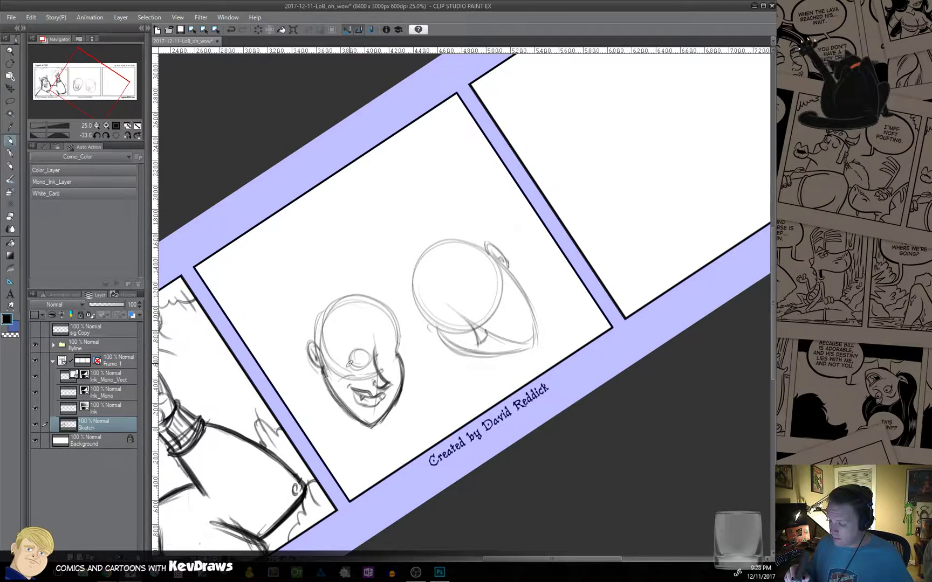
{"action": "left_click_drag", "start_coordinate": [351, 361], "coordinate": [369, 361]}
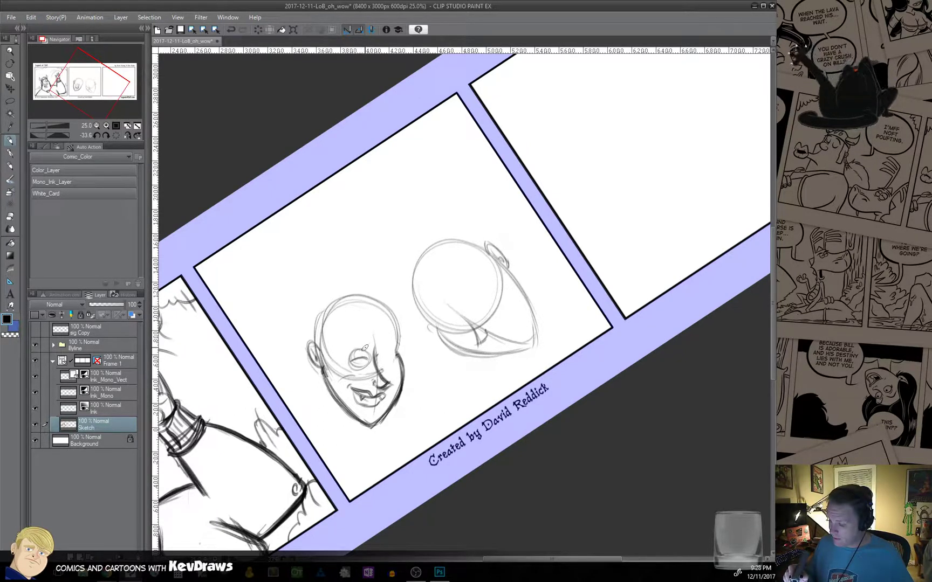
{"action": "mouse_move", "coordinate": [391, 356]}
{"action": "left_mouse_down"}
{"action": "mouse_move", "coordinate": [378, 351]}
{"action": "mouse_move", "coordinate": [389, 346]}
{"action": "mouse_move", "coordinate": [384, 360]}
{"action": "mouse_move", "coordinate": [387, 352]}
{"action": "mouse_move", "coordinate": [347, 361]}
{"action": "mouse_move", "coordinate": [361, 351]}
{"action": "left_mouse_up"}
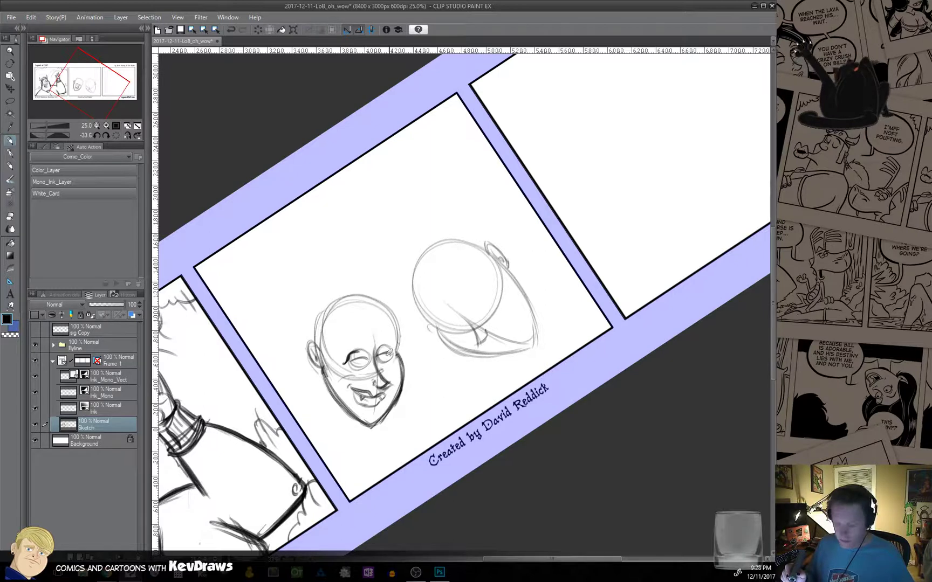
{"action": "key", "text": "ctrl+z"}
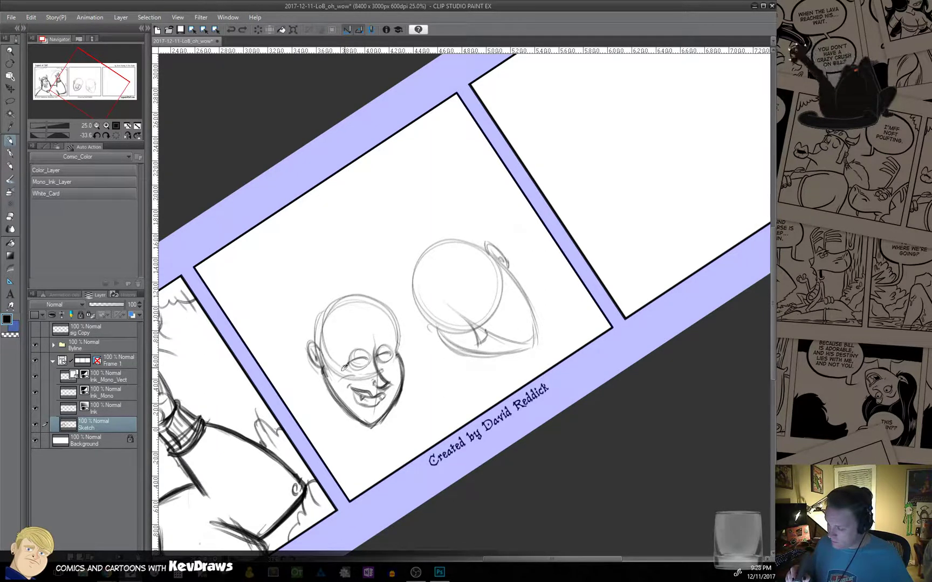
{"action": "left_click_drag", "start_coordinate": [345, 366], "coordinate": [351, 360]}
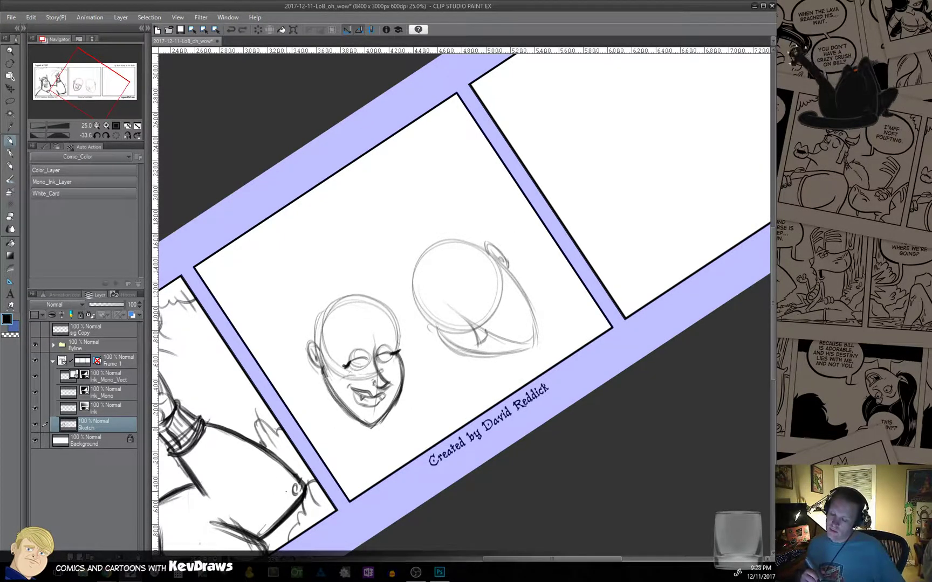
{"action": "key", "text": "ctrl+z"}
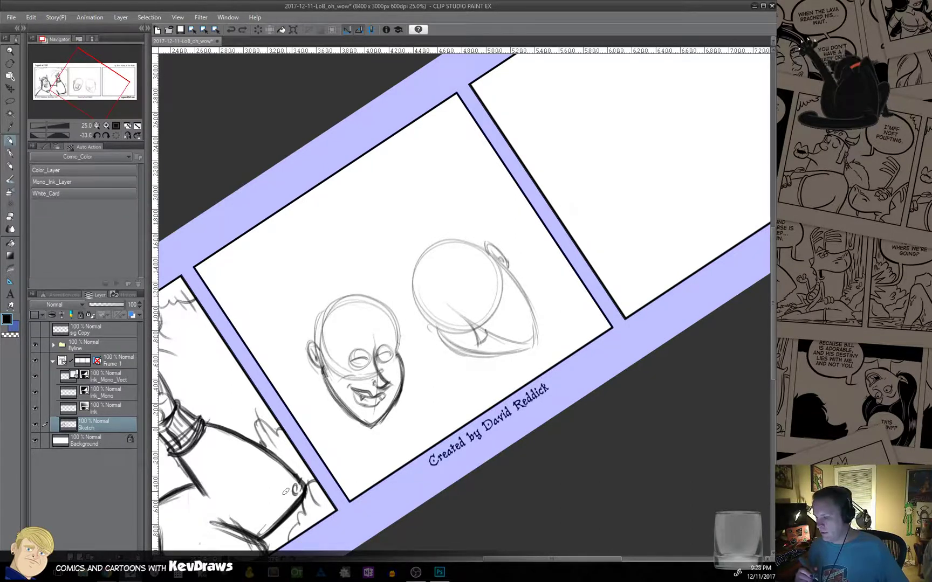
{"action": "mouse_move", "coordinate": [350, 344]}
{"action": "left_mouse_down"}
{"action": "mouse_move", "coordinate": [349, 369]}
{"action": "mouse_move", "coordinate": [360, 347]}
{"action": "mouse_move", "coordinate": [368, 365]}
{"action": "mouse_move", "coordinate": [386, 341]}
{"action": "mouse_move", "coordinate": [385, 398]}
{"action": "left_mouse_up"}
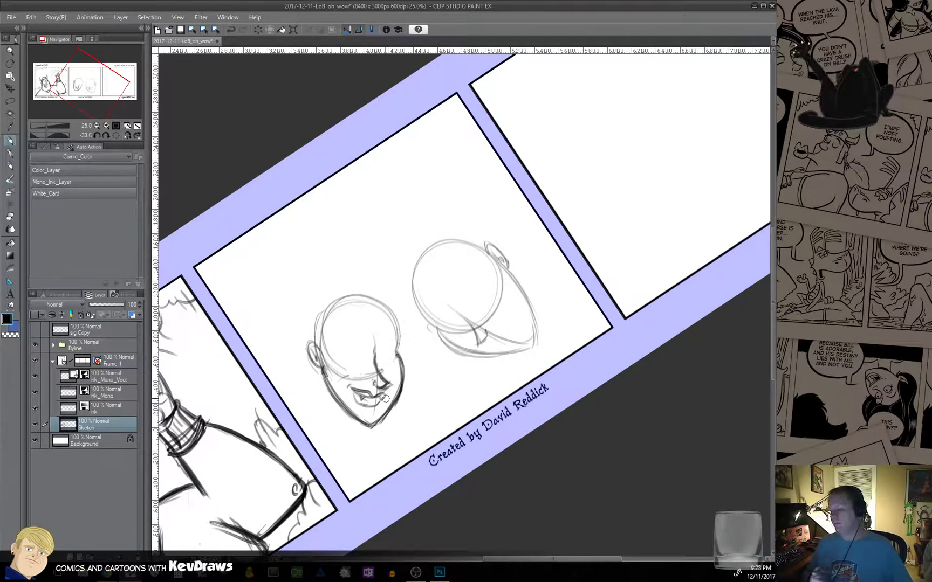
Redraw the left-hand head's nose bridge as a clean curved line running down to the nose tip.
{"action": "left_click_drag", "start_coordinate": [441, 400], "coordinate": [406, 364]}
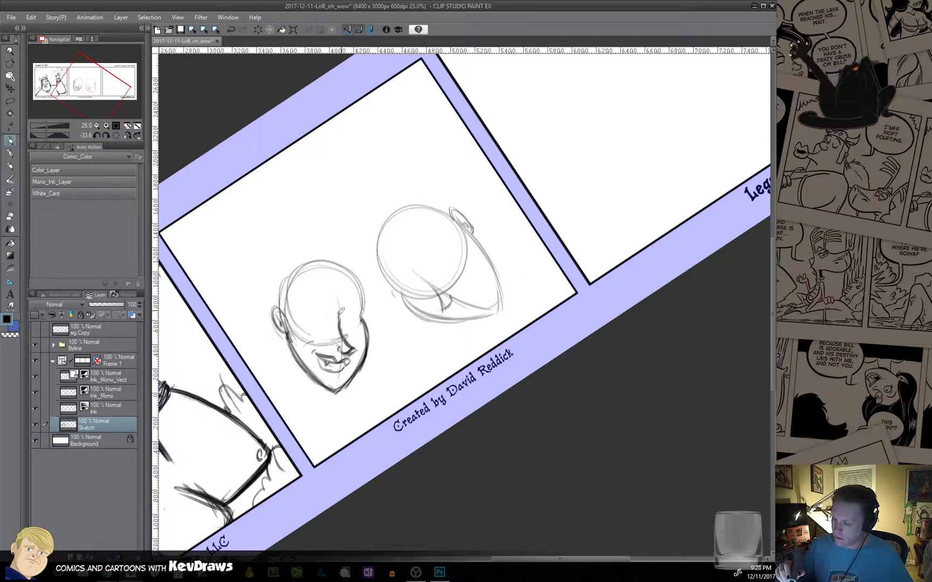
{"action": "left_click_drag", "start_coordinate": [337, 317], "coordinate": [350, 353]}
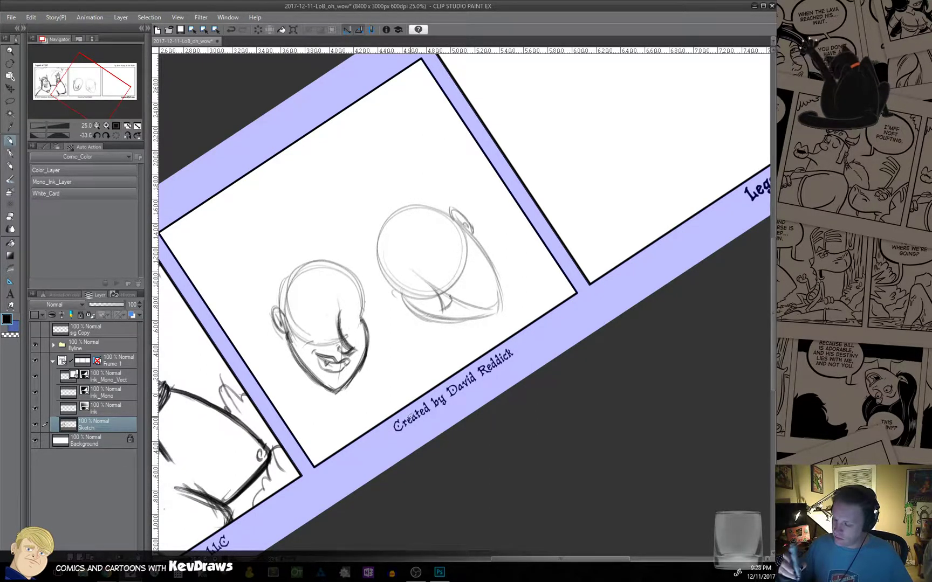
{"action": "key", "text": "ctrl+z"}
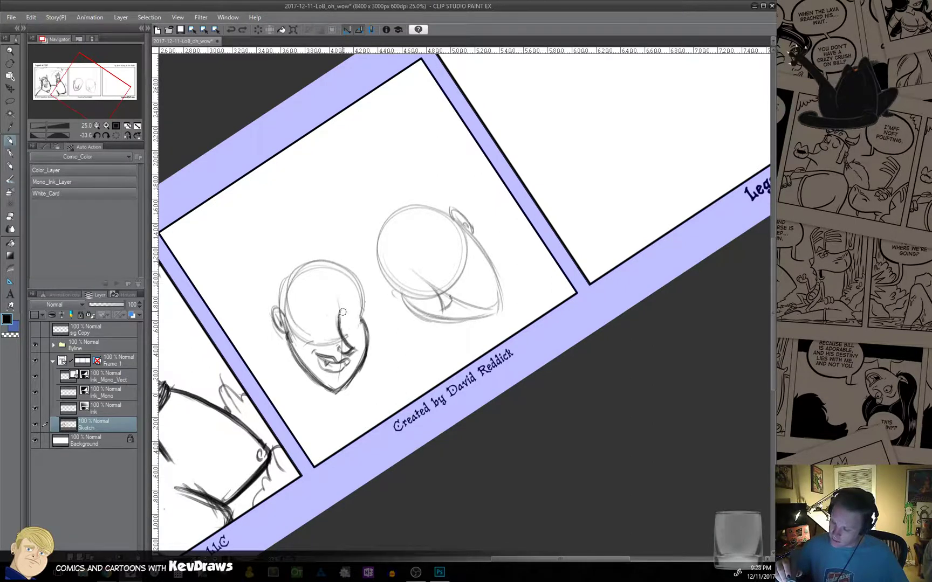
{"action": "left_click_drag", "start_coordinate": [341, 324], "coordinate": [355, 348]}
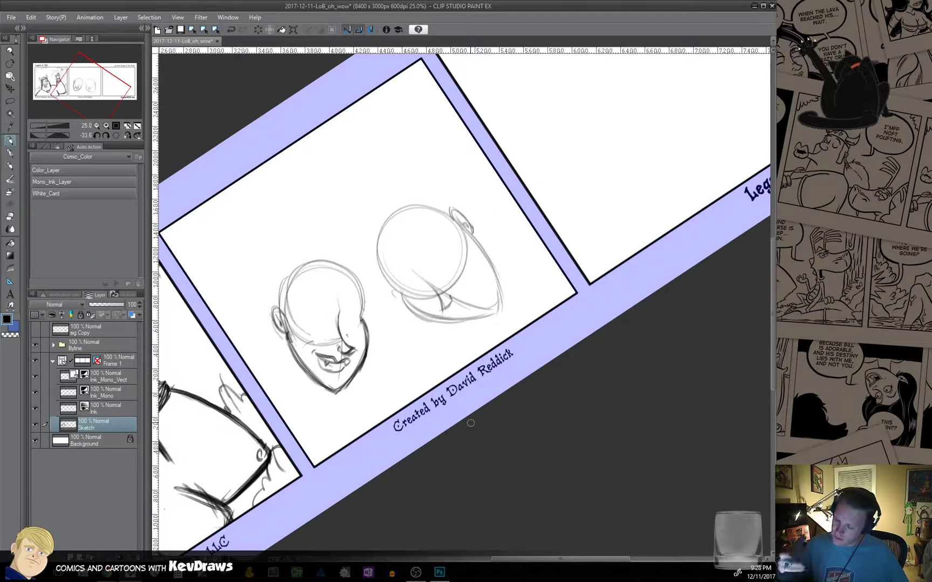
{"action": "mouse_move", "coordinate": [340, 310]}
{"action": "left_mouse_down"}
{"action": "mouse_move", "coordinate": [350, 346]}
{"action": "mouse_move", "coordinate": [348, 313]}
{"action": "left_mouse_up"}
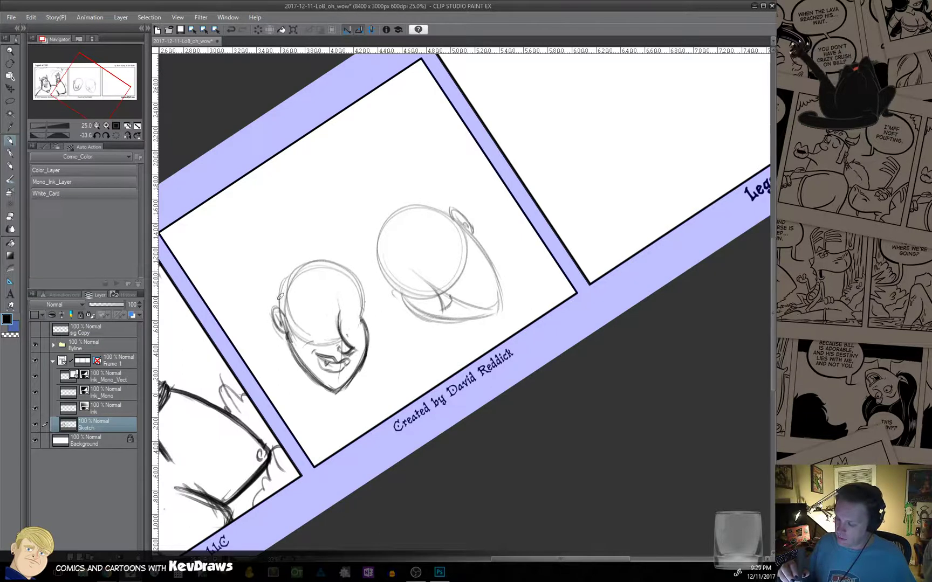
Darken the left-hand head's skull outline and draw its heavy-lidded eyes with arched eyebrows above them.
{"action": "mouse_move", "coordinate": [280, 296]}
{"action": "left_mouse_down"}
{"action": "mouse_move", "coordinate": [289, 277]}
{"action": "mouse_move", "coordinate": [284, 294]}
{"action": "mouse_move", "coordinate": [310, 266]}
{"action": "mouse_move", "coordinate": [281, 289]}
{"action": "mouse_move", "coordinate": [335, 267]}
{"action": "mouse_move", "coordinate": [294, 269]}
{"action": "mouse_move", "coordinate": [362, 282]}
{"action": "mouse_move", "coordinate": [334, 265]}
{"action": "mouse_move", "coordinate": [359, 293]}
{"action": "mouse_move", "coordinate": [368, 327]}
{"action": "mouse_move", "coordinate": [338, 399]}
{"action": "left_mouse_up"}
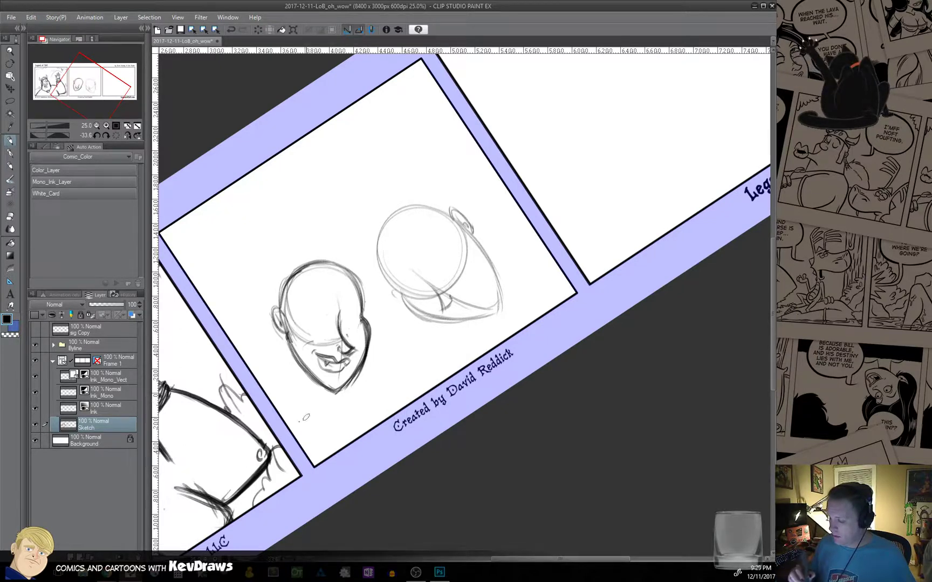
{"action": "left_click_drag", "start_coordinate": [319, 364], "coordinate": [336, 372]}
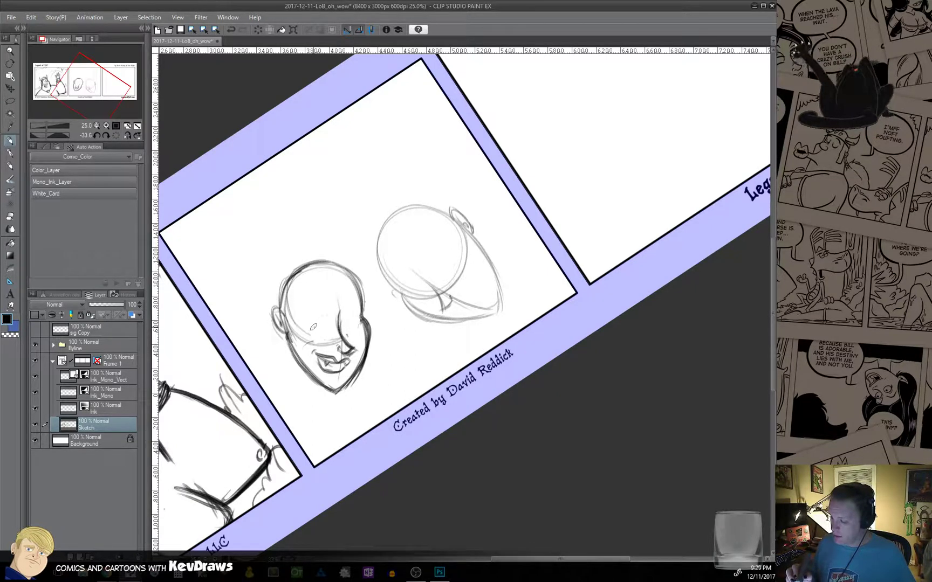
{"action": "left_click_drag", "start_coordinate": [311, 329], "coordinate": [334, 326]}
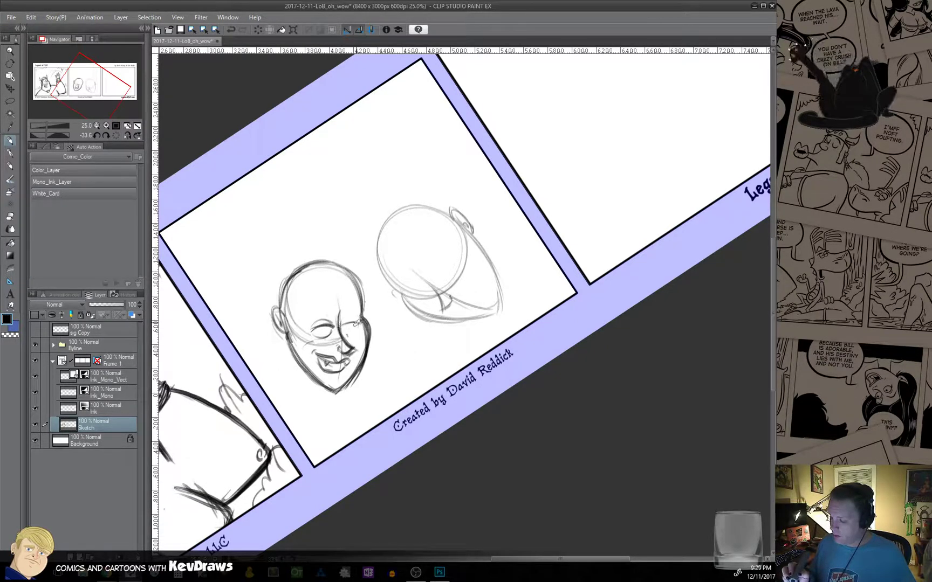
{"action": "left_click_drag", "start_coordinate": [341, 327], "coordinate": [356, 321]}
{"action": "key", "text": "ctrl+z"}
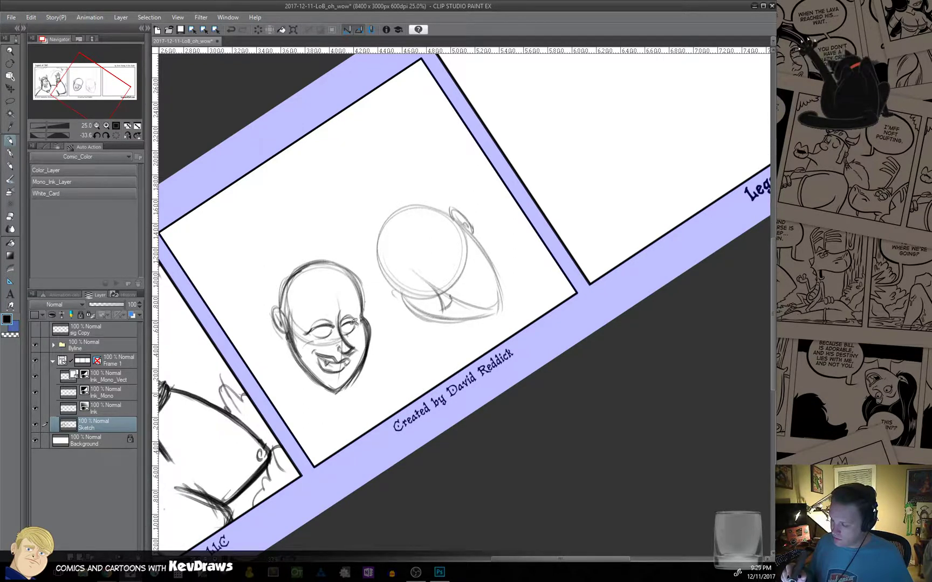
{"action": "left_click_drag", "start_coordinate": [354, 322], "coordinate": [322, 303]}
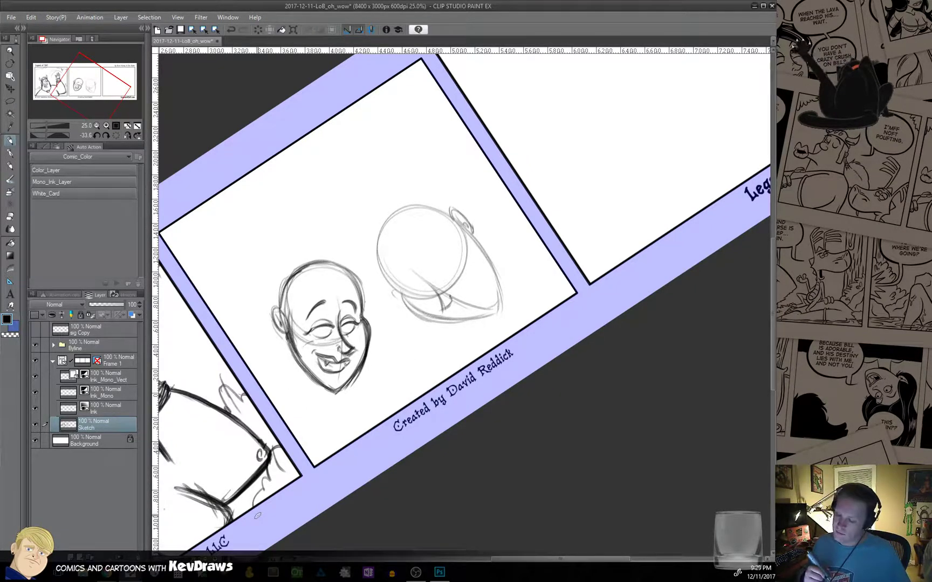
Sketch two neck lines below the left-hand head's jaw and a sweeping hair parting across its forehead.
{"action": "left_click_drag", "start_coordinate": [326, 385], "coordinate": [535, 393]}
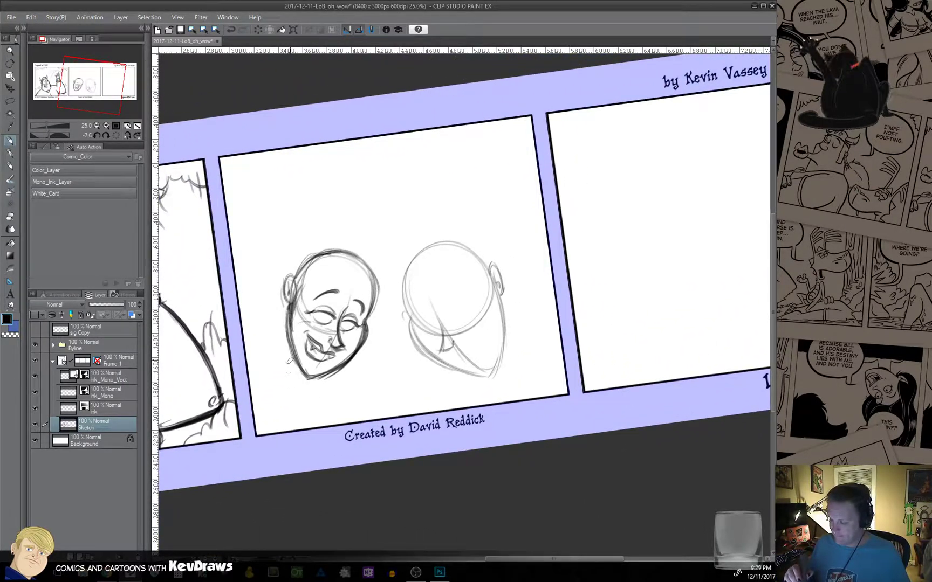
{"action": "left_click_drag", "start_coordinate": [293, 354], "coordinate": [291, 383]}
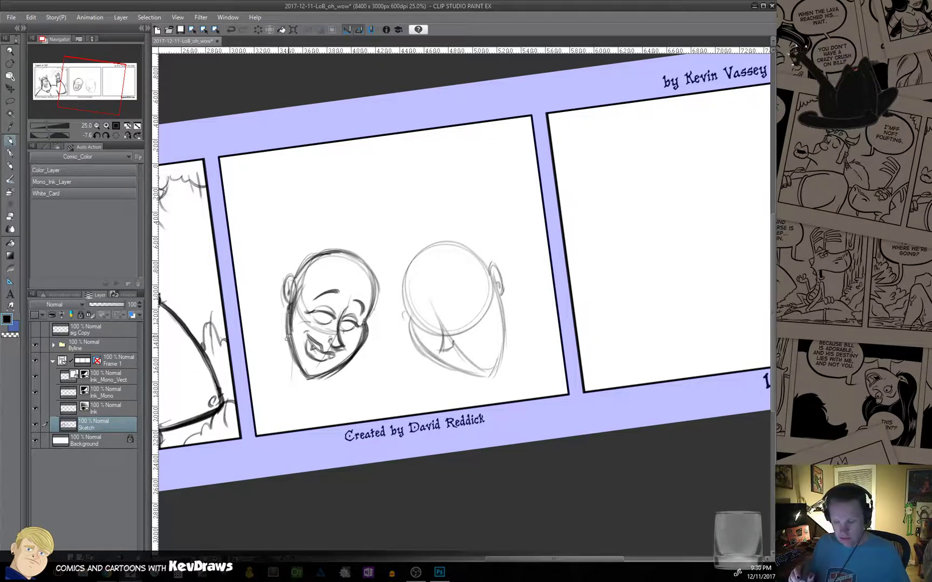
{"action": "mouse_move", "coordinate": [268, 375]}
{"action": "left_mouse_down"}
{"action": "mouse_move", "coordinate": [290, 357]}
{"action": "mouse_move", "coordinate": [305, 398]}
{"action": "left_mouse_up"}
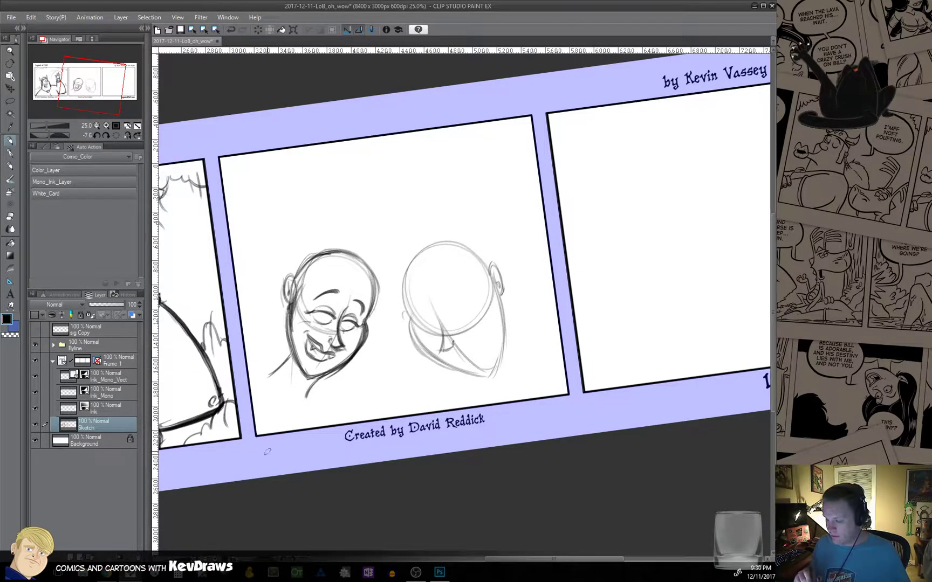
{"action": "key", "text": "ctrl+z"}
{"action": "key", "text": "ctrl+z"}
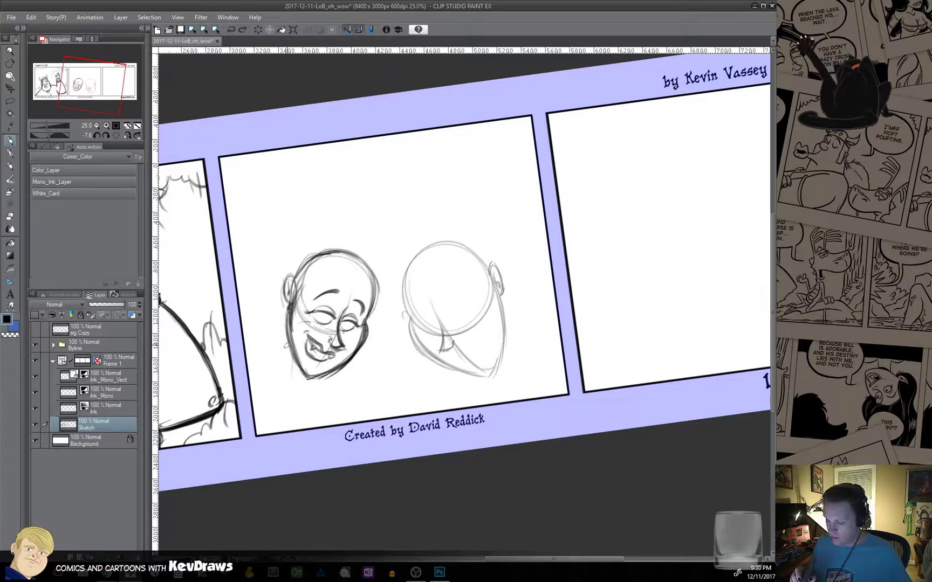
{"action": "mouse_move", "coordinate": [288, 344]}
{"action": "left_mouse_down"}
{"action": "mouse_move", "coordinate": [271, 368]}
{"action": "mouse_move", "coordinate": [290, 403]}
{"action": "mouse_move", "coordinate": [304, 374]}
{"action": "mouse_move", "coordinate": [290, 404]}
{"action": "mouse_move", "coordinate": [268, 371]}
{"action": "left_mouse_up"}
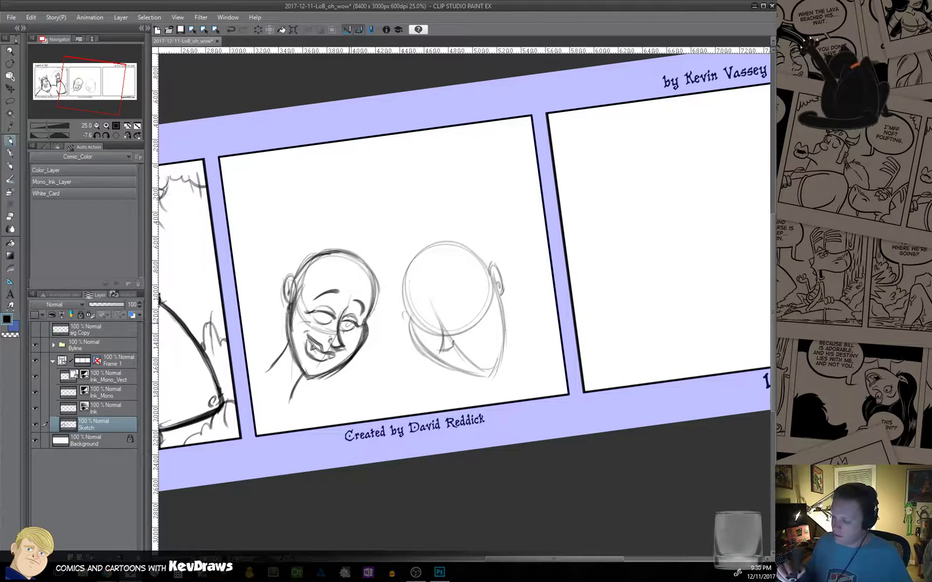
{"action": "mouse_move", "coordinate": [367, 249]}
{"action": "left_mouse_down"}
{"action": "mouse_move", "coordinate": [291, 306]}
{"action": "mouse_move", "coordinate": [318, 283]}
{"action": "mouse_move", "coordinate": [281, 326]}
{"action": "left_mouse_up"}
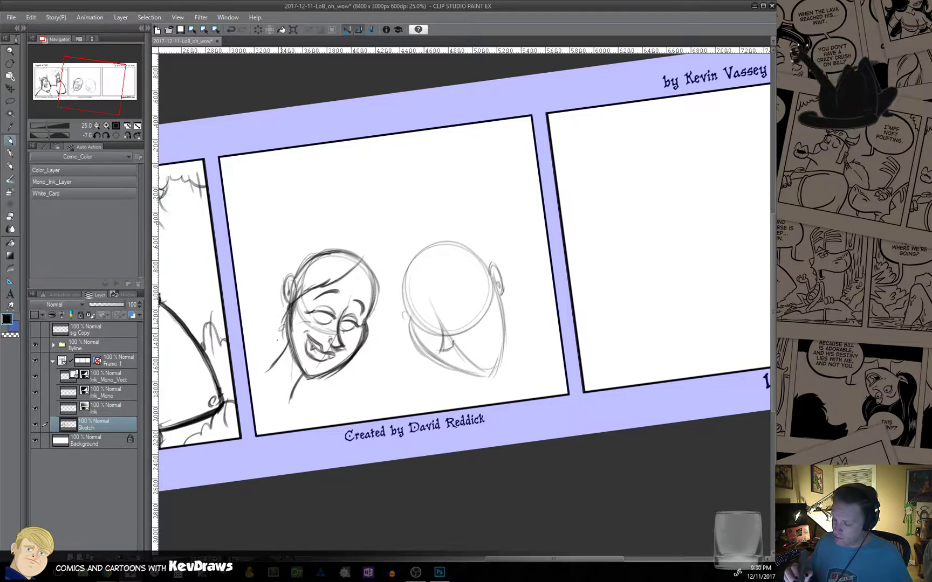
{"action": "mouse_move", "coordinate": [247, 356]}
{"action": "left_mouse_down"}
{"action": "mouse_move", "coordinate": [258, 337]}
{"action": "mouse_move", "coordinate": [250, 336]}
{"action": "mouse_move", "coordinate": [272, 295]}
{"action": "left_mouse_up"}
{"action": "left_click_drag", "start_coordinate": [256, 339], "coordinate": [268, 286]}
{"action": "key", "text": "ctrl+z"}
{"action": "key", "text": "ctrl+z"}
{"action": "key", "text": "ctrl+z"}
{"action": "key", "text": "ctrl+z"}
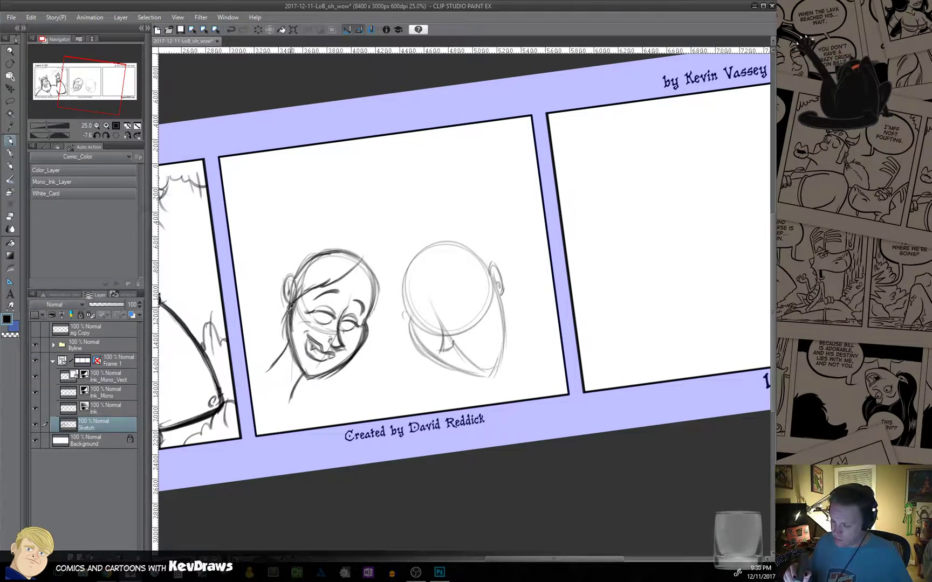
Outline long wavy hair around the left-hand head down to the panel's lower edge, and sketch the neck and collarbone.
{"action": "left_click_drag", "start_coordinate": [289, 312], "coordinate": [285, 383]}
{"action": "mouse_move", "coordinate": [286, 330]}
{"action": "left_mouse_down"}
{"action": "mouse_move", "coordinate": [273, 393]}
{"action": "mouse_move", "coordinate": [286, 349]}
{"action": "mouse_move", "coordinate": [259, 399]}
{"action": "mouse_move", "coordinate": [277, 383]}
{"action": "mouse_move", "coordinate": [244, 395]}
{"action": "mouse_move", "coordinate": [281, 381]}
{"action": "mouse_move", "coordinate": [263, 395]}
{"action": "left_mouse_up"}
{"action": "mouse_move", "coordinate": [249, 360]}
{"action": "left_mouse_down"}
{"action": "mouse_move", "coordinate": [249, 327]}
{"action": "mouse_move", "coordinate": [263, 316]}
{"action": "mouse_move", "coordinate": [258, 334]}
{"action": "mouse_move", "coordinate": [277, 311]}
{"action": "mouse_move", "coordinate": [292, 247]}
{"action": "mouse_move", "coordinate": [273, 280]}
{"action": "mouse_move", "coordinate": [304, 236]}
{"action": "mouse_move", "coordinate": [299, 257]}
{"action": "mouse_move", "coordinate": [339, 235]}
{"action": "mouse_move", "coordinate": [377, 262]}
{"action": "mouse_move", "coordinate": [392, 288]}
{"action": "left_mouse_up"}
{"action": "left_click_drag", "start_coordinate": [365, 250], "coordinate": [384, 304]}
{"action": "left_click_drag", "start_coordinate": [348, 266], "coordinate": [371, 334]}
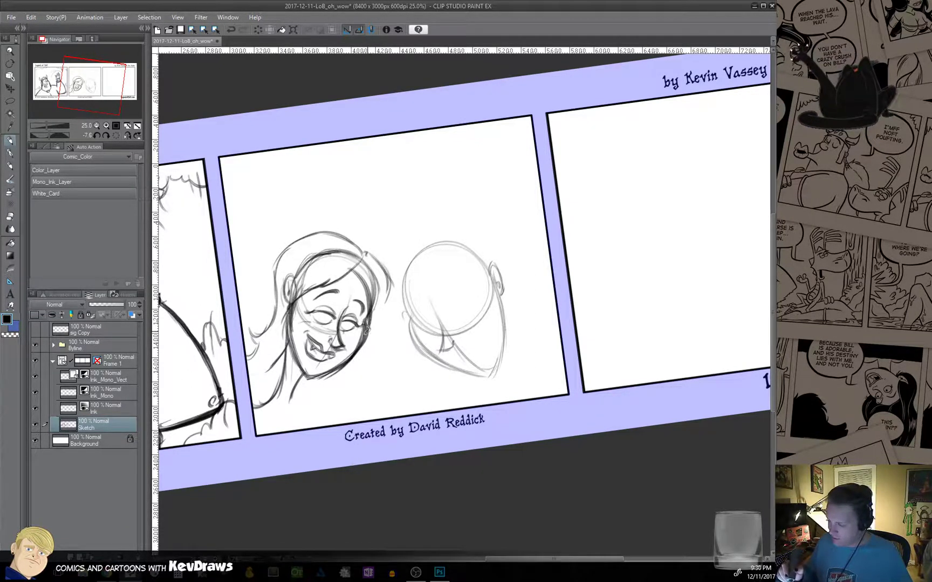
{"action": "mouse_move", "coordinate": [377, 287]}
{"action": "left_mouse_down"}
{"action": "mouse_move", "coordinate": [365, 380]}
{"action": "mouse_move", "coordinate": [364, 352]}
{"action": "mouse_move", "coordinate": [356, 368]}
{"action": "mouse_move", "coordinate": [356, 348]}
{"action": "mouse_move", "coordinate": [353, 354]}
{"action": "mouse_move", "coordinate": [360, 346]}
{"action": "mouse_move", "coordinate": [371, 369]}
{"action": "mouse_move", "coordinate": [362, 376]}
{"action": "mouse_move", "coordinate": [379, 371]}
{"action": "mouse_move", "coordinate": [382, 379]}
{"action": "mouse_move", "coordinate": [359, 422]}
{"action": "left_mouse_up"}
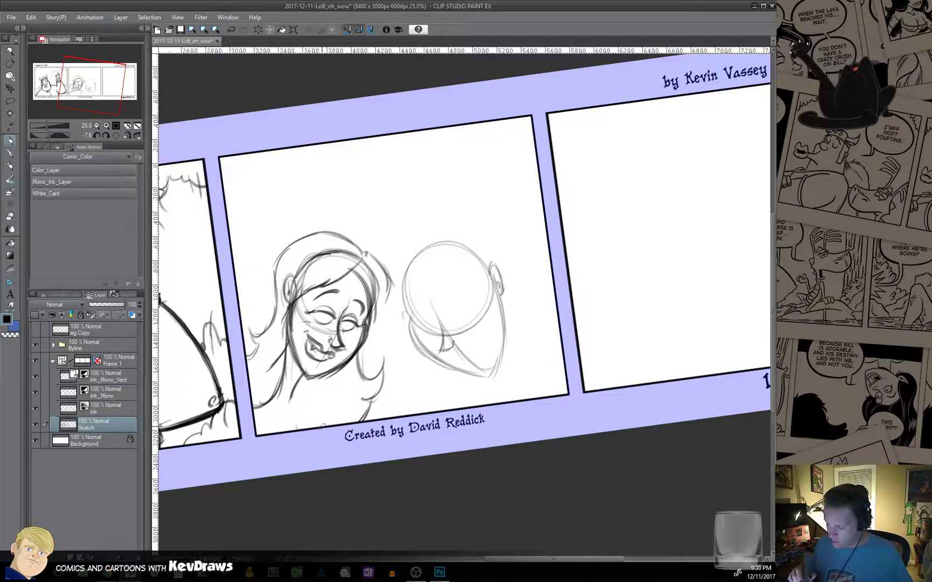
{"action": "mouse_move", "coordinate": [294, 428]}
{"action": "left_mouse_down"}
{"action": "mouse_move", "coordinate": [300, 413]}
{"action": "mouse_move", "coordinate": [329, 426]}
{"action": "mouse_move", "coordinate": [265, 420]}
{"action": "mouse_move", "coordinate": [303, 421]}
{"action": "mouse_move", "coordinate": [295, 382]}
{"action": "mouse_move", "coordinate": [305, 373]}
{"action": "left_mouse_up"}
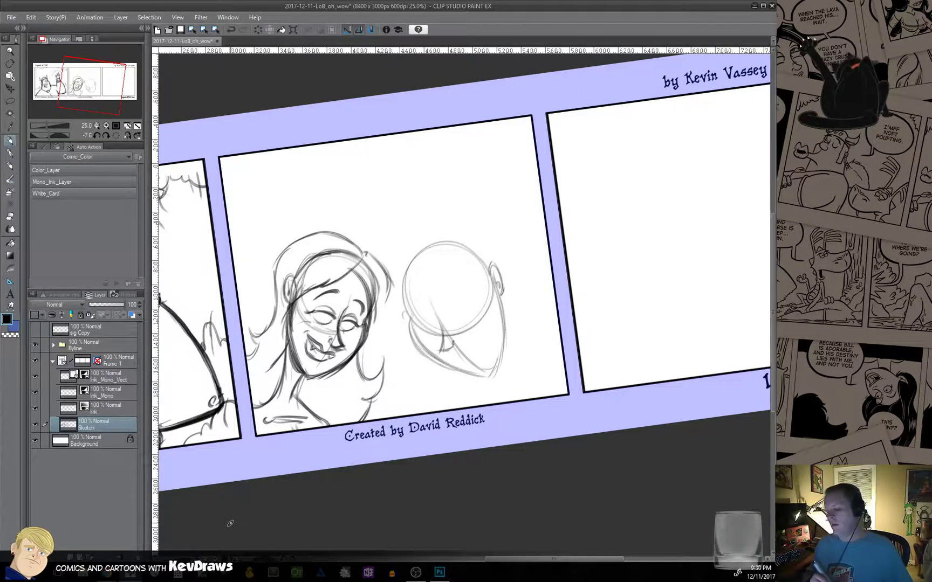
{"action": "mouse_move", "coordinate": [379, 264]}
{"action": "left_mouse_down"}
{"action": "mouse_move", "coordinate": [389, 330]}
{"action": "mouse_move", "coordinate": [391, 323]}
{"action": "mouse_move", "coordinate": [379, 341]}
{"action": "left_mouse_up"}
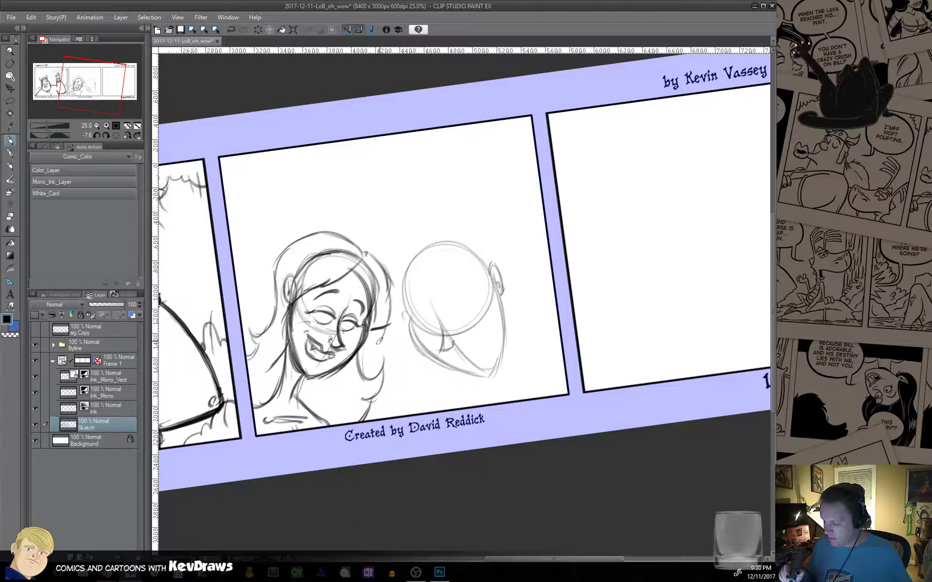
{"action": "key", "text": "ctrl+z"}
{"action": "key", "text": "ctrl+z"}
{"action": "key", "text": "ctrl+z"}
{"action": "key", "text": "ctrl+z"}
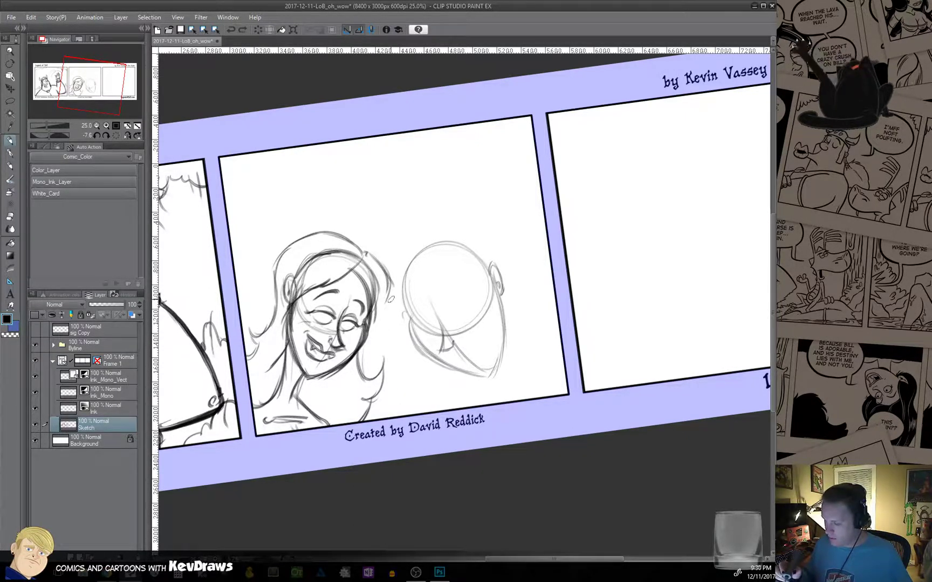
Finish the hair lock beside the left-hand head's far cheek with pointed strands and fill the hair with dense black hatching.
{"action": "mouse_move", "coordinate": [390, 300]}
{"action": "left_mouse_down"}
{"action": "mouse_move", "coordinate": [392, 291]}
{"action": "mouse_move", "coordinate": [383, 331]}
{"action": "mouse_move", "coordinate": [383, 322]}
{"action": "left_mouse_up"}
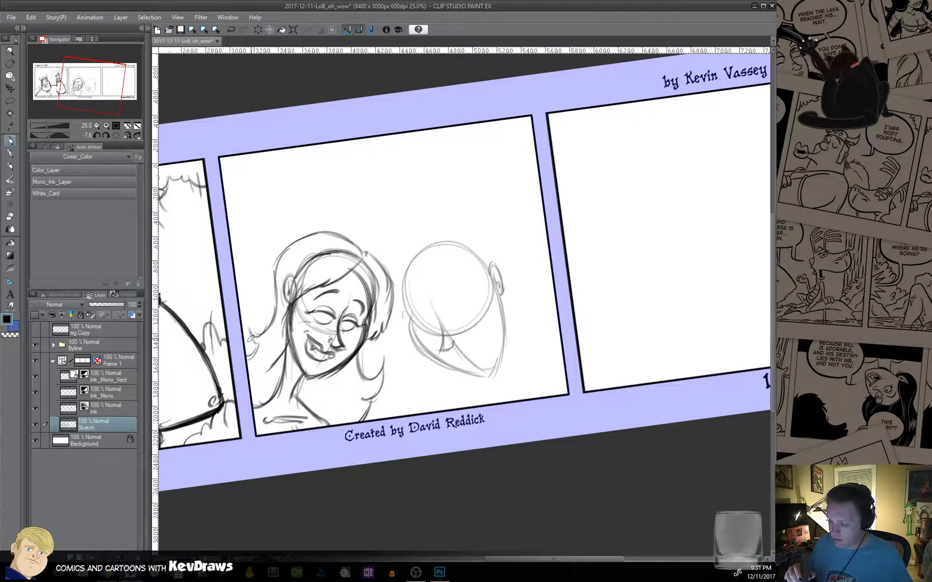
{"action": "mouse_move", "coordinate": [258, 313]}
{"action": "left_mouse_down"}
{"action": "mouse_move", "coordinate": [250, 339]}
{"action": "mouse_move", "coordinate": [254, 321]}
{"action": "mouse_move", "coordinate": [265, 327]}
{"action": "mouse_move", "coordinate": [253, 321]}
{"action": "mouse_move", "coordinate": [259, 341]}
{"action": "mouse_move", "coordinate": [240, 346]}
{"action": "mouse_move", "coordinate": [258, 402]}
{"action": "mouse_move", "coordinate": [269, 325]}
{"action": "mouse_move", "coordinate": [275, 336]}
{"action": "mouse_move", "coordinate": [288, 285]}
{"action": "mouse_move", "coordinate": [322, 283]}
{"action": "mouse_move", "coordinate": [349, 242]}
{"action": "mouse_move", "coordinate": [360, 276]}
{"action": "mouse_move", "coordinate": [387, 295]}
{"action": "mouse_move", "coordinate": [381, 279]}
{"action": "mouse_move", "coordinate": [373, 320]}
{"action": "mouse_move", "coordinate": [345, 353]}
{"action": "mouse_move", "coordinate": [351, 362]}
{"action": "mouse_move", "coordinate": [293, 390]}
{"action": "mouse_move", "coordinate": [353, 367]}
{"action": "mouse_move", "coordinate": [307, 404]}
{"action": "mouse_move", "coordinate": [363, 381]}
{"action": "mouse_move", "coordinate": [370, 388]}
{"action": "mouse_move", "coordinate": [357, 403]}
{"action": "mouse_move", "coordinate": [371, 408]}
{"action": "mouse_move", "coordinate": [381, 369]}
{"action": "mouse_move", "coordinate": [382, 378]}
{"action": "mouse_move", "coordinate": [353, 374]}
{"action": "mouse_move", "coordinate": [359, 361]}
{"action": "mouse_move", "coordinate": [357, 380]}
{"action": "left_mouse_up"}
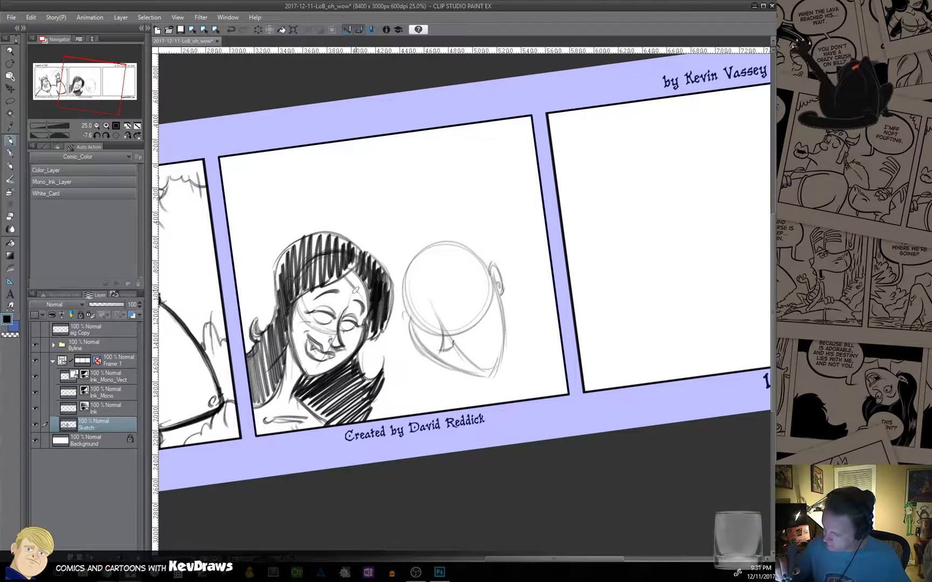
{"action": "left_click_drag", "start_coordinate": [359, 286], "coordinate": [370, 322]}
{"action": "left_click_drag", "start_coordinate": [360, 261], "coordinate": [370, 265]}
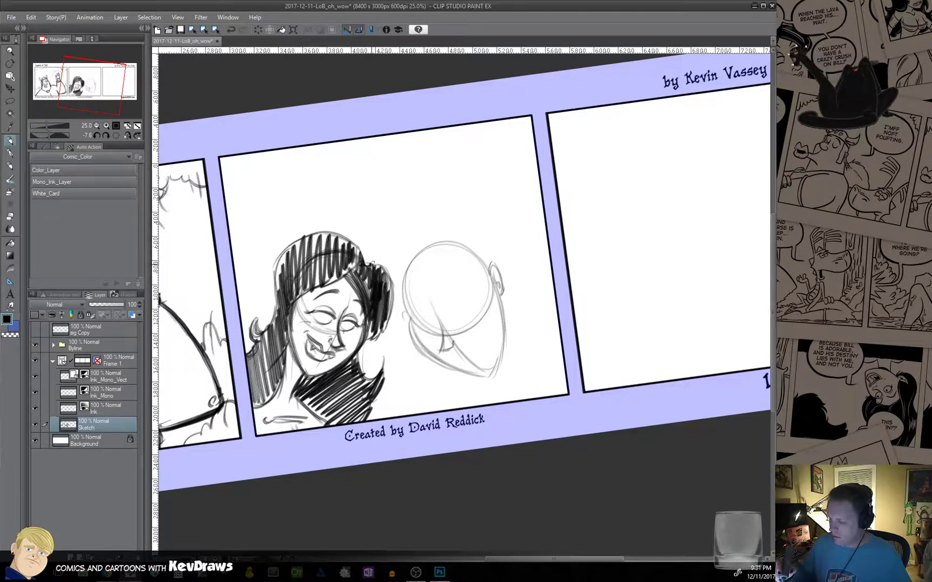
Roughen the outer contour of the left-hand character's hair with loose strands and darken the hair over the forehead.
{"action": "mouse_move", "coordinate": [368, 263]}
{"action": "left_mouse_down"}
{"action": "mouse_move", "coordinate": [388, 269]}
{"action": "mouse_move", "coordinate": [372, 345]}
{"action": "left_mouse_up"}
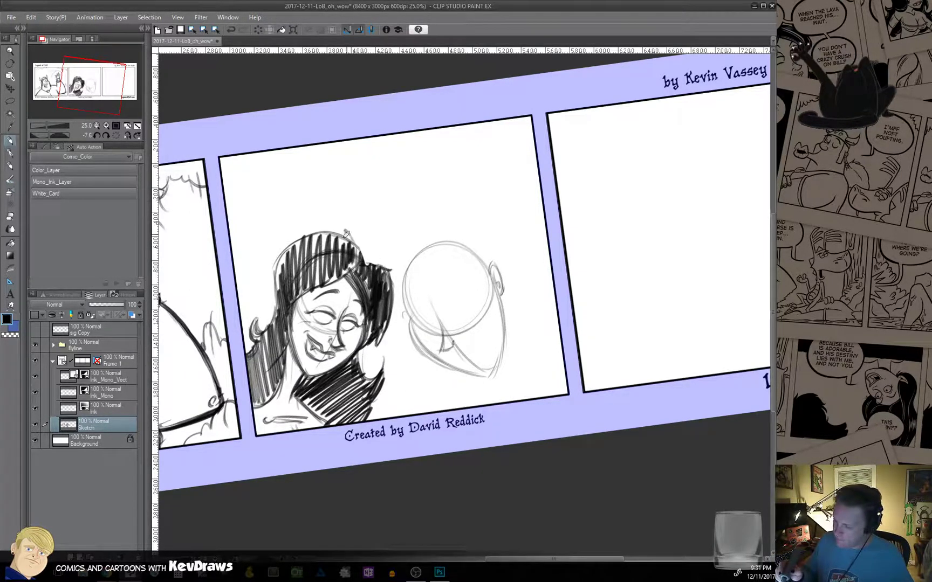
{"action": "mouse_move", "coordinate": [332, 230]}
{"action": "left_mouse_down"}
{"action": "mouse_move", "coordinate": [289, 245]}
{"action": "mouse_move", "coordinate": [316, 240]}
{"action": "mouse_move", "coordinate": [298, 242]}
{"action": "mouse_move", "coordinate": [269, 266]}
{"action": "mouse_move", "coordinate": [272, 327]}
{"action": "left_mouse_up"}
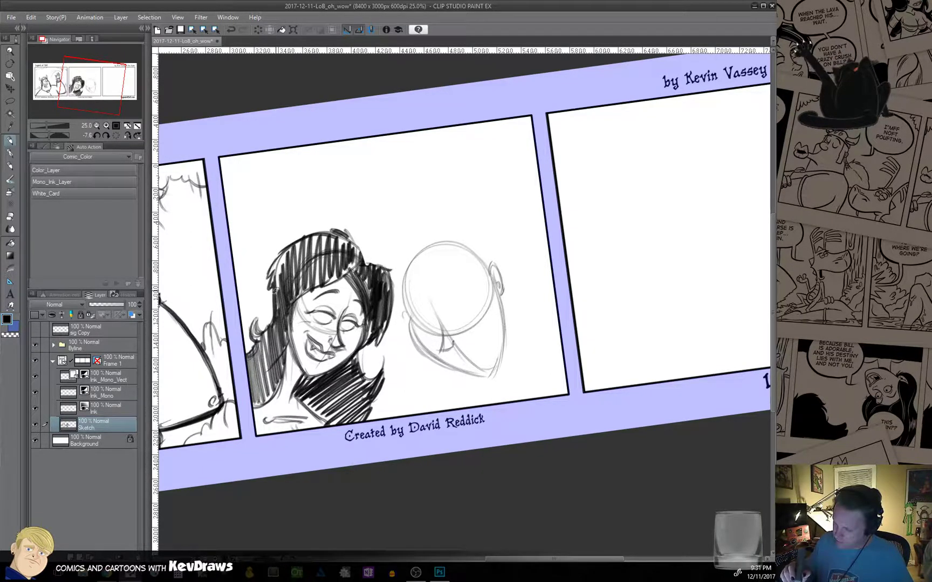
{"action": "mouse_move", "coordinate": [291, 250]}
{"action": "left_mouse_down"}
{"action": "mouse_move", "coordinate": [273, 275]}
{"action": "mouse_move", "coordinate": [295, 249]}
{"action": "mouse_move", "coordinate": [321, 254]}
{"action": "mouse_move", "coordinate": [301, 247]}
{"action": "mouse_move", "coordinate": [288, 267]}
{"action": "mouse_move", "coordinate": [334, 251]}
{"action": "left_mouse_up"}
{"action": "left_click_drag", "start_coordinate": [283, 308], "coordinate": [347, 271]}
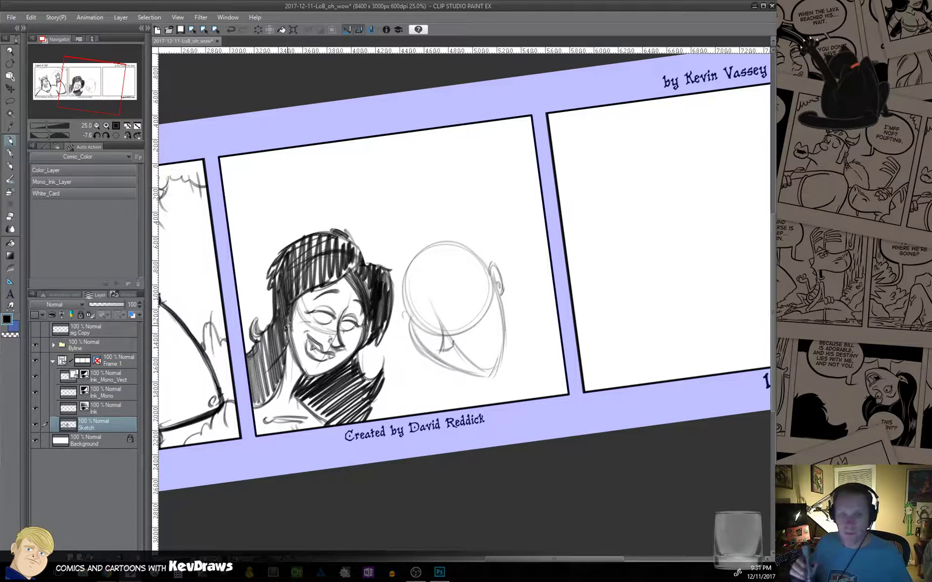
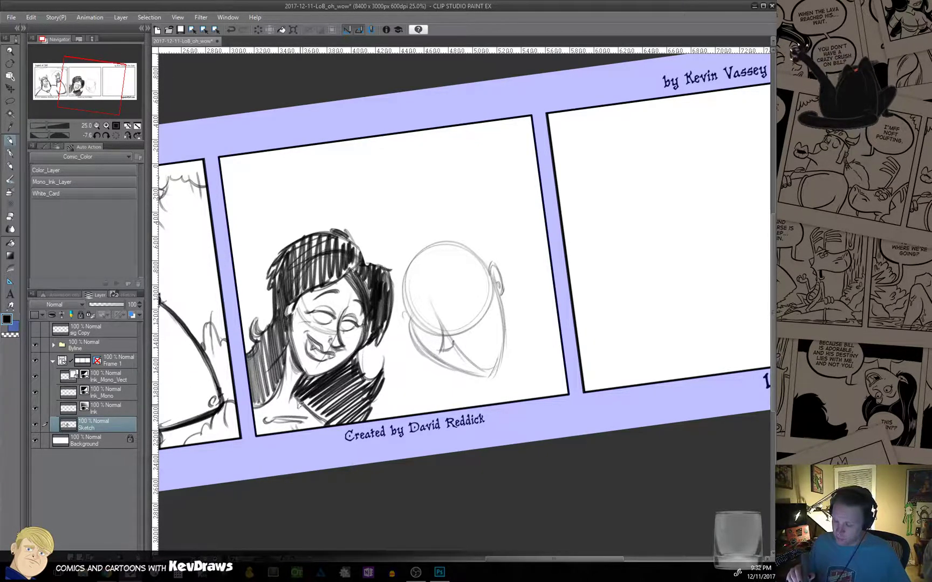
Clean up the left-hand character's neck against the dark hair and redraw the collarbone lines.
{"action": "left_click_drag", "start_coordinate": [298, 385], "coordinate": [299, 411]}
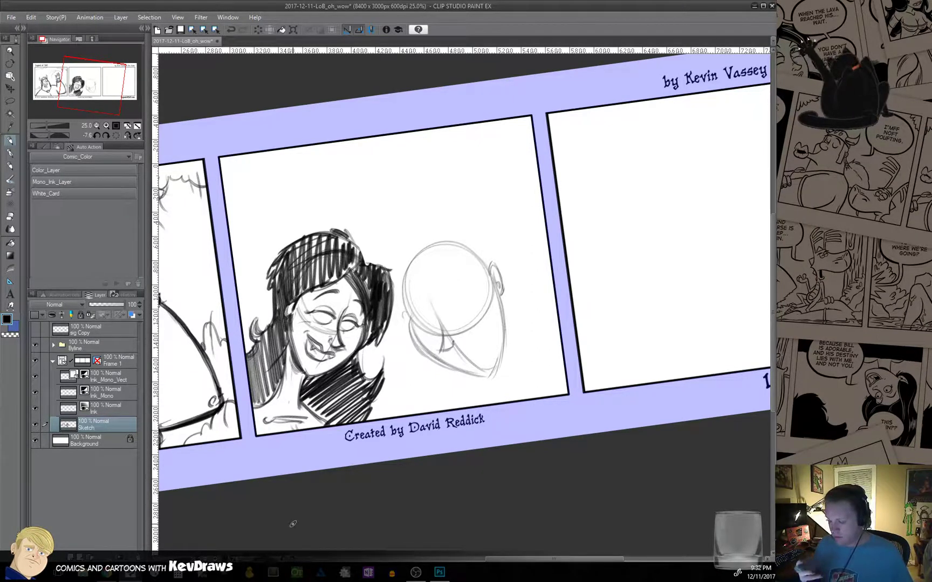
{"action": "mouse_move", "coordinate": [266, 414]}
{"action": "left_mouse_down"}
{"action": "mouse_move", "coordinate": [301, 416]}
{"action": "mouse_move", "coordinate": [307, 383]}
{"action": "mouse_move", "coordinate": [306, 402]}
{"action": "mouse_move", "coordinate": [328, 420]}
{"action": "mouse_move", "coordinate": [295, 403]}
{"action": "mouse_move", "coordinate": [289, 395]}
{"action": "mouse_move", "coordinate": [337, 426]}
{"action": "left_mouse_up"}
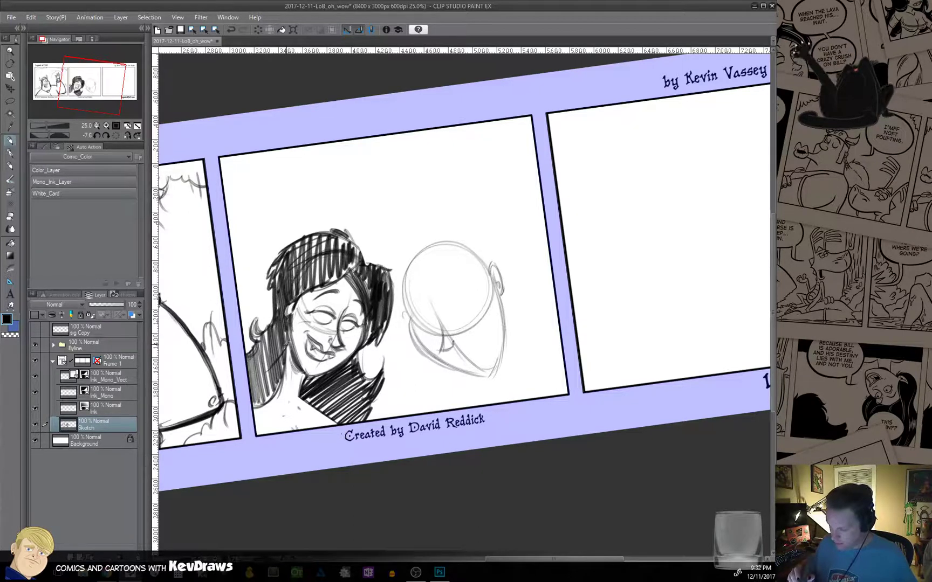
{"action": "mouse_move", "coordinate": [286, 345]}
{"action": "left_mouse_down"}
{"action": "mouse_move", "coordinate": [282, 390]}
{"action": "mouse_move", "coordinate": [286, 342]}
{"action": "mouse_move", "coordinate": [282, 389]}
{"action": "mouse_move", "coordinate": [247, 411]}
{"action": "left_mouse_up"}
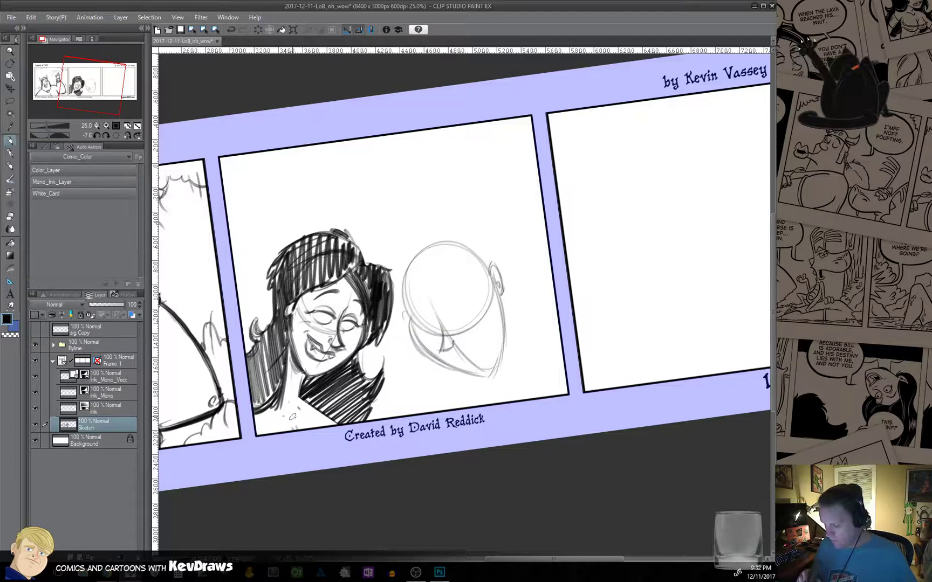
{"action": "left_click_drag", "start_coordinate": [303, 418], "coordinate": [272, 416]}
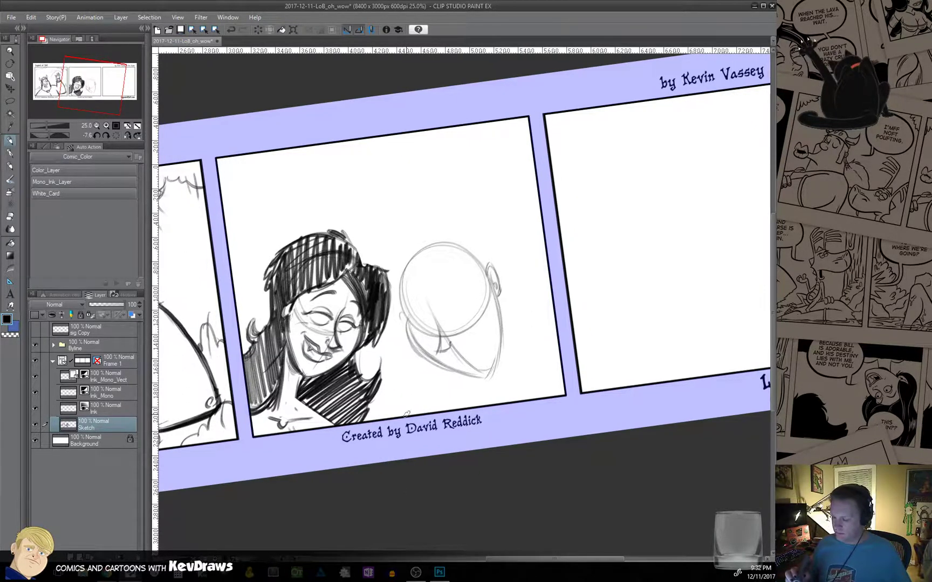
Draw a small puckered mouth with rounded lips below the right-hand head's nose.
{"action": "left_click_drag", "start_coordinate": [418, 404], "coordinate": [323, 430]}
{"action": "key", "text": "r"}
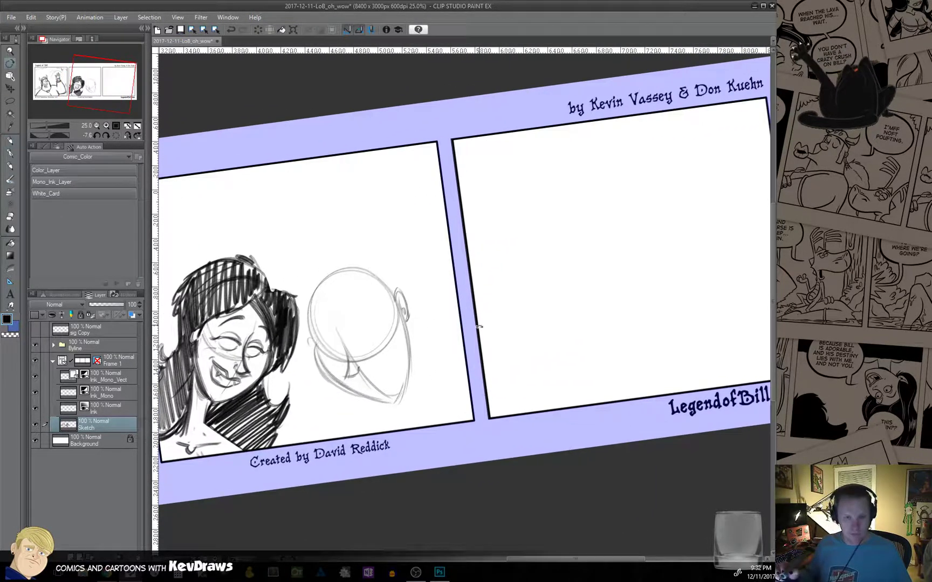
{"action": "left_click_drag", "start_coordinate": [489, 337], "coordinate": [438, 391]}
{"action": "key", "text": "p"}
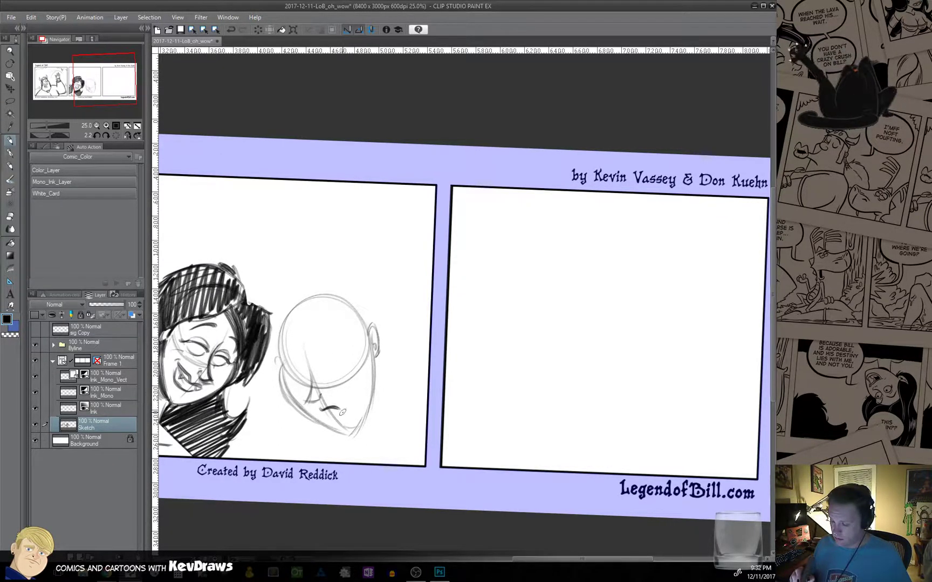
{"action": "left_click_drag", "start_coordinate": [323, 404], "coordinate": [335, 411]}
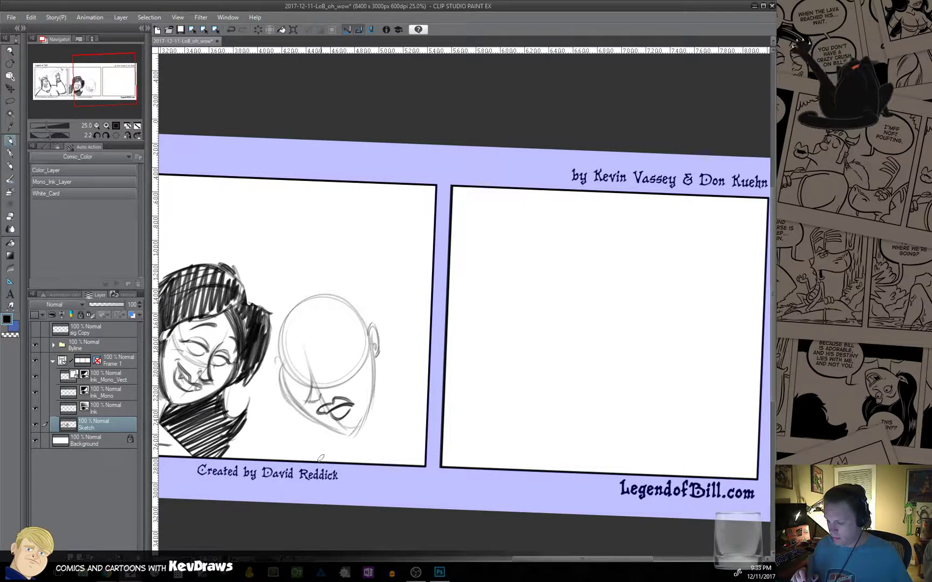
{"action": "key", "text": "ctrl+z"}
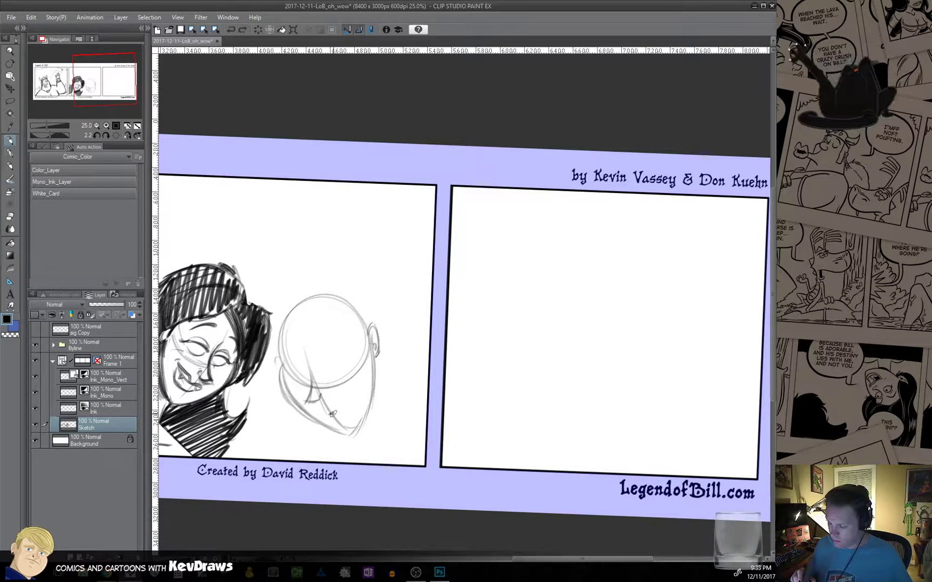
{"action": "left_click_drag", "start_coordinate": [324, 407], "coordinate": [318, 413]}
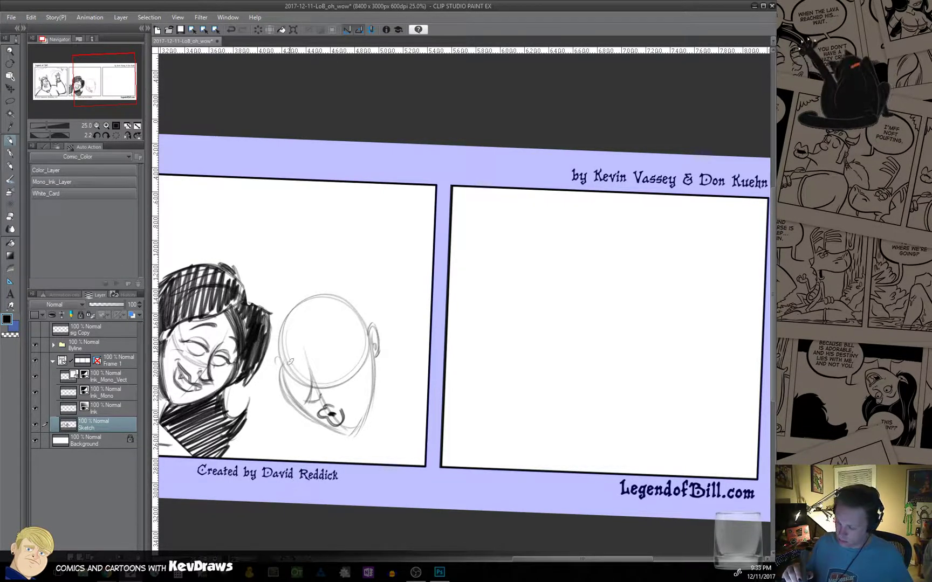
Redraw the right-hand head's cheeks, jaw and chin with darker contour lines up to the ear.
{"action": "mouse_move", "coordinate": [282, 330]}
{"action": "left_mouse_down"}
{"action": "mouse_move", "coordinate": [282, 372]}
{"action": "mouse_move", "coordinate": [297, 399]}
{"action": "left_mouse_up"}
{"action": "left_click_drag", "start_coordinate": [277, 363], "coordinate": [331, 429]}
{"action": "mouse_move", "coordinate": [286, 396]}
{"action": "left_mouse_down"}
{"action": "mouse_move", "coordinate": [345, 433]}
{"action": "mouse_move", "coordinate": [310, 419]}
{"action": "mouse_move", "coordinate": [356, 424]}
{"action": "mouse_move", "coordinate": [339, 433]}
{"action": "mouse_move", "coordinate": [312, 422]}
{"action": "mouse_move", "coordinate": [348, 436]}
{"action": "mouse_move", "coordinate": [373, 398]}
{"action": "left_mouse_up"}
{"action": "mouse_move", "coordinate": [356, 434]}
{"action": "left_mouse_down"}
{"action": "mouse_move", "coordinate": [375, 376]}
{"action": "mouse_move", "coordinate": [367, 411]}
{"action": "mouse_move", "coordinate": [374, 335]}
{"action": "left_mouse_up"}
{"action": "left_click_drag", "start_coordinate": [368, 404], "coordinate": [376, 350]}
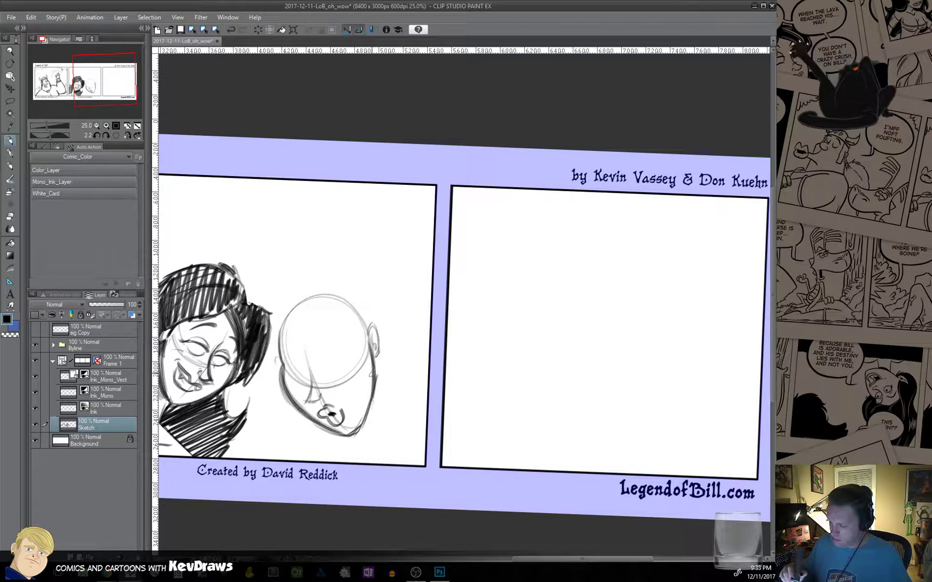
{"action": "left_click_drag", "start_coordinate": [360, 435], "coordinate": [375, 367]}
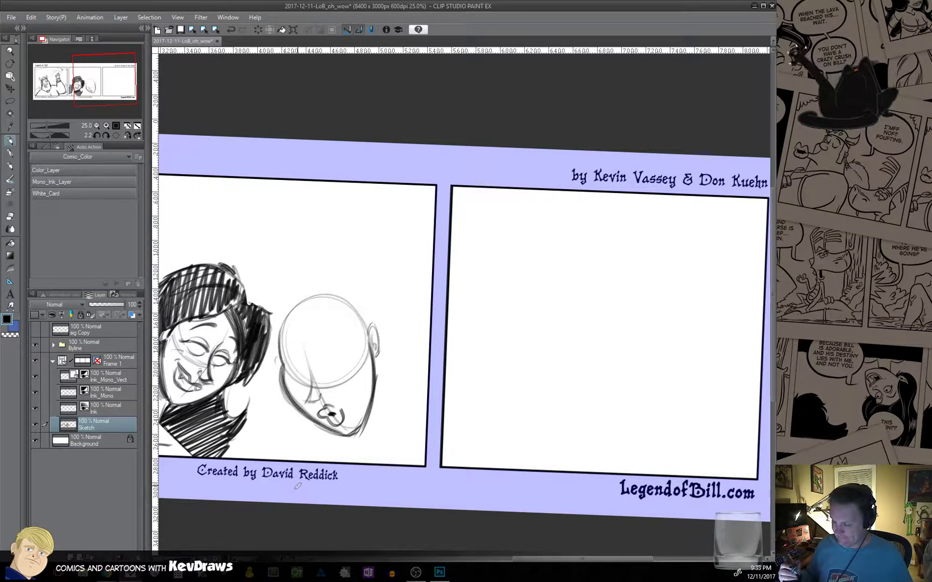
Strengthen the right-hand head's nose line and draw two wide round eyes with pupils and outer lashes.
{"action": "mouse_move", "coordinate": [305, 363]}
{"action": "left_mouse_down"}
{"action": "mouse_move", "coordinate": [310, 404]}
{"action": "mouse_move", "coordinate": [318, 397]}
{"action": "left_mouse_up"}
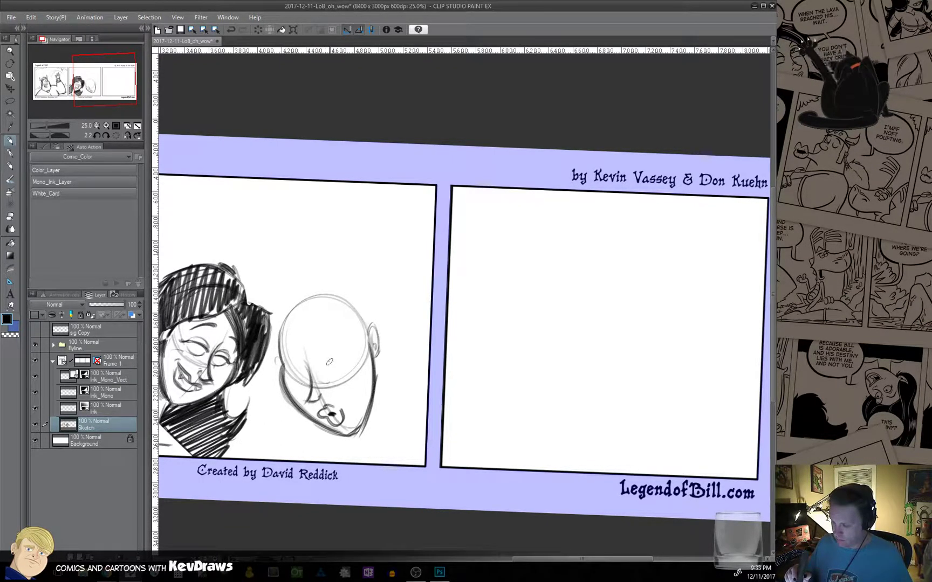
{"action": "mouse_move", "coordinate": [321, 367]}
{"action": "left_mouse_down"}
{"action": "mouse_move", "coordinate": [327, 383]}
{"action": "mouse_move", "coordinate": [341, 362]}
{"action": "mouse_move", "coordinate": [324, 377]}
{"action": "mouse_move", "coordinate": [294, 380]}
{"action": "mouse_move", "coordinate": [301, 367]}
{"action": "mouse_move", "coordinate": [316, 381]}
{"action": "left_mouse_up"}
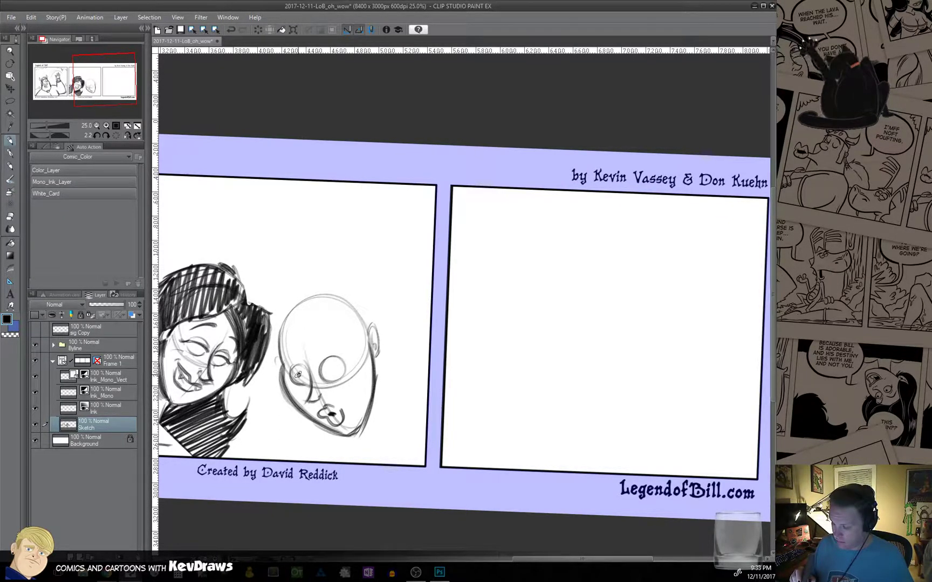
{"action": "mouse_move", "coordinate": [330, 370]}
{"action": "left_mouse_down"}
{"action": "mouse_move", "coordinate": [303, 361]}
{"action": "mouse_move", "coordinate": [286, 377]}
{"action": "mouse_move", "coordinate": [296, 365]}
{"action": "mouse_move", "coordinate": [299, 375]}
{"action": "mouse_move", "coordinate": [287, 372]}
{"action": "mouse_move", "coordinate": [301, 365]}
{"action": "mouse_move", "coordinate": [313, 391]}
{"action": "mouse_move", "coordinate": [321, 370]}
{"action": "mouse_move", "coordinate": [296, 366]}
{"action": "mouse_move", "coordinate": [285, 378]}
{"action": "mouse_move", "coordinate": [294, 372]}
{"action": "mouse_move", "coordinate": [293, 388]}
{"action": "mouse_move", "coordinate": [313, 368]}
{"action": "mouse_move", "coordinate": [287, 378]}
{"action": "mouse_move", "coordinate": [293, 366]}
{"action": "mouse_move", "coordinate": [351, 366]}
{"action": "left_mouse_up"}
{"action": "key", "text": "ctrl+z"}
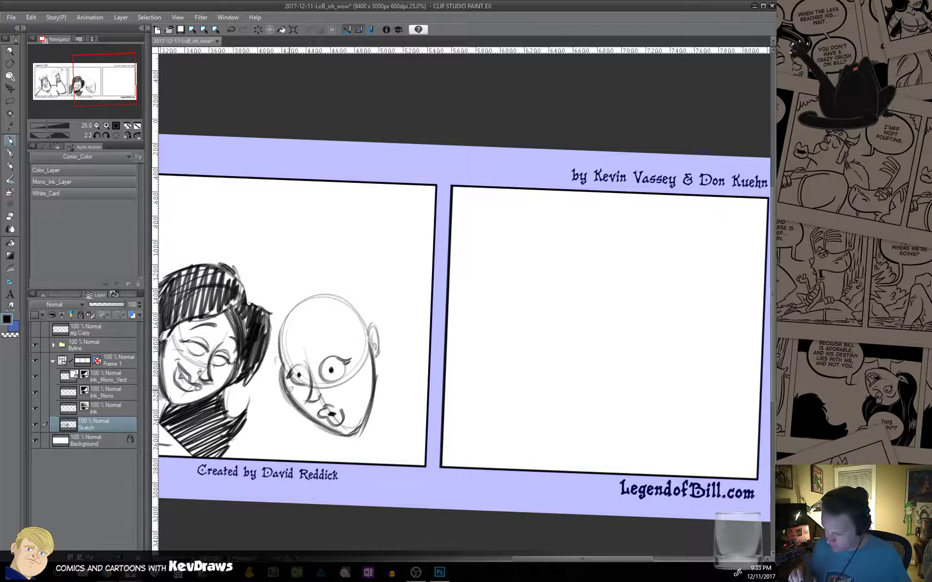
Dot freckles on both of the right-hand head's cheeks below the eyes.
{"action": "left_click_drag", "start_coordinate": [288, 385], "coordinate": [296, 393]}
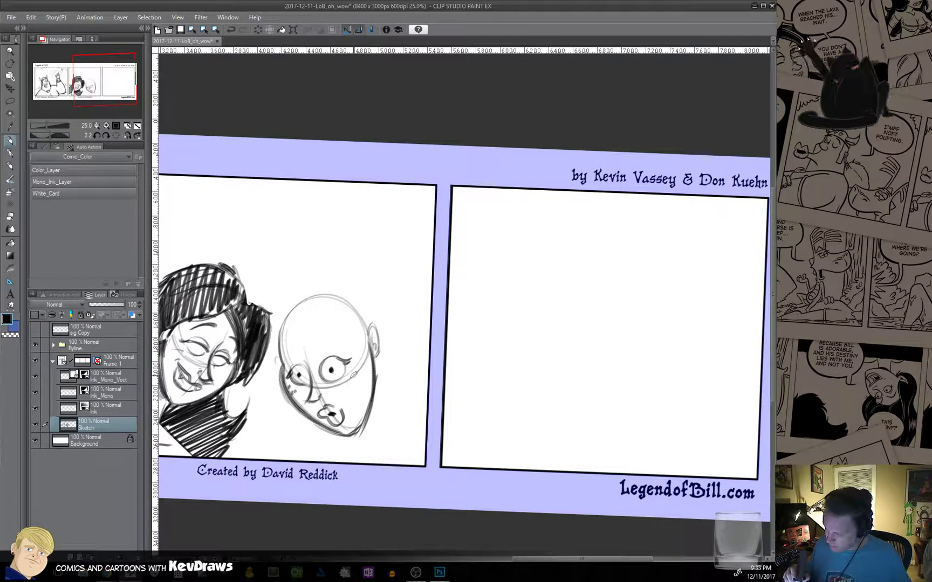
{"action": "left_click_drag", "start_coordinate": [352, 380], "coordinate": [353, 382]}
{"action": "left_click_drag", "start_coordinate": [360, 376], "coordinate": [361, 378]}
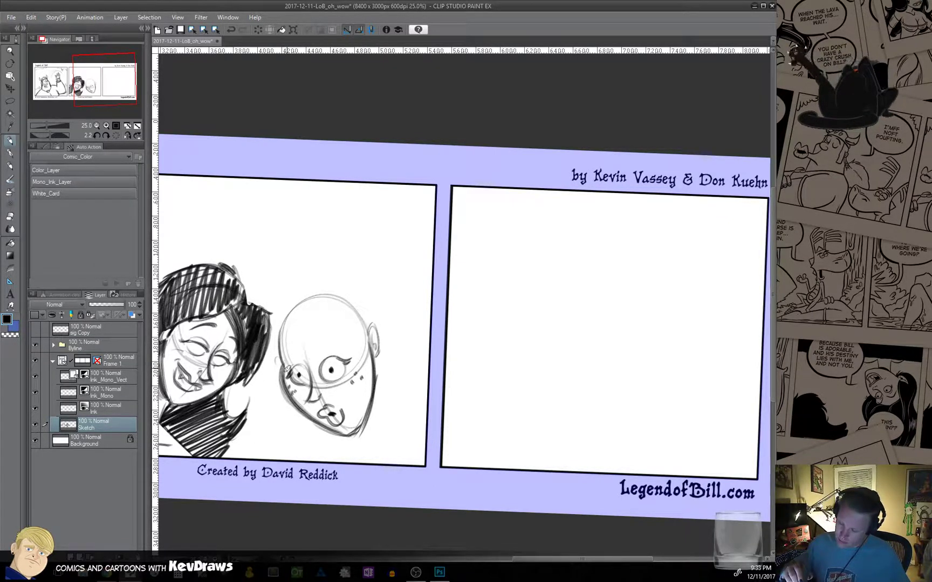
Redraw the right-hand head's cheeks, jaw and chin slightly lower with heavier contour lines.
{"action": "mouse_move", "coordinate": [283, 371]}
{"action": "left_mouse_down"}
{"action": "mouse_move", "coordinate": [287, 393]}
{"action": "mouse_move", "coordinate": [330, 433]}
{"action": "left_mouse_up"}
{"action": "left_click_drag", "start_coordinate": [293, 403], "coordinate": [337, 432]}
{"action": "mouse_move", "coordinate": [300, 405]}
{"action": "left_mouse_down"}
{"action": "mouse_move", "coordinate": [348, 439]}
{"action": "mouse_move", "coordinate": [366, 419]}
{"action": "left_mouse_up"}
{"action": "left_click_drag", "start_coordinate": [373, 381], "coordinate": [358, 428]}
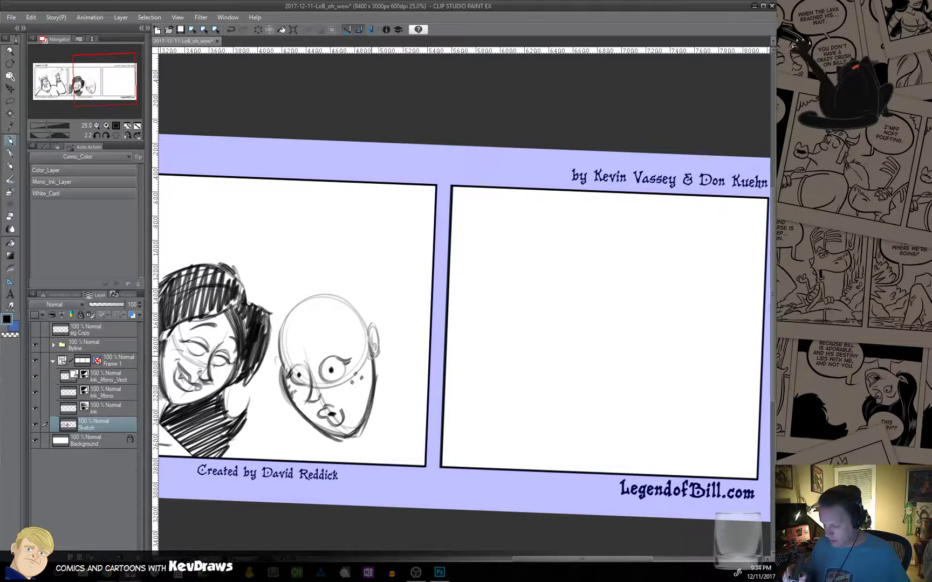
{"action": "left_click_drag", "start_coordinate": [379, 350], "coordinate": [365, 422]}
{"action": "left_click_drag", "start_coordinate": [378, 382], "coordinate": [362, 425]}
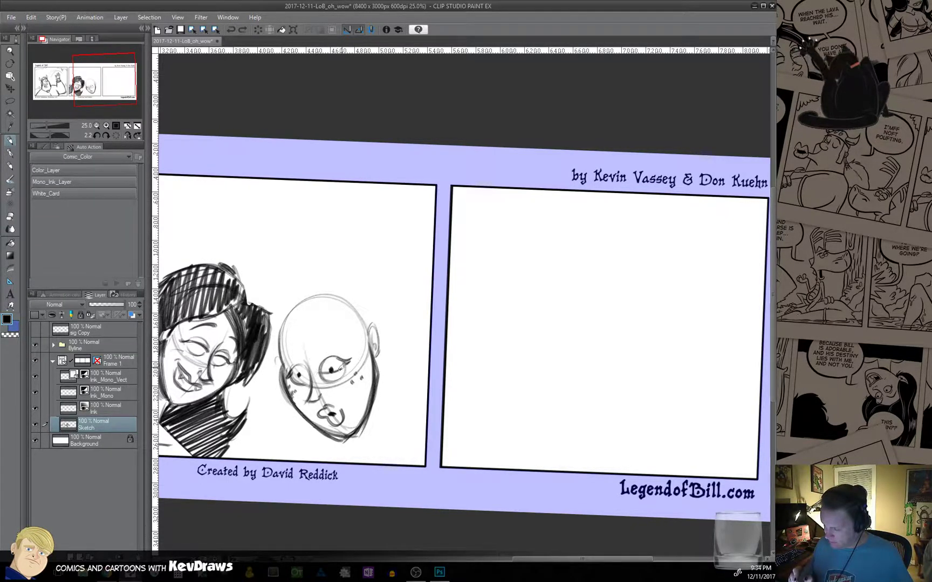
Add upper eyelids and thick worried eyebrows to the right-hand head's eyes.
{"action": "left_click_drag", "start_coordinate": [344, 366], "coordinate": [279, 386]}
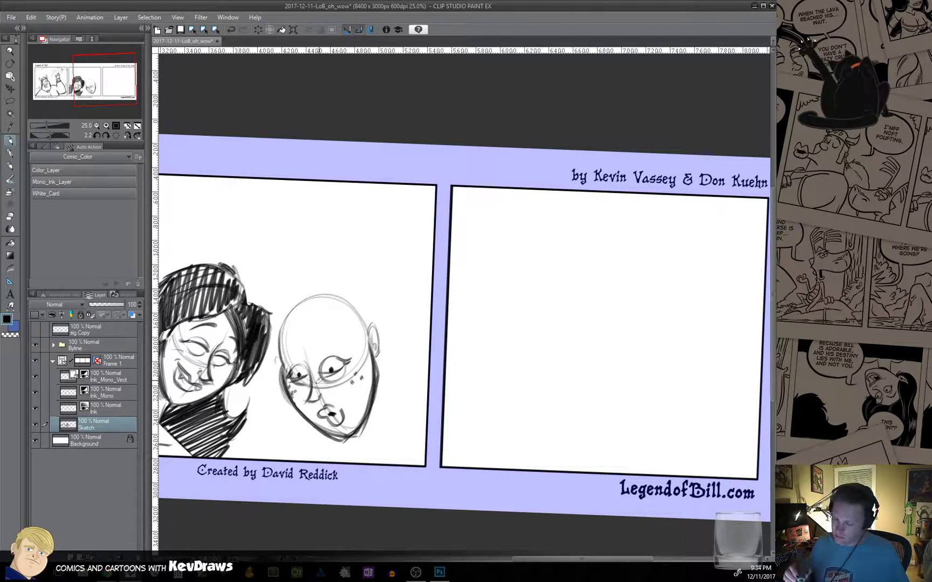
{"action": "mouse_move", "coordinate": [296, 351]}
{"action": "left_mouse_down"}
{"action": "mouse_move", "coordinate": [287, 347]}
{"action": "mouse_move", "coordinate": [284, 369]}
{"action": "mouse_move", "coordinate": [299, 348]}
{"action": "mouse_move", "coordinate": [285, 367]}
{"action": "mouse_move", "coordinate": [341, 346]}
{"action": "mouse_move", "coordinate": [295, 366]}
{"action": "mouse_move", "coordinate": [305, 367]}
{"action": "left_mouse_up"}
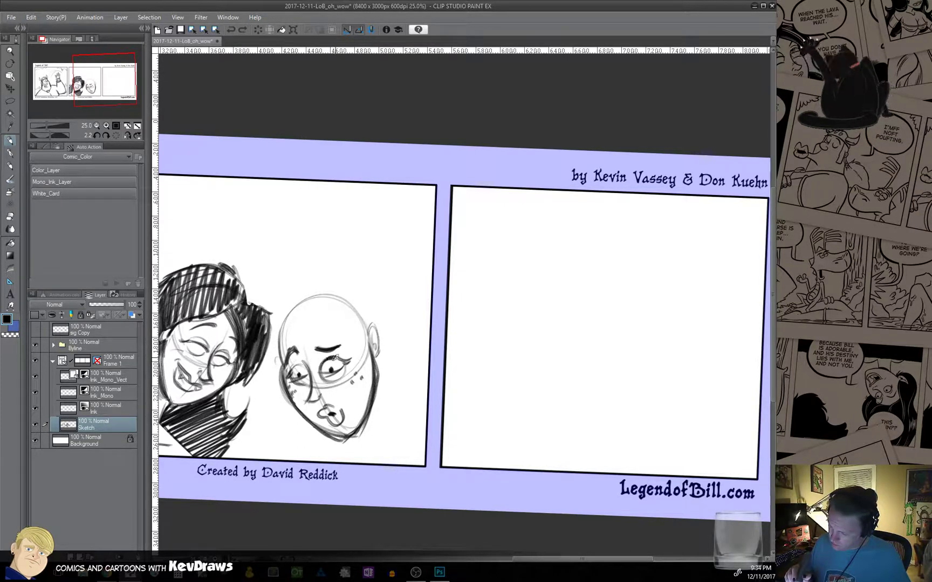
{"action": "mouse_move", "coordinate": [304, 368]}
{"action": "left_mouse_down"}
{"action": "mouse_move", "coordinate": [278, 380]}
{"action": "mouse_move", "coordinate": [292, 357]}
{"action": "mouse_move", "coordinate": [299, 379]}
{"action": "left_mouse_up"}
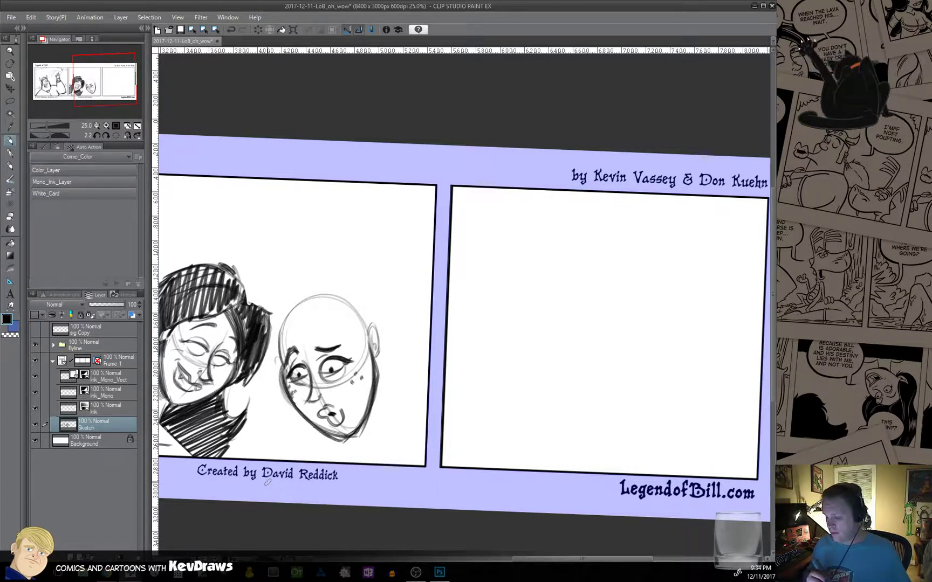
Darken the right-hand head's puckered lips and jaw, and redraw the eyes with small central pupils.
{"action": "mouse_move", "coordinate": [309, 392]}
{"action": "left_mouse_down"}
{"action": "mouse_move", "coordinate": [304, 400]}
{"action": "mouse_move", "coordinate": [344, 405]}
{"action": "mouse_move", "coordinate": [323, 410]}
{"action": "mouse_move", "coordinate": [339, 423]}
{"action": "mouse_move", "coordinate": [332, 427]}
{"action": "mouse_move", "coordinate": [338, 406]}
{"action": "mouse_move", "coordinate": [324, 420]}
{"action": "left_mouse_up"}
{"action": "key", "text": "ctrl+z"}
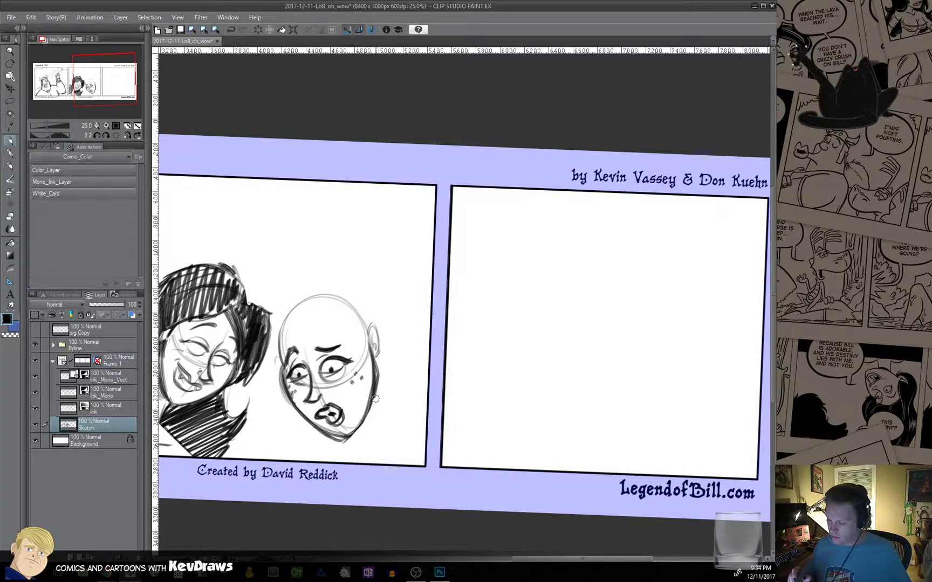
{"action": "mouse_move", "coordinate": [375, 368]}
{"action": "left_mouse_down"}
{"action": "mouse_move", "coordinate": [356, 432]}
{"action": "mouse_move", "coordinate": [343, 440]}
{"action": "mouse_move", "coordinate": [314, 423]}
{"action": "mouse_move", "coordinate": [340, 435]}
{"action": "left_mouse_up"}
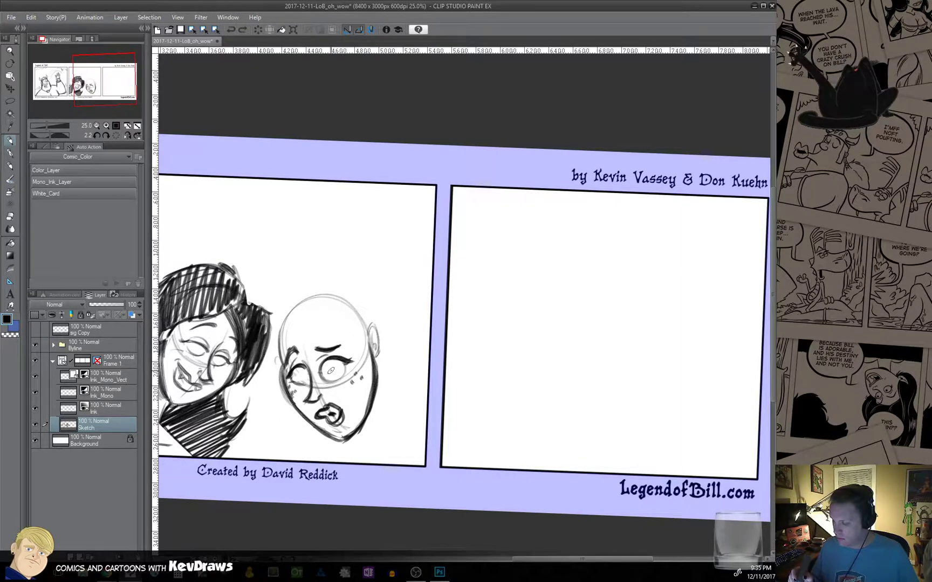
{"action": "left_click_drag", "start_coordinate": [331, 369], "coordinate": [332, 371]}
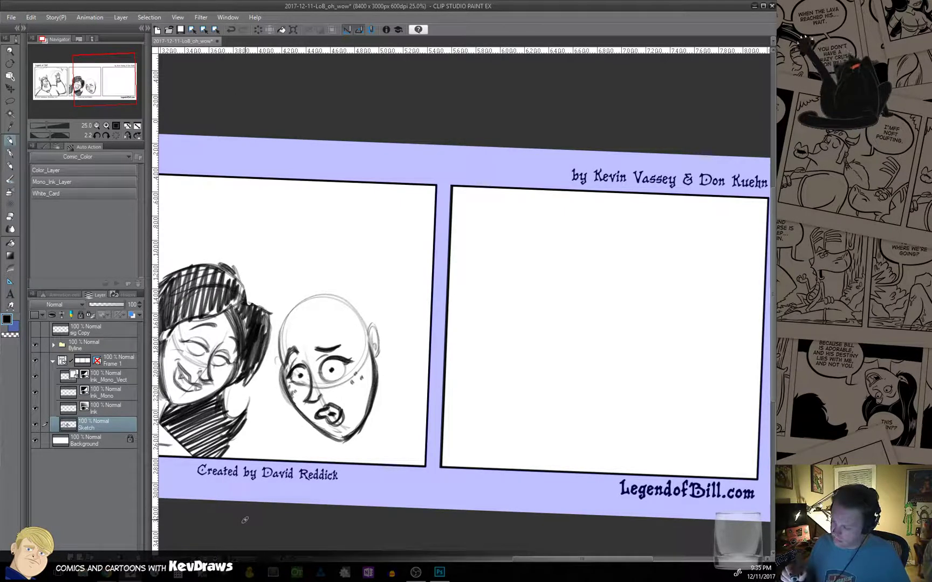
Darken the right-hand head's ear and the opposite side of its skull with firmer contour lines.
{"action": "left_click_drag", "start_coordinate": [373, 324], "coordinate": [381, 356]}
{"action": "left_click_drag", "start_coordinate": [280, 357], "coordinate": [281, 384]}
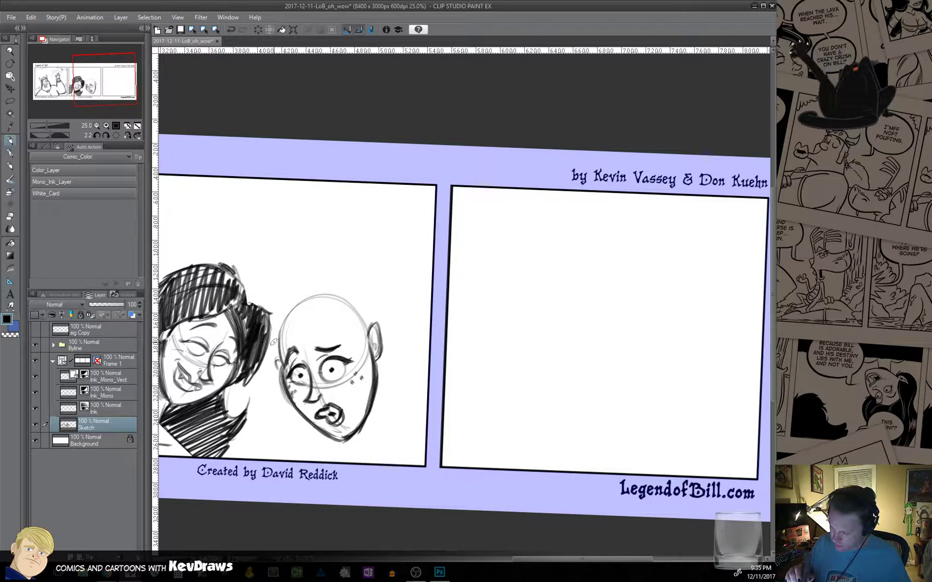
{"action": "mouse_move", "coordinate": [270, 348]}
{"action": "left_mouse_down"}
{"action": "mouse_move", "coordinate": [283, 370]}
{"action": "mouse_move", "coordinate": [276, 331]}
{"action": "mouse_move", "coordinate": [277, 364]}
{"action": "mouse_move", "coordinate": [294, 311]}
{"action": "left_mouse_up"}
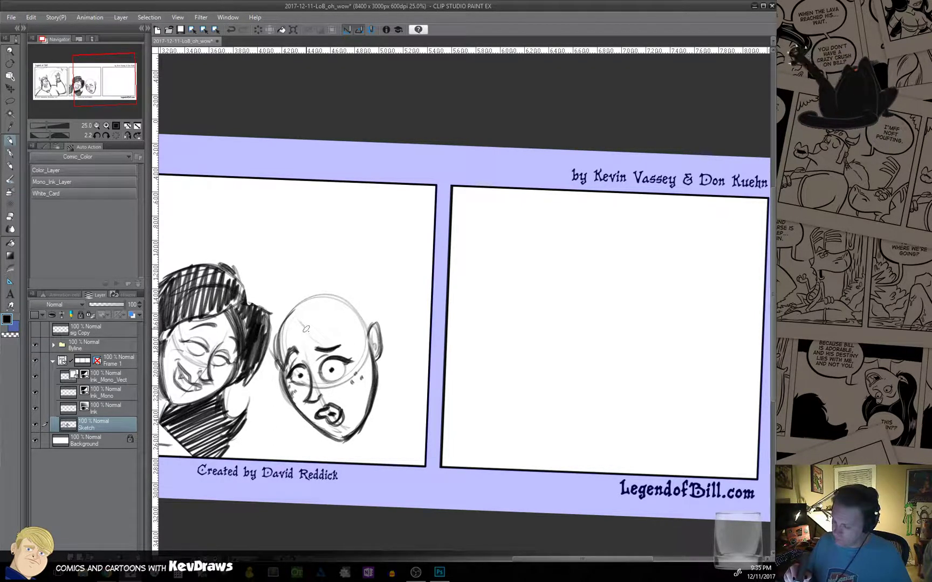
Sketch the right-hand character's hairline across the forehead, tufts beside the cheek and a loose hair outline over the crown.
{"action": "mouse_move", "coordinate": [304, 328]}
{"action": "left_mouse_down"}
{"action": "mouse_move", "coordinate": [347, 343]}
{"action": "mouse_move", "coordinate": [311, 334]}
{"action": "mouse_move", "coordinate": [337, 346]}
{"action": "mouse_move", "coordinate": [389, 324]}
{"action": "left_mouse_up"}
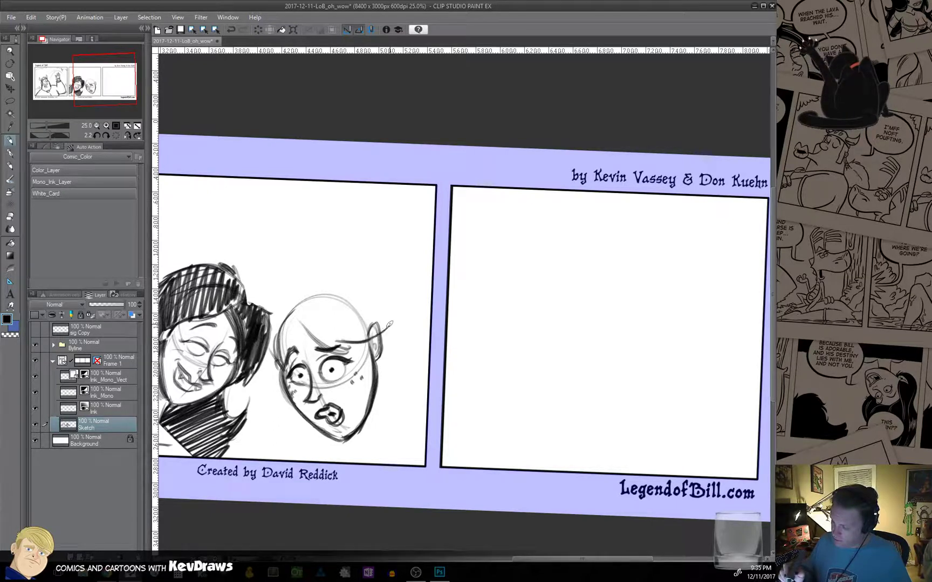
{"action": "mouse_move", "coordinate": [295, 327]}
{"action": "left_mouse_down"}
{"action": "mouse_move", "coordinate": [267, 374]}
{"action": "mouse_move", "coordinate": [276, 383]}
{"action": "mouse_move", "coordinate": [277, 346]}
{"action": "mouse_move", "coordinate": [273, 371]}
{"action": "mouse_move", "coordinate": [292, 411]}
{"action": "mouse_move", "coordinate": [279, 388]}
{"action": "mouse_move", "coordinate": [273, 399]}
{"action": "mouse_move", "coordinate": [283, 391]}
{"action": "mouse_move", "coordinate": [271, 398]}
{"action": "mouse_move", "coordinate": [265, 388]}
{"action": "mouse_move", "coordinate": [276, 401]}
{"action": "mouse_move", "coordinate": [264, 394]}
{"action": "mouse_move", "coordinate": [255, 373]}
{"action": "mouse_move", "coordinate": [261, 402]}
{"action": "left_mouse_up"}
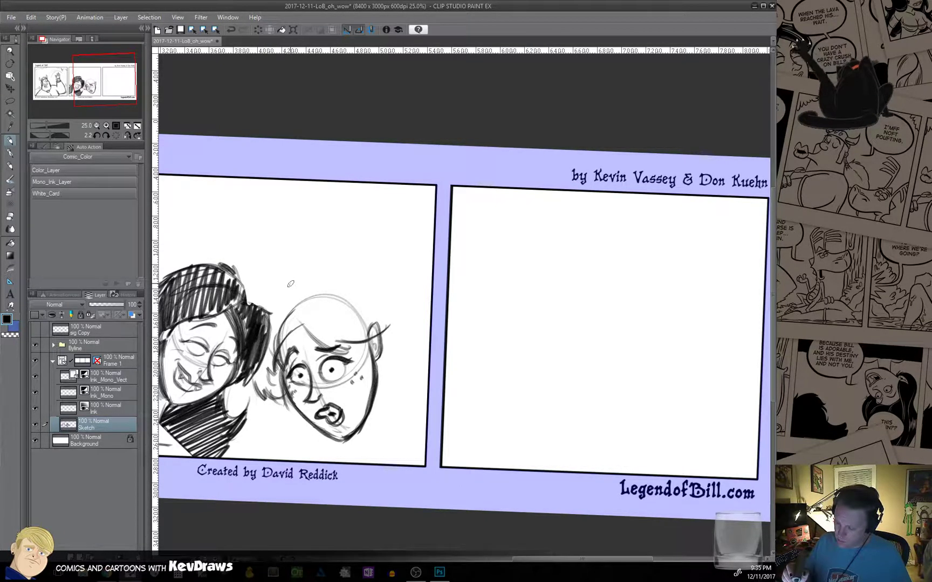
{"action": "mouse_move", "coordinate": [261, 311]}
{"action": "left_mouse_down"}
{"action": "mouse_move", "coordinate": [294, 286]}
{"action": "mouse_move", "coordinate": [335, 282]}
{"action": "mouse_move", "coordinate": [263, 313]}
{"action": "mouse_move", "coordinate": [372, 276]}
{"action": "mouse_move", "coordinate": [359, 281]}
{"action": "mouse_move", "coordinate": [375, 289]}
{"action": "mouse_move", "coordinate": [406, 334]}
{"action": "left_mouse_up"}
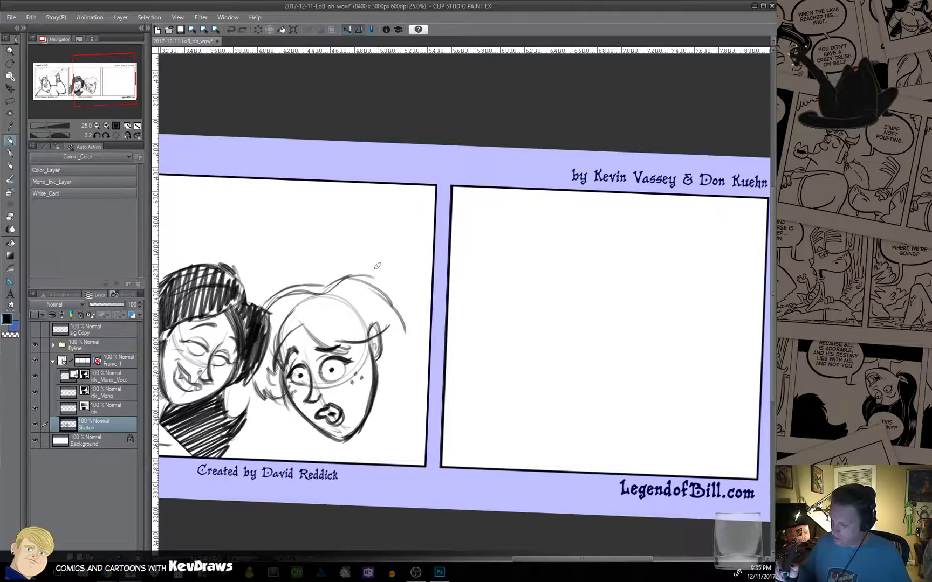
{"action": "key", "text": "ctrl+z"}
{"action": "key", "text": "ctrl+z"}
{"action": "mouse_move", "coordinate": [347, 278]}
{"action": "left_mouse_down"}
{"action": "mouse_move", "coordinate": [383, 288]}
{"action": "mouse_move", "coordinate": [389, 341]}
{"action": "left_mouse_up"}
{"action": "left_click_drag", "start_coordinate": [386, 299], "coordinate": [386, 356]}
{"action": "key", "text": "ctrl+z"}
{"action": "key", "text": "ctrl+z"}
{"action": "key", "text": "ctrl+z"}
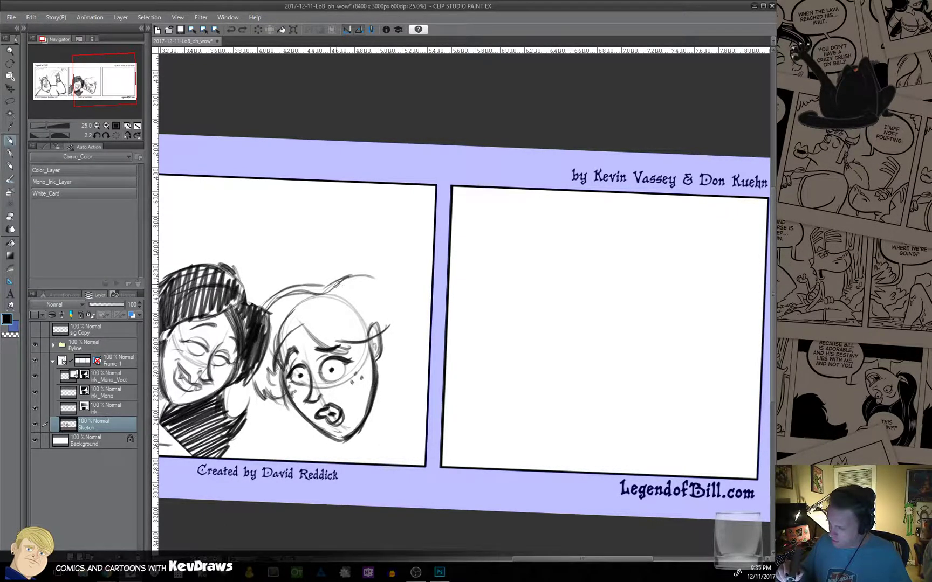
Draw the right-hand character's hair from the crown down behind the ear, ending in a long outward-curving strand.
{"action": "left_click_drag", "start_coordinate": [324, 292], "coordinate": [364, 291]}
{"action": "mouse_move", "coordinate": [335, 288]}
{"action": "left_mouse_down"}
{"action": "mouse_move", "coordinate": [376, 304]}
{"action": "mouse_move", "coordinate": [384, 336]}
{"action": "mouse_move", "coordinate": [362, 278]}
{"action": "mouse_move", "coordinate": [346, 282]}
{"action": "mouse_move", "coordinate": [389, 340]}
{"action": "left_mouse_up"}
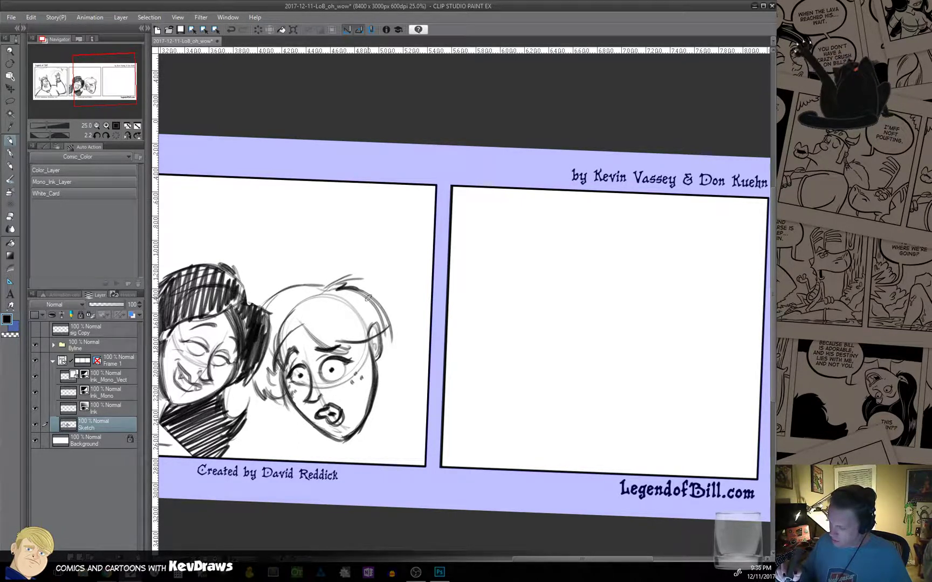
{"action": "left_click_drag", "start_coordinate": [369, 298], "coordinate": [389, 379]}
{"action": "mouse_move", "coordinate": [392, 330]}
{"action": "left_mouse_down"}
{"action": "mouse_move", "coordinate": [405, 404]}
{"action": "mouse_move", "coordinate": [426, 412]}
{"action": "left_mouse_up"}
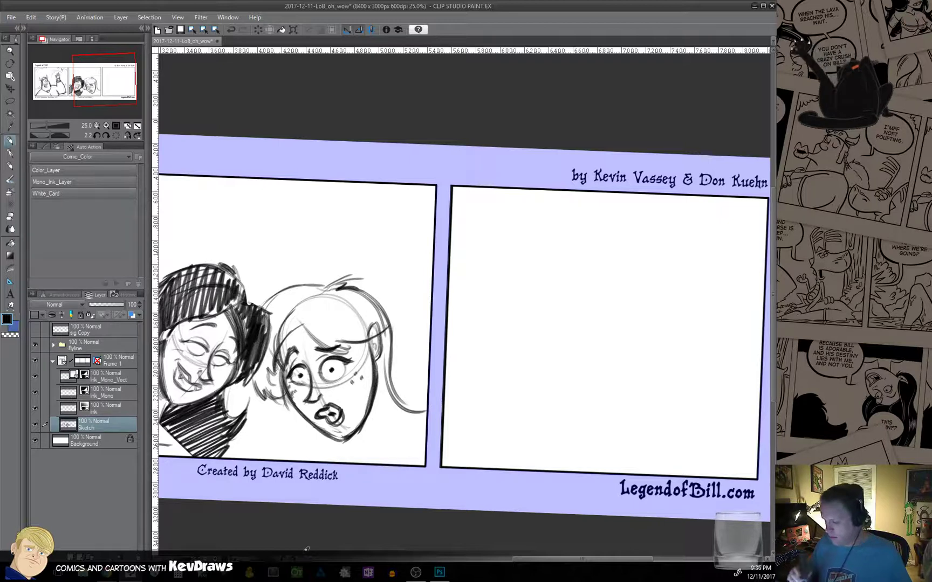
Add long hanging hair strands beside the right-hand character's jaw on both sides of the face.
{"action": "left_click_drag", "start_coordinate": [377, 362], "coordinate": [365, 442]}
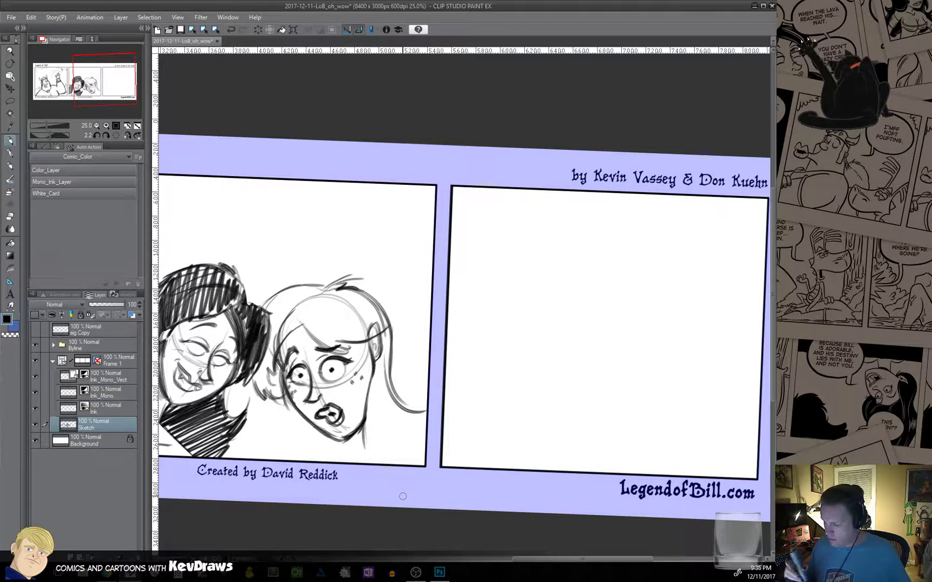
{"action": "left_click_drag", "start_coordinate": [376, 359], "coordinate": [362, 457]}
{"action": "left_click_drag", "start_coordinate": [366, 384], "coordinate": [364, 457]}
{"action": "mouse_move", "coordinate": [377, 358]}
{"action": "left_mouse_down"}
{"action": "mouse_move", "coordinate": [373, 438]}
{"action": "mouse_move", "coordinate": [402, 448]}
{"action": "left_mouse_up"}
{"action": "left_click_drag", "start_coordinate": [301, 415], "coordinate": [304, 454]}
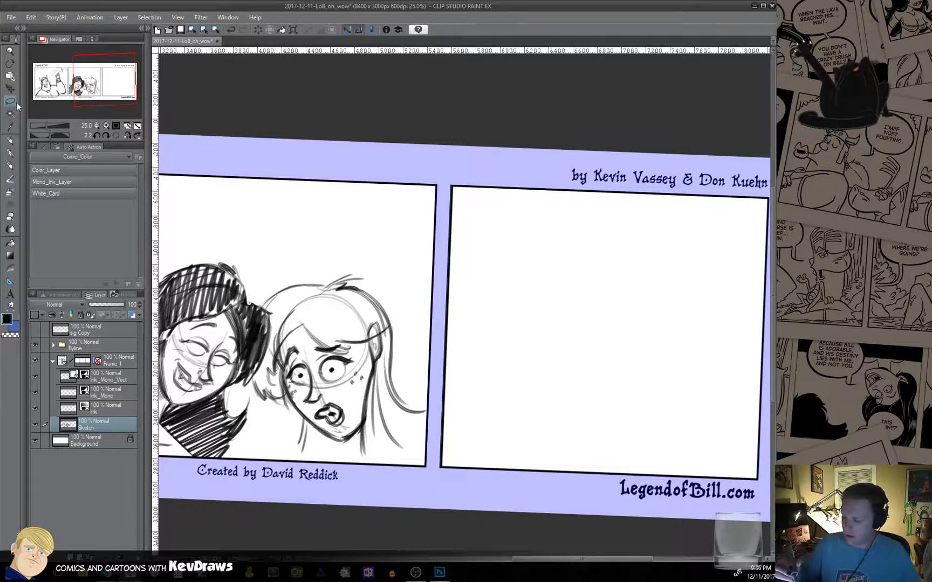
Lasso and delete the right-hand character's facial features and the remaining head and hair from the second panel.
{"action": "mouse_move", "coordinate": [337, 428]}
{"action": "left_mouse_down"}
{"action": "mouse_move", "coordinate": [352, 422]}
{"action": "mouse_move", "coordinate": [368, 380]}
{"action": "mouse_move", "coordinate": [357, 346]}
{"action": "mouse_move", "coordinate": [327, 343]}
{"action": "mouse_move", "coordinate": [301, 404]}
{"action": "mouse_move", "coordinate": [310, 377]}
{"action": "mouse_move", "coordinate": [283, 345]}
{"action": "left_mouse_up"}
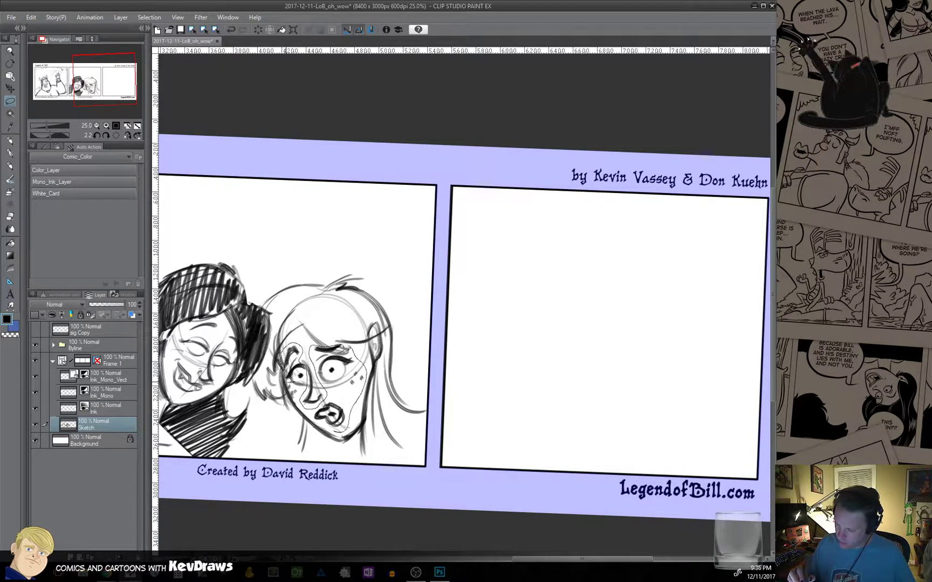
{"action": "mouse_move", "coordinate": [285, 380]}
{"action": "left_mouse_down"}
{"action": "mouse_move", "coordinate": [314, 417]}
{"action": "mouse_move", "coordinate": [343, 434]}
{"action": "mouse_move", "coordinate": [352, 429]}
{"action": "left_mouse_up"}
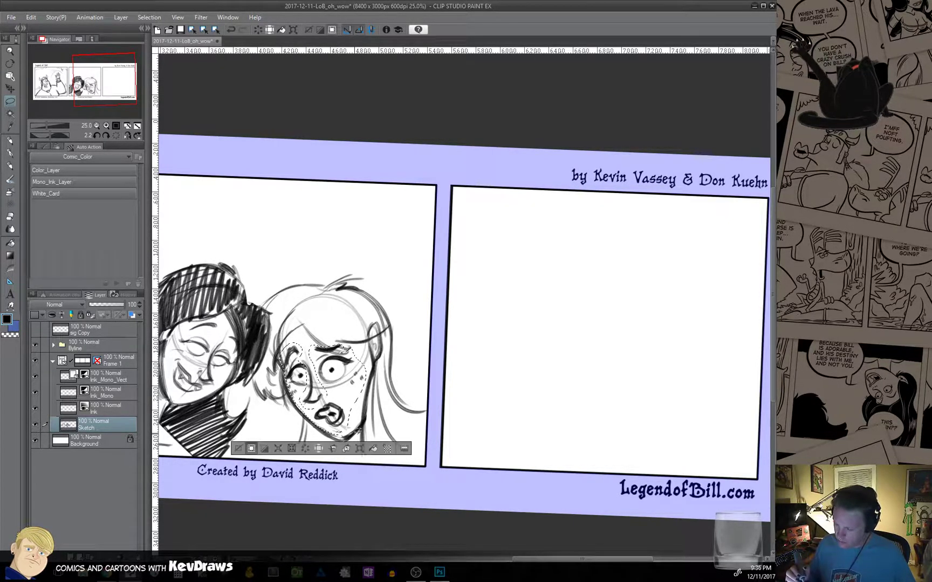
{"action": "left_click", "coordinate": [291, 448]}
{"action": "left_click", "coordinate": [238, 448]}
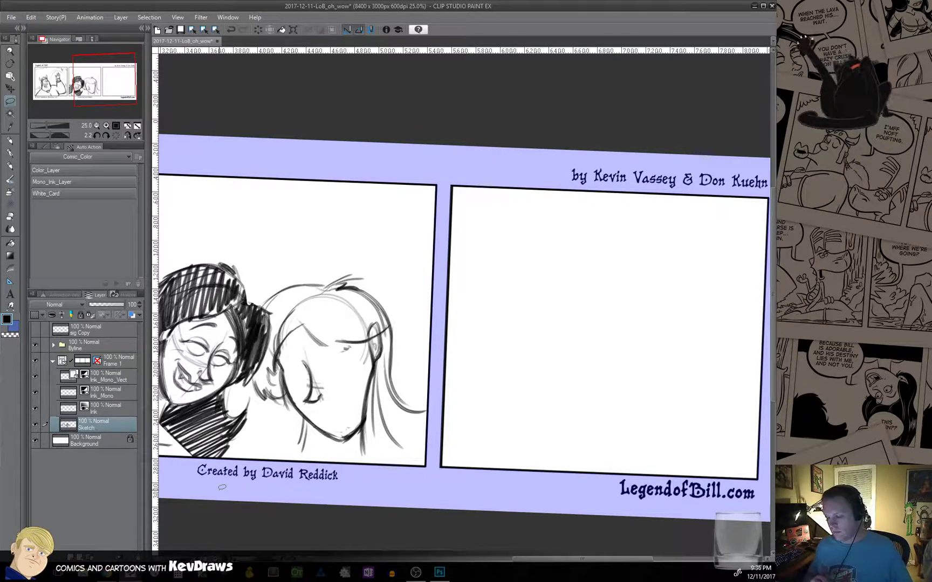
{"action": "scroll", "coordinate": [399, 434], "scroll_direction": "down", "scroll_amount": 2}
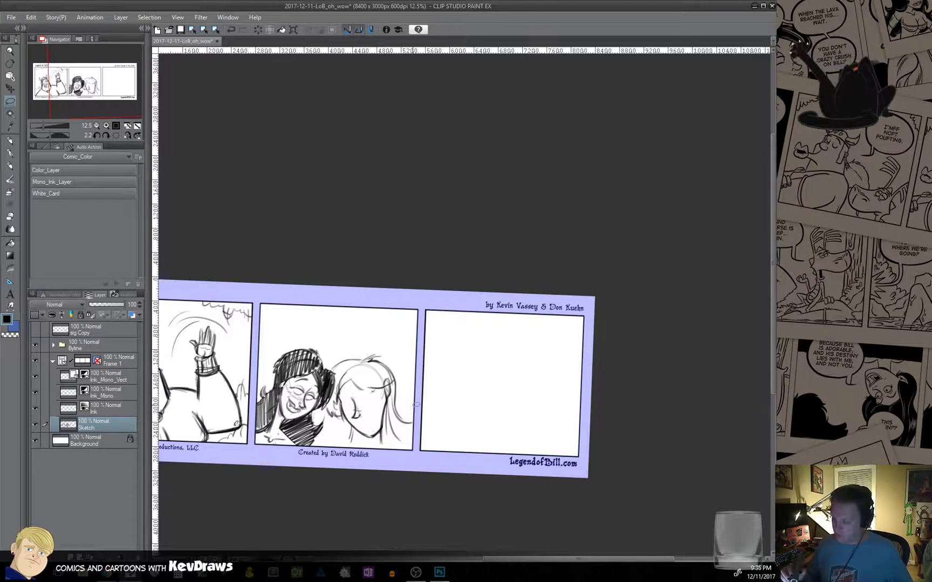
{"action": "mouse_move", "coordinate": [422, 410]}
{"action": "left_mouse_down"}
{"action": "mouse_move", "coordinate": [390, 352]}
{"action": "mouse_move", "coordinate": [348, 348]}
{"action": "mouse_move", "coordinate": [328, 365]}
{"action": "left_mouse_up"}
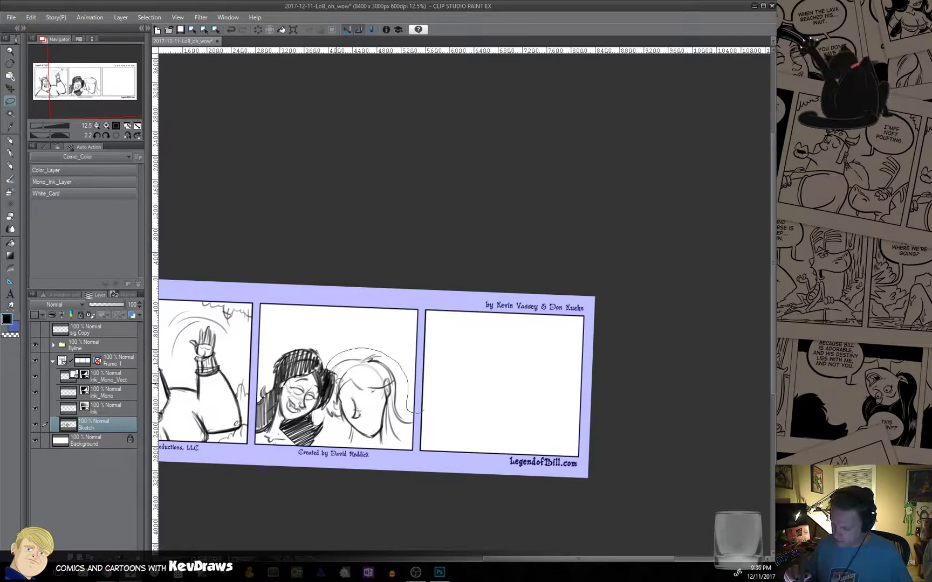
{"action": "left_click_drag", "start_coordinate": [383, 463], "coordinate": [423, 429]}
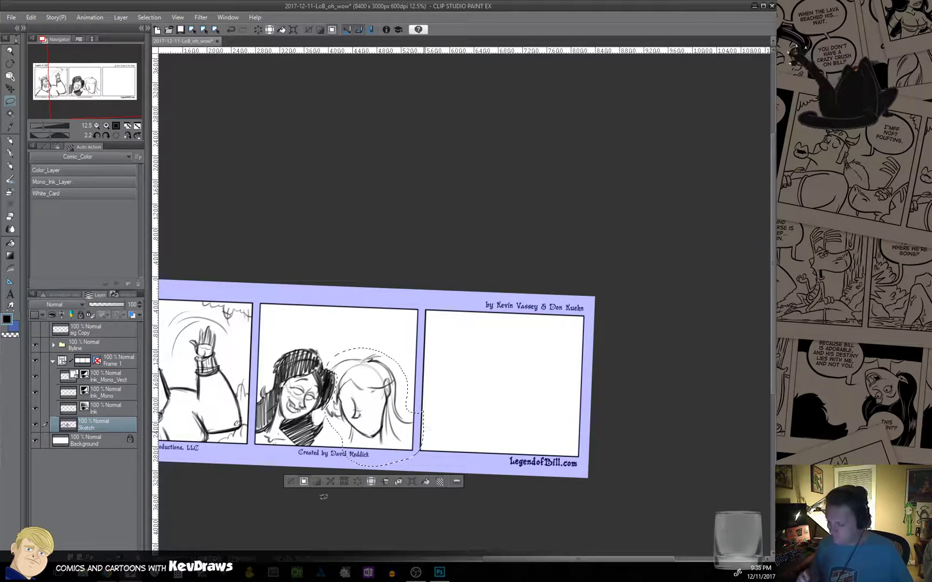
{"action": "key", "text": "Delete"}
{"action": "left_click_drag", "start_coordinate": [290, 480], "coordinate": [277, 478]}
{"action": "key", "text": "ctrl+d"}
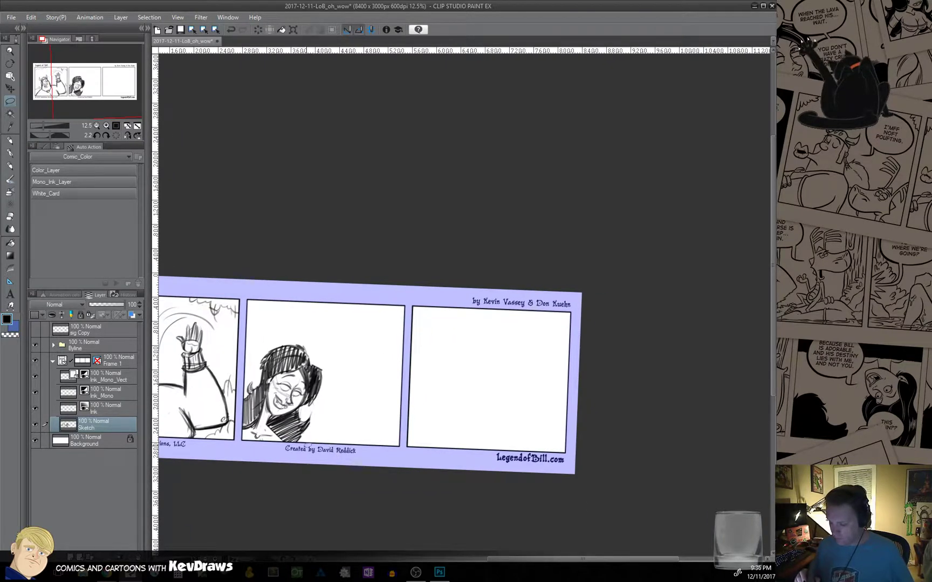
Lasso the dark-haired character in the second panel, copy it onto a new layer and place the copy in the third panel.
{"action": "mouse_move", "coordinate": [332, 363]}
{"action": "left_mouse_down"}
{"action": "mouse_move", "coordinate": [307, 341]}
{"action": "mouse_move", "coordinate": [264, 342]}
{"action": "mouse_move", "coordinate": [243, 384]}
{"action": "left_mouse_up"}
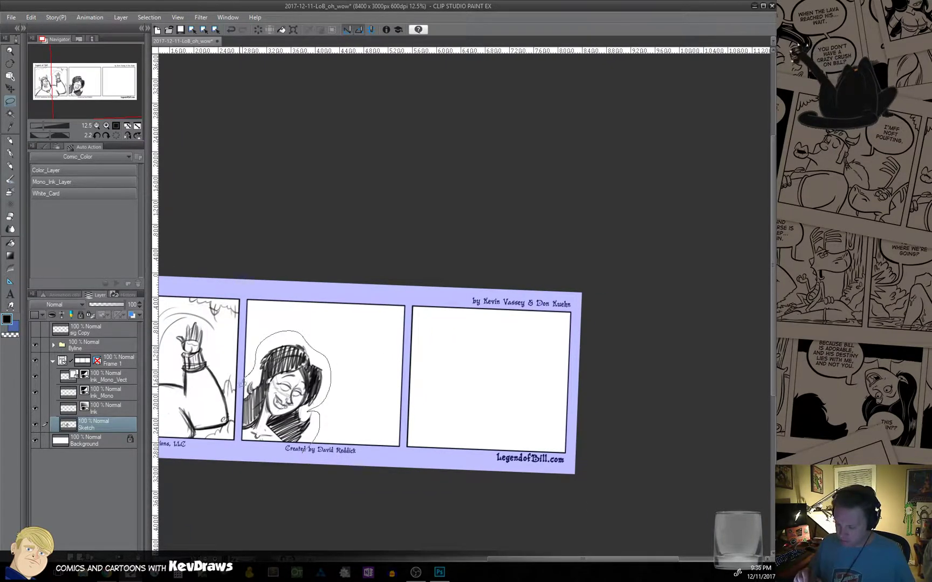
{"action": "left_click_drag", "start_coordinate": [274, 452], "coordinate": [302, 452]}
{"action": "left_click_drag", "start_coordinate": [404, 412], "coordinate": [454, 412]}
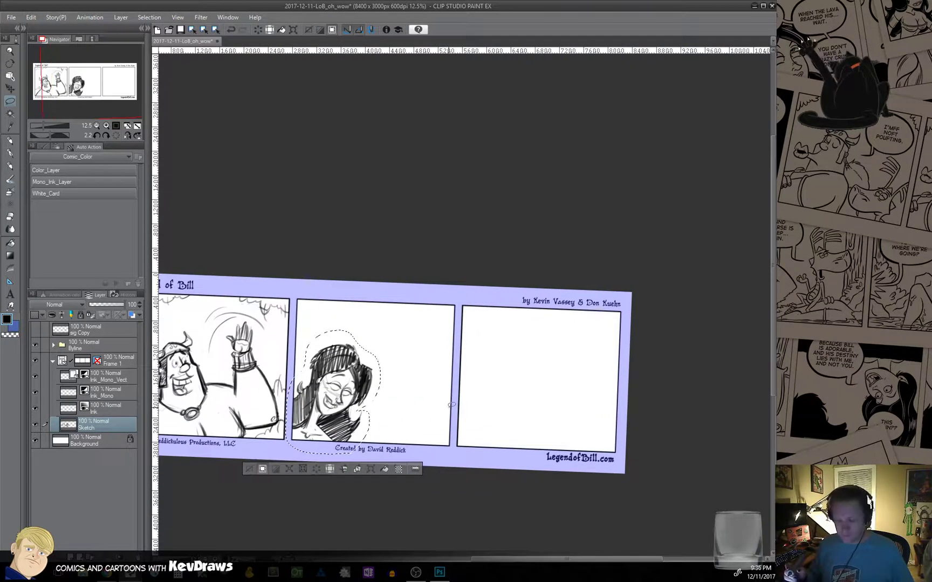
{"action": "key", "text": "ctrl+c"}
{"action": "key", "text": "ctrl+v"}
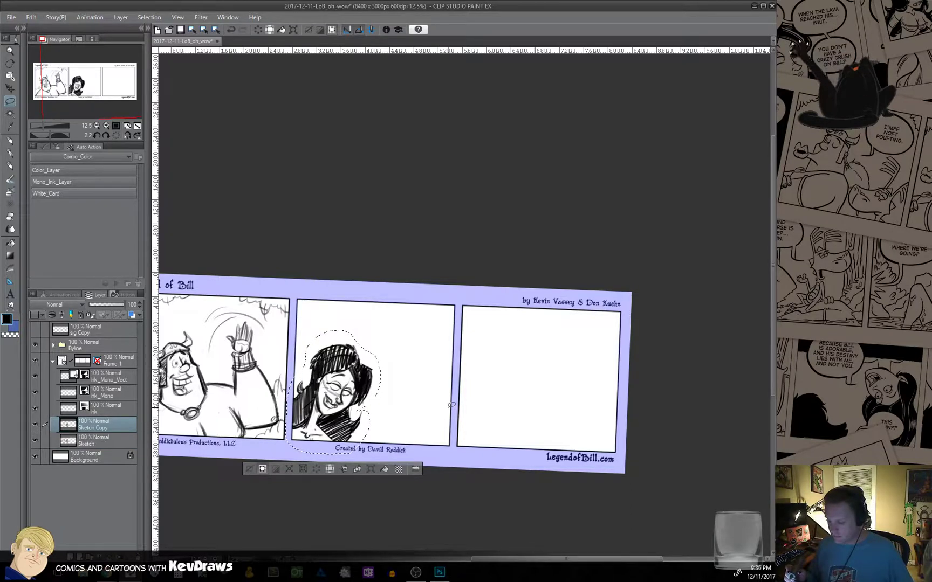
{"action": "left_click", "coordinate": [371, 468]}
{"action": "left_click_drag", "start_coordinate": [350, 423], "coordinate": [520, 424]}
{"action": "key", "text": "Return"}
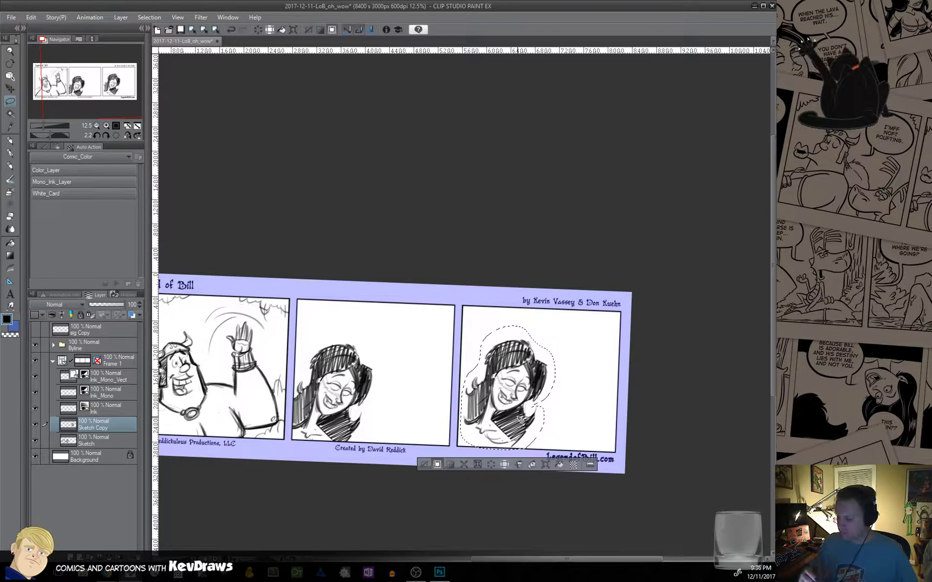
Flip the copied dark-haired character horizontally, rotate it slightly and place it on the right side of the second panel, with the selection cleared.
{"action": "left_click", "coordinate": [31, 17]}
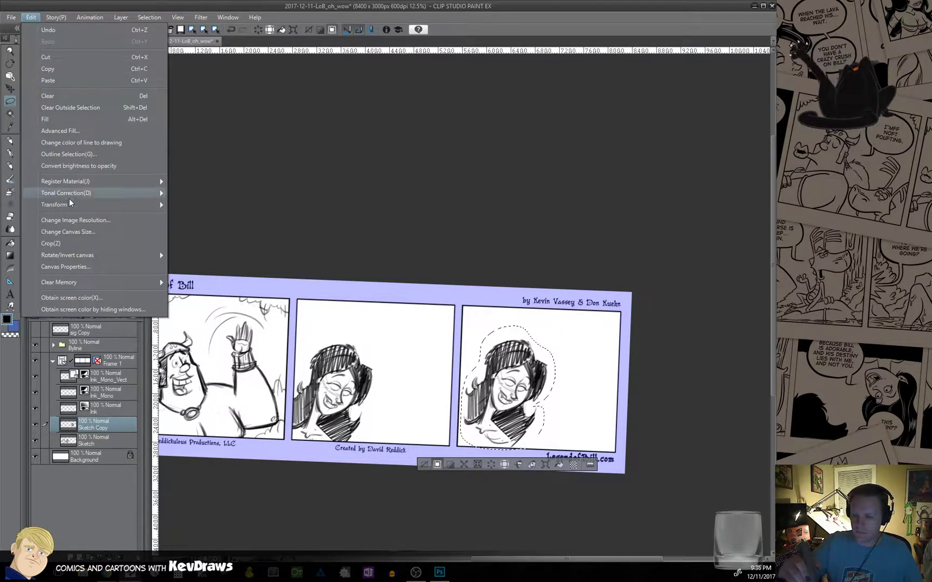
{"action": "mouse_move", "coordinate": [97, 201]}
{"action": "left_click", "coordinate": [216, 234]}
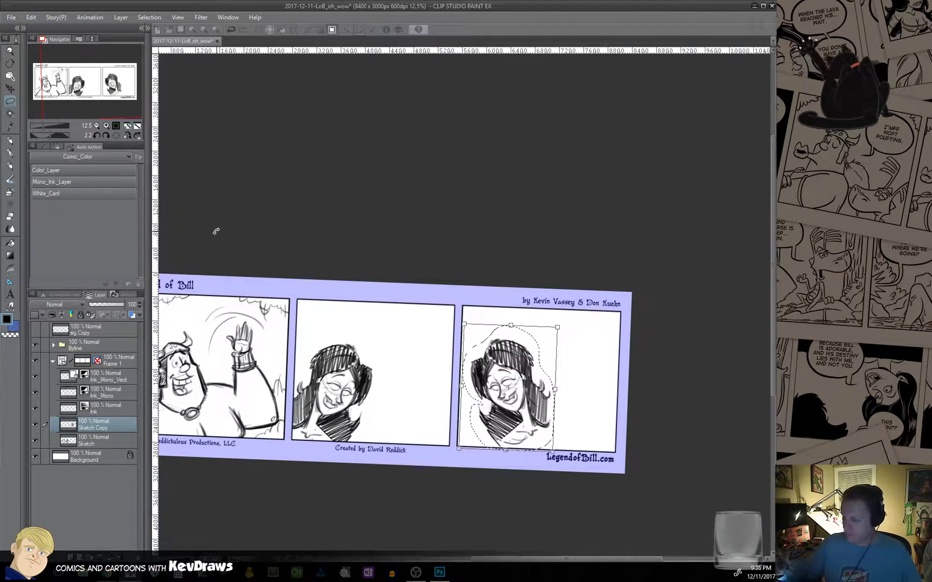
{"action": "left_click_drag", "start_coordinate": [542, 417], "coordinate": [445, 428]}
{"action": "left_click_drag", "start_coordinate": [464, 465], "coordinate": [454, 474]}
{"action": "left_click_drag", "start_coordinate": [438, 431], "coordinate": [434, 432]}
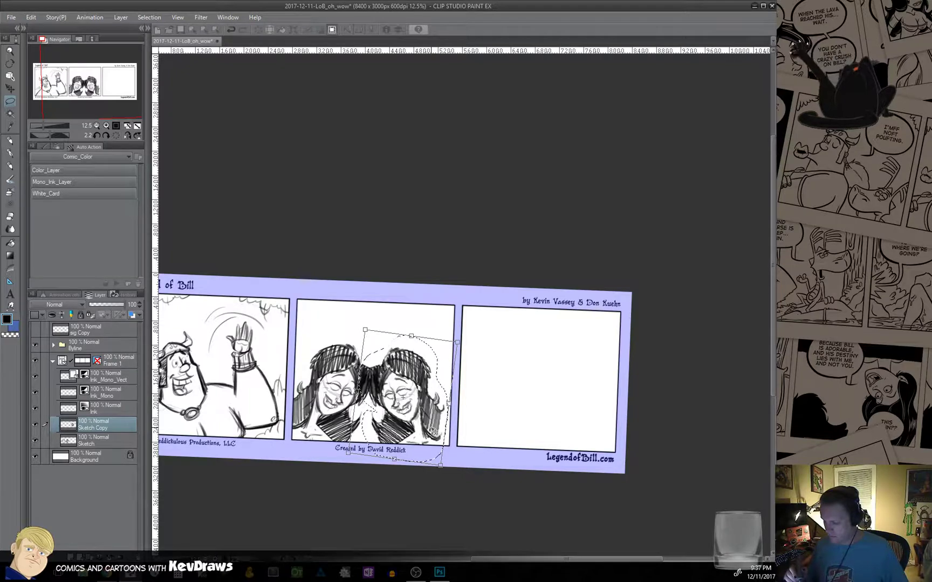
{"action": "key", "text": "Return"}
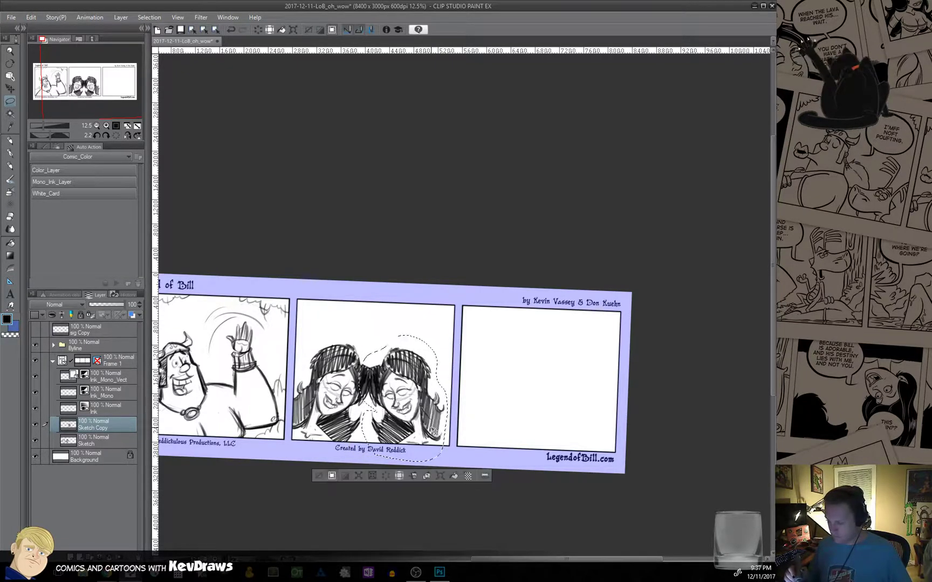
{"action": "key", "text": "ctrl+d"}
Erase the copied character's dark hair mass, hatched top and most of the curls, keeping the face, neck and shoulder lines.
{"action": "left_click", "coordinate": [416, 434], "text": "ctrl"}
{"action": "left_click", "coordinate": [419, 436], "text": "ctrl"}
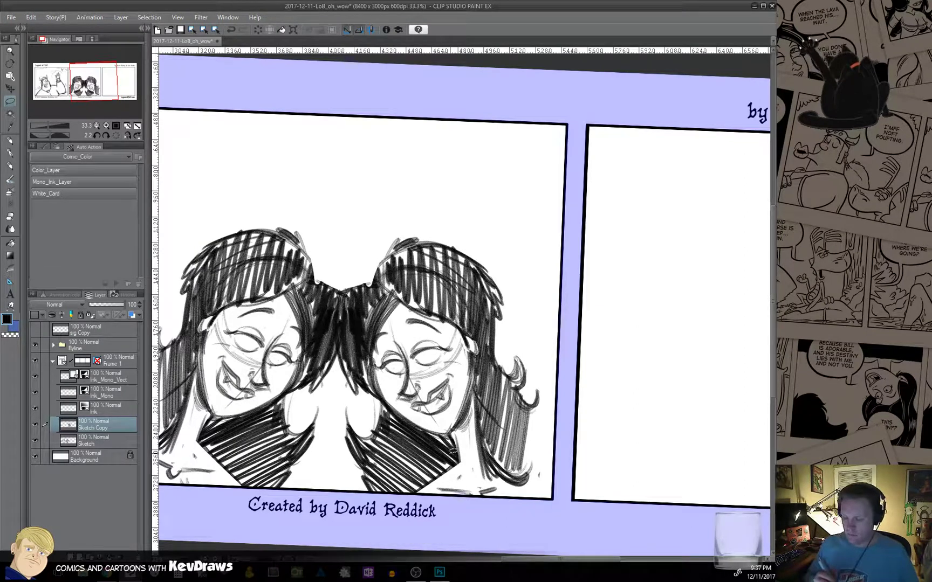
{"action": "left_click", "coordinate": [10, 141]}
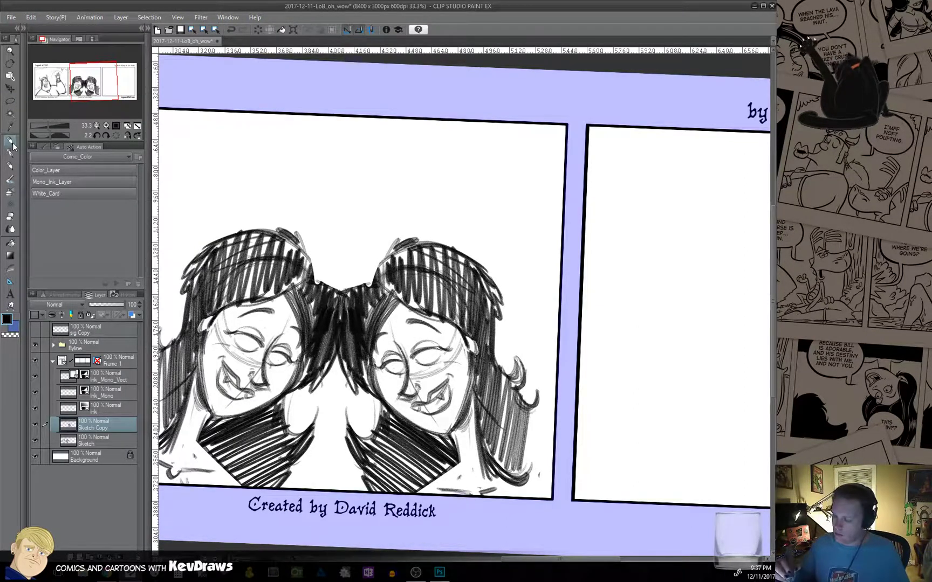
{"action": "mouse_move", "coordinate": [347, 293]}
{"action": "left_mouse_down"}
{"action": "mouse_move", "coordinate": [333, 369]}
{"action": "mouse_move", "coordinate": [347, 285]}
{"action": "mouse_move", "coordinate": [333, 331]}
{"action": "mouse_move", "coordinate": [342, 360]}
{"action": "left_mouse_up"}
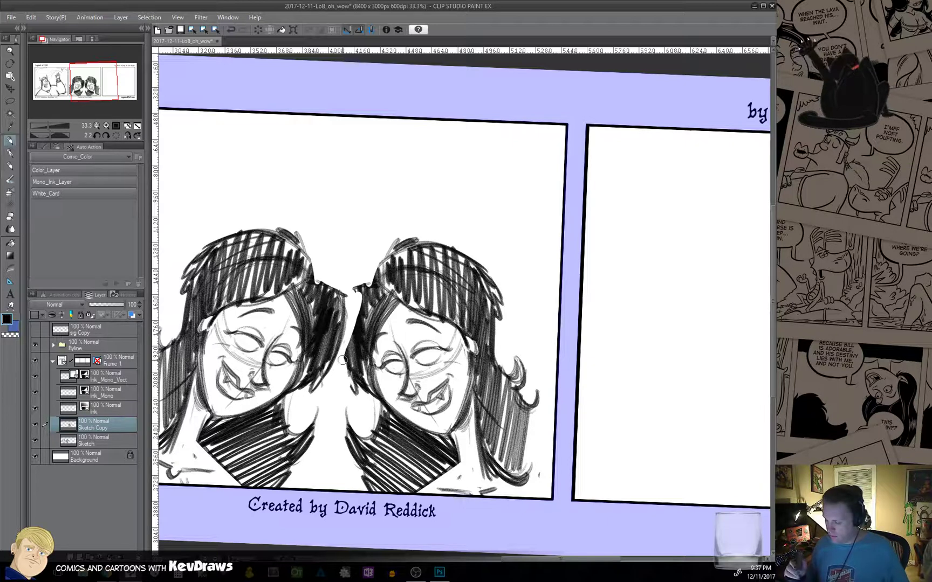
{"action": "mouse_move", "coordinate": [371, 419]}
{"action": "left_mouse_down"}
{"action": "mouse_move", "coordinate": [350, 456]}
{"action": "mouse_move", "coordinate": [380, 495]}
{"action": "mouse_move", "coordinate": [386, 417]}
{"action": "mouse_move", "coordinate": [353, 359]}
{"action": "mouse_move", "coordinate": [347, 320]}
{"action": "mouse_move", "coordinate": [405, 253]}
{"action": "mouse_move", "coordinate": [439, 253]}
{"action": "mouse_move", "coordinate": [477, 281]}
{"action": "mouse_move", "coordinate": [503, 343]}
{"action": "left_mouse_up"}
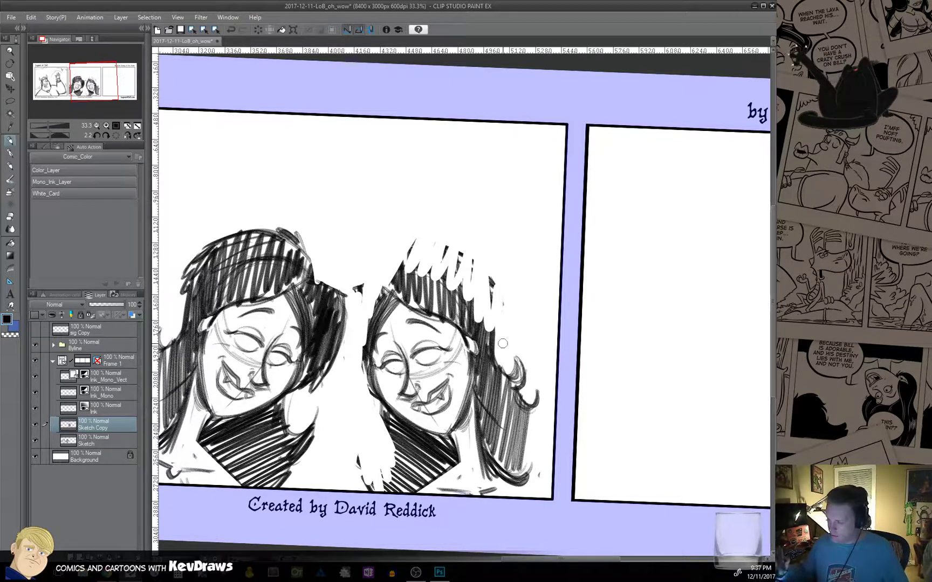
{"action": "mouse_move", "coordinate": [410, 275]}
{"action": "left_mouse_down"}
{"action": "mouse_move", "coordinate": [400, 288]}
{"action": "mouse_move", "coordinate": [415, 278]}
{"action": "mouse_move", "coordinate": [477, 330]}
{"action": "mouse_move", "coordinate": [493, 372]}
{"action": "mouse_move", "coordinate": [483, 399]}
{"action": "mouse_move", "coordinate": [488, 435]}
{"action": "mouse_move", "coordinate": [507, 426]}
{"action": "mouse_move", "coordinate": [524, 437]}
{"action": "left_mouse_up"}
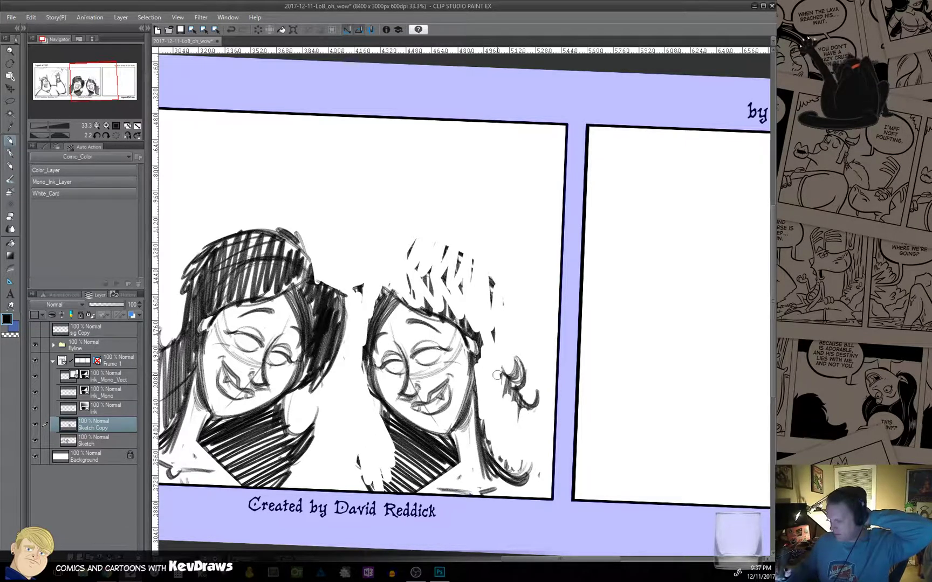
{"action": "mouse_move", "coordinate": [417, 235]}
{"action": "left_mouse_down"}
{"action": "mouse_move", "coordinate": [496, 284]}
{"action": "mouse_move", "coordinate": [405, 283]}
{"action": "mouse_move", "coordinate": [425, 274]}
{"action": "mouse_move", "coordinate": [415, 304]}
{"action": "mouse_move", "coordinate": [460, 270]}
{"action": "left_mouse_up"}
{"action": "left_click_drag", "start_coordinate": [363, 298], "coordinate": [356, 273]}
{"action": "mouse_move", "coordinate": [392, 462]}
{"action": "left_mouse_down"}
{"action": "mouse_move", "coordinate": [393, 443]}
{"action": "mouse_move", "coordinate": [371, 442]}
{"action": "mouse_move", "coordinate": [407, 443]}
{"action": "mouse_move", "coordinate": [433, 461]}
{"action": "mouse_move", "coordinate": [405, 492]}
{"action": "mouse_move", "coordinate": [447, 457]}
{"action": "mouse_move", "coordinate": [446, 446]}
{"action": "mouse_move", "coordinate": [383, 413]}
{"action": "mouse_move", "coordinate": [381, 423]}
{"action": "mouse_move", "coordinate": [410, 445]}
{"action": "mouse_move", "coordinate": [398, 432]}
{"action": "mouse_move", "coordinate": [402, 450]}
{"action": "mouse_move", "coordinate": [440, 458]}
{"action": "mouse_move", "coordinate": [373, 495]}
{"action": "left_mouse_up"}
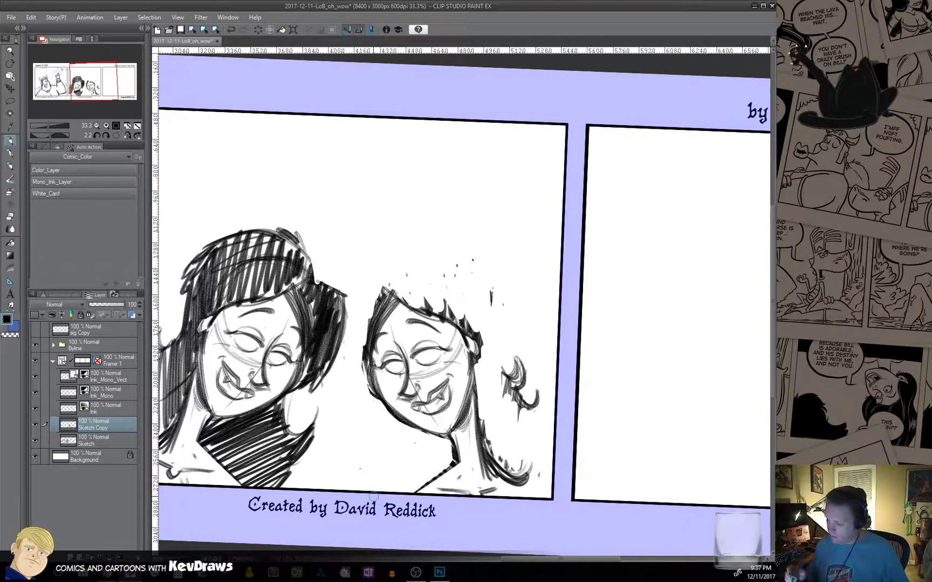
Replace the copied character's grin with small pouting lips and draw pupils in both eyes.
{"action": "mouse_move", "coordinate": [423, 400]}
{"action": "left_mouse_down"}
{"action": "mouse_move", "coordinate": [426, 410]}
{"action": "mouse_move", "coordinate": [442, 384]}
{"action": "mouse_move", "coordinate": [459, 380]}
{"action": "mouse_move", "coordinate": [450, 368]}
{"action": "left_mouse_up"}
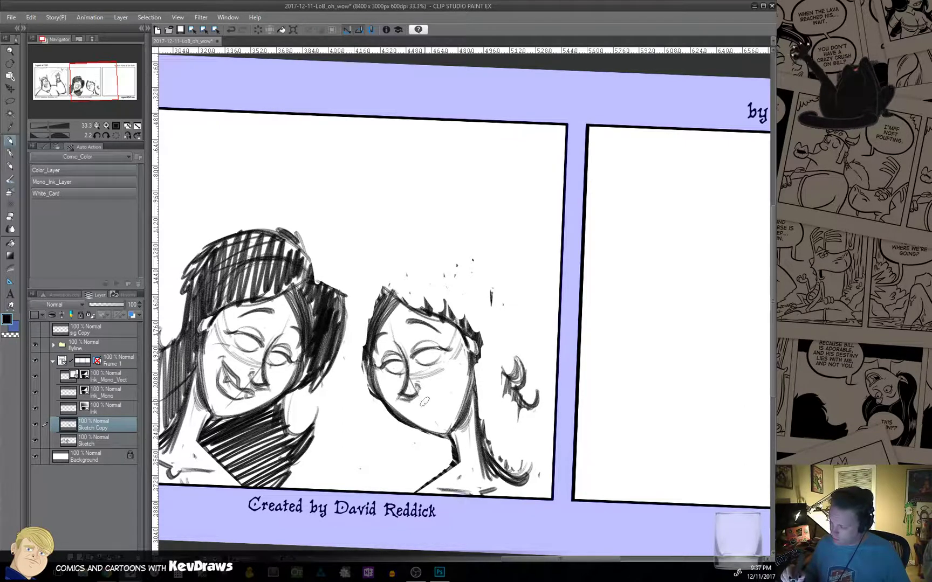
{"action": "mouse_move", "coordinate": [428, 405]}
{"action": "left_mouse_down"}
{"action": "mouse_move", "coordinate": [439, 401]}
{"action": "mouse_move", "coordinate": [420, 410]}
{"action": "mouse_move", "coordinate": [441, 405]}
{"action": "left_mouse_up"}
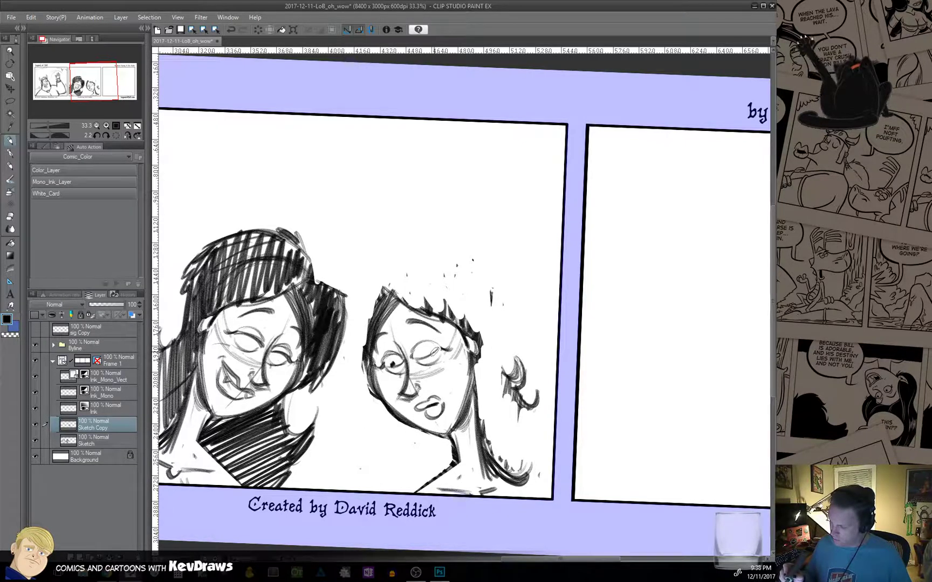
{"action": "left_click_drag", "start_coordinate": [430, 355], "coordinate": [425, 353]}
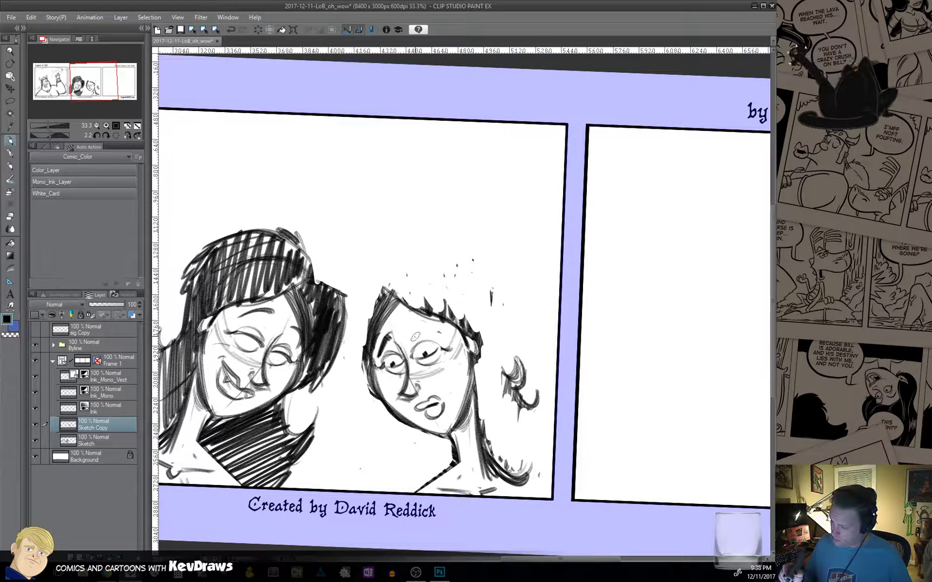
Undo the last eyebrow strokes and redraw both eyebrows slanted up toward the nose for a worried look.
{"action": "key", "text": "ctrl+z"}
{"action": "key", "text": "ctrl+z"}
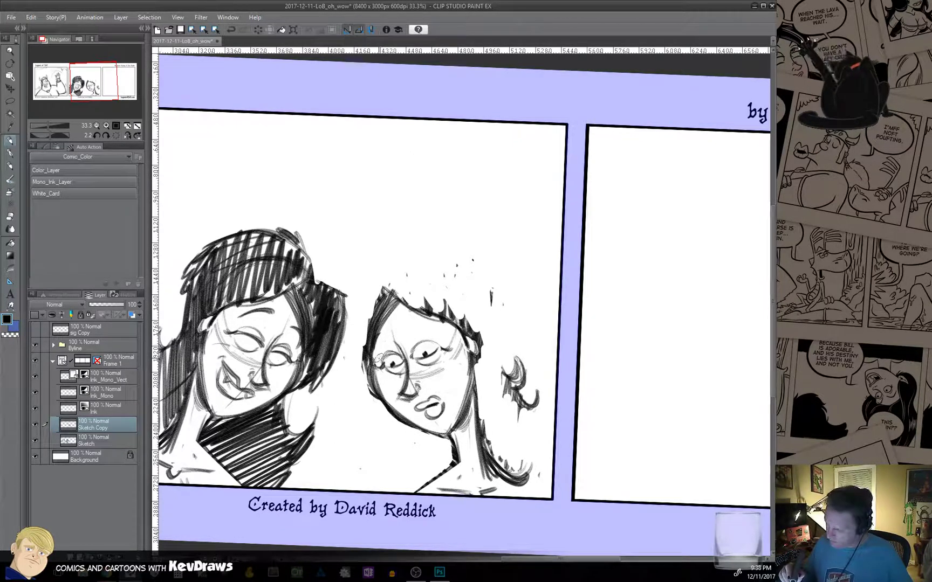
{"action": "mouse_move", "coordinate": [379, 359]}
{"action": "left_mouse_down"}
{"action": "mouse_move", "coordinate": [384, 339]}
{"action": "mouse_move", "coordinate": [433, 330]}
{"action": "mouse_move", "coordinate": [386, 330]}
{"action": "mouse_move", "coordinate": [379, 353]}
{"action": "left_mouse_up"}
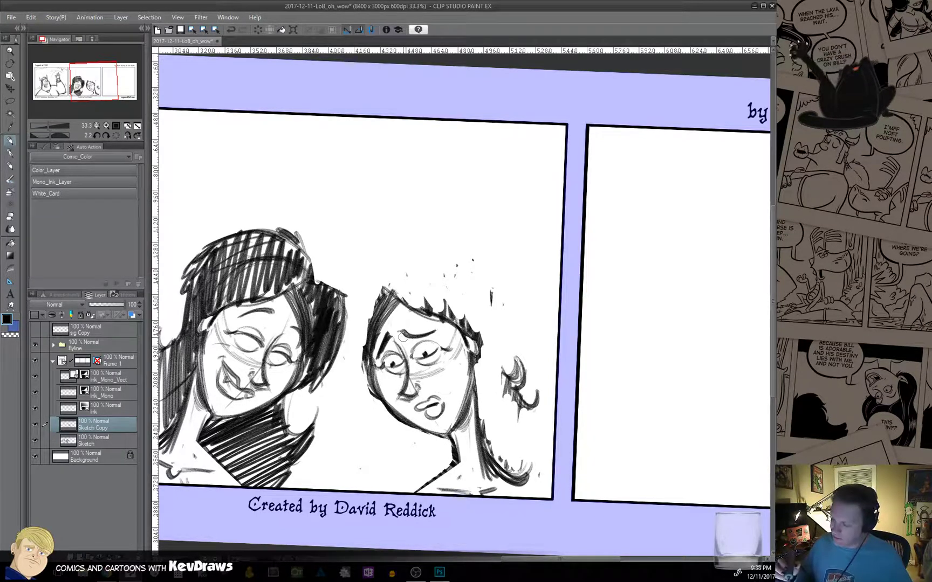
Lighten the dark hair along the left side of the right-hand woman's face and redraw her hairline across the forehead to the ear.
{"action": "left_click_drag", "start_coordinate": [384, 290], "coordinate": [362, 384]}
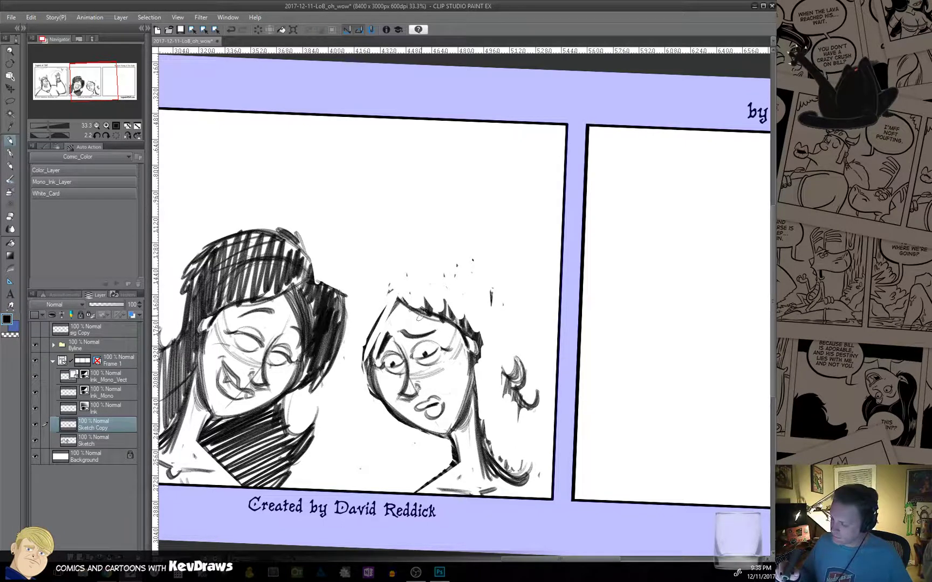
{"action": "mouse_move", "coordinate": [397, 300]}
{"action": "left_mouse_down"}
{"action": "mouse_move", "coordinate": [468, 332]}
{"action": "mouse_move", "coordinate": [419, 318]}
{"action": "mouse_move", "coordinate": [481, 330]}
{"action": "left_mouse_up"}
{"action": "left_click_drag", "start_coordinate": [433, 322], "coordinate": [470, 325]}
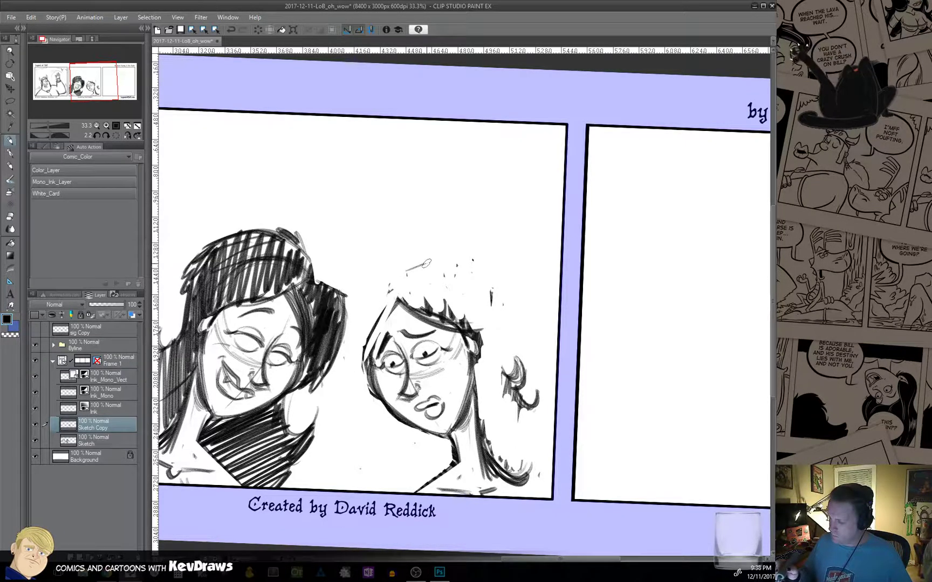
Outline the right-hand woman's smooth hair from the crown down behind the ear, sweeping outward above the shoulder.
{"action": "mouse_move", "coordinate": [404, 268]}
{"action": "left_mouse_down"}
{"action": "mouse_move", "coordinate": [435, 271]}
{"action": "mouse_move", "coordinate": [488, 323]}
{"action": "left_mouse_up"}
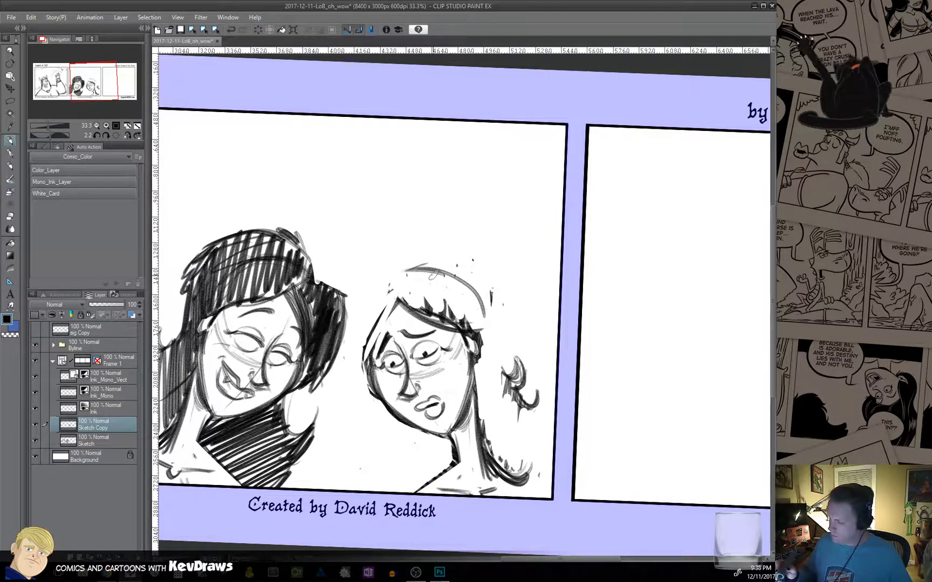
{"action": "mouse_move", "coordinate": [433, 275]}
{"action": "left_mouse_down"}
{"action": "mouse_move", "coordinate": [487, 317]}
{"action": "mouse_move", "coordinate": [488, 356]}
{"action": "mouse_move", "coordinate": [523, 418]}
{"action": "left_mouse_up"}
{"action": "mouse_move", "coordinate": [490, 369]}
{"action": "left_mouse_down"}
{"action": "mouse_move", "coordinate": [517, 418]}
{"action": "mouse_move", "coordinate": [527, 415]}
{"action": "left_mouse_up"}
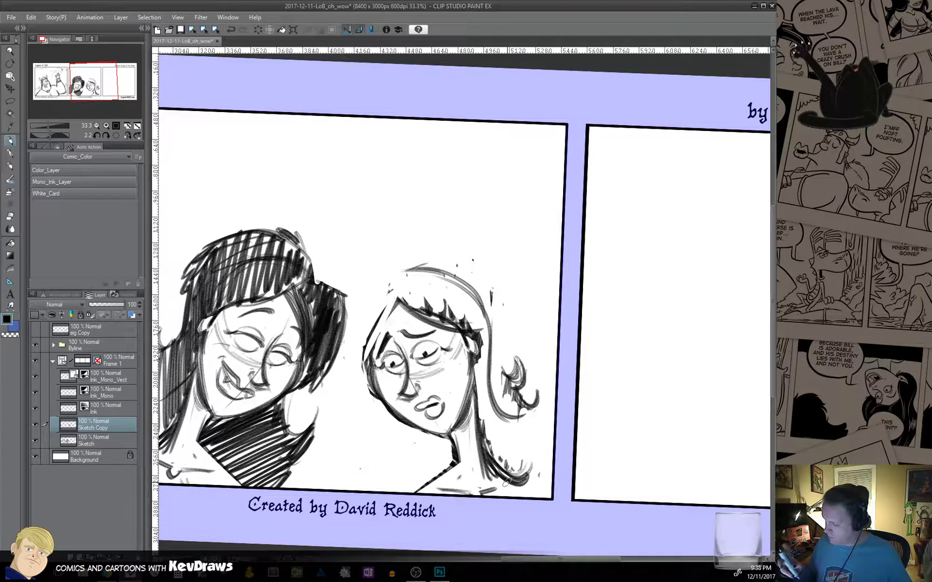
Erase the leftover curls and old hair strands to the right of the right-hand woman's neck.
{"action": "mouse_move", "coordinate": [508, 370]}
{"action": "left_mouse_down"}
{"action": "mouse_move", "coordinate": [504, 396]}
{"action": "mouse_move", "coordinate": [517, 373]}
{"action": "mouse_move", "coordinate": [541, 405]}
{"action": "left_mouse_up"}
{"action": "mouse_move", "coordinate": [528, 453]}
{"action": "left_mouse_down"}
{"action": "mouse_move", "coordinate": [525, 482]}
{"action": "mouse_move", "coordinate": [488, 445]}
{"action": "left_mouse_up"}
{"action": "left_click_drag", "start_coordinate": [475, 407], "coordinate": [489, 497]}
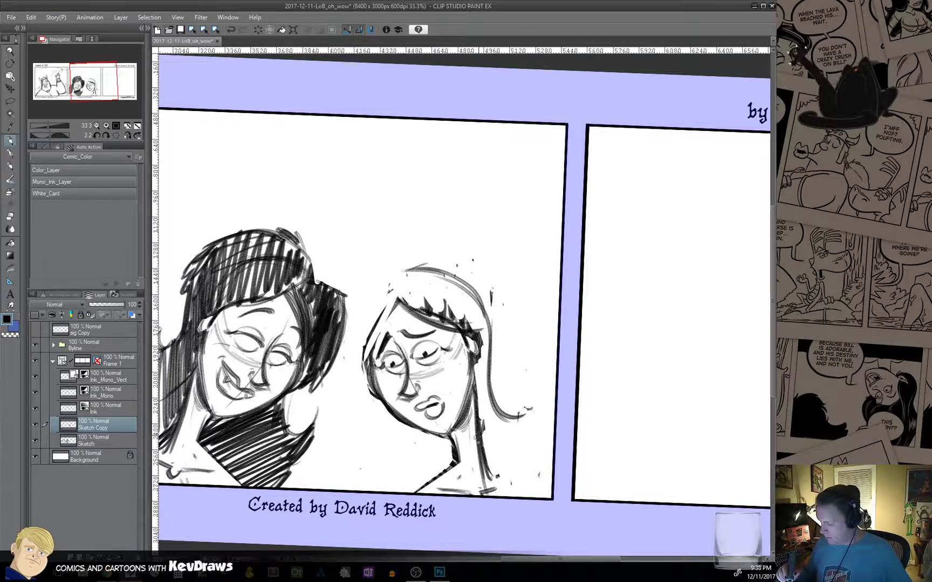
Extend the right-hand woman's outer hair to the panel's right border and draw a long wavy lock from her left jawline to the panel's bottom.
{"action": "left_click_drag", "start_coordinate": [480, 453], "coordinate": [518, 495]}
{"action": "mouse_move", "coordinate": [487, 386]}
{"action": "left_mouse_down"}
{"action": "mouse_move", "coordinate": [518, 406]}
{"action": "mouse_move", "coordinate": [489, 397]}
{"action": "mouse_move", "coordinate": [553, 437]}
{"action": "left_mouse_up"}
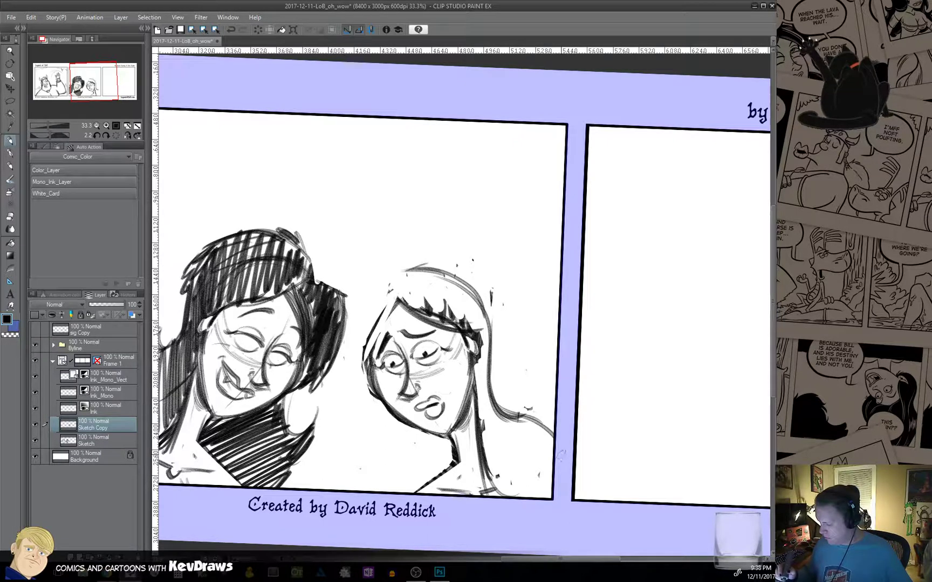
{"action": "mouse_move", "coordinate": [385, 413]}
{"action": "left_mouse_down"}
{"action": "mouse_move", "coordinate": [379, 450]}
{"action": "mouse_move", "coordinate": [342, 485]}
{"action": "left_mouse_up"}
{"action": "left_click_drag", "start_coordinate": [372, 437], "coordinate": [346, 488]}
{"action": "mouse_move", "coordinate": [384, 413]}
{"action": "left_mouse_down"}
{"action": "mouse_move", "coordinate": [344, 468]}
{"action": "mouse_move", "coordinate": [336, 491]}
{"action": "left_mouse_up"}
{"action": "left_click_drag", "start_coordinate": [368, 459], "coordinate": [340, 489]}
{"action": "left_click_drag", "start_coordinate": [386, 405], "coordinate": [358, 468]}
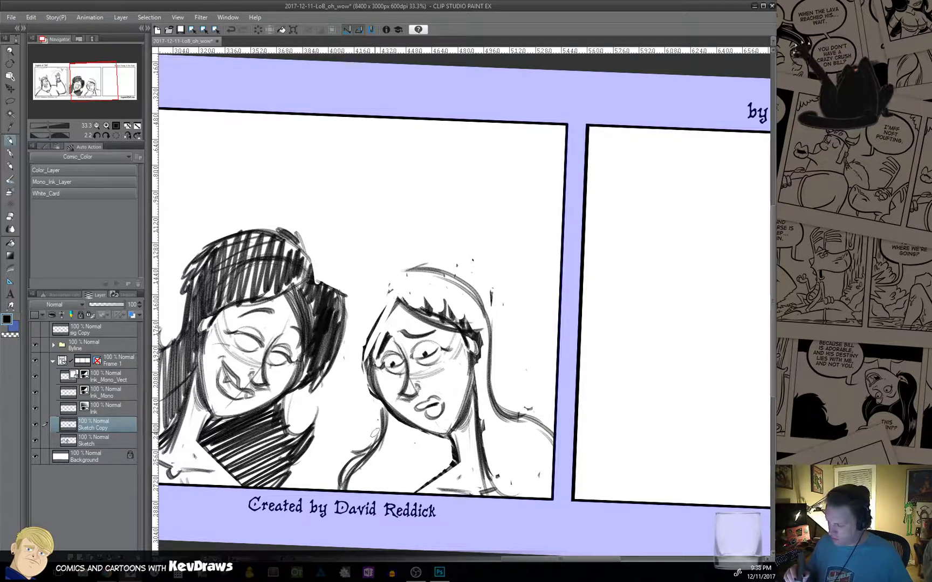
Sketch a wider outer hair outline around the worried woman's head, sweeping over the crown and down past her face.
{"action": "left_click_drag", "start_coordinate": [377, 391], "coordinate": [333, 341]}
{"action": "mouse_move", "coordinate": [339, 298]}
{"action": "left_mouse_down"}
{"action": "mouse_move", "coordinate": [360, 276]}
{"action": "mouse_move", "coordinate": [405, 264]}
{"action": "mouse_move", "coordinate": [427, 268]}
{"action": "mouse_move", "coordinate": [402, 276]}
{"action": "mouse_move", "coordinate": [453, 268]}
{"action": "mouse_move", "coordinate": [478, 289]}
{"action": "left_mouse_up"}
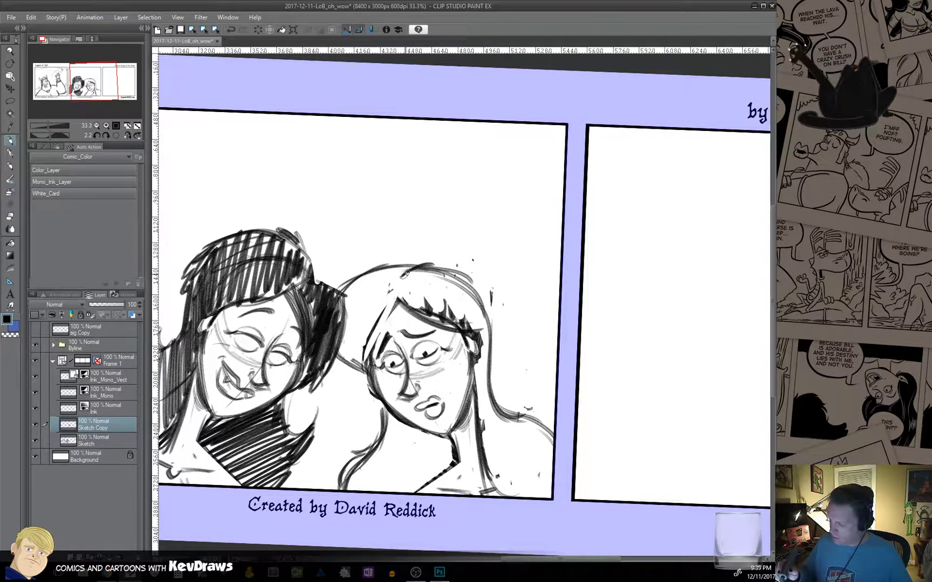
{"action": "mouse_move", "coordinate": [413, 273]}
{"action": "left_mouse_down"}
{"action": "mouse_move", "coordinate": [359, 278]}
{"action": "mouse_move", "coordinate": [405, 275]}
{"action": "mouse_move", "coordinate": [433, 258]}
{"action": "mouse_move", "coordinate": [471, 281]}
{"action": "left_mouse_up"}
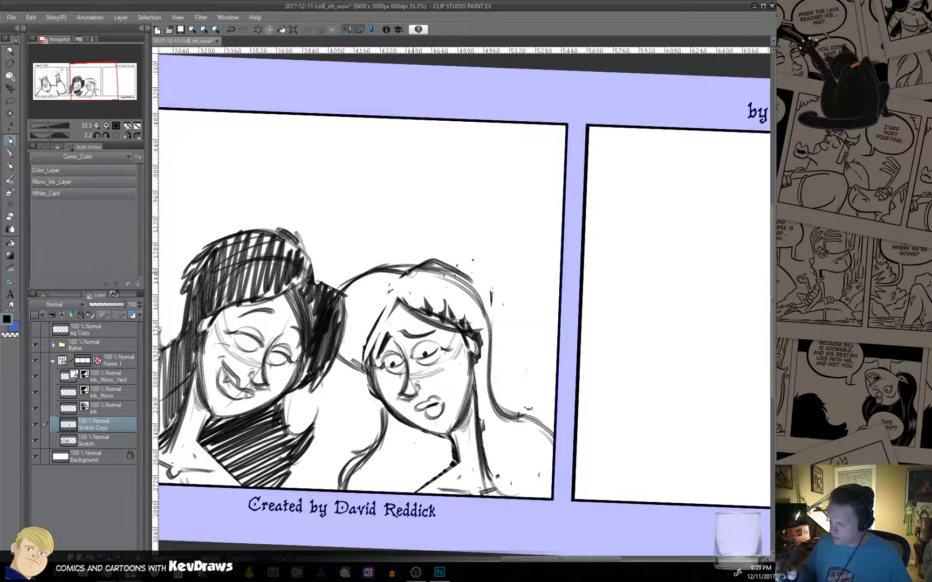
{"action": "mouse_move", "coordinate": [383, 271]}
{"action": "left_mouse_down"}
{"action": "mouse_move", "coordinate": [438, 266]}
{"action": "mouse_move", "coordinate": [492, 312]}
{"action": "left_mouse_up"}
{"action": "left_click_drag", "start_coordinate": [420, 267], "coordinate": [488, 297]}
{"action": "left_click_drag", "start_coordinate": [480, 295], "coordinate": [510, 418]}
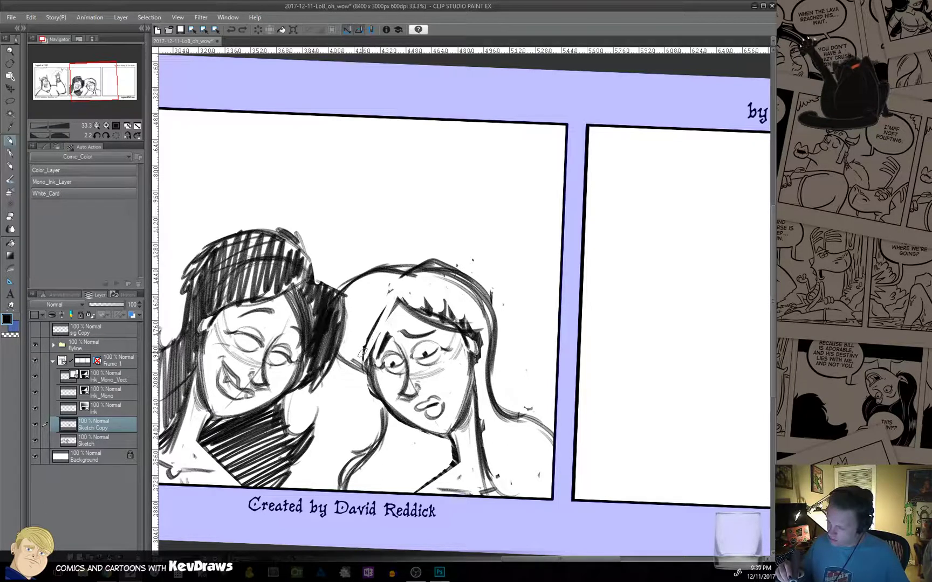
Erase and redraw the front hairline from the worried woman's forehead down to her cheek on the side facing the other woman.
{"action": "left_click_drag", "start_coordinate": [398, 303], "coordinate": [366, 372]}
{"action": "mouse_move", "coordinate": [394, 308]}
{"action": "left_mouse_down"}
{"action": "mouse_move", "coordinate": [367, 364]}
{"action": "mouse_move", "coordinate": [371, 375]}
{"action": "left_mouse_up"}
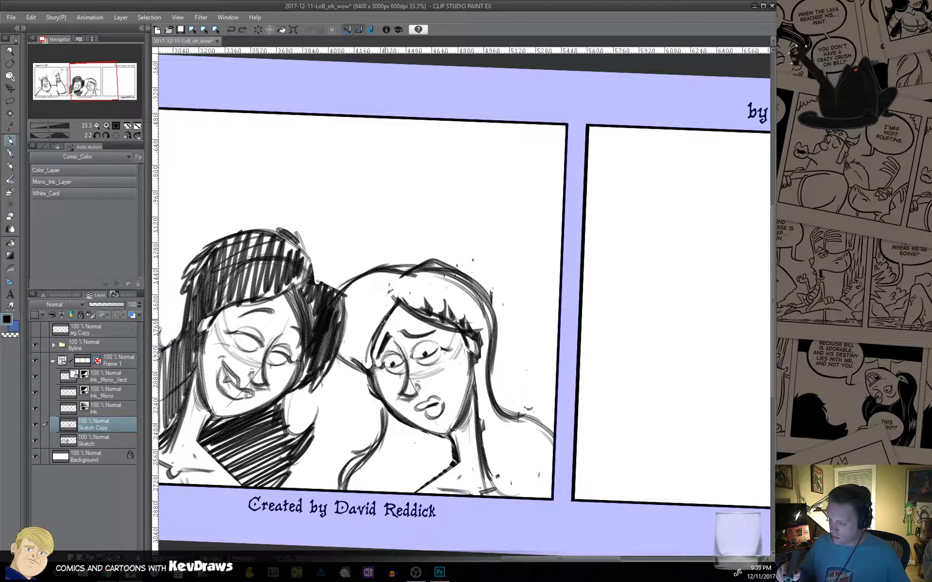
{"action": "mouse_move", "coordinate": [397, 303]}
{"action": "left_mouse_down"}
{"action": "mouse_move", "coordinate": [384, 315]}
{"action": "mouse_move", "coordinate": [377, 367]}
{"action": "left_mouse_up"}
{"action": "left_click_drag", "start_coordinate": [371, 315], "coordinate": [386, 410]}
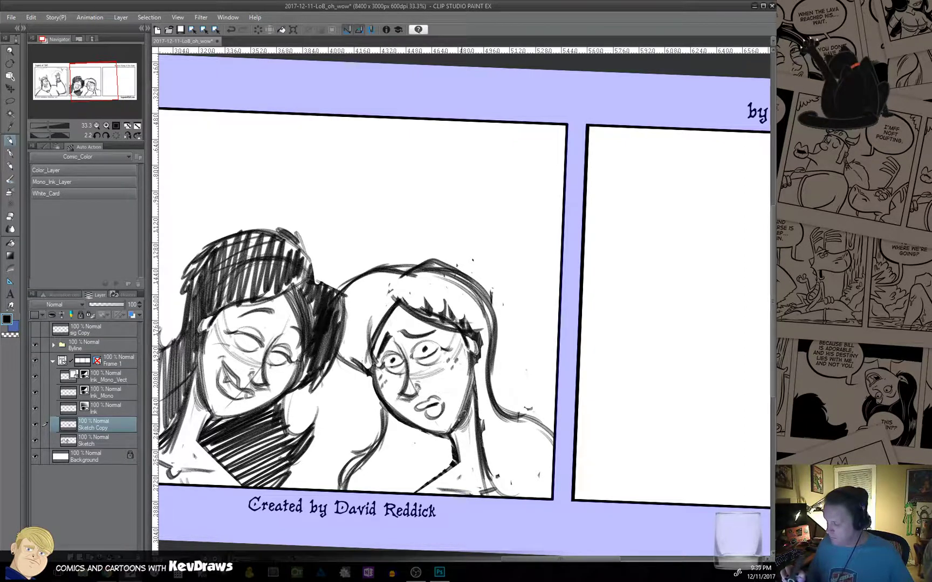
Replace the worried woman's ear with a long strand of hair past her neck, and reinforce the jaw and neck lines.
{"action": "mouse_move", "coordinate": [483, 340]}
{"action": "left_mouse_down"}
{"action": "mouse_move", "coordinate": [481, 351]}
{"action": "mouse_move", "coordinate": [469, 334]}
{"action": "mouse_move", "coordinate": [475, 371]}
{"action": "left_mouse_up"}
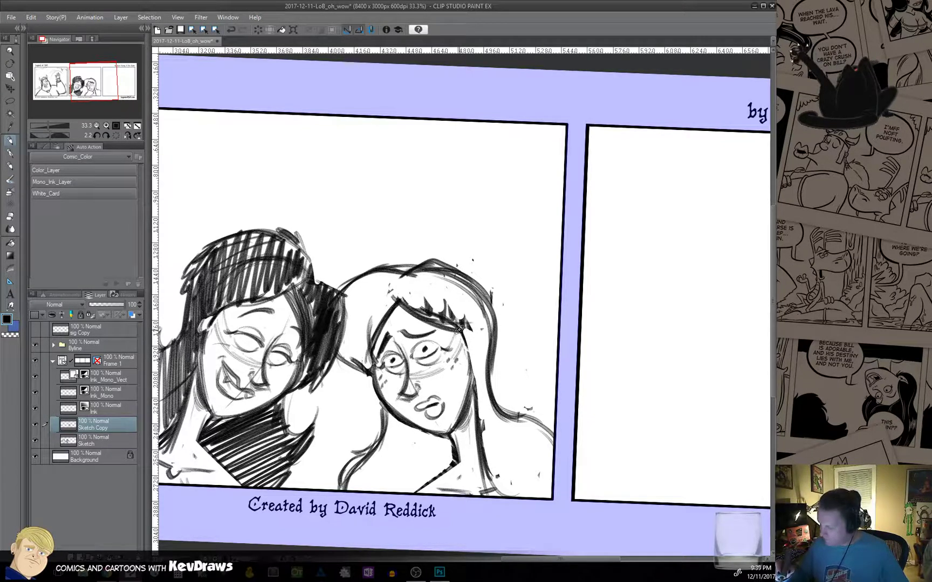
{"action": "left_click_drag", "start_coordinate": [459, 329], "coordinate": [478, 450]}
{"action": "left_click_drag", "start_coordinate": [475, 393], "coordinate": [478, 495]}
{"action": "mouse_move", "coordinate": [478, 437]}
{"action": "left_mouse_down"}
{"action": "mouse_move", "coordinate": [516, 531]}
{"action": "mouse_move", "coordinate": [517, 563]}
{"action": "mouse_move", "coordinate": [493, 496]}
{"action": "left_mouse_up"}
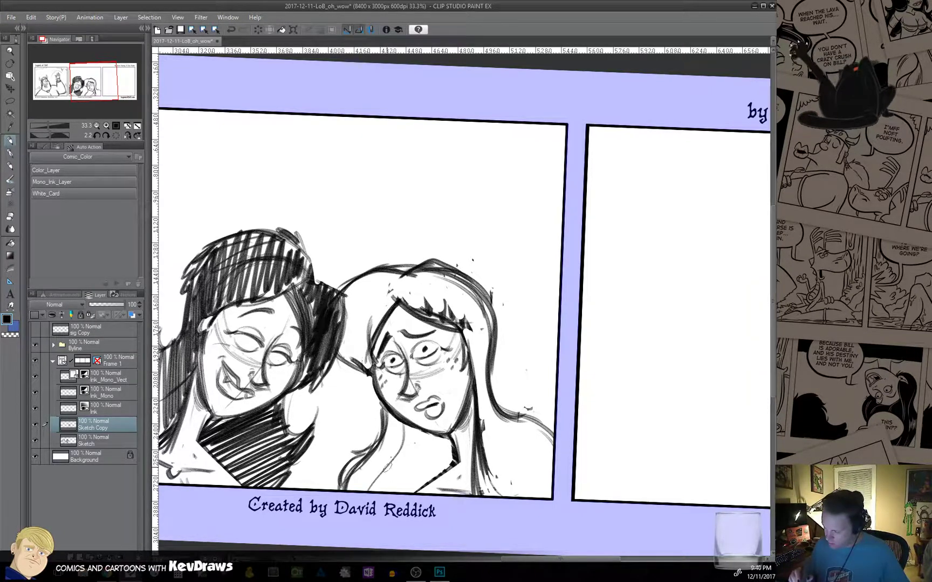
{"action": "left_click_drag", "start_coordinate": [443, 432], "coordinate": [452, 465]}
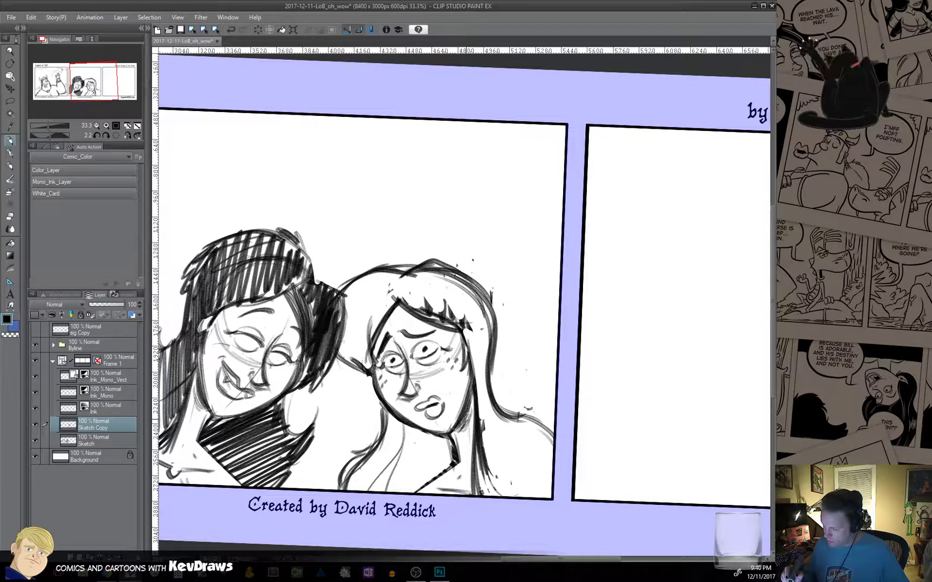
{"action": "left_click_drag", "start_coordinate": [471, 398], "coordinate": [458, 435]}
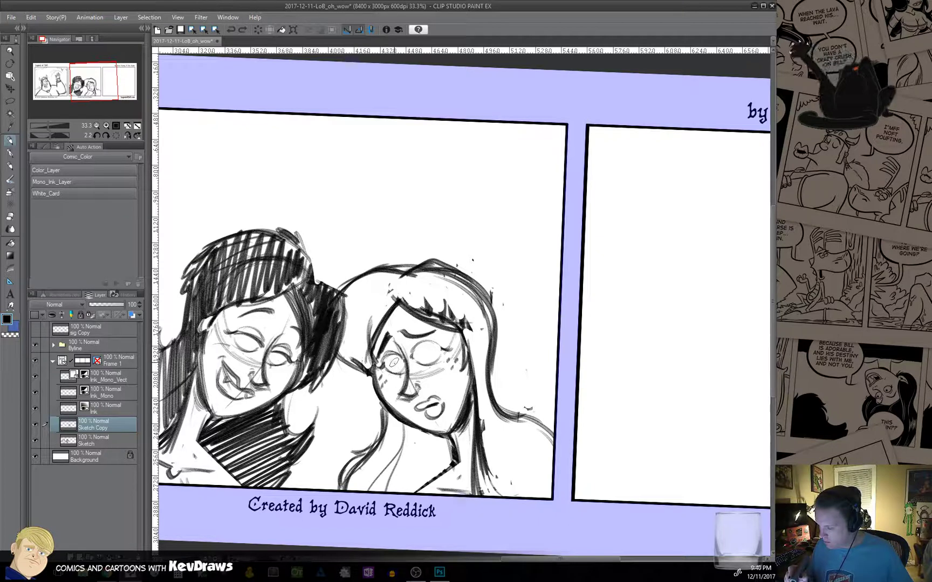
Redraw the worried woman's pupils as small centered dots and replace her eyebrows with thicker raised ones.
{"action": "left_click_drag", "start_coordinate": [393, 362], "coordinate": [395, 365]}
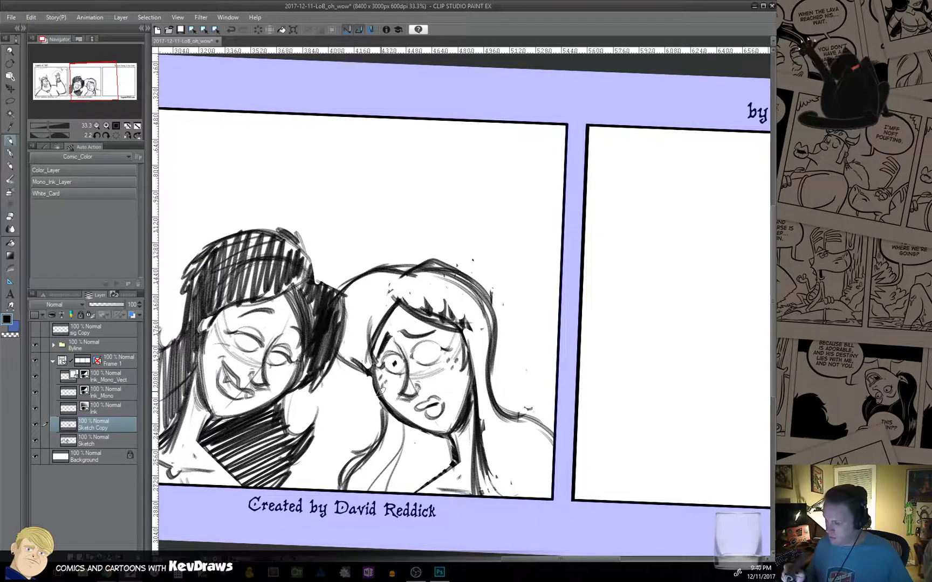
{"action": "left_click_drag", "start_coordinate": [426, 353], "coordinate": [427, 355]}
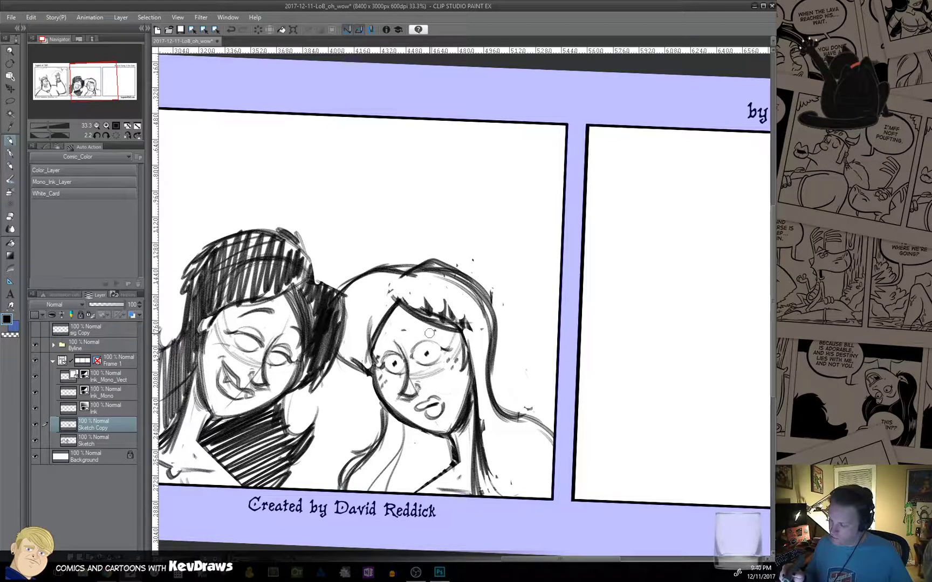
{"action": "mouse_move", "coordinate": [378, 352]}
{"action": "left_mouse_down"}
{"action": "mouse_move", "coordinate": [391, 336]}
{"action": "mouse_move", "coordinate": [381, 348]}
{"action": "mouse_move", "coordinate": [388, 337]}
{"action": "mouse_move", "coordinate": [433, 333]}
{"action": "left_mouse_up"}
{"action": "mouse_move", "coordinate": [406, 333]}
{"action": "left_mouse_down"}
{"action": "mouse_move", "coordinate": [428, 334]}
{"action": "mouse_move", "coordinate": [371, 348]}
{"action": "left_mouse_up"}
Redraw the worried woman's hairline with a lower peak, erasing the old part line and the jagged bangs.
{"action": "left_click_drag", "start_coordinate": [400, 310], "coordinate": [371, 356]}
{"action": "left_click_drag", "start_coordinate": [406, 308], "coordinate": [372, 360]}
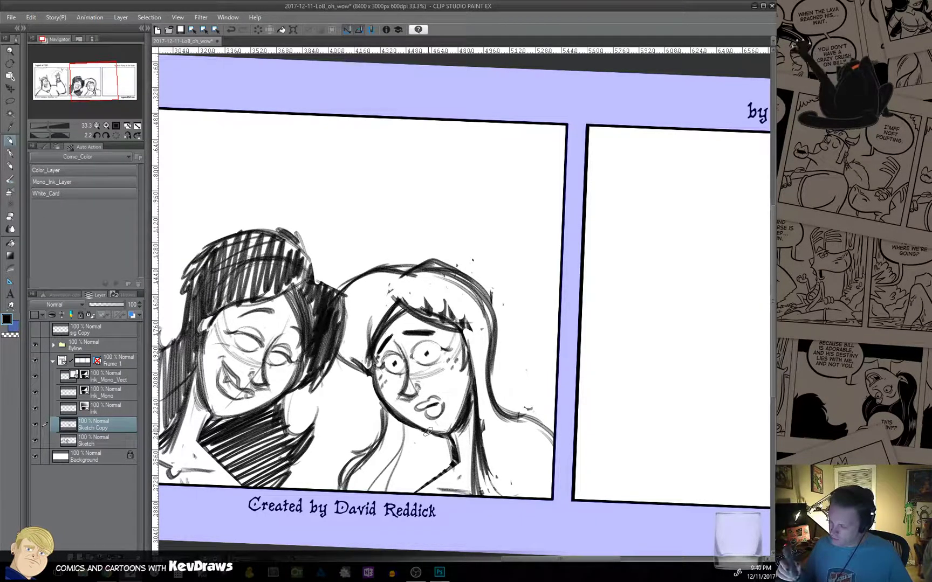
{"action": "left_click_drag", "start_coordinate": [395, 300], "coordinate": [371, 337]}
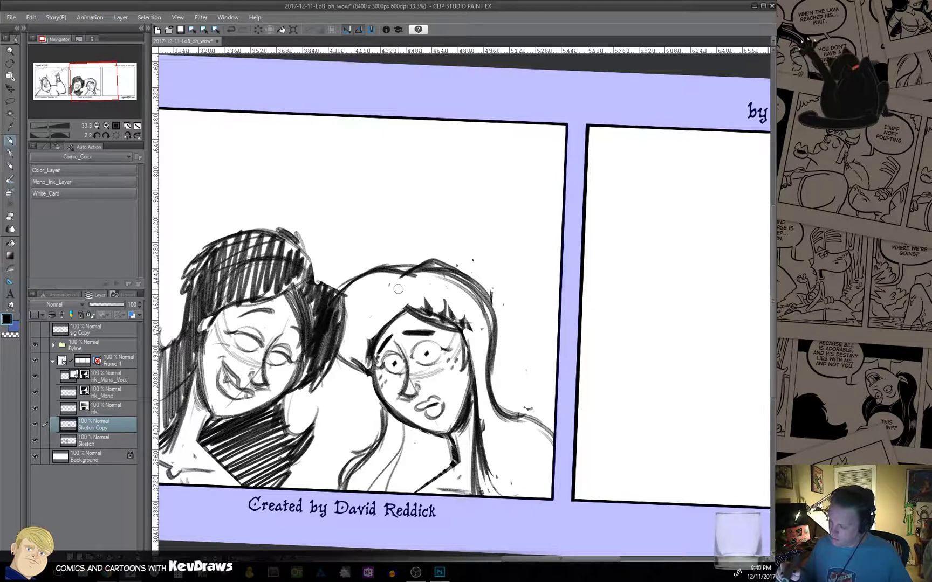
{"action": "left_click_drag", "start_coordinate": [424, 299], "coordinate": [452, 313]}
{"action": "mouse_move", "coordinate": [451, 313]}
{"action": "left_mouse_down"}
{"action": "mouse_move", "coordinate": [426, 307]}
{"action": "mouse_move", "coordinate": [445, 317]}
{"action": "left_mouse_up"}
{"action": "left_click_drag", "start_coordinate": [416, 309], "coordinate": [470, 327]}
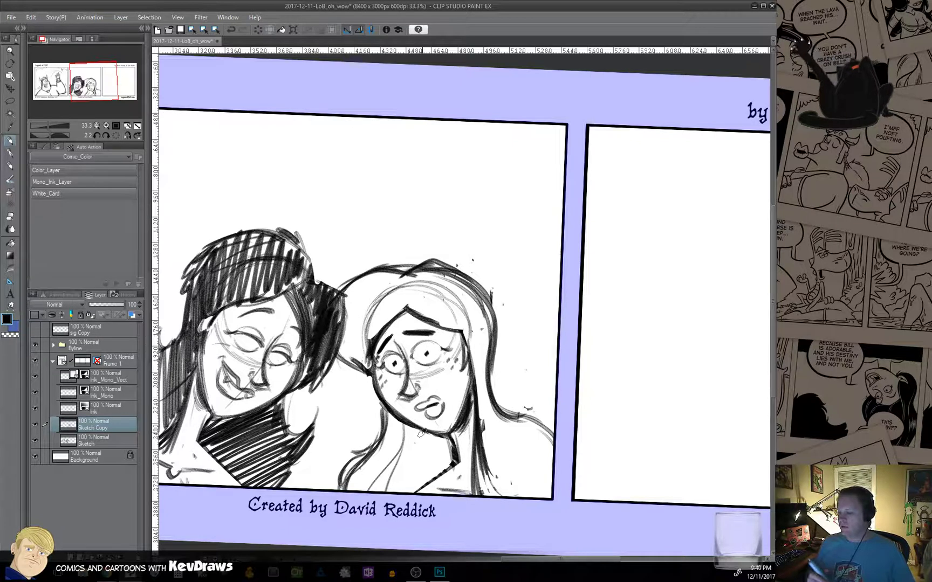
Erase the outer hair outline over the worried woman's head and on both sides of it.
{"action": "mouse_move", "coordinate": [396, 272]}
{"action": "left_mouse_down"}
{"action": "mouse_move", "coordinate": [424, 260]}
{"action": "mouse_move", "coordinate": [443, 274]}
{"action": "mouse_move", "coordinate": [433, 274]}
{"action": "mouse_move", "coordinate": [457, 271]}
{"action": "mouse_move", "coordinate": [462, 293]}
{"action": "mouse_move", "coordinate": [477, 283]}
{"action": "mouse_move", "coordinate": [481, 342]}
{"action": "mouse_move", "coordinate": [495, 334]}
{"action": "mouse_move", "coordinate": [498, 468]}
{"action": "left_mouse_up"}
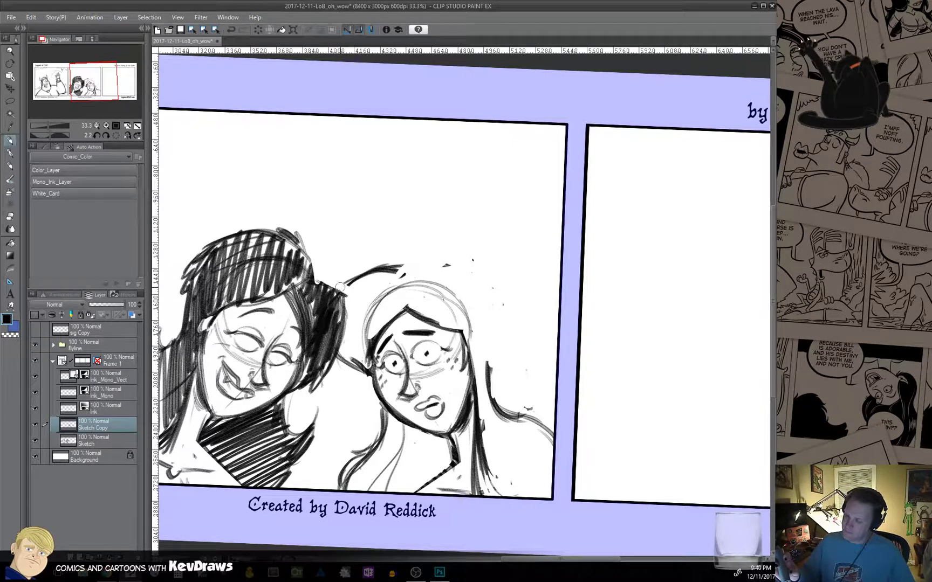
{"action": "mouse_move", "coordinate": [341, 287]}
{"action": "left_mouse_down"}
{"action": "mouse_move", "coordinate": [394, 260]}
{"action": "mouse_move", "coordinate": [406, 280]}
{"action": "left_mouse_up"}
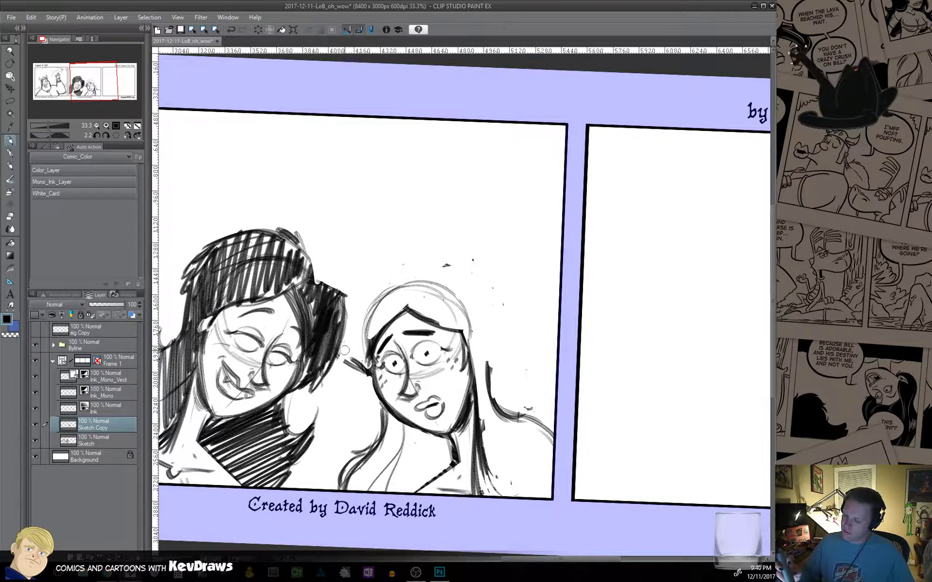
{"action": "left_click_drag", "start_coordinate": [344, 350], "coordinate": [335, 384]}
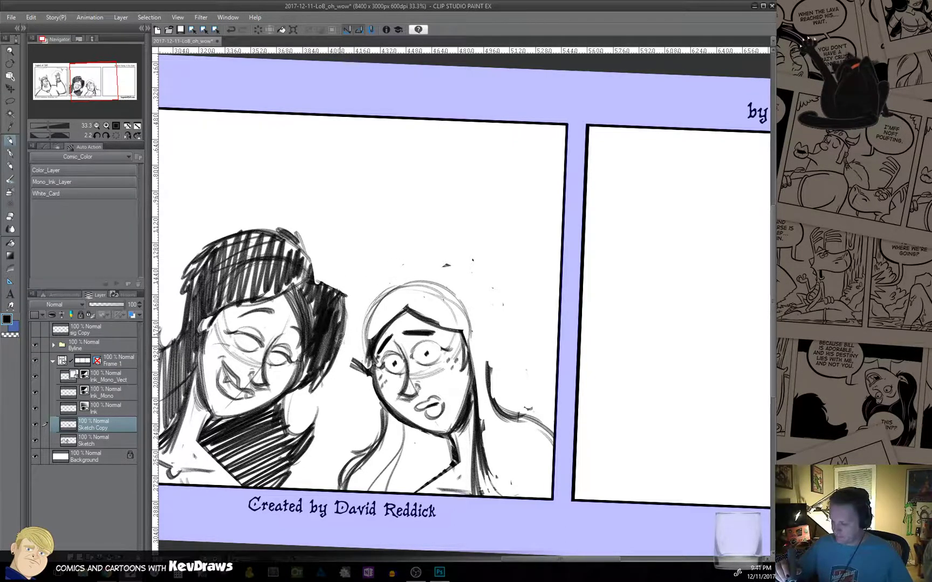
Sketch a smaller outer hair shape closer to the worried woman's skull, with a center part and thick strokes down both sides.
{"action": "mouse_move", "coordinate": [341, 340]}
{"action": "left_mouse_down"}
{"action": "mouse_move", "coordinate": [348, 368]}
{"action": "mouse_move", "coordinate": [371, 374]}
{"action": "mouse_move", "coordinate": [348, 358]}
{"action": "mouse_move", "coordinate": [347, 314]}
{"action": "mouse_move", "coordinate": [346, 357]}
{"action": "mouse_move", "coordinate": [352, 308]}
{"action": "mouse_move", "coordinate": [343, 317]}
{"action": "mouse_move", "coordinate": [360, 288]}
{"action": "mouse_move", "coordinate": [342, 323]}
{"action": "mouse_move", "coordinate": [380, 281]}
{"action": "mouse_move", "coordinate": [350, 302]}
{"action": "mouse_move", "coordinate": [404, 270]}
{"action": "mouse_move", "coordinate": [434, 276]}
{"action": "left_mouse_up"}
{"action": "mouse_move", "coordinate": [349, 317]}
{"action": "left_mouse_down"}
{"action": "mouse_move", "coordinate": [431, 276]}
{"action": "mouse_move", "coordinate": [421, 278]}
{"action": "mouse_move", "coordinate": [449, 283]}
{"action": "mouse_move", "coordinate": [440, 284]}
{"action": "mouse_move", "coordinate": [487, 340]}
{"action": "left_mouse_up"}
{"action": "mouse_move", "coordinate": [437, 290]}
{"action": "left_mouse_down"}
{"action": "mouse_move", "coordinate": [474, 301]}
{"action": "mouse_move", "coordinate": [480, 326]}
{"action": "mouse_move", "coordinate": [428, 285]}
{"action": "mouse_move", "coordinate": [492, 315]}
{"action": "left_mouse_up"}
{"action": "mouse_move", "coordinate": [481, 307]}
{"action": "left_mouse_down"}
{"action": "mouse_move", "coordinate": [492, 370]}
{"action": "mouse_move", "coordinate": [483, 402]}
{"action": "mouse_move", "coordinate": [488, 376]}
{"action": "left_mouse_up"}
{"action": "left_click_drag", "start_coordinate": [474, 282], "coordinate": [496, 326]}
{"action": "mouse_move", "coordinate": [422, 276]}
{"action": "left_mouse_down"}
{"action": "mouse_move", "coordinate": [482, 291]}
{"action": "mouse_move", "coordinate": [442, 284]}
{"action": "mouse_move", "coordinate": [469, 291]}
{"action": "mouse_move", "coordinate": [489, 369]}
{"action": "left_mouse_up"}
{"action": "mouse_move", "coordinate": [453, 286]}
{"action": "left_mouse_down"}
{"action": "mouse_move", "coordinate": [370, 278]}
{"action": "mouse_move", "coordinate": [330, 370]}
{"action": "left_mouse_up"}
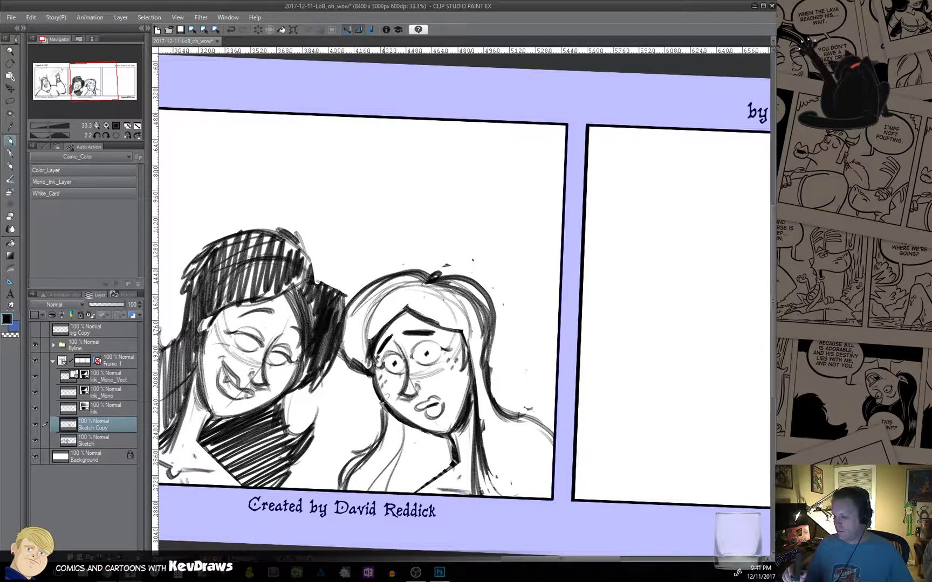
{"action": "left_click_drag", "start_coordinate": [387, 395], "coordinate": [380, 436]}
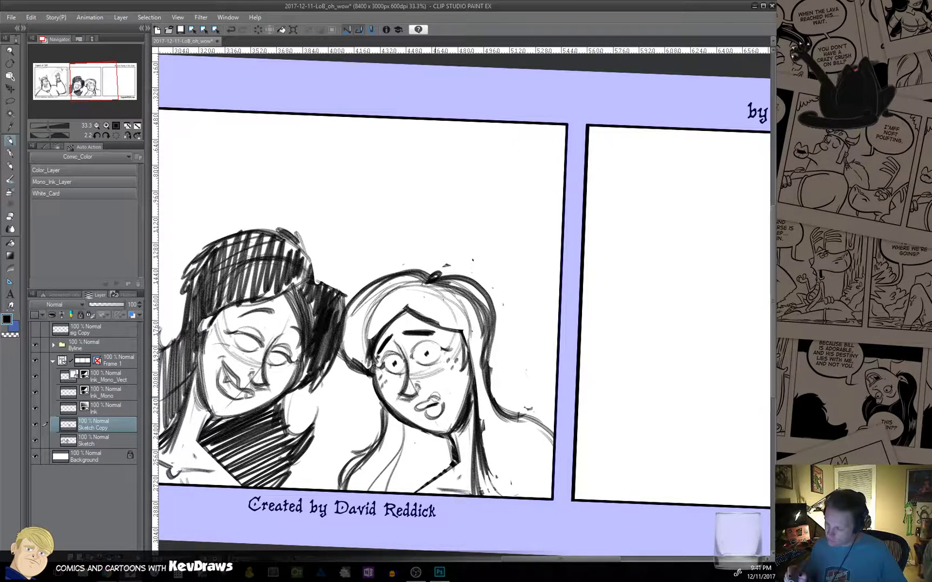
Lasso the worried woman's mouth, shift it slightly toward the near cheek under the nose, and deselect it.
{"action": "left_click", "coordinate": [15, 102]}
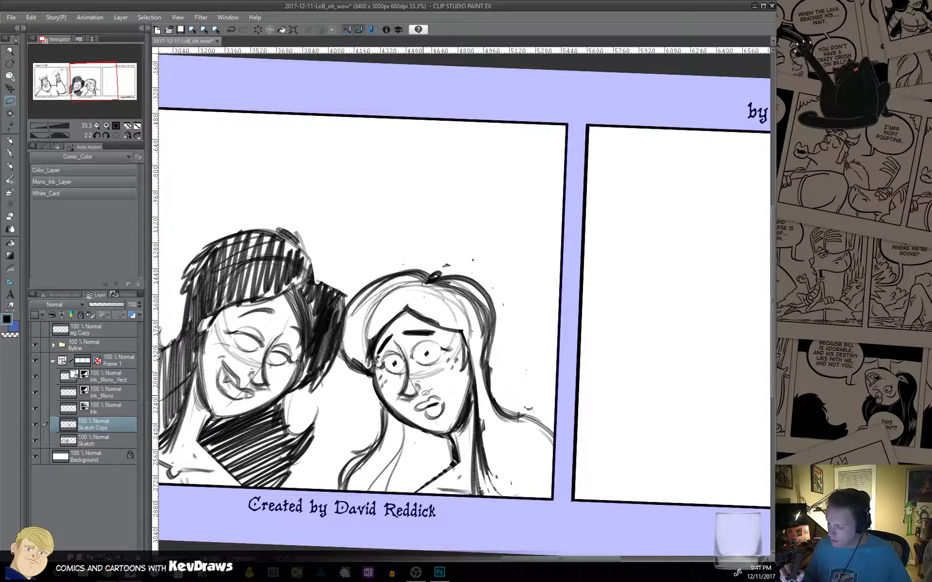
{"action": "mouse_move", "coordinate": [426, 390]}
{"action": "left_mouse_down"}
{"action": "mouse_move", "coordinate": [434, 420]}
{"action": "mouse_move", "coordinate": [449, 417]}
{"action": "mouse_move", "coordinate": [452, 391]}
{"action": "mouse_move", "coordinate": [430, 387]}
{"action": "left_mouse_up"}
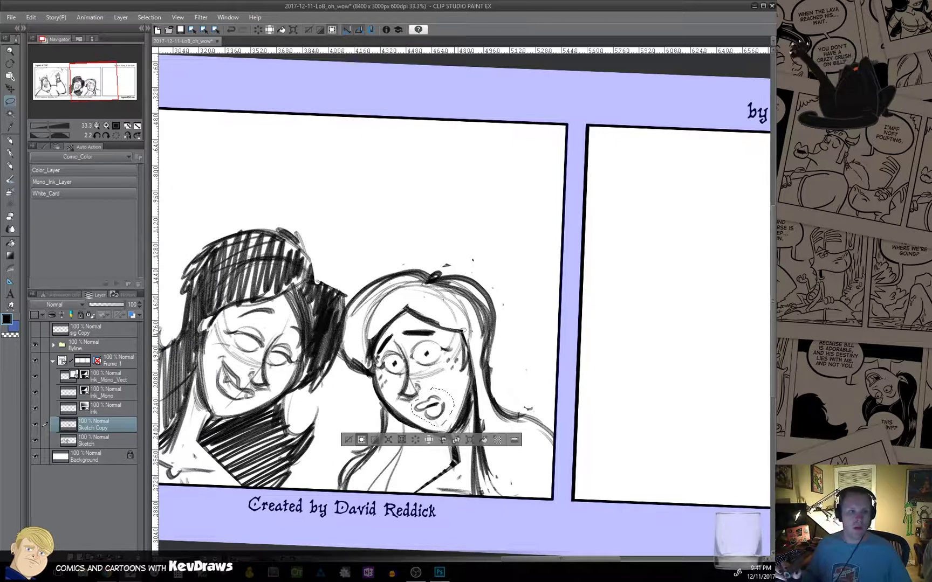
{"action": "key", "text": "ctrl+t"}
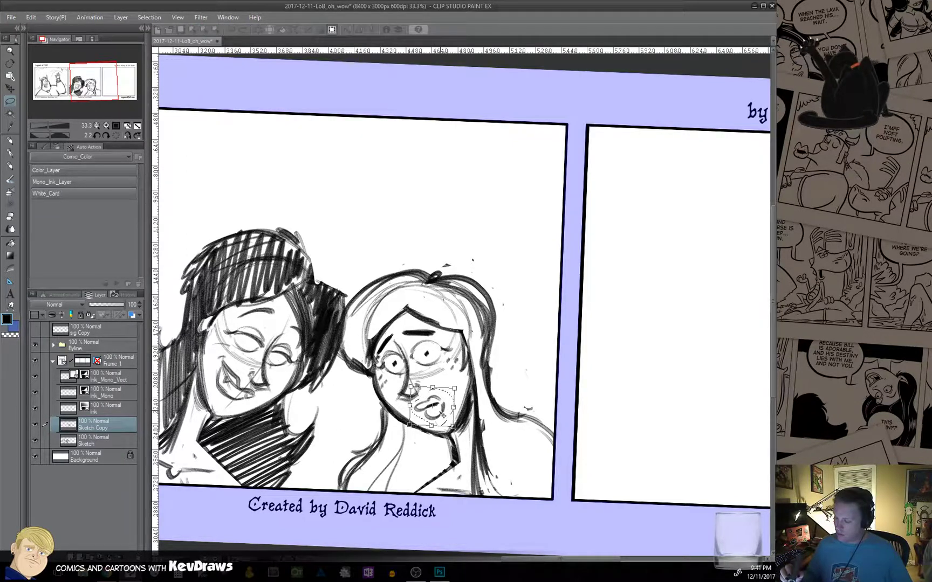
{"action": "left_click_drag", "start_coordinate": [442, 415], "coordinate": [438, 416]}
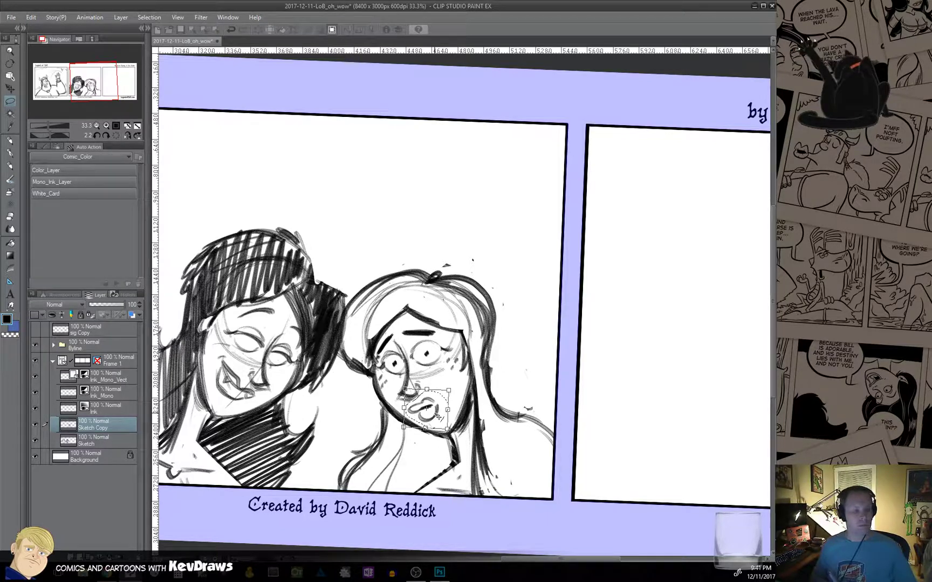
{"action": "key", "text": "Return"}
{"action": "left_click", "coordinate": [341, 442]}
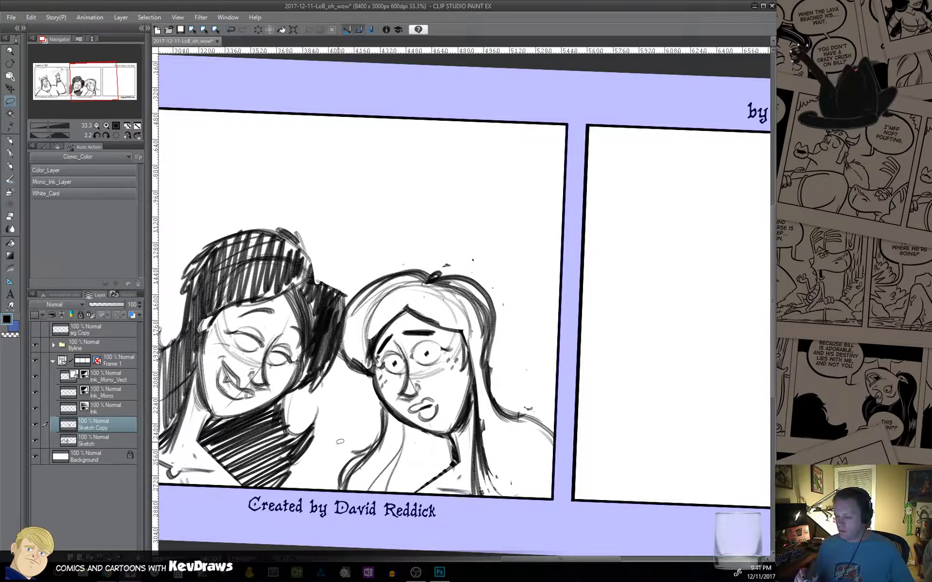
Save the comic file and merge the Sketch Copy layer down into the Sketch layer.
{"action": "key", "text": "ctrl+@"}
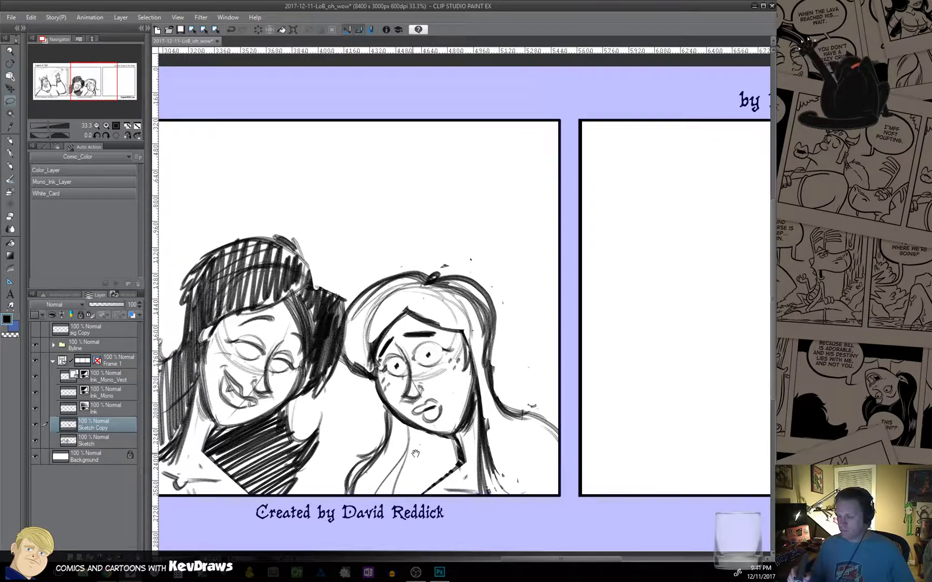
{"action": "left_click_drag", "start_coordinate": [416, 451], "coordinate": [477, 471]}
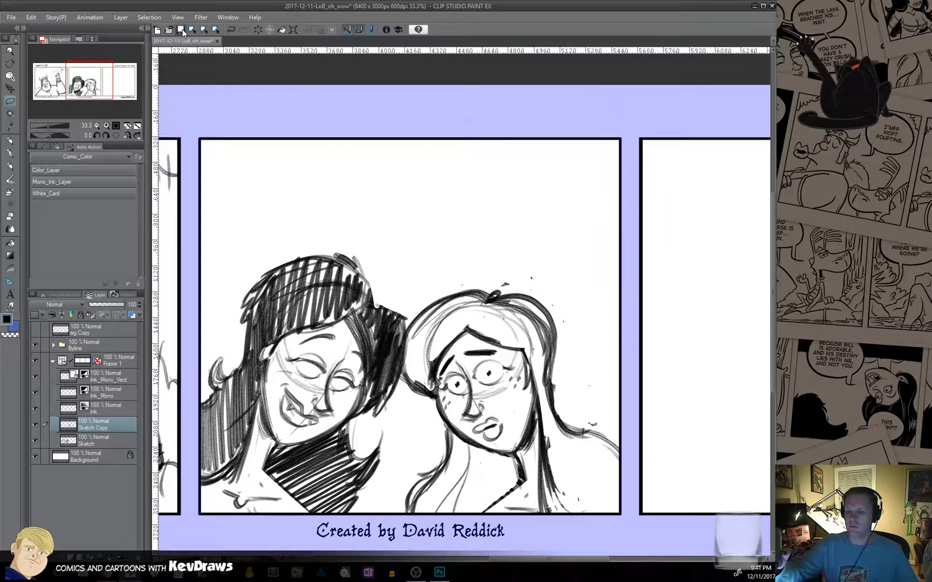
{"action": "left_click", "coordinate": [183, 31]}
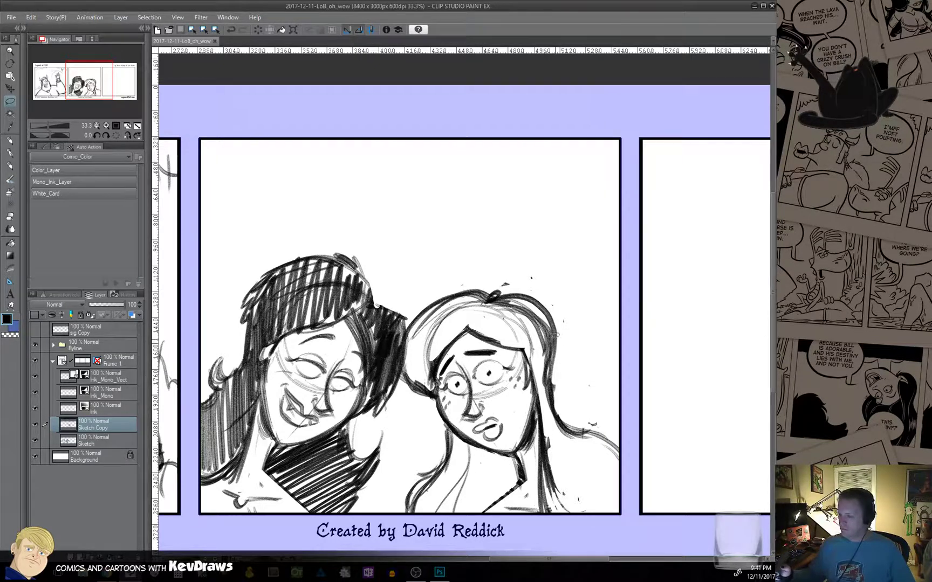
{"action": "left_click", "coordinate": [13, 142]}
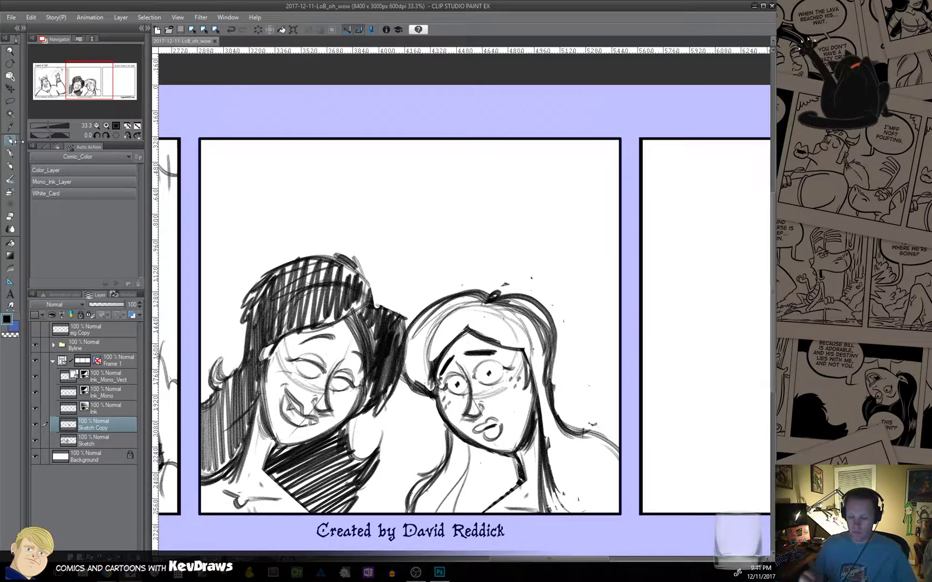
{"action": "key", "text": "ctrl+e"}
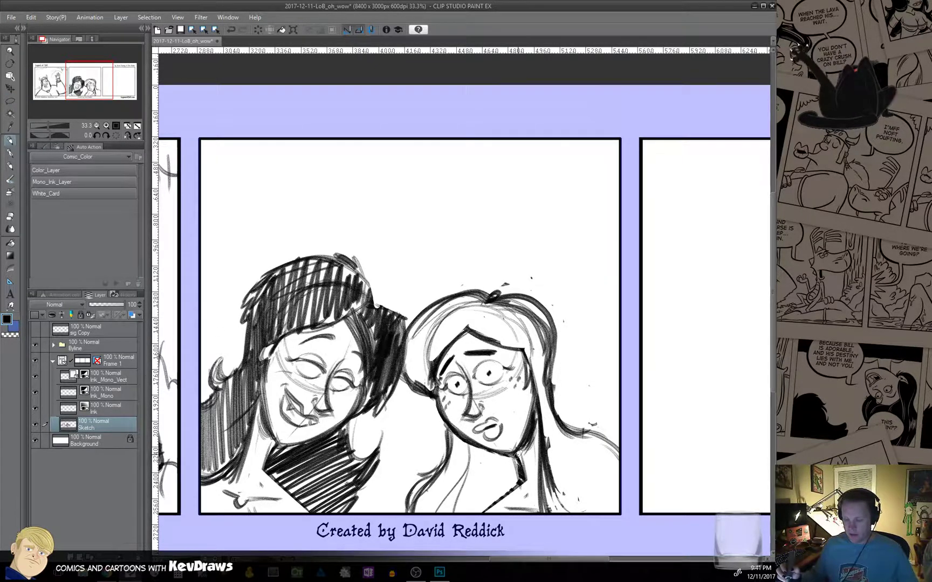
Darken and extend the worried woman's long hair over her shoulder to the panel border, reworking the lower strands, and save the file.
{"action": "left_click_drag", "start_coordinate": [532, 443], "coordinate": [446, 453]}
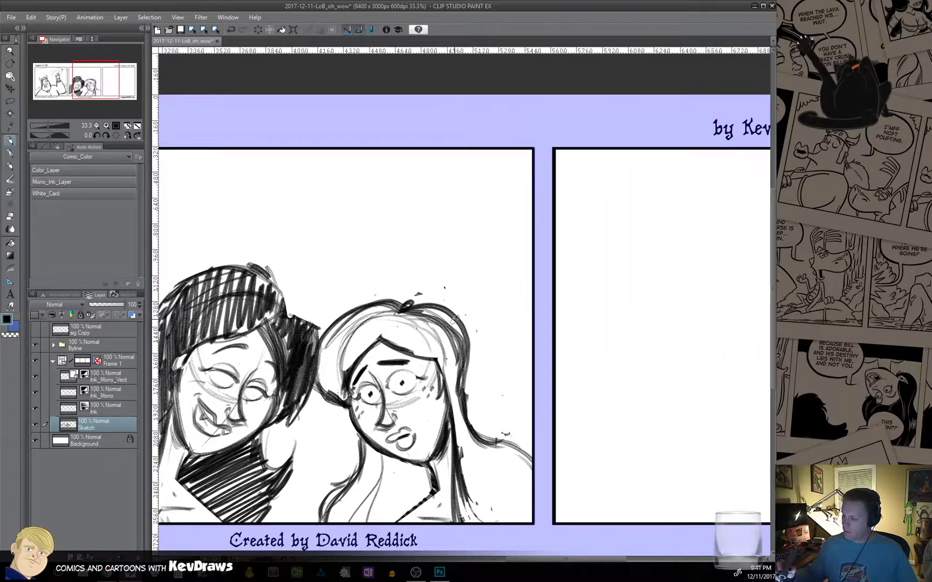
{"action": "mouse_move", "coordinate": [467, 330]}
{"action": "left_mouse_down"}
{"action": "mouse_move", "coordinate": [468, 400]}
{"action": "mouse_move", "coordinate": [468, 377]}
{"action": "mouse_move", "coordinate": [473, 421]}
{"action": "mouse_move", "coordinate": [475, 385]}
{"action": "mouse_move", "coordinate": [480, 426]}
{"action": "left_mouse_up"}
{"action": "left_click_drag", "start_coordinate": [467, 403], "coordinate": [495, 437]}
{"action": "mouse_move", "coordinate": [468, 410]}
{"action": "left_mouse_down"}
{"action": "mouse_move", "coordinate": [536, 468]}
{"action": "mouse_move", "coordinate": [524, 438]}
{"action": "mouse_move", "coordinate": [471, 429]}
{"action": "mouse_move", "coordinate": [475, 350]}
{"action": "mouse_move", "coordinate": [469, 370]}
{"action": "mouse_move", "coordinate": [533, 437]}
{"action": "mouse_move", "coordinate": [530, 523]}
{"action": "left_mouse_up"}
{"action": "key", "text": "ctrl+z"}
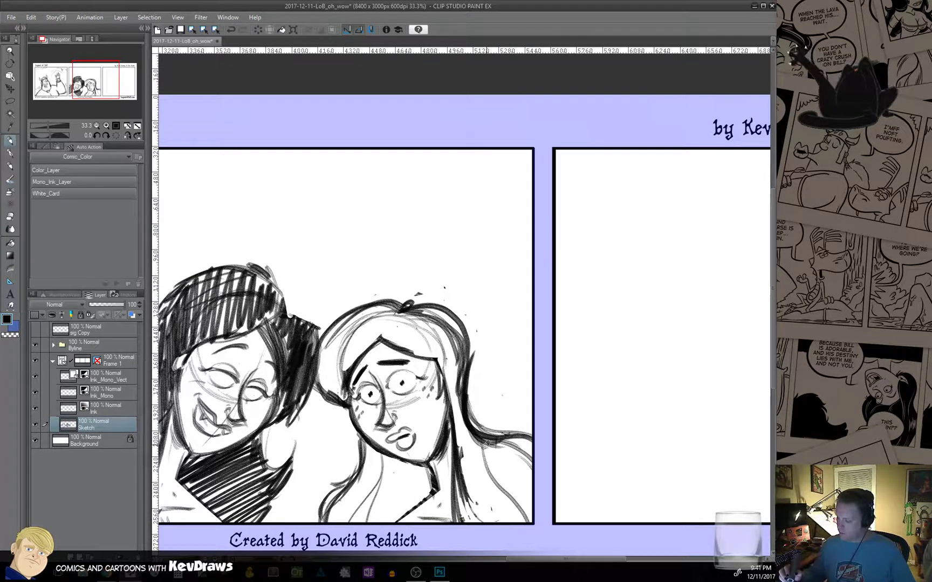
{"action": "key", "text": "ctrl+z"}
{"action": "left_click_drag", "start_coordinate": [461, 424], "coordinate": [531, 488]}
{"action": "left_click_drag", "start_coordinate": [488, 453], "coordinate": [513, 520]}
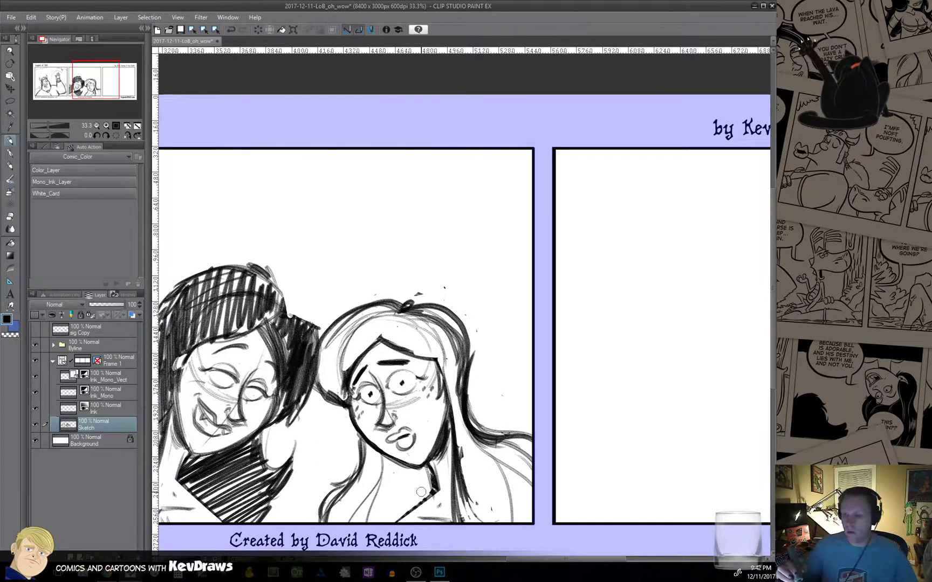
{"action": "left_click", "coordinate": [179, 33]}
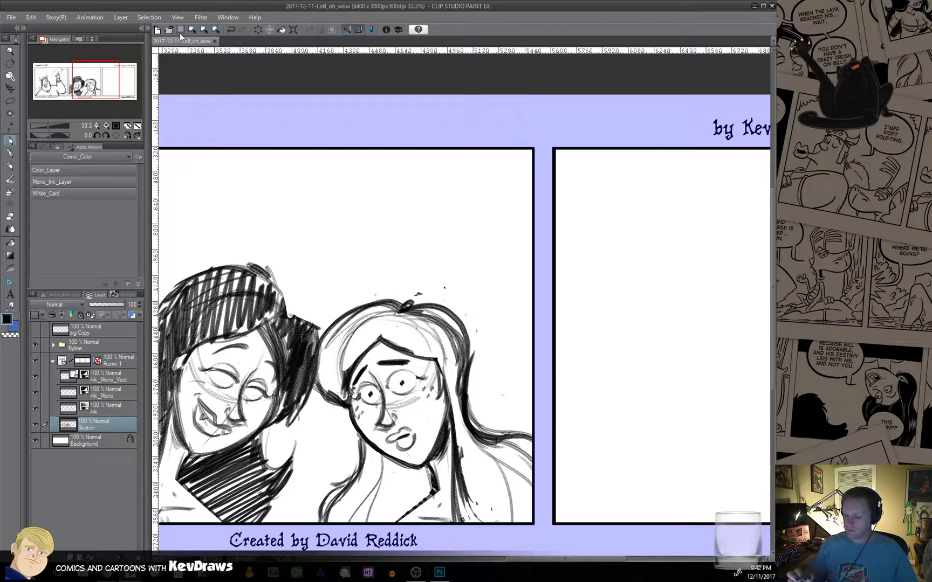
Clean up the top of the dark-haired woman's hair by removing the stray strokes and tightening its outline.
{"action": "left_click_drag", "start_coordinate": [361, 426], "coordinate": [446, 460]}
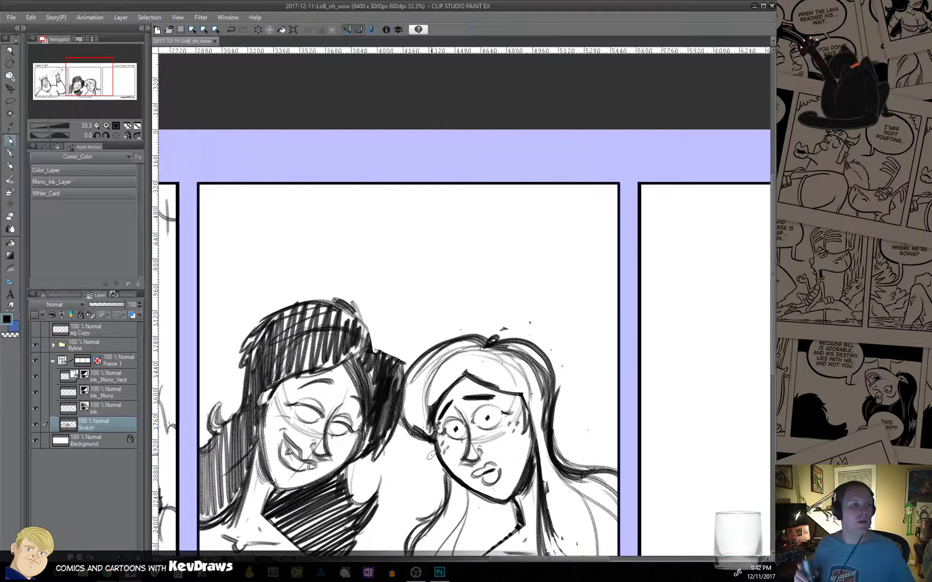
{"action": "mouse_move", "coordinate": [374, 338]}
{"action": "left_mouse_down"}
{"action": "mouse_move", "coordinate": [346, 309]}
{"action": "mouse_move", "coordinate": [279, 310]}
{"action": "mouse_move", "coordinate": [239, 341]}
{"action": "mouse_move", "coordinate": [263, 320]}
{"action": "mouse_move", "coordinate": [362, 309]}
{"action": "mouse_move", "coordinate": [369, 327]}
{"action": "mouse_move", "coordinate": [337, 302]}
{"action": "mouse_move", "coordinate": [275, 316]}
{"action": "mouse_move", "coordinate": [369, 357]}
{"action": "mouse_move", "coordinate": [364, 327]}
{"action": "mouse_move", "coordinate": [362, 335]}
{"action": "mouse_move", "coordinate": [336, 307]}
{"action": "mouse_move", "coordinate": [268, 320]}
{"action": "mouse_move", "coordinate": [240, 418]}
{"action": "left_mouse_up"}
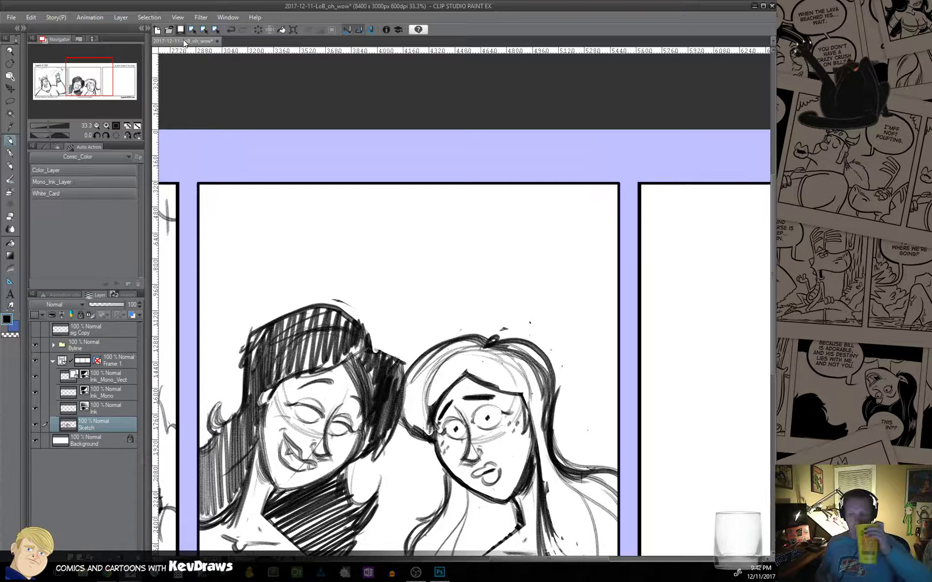
Erase the stray marks around the two women's hair in the middle panel and save the comic file.
{"action": "key", "text": "ctrl+s"}
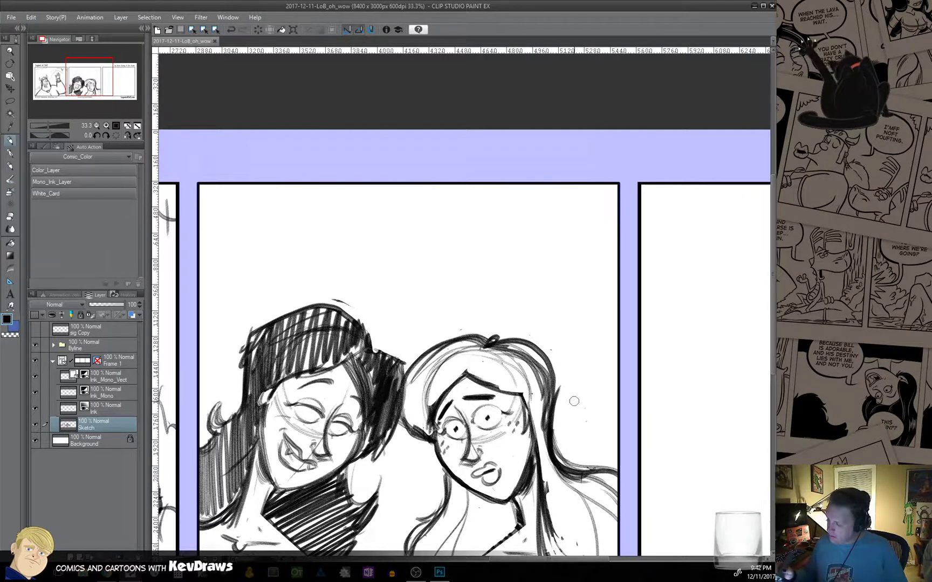
{"action": "left_click_drag", "start_coordinate": [583, 475], "coordinate": [617, 504]}
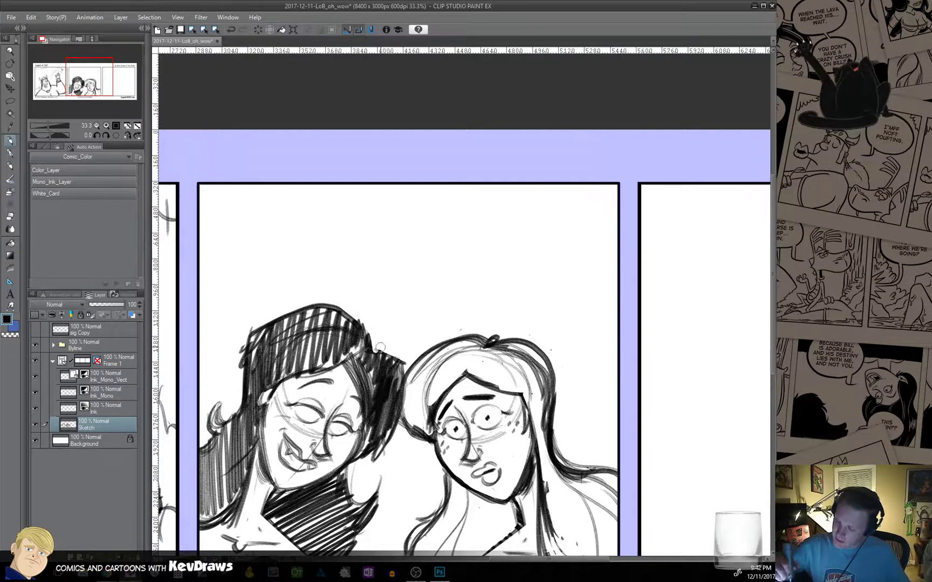
{"action": "left_click_drag", "start_coordinate": [382, 353], "coordinate": [239, 500]}
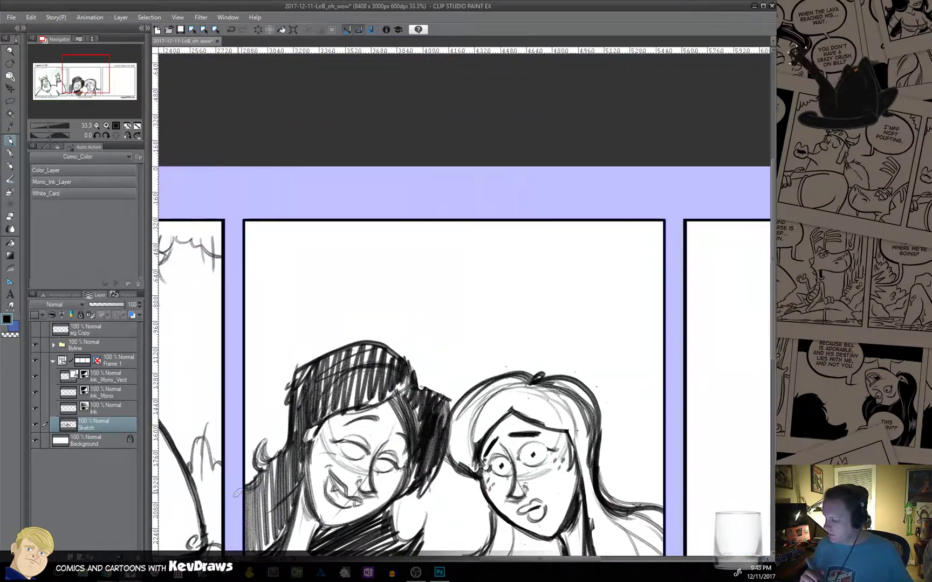
{"action": "left_click_drag", "start_coordinate": [464, 377], "coordinate": [413, 298]}
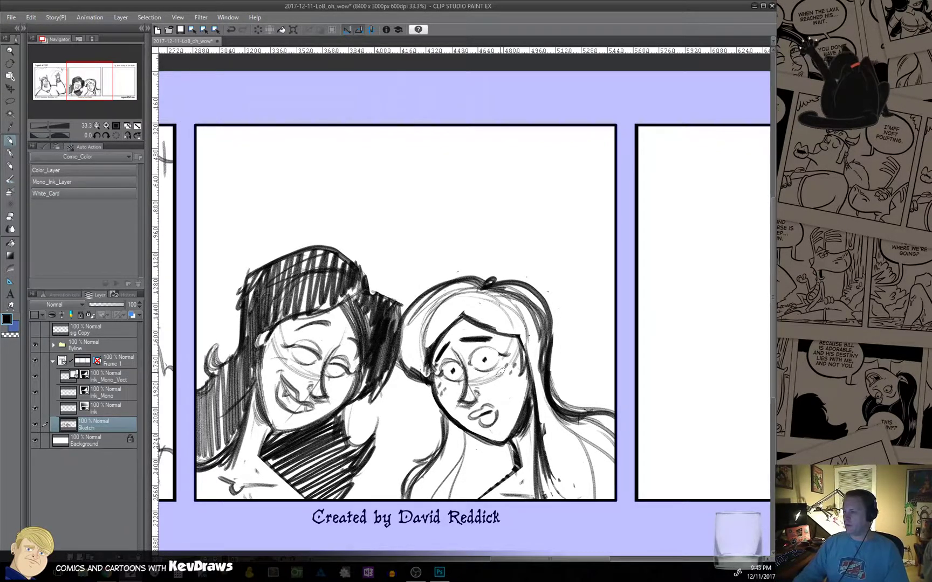
{"action": "scroll", "coordinate": [425, 376], "scroll_direction": "down", "scroll_amount": 4}
{"action": "left_click_drag", "start_coordinate": [425, 376], "coordinate": [454, 363]}
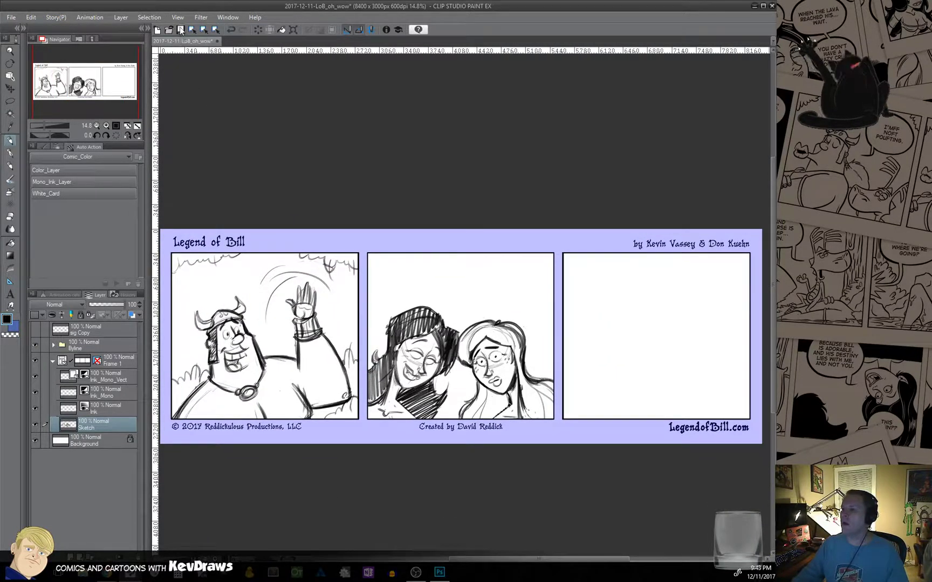
{"action": "left_click", "coordinate": [181, 30]}
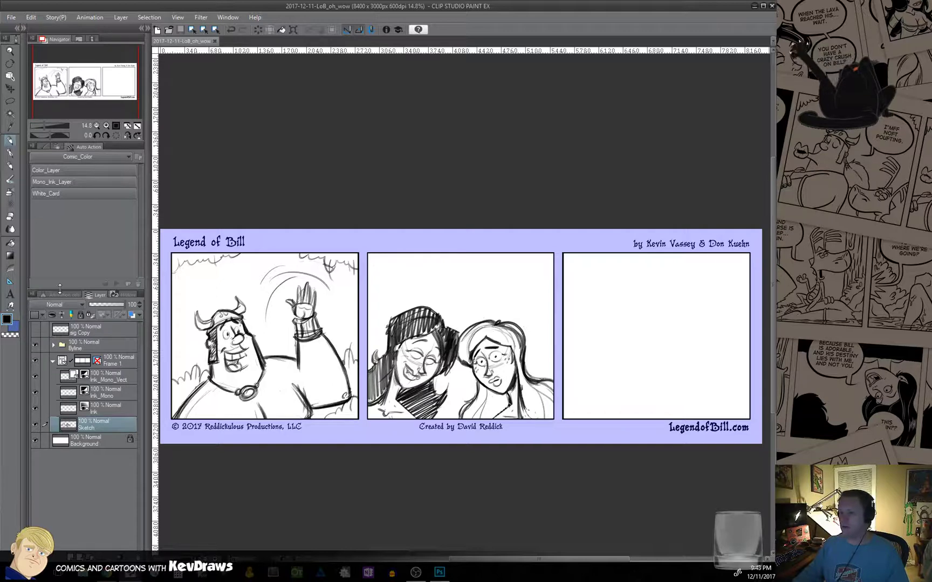
Start a dialogue text above the two women in the middle panel with the word "HEY".
{"action": "left_click", "coordinate": [9, 295]}
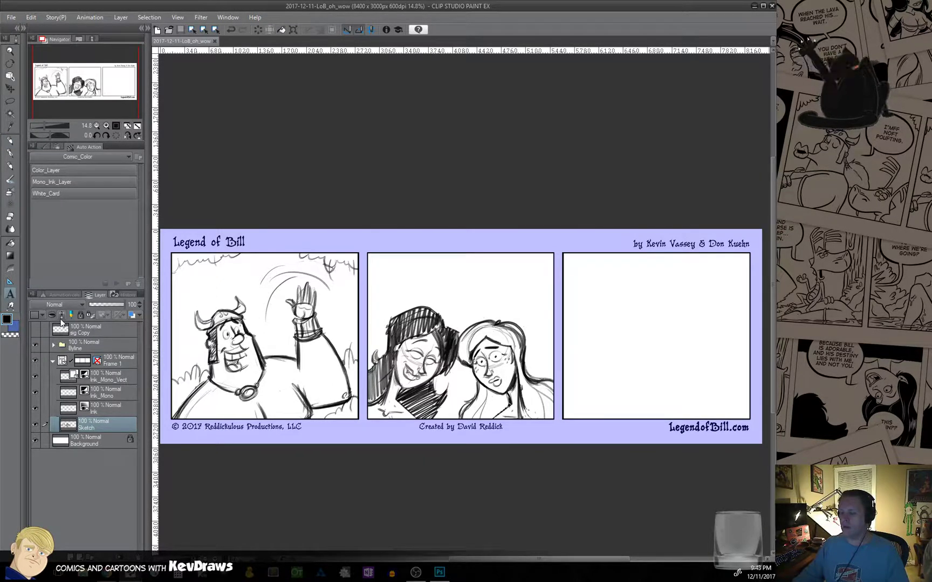
{"action": "left_click", "coordinate": [24, 27]}
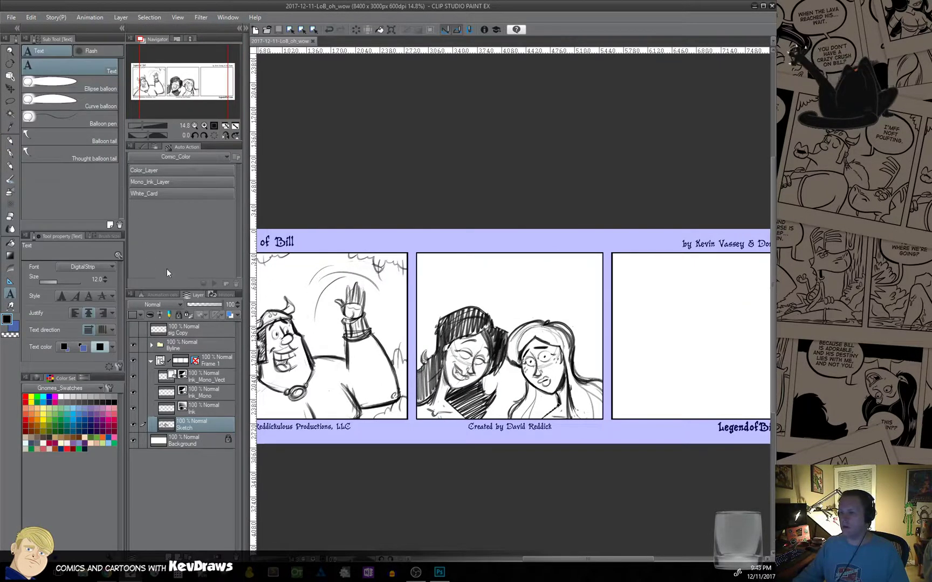
{"action": "left_click", "coordinate": [491, 264]}
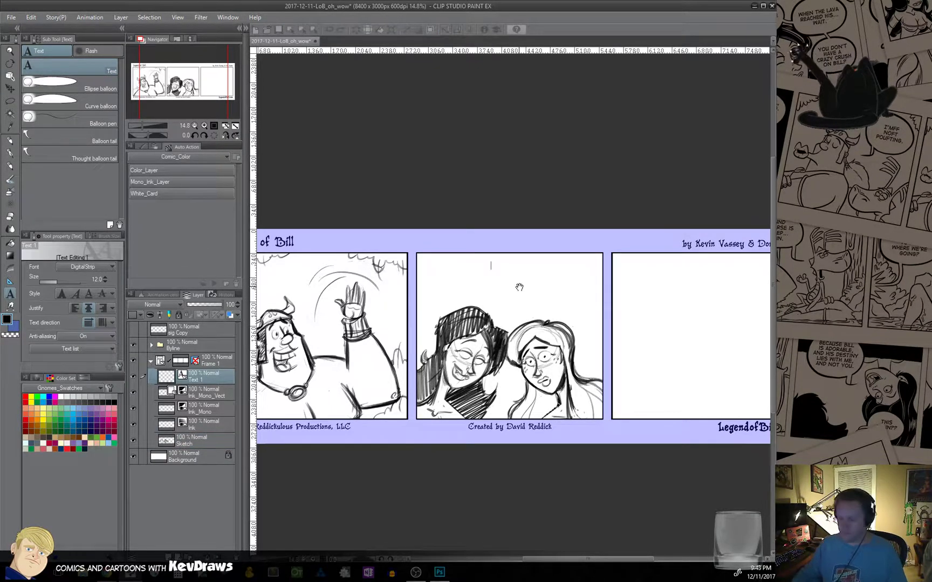
{"action": "type", "text": "HEY"}
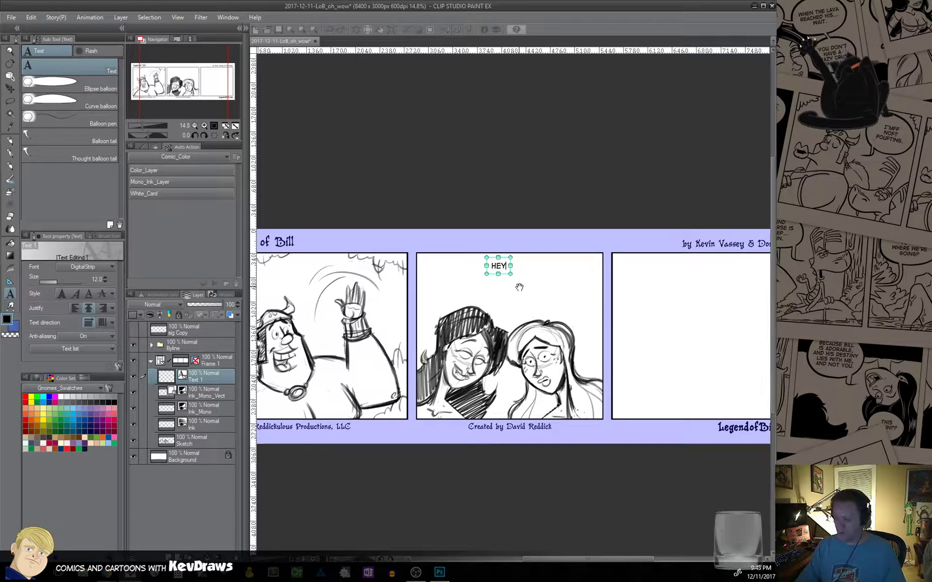
{"action": "type", "text": " GUY"}
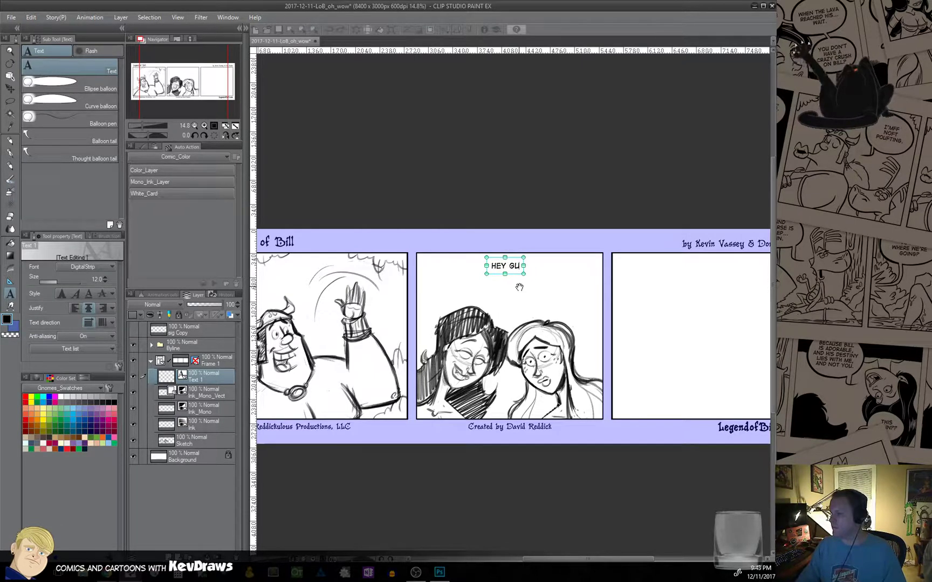
{"action": "key", "text": "BackSpace"}
{"action": "key", "text": "BackSpace"}
{"action": "key", "text": "BackSpace"}
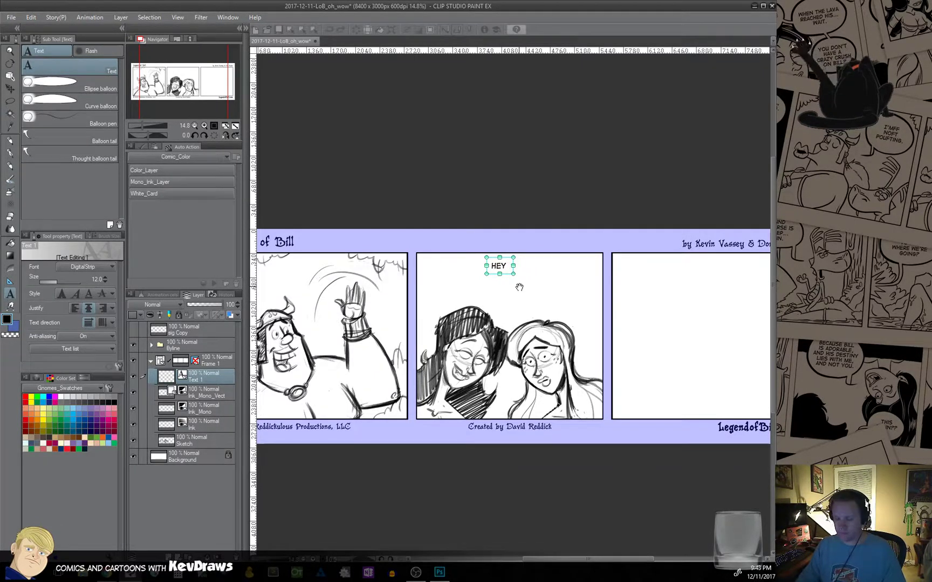
{"action": "type", "text": "YOU GUYS"}
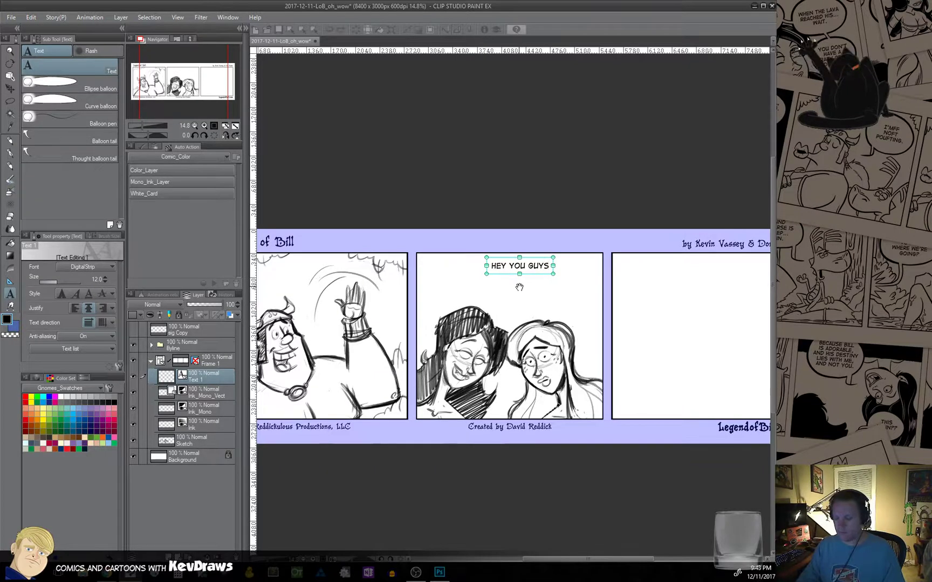
{"action": "type", "text": "!"}
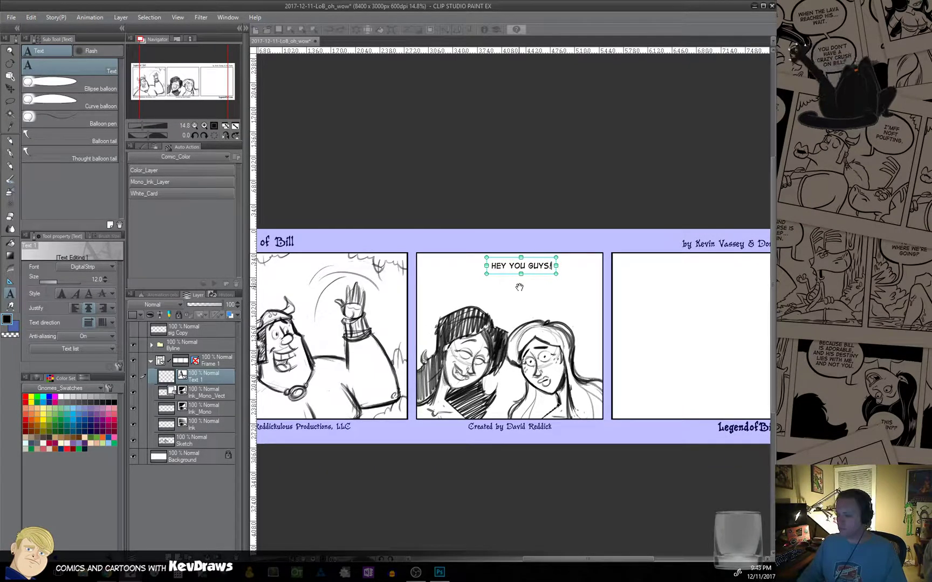
{"action": "key", "text": "BackSpace"}
{"action": "key", "text": "BackSpace"}
{"action": "key", "text": "BackSpace"}
{"action": "key", "text": "BackSpace"}
{"action": "key", "text": "BackSpace"}
{"action": "key", "text": "BackSpace"}
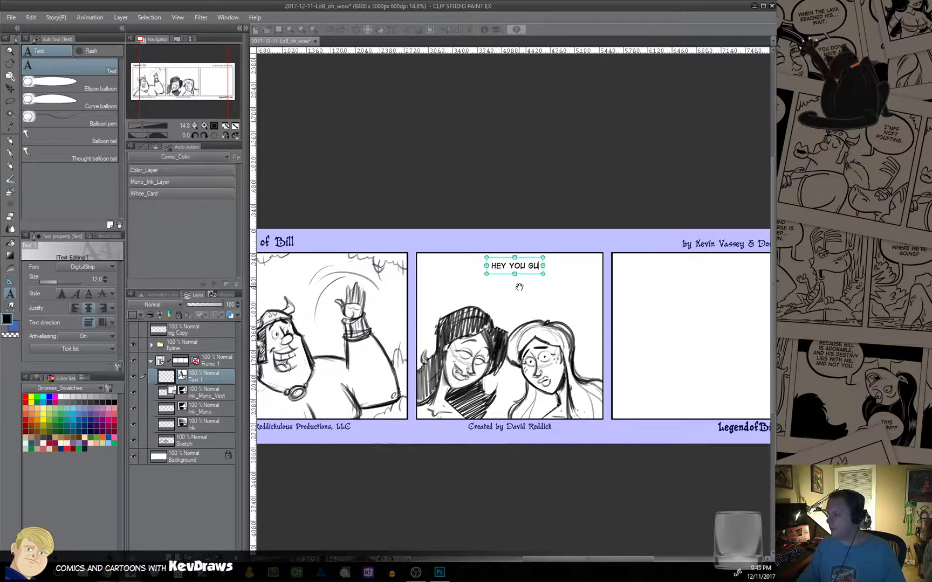
{"action": "key", "text": "BackSpace"}
{"action": "key", "text": "BackSpace"}
{"action": "key", "text": "BackSpace"}
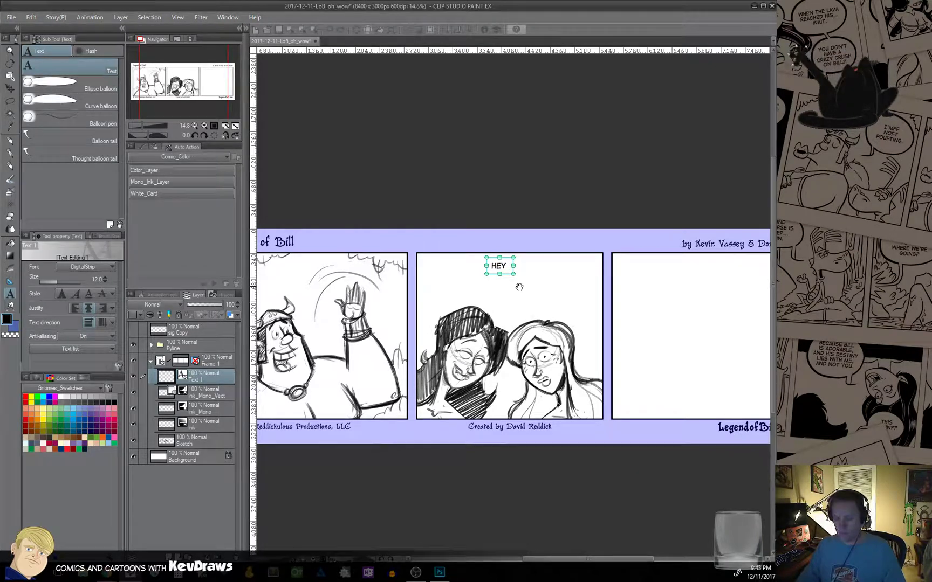
Complete the opening line as "HEY GUYS!" and add the separate lines "BOY," and "I'M GLAD" below it.
{"action": "type", "text": "GUYS"}
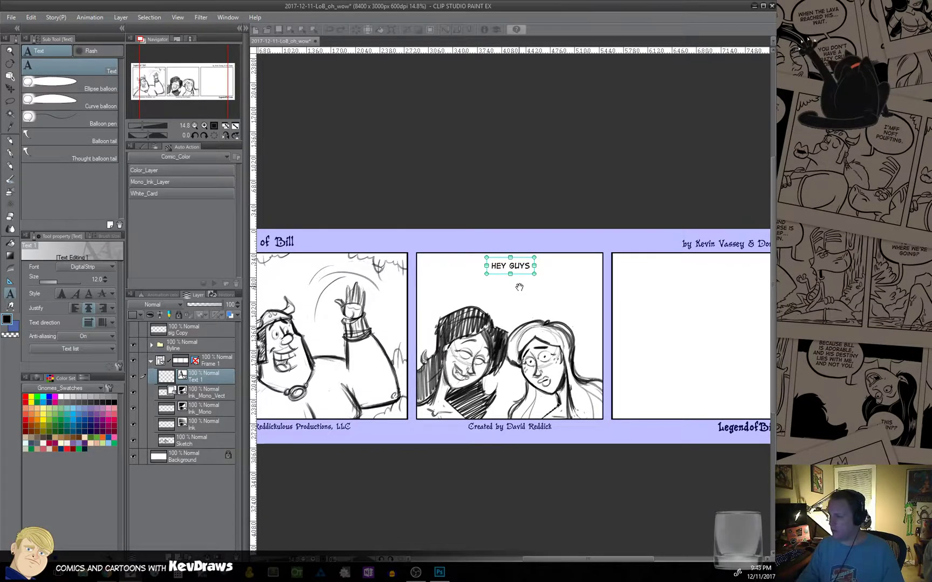
{"action": "type", "text": "!"}
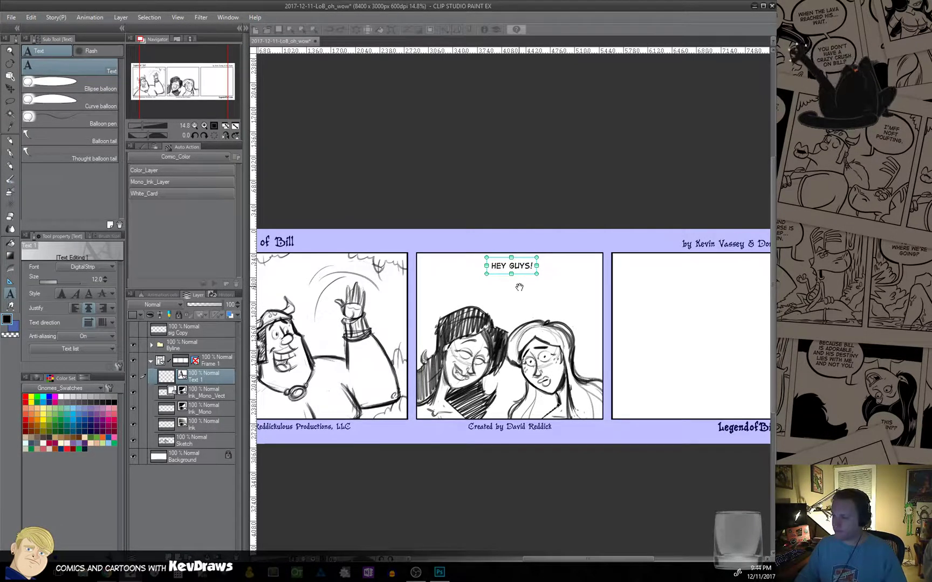
{"action": "key", "text": "Return"}
{"action": "type", "text": "BOY,"}
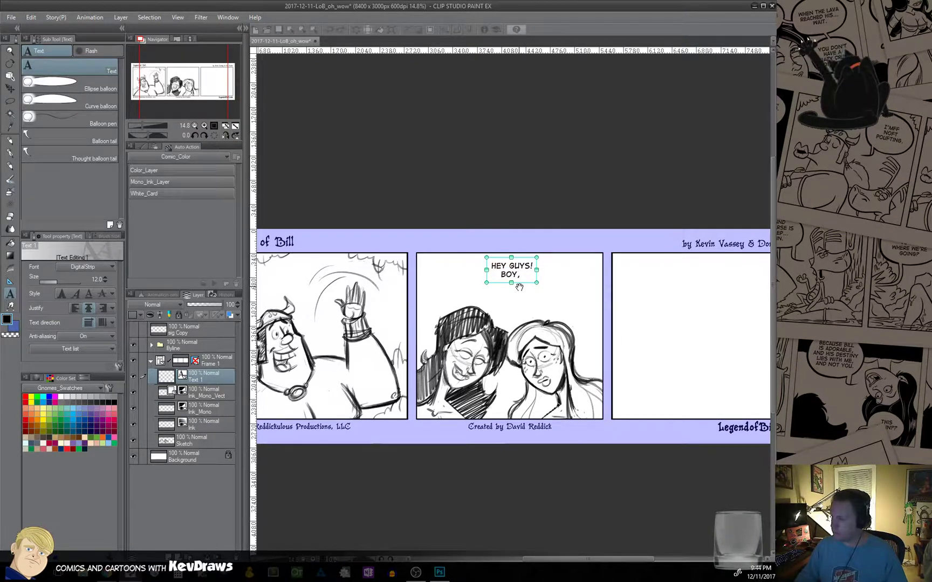
{"action": "type", "text": " I'M"}
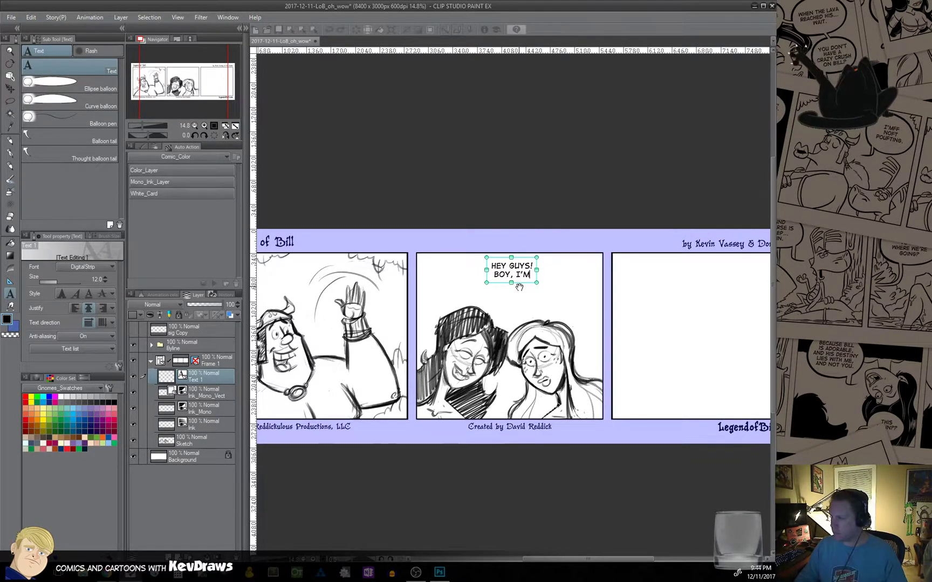
{"action": "key", "text": "BackSpace"}
{"action": "key", "text": "BackSpace"}
{"action": "key", "text": "BackSpace"}
{"action": "key", "text": "BackSpace"}
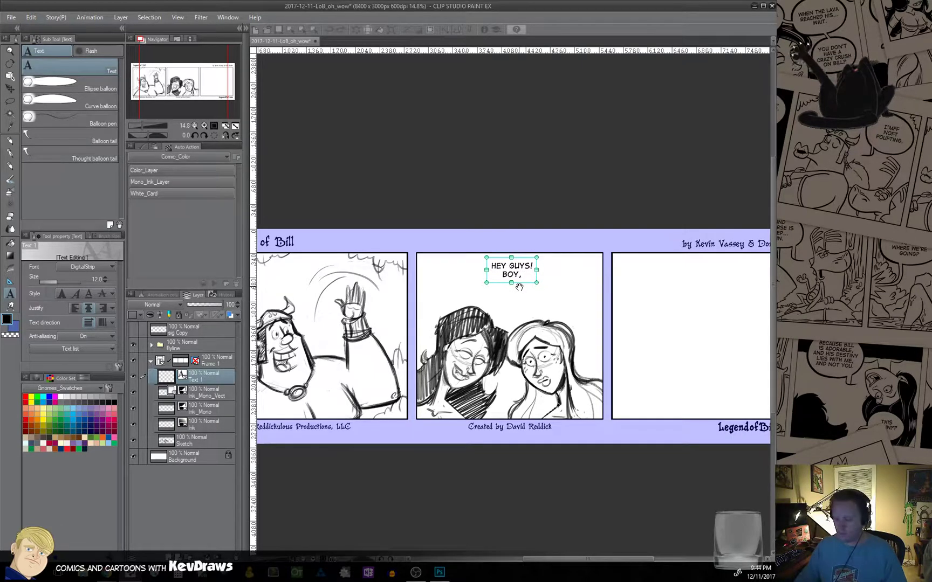
{"action": "key", "text": "Return"}
{"action": "type", "text": "I'M GLAD"}
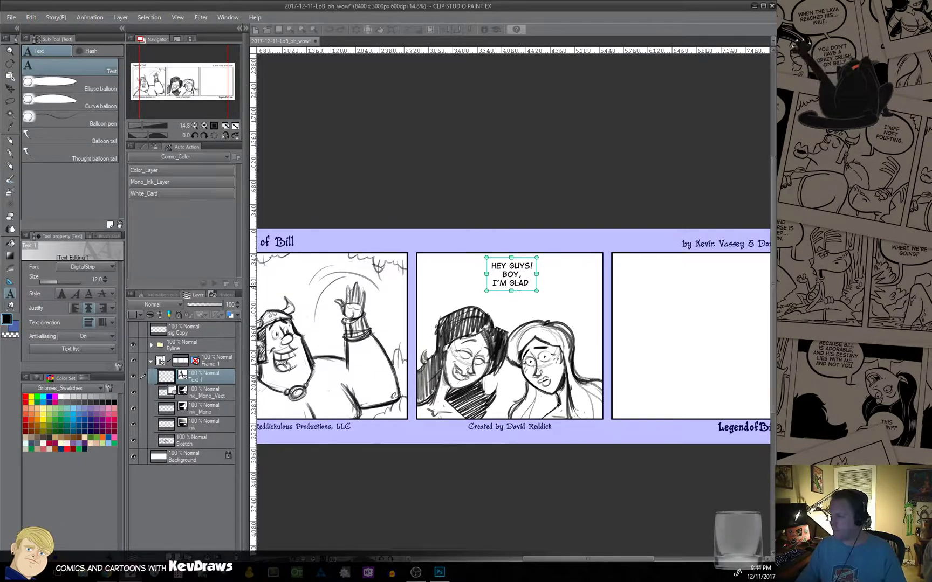
Add a fourth line reading "THAT'S OV.." and shift the text block slightly down toward the worried woman's head.
{"action": "key", "text": "Return"}
{"action": "type", "text": "THAT'S"}
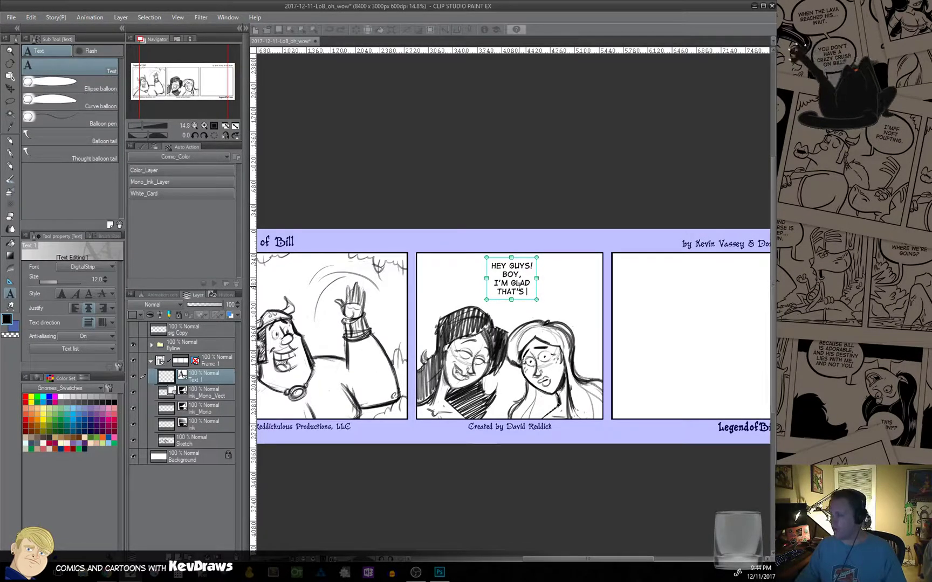
{"action": "type", "text": " OO"}
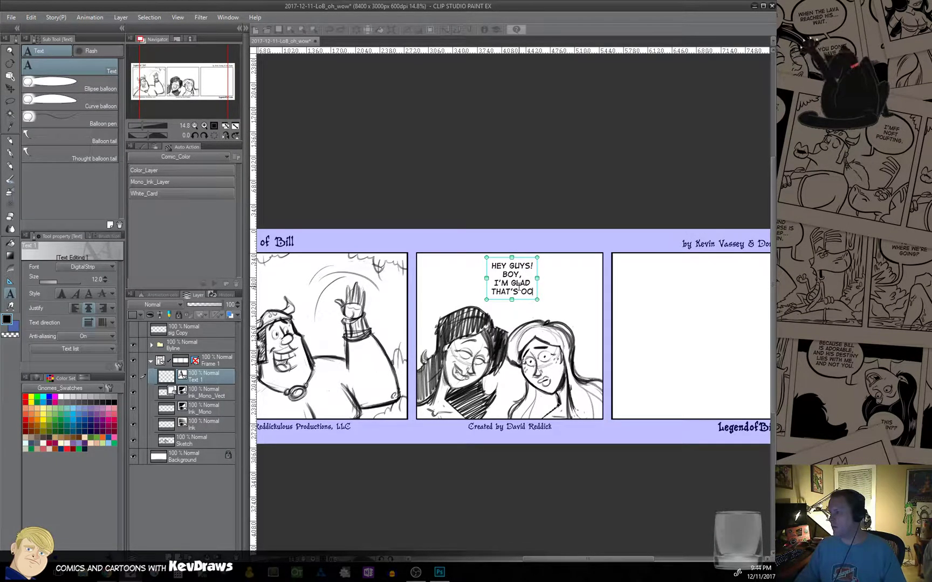
{"action": "key", "text": "BackSpace"}
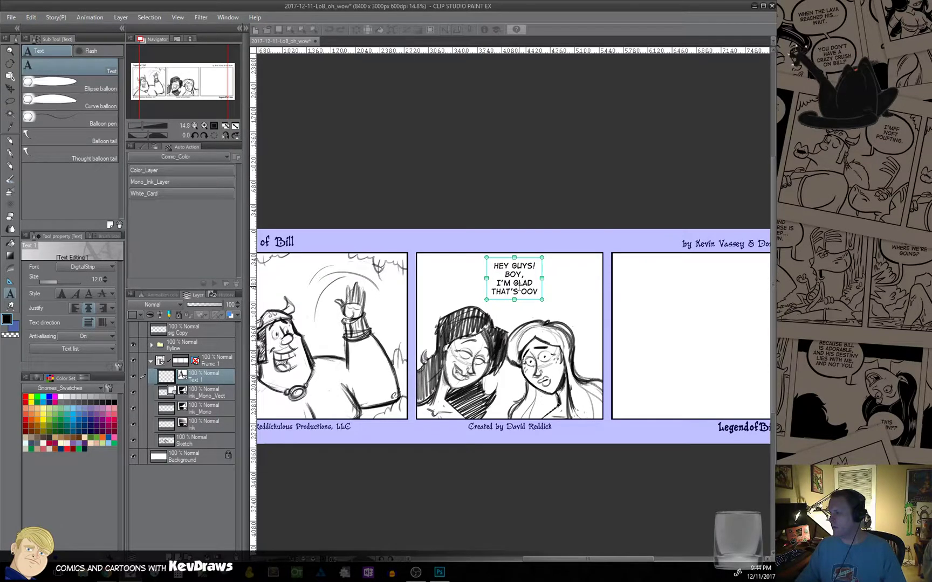
{"action": "type", "text": "V..."}
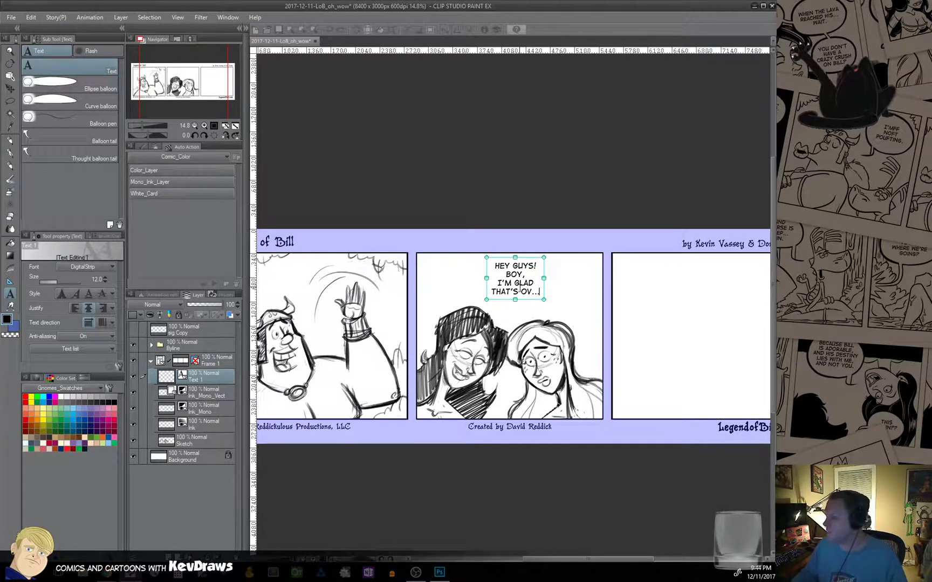
{"action": "mouse_move", "coordinate": [531, 303]}
{"action": "left_mouse_down"}
{"action": "mouse_move", "coordinate": [503, 299]}
{"action": "mouse_move", "coordinate": [542, 306]}
{"action": "left_mouse_up"}
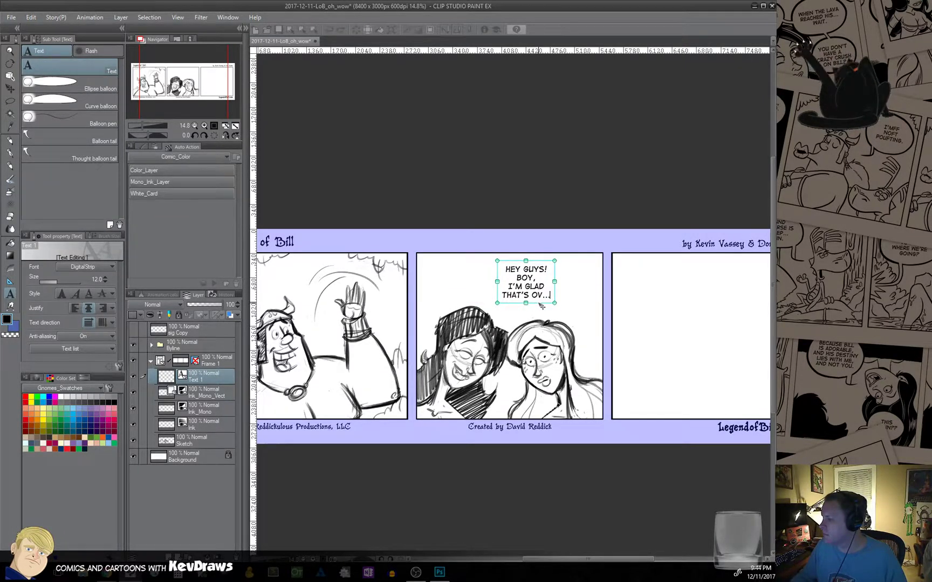
Change the last line to "THAT'S DO..", nudge the text block slightly closer to the worried woman's head, and finish editing the text.
{"action": "key", "text": "BackSpace"}
{"action": "key", "text": "BackSpace"}
{"action": "key", "text": "BackSpace"}
{"action": "key", "text": "BackSpace"}
{"action": "key", "text": "BackSpace"}
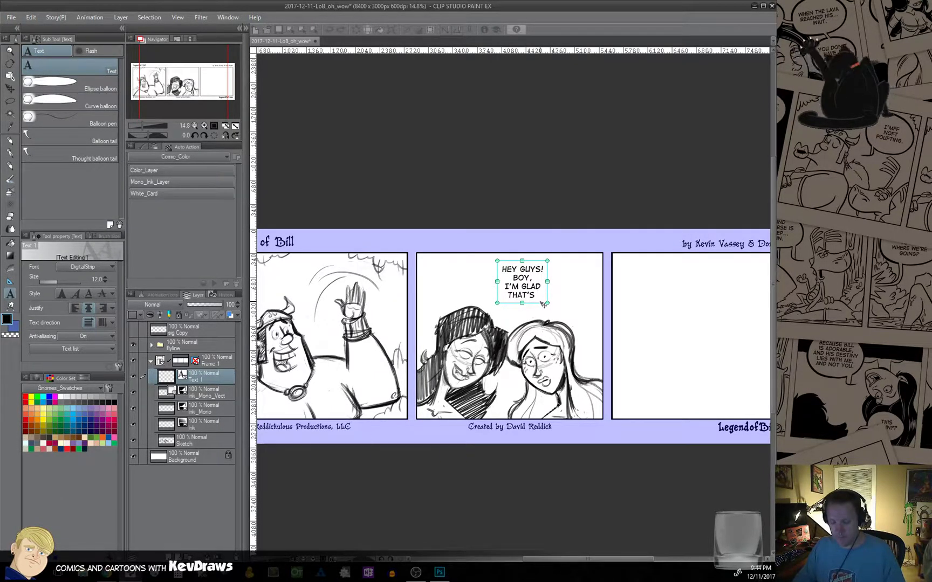
{"action": "type", "text": "D"}
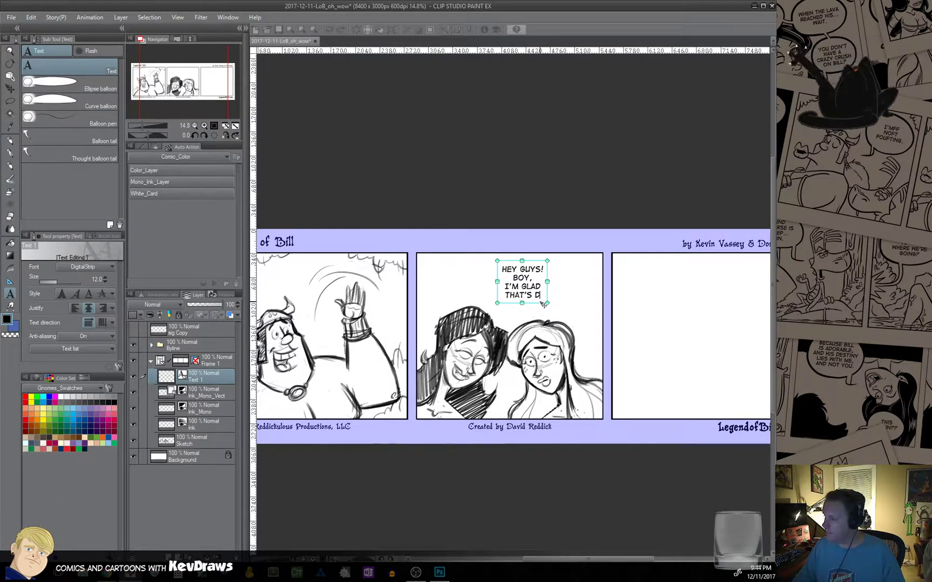
{"action": "type", "text": "O"}
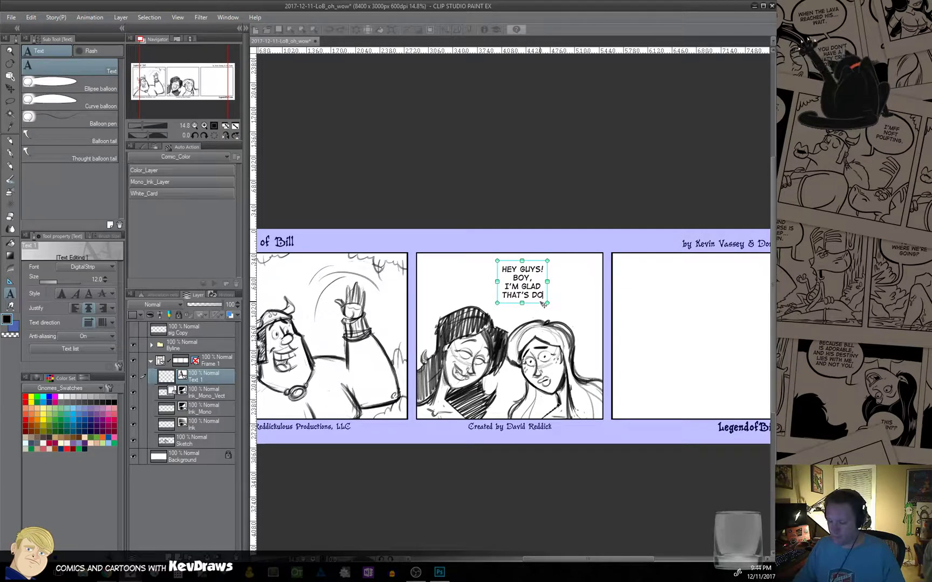
{"action": "type", "text": "N"}
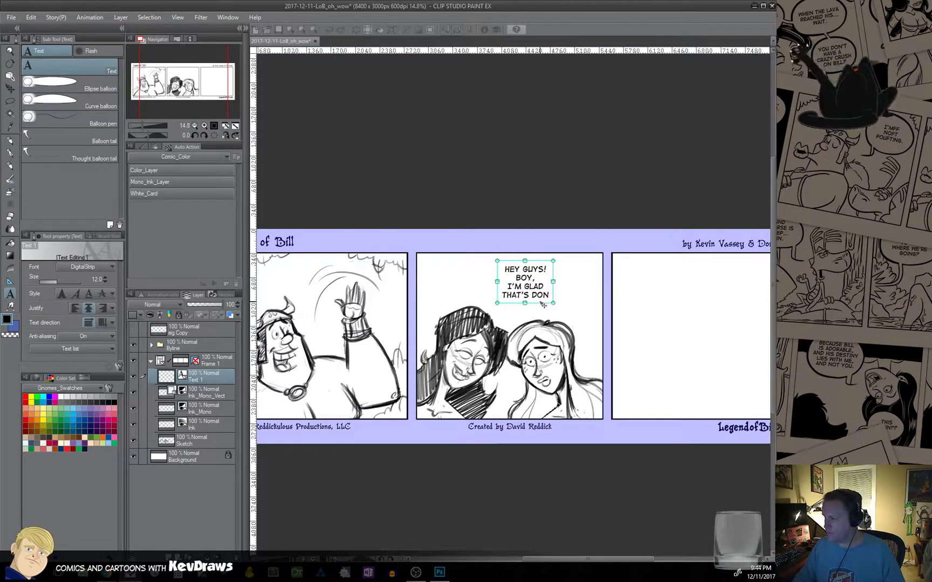
{"action": "key", "text": "BackSpace"}
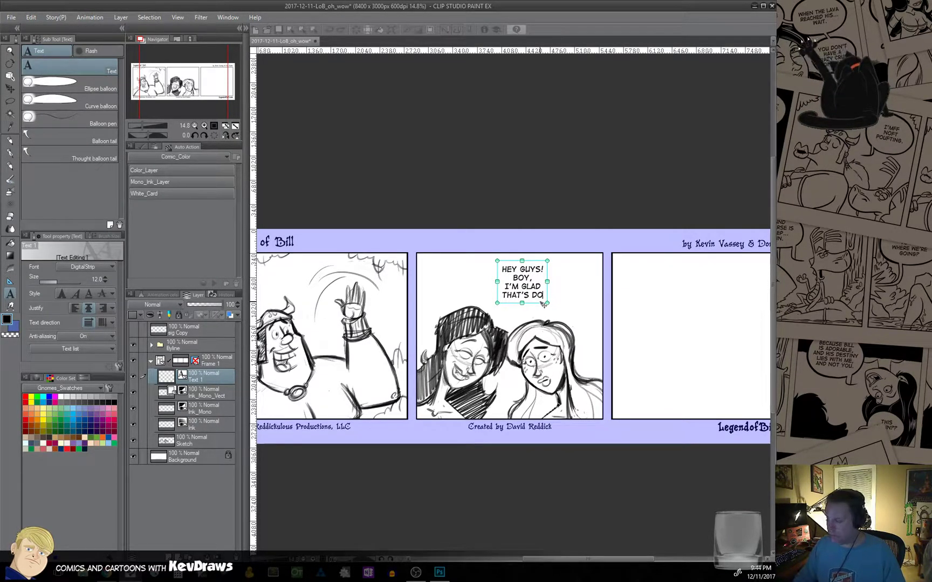
{"action": "type", "text": ".."}
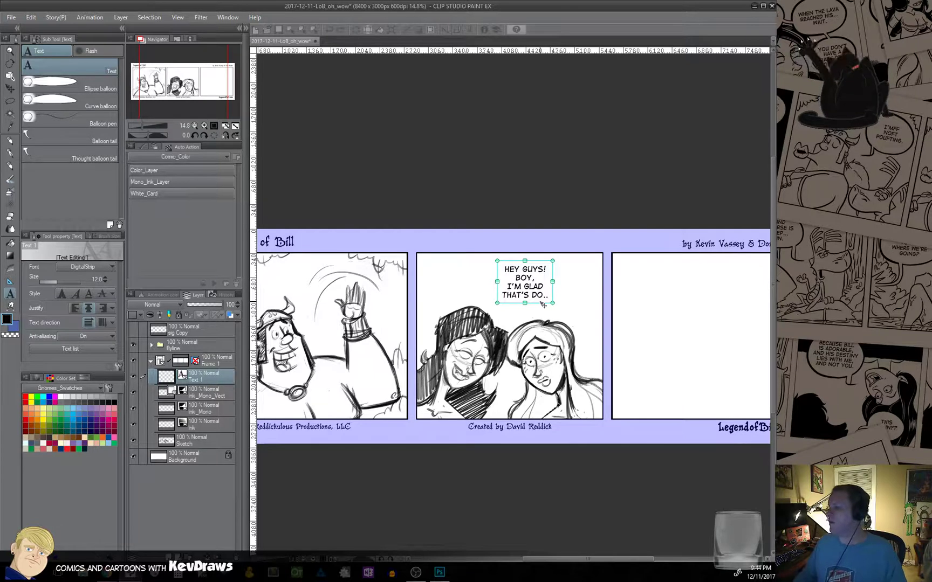
{"action": "mouse_move", "coordinate": [543, 304]}
{"action": "left_mouse_down"}
{"action": "mouse_move", "coordinate": [532, 305]}
{"action": "mouse_move", "coordinate": [547, 309]}
{"action": "left_mouse_up"}
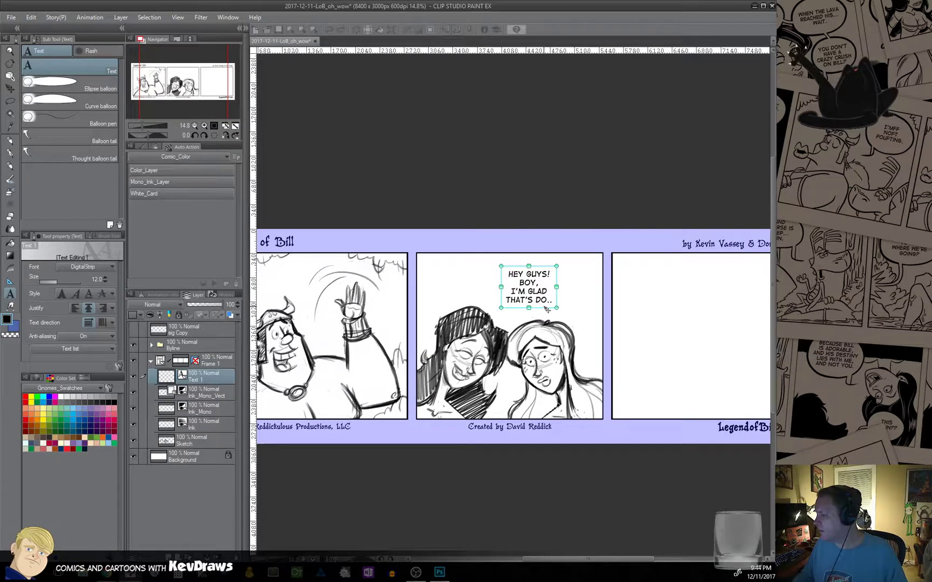
{"action": "left_click", "coordinate": [364, 503]}
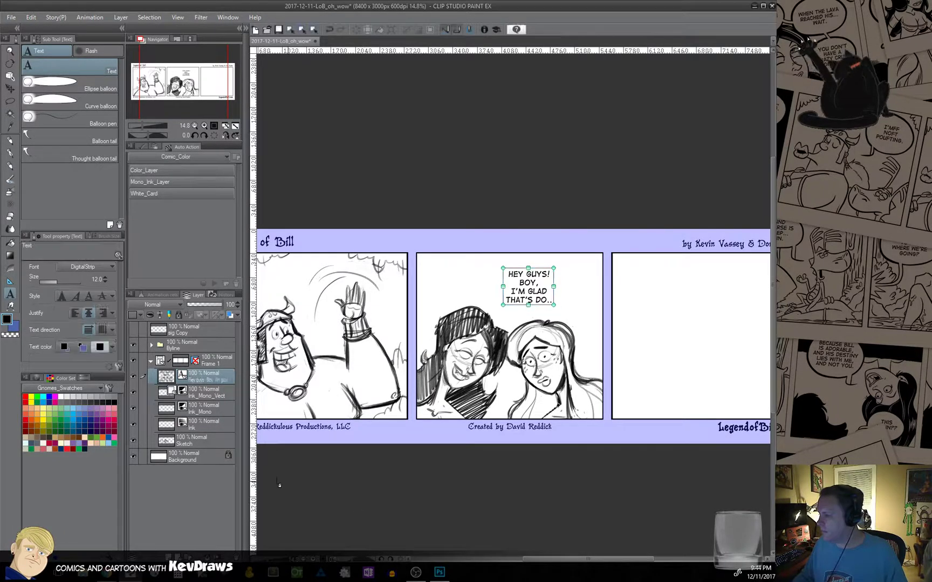
On the Sketch layer, draw a rough oval speech balloon around the "HEY GUYS!" dialogue with the Pencil (Flat) brush.
{"action": "left_click", "coordinate": [197, 446]}
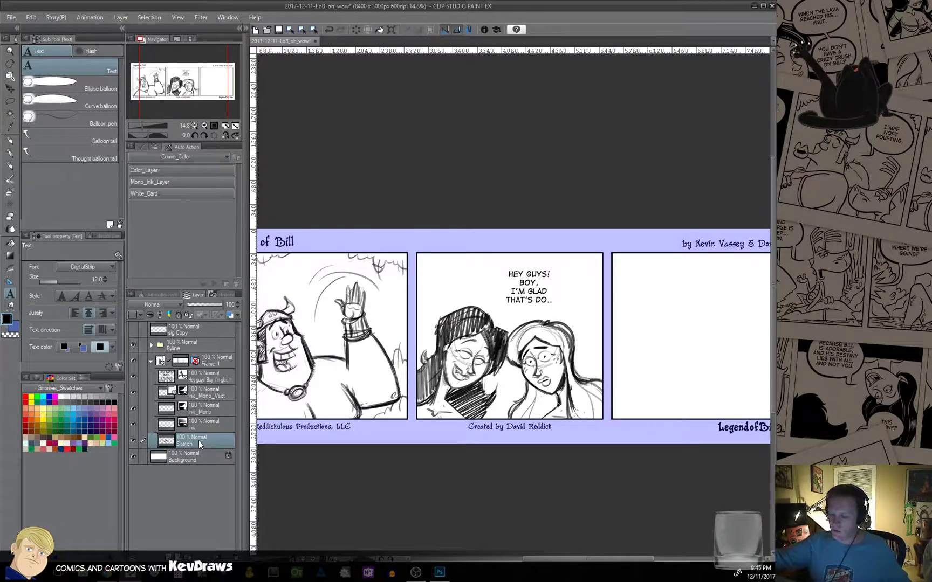
{"action": "left_click", "coordinate": [13, 141]}
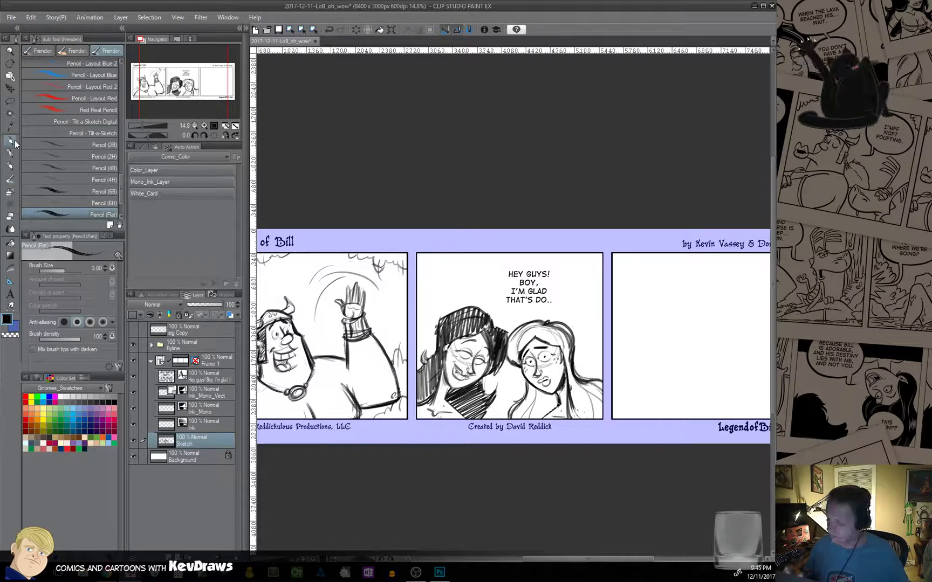
{"action": "left_click_drag", "start_coordinate": [532, 360], "coordinate": [461, 362]}
{"action": "scroll", "coordinate": [461, 362], "scroll_direction": "up", "scroll_amount": 2}
{"action": "left_click_drag", "start_coordinate": [438, 234], "coordinate": [433, 319]}
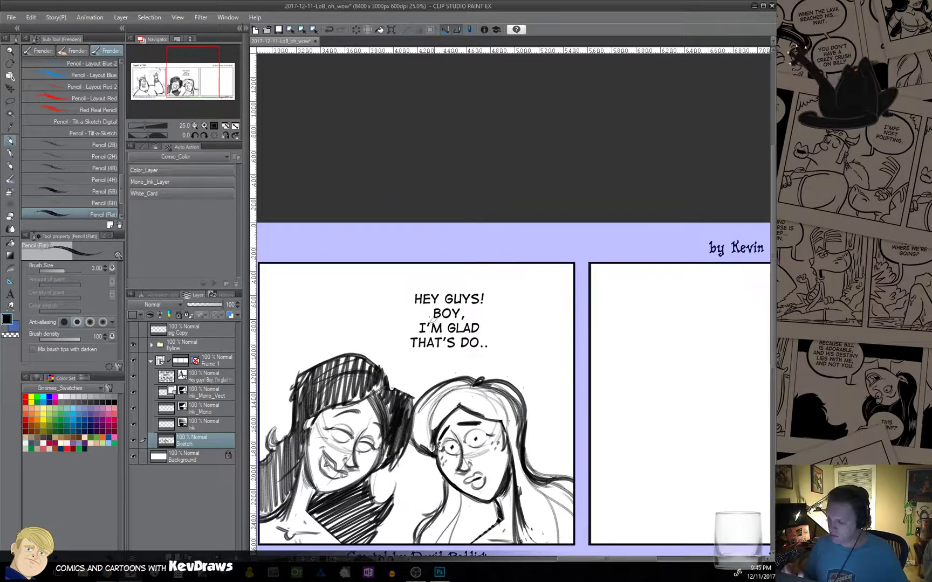
{"action": "mouse_move", "coordinate": [398, 292]}
{"action": "left_mouse_down"}
{"action": "mouse_move", "coordinate": [463, 275]}
{"action": "mouse_move", "coordinate": [395, 347]}
{"action": "mouse_move", "coordinate": [386, 323]}
{"action": "mouse_move", "coordinate": [396, 348]}
{"action": "mouse_move", "coordinate": [478, 367]}
{"action": "mouse_move", "coordinate": [438, 370]}
{"action": "mouse_move", "coordinate": [485, 361]}
{"action": "left_mouse_up"}
{"action": "mouse_move", "coordinate": [397, 353]}
{"action": "left_mouse_down"}
{"action": "mouse_move", "coordinate": [471, 369]}
{"action": "mouse_move", "coordinate": [499, 350]}
{"action": "mouse_move", "coordinate": [493, 362]}
{"action": "mouse_move", "coordinate": [509, 300]}
{"action": "mouse_move", "coordinate": [439, 275]}
{"action": "mouse_move", "coordinate": [387, 304]}
{"action": "mouse_move", "coordinate": [440, 274]}
{"action": "mouse_move", "coordinate": [507, 303]}
{"action": "left_mouse_up"}
{"action": "mouse_move", "coordinate": [465, 274]}
{"action": "left_mouse_down"}
{"action": "mouse_move", "coordinate": [386, 313]}
{"action": "mouse_move", "coordinate": [443, 370]}
{"action": "mouse_move", "coordinate": [382, 331]}
{"action": "mouse_move", "coordinate": [423, 368]}
{"action": "mouse_move", "coordinate": [494, 355]}
{"action": "left_mouse_up"}
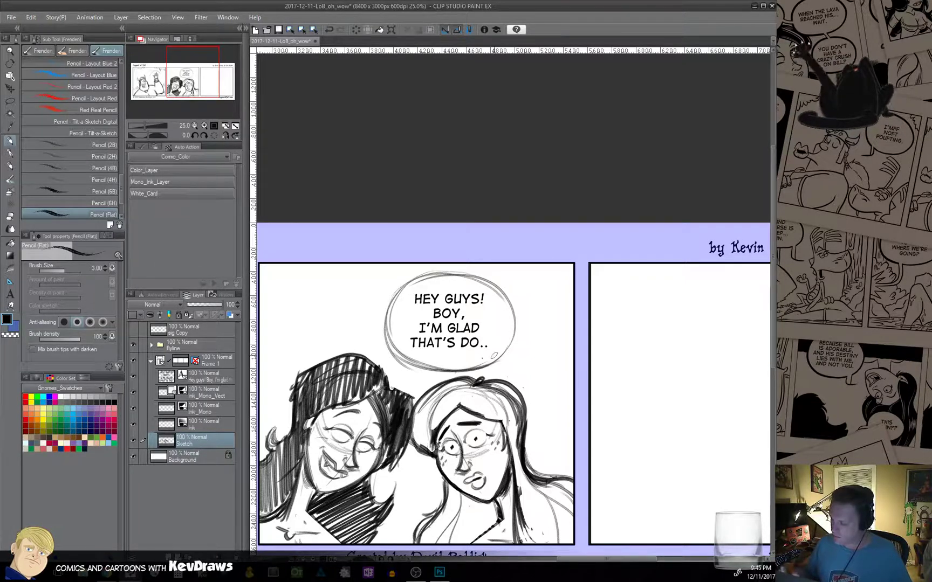
{"action": "left_click_drag", "start_coordinate": [409, 369], "coordinate": [512, 325]}
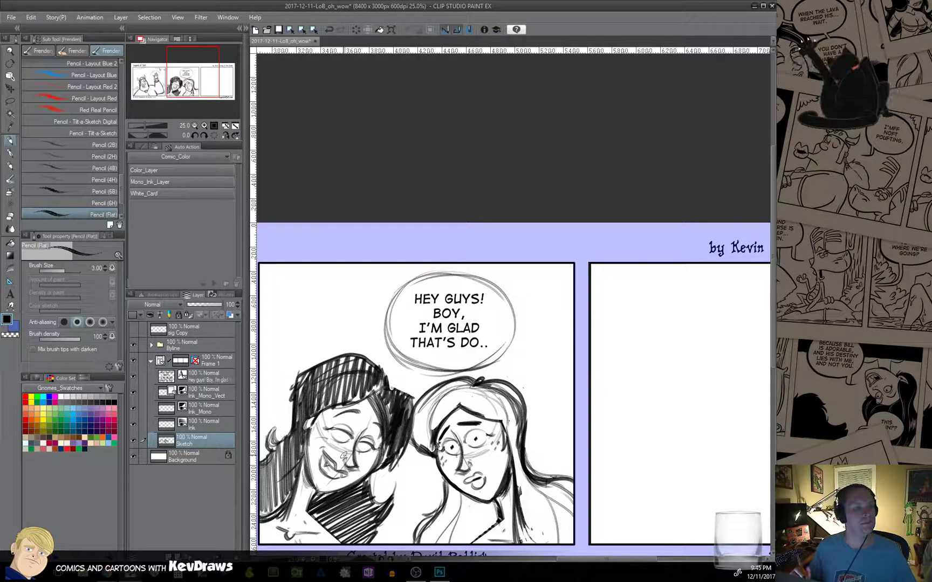
Sketch a wavy balloon tail running to the middle panel's left border, with jagged burst lines around its end.
{"action": "left_click_drag", "start_coordinate": [403, 414], "coordinate": [446, 428]}
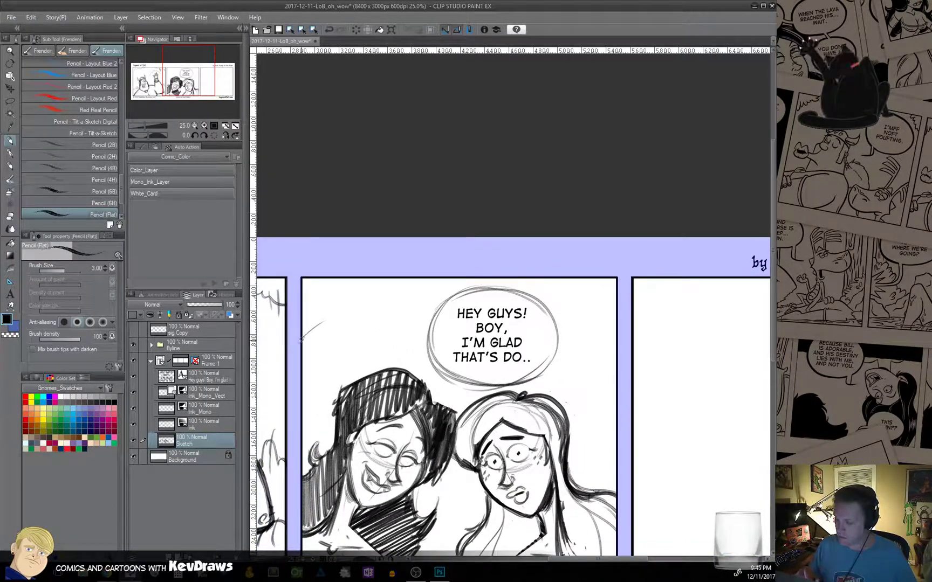
{"action": "mouse_move", "coordinate": [300, 340]}
{"action": "left_mouse_down"}
{"action": "mouse_move", "coordinate": [385, 325]}
{"action": "mouse_move", "coordinate": [434, 337]}
{"action": "mouse_move", "coordinate": [353, 324]}
{"action": "mouse_move", "coordinate": [302, 349]}
{"action": "mouse_move", "coordinate": [425, 341]}
{"action": "mouse_move", "coordinate": [355, 321]}
{"action": "mouse_move", "coordinate": [302, 345]}
{"action": "mouse_move", "coordinate": [344, 312]}
{"action": "mouse_move", "coordinate": [438, 331]}
{"action": "mouse_move", "coordinate": [448, 297]}
{"action": "mouse_move", "coordinate": [426, 337]}
{"action": "mouse_move", "coordinate": [472, 390]}
{"action": "mouse_move", "coordinate": [526, 379]}
{"action": "mouse_move", "coordinate": [554, 339]}
{"action": "mouse_move", "coordinate": [456, 291]}
{"action": "left_mouse_up"}
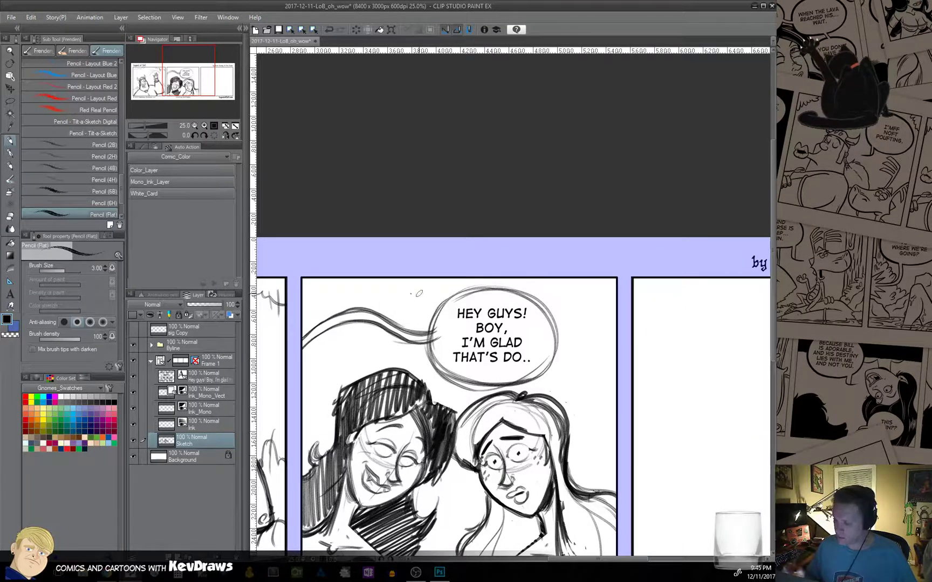
{"action": "mouse_move", "coordinate": [323, 292]}
{"action": "left_mouse_down"}
{"action": "mouse_move", "coordinate": [306, 323]}
{"action": "mouse_move", "coordinate": [326, 306]}
{"action": "mouse_move", "coordinate": [304, 337]}
{"action": "mouse_move", "coordinate": [329, 300]}
{"action": "mouse_move", "coordinate": [309, 323]}
{"action": "mouse_move", "coordinate": [324, 306]}
{"action": "mouse_move", "coordinate": [308, 323]}
{"action": "mouse_move", "coordinate": [315, 301]}
{"action": "mouse_move", "coordinate": [299, 318]}
{"action": "mouse_move", "coordinate": [312, 301]}
{"action": "mouse_move", "coordinate": [305, 323]}
{"action": "mouse_move", "coordinate": [331, 364]}
{"action": "mouse_move", "coordinate": [309, 351]}
{"action": "mouse_move", "coordinate": [322, 378]}
{"action": "mouse_move", "coordinate": [303, 367]}
{"action": "left_mouse_up"}
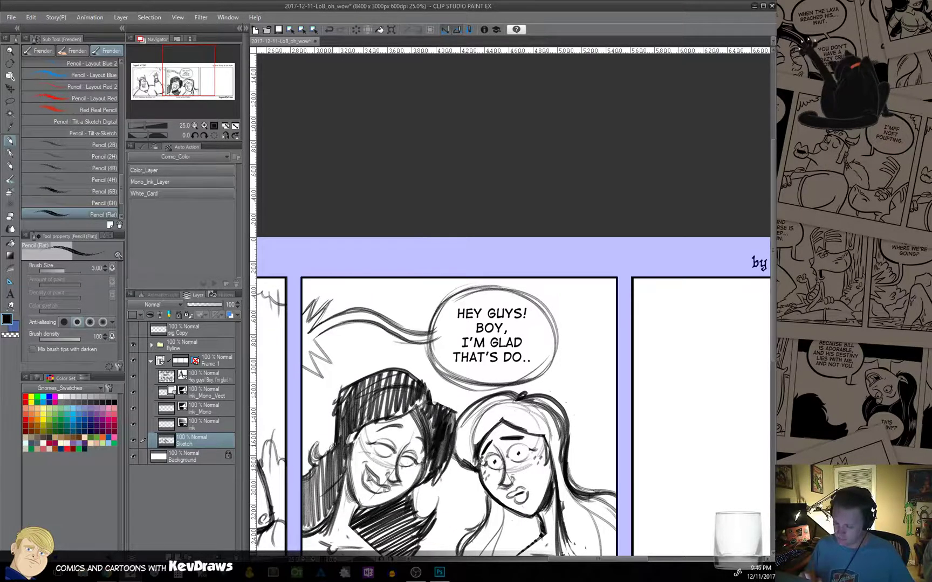
Sketch loose scalloped foliage behind the two women and in the first panel's background, and save the file.
{"action": "left_click_drag", "start_coordinate": [332, 432], "coordinate": [303, 434]}
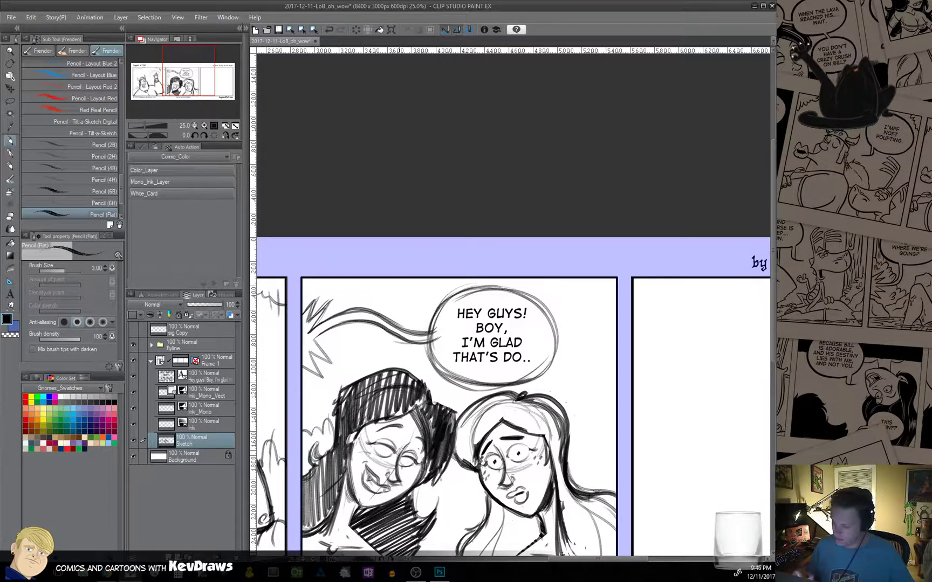
{"action": "mouse_move", "coordinate": [438, 522]}
{"action": "left_mouse_down"}
{"action": "mouse_move", "coordinate": [494, 465]}
{"action": "mouse_move", "coordinate": [453, 440]}
{"action": "mouse_move", "coordinate": [449, 470]}
{"action": "mouse_move", "coordinate": [480, 440]}
{"action": "mouse_move", "coordinate": [491, 446]}
{"action": "mouse_move", "coordinate": [470, 448]}
{"action": "mouse_move", "coordinate": [467, 462]}
{"action": "mouse_move", "coordinate": [484, 462]}
{"action": "mouse_move", "coordinate": [456, 453]}
{"action": "left_mouse_up"}
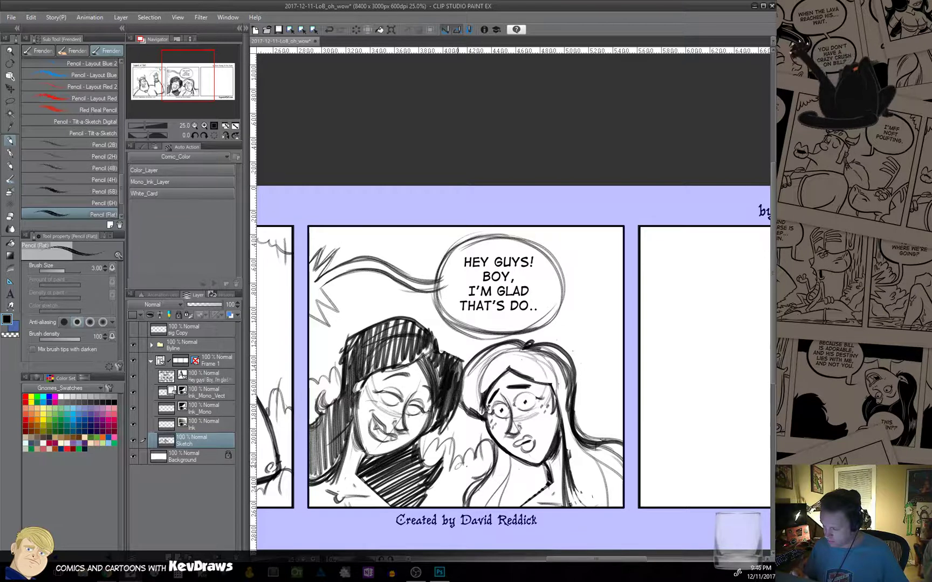
{"action": "mouse_move", "coordinate": [590, 431]}
{"action": "left_mouse_down"}
{"action": "mouse_move", "coordinate": [594, 411]}
{"action": "mouse_move", "coordinate": [604, 417]}
{"action": "mouse_move", "coordinate": [623, 388]}
{"action": "mouse_move", "coordinate": [622, 404]}
{"action": "mouse_move", "coordinate": [614, 400]}
{"action": "mouse_move", "coordinate": [595, 403]}
{"action": "left_mouse_up"}
{"action": "mouse_move", "coordinate": [557, 230]}
{"action": "left_mouse_down"}
{"action": "mouse_move", "coordinate": [628, 276]}
{"action": "mouse_move", "coordinate": [598, 272]}
{"action": "left_mouse_up"}
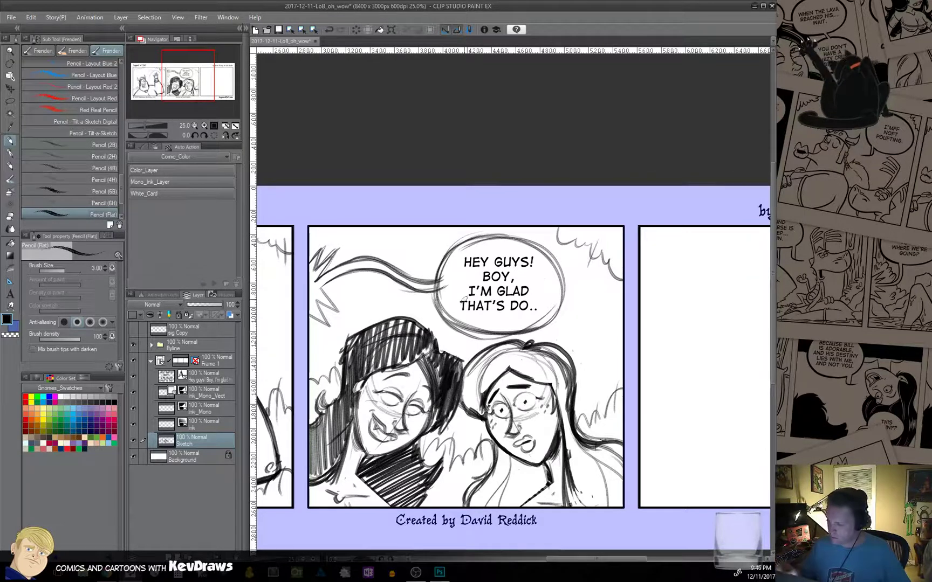
{"action": "mouse_move", "coordinate": [361, 261]}
{"action": "left_mouse_down"}
{"action": "mouse_move", "coordinate": [373, 263]}
{"action": "mouse_move", "coordinate": [378, 283]}
{"action": "mouse_move", "coordinate": [388, 265]}
{"action": "mouse_move", "coordinate": [434, 245]}
{"action": "left_mouse_up"}
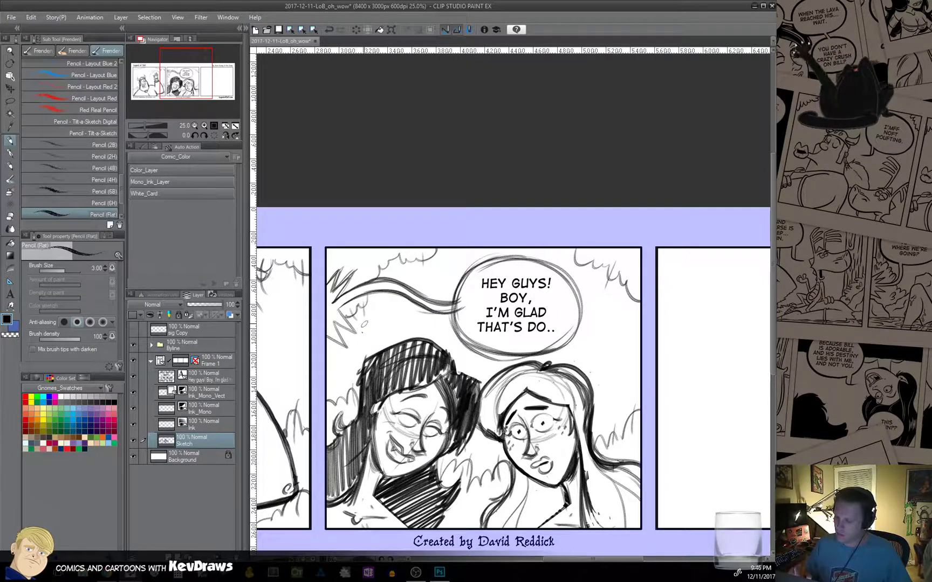
{"action": "left_click_drag", "start_coordinate": [440, 444], "coordinate": [454, 420]}
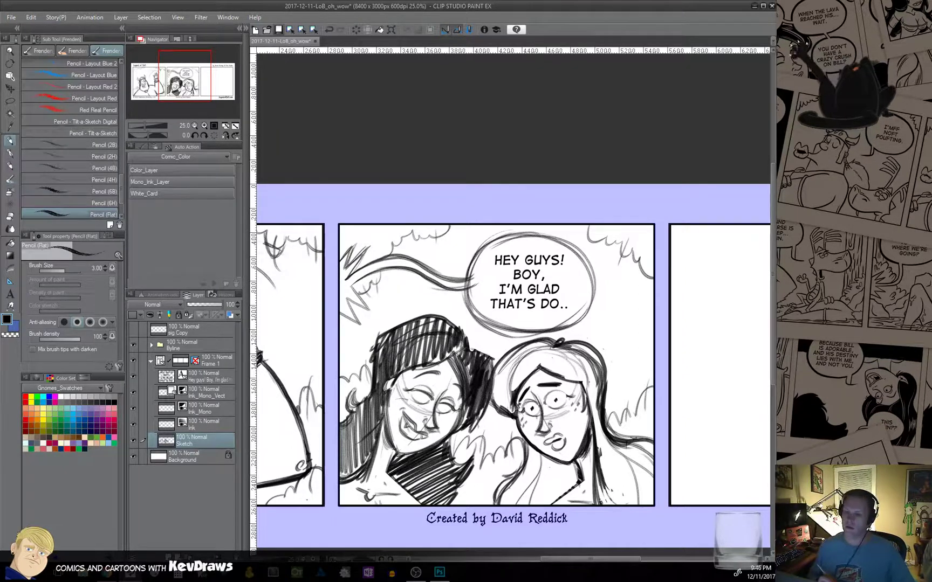
{"action": "key", "text": "ctrl+s"}
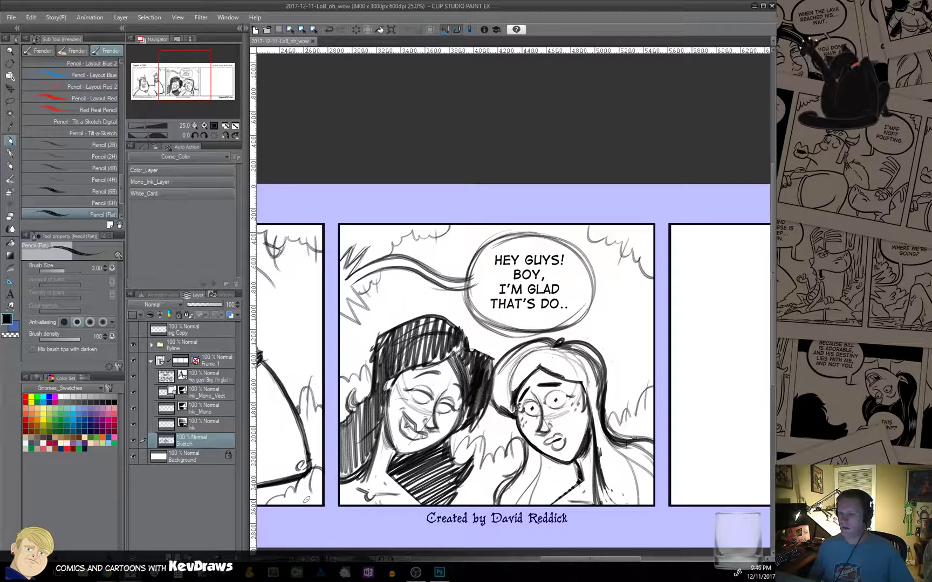
Rough in a light construction circle for the head near the centre of the empty third panel.
{"action": "mouse_move", "coordinate": [526, 399]}
{"action": "left_mouse_down"}
{"action": "mouse_move", "coordinate": [381, 377]}
{"action": "mouse_move", "coordinate": [343, 344]}
{"action": "left_mouse_up"}
{"action": "left_click_drag", "start_coordinate": [480, 320], "coordinate": [427, 307]}
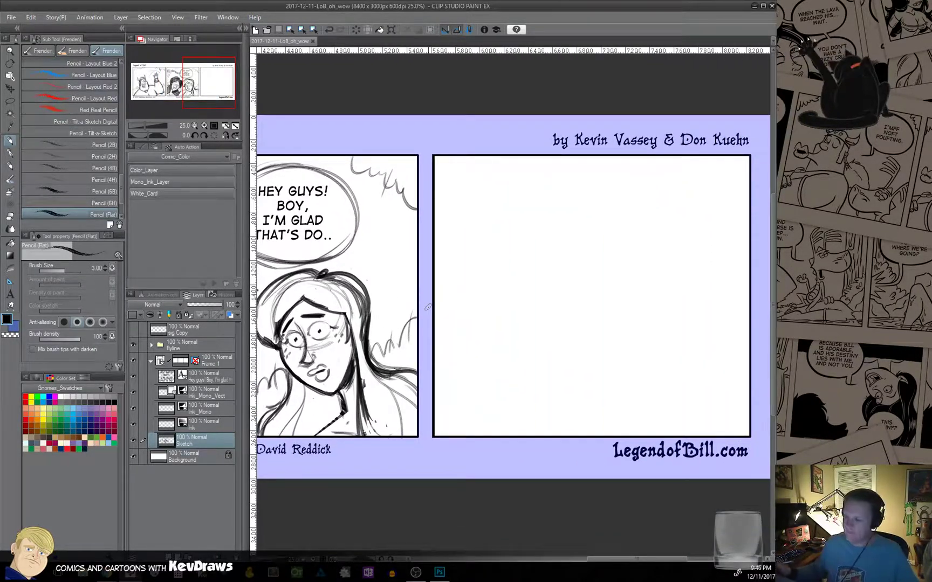
{"action": "scroll", "coordinate": [493, 392], "scroll_direction": "right", "scroll_amount": 3}
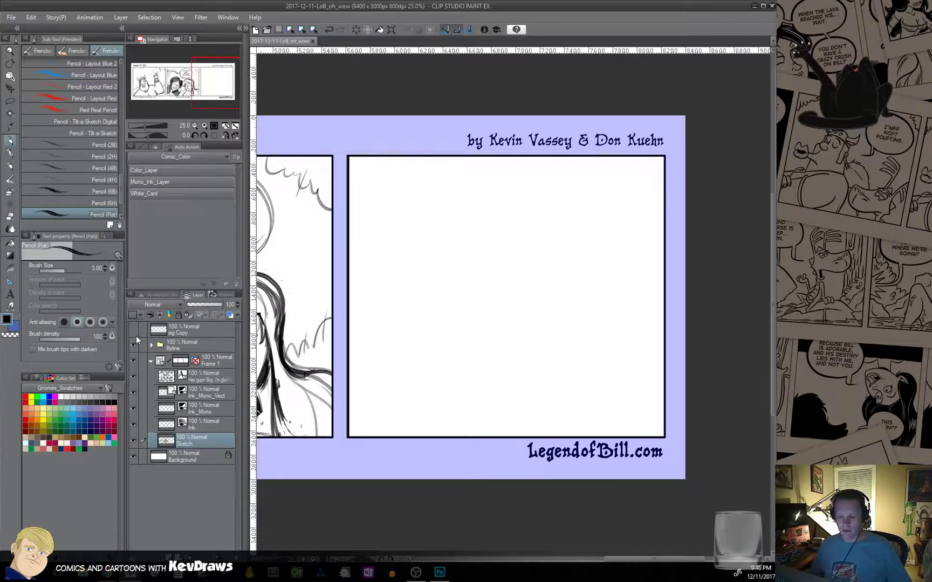
{"action": "left_click_drag", "start_coordinate": [497, 350], "coordinate": [492, 344]}
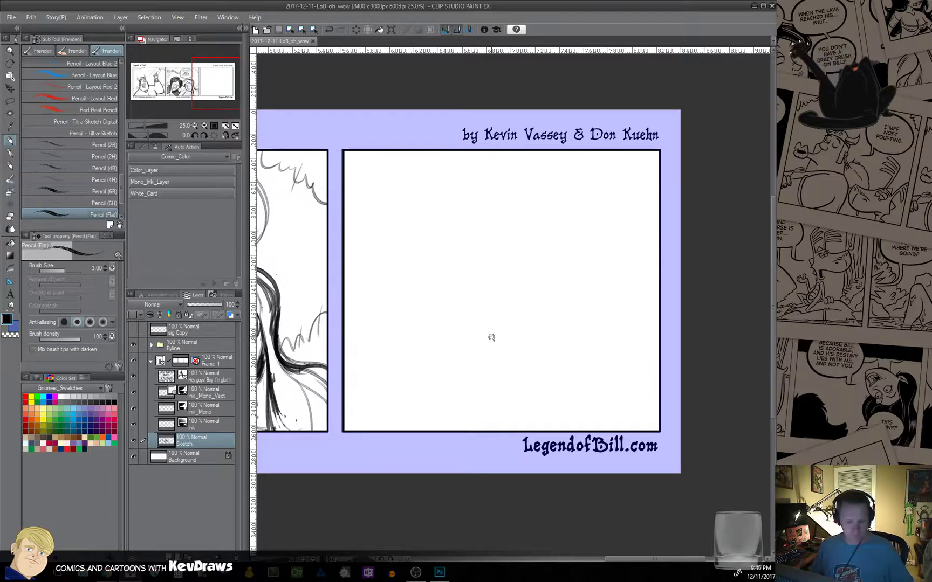
{"action": "left_click", "coordinate": [492, 342], "text": "alt"}
{"action": "left_click", "coordinate": [490, 345], "text": "alt"}
{"action": "left_click_drag", "start_coordinate": [447, 392], "coordinate": [479, 376]}
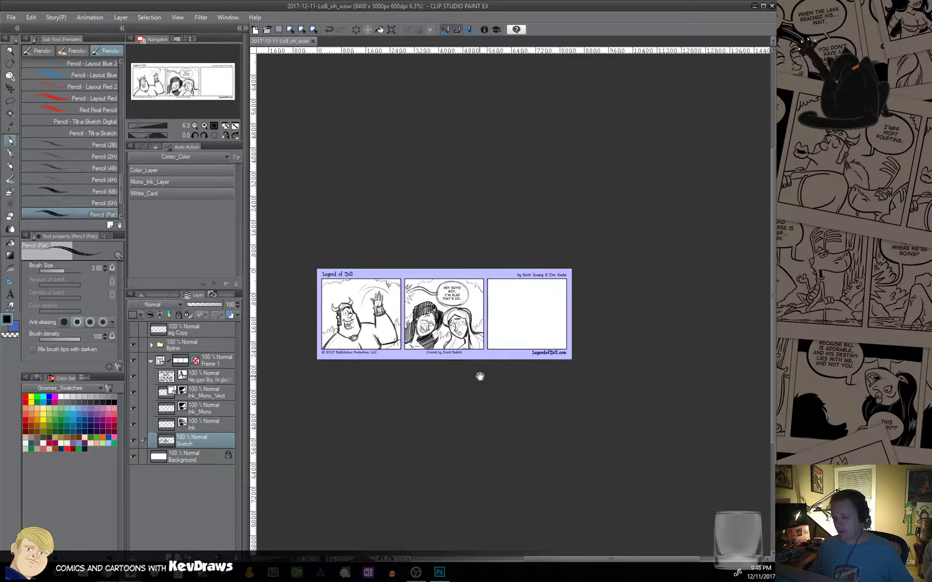
{"action": "left_click", "coordinate": [486, 358]}
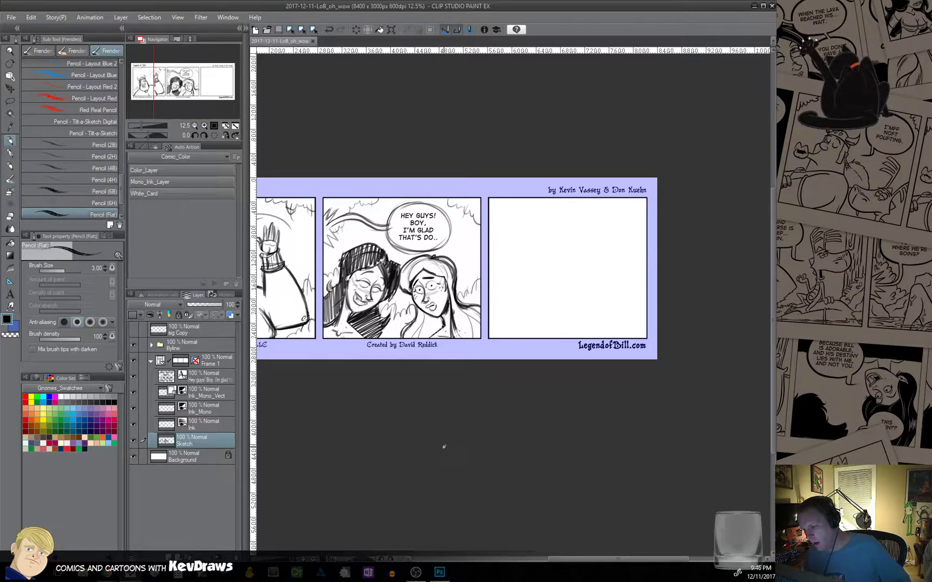
{"action": "left_click_drag", "start_coordinate": [526, 386], "coordinate": [450, 407]}
{"action": "left_click", "coordinate": [495, 324], "text": "ctrl"}
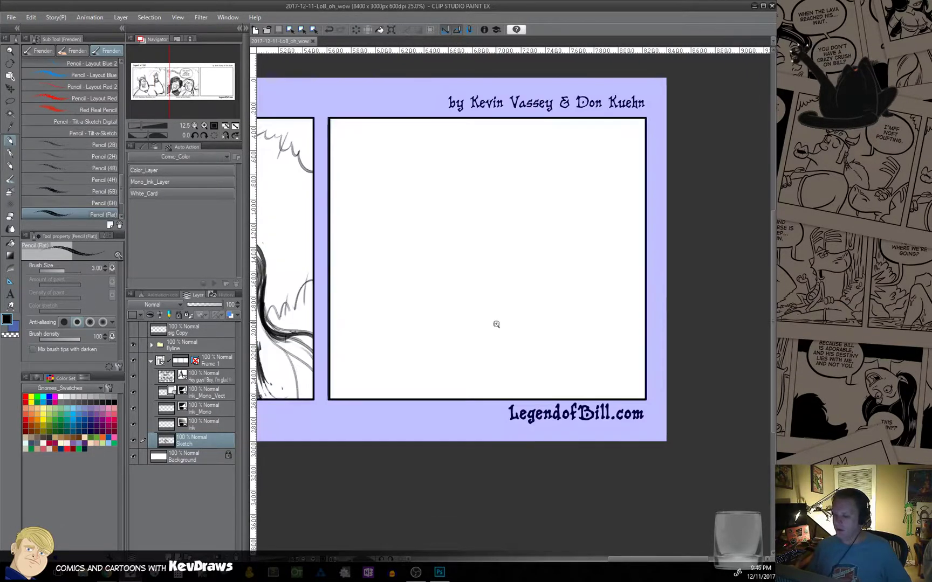
{"action": "left_click_drag", "start_coordinate": [499, 329], "coordinate": [509, 381]}
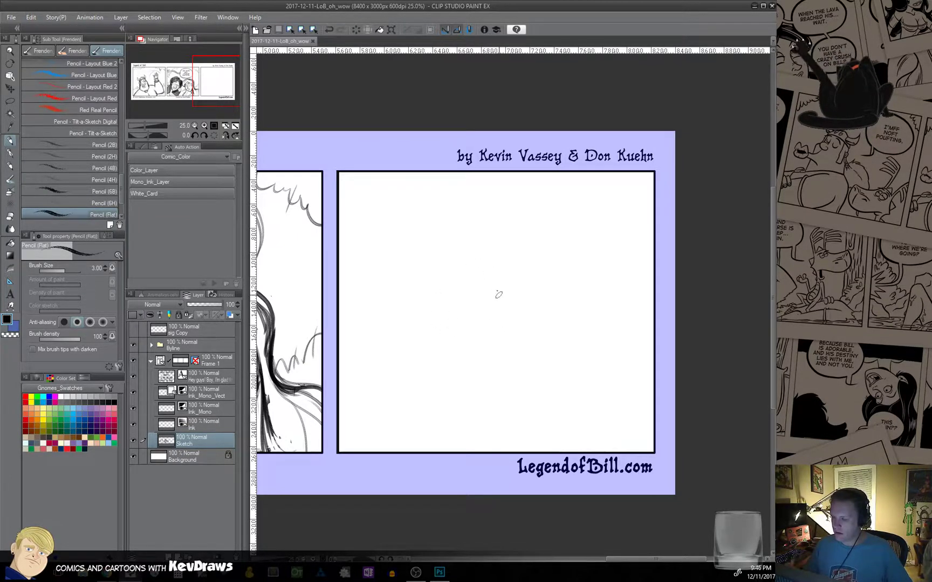
{"action": "left_click", "coordinate": [496, 302]}
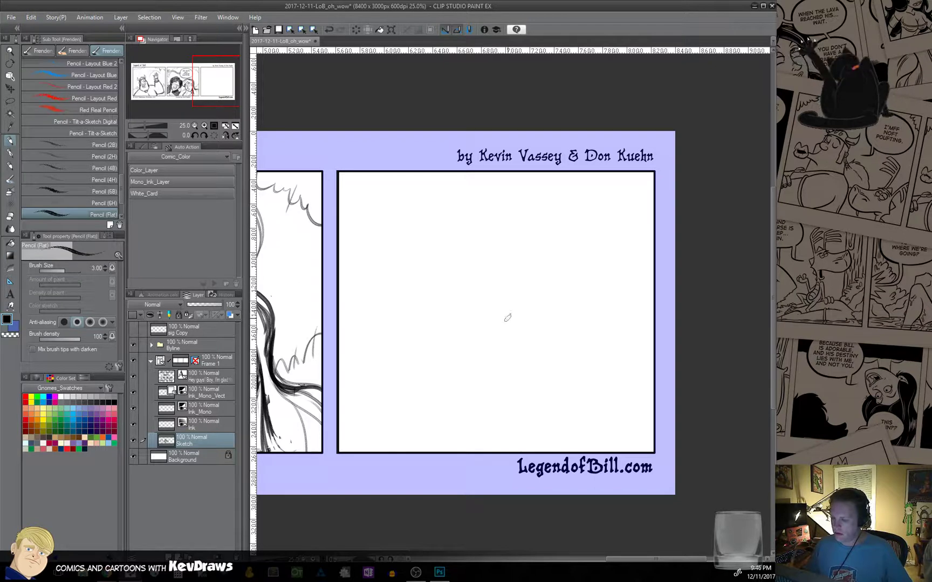
{"action": "mouse_move", "coordinate": [462, 289]}
{"action": "left_mouse_down"}
{"action": "mouse_move", "coordinate": [507, 322]}
{"action": "mouse_move", "coordinate": [463, 285]}
{"action": "mouse_move", "coordinate": [503, 328]}
{"action": "mouse_move", "coordinate": [470, 281]}
{"action": "mouse_move", "coordinate": [497, 335]}
{"action": "mouse_move", "coordinate": [463, 293]}
{"action": "mouse_move", "coordinate": [454, 315]}
{"action": "left_mouse_up"}
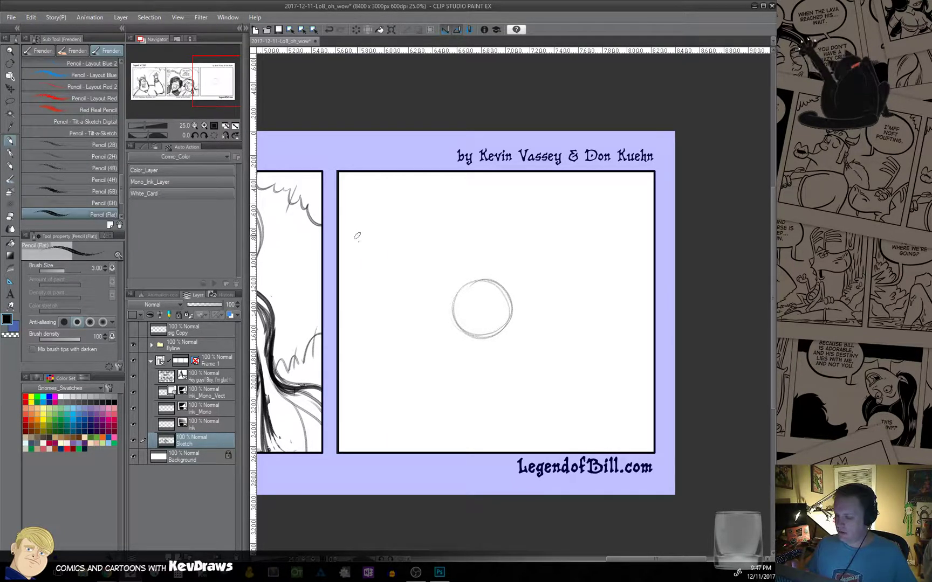
Sketch the large outlined letters "DUU" in an uneven row above and left of the head circle in the third panel.
{"action": "left_click_drag", "start_coordinate": [357, 237], "coordinate": [371, 282]}
{"action": "mouse_move", "coordinate": [353, 225]}
{"action": "left_mouse_down"}
{"action": "mouse_move", "coordinate": [398, 213]}
{"action": "mouse_move", "coordinate": [388, 270]}
{"action": "mouse_move", "coordinate": [373, 283]}
{"action": "left_mouse_up"}
{"action": "mouse_move", "coordinate": [369, 241]}
{"action": "left_mouse_down"}
{"action": "mouse_move", "coordinate": [387, 222]}
{"action": "mouse_move", "coordinate": [376, 259]}
{"action": "mouse_move", "coordinate": [387, 227]}
{"action": "left_mouse_up"}
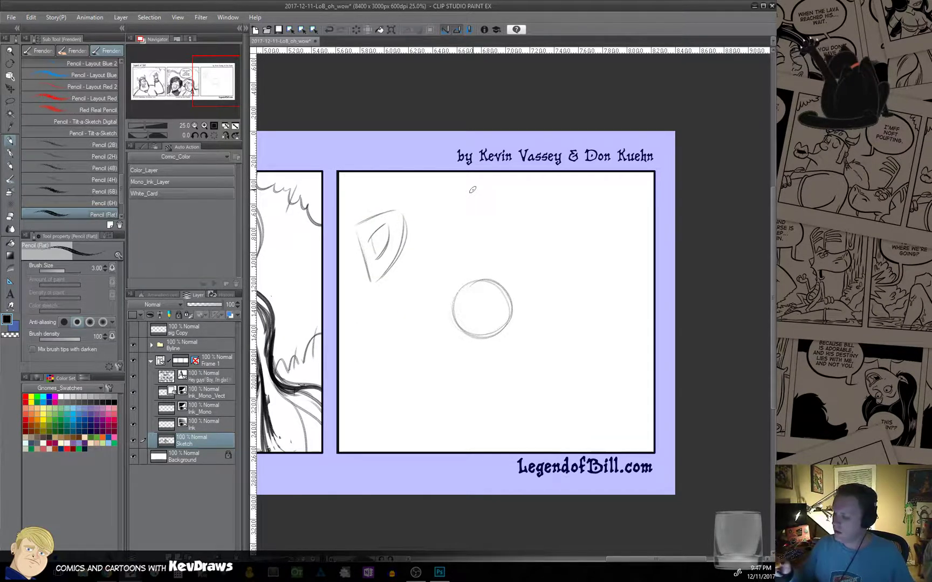
{"action": "mouse_move", "coordinate": [406, 242]}
{"action": "left_mouse_down"}
{"action": "mouse_move", "coordinate": [426, 236]}
{"action": "mouse_move", "coordinate": [424, 205]}
{"action": "mouse_move", "coordinate": [432, 199]}
{"action": "mouse_move", "coordinate": [434, 264]}
{"action": "left_mouse_up"}
{"action": "mouse_move", "coordinate": [434, 264]}
{"action": "left_mouse_down"}
{"action": "mouse_move", "coordinate": [429, 248]}
{"action": "mouse_move", "coordinate": [405, 268]}
{"action": "left_mouse_up"}
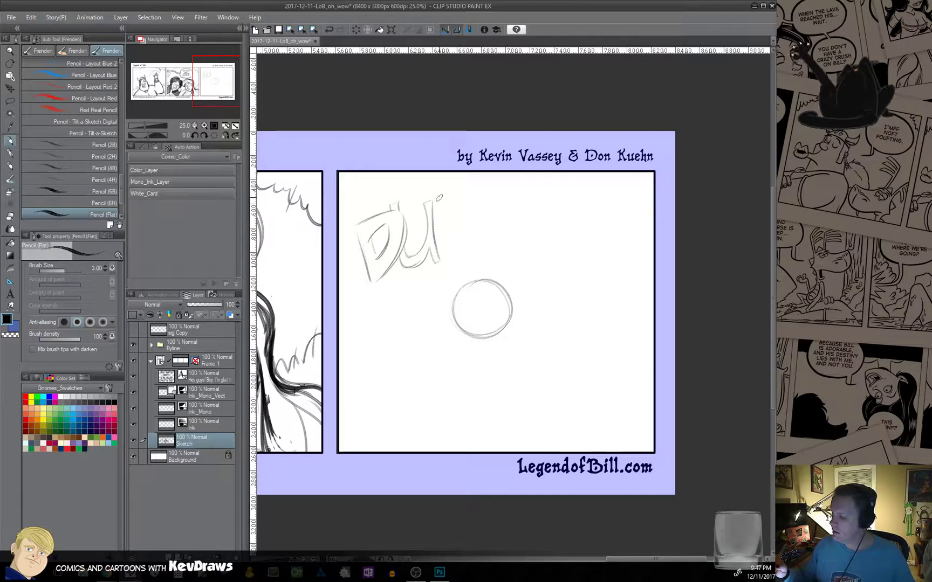
{"action": "left_click_drag", "start_coordinate": [438, 200], "coordinate": [442, 251]}
{"action": "mouse_move", "coordinate": [441, 235]}
{"action": "left_mouse_down"}
{"action": "mouse_move", "coordinate": [447, 183]}
{"action": "mouse_move", "coordinate": [438, 215]}
{"action": "mouse_move", "coordinate": [436, 188]}
{"action": "mouse_move", "coordinate": [440, 238]}
{"action": "mouse_move", "coordinate": [444, 191]}
{"action": "mouse_move", "coordinate": [445, 227]}
{"action": "left_mouse_up"}
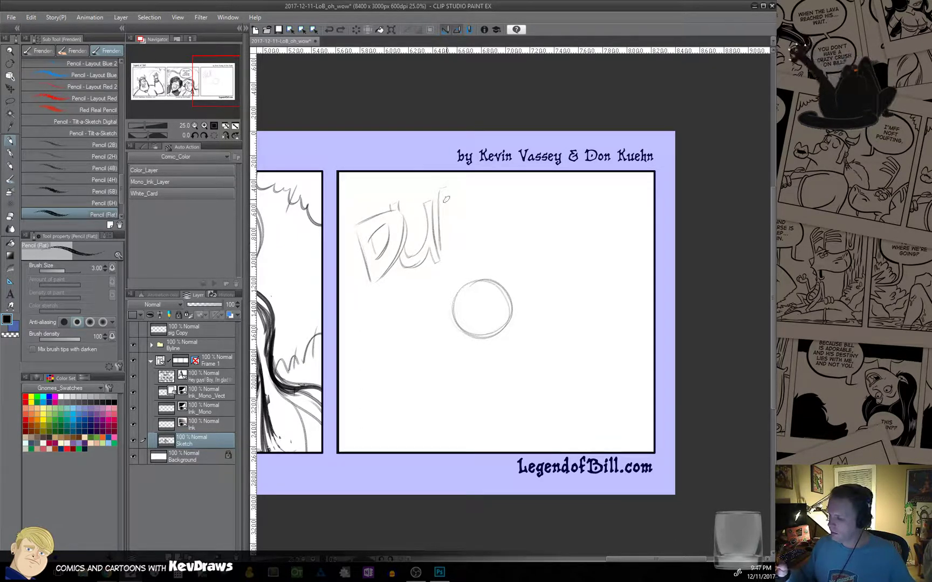
{"action": "mouse_move", "coordinate": [448, 188]}
{"action": "left_mouse_down"}
{"action": "mouse_move", "coordinate": [450, 235]}
{"action": "mouse_move", "coordinate": [445, 222]}
{"action": "mouse_move", "coordinate": [459, 251]}
{"action": "mouse_move", "coordinate": [446, 257]}
{"action": "mouse_move", "coordinate": [445, 242]}
{"action": "mouse_move", "coordinate": [471, 231]}
{"action": "mouse_move", "coordinate": [463, 250]}
{"action": "mouse_move", "coordinate": [470, 233]}
{"action": "mouse_move", "coordinate": [479, 250]}
{"action": "mouse_move", "coordinate": [479, 182]}
{"action": "left_mouse_up"}
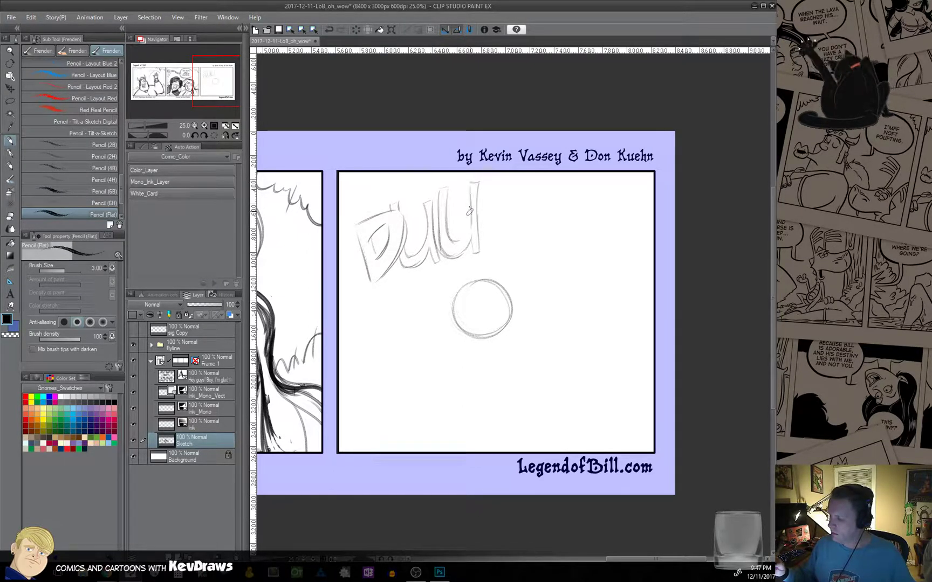
Extend the outlined lettering with three tall "H" letters so it reads "DUUHHH" across the panel's upper part.
{"action": "left_click_drag", "start_coordinate": [486, 194], "coordinate": [486, 265]}
{"action": "mouse_move", "coordinate": [495, 189]}
{"action": "left_mouse_down"}
{"action": "mouse_move", "coordinate": [490, 229]}
{"action": "mouse_move", "coordinate": [515, 230]}
{"action": "left_mouse_up"}
{"action": "mouse_move", "coordinate": [523, 186]}
{"action": "left_mouse_down"}
{"action": "mouse_move", "coordinate": [516, 266]}
{"action": "mouse_move", "coordinate": [509, 237]}
{"action": "mouse_move", "coordinate": [493, 238]}
{"action": "mouse_move", "coordinate": [492, 269]}
{"action": "left_mouse_up"}
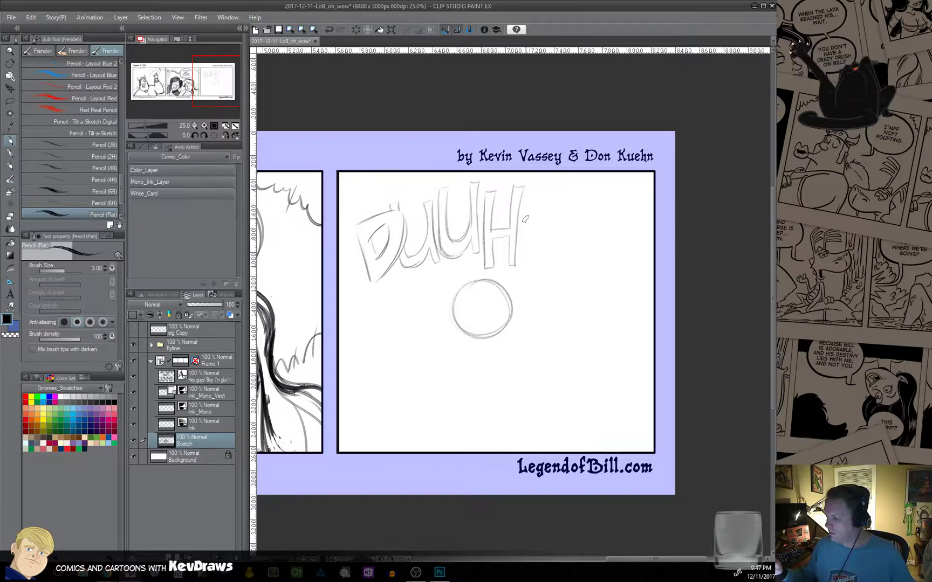
{"action": "left_click_drag", "start_coordinate": [527, 208], "coordinate": [523, 256]}
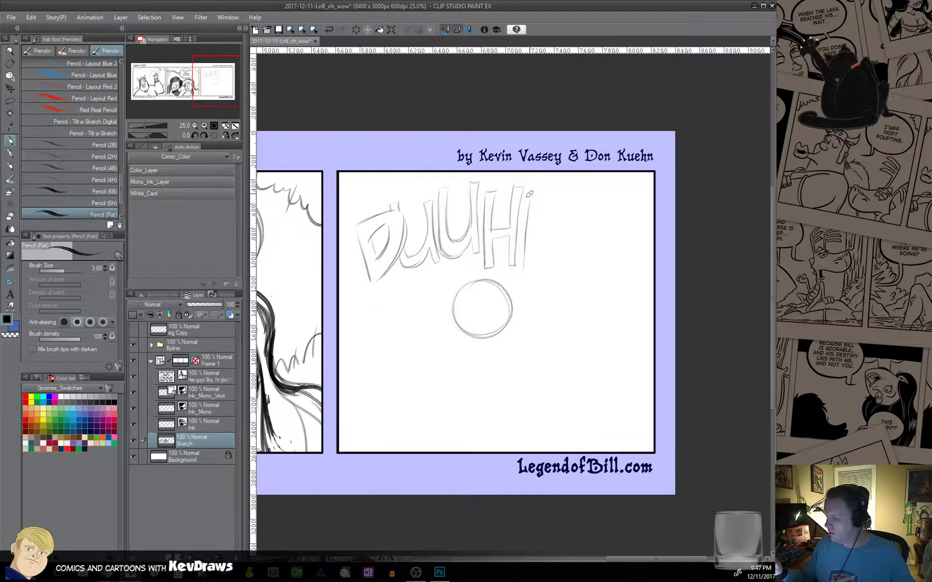
{"action": "mouse_move", "coordinate": [531, 189]}
{"action": "left_mouse_down"}
{"action": "mouse_move", "coordinate": [530, 236]}
{"action": "mouse_move", "coordinate": [551, 233]}
{"action": "mouse_move", "coordinate": [555, 193]}
{"action": "mouse_move", "coordinate": [557, 267]}
{"action": "mouse_move", "coordinate": [547, 242]}
{"action": "left_mouse_up"}
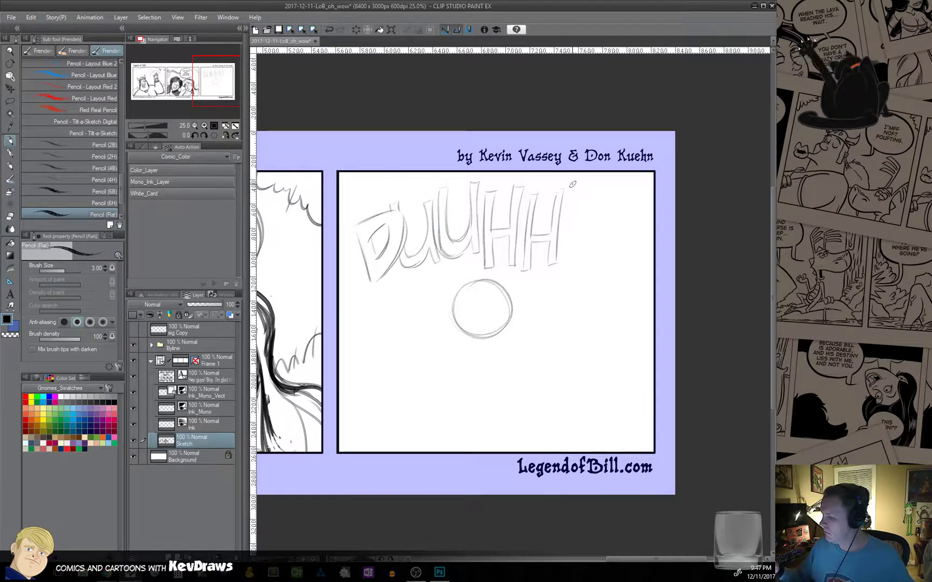
{"action": "left_click_drag", "start_coordinate": [569, 205], "coordinate": [561, 264]}
{"action": "mouse_move", "coordinate": [562, 264]}
{"action": "left_mouse_down"}
{"action": "mouse_move", "coordinate": [571, 182]}
{"action": "mouse_move", "coordinate": [581, 181]}
{"action": "mouse_move", "coordinate": [571, 225]}
{"action": "mouse_move", "coordinate": [590, 224]}
{"action": "mouse_move", "coordinate": [599, 180]}
{"action": "mouse_move", "coordinate": [607, 180]}
{"action": "mouse_move", "coordinate": [593, 258]}
{"action": "left_mouse_up"}
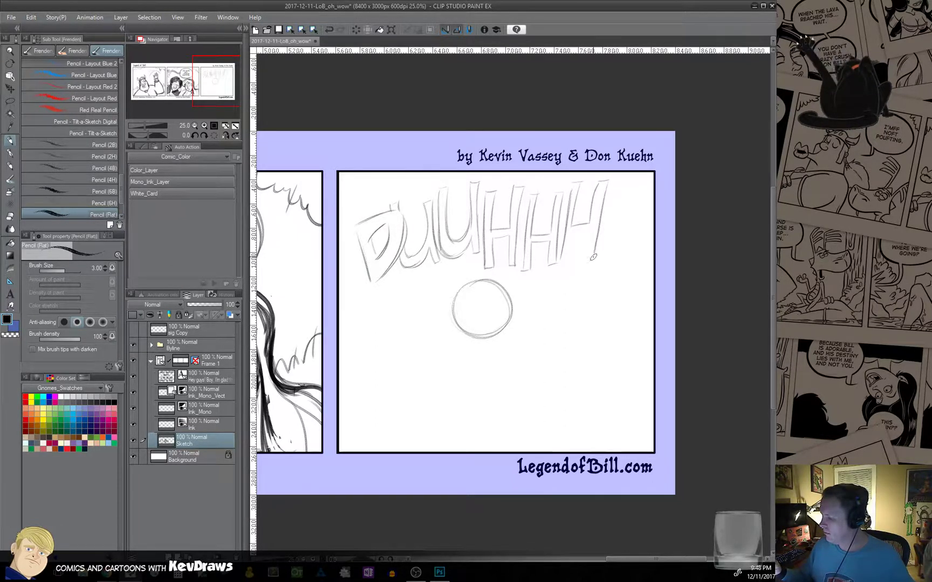
{"action": "mouse_move", "coordinate": [606, 181]}
{"action": "left_mouse_down"}
{"action": "mouse_move", "coordinate": [595, 265]}
{"action": "mouse_move", "coordinate": [586, 260]}
{"action": "mouse_move", "coordinate": [588, 229]}
{"action": "mouse_move", "coordinate": [572, 233]}
{"action": "mouse_move", "coordinate": [556, 273]}
{"action": "left_mouse_up"}
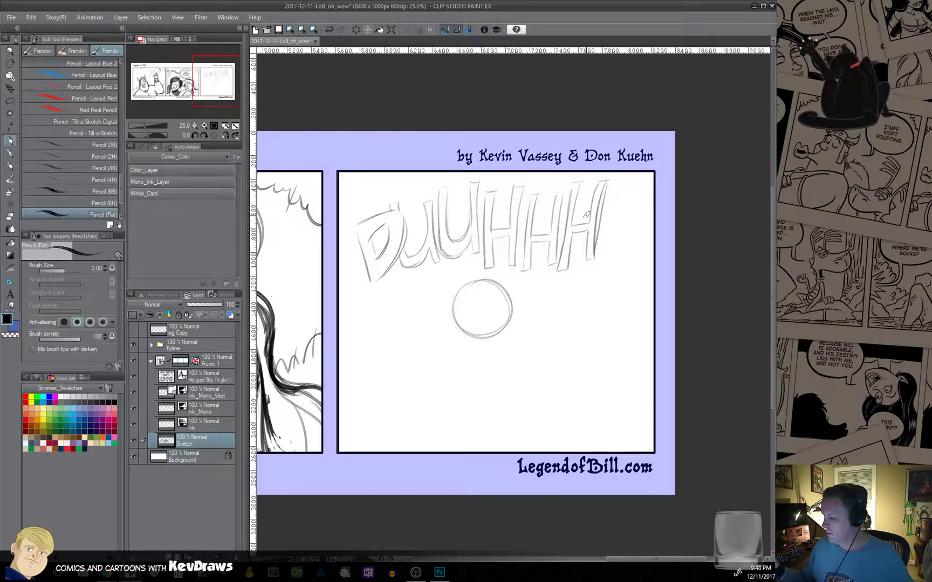
Sketch two slanting guide lines down from either side of the head circle in the third panel.
{"action": "left_click_drag", "start_coordinate": [501, 402], "coordinate": [467, 413]}
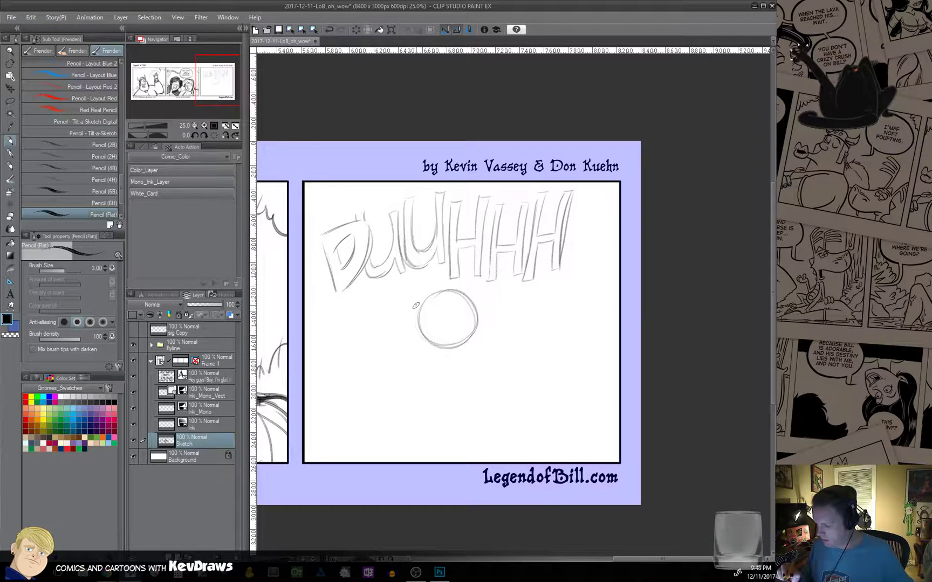
{"action": "left_click_drag", "start_coordinate": [419, 318], "coordinate": [405, 379]}
{"action": "left_click_drag", "start_coordinate": [478, 323], "coordinate": [484, 374]}
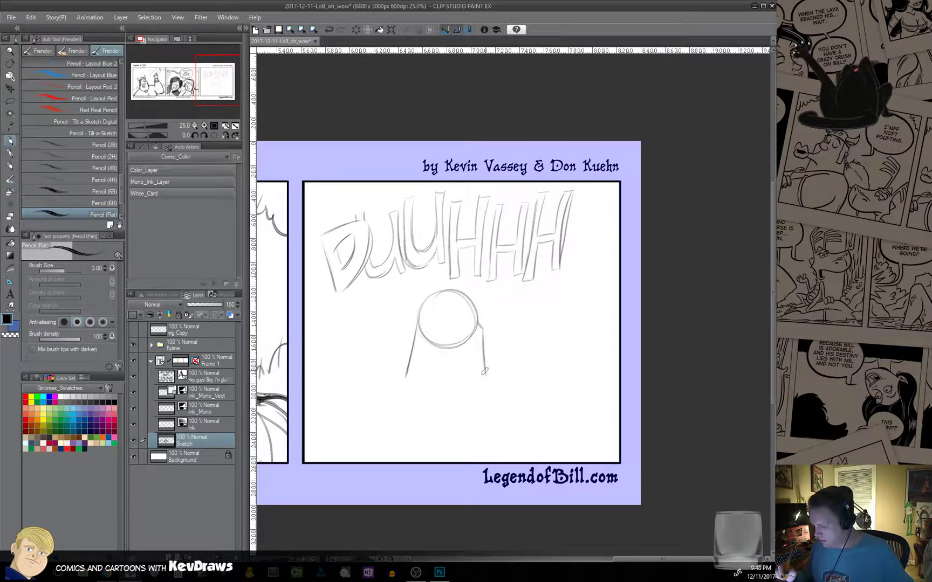
Sketch the character's face inside the circle, with a bulbous nose, two wide round eyes and raised eyebrows.
{"action": "mouse_move", "coordinate": [453, 311]}
{"action": "left_mouse_down"}
{"action": "mouse_move", "coordinate": [459, 337]}
{"action": "mouse_move", "coordinate": [447, 333]}
{"action": "mouse_move", "coordinate": [457, 330]}
{"action": "mouse_move", "coordinate": [441, 348]}
{"action": "mouse_move", "coordinate": [460, 347]}
{"action": "mouse_move", "coordinate": [450, 345]}
{"action": "mouse_move", "coordinate": [469, 340]}
{"action": "mouse_move", "coordinate": [468, 325]}
{"action": "mouse_move", "coordinate": [457, 333]}
{"action": "mouse_move", "coordinate": [451, 354]}
{"action": "left_mouse_up"}
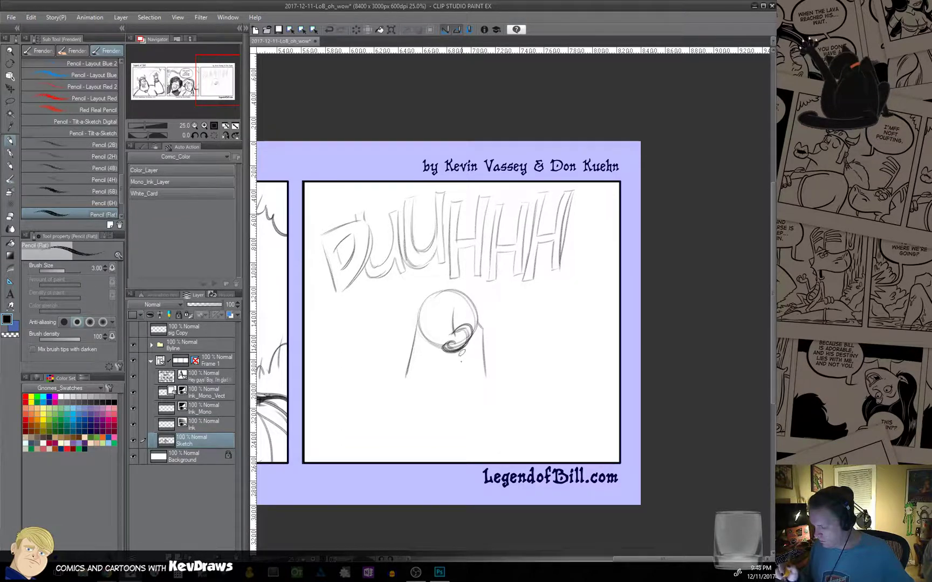
{"action": "key", "text": "ctrl+z"}
{"action": "key", "text": "ctrl+z"}
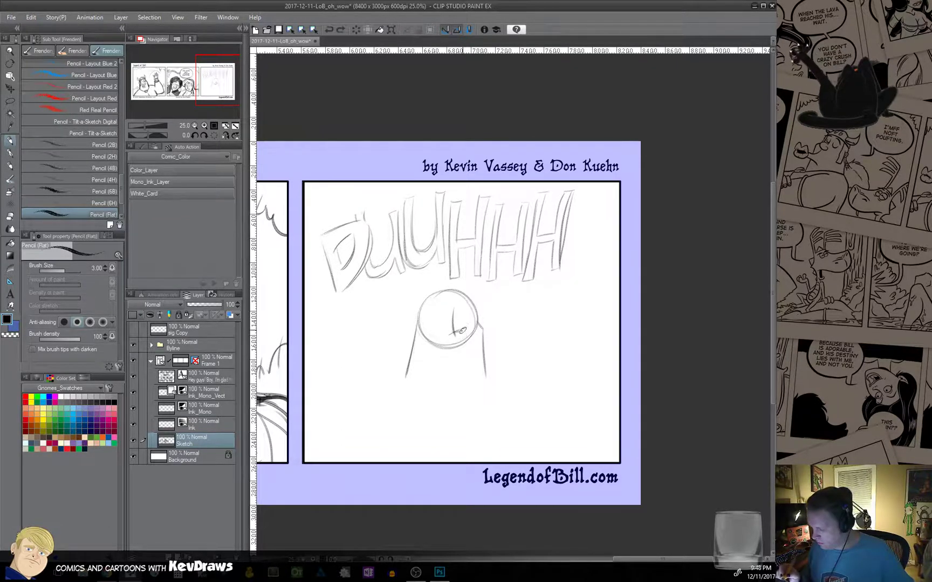
{"action": "mouse_move", "coordinate": [454, 332]}
{"action": "left_mouse_down"}
{"action": "mouse_move", "coordinate": [465, 349]}
{"action": "mouse_move", "coordinate": [469, 333]}
{"action": "mouse_move", "coordinate": [452, 335]}
{"action": "mouse_move", "coordinate": [459, 331]}
{"action": "mouse_move", "coordinate": [447, 353]}
{"action": "mouse_move", "coordinate": [448, 318]}
{"action": "mouse_move", "coordinate": [438, 310]}
{"action": "mouse_move", "coordinate": [457, 327]}
{"action": "left_mouse_up"}
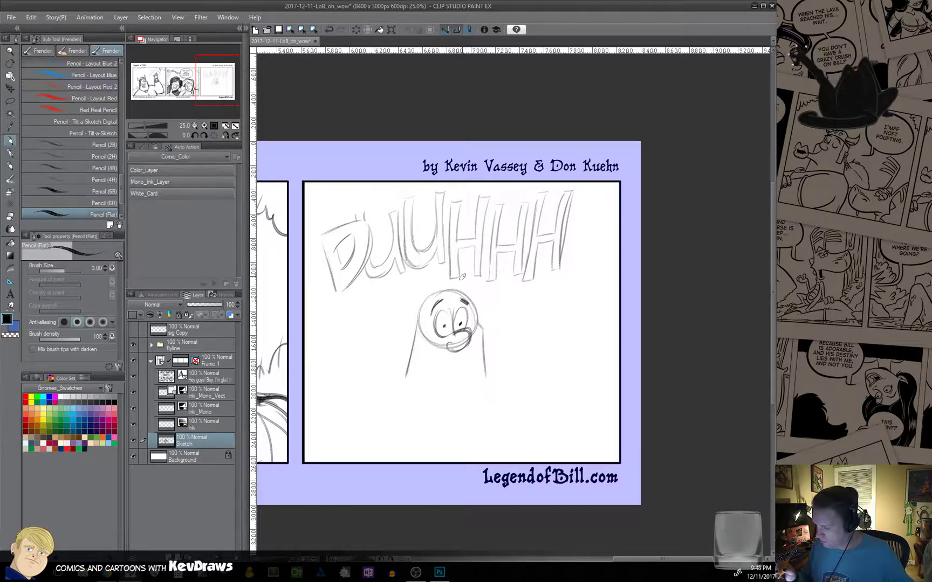
Sketch the helmet dome with its dark brim over the head and a curved horn on the helmet's left side.
{"action": "mouse_move", "coordinate": [419, 321]}
{"action": "left_mouse_down"}
{"action": "mouse_move", "coordinate": [437, 291]}
{"action": "mouse_move", "coordinate": [419, 315]}
{"action": "mouse_move", "coordinate": [440, 290]}
{"action": "mouse_move", "coordinate": [463, 295]}
{"action": "mouse_move", "coordinate": [441, 288]}
{"action": "mouse_move", "coordinate": [412, 321]}
{"action": "mouse_move", "coordinate": [436, 294]}
{"action": "mouse_move", "coordinate": [461, 291]}
{"action": "mouse_move", "coordinate": [439, 291]}
{"action": "mouse_move", "coordinate": [416, 324]}
{"action": "mouse_move", "coordinate": [447, 291]}
{"action": "mouse_move", "coordinate": [467, 291]}
{"action": "mouse_move", "coordinate": [436, 282]}
{"action": "mouse_move", "coordinate": [416, 307]}
{"action": "left_mouse_up"}
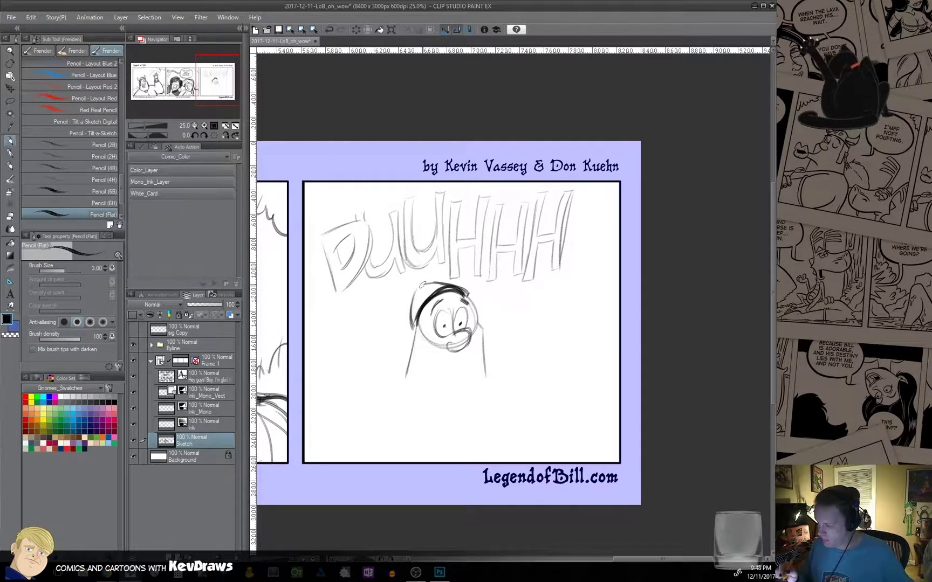
{"action": "mouse_move", "coordinate": [413, 305]}
{"action": "left_mouse_down"}
{"action": "mouse_move", "coordinate": [392, 316]}
{"action": "mouse_move", "coordinate": [386, 292]}
{"action": "mouse_move", "coordinate": [386, 331]}
{"action": "mouse_move", "coordinate": [412, 328]}
{"action": "left_mouse_up"}
{"action": "left_click_drag", "start_coordinate": [466, 295], "coordinate": [486, 290]}
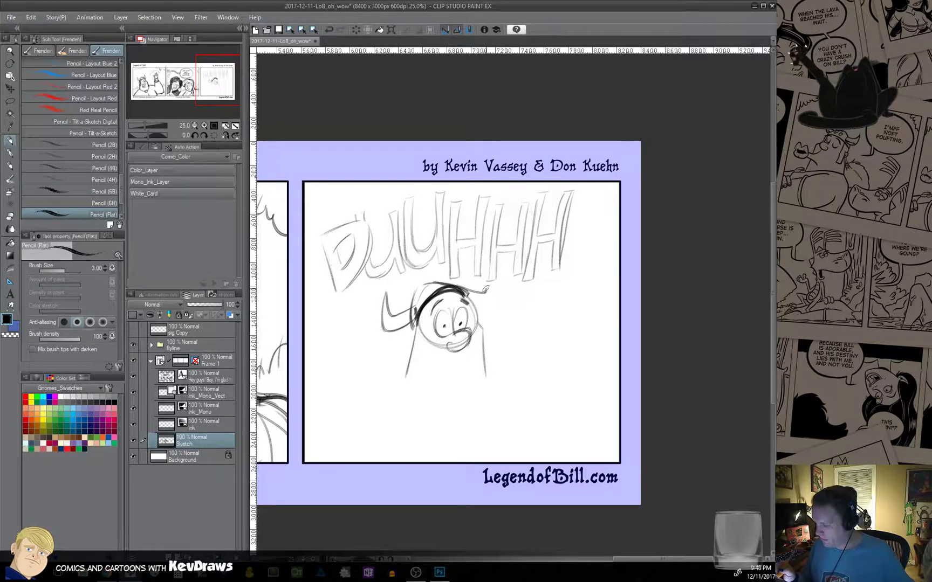
{"action": "key", "text": "ctrl+z"}
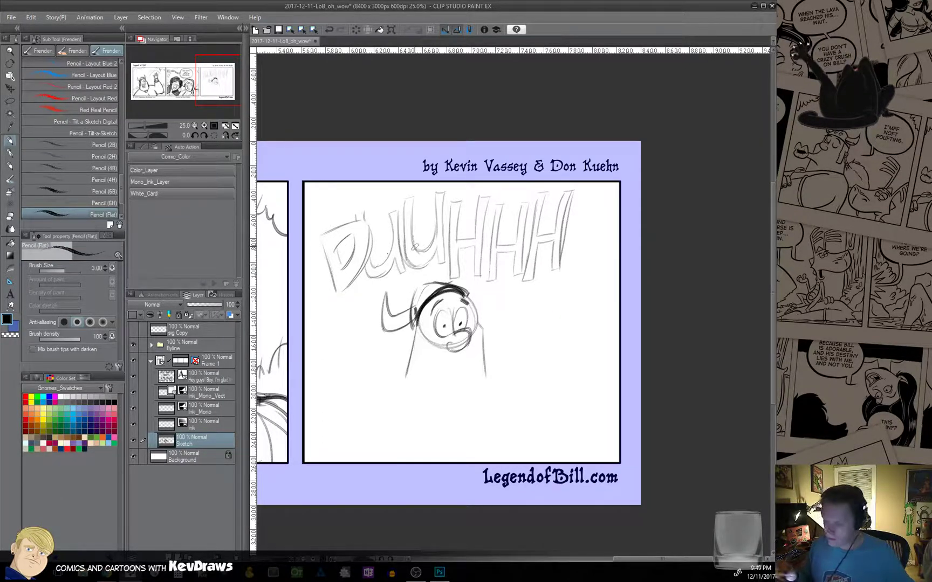
Lasso the "DUUHHH" lettering and cut and paste it onto its own layer.
{"action": "key", "text": "m"}
{"action": "mouse_move", "coordinate": [395, 192]}
{"action": "left_mouse_down"}
{"action": "mouse_move", "coordinate": [311, 215]}
{"action": "mouse_move", "coordinate": [325, 297]}
{"action": "mouse_move", "coordinate": [443, 274]}
{"action": "mouse_move", "coordinate": [543, 293]}
{"action": "mouse_move", "coordinate": [604, 224]}
{"action": "mouse_move", "coordinate": [597, 175]}
{"action": "mouse_move", "coordinate": [372, 191]}
{"action": "left_mouse_up"}
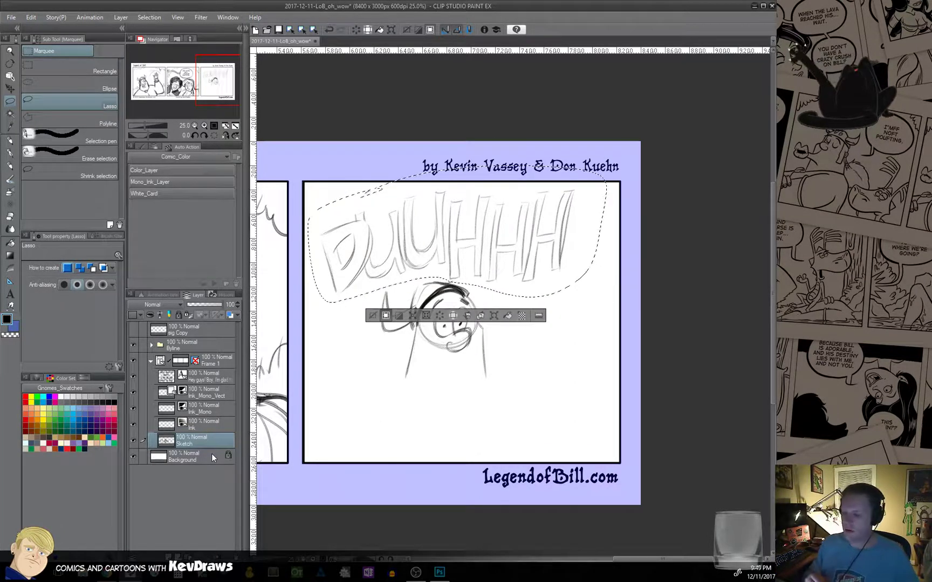
{"action": "left_click", "coordinate": [31, 17]}
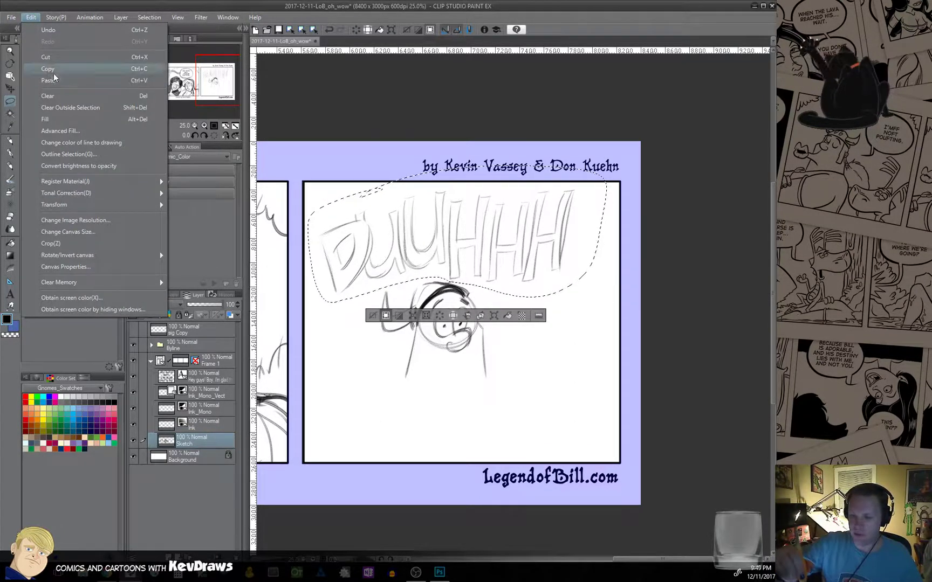
{"action": "left_click", "coordinate": [46, 58]}
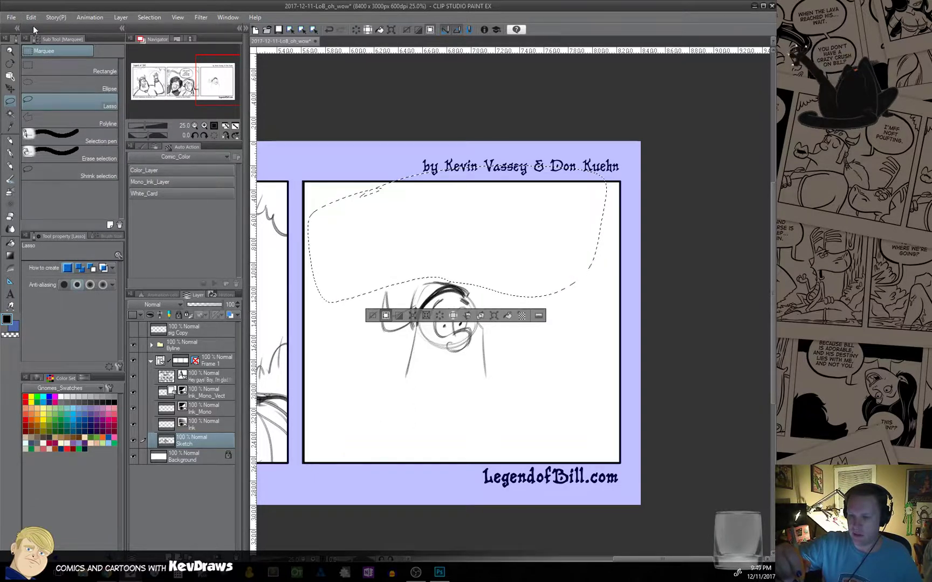
{"action": "left_click", "coordinate": [31, 18]}
{"action": "left_click", "coordinate": [54, 80]}
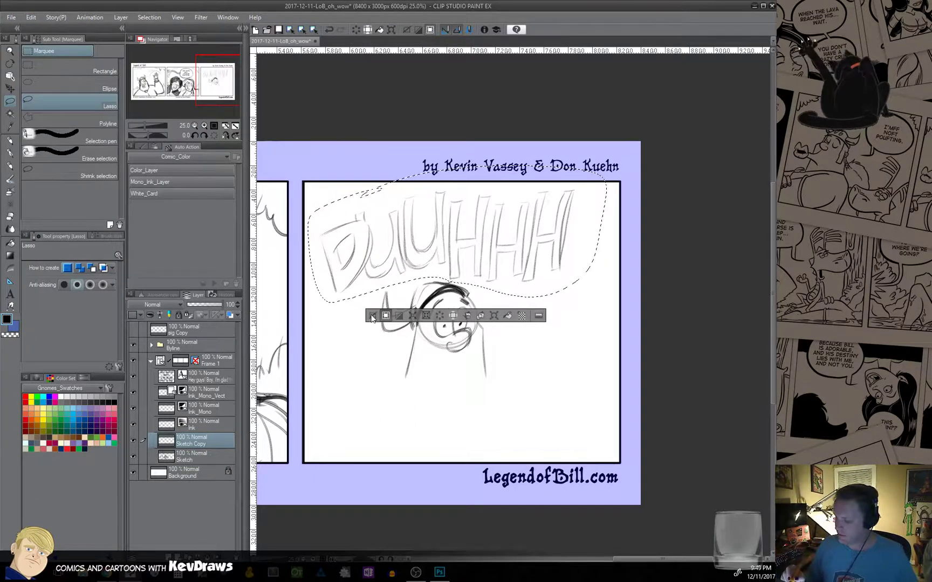
Deselect the lettering, hide the Sketch Copy layer and make the Sketch layer active.
{"action": "key", "text": "ctrl+d"}
{"action": "left_click", "coordinate": [133, 440]}
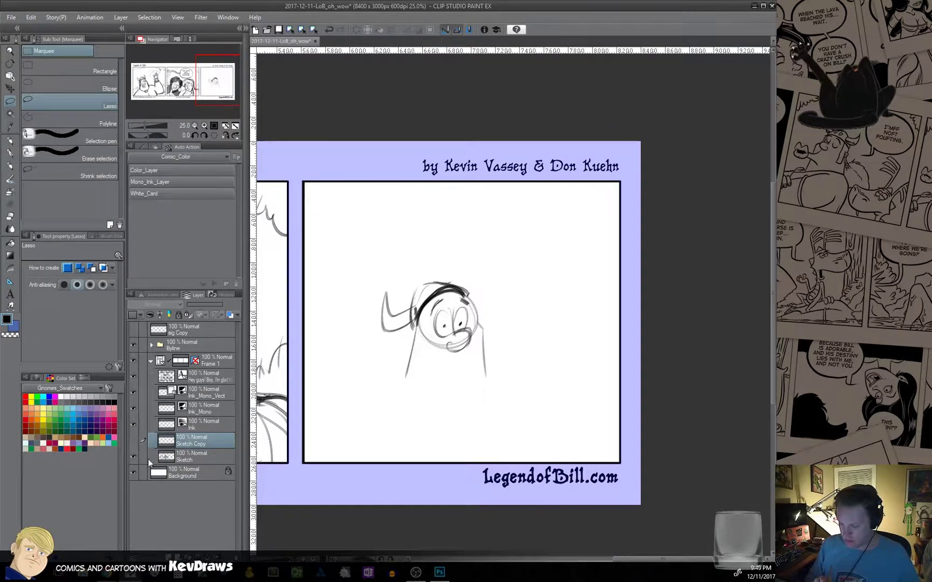
{"action": "left_click", "coordinate": [211, 456]}
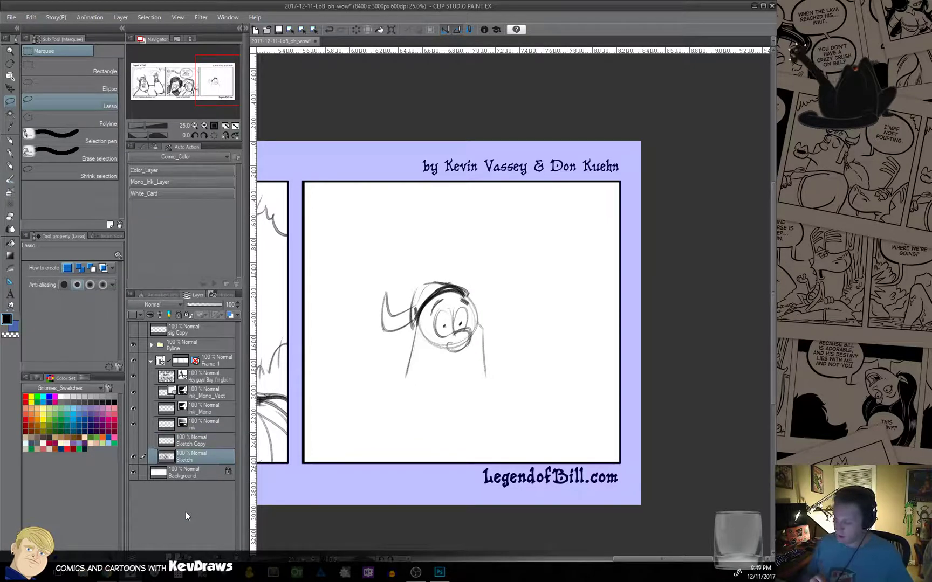
Sketch a curved, pointed horn rising from the helmet's upper right side with the Pencil (Flat).
{"action": "left_click", "coordinate": [12, 142]}
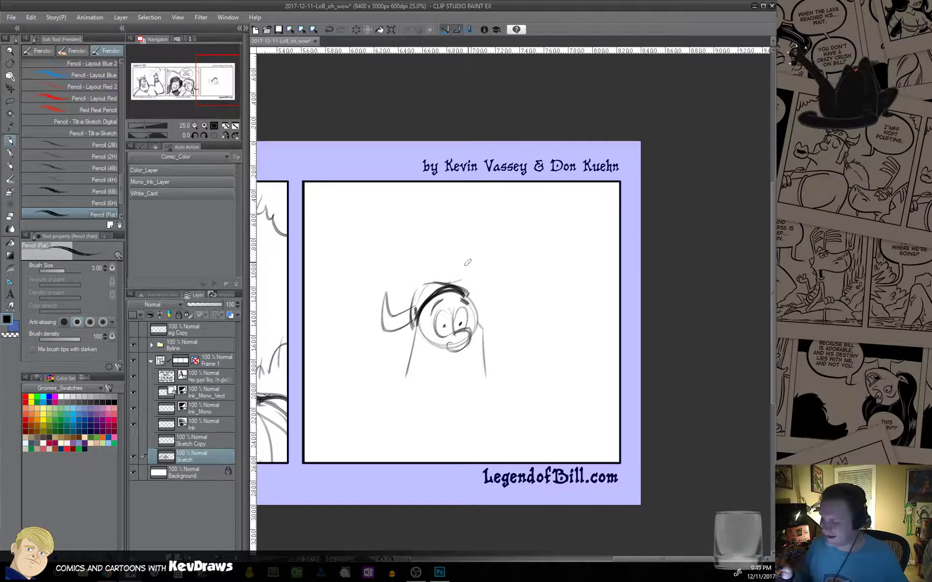
{"action": "left_click_drag", "start_coordinate": [447, 283], "coordinate": [468, 278]}
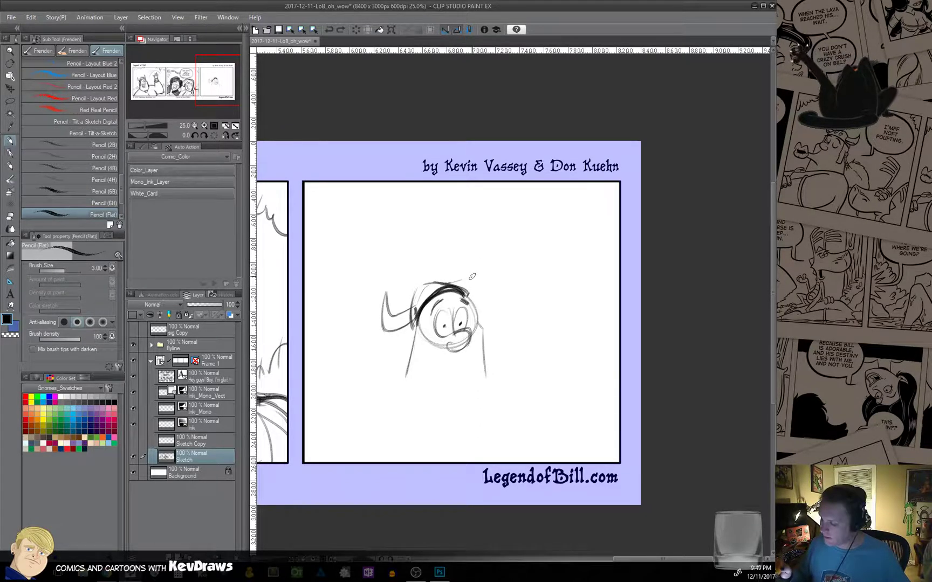
{"action": "left_click_drag", "start_coordinate": [457, 282], "coordinate": [451, 285]}
{"action": "key", "text": "ctrl+z"}
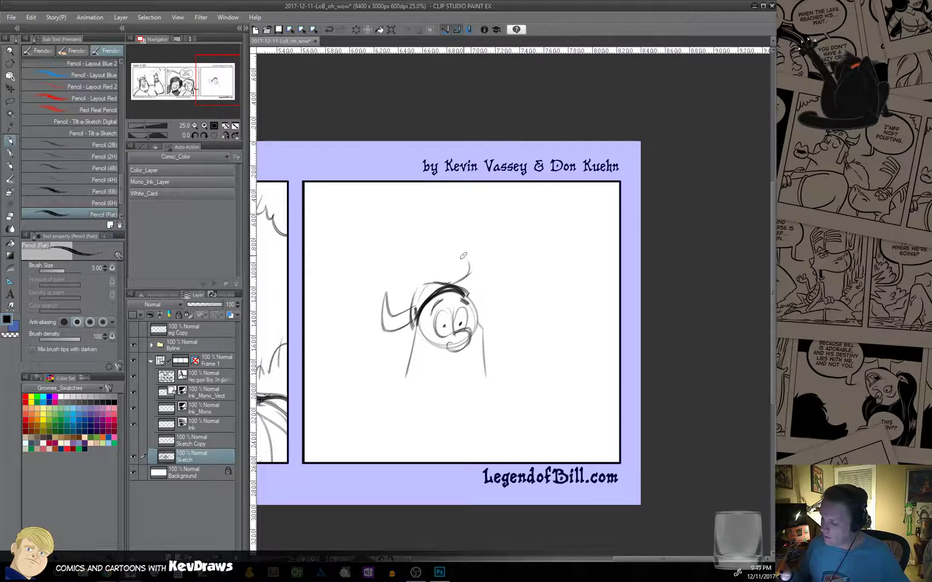
{"action": "mouse_move", "coordinate": [451, 283]}
{"action": "left_mouse_down"}
{"action": "mouse_move", "coordinate": [482, 268]}
{"action": "mouse_move", "coordinate": [494, 287]}
{"action": "mouse_move", "coordinate": [463, 290]}
{"action": "mouse_move", "coordinate": [491, 285]}
{"action": "left_mouse_up"}
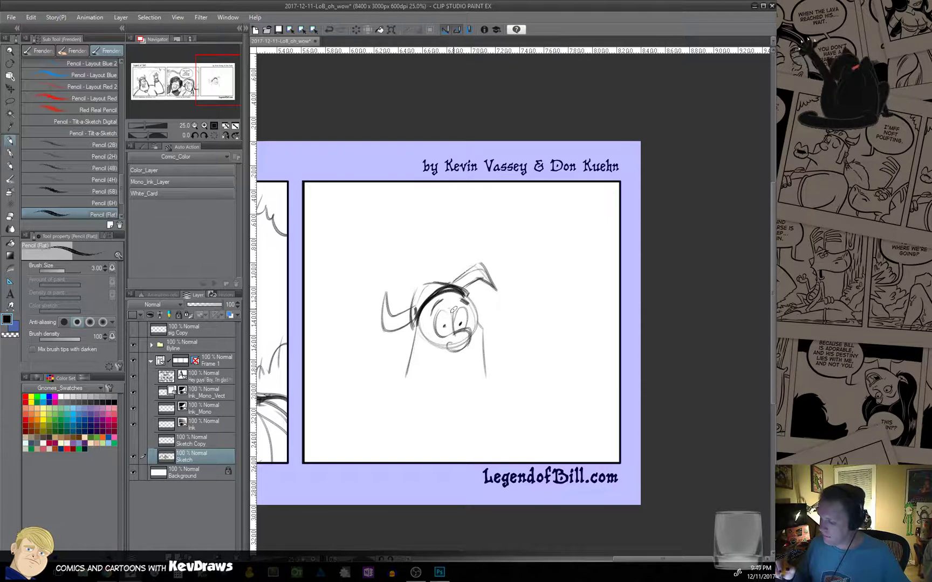
{"action": "key", "text": "ctrl+z"}
{"action": "key", "text": "ctrl+z"}
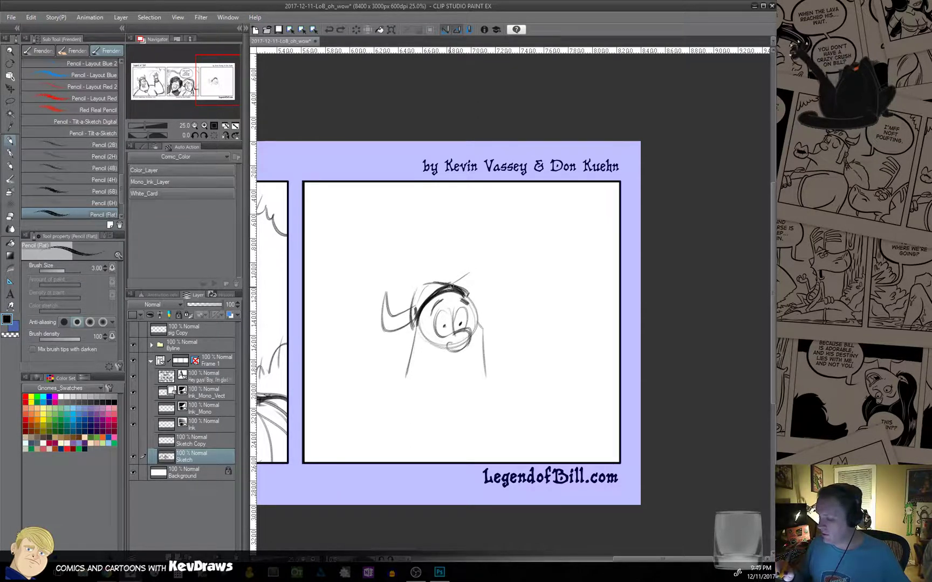
{"action": "mouse_move", "coordinate": [452, 255]}
{"action": "left_mouse_down"}
{"action": "mouse_move", "coordinate": [479, 276]}
{"action": "mouse_move", "coordinate": [470, 284]}
{"action": "mouse_move", "coordinate": [474, 270]}
{"action": "mouse_move", "coordinate": [452, 255]}
{"action": "left_mouse_up"}
{"action": "left_click_drag", "start_coordinate": [452, 255], "coordinate": [456, 283]}
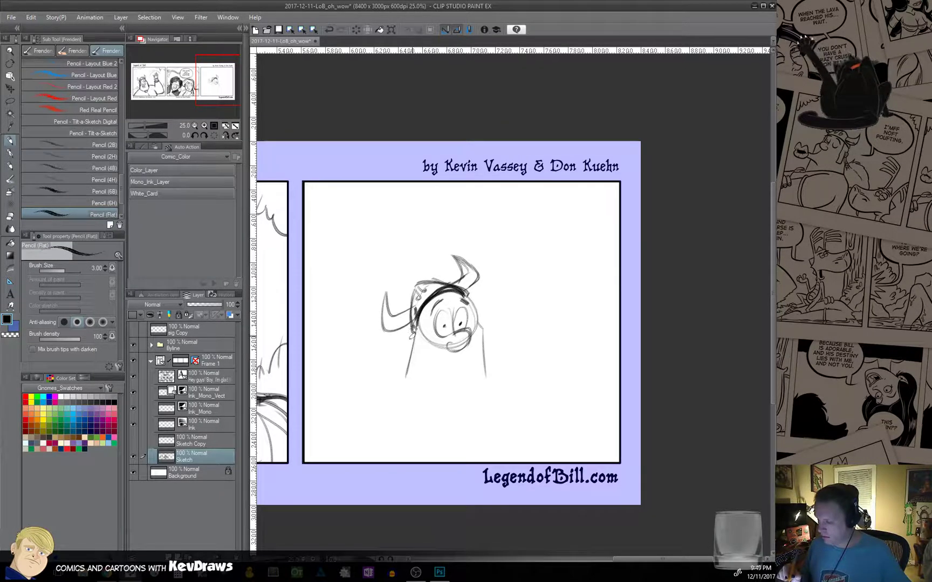
Sketch pointed hair locks hanging from under the helmet on both sides of the face.
{"action": "mouse_move", "coordinate": [420, 317]}
{"action": "left_mouse_down"}
{"action": "mouse_move", "coordinate": [418, 360]}
{"action": "mouse_move", "coordinate": [411, 338]}
{"action": "left_mouse_up"}
{"action": "left_click_drag", "start_coordinate": [404, 361], "coordinate": [416, 358]}
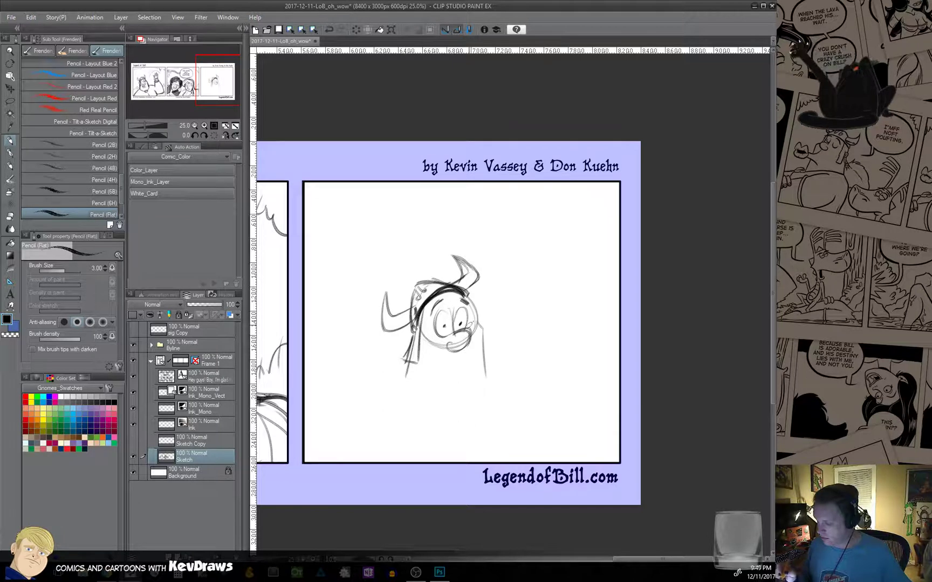
{"action": "mouse_move", "coordinate": [468, 298]}
{"action": "left_mouse_down"}
{"action": "mouse_move", "coordinate": [489, 331]}
{"action": "mouse_move", "coordinate": [487, 376]}
{"action": "left_mouse_up"}
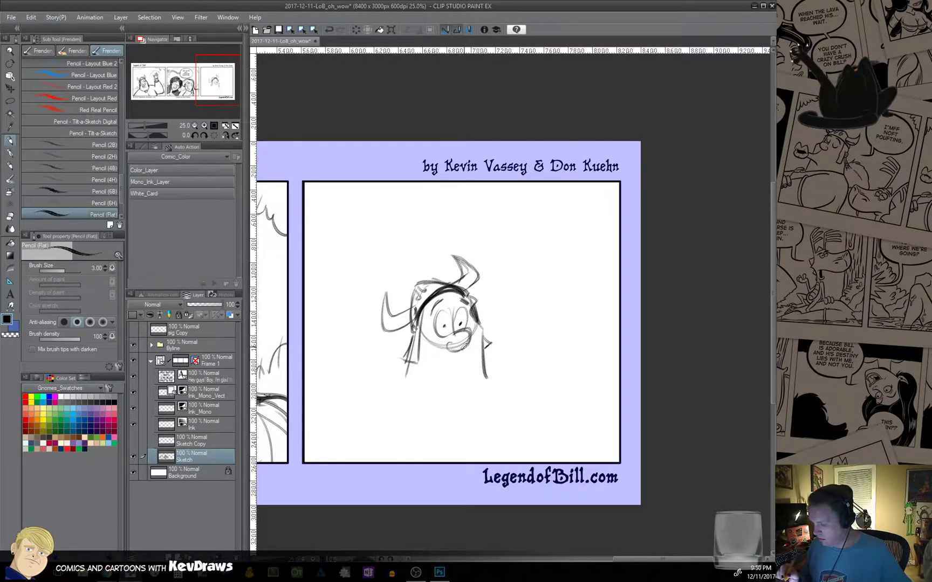
Sketch the upper lip and long sides of a gaping mouth stretching from below the nose to the panel's lower border.
{"action": "mouse_move", "coordinate": [479, 349]}
{"action": "left_mouse_down"}
{"action": "mouse_move", "coordinate": [430, 358]}
{"action": "mouse_move", "coordinate": [470, 338]}
{"action": "mouse_move", "coordinate": [425, 414]}
{"action": "left_mouse_up"}
{"action": "key", "text": "ctrl+z"}
{"action": "left_click_drag", "start_coordinate": [426, 371], "coordinate": [429, 462]}
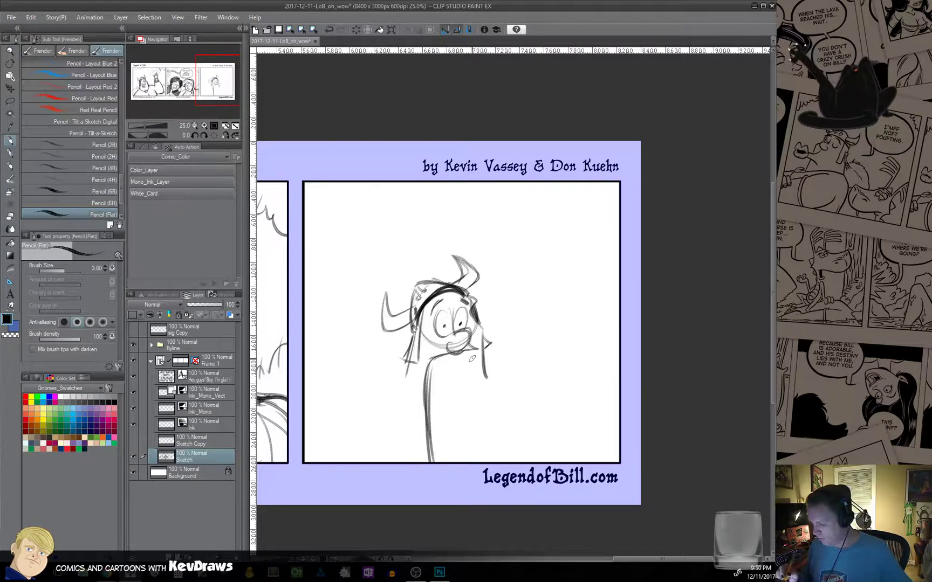
{"action": "left_click_drag", "start_coordinate": [475, 352], "coordinate": [478, 450]}
{"action": "left_click_drag", "start_coordinate": [474, 392], "coordinate": [480, 465]}
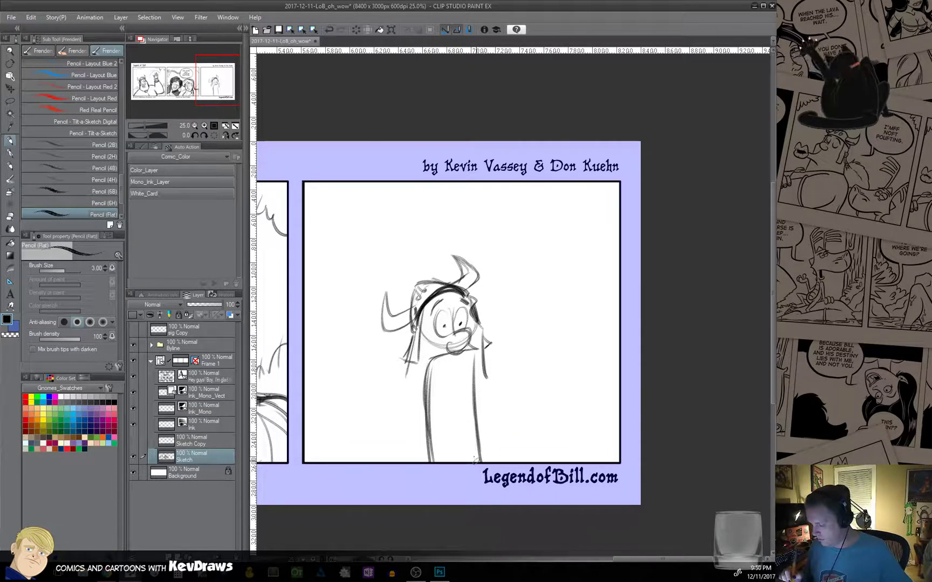
{"action": "left_click_drag", "start_coordinate": [428, 383], "coordinate": [426, 463]}
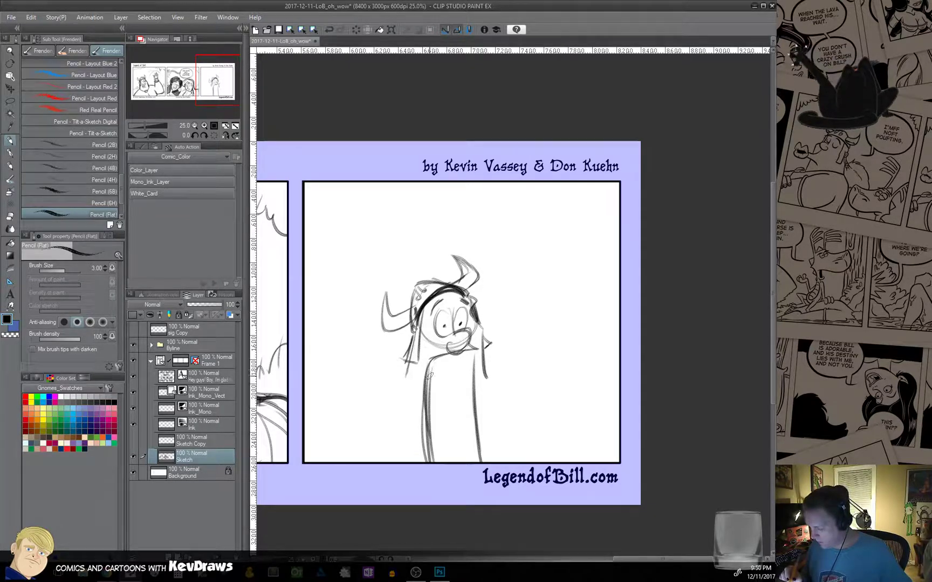
Add a row of upper teeth to the gaping mouth and close it with a lower edge above the panel border.
{"action": "mouse_move", "coordinate": [429, 371]}
{"action": "left_mouse_down"}
{"action": "mouse_move", "coordinate": [476, 362]}
{"action": "mouse_move", "coordinate": [478, 353]}
{"action": "mouse_move", "coordinate": [473, 461]}
{"action": "left_mouse_up"}
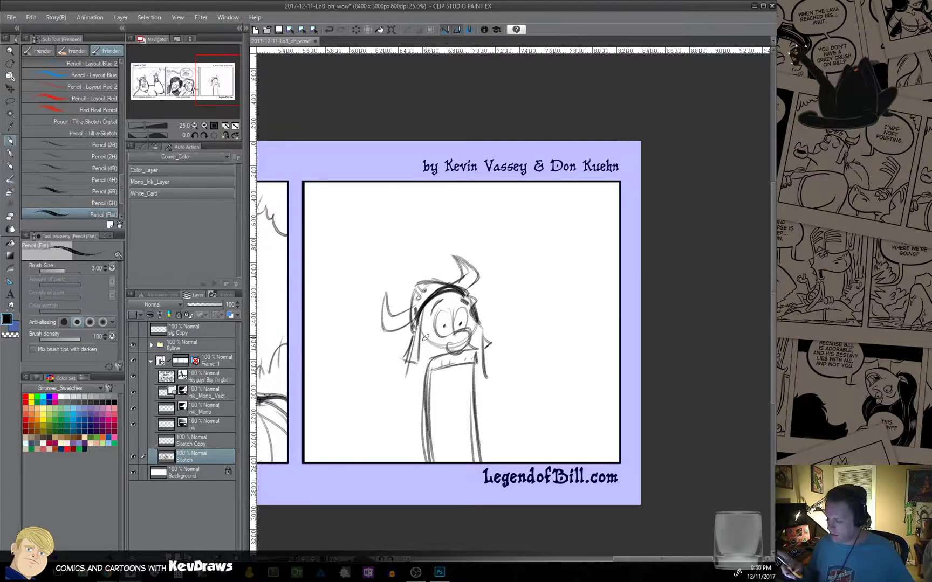
{"action": "mouse_move", "coordinate": [433, 434]}
{"action": "left_mouse_down"}
{"action": "mouse_move", "coordinate": [428, 408]}
{"action": "mouse_move", "coordinate": [445, 429]}
{"action": "mouse_move", "coordinate": [468, 432]}
{"action": "mouse_move", "coordinate": [481, 461]}
{"action": "mouse_move", "coordinate": [467, 416]}
{"action": "mouse_move", "coordinate": [446, 489]}
{"action": "mouse_move", "coordinate": [433, 440]}
{"action": "mouse_move", "coordinate": [448, 433]}
{"action": "mouse_move", "coordinate": [424, 423]}
{"action": "mouse_move", "coordinate": [430, 417]}
{"action": "mouse_move", "coordinate": [436, 449]}
{"action": "mouse_move", "coordinate": [435, 433]}
{"action": "mouse_move", "coordinate": [485, 439]}
{"action": "left_mouse_up"}
{"action": "mouse_move", "coordinate": [474, 385]}
{"action": "left_mouse_down"}
{"action": "mouse_move", "coordinate": [474, 413]}
{"action": "mouse_move", "coordinate": [476, 375]}
{"action": "left_mouse_up"}
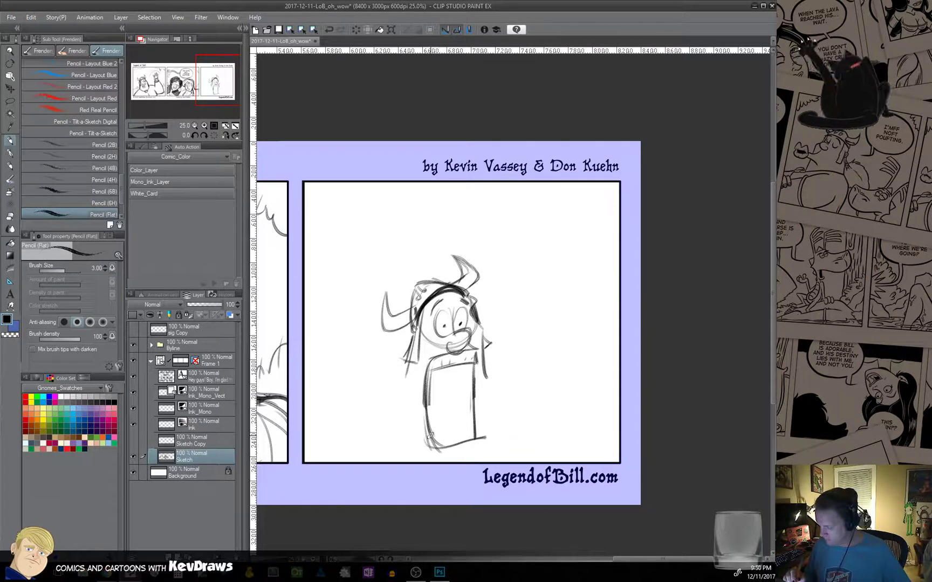
Sketch the rounded tongue and inner edge of the mouth, and shade its dark interior with diagonal hatching.
{"action": "left_click_drag", "start_coordinate": [430, 438], "coordinate": [450, 433]}
{"action": "left_click_drag", "start_coordinate": [460, 364], "coordinate": [457, 430]}
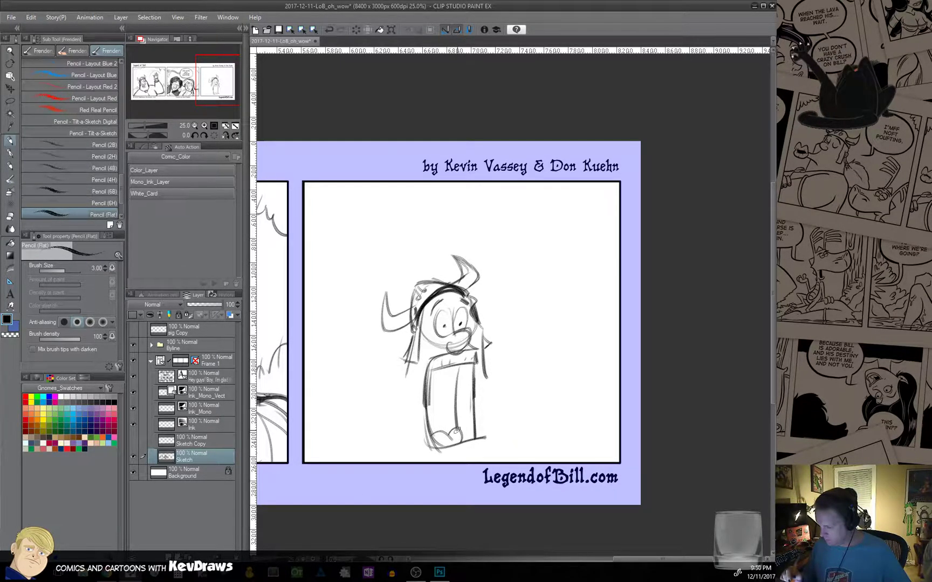
{"action": "mouse_move", "coordinate": [433, 374]}
{"action": "left_mouse_down"}
{"action": "mouse_move", "coordinate": [451, 369]}
{"action": "mouse_move", "coordinate": [432, 387]}
{"action": "mouse_move", "coordinate": [456, 381]}
{"action": "mouse_move", "coordinate": [438, 406]}
{"action": "mouse_move", "coordinate": [456, 426]}
{"action": "mouse_move", "coordinate": [432, 434]}
{"action": "mouse_move", "coordinate": [458, 438]}
{"action": "left_mouse_up"}
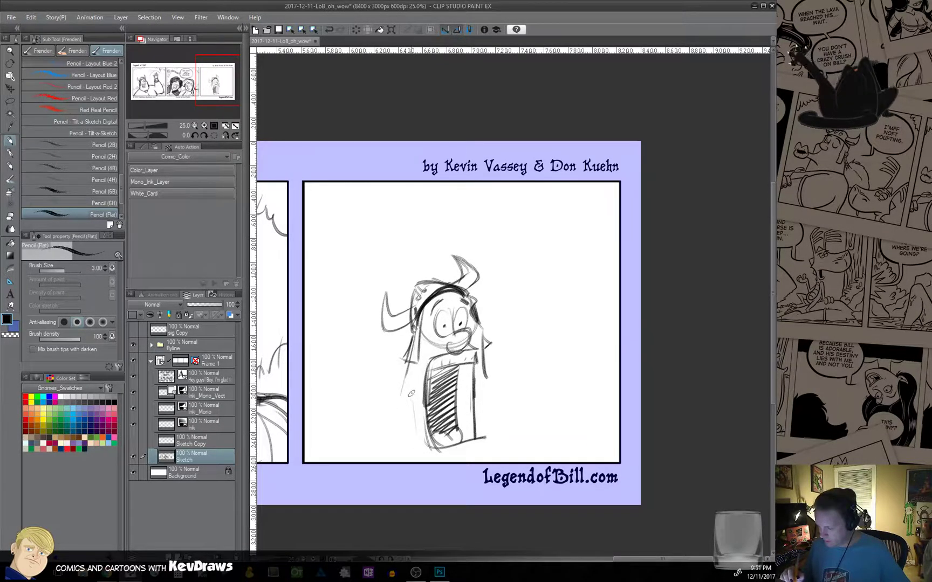
Sketch the outer contours of the stretched cheeks and jaw on both sides of the open mouth.
{"action": "left_click_drag", "start_coordinate": [412, 398], "coordinate": [425, 462]}
{"action": "left_click_drag", "start_coordinate": [415, 441], "coordinate": [427, 463]}
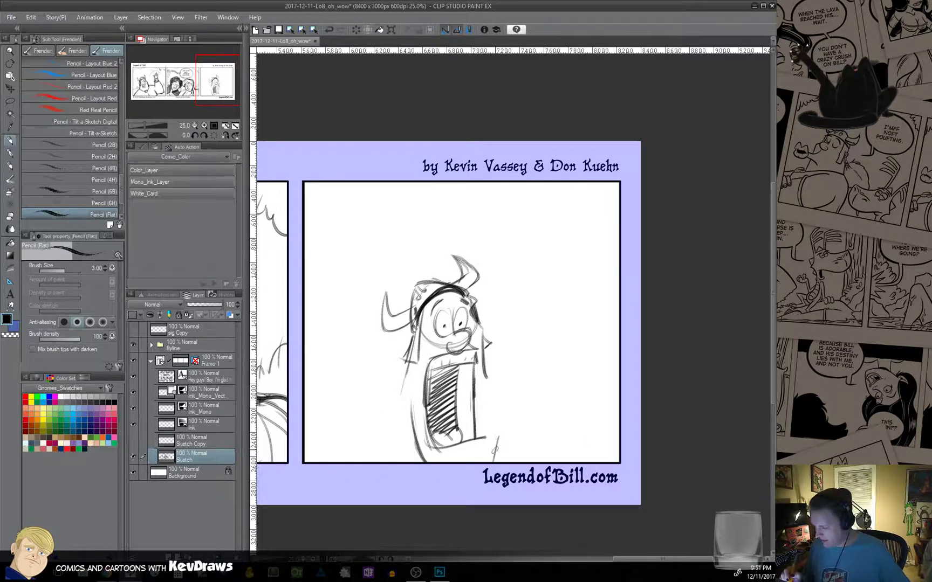
{"action": "key", "text": "ctrl+z"}
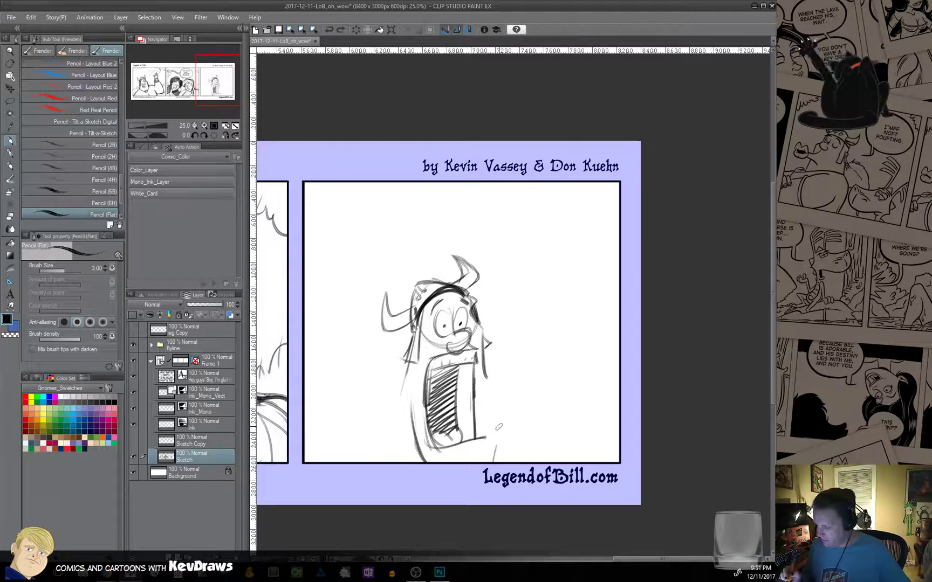
{"action": "left_click_drag", "start_coordinate": [486, 348], "coordinate": [503, 450]}
{"action": "mouse_move", "coordinate": [503, 409]}
{"action": "left_mouse_down"}
{"action": "mouse_move", "coordinate": [494, 471]}
{"action": "mouse_move", "coordinate": [504, 406]}
{"action": "mouse_move", "coordinate": [495, 463]}
{"action": "left_mouse_up"}
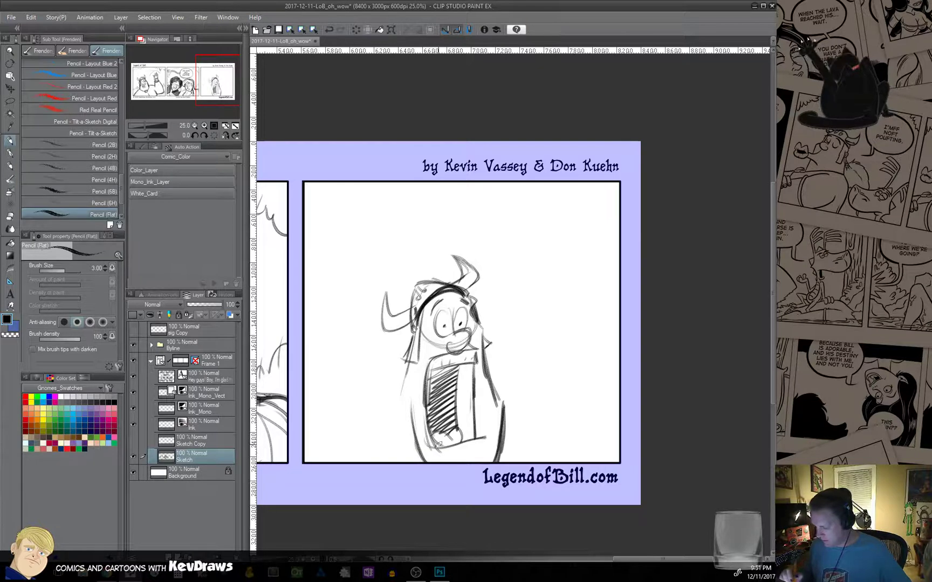
{"action": "left_click_drag", "start_coordinate": [399, 394], "coordinate": [417, 459]}
{"action": "mouse_move", "coordinate": [404, 415]}
{"action": "left_mouse_down"}
{"action": "mouse_move", "coordinate": [423, 464]}
{"action": "mouse_move", "coordinate": [409, 363]}
{"action": "mouse_move", "coordinate": [395, 402]}
{"action": "left_mouse_up"}
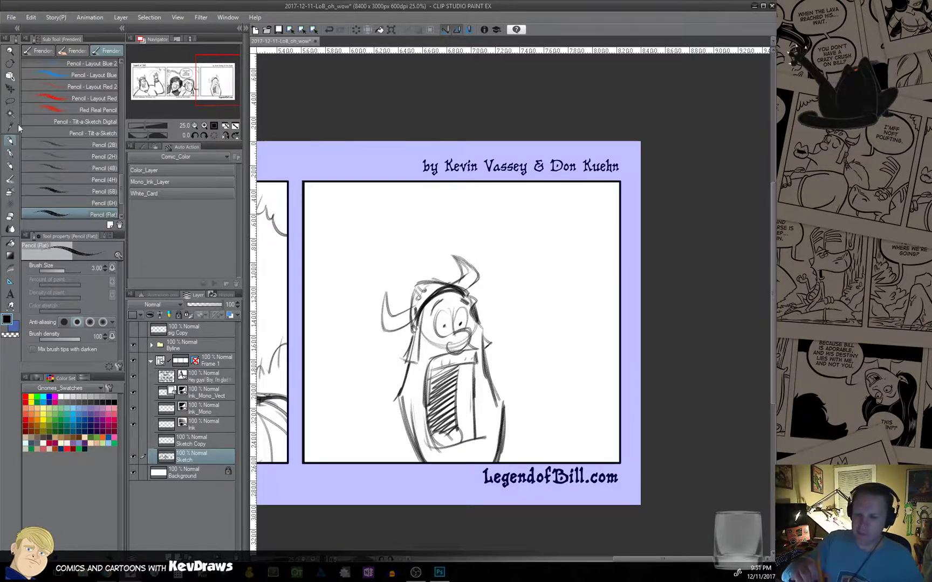
Lasso the whole character and shift it slightly upward in the third panel, keeping its scale at 100, then deselect.
{"action": "key", "text": "m"}
{"action": "mouse_move", "coordinate": [413, 257]}
{"action": "left_mouse_down"}
{"action": "mouse_move", "coordinate": [357, 408]}
{"action": "mouse_move", "coordinate": [464, 480]}
{"action": "mouse_move", "coordinate": [538, 402]}
{"action": "mouse_move", "coordinate": [514, 258]}
{"action": "mouse_move", "coordinate": [408, 264]}
{"action": "left_mouse_up"}
{"action": "key", "text": "ctrl+t"}
{"action": "left_click_drag", "start_coordinate": [495, 431], "coordinate": [502, 423]}
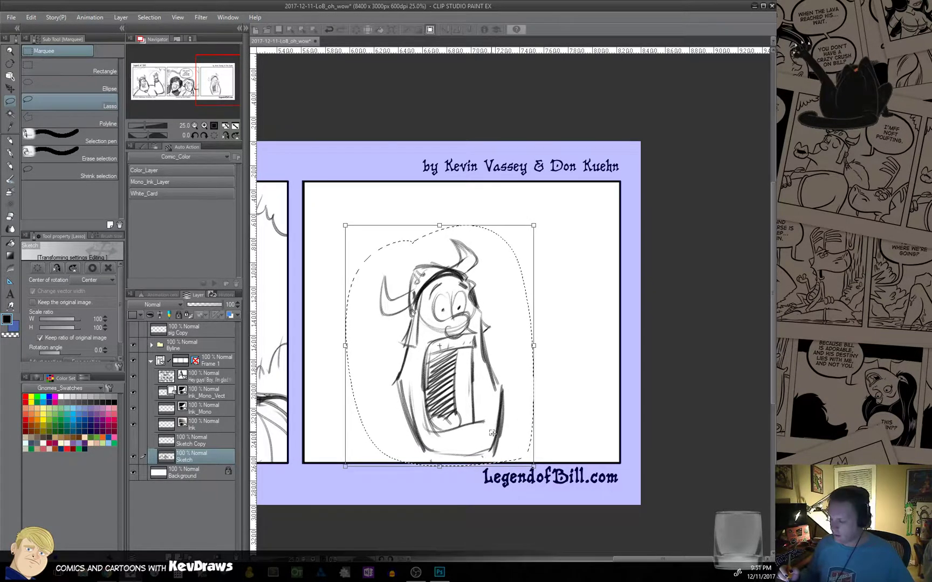
{"action": "key", "text": "Return"}
{"action": "key", "text": "ctrl+d"}
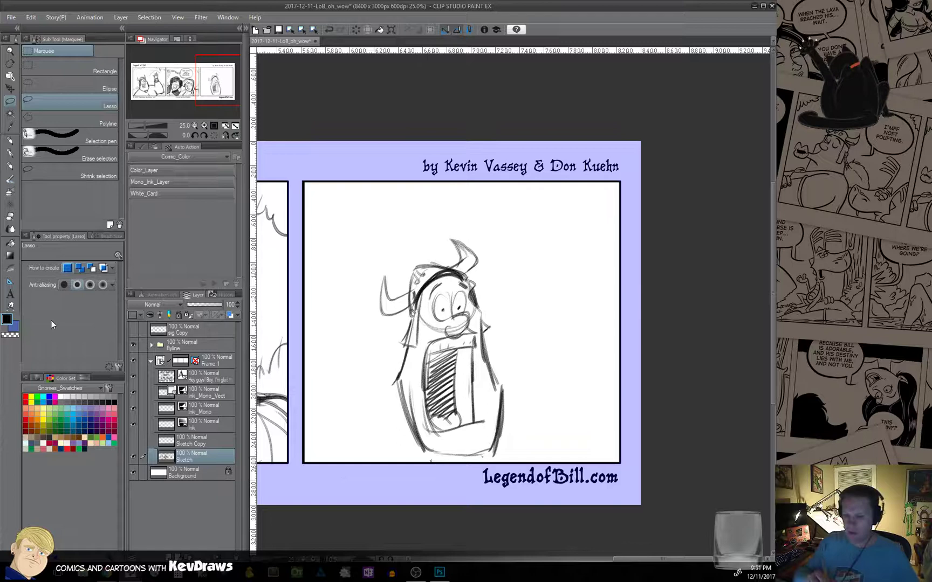
Sketch sweeping shoulder curves with the Flat pencil on both sides of the screaming character in the third panel.
{"action": "left_click", "coordinate": [12, 142]}
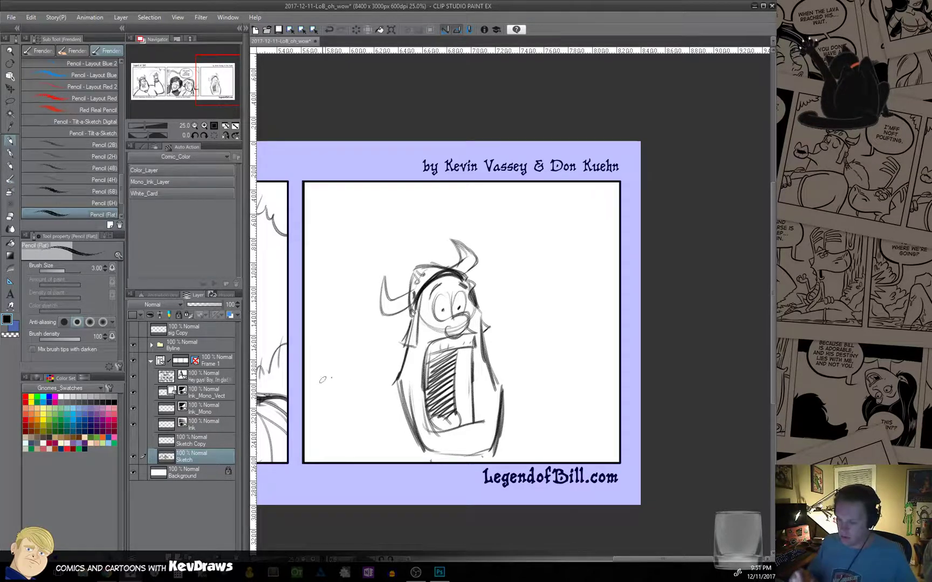
{"action": "left_click_drag", "start_coordinate": [337, 369], "coordinate": [398, 349]}
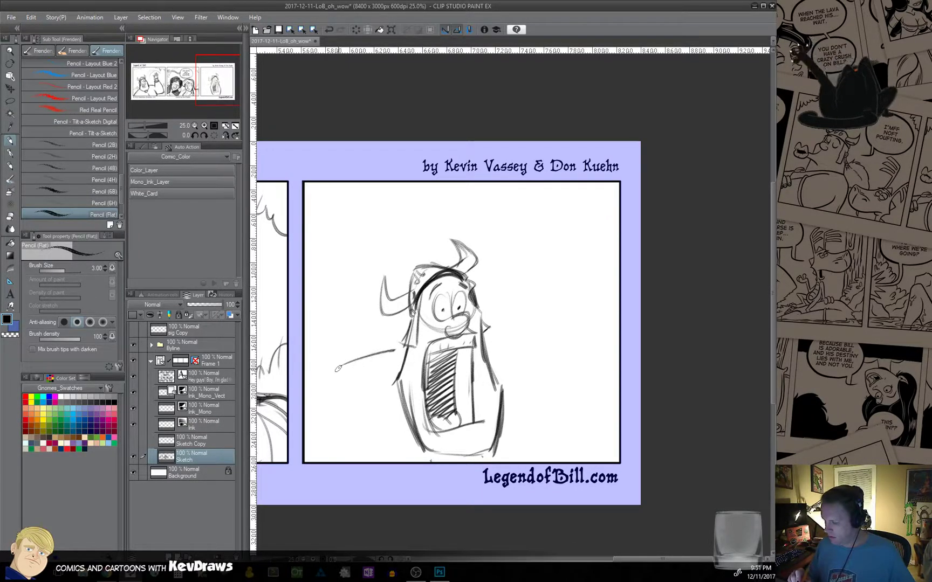
{"action": "left_click_drag", "start_coordinate": [488, 337], "coordinate": [558, 350]}
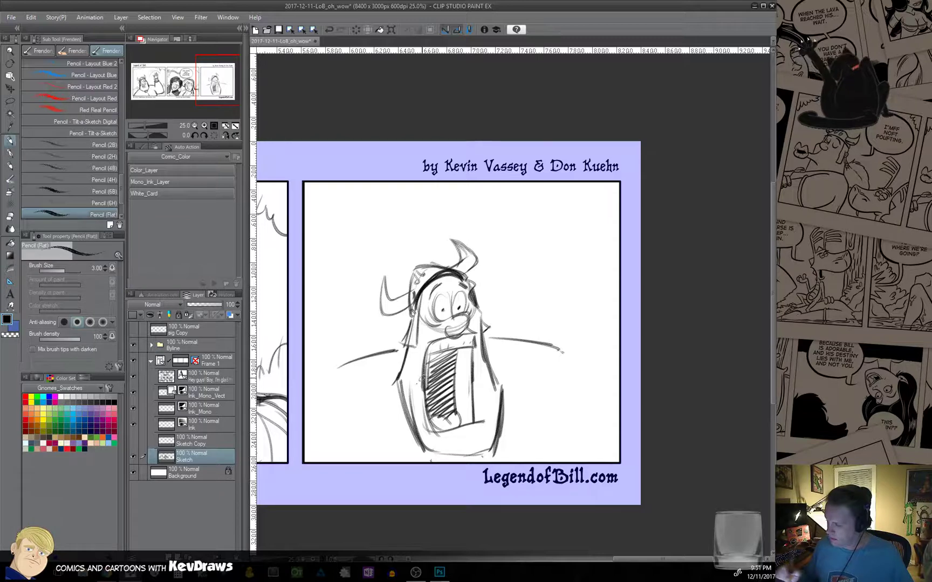
Darken the outline of the gaping mouth, including its lower edge, and redraw the inner line beside the dark interior.
{"action": "mouse_move", "coordinate": [430, 356]}
{"action": "left_mouse_down"}
{"action": "mouse_move", "coordinate": [476, 346]}
{"action": "mouse_move", "coordinate": [473, 331]}
{"action": "mouse_move", "coordinate": [448, 328]}
{"action": "mouse_move", "coordinate": [436, 431]}
{"action": "left_mouse_up"}
{"action": "mouse_move", "coordinate": [424, 391]}
{"action": "left_mouse_down"}
{"action": "mouse_move", "coordinate": [438, 435]}
{"action": "mouse_move", "coordinate": [487, 422]}
{"action": "mouse_move", "coordinate": [474, 389]}
{"action": "mouse_move", "coordinate": [474, 415]}
{"action": "mouse_move", "coordinate": [473, 378]}
{"action": "left_mouse_up"}
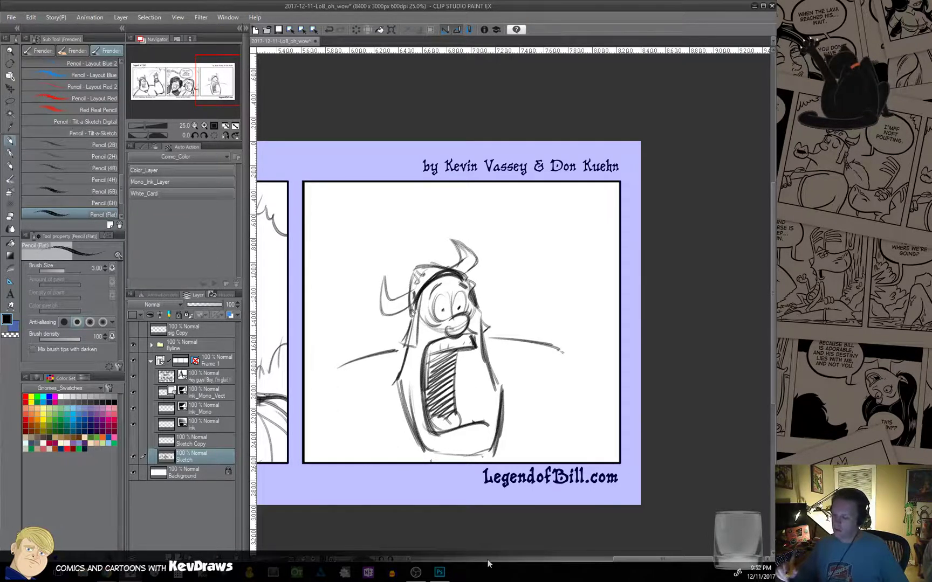
{"action": "mouse_move", "coordinate": [463, 348]}
{"action": "left_mouse_down"}
{"action": "mouse_move", "coordinate": [477, 425]}
{"action": "mouse_move", "coordinate": [469, 411]}
{"action": "left_mouse_up"}
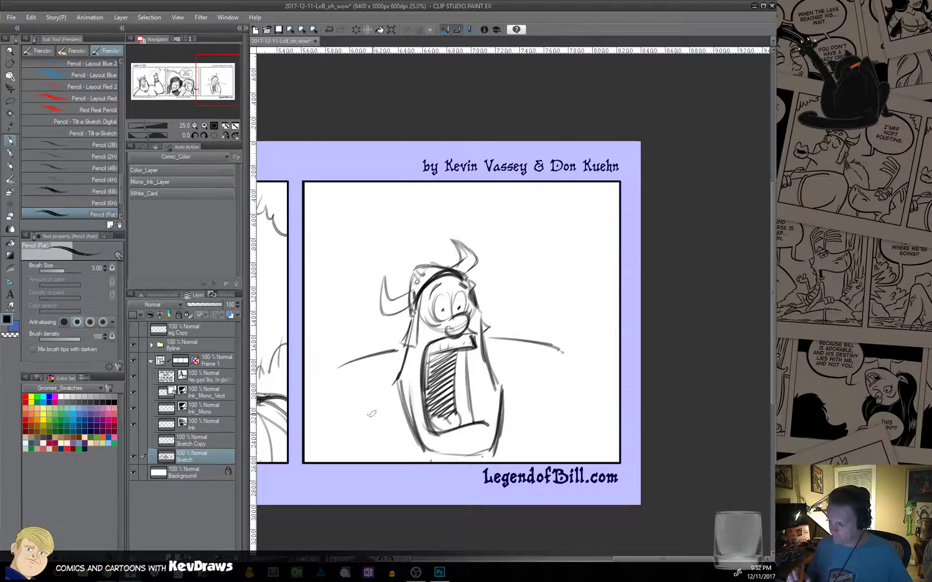
Draw a cord ending in a round pendant on one side of the jaw and a short matching loop on the other.
{"action": "mouse_move", "coordinate": [381, 412]}
{"action": "left_mouse_down"}
{"action": "mouse_move", "coordinate": [388, 438]}
{"action": "mouse_move", "coordinate": [374, 414]}
{"action": "mouse_move", "coordinate": [401, 423]}
{"action": "mouse_move", "coordinate": [391, 439]}
{"action": "mouse_move", "coordinate": [378, 414]}
{"action": "mouse_move", "coordinate": [398, 414]}
{"action": "mouse_move", "coordinate": [392, 440]}
{"action": "mouse_move", "coordinate": [384, 422]}
{"action": "mouse_move", "coordinate": [391, 422]}
{"action": "mouse_move", "coordinate": [384, 401]}
{"action": "mouse_move", "coordinate": [391, 351]}
{"action": "mouse_move", "coordinate": [409, 351]}
{"action": "mouse_move", "coordinate": [382, 376]}
{"action": "left_mouse_up"}
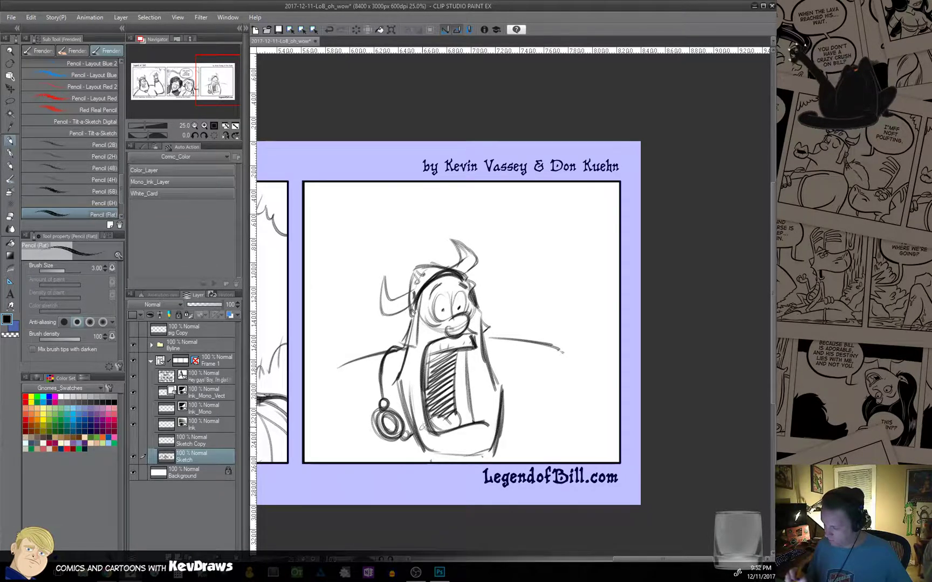
{"action": "mouse_move", "coordinate": [489, 364]}
{"action": "left_mouse_down"}
{"action": "mouse_move", "coordinate": [486, 336]}
{"action": "mouse_move", "coordinate": [493, 358]}
{"action": "left_mouse_up"}
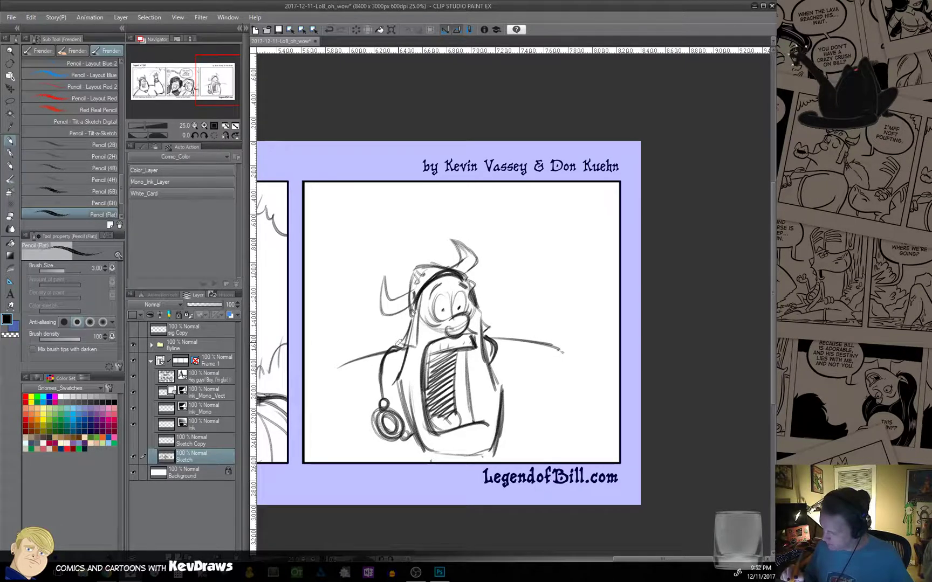
Define the hair locks on both sides of the face and the eyebrow, and extend the shoulder curve on the pendant's side.
{"action": "mouse_move", "coordinate": [395, 338]}
{"action": "left_mouse_down"}
{"action": "mouse_move", "coordinate": [412, 354]}
{"action": "mouse_move", "coordinate": [403, 341]}
{"action": "mouse_move", "coordinate": [408, 324]}
{"action": "mouse_move", "coordinate": [417, 346]}
{"action": "left_mouse_up"}
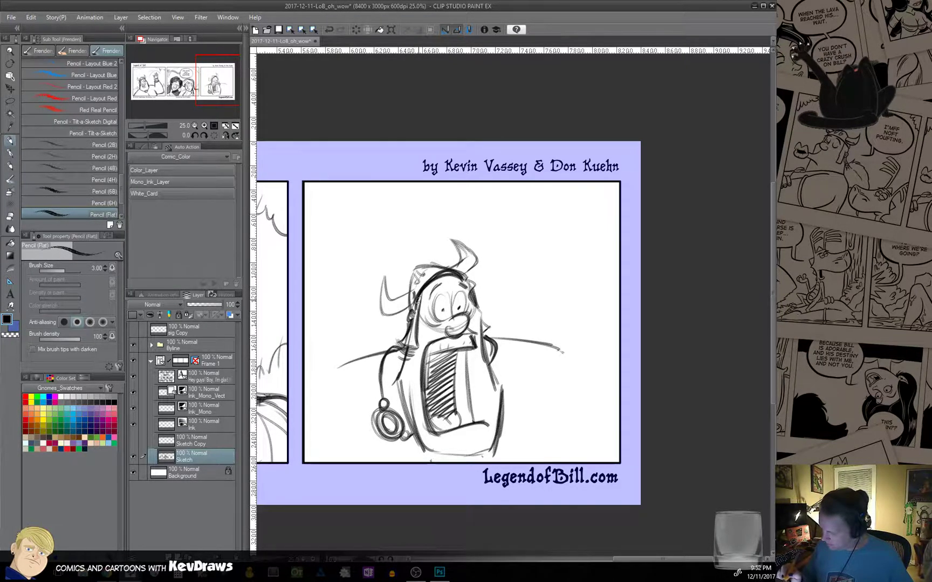
{"action": "left_click_drag", "start_coordinate": [417, 301], "coordinate": [409, 344]}
{"action": "mouse_move", "coordinate": [482, 333]}
{"action": "left_mouse_down"}
{"action": "mouse_move", "coordinate": [494, 323]}
{"action": "mouse_move", "coordinate": [487, 333]}
{"action": "left_mouse_up"}
{"action": "mouse_move", "coordinate": [470, 296]}
{"action": "left_mouse_down"}
{"action": "mouse_move", "coordinate": [482, 322]}
{"action": "mouse_move", "coordinate": [483, 309]}
{"action": "mouse_move", "coordinate": [486, 363]}
{"action": "mouse_move", "coordinate": [483, 324]}
{"action": "mouse_move", "coordinate": [497, 385]}
{"action": "left_mouse_up"}
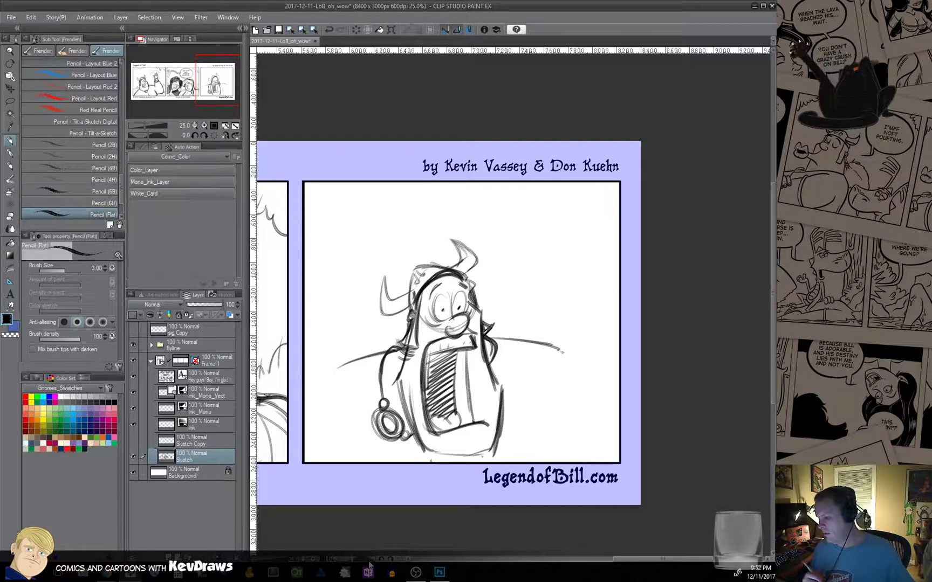
{"action": "left_click_drag", "start_coordinate": [441, 283], "coordinate": [429, 301]}
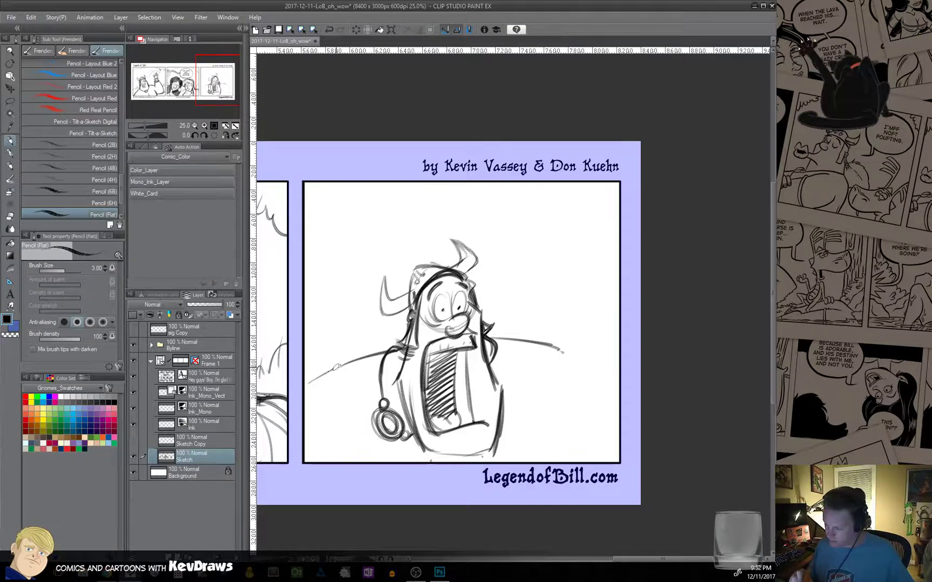
{"action": "mouse_move", "coordinate": [346, 362]}
{"action": "left_mouse_down"}
{"action": "mouse_move", "coordinate": [306, 385]}
{"action": "mouse_move", "coordinate": [378, 355]}
{"action": "left_mouse_up"}
{"action": "mouse_move", "coordinate": [501, 340]}
{"action": "left_mouse_down"}
{"action": "mouse_move", "coordinate": [590, 355]}
{"action": "mouse_move", "coordinate": [605, 368]}
{"action": "left_mouse_up"}
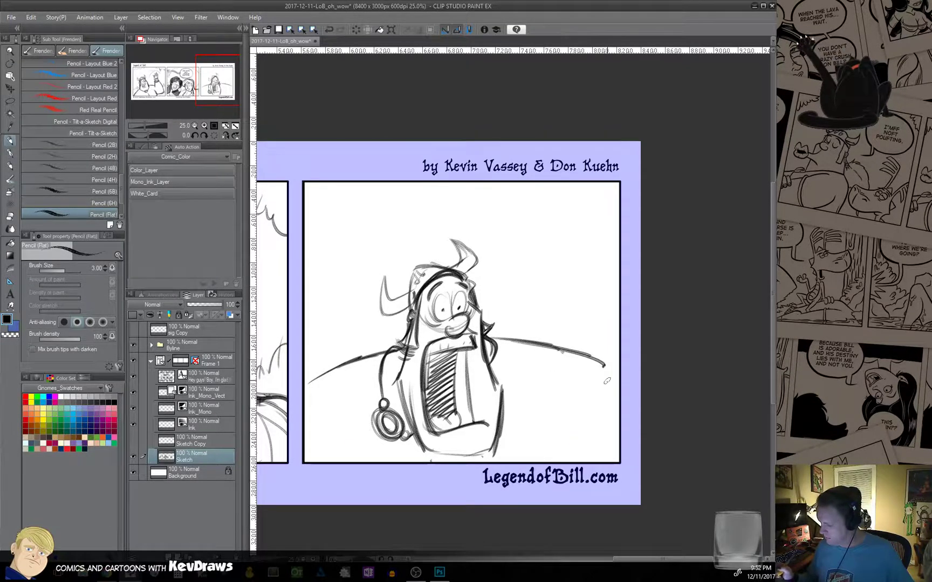
{"action": "left_click_drag", "start_coordinate": [573, 454], "coordinate": [572, 462]}
{"action": "left_click_drag", "start_coordinate": [575, 448], "coordinate": [576, 462]}
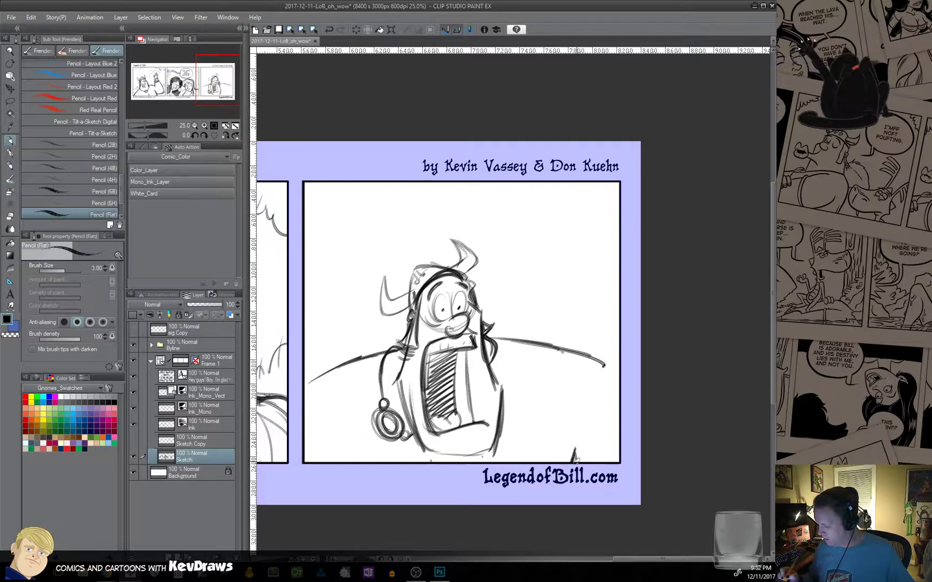
{"action": "key", "text": "ctrl+z"}
{"action": "key", "text": "ctrl+z"}
{"action": "key", "text": "ctrl+z"}
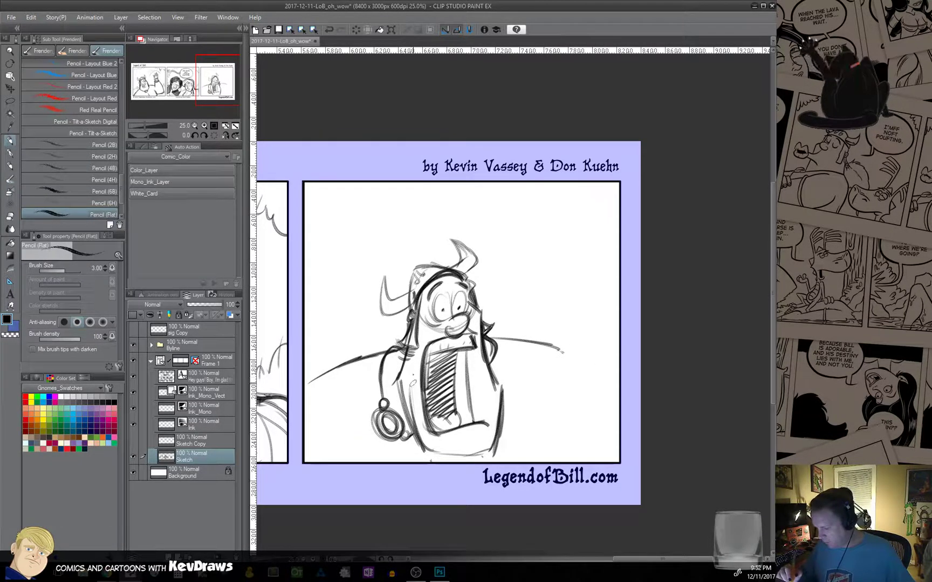
Darken the jaw outline and lower lip, and add a small armpit crease on each side of the body at the panel's lower border.
{"action": "mouse_move", "coordinate": [406, 380]}
{"action": "left_mouse_down"}
{"action": "mouse_move", "coordinate": [417, 447]}
{"action": "mouse_move", "coordinate": [496, 444]}
{"action": "left_mouse_up"}
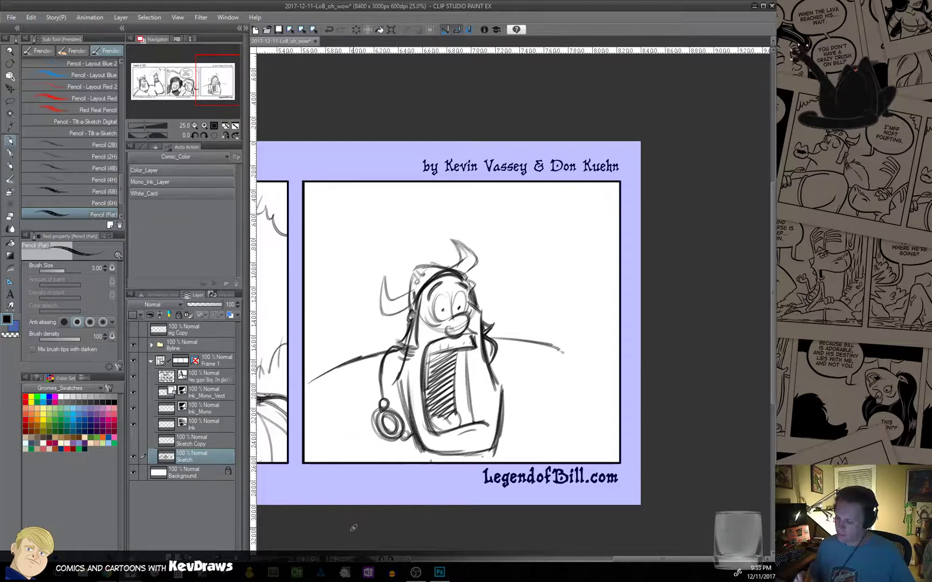
{"action": "left_click_drag", "start_coordinate": [407, 455], "coordinate": [342, 462]}
{"action": "key", "text": "ctrl+z"}
{"action": "key", "text": "ctrl+z"}
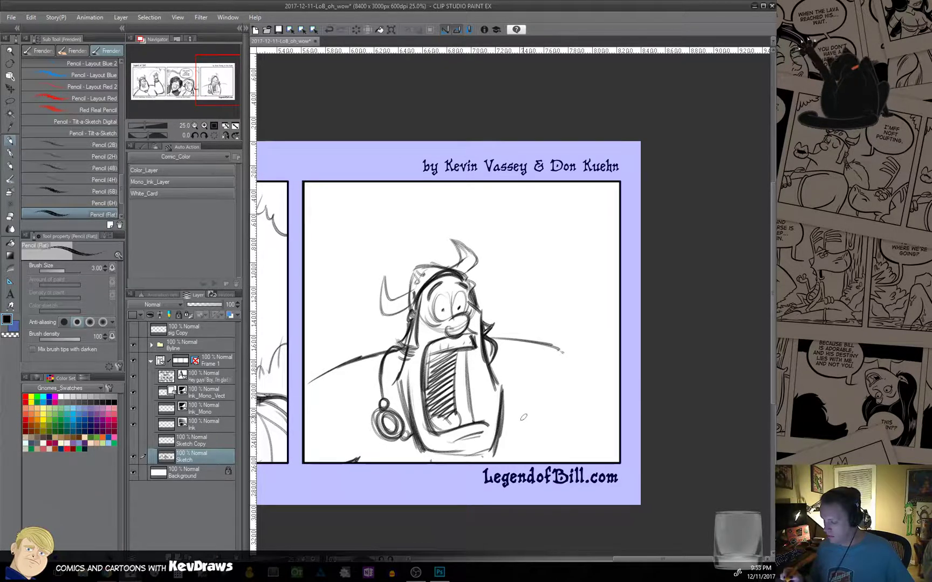
{"action": "left_click_drag", "start_coordinate": [551, 450], "coordinate": [550, 458]}
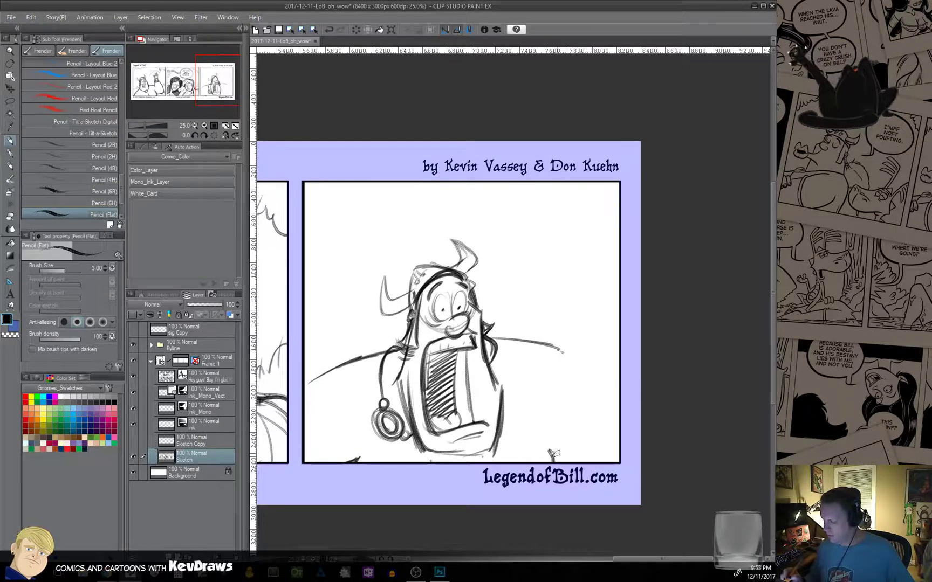
Extend both shoulder curves to the panel borders, thicken them, and reinforce the lower edge of the chin.
{"action": "left_click_drag", "start_coordinate": [539, 347], "coordinate": [619, 373]}
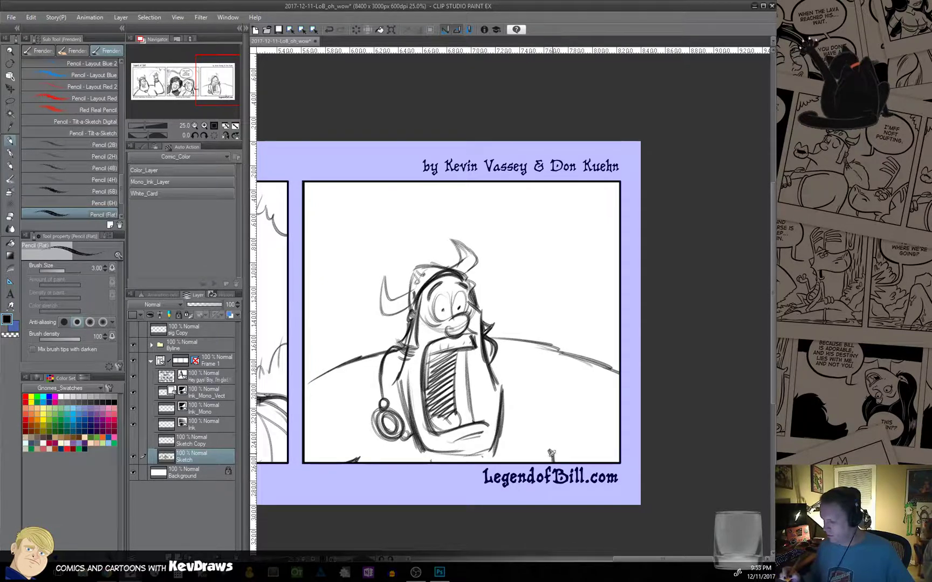
{"action": "left_click_drag", "start_coordinate": [322, 375], "coordinate": [303, 385]}
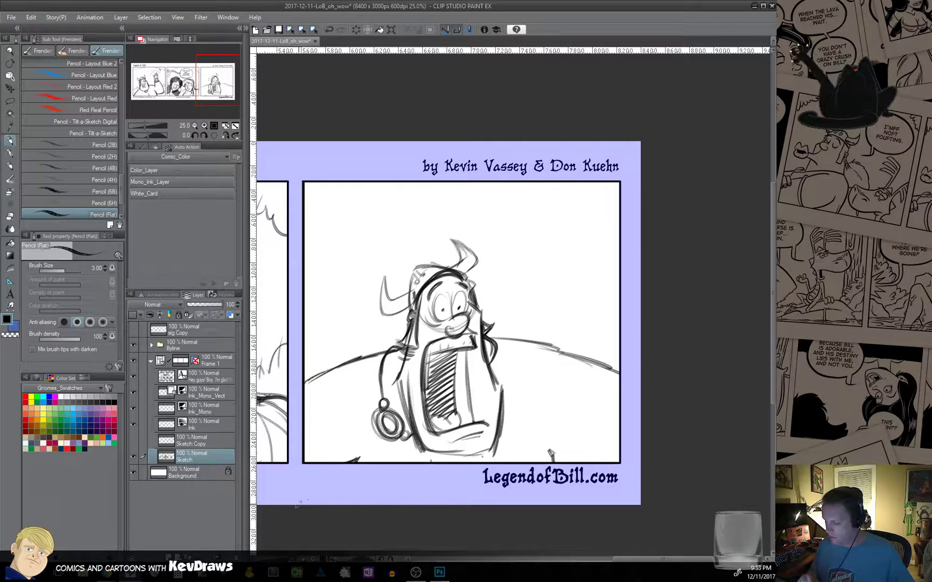
{"action": "mouse_move", "coordinate": [540, 348]}
{"action": "left_mouse_down"}
{"action": "mouse_move", "coordinate": [591, 357]}
{"action": "mouse_move", "coordinate": [570, 357]}
{"action": "mouse_move", "coordinate": [609, 373]}
{"action": "left_mouse_up"}
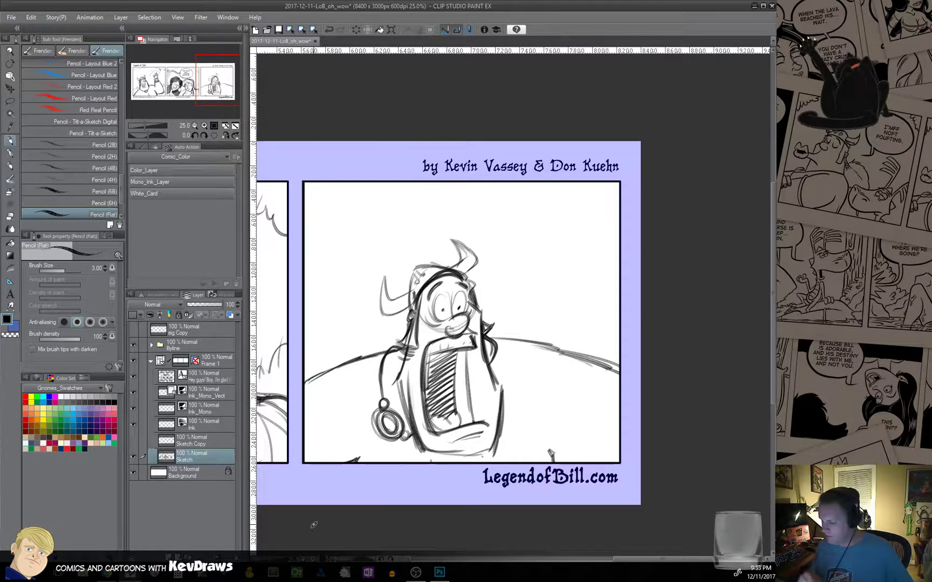
{"action": "mouse_move", "coordinate": [403, 343]}
{"action": "left_mouse_down"}
{"action": "mouse_move", "coordinate": [387, 350]}
{"action": "mouse_move", "coordinate": [382, 392]}
{"action": "left_mouse_up"}
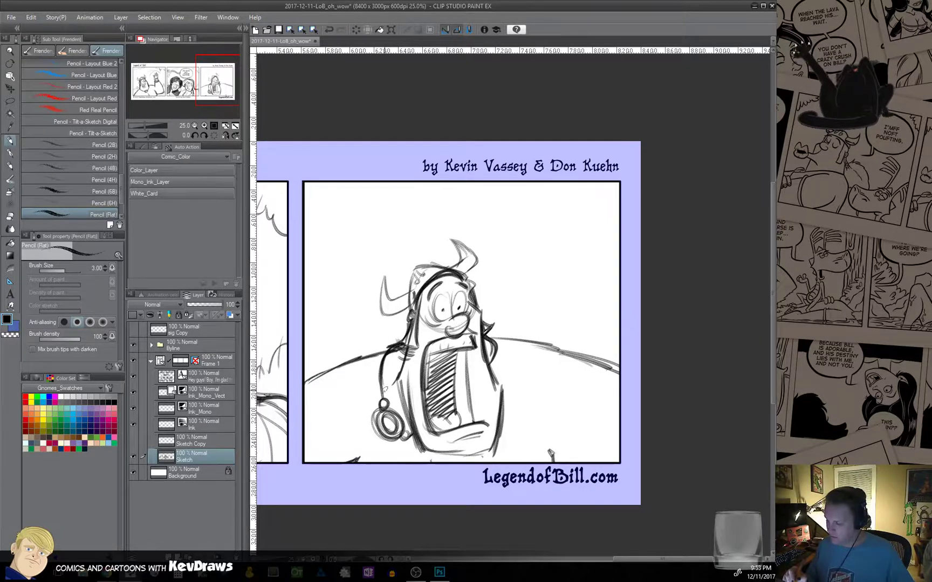
{"action": "key", "text": "ctrl+z"}
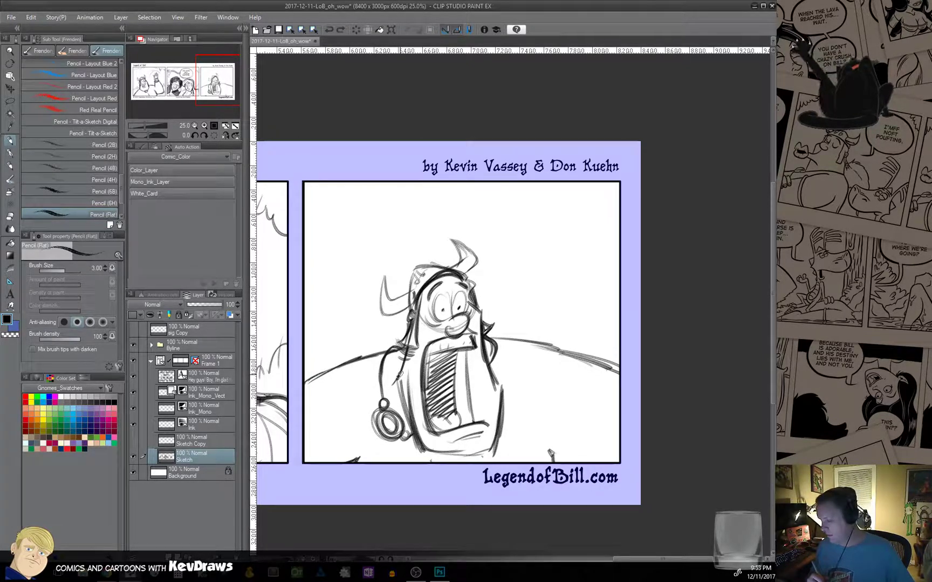
{"action": "mouse_move", "coordinate": [389, 351]}
{"action": "left_mouse_down"}
{"action": "mouse_move", "coordinate": [300, 383]}
{"action": "mouse_move", "coordinate": [388, 351]}
{"action": "left_mouse_up"}
{"action": "left_click_drag", "start_coordinate": [496, 340], "coordinate": [614, 368]}
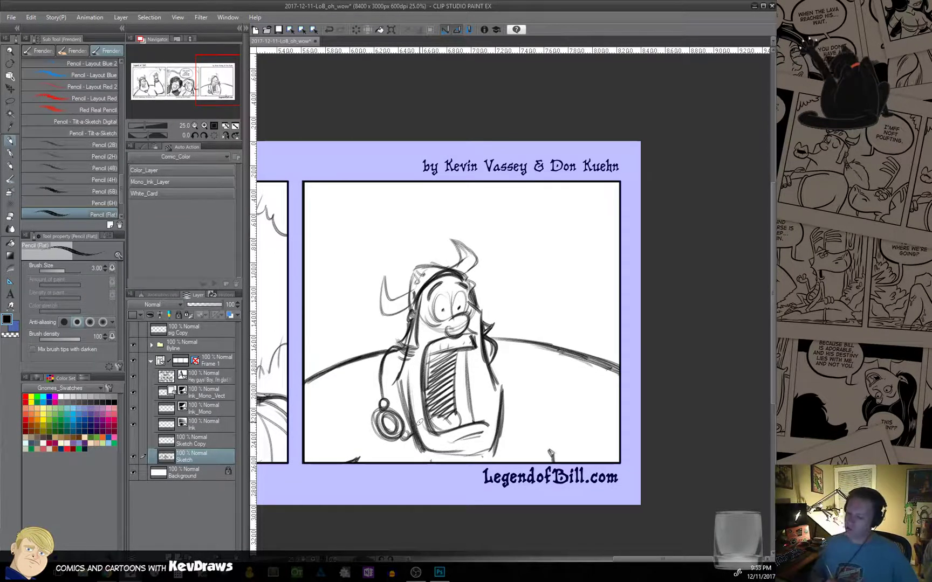
{"action": "left_click_drag", "start_coordinate": [433, 451], "coordinate": [499, 449]}
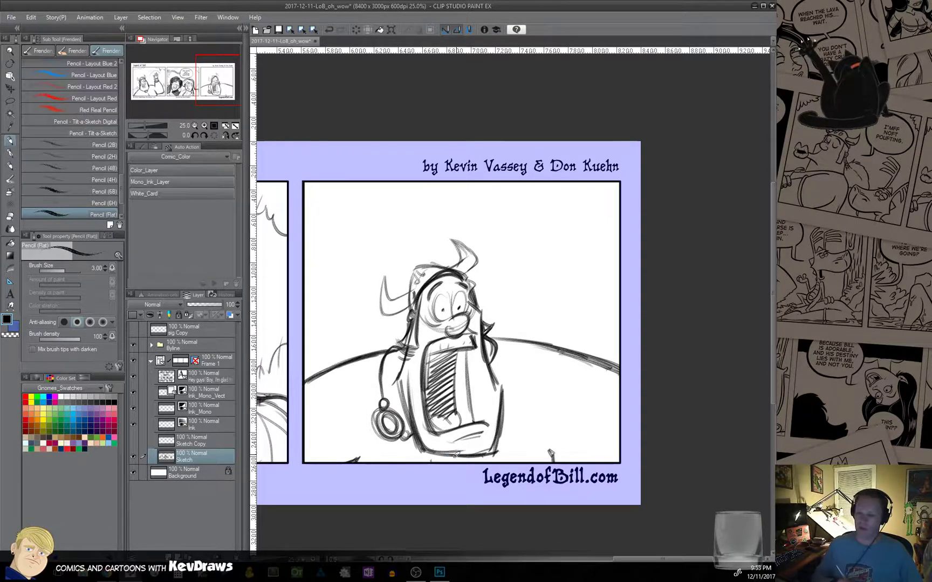
Show the Sketch Copy lettering layer and draw a slanted tail line between the lettering and the character's head.
{"action": "left_click", "coordinate": [134, 440]}
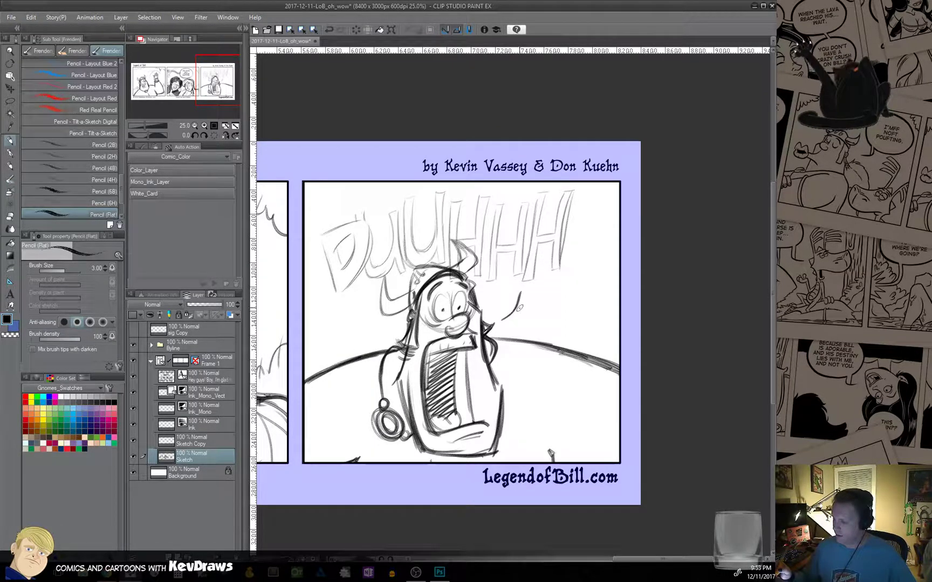
{"action": "left_click_drag", "start_coordinate": [514, 283], "coordinate": [497, 332]}
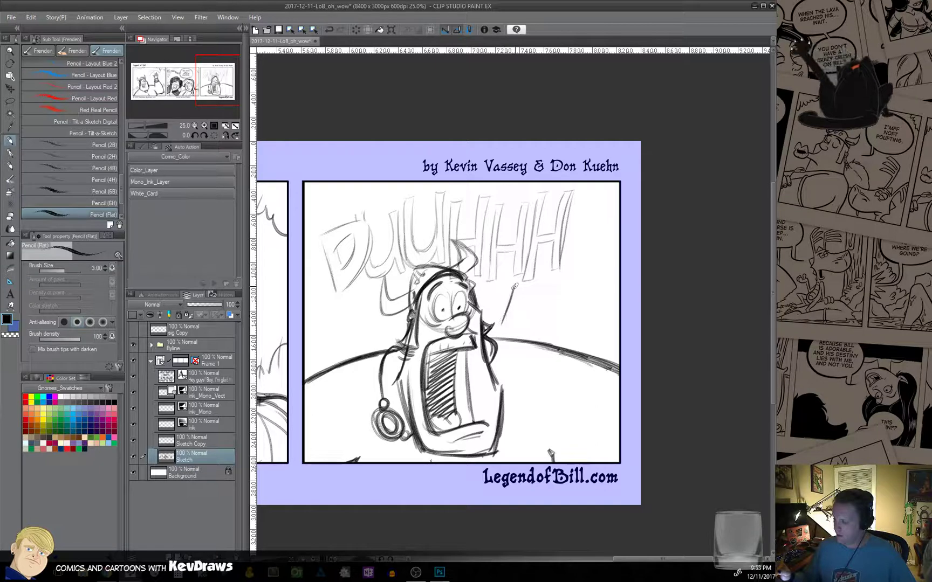
{"action": "left_click_drag", "start_coordinate": [514, 285], "coordinate": [497, 335]}
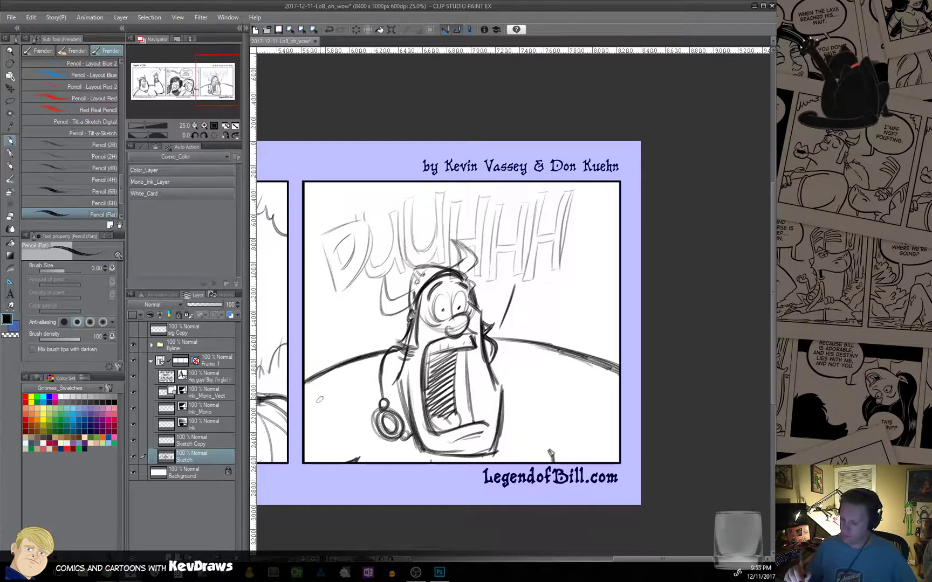
Sketch rounded bushes behind both shoulders and scalloped foliage in the two upper corners of the third panel.
{"action": "mouse_move", "coordinate": [300, 350]}
{"action": "left_mouse_down"}
{"action": "mouse_move", "coordinate": [325, 352]}
{"action": "mouse_move", "coordinate": [333, 323]}
{"action": "mouse_move", "coordinate": [376, 339]}
{"action": "left_mouse_up"}
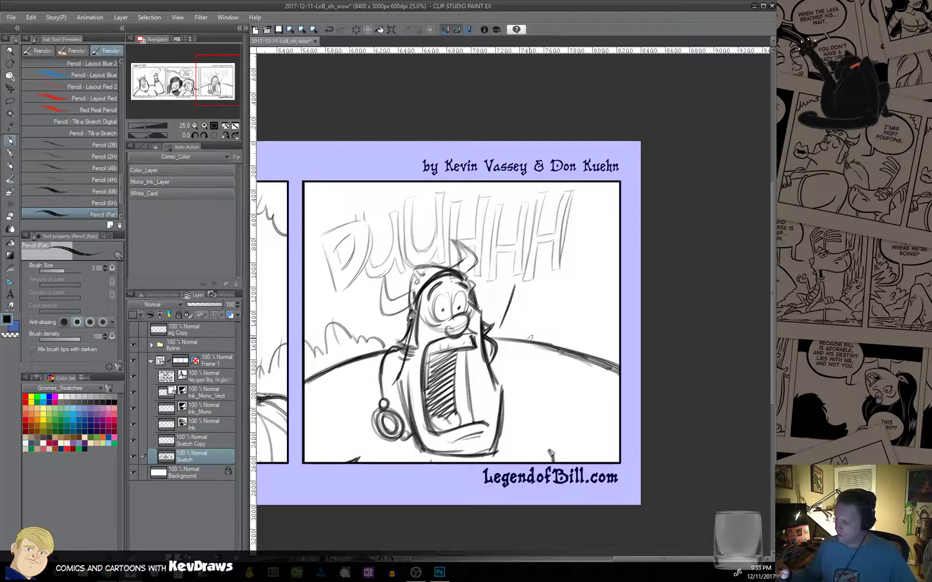
{"action": "mouse_move", "coordinate": [522, 337]}
{"action": "left_mouse_down"}
{"action": "mouse_move", "coordinate": [593, 310]}
{"action": "mouse_move", "coordinate": [620, 334]}
{"action": "left_mouse_up"}
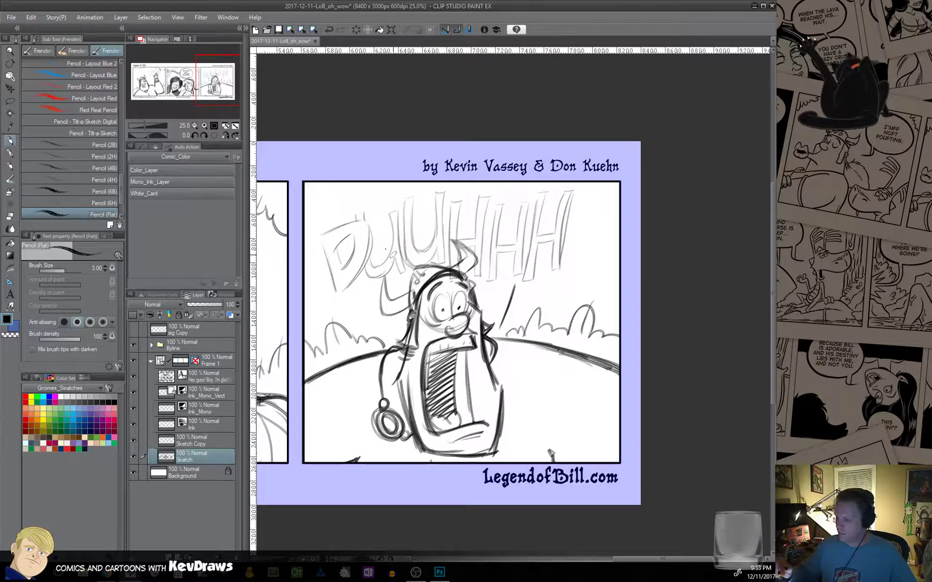
{"action": "mouse_move", "coordinate": [306, 227]}
{"action": "left_mouse_down"}
{"action": "mouse_move", "coordinate": [312, 204]}
{"action": "mouse_move", "coordinate": [390, 183]}
{"action": "left_mouse_up"}
{"action": "left_click_drag", "start_coordinate": [584, 184], "coordinate": [620, 221]}
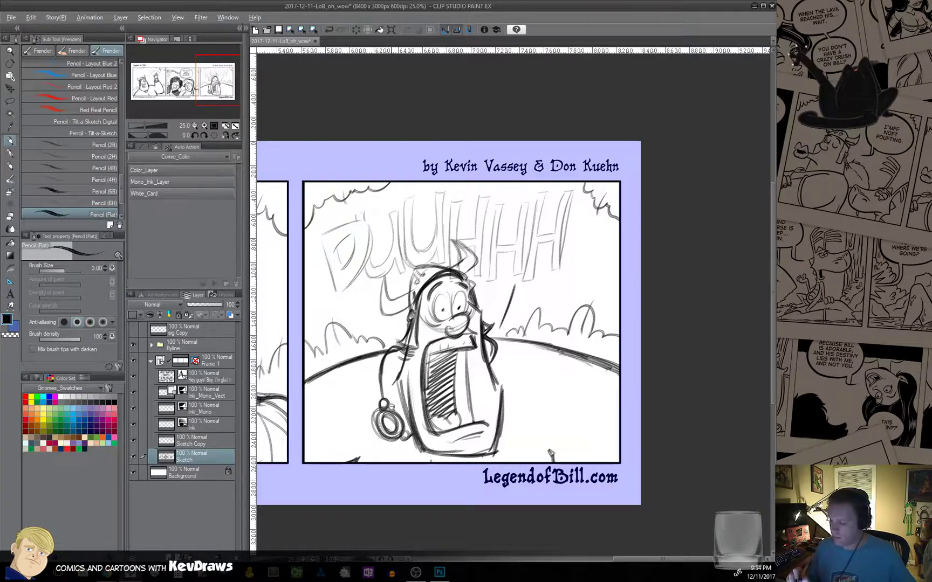
Review the whole three-panel strip and save the file.
{"action": "scroll", "coordinate": [384, 408], "scroll_direction": "down", "scroll_amount": 4}
{"action": "scroll", "coordinate": [607, 347], "scroll_direction": "up", "scroll_amount": 2}
{"action": "left_click_drag", "start_coordinate": [608, 347], "coordinate": [675, 329]}
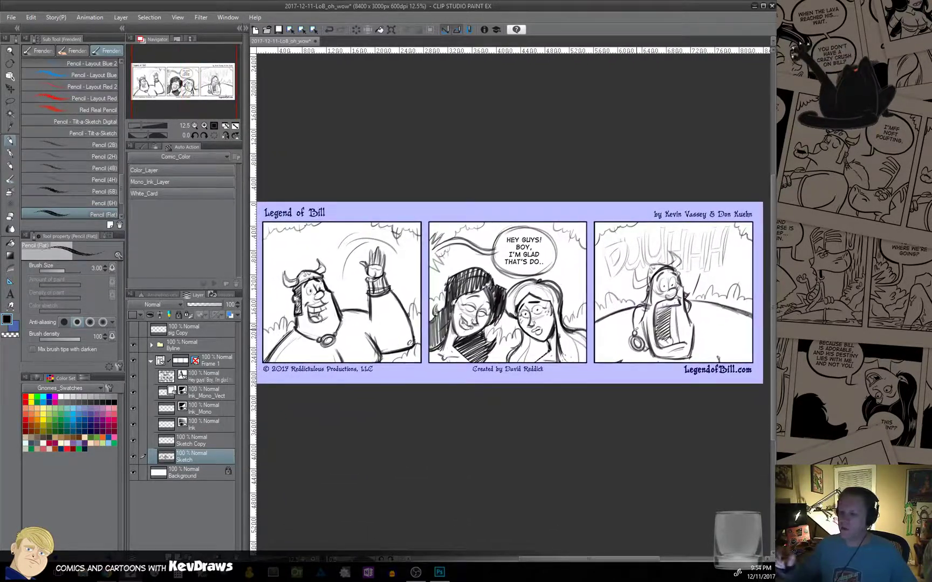
{"action": "left_click", "coordinate": [280, 28]}
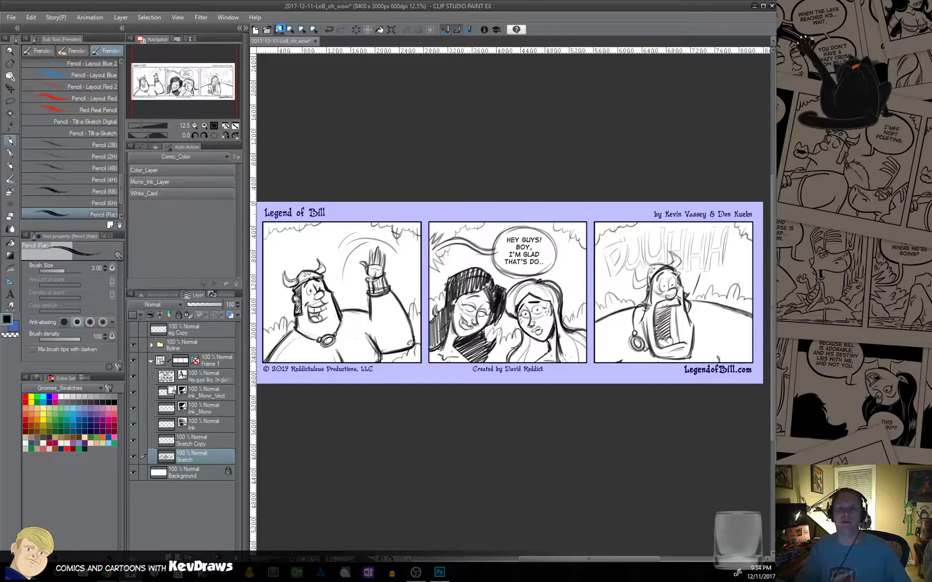
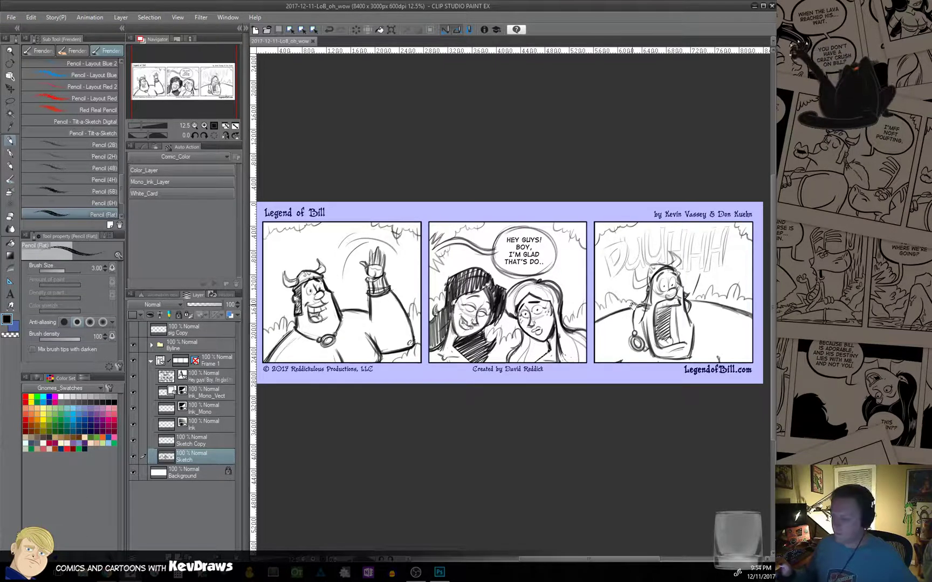
Darken the small lip beneath the nose and clean up the overlapping lines along the sides of the stretched jaw.
{"action": "scroll", "coordinate": [673, 332], "scroll_direction": "up", "scroll_amount": 3}
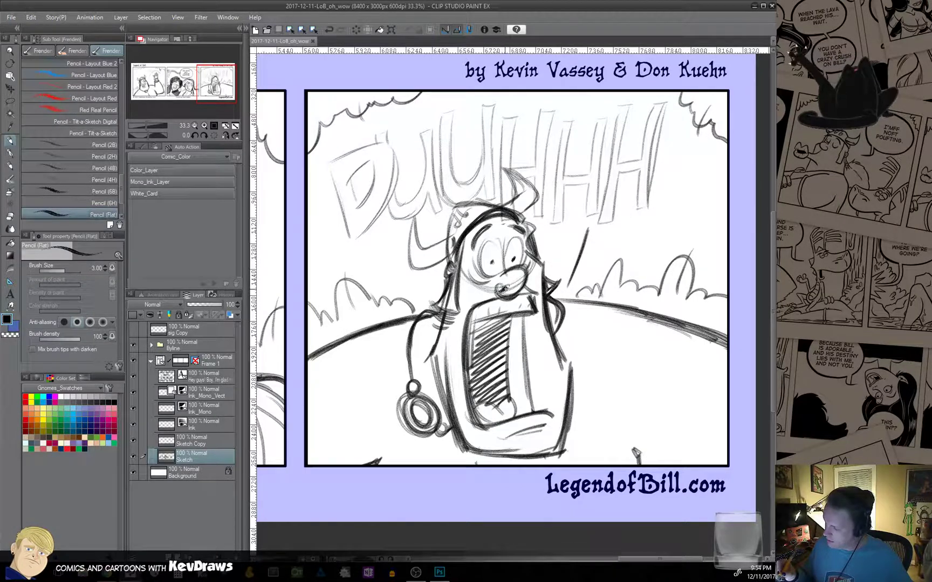
{"action": "left_click", "coordinate": [504, 290]}
{"action": "left_click_drag", "start_coordinate": [498, 296], "coordinate": [511, 293]}
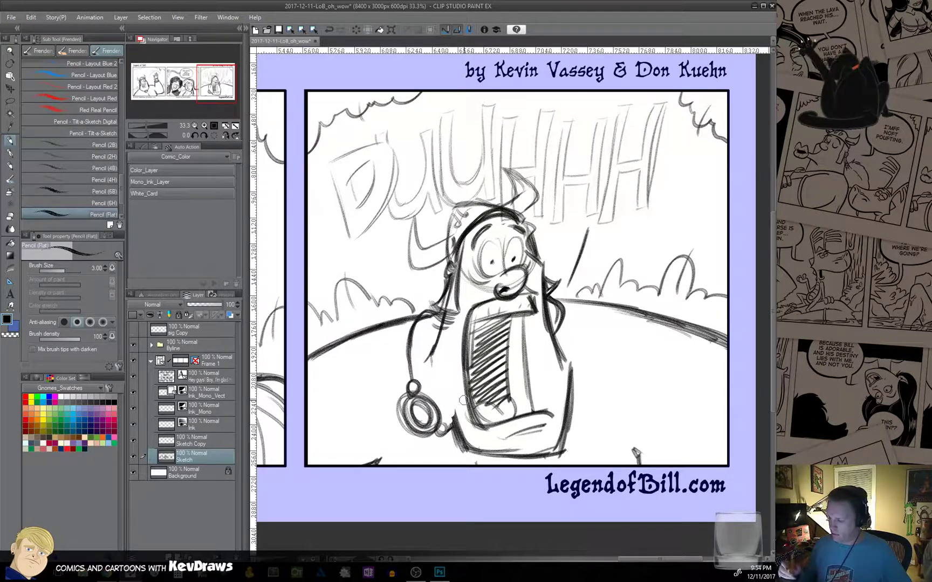
{"action": "left_click_drag", "start_coordinate": [449, 386], "coordinate": [457, 429]}
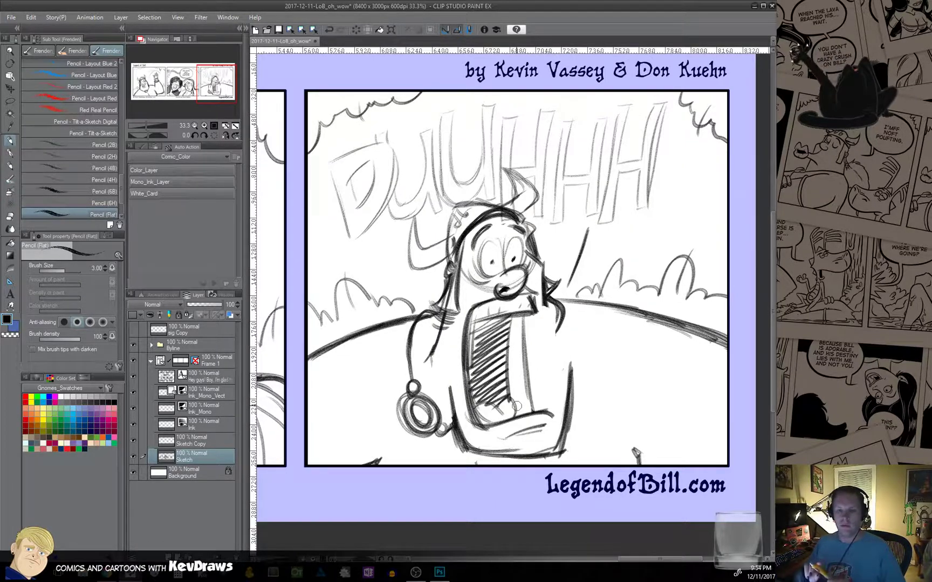
Redraw the outer side of the third-panel character's stretched jaw closer in and crosshatch the mouth interior around the tongue.
{"action": "left_click_drag", "start_coordinate": [541, 267], "coordinate": [550, 364]}
{"action": "left_click_drag", "start_coordinate": [541, 288], "coordinate": [553, 360]}
{"action": "mouse_move", "coordinate": [543, 312]}
{"action": "left_mouse_down"}
{"action": "mouse_move", "coordinate": [555, 377]}
{"action": "mouse_move", "coordinate": [567, 382]}
{"action": "mouse_move", "coordinate": [560, 446]}
{"action": "mouse_move", "coordinate": [560, 437]}
{"action": "left_mouse_up"}
{"action": "mouse_move", "coordinate": [478, 458]}
{"action": "left_mouse_down"}
{"action": "mouse_move", "coordinate": [550, 447]}
{"action": "mouse_move", "coordinate": [565, 420]}
{"action": "mouse_move", "coordinate": [548, 337]}
{"action": "left_mouse_up"}
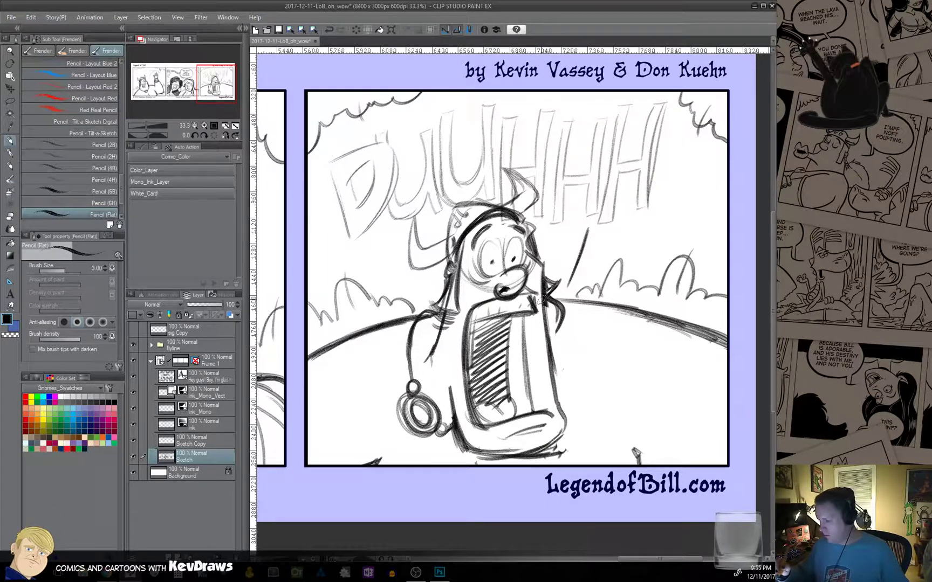
{"action": "left_click_drag", "start_coordinate": [542, 300], "coordinate": [564, 420]}
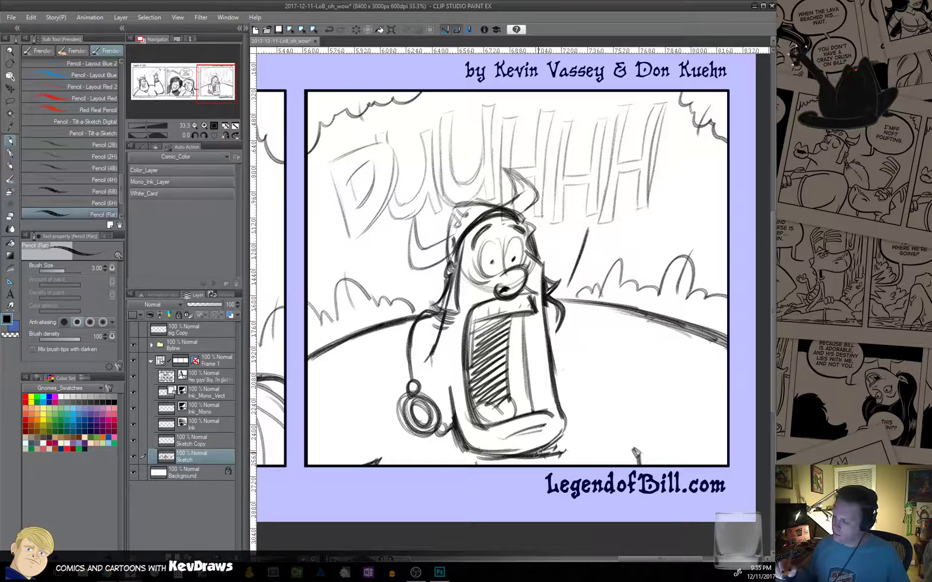
{"action": "mouse_move", "coordinate": [495, 331]}
{"action": "left_mouse_down"}
{"action": "mouse_move", "coordinate": [478, 324]}
{"action": "mouse_move", "coordinate": [469, 340]}
{"action": "mouse_move", "coordinate": [475, 399]}
{"action": "mouse_move", "coordinate": [480, 332]}
{"action": "mouse_move", "coordinate": [495, 399]}
{"action": "mouse_move", "coordinate": [500, 327]}
{"action": "mouse_move", "coordinate": [508, 328]}
{"action": "left_mouse_up"}
{"action": "mouse_move", "coordinate": [498, 414]}
{"action": "left_mouse_down"}
{"action": "mouse_move", "coordinate": [473, 403]}
{"action": "mouse_move", "coordinate": [495, 397]}
{"action": "mouse_move", "coordinate": [519, 411]}
{"action": "mouse_move", "coordinate": [516, 424]}
{"action": "left_mouse_up"}
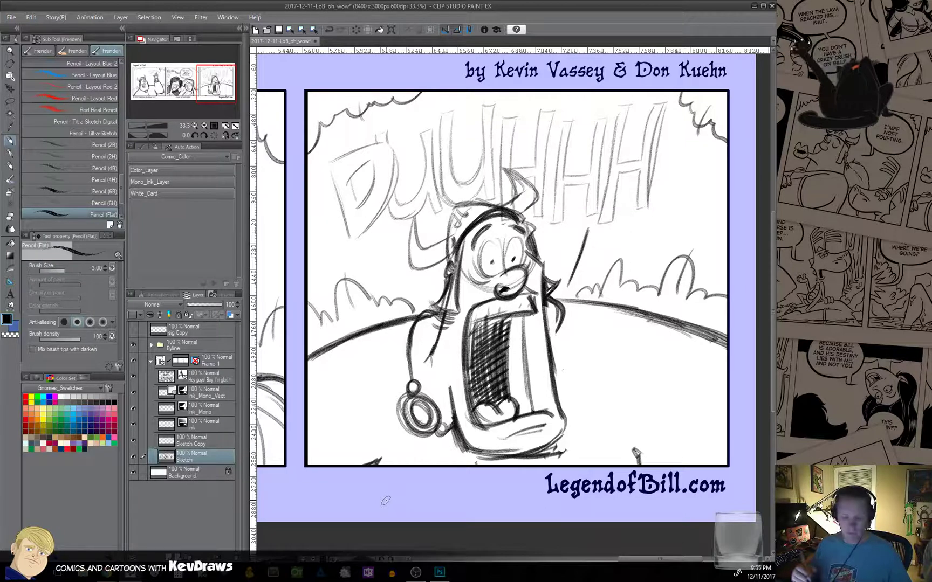
Check the whole three-panel strip at reduced size and save the comic file.
{"action": "left_click", "coordinate": [582, 356], "text": "alt"}
{"action": "left_click", "coordinate": [581, 356], "text": "alt"}
{"action": "left_click", "coordinate": [581, 356], "text": "alt"}
{"action": "left_click", "coordinate": [598, 369], "text": "alt"}
{"action": "left_click", "coordinate": [598, 368], "text": "alt"}
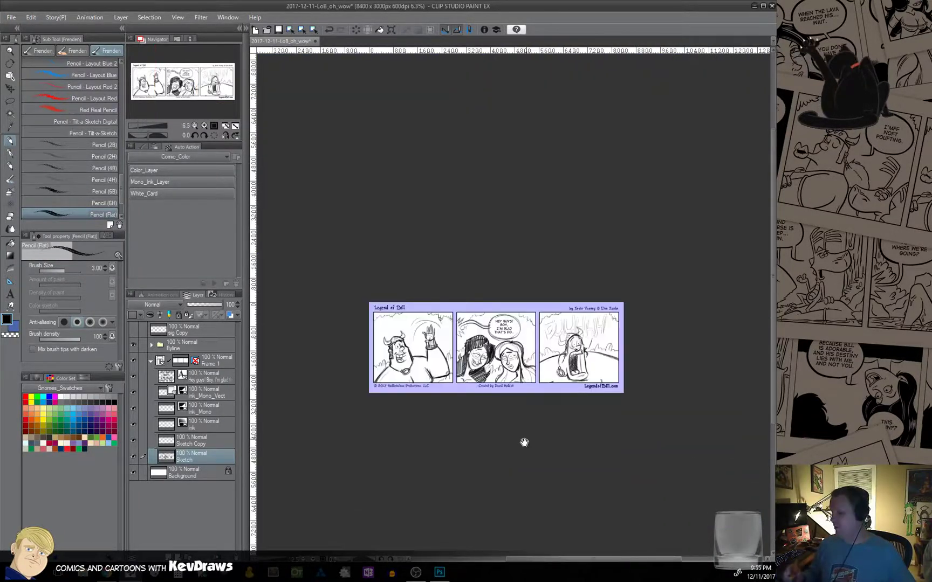
{"action": "mouse_move", "coordinate": [531, 441]}
{"action": "left_mouse_down"}
{"action": "mouse_move", "coordinate": [540, 430]}
{"action": "mouse_move", "coordinate": [530, 429]}
{"action": "left_mouse_up"}
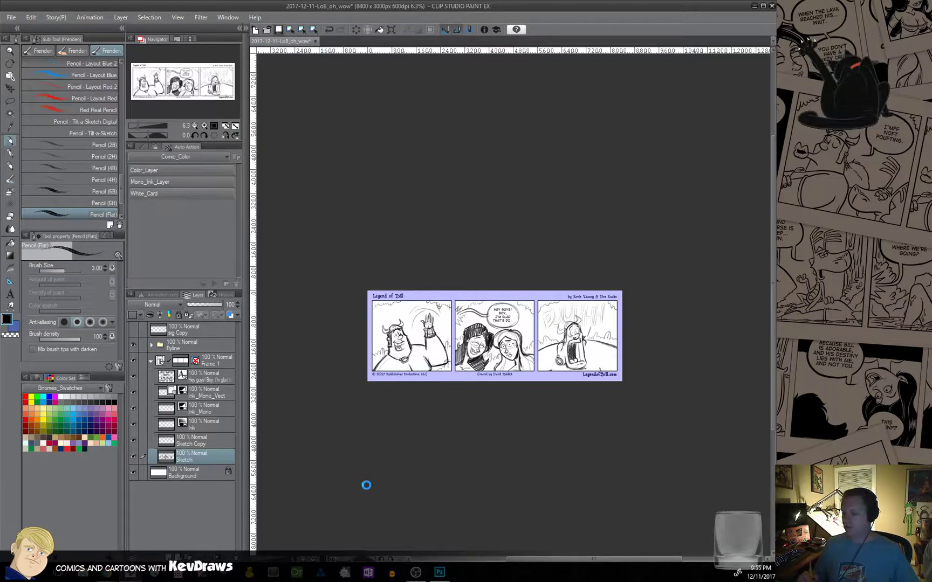
{"action": "key", "text": "ctrl+s"}
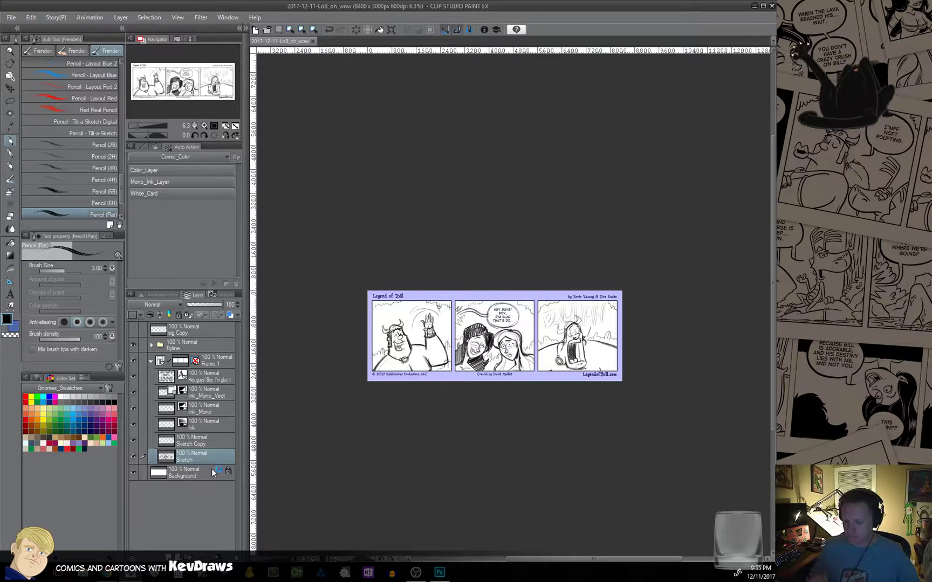
Merge the Sketch Copy layer down into the Sketch layer and turn the merged sketch blue with the layer color effect.
{"action": "left_click", "coordinate": [214, 438]}
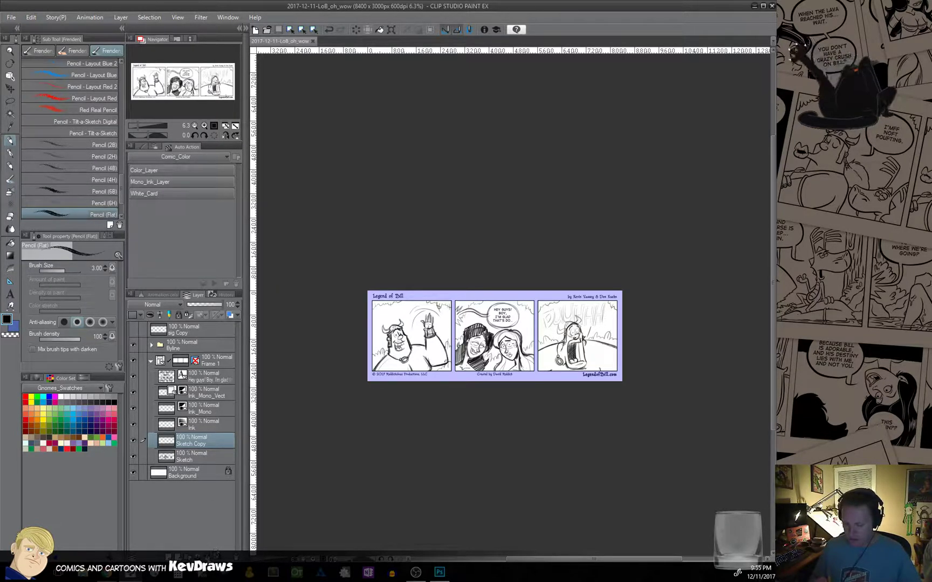
{"action": "key", "text": "ctrl+e"}
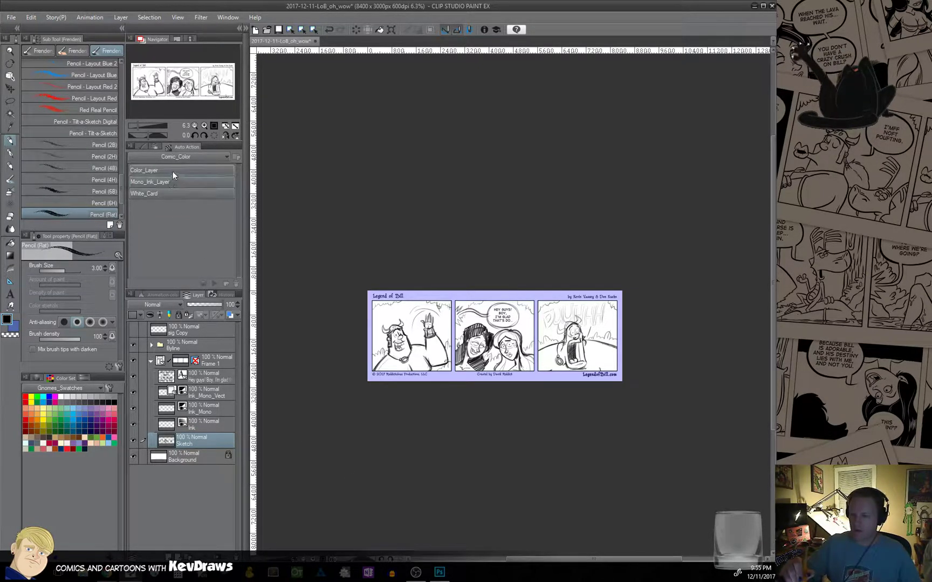
{"action": "left_click", "coordinate": [229, 315]}
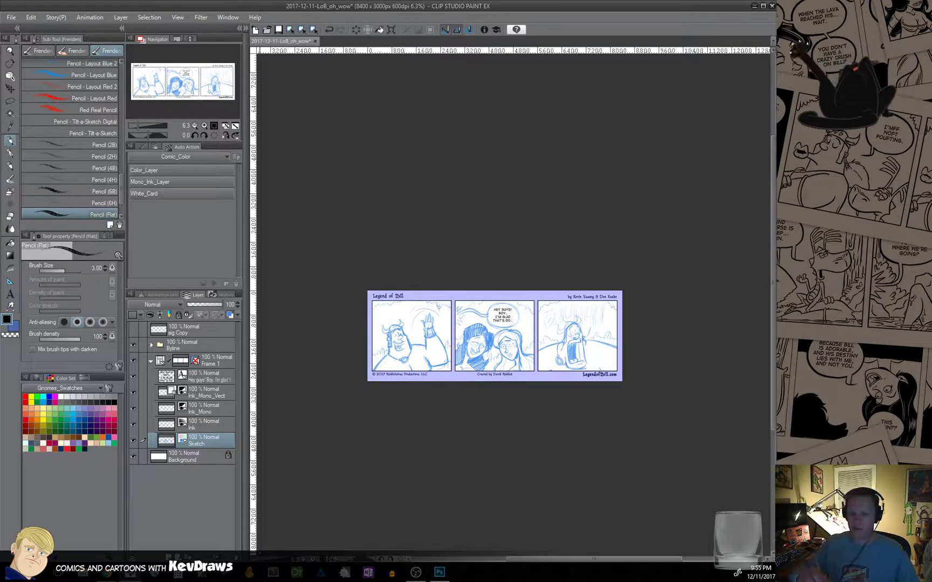
Switch to the Inker - G Nib brush and collapse the brush palettes to enlarge the canvas area.
{"action": "left_click", "coordinate": [48, 53]}
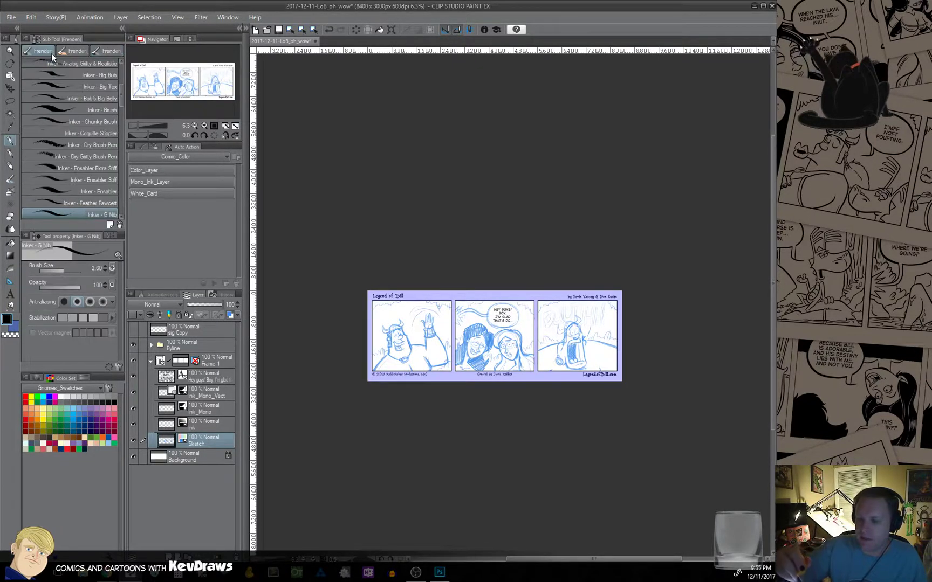
{"action": "left_click", "coordinate": [122, 29]}
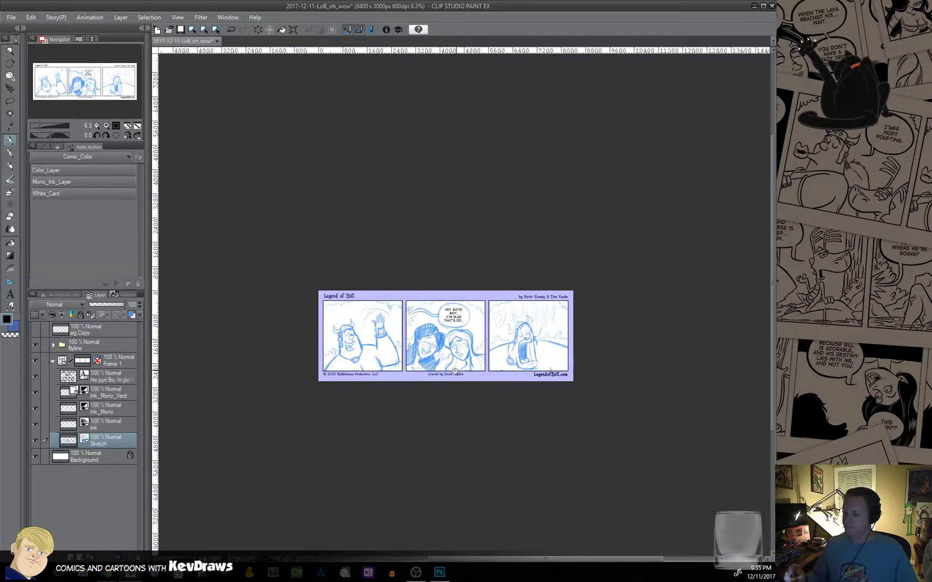
Ink the thick oval outline of the "HEY GUYS!" speech balloon on the Ink_Mono layer.
{"action": "scroll", "coordinate": [455, 372], "scroll_direction": "up", "scroll_amount": 8}
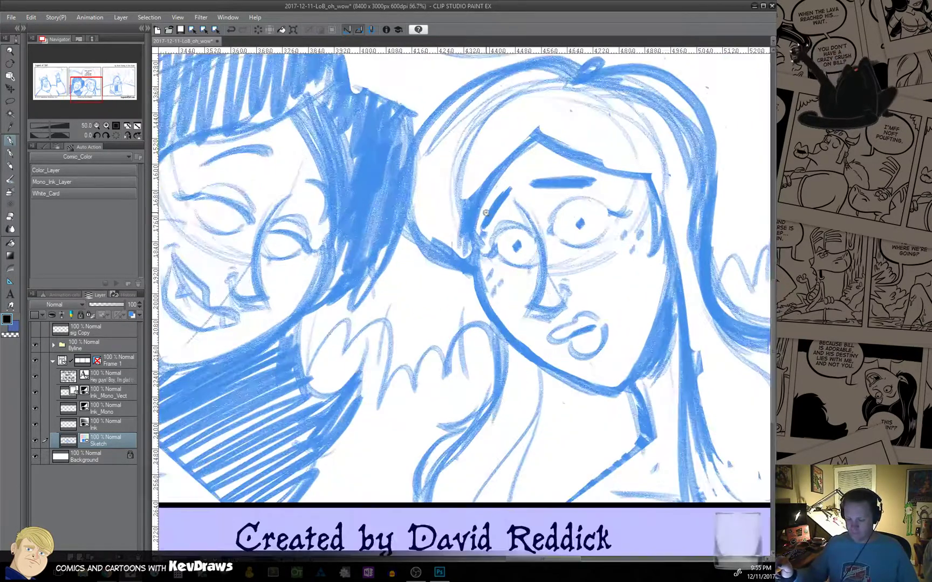
{"action": "left_click", "coordinate": [485, 213]}
{"action": "left_click_drag", "start_coordinate": [496, 156], "coordinate": [424, 459]}
{"action": "left_click_drag", "start_coordinate": [527, 226], "coordinate": [516, 430]}
{"action": "key", "text": "r"}
{"action": "mouse_move", "coordinate": [619, 385]}
{"action": "left_mouse_down"}
{"action": "mouse_move", "coordinate": [680, 390]}
{"action": "mouse_move", "coordinate": [597, 389]}
{"action": "left_mouse_up"}
{"action": "key", "text": "p"}
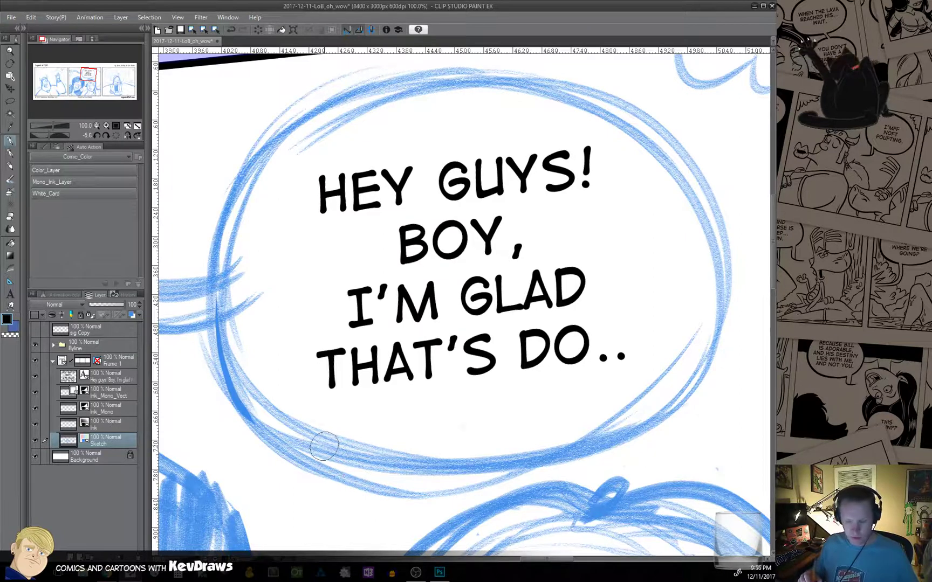
{"action": "left_click", "coordinate": [111, 412]}
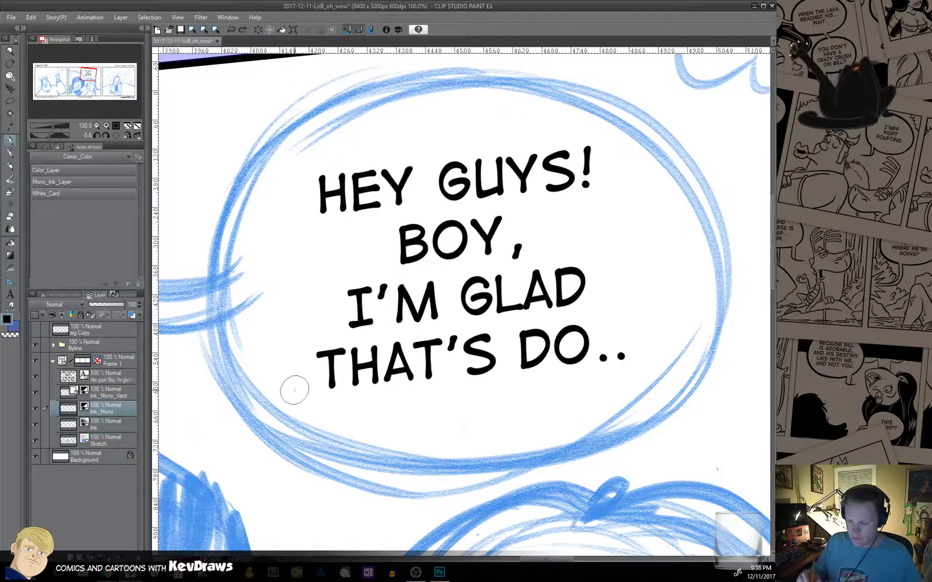
{"action": "mouse_move", "coordinate": [218, 294]}
{"action": "left_mouse_down"}
{"action": "mouse_move", "coordinate": [219, 326]}
{"action": "mouse_move", "coordinate": [313, 455]}
{"action": "mouse_move", "coordinate": [556, 441]}
{"action": "left_mouse_up"}
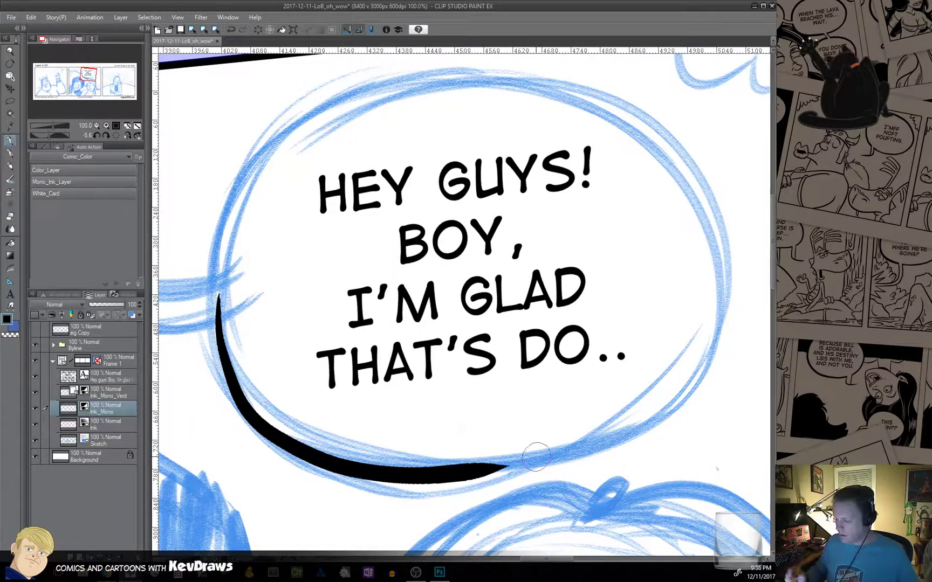
{"action": "key", "text": "ctrl+z"}
{"action": "mouse_move", "coordinate": [216, 294]}
{"action": "left_mouse_down"}
{"action": "mouse_move", "coordinate": [225, 353]}
{"action": "mouse_move", "coordinate": [279, 428]}
{"action": "mouse_move", "coordinate": [366, 467]}
{"action": "mouse_move", "coordinate": [506, 471]}
{"action": "mouse_move", "coordinate": [607, 445]}
{"action": "mouse_move", "coordinate": [693, 376]}
{"action": "mouse_move", "coordinate": [722, 301]}
{"action": "mouse_move", "coordinate": [697, 196]}
{"action": "mouse_move", "coordinate": [620, 121]}
{"action": "mouse_move", "coordinate": [506, 76]}
{"action": "mouse_move", "coordinate": [382, 82]}
{"action": "mouse_move", "coordinate": [285, 133]}
{"action": "mouse_move", "coordinate": [242, 198]}
{"action": "mouse_move", "coordinate": [221, 299]}
{"action": "mouse_move", "coordinate": [270, 432]}
{"action": "left_mouse_up"}
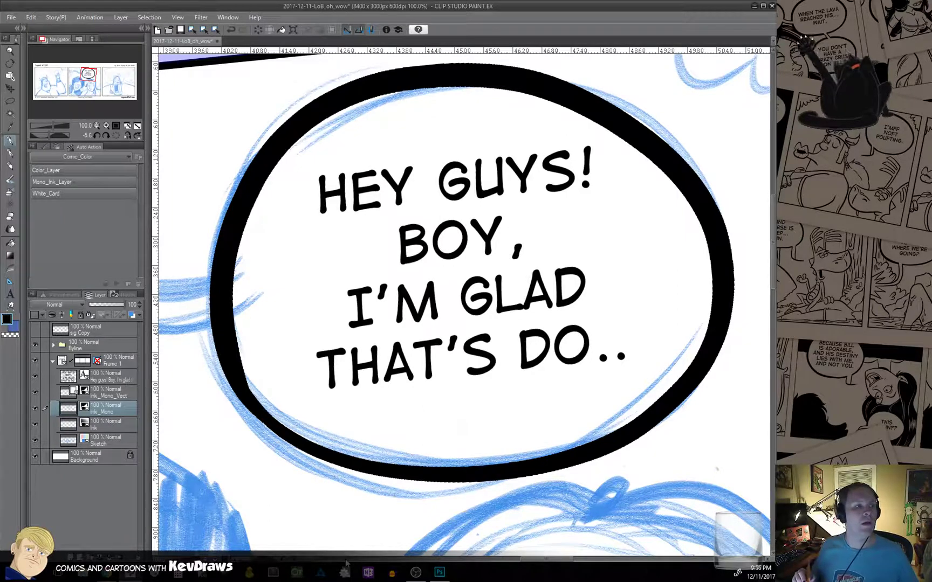
Ink the two long curved lines of the speech balloon's tail, from the balloon to the panel's edge.
{"action": "left_click_drag", "start_coordinate": [432, 311], "coordinate": [616, 331]}
{"action": "left_click_drag", "start_coordinate": [432, 379], "coordinate": [465, 386]}
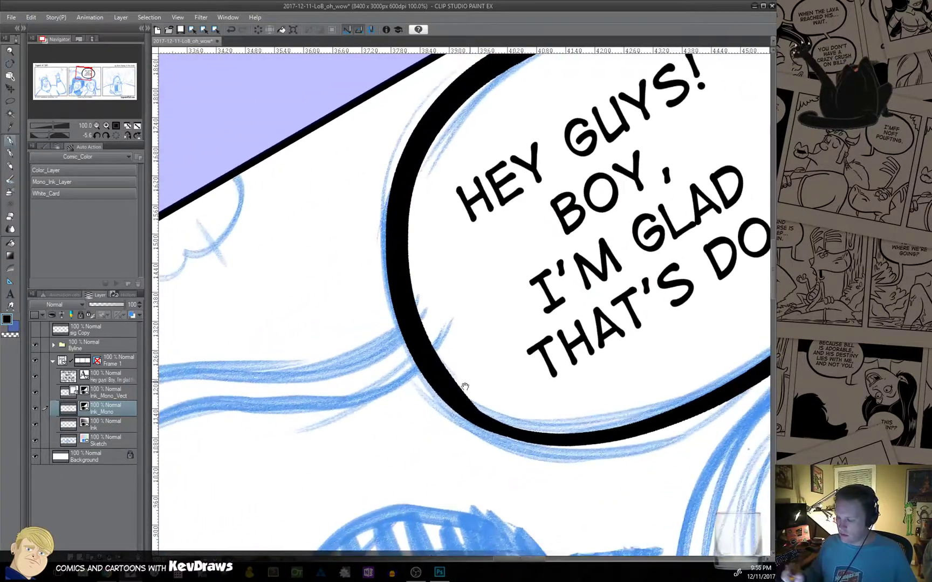
{"action": "mouse_move", "coordinate": [268, 484]}
{"action": "left_mouse_down"}
{"action": "mouse_move", "coordinate": [522, 401]}
{"action": "mouse_move", "coordinate": [518, 371]}
{"action": "mouse_move", "coordinate": [508, 377]}
{"action": "left_mouse_up"}
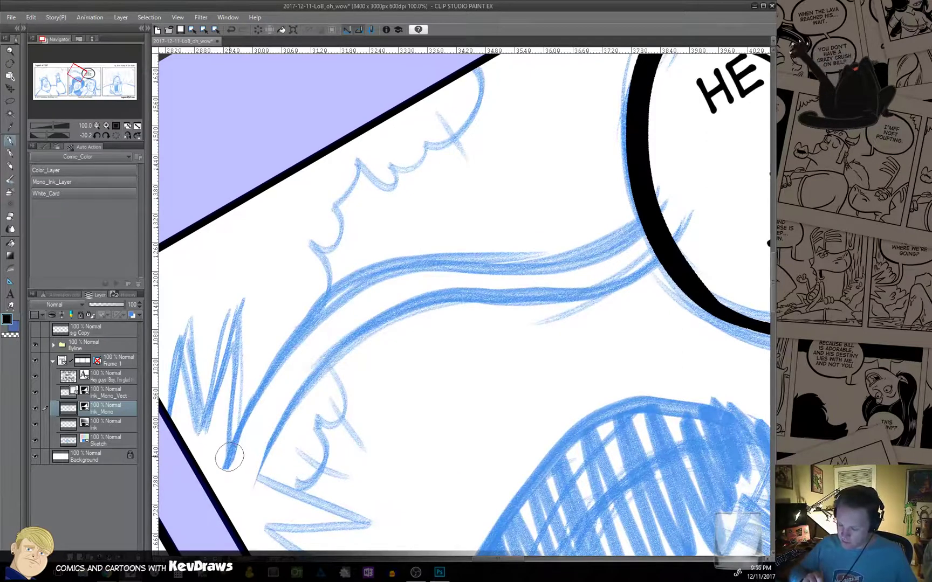
{"action": "mouse_move", "coordinate": [229, 463]}
{"action": "left_mouse_down"}
{"action": "mouse_move", "coordinate": [306, 322]}
{"action": "mouse_move", "coordinate": [380, 270]}
{"action": "mouse_move", "coordinate": [533, 262]}
{"action": "mouse_move", "coordinate": [607, 248]}
{"action": "mouse_move", "coordinate": [647, 221]}
{"action": "left_mouse_up"}
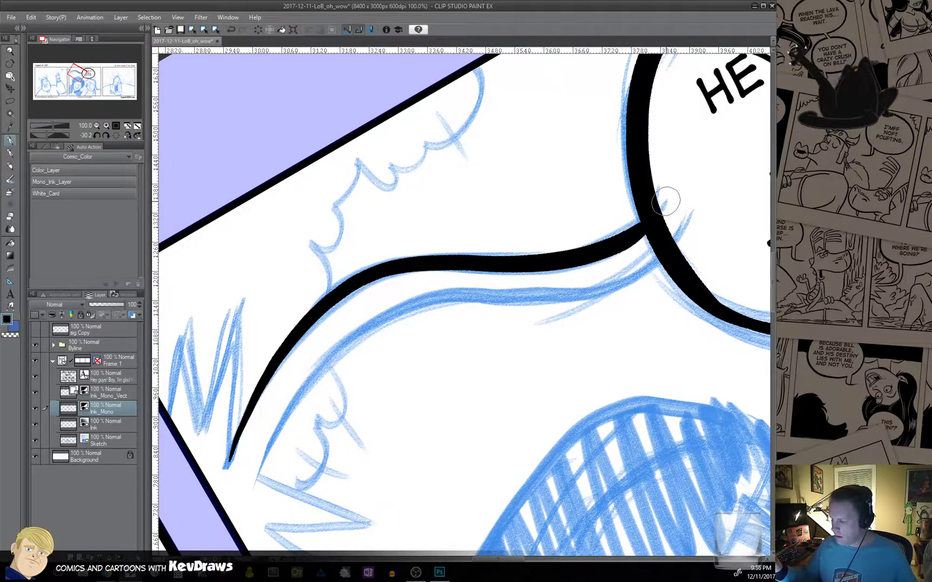
{"action": "mouse_move", "coordinate": [659, 261]}
{"action": "left_mouse_down"}
{"action": "mouse_move", "coordinate": [604, 292]}
{"action": "mouse_move", "coordinate": [561, 303]}
{"action": "mouse_move", "coordinate": [455, 301]}
{"action": "mouse_move", "coordinate": [393, 315]}
{"action": "mouse_move", "coordinate": [342, 343]}
{"action": "mouse_move", "coordinate": [289, 404]}
{"action": "mouse_move", "coordinate": [252, 494]}
{"action": "left_mouse_up"}
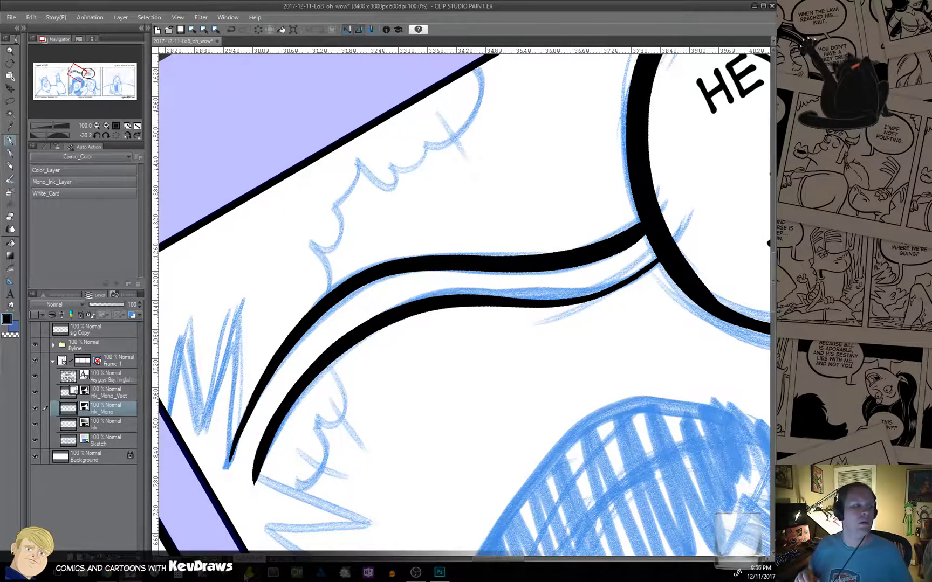
Ink the jagged burst spikes above the tail's end, from the panel border to the tail's upper line.
{"action": "left_click_drag", "start_coordinate": [339, 436], "coordinate": [383, 348]}
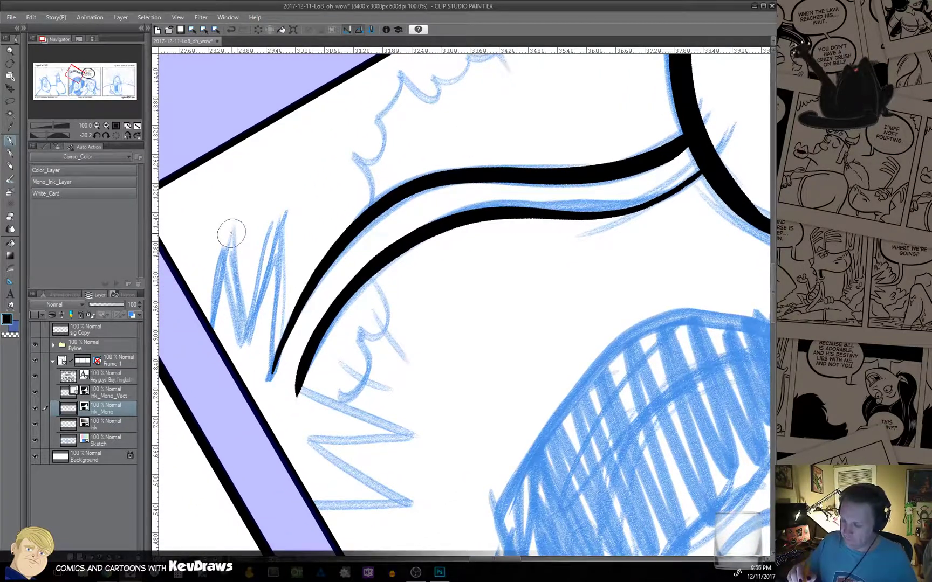
{"action": "left_click_drag", "start_coordinate": [231, 233], "coordinate": [210, 328]}
{"action": "left_click_drag", "start_coordinate": [232, 232], "coordinate": [246, 341]}
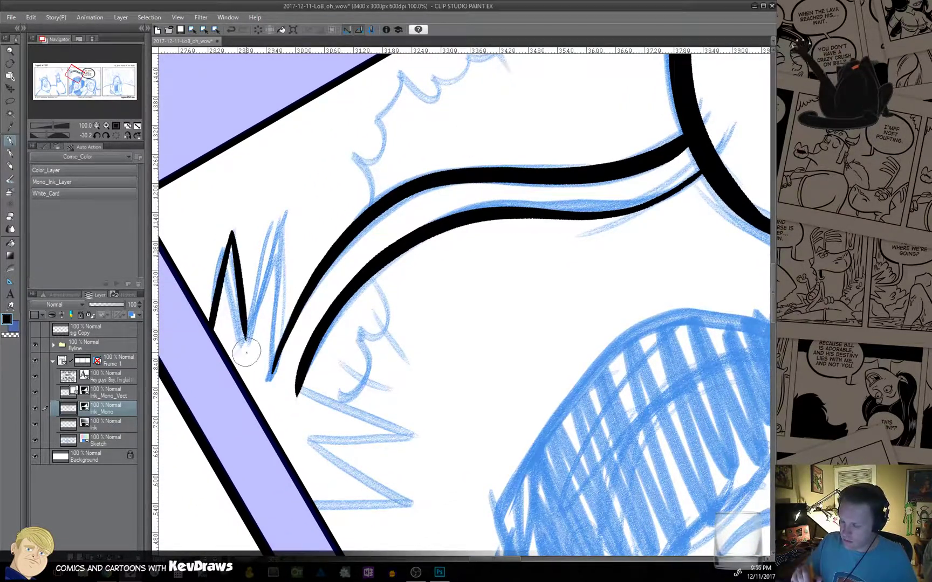
{"action": "left_click_drag", "start_coordinate": [550, 332], "coordinate": [546, 281]}
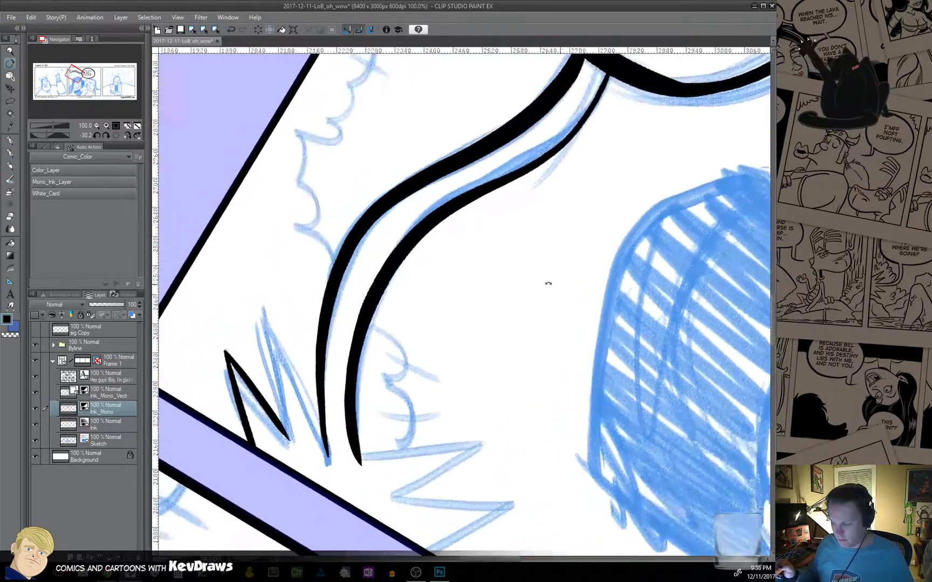
{"action": "left_click_drag", "start_coordinate": [264, 324], "coordinate": [294, 448]}
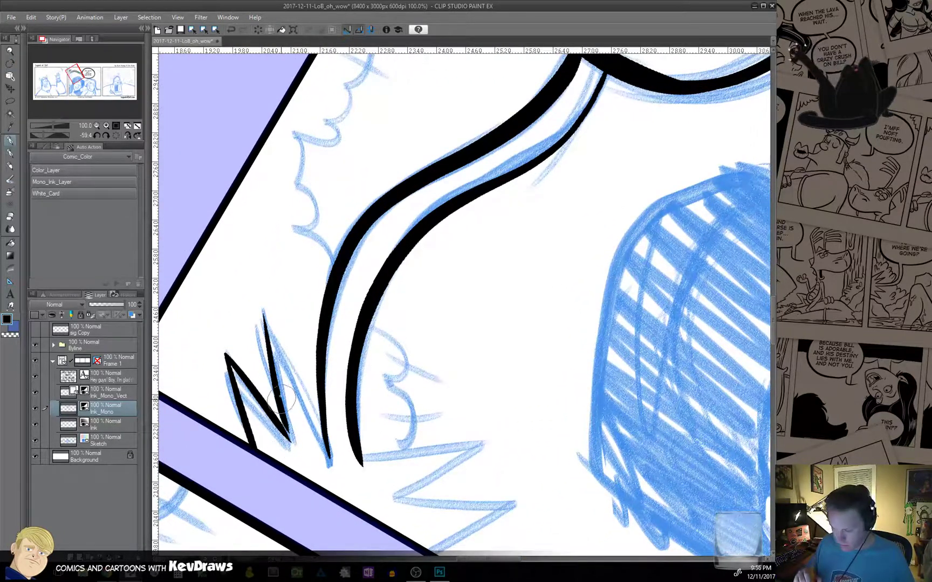
{"action": "key", "text": "ctrl+z"}
{"action": "left_click_drag", "start_coordinate": [266, 327], "coordinate": [291, 442]}
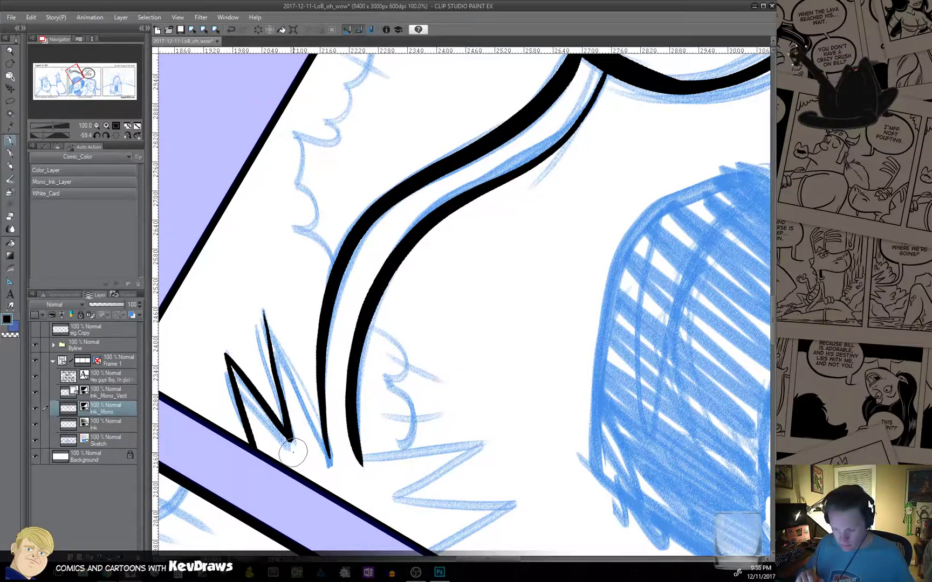
{"action": "left_click_drag", "start_coordinate": [479, 400], "coordinate": [426, 420]}
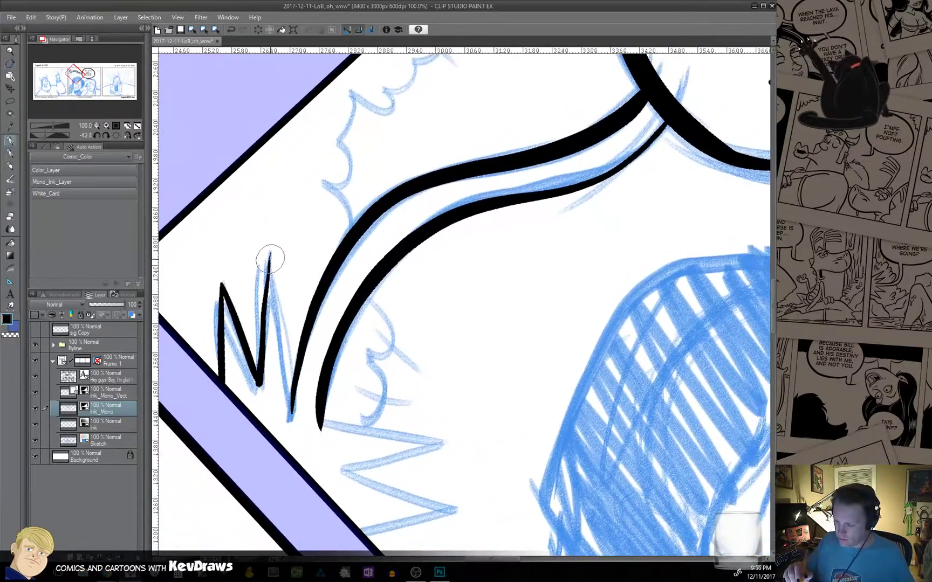
{"action": "left_click_drag", "start_coordinate": [271, 257], "coordinate": [291, 415]}
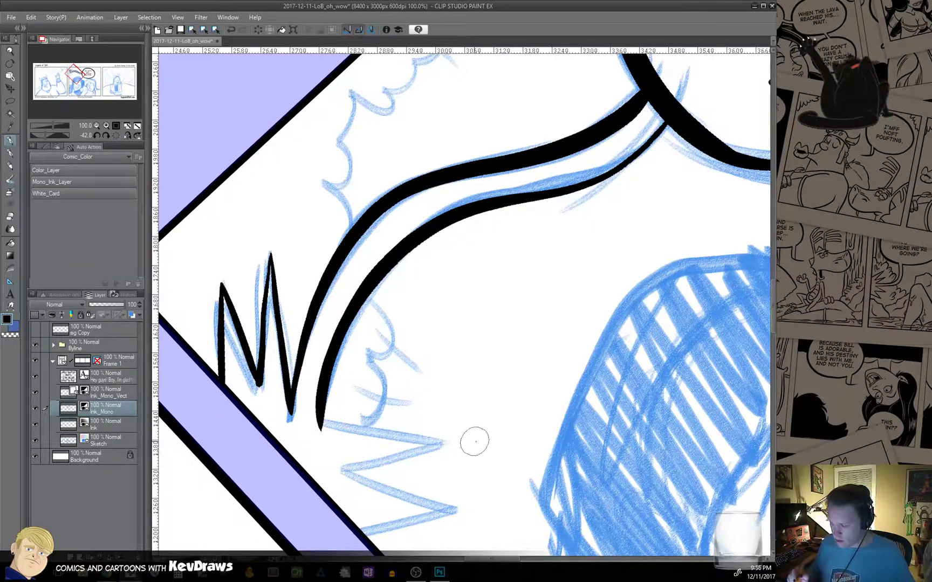
Ink the jagged burst spikes below the tail's end, from the tail's lower line to the panel border.
{"action": "left_click_drag", "start_coordinate": [551, 432], "coordinate": [510, 219]}
{"action": "mouse_move", "coordinate": [600, 294]}
{"action": "left_mouse_down"}
{"action": "mouse_move", "coordinate": [402, 284]}
{"action": "mouse_move", "coordinate": [415, 372]}
{"action": "left_mouse_up"}
{"action": "mouse_move", "coordinate": [510, 314]}
{"action": "left_mouse_down"}
{"action": "mouse_move", "coordinate": [493, 348]}
{"action": "mouse_move", "coordinate": [497, 331]}
{"action": "left_mouse_up"}
{"action": "left_click_drag", "start_coordinate": [437, 216], "coordinate": [434, 321]}
{"action": "mouse_move", "coordinate": [523, 324]}
{"action": "left_mouse_down"}
{"action": "mouse_move", "coordinate": [588, 281]}
{"action": "mouse_move", "coordinate": [561, 253]}
{"action": "left_mouse_up"}
{"action": "left_click_drag", "start_coordinate": [446, 216], "coordinate": [448, 335]}
{"action": "key", "text": "ctrl+z"}
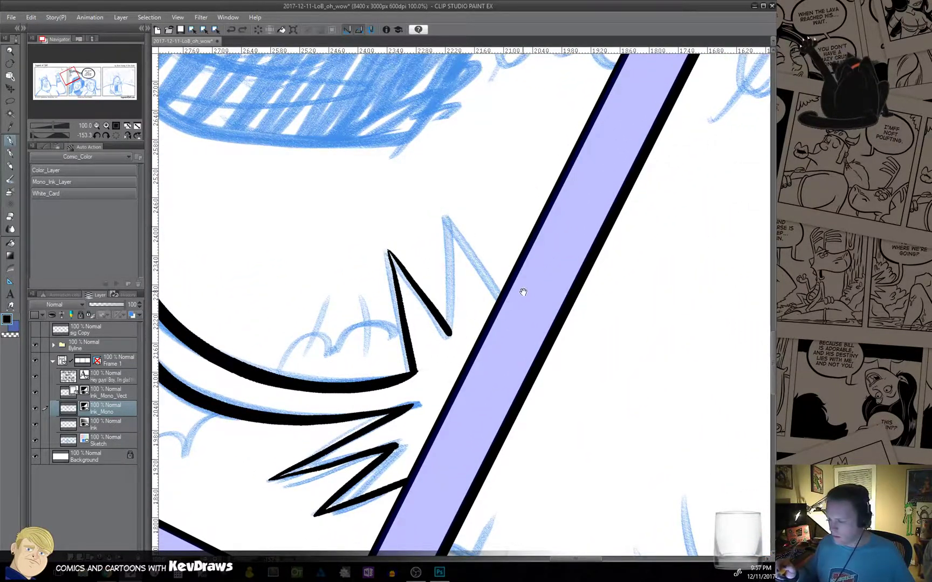
{"action": "left_click_drag", "start_coordinate": [523, 292], "coordinate": [481, 330]}
{"action": "left_click_drag", "start_coordinate": [405, 252], "coordinate": [406, 379]}
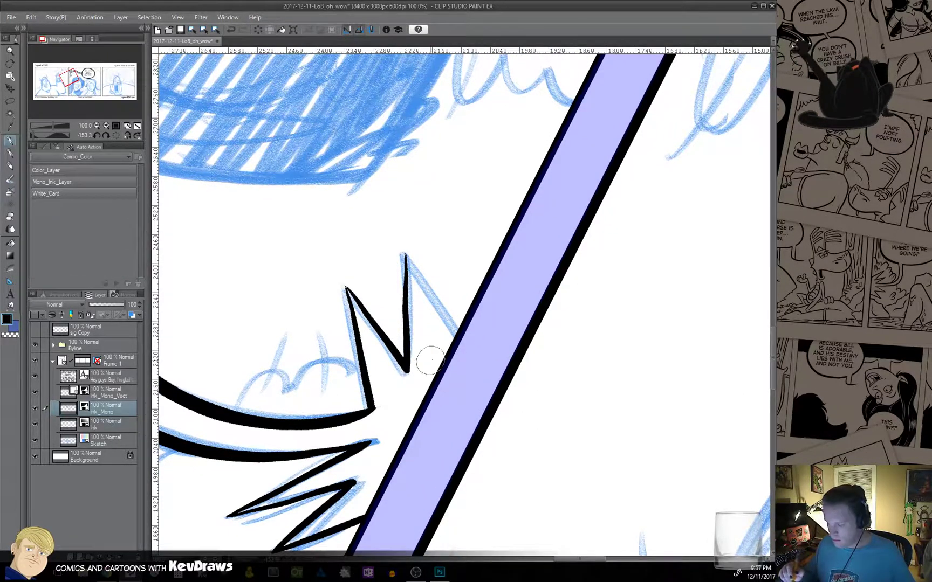
{"action": "left_click_drag", "start_coordinate": [523, 328], "coordinate": [525, 376]}
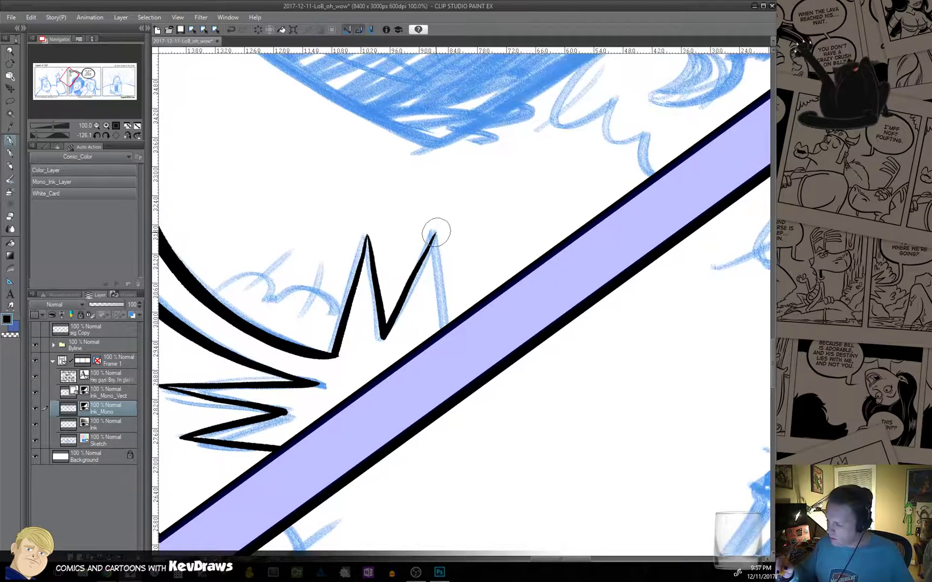
{"action": "left_click_drag", "start_coordinate": [435, 234], "coordinate": [450, 326]}
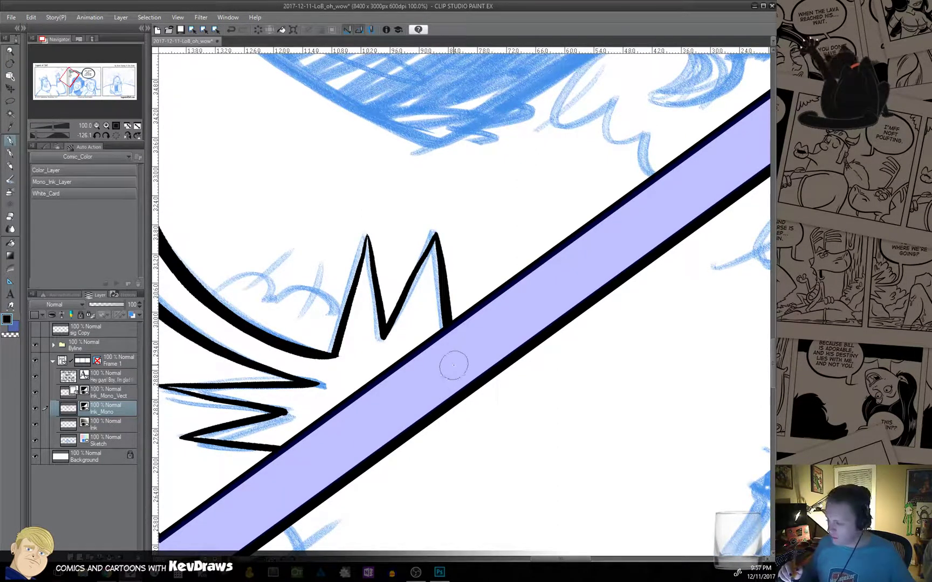
Ink the scalloped foliage edges below and above the speech balloon's tail in the second panel, with short vertical strokes crossing the scallops.
{"action": "mouse_move", "coordinate": [408, 405]}
{"action": "left_mouse_down"}
{"action": "mouse_move", "coordinate": [432, 374]}
{"action": "mouse_move", "coordinate": [390, 382]}
{"action": "left_mouse_up"}
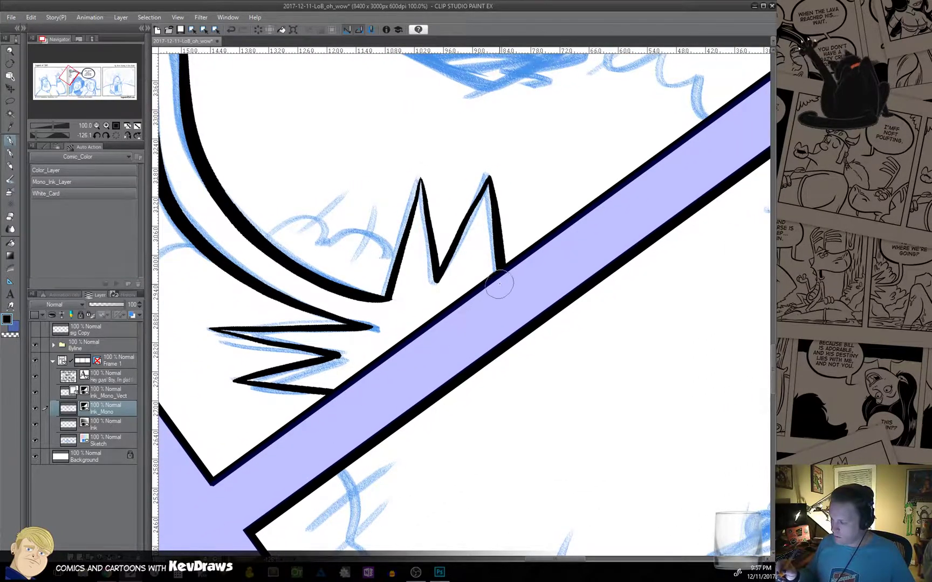
{"action": "left_click_drag", "start_coordinate": [509, 335], "coordinate": [462, 345]}
{"action": "key", "text": "ctrl+@"}
{"action": "left_click_drag", "start_coordinate": [621, 320], "coordinate": [296, 467]}
{"action": "left_click_drag", "start_coordinate": [422, 310], "coordinate": [468, 391]}
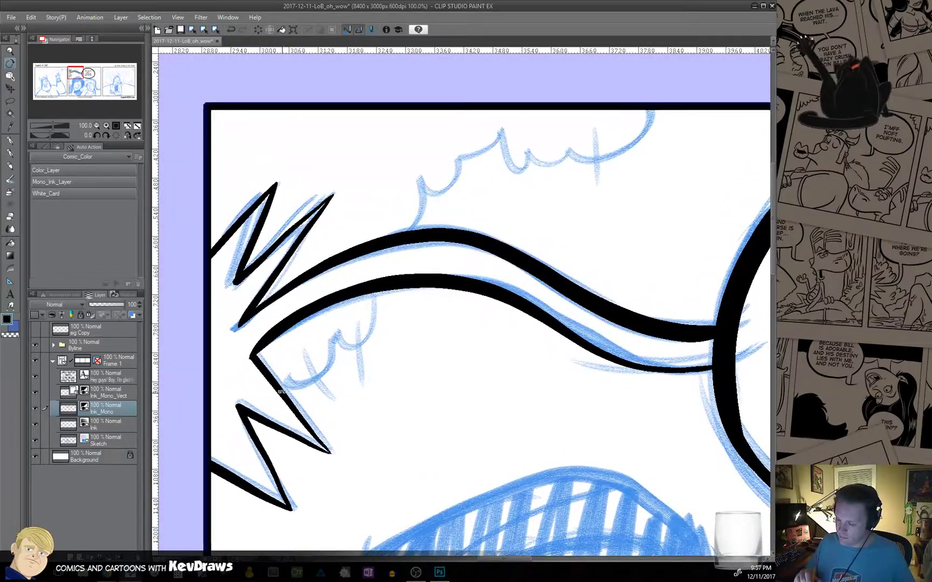
{"action": "left_click", "coordinate": [10, 140]}
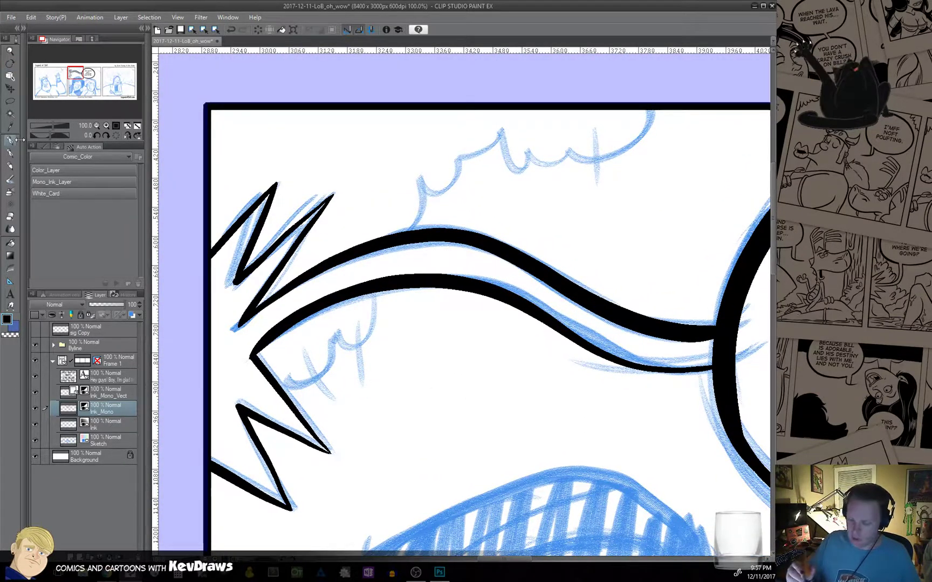
{"action": "mouse_move", "coordinate": [280, 389]}
{"action": "left_mouse_down"}
{"action": "mouse_move", "coordinate": [317, 380]}
{"action": "mouse_move", "coordinate": [333, 334]}
{"action": "mouse_move", "coordinate": [357, 351]}
{"action": "mouse_move", "coordinate": [379, 292]}
{"action": "mouse_move", "coordinate": [370, 371]}
{"action": "left_mouse_up"}
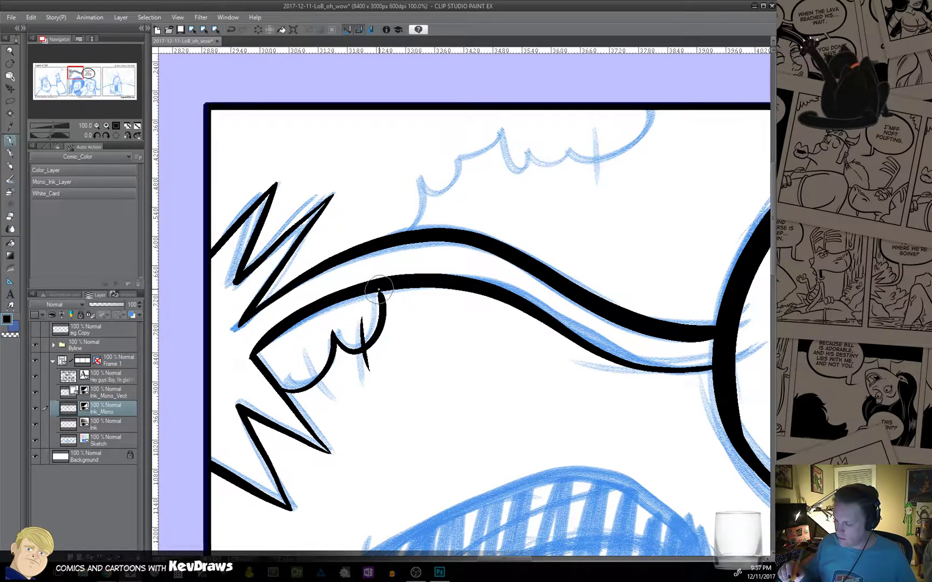
{"action": "mouse_move", "coordinate": [414, 230]}
{"action": "left_mouse_down"}
{"action": "mouse_move", "coordinate": [424, 210]}
{"action": "mouse_move", "coordinate": [419, 181]}
{"action": "mouse_move", "coordinate": [426, 190]}
{"action": "mouse_move", "coordinate": [500, 132]}
{"action": "mouse_move", "coordinate": [565, 186]}
{"action": "mouse_move", "coordinate": [584, 155]}
{"action": "mouse_move", "coordinate": [590, 166]}
{"action": "mouse_move", "coordinate": [662, 137]}
{"action": "mouse_move", "coordinate": [648, 118]}
{"action": "mouse_move", "coordinate": [618, 200]}
{"action": "left_mouse_up"}
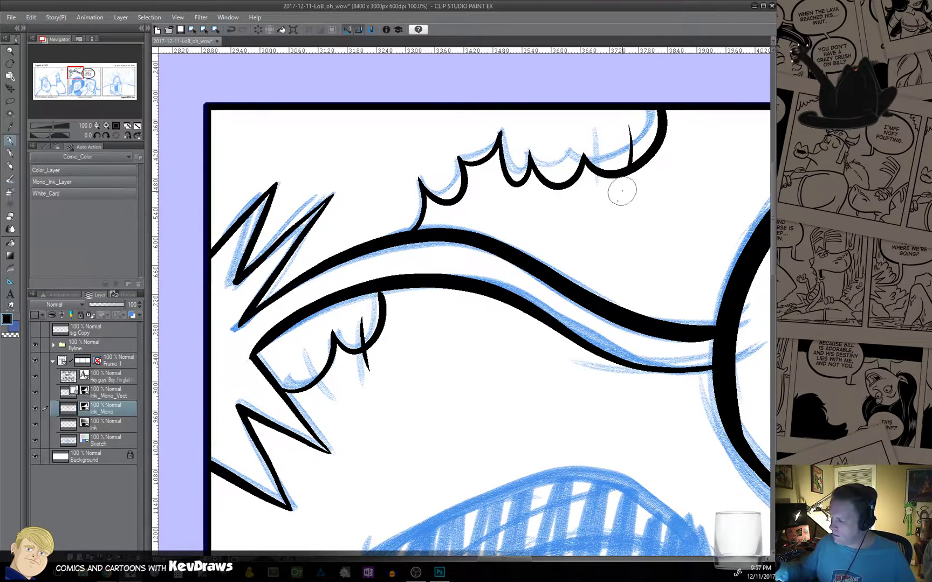
{"action": "left_click_drag", "start_coordinate": [559, 146], "coordinate": [555, 206]}
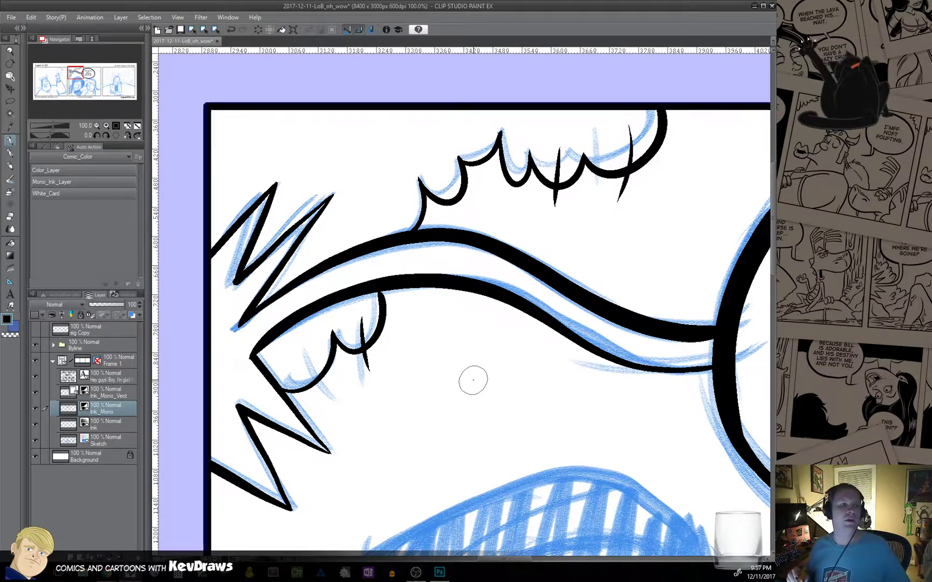
Ink the scalloped foliage edge in the second panel's upper-right corner, from the top border to the right border.
{"action": "left_click_drag", "start_coordinate": [584, 357], "coordinate": [312, 399]}
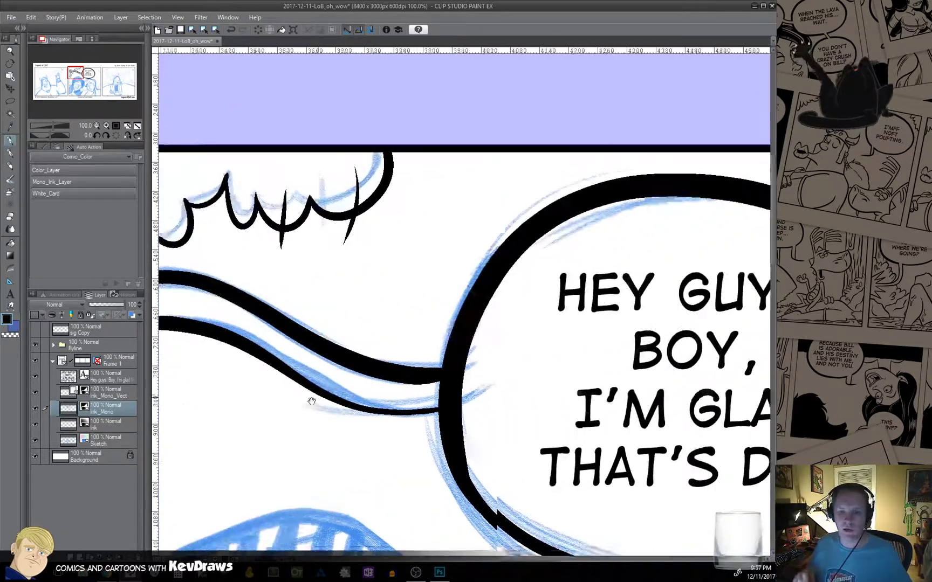
{"action": "left_click_drag", "start_coordinate": [505, 349], "coordinate": [206, 356]}
{"action": "left_click_drag", "start_coordinate": [630, 371], "coordinate": [291, 403]}
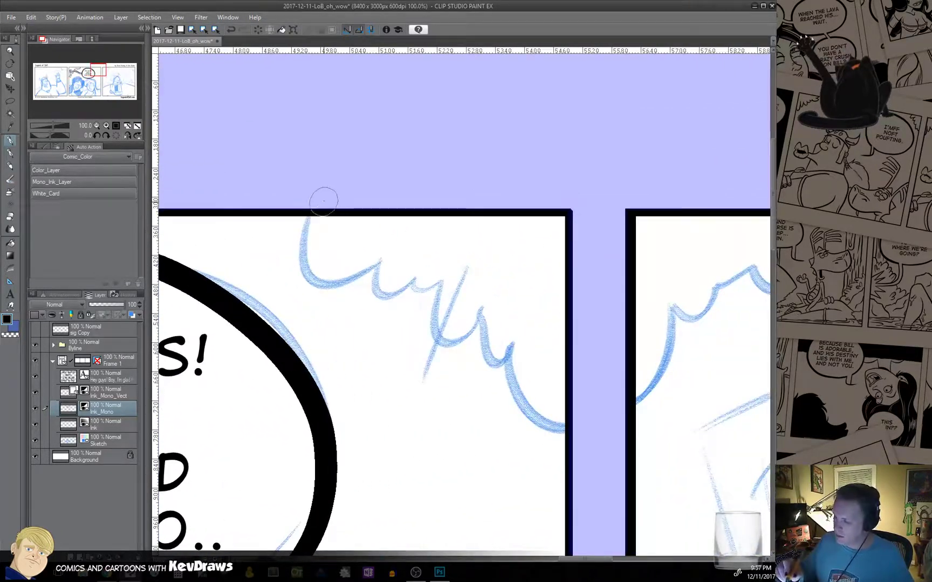
{"action": "mouse_move", "coordinate": [308, 216]}
{"action": "left_mouse_down"}
{"action": "mouse_move", "coordinate": [294, 258]}
{"action": "mouse_move", "coordinate": [355, 280]}
{"action": "mouse_move", "coordinate": [393, 257]}
{"action": "mouse_move", "coordinate": [376, 298]}
{"action": "mouse_move", "coordinate": [413, 276]}
{"action": "mouse_move", "coordinate": [412, 293]}
{"action": "mouse_move", "coordinate": [436, 280]}
{"action": "mouse_move", "coordinate": [429, 303]}
{"action": "mouse_move", "coordinate": [450, 354]}
{"action": "mouse_move", "coordinate": [483, 305]}
{"action": "mouse_move", "coordinate": [482, 337]}
{"action": "mouse_move", "coordinate": [519, 351]}
{"action": "mouse_move", "coordinate": [511, 348]}
{"action": "mouse_move", "coordinate": [514, 409]}
{"action": "mouse_move", "coordinate": [570, 365]}
{"action": "left_mouse_up"}
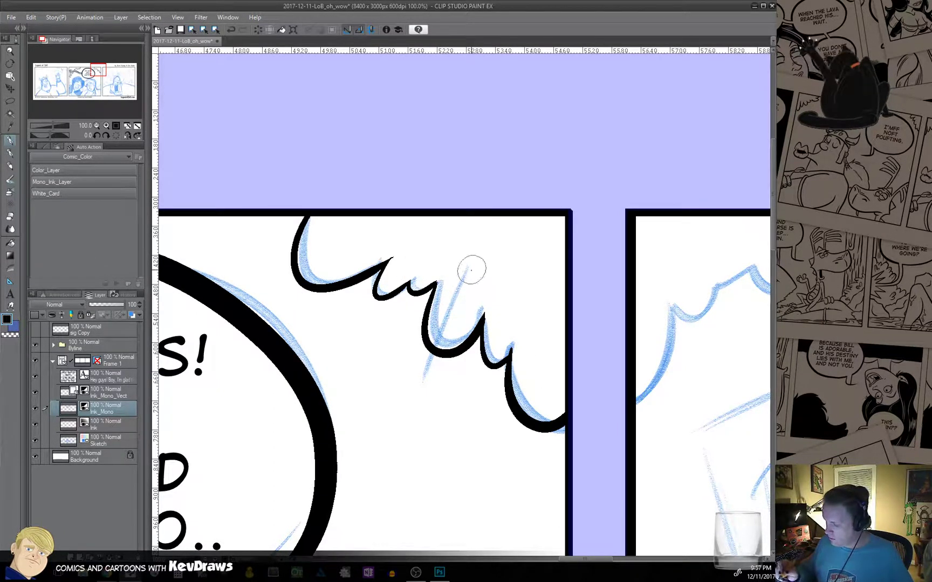
Ink the scalloped foliage in the first panel's upper-left corner, with two thin vertical strokes crossing it.
{"action": "left_click_drag", "start_coordinate": [341, 473], "coordinate": [385, 399]}
{"action": "mouse_move", "coordinate": [274, 547]}
{"action": "left_mouse_down"}
{"action": "mouse_move", "coordinate": [401, 459]}
{"action": "mouse_move", "coordinate": [563, 184]}
{"action": "left_mouse_up"}
{"action": "left_click_drag", "start_coordinate": [270, 378], "coordinate": [518, 243]}
{"action": "left_click_drag", "start_coordinate": [162, 431], "coordinate": [577, 351]}
{"action": "mouse_move", "coordinate": [302, 411]}
{"action": "left_mouse_down"}
{"action": "mouse_move", "coordinate": [361, 395]}
{"action": "mouse_move", "coordinate": [524, 399]}
{"action": "mouse_move", "coordinate": [669, 448]}
{"action": "left_mouse_up"}
{"action": "left_click_drag", "start_coordinate": [330, 176], "coordinate": [518, 283]}
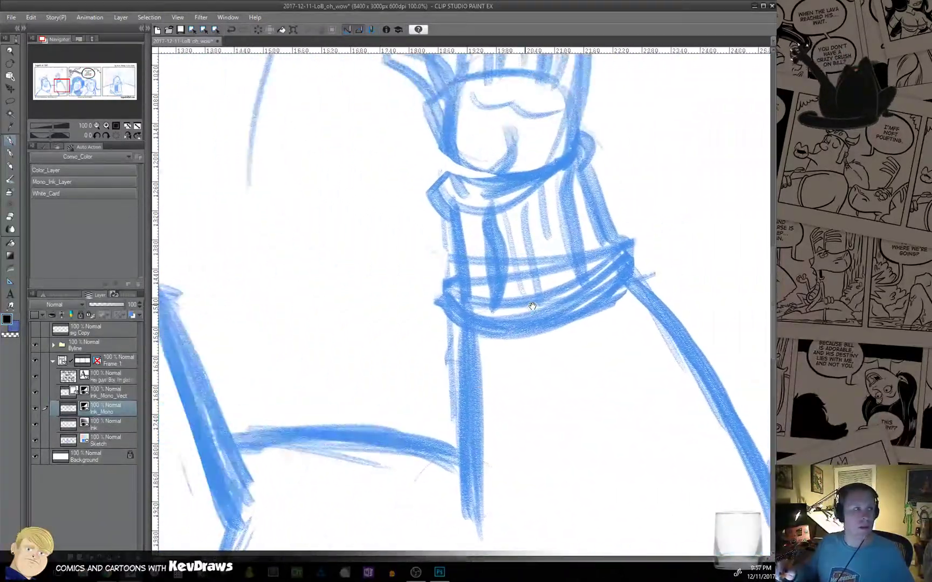
{"action": "mouse_move", "coordinate": [267, 247]}
{"action": "left_mouse_down"}
{"action": "mouse_move", "coordinate": [391, 289]}
{"action": "mouse_move", "coordinate": [696, 461]}
{"action": "left_mouse_up"}
{"action": "left_click_drag", "start_coordinate": [268, 166], "coordinate": [409, 490]}
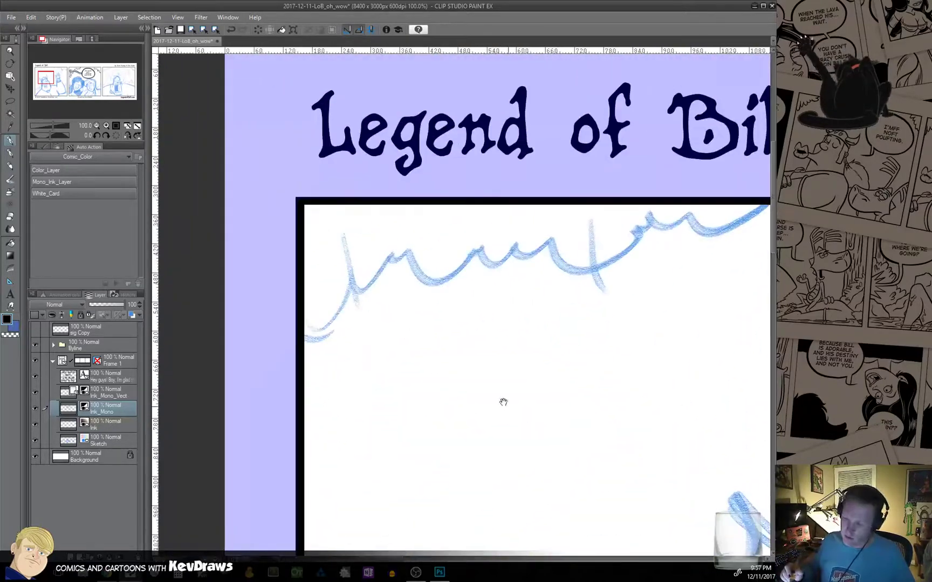
{"action": "mouse_move", "coordinate": [186, 384]}
{"action": "left_mouse_down"}
{"action": "mouse_move", "coordinate": [239, 318]}
{"action": "mouse_move", "coordinate": [267, 327]}
{"action": "mouse_move", "coordinate": [285, 294]}
{"action": "mouse_move", "coordinate": [432, 298]}
{"action": "mouse_move", "coordinate": [432, 310]}
{"action": "mouse_move", "coordinate": [541, 261]}
{"action": "mouse_move", "coordinate": [655, 246]}
{"action": "left_mouse_up"}
{"action": "left_click_drag", "start_coordinate": [478, 273], "coordinate": [490, 362]}
{"action": "left_click_drag", "start_coordinate": [323, 289], "coordinate": [345, 386]}
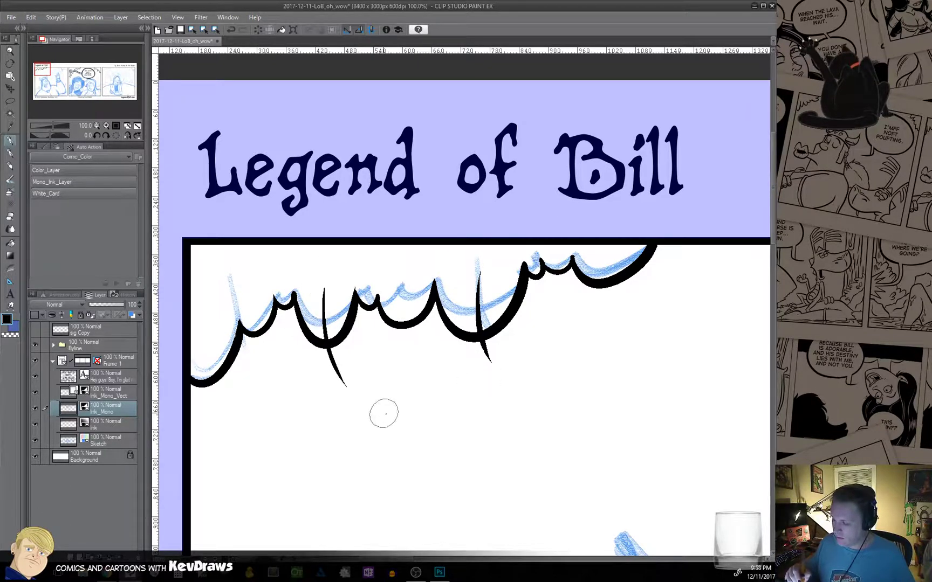
Ink the scalloped foliage in the first panel's upper-right corner, including the thin strokes crossing its lobes.
{"action": "left_click_drag", "start_coordinate": [569, 416], "coordinate": [426, 395]}
{"action": "left_click_drag", "start_coordinate": [647, 351], "coordinate": [225, 389]}
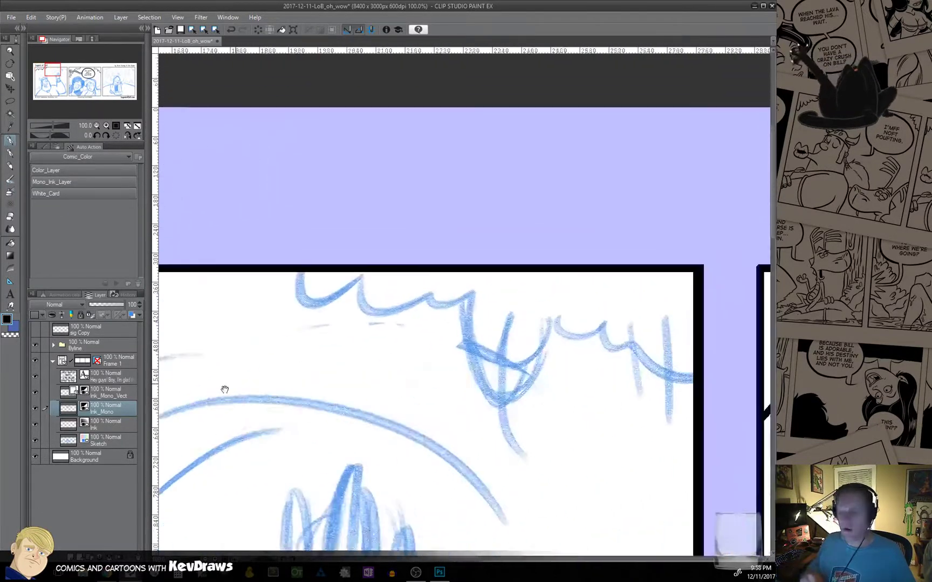
{"action": "left_click_drag", "start_coordinate": [537, 414], "coordinate": [526, 416]}
{"action": "mouse_move", "coordinate": [270, 284]}
{"action": "left_mouse_down"}
{"action": "mouse_move", "coordinate": [316, 316]}
{"action": "mouse_move", "coordinate": [337, 296]}
{"action": "mouse_move", "coordinate": [331, 306]}
{"action": "mouse_move", "coordinate": [371, 322]}
{"action": "mouse_move", "coordinate": [398, 310]}
{"action": "mouse_move", "coordinate": [396, 355]}
{"action": "mouse_move", "coordinate": [440, 327]}
{"action": "mouse_move", "coordinate": [465, 418]}
{"action": "mouse_move", "coordinate": [506, 346]}
{"action": "mouse_move", "coordinate": [502, 361]}
{"action": "mouse_move", "coordinate": [530, 339]}
{"action": "mouse_move", "coordinate": [530, 358]}
{"action": "mouse_move", "coordinate": [613, 359]}
{"action": "mouse_move", "coordinate": [624, 411]}
{"action": "mouse_move", "coordinate": [662, 414]}
{"action": "left_mouse_up"}
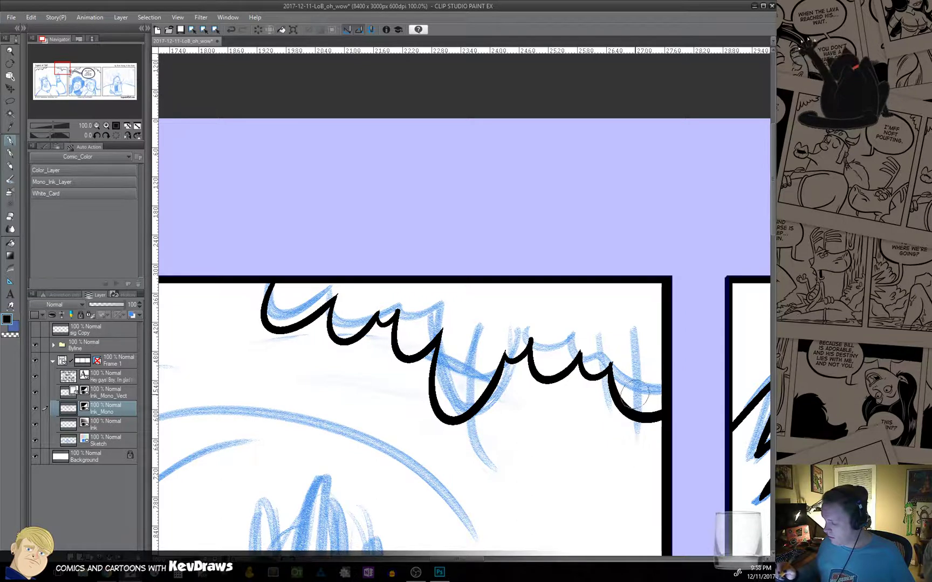
{"action": "left_click_drag", "start_coordinate": [644, 367], "coordinate": [642, 439]}
{"action": "left_click_drag", "start_coordinate": [477, 326], "coordinate": [450, 452]}
{"action": "mouse_move", "coordinate": [313, 287]}
{"action": "left_mouse_down"}
{"action": "mouse_move", "coordinate": [263, 327]}
{"action": "mouse_move", "coordinate": [260, 355]}
{"action": "left_mouse_up"}
Ink the rounded bush with its centre stroke between the right-hand figure's shoulder and the first panel's right border.
{"action": "mouse_move", "coordinate": [470, 435]}
{"action": "left_mouse_down"}
{"action": "mouse_move", "coordinate": [478, 433]}
{"action": "mouse_move", "coordinate": [422, 255]}
{"action": "left_mouse_up"}
{"action": "left_click_drag", "start_coordinate": [505, 430], "coordinate": [420, 320]}
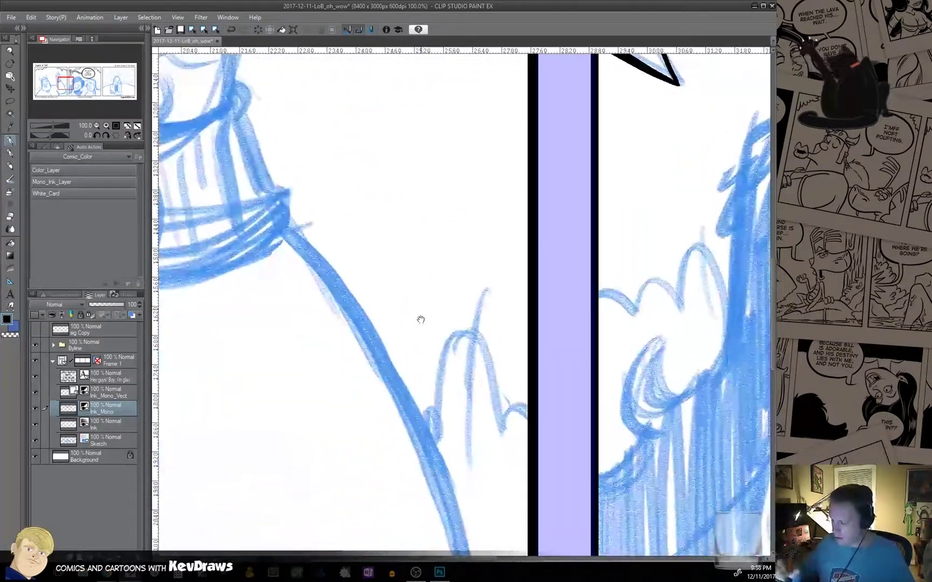
{"action": "mouse_move", "coordinate": [416, 429]}
{"action": "left_mouse_down"}
{"action": "mouse_move", "coordinate": [437, 409]}
{"action": "mouse_move", "coordinate": [452, 426]}
{"action": "mouse_move", "coordinate": [454, 307]}
{"action": "mouse_move", "coordinate": [507, 415]}
{"action": "mouse_move", "coordinate": [527, 400]}
{"action": "mouse_move", "coordinate": [476, 340]}
{"action": "mouse_move", "coordinate": [485, 237]}
{"action": "left_mouse_up"}
Ink the rounded bush between the first panel's left border and the helmeted man's neck, adding two thin vertical strokes.
{"action": "mouse_move", "coordinate": [305, 482]}
{"action": "left_mouse_down"}
{"action": "mouse_move", "coordinate": [440, 431]}
{"action": "mouse_move", "coordinate": [637, 394]}
{"action": "left_mouse_up"}
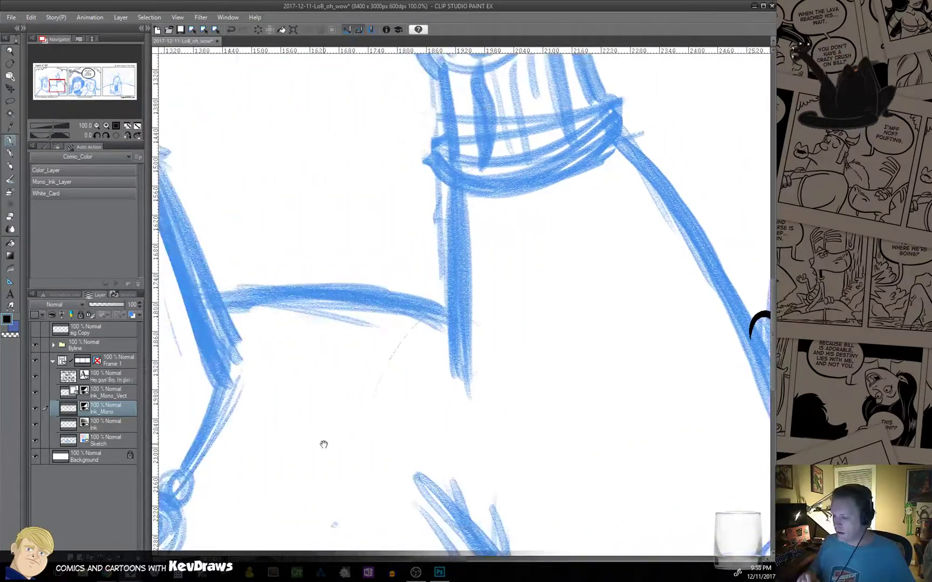
{"action": "left_click_drag", "start_coordinate": [324, 443], "coordinate": [539, 410]}
{"action": "left_click_drag", "start_coordinate": [348, 435], "coordinate": [482, 388]}
{"action": "left_click_drag", "start_coordinate": [350, 406], "coordinate": [680, 397]}
{"action": "left_click_drag", "start_coordinate": [435, 426], "coordinate": [363, 423]}
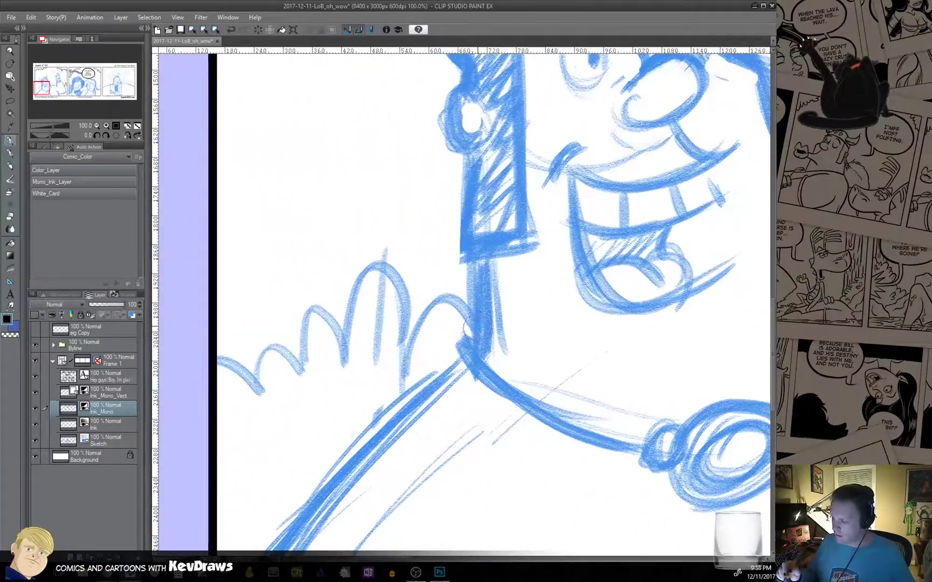
{"action": "mouse_move", "coordinate": [476, 331]}
{"action": "left_mouse_down"}
{"action": "mouse_move", "coordinate": [459, 299]}
{"action": "mouse_move", "coordinate": [402, 362]}
{"action": "mouse_move", "coordinate": [413, 288]}
{"action": "mouse_move", "coordinate": [343, 356]}
{"action": "mouse_move", "coordinate": [306, 308]}
{"action": "mouse_move", "coordinate": [300, 370]}
{"action": "mouse_move", "coordinate": [255, 380]}
{"action": "mouse_move", "coordinate": [216, 327]}
{"action": "left_mouse_up"}
{"action": "left_click_drag", "start_coordinate": [394, 202], "coordinate": [384, 318]}
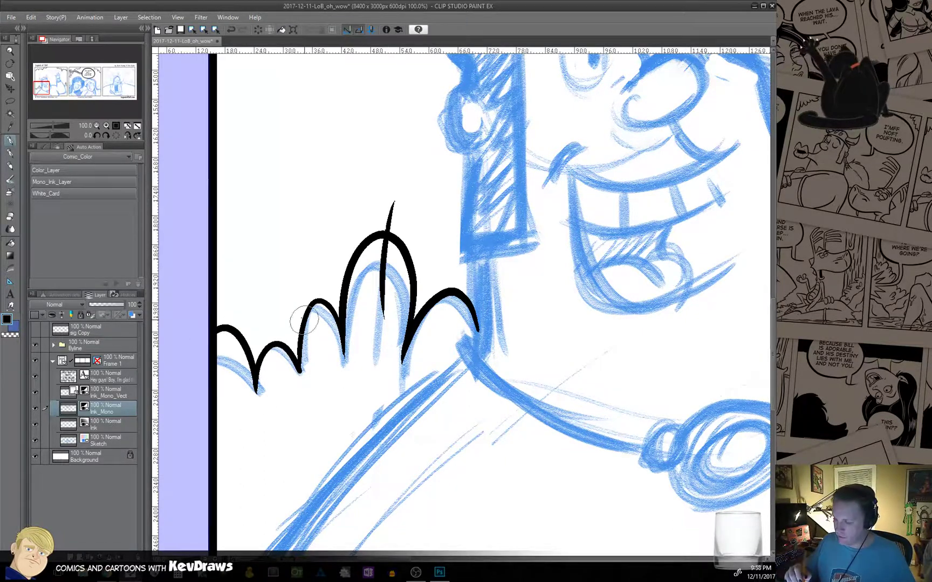
{"action": "left_click_drag", "start_coordinate": [271, 358], "coordinate": [280, 391]}
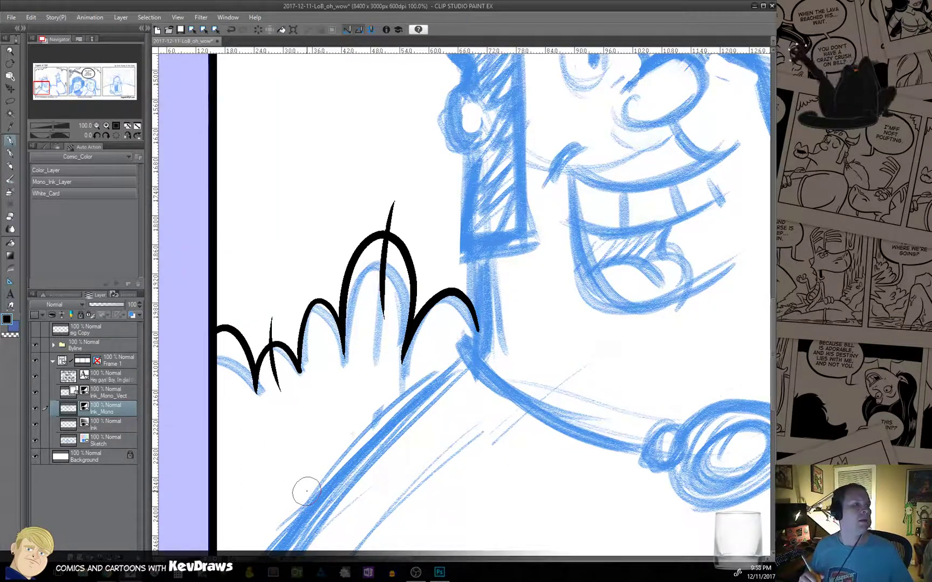
Ink the bush outlines in the first panel's lower-right corner and the small curl at the right-hand figure's elbow.
{"action": "left_click_drag", "start_coordinate": [542, 413], "coordinate": [260, 217]}
{"action": "left_click_drag", "start_coordinate": [636, 345], "coordinate": [260, 401]}
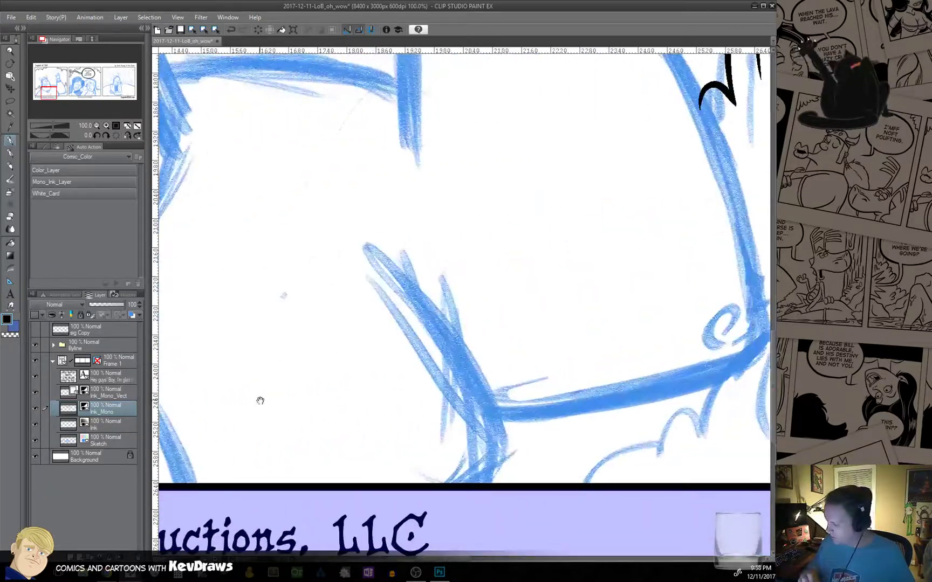
{"action": "left_click_drag", "start_coordinate": [584, 392], "coordinate": [303, 370]}
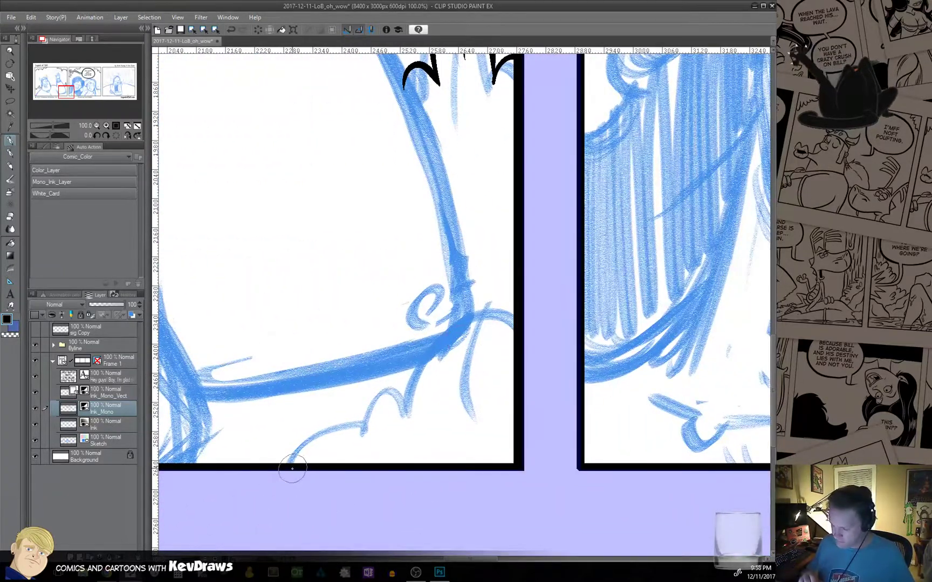
{"action": "mouse_move", "coordinate": [291, 463]}
{"action": "left_mouse_down"}
{"action": "mouse_move", "coordinate": [318, 432]}
{"action": "mouse_move", "coordinate": [357, 446]}
{"action": "mouse_move", "coordinate": [381, 393]}
{"action": "mouse_move", "coordinate": [406, 419]}
{"action": "mouse_move", "coordinate": [429, 397]}
{"action": "left_mouse_up"}
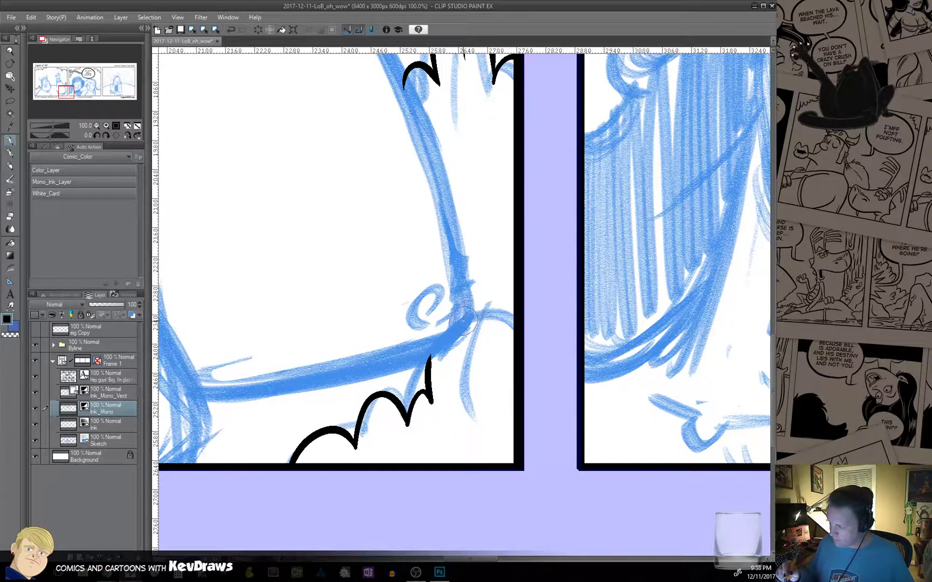
{"action": "mouse_move", "coordinate": [463, 321]}
{"action": "left_mouse_down"}
{"action": "mouse_move", "coordinate": [512, 306]}
{"action": "mouse_move", "coordinate": [490, 332]}
{"action": "mouse_move", "coordinate": [488, 393]}
{"action": "left_mouse_up"}
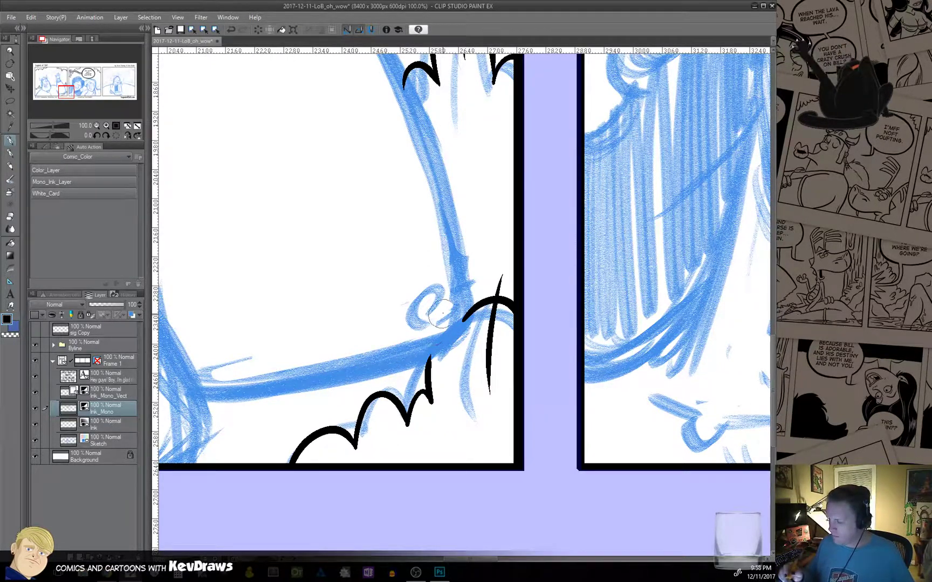
{"action": "mouse_move", "coordinate": [428, 314]}
{"action": "left_mouse_down"}
{"action": "mouse_move", "coordinate": [410, 316]}
{"action": "mouse_move", "coordinate": [422, 326]}
{"action": "left_mouse_up"}
Ink the helmeted man's cheek crease, upper mouth line and lip fold, and the dark shadow under his nose.
{"action": "left_click_drag", "start_coordinate": [370, 246], "coordinate": [466, 338]}
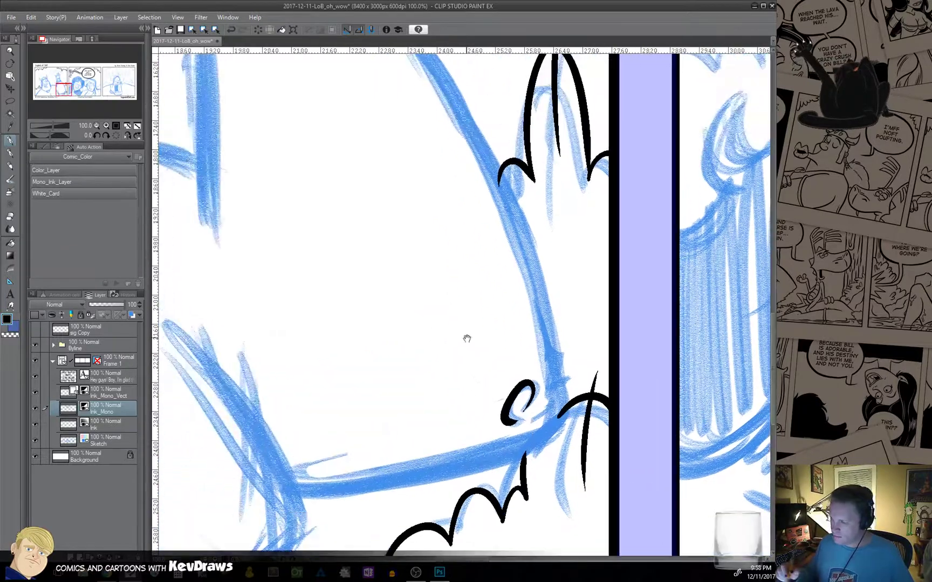
{"action": "mouse_move", "coordinate": [367, 300]}
{"action": "left_mouse_down"}
{"action": "mouse_move", "coordinate": [535, 348]}
{"action": "mouse_move", "coordinate": [722, 358]}
{"action": "left_mouse_up"}
{"action": "mouse_move", "coordinate": [366, 340]}
{"action": "left_mouse_down"}
{"action": "mouse_move", "coordinate": [590, 317]}
{"action": "mouse_move", "coordinate": [580, 449]}
{"action": "left_mouse_up"}
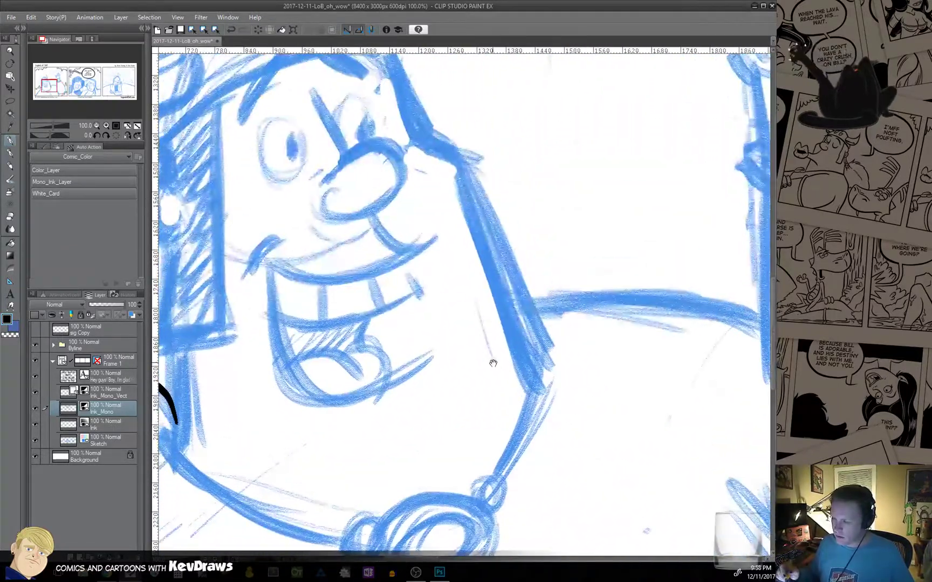
{"action": "left_click_drag", "start_coordinate": [419, 361], "coordinate": [476, 429]}
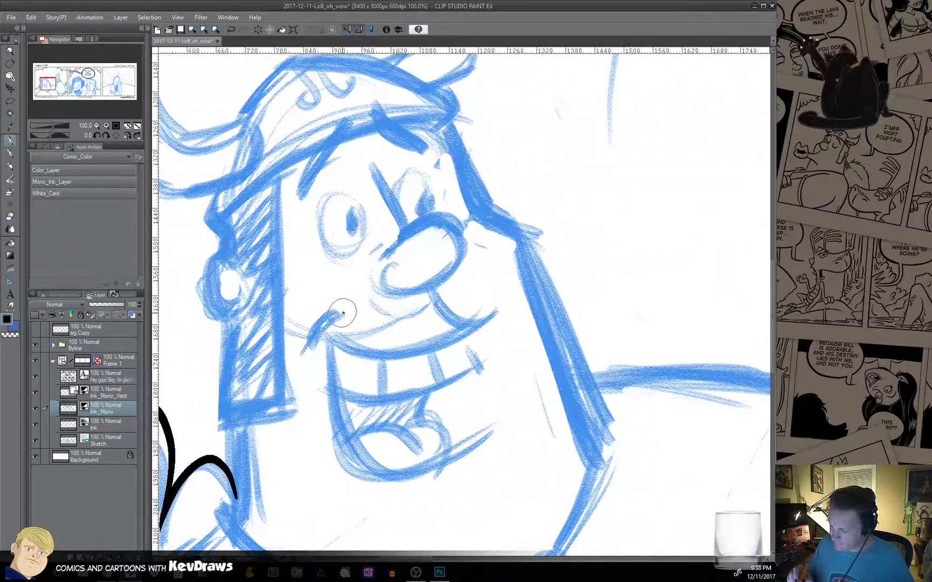
{"action": "left_click_drag", "start_coordinate": [343, 313], "coordinate": [309, 356]}
{"action": "key", "text": "ctrl+z"}
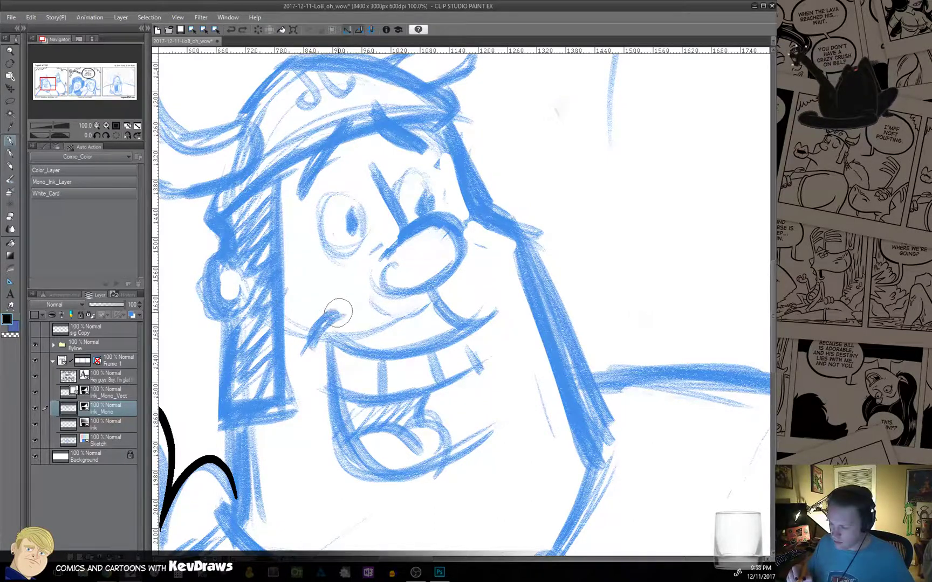
{"action": "mouse_move", "coordinate": [343, 312]}
{"action": "left_mouse_down"}
{"action": "mouse_move", "coordinate": [306, 356]}
{"action": "mouse_move", "coordinate": [464, 338]}
{"action": "mouse_move", "coordinate": [494, 317]}
{"action": "mouse_move", "coordinate": [433, 290]}
{"action": "mouse_move", "coordinate": [419, 302]}
{"action": "left_mouse_up"}
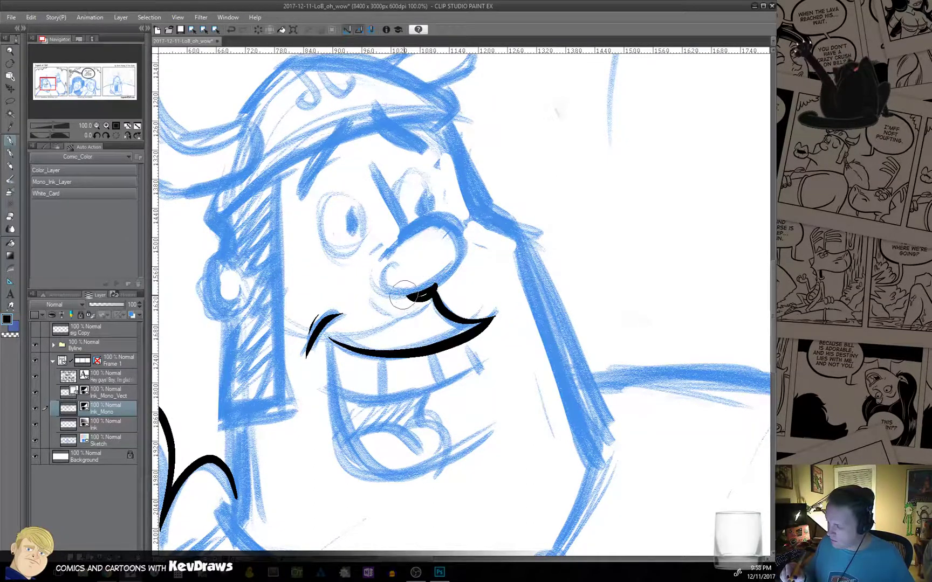
{"action": "left_click_drag", "start_coordinate": [425, 305], "coordinate": [435, 298]}
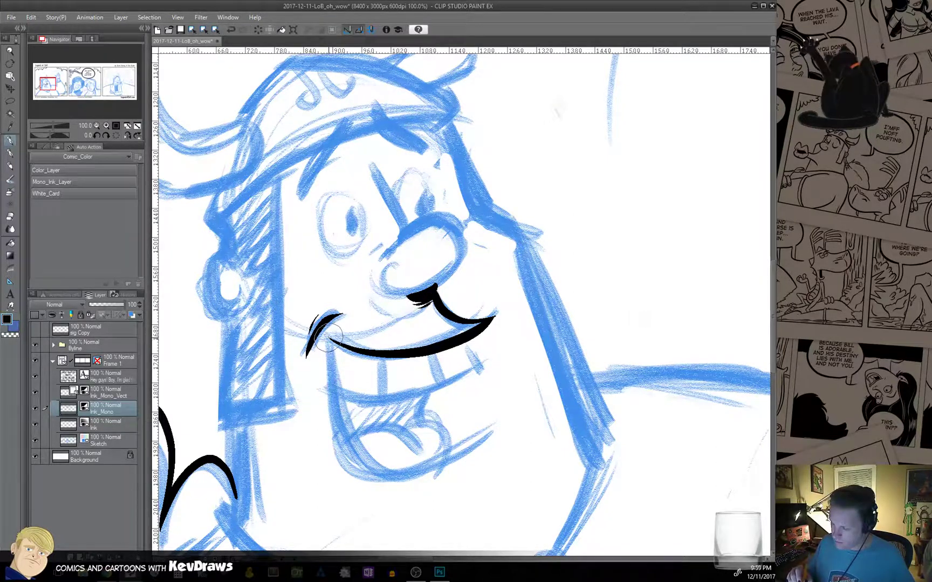
Ink the lower outline of the helmeted man's open mouth and his upper teeth with their dividing lines.
{"action": "mouse_move", "coordinate": [328, 339]}
{"action": "left_mouse_down"}
{"action": "mouse_move", "coordinate": [333, 402]}
{"action": "mouse_move", "coordinate": [360, 461]}
{"action": "mouse_move", "coordinate": [396, 470]}
{"action": "mouse_move", "coordinate": [500, 421]}
{"action": "left_mouse_up"}
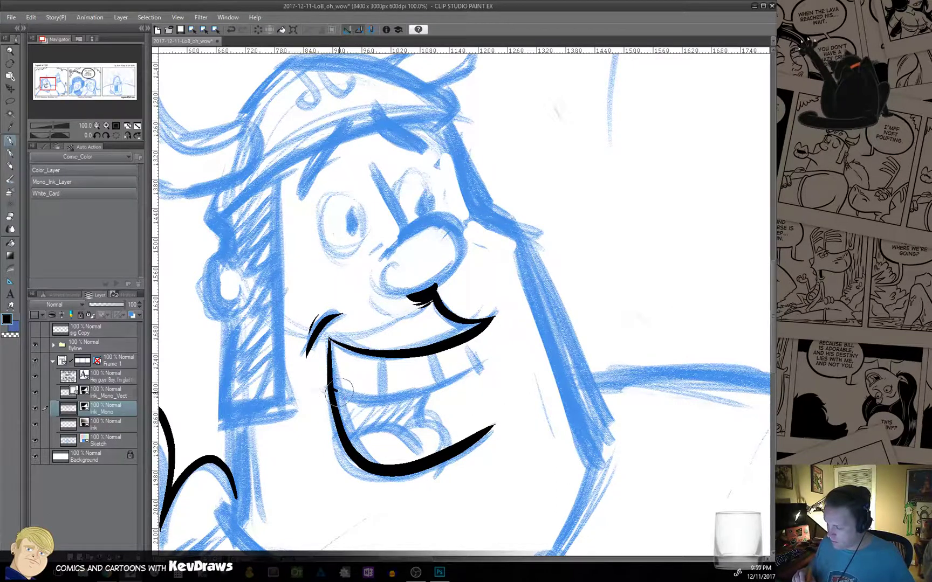
{"action": "mouse_move", "coordinate": [339, 391]}
{"action": "left_mouse_down"}
{"action": "mouse_move", "coordinate": [477, 367]}
{"action": "mouse_move", "coordinate": [464, 345]}
{"action": "mouse_move", "coordinate": [474, 364]}
{"action": "mouse_move", "coordinate": [442, 388]}
{"action": "left_mouse_up"}
{"action": "key", "text": "ctrl+z"}
{"action": "key", "text": "ctrl+z"}
{"action": "left_click_drag", "start_coordinate": [382, 356], "coordinate": [381, 384]}
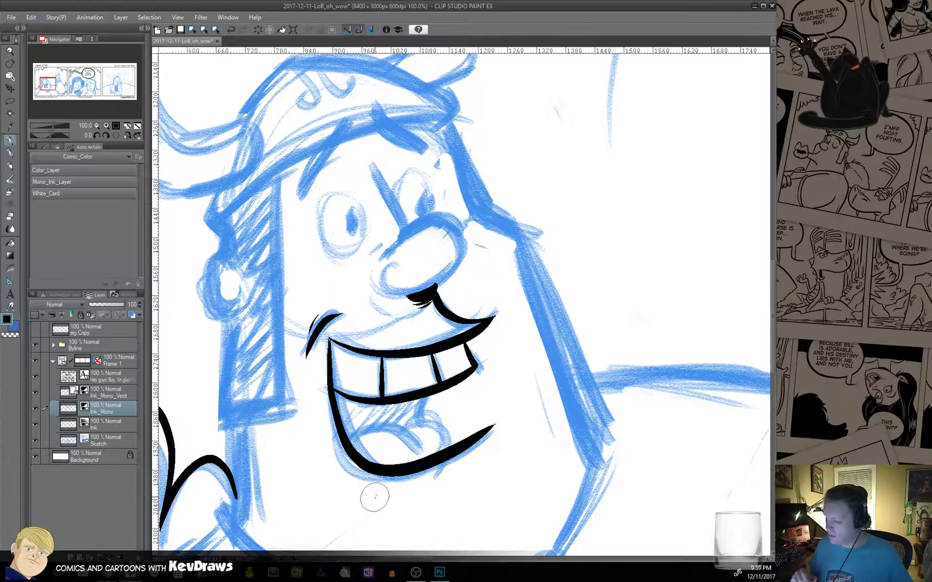
Ink the helmeted man's tongue, the solid black mouth interior behind it, and the short crease beneath his lower lip.
{"action": "left_click_drag", "start_coordinate": [530, 416], "coordinate": [503, 331]}
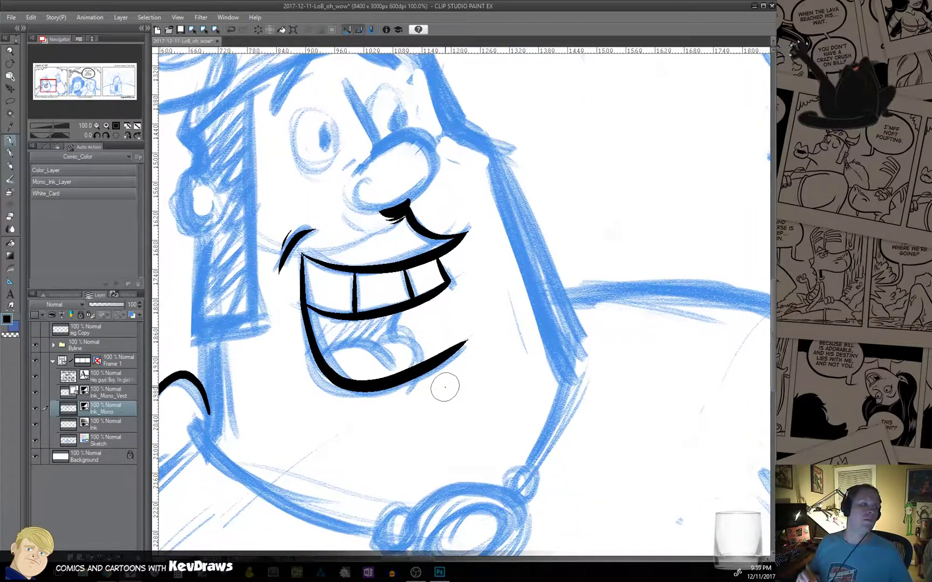
{"action": "mouse_move", "coordinate": [426, 360]}
{"action": "left_mouse_down"}
{"action": "mouse_move", "coordinate": [346, 339]}
{"action": "mouse_move", "coordinate": [327, 366]}
{"action": "left_mouse_up"}
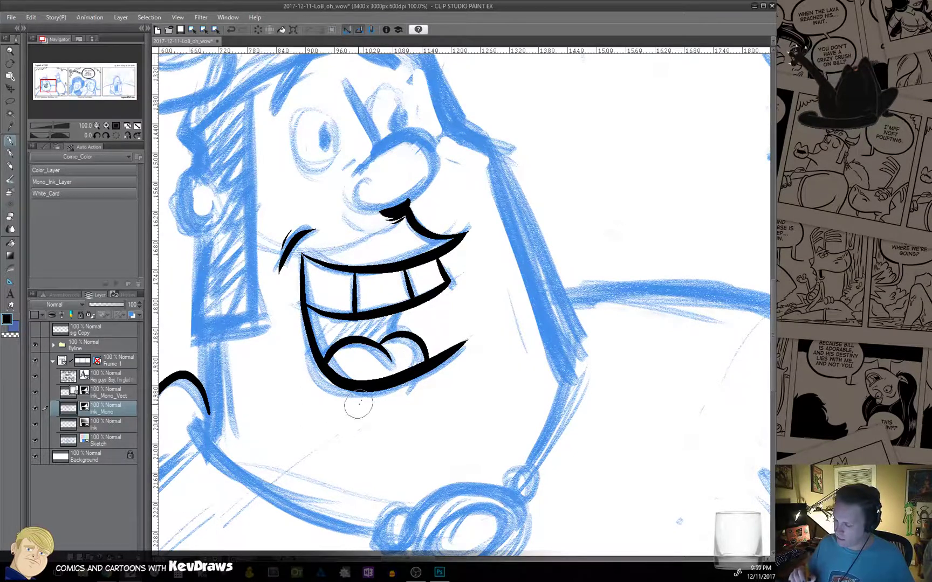
{"action": "left_click_drag", "start_coordinate": [398, 313], "coordinate": [395, 330]}
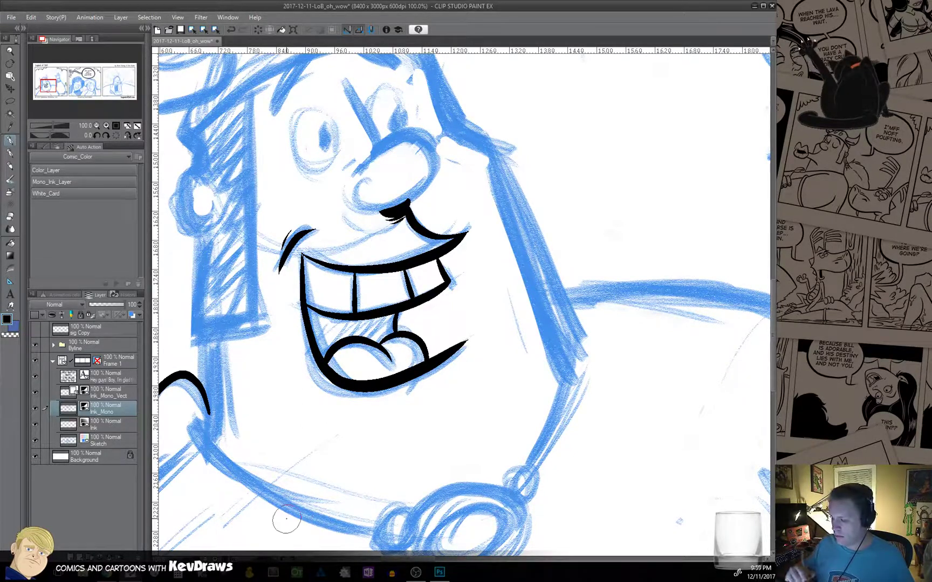
{"action": "left_click_drag", "start_coordinate": [308, 308], "coordinate": [317, 305]}
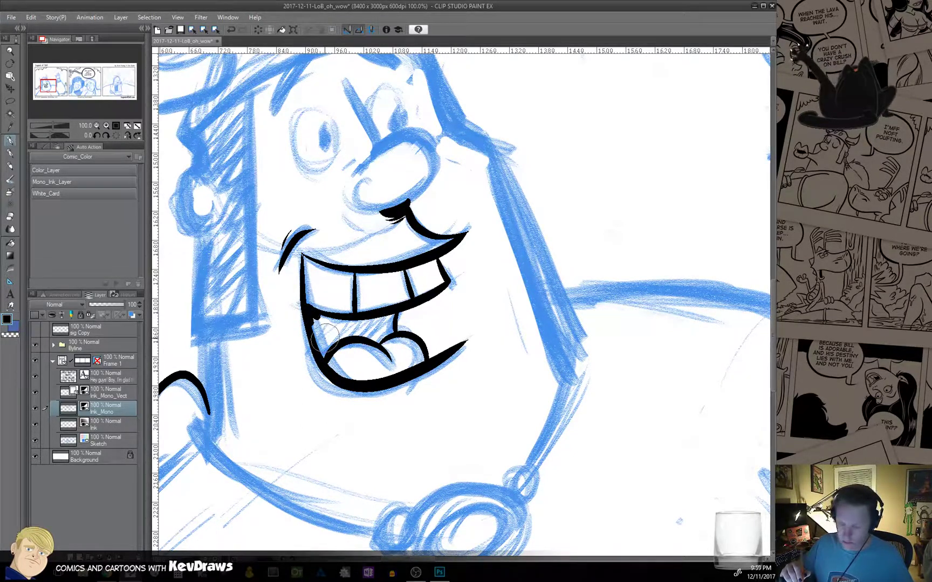
{"action": "key", "text": "ctrl+z"}
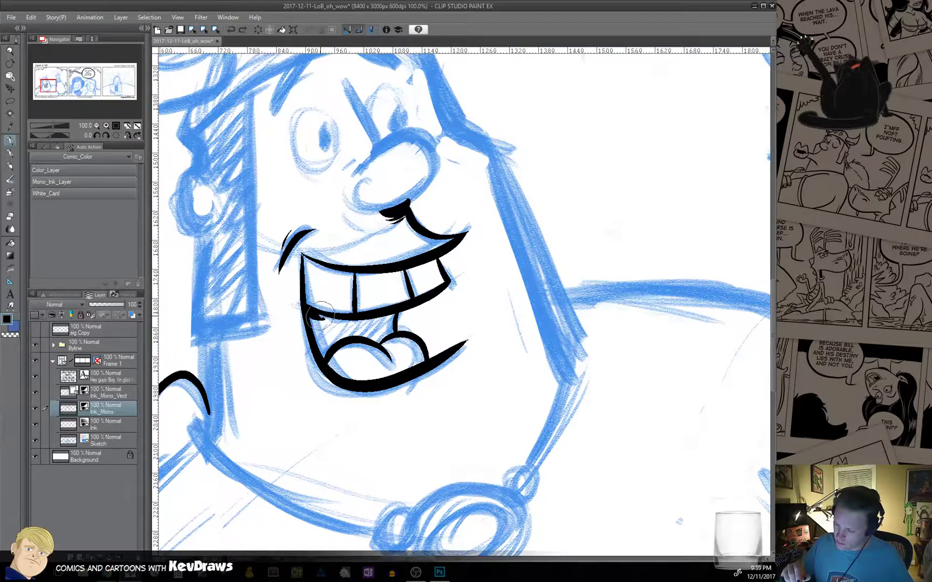
{"action": "mouse_move", "coordinate": [320, 316]}
{"action": "left_mouse_down"}
{"action": "mouse_move", "coordinate": [323, 356]}
{"action": "mouse_move", "coordinate": [334, 336]}
{"action": "mouse_move", "coordinate": [326, 324]}
{"action": "mouse_move", "coordinate": [381, 339]}
{"action": "mouse_move", "coordinate": [362, 324]}
{"action": "mouse_move", "coordinate": [384, 324]}
{"action": "left_mouse_up"}
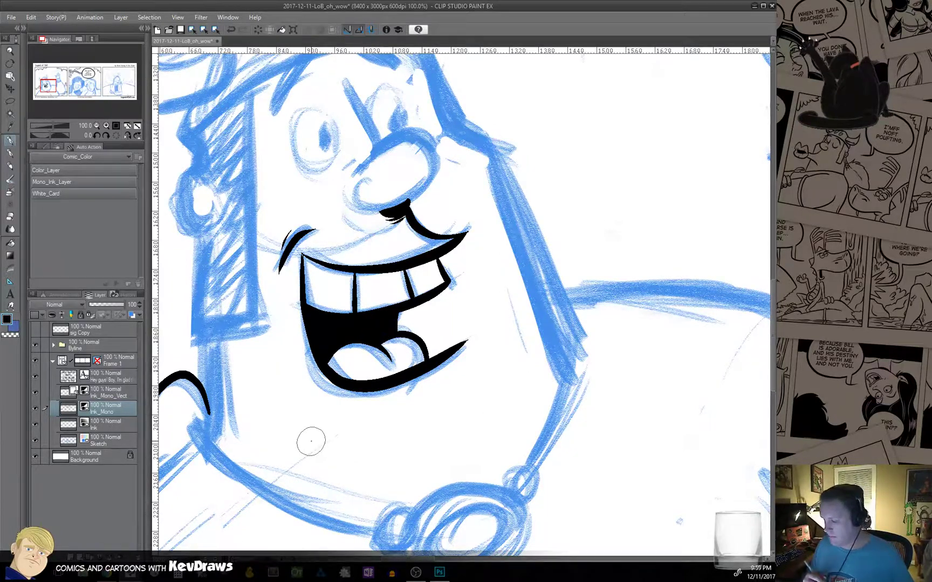
{"action": "mouse_move", "coordinate": [464, 416]}
{"action": "left_mouse_down"}
{"action": "mouse_move", "coordinate": [486, 375]}
{"action": "mouse_move", "coordinate": [469, 395]}
{"action": "left_mouse_up"}
{"action": "left_click_drag", "start_coordinate": [414, 378], "coordinate": [461, 348]}
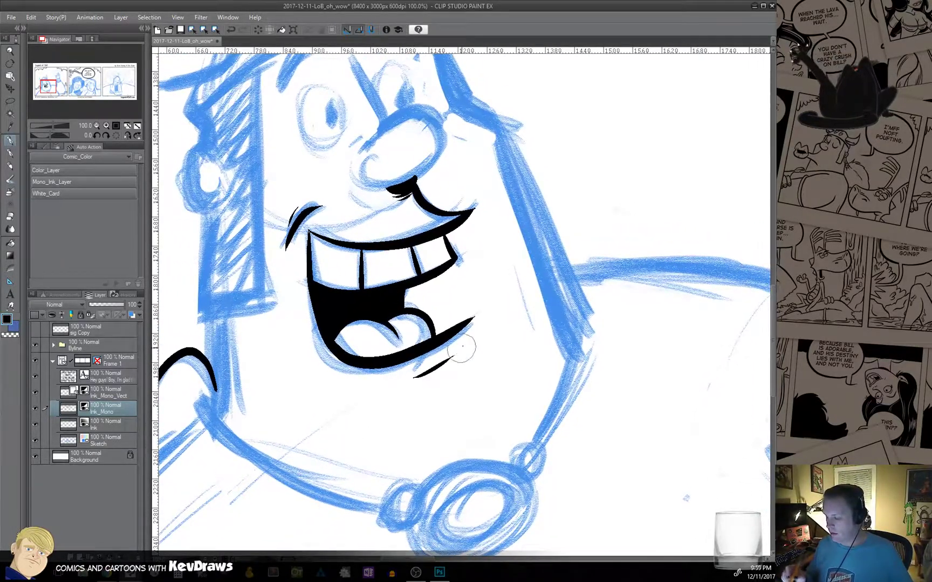
Ink the helmeted man's rounded nose outline with its curled nostril.
{"action": "left_click_drag", "start_coordinate": [491, 262], "coordinate": [482, 378]}
{"action": "mouse_move", "coordinate": [473, 321]}
{"action": "left_mouse_down"}
{"action": "mouse_move", "coordinate": [518, 296]}
{"action": "mouse_move", "coordinate": [474, 418]}
{"action": "left_mouse_up"}
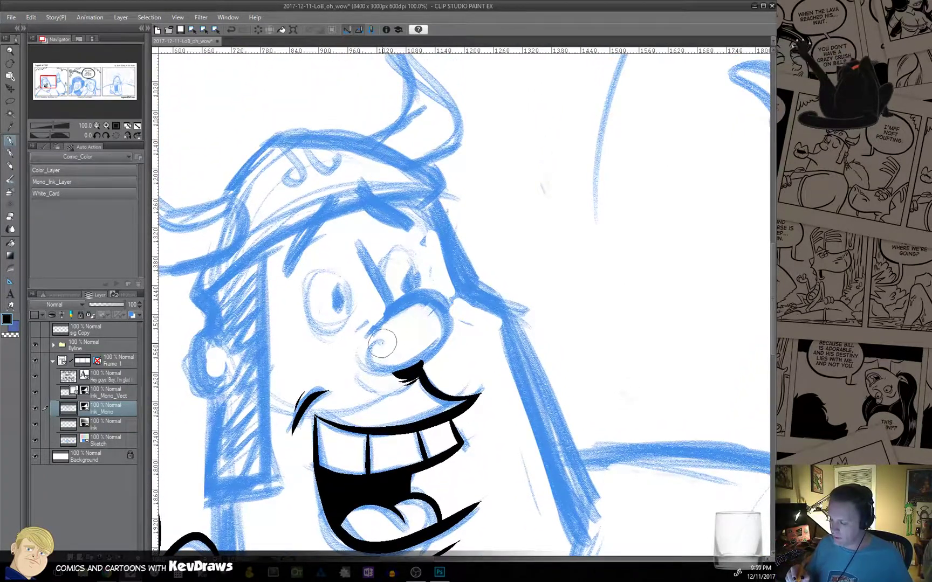
{"action": "mouse_move", "coordinate": [381, 346]}
{"action": "left_mouse_down"}
{"action": "mouse_move", "coordinate": [367, 367]}
{"action": "mouse_move", "coordinate": [401, 375]}
{"action": "mouse_move", "coordinate": [450, 330]}
{"action": "mouse_move", "coordinate": [429, 295]}
{"action": "mouse_move", "coordinate": [377, 327]}
{"action": "mouse_move", "coordinate": [361, 243]}
{"action": "left_mouse_up"}
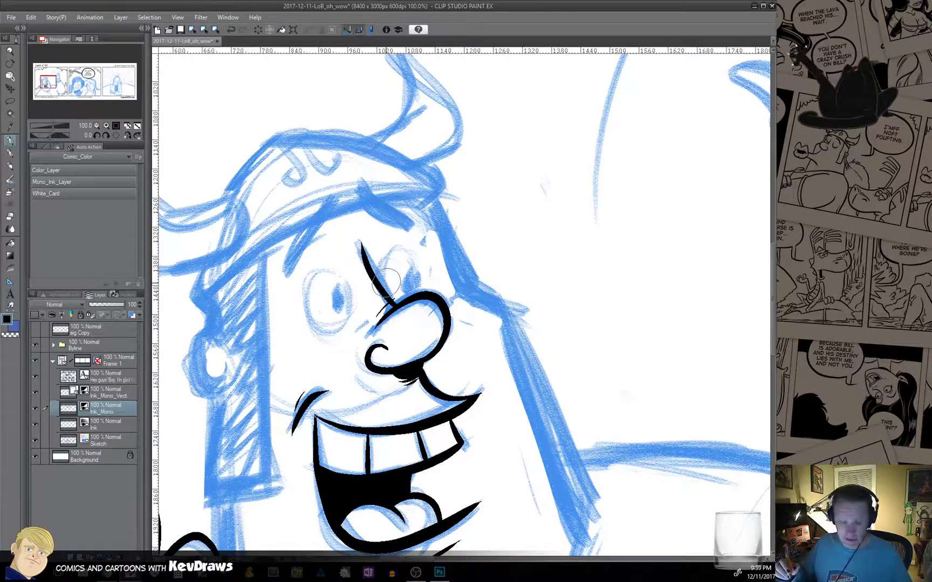
{"action": "key", "text": "ctrl+z"}
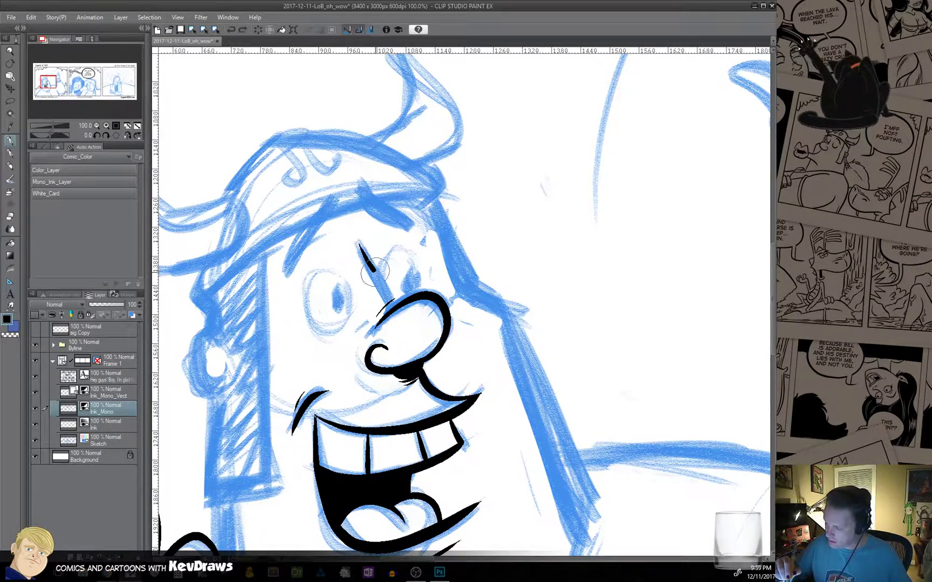
{"action": "left_click_drag", "start_coordinate": [375, 271], "coordinate": [390, 302]}
{"action": "key", "text": "ctrl+z"}
{"action": "key", "text": "ctrl+z"}
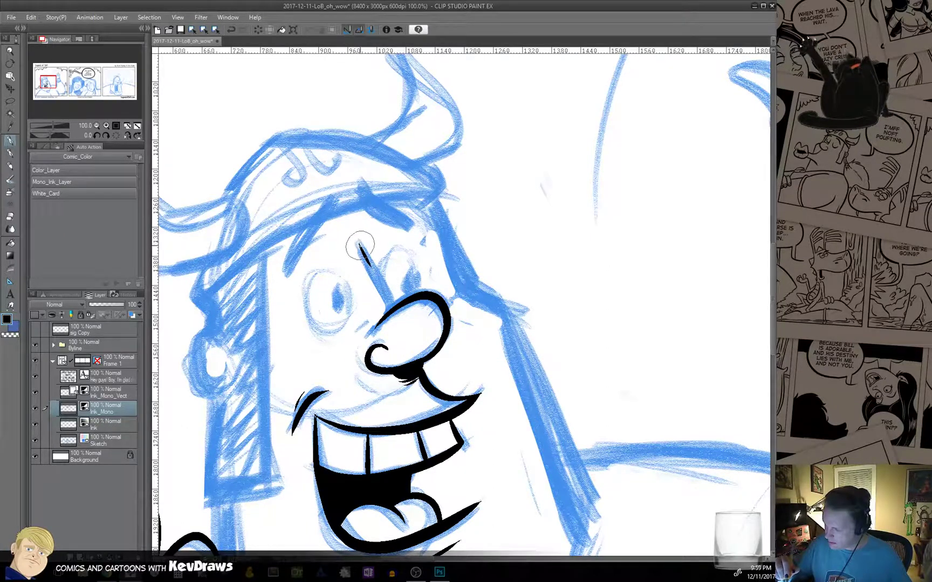
{"action": "left_click_drag", "start_coordinate": [379, 281], "coordinate": [395, 309]}
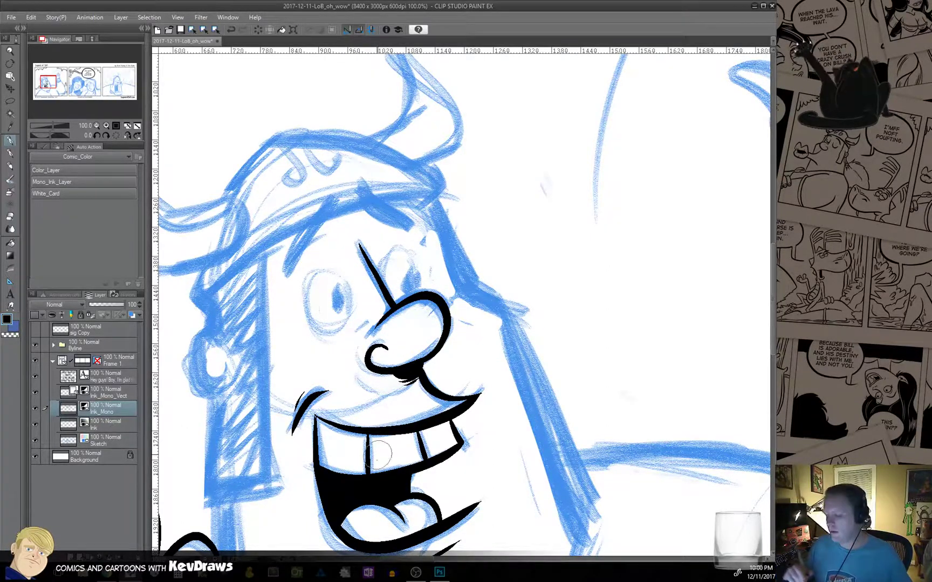
{"action": "key", "text": "ctrl+z"}
{"action": "left_click_drag", "start_coordinate": [361, 246], "coordinate": [399, 309]}
{"action": "key", "text": "ctrl+z"}
{"action": "left_click_drag", "start_coordinate": [359, 243], "coordinate": [403, 319]}
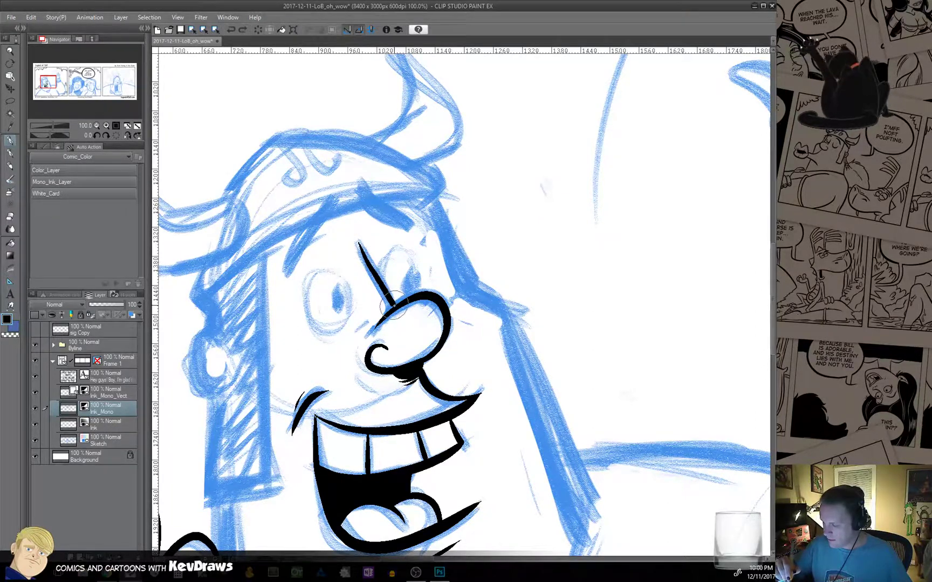
{"action": "key", "text": "ctrl+z"}
Ink the nose bridge as a nearly straight, tapered line running from between the eyes down to the rounded nose.
{"action": "key", "text": "shift+space"}
{"action": "left_click_drag", "start_coordinate": [564, 364], "coordinate": [522, 405]}
{"action": "key", "text": "space"}
{"action": "left_click_drag", "start_coordinate": [518, 402], "coordinate": [459, 451]}
{"action": "left_click_drag", "start_coordinate": [343, 249], "coordinate": [341, 324]}
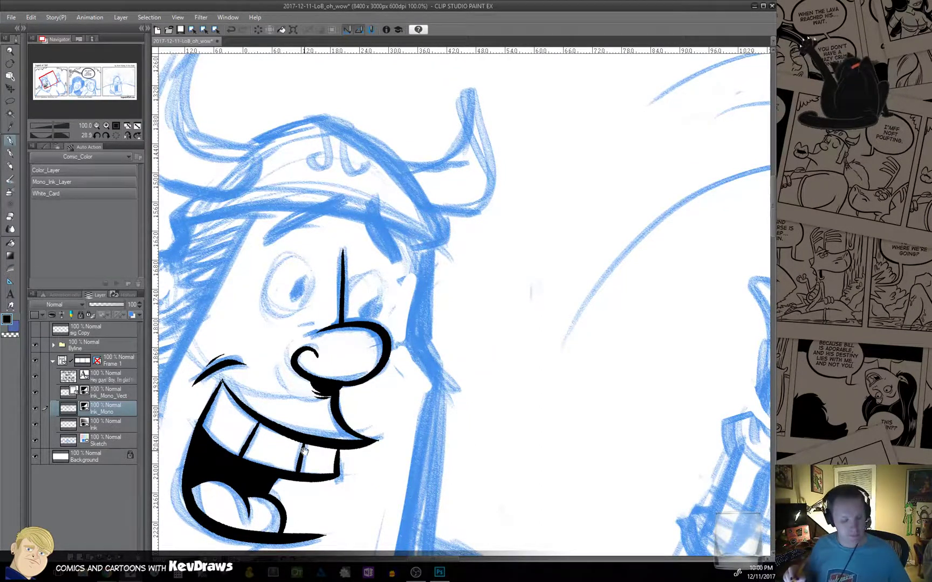
Ink the helmeted man's two thick, raised eyebrows with small hair strokes at their inner ends.
{"action": "mouse_move", "coordinate": [303, 451]}
{"action": "left_mouse_down"}
{"action": "mouse_move", "coordinate": [501, 371]}
{"action": "mouse_move", "coordinate": [580, 354]}
{"action": "mouse_move", "coordinate": [572, 312]}
{"action": "mouse_move", "coordinate": [485, 397]}
{"action": "mouse_move", "coordinate": [497, 361]}
{"action": "left_mouse_up"}
{"action": "mouse_move", "coordinate": [499, 304]}
{"action": "left_mouse_down"}
{"action": "mouse_move", "coordinate": [513, 339]}
{"action": "mouse_move", "coordinate": [493, 353]}
{"action": "left_mouse_up"}
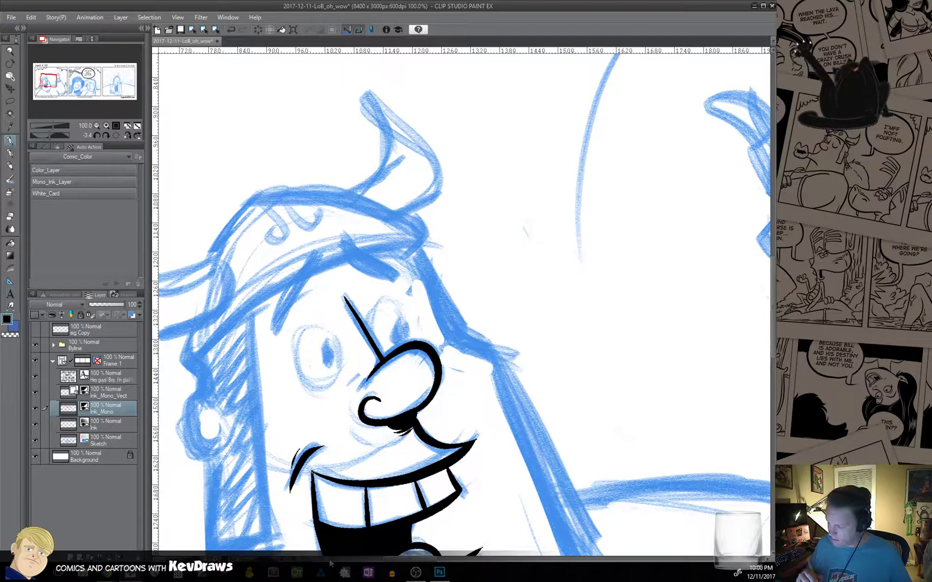
{"action": "mouse_move", "coordinate": [313, 244]}
{"action": "left_mouse_down"}
{"action": "mouse_move", "coordinate": [316, 264]}
{"action": "mouse_move", "coordinate": [311, 248]}
{"action": "mouse_move", "coordinate": [291, 296]}
{"action": "mouse_move", "coordinate": [344, 246]}
{"action": "mouse_move", "coordinate": [397, 282]}
{"action": "left_mouse_up"}
{"action": "key", "text": "ctrl+z"}
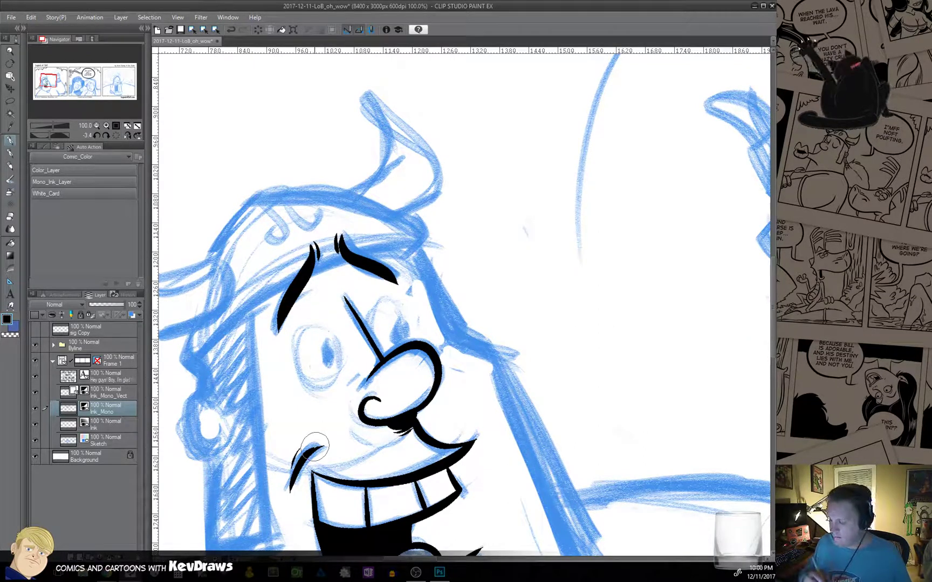
Ink both of the helmeted man's eyes as ovals with solid black pupils, plus short wrinkle marks at the nose bridge.
{"action": "mouse_move", "coordinate": [339, 355]}
{"action": "left_mouse_down"}
{"action": "mouse_move", "coordinate": [310, 324]}
{"action": "mouse_move", "coordinate": [298, 337]}
{"action": "mouse_move", "coordinate": [299, 374]}
{"action": "mouse_move", "coordinate": [322, 374]}
{"action": "mouse_move", "coordinate": [294, 365]}
{"action": "mouse_move", "coordinate": [305, 382]}
{"action": "mouse_move", "coordinate": [333, 384]}
{"action": "mouse_move", "coordinate": [334, 339]}
{"action": "left_mouse_up"}
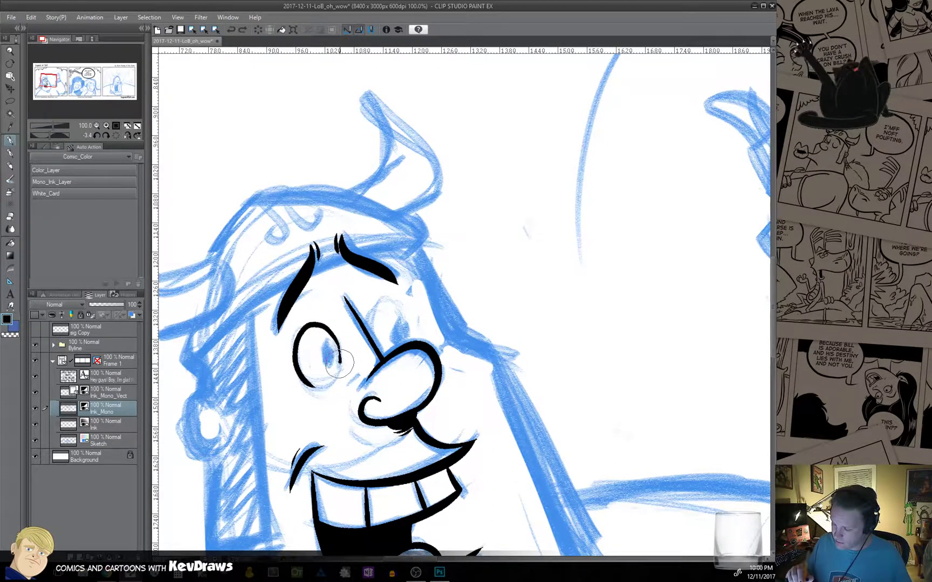
{"action": "left_click_drag", "start_coordinate": [326, 349], "coordinate": [328, 361]}
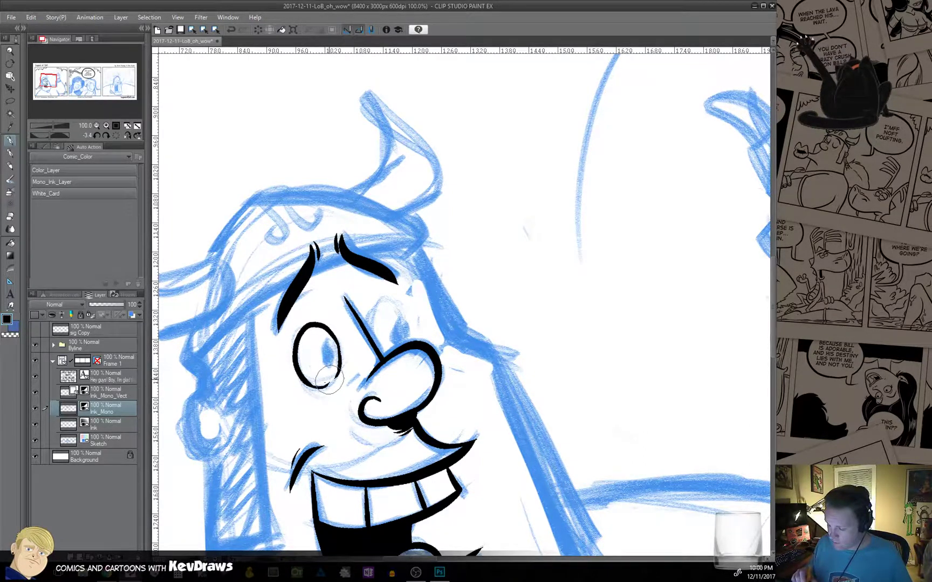
{"action": "key", "text": "ctrl+z"}
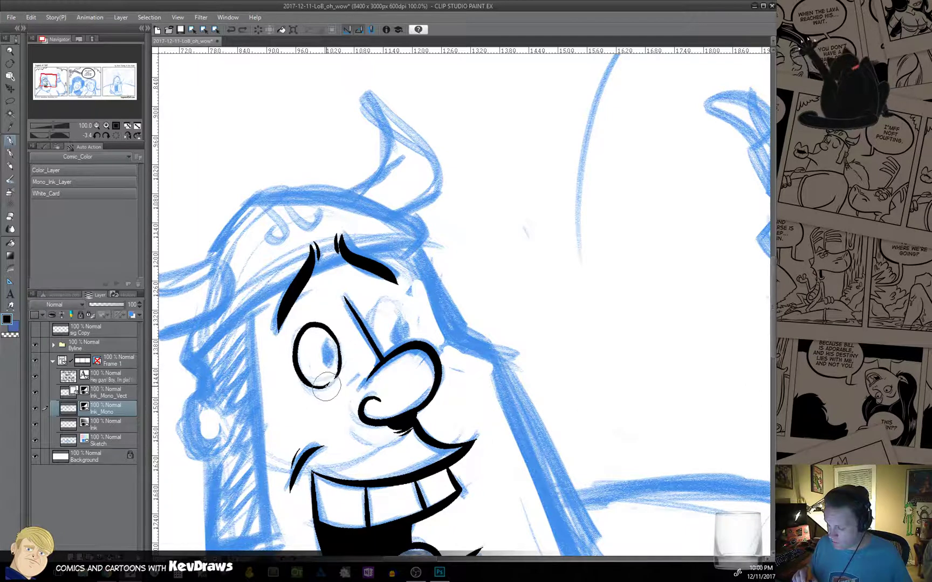
{"action": "mouse_move", "coordinate": [324, 384]}
{"action": "left_mouse_down"}
{"action": "mouse_move", "coordinate": [334, 376]}
{"action": "mouse_move", "coordinate": [327, 353]}
{"action": "mouse_move", "coordinate": [323, 362]}
{"action": "left_mouse_up"}
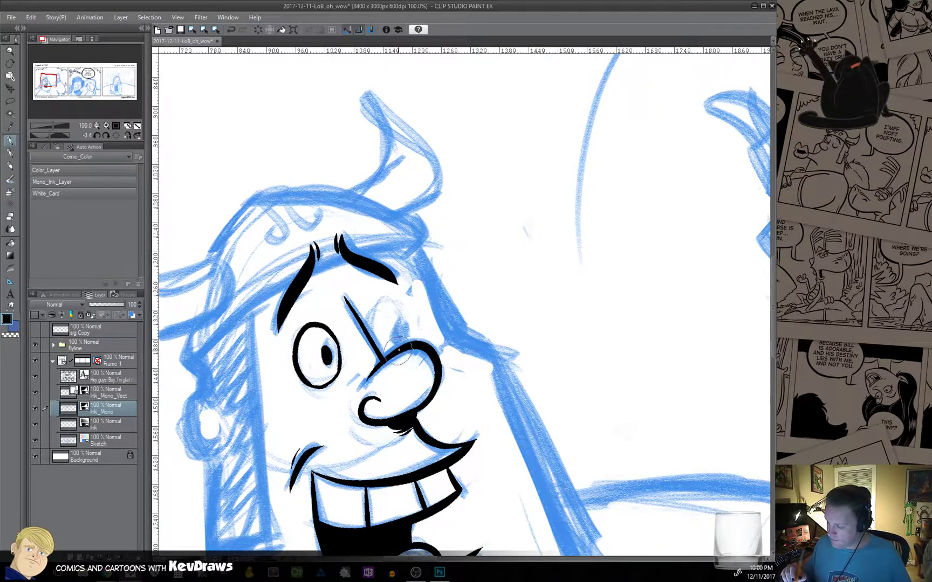
{"action": "mouse_move", "coordinate": [399, 350]}
{"action": "left_mouse_down"}
{"action": "mouse_move", "coordinate": [395, 306]}
{"action": "mouse_move", "coordinate": [374, 305]}
{"action": "mouse_move", "coordinate": [370, 339]}
{"action": "mouse_move", "coordinate": [384, 360]}
{"action": "mouse_move", "coordinate": [397, 337]}
{"action": "mouse_move", "coordinate": [401, 365]}
{"action": "mouse_move", "coordinate": [395, 338]}
{"action": "left_mouse_up"}
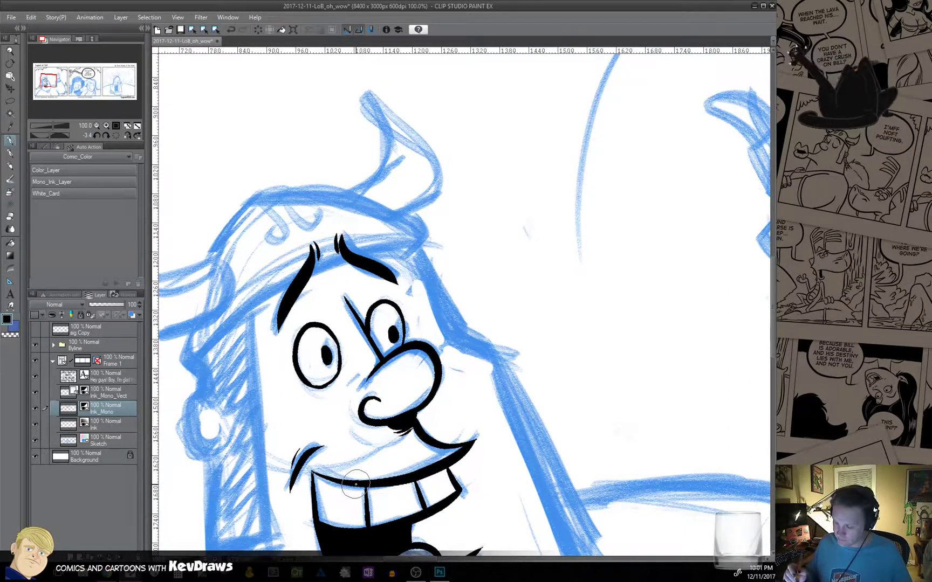
{"action": "left_click_drag", "start_coordinate": [356, 485], "coordinate": [330, 503]}
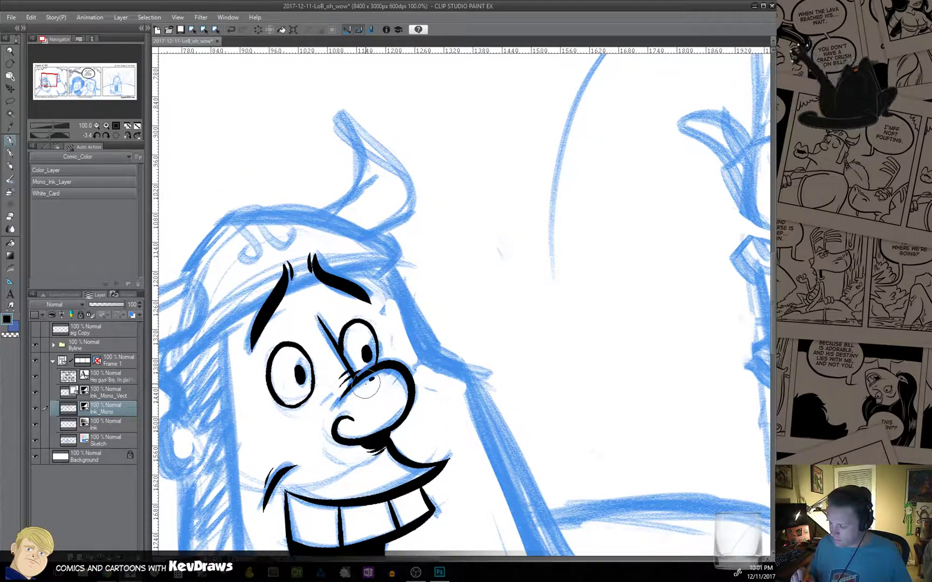
Ink the helmeted man's ear with its inner fold lines and the jagged hair edge in front of it.
{"action": "mouse_move", "coordinate": [536, 390]}
{"action": "left_mouse_down"}
{"action": "mouse_move", "coordinate": [553, 358]}
{"action": "mouse_move", "coordinate": [650, 256]}
{"action": "left_mouse_up"}
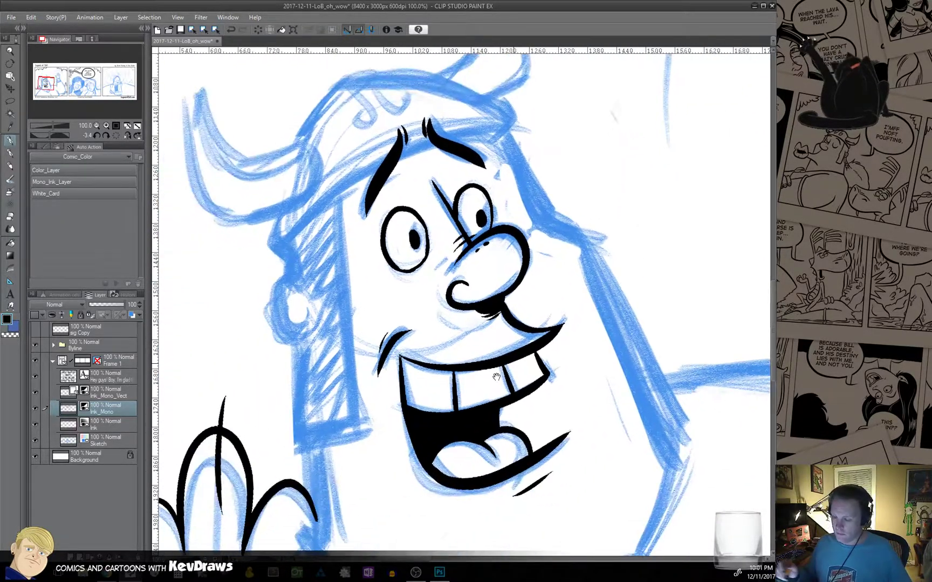
{"action": "mouse_move", "coordinate": [308, 272]}
{"action": "left_mouse_down"}
{"action": "mouse_move", "coordinate": [300, 300]}
{"action": "mouse_move", "coordinate": [312, 293]}
{"action": "mouse_move", "coordinate": [309, 319]}
{"action": "mouse_move", "coordinate": [323, 320]}
{"action": "mouse_move", "coordinate": [298, 272]}
{"action": "mouse_move", "coordinate": [284, 276]}
{"action": "mouse_move", "coordinate": [274, 313]}
{"action": "mouse_move", "coordinate": [312, 340]}
{"action": "left_mouse_up"}
{"action": "key", "text": "ctrl+z"}
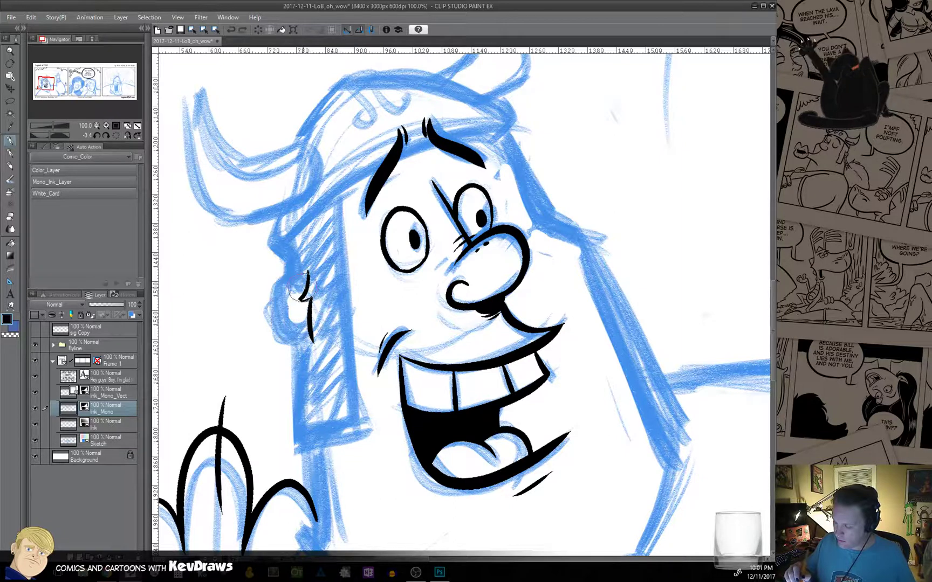
{"action": "mouse_move", "coordinate": [301, 279]}
{"action": "left_mouse_down"}
{"action": "mouse_move", "coordinate": [268, 291]}
{"action": "mouse_move", "coordinate": [285, 336]}
{"action": "mouse_move", "coordinate": [308, 318]}
{"action": "mouse_move", "coordinate": [285, 317]}
{"action": "left_mouse_up"}
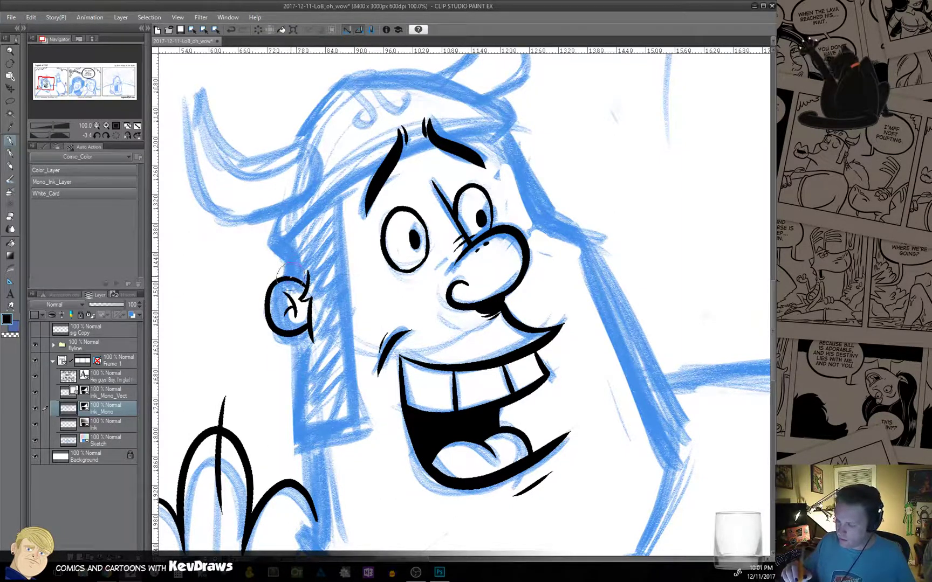
Ink the outline of the long sideburn from the helmet past the ear to its squared lower end, with small hair tufts.
{"action": "mouse_move", "coordinate": [290, 278]}
{"action": "left_mouse_down"}
{"action": "mouse_move", "coordinate": [292, 257]}
{"action": "mouse_move", "coordinate": [283, 268]}
{"action": "left_mouse_up"}
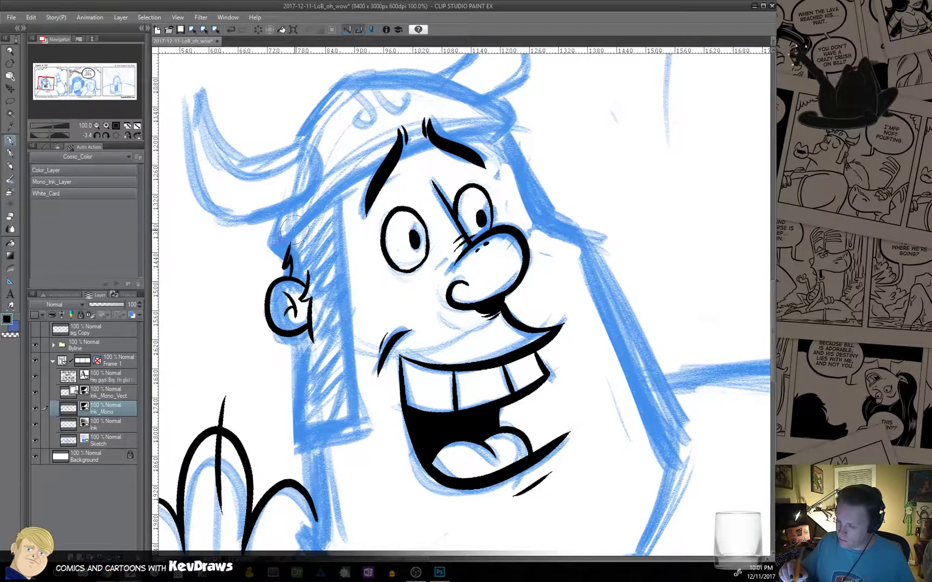
{"action": "key", "text": "ctrl+z"}
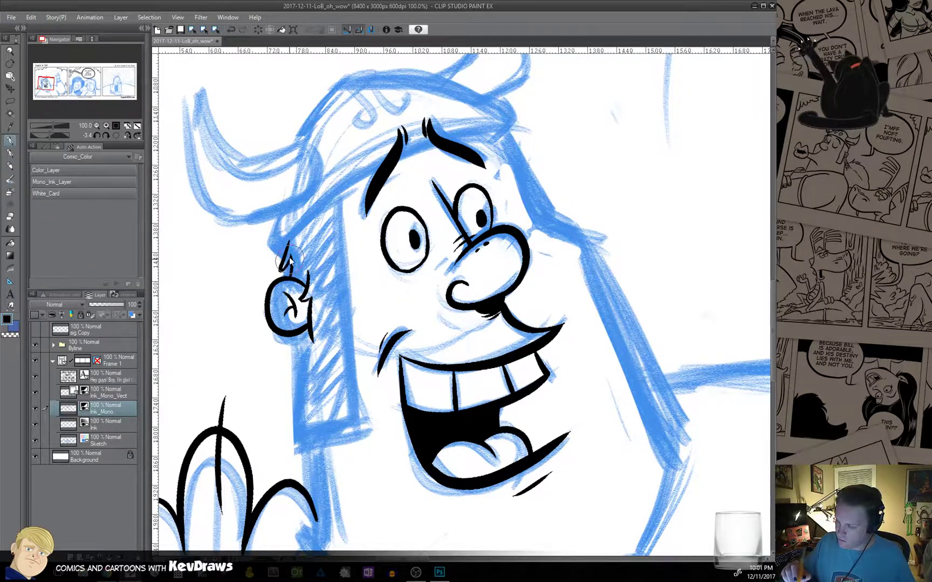
{"action": "key", "text": "ctrl+z"}
{"action": "mouse_move", "coordinate": [288, 241]}
{"action": "left_mouse_down"}
{"action": "mouse_move", "coordinate": [279, 269]}
{"action": "mouse_move", "coordinate": [341, 196]}
{"action": "mouse_move", "coordinate": [369, 418]}
{"action": "left_mouse_up"}
{"action": "mouse_move", "coordinate": [293, 335]}
{"action": "left_mouse_down"}
{"action": "mouse_move", "coordinate": [284, 418]}
{"action": "mouse_move", "coordinate": [296, 406]}
{"action": "mouse_move", "coordinate": [302, 457]}
{"action": "mouse_move", "coordinate": [292, 436]}
{"action": "mouse_move", "coordinate": [291, 451]}
{"action": "mouse_move", "coordinate": [370, 432]}
{"action": "left_mouse_up"}
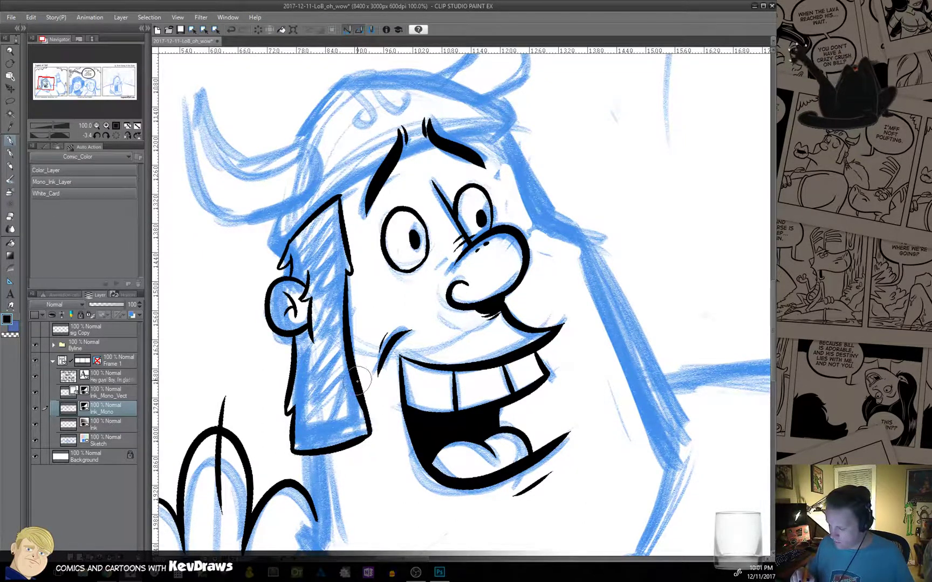
Ink the helmet's lower rim across the forehead and the inner hair edge down the far side of the face.
{"action": "left_click_drag", "start_coordinate": [366, 490], "coordinate": [379, 527]}
{"action": "mouse_move", "coordinate": [385, 381]}
{"action": "left_mouse_down"}
{"action": "mouse_move", "coordinate": [395, 364]}
{"action": "mouse_move", "coordinate": [367, 478]}
{"action": "left_mouse_up"}
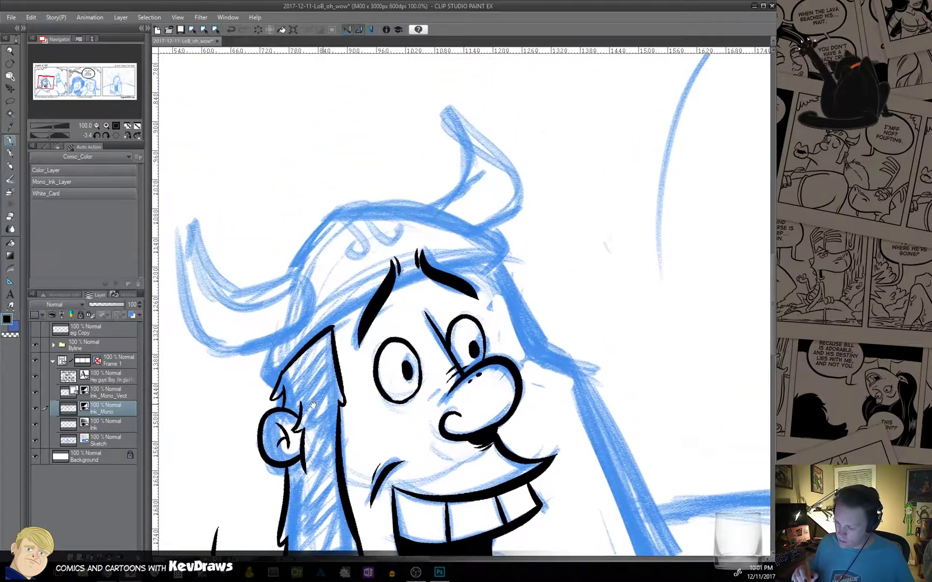
{"action": "mouse_move", "coordinate": [268, 384]}
{"action": "left_mouse_down"}
{"action": "mouse_move", "coordinate": [276, 330]}
{"action": "mouse_move", "coordinate": [330, 324]}
{"action": "mouse_move", "coordinate": [436, 268]}
{"action": "mouse_move", "coordinate": [505, 258]}
{"action": "left_mouse_up"}
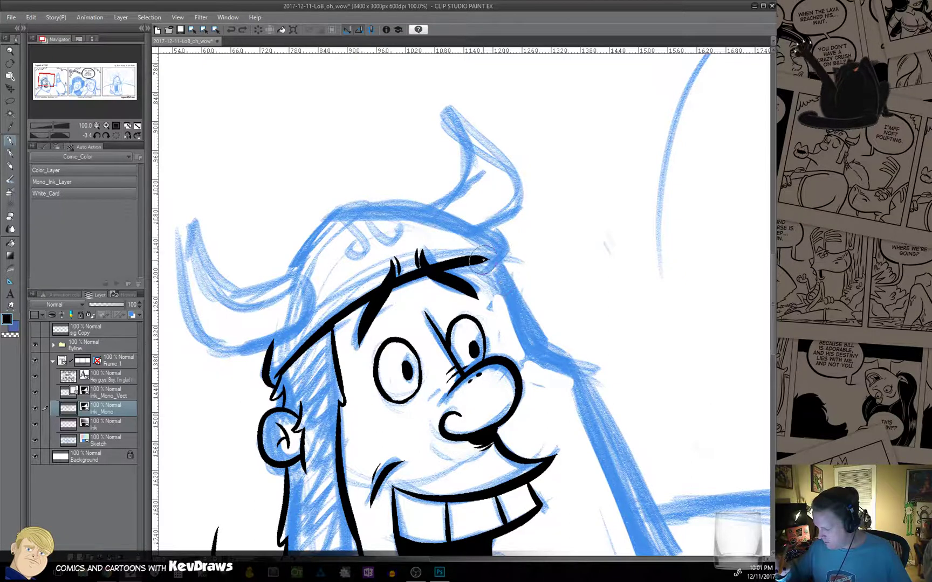
{"action": "left_click_drag", "start_coordinate": [483, 261], "coordinate": [530, 361]}
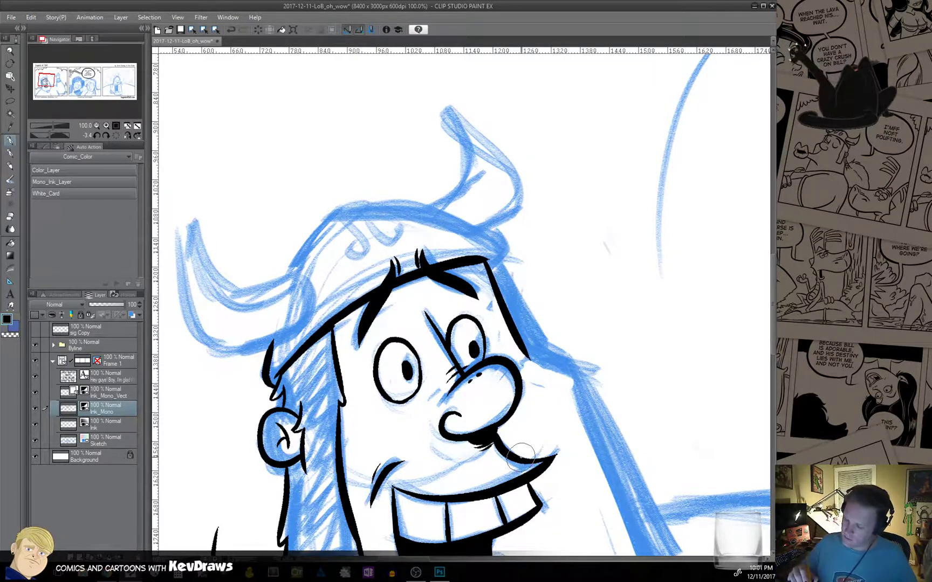
Ink short curved wrinkle lines beneath the helmeted man's near eye, redoing them once.
{"action": "left_click_drag", "start_coordinate": [398, 471], "coordinate": [318, 427]}
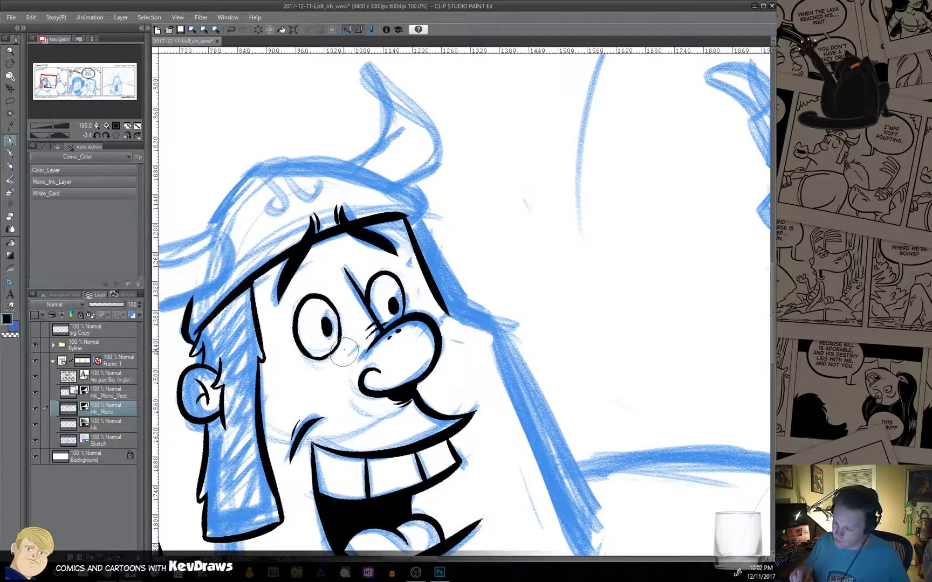
{"action": "left_click_drag", "start_coordinate": [358, 347], "coordinate": [346, 361]}
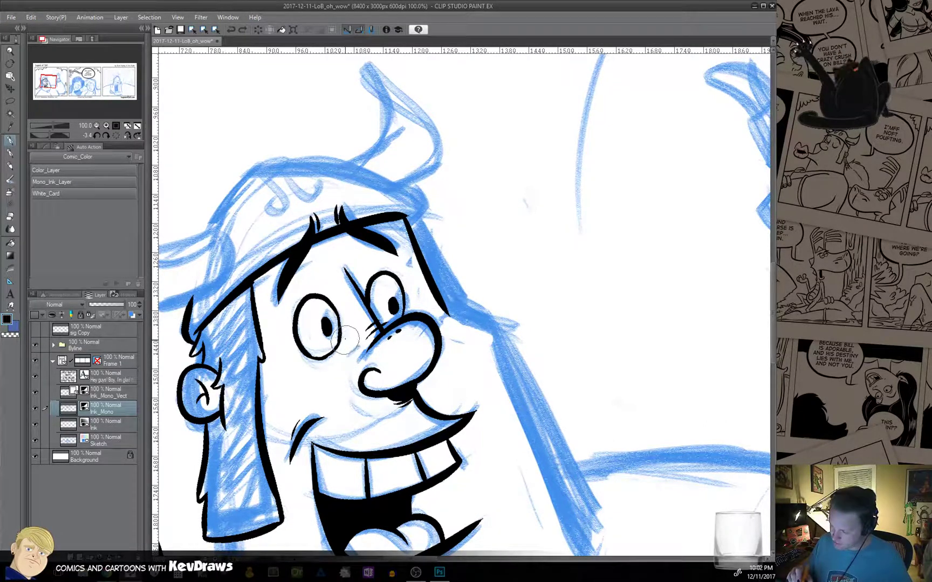
{"action": "mouse_move", "coordinate": [346, 332]}
{"action": "left_mouse_down"}
{"action": "mouse_move", "coordinate": [330, 365]}
{"action": "mouse_move", "coordinate": [337, 362]}
{"action": "left_mouse_up"}
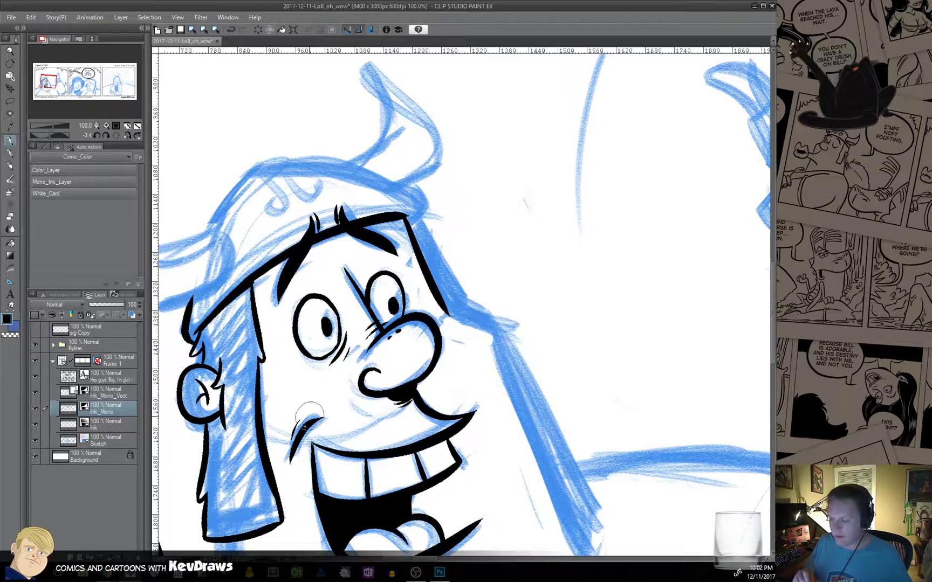
{"action": "key", "text": "ctrl+z"}
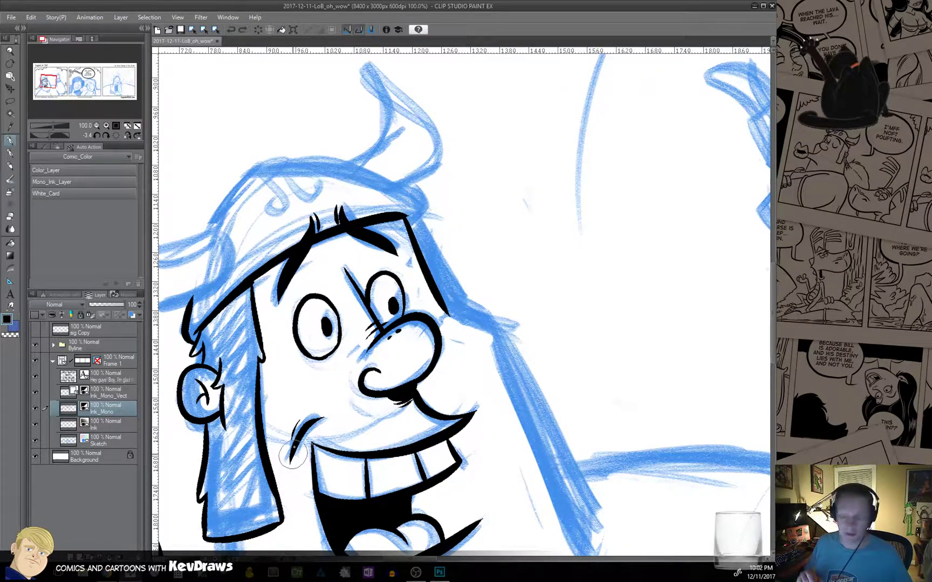
{"action": "mouse_move", "coordinate": [345, 334]}
{"action": "left_mouse_down"}
{"action": "mouse_move", "coordinate": [330, 363]}
{"action": "mouse_move", "coordinate": [343, 360]}
{"action": "left_mouse_up"}
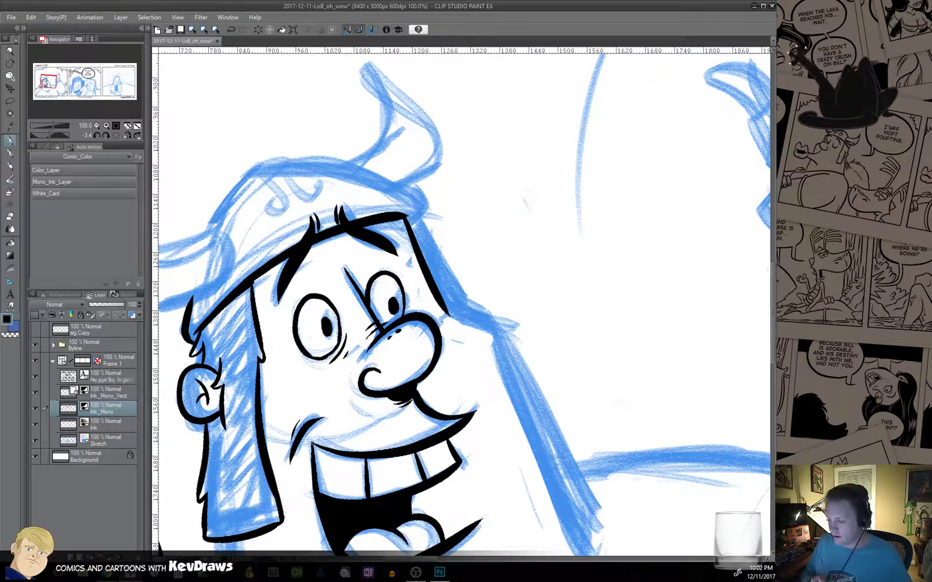
Ink the near side of the man's neck below the sideburn as a thick line, with short shading strokes across its upper end.
{"action": "left_click_drag", "start_coordinate": [495, 408], "coordinate": [492, 268]}
{"action": "left_click_drag", "start_coordinate": [436, 412], "coordinate": [542, 323]}
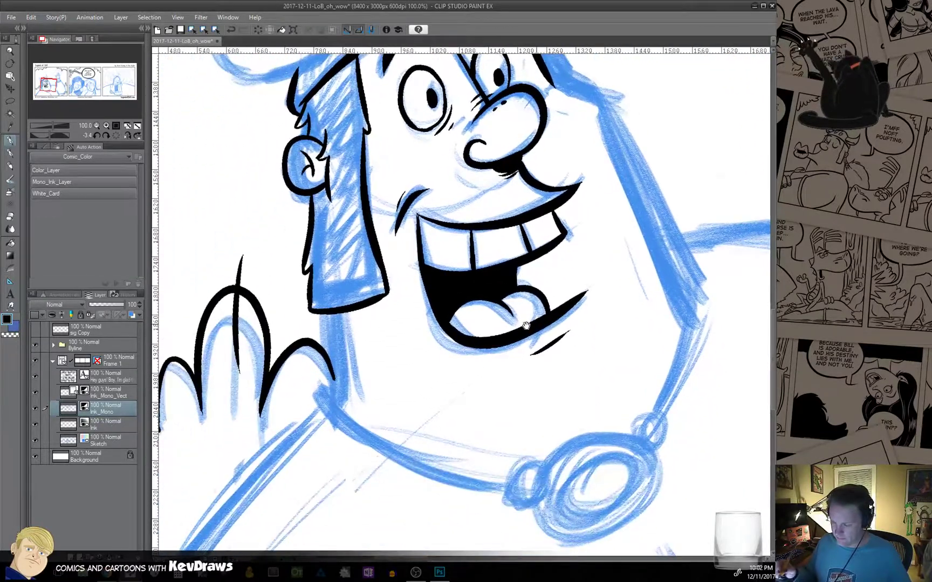
{"action": "left_click_drag", "start_coordinate": [329, 312], "coordinate": [330, 407]}
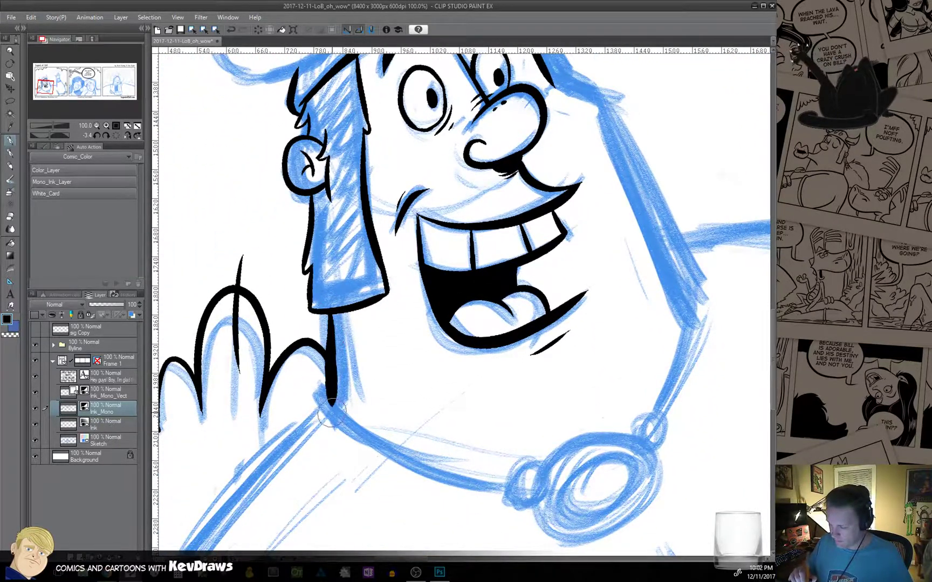
{"action": "key", "text": "ctrl+z"}
{"action": "left_click_drag", "start_coordinate": [332, 317], "coordinate": [335, 399]}
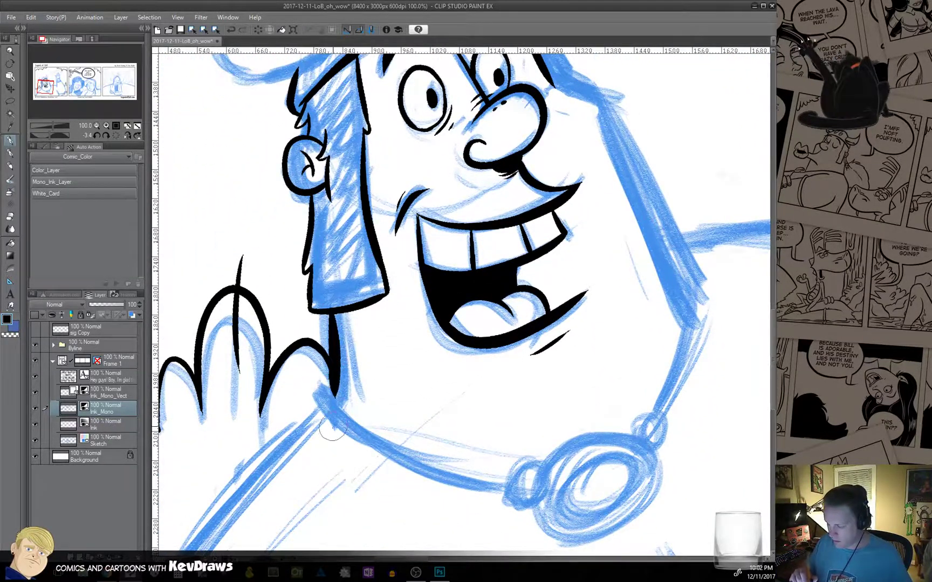
{"action": "mouse_move", "coordinate": [314, 322]}
{"action": "left_mouse_down"}
{"action": "mouse_move", "coordinate": [379, 313]}
{"action": "mouse_move", "coordinate": [355, 329]}
{"action": "left_mouse_up"}
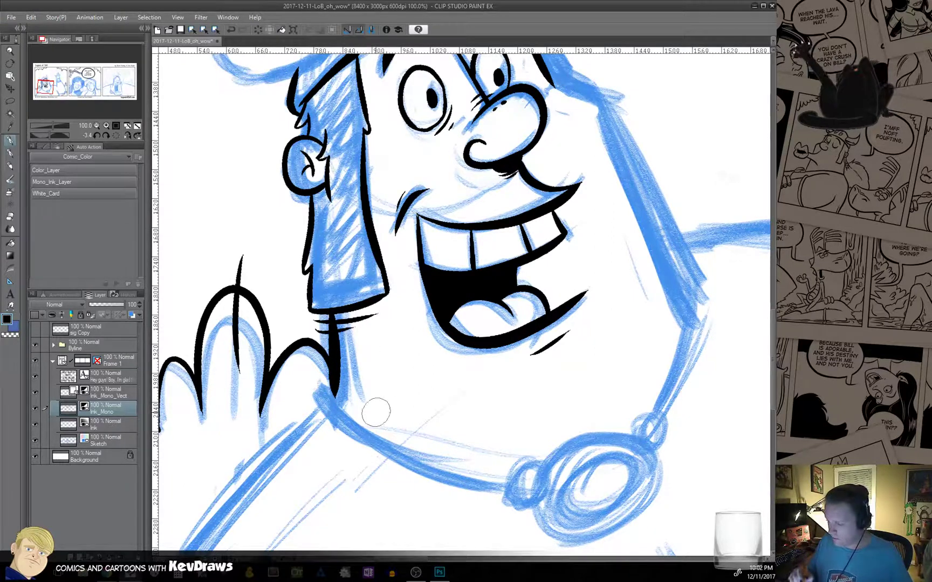
Ink the far outline of the man's cheek and jaw with a thick line running down from the hair edge.
{"action": "left_click_drag", "start_coordinate": [567, 353], "coordinate": [420, 449]}
{"action": "left_click_drag", "start_coordinate": [476, 331], "coordinate": [451, 378]}
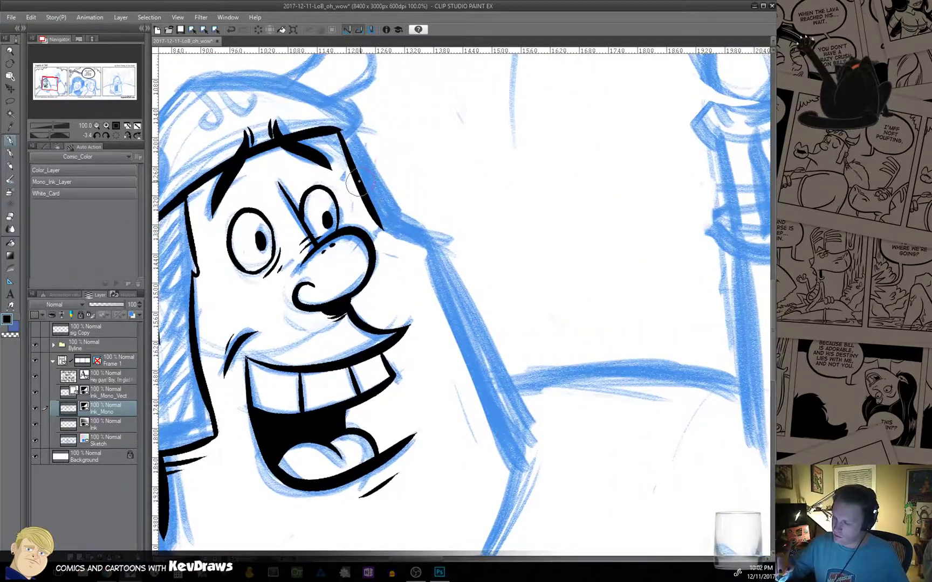
{"action": "mouse_move", "coordinate": [381, 221]}
{"action": "left_mouse_down"}
{"action": "mouse_move", "coordinate": [423, 232]}
{"action": "mouse_move", "coordinate": [520, 437]}
{"action": "left_mouse_up"}
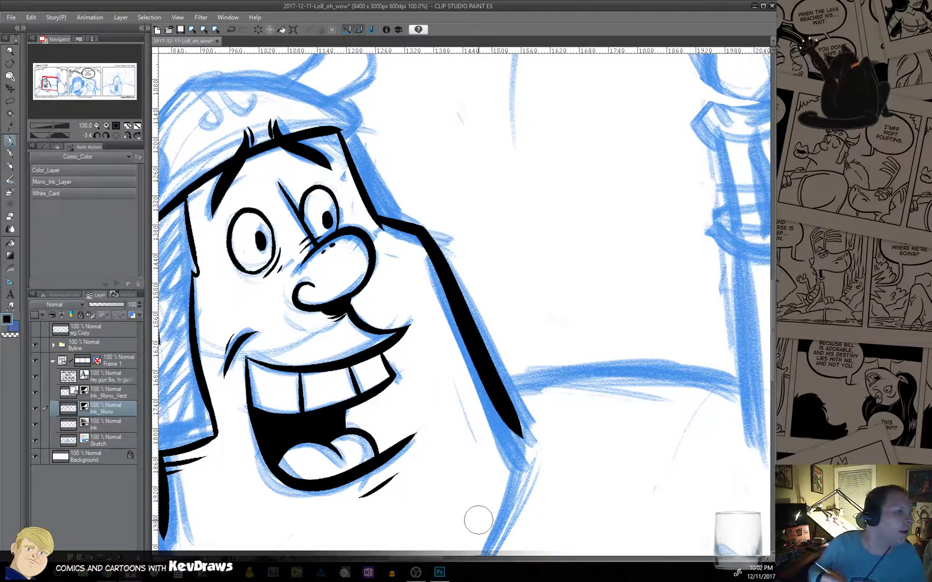
Ink the helmet rim's far end and the jagged outer hair edge below it, down to the cheek outline.
{"action": "left_click_drag", "start_coordinate": [475, 277], "coordinate": [443, 337]}
{"action": "mouse_move", "coordinate": [533, 366]}
{"action": "left_mouse_down"}
{"action": "mouse_move", "coordinate": [505, 389]}
{"action": "mouse_move", "coordinate": [525, 379]}
{"action": "left_mouse_up"}
{"action": "left_click_drag", "start_coordinate": [494, 345], "coordinate": [536, 433]}
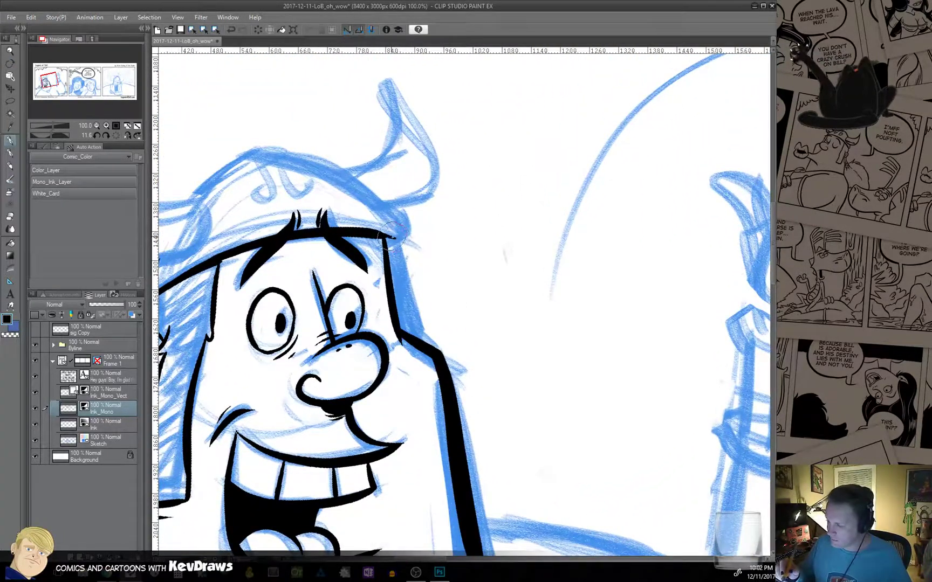
{"action": "left_click_drag", "start_coordinate": [393, 236], "coordinate": [378, 233]}
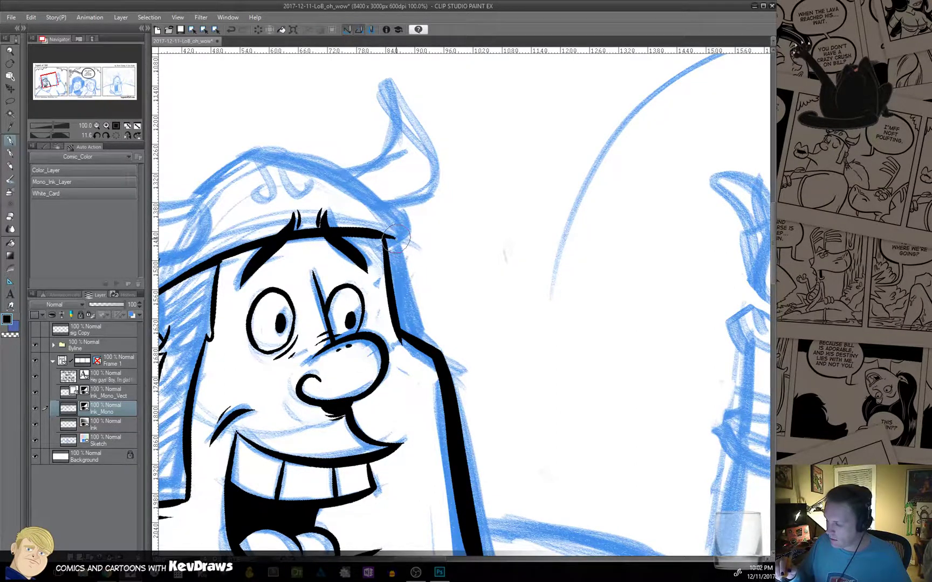
{"action": "mouse_move", "coordinate": [396, 239]}
{"action": "left_mouse_down"}
{"action": "mouse_move", "coordinate": [411, 277]}
{"action": "mouse_move", "coordinate": [415, 351]}
{"action": "mouse_move", "coordinate": [553, 345]}
{"action": "mouse_move", "coordinate": [592, 405]}
{"action": "mouse_move", "coordinate": [572, 394]}
{"action": "left_mouse_up"}
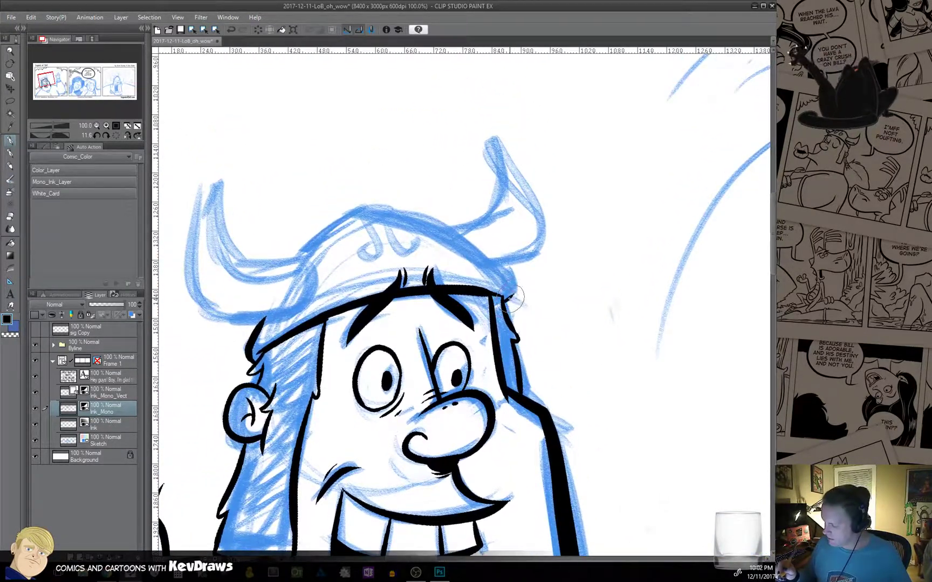
Ink the helmet's domed upper outline and the two curled ornament strokes on its front.
{"action": "left_click_drag", "start_coordinate": [566, 328], "coordinate": [545, 308]}
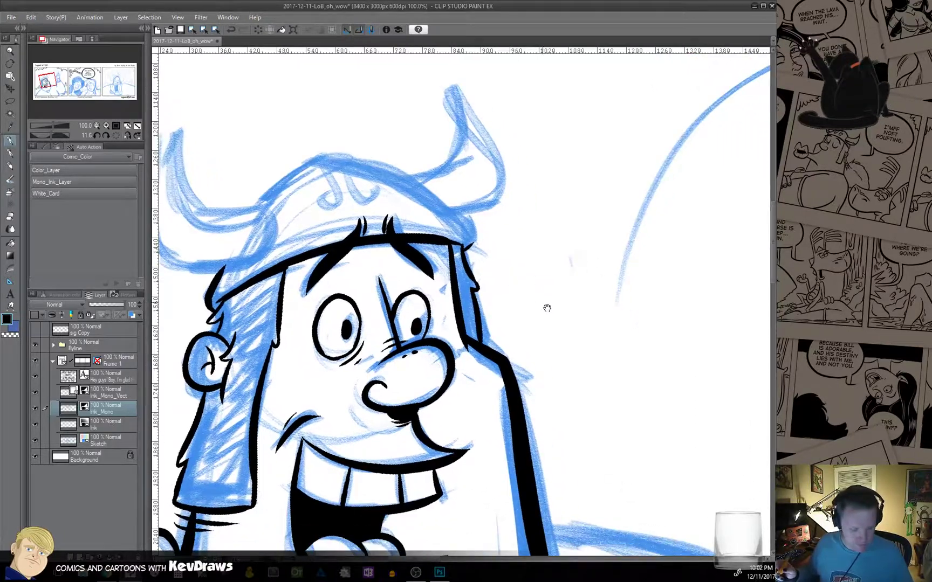
{"action": "key", "text": "shift+space"}
{"action": "mouse_move", "coordinate": [618, 358]}
{"action": "left_mouse_down"}
{"action": "mouse_move", "coordinate": [643, 276]}
{"action": "mouse_move", "coordinate": [579, 173]}
{"action": "left_mouse_up"}
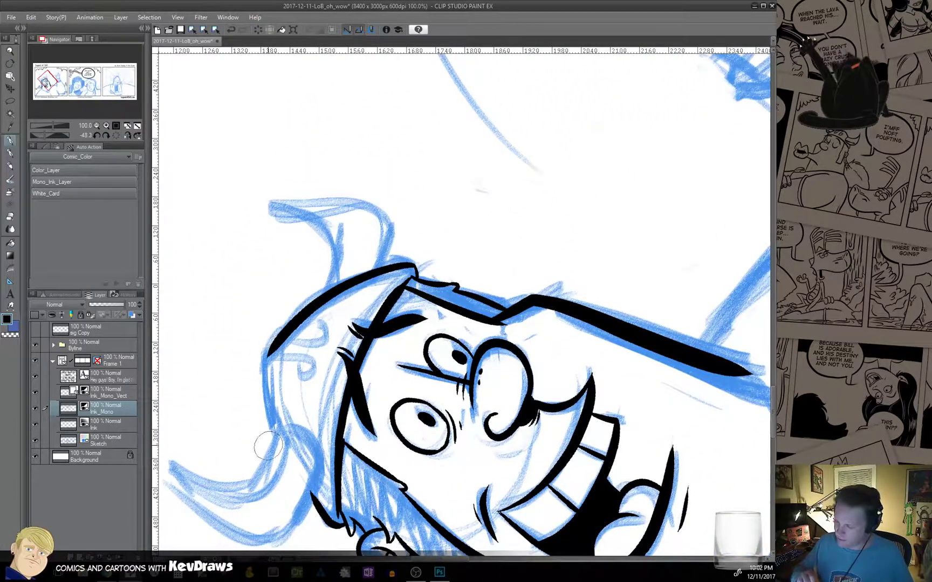
{"action": "mouse_move", "coordinate": [464, 447]}
{"action": "left_mouse_down"}
{"action": "mouse_move", "coordinate": [489, 348]}
{"action": "mouse_move", "coordinate": [518, 370]}
{"action": "mouse_move", "coordinate": [473, 388]}
{"action": "left_mouse_up"}
{"action": "key", "text": "shift+space"}
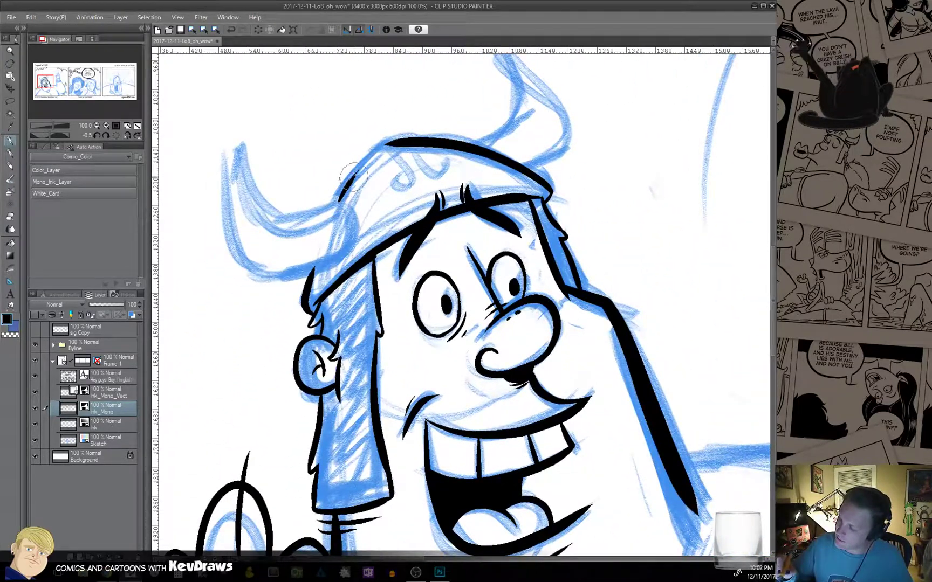
{"action": "mouse_move", "coordinate": [340, 200]}
{"action": "left_mouse_down"}
{"action": "mouse_move", "coordinate": [389, 143]}
{"action": "mouse_move", "coordinate": [422, 139]}
{"action": "left_mouse_up"}
{"action": "left_click_drag", "start_coordinate": [437, 367], "coordinate": [432, 463]}
{"action": "mouse_move", "coordinate": [391, 251]}
{"action": "left_mouse_down"}
{"action": "mouse_move", "coordinate": [388, 272]}
{"action": "mouse_move", "coordinate": [404, 278]}
{"action": "mouse_move", "coordinate": [421, 259]}
{"action": "mouse_move", "coordinate": [439, 257]}
{"action": "mouse_move", "coordinate": [434, 265]}
{"action": "left_mouse_up"}
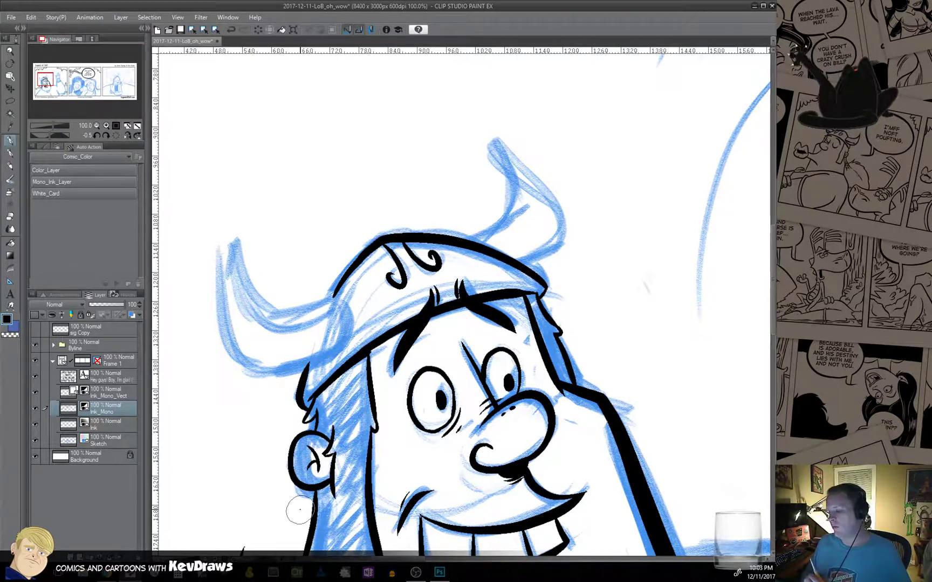
Replace the lines above the man's eyes with thin curved creases between each eye and eyebrow.
{"action": "left_click_drag", "start_coordinate": [300, 510], "coordinate": [393, 449]}
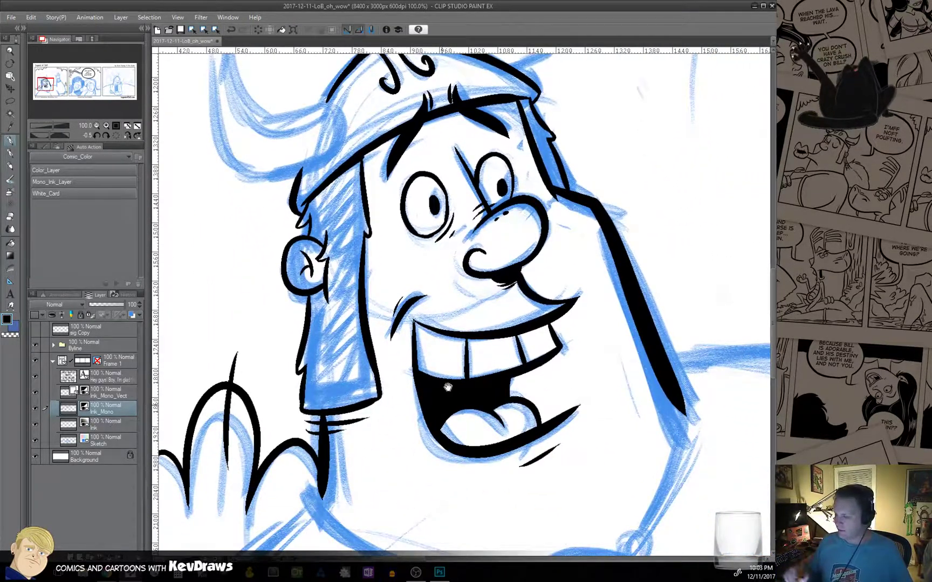
{"action": "left_click_drag", "start_coordinate": [448, 387], "coordinate": [507, 445]}
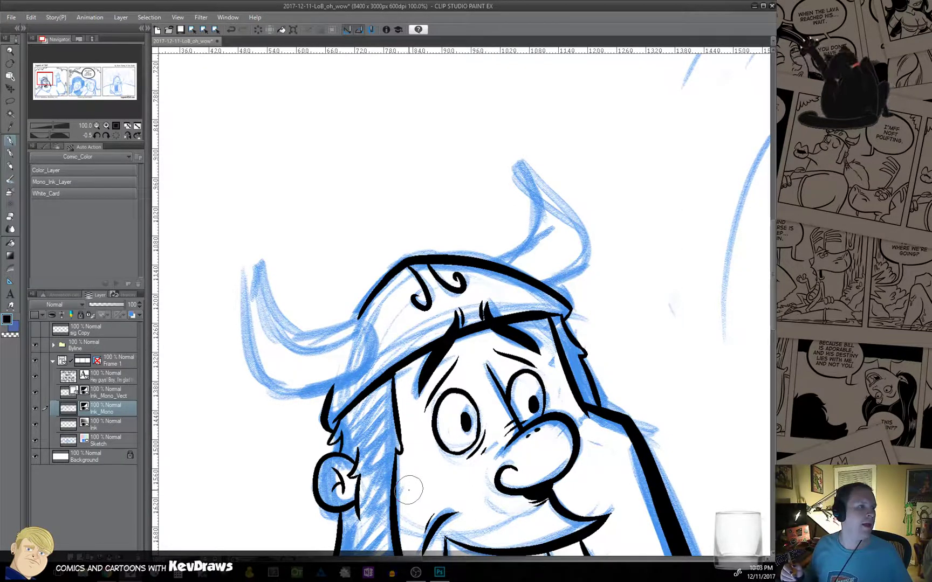
{"action": "key", "text": "ctrl+z"}
{"action": "key", "text": "ctrl+z"}
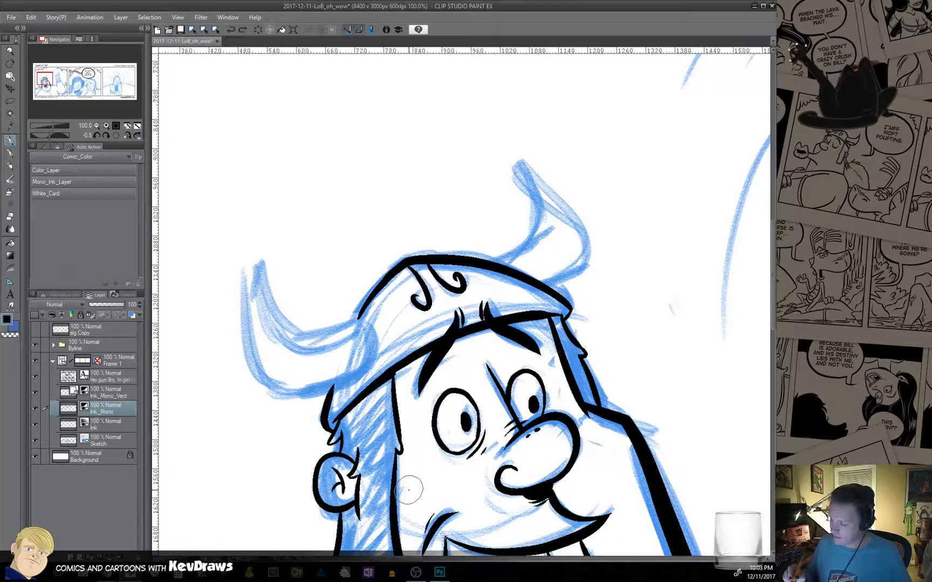
{"action": "mouse_move", "coordinate": [447, 370]}
{"action": "left_mouse_down"}
{"action": "mouse_move", "coordinate": [433, 398]}
{"action": "mouse_move", "coordinate": [456, 455]}
{"action": "left_mouse_up"}
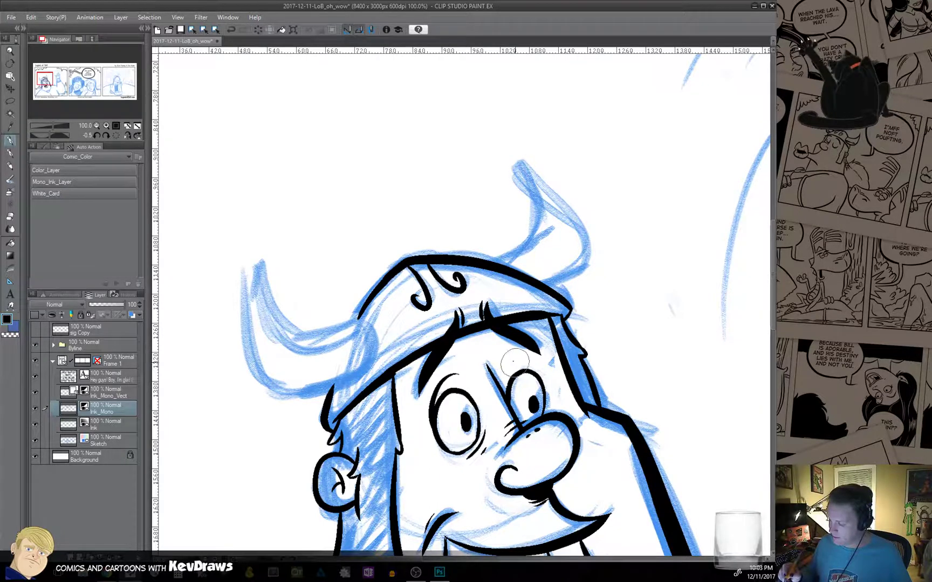
{"action": "left_click_drag", "start_coordinate": [506, 362], "coordinate": [542, 397]}
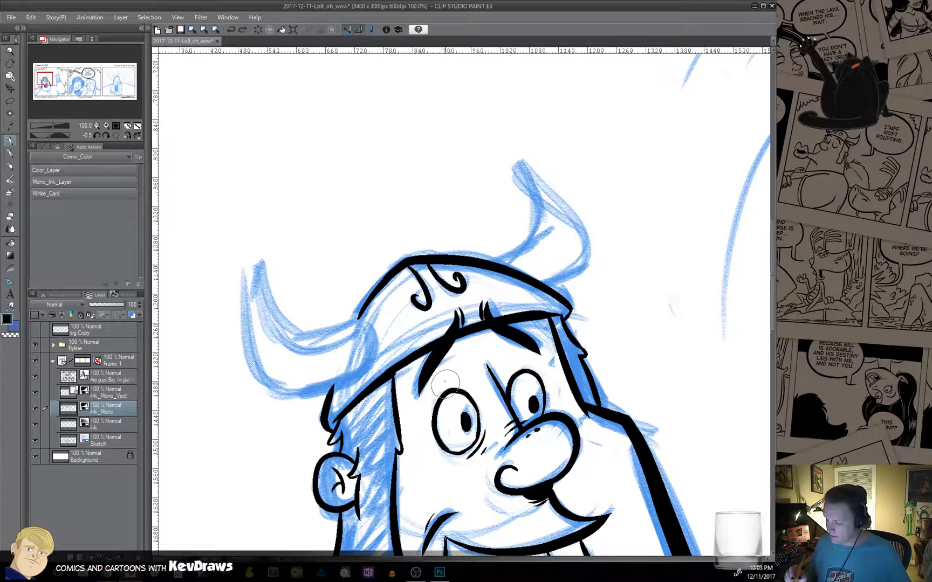
{"action": "left_click_drag", "start_coordinate": [498, 356], "coordinate": [540, 360]}
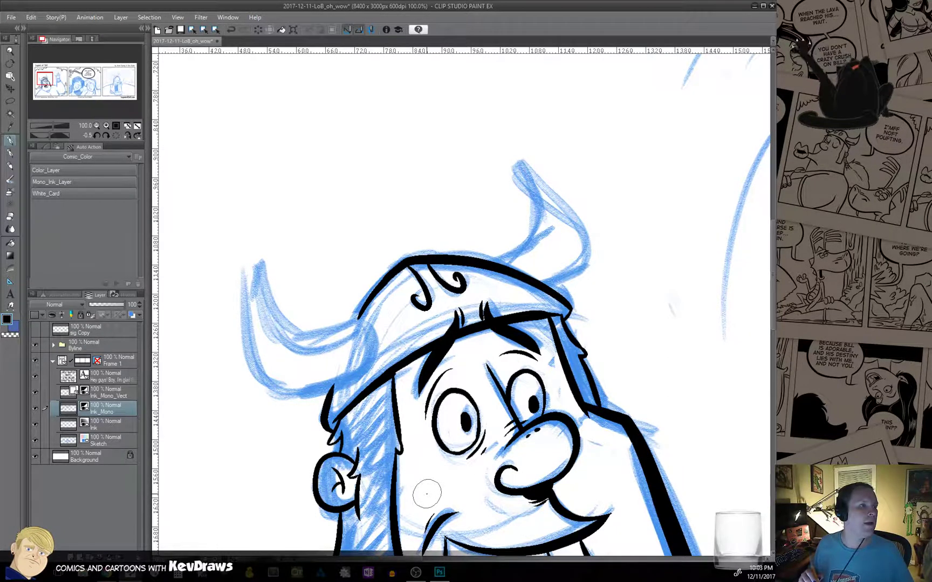
Ink both curved helmet horns with tapered outlines and heavier shading along their undersides.
{"action": "left_click_drag", "start_coordinate": [426, 493], "coordinate": [353, 469]}
{"action": "left_click_drag", "start_coordinate": [325, 413], "coordinate": [417, 396]}
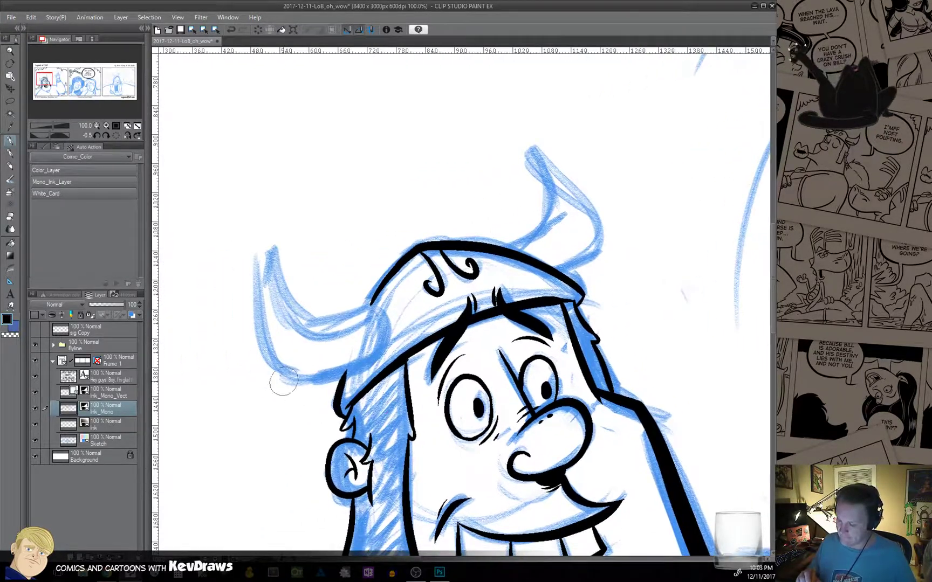
{"action": "mouse_move", "coordinate": [261, 256]}
{"action": "left_mouse_down"}
{"action": "mouse_move", "coordinate": [264, 342]}
{"action": "mouse_move", "coordinate": [283, 380]}
{"action": "mouse_move", "coordinate": [321, 381]}
{"action": "mouse_move", "coordinate": [369, 362]}
{"action": "mouse_move", "coordinate": [388, 326]}
{"action": "mouse_move", "coordinate": [371, 307]}
{"action": "mouse_move", "coordinate": [326, 319]}
{"action": "mouse_move", "coordinate": [292, 303]}
{"action": "mouse_move", "coordinate": [264, 250]}
{"action": "mouse_move", "coordinate": [261, 288]}
{"action": "left_mouse_up"}
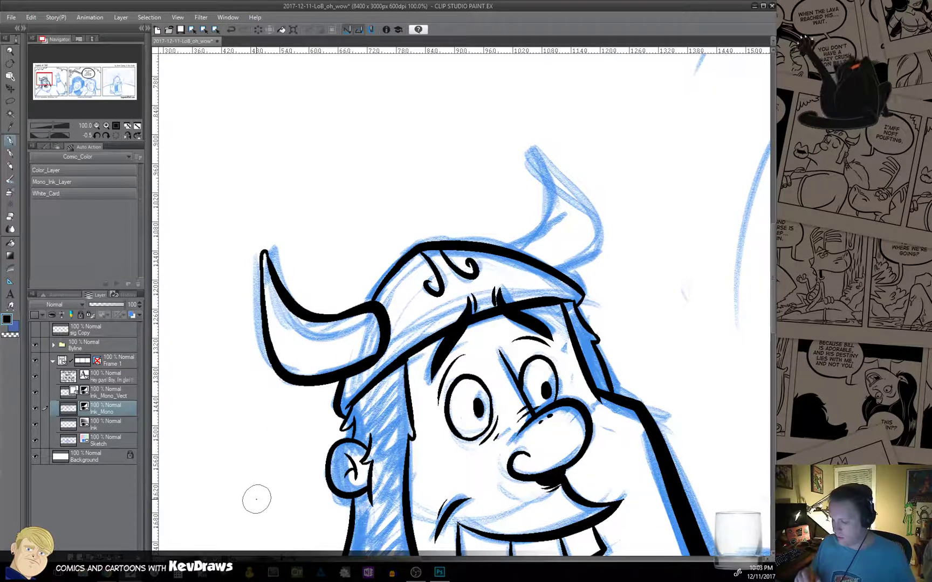
{"action": "left_click_drag", "start_coordinate": [292, 369], "coordinate": [385, 341]}
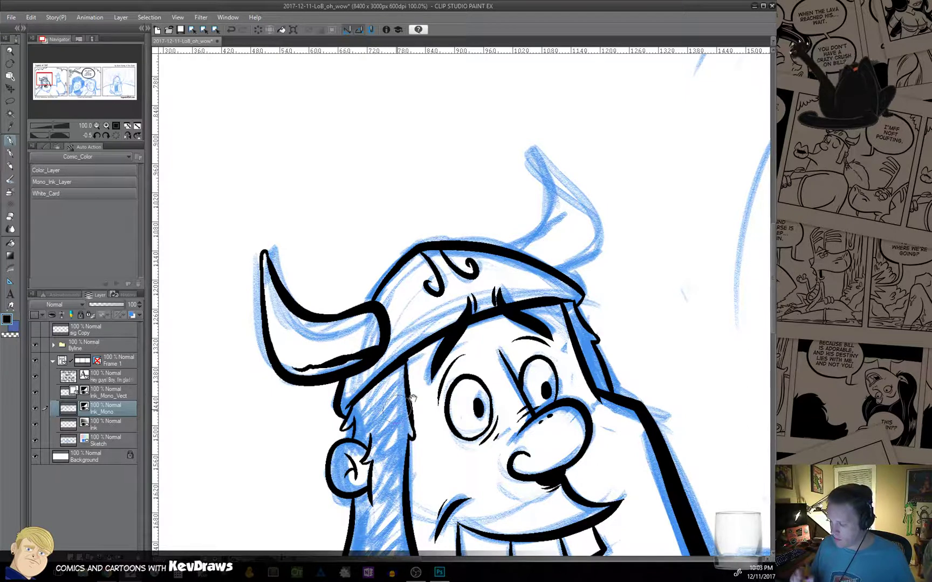
{"action": "left_click_drag", "start_coordinate": [411, 397], "coordinate": [381, 446]}
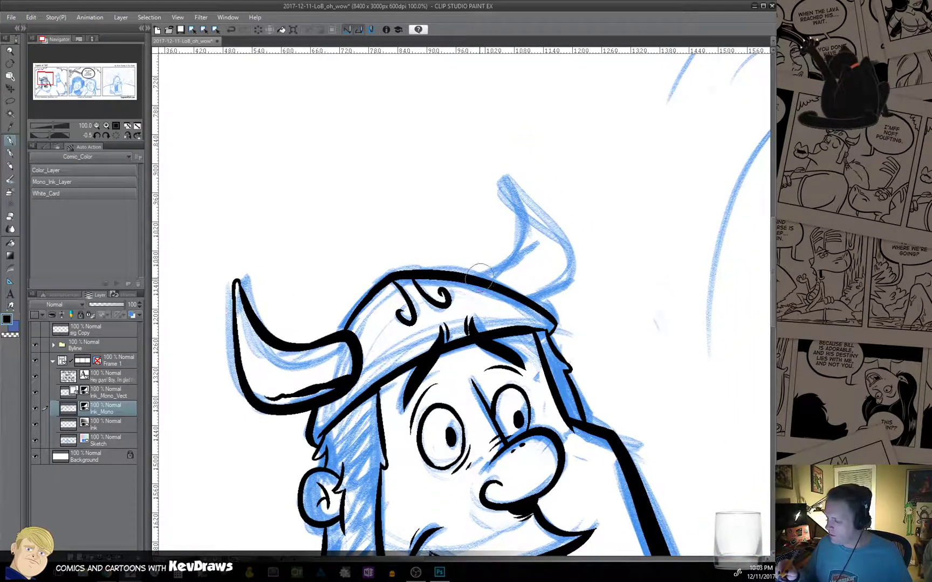
{"action": "mouse_move", "coordinate": [482, 278]}
{"action": "left_mouse_down"}
{"action": "mouse_move", "coordinate": [523, 252]}
{"action": "mouse_move", "coordinate": [527, 228]}
{"action": "mouse_move", "coordinate": [504, 175]}
{"action": "mouse_move", "coordinate": [566, 244]}
{"action": "mouse_move", "coordinate": [566, 280]}
{"action": "mouse_move", "coordinate": [529, 305]}
{"action": "mouse_move", "coordinate": [564, 276]}
{"action": "left_mouse_up"}
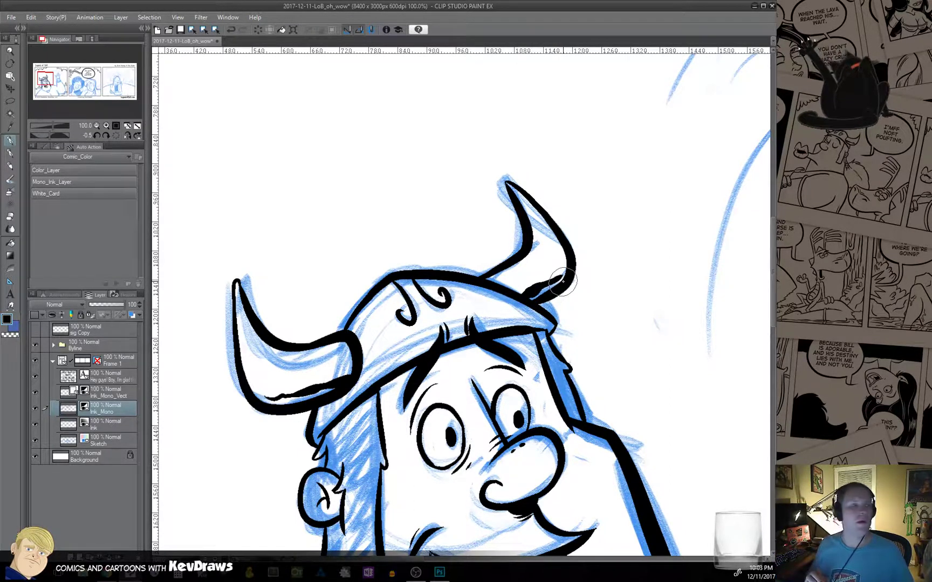
Ink the man's near shoulder as one thick curved line from the neck down to the panel's lower border.
{"action": "left_click_drag", "start_coordinate": [491, 410], "coordinate": [489, 221]}
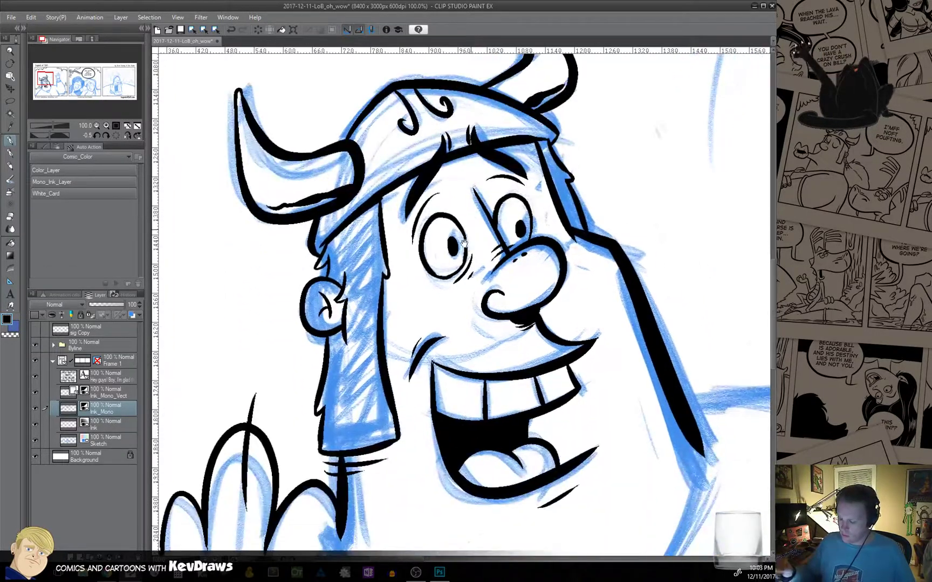
{"action": "left_click_drag", "start_coordinate": [418, 448], "coordinate": [319, 199]}
{"action": "left_click_drag", "start_coordinate": [353, 380], "coordinate": [602, 294]}
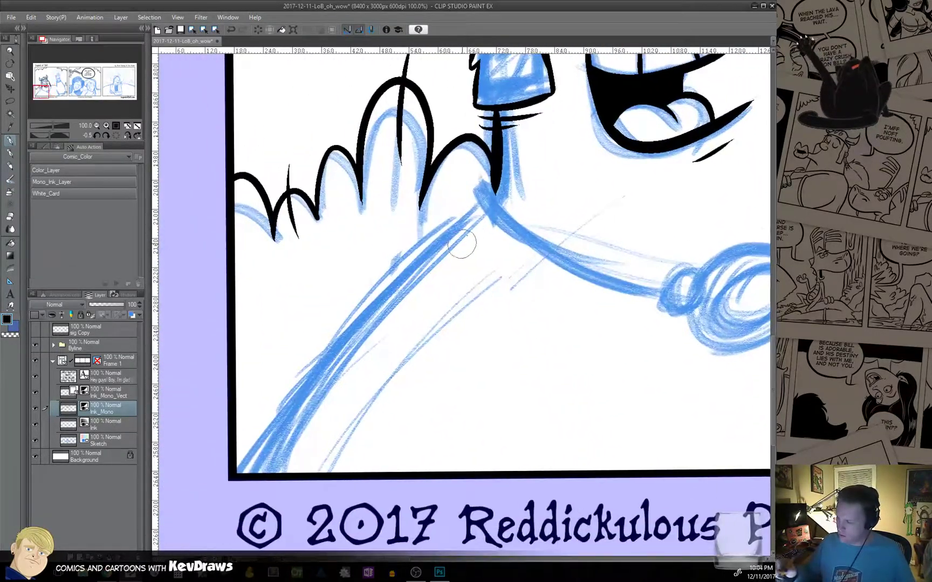
{"action": "mouse_move", "coordinate": [479, 204]}
{"action": "left_mouse_down"}
{"action": "mouse_move", "coordinate": [333, 356]}
{"action": "mouse_move", "coordinate": [251, 472]}
{"action": "left_mouse_up"}
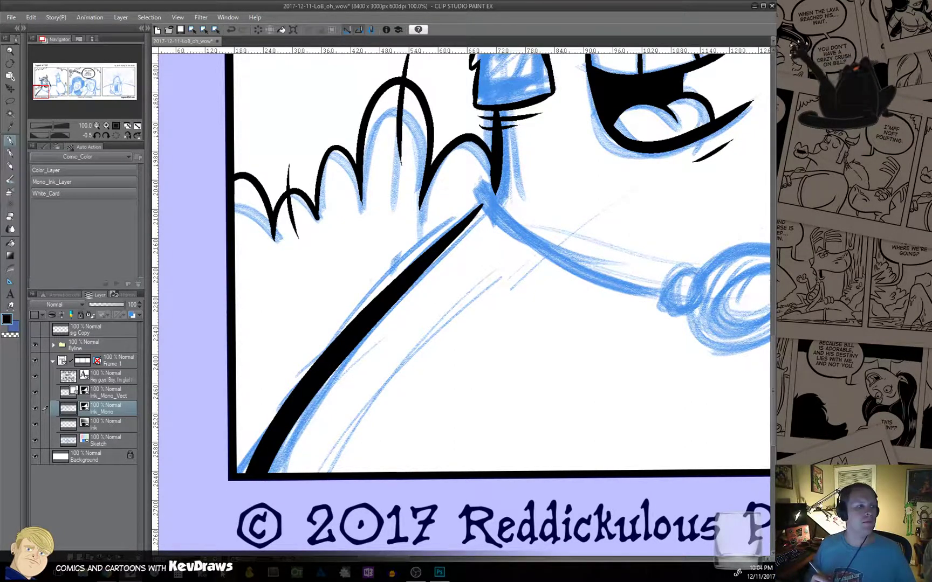
Ink the short tapered fold below the man's brooch, thickening it down to the panel's lower border.
{"action": "left_click_drag", "start_coordinate": [596, 413], "coordinate": [493, 306]}
{"action": "left_click_drag", "start_coordinate": [627, 352], "coordinate": [408, 414]}
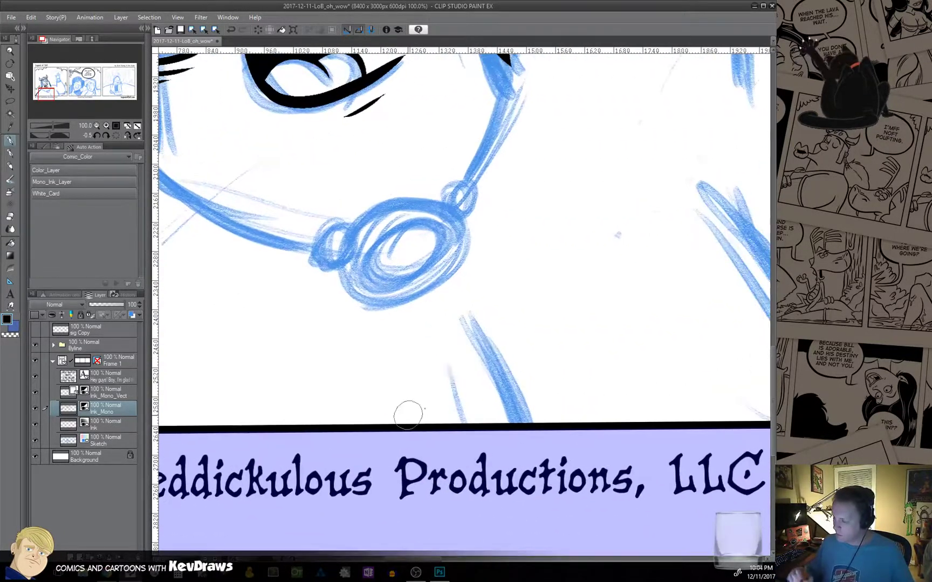
{"action": "mouse_move", "coordinate": [468, 319]}
{"action": "left_mouse_down"}
{"action": "mouse_move", "coordinate": [510, 376]}
{"action": "mouse_move", "coordinate": [533, 443]}
{"action": "left_mouse_up"}
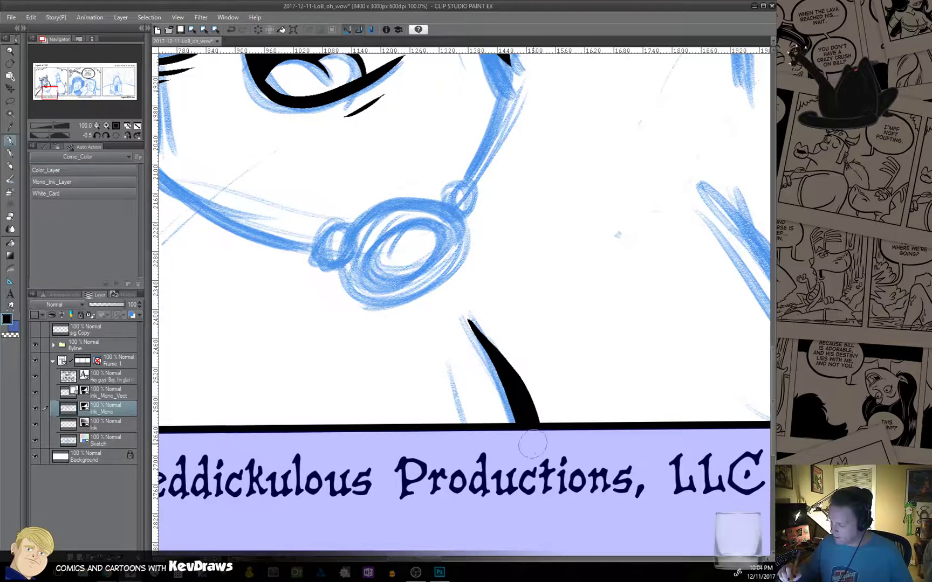
{"action": "key", "text": "ctrl+z"}
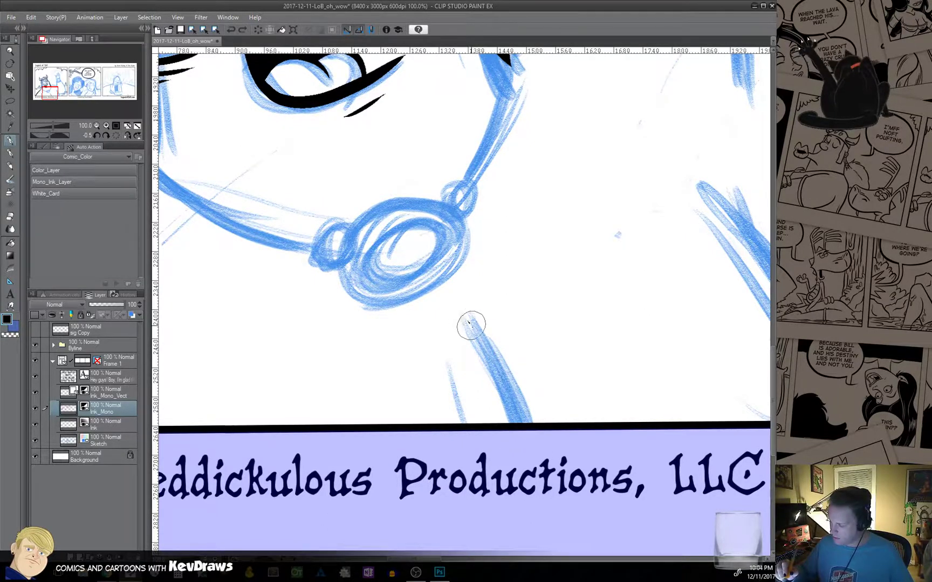
{"action": "left_click_drag", "start_coordinate": [469, 321], "coordinate": [529, 423]}
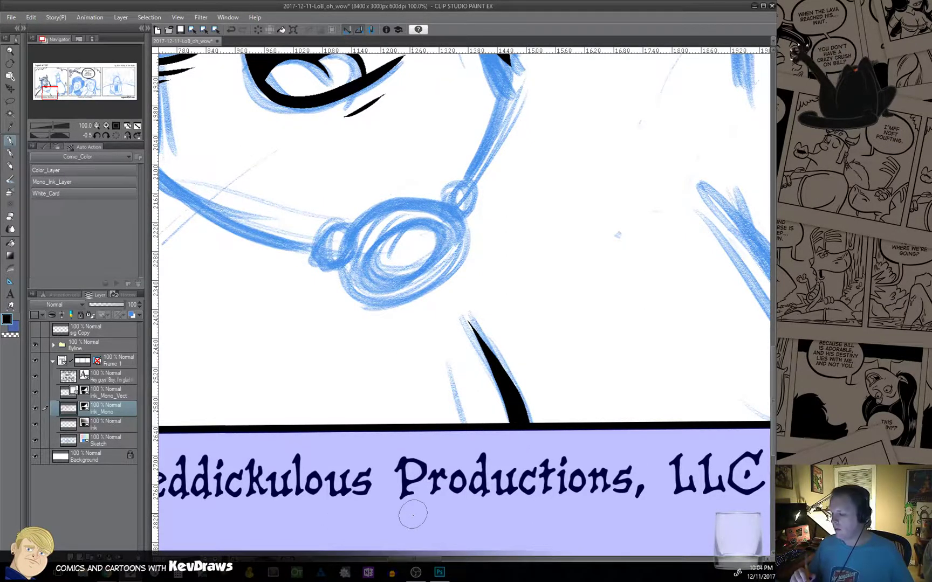
{"action": "mouse_move", "coordinate": [470, 318]}
{"action": "left_mouse_down"}
{"action": "mouse_move", "coordinate": [518, 425]}
{"action": "mouse_move", "coordinate": [537, 434]}
{"action": "mouse_move", "coordinate": [292, 480]}
{"action": "left_mouse_up"}
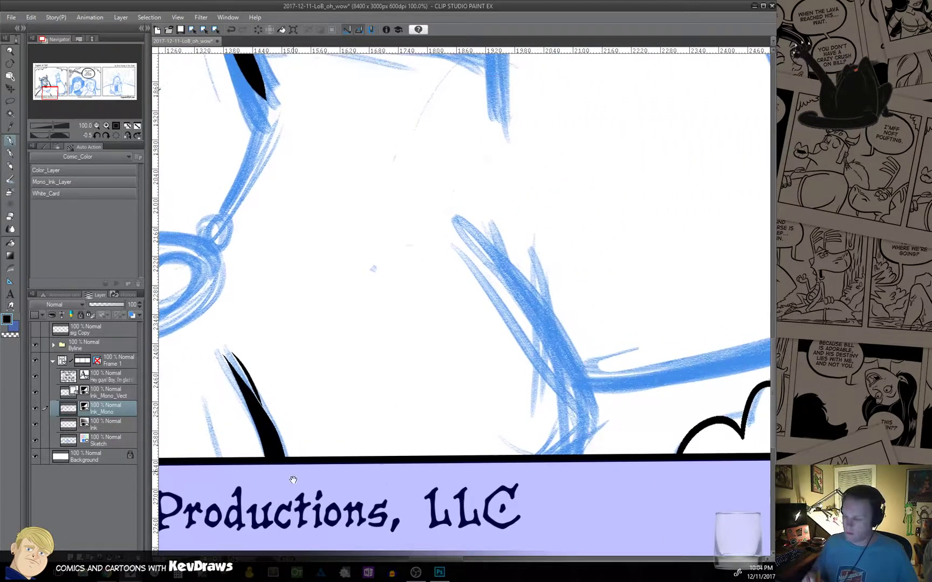
Ink the man's far arm as a thick curve bending inward at the lower border, with short spurs at both ends.
{"action": "left_click_drag", "start_coordinate": [459, 220], "coordinate": [510, 284]}
{"action": "key", "text": "ctrl+z"}
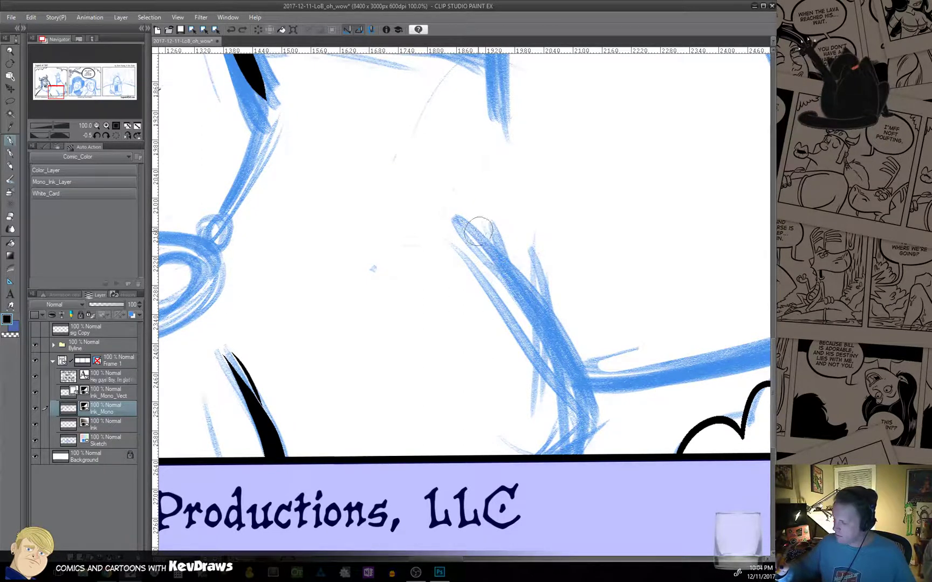
{"action": "mouse_move", "coordinate": [465, 223]}
{"action": "left_mouse_down"}
{"action": "mouse_move", "coordinate": [526, 286]}
{"action": "mouse_move", "coordinate": [587, 391]}
{"action": "mouse_move", "coordinate": [586, 419]}
{"action": "mouse_move", "coordinate": [545, 455]}
{"action": "left_mouse_up"}
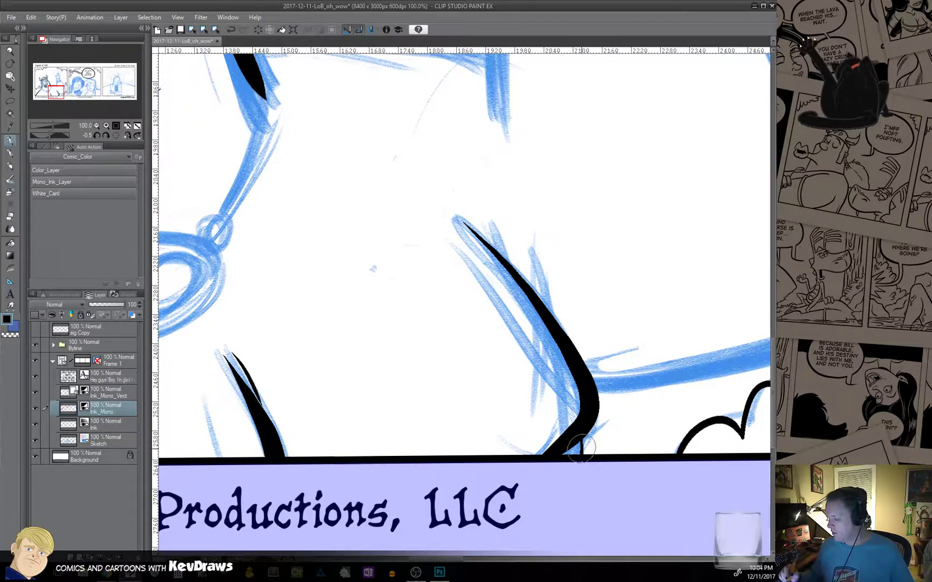
{"action": "left_click_drag", "start_coordinate": [582, 438], "coordinate": [581, 455]}
{"action": "scroll", "coordinate": [577, 495], "scroll_direction": "up", "scroll_amount": 3}
{"action": "scroll", "coordinate": [576, 495], "scroll_direction": "right", "scroll_amount": 2}
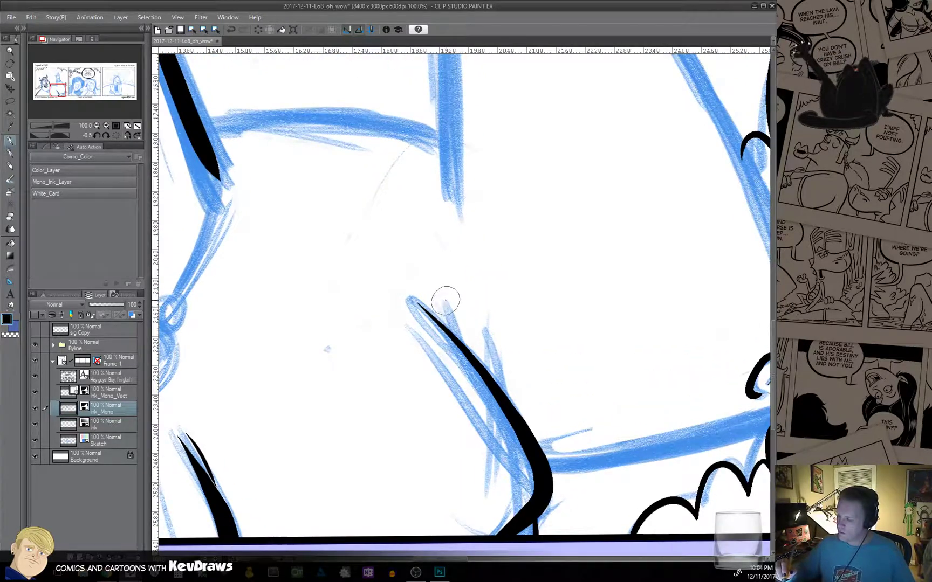
{"action": "mouse_move", "coordinate": [444, 296]}
{"action": "left_mouse_down"}
{"action": "mouse_move", "coordinate": [470, 360]}
{"action": "mouse_move", "coordinate": [690, 380]}
{"action": "left_mouse_up"}
Ink the inner oval of the brooch below the man's chin as an even, slightly tilted ring.
{"action": "left_click_drag", "start_coordinate": [451, 410], "coordinate": [620, 348]}
{"action": "left_click_drag", "start_coordinate": [371, 274], "coordinate": [398, 338]}
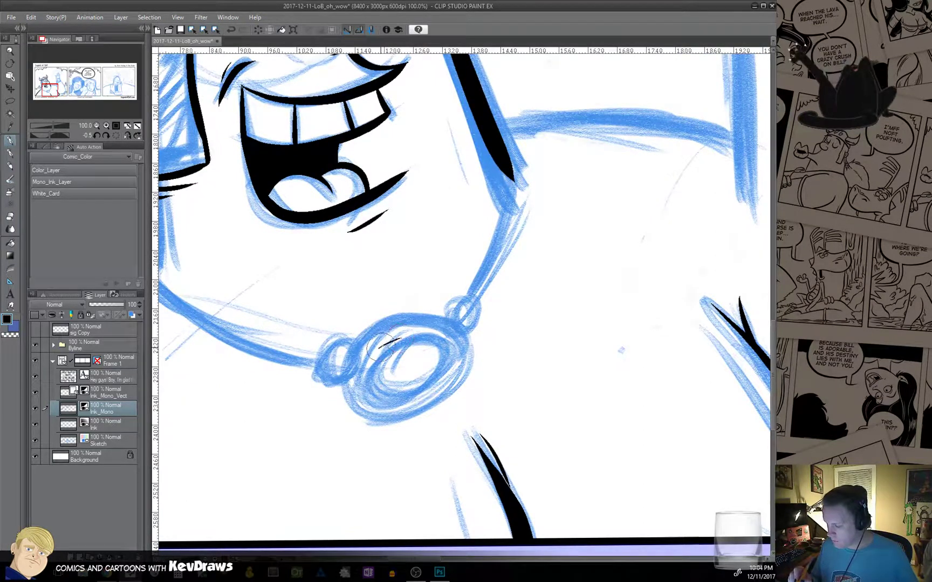
{"action": "key", "text": "ctrl+z"}
{"action": "mouse_move", "coordinate": [396, 335]}
{"action": "left_mouse_down"}
{"action": "mouse_move", "coordinate": [362, 377]}
{"action": "mouse_move", "coordinate": [372, 394]}
{"action": "mouse_move", "coordinate": [419, 394]}
{"action": "mouse_move", "coordinate": [454, 365]}
{"action": "mouse_move", "coordinate": [432, 341]}
{"action": "mouse_move", "coordinate": [395, 338]}
{"action": "mouse_move", "coordinate": [359, 383]}
{"action": "mouse_move", "coordinate": [369, 400]}
{"action": "mouse_move", "coordinate": [415, 394]}
{"action": "mouse_move", "coordinate": [445, 370]}
{"action": "mouse_move", "coordinate": [448, 344]}
{"action": "mouse_move", "coordinate": [427, 333]}
{"action": "mouse_move", "coordinate": [377, 344]}
{"action": "left_mouse_up"}
{"action": "key", "text": "ctrl+z"}
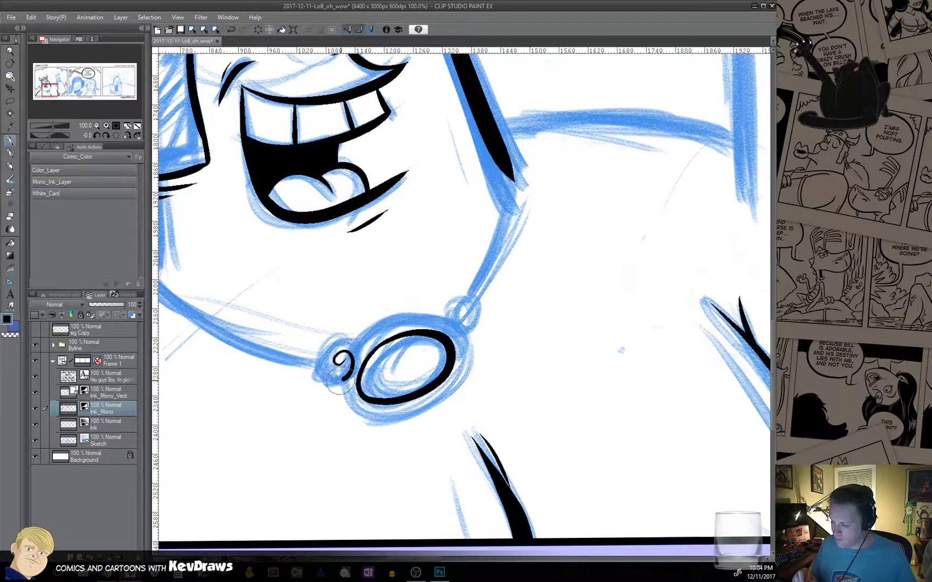
Ink the spiral bead on the brooch's near-shoulder side and the brooch's larger outer oval.
{"action": "mouse_move", "coordinate": [339, 384]}
{"action": "left_mouse_down"}
{"action": "mouse_move", "coordinate": [319, 376]}
{"action": "mouse_move", "coordinate": [322, 349]}
{"action": "mouse_move", "coordinate": [353, 337]}
{"action": "left_mouse_up"}
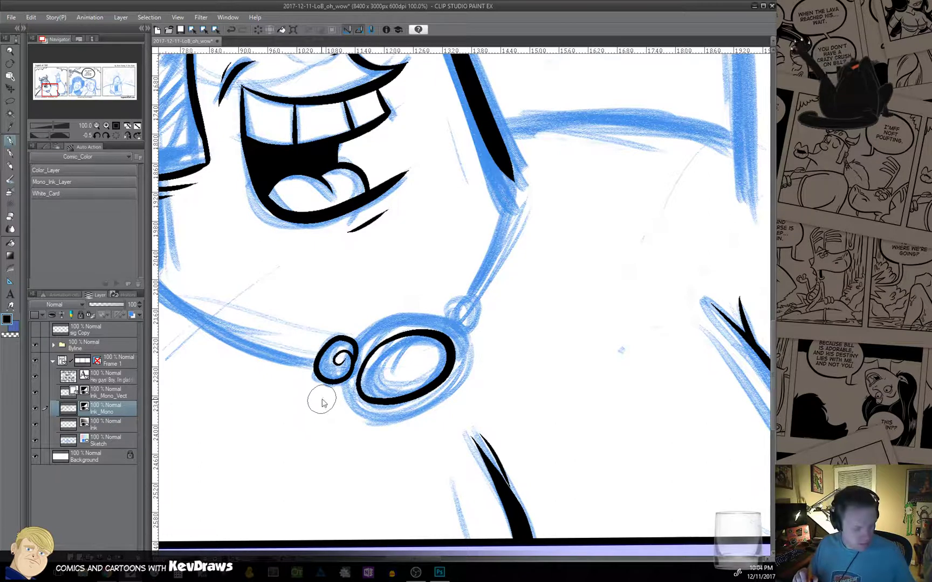
{"action": "key", "text": "ctrl+z"}
{"action": "mouse_move", "coordinate": [332, 371]}
{"action": "left_mouse_down"}
{"action": "mouse_move", "coordinate": [331, 369]}
{"action": "mouse_move", "coordinate": [351, 364]}
{"action": "mouse_move", "coordinate": [353, 343]}
{"action": "mouse_move", "coordinate": [336, 339]}
{"action": "mouse_move", "coordinate": [318, 358]}
{"action": "mouse_move", "coordinate": [323, 382]}
{"action": "mouse_move", "coordinate": [345, 381]}
{"action": "mouse_move", "coordinate": [353, 341]}
{"action": "left_mouse_up"}
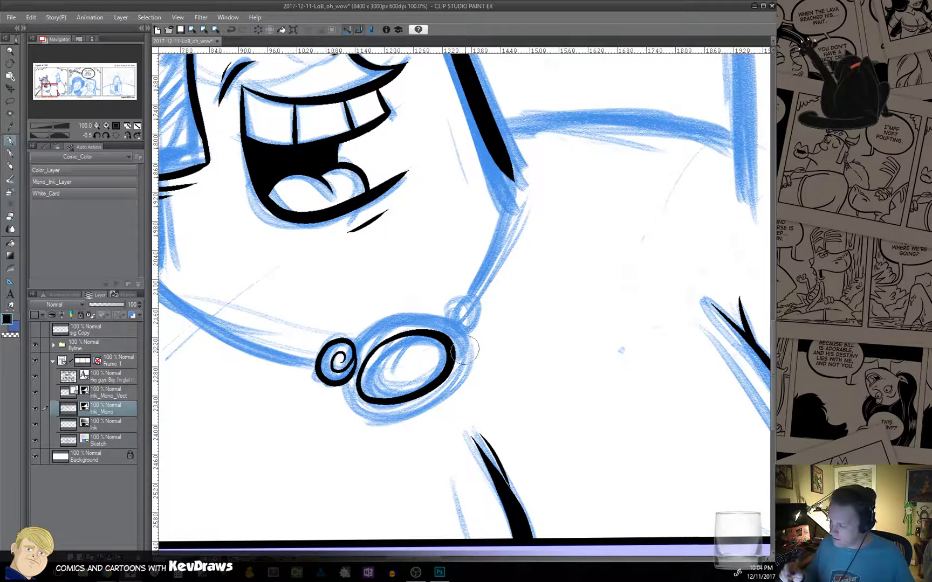
{"action": "key", "text": "ctrl+z"}
{"action": "mouse_move", "coordinate": [354, 360]}
{"action": "left_mouse_down"}
{"action": "mouse_move", "coordinate": [397, 324]}
{"action": "mouse_move", "coordinate": [448, 318]}
{"action": "mouse_move", "coordinate": [473, 347]}
{"action": "mouse_move", "coordinate": [445, 315]}
{"action": "mouse_move", "coordinate": [421, 310]}
{"action": "mouse_move", "coordinate": [369, 328]}
{"action": "mouse_move", "coordinate": [344, 392]}
{"action": "mouse_move", "coordinate": [371, 419]}
{"action": "mouse_move", "coordinate": [429, 414]}
{"action": "mouse_move", "coordinate": [463, 377]}
{"action": "mouse_move", "coordinate": [470, 356]}
{"action": "mouse_move", "coordinate": [456, 324]}
{"action": "left_mouse_up"}
{"action": "key", "text": "ctrl+z"}
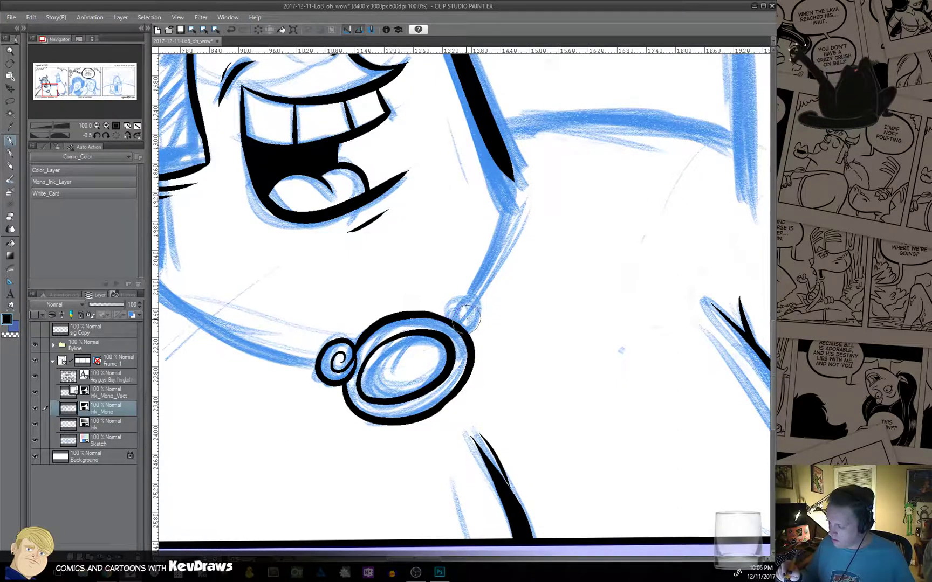
Ink the small round bead with a spiral on the brooch's far-shoulder side.
{"action": "mouse_move", "coordinate": [465, 309]}
{"action": "left_mouse_down"}
{"action": "mouse_move", "coordinate": [460, 313]}
{"action": "mouse_move", "coordinate": [457, 296]}
{"action": "mouse_move", "coordinate": [477, 305]}
{"action": "mouse_move", "coordinate": [450, 320]}
{"action": "mouse_move", "coordinate": [475, 323]}
{"action": "mouse_move", "coordinate": [456, 301]}
{"action": "mouse_move", "coordinate": [477, 305]}
{"action": "mouse_move", "coordinate": [456, 308]}
{"action": "mouse_move", "coordinate": [463, 312]}
{"action": "mouse_move", "coordinate": [448, 301]}
{"action": "mouse_move", "coordinate": [479, 306]}
{"action": "left_mouse_up"}
{"action": "key", "text": "ctrl+z"}
{"action": "key", "text": "ctrl+z"}
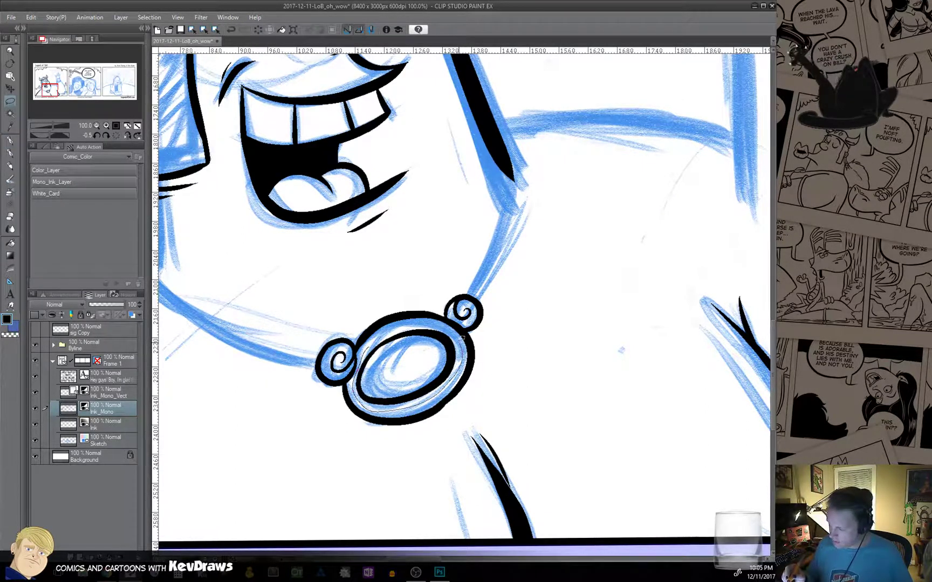
Lasso the brooch's inner oval, shift it slightly toward the far shoulder inside the outer ring, deselect it and save the file.
{"action": "left_click_drag", "start_coordinate": [459, 345], "coordinate": [471, 380]}
{"action": "left_click", "coordinate": [444, 425]}
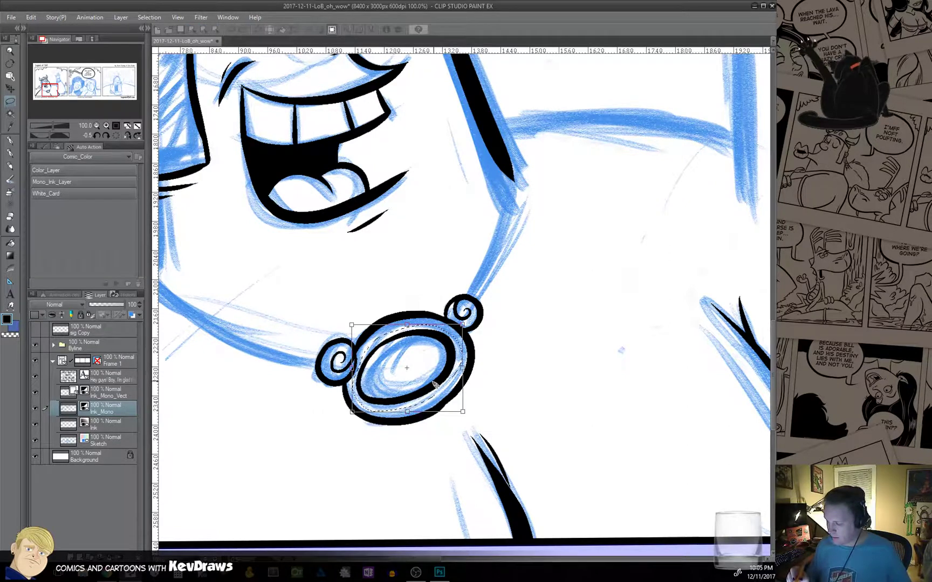
{"action": "left_click_drag", "start_coordinate": [441, 385], "coordinate": [445, 399]}
{"action": "key", "text": "Return"}
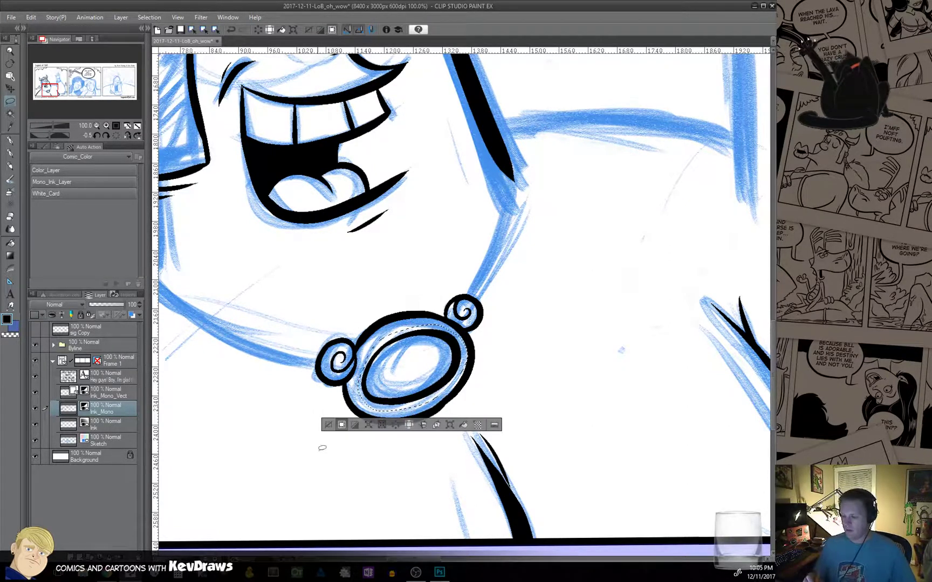
{"action": "left_click", "coordinate": [329, 426]}
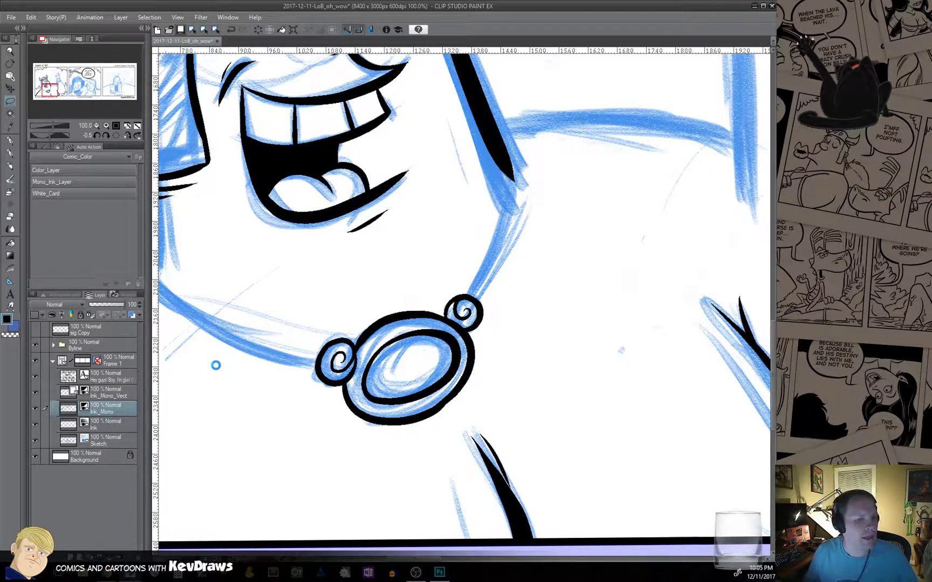
{"action": "key", "text": "ctrl+s"}
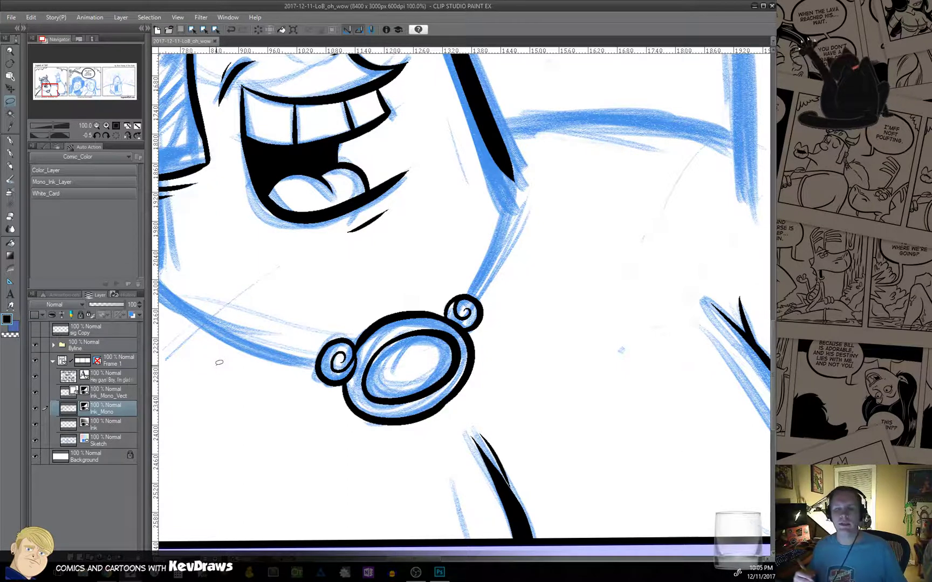
Ink the far side of the collar as a tapered curve from beside the jaw down to the brooch's upper bead, with a blunt upper end.
{"action": "left_click_drag", "start_coordinate": [496, 389], "coordinate": [472, 432]}
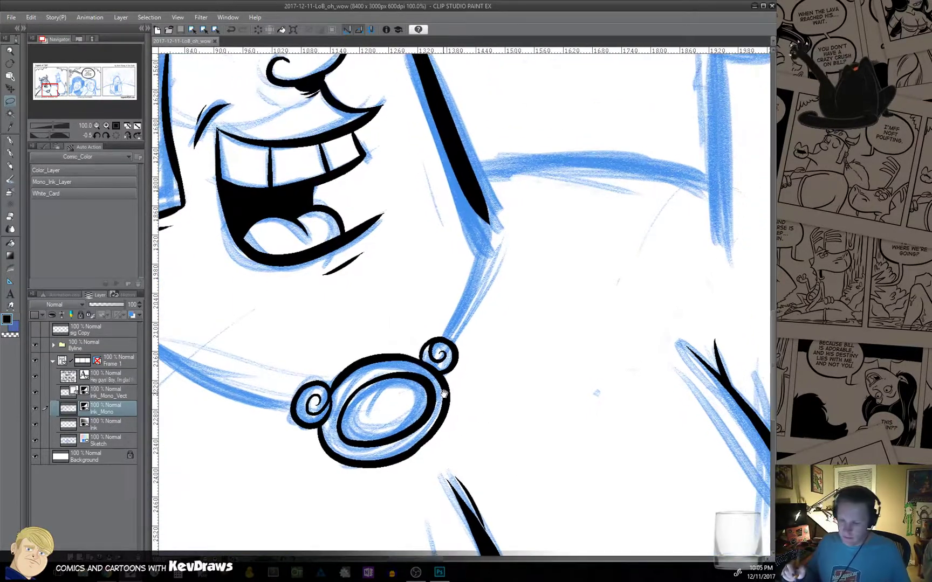
{"action": "left_click", "coordinate": [11, 141]}
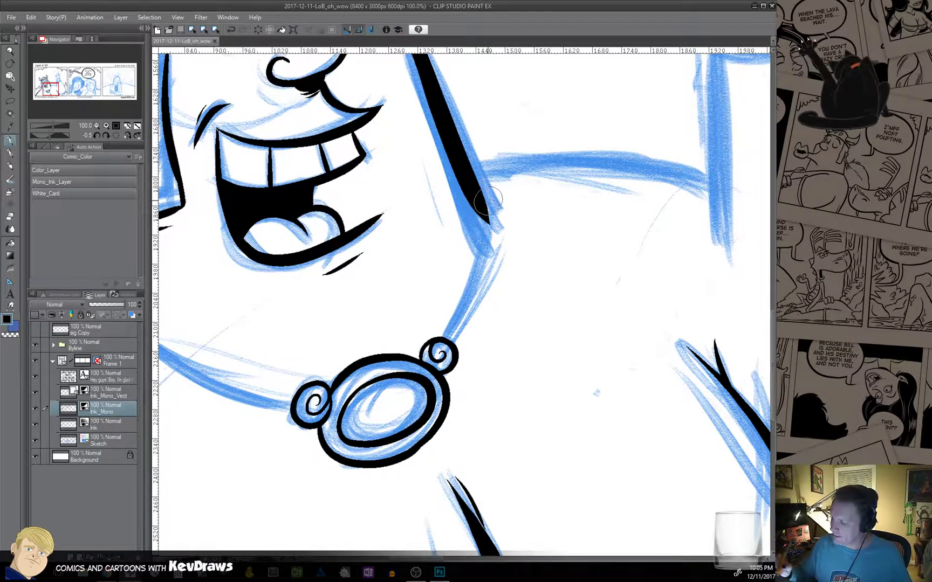
{"action": "left_click_drag", "start_coordinate": [488, 201], "coordinate": [494, 223]}
{"action": "mouse_move", "coordinate": [478, 186]}
{"action": "left_mouse_down"}
{"action": "mouse_move", "coordinate": [497, 212]}
{"action": "mouse_move", "coordinate": [494, 246]}
{"action": "mouse_move", "coordinate": [485, 292]}
{"action": "mouse_move", "coordinate": [450, 343]}
{"action": "left_mouse_up"}
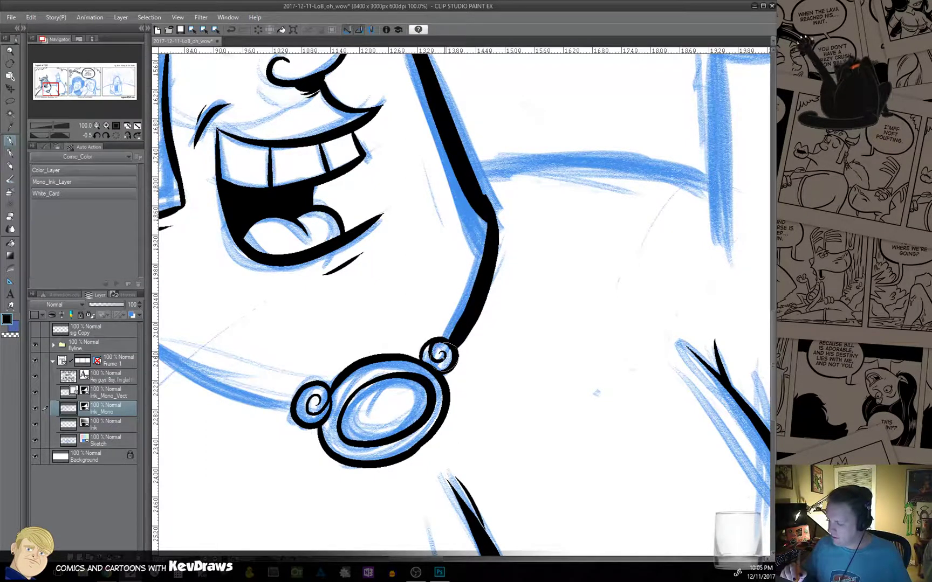
{"action": "key", "text": "ctrl+z"}
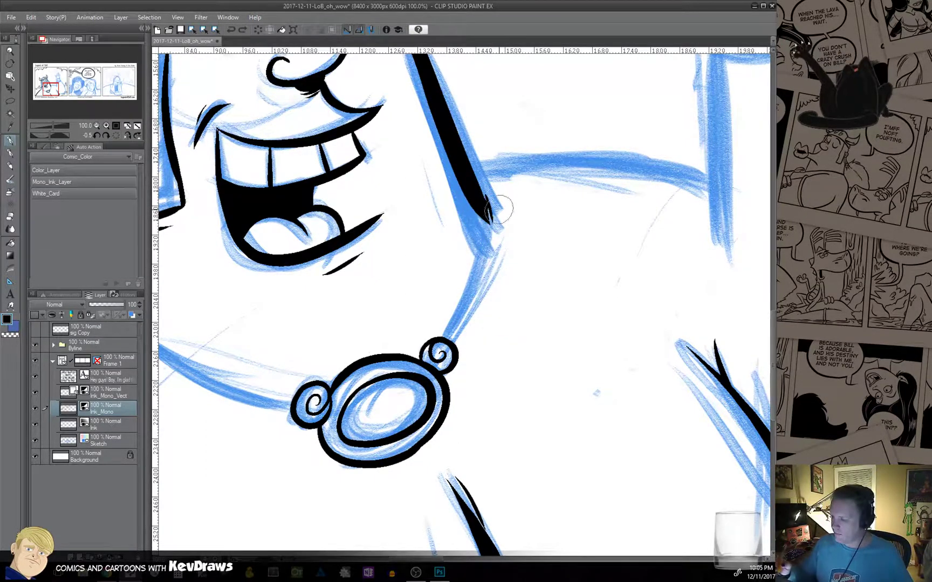
{"action": "key", "text": "ctrl+z"}
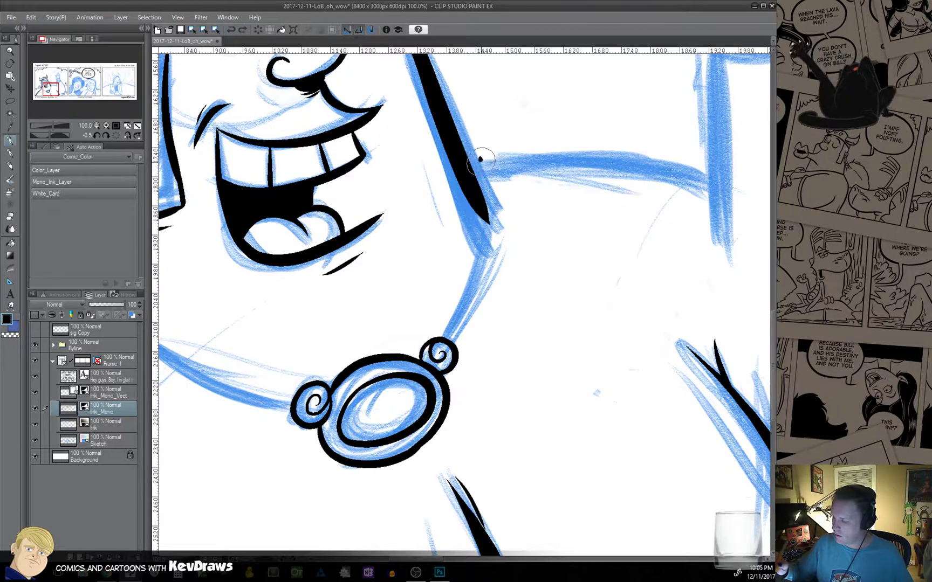
{"action": "mouse_move", "coordinate": [481, 161]}
{"action": "left_mouse_down"}
{"action": "mouse_move", "coordinate": [489, 220]}
{"action": "mouse_move", "coordinate": [478, 289]}
{"action": "mouse_move", "coordinate": [452, 345]}
{"action": "mouse_move", "coordinate": [475, 285]}
{"action": "mouse_move", "coordinate": [481, 141]}
{"action": "left_mouse_up"}
{"action": "key", "text": "ctrl+z"}
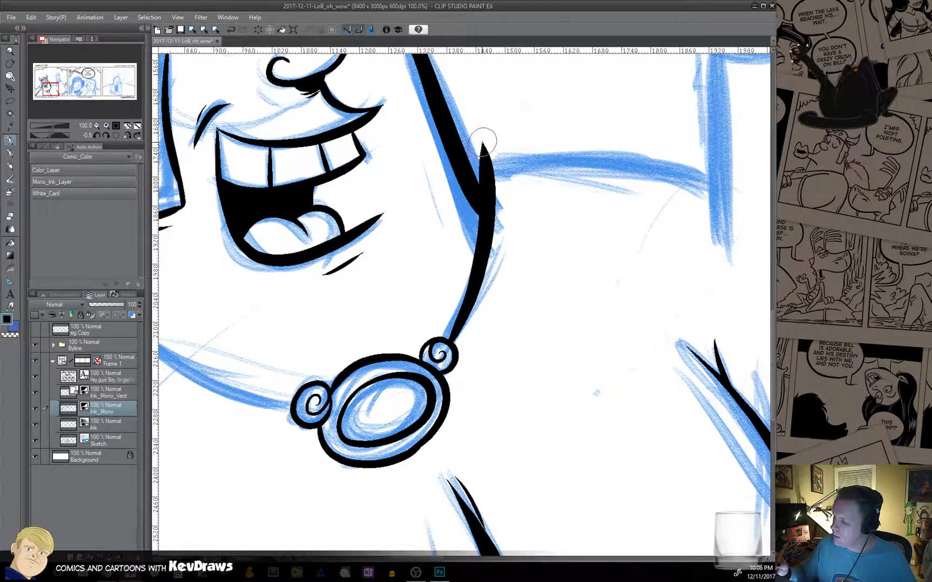
{"action": "left_click_drag", "start_coordinate": [482, 142], "coordinate": [480, 165]}
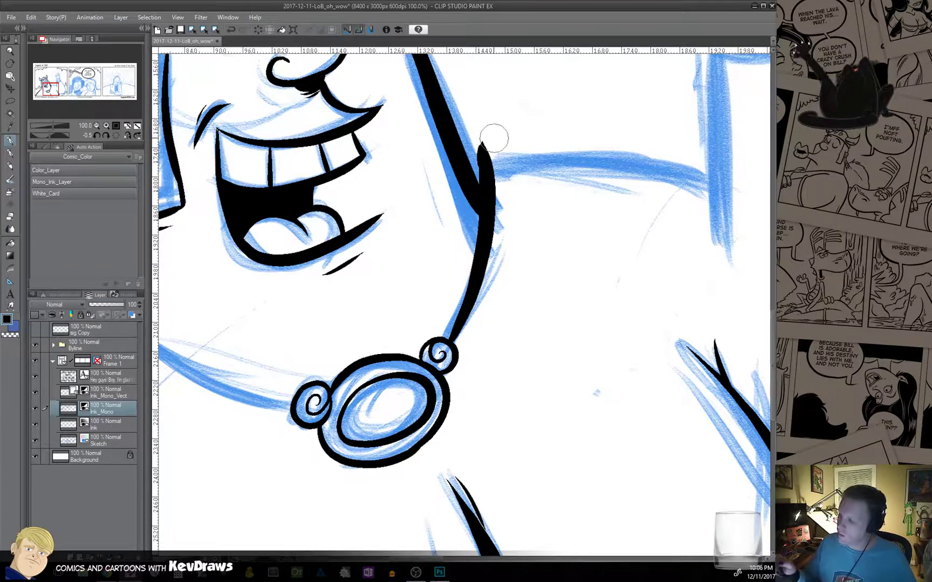
{"action": "mouse_move", "coordinate": [486, 142]}
{"action": "left_mouse_down"}
{"action": "mouse_move", "coordinate": [501, 146]}
{"action": "mouse_move", "coordinate": [484, 161]}
{"action": "mouse_move", "coordinate": [481, 203]}
{"action": "left_mouse_up"}
Rotate the canvas and ink the near side of the collar as a thick curve from the neck to the brooch's lower bead.
{"action": "left_click_drag", "start_coordinate": [475, 290], "coordinate": [635, 262]}
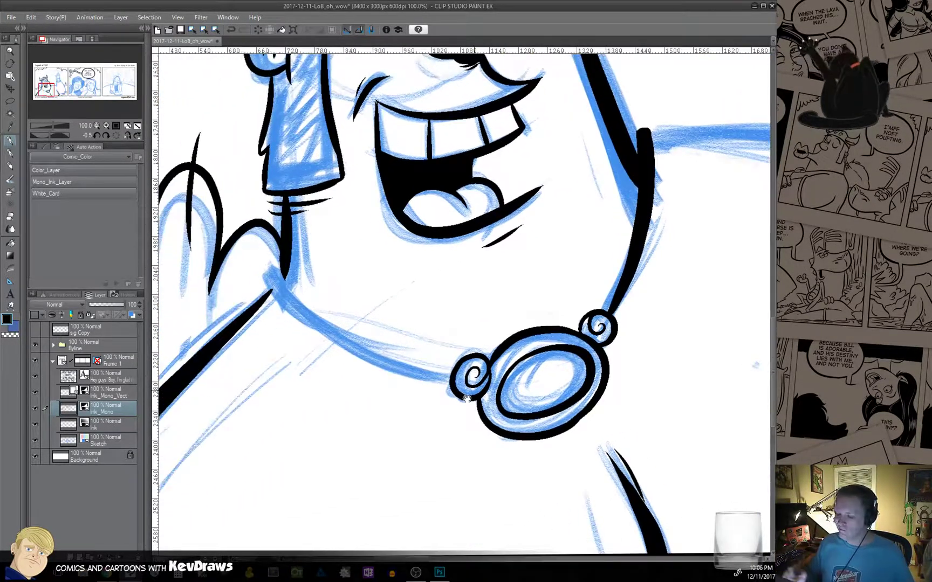
{"action": "key", "text": "r"}
{"action": "left_click_drag", "start_coordinate": [590, 420], "coordinate": [617, 277]}
{"action": "left_click_drag", "start_coordinate": [530, 409], "coordinate": [553, 356]}
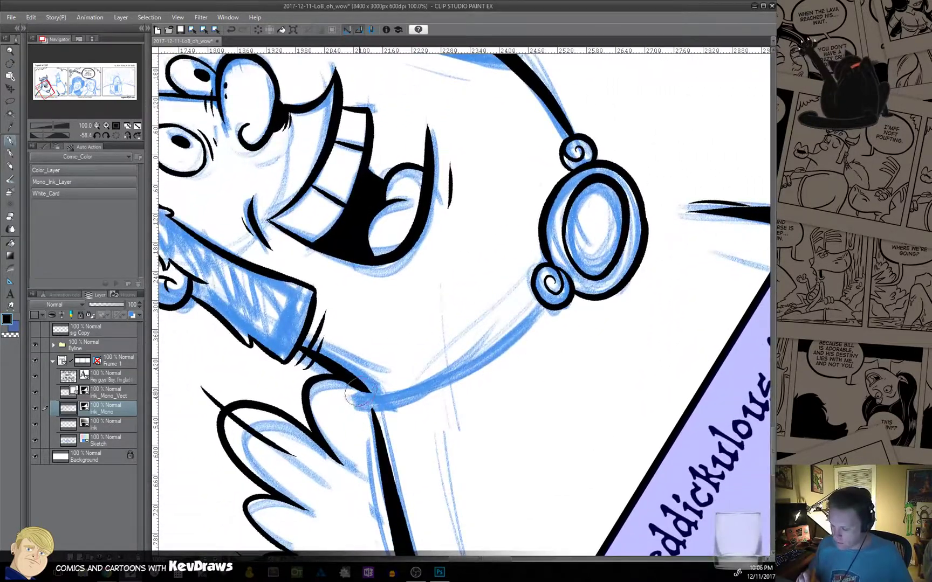
{"action": "mouse_move", "coordinate": [356, 396]}
{"action": "left_mouse_down"}
{"action": "mouse_move", "coordinate": [388, 398]}
{"action": "mouse_move", "coordinate": [492, 346]}
{"action": "mouse_move", "coordinate": [546, 303]}
{"action": "left_mouse_up"}
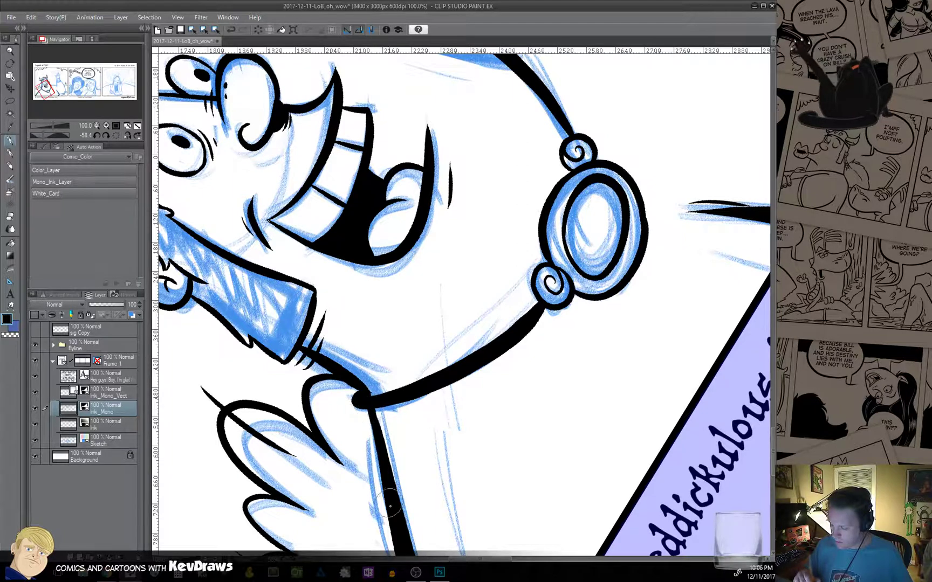
Ink the top of the man's far shoulder as one thick curve from the collar's upper end to the sketched vertical line.
{"action": "left_click_drag", "start_coordinate": [520, 364], "coordinate": [445, 467]}
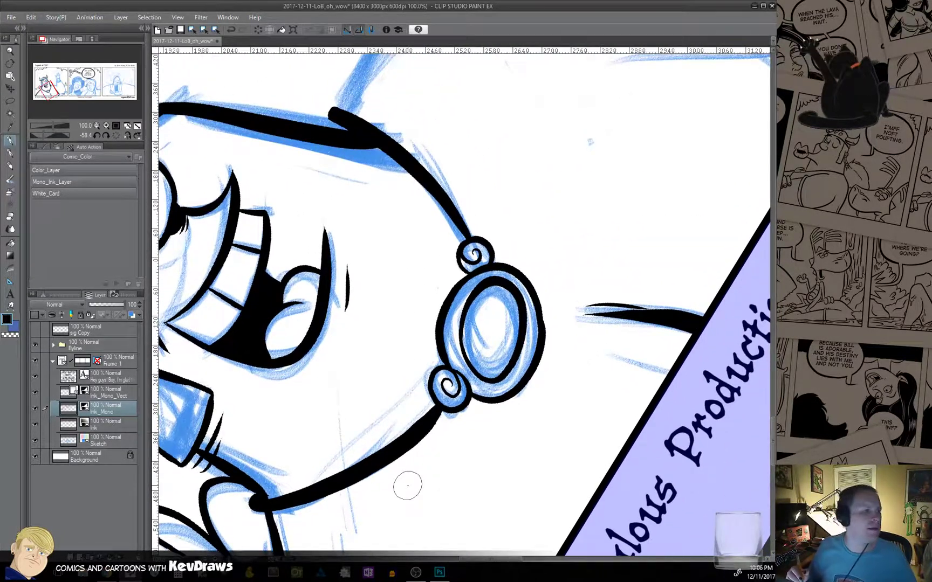
{"action": "left_click_drag", "start_coordinate": [549, 299], "coordinate": [458, 437]}
{"action": "left_click_drag", "start_coordinate": [370, 283], "coordinate": [391, 343]}
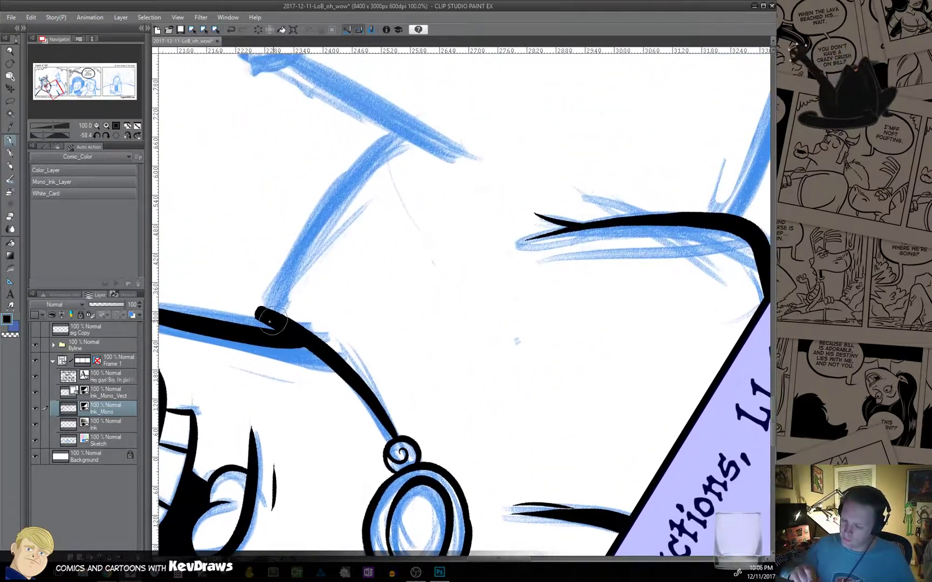
{"action": "mouse_move", "coordinate": [256, 333]}
{"action": "left_mouse_down"}
{"action": "mouse_move", "coordinate": [308, 237]}
{"action": "mouse_move", "coordinate": [403, 130]}
{"action": "left_mouse_up"}
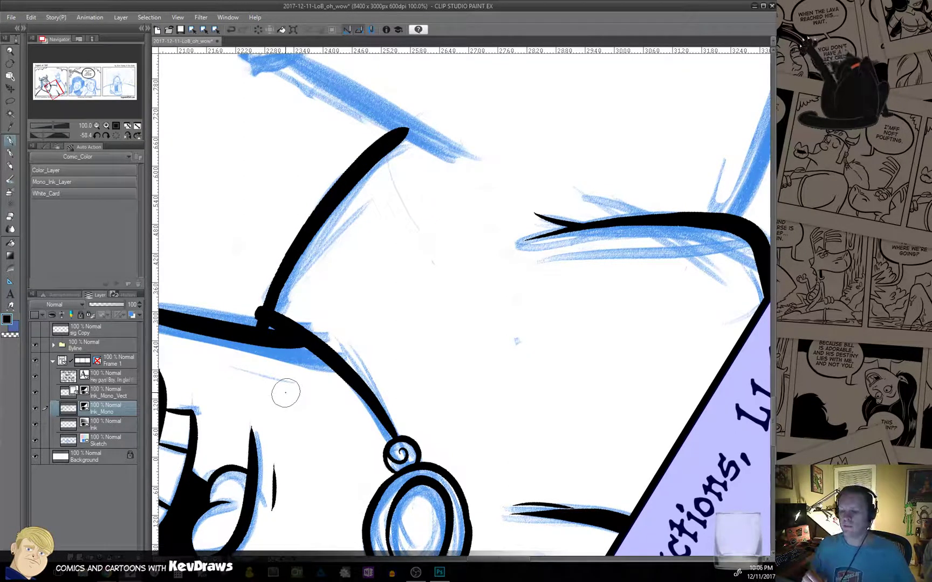
Ink the upper rim and both side edges of the raised arm's cuff, just below the palm.
{"action": "left_click_drag", "start_coordinate": [524, 343], "coordinate": [401, 393]}
{"action": "left_click_drag", "start_coordinate": [567, 395], "coordinate": [372, 479]}
{"action": "mouse_move", "coordinate": [587, 265]}
{"action": "left_mouse_down"}
{"action": "mouse_move", "coordinate": [403, 414]}
{"action": "mouse_move", "coordinate": [397, 517]}
{"action": "left_mouse_up"}
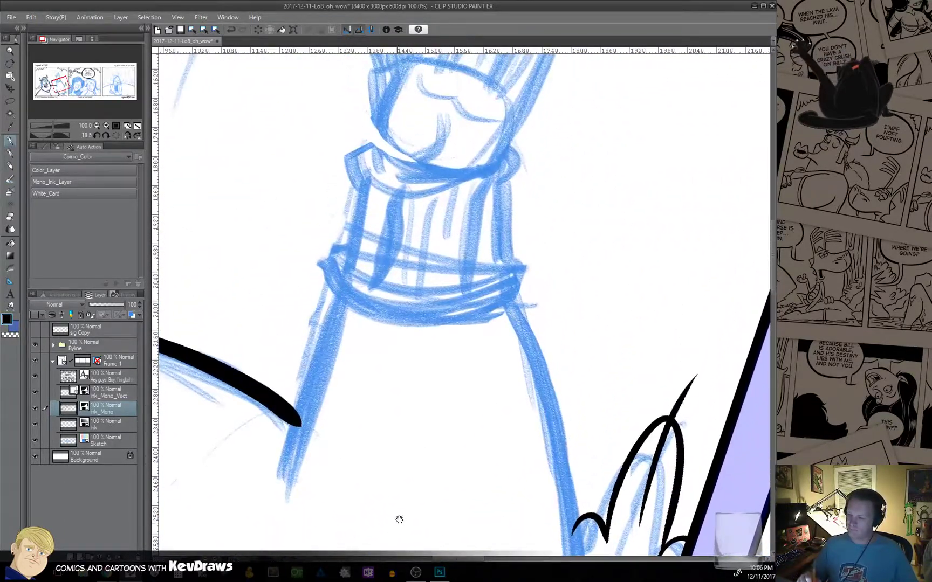
{"action": "mouse_move", "coordinate": [451, 400]}
{"action": "left_mouse_down"}
{"action": "mouse_move", "coordinate": [420, 453]}
{"action": "mouse_move", "coordinate": [452, 473]}
{"action": "left_mouse_up"}
{"action": "mouse_move", "coordinate": [498, 425]}
{"action": "left_mouse_down"}
{"action": "mouse_move", "coordinate": [562, 381]}
{"action": "mouse_move", "coordinate": [424, 369]}
{"action": "left_mouse_up"}
{"action": "mouse_move", "coordinate": [362, 253]}
{"action": "left_mouse_down"}
{"action": "mouse_move", "coordinate": [349, 265]}
{"action": "mouse_move", "coordinate": [367, 289]}
{"action": "mouse_move", "coordinate": [461, 284]}
{"action": "left_mouse_up"}
{"action": "mouse_move", "coordinate": [505, 227]}
{"action": "left_mouse_down"}
{"action": "mouse_move", "coordinate": [515, 237]}
{"action": "mouse_move", "coordinate": [457, 284]}
{"action": "left_mouse_up"}
{"action": "left_click_drag", "start_coordinate": [371, 294], "coordinate": [371, 396]}
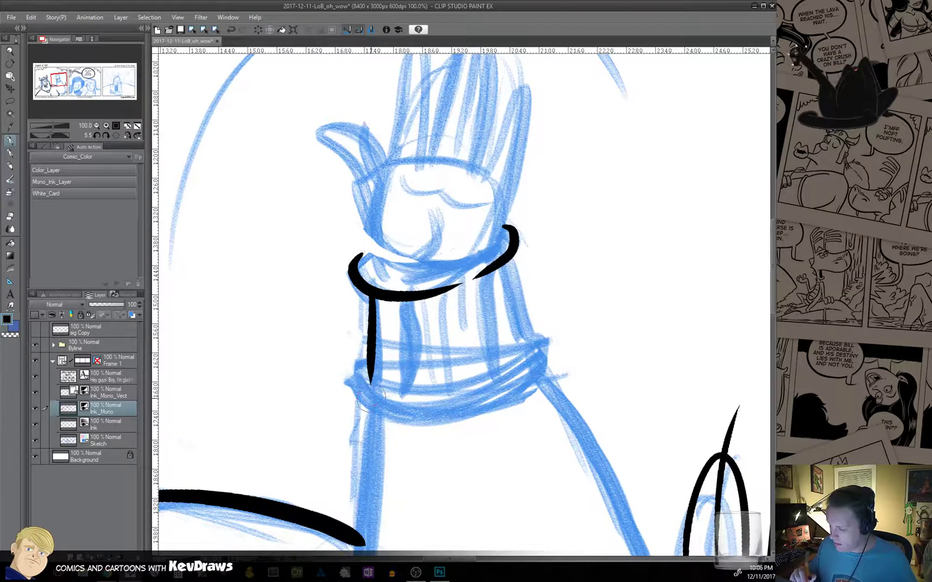
{"action": "left_click_drag", "start_coordinate": [504, 262], "coordinate": [529, 357]}
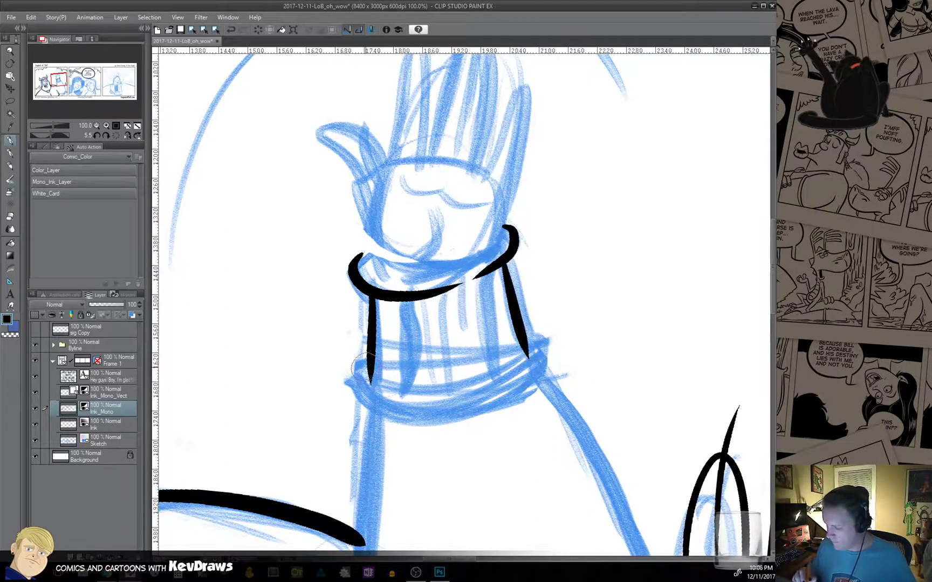
Ink the cuff's thick lower rim and the inner curve of its opening at the wrist.
{"action": "mouse_move", "coordinate": [369, 377]}
{"action": "left_mouse_down"}
{"action": "mouse_move", "coordinate": [350, 380]}
{"action": "mouse_move", "coordinate": [361, 397]}
{"action": "mouse_move", "coordinate": [389, 408]}
{"action": "mouse_move", "coordinate": [488, 402]}
{"action": "left_mouse_up"}
{"action": "mouse_move", "coordinate": [536, 340]}
{"action": "left_mouse_down"}
{"action": "mouse_move", "coordinate": [546, 372]}
{"action": "mouse_move", "coordinate": [458, 416]}
{"action": "left_mouse_up"}
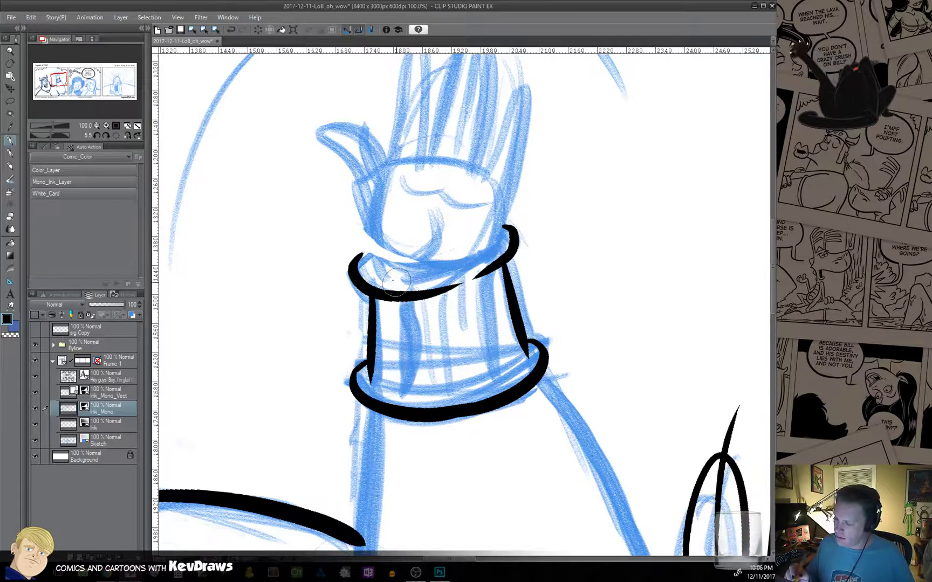
{"action": "mouse_move", "coordinate": [381, 267]}
{"action": "left_mouse_down"}
{"action": "mouse_move", "coordinate": [450, 267]}
{"action": "mouse_move", "coordinate": [512, 233]}
{"action": "left_mouse_up"}
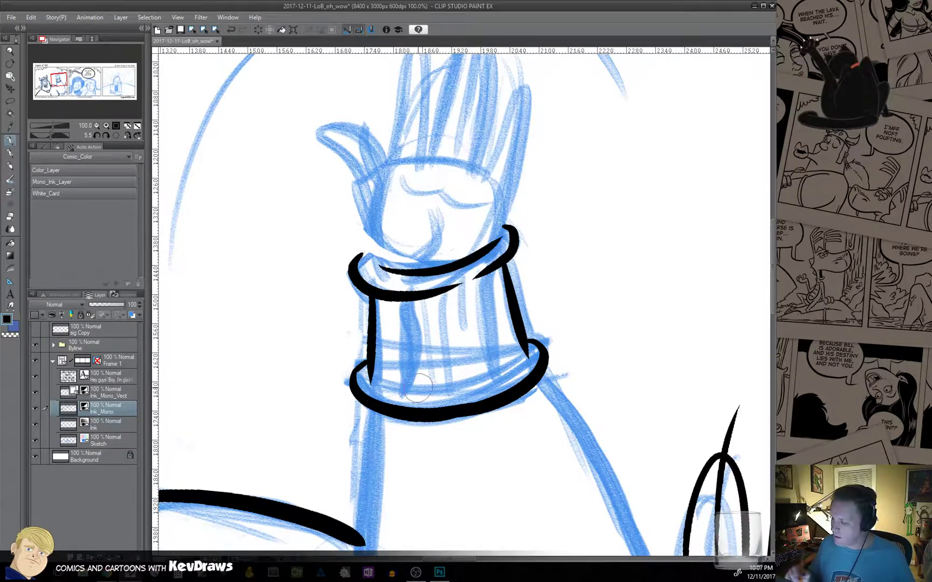
Ink the sleeve's left edge from the cuff down to the shoulder line, with a small fold mark beside its end.
{"action": "left_click_drag", "start_coordinate": [432, 471], "coordinate": [443, 316]}
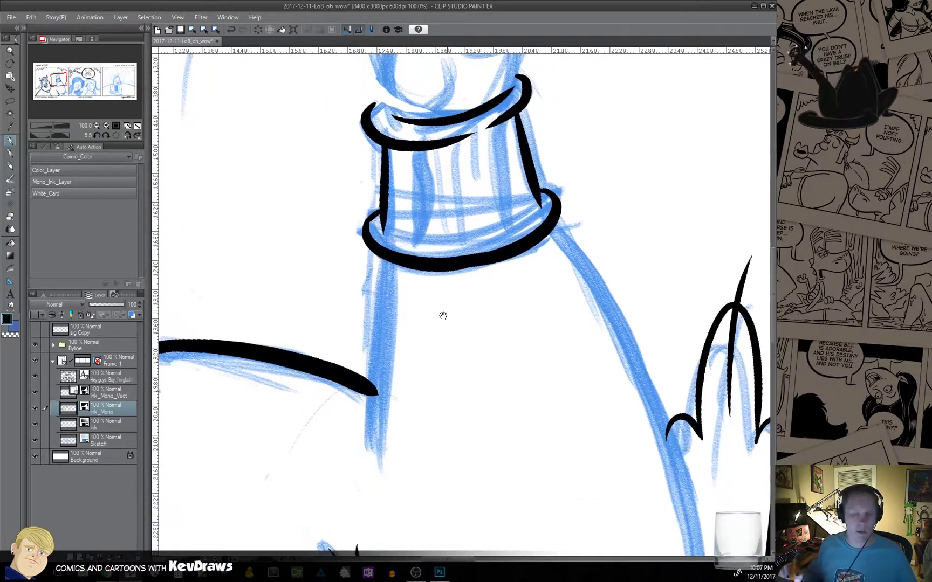
{"action": "left_click_drag", "start_coordinate": [384, 259], "coordinate": [370, 474]}
{"action": "left_click_drag", "start_coordinate": [349, 430], "coordinate": [345, 445]}
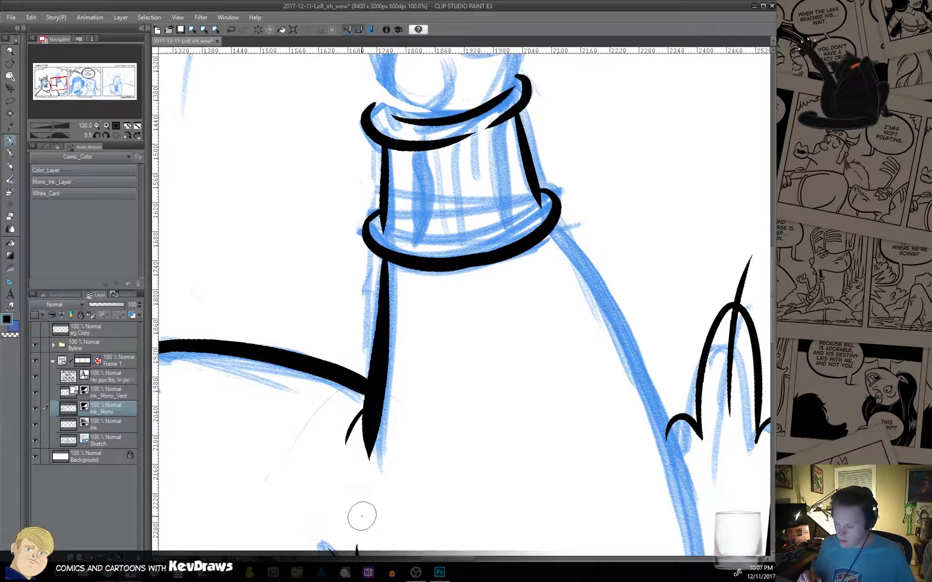
Ink the sleeve's long curved right edge below the cuff and the thick bottom edge joining it to the body.
{"action": "left_click_drag", "start_coordinate": [504, 502], "coordinate": [341, 399]}
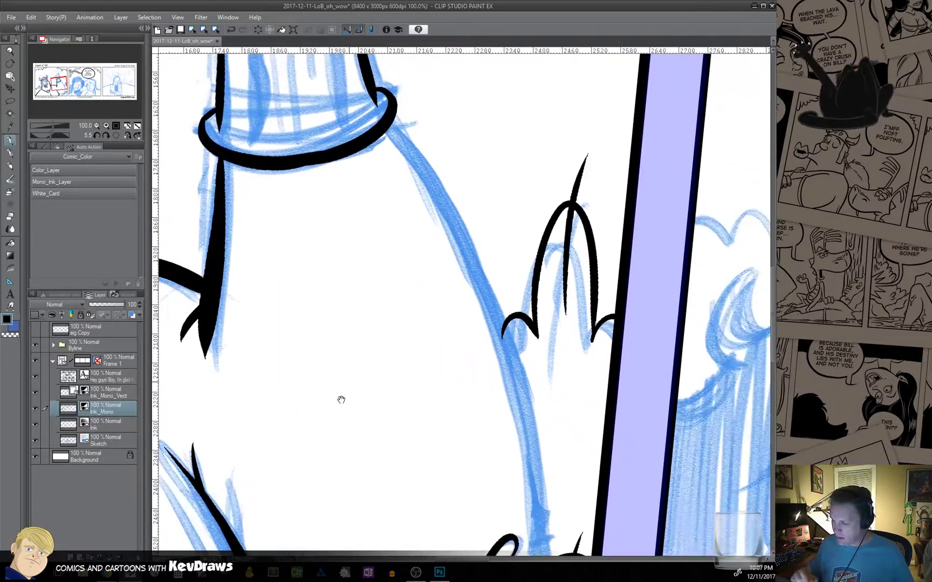
{"action": "left_click_drag", "start_coordinate": [517, 476], "coordinate": [450, 381]}
{"action": "left_click_drag", "start_coordinate": [405, 203], "coordinate": [426, 235]}
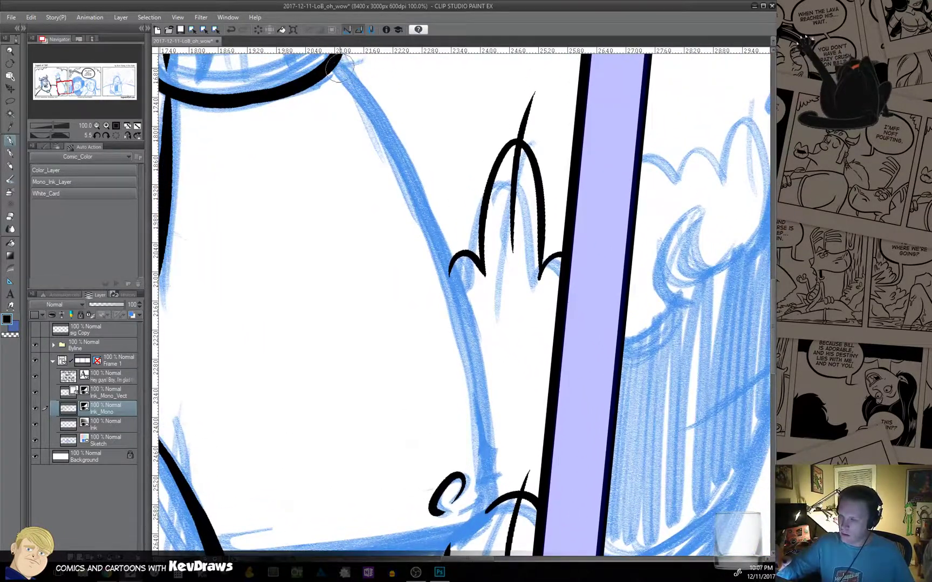
{"action": "mouse_move", "coordinate": [335, 63]}
{"action": "left_mouse_down"}
{"action": "mouse_move", "coordinate": [423, 220]}
{"action": "mouse_move", "coordinate": [455, 307]}
{"action": "mouse_move", "coordinate": [478, 419]}
{"action": "mouse_move", "coordinate": [481, 542]}
{"action": "left_mouse_up"}
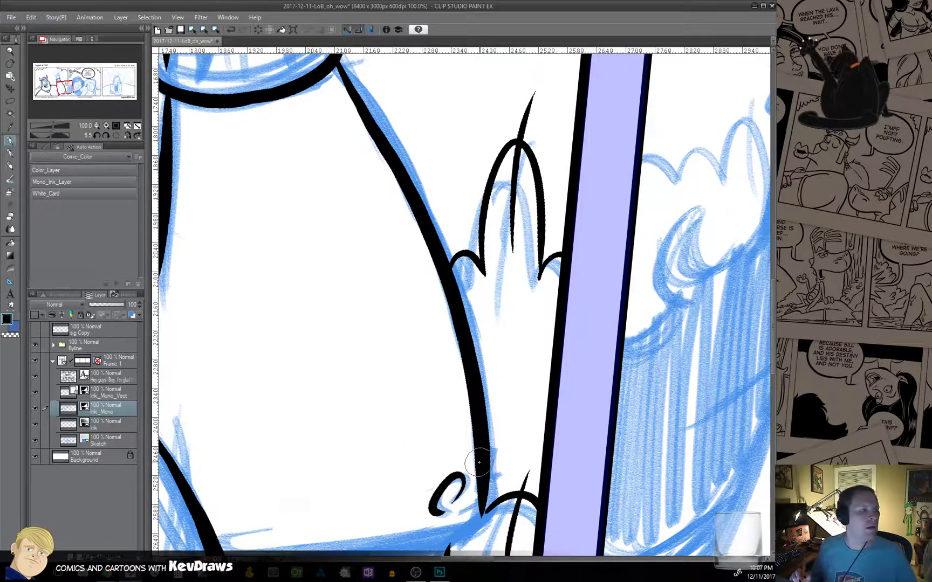
{"action": "mouse_move", "coordinate": [477, 470]}
{"action": "left_mouse_down"}
{"action": "mouse_move", "coordinate": [480, 385]}
{"action": "mouse_move", "coordinate": [570, 357]}
{"action": "left_mouse_up"}
{"action": "mouse_move", "coordinate": [300, 419]}
{"action": "left_mouse_down"}
{"action": "mouse_move", "coordinate": [431, 404]}
{"action": "mouse_move", "coordinate": [549, 375]}
{"action": "mouse_move", "coordinate": [558, 322]}
{"action": "mouse_move", "coordinate": [520, 444]}
{"action": "left_mouse_up"}
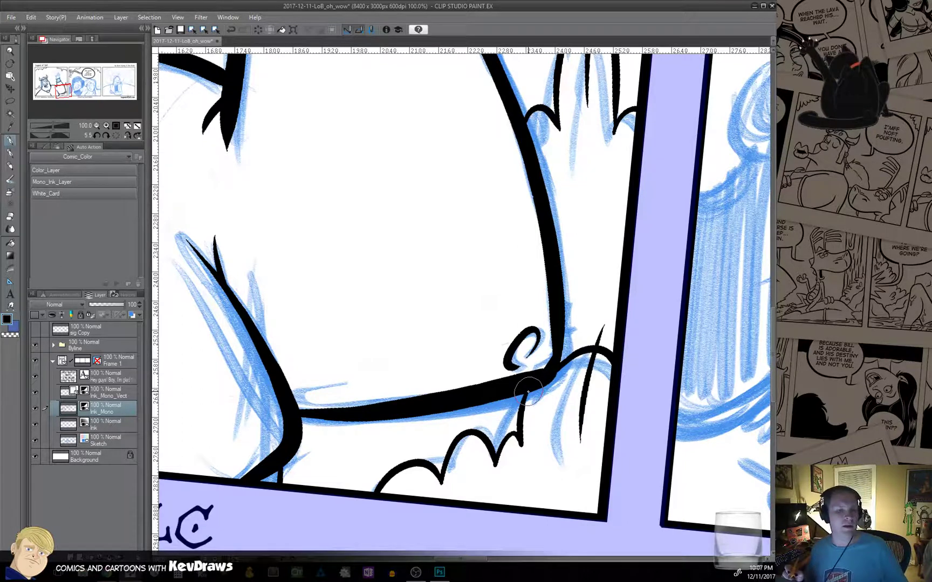
Ink two solid black vertical folds on the cuff, each with thin contour lines alongside.
{"action": "left_click_drag", "start_coordinate": [486, 314], "coordinate": [515, 379]}
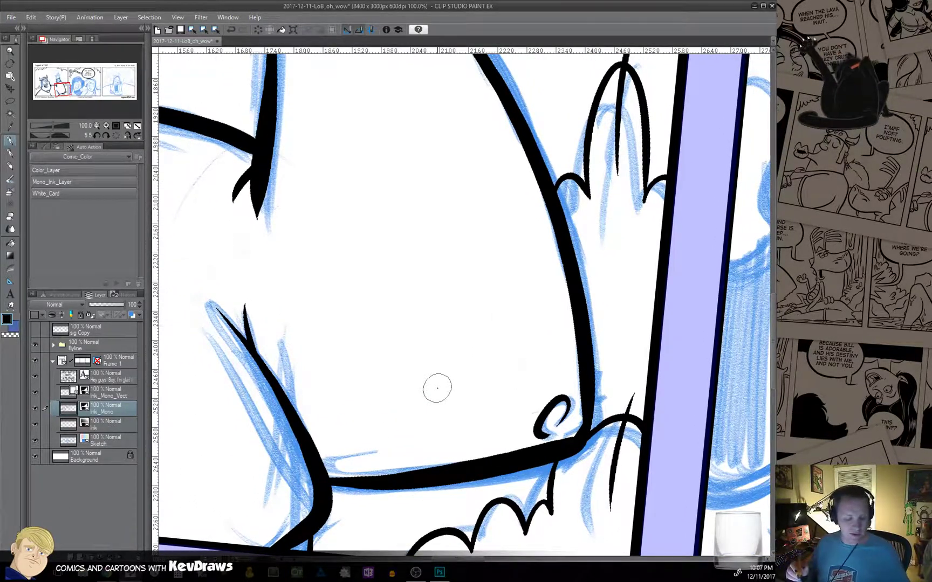
{"action": "mouse_move", "coordinate": [388, 198]}
{"action": "left_mouse_down"}
{"action": "mouse_move", "coordinate": [405, 433]}
{"action": "mouse_move", "coordinate": [432, 464]}
{"action": "left_mouse_up"}
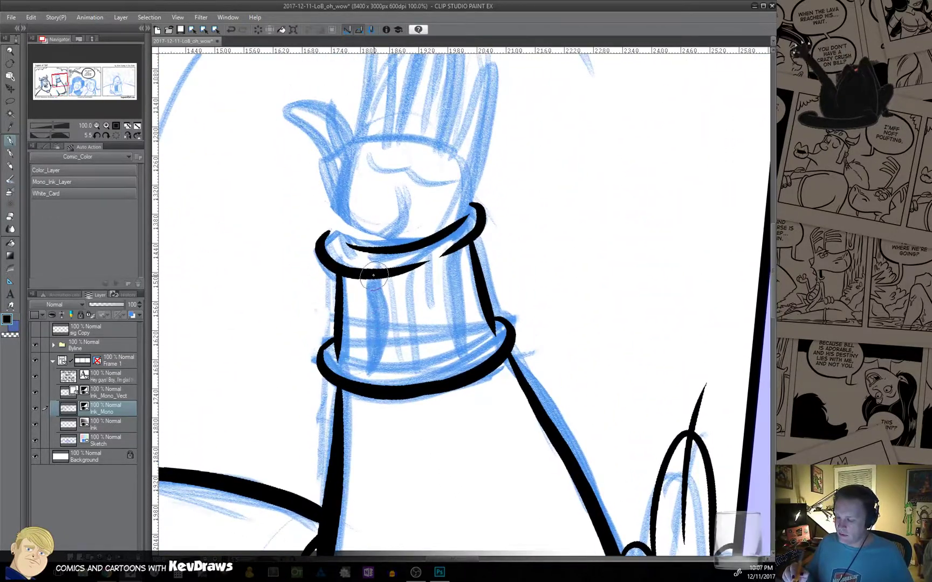
{"action": "left_click_drag", "start_coordinate": [373, 275], "coordinate": [374, 372]}
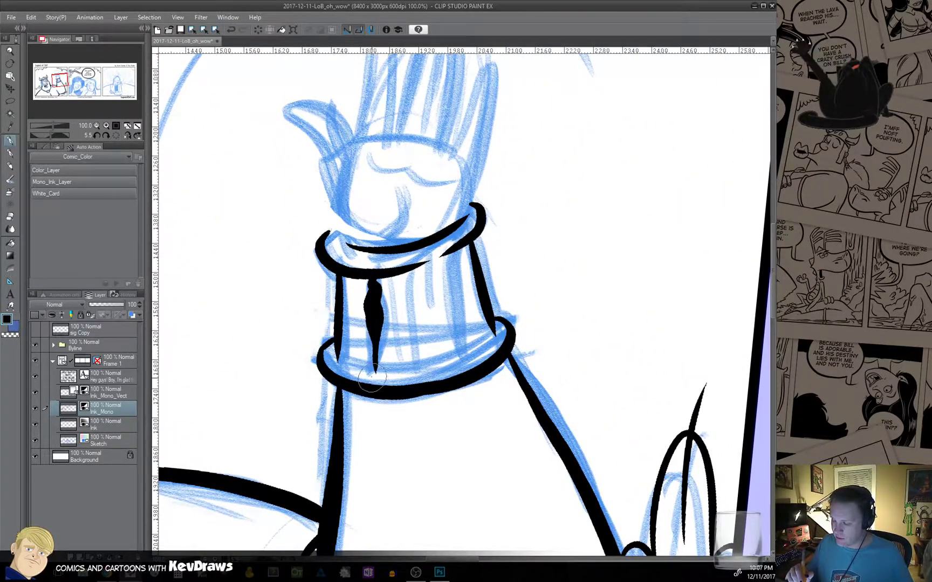
{"action": "mouse_move", "coordinate": [363, 289]}
{"action": "left_mouse_down"}
{"action": "mouse_move", "coordinate": [364, 348]}
{"action": "mouse_move", "coordinate": [385, 345]}
{"action": "mouse_move", "coordinate": [392, 286]}
{"action": "left_mouse_up"}
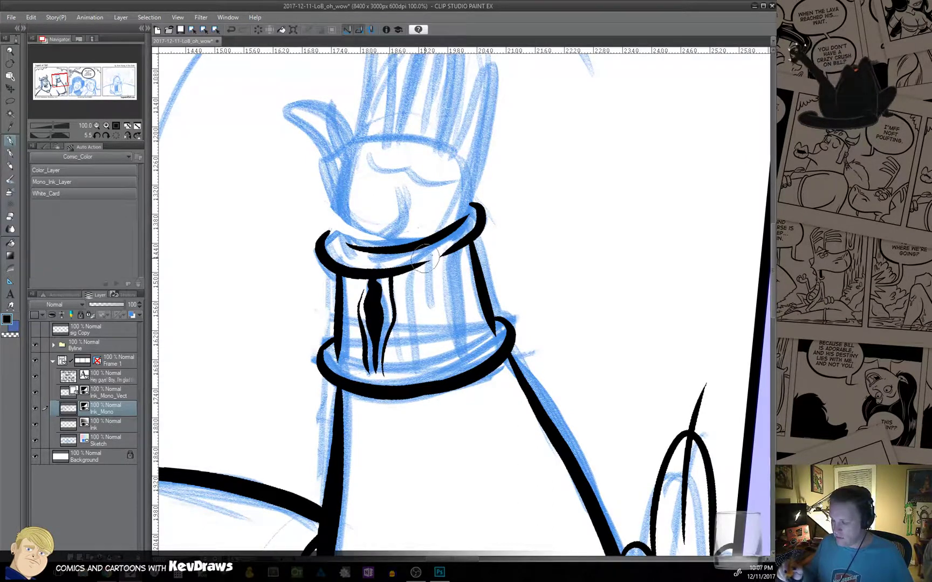
{"action": "mouse_move", "coordinate": [457, 246]}
{"action": "left_mouse_down"}
{"action": "mouse_move", "coordinate": [459, 308]}
{"action": "mouse_move", "coordinate": [474, 356]}
{"action": "left_mouse_up"}
{"action": "left_click_drag", "start_coordinate": [443, 278], "coordinate": [464, 355]}
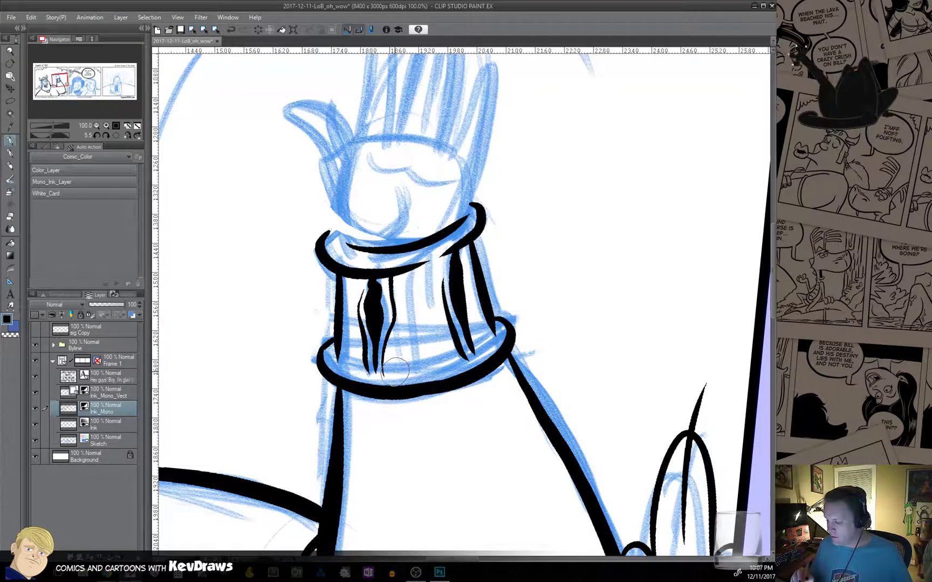
Add thin accent lines above the cuff's lower rim and two vertical fold lines in the middle of the cuff.
{"action": "left_click_drag", "start_coordinate": [396, 372], "coordinate": [446, 362]}
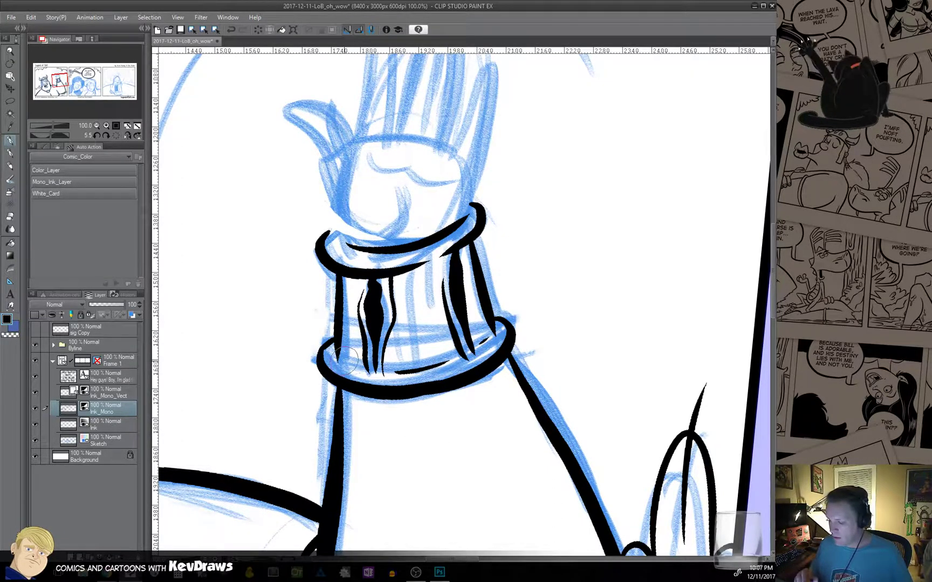
{"action": "left_click_drag", "start_coordinate": [345, 360], "coordinate": [373, 363]}
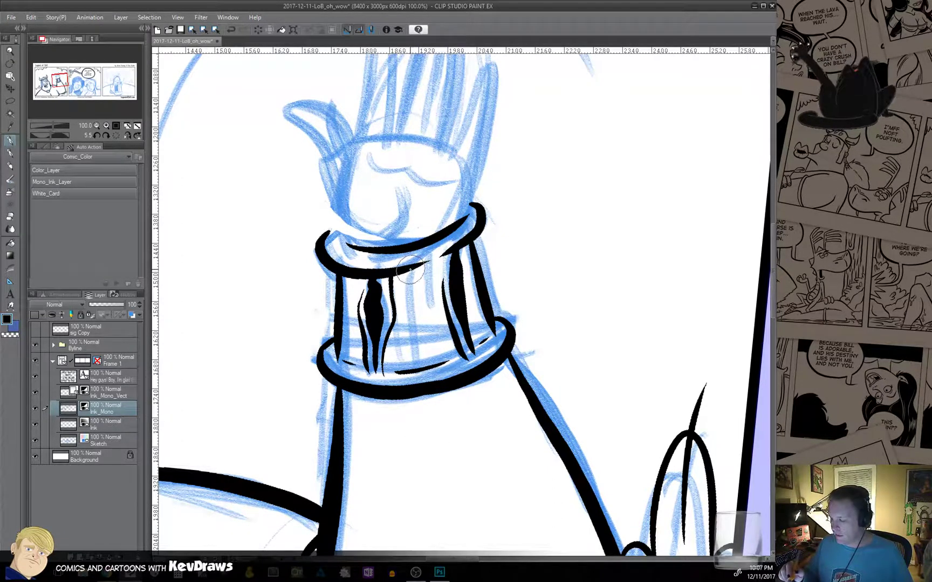
{"action": "left_click_drag", "start_coordinate": [411, 270], "coordinate": [418, 364]}
{"action": "left_click_drag", "start_coordinate": [421, 309], "coordinate": [426, 365]}
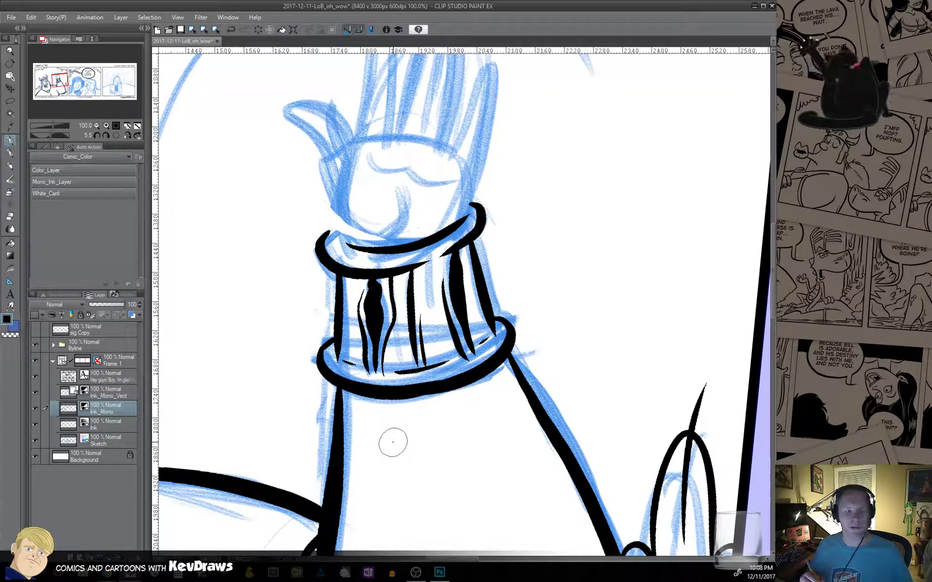
Ink the curved crease at the base of the palm, the palm's outer edge and the thumb outline.
{"action": "left_click_drag", "start_coordinate": [462, 267], "coordinate": [474, 405]}
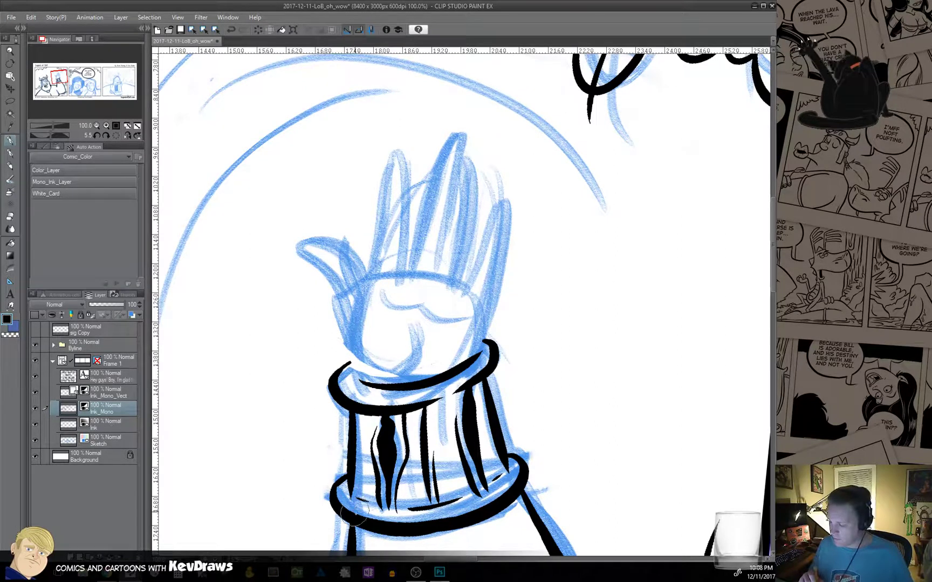
{"action": "mouse_move", "coordinate": [415, 326]}
{"action": "left_mouse_down"}
{"action": "mouse_move", "coordinate": [399, 377]}
{"action": "mouse_move", "coordinate": [348, 359]}
{"action": "mouse_move", "coordinate": [346, 322]}
{"action": "left_mouse_up"}
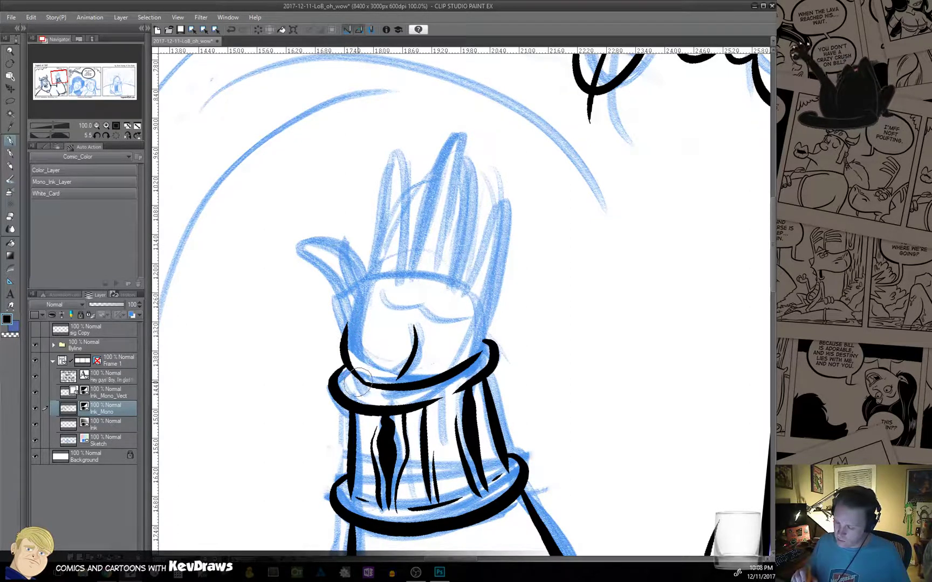
{"action": "mouse_move", "coordinate": [345, 348]}
{"action": "left_mouse_down"}
{"action": "mouse_move", "coordinate": [341, 288]}
{"action": "mouse_move", "coordinate": [305, 257]}
{"action": "mouse_move", "coordinate": [306, 245]}
{"action": "mouse_move", "coordinate": [343, 240]}
{"action": "mouse_move", "coordinate": [367, 294]}
{"action": "left_mouse_up"}
{"action": "left_click_drag", "start_coordinate": [304, 248], "coordinate": [318, 259]}
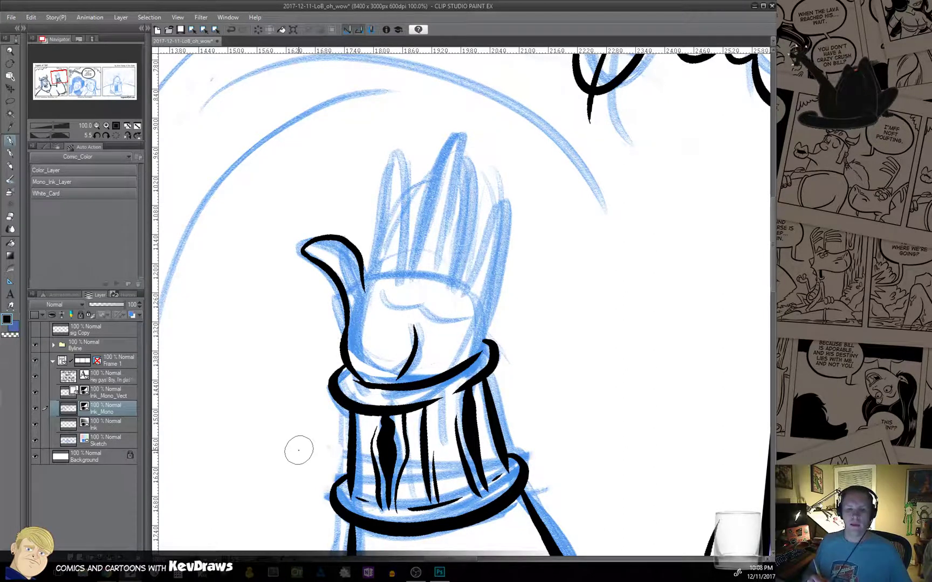
Ink the upper palm crease and the outlines of the little, index and middle fingers on the raised hand.
{"action": "left_click_drag", "start_coordinate": [532, 373], "coordinate": [520, 418]}
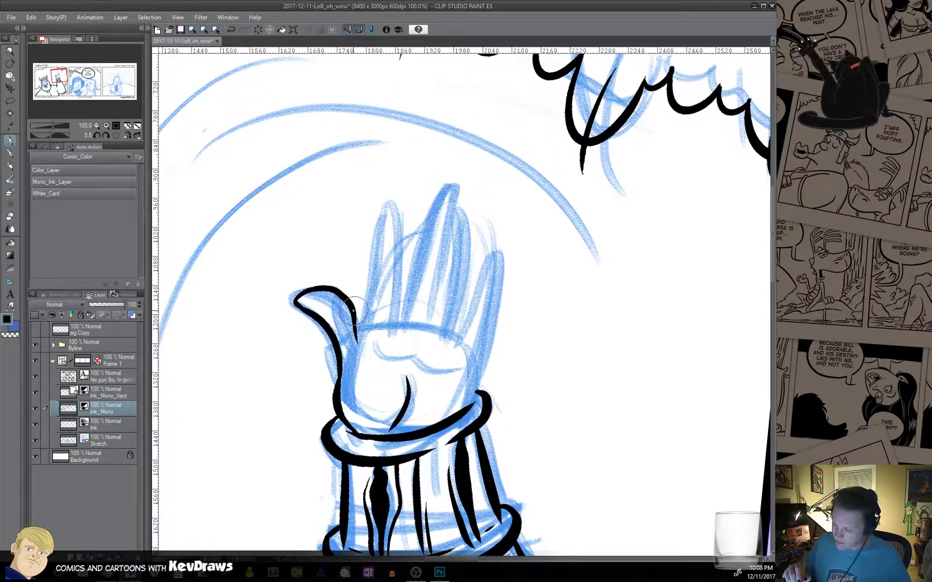
{"action": "mouse_move", "coordinate": [354, 311]}
{"action": "left_mouse_down"}
{"action": "mouse_move", "coordinate": [372, 364]}
{"action": "mouse_move", "coordinate": [419, 352]}
{"action": "mouse_move", "coordinate": [452, 365]}
{"action": "mouse_move", "coordinate": [492, 341]}
{"action": "mouse_move", "coordinate": [499, 267]}
{"action": "mouse_move", "coordinate": [490, 254]}
{"action": "mouse_move", "coordinate": [494, 275]}
{"action": "mouse_move", "coordinate": [490, 255]}
{"action": "mouse_move", "coordinate": [464, 364]}
{"action": "left_mouse_up"}
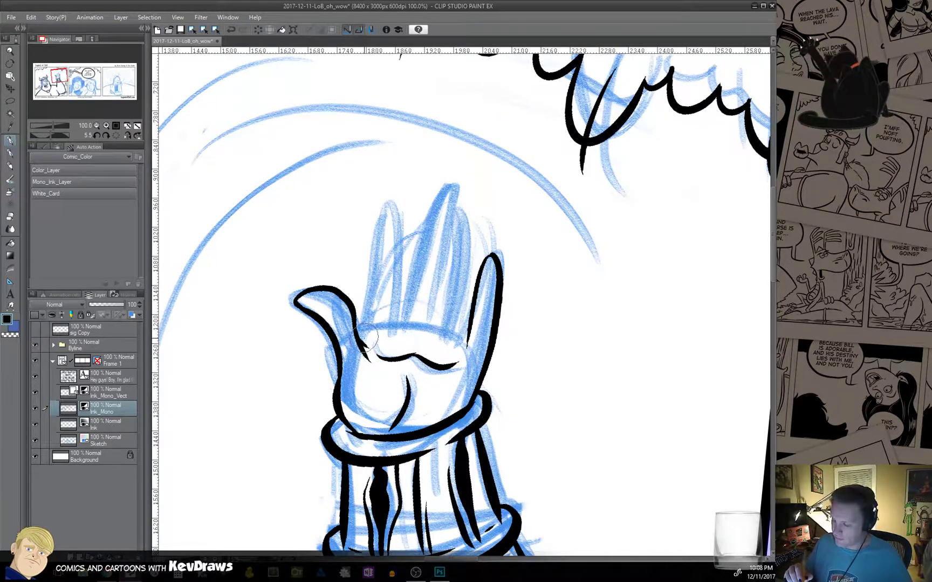
{"action": "mouse_move", "coordinate": [361, 329]}
{"action": "left_mouse_down"}
{"action": "mouse_move", "coordinate": [382, 213]}
{"action": "mouse_move", "coordinate": [399, 205]}
{"action": "mouse_move", "coordinate": [393, 325]}
{"action": "left_mouse_up"}
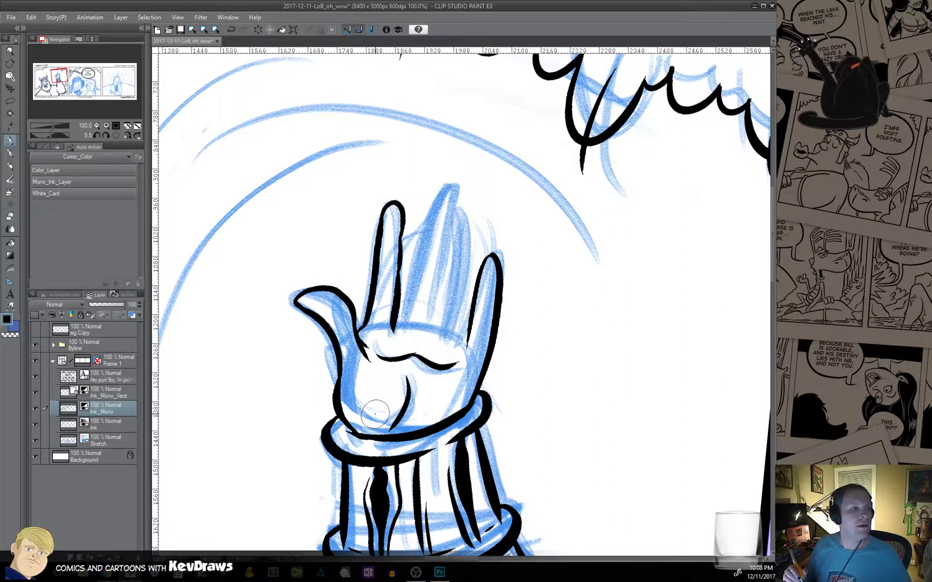
{"action": "left_click_drag", "start_coordinate": [376, 415], "coordinate": [365, 451]}
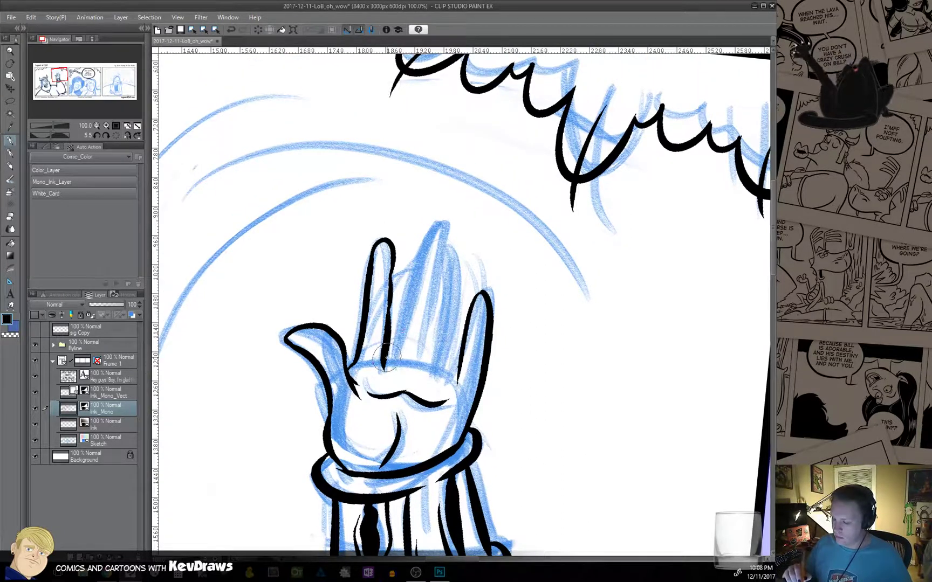
{"action": "mouse_move", "coordinate": [388, 361]}
{"action": "left_mouse_down"}
{"action": "mouse_move", "coordinate": [431, 226]}
{"action": "mouse_move", "coordinate": [445, 222]}
{"action": "mouse_move", "coordinate": [426, 370]}
{"action": "left_mouse_up"}
{"action": "mouse_move", "coordinate": [449, 247]}
{"action": "left_mouse_down"}
{"action": "mouse_move", "coordinate": [459, 275]}
{"action": "mouse_move", "coordinate": [444, 356]}
{"action": "mouse_move", "coordinate": [447, 384]}
{"action": "mouse_move", "coordinate": [455, 382]}
{"action": "left_mouse_up"}
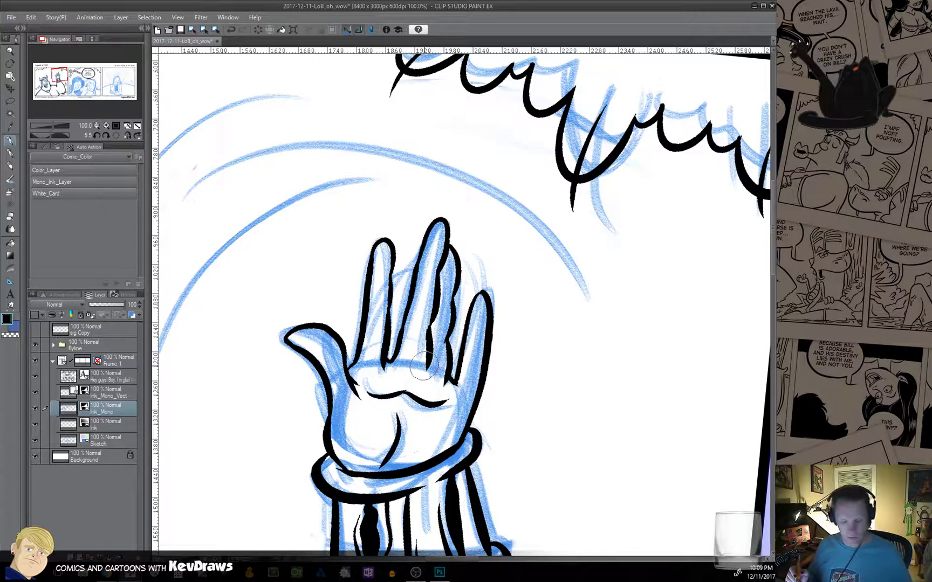
{"action": "key", "text": "ctrl+z"}
{"action": "key", "text": "ctrl+z"}
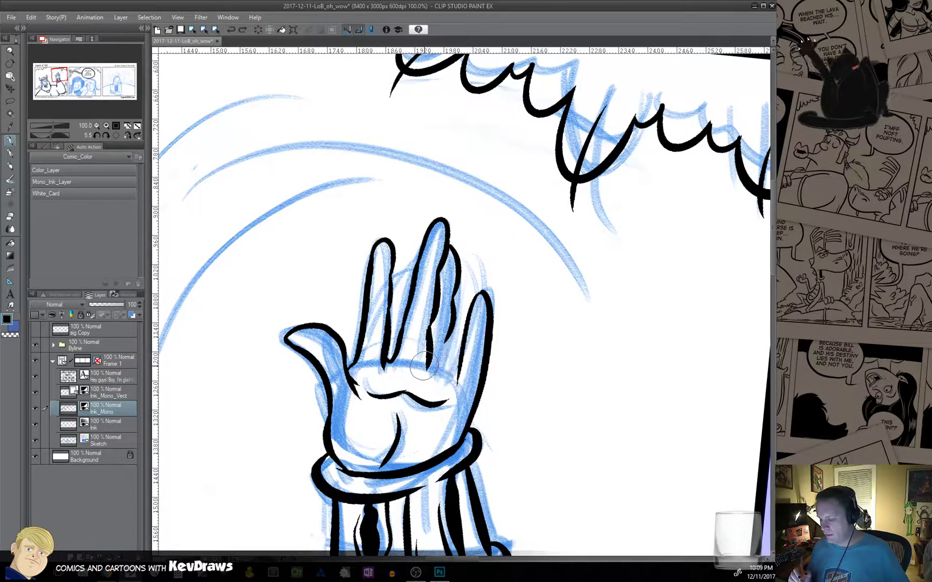
{"action": "key", "text": "ctrl+z"}
{"action": "key", "text": "ctrl+z"}
{"action": "key", "text": "ctrl+z"}
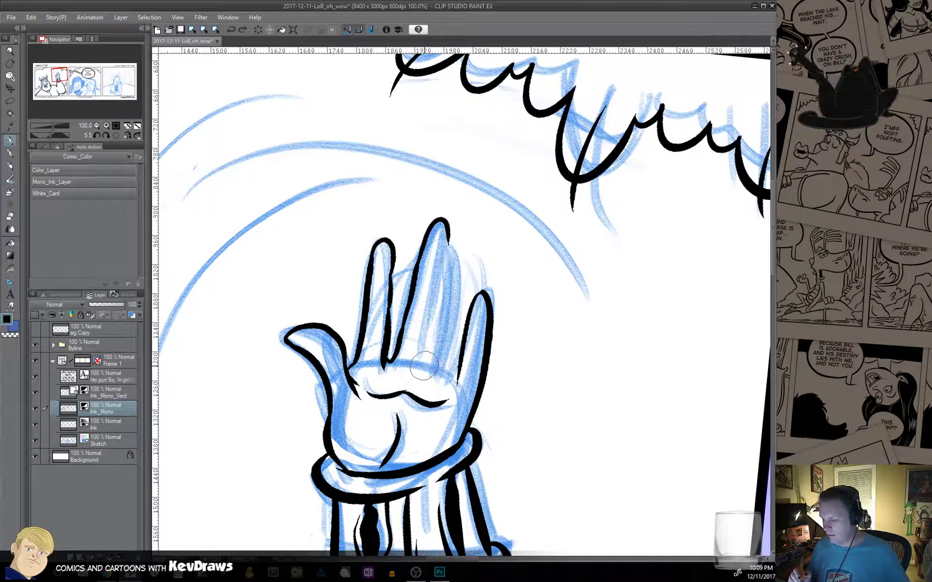
{"action": "left_click_drag", "start_coordinate": [448, 231], "coordinate": [457, 376]}
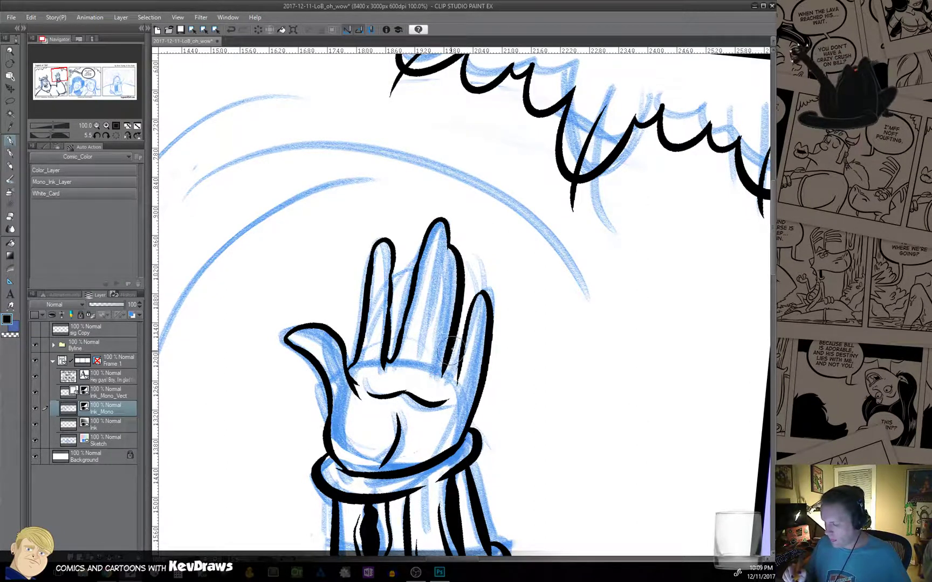
{"action": "key", "text": "ctrl+z"}
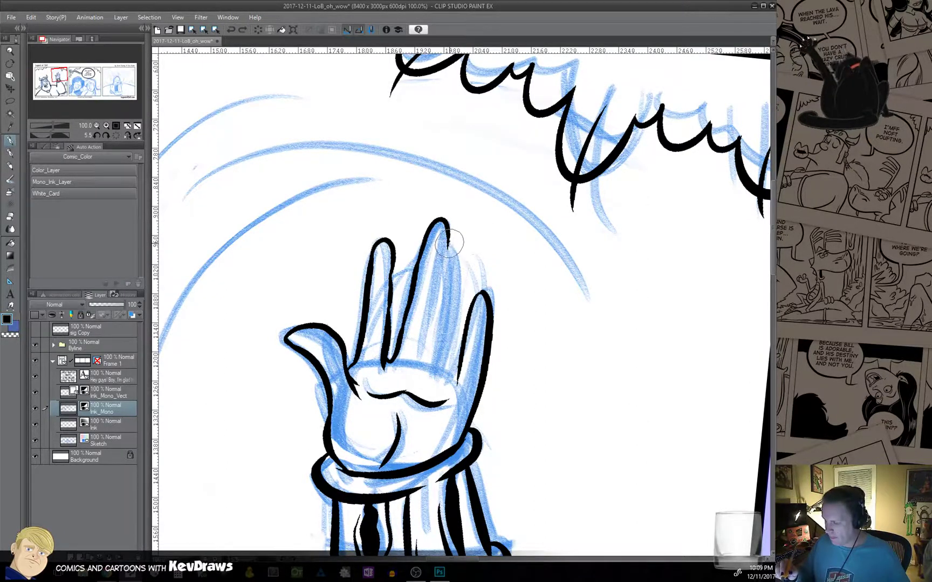
Ink the ring finger's outer and inner edges and redraw the little finger's tip and inner edge on the raised hand.
{"action": "left_click_drag", "start_coordinate": [447, 233], "coordinate": [458, 382]}
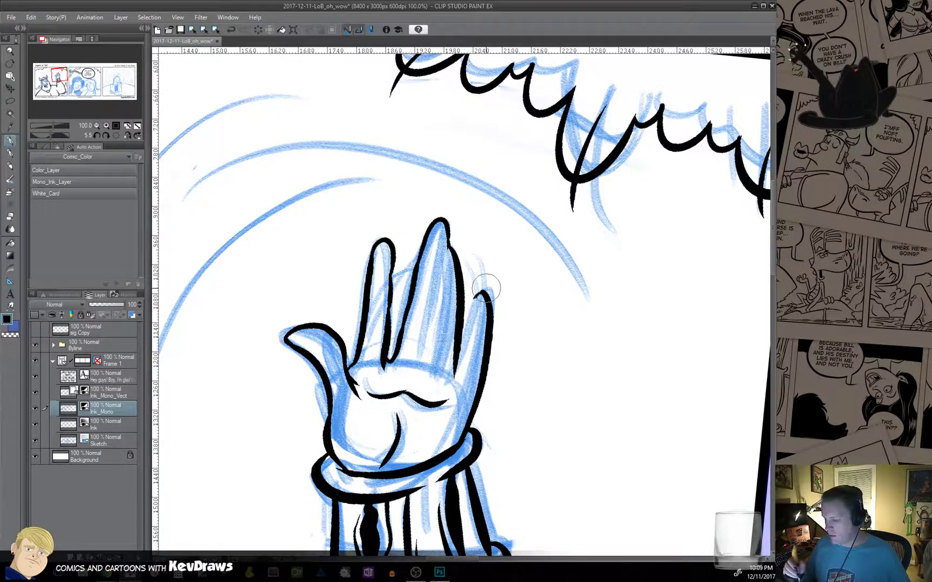
{"action": "left_click", "coordinate": [473, 298]}
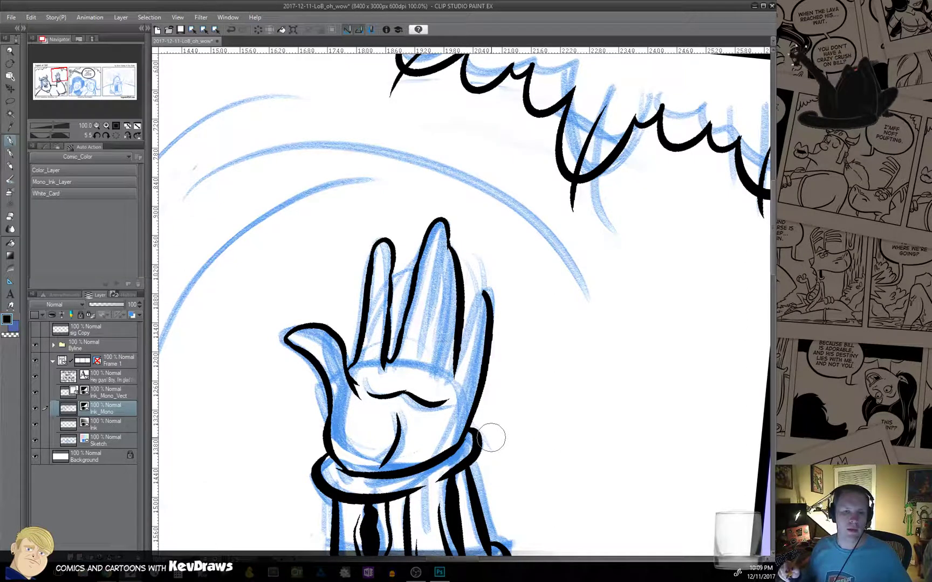
{"action": "left_click_drag", "start_coordinate": [521, 348], "coordinate": [491, 358]}
{"action": "mouse_move", "coordinate": [431, 344]}
{"action": "left_mouse_down"}
{"action": "mouse_move", "coordinate": [428, 354]}
{"action": "mouse_move", "coordinate": [451, 300]}
{"action": "left_mouse_up"}
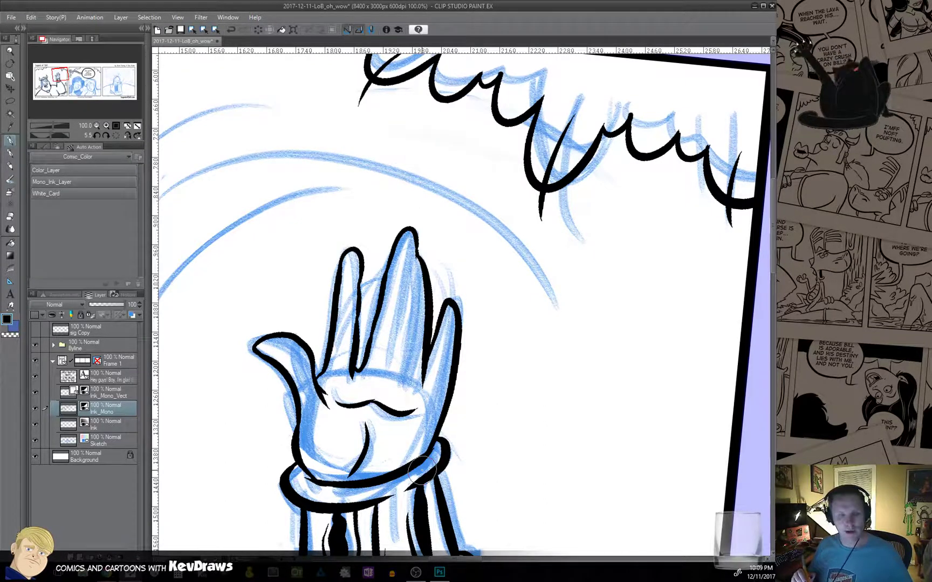
{"action": "key", "text": "ctrl+z"}
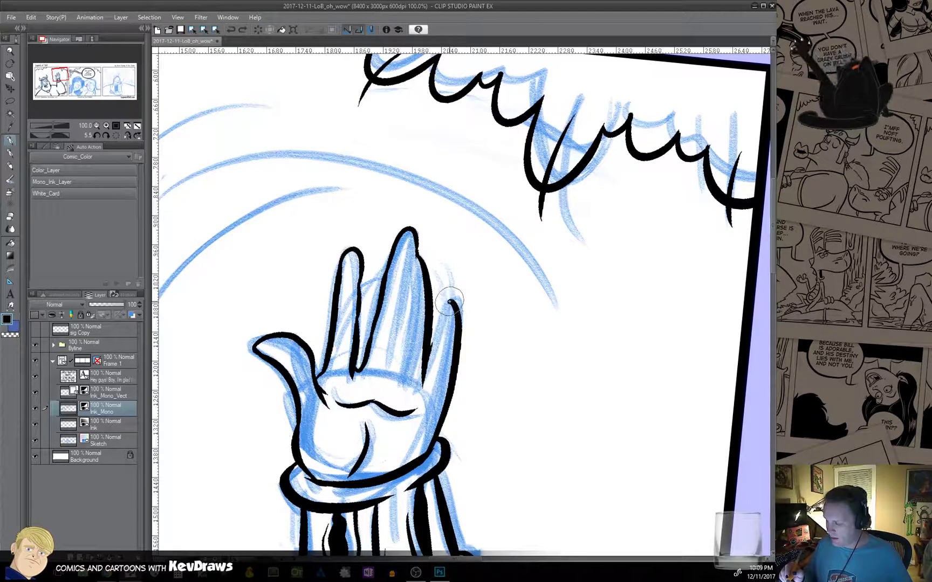
{"action": "left_click_drag", "start_coordinate": [432, 343], "coordinate": [424, 376]}
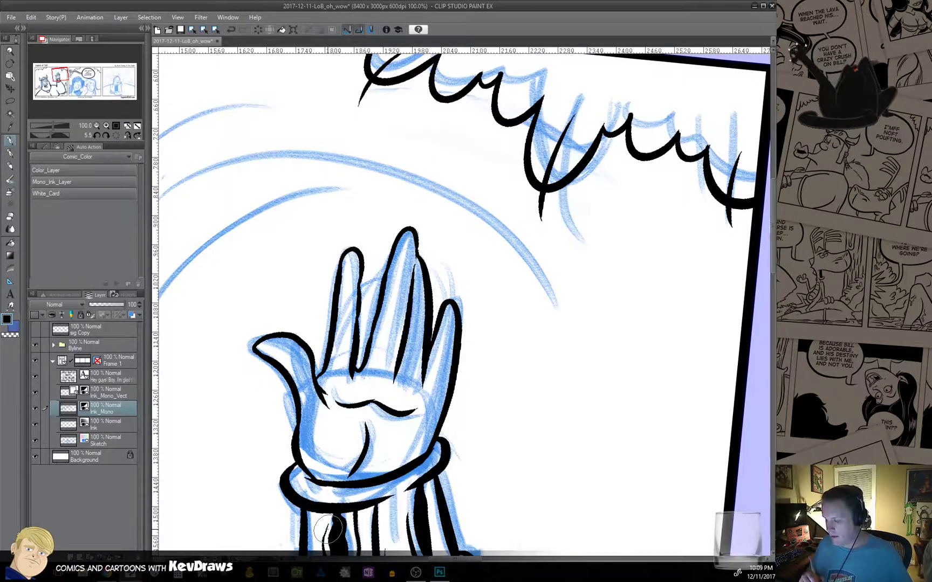
{"action": "left_click_drag", "start_coordinate": [505, 415], "coordinate": [566, 339]}
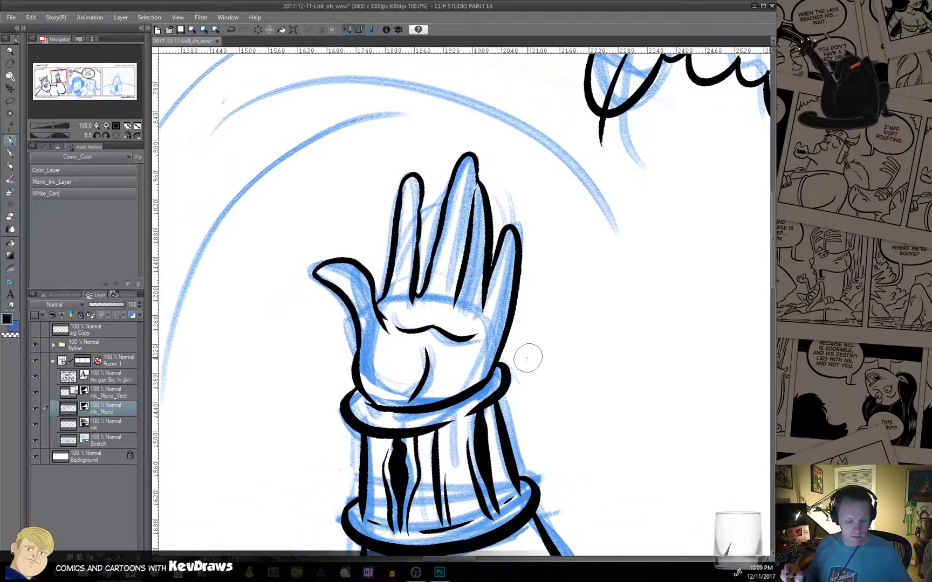
Add small crease marks at the bases of the fingers on the raised hand and save the file.
{"action": "left_click", "coordinate": [539, 378], "text": "alt"}
{"action": "left_click", "coordinate": [544, 380], "text": "alt"}
{"action": "left_click", "coordinate": [547, 382], "text": "alt"}
{"action": "left_click", "coordinate": [573, 412], "text": "alt"}
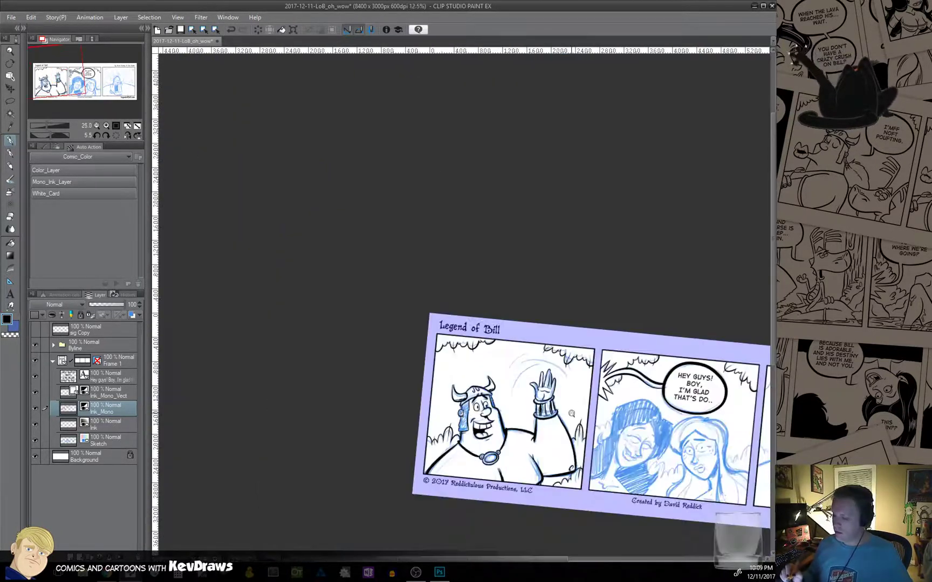
{"action": "left_click", "coordinate": [572, 417], "text": "ctrl"}
{"action": "left_click", "coordinate": [572, 418], "text": "ctrl"}
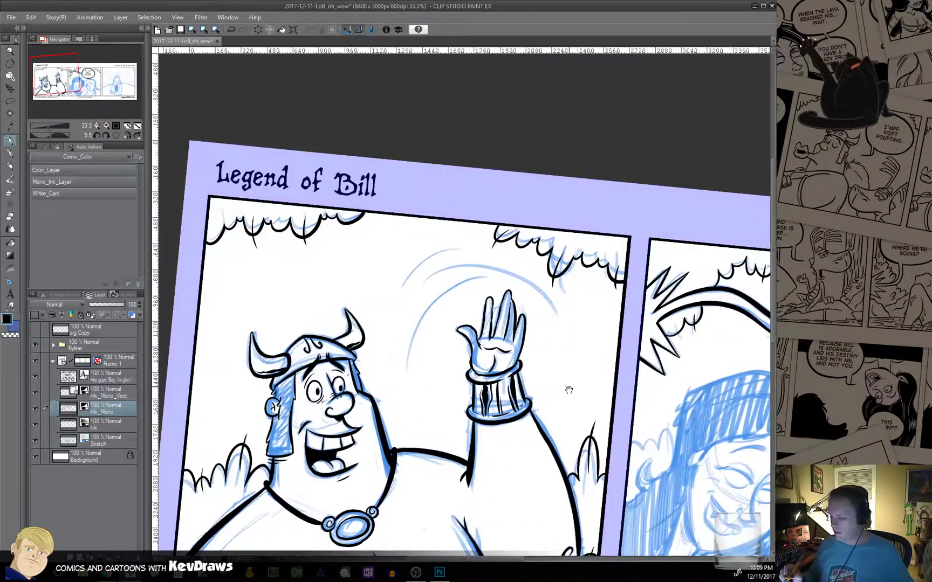
{"action": "left_click_drag", "start_coordinate": [568, 389], "coordinate": [547, 442]}
{"action": "left_click", "coordinate": [532, 399], "text": "ctrl"}
{"action": "left_click", "coordinate": [530, 368], "text": "ctrl"}
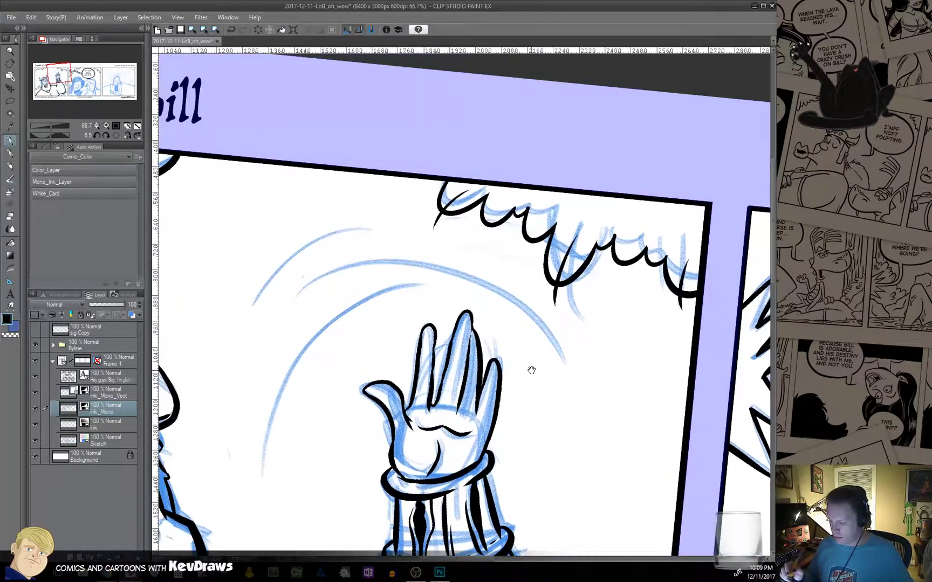
{"action": "left_click", "coordinate": [528, 390], "text": "ctrl"}
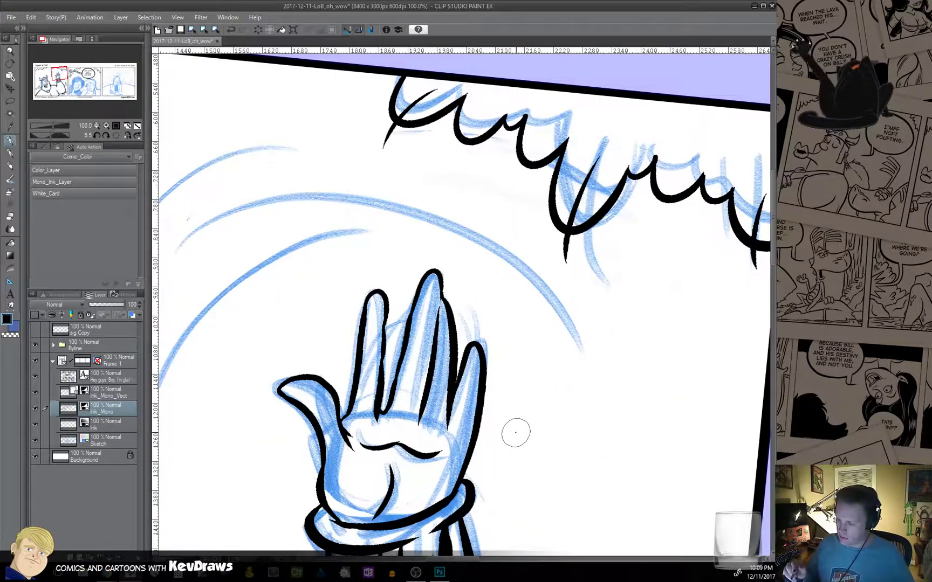
{"action": "key", "text": "ctrl+z"}
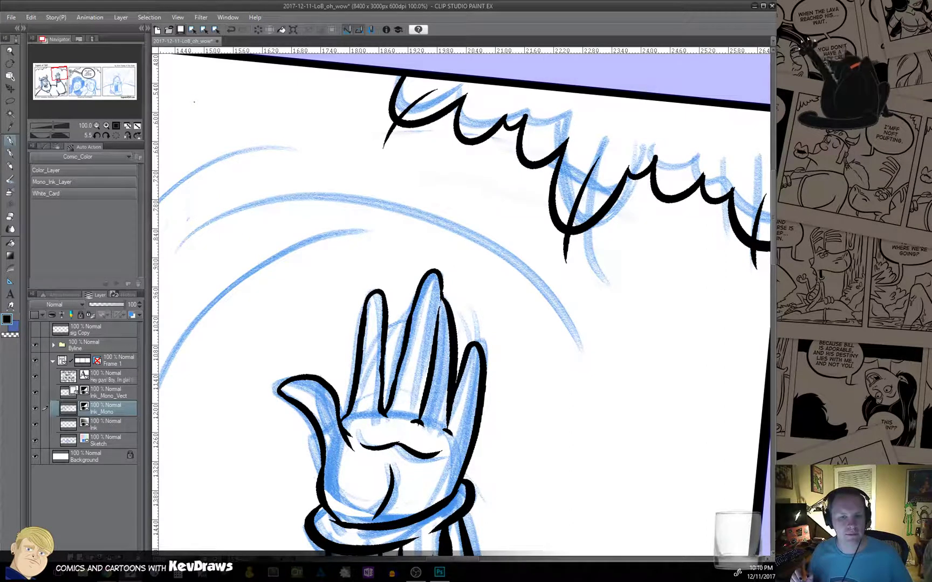
{"action": "key", "text": "ctrl+s"}
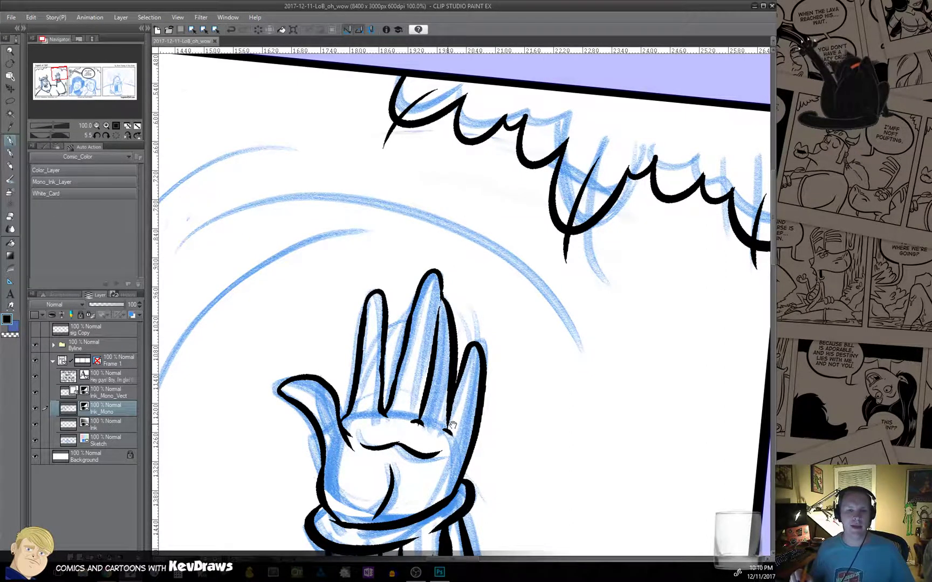
Ink the three curved motion lines around the waving hand as tapered strokes over the blue sketch arcs.
{"action": "mouse_move", "coordinate": [452, 425]}
{"action": "left_mouse_down"}
{"action": "mouse_move", "coordinate": [453, 377]}
{"action": "mouse_move", "coordinate": [453, 416]}
{"action": "mouse_move", "coordinate": [508, 406]}
{"action": "mouse_move", "coordinate": [506, 385]}
{"action": "mouse_move", "coordinate": [497, 430]}
{"action": "mouse_move", "coordinate": [550, 399]}
{"action": "mouse_move", "coordinate": [540, 388]}
{"action": "mouse_move", "coordinate": [614, 385]}
{"action": "mouse_move", "coordinate": [615, 350]}
{"action": "left_mouse_up"}
{"action": "left_click_drag", "start_coordinate": [451, 235], "coordinate": [454, 179]}
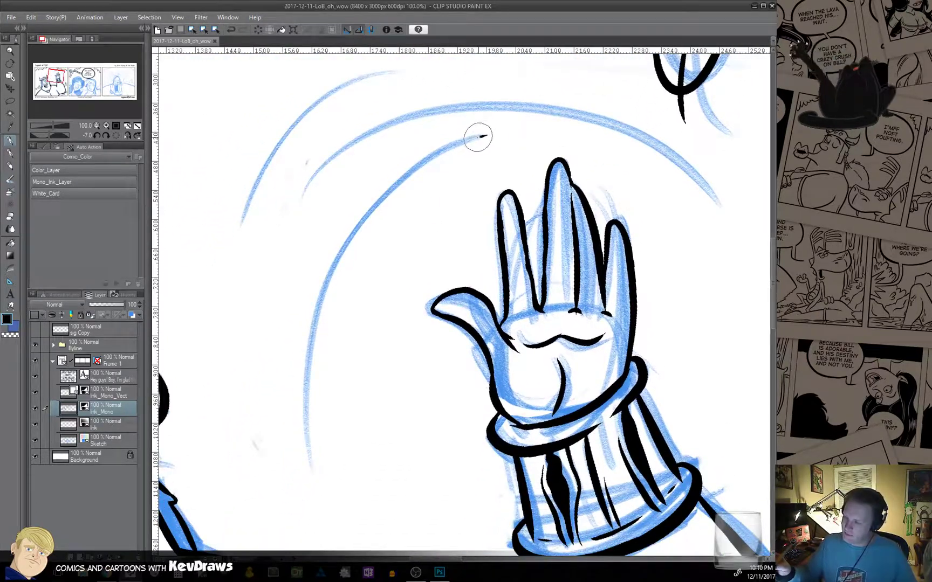
{"action": "mouse_move", "coordinate": [478, 137]}
{"action": "left_mouse_down"}
{"action": "mouse_move", "coordinate": [389, 194]}
{"action": "mouse_move", "coordinate": [317, 470]}
{"action": "mouse_move", "coordinate": [327, 496]}
{"action": "left_mouse_up"}
{"action": "left_click_drag", "start_coordinate": [439, 273], "coordinate": [391, 430]}
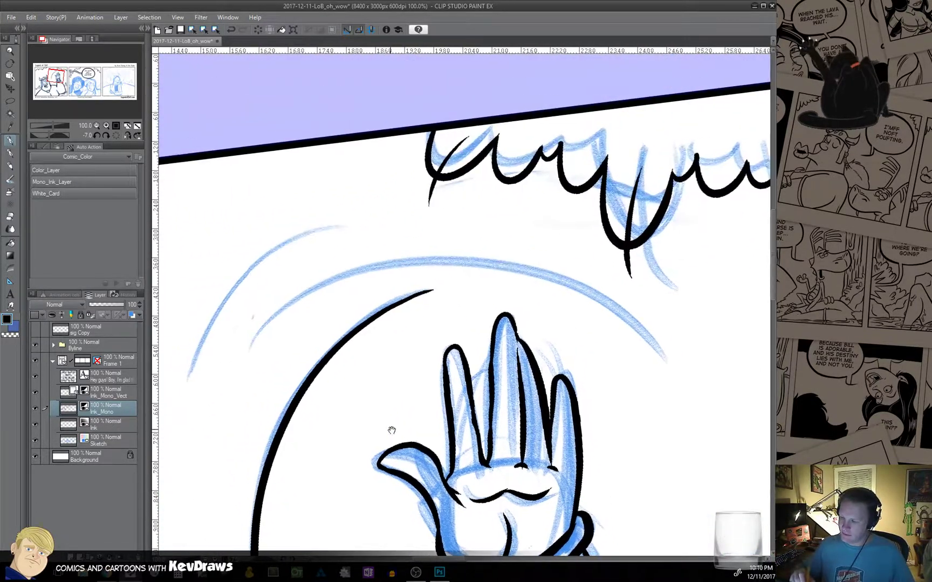
{"action": "mouse_move", "coordinate": [573, 376]}
{"action": "left_mouse_down"}
{"action": "mouse_move", "coordinate": [641, 302]}
{"action": "mouse_move", "coordinate": [634, 245]}
{"action": "mouse_move", "coordinate": [566, 243]}
{"action": "left_mouse_up"}
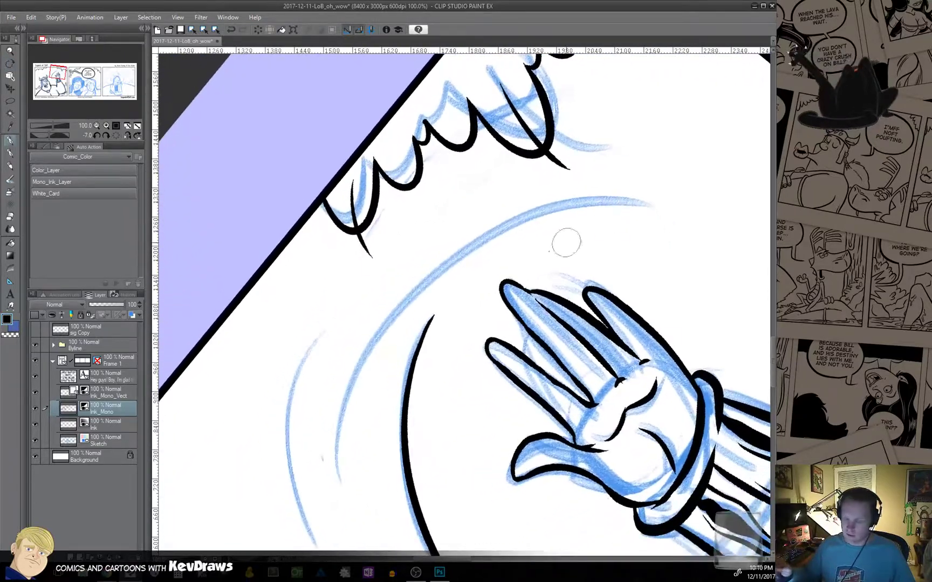
{"action": "mouse_move", "coordinate": [337, 479]}
{"action": "left_mouse_down"}
{"action": "mouse_move", "coordinate": [340, 434]}
{"action": "mouse_move", "coordinate": [373, 346]}
{"action": "mouse_move", "coordinate": [472, 250]}
{"action": "mouse_move", "coordinate": [672, 215]}
{"action": "left_mouse_up"}
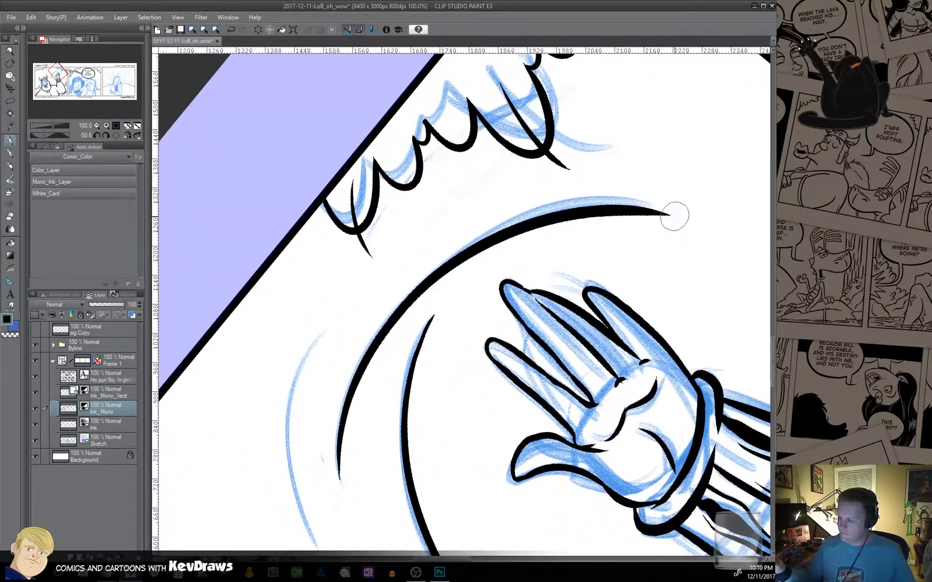
{"action": "left_click_drag", "start_coordinate": [396, 391], "coordinate": [409, 243]}
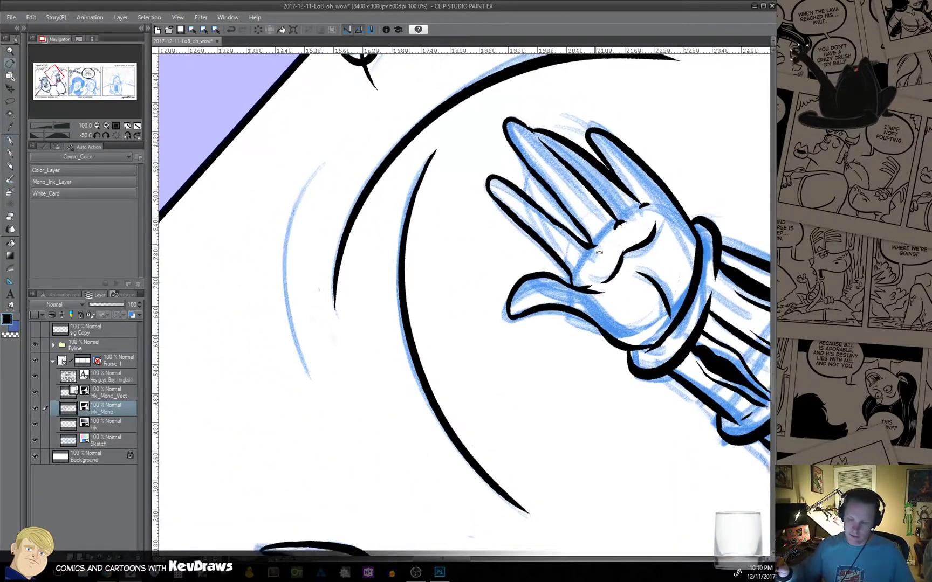
{"action": "left_click_drag", "start_coordinate": [599, 252], "coordinate": [607, 302]}
{"action": "left_click_drag", "start_coordinate": [387, 117], "coordinate": [317, 391]}
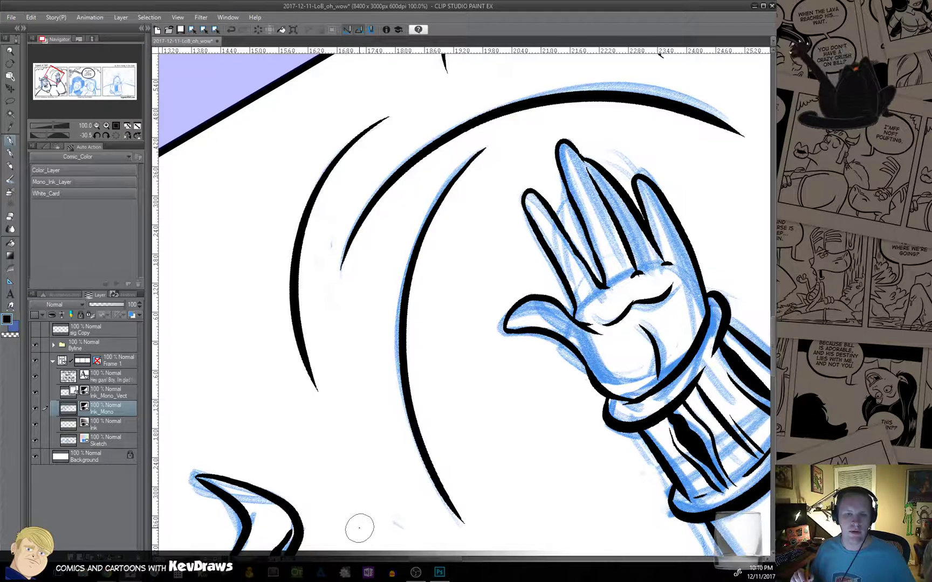
Reset the canvas rotation to 0 with the whole comic strip in view and save the file.
{"action": "mouse_move", "coordinate": [467, 363]}
{"action": "left_mouse_down"}
{"action": "mouse_move", "coordinate": [447, 364]}
{"action": "mouse_move", "coordinate": [412, 341]}
{"action": "left_mouse_up"}
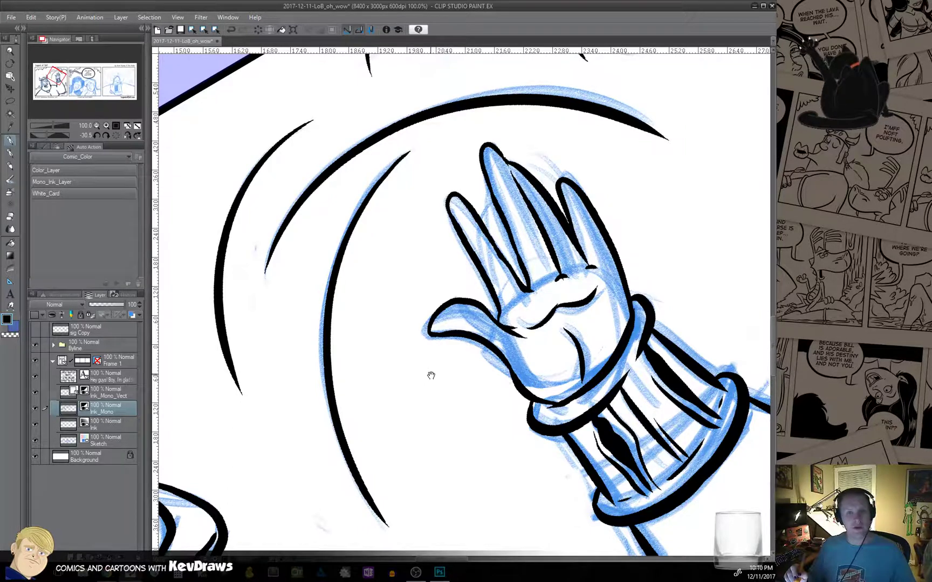
{"action": "scroll", "coordinate": [446, 397], "scroll_direction": "down", "scroll_amount": 7}
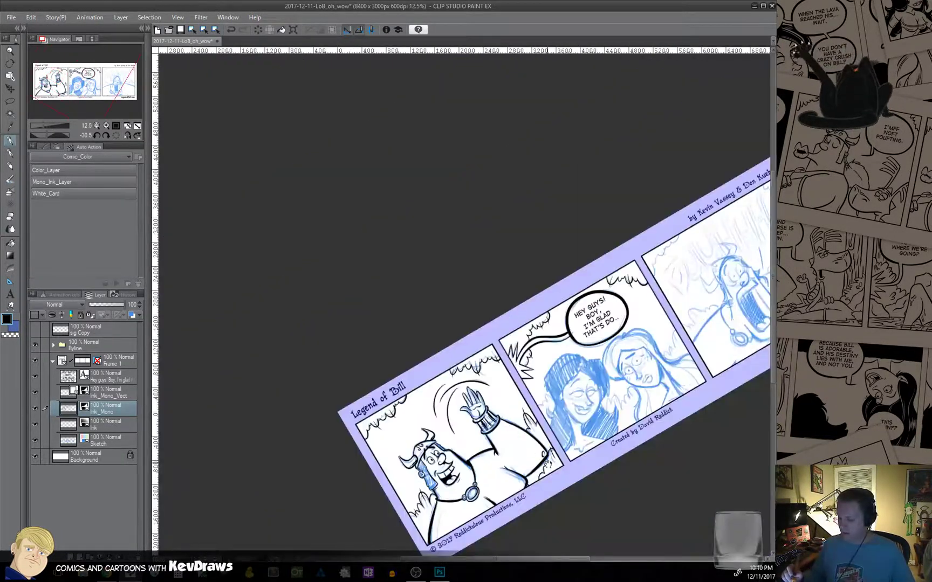
{"action": "left_click_drag", "start_coordinate": [548, 463], "coordinate": [465, 362]}
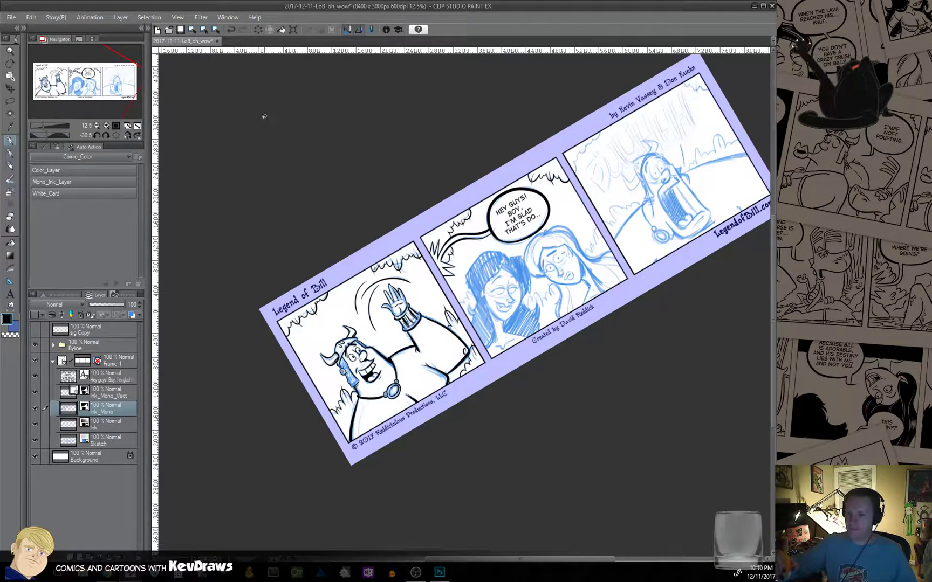
{"action": "double_click", "coordinate": [491, 404]}
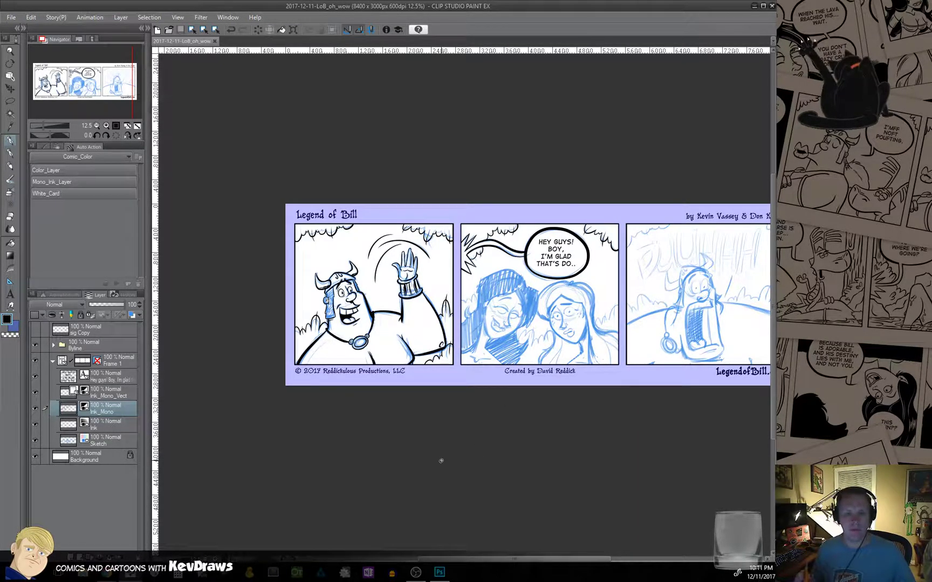
{"action": "left_click_drag", "start_coordinate": [464, 396], "coordinate": [345, 437]}
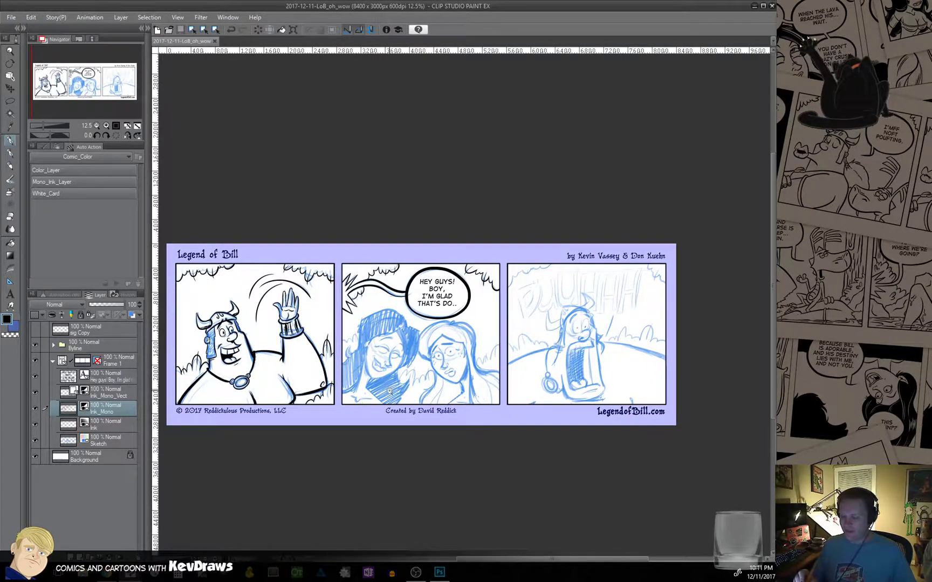
Ink the cheek line under the closed eye, the small dimple and the curved mouth line of the dark-haired woman in the second panel.
{"action": "scroll", "coordinate": [394, 389], "scroll_direction": "up", "scroll_amount": 3}
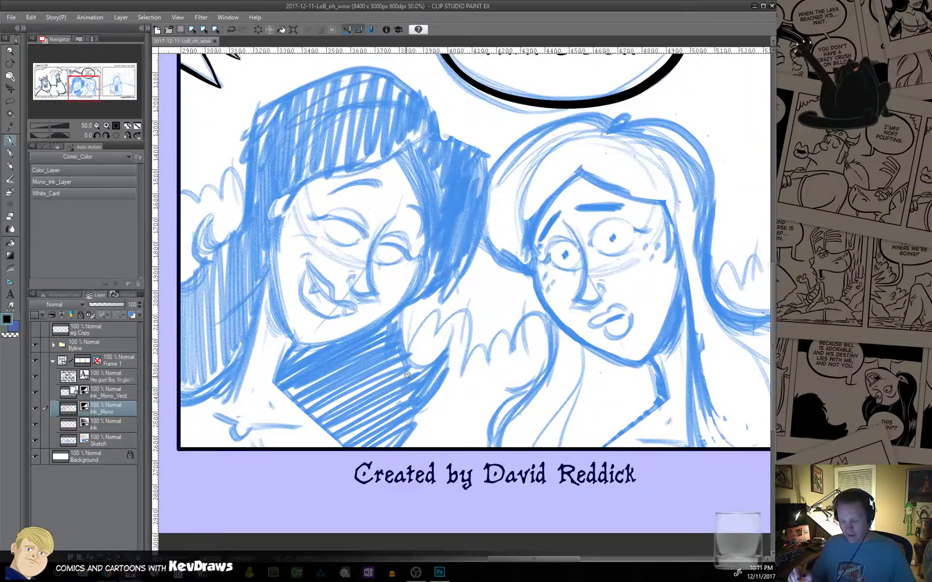
{"action": "scroll", "coordinate": [407, 374], "scroll_direction": "up", "scroll_amount": 3}
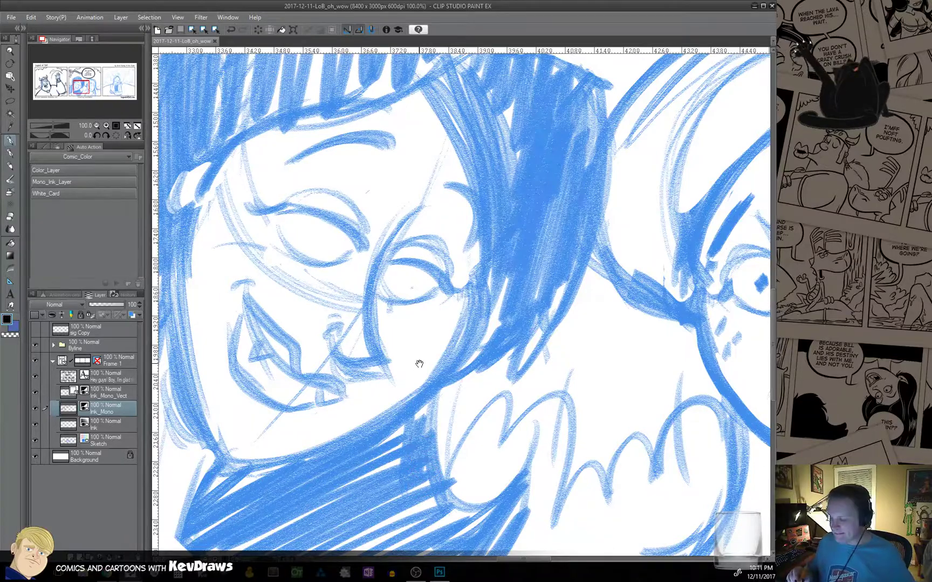
{"action": "mouse_move", "coordinate": [419, 364]}
{"action": "left_mouse_down"}
{"action": "mouse_move", "coordinate": [461, 399]}
{"action": "mouse_move", "coordinate": [476, 359]}
{"action": "left_mouse_up"}
{"action": "mouse_move", "coordinate": [569, 395]}
{"action": "left_mouse_down"}
{"action": "mouse_move", "coordinate": [588, 380]}
{"action": "mouse_move", "coordinate": [593, 298]}
{"action": "left_mouse_up"}
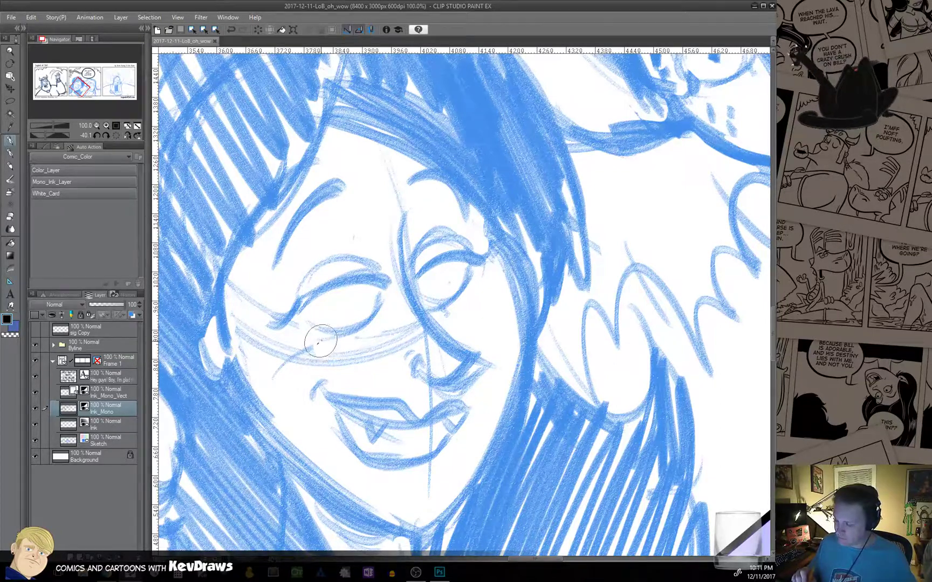
{"action": "left_click_drag", "start_coordinate": [318, 343], "coordinate": [383, 326]}
{"action": "left_click_drag", "start_coordinate": [313, 377], "coordinate": [306, 394]}
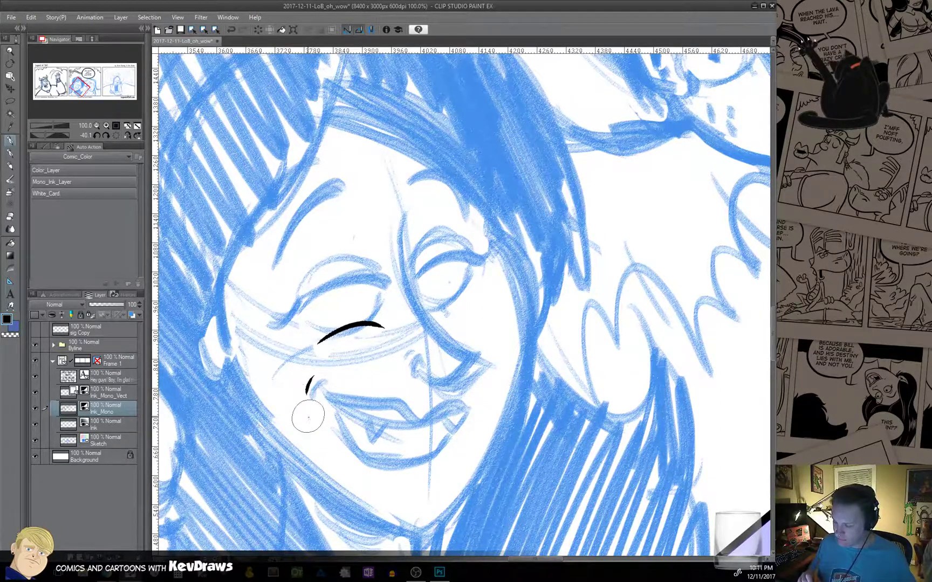
{"action": "mouse_move", "coordinate": [489, 403]}
{"action": "left_mouse_down"}
{"action": "mouse_move", "coordinate": [471, 304]}
{"action": "mouse_move", "coordinate": [507, 338]}
{"action": "left_mouse_up"}
{"action": "mouse_move", "coordinate": [314, 372]}
{"action": "left_mouse_down"}
{"action": "mouse_move", "coordinate": [363, 380]}
{"action": "mouse_move", "coordinate": [429, 352]}
{"action": "mouse_move", "coordinate": [456, 323]}
{"action": "left_mouse_up"}
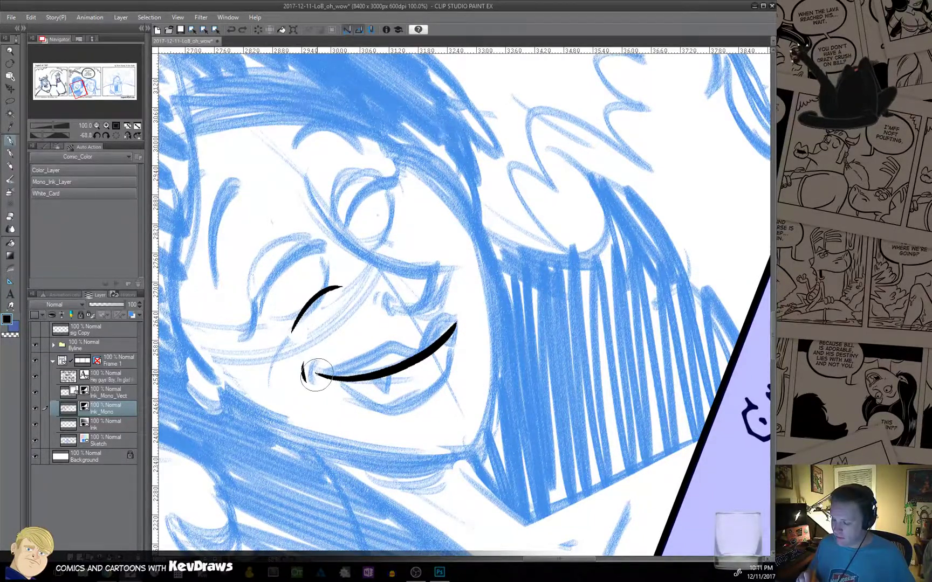
Ink the woman's upper lip as one wavy outline between the two corners of the mouth, redoing the first attempt.
{"action": "mouse_move", "coordinate": [317, 374]}
{"action": "left_mouse_down"}
{"action": "mouse_move", "coordinate": [387, 343]}
{"action": "mouse_move", "coordinate": [427, 342]}
{"action": "mouse_move", "coordinate": [410, 343]}
{"action": "mouse_move", "coordinate": [431, 329]}
{"action": "left_mouse_up"}
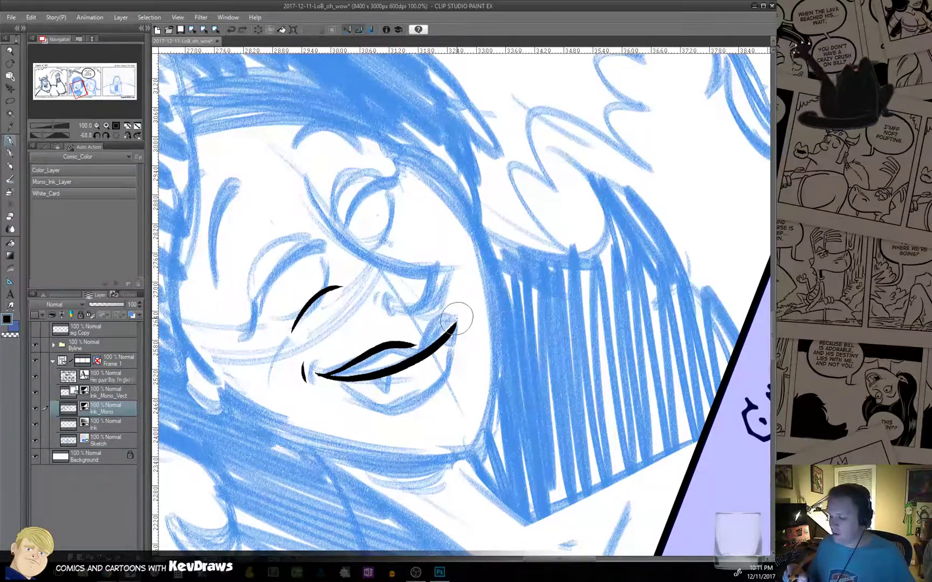
{"action": "key", "text": "ctrl+z"}
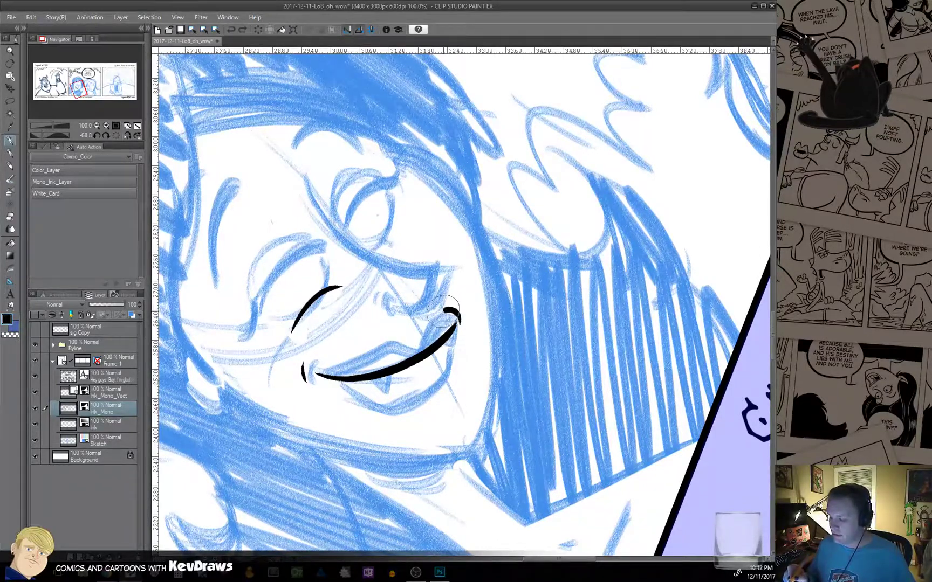
{"action": "mouse_move", "coordinate": [443, 312]}
{"action": "left_mouse_down"}
{"action": "mouse_move", "coordinate": [418, 350]}
{"action": "mouse_move", "coordinate": [430, 330]}
{"action": "mouse_move", "coordinate": [416, 344]}
{"action": "mouse_move", "coordinate": [316, 373]}
{"action": "left_mouse_up"}
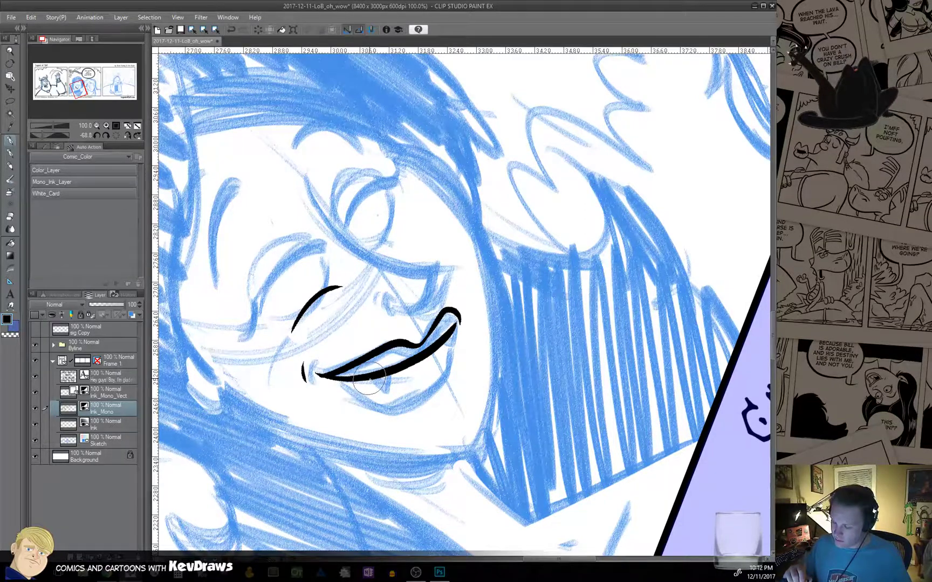
Ink two pointed fangs below the woman's mouth line and reinforce the lip corner beside the outer fang.
{"action": "mouse_move", "coordinate": [370, 380]}
{"action": "left_mouse_down"}
{"action": "mouse_move", "coordinate": [391, 398]}
{"action": "mouse_move", "coordinate": [391, 377]}
{"action": "left_mouse_up"}
{"action": "mouse_move", "coordinate": [440, 343]}
{"action": "left_mouse_down"}
{"action": "mouse_move", "coordinate": [455, 328]}
{"action": "mouse_move", "coordinate": [459, 355]}
{"action": "left_mouse_up"}
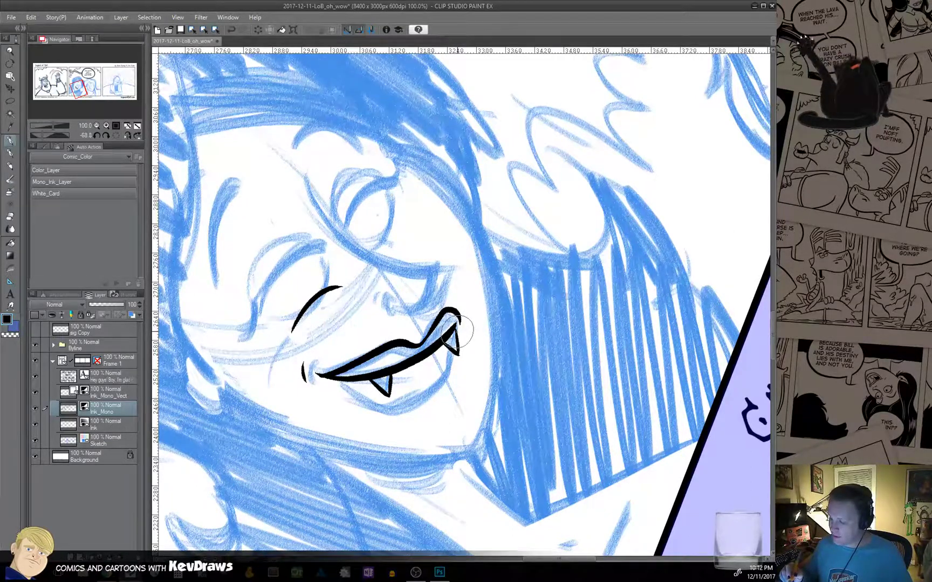
{"action": "left_click_drag", "start_coordinate": [460, 316], "coordinate": [457, 338]}
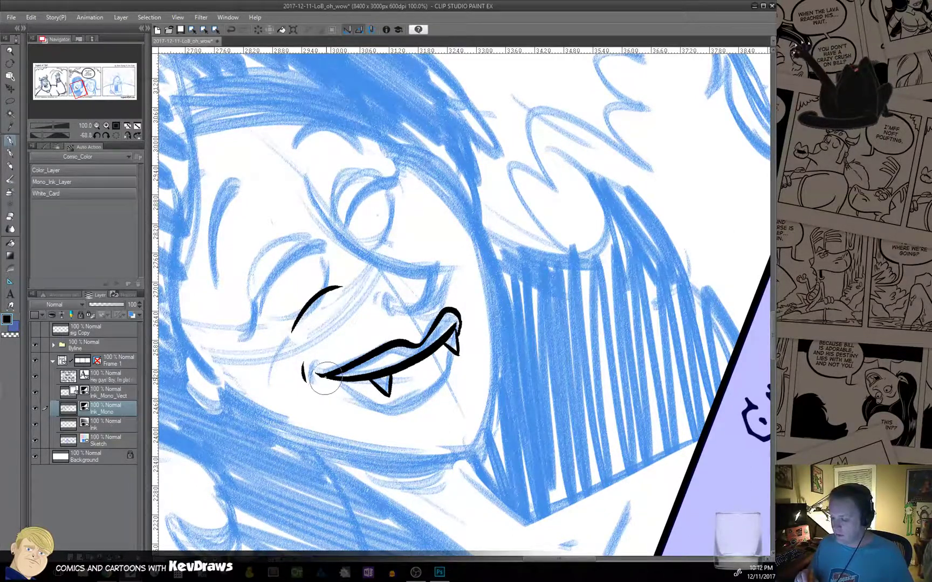
Ink the curved lower lip outline below the fangs, joining both corners of the woman's mouth.
{"action": "mouse_move", "coordinate": [330, 380]}
{"action": "left_mouse_down"}
{"action": "mouse_move", "coordinate": [364, 405]}
{"action": "mouse_move", "coordinate": [399, 409]}
{"action": "mouse_move", "coordinate": [436, 384]}
{"action": "left_mouse_up"}
{"action": "mouse_move", "coordinate": [458, 337]}
{"action": "left_mouse_down"}
{"action": "mouse_move", "coordinate": [447, 373]}
{"action": "mouse_move", "coordinate": [415, 407]}
{"action": "left_mouse_up"}
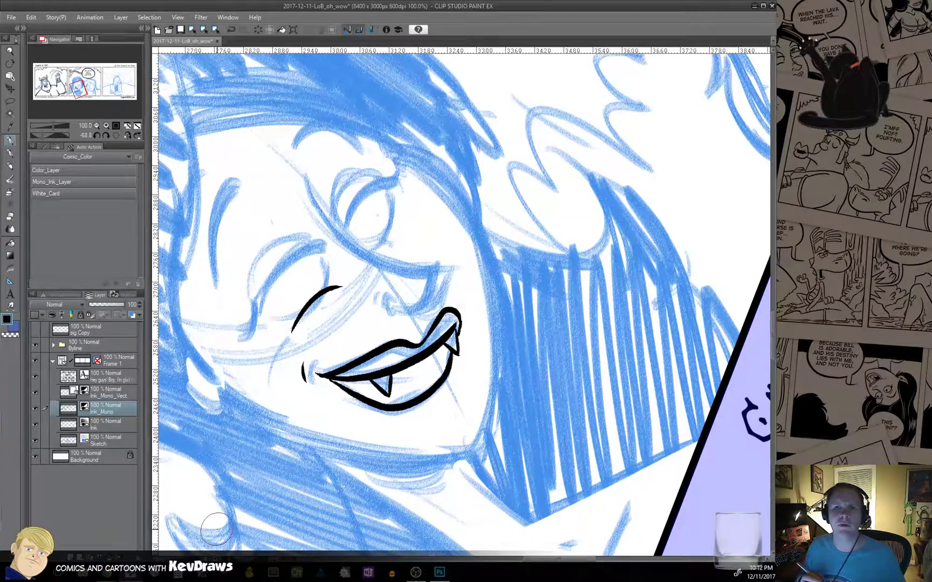
{"action": "left_click_drag", "start_coordinate": [446, 404], "coordinate": [368, 323]}
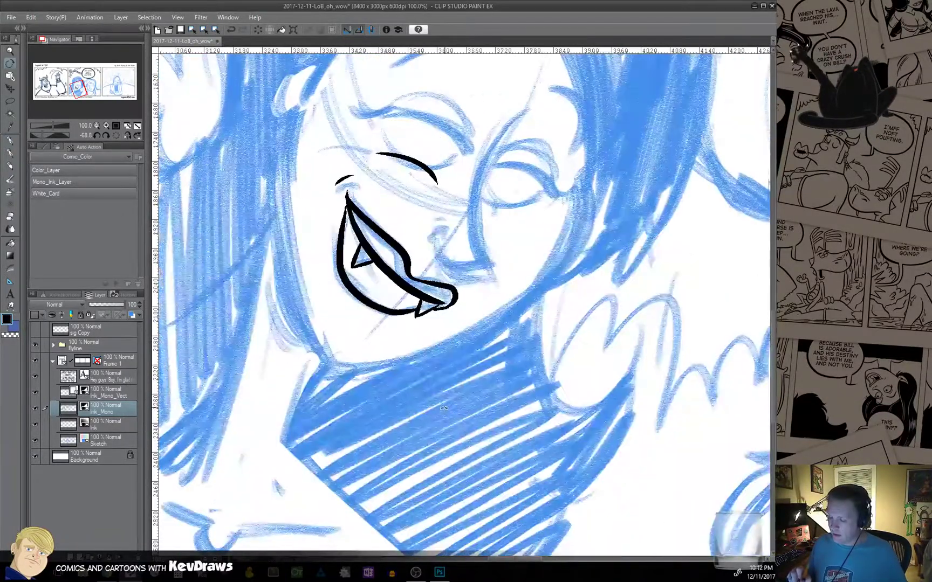
Ink the woman's curled nostril and the long nose profile running from between the eyes down around the tip.
{"action": "left_click_drag", "start_coordinate": [451, 338], "coordinate": [475, 452]}
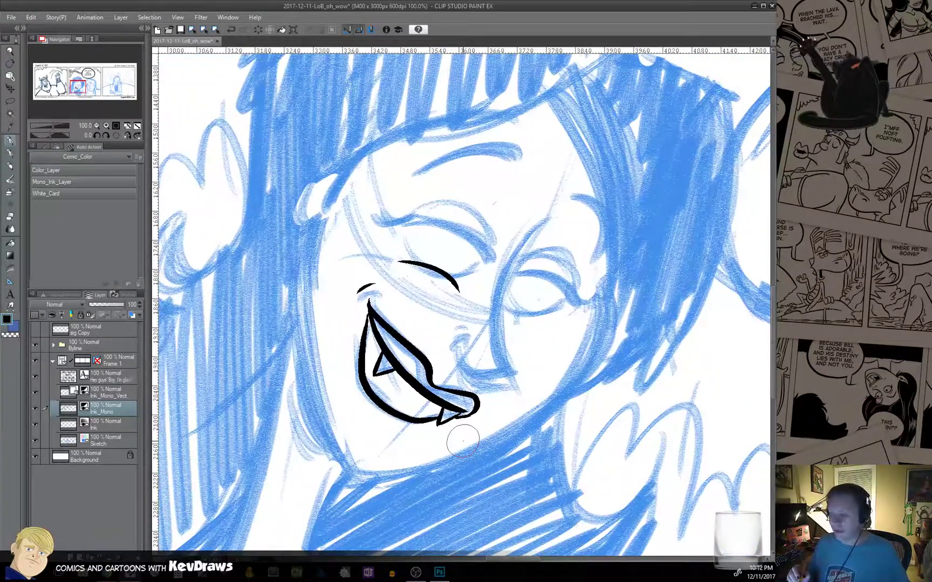
{"action": "left_click_drag", "start_coordinate": [591, 320], "coordinate": [570, 237]}
{"action": "left_click_drag", "start_coordinate": [372, 361], "coordinate": [384, 344]}
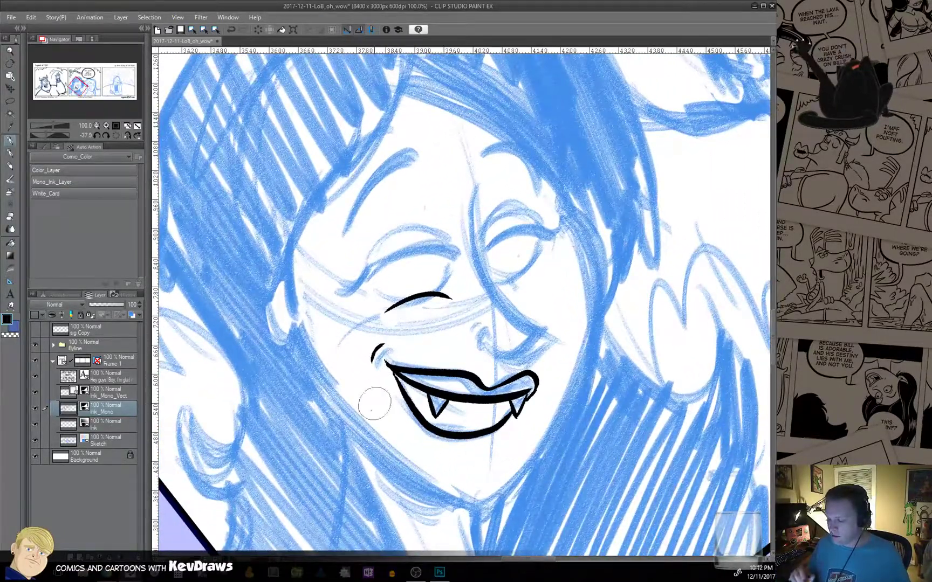
{"action": "left_click_drag", "start_coordinate": [492, 336], "coordinate": [409, 344]}
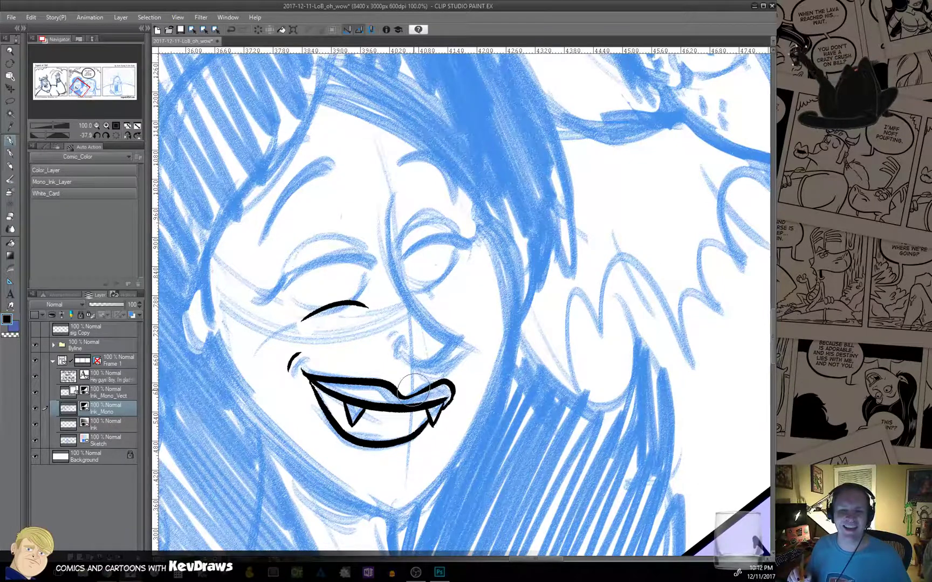
{"action": "left_click_drag", "start_coordinate": [421, 372], "coordinate": [403, 390]}
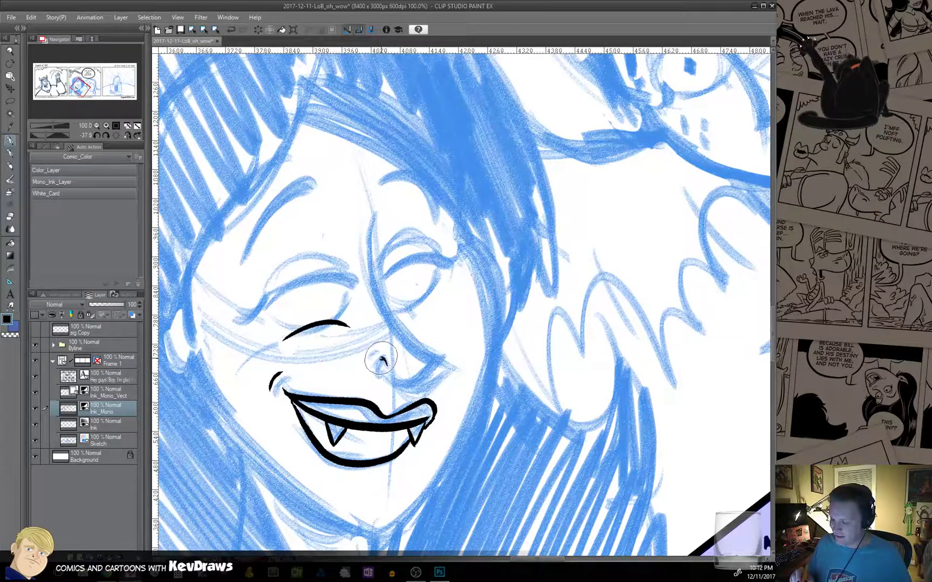
{"action": "mouse_move", "coordinate": [384, 358]}
{"action": "left_mouse_down"}
{"action": "mouse_move", "coordinate": [371, 373]}
{"action": "mouse_move", "coordinate": [404, 386]}
{"action": "mouse_move", "coordinate": [436, 359]}
{"action": "mouse_move", "coordinate": [379, 286]}
{"action": "mouse_move", "coordinate": [382, 224]}
{"action": "left_mouse_up"}
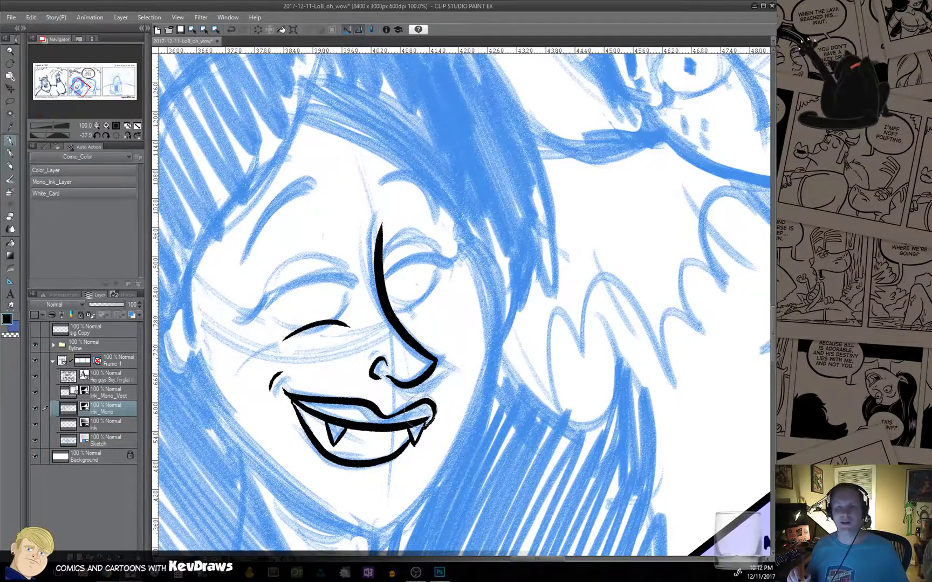
Ink the thick upper lash lines, thin eyelid creases and remaining lower eyelid curves of the woman's two closed eyes.
{"action": "mouse_move", "coordinate": [462, 391]}
{"action": "left_mouse_down"}
{"action": "mouse_move", "coordinate": [550, 400]}
{"action": "mouse_move", "coordinate": [571, 417]}
{"action": "left_mouse_up"}
{"action": "mouse_move", "coordinate": [346, 348]}
{"action": "left_mouse_down"}
{"action": "mouse_move", "coordinate": [414, 301]}
{"action": "mouse_move", "coordinate": [463, 304]}
{"action": "left_mouse_up"}
{"action": "mouse_move", "coordinate": [345, 338]}
{"action": "left_mouse_down"}
{"action": "mouse_move", "coordinate": [405, 318]}
{"action": "mouse_move", "coordinate": [414, 347]}
{"action": "mouse_move", "coordinate": [465, 344]}
{"action": "mouse_move", "coordinate": [450, 352]}
{"action": "mouse_move", "coordinate": [380, 342]}
{"action": "mouse_move", "coordinate": [439, 348]}
{"action": "mouse_move", "coordinate": [429, 347]}
{"action": "mouse_move", "coordinate": [454, 315]}
{"action": "mouse_move", "coordinate": [423, 279]}
{"action": "mouse_move", "coordinate": [369, 312]}
{"action": "mouse_move", "coordinate": [431, 273]}
{"action": "left_mouse_up"}
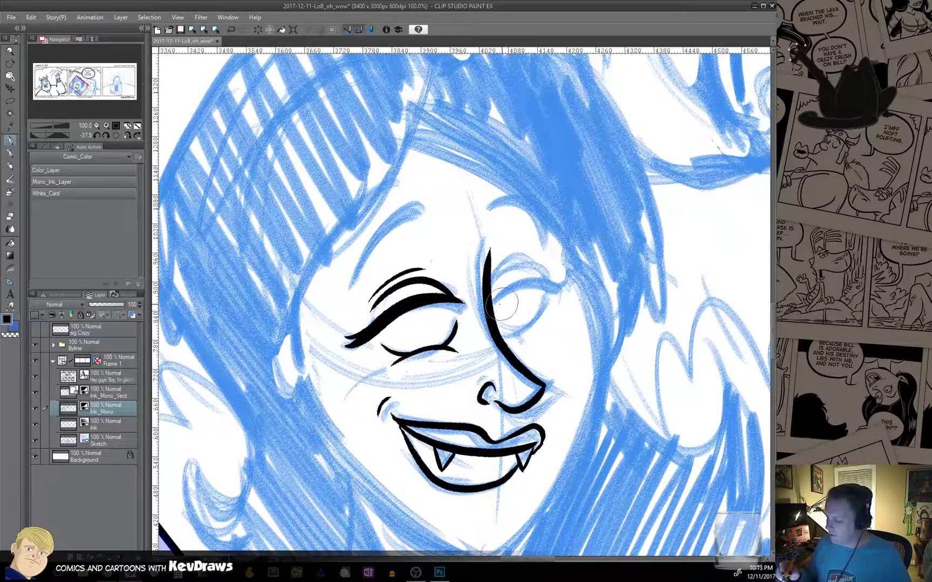
{"action": "mouse_move", "coordinate": [492, 300]}
{"action": "left_mouse_down"}
{"action": "mouse_move", "coordinate": [512, 286]}
{"action": "mouse_move", "coordinate": [568, 282]}
{"action": "mouse_move", "coordinate": [531, 324]}
{"action": "mouse_move", "coordinate": [494, 330]}
{"action": "left_mouse_up"}
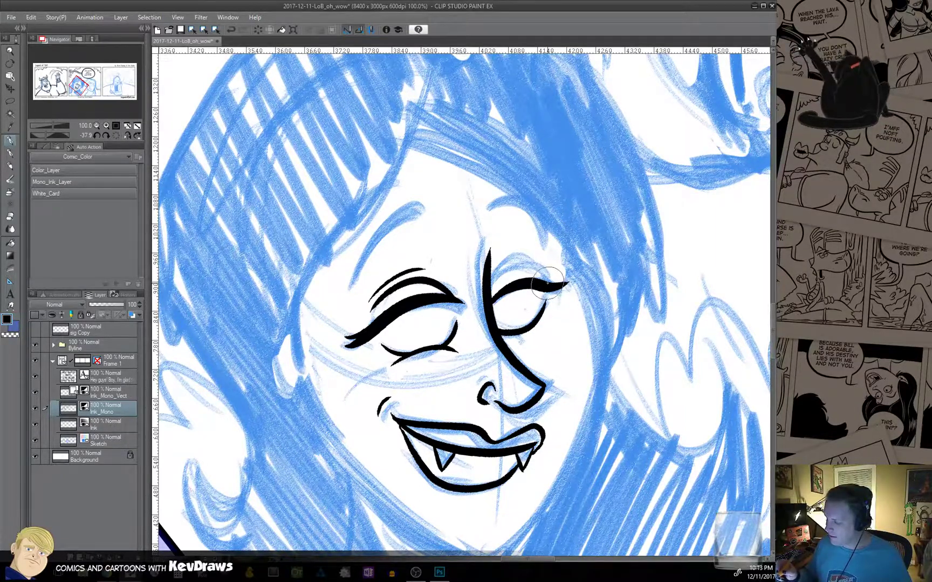
{"action": "mouse_move", "coordinate": [548, 282]}
{"action": "left_mouse_down"}
{"action": "mouse_move", "coordinate": [510, 262]}
{"action": "mouse_move", "coordinate": [491, 284]}
{"action": "mouse_move", "coordinate": [527, 257]}
{"action": "left_mouse_up"}
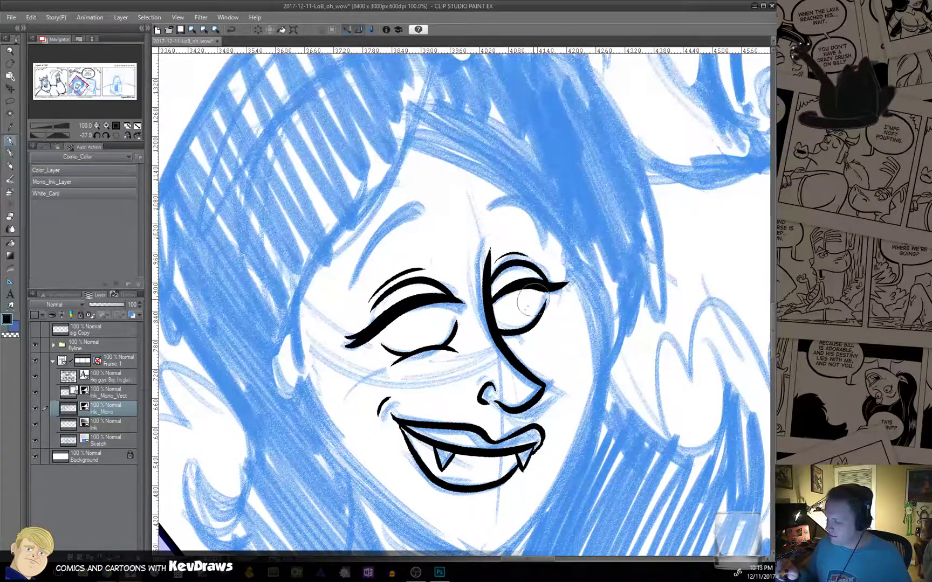
Ink both of the woman's raised eyebrows as thick tapered arcs with a small hair tuft at the inner ends.
{"action": "mouse_move", "coordinate": [508, 388]}
{"action": "left_mouse_down"}
{"action": "mouse_move", "coordinate": [499, 411]}
{"action": "mouse_move", "coordinate": [515, 449]}
{"action": "left_mouse_up"}
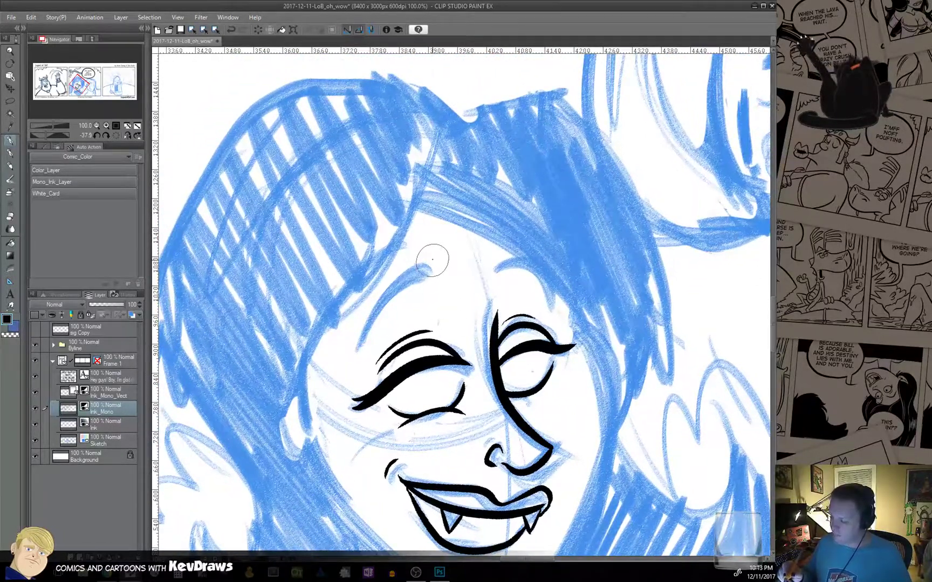
{"action": "mouse_move", "coordinate": [433, 258]}
{"action": "left_mouse_down"}
{"action": "mouse_move", "coordinate": [428, 280]}
{"action": "mouse_move", "coordinate": [360, 348]}
{"action": "left_mouse_up"}
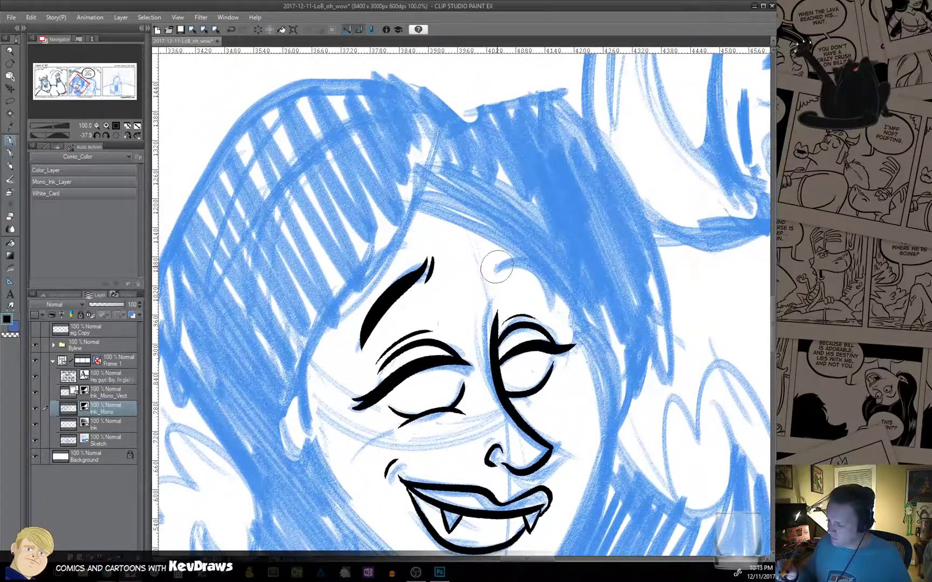
{"action": "left_click_drag", "start_coordinate": [496, 263], "coordinate": [556, 307]}
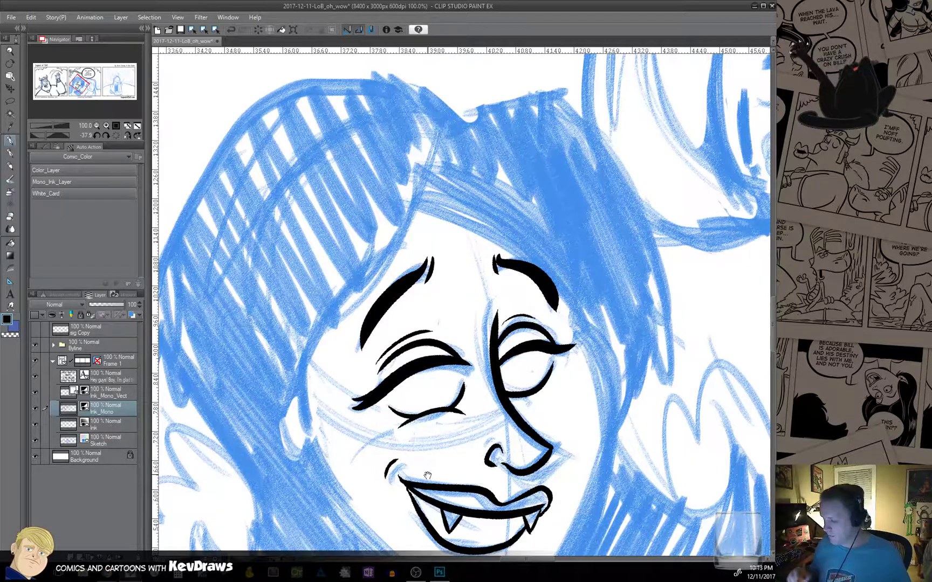
Ink the woman's collarbones as two tapered strokes joined by the small notch at the base of the throat.
{"action": "left_click_drag", "start_coordinate": [427, 476], "coordinate": [381, 403]}
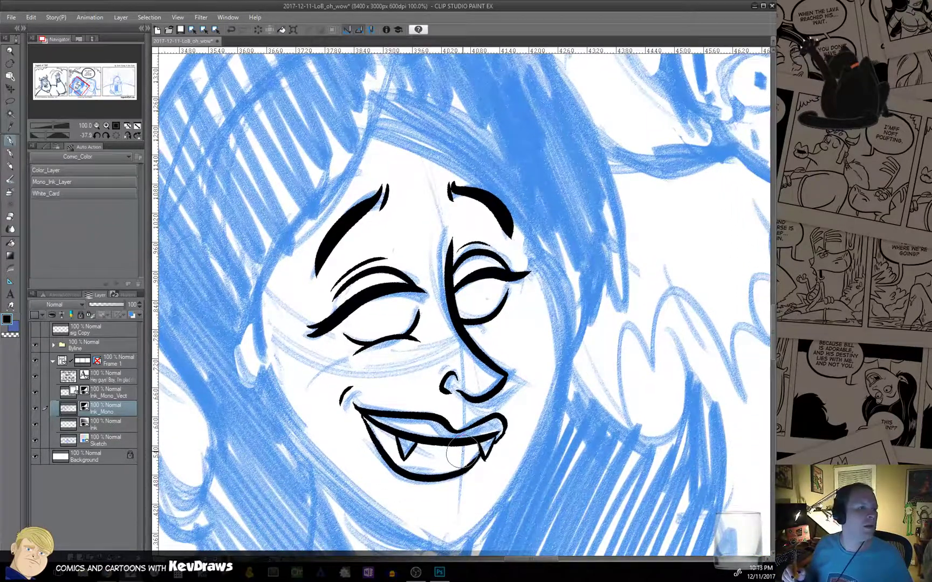
{"action": "mouse_move", "coordinate": [460, 418]}
{"action": "left_mouse_down"}
{"action": "mouse_move", "coordinate": [457, 267]}
{"action": "mouse_move", "coordinate": [393, 294]}
{"action": "left_mouse_up"}
{"action": "left_click_drag", "start_coordinate": [442, 440], "coordinate": [445, 377]}
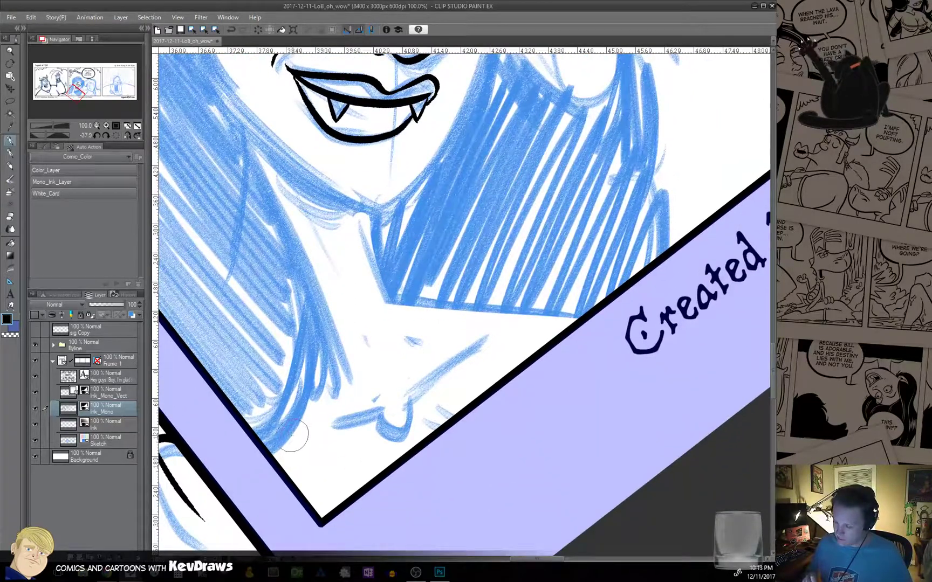
{"action": "mouse_move", "coordinate": [301, 434]}
{"action": "left_mouse_down"}
{"action": "mouse_move", "coordinate": [414, 404]}
{"action": "mouse_move", "coordinate": [415, 395]}
{"action": "mouse_move", "coordinate": [413, 410]}
{"action": "mouse_move", "coordinate": [420, 389]}
{"action": "mouse_move", "coordinate": [492, 338]}
{"action": "left_mouse_up"}
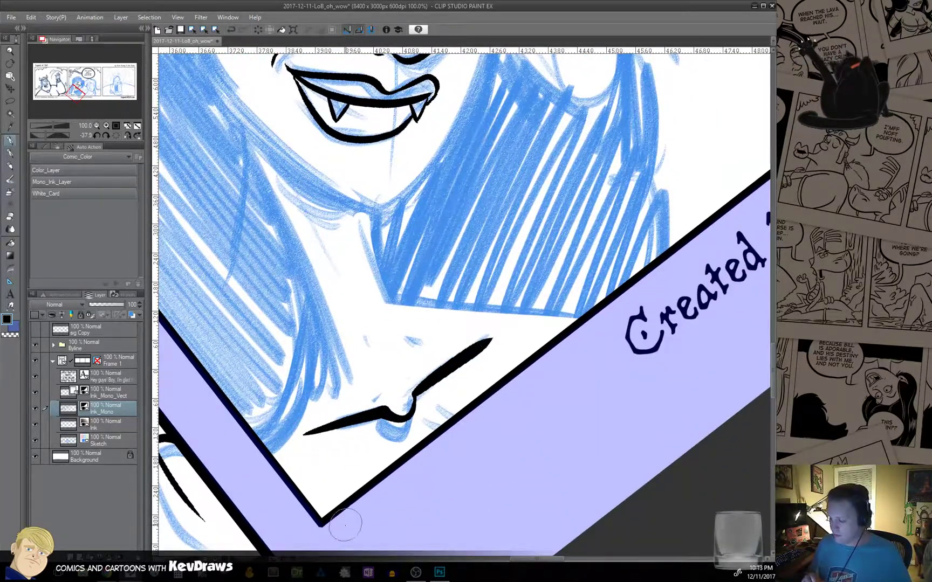
{"action": "left_click_drag", "start_coordinate": [453, 404], "coordinate": [480, 442]}
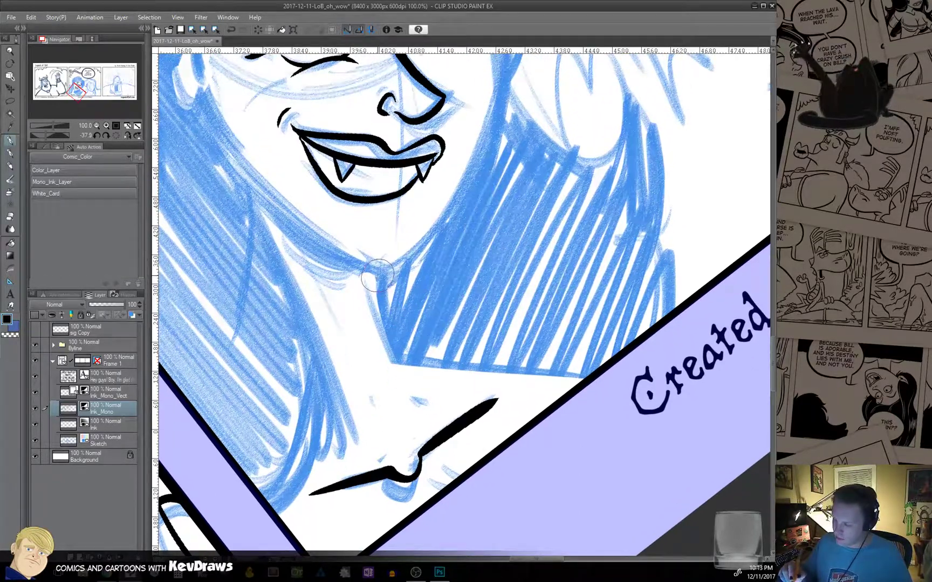
{"action": "left_click_drag", "start_coordinate": [377, 278], "coordinate": [401, 360]}
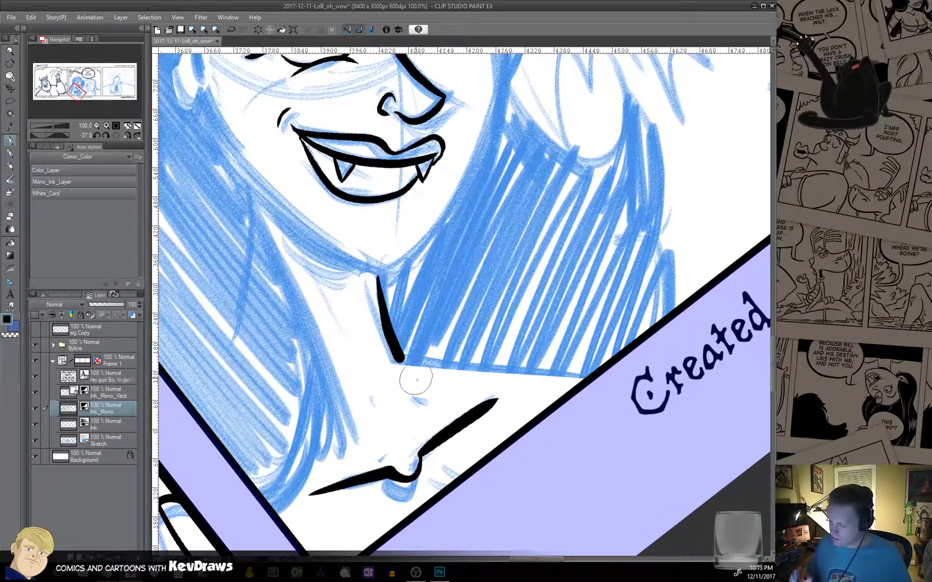
{"action": "key", "text": "ctrl+z"}
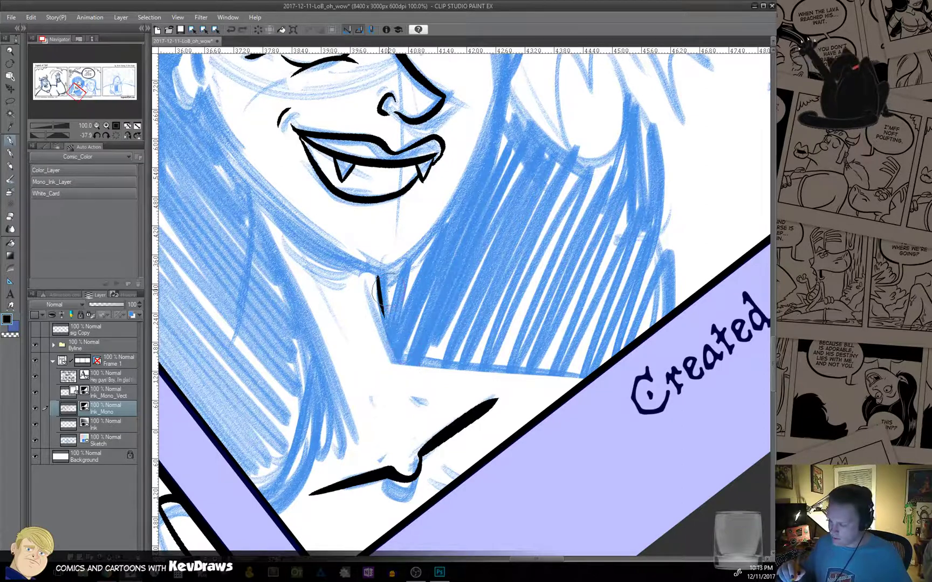
{"action": "left_click_drag", "start_coordinate": [382, 275], "coordinate": [404, 360]}
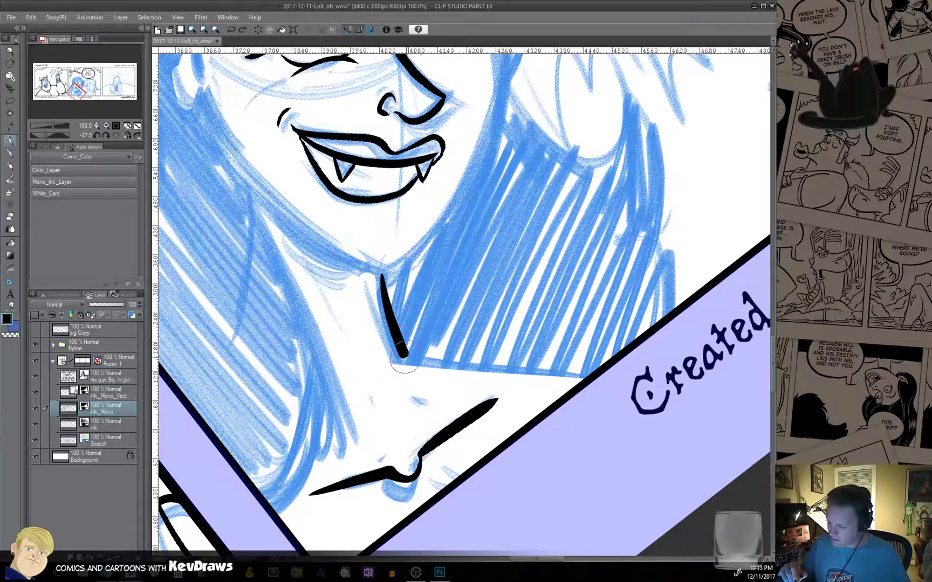
{"action": "key", "text": "ctrl+z"}
Ink the side of the neck below the chin and the shoulder line out to the panel border, redoing the shoulder stroke thinner.
{"action": "mouse_move", "coordinate": [383, 274]}
{"action": "left_mouse_down"}
{"action": "mouse_move", "coordinate": [405, 357]}
{"action": "mouse_move", "coordinate": [597, 377]}
{"action": "left_mouse_up"}
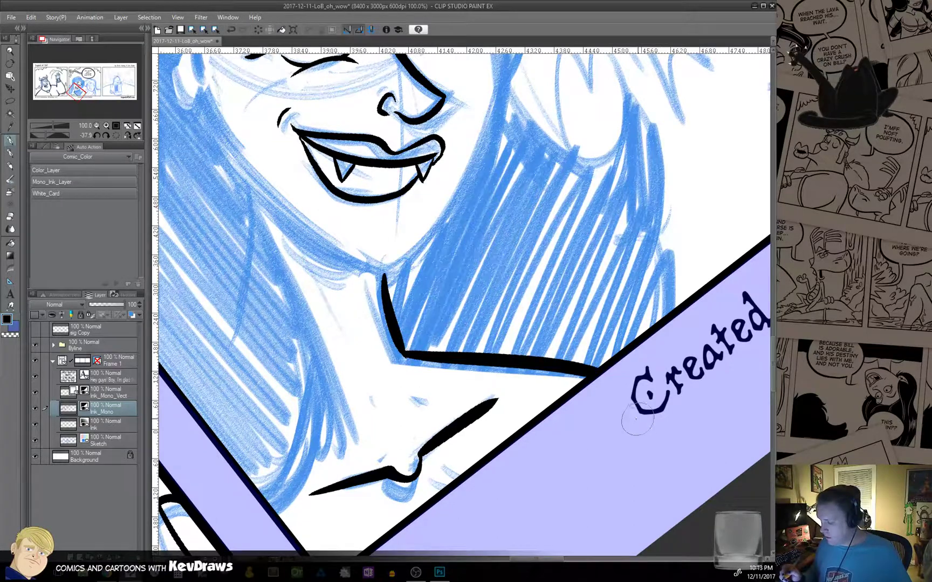
{"action": "key", "text": "ctrl+z"}
{"action": "left_click_drag", "start_coordinate": [402, 350], "coordinate": [599, 371]}
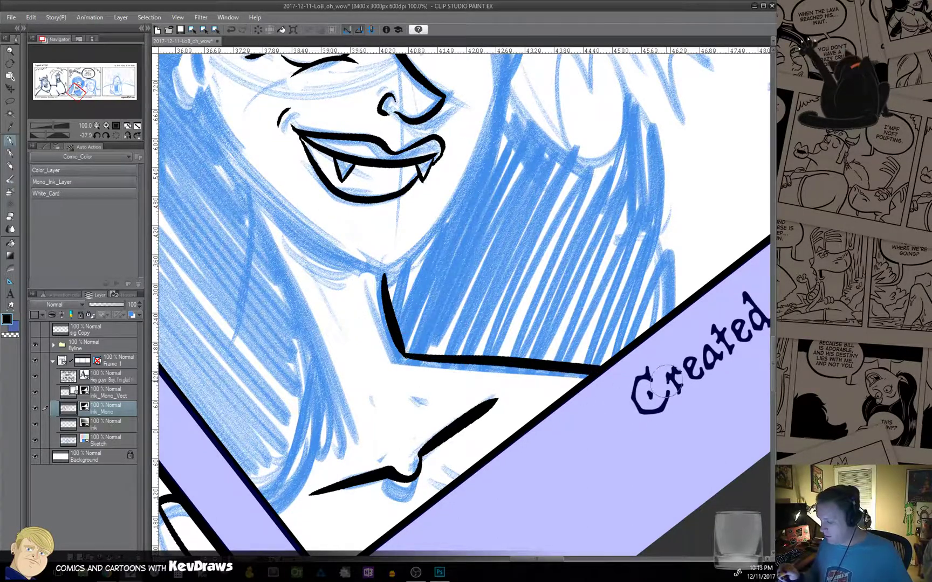
Ink the inner hair edge beside the neck as one thickening curve sweeping down to the second panel's left border.
{"action": "left_click_drag", "start_coordinate": [510, 447], "coordinate": [569, 367]}
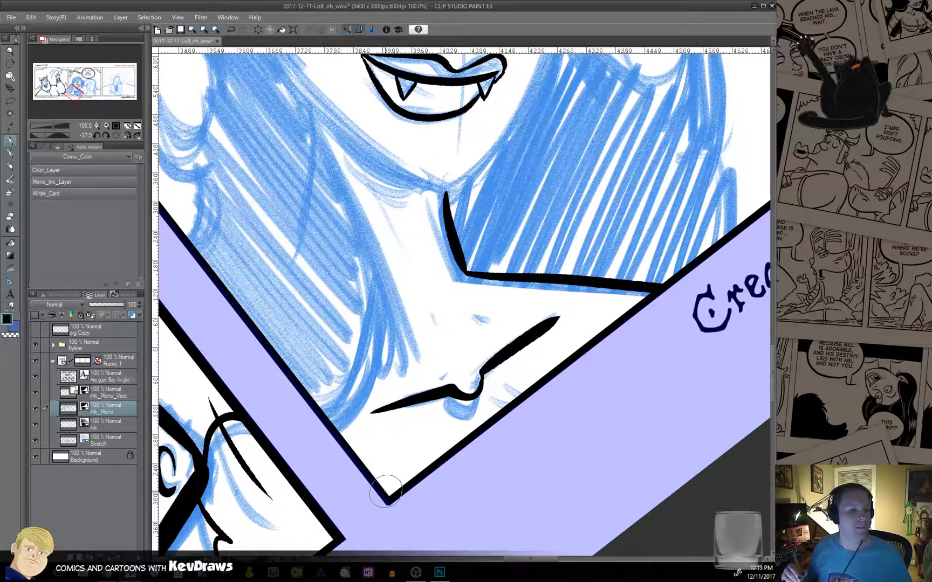
{"action": "left_click_drag", "start_coordinate": [426, 362], "coordinate": [457, 344]}
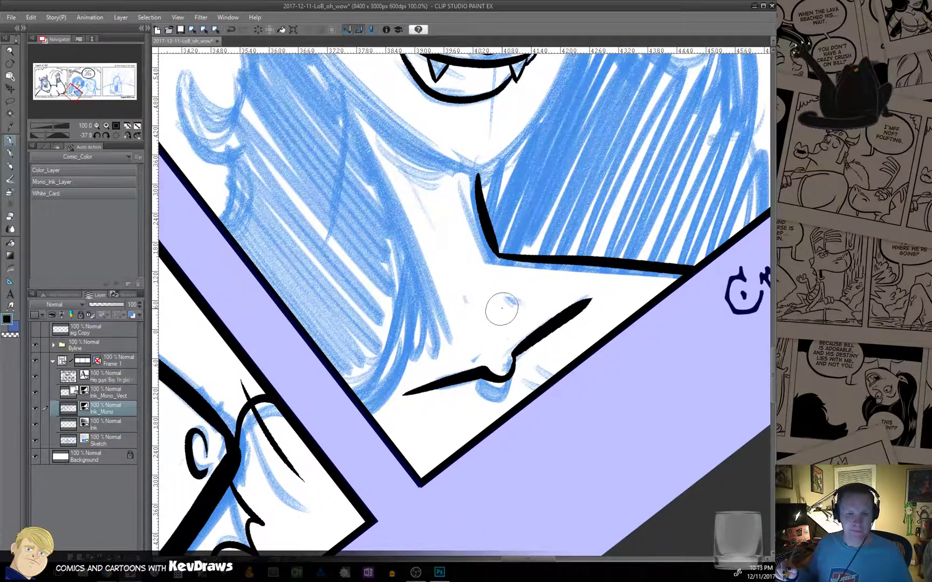
{"action": "key", "text": "r"}
{"action": "mouse_move", "coordinate": [516, 308]}
{"action": "left_mouse_down"}
{"action": "mouse_move", "coordinate": [528, 305]}
{"action": "mouse_move", "coordinate": [528, 331]}
{"action": "left_mouse_up"}
{"action": "left_click_drag", "start_coordinate": [503, 247], "coordinate": [487, 351]}
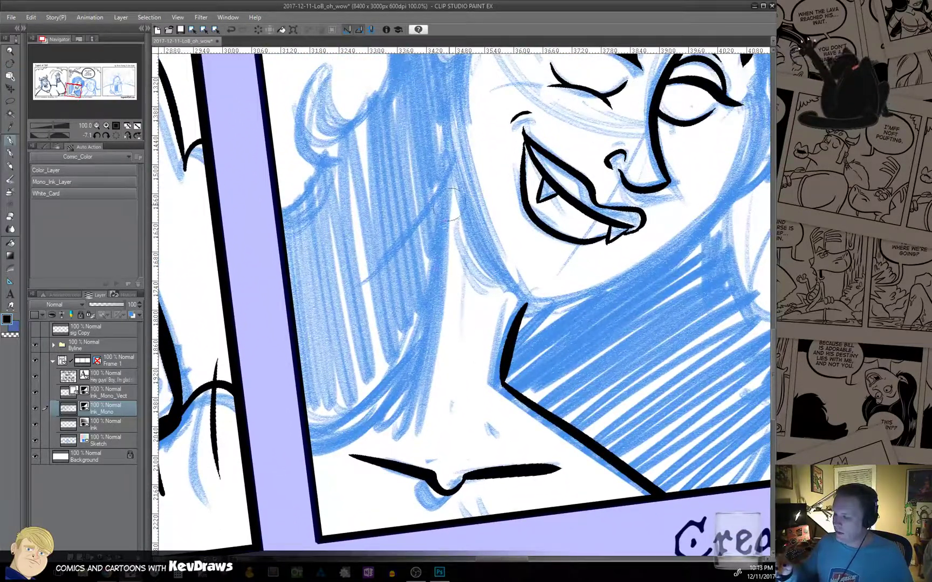
{"action": "left_click_drag", "start_coordinate": [451, 165], "coordinate": [447, 229]}
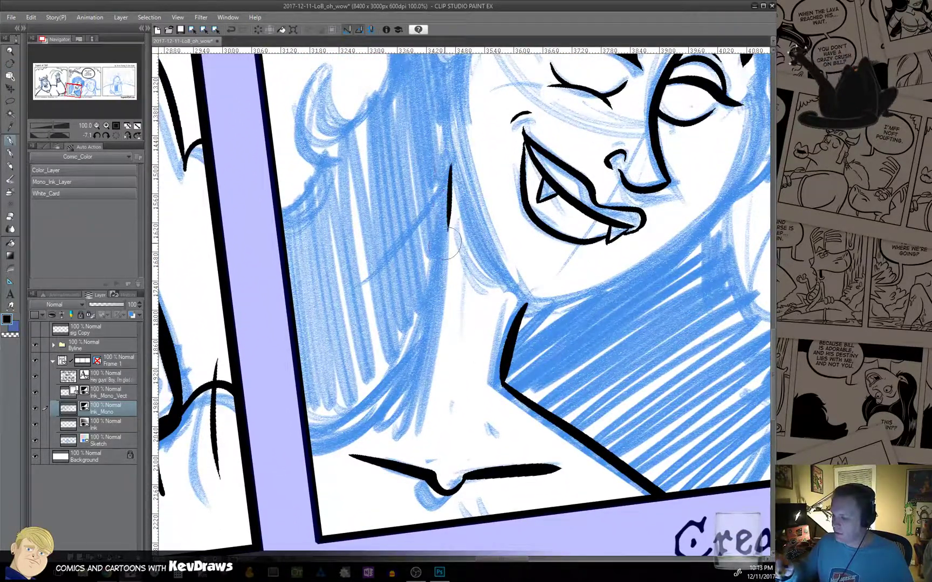
{"action": "mouse_move", "coordinate": [451, 167]}
{"action": "left_mouse_down"}
{"action": "mouse_move", "coordinate": [438, 269]}
{"action": "mouse_move", "coordinate": [401, 372]}
{"action": "mouse_move", "coordinate": [311, 441]}
{"action": "left_mouse_up"}
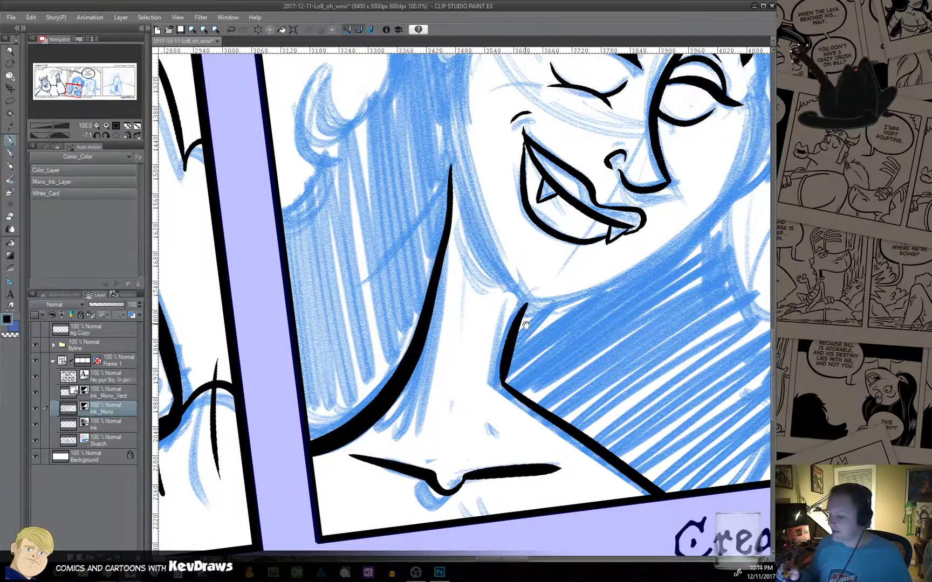
Ink the flipped hair curl near the panel's left border and the jagged outer hair edge rising from it toward the crown.
{"action": "left_click_drag", "start_coordinate": [525, 325], "coordinate": [489, 486]}
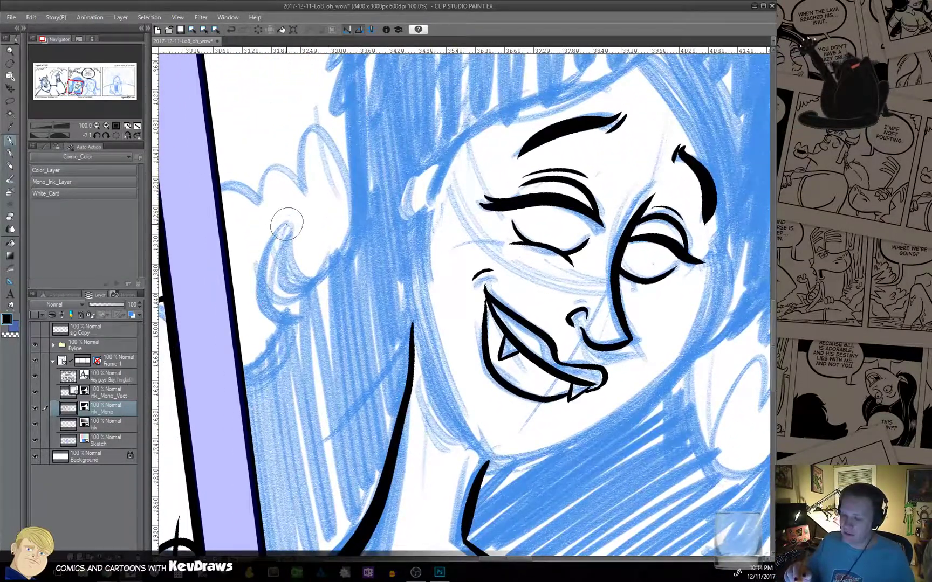
{"action": "mouse_move", "coordinate": [285, 222]}
{"action": "left_mouse_down"}
{"action": "mouse_move", "coordinate": [296, 324]}
{"action": "mouse_move", "coordinate": [243, 373]}
{"action": "left_mouse_up"}
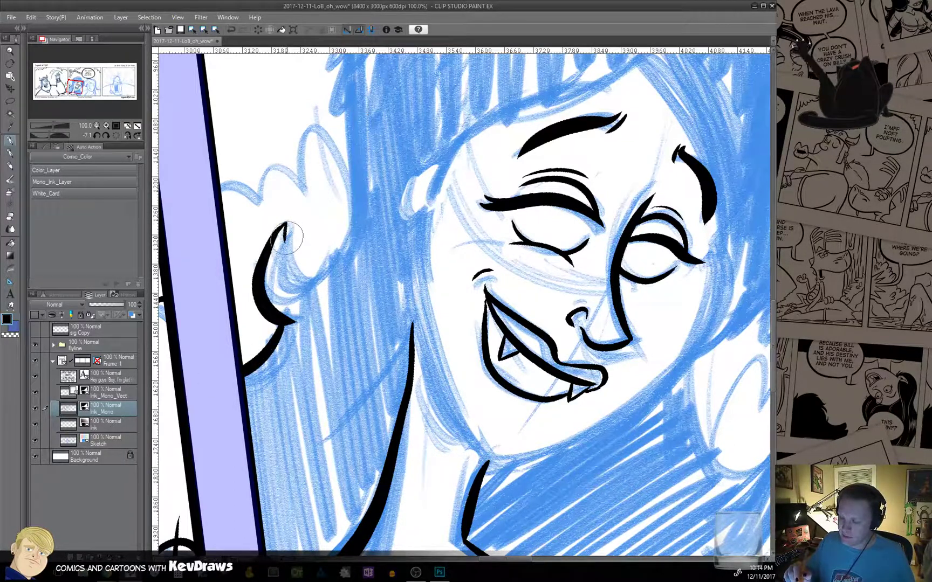
{"action": "mouse_move", "coordinate": [287, 224]}
{"action": "left_mouse_down"}
{"action": "mouse_move", "coordinate": [285, 262]}
{"action": "mouse_move", "coordinate": [306, 287]}
{"action": "mouse_move", "coordinate": [353, 202]}
{"action": "left_mouse_up"}
{"action": "left_click_drag", "start_coordinate": [370, 239], "coordinate": [388, 400]}
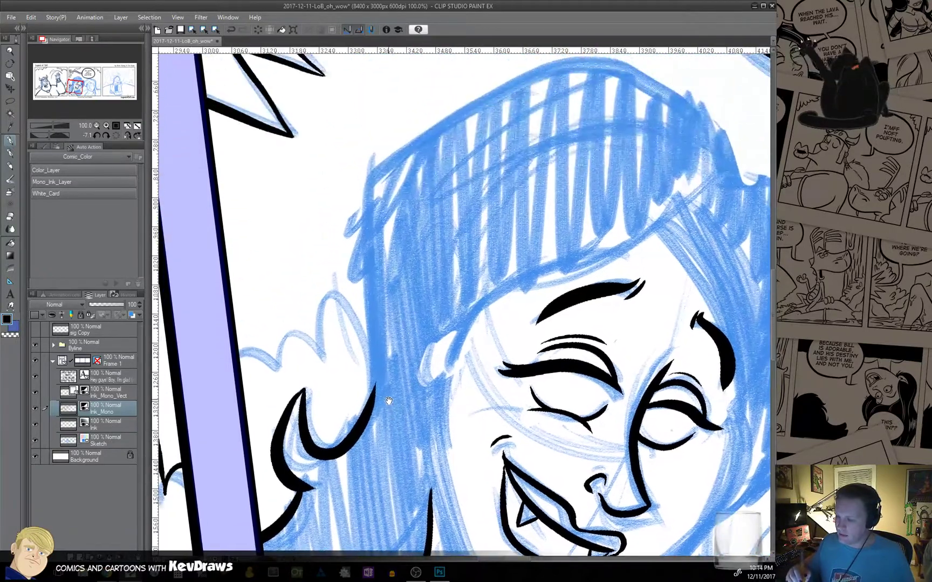
{"action": "mouse_move", "coordinate": [350, 431]}
{"action": "left_mouse_down"}
{"action": "mouse_move", "coordinate": [372, 404]}
{"action": "mouse_move", "coordinate": [365, 416]}
{"action": "left_mouse_up"}
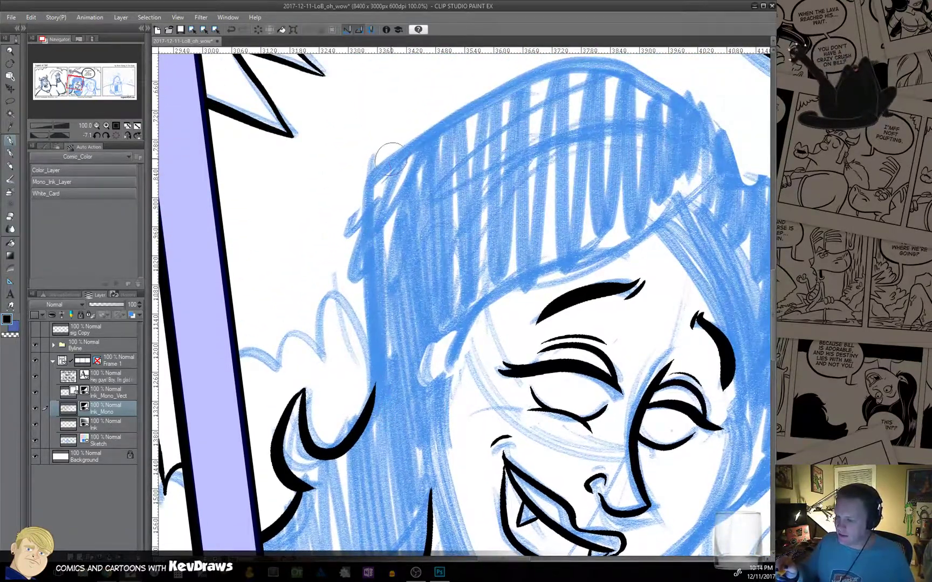
{"action": "mouse_move", "coordinate": [389, 158]}
{"action": "left_mouse_down"}
{"action": "mouse_move", "coordinate": [349, 227]}
{"action": "mouse_move", "coordinate": [370, 203]}
{"action": "mouse_move", "coordinate": [350, 263]}
{"action": "mouse_move", "coordinate": [353, 274]}
{"action": "mouse_move", "coordinate": [371, 247]}
{"action": "mouse_move", "coordinate": [365, 422]}
{"action": "left_mouse_up"}
Ink the thick hair outline over the top of the woman's head, joining the side edge to a pointed tuft at the parting.
{"action": "left_click_drag", "start_coordinate": [439, 322], "coordinate": [402, 469]}
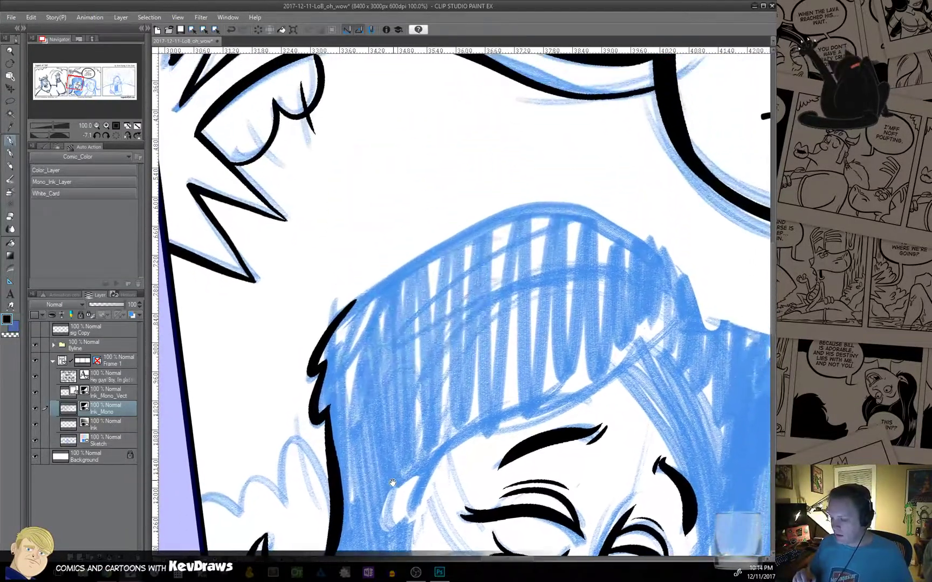
{"action": "left_click_drag", "start_coordinate": [601, 358], "coordinate": [484, 415]}
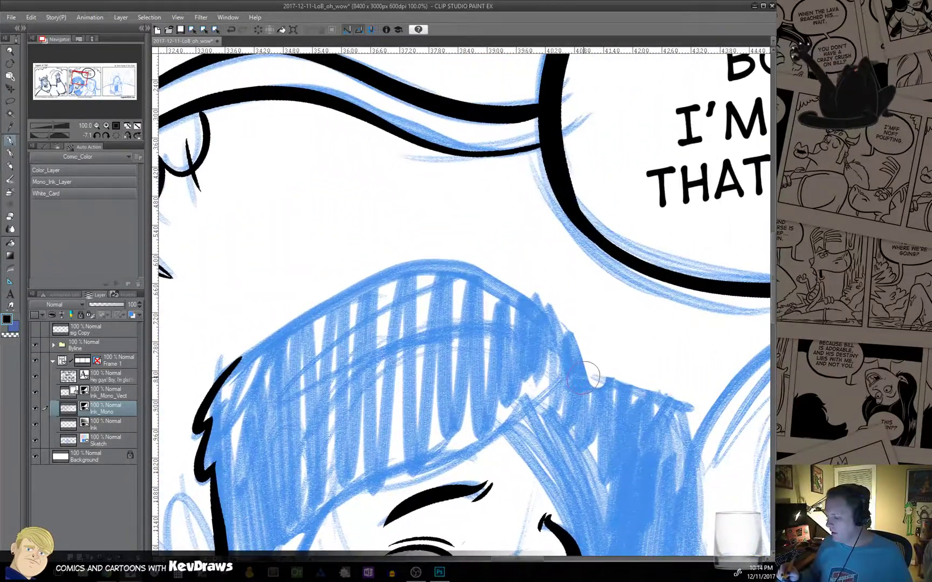
{"action": "mouse_move", "coordinate": [584, 377]}
{"action": "left_mouse_down"}
{"action": "mouse_move", "coordinate": [587, 327]}
{"action": "mouse_move", "coordinate": [589, 373]}
{"action": "mouse_move", "coordinate": [553, 320]}
{"action": "mouse_move", "coordinate": [471, 264]}
{"action": "mouse_move", "coordinate": [391, 278]}
{"action": "mouse_move", "coordinate": [258, 351]}
{"action": "left_mouse_up"}
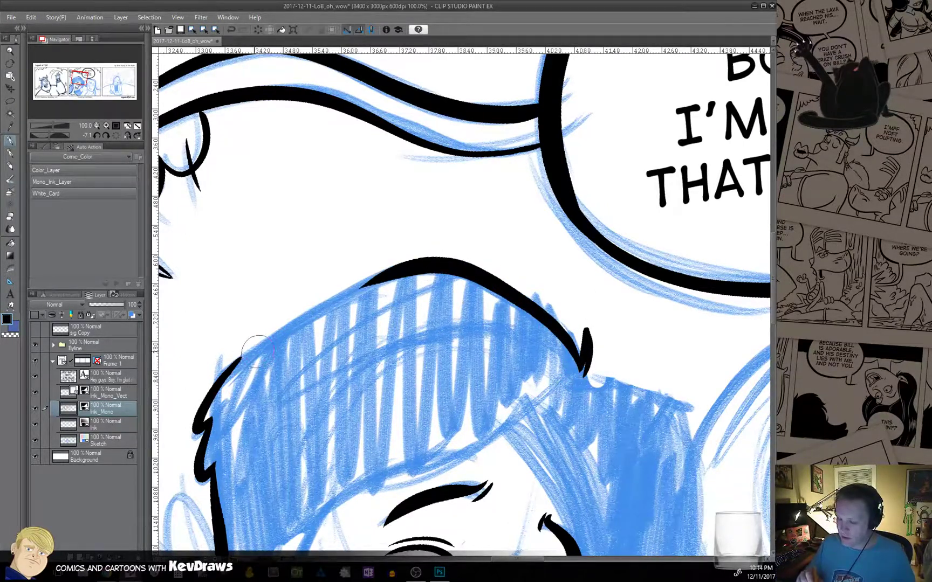
{"action": "mouse_move", "coordinate": [207, 400]}
{"action": "left_mouse_down"}
{"action": "mouse_move", "coordinate": [245, 354]}
{"action": "mouse_move", "coordinate": [372, 280]}
{"action": "left_mouse_up"}
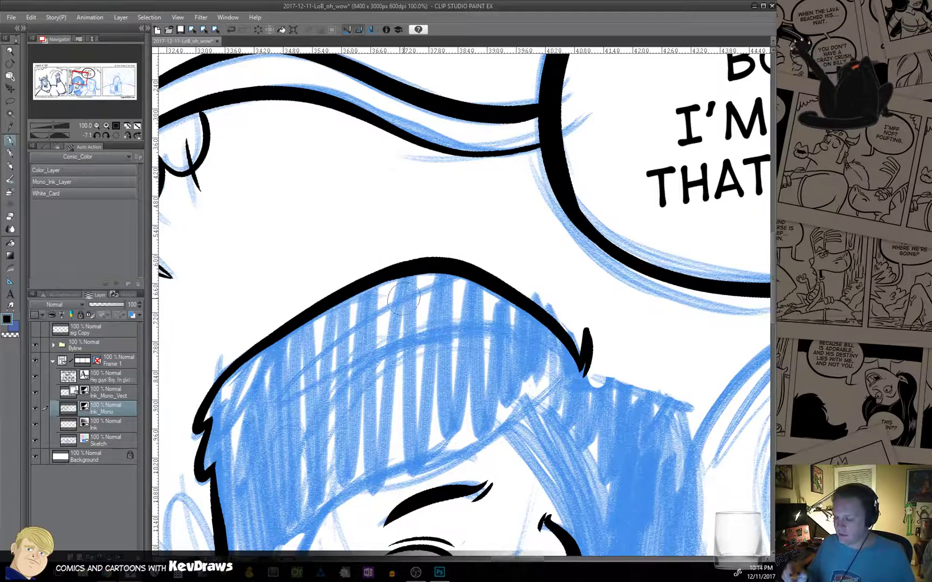
{"action": "left_click_drag", "start_coordinate": [492, 397], "coordinate": [513, 268]}
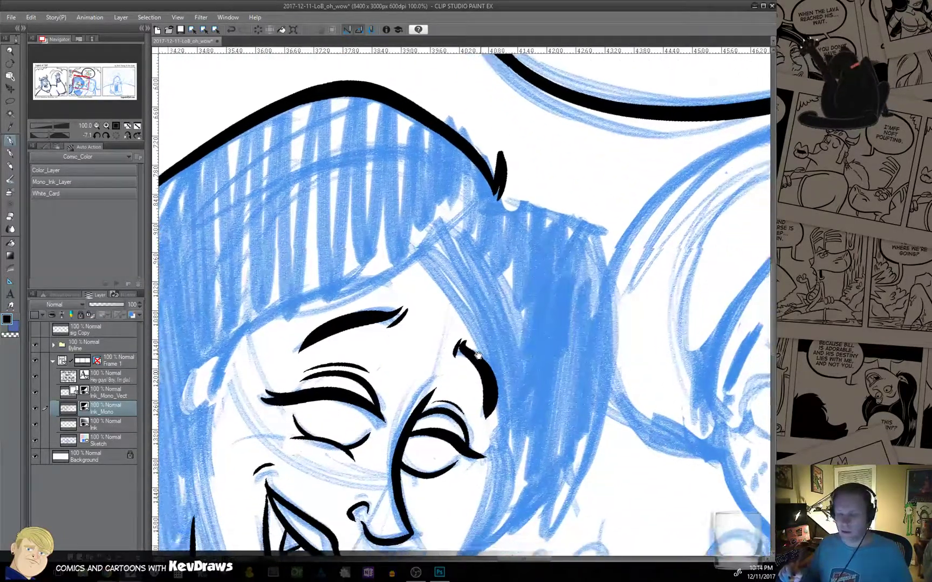
{"action": "left_click_drag", "start_coordinate": [502, 442], "coordinate": [571, 388]}
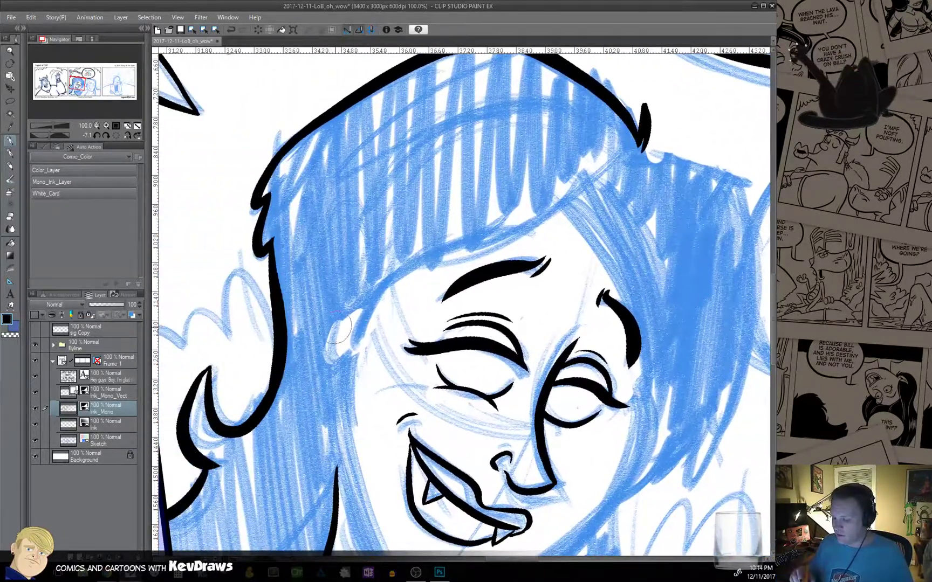
Ink the thick hairline sweeping across the dark-haired woman's forehead, with the short sideburn and the ear at its lower end.
{"action": "mouse_move", "coordinate": [322, 329]}
{"action": "left_mouse_down"}
{"action": "mouse_move", "coordinate": [419, 269]}
{"action": "mouse_move", "coordinate": [498, 241]}
{"action": "mouse_move", "coordinate": [603, 172]}
{"action": "left_mouse_up"}
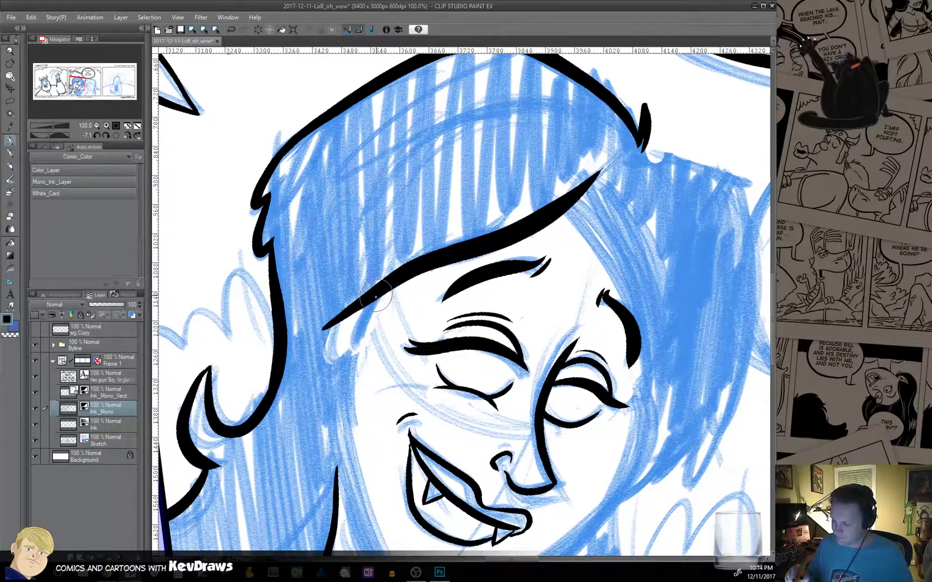
{"action": "mouse_move", "coordinate": [376, 296]}
{"action": "left_mouse_down"}
{"action": "mouse_move", "coordinate": [363, 364]}
{"action": "mouse_move", "coordinate": [332, 348]}
{"action": "mouse_move", "coordinate": [326, 360]}
{"action": "mouse_move", "coordinate": [357, 339]}
{"action": "mouse_move", "coordinate": [348, 327]}
{"action": "mouse_move", "coordinate": [355, 310]}
{"action": "mouse_move", "coordinate": [338, 335]}
{"action": "mouse_move", "coordinate": [357, 307]}
{"action": "mouse_move", "coordinate": [341, 330]}
{"action": "left_mouse_up"}
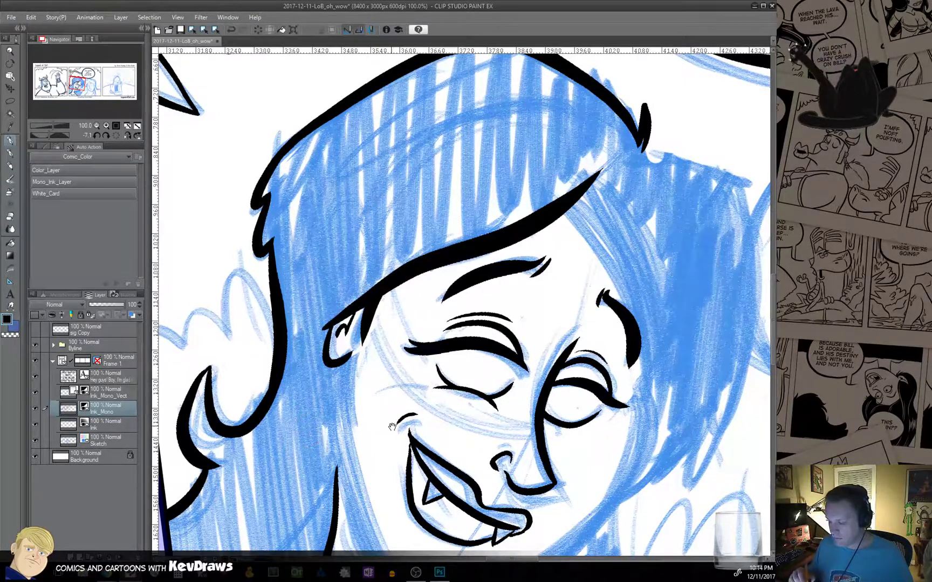
Ink the woman's jaw from the earlobe down to the chin and back up the far cheek to the outer eyelash.
{"action": "left_click_drag", "start_coordinate": [392, 427], "coordinate": [413, 267]}
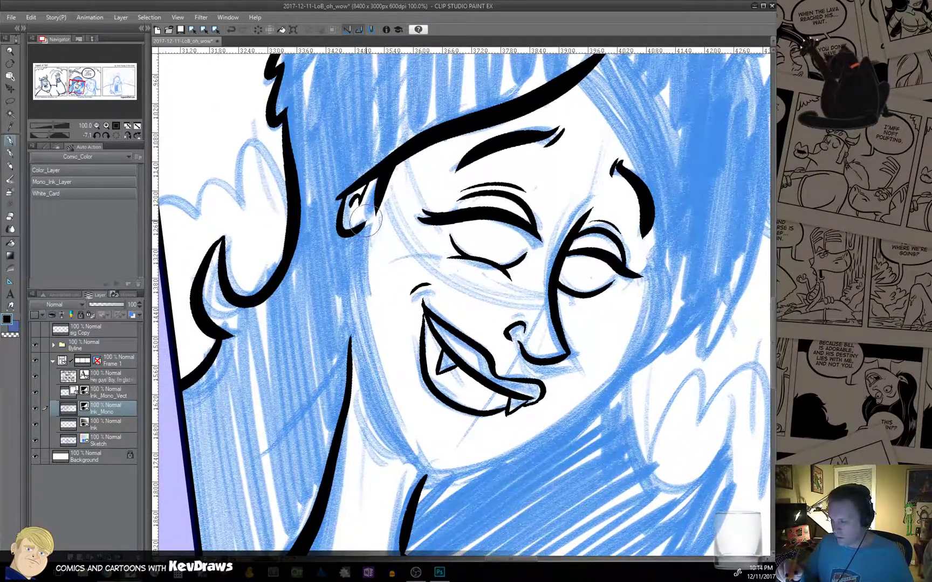
{"action": "mouse_move", "coordinate": [369, 226]}
{"action": "left_mouse_down"}
{"action": "mouse_move", "coordinate": [359, 280]}
{"action": "mouse_move", "coordinate": [383, 411]}
{"action": "mouse_move", "coordinate": [432, 472]}
{"action": "left_mouse_up"}
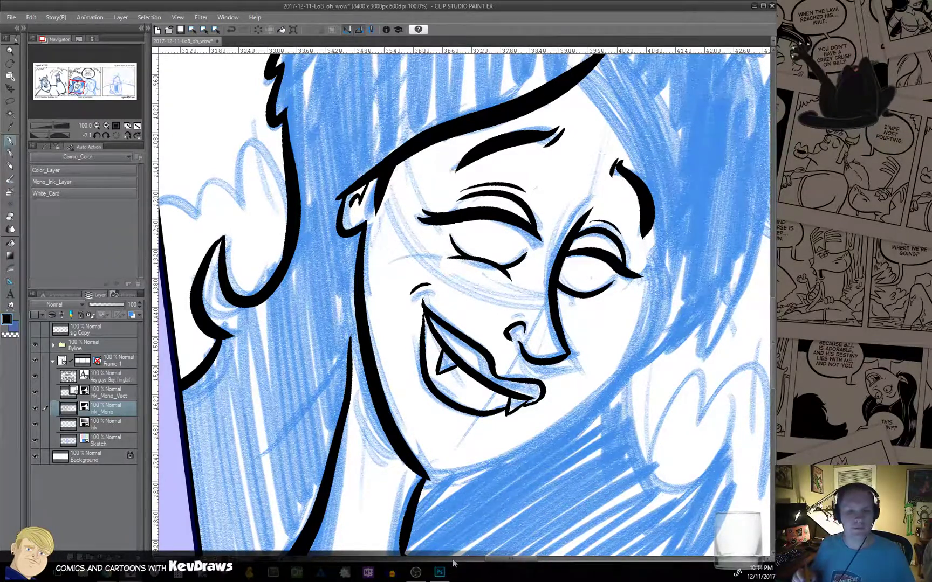
{"action": "left_click_drag", "start_coordinate": [496, 494], "coordinate": [407, 431]}
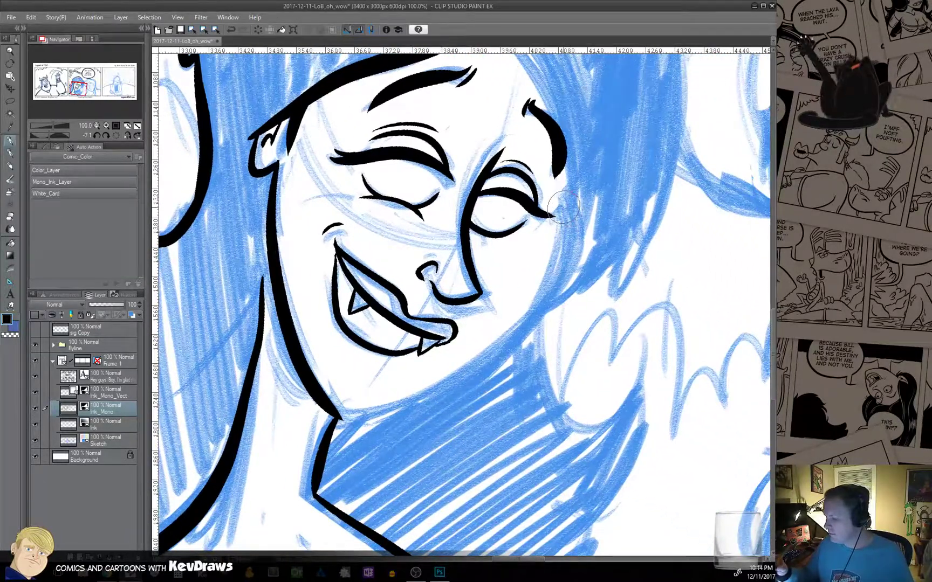
{"action": "left_click_drag", "start_coordinate": [563, 206], "coordinate": [555, 247]}
{"action": "mouse_move", "coordinate": [564, 209]}
{"action": "left_mouse_down"}
{"action": "mouse_move", "coordinate": [551, 270]}
{"action": "mouse_move", "coordinate": [518, 328]}
{"action": "mouse_move", "coordinate": [407, 402]}
{"action": "left_mouse_up"}
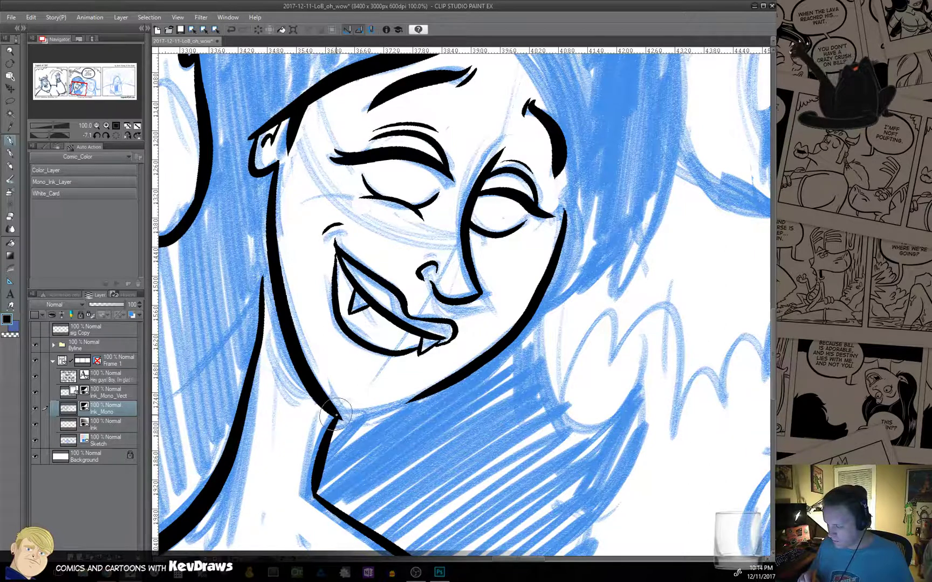
{"action": "mouse_move", "coordinate": [328, 417]}
{"action": "left_mouse_down"}
{"action": "mouse_move", "coordinate": [453, 378]}
{"action": "mouse_move", "coordinate": [511, 341]}
{"action": "left_mouse_up"}
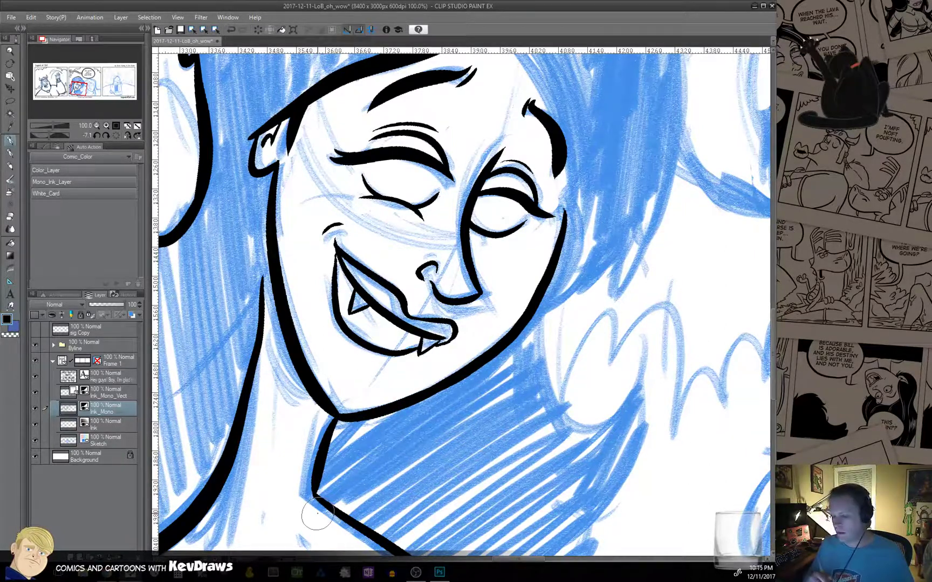
Build up a solid black shadow beneath the near side of the jaw, ending in feathered strokes on the neck.
{"action": "mouse_move", "coordinate": [273, 288]}
{"action": "left_mouse_down"}
{"action": "mouse_move", "coordinate": [288, 366]}
{"action": "mouse_move", "coordinate": [332, 415]}
{"action": "left_mouse_up"}
{"action": "mouse_move", "coordinate": [302, 377]}
{"action": "left_mouse_down"}
{"action": "mouse_move", "coordinate": [267, 310]}
{"action": "mouse_move", "coordinate": [264, 275]}
{"action": "left_mouse_up"}
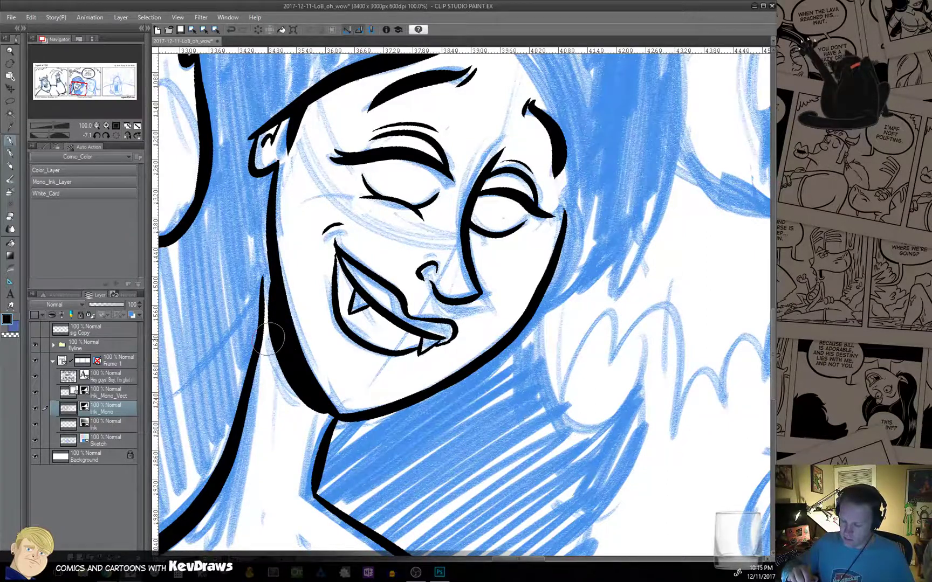
{"action": "left_click_drag", "start_coordinate": [269, 338], "coordinate": [300, 401]}
{"action": "mouse_move", "coordinate": [269, 363]}
{"action": "left_mouse_down"}
{"action": "mouse_move", "coordinate": [329, 416]}
{"action": "mouse_move", "coordinate": [278, 390]}
{"action": "mouse_move", "coordinate": [269, 376]}
{"action": "mouse_move", "coordinate": [330, 415]}
{"action": "left_mouse_up"}
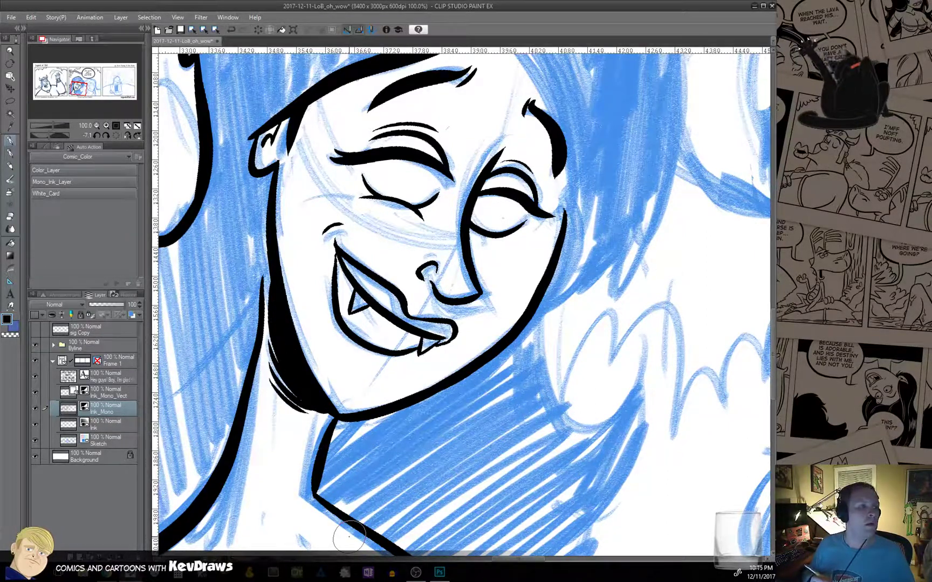
Thicken the hair edge beside the neck and join its upper end to the face contour below the ear.
{"action": "mouse_move", "coordinate": [363, 357]}
{"action": "left_mouse_down"}
{"action": "mouse_move", "coordinate": [376, 371]}
{"action": "mouse_move", "coordinate": [473, 364]}
{"action": "left_mouse_up"}
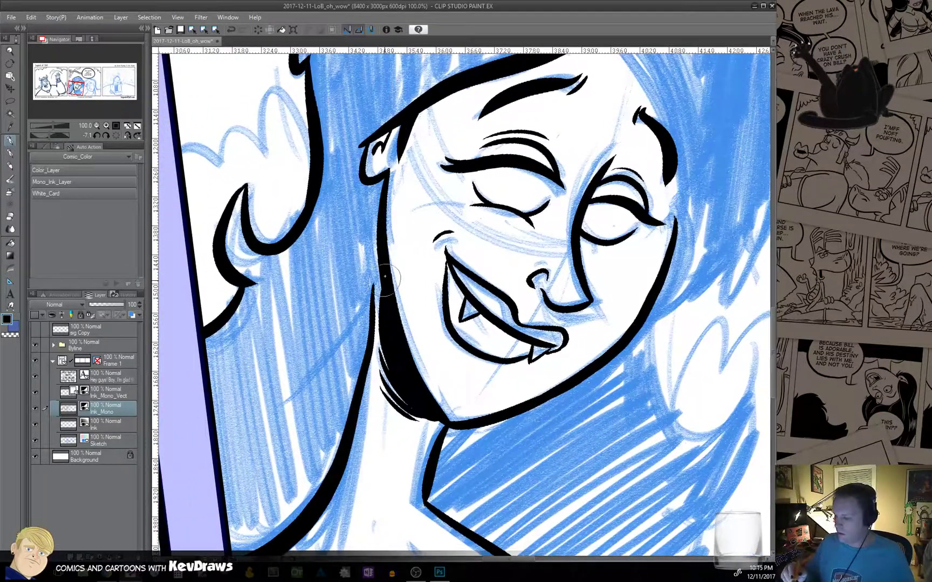
{"action": "mouse_move", "coordinate": [381, 229]}
{"action": "left_mouse_down"}
{"action": "mouse_move", "coordinate": [380, 300]}
{"action": "mouse_move", "coordinate": [353, 398]}
{"action": "left_mouse_up"}
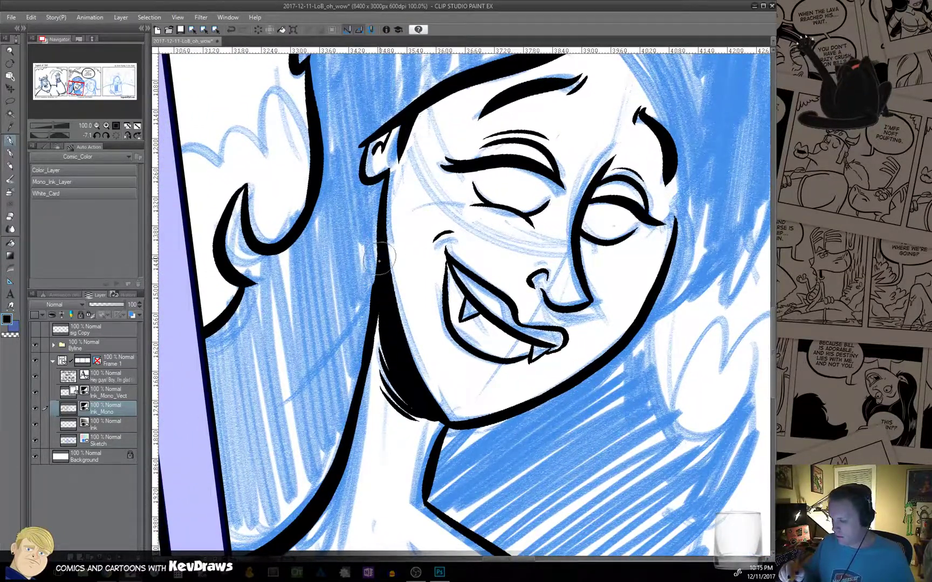
{"action": "left_click_drag", "start_coordinate": [379, 261], "coordinate": [350, 426]}
{"action": "left_click_drag", "start_coordinate": [379, 297], "coordinate": [325, 501]}
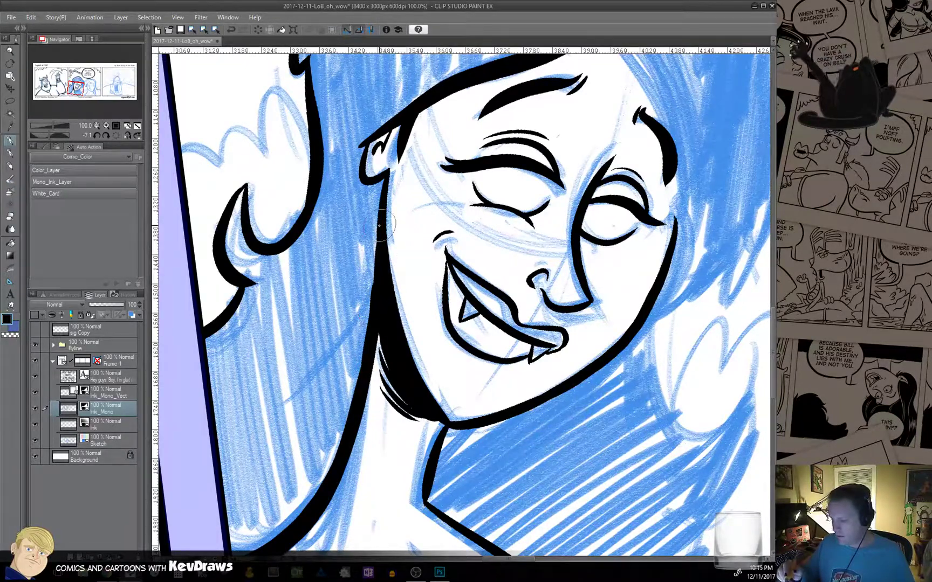
Ink the hair edge along the far side of the face, curving from the parting past the eyebrow to the cheek.
{"action": "left_click_drag", "start_coordinate": [694, 213], "coordinate": [467, 315]}
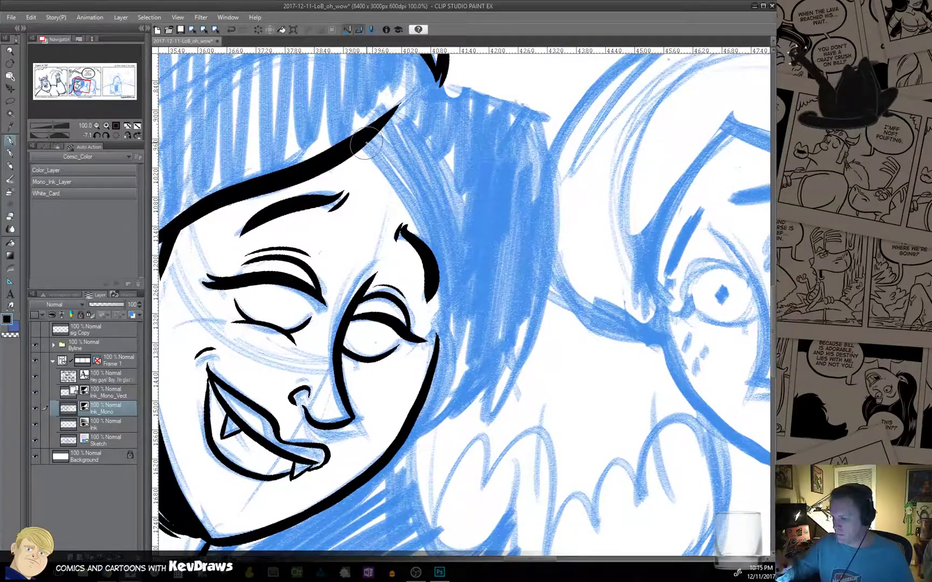
{"action": "mouse_move", "coordinate": [367, 142]}
{"action": "left_mouse_down"}
{"action": "mouse_move", "coordinate": [415, 213]}
{"action": "mouse_move", "coordinate": [438, 291]}
{"action": "mouse_move", "coordinate": [433, 433]}
{"action": "left_mouse_up"}
{"action": "left_click_drag", "start_coordinate": [435, 377], "coordinate": [435, 393]}
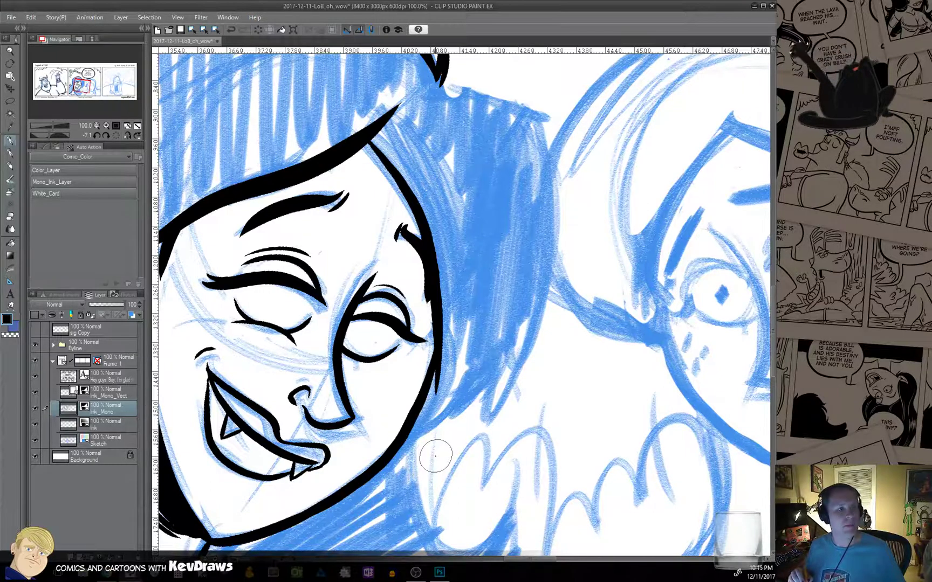
Ink the outer hair outline on the far side of the head, from the tuft at the parting to jagged tips beside the cheek.
{"action": "mouse_move", "coordinate": [410, 434]}
{"action": "left_mouse_down"}
{"action": "mouse_move", "coordinate": [513, 378]}
{"action": "mouse_move", "coordinate": [555, 294]}
{"action": "mouse_move", "coordinate": [561, 157]}
{"action": "mouse_move", "coordinate": [537, 123]}
{"action": "mouse_move", "coordinate": [564, 242]}
{"action": "left_mouse_up"}
{"action": "mouse_move", "coordinate": [597, 406]}
{"action": "left_mouse_down"}
{"action": "mouse_move", "coordinate": [618, 273]}
{"action": "mouse_move", "coordinate": [608, 250]}
{"action": "left_mouse_up"}
{"action": "mouse_move", "coordinate": [366, 266]}
{"action": "left_mouse_down"}
{"action": "mouse_move", "coordinate": [371, 235]}
{"action": "mouse_move", "coordinate": [380, 263]}
{"action": "mouse_move", "coordinate": [434, 210]}
{"action": "mouse_move", "coordinate": [531, 237]}
{"action": "left_mouse_up"}
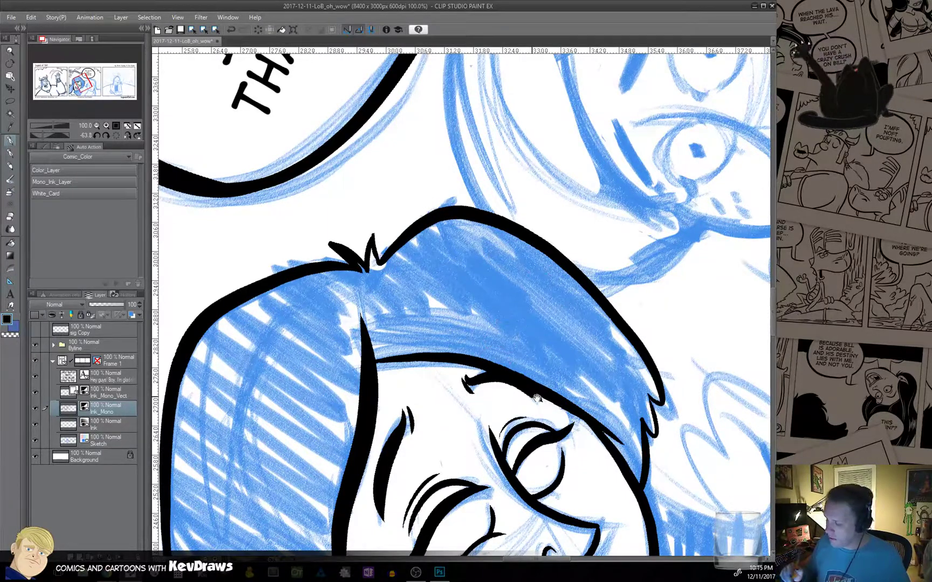
Ink the outline of a narrow hair shadow on the forehead just beneath the hairline near the parting.
{"action": "mouse_move", "coordinate": [626, 379]}
{"action": "left_mouse_down"}
{"action": "mouse_move", "coordinate": [531, 271]}
{"action": "mouse_move", "coordinate": [509, 225]}
{"action": "mouse_move", "coordinate": [678, 291]}
{"action": "left_mouse_up"}
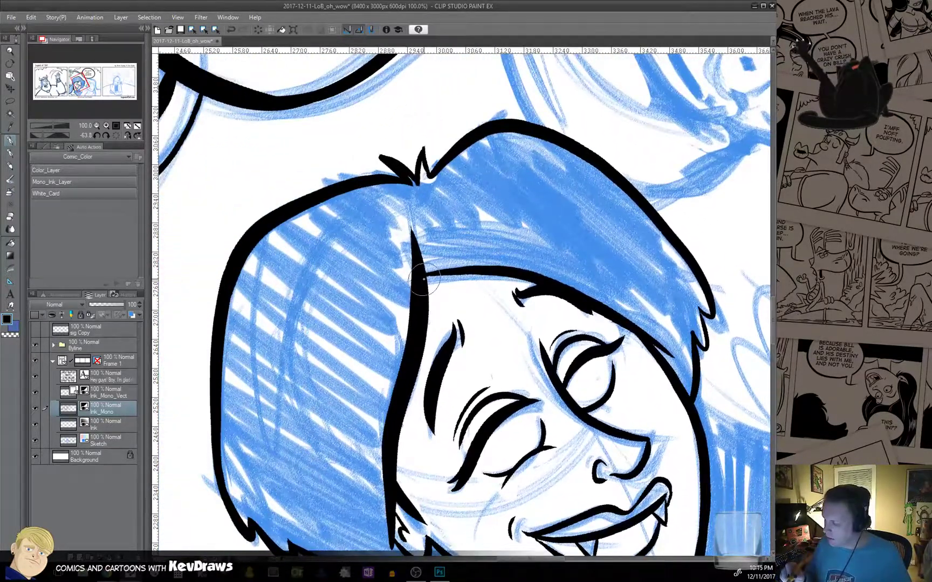
{"action": "left_click_drag", "start_coordinate": [430, 276], "coordinate": [521, 277]}
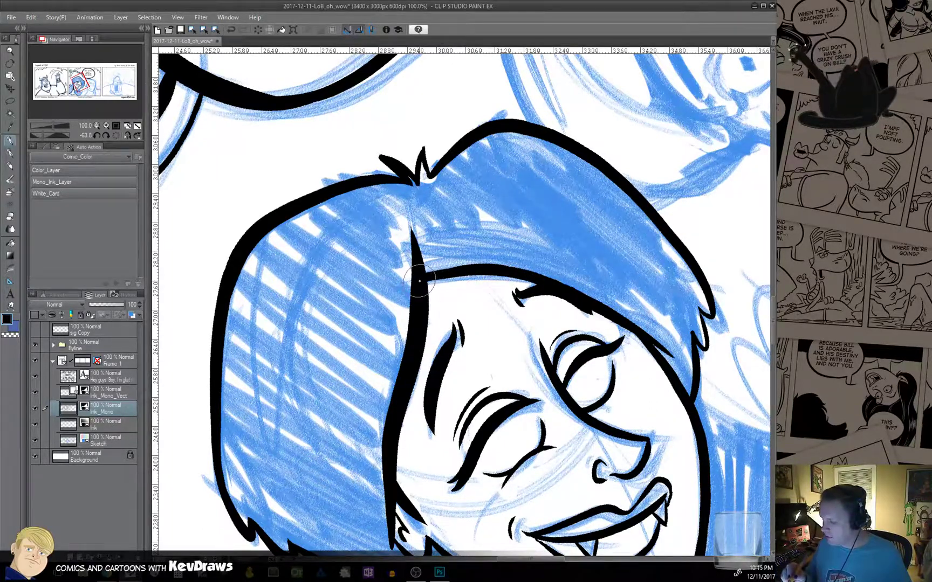
{"action": "left_click_drag", "start_coordinate": [420, 281], "coordinate": [509, 279]}
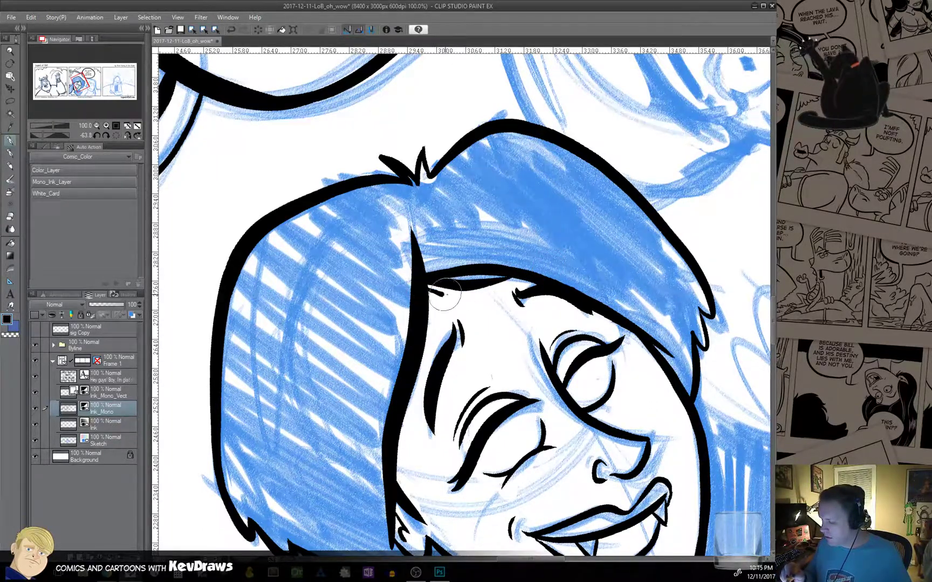
{"action": "left_click_drag", "start_coordinate": [444, 295], "coordinate": [510, 278]}
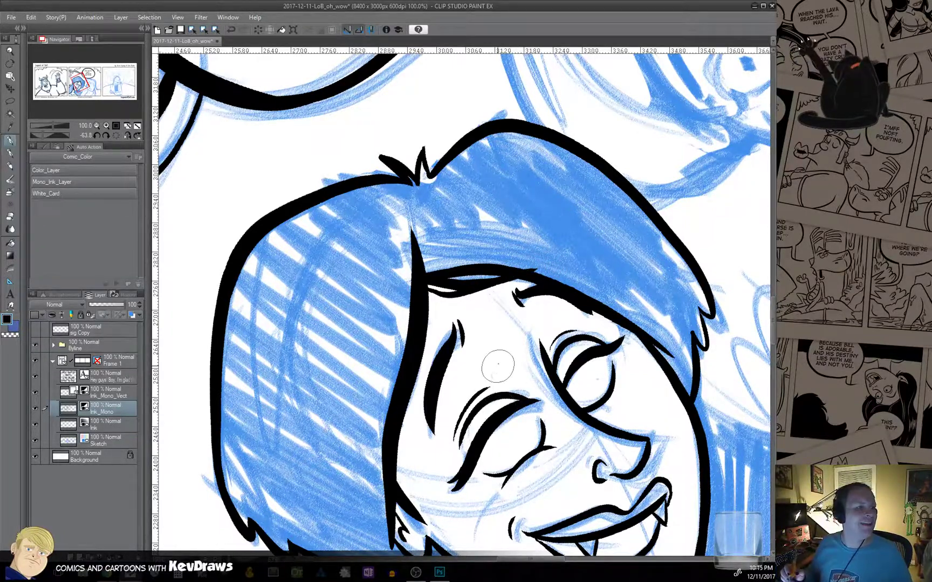
Add small crease lines across the bridge of the woman's nose between the closed eyes.
{"action": "left_click_drag", "start_coordinate": [516, 394], "coordinate": [430, 306]}
{"action": "mouse_move", "coordinate": [585, 416]}
{"action": "left_mouse_down"}
{"action": "mouse_move", "coordinate": [498, 346]}
{"action": "mouse_move", "coordinate": [470, 300]}
{"action": "left_mouse_up"}
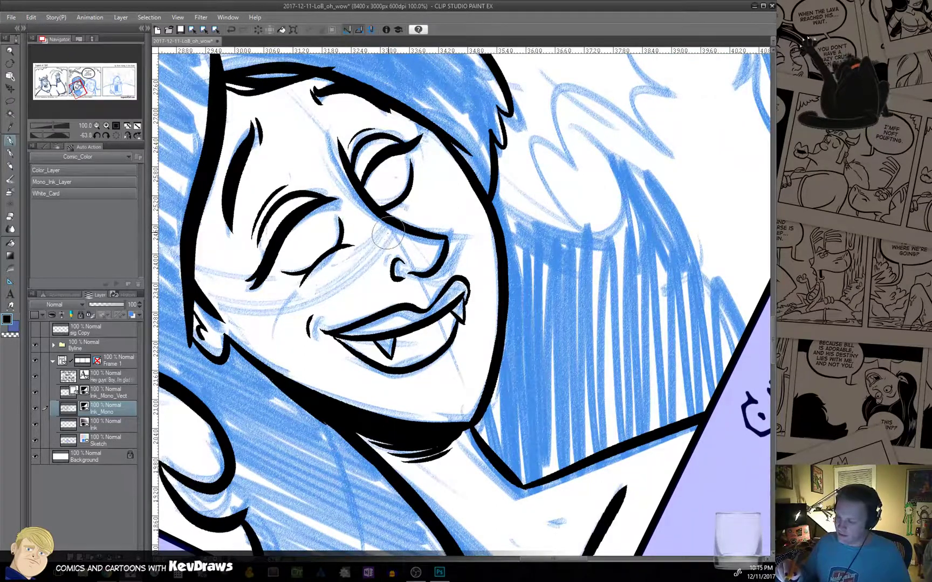
{"action": "left_click_drag", "start_coordinate": [384, 239], "coordinate": [407, 211]}
Ink the flipped lower hair edge from the far cheek to the panel's lower border, and add the collarbone lines below the neck.
{"action": "mouse_move", "coordinate": [586, 313]}
{"action": "left_mouse_down"}
{"action": "mouse_move", "coordinate": [578, 332]}
{"action": "mouse_move", "coordinate": [528, 330]}
{"action": "mouse_move", "coordinate": [531, 319]}
{"action": "mouse_move", "coordinate": [554, 357]}
{"action": "mouse_move", "coordinate": [540, 355]}
{"action": "mouse_move", "coordinate": [487, 430]}
{"action": "left_mouse_up"}
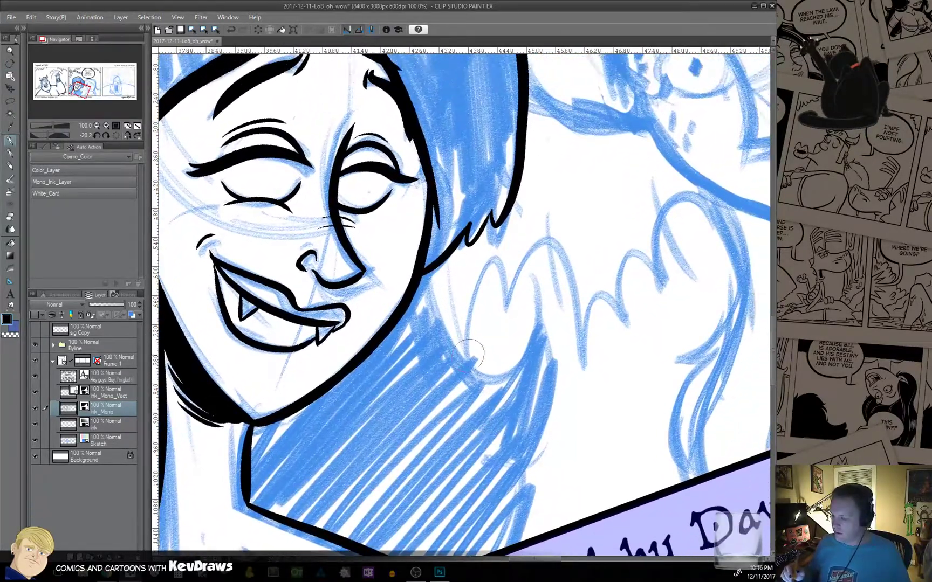
{"action": "left_click_drag", "start_coordinate": [416, 293], "coordinate": [429, 326]}
{"action": "mouse_move", "coordinate": [415, 286]}
{"action": "left_mouse_down"}
{"action": "mouse_move", "coordinate": [445, 375]}
{"action": "mouse_move", "coordinate": [537, 332]}
{"action": "mouse_move", "coordinate": [547, 353]}
{"action": "mouse_move", "coordinate": [488, 501]}
{"action": "mouse_move", "coordinate": [553, 347]}
{"action": "mouse_move", "coordinate": [556, 414]}
{"action": "left_mouse_up"}
{"action": "left_click_drag", "start_coordinate": [272, 463], "coordinate": [243, 487]}
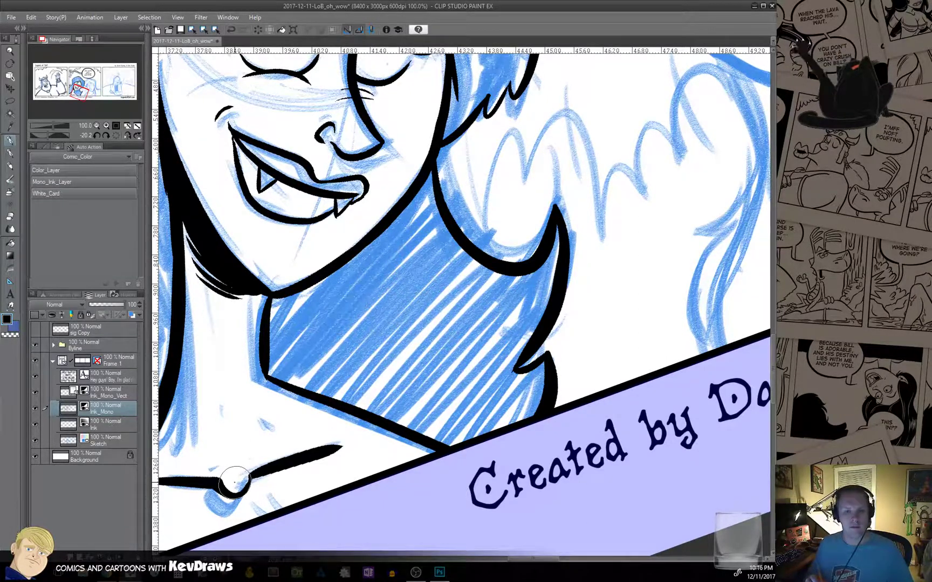
Check the inked woman within the whole strip and save the file.
{"action": "left_click_drag", "start_coordinate": [375, 397], "coordinate": [582, 331]}
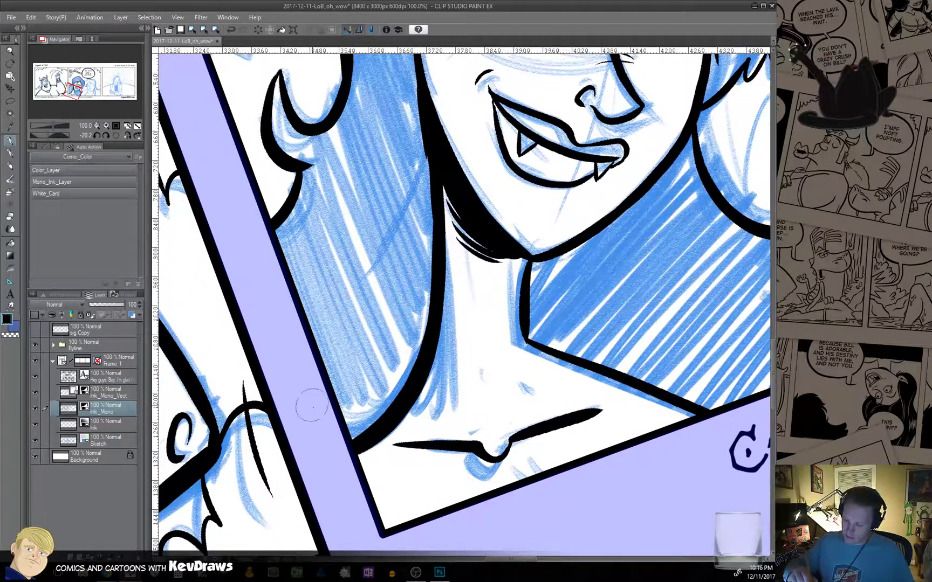
{"action": "left_click_drag", "start_coordinate": [699, 415], "coordinate": [430, 442]}
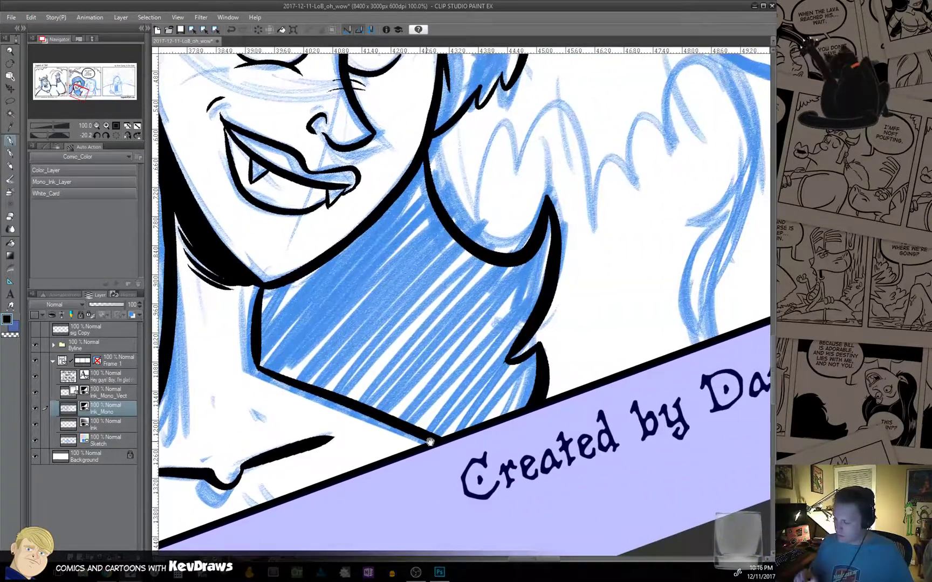
{"action": "left_click_drag", "start_coordinate": [432, 334], "coordinate": [500, 363]}
{"action": "scroll", "coordinate": [501, 370], "scroll_direction": "down", "scroll_amount": 5}
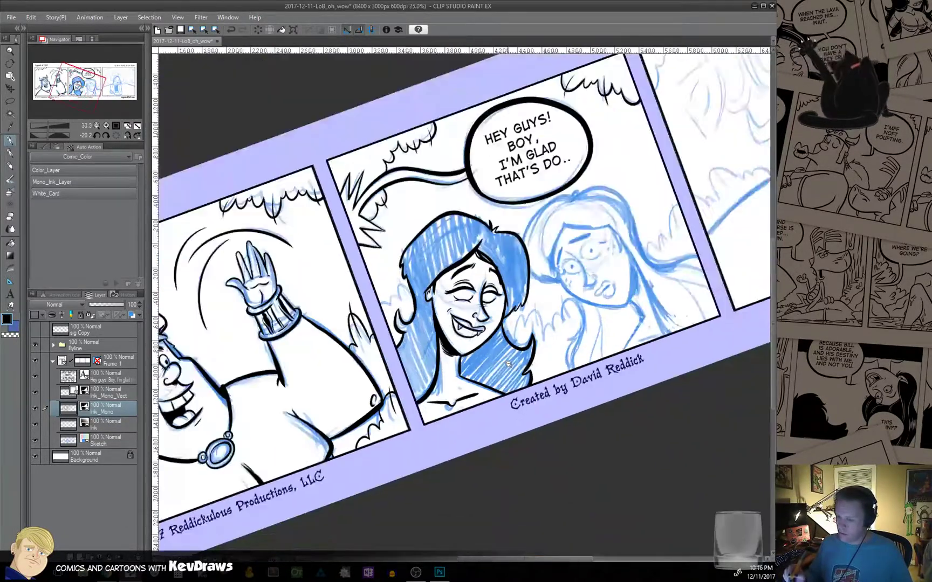
{"action": "double_click", "coordinate": [547, 345]}
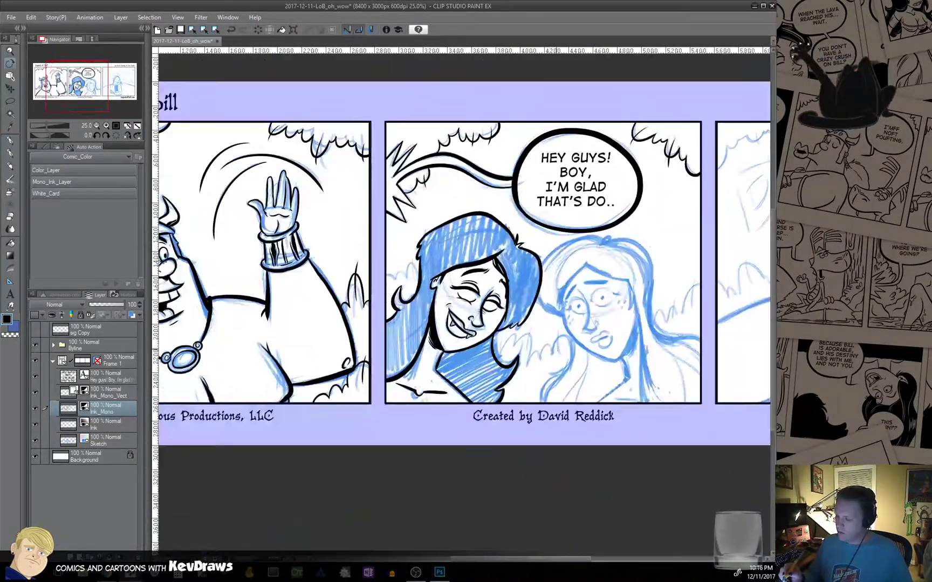
{"action": "left_click_drag", "start_coordinate": [570, 360], "coordinate": [500, 375]}
{"action": "scroll", "coordinate": [500, 375], "scroll_direction": "down", "scroll_amount": 2}
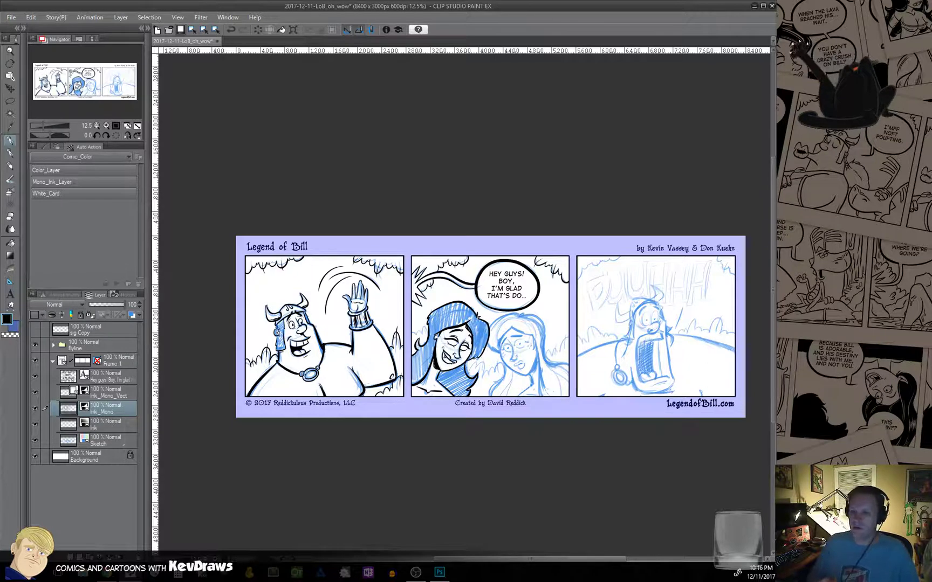
{"action": "key", "text": "ctrl+s"}
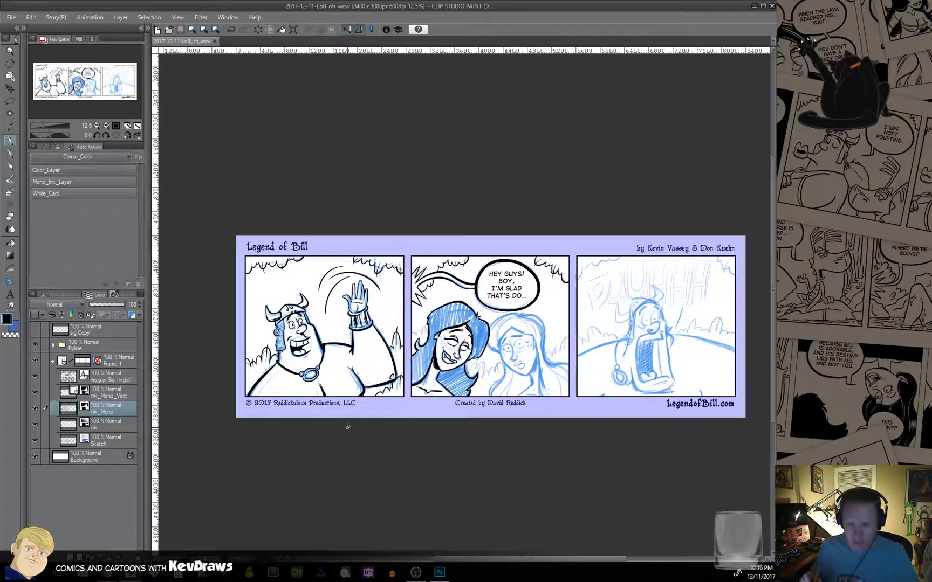
Fill the dark-haired woman's outlined hair areas with solid black on the Ink_Mono layer.
{"action": "key", "text": "g"}
{"action": "key", "text": "g"}
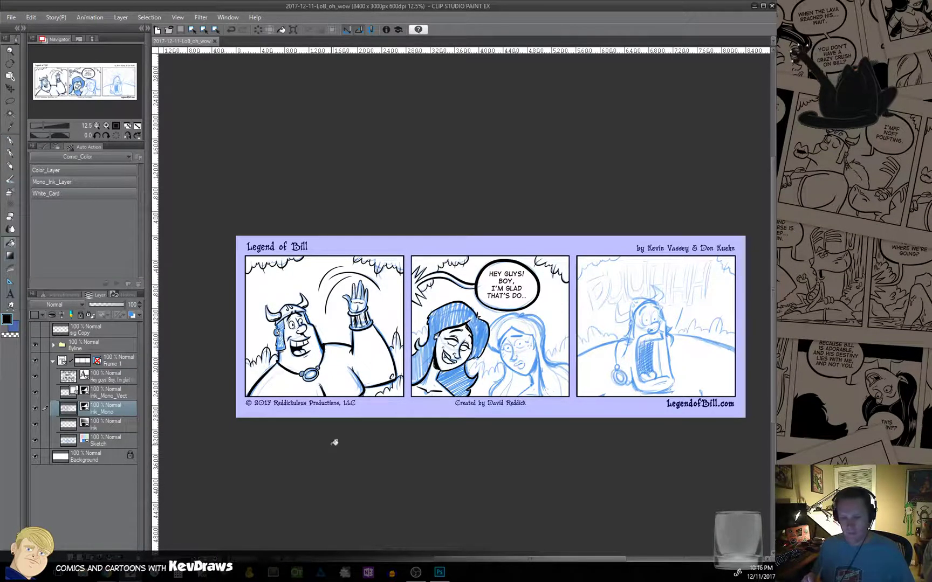
{"action": "left_click", "coordinate": [424, 360]}
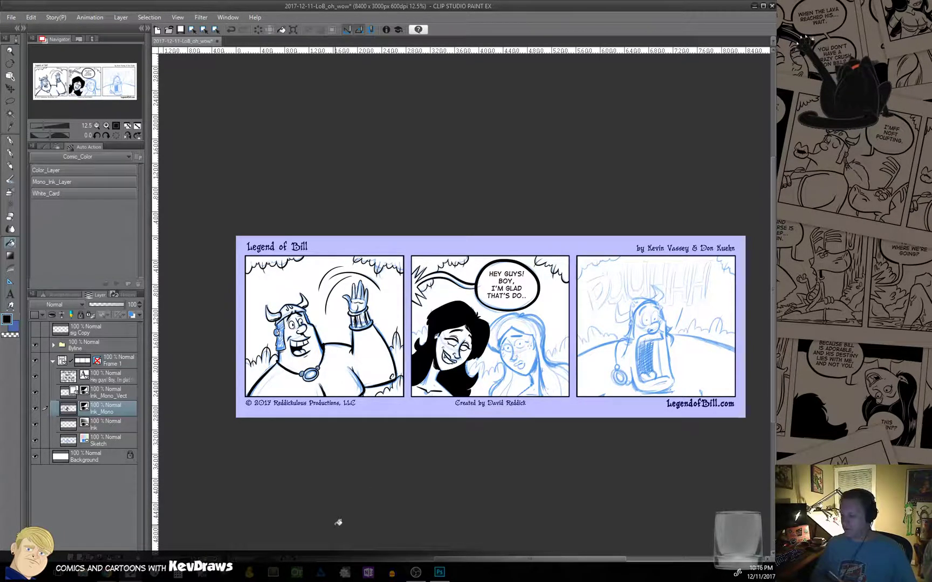
{"action": "key", "text": "p"}
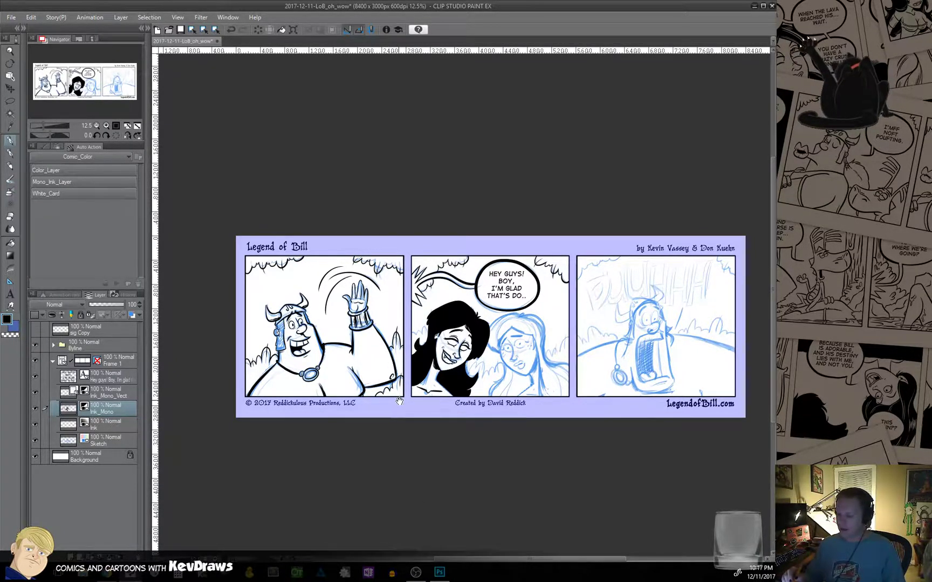
{"action": "left_click_drag", "start_coordinate": [400, 403], "coordinate": [381, 404]}
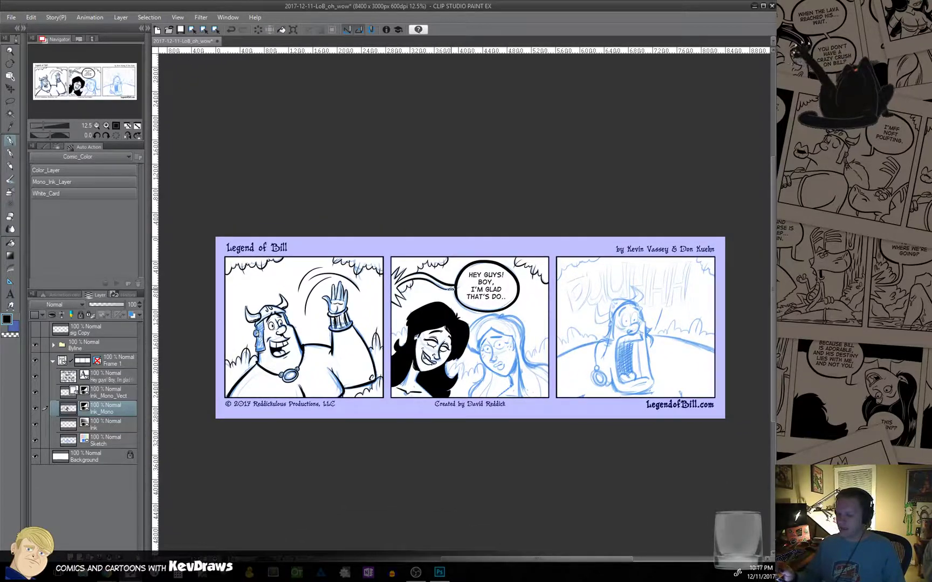
{"action": "mouse_move", "coordinate": [447, 300]}
{"action": "left_mouse_down"}
{"action": "mouse_move", "coordinate": [434, 286]}
{"action": "mouse_move", "coordinate": [448, 272]}
{"action": "mouse_move", "coordinate": [468, 293]}
{"action": "mouse_move", "coordinate": [456, 314]}
{"action": "left_mouse_up"}
{"action": "double_click", "coordinate": [457, 317]}
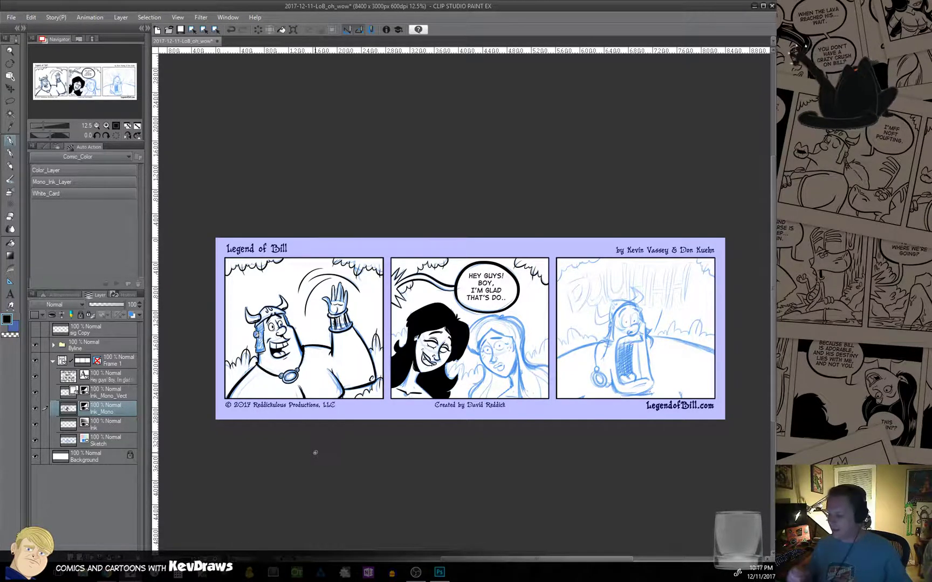
{"action": "left_click_drag", "start_coordinate": [422, 439], "coordinate": [313, 418]}
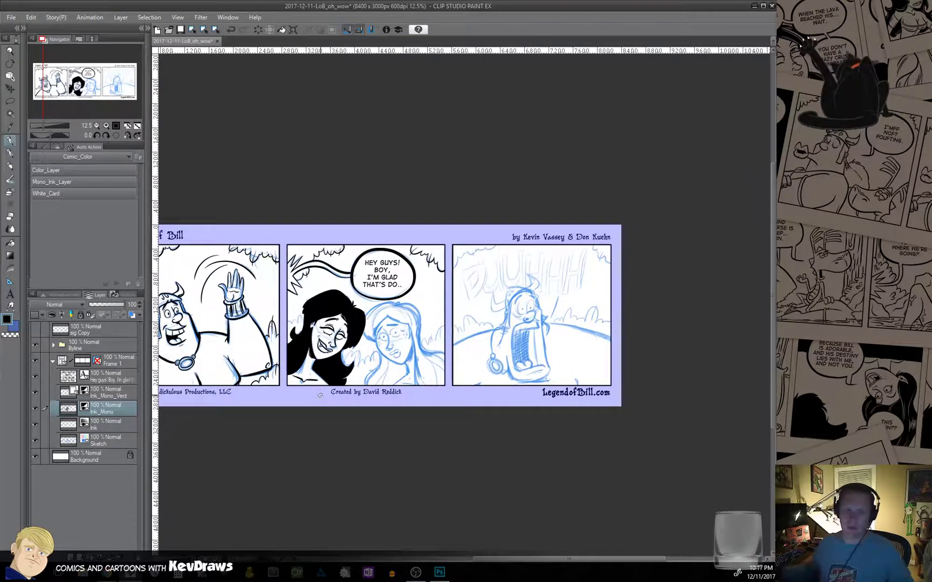
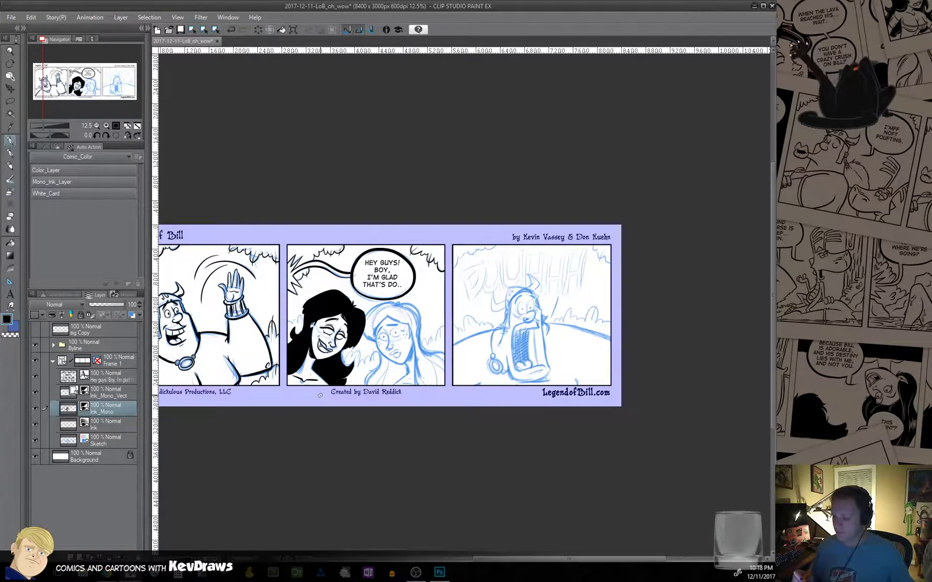
Ink the nose contour and nostril of the long-haired woman beside the dark-haired woman in the second panel.
{"action": "scroll", "coordinate": [398, 351], "scroll_direction": "up", "scroll_amount": 4}
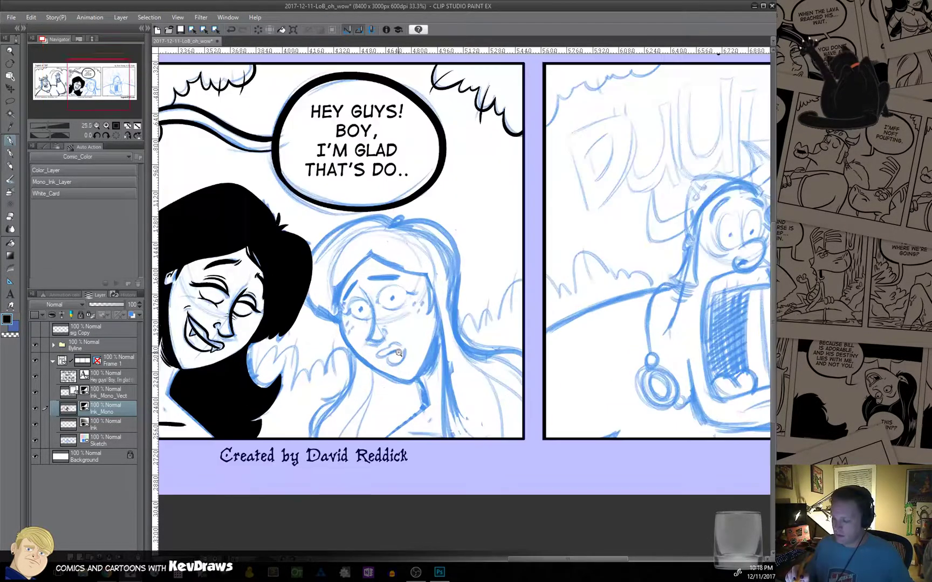
{"action": "scroll", "coordinate": [398, 351], "scroll_direction": "up", "scroll_amount": 2}
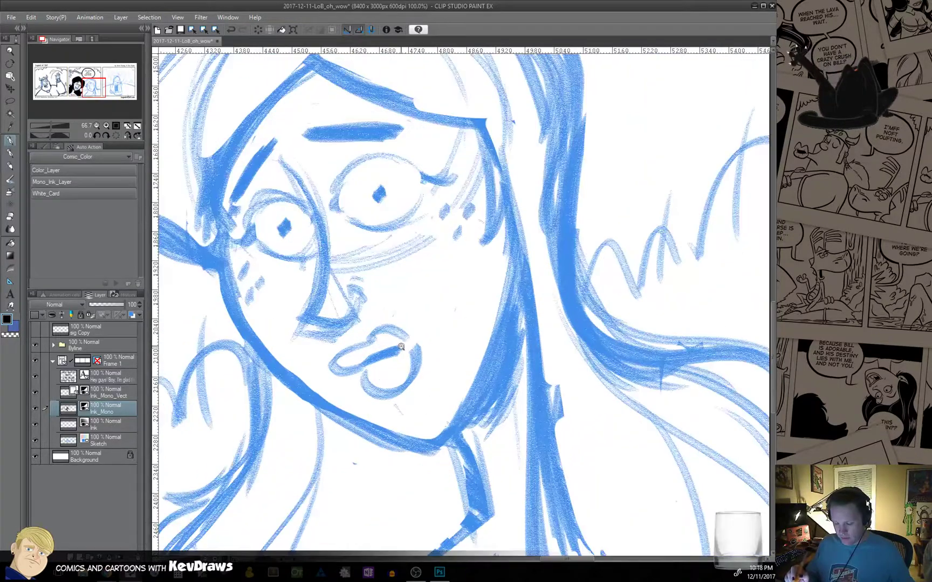
{"action": "left_click_drag", "start_coordinate": [401, 340], "coordinate": [422, 415]}
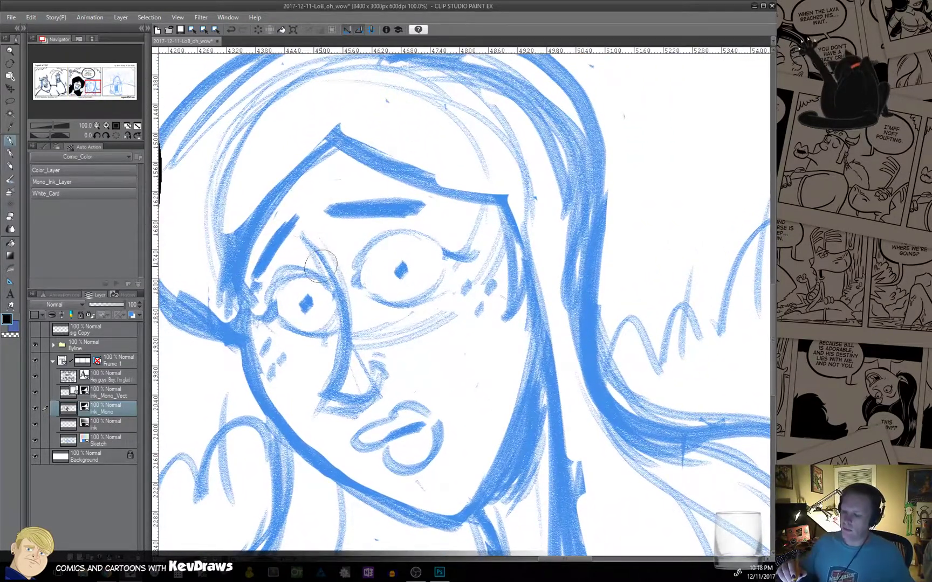
{"action": "mouse_move", "coordinate": [302, 236]}
{"action": "left_mouse_down"}
{"action": "mouse_move", "coordinate": [331, 275]}
{"action": "mouse_move", "coordinate": [344, 333]}
{"action": "mouse_move", "coordinate": [319, 407]}
{"action": "mouse_move", "coordinate": [327, 390]}
{"action": "mouse_move", "coordinate": [326, 403]}
{"action": "mouse_move", "coordinate": [352, 404]}
{"action": "mouse_move", "coordinate": [376, 366]}
{"action": "left_mouse_up"}
{"action": "key", "text": "ctrl+z"}
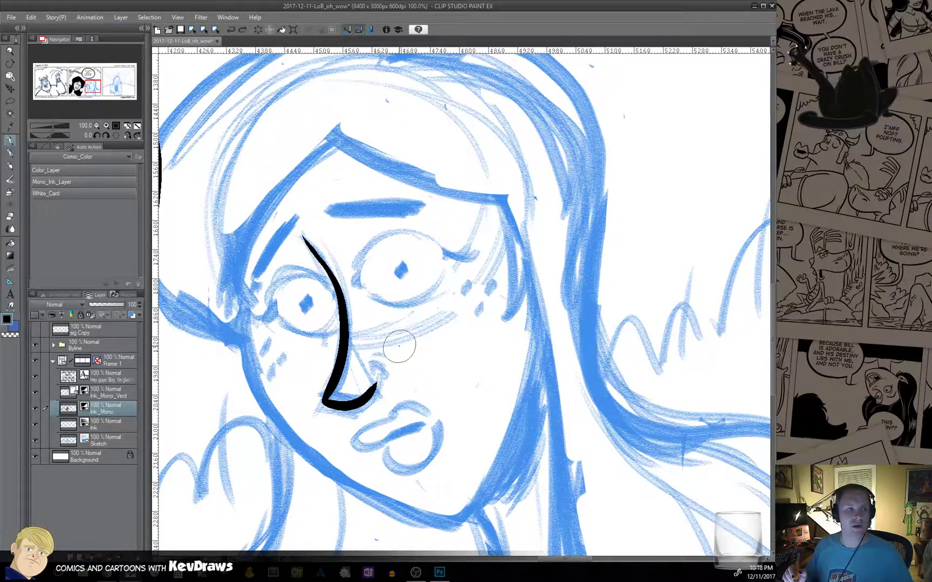
{"action": "mouse_move", "coordinate": [372, 373]}
{"action": "left_mouse_down"}
{"action": "mouse_move", "coordinate": [376, 364]}
{"action": "mouse_move", "coordinate": [387, 369]}
{"action": "left_mouse_up"}
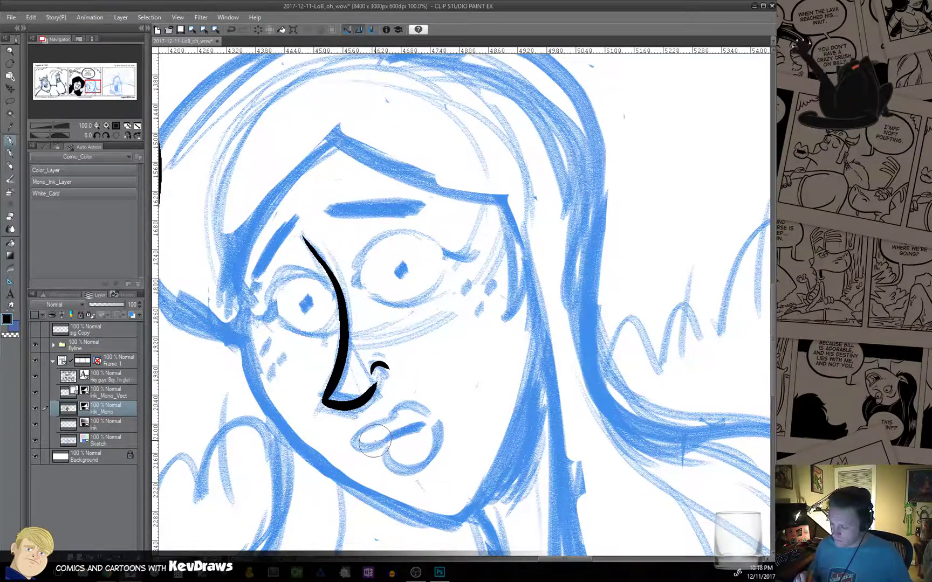
Ink the long-haired woman's parted full lips and add short shading strokes under the tip of her nose.
{"action": "left_click_drag", "start_coordinate": [376, 442], "coordinate": [429, 427]}
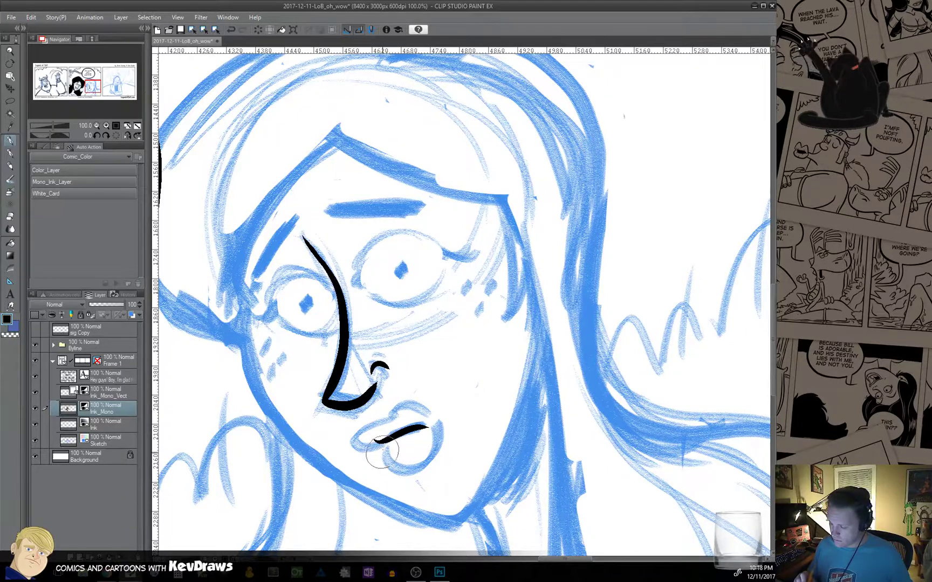
{"action": "mouse_move", "coordinate": [381, 442]}
{"action": "left_mouse_down"}
{"action": "mouse_move", "coordinate": [408, 473]}
{"action": "mouse_move", "coordinate": [427, 464]}
{"action": "mouse_move", "coordinate": [436, 415]}
{"action": "mouse_move", "coordinate": [438, 424]}
{"action": "mouse_move", "coordinate": [407, 406]}
{"action": "mouse_move", "coordinate": [389, 427]}
{"action": "mouse_move", "coordinate": [361, 432]}
{"action": "mouse_move", "coordinate": [353, 448]}
{"action": "mouse_move", "coordinate": [380, 442]}
{"action": "left_mouse_up"}
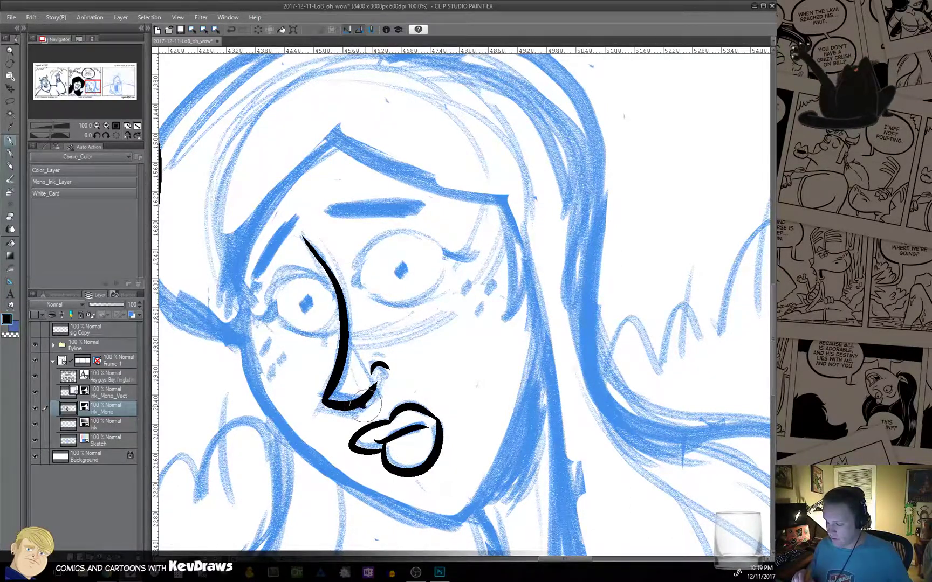
{"action": "mouse_move", "coordinate": [361, 405]}
{"action": "left_mouse_down"}
{"action": "mouse_move", "coordinate": [375, 387]}
{"action": "mouse_move", "coordinate": [366, 411]}
{"action": "mouse_move", "coordinate": [377, 399]}
{"action": "mouse_move", "coordinate": [364, 409]}
{"action": "mouse_move", "coordinate": [373, 413]}
{"action": "left_mouse_up"}
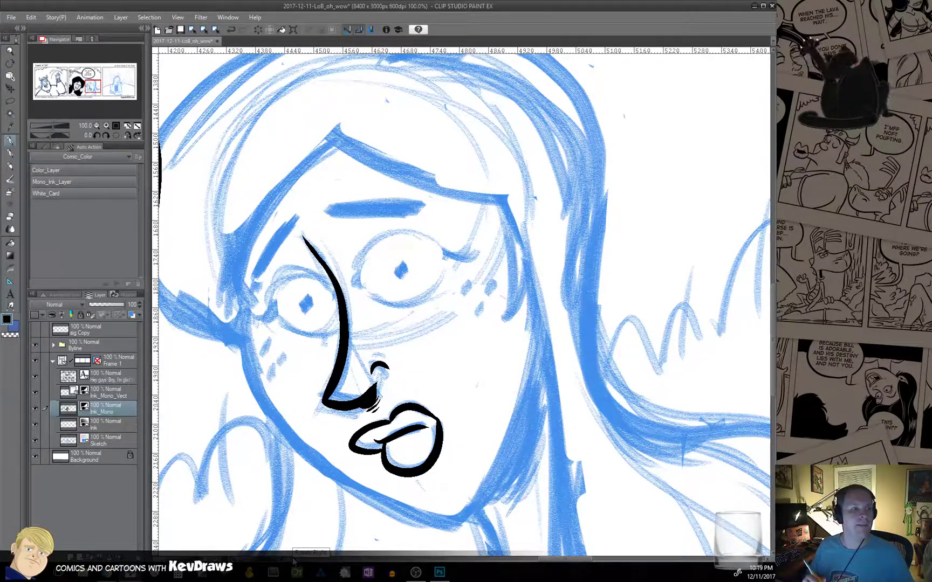
Ink the long-haired woman's two wide round eyes with flicked outer lashes and small solid pupils.
{"action": "key", "text": "r"}
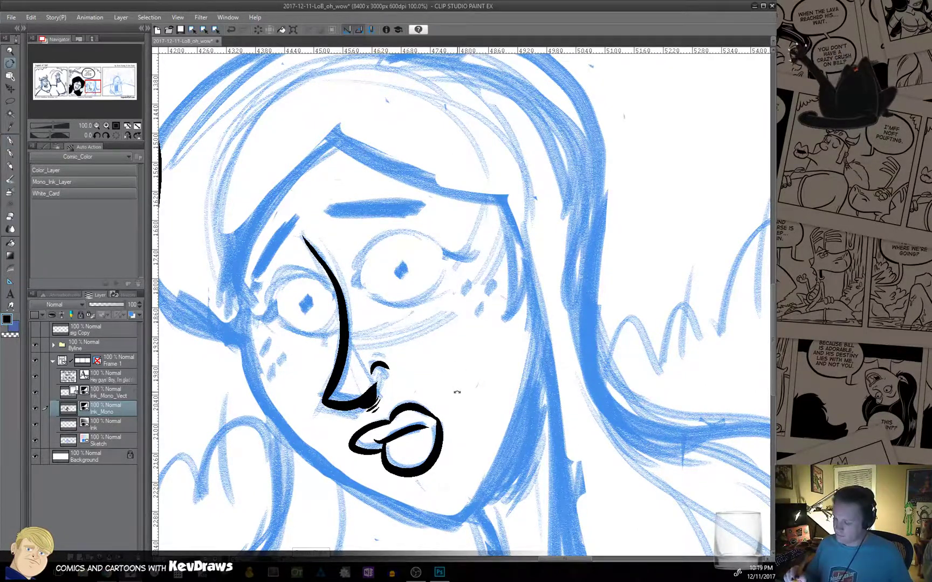
{"action": "left_click_drag", "start_coordinate": [456, 390], "coordinate": [483, 371]}
{"action": "left_click_drag", "start_coordinate": [527, 345], "coordinate": [518, 387]}
{"action": "key", "text": "space"}
{"action": "left_click_drag", "start_coordinate": [471, 336], "coordinate": [430, 384]}
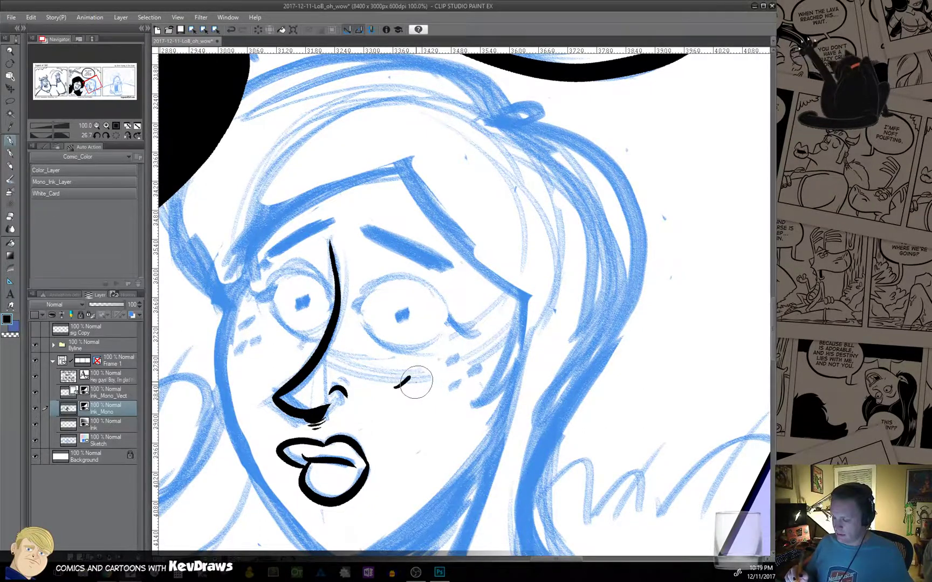
{"action": "mouse_move", "coordinate": [405, 396]}
{"action": "left_mouse_down"}
{"action": "mouse_move", "coordinate": [432, 356]}
{"action": "mouse_move", "coordinate": [456, 385]}
{"action": "left_mouse_up"}
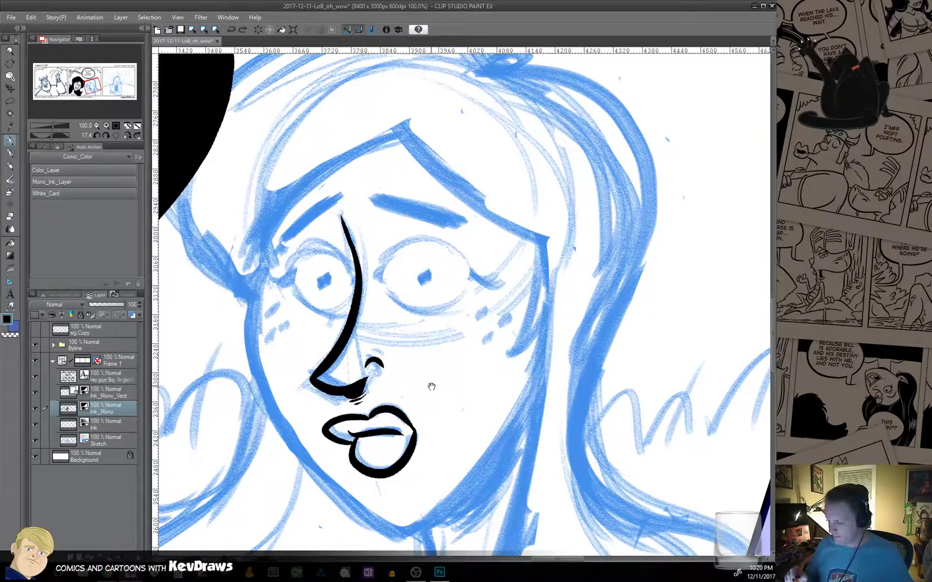
{"action": "left_click_drag", "start_coordinate": [430, 387], "coordinate": [433, 416]}
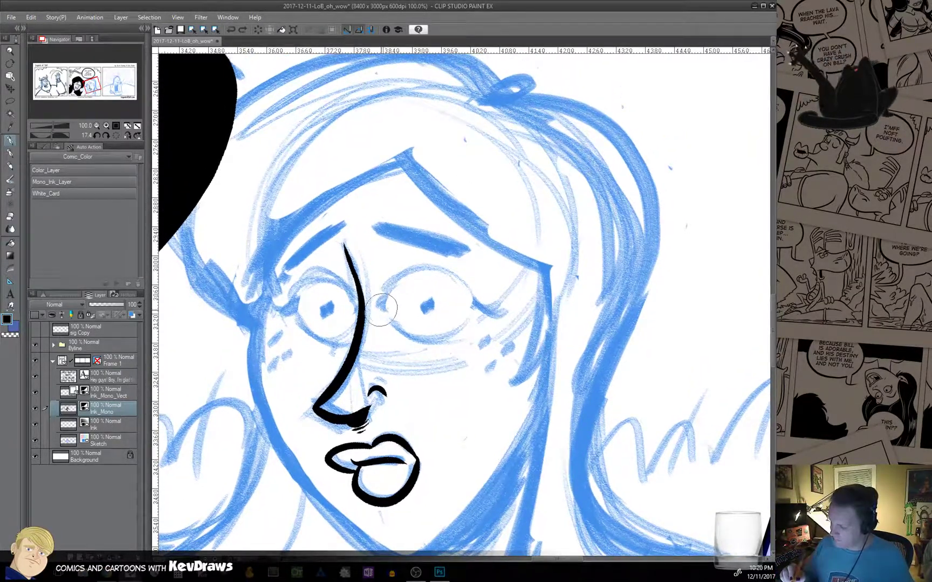
{"action": "mouse_move", "coordinate": [379, 308]}
{"action": "left_mouse_down"}
{"action": "mouse_move", "coordinate": [422, 338]}
{"action": "mouse_move", "coordinate": [442, 337]}
{"action": "mouse_move", "coordinate": [466, 303]}
{"action": "mouse_move", "coordinate": [462, 321]}
{"action": "mouse_move", "coordinate": [468, 310]}
{"action": "mouse_move", "coordinate": [469, 291]}
{"action": "mouse_move", "coordinate": [452, 273]}
{"action": "mouse_move", "coordinate": [421, 268]}
{"action": "mouse_move", "coordinate": [381, 307]}
{"action": "left_mouse_up"}
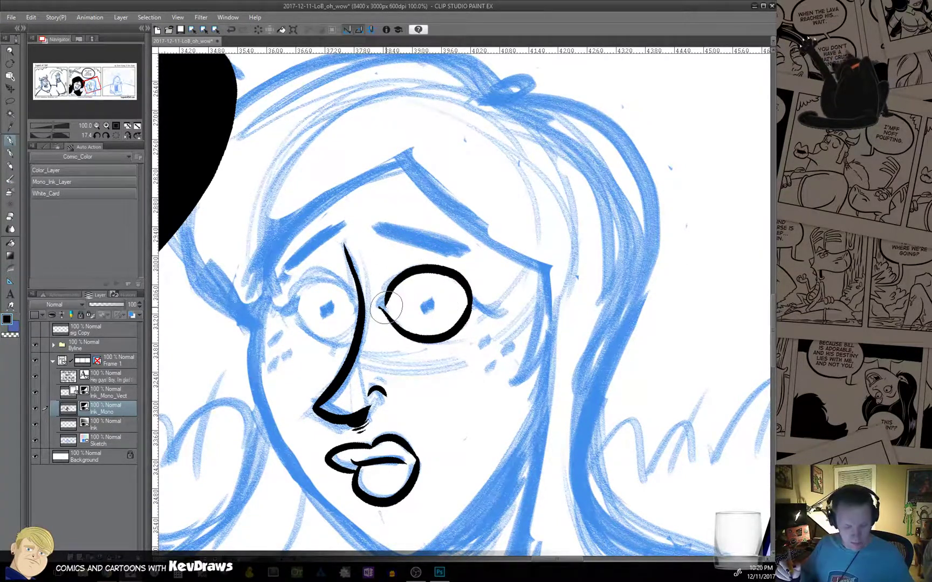
{"action": "key", "text": "ctrl+z"}
{"action": "left_click", "coordinate": [380, 306]}
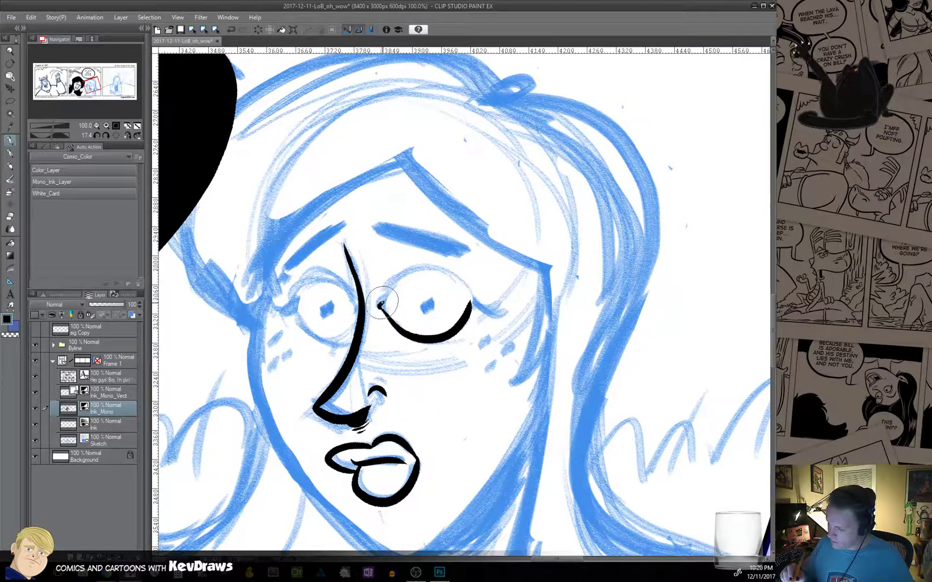
{"action": "mouse_move", "coordinate": [381, 305]}
{"action": "left_mouse_down"}
{"action": "mouse_move", "coordinate": [420, 267]}
{"action": "mouse_move", "coordinate": [469, 311]}
{"action": "left_mouse_up"}
{"action": "key", "text": "ctrl+z"}
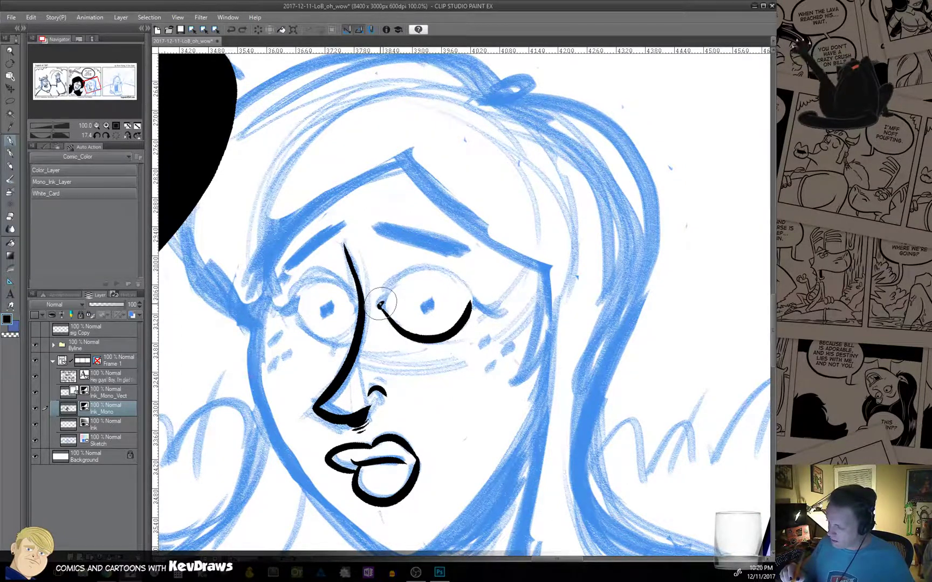
{"action": "mouse_move", "coordinate": [380, 304]}
{"action": "left_mouse_down"}
{"action": "mouse_move", "coordinate": [401, 276]}
{"action": "mouse_move", "coordinate": [429, 267]}
{"action": "mouse_move", "coordinate": [503, 301]}
{"action": "mouse_move", "coordinate": [475, 308]}
{"action": "mouse_move", "coordinate": [499, 305]}
{"action": "left_mouse_up"}
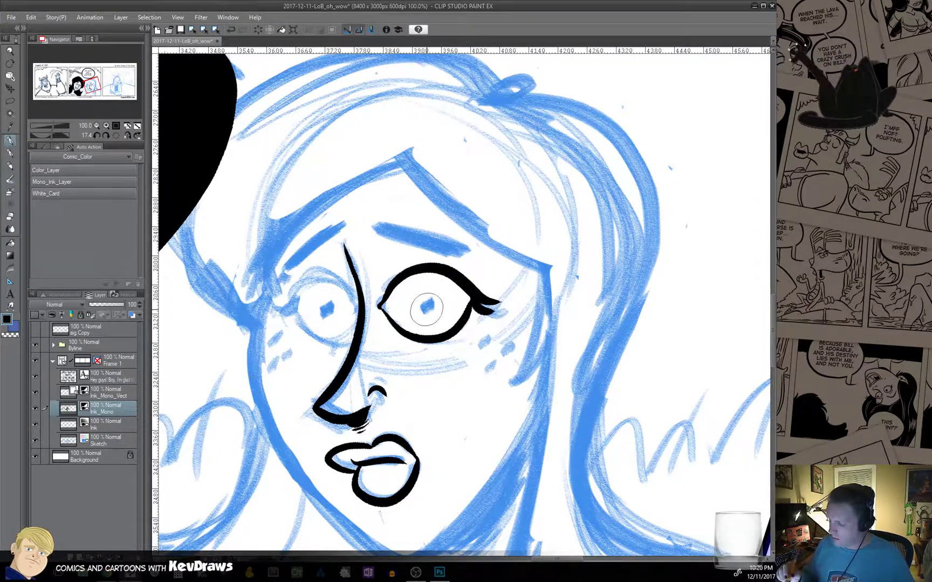
{"action": "left_click_drag", "start_coordinate": [426, 307], "coordinate": [427, 307]}
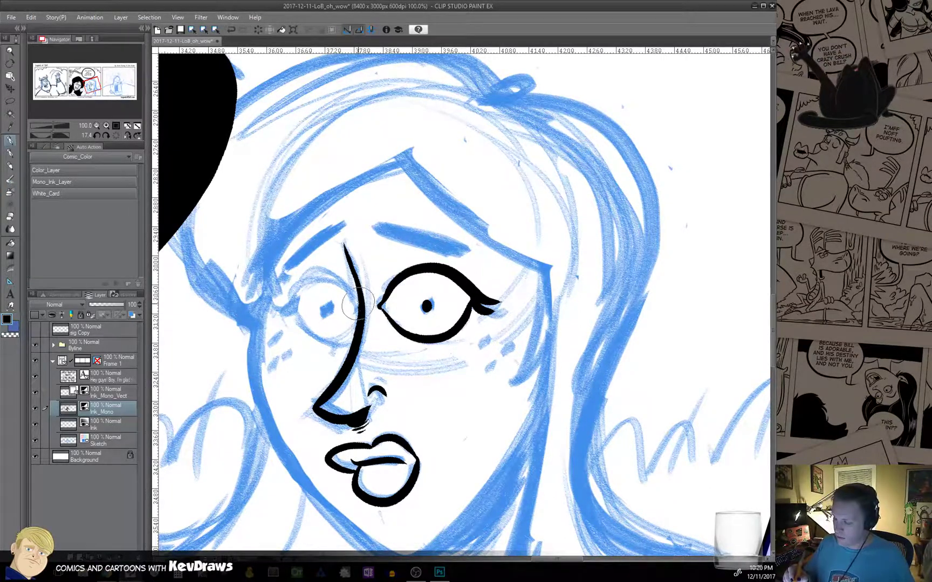
{"action": "mouse_move", "coordinate": [349, 287]}
{"action": "left_mouse_down"}
{"action": "mouse_move", "coordinate": [312, 274]}
{"action": "mouse_move", "coordinate": [270, 313]}
{"action": "mouse_move", "coordinate": [281, 319]}
{"action": "mouse_move", "coordinate": [290, 309]}
{"action": "mouse_move", "coordinate": [276, 307]}
{"action": "mouse_move", "coordinate": [291, 303]}
{"action": "mouse_move", "coordinate": [314, 338]}
{"action": "mouse_move", "coordinate": [334, 340]}
{"action": "mouse_move", "coordinate": [359, 319]}
{"action": "mouse_move", "coordinate": [359, 298]}
{"action": "mouse_move", "coordinate": [325, 309]}
{"action": "left_mouse_up"}
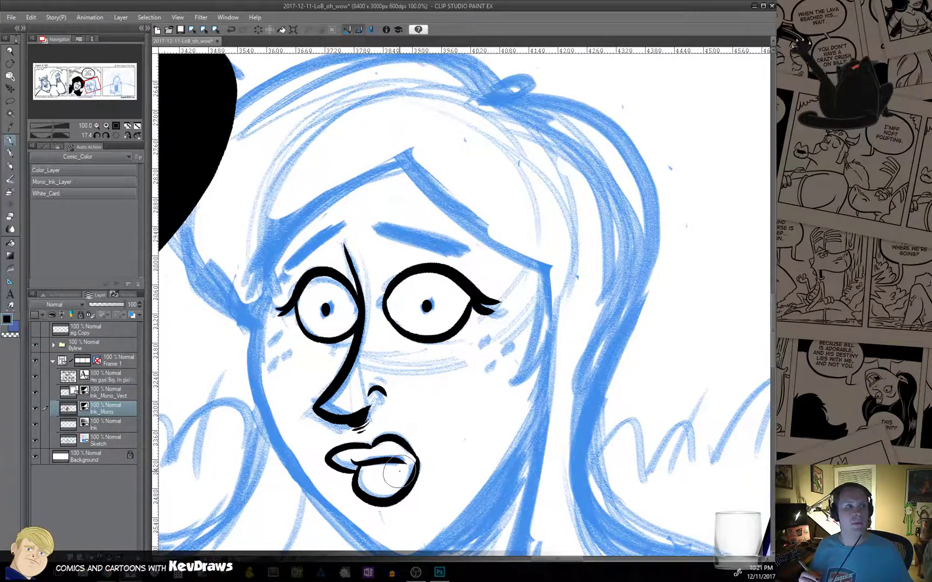
Add three freckle dots on each of the long-haired woman's cheeks and small crease lines across the bridge of her nose.
{"action": "left_click", "coordinate": [274, 338]}
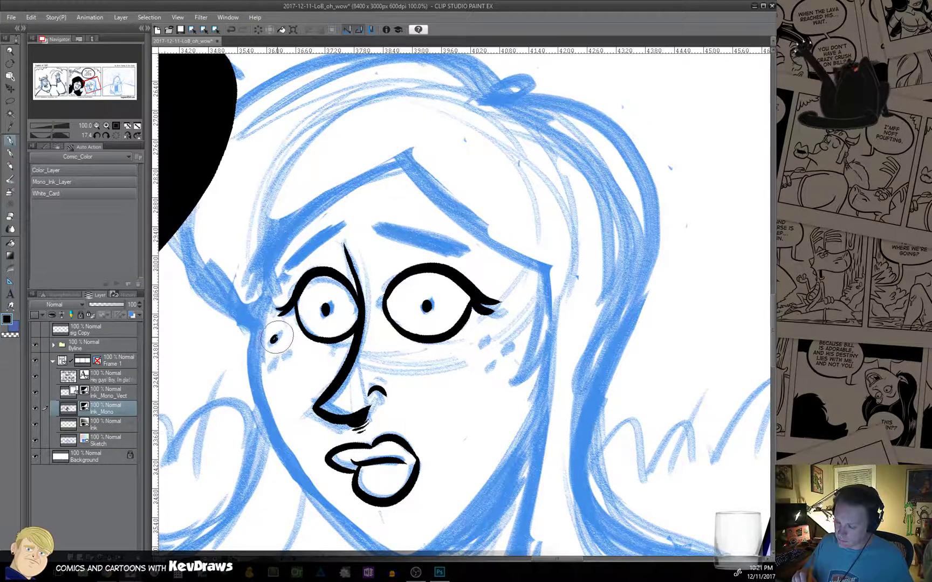
{"action": "left_click", "coordinate": [286, 349]}
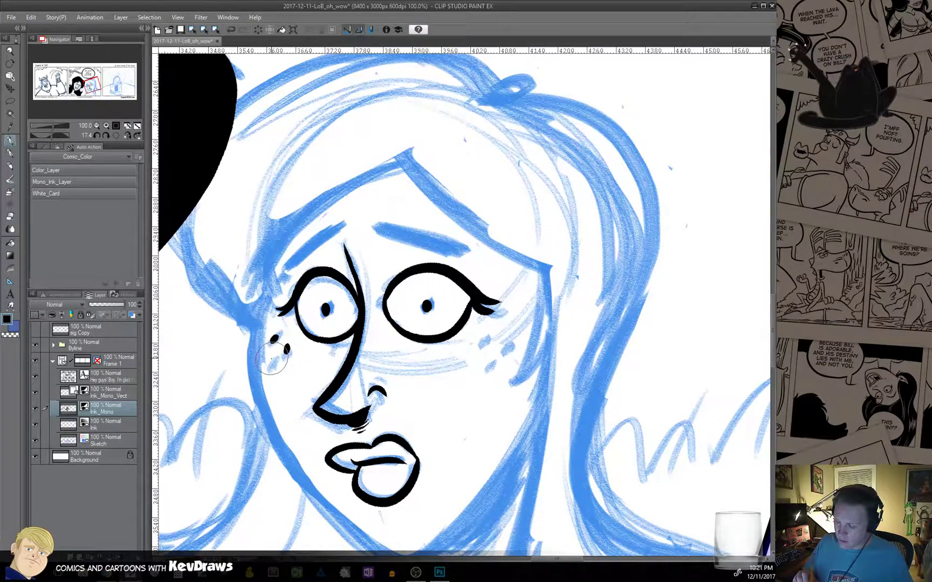
{"action": "left_click", "coordinate": [485, 344]}
{"action": "left_click", "coordinate": [506, 354]}
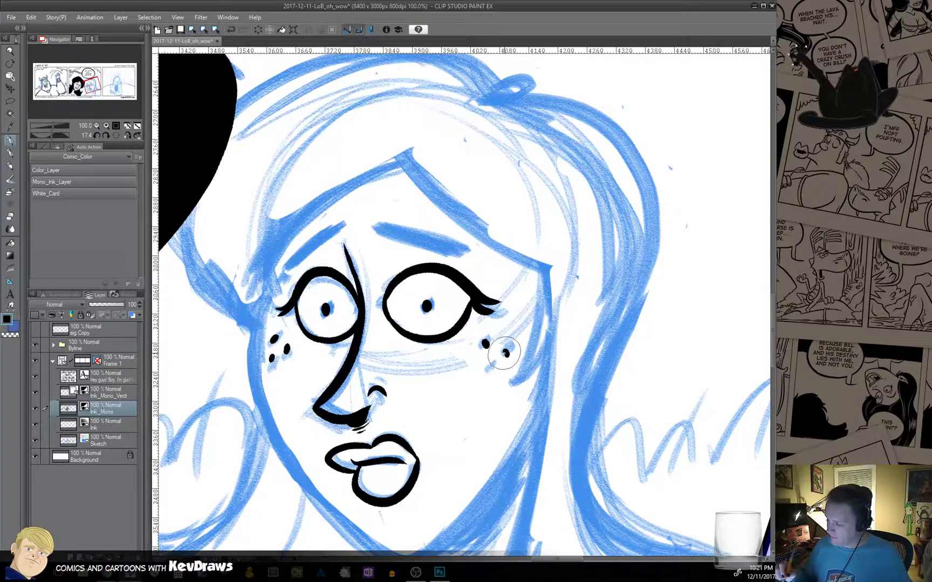
{"action": "left_click", "coordinate": [490, 366]}
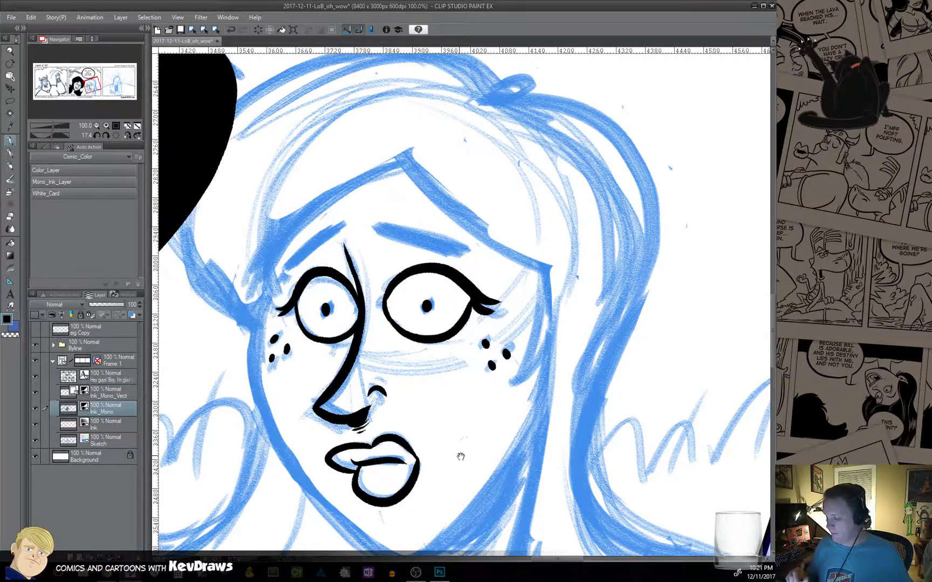
{"action": "left_click_drag", "start_coordinate": [375, 541], "coordinate": [384, 481]}
{"action": "mouse_move", "coordinate": [341, 294]}
{"action": "left_mouse_down"}
{"action": "mouse_move", "coordinate": [375, 291]}
{"action": "mouse_move", "coordinate": [373, 299]}
{"action": "left_mouse_up"}
Ink the long-haired woman's far cheek and jaw as one tapered line from the hairline toward the chin.
{"action": "mouse_move", "coordinate": [480, 389]}
{"action": "left_mouse_down"}
{"action": "mouse_move", "coordinate": [534, 381]}
{"action": "mouse_move", "coordinate": [534, 354]}
{"action": "mouse_move", "coordinate": [482, 278]}
{"action": "left_mouse_up"}
{"action": "mouse_move", "coordinate": [279, 165]}
{"action": "left_mouse_down"}
{"action": "mouse_move", "coordinate": [273, 218]}
{"action": "mouse_move", "coordinate": [310, 309]}
{"action": "mouse_move", "coordinate": [347, 364]}
{"action": "mouse_move", "coordinate": [430, 424]}
{"action": "left_mouse_up"}
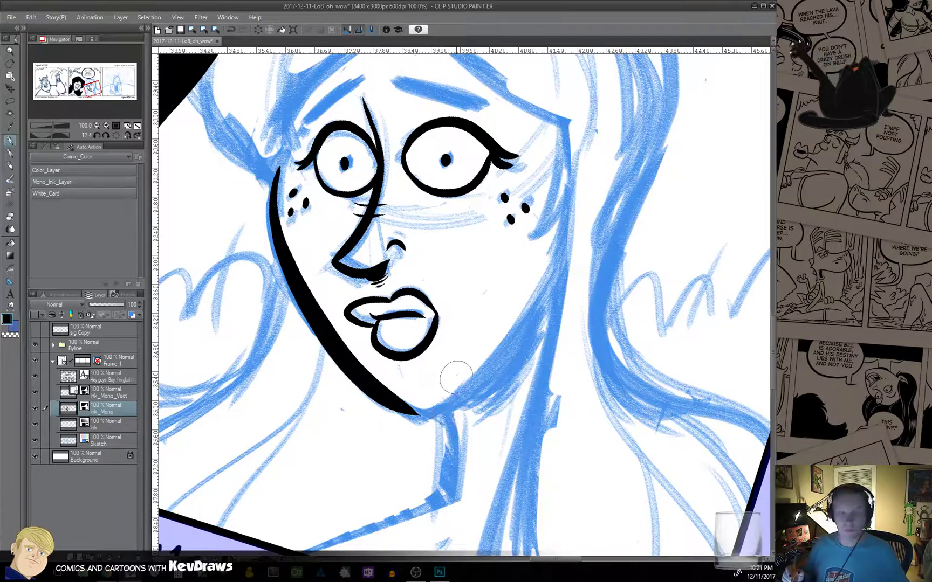
{"action": "key", "text": "ctrl+z"}
{"action": "mouse_move", "coordinate": [474, 366]}
{"action": "left_mouse_down"}
{"action": "mouse_move", "coordinate": [502, 378]}
{"action": "mouse_move", "coordinate": [568, 369]}
{"action": "mouse_move", "coordinate": [539, 422]}
{"action": "left_mouse_up"}
{"action": "key", "text": "p"}
{"action": "scroll", "coordinate": [454, 295], "scroll_direction": "up", "scroll_amount": 2}
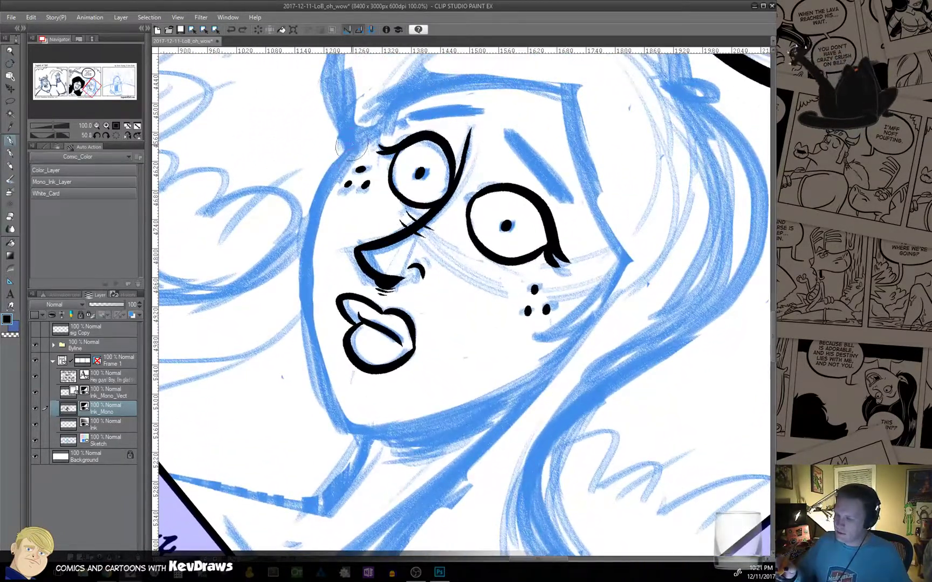
{"action": "mouse_move", "coordinate": [352, 145]}
{"action": "left_mouse_down"}
{"action": "mouse_move", "coordinate": [302, 264]}
{"action": "mouse_move", "coordinate": [341, 420]}
{"action": "left_mouse_up"}
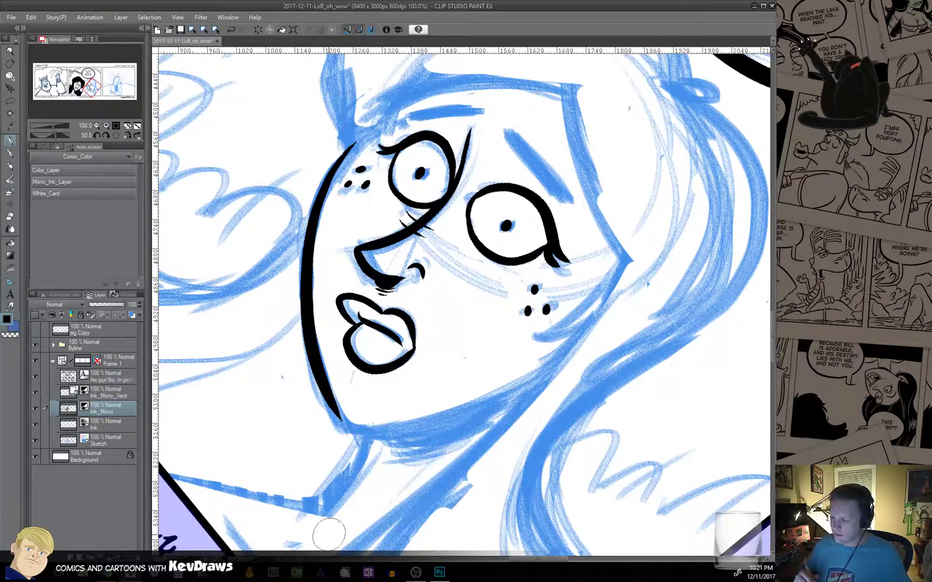
Ink the near side of the long-haired woman's jaw from beside the freckles down to meet the chin.
{"action": "left_click_drag", "start_coordinate": [535, 413], "coordinate": [491, 357]}
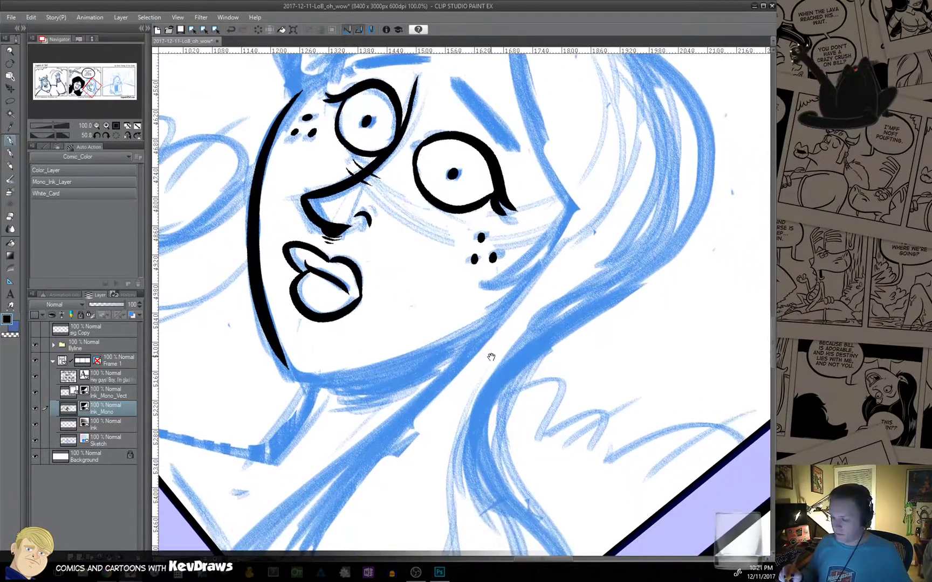
{"action": "key", "text": "r"}
{"action": "left_click_drag", "start_coordinate": [481, 402], "coordinate": [541, 332]}
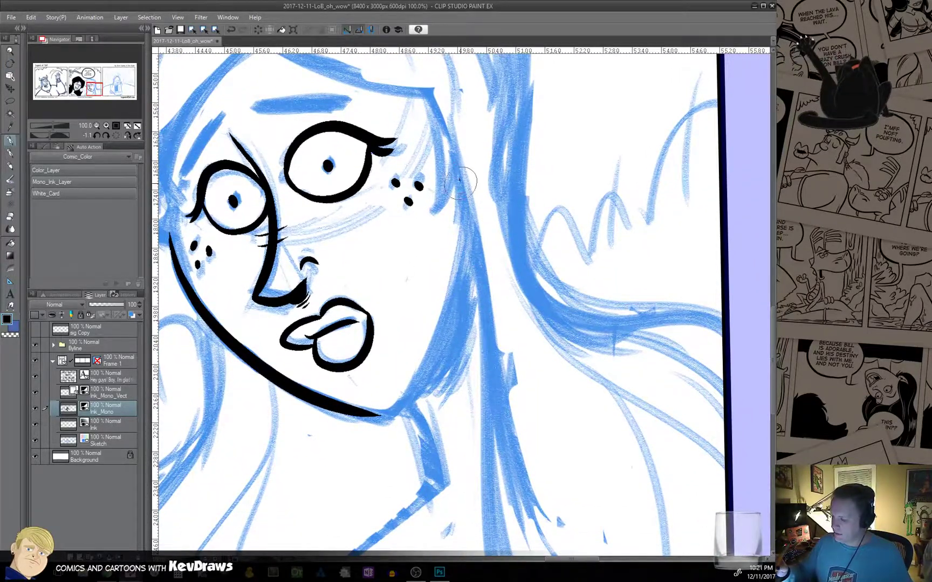
{"action": "mouse_move", "coordinate": [460, 181]}
{"action": "left_mouse_down"}
{"action": "mouse_move", "coordinate": [466, 221]}
{"action": "mouse_move", "coordinate": [443, 323]}
{"action": "mouse_move", "coordinate": [384, 418]}
{"action": "left_mouse_up"}
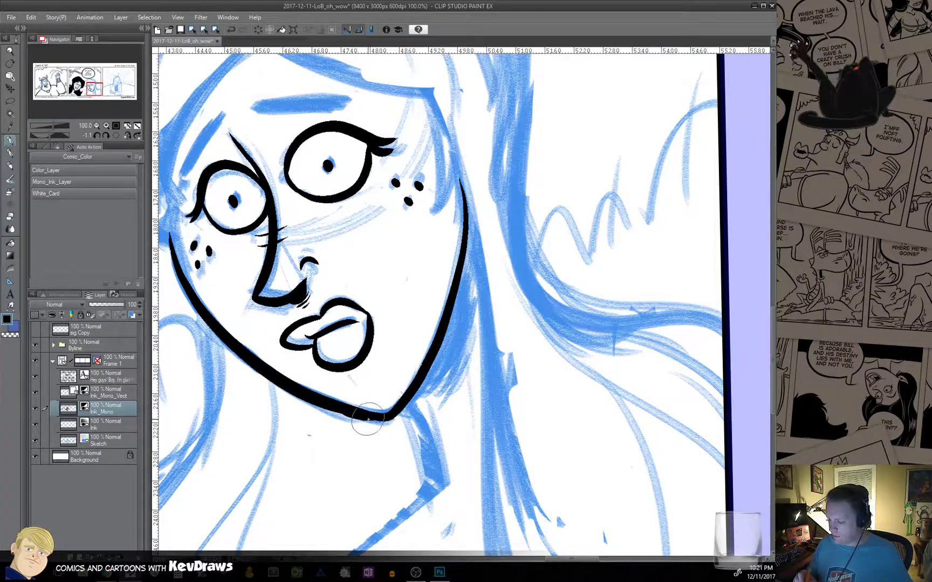
{"action": "key", "text": "ctrl+z"}
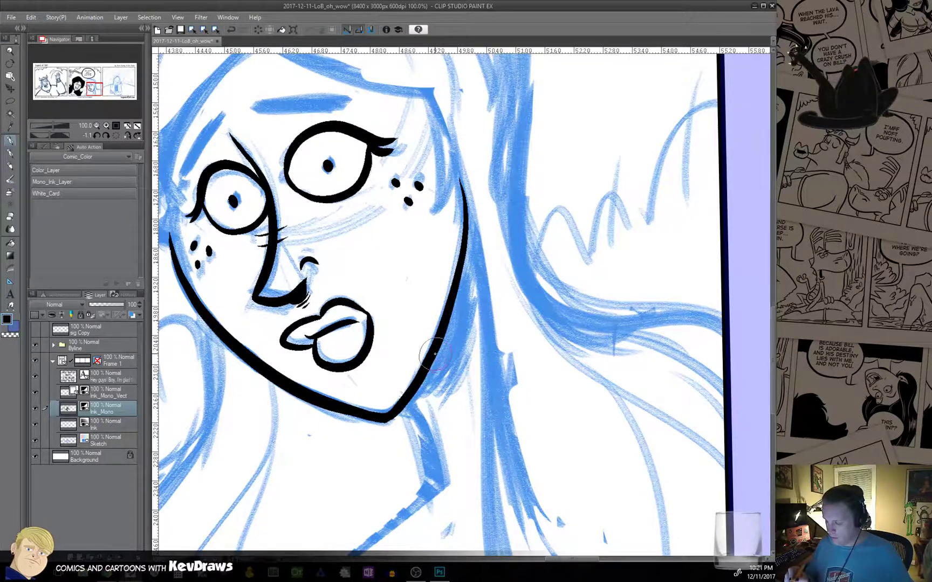
Ink both of the long-haired woman's worried eyebrows as thick tapered strokes with small hair ticks at their inner ends.
{"action": "left_click_drag", "start_coordinate": [483, 308], "coordinate": [545, 307]}
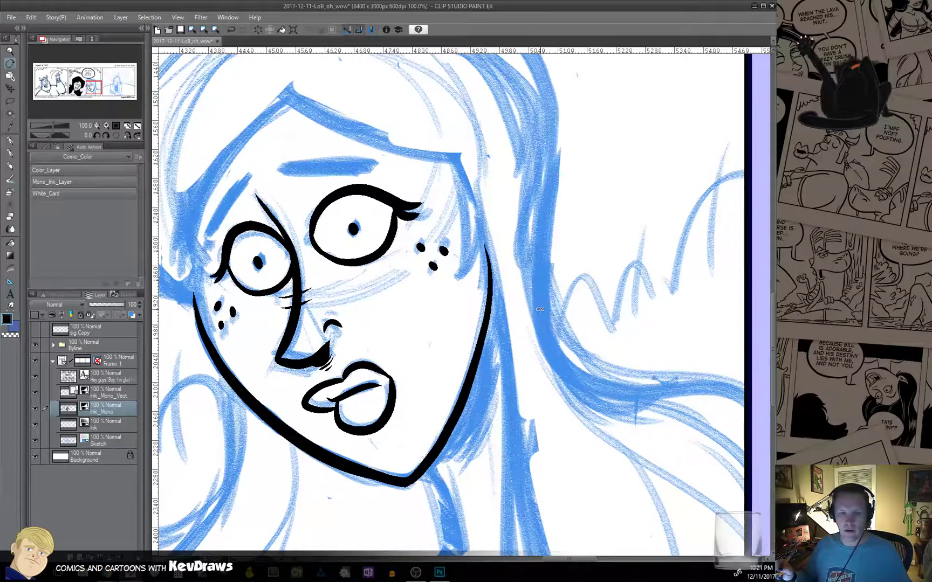
{"action": "key", "text": "p"}
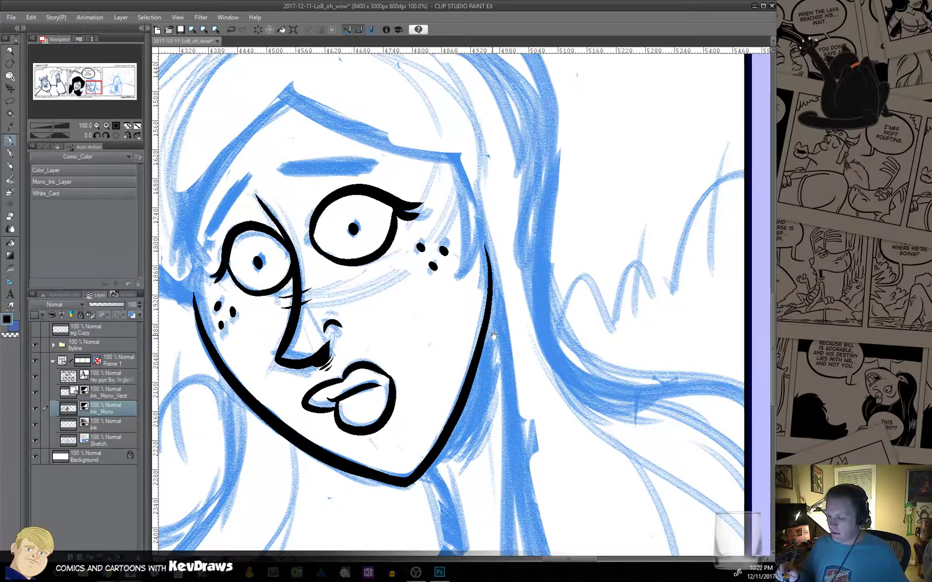
{"action": "left_click_drag", "start_coordinate": [499, 342], "coordinate": [527, 424]}
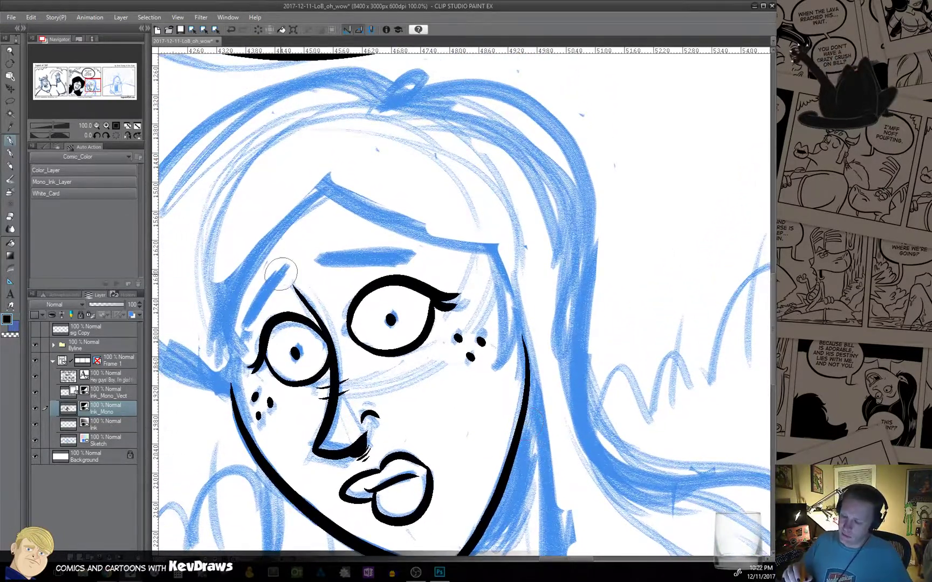
{"action": "left_click_drag", "start_coordinate": [281, 264], "coordinate": [246, 333]}
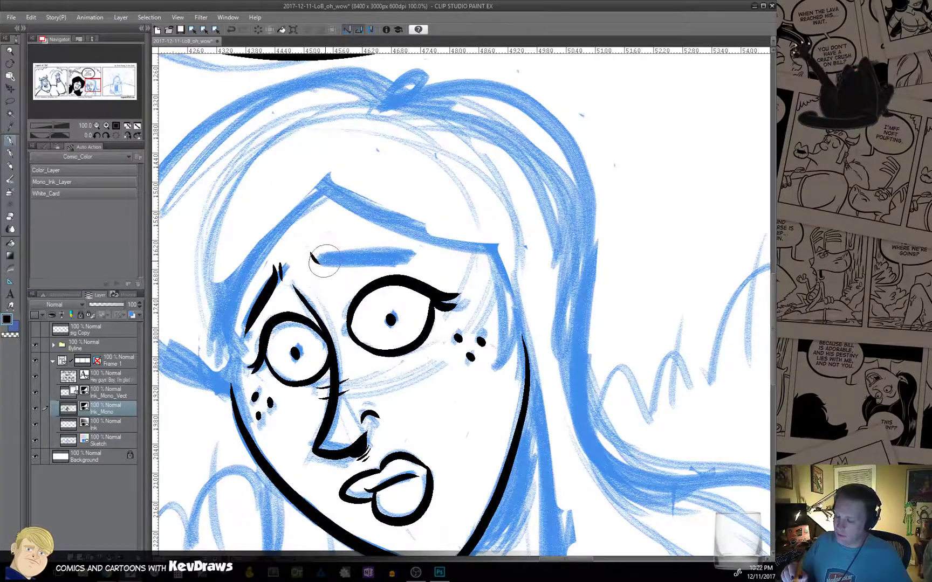
{"action": "left_click_drag", "start_coordinate": [312, 258], "coordinate": [416, 253]}
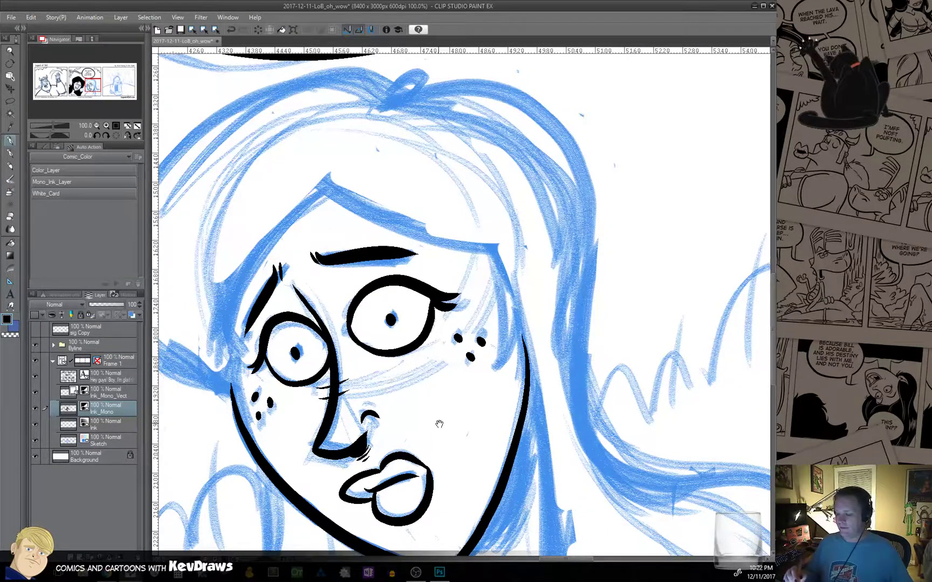
{"action": "left_click_drag", "start_coordinate": [450, 386], "coordinate": [455, 320]}
{"action": "key", "text": "r"}
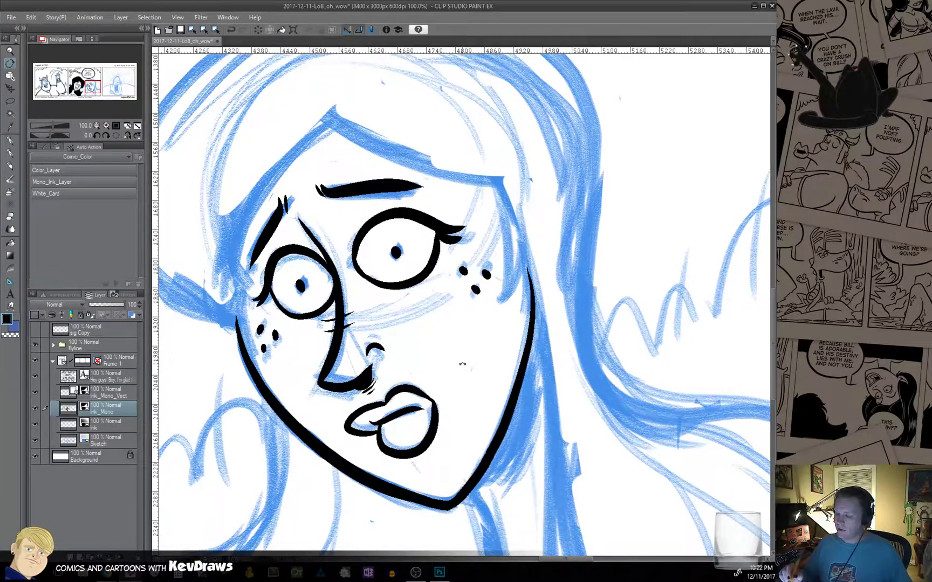
Review the whole comic strip with the canvas upright to check the inked second-panel faces against the other panels.
{"action": "mouse_move", "coordinate": [462, 364]}
{"action": "left_mouse_down"}
{"action": "mouse_move", "coordinate": [454, 371]}
{"action": "mouse_move", "coordinate": [480, 352]}
{"action": "left_mouse_up"}
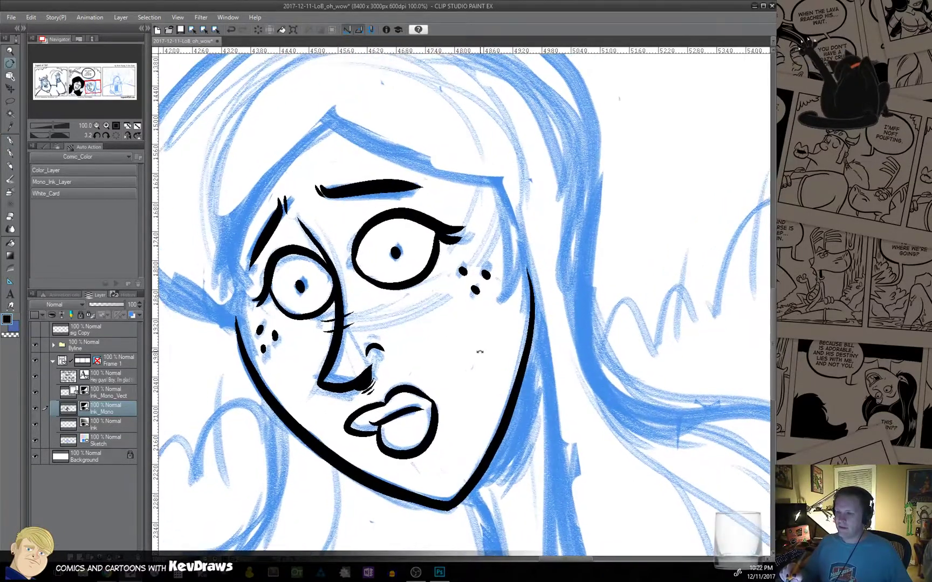
{"action": "key", "text": "space"}
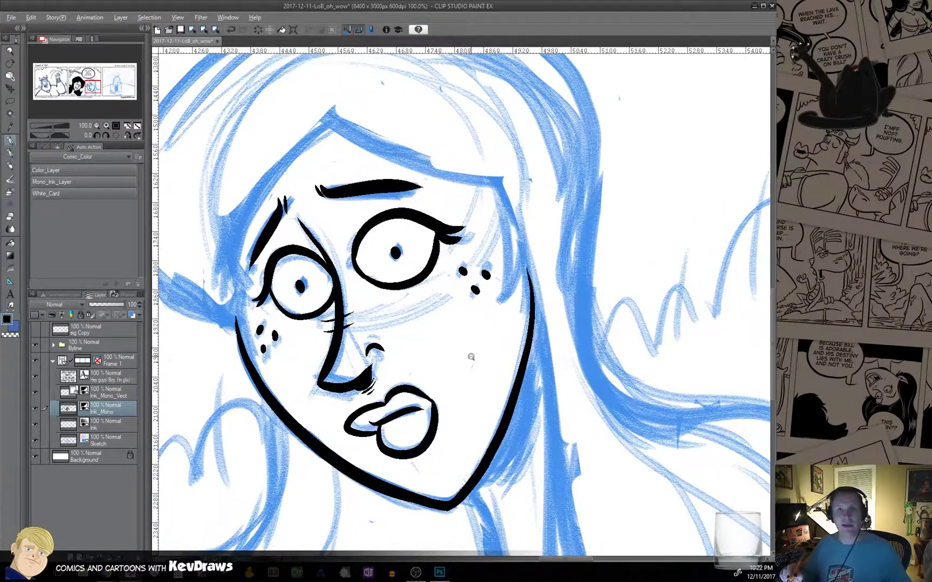
{"action": "left_click", "coordinate": [471, 357], "text": "alt"}
{"action": "left_click", "coordinate": [473, 360], "text": "alt"}
{"action": "left_click", "coordinate": [474, 362], "text": "alt"}
{"action": "left_click", "coordinate": [475, 363], "text": "alt"}
{"action": "left_click", "coordinate": [480, 367], "text": "alt"}
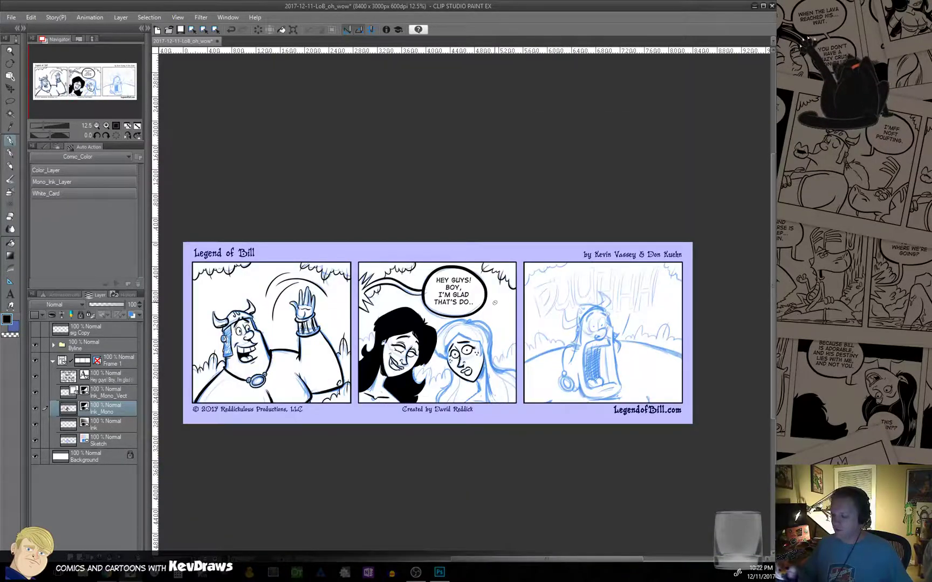
{"action": "left_click", "coordinate": [181, 30]}
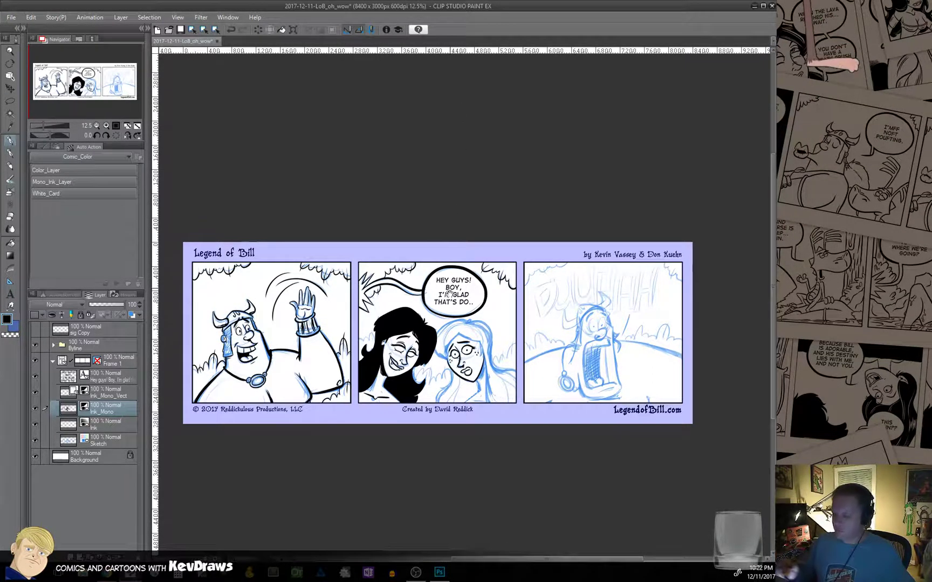
Ink the long-haired woman's curled hair lock below her far jaw and her neck and shoulder lines down to the panel border.
{"action": "scroll", "coordinate": [481, 403], "scroll_direction": "up", "scroll_amount": 3}
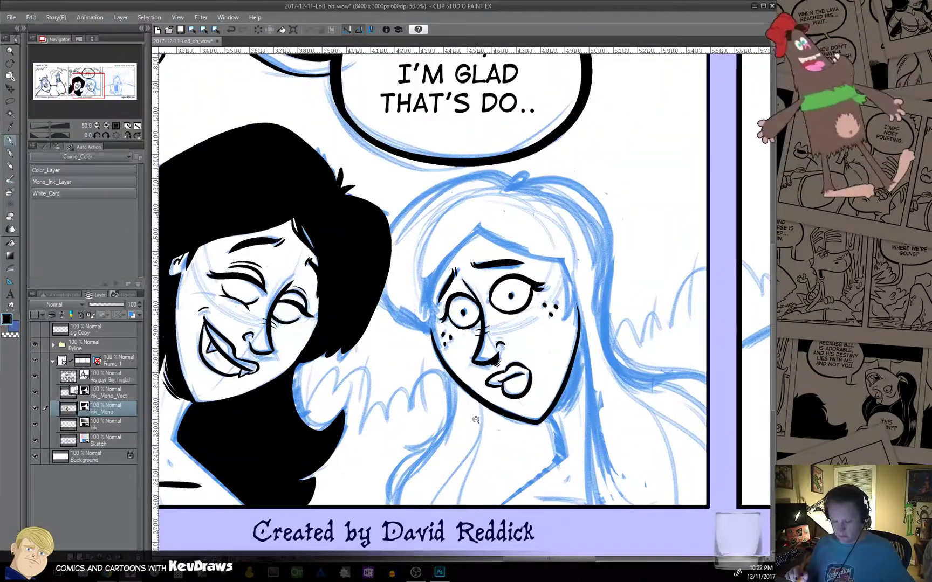
{"action": "scroll", "coordinate": [483, 378], "scroll_direction": "up", "scroll_amount": 2}
{"action": "left_click_drag", "start_coordinate": [483, 329], "coordinate": [489, 302]}
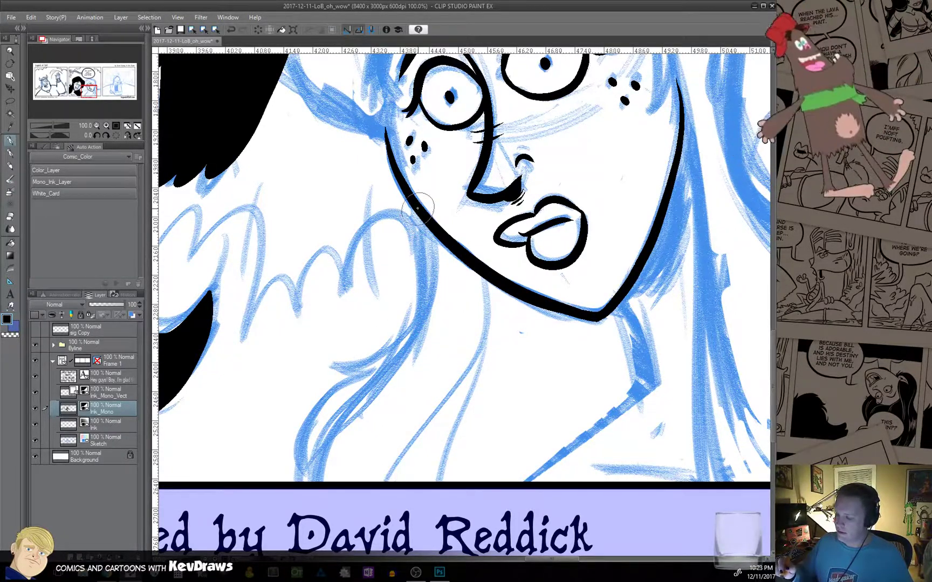
{"action": "mouse_move", "coordinate": [420, 215]}
{"action": "left_mouse_down"}
{"action": "mouse_move", "coordinate": [406, 310]}
{"action": "mouse_move", "coordinate": [326, 368]}
{"action": "mouse_move", "coordinate": [331, 358]}
{"action": "mouse_move", "coordinate": [342, 380]}
{"action": "mouse_move", "coordinate": [365, 372]}
{"action": "left_mouse_up"}
{"action": "key", "text": "ctrl+z"}
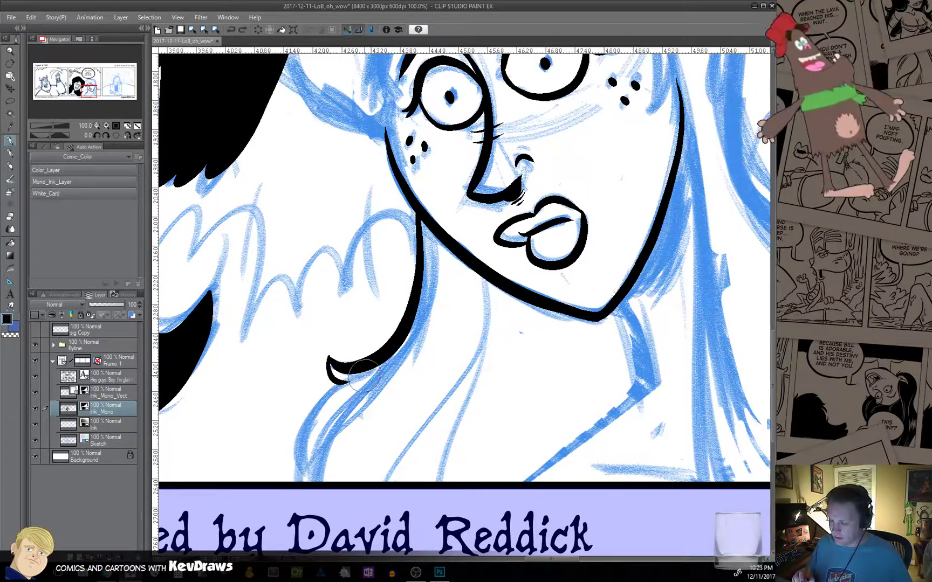
{"action": "mouse_move", "coordinate": [364, 372]}
{"action": "left_mouse_down"}
{"action": "mouse_move", "coordinate": [337, 390]}
{"action": "mouse_move", "coordinate": [294, 481]}
{"action": "left_mouse_up"}
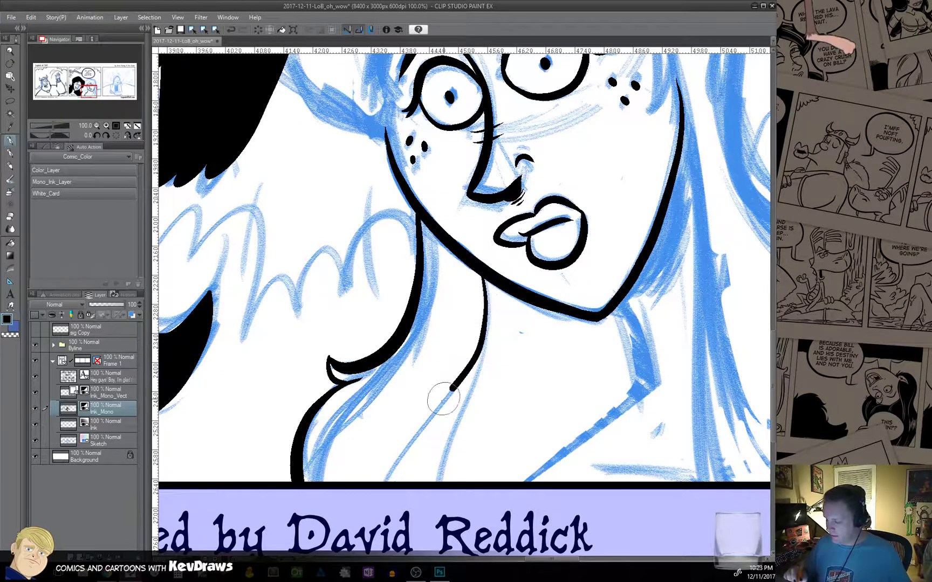
{"action": "left_click_drag", "start_coordinate": [443, 399], "coordinate": [387, 479]}
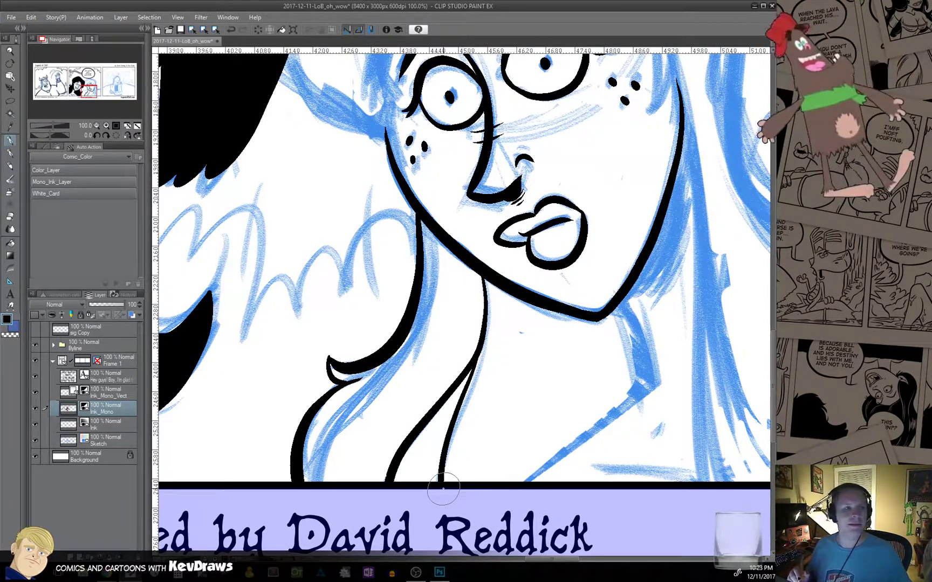
Ink the long-haired woman's hairline from the forehead part down to the far temple, ending in small pointed tips joining the cheek.
{"action": "mouse_move", "coordinate": [474, 453]}
{"action": "left_mouse_down"}
{"action": "mouse_move", "coordinate": [546, 391]}
{"action": "mouse_move", "coordinate": [484, 440]}
{"action": "mouse_move", "coordinate": [528, 526]}
{"action": "left_mouse_up"}
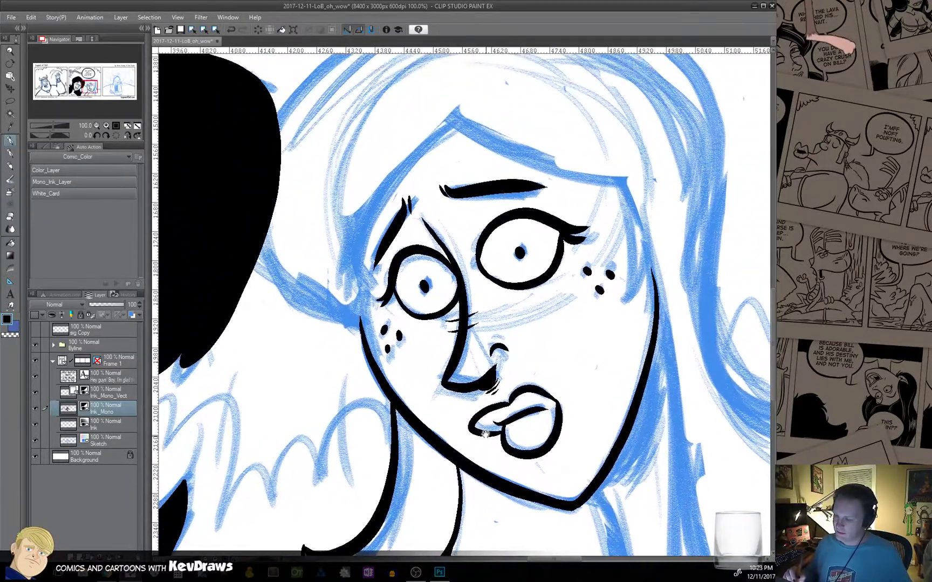
{"action": "left_click_drag", "start_coordinate": [478, 395], "coordinate": [473, 459]}
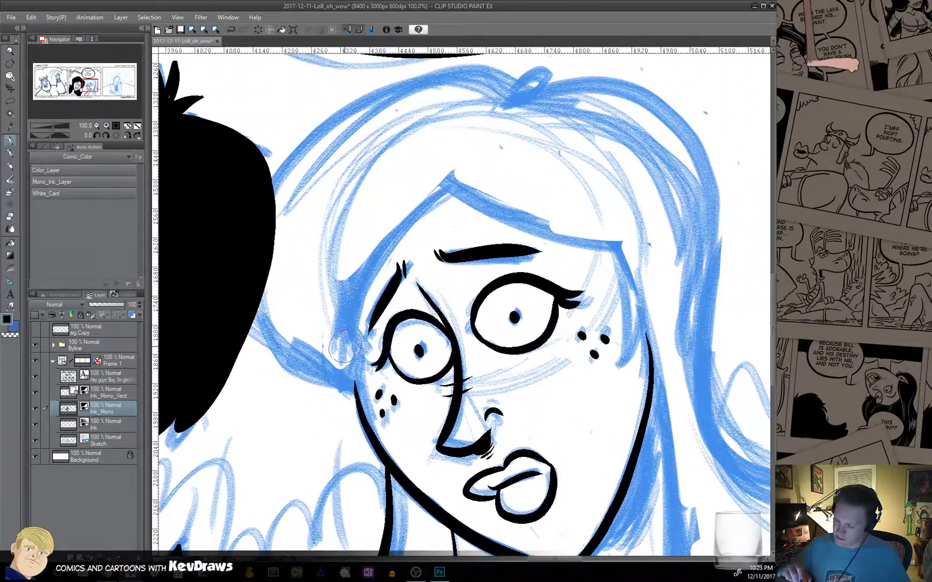
{"action": "left_click_drag", "start_coordinate": [458, 188], "coordinate": [341, 353]}
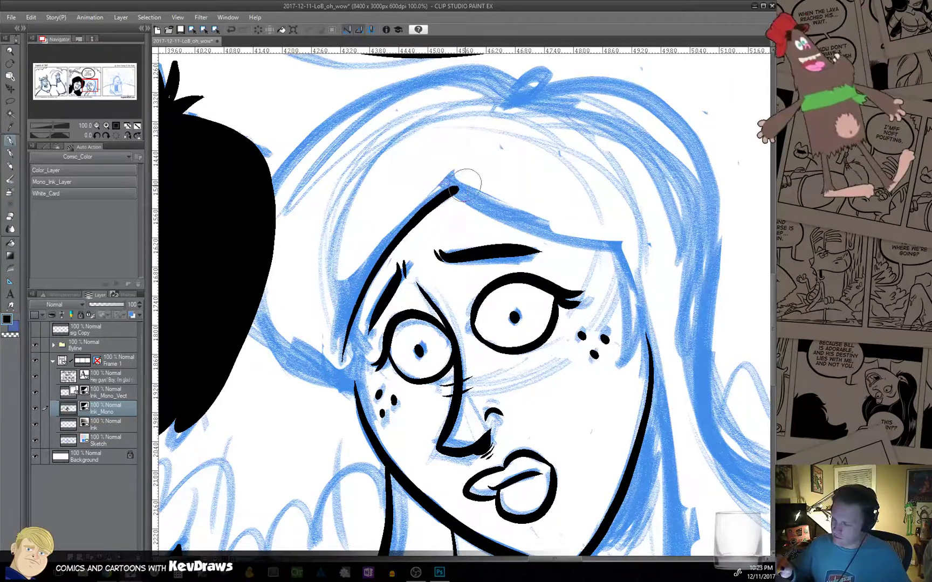
{"action": "left_click_drag", "start_coordinate": [373, 281], "coordinate": [350, 359]}
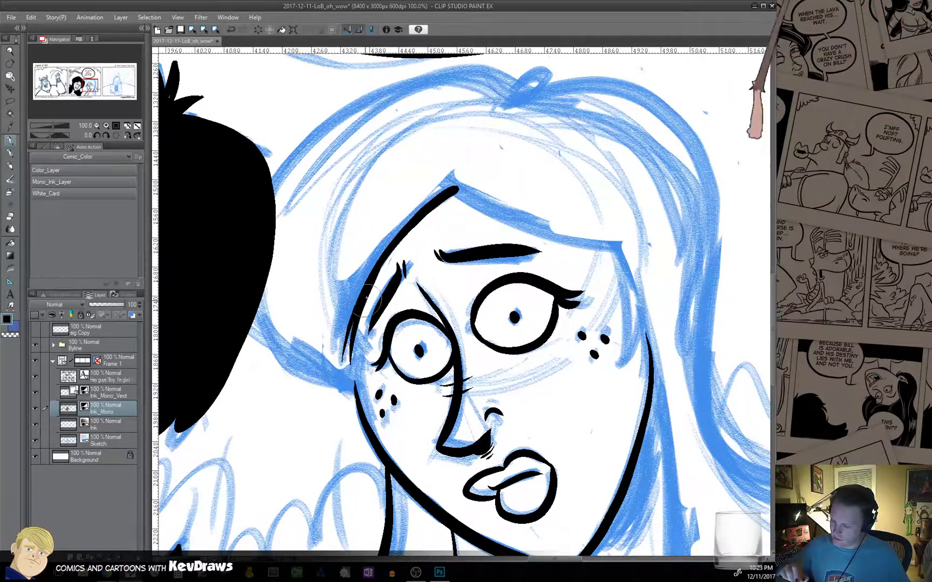
{"action": "left_click_drag", "start_coordinate": [369, 286], "coordinate": [364, 391]}
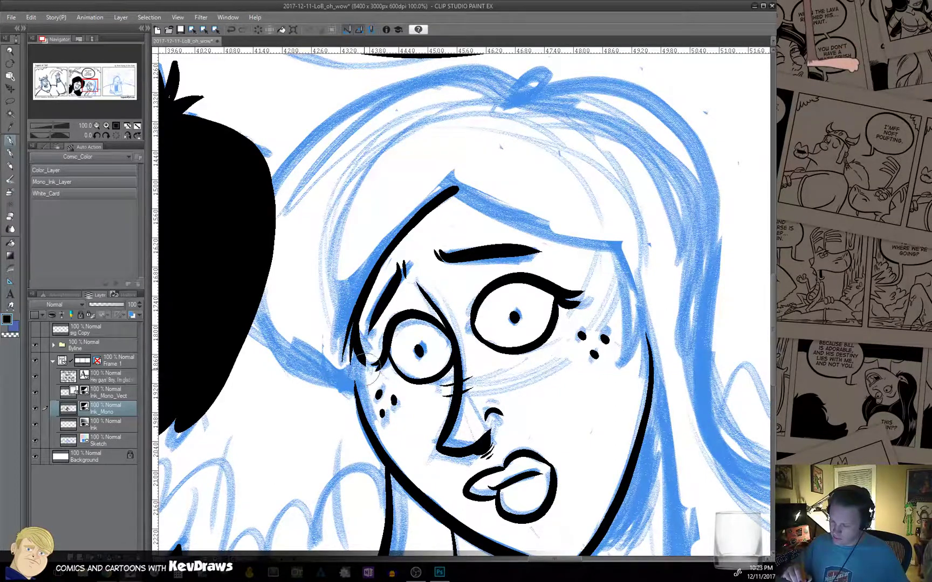
{"action": "left_click_drag", "start_coordinate": [360, 358], "coordinate": [358, 393]}
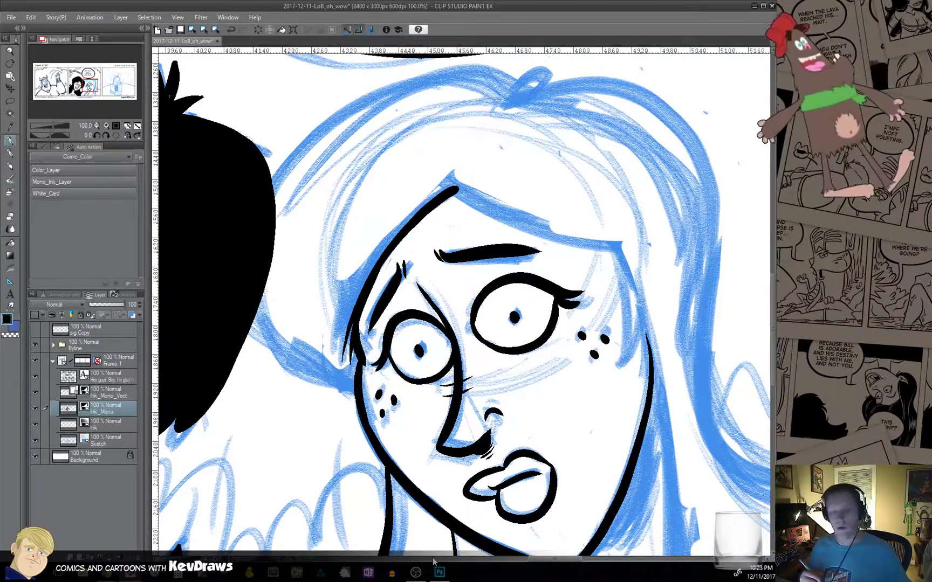
Ink the near side of the hairline from the part across the forehead, plus a curved tapered strand above it.
{"action": "left_click_drag", "start_coordinate": [605, 384], "coordinate": [503, 351]}
{"action": "mouse_move", "coordinate": [582, 378]}
{"action": "left_mouse_down"}
{"action": "mouse_move", "coordinate": [301, 318]}
{"action": "mouse_move", "coordinate": [449, 201]}
{"action": "left_mouse_up"}
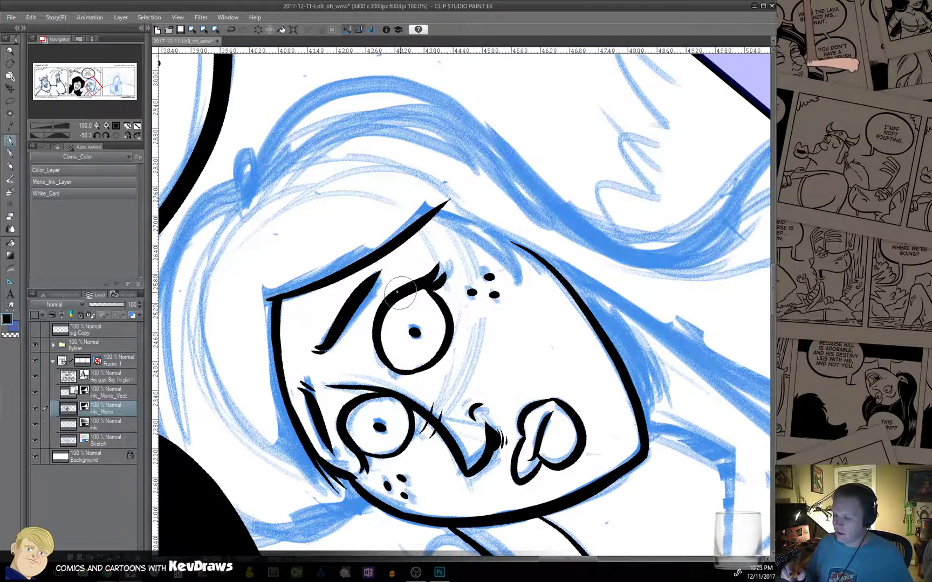
{"action": "mouse_move", "coordinate": [255, 233]}
{"action": "left_mouse_down"}
{"action": "mouse_move", "coordinate": [336, 176]}
{"action": "mouse_move", "coordinate": [448, 178]}
{"action": "left_mouse_up"}
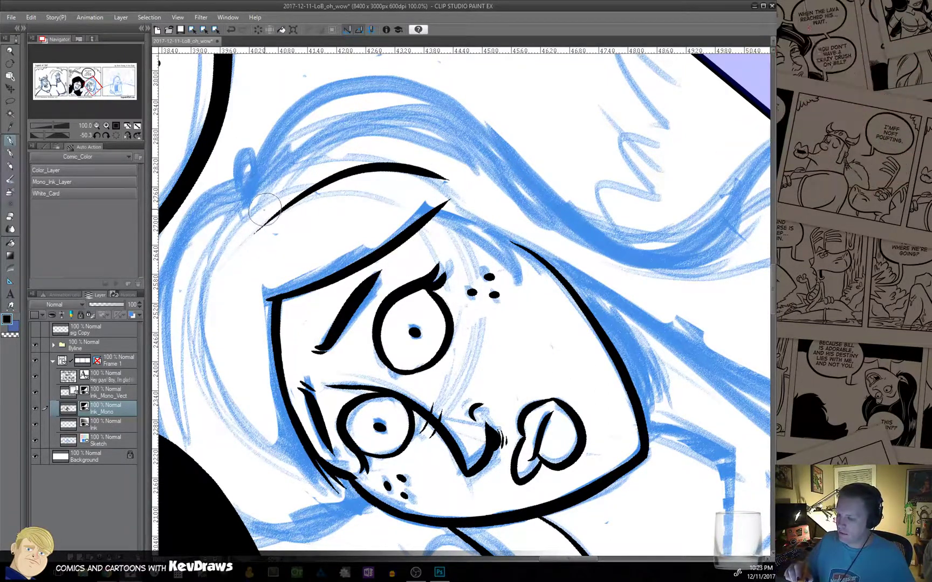
Double the curved strand above the forehead and ink the pointed side lock that falls over the near cheek beside the freckles.
{"action": "key", "text": "r"}
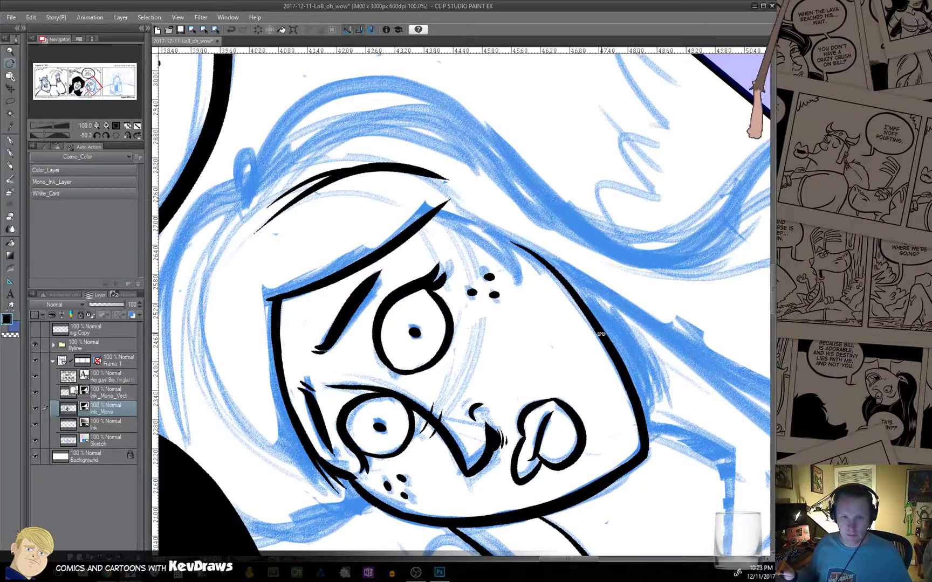
{"action": "left_click_drag", "start_coordinate": [601, 336], "coordinate": [459, 427]}
{"action": "key", "text": "space"}
{"action": "left_click_drag", "start_coordinate": [570, 402], "coordinate": [509, 404]}
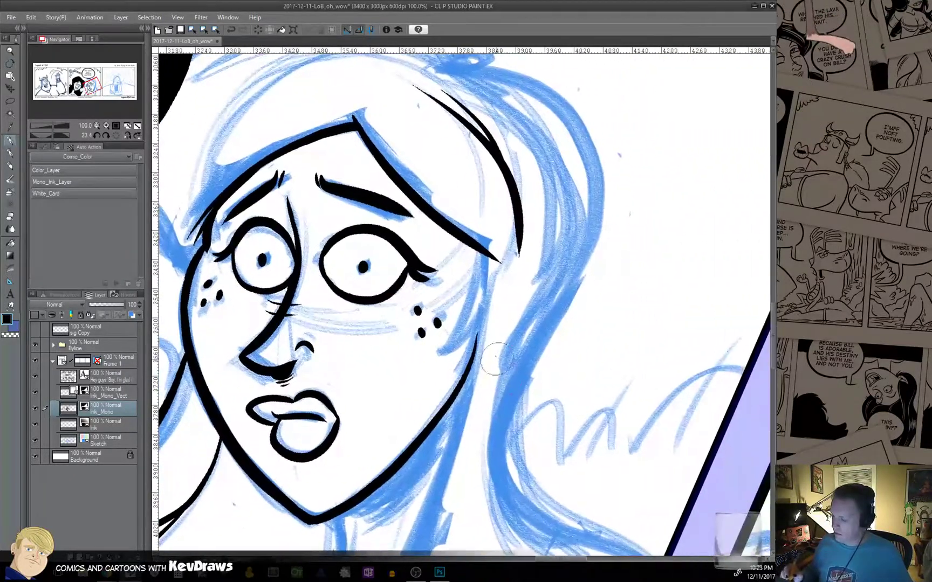
{"action": "left_click_drag", "start_coordinate": [476, 251], "coordinate": [468, 303]}
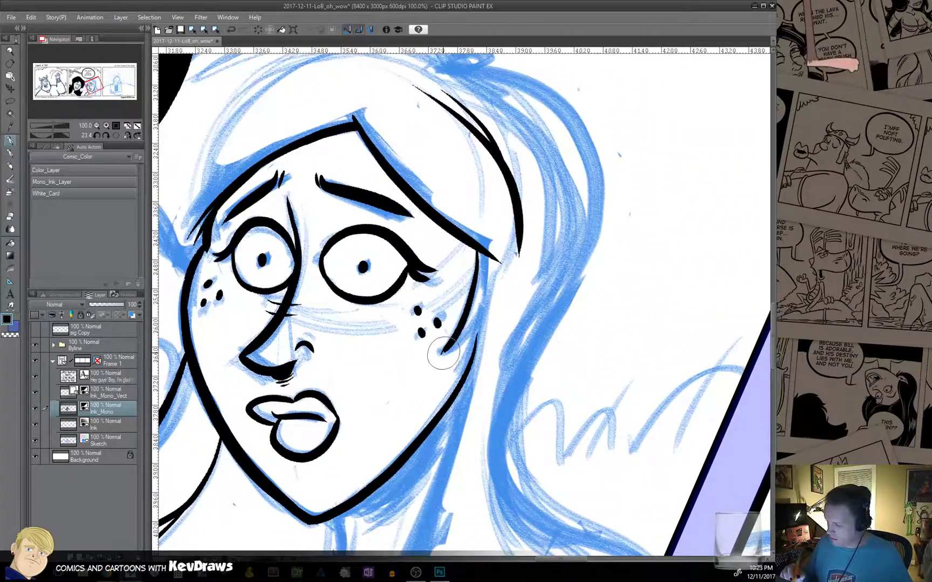
{"action": "mouse_move", "coordinate": [442, 353]}
{"action": "left_mouse_down"}
{"action": "mouse_move", "coordinate": [493, 307]}
{"action": "mouse_move", "coordinate": [445, 402]}
{"action": "left_mouse_up"}
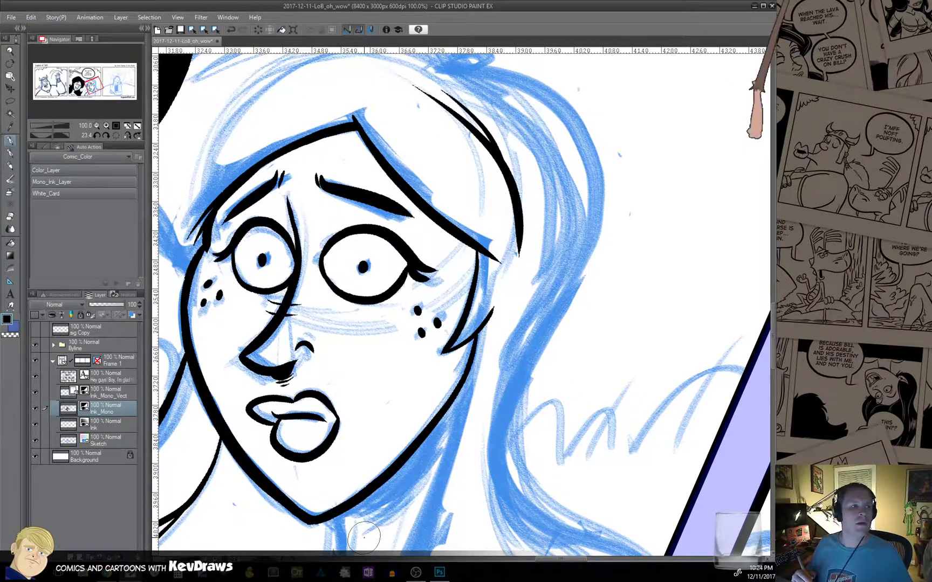
Ink the long hair edge from the near side lock past the jaw to the bottom panel border, with two tapered strands beside it.
{"action": "key", "text": "space"}
{"action": "mouse_move", "coordinate": [516, 398]}
{"action": "left_mouse_down"}
{"action": "mouse_move", "coordinate": [456, 289]}
{"action": "mouse_move", "coordinate": [466, 305]}
{"action": "left_mouse_up"}
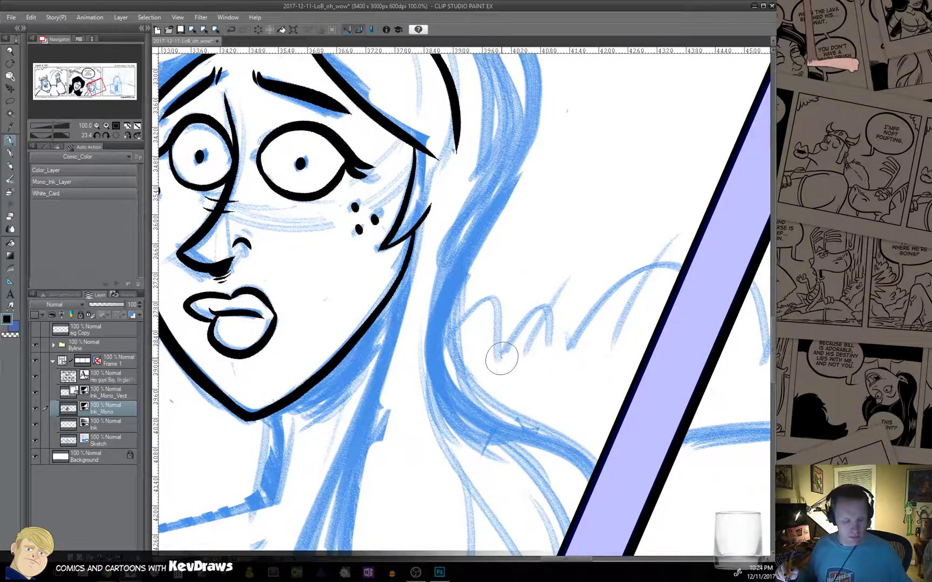
{"action": "key", "text": "shift+space"}
{"action": "left_click_drag", "start_coordinate": [530, 351], "coordinate": [542, 319]}
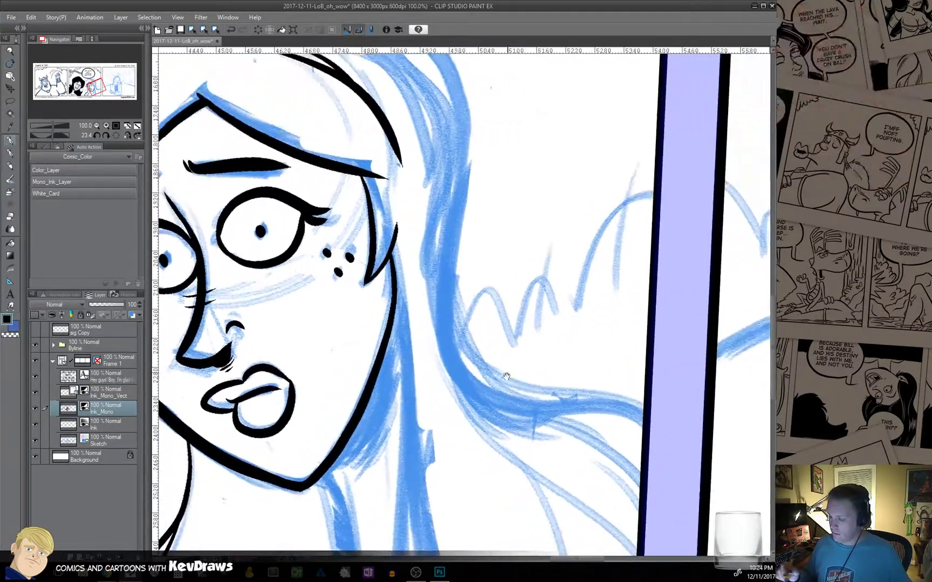
{"action": "key", "text": "space"}
{"action": "left_click_drag", "start_coordinate": [497, 394], "coordinate": [512, 302]}
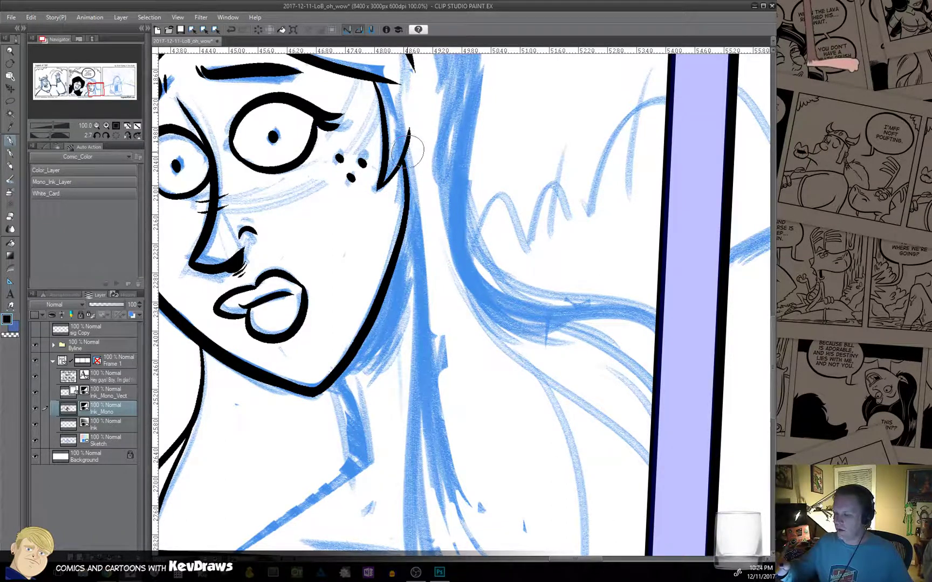
{"action": "left_click_drag", "start_coordinate": [405, 153], "coordinate": [417, 267]}
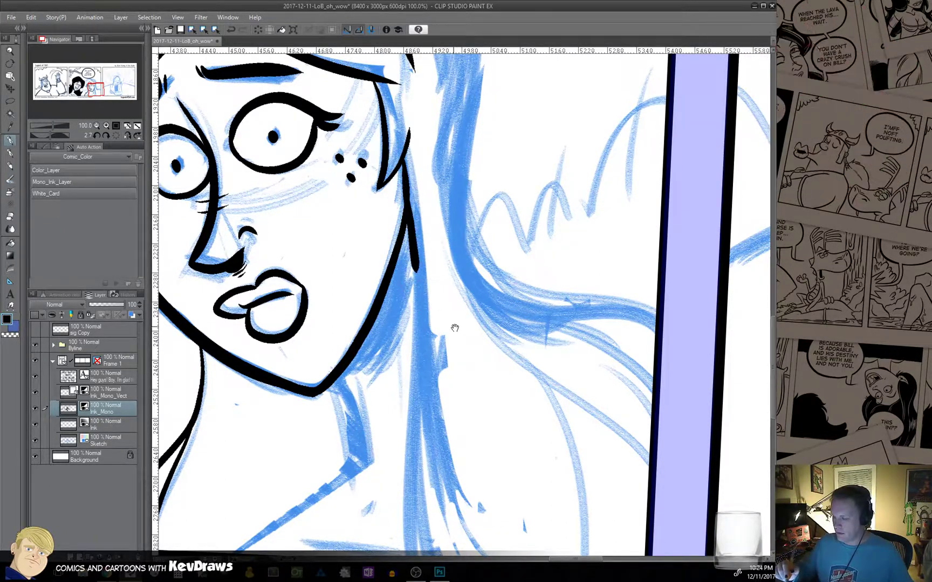
{"action": "left_click_drag", "start_coordinate": [454, 328], "coordinate": [448, 173]}
{"action": "key", "text": "ctrl+z"}
{"action": "scroll", "coordinate": [432, 135], "scroll_direction": "up", "scroll_amount": 1}
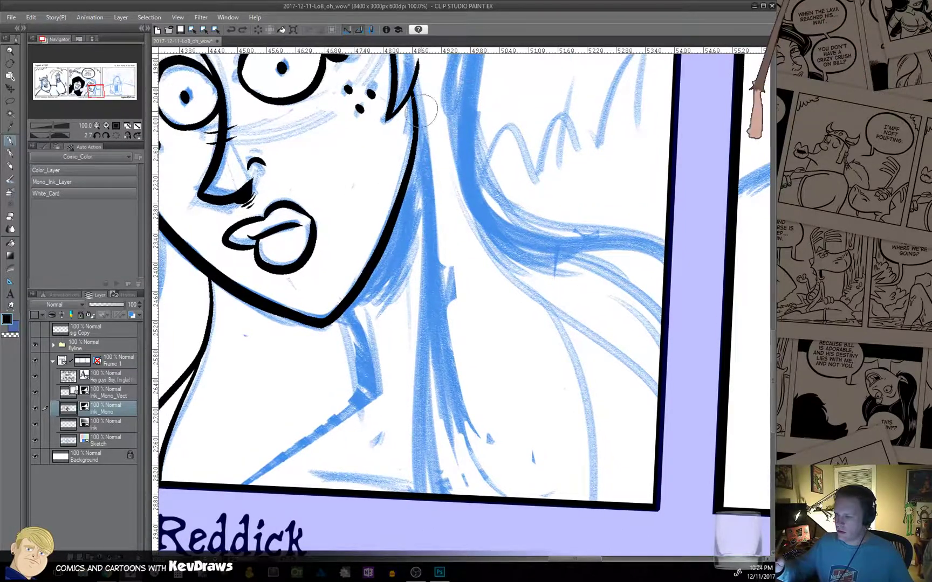
{"action": "left_click_drag", "start_coordinate": [415, 88], "coordinate": [421, 138]}
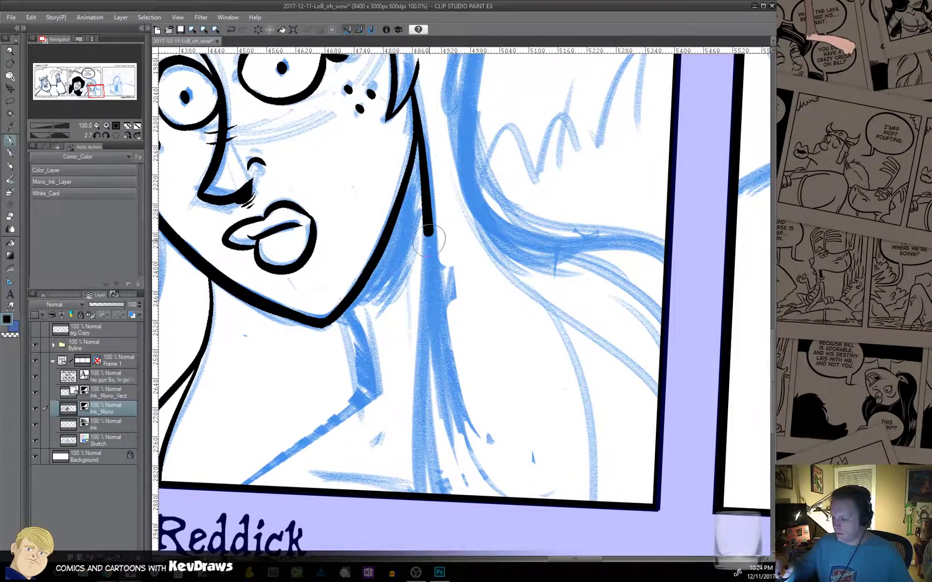
{"action": "mouse_move", "coordinate": [428, 242]}
{"action": "left_mouse_down"}
{"action": "mouse_move", "coordinate": [425, 390]}
{"action": "mouse_move", "coordinate": [431, 493]}
{"action": "left_mouse_up"}
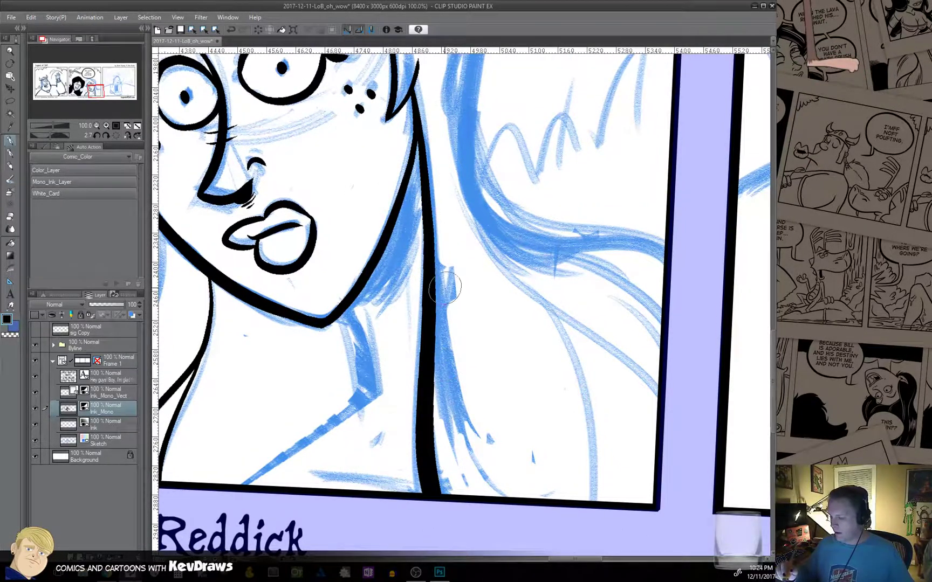
{"action": "mouse_move", "coordinate": [461, 367]}
{"action": "left_mouse_down"}
{"action": "mouse_move", "coordinate": [482, 447]}
{"action": "mouse_move", "coordinate": [520, 488]}
{"action": "left_mouse_up"}
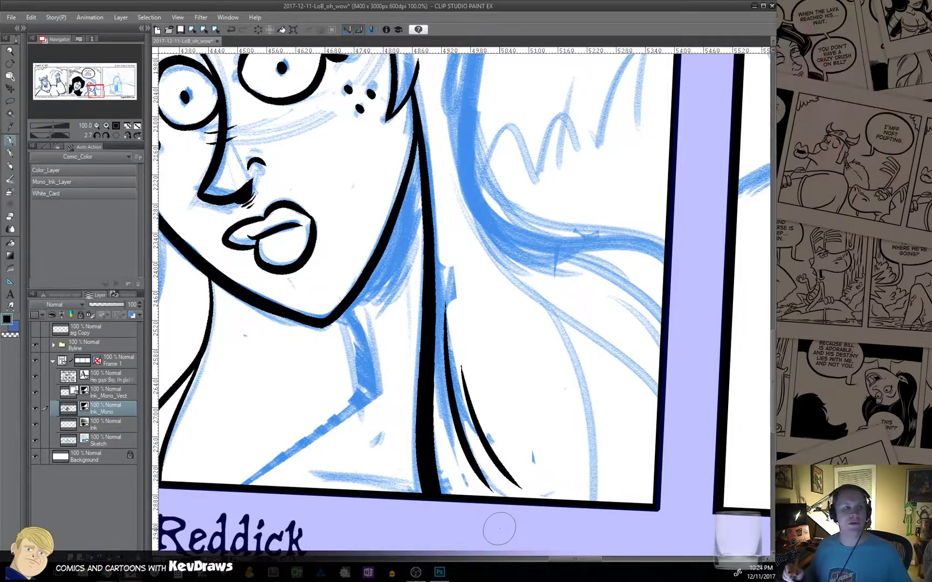
Ink the small tuft and far-side crown outline of the long-haired woman's hair, plus the flicked hair ends meeting her far cheek.
{"action": "left_click_drag", "start_coordinate": [533, 373], "coordinate": [629, 444]}
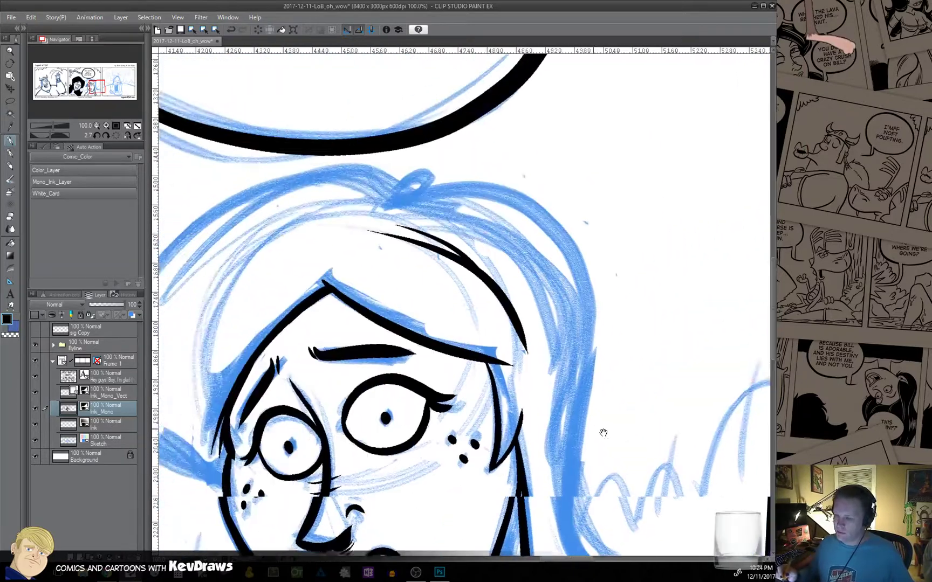
{"action": "mouse_move", "coordinate": [453, 137]}
{"action": "left_mouse_down"}
{"action": "mouse_move", "coordinate": [493, 256]}
{"action": "mouse_move", "coordinate": [502, 225]}
{"action": "mouse_move", "coordinate": [477, 237]}
{"action": "mouse_move", "coordinate": [459, 227]}
{"action": "mouse_move", "coordinate": [294, 249]}
{"action": "mouse_move", "coordinate": [215, 325]}
{"action": "left_mouse_up"}
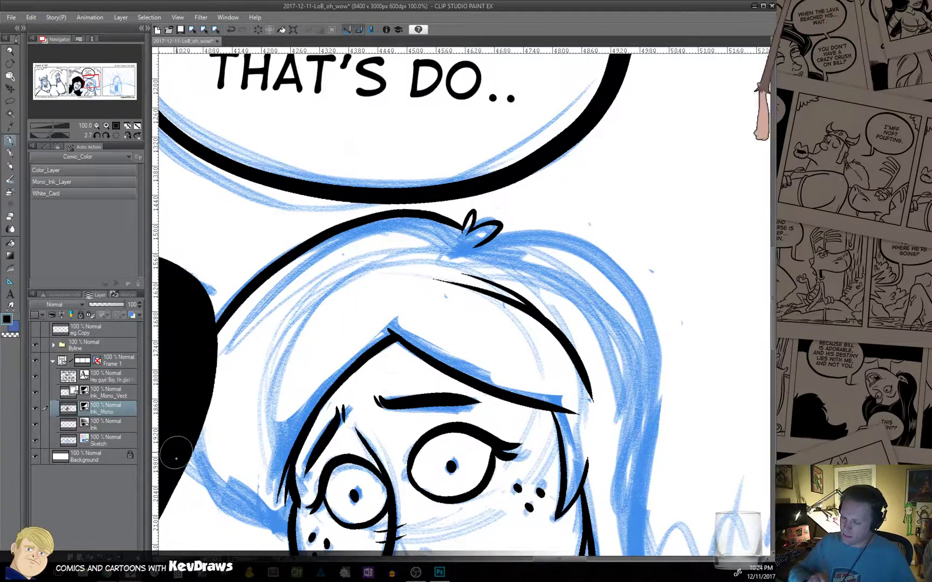
{"action": "left_click_drag", "start_coordinate": [405, 431], "coordinate": [357, 275]}
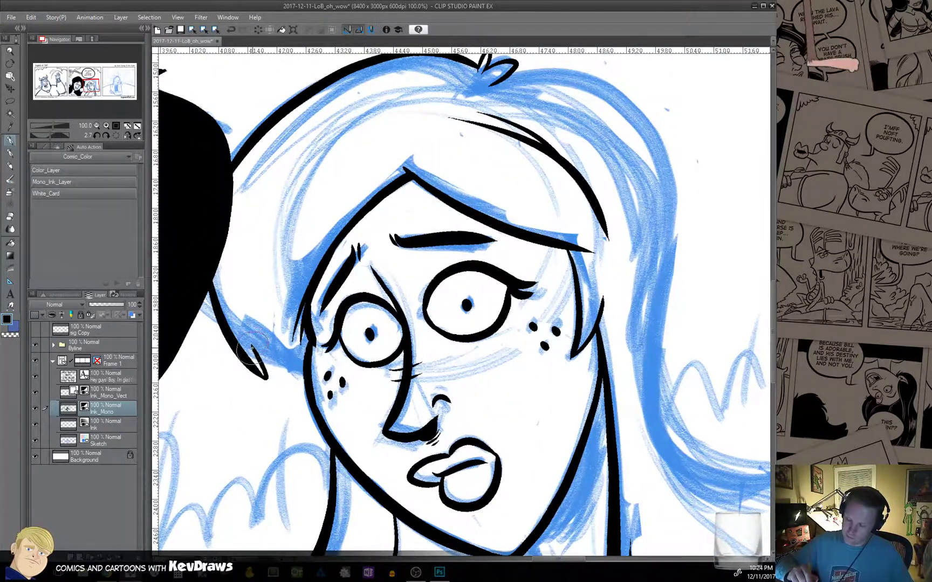
{"action": "left_click_drag", "start_coordinate": [254, 349], "coordinate": [302, 384]}
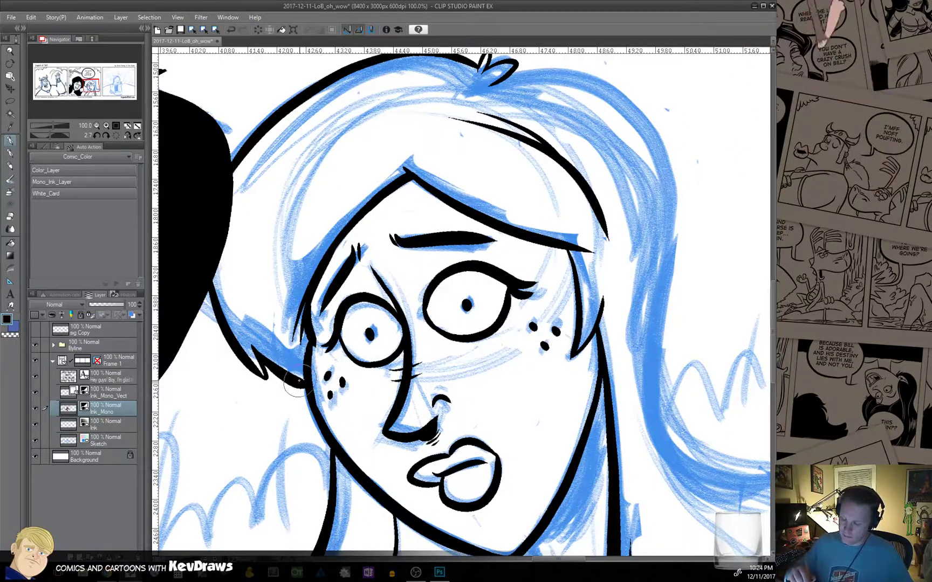
Add tapered inner hair strands sweeping from the tuft down the far side of the long-haired woman's crown.
{"action": "left_click_drag", "start_coordinate": [485, 245], "coordinate": [488, 391]}
{"action": "left_click_drag", "start_coordinate": [580, 367], "coordinate": [594, 327]}
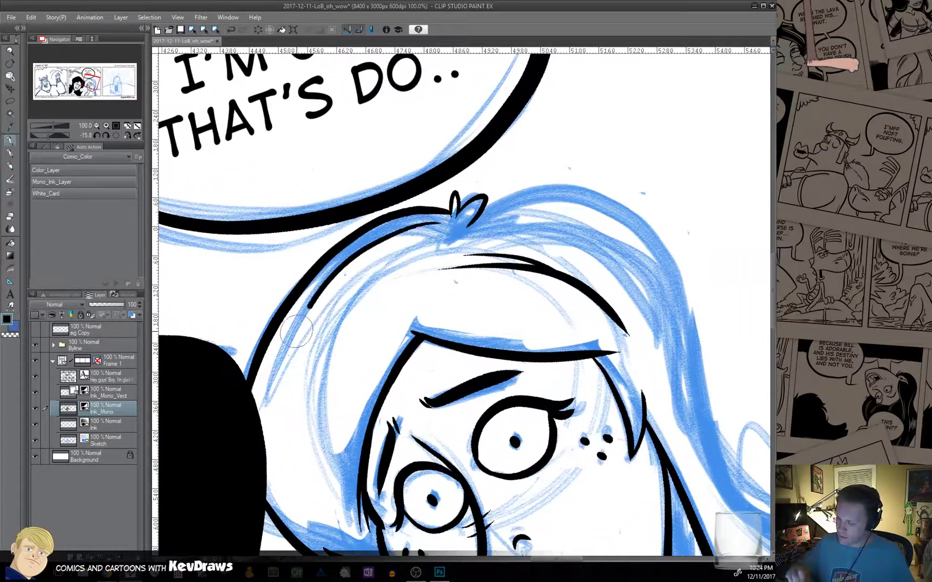
{"action": "left_click_drag", "start_coordinate": [354, 271], "coordinate": [281, 371]}
{"action": "left_click_drag", "start_coordinate": [406, 234], "coordinate": [309, 383]}
{"action": "left_click_drag", "start_coordinate": [451, 229], "coordinate": [397, 263]}
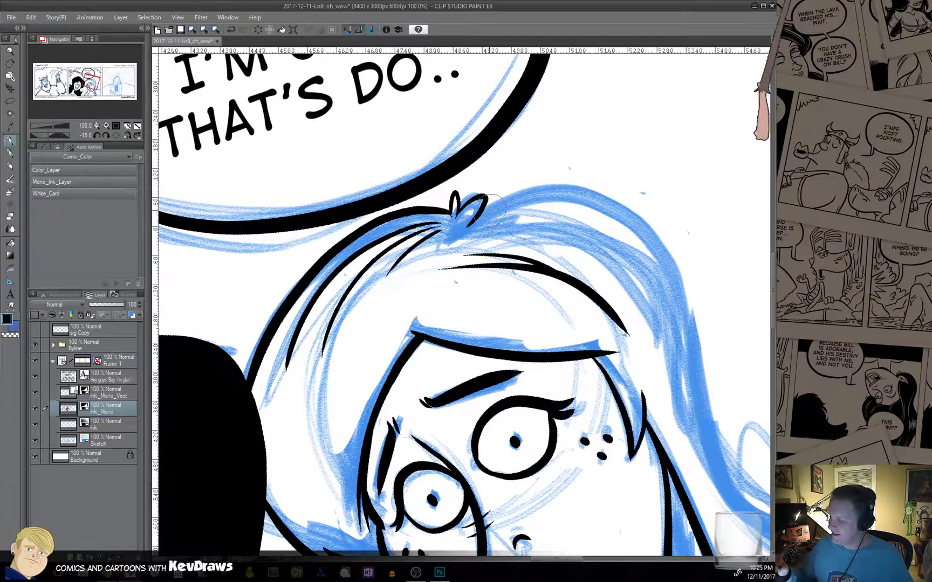
Ink the near-side outer hair outline from the tuft over the crown, curving down and out to the second panel's side border.
{"action": "left_click_drag", "start_coordinate": [658, 262], "coordinate": [475, 277]}
{"action": "left_click_drag", "start_coordinate": [633, 365], "coordinate": [572, 209]}
{"action": "left_click_drag", "start_coordinate": [603, 362], "coordinate": [556, 335]}
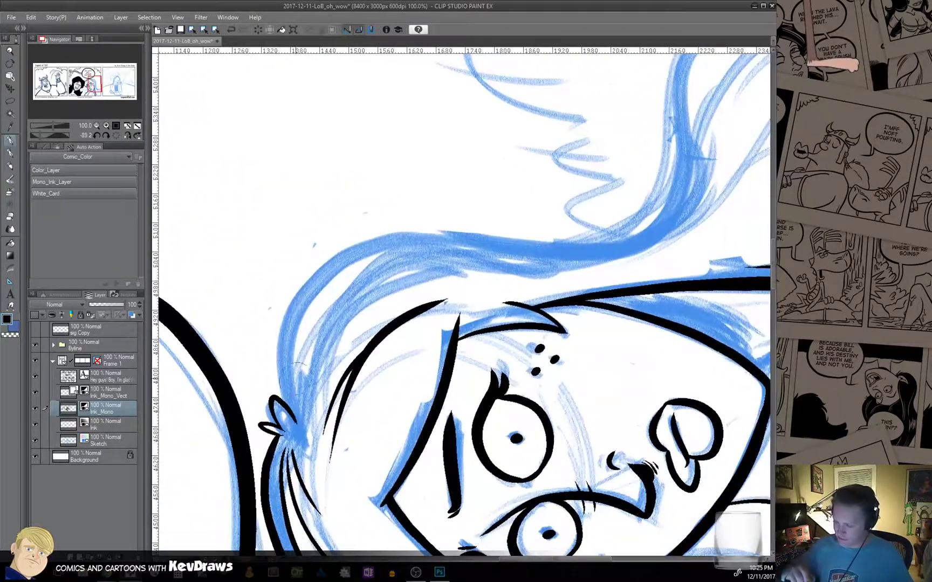
{"action": "left_click_drag", "start_coordinate": [286, 387], "coordinate": [290, 326]}
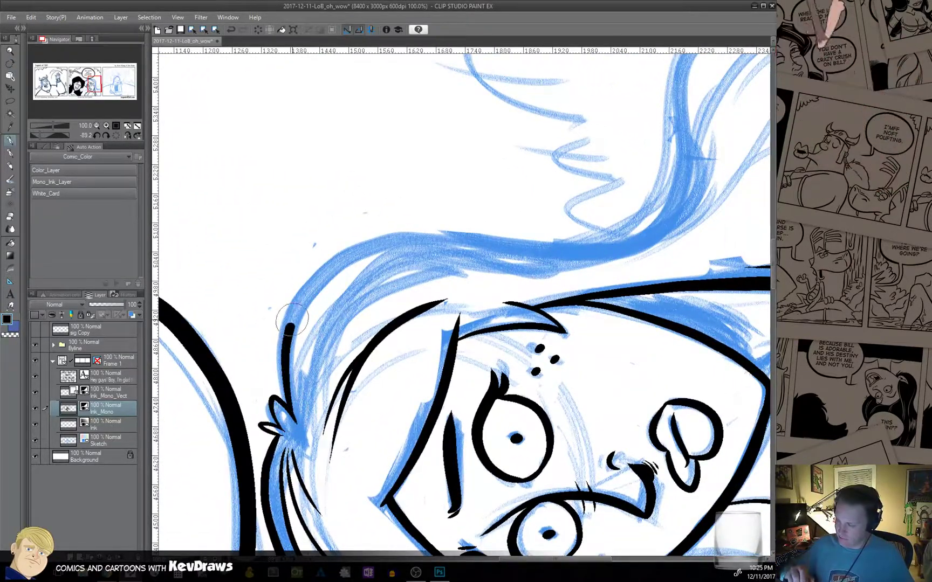
{"action": "mouse_move", "coordinate": [367, 248]}
{"action": "left_mouse_down"}
{"action": "mouse_move", "coordinate": [499, 245]}
{"action": "mouse_move", "coordinate": [685, 199]}
{"action": "left_mouse_up"}
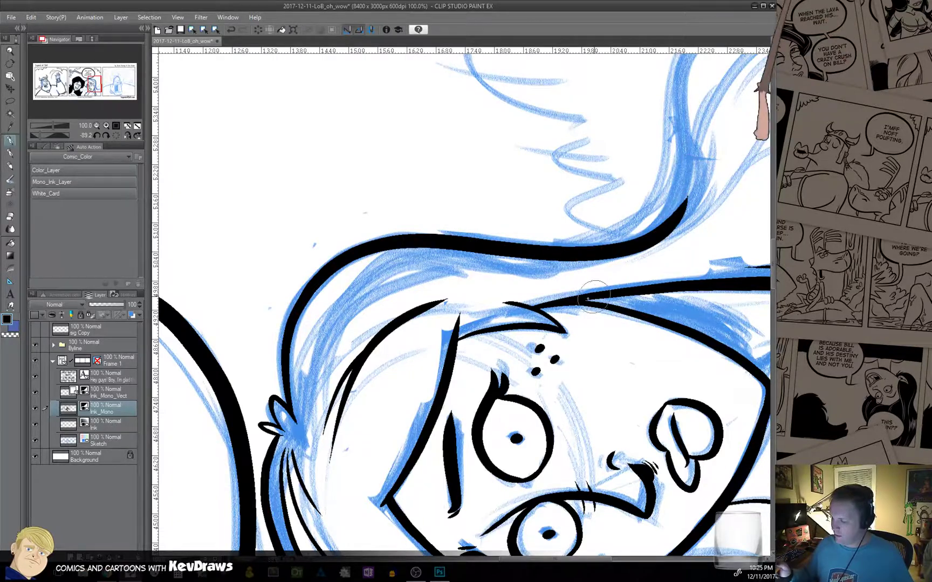
{"action": "mouse_move", "coordinate": [477, 380]}
{"action": "left_mouse_down"}
{"action": "mouse_move", "coordinate": [461, 347]}
{"action": "mouse_move", "coordinate": [442, 335]}
{"action": "left_mouse_up"}
{"action": "mouse_move", "coordinate": [586, 346]}
{"action": "left_mouse_down"}
{"action": "mouse_move", "coordinate": [517, 408]}
{"action": "mouse_move", "coordinate": [424, 350]}
{"action": "left_mouse_up"}
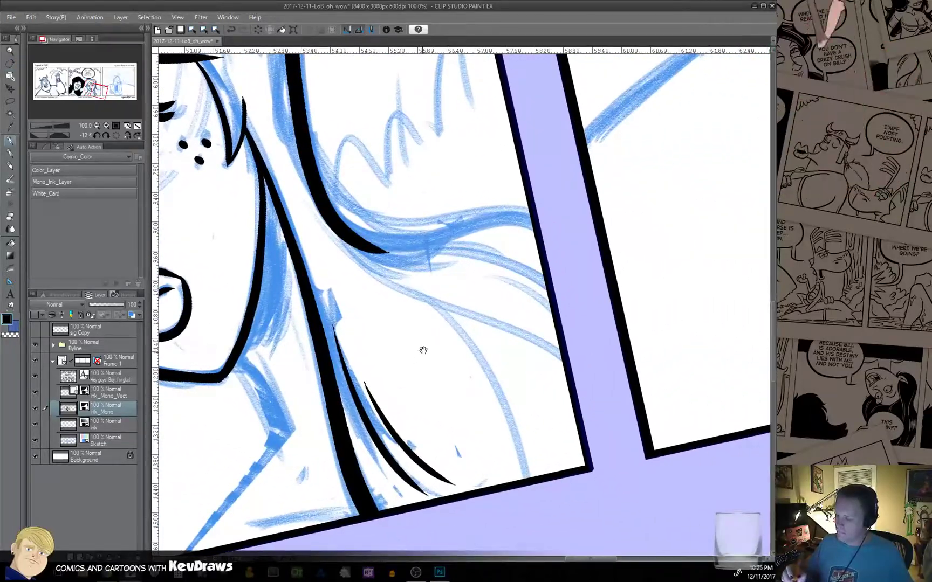
{"action": "mouse_move", "coordinate": [354, 238]}
{"action": "left_mouse_down"}
{"action": "mouse_move", "coordinate": [416, 245]}
{"action": "mouse_move", "coordinate": [532, 227]}
{"action": "left_mouse_up"}
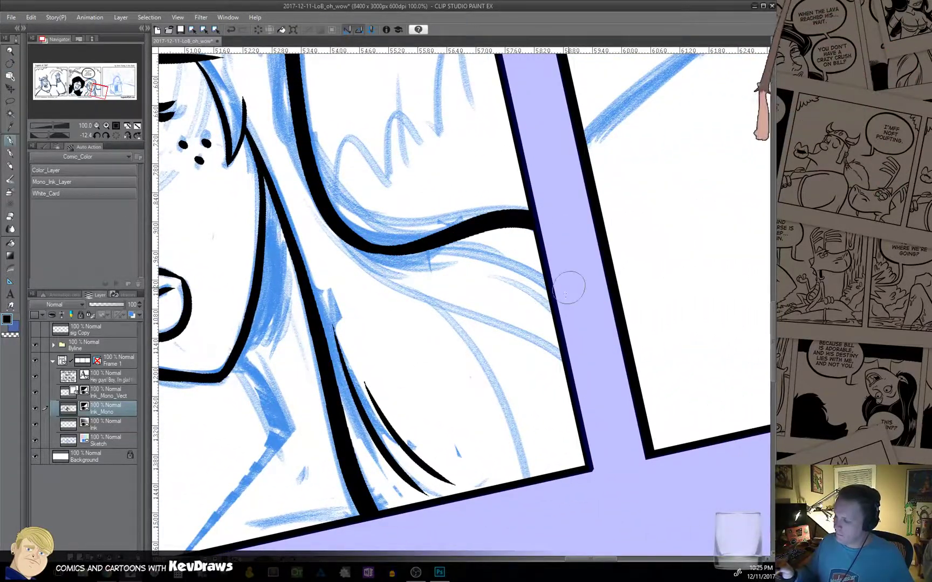
Ink the strands fanning from the long-haired woman's swept-out hair to the side and bottom panel borders.
{"action": "mouse_move", "coordinate": [492, 340]}
{"action": "left_mouse_down"}
{"action": "mouse_move", "coordinate": [495, 410]}
{"action": "mouse_move", "coordinate": [485, 423]}
{"action": "left_mouse_up"}
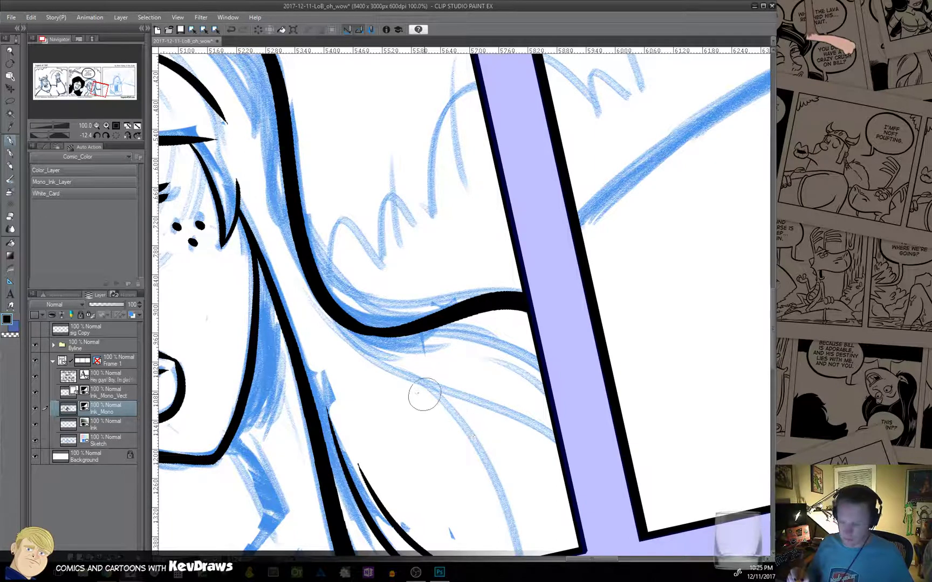
{"action": "left_click_drag", "start_coordinate": [411, 378], "coordinate": [554, 448]}
{"action": "left_click_drag", "start_coordinate": [492, 476], "coordinate": [446, 368]}
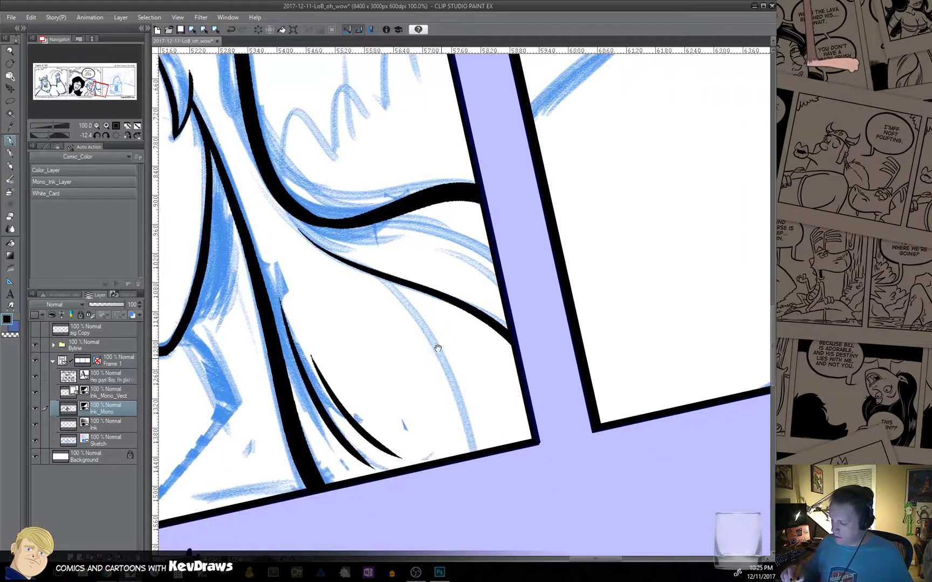
{"action": "mouse_move", "coordinate": [378, 276]}
{"action": "left_mouse_down"}
{"action": "mouse_move", "coordinate": [451, 372]}
{"action": "mouse_move", "coordinate": [478, 456]}
{"action": "left_mouse_up"}
{"action": "mouse_move", "coordinate": [392, 247]}
{"action": "left_mouse_down"}
{"action": "mouse_move", "coordinate": [417, 355]}
{"action": "mouse_move", "coordinate": [470, 352]}
{"action": "mouse_move", "coordinate": [520, 378]}
{"action": "left_mouse_up"}
{"action": "left_click_drag", "start_coordinate": [483, 369], "coordinate": [523, 395]}
Add tapered inner strands inside the near-side crown outline of the long-haired woman's hair.
{"action": "mouse_move", "coordinate": [439, 458]}
{"action": "left_mouse_down"}
{"action": "mouse_move", "coordinate": [485, 363]}
{"action": "mouse_move", "coordinate": [464, 355]}
{"action": "left_mouse_up"}
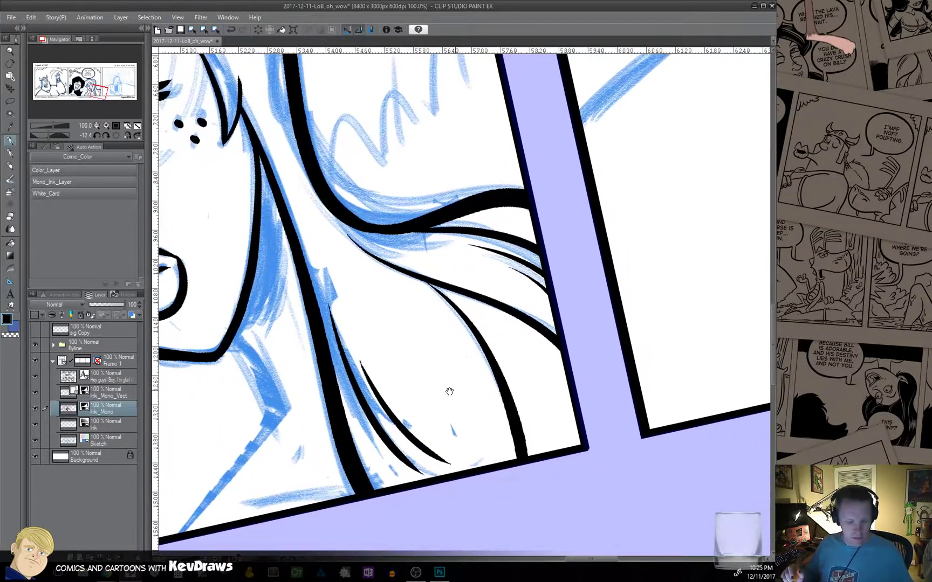
{"action": "left_click_drag", "start_coordinate": [510, 328], "coordinate": [523, 412]}
{"action": "left_click_drag", "start_coordinate": [509, 299], "coordinate": [488, 469]}
{"action": "left_click_drag", "start_coordinate": [511, 259], "coordinate": [493, 457]}
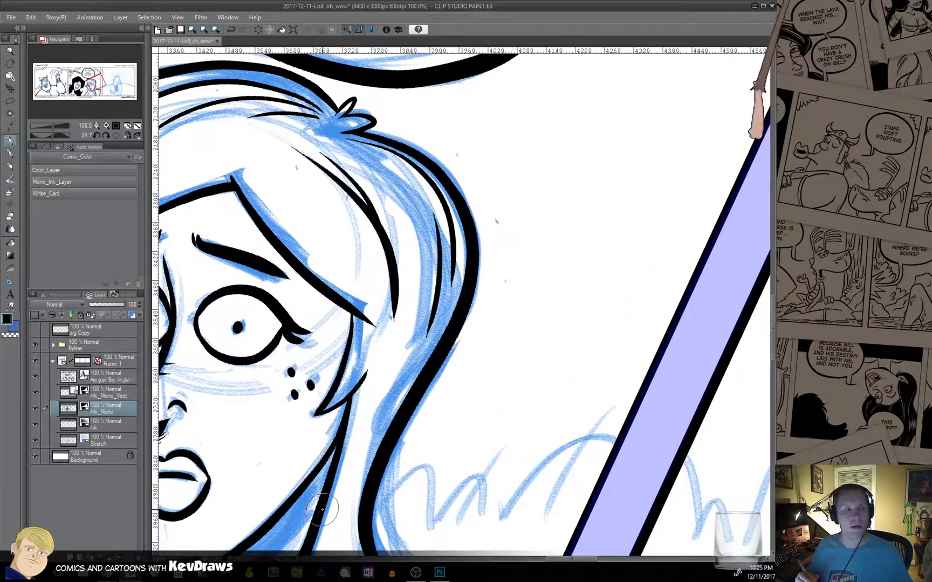
Ink tapered strands in the far-side hair where it falls toward the far eye, undoing stray strokes.
{"action": "left_click_drag", "start_coordinate": [445, 396], "coordinate": [596, 352]}
{"action": "mouse_move", "coordinate": [402, 386]}
{"action": "left_mouse_down"}
{"action": "mouse_move", "coordinate": [467, 388]}
{"action": "mouse_move", "coordinate": [525, 357]}
{"action": "left_mouse_up"}
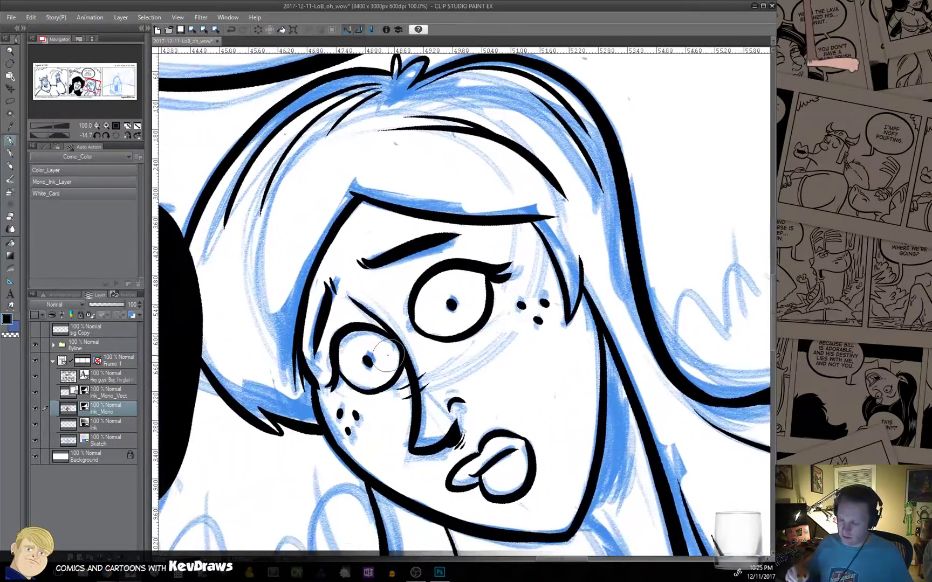
{"action": "mouse_move", "coordinate": [250, 298]}
{"action": "left_mouse_down"}
{"action": "mouse_move", "coordinate": [285, 383]}
{"action": "mouse_move", "coordinate": [258, 246]}
{"action": "left_mouse_up"}
{"action": "key", "text": "ctrl+z"}
{"action": "key", "text": "ctrl+z"}
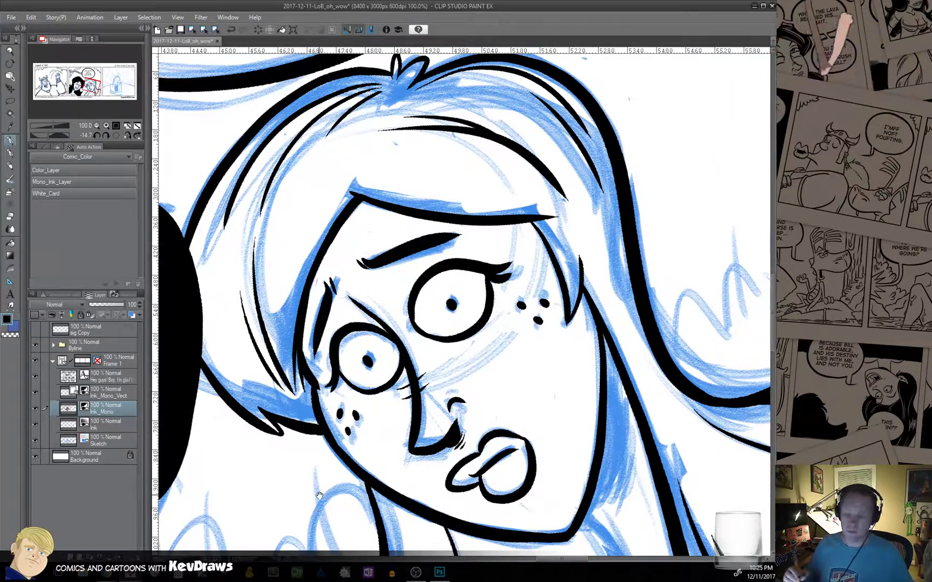
Ink the near side of the long-haired woman's neck, the garment line from its base to the bottom border, and the collarbone.
{"action": "left_click_drag", "start_coordinate": [438, 398], "coordinate": [324, 216]}
{"action": "left_click_drag", "start_coordinate": [395, 404], "coordinate": [329, 329]}
{"action": "left_click_drag", "start_coordinate": [534, 326], "coordinate": [522, 357]}
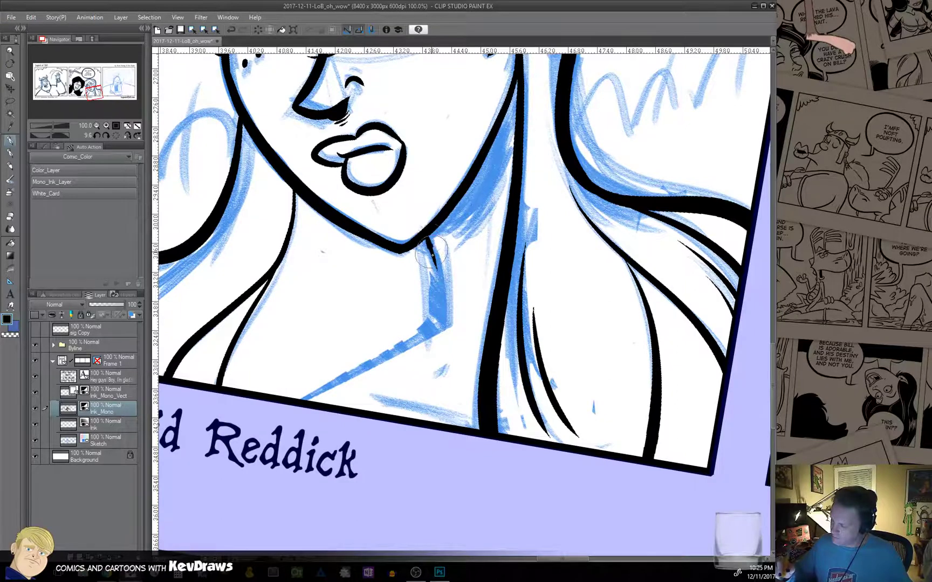
{"action": "left_click_drag", "start_coordinate": [395, 352], "coordinate": [263, 423]}
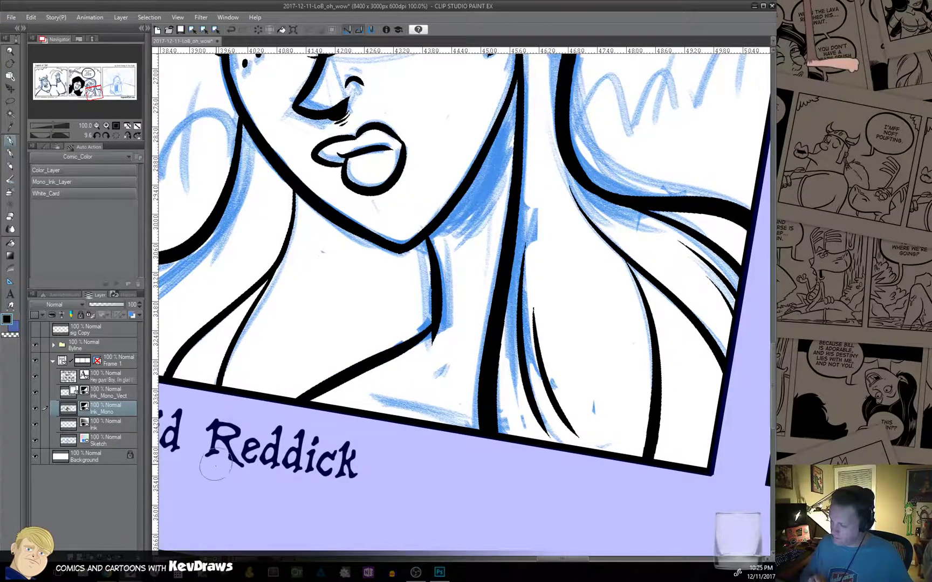
{"action": "key", "text": "ctrl+z"}
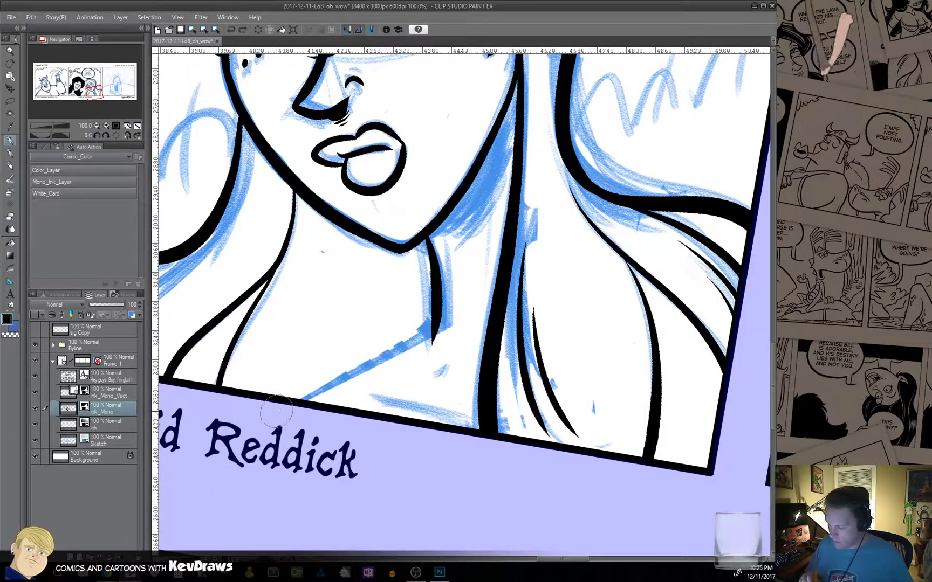
{"action": "key", "text": "ctrl+z"}
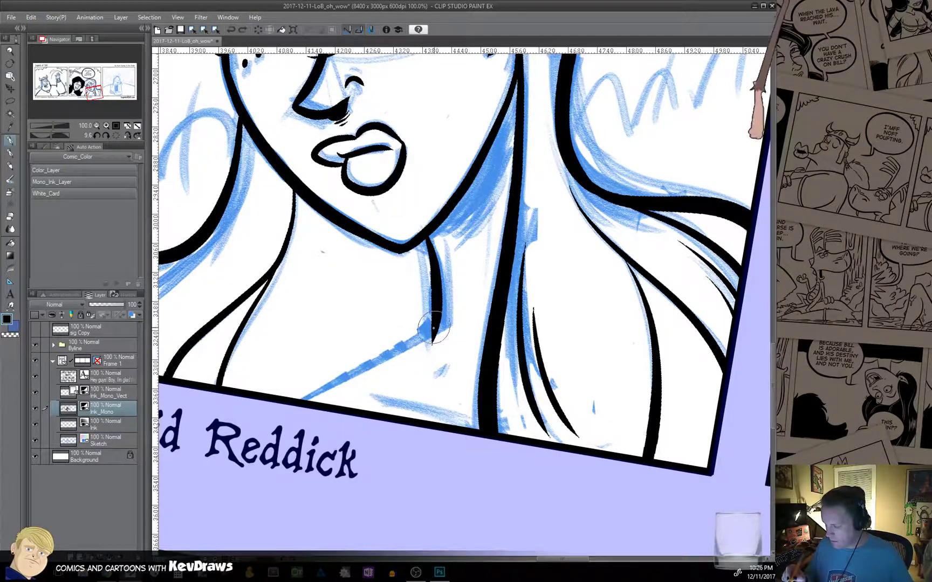
{"action": "left_click_drag", "start_coordinate": [433, 326], "coordinate": [294, 400]}
{"action": "left_click_drag", "start_coordinate": [552, 424], "coordinate": [477, 374]}
{"action": "left_click_drag", "start_coordinate": [524, 398], "coordinate": [547, 334]}
{"action": "left_click_drag", "start_coordinate": [527, 390], "coordinate": [551, 335]}
Fill the shadow between the near cheek and the long hair with solid black, undoing the excess strokes at its edge.
{"action": "mouse_move", "coordinate": [377, 375]}
{"action": "left_mouse_down"}
{"action": "mouse_move", "coordinate": [469, 340]}
{"action": "mouse_move", "coordinate": [481, 459]}
{"action": "left_mouse_up"}
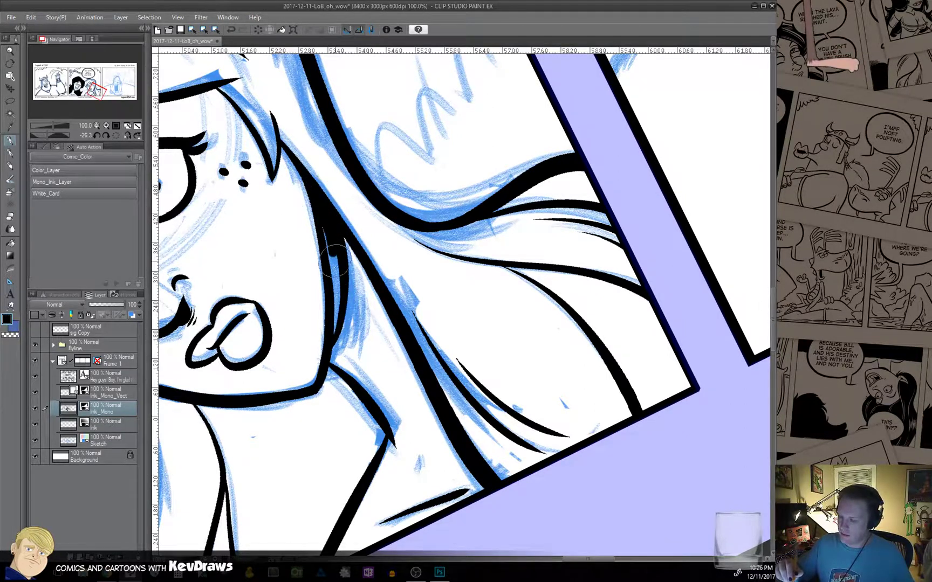
{"action": "left_click_drag", "start_coordinate": [334, 251], "coordinate": [335, 335]}
{"action": "left_click_drag", "start_coordinate": [318, 214], "coordinate": [341, 343]}
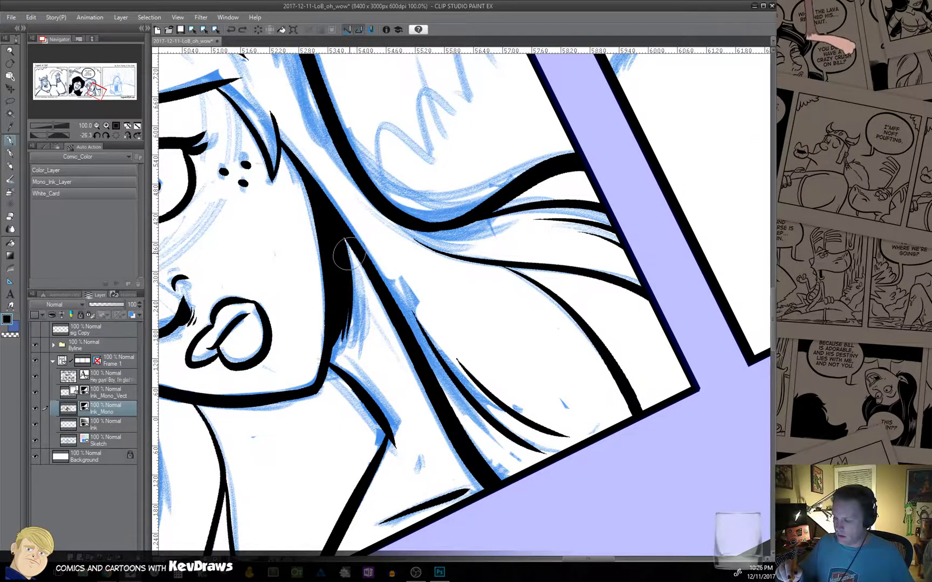
{"action": "left_click_drag", "start_coordinate": [358, 278], "coordinate": [361, 335]}
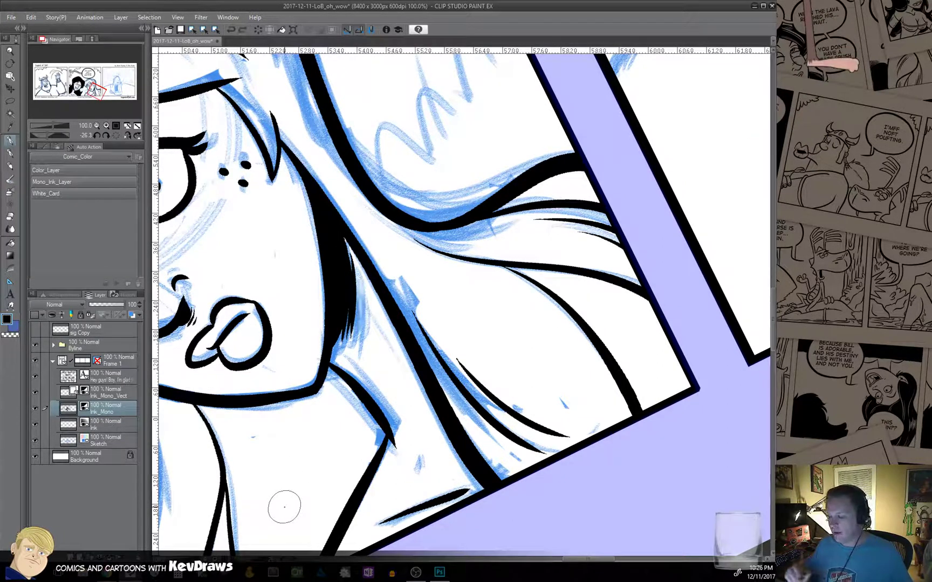
{"action": "key", "text": "ctrl+z"}
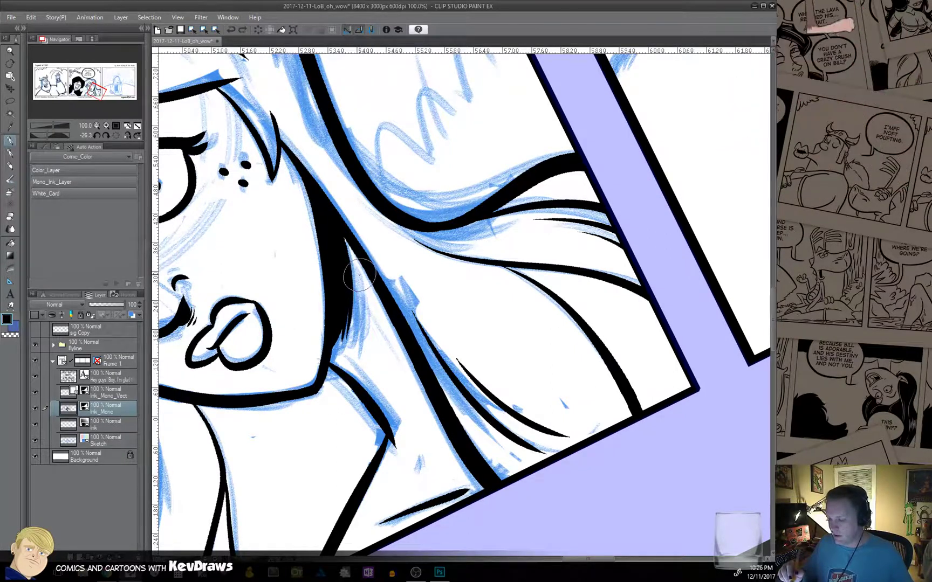
{"action": "mouse_move", "coordinate": [351, 257]}
{"action": "left_mouse_down"}
{"action": "mouse_move", "coordinate": [352, 325]}
{"action": "mouse_move", "coordinate": [361, 280]}
{"action": "mouse_move", "coordinate": [359, 341]}
{"action": "left_mouse_up"}
{"action": "key", "text": "ctrl+z"}
{"action": "key", "text": "ctrl+z"}
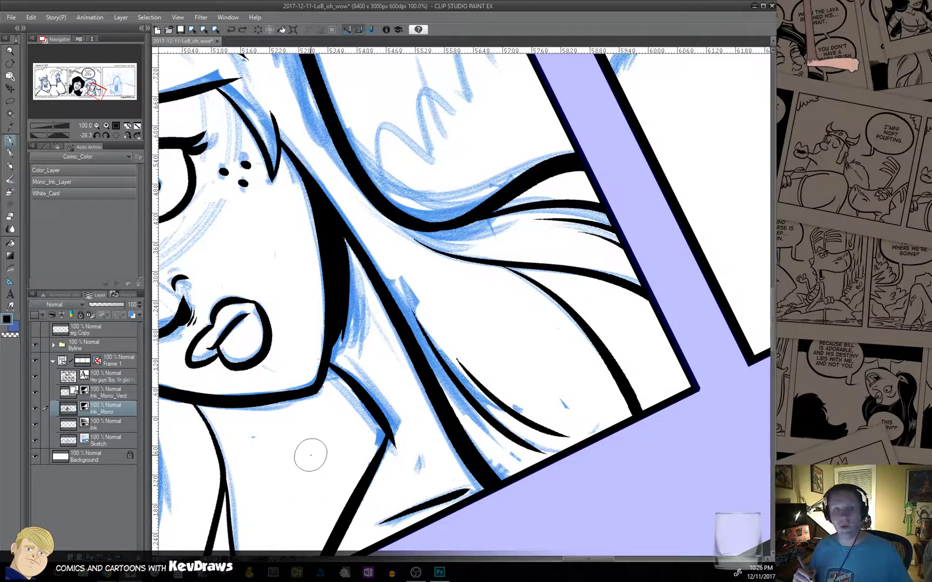
Extend the black shadow along the underside of the jaw with feathered strokes toward the neck.
{"action": "key", "text": "r"}
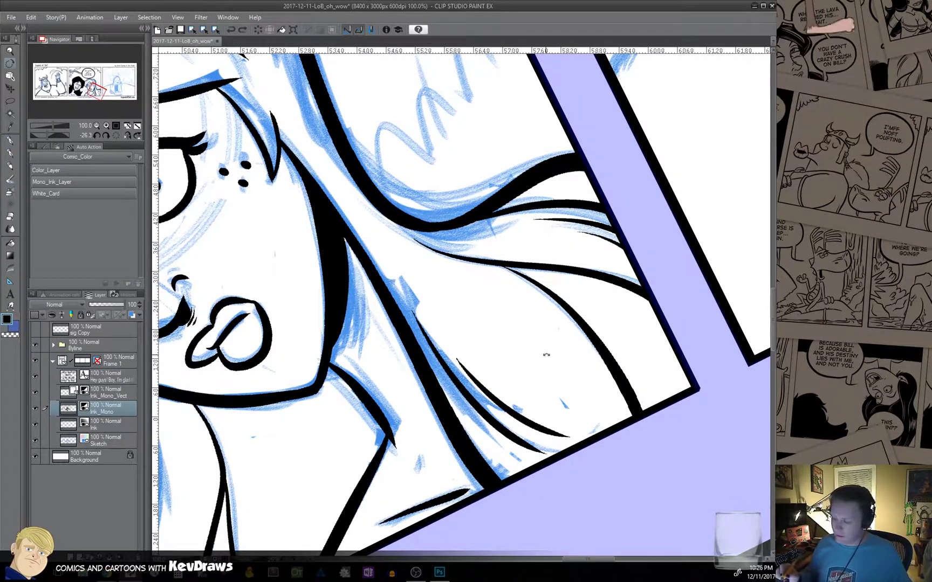
{"action": "left_click_drag", "start_coordinate": [546, 355], "coordinate": [405, 499]}
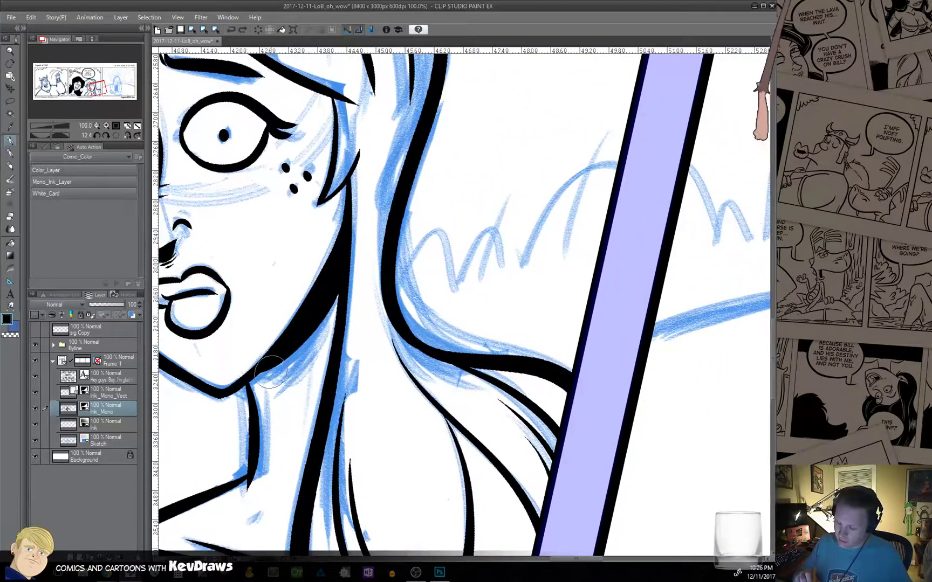
{"action": "left_click_drag", "start_coordinate": [269, 368], "coordinate": [317, 329]}
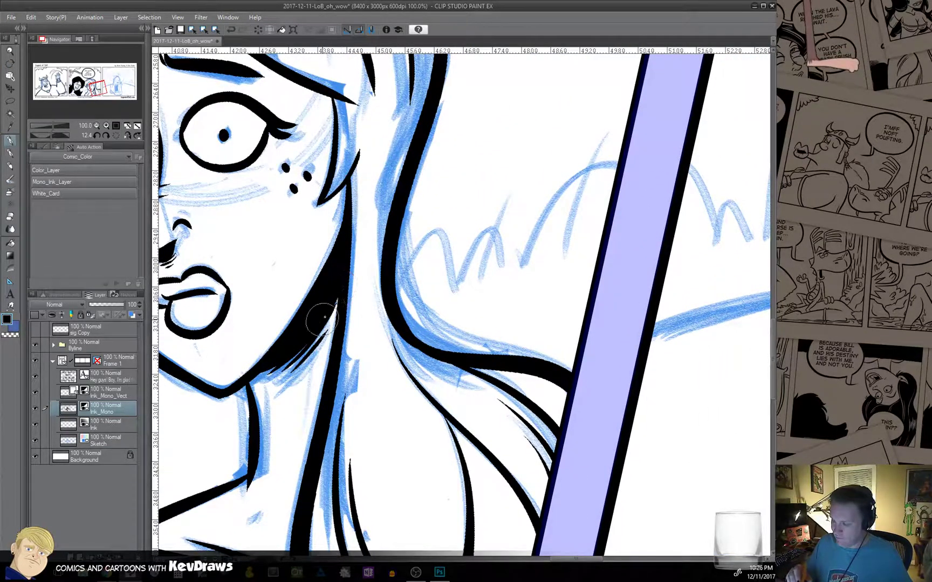
Ink the scalloped bush outline between the long-haired woman's near-side hair and the panel border, with short flicks across its humps.
{"action": "left_click_drag", "start_coordinate": [398, 310], "coordinate": [519, 477]}
{"action": "left_click_drag", "start_coordinate": [433, 357], "coordinate": [276, 304]}
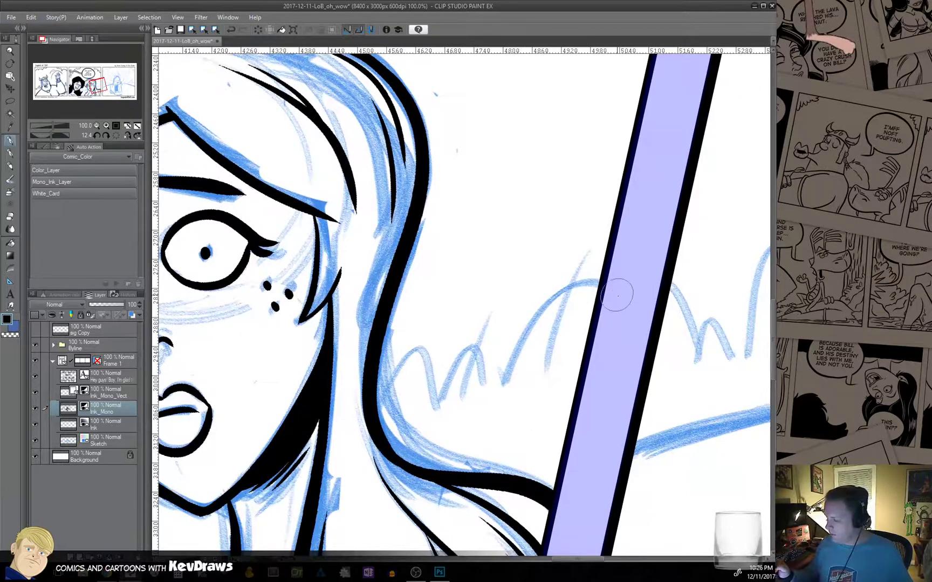
{"action": "mouse_move", "coordinate": [618, 294]}
{"action": "left_mouse_down"}
{"action": "mouse_move", "coordinate": [542, 313]}
{"action": "mouse_move", "coordinate": [496, 372]}
{"action": "mouse_move", "coordinate": [445, 376]}
{"action": "mouse_move", "coordinate": [439, 407]}
{"action": "mouse_move", "coordinate": [386, 365]}
{"action": "mouse_move", "coordinate": [376, 385]}
{"action": "left_mouse_up"}
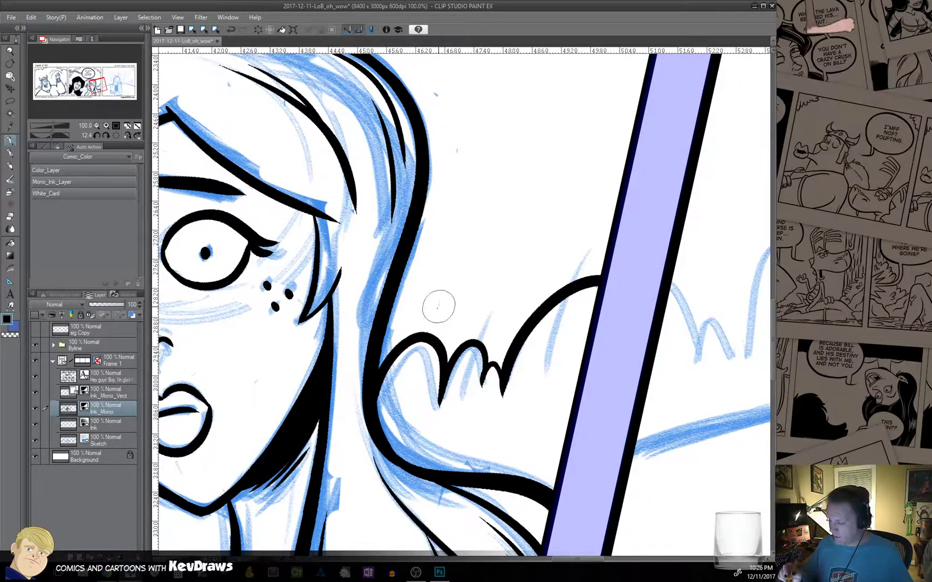
{"action": "left_click_drag", "start_coordinate": [495, 311], "coordinate": [482, 383]}
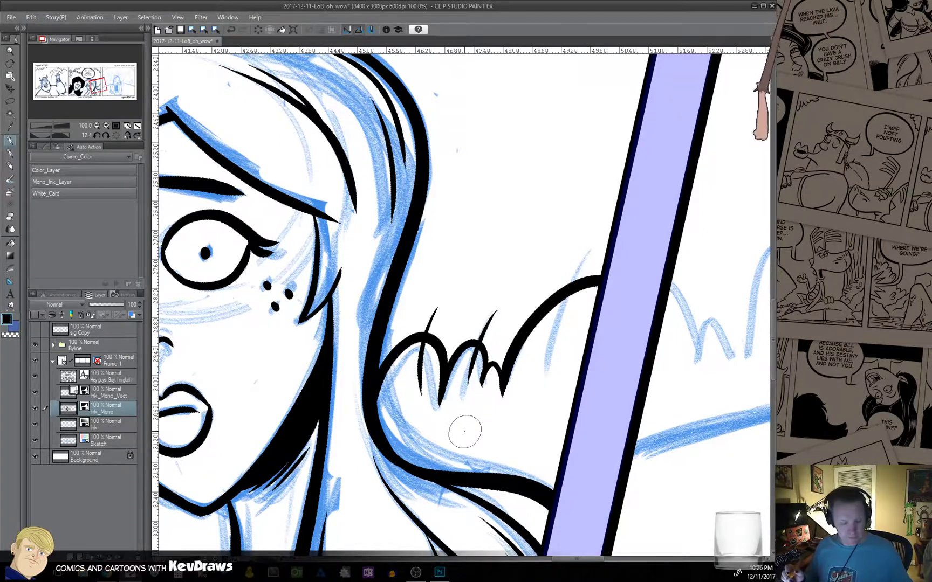
Ink the scalloped bush outline between the black-haired woman and the long-haired woman, with tapered flicks across the humps.
{"action": "scroll", "coordinate": [462, 374], "scroll_direction": "down", "scroll_amount": 4}
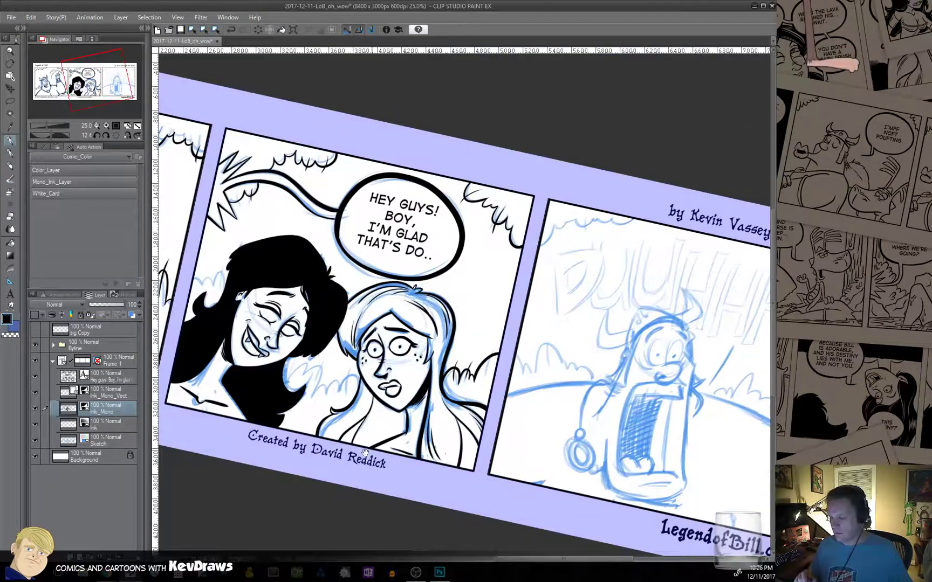
{"action": "scroll", "coordinate": [333, 418], "scroll_direction": "up", "scroll_amount": 3}
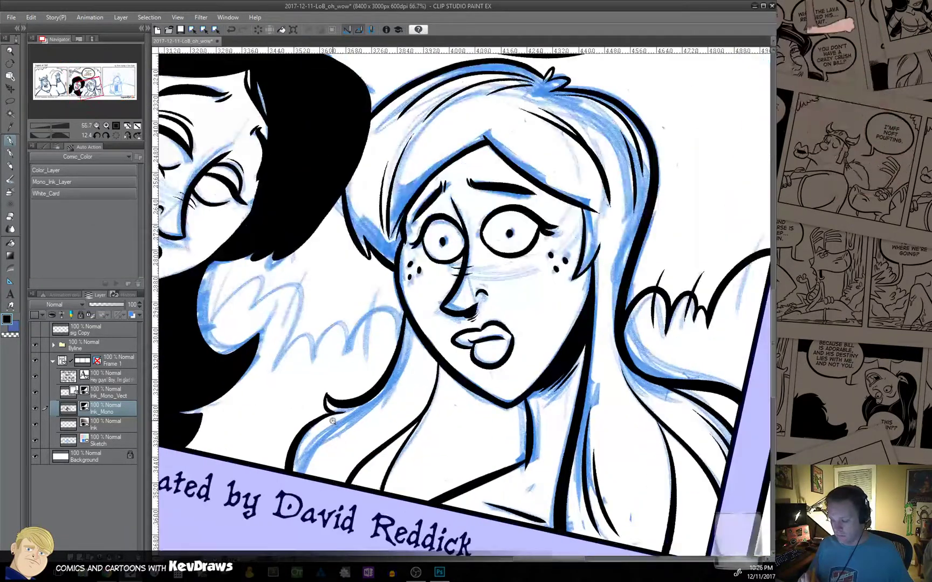
{"action": "left_click", "coordinate": [333, 421], "text": "ctrl"}
{"action": "left_click_drag", "start_coordinate": [337, 415], "coordinate": [443, 507]}
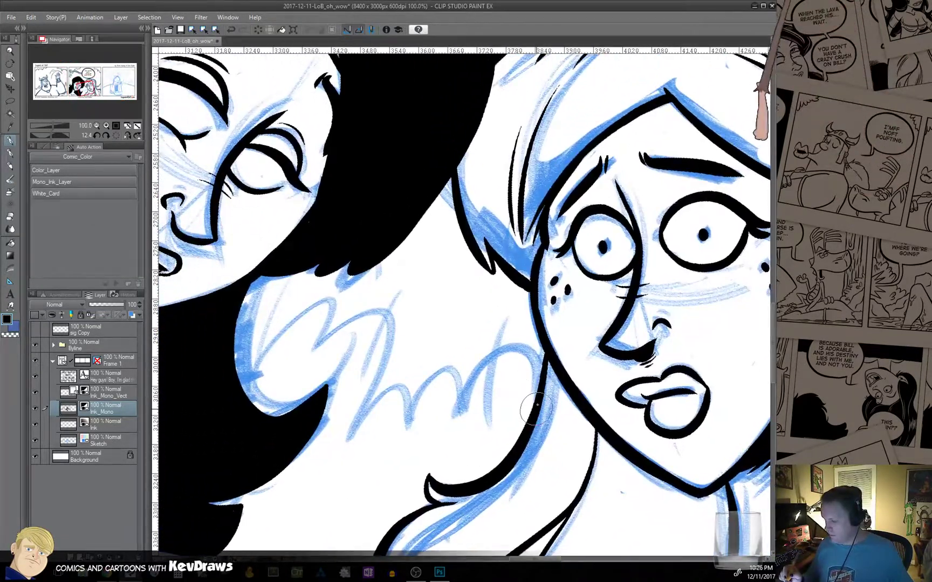
{"action": "mouse_move", "coordinate": [537, 410]}
{"action": "left_mouse_down"}
{"action": "mouse_move", "coordinate": [532, 364]}
{"action": "mouse_move", "coordinate": [480, 369]}
{"action": "mouse_move", "coordinate": [459, 421]}
{"action": "mouse_move", "coordinate": [412, 423]}
{"action": "mouse_move", "coordinate": [420, 368]}
{"action": "mouse_move", "coordinate": [357, 423]}
{"action": "left_mouse_up"}
{"action": "left_click_drag", "start_coordinate": [402, 378], "coordinate": [254, 353]}
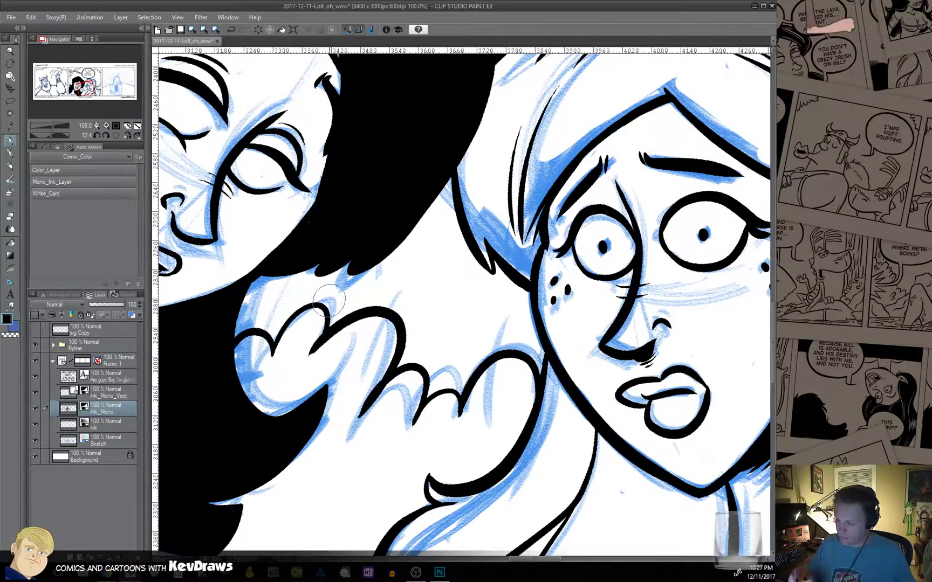
{"action": "left_click_drag", "start_coordinate": [415, 292], "coordinate": [376, 408]}
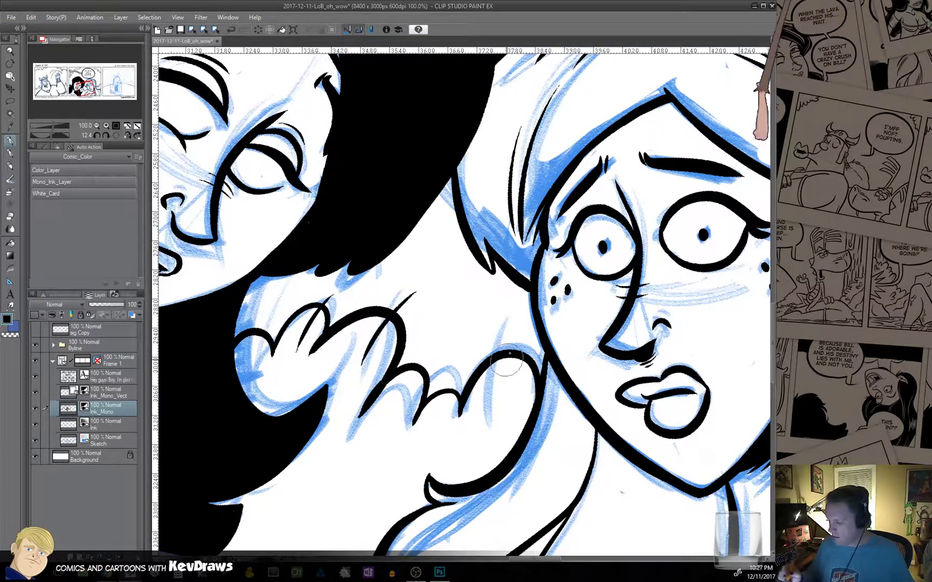
{"action": "left_click_drag", "start_coordinate": [511, 318], "coordinate": [471, 442]}
Ink the scalloped bush outline behind the black-haired woman, between her hair and the second panel's near border.
{"action": "left_click_drag", "start_coordinate": [453, 322], "coordinate": [496, 360]}
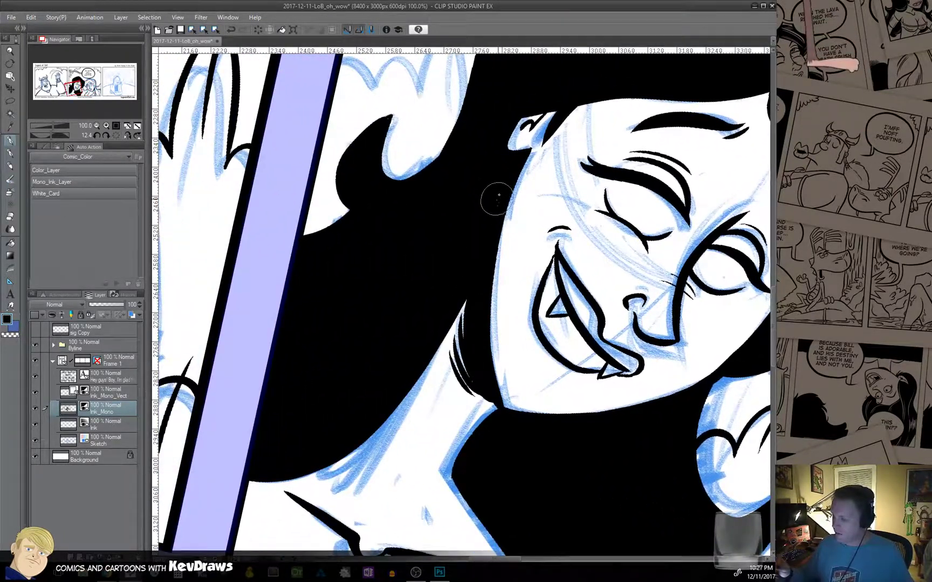
{"action": "left_click_drag", "start_coordinate": [499, 188], "coordinate": [462, 443]}
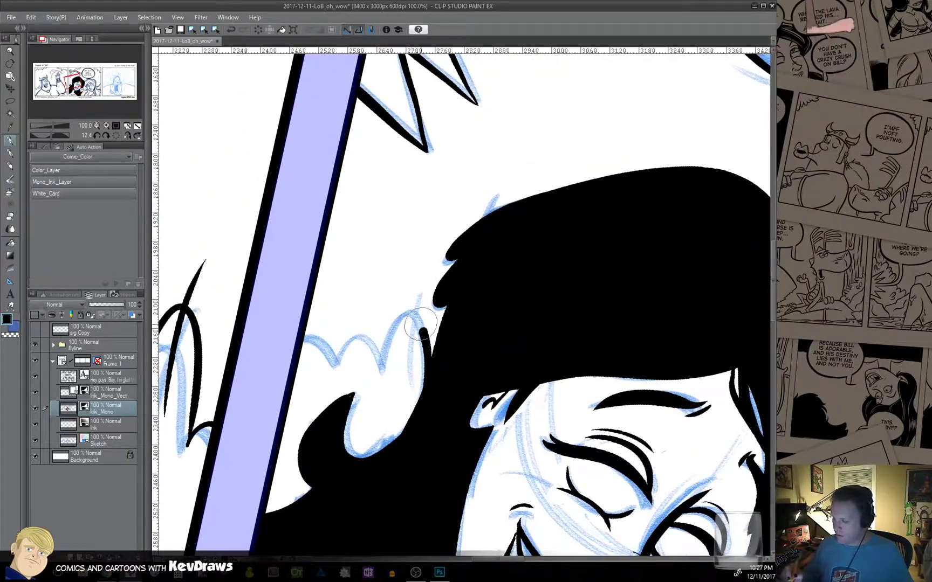
{"action": "mouse_move", "coordinate": [378, 381]}
{"action": "left_mouse_down"}
{"action": "mouse_move", "coordinate": [372, 340]}
{"action": "mouse_move", "coordinate": [329, 350]}
{"action": "mouse_move", "coordinate": [323, 323]}
{"action": "mouse_move", "coordinate": [380, 313]}
{"action": "mouse_move", "coordinate": [362, 378]}
{"action": "mouse_move", "coordinate": [466, 349]}
{"action": "mouse_move", "coordinate": [301, 500]}
{"action": "mouse_move", "coordinate": [431, 277]}
{"action": "mouse_move", "coordinate": [392, 295]}
{"action": "left_mouse_up"}
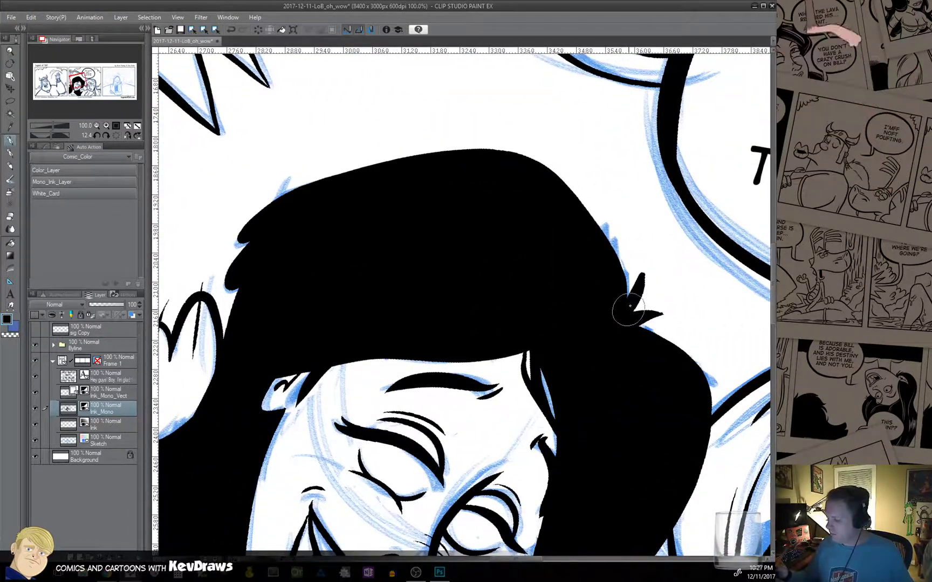
{"action": "left_click_drag", "start_coordinate": [683, 290], "coordinate": [545, 264]}
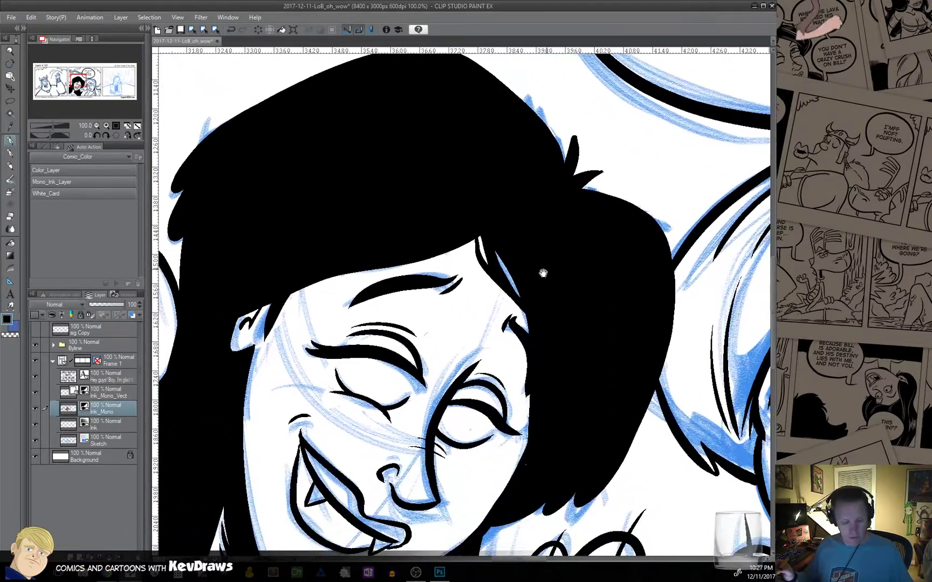
Save the comic strip after checking the whole inked strip.
{"action": "scroll", "coordinate": [461, 380], "scroll_direction": "down", "scroll_amount": 4}
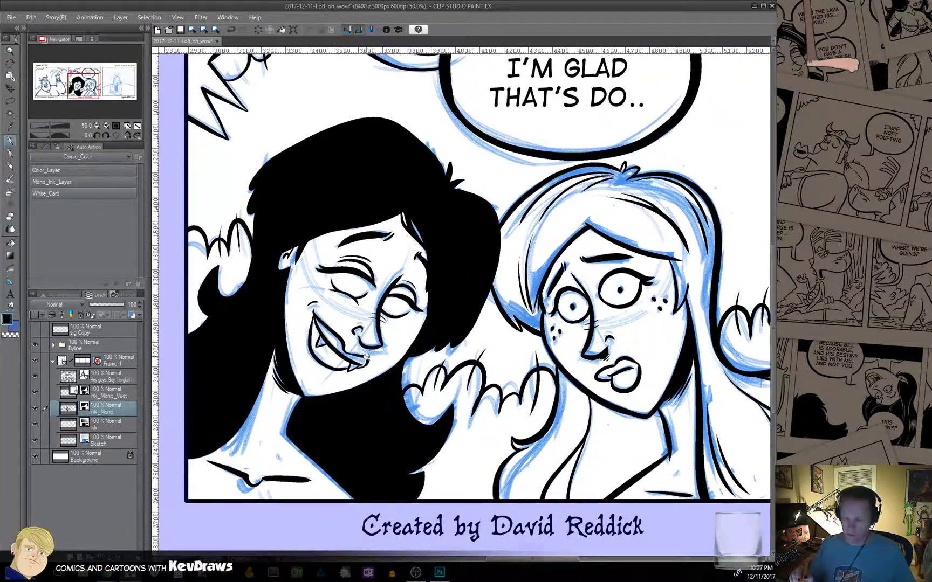
{"action": "scroll", "coordinate": [366, 357], "scroll_direction": "down", "scroll_amount": 4}
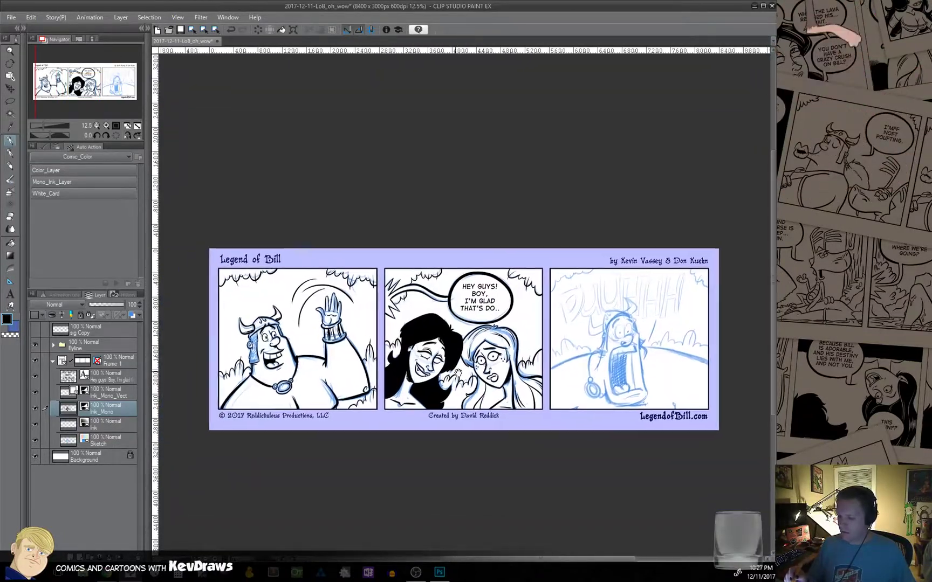
{"action": "left_click_drag", "start_coordinate": [458, 372], "coordinate": [448, 379]}
{"action": "left_click", "coordinate": [182, 30]}
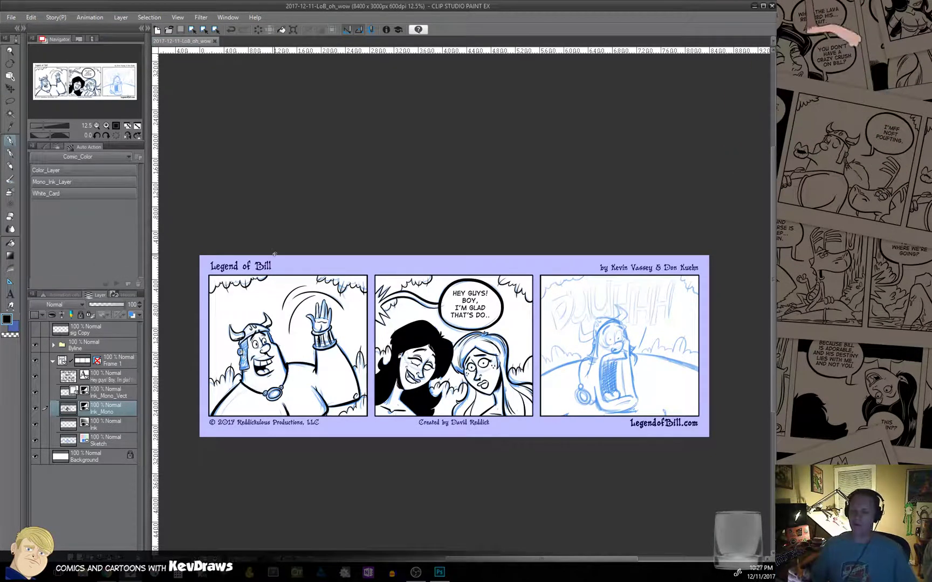
Ink the inner oval ring of the third-panel figure's pendant with a thick black line.
{"action": "left_click", "coordinate": [604, 378], "text": "ctrl"}
{"action": "left_click", "coordinate": [606, 379], "text": "ctrl"}
{"action": "left_click", "coordinate": [623, 384], "text": "ctrl"}
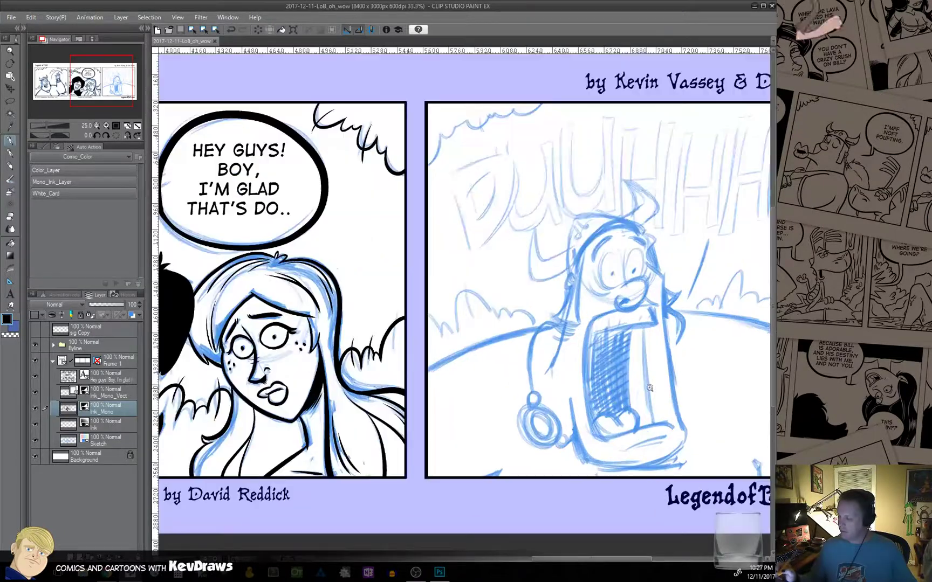
{"action": "left_click_drag", "start_coordinate": [641, 386], "coordinate": [415, 421]}
{"action": "left_click", "coordinate": [467, 428], "text": "ctrl"}
{"action": "mouse_move", "coordinate": [426, 463]}
{"action": "left_mouse_down"}
{"action": "mouse_move", "coordinate": [488, 396]}
{"action": "mouse_move", "coordinate": [496, 356]}
{"action": "mouse_move", "coordinate": [425, 256]}
{"action": "left_mouse_up"}
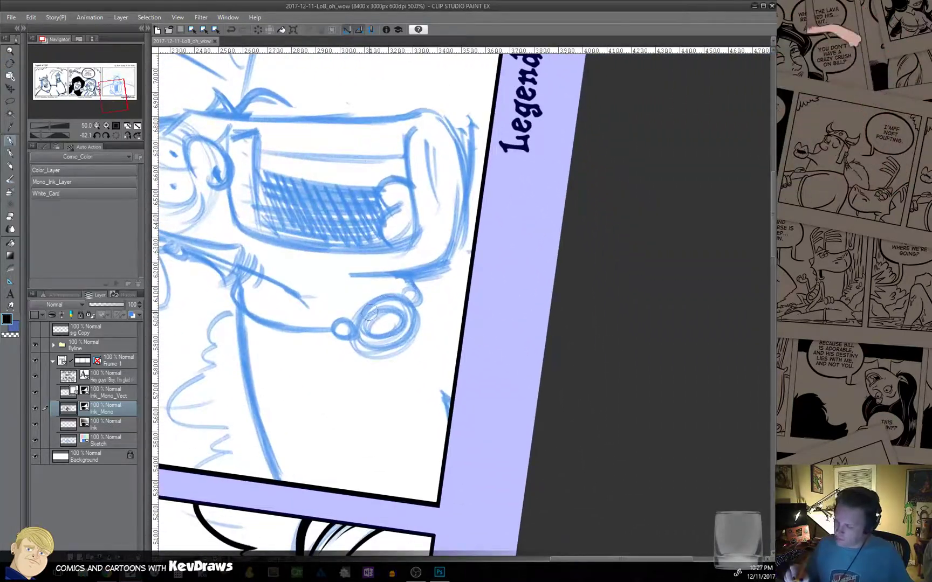
{"action": "left_click", "coordinate": [443, 358]}
{"action": "left_click", "coordinate": [455, 327]}
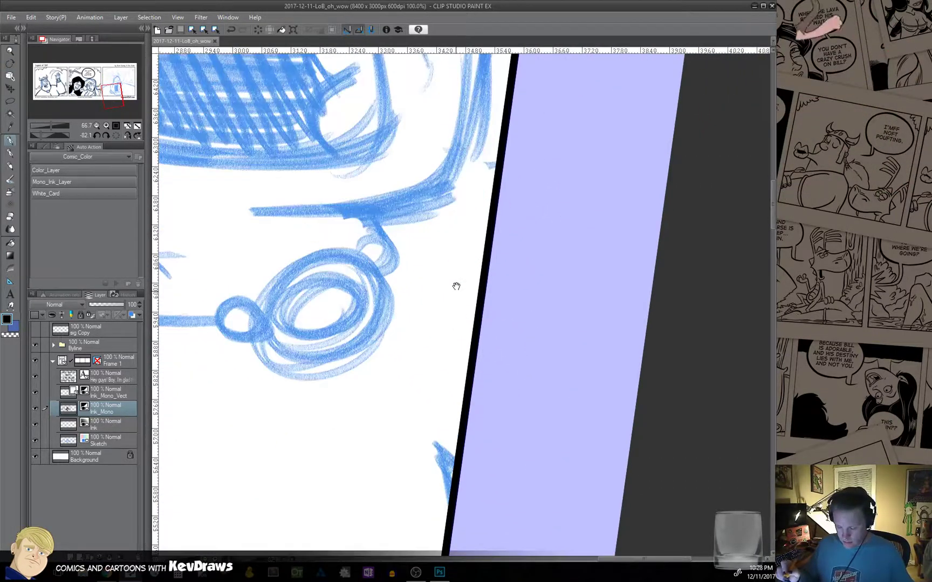
{"action": "left_click_drag", "start_coordinate": [456, 287], "coordinate": [472, 356]}
{"action": "left_click_drag", "start_coordinate": [305, 370], "coordinate": [327, 354]}
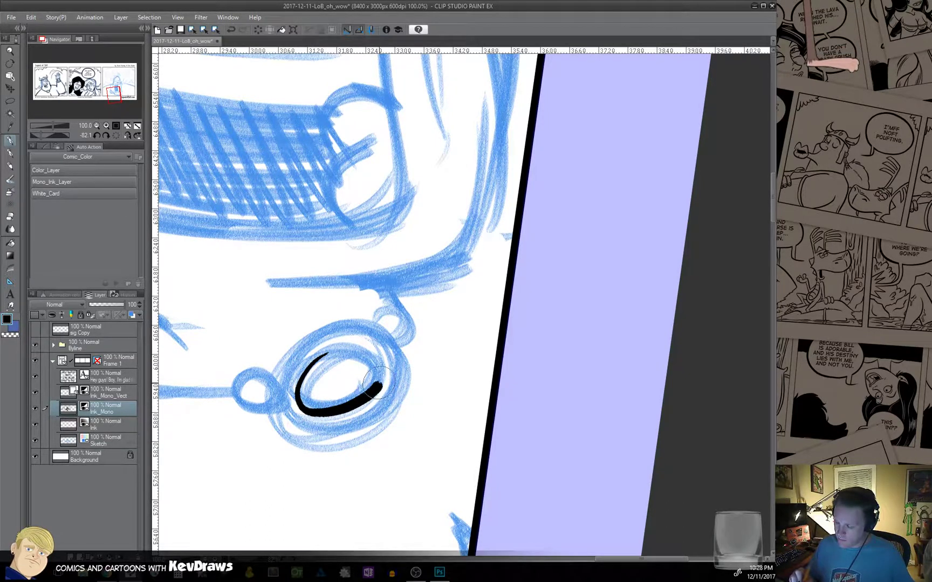
{"action": "mouse_move", "coordinate": [377, 384]}
{"action": "left_mouse_down"}
{"action": "mouse_move", "coordinate": [386, 360]}
{"action": "mouse_move", "coordinate": [316, 363]}
{"action": "left_mouse_up"}
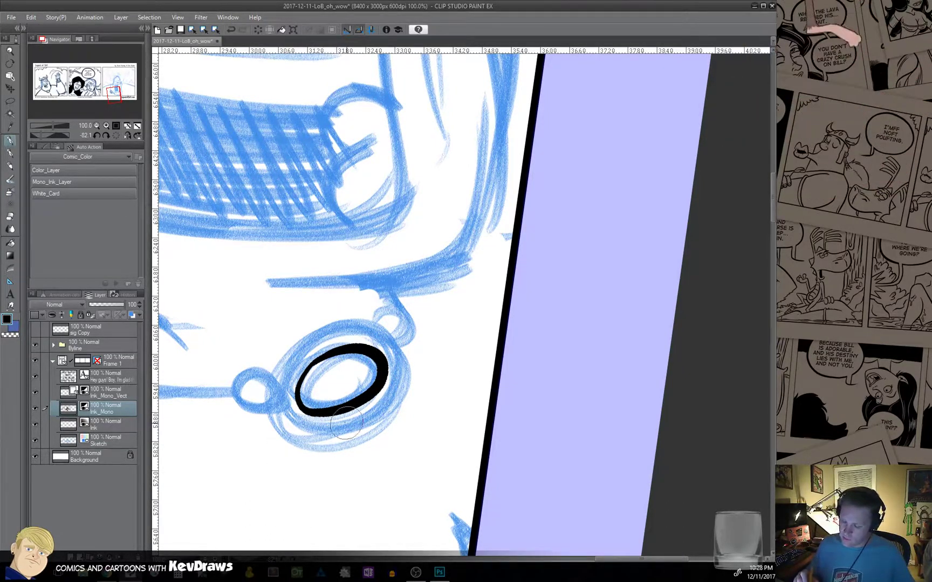
Ink the pendant's outer oval, the small spiral-marked bead at each end, and the short cord stub beyond the chin-side bead.
{"action": "mouse_move", "coordinate": [261, 390]}
{"action": "left_mouse_down"}
{"action": "mouse_move", "coordinate": [251, 384]}
{"action": "mouse_move", "coordinate": [254, 399]}
{"action": "mouse_move", "coordinate": [264, 371]}
{"action": "left_mouse_up"}
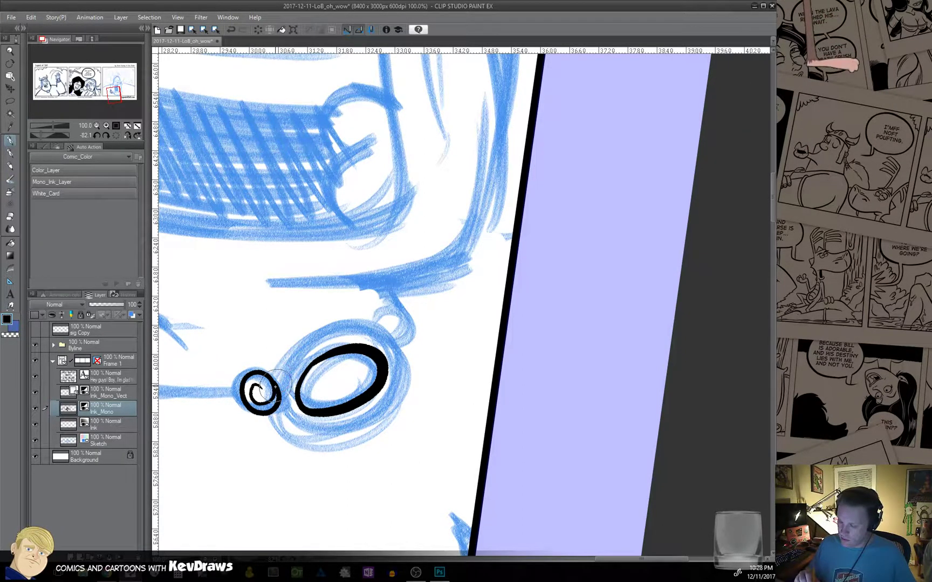
{"action": "mouse_move", "coordinate": [271, 411]}
{"action": "left_mouse_down"}
{"action": "mouse_move", "coordinate": [306, 442]}
{"action": "mouse_move", "coordinate": [337, 441]}
{"action": "mouse_move", "coordinate": [370, 430]}
{"action": "mouse_move", "coordinate": [395, 399]}
{"action": "left_mouse_up"}
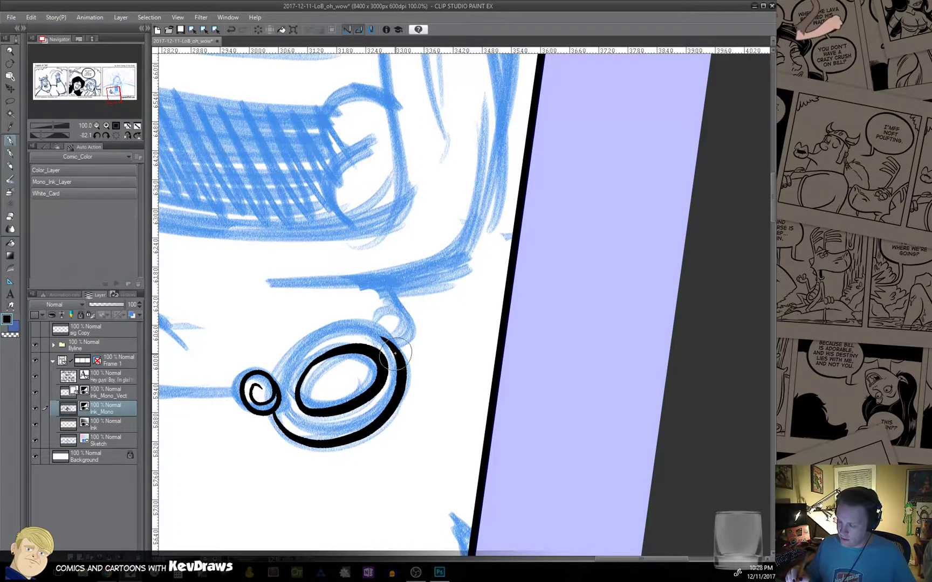
{"action": "mouse_move", "coordinate": [402, 348]}
{"action": "left_mouse_down"}
{"action": "mouse_move", "coordinate": [345, 330]}
{"action": "mouse_move", "coordinate": [303, 346]}
{"action": "left_mouse_up"}
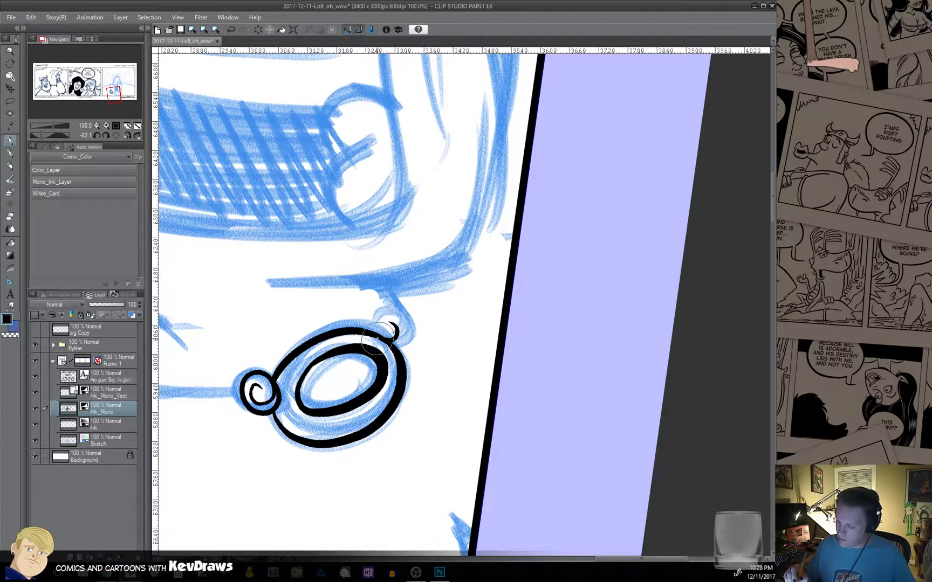
{"action": "mouse_move", "coordinate": [375, 332]}
{"action": "left_mouse_down"}
{"action": "mouse_move", "coordinate": [407, 323]}
{"action": "mouse_move", "coordinate": [394, 344]}
{"action": "left_mouse_up"}
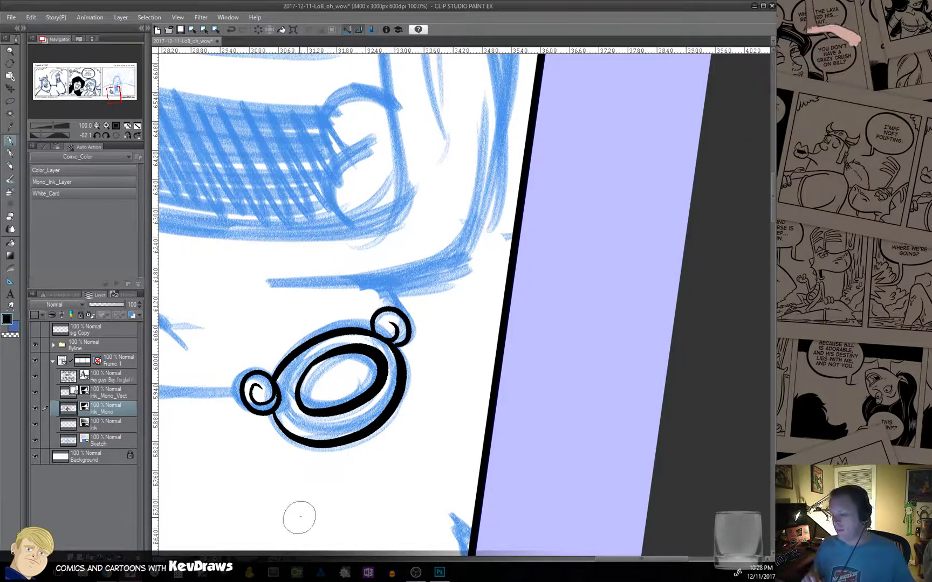
{"action": "left_click_drag", "start_coordinate": [391, 276], "coordinate": [394, 309]}
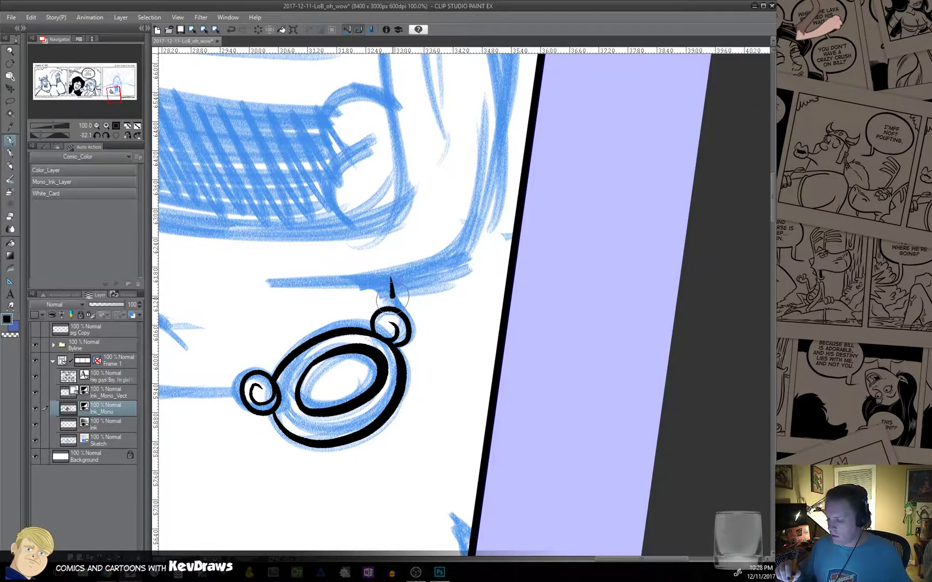
Ink the pendant's long curved cord as one tapered stroke from the tied hair to the outer small bead.
{"action": "left_click_drag", "start_coordinate": [453, 405], "coordinate": [669, 327]}
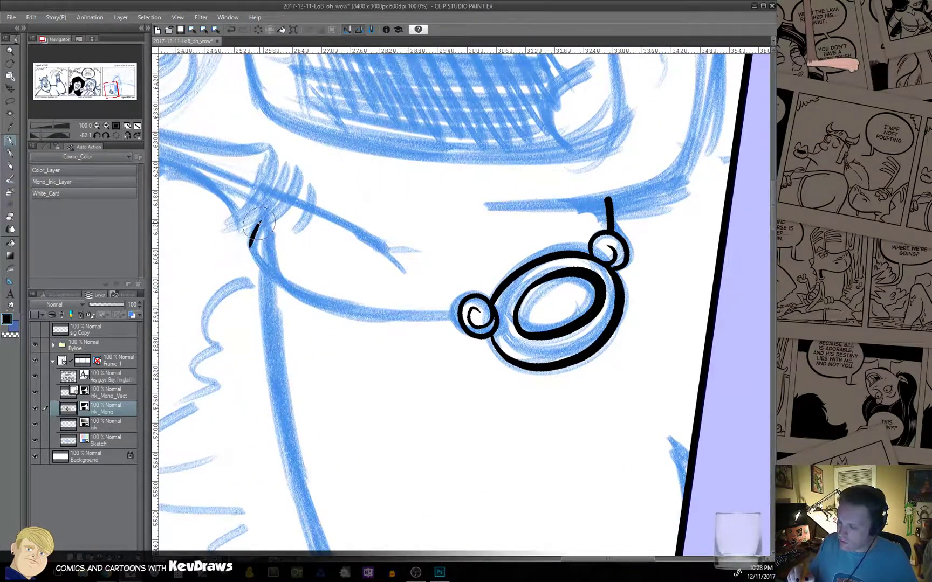
{"action": "mouse_move", "coordinate": [258, 224]}
{"action": "left_mouse_down"}
{"action": "mouse_move", "coordinate": [253, 259]}
{"action": "mouse_move", "coordinate": [308, 294]}
{"action": "mouse_move", "coordinate": [455, 327]}
{"action": "left_mouse_up"}
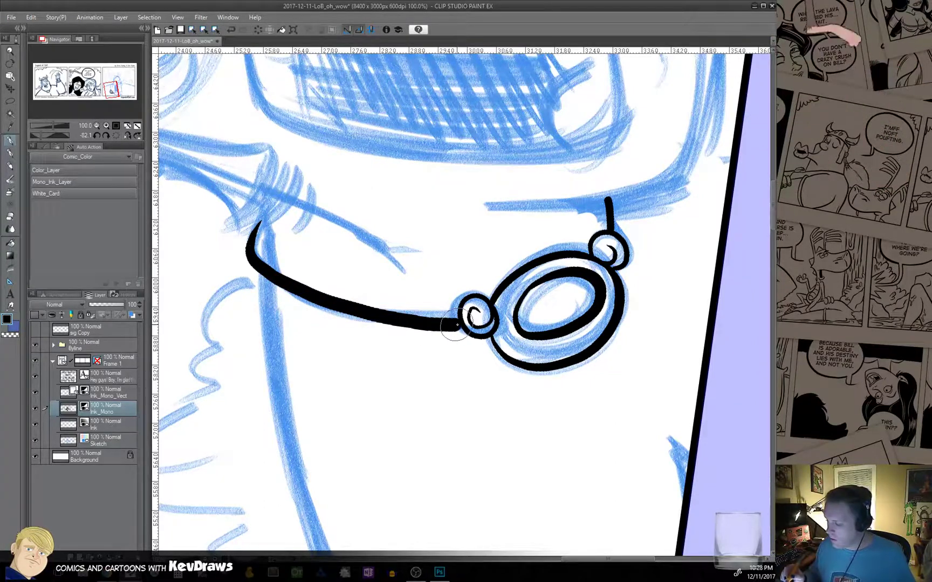
{"action": "key", "text": "ctrl+z"}
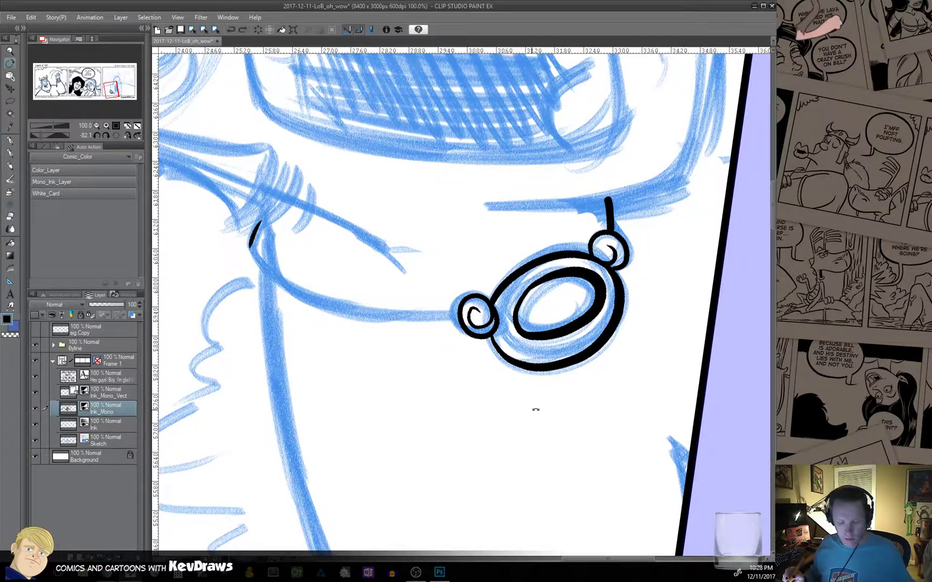
{"action": "mouse_move", "coordinate": [536, 410]}
{"action": "left_mouse_down"}
{"action": "mouse_move", "coordinate": [582, 326]}
{"action": "mouse_move", "coordinate": [264, 396]}
{"action": "mouse_move", "coordinate": [401, 377]}
{"action": "mouse_move", "coordinate": [471, 318]}
{"action": "left_mouse_up"}
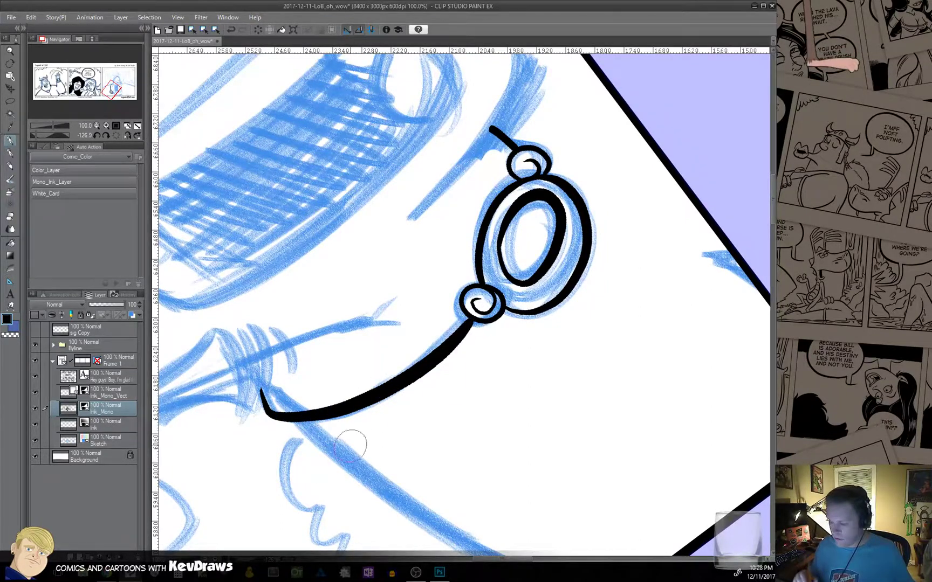
Ink the thick, curved shoulder line from the tied hair to the third panel's border beside the second panel.
{"action": "left_click_drag", "start_coordinate": [508, 379], "coordinate": [519, 401]}
{"action": "mouse_move", "coordinate": [522, 352]}
{"action": "left_mouse_down"}
{"action": "mouse_move", "coordinate": [643, 426]}
{"action": "mouse_move", "coordinate": [656, 422]}
{"action": "left_mouse_up"}
{"action": "double_click", "coordinate": [520, 361]}
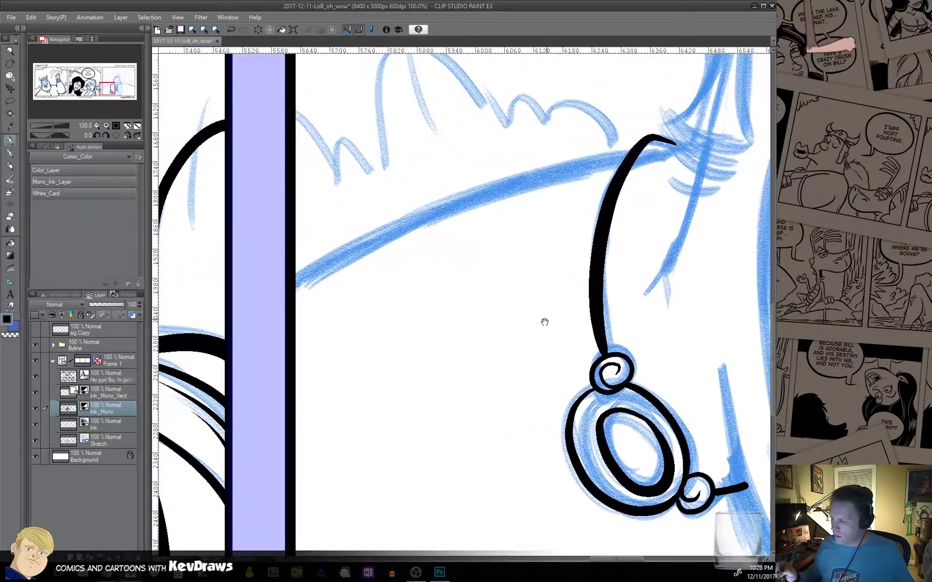
{"action": "left_click_drag", "start_coordinate": [545, 323], "coordinate": [481, 425]}
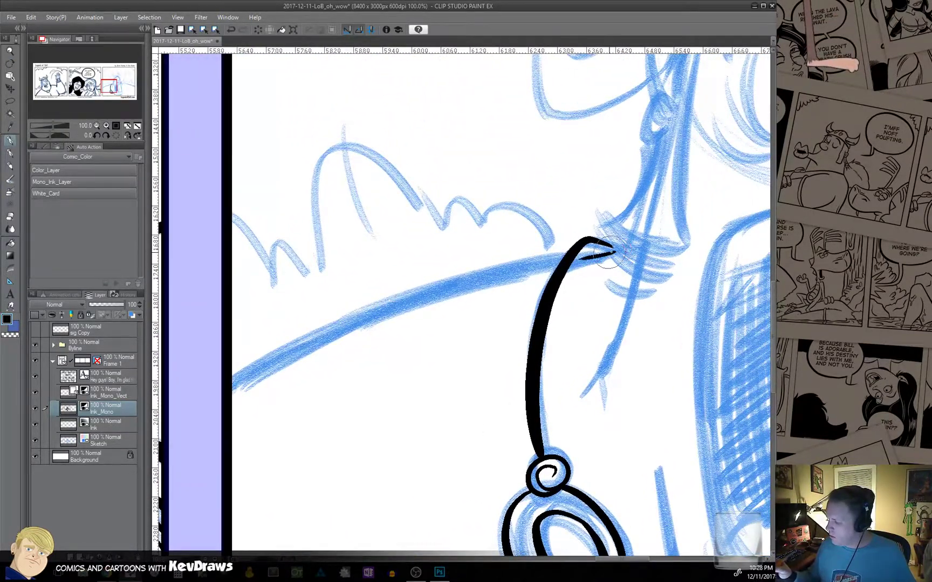
{"action": "mouse_move", "coordinate": [610, 251]}
{"action": "left_mouse_down"}
{"action": "mouse_move", "coordinate": [480, 275]}
{"action": "mouse_move", "coordinate": [363, 311]}
{"action": "mouse_move", "coordinate": [229, 390]}
{"action": "left_mouse_up"}
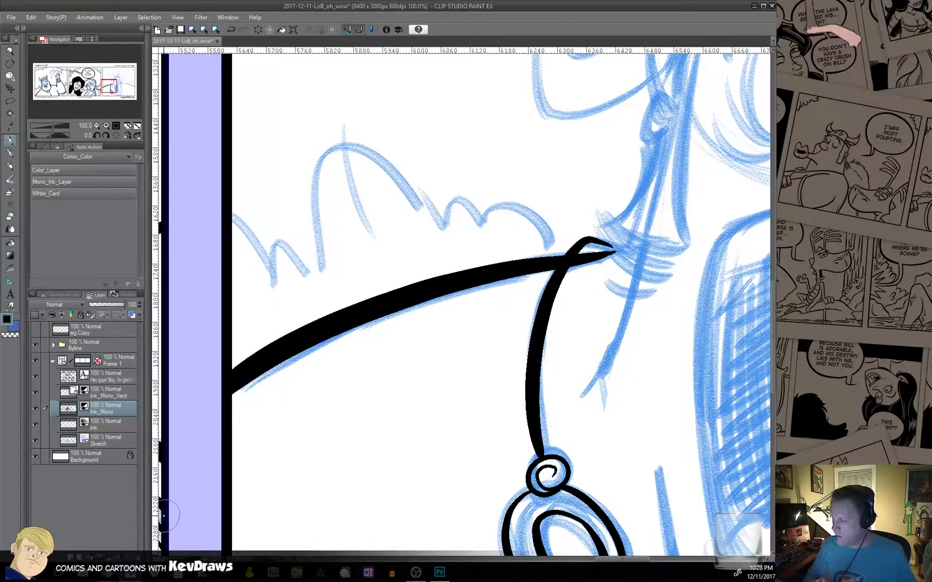
Ink the opposite shoulder line from the hair tip to the third panel's outer border, thickening toward the border.
{"action": "left_click_drag", "start_coordinate": [520, 338], "coordinate": [157, 355]}
{"action": "left_click_drag", "start_coordinate": [588, 333], "coordinate": [291, 383]}
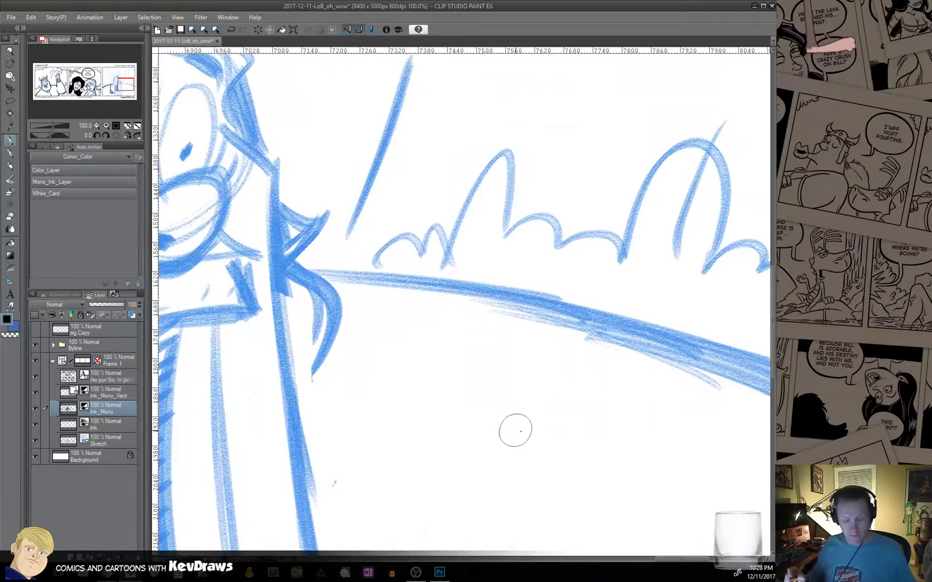
{"action": "mouse_move", "coordinate": [515, 430]}
{"action": "left_mouse_down"}
{"action": "mouse_move", "coordinate": [619, 389]}
{"action": "mouse_move", "coordinate": [636, 308]}
{"action": "mouse_move", "coordinate": [236, 386]}
{"action": "left_mouse_up"}
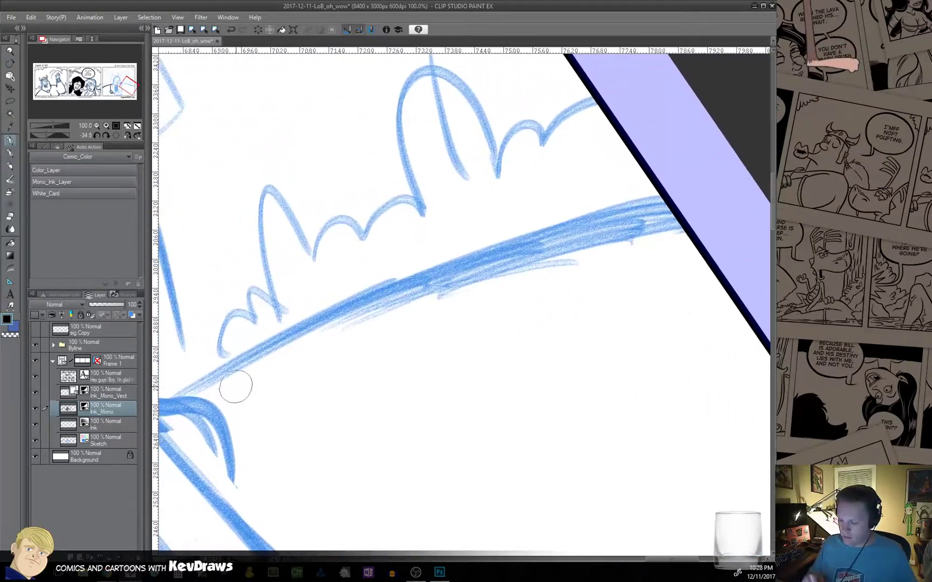
{"action": "mouse_move", "coordinate": [176, 403]}
{"action": "left_mouse_down"}
{"action": "mouse_move", "coordinate": [313, 328]}
{"action": "mouse_move", "coordinate": [465, 264]}
{"action": "mouse_move", "coordinate": [631, 220]}
{"action": "mouse_move", "coordinate": [757, 208]}
{"action": "left_mouse_up"}
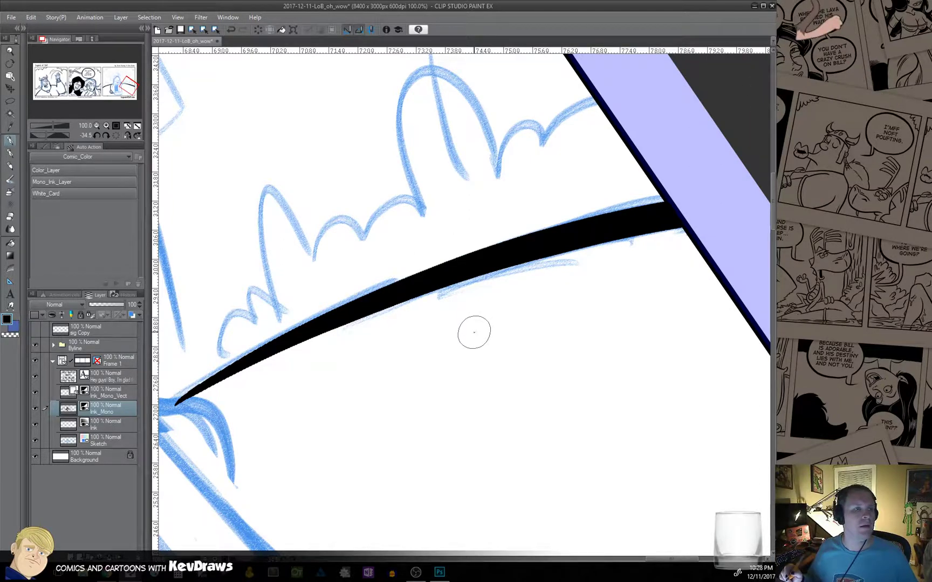
Ink the rounded outline of the third-panel figure's bulbous nose and add two small dots near its bridge.
{"action": "mouse_move", "coordinate": [369, 393]}
{"action": "left_mouse_down"}
{"action": "mouse_move", "coordinate": [530, 320]}
{"action": "mouse_move", "coordinate": [560, 364]}
{"action": "mouse_move", "coordinate": [545, 380]}
{"action": "left_mouse_up"}
{"action": "left_click_drag", "start_coordinate": [526, 339], "coordinate": [516, 409]}
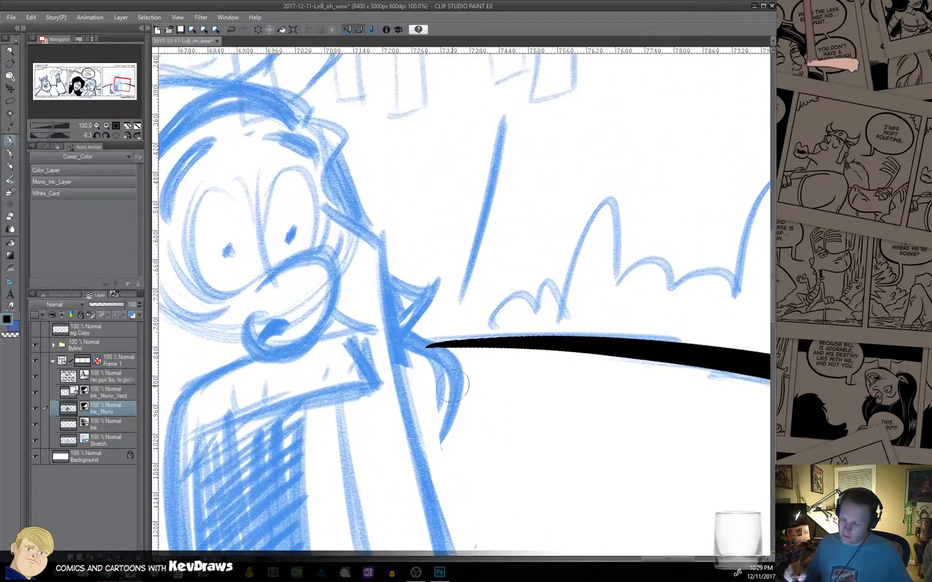
{"action": "left_click_drag", "start_coordinate": [269, 343], "coordinate": [277, 332]}
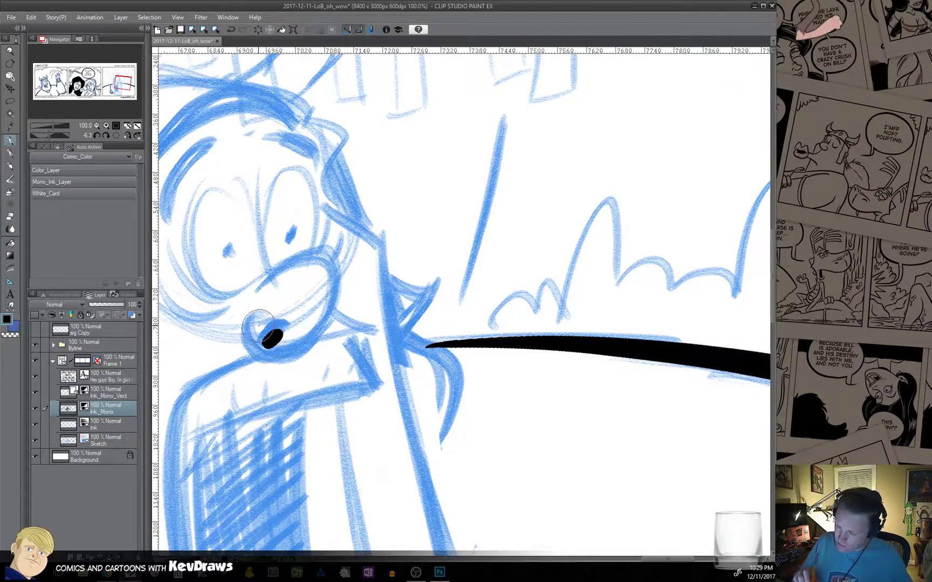
{"action": "left_click_drag", "start_coordinate": [253, 323], "coordinate": [263, 319]}
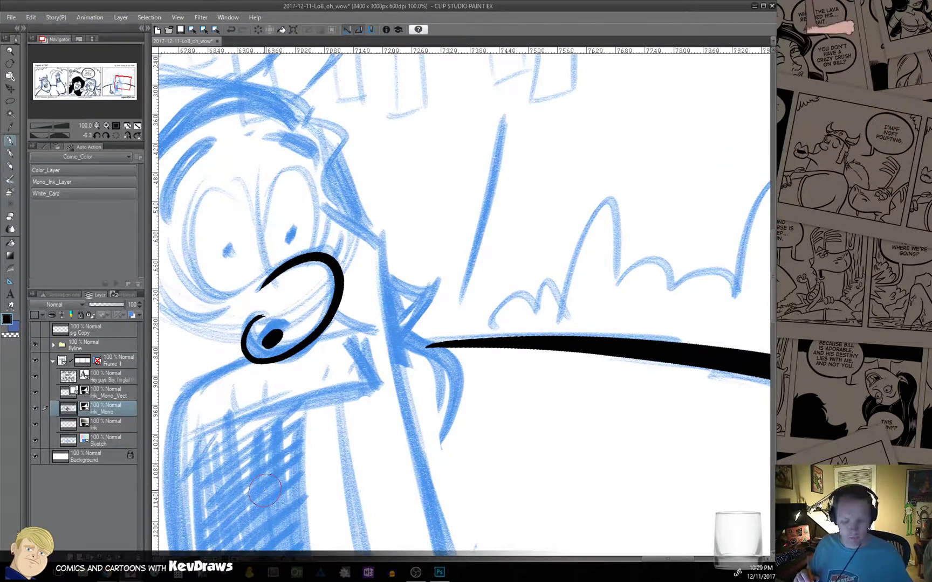
{"action": "key", "text": "ctrl+z"}
{"action": "key", "text": "ctrl+z"}
{"action": "mouse_move", "coordinate": [262, 336]}
{"action": "left_mouse_down"}
{"action": "mouse_move", "coordinate": [248, 320]}
{"action": "mouse_move", "coordinate": [242, 349]}
{"action": "mouse_move", "coordinate": [303, 343]}
{"action": "mouse_move", "coordinate": [338, 286]}
{"action": "mouse_move", "coordinate": [310, 257]}
{"action": "mouse_move", "coordinate": [257, 291]}
{"action": "left_mouse_up"}
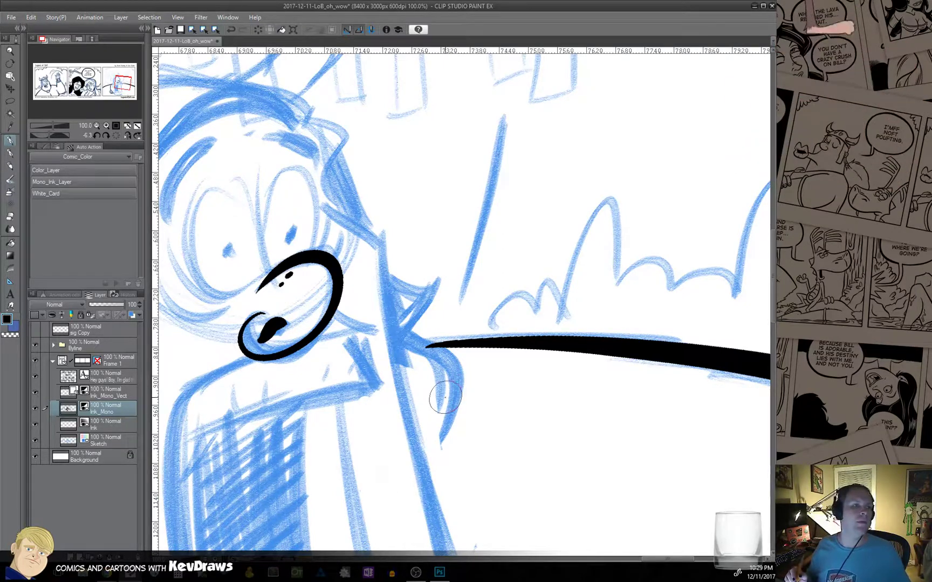
{"action": "key", "text": "ctrl+z"}
{"action": "key", "text": "ctrl+z"}
{"action": "key", "text": "ctrl+z"}
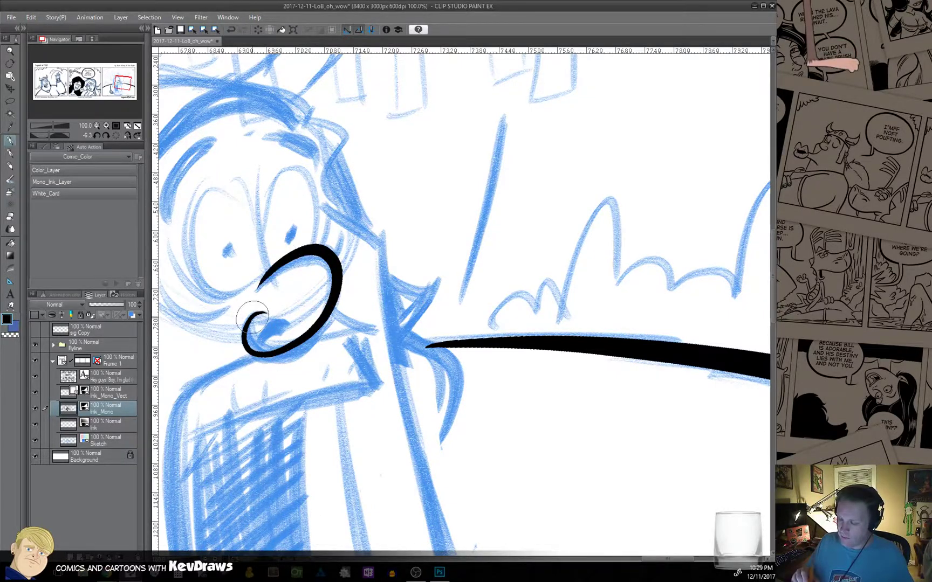
{"action": "left_click_drag", "start_coordinate": [281, 276], "coordinate": [276, 282]}
{"action": "left_click_drag", "start_coordinate": [291, 272], "coordinate": [289, 275]}
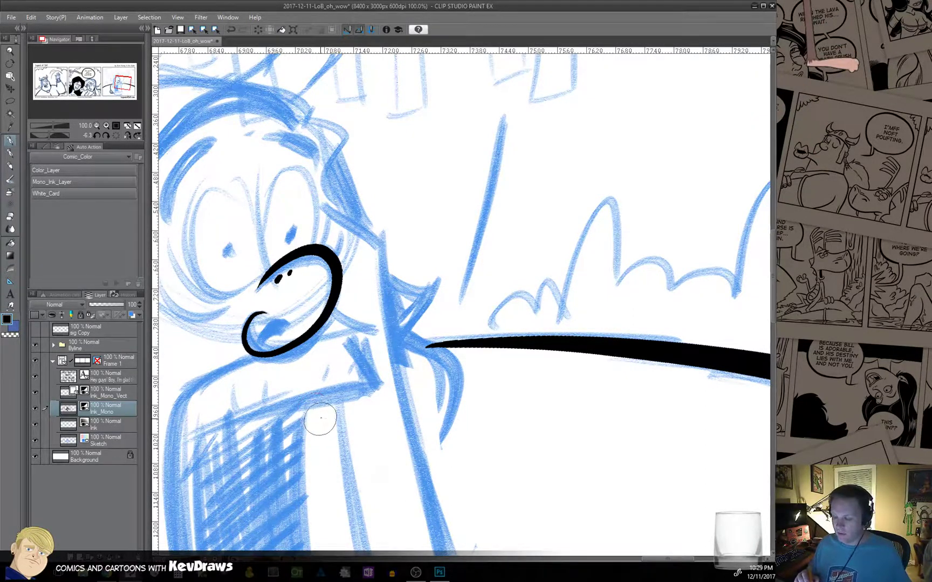
Ink the small pointed crease running from the underside of the nose toward the cheek.
{"action": "mouse_move", "coordinate": [321, 419]}
{"action": "left_mouse_down"}
{"action": "mouse_move", "coordinate": [364, 415]}
{"action": "mouse_move", "coordinate": [363, 388]}
{"action": "left_mouse_up"}
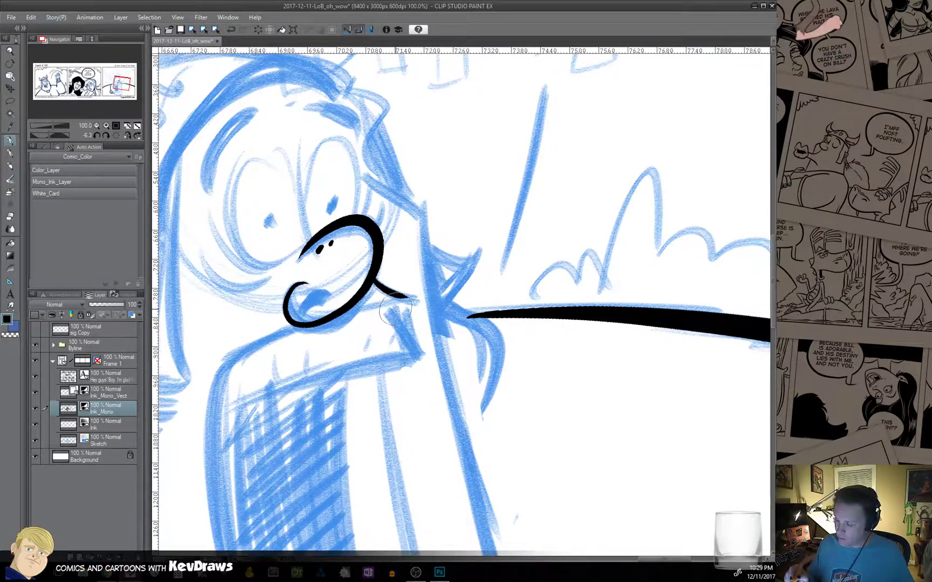
{"action": "left_click_drag", "start_coordinate": [377, 279], "coordinate": [325, 320]}
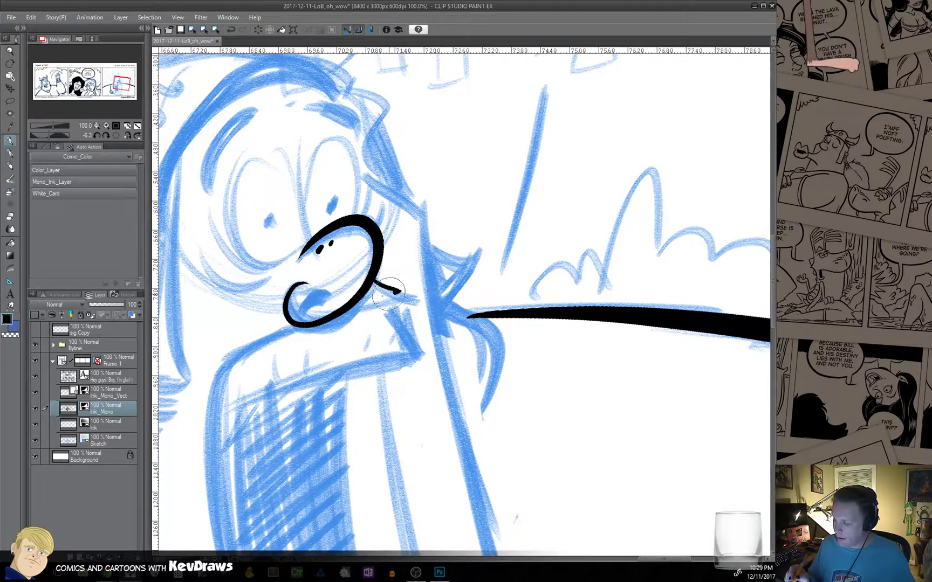
{"action": "left_click_drag", "start_coordinate": [389, 295], "coordinate": [359, 306]}
Ink the wide-open mouth's outline from below the nose down its side and along the lower lip, adding two tapered lip creases.
{"action": "mouse_move", "coordinate": [291, 322]}
{"action": "left_mouse_down"}
{"action": "mouse_move", "coordinate": [251, 342]}
{"action": "mouse_move", "coordinate": [212, 403]}
{"action": "mouse_move", "coordinate": [212, 460]}
{"action": "left_mouse_up"}
{"action": "left_click_drag", "start_coordinate": [330, 448], "coordinate": [392, 224]}
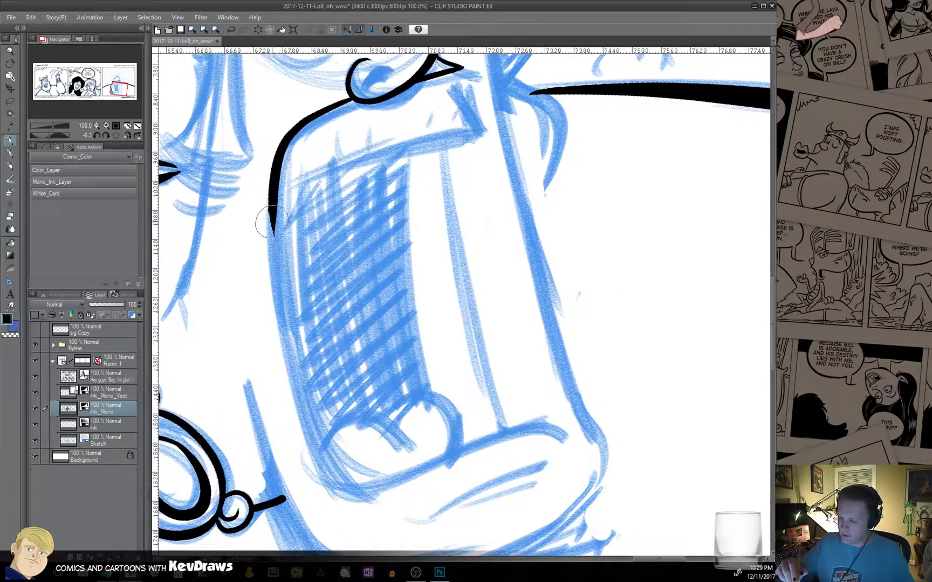
{"action": "mouse_move", "coordinate": [271, 221]}
{"action": "left_mouse_down"}
{"action": "mouse_move", "coordinate": [335, 475]}
{"action": "mouse_move", "coordinate": [527, 428]}
{"action": "left_mouse_up"}
{"action": "left_click_drag", "start_coordinate": [486, 494], "coordinate": [398, 436]}
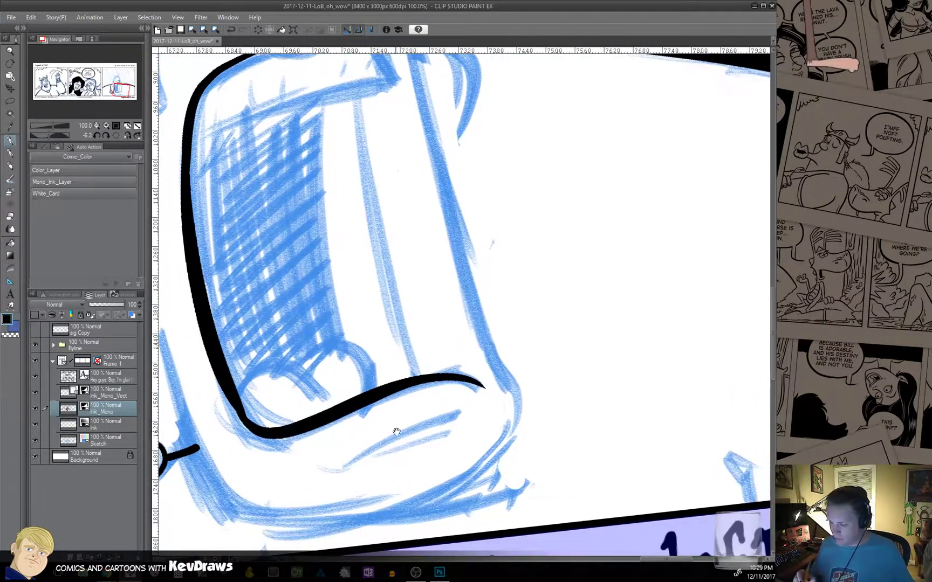
{"action": "key", "text": "ctrl+z"}
{"action": "mouse_move", "coordinate": [231, 397]}
{"action": "left_mouse_down"}
{"action": "mouse_move", "coordinate": [257, 434]}
{"action": "mouse_move", "coordinate": [474, 384]}
{"action": "mouse_move", "coordinate": [333, 465]}
{"action": "left_mouse_up"}
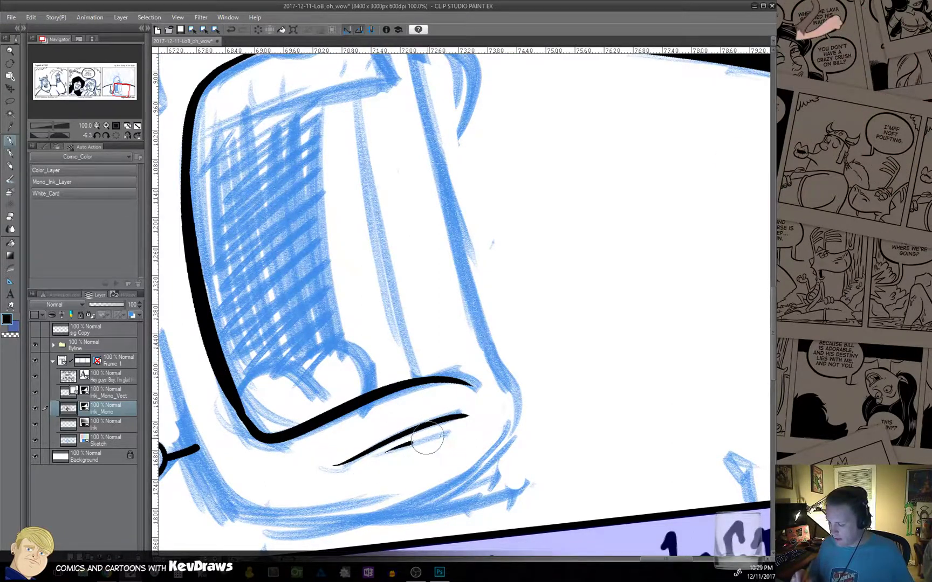
{"action": "left_click_drag", "start_coordinate": [447, 436], "coordinate": [386, 452]}
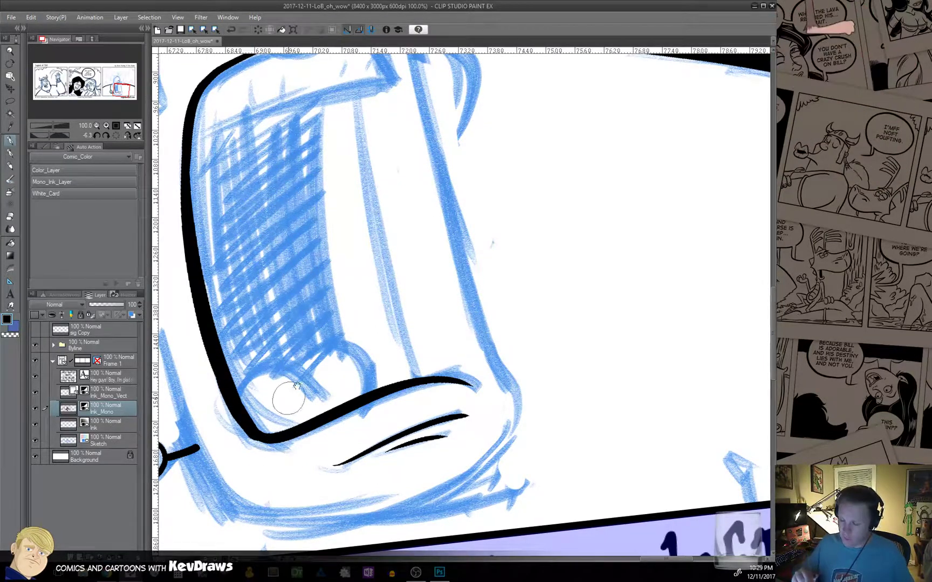
Save the comic strip file.
{"action": "left_click_drag", "start_coordinate": [296, 386], "coordinate": [356, 475]}
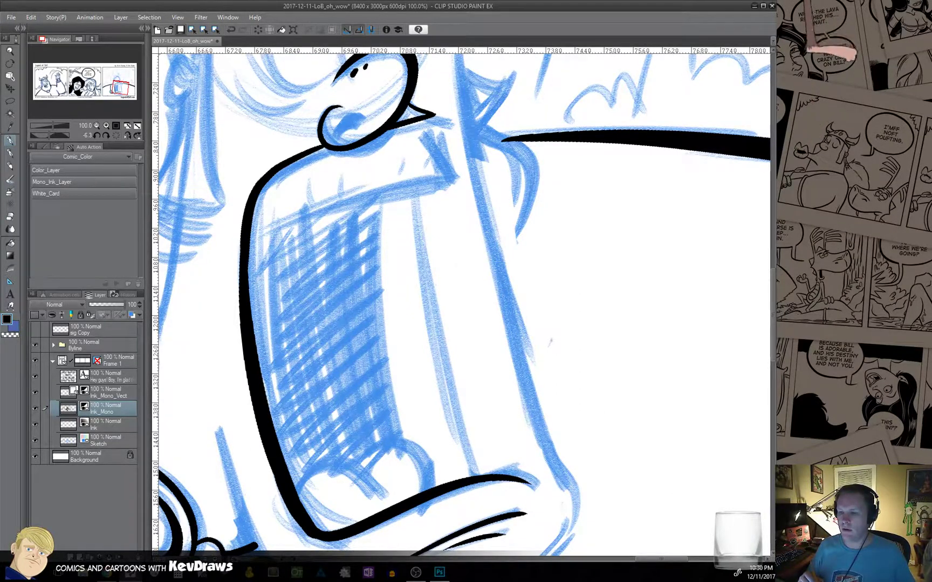
{"action": "key", "text": "ctrl+s"}
Lasso and delete the inked bush scallops between the first-panel figure's neck and the outer panel border, and clear the selection.
{"action": "left_click_drag", "start_coordinate": [286, 398], "coordinate": [680, 352]}
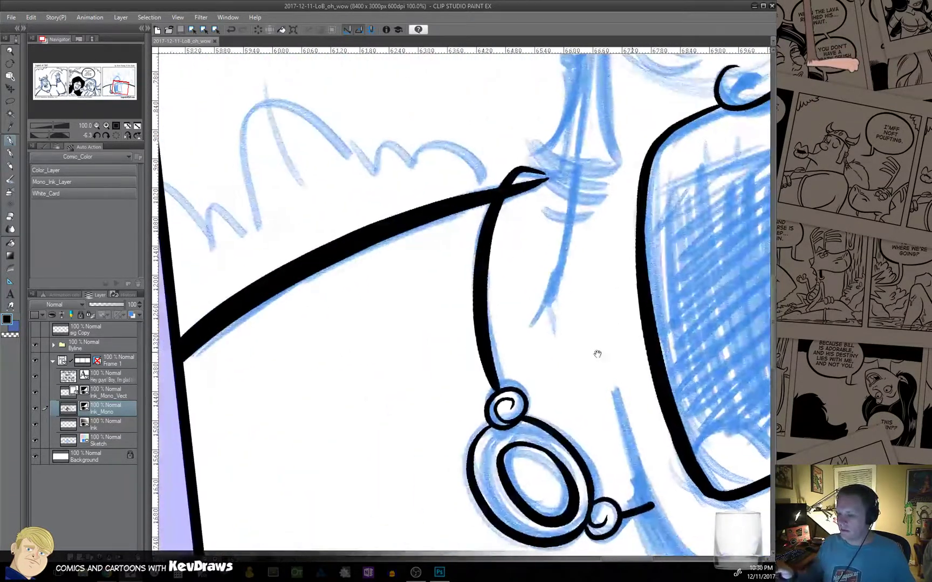
{"action": "left_click_drag", "start_coordinate": [359, 395], "coordinate": [736, 331]}
{"action": "left_click_drag", "start_coordinate": [276, 408], "coordinate": [680, 353]}
{"action": "left_click_drag", "start_coordinate": [231, 427], "coordinate": [668, 391]}
{"action": "left_click_drag", "start_coordinate": [289, 404], "coordinate": [411, 396]}
{"action": "left_click_drag", "start_coordinate": [108, 402], "coordinate": [376, 399]}
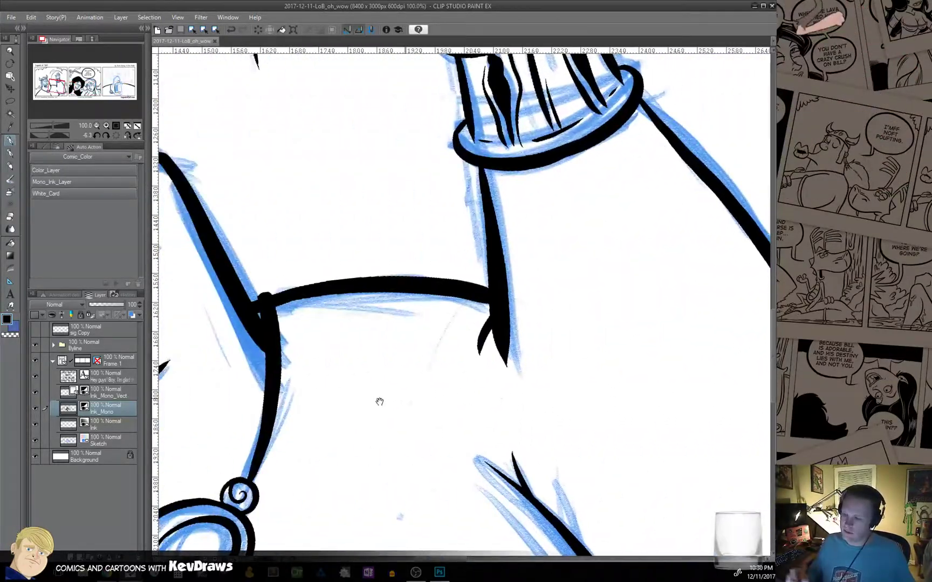
{"action": "left_click_drag", "start_coordinate": [232, 432], "coordinate": [603, 308]}
{"action": "left_click_drag", "start_coordinate": [270, 409], "coordinate": [353, 379]}
{"action": "left_click_drag", "start_coordinate": [306, 425], "coordinate": [400, 357]}
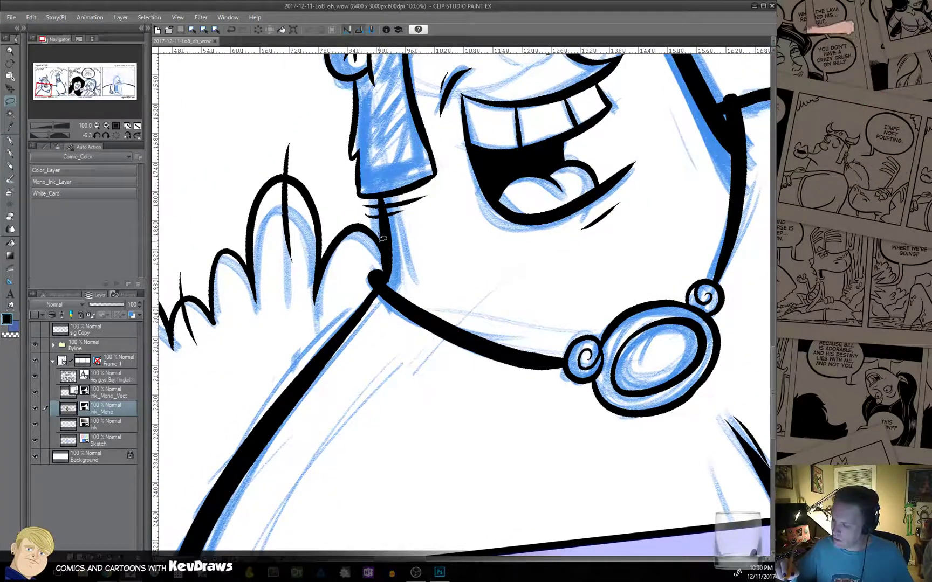
{"action": "mouse_move", "coordinate": [383, 257]}
{"action": "left_mouse_down"}
{"action": "mouse_move", "coordinate": [347, 281]}
{"action": "mouse_move", "coordinate": [289, 354]}
{"action": "mouse_move", "coordinate": [228, 383]}
{"action": "mouse_move", "coordinate": [204, 384]}
{"action": "mouse_move", "coordinate": [181, 366]}
{"action": "mouse_move", "coordinate": [169, 342]}
{"action": "mouse_move", "coordinate": [179, 246]}
{"action": "mouse_move", "coordinate": [256, 103]}
{"action": "left_mouse_up"}
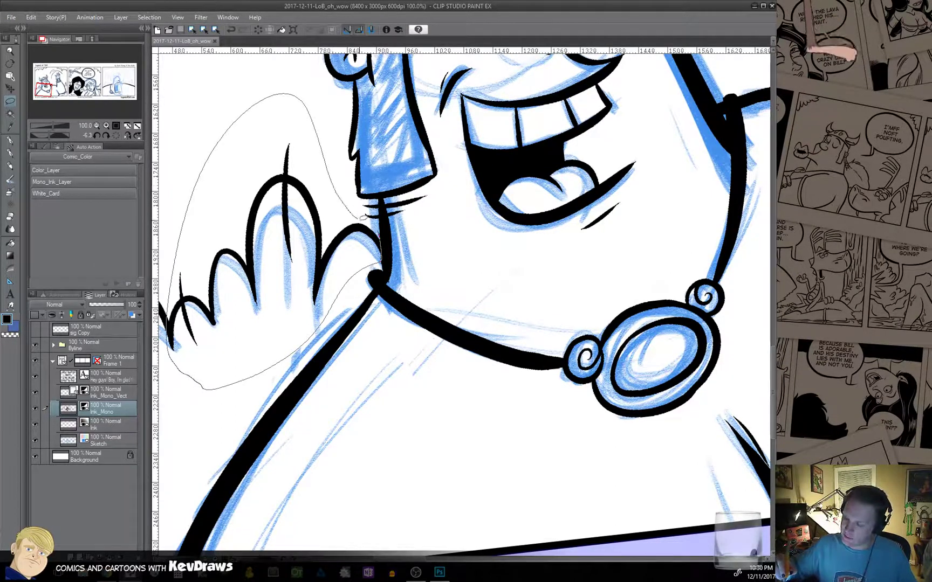
{"action": "left_click_drag", "start_coordinate": [362, 216], "coordinate": [383, 258]}
{"action": "left_click", "coordinate": [250, 408]}
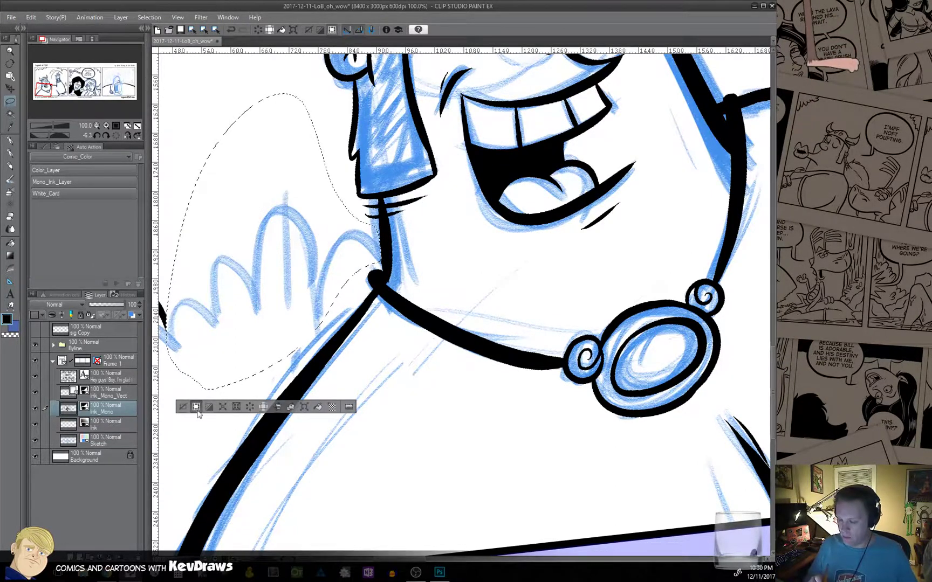
{"action": "left_click", "coordinate": [183, 407]}
Make the Sketch layer active and choose the pen to redraw the area behind the first-panel figure's neck.
{"action": "left_click_drag", "start_coordinate": [230, 416], "coordinate": [326, 416]}
{"action": "left_click", "coordinate": [102, 441]}
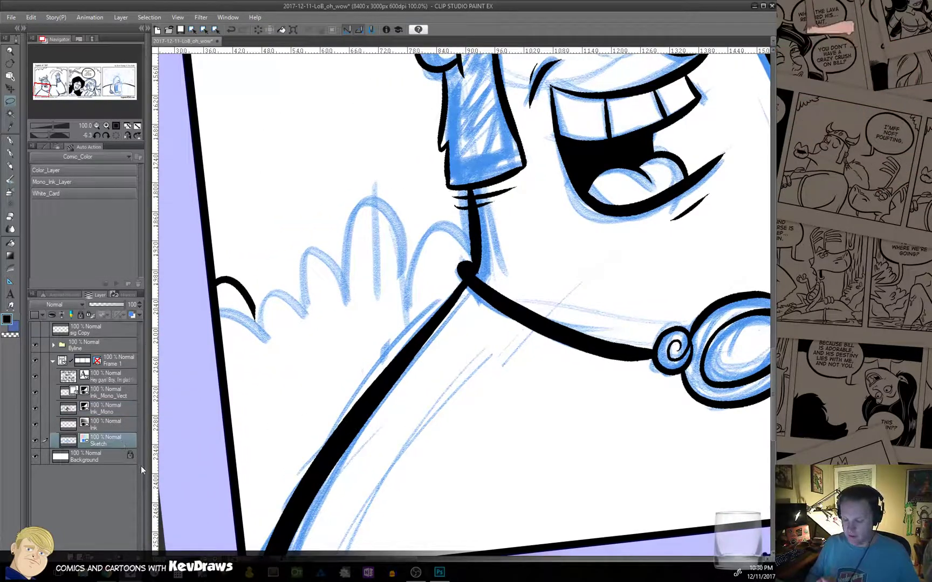
{"action": "left_click_drag", "start_coordinate": [443, 391], "coordinate": [393, 464]}
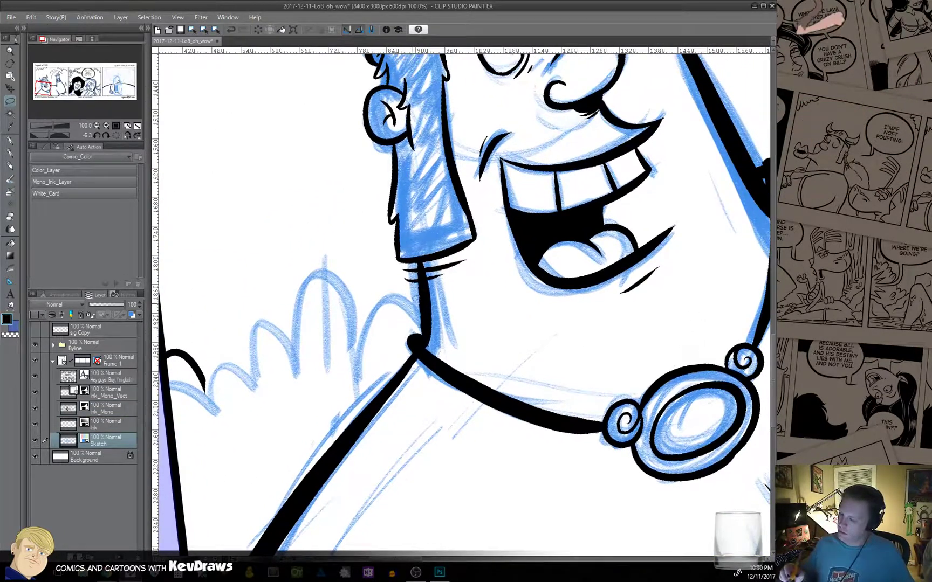
{"action": "left_click", "coordinate": [10, 142]}
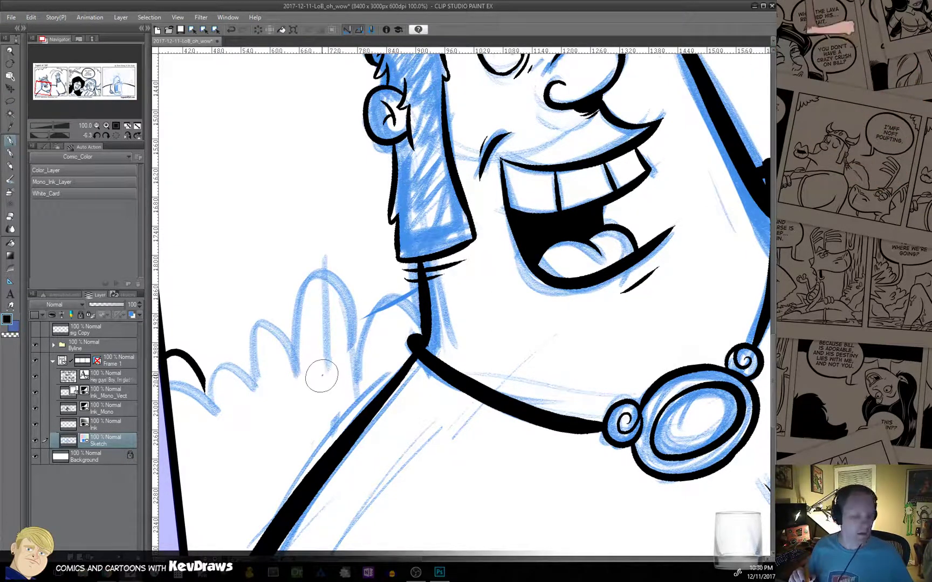
{"action": "key", "text": "ctrl+z"}
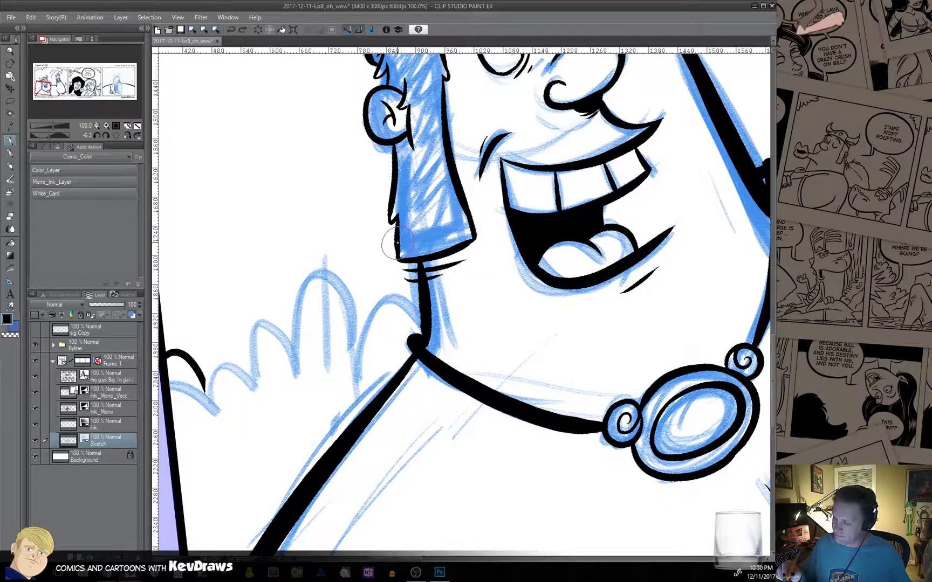
{"action": "mouse_move", "coordinate": [393, 250]}
{"action": "left_mouse_down"}
{"action": "mouse_move", "coordinate": [327, 318]}
{"action": "mouse_move", "coordinate": [387, 387]}
{"action": "left_mouse_up"}
{"action": "left_click_drag", "start_coordinate": [329, 319], "coordinate": [425, 328]}
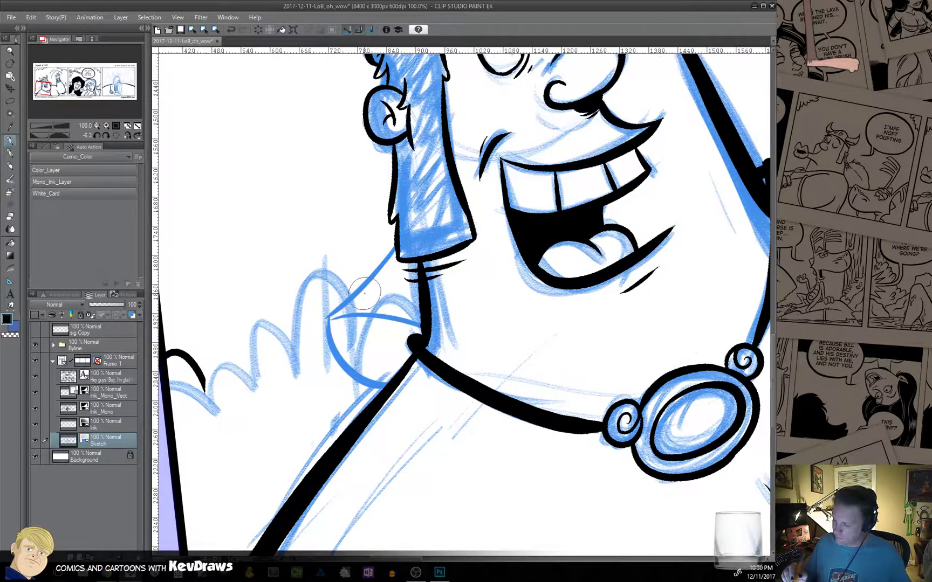
{"action": "key", "text": "ctrl+z"}
{"action": "mouse_move", "coordinate": [395, 251]}
{"action": "left_mouse_down"}
{"action": "mouse_move", "coordinate": [389, 323]}
{"action": "mouse_move", "coordinate": [401, 359]}
{"action": "left_mouse_up"}
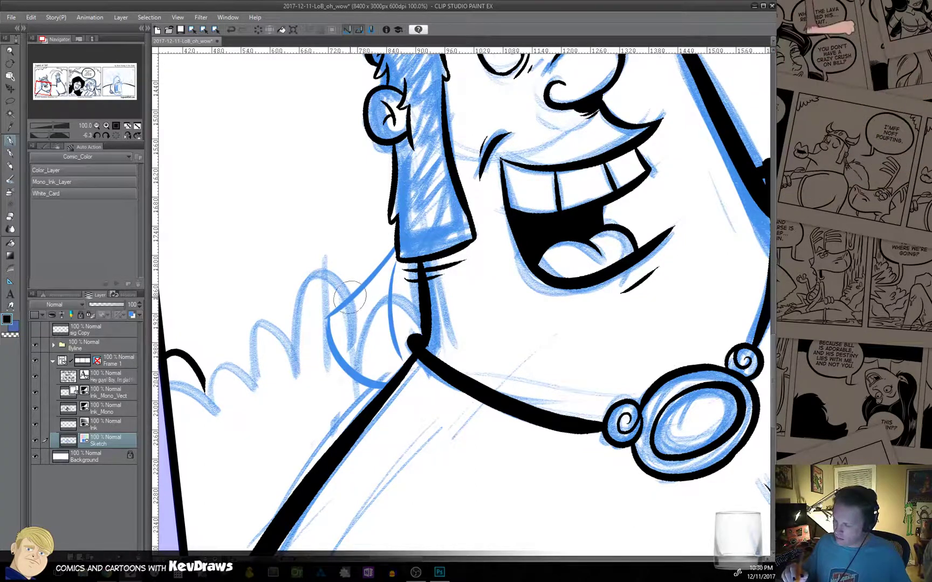
{"action": "mouse_move", "coordinate": [337, 306]}
{"action": "left_mouse_down"}
{"action": "mouse_move", "coordinate": [294, 264]}
{"action": "mouse_move", "coordinate": [302, 330]}
{"action": "mouse_move", "coordinate": [218, 308]}
{"action": "mouse_move", "coordinate": [262, 340]}
{"action": "left_mouse_up"}
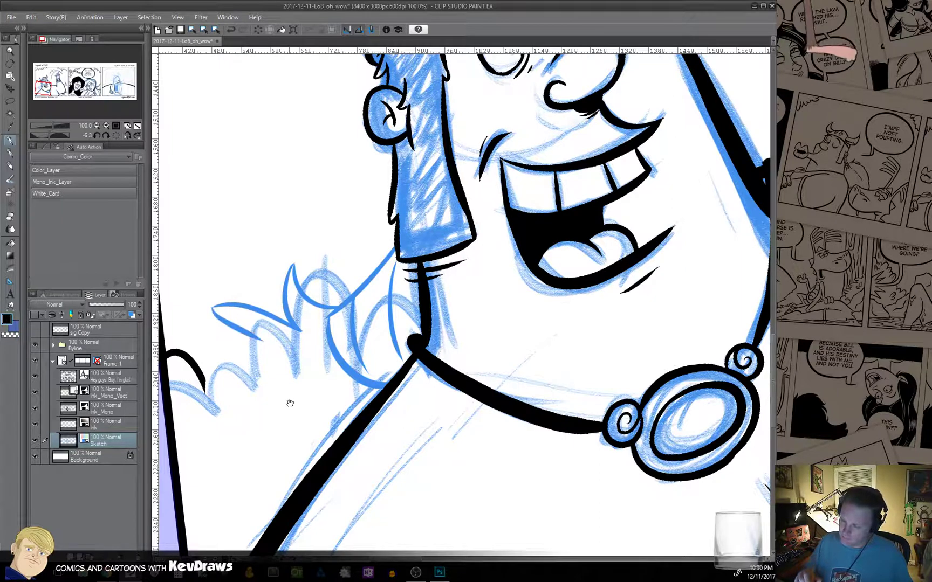
{"action": "left_click_drag", "start_coordinate": [289, 404], "coordinate": [376, 344]}
{"action": "left_click_drag", "start_coordinate": [347, 279], "coordinate": [300, 384]}
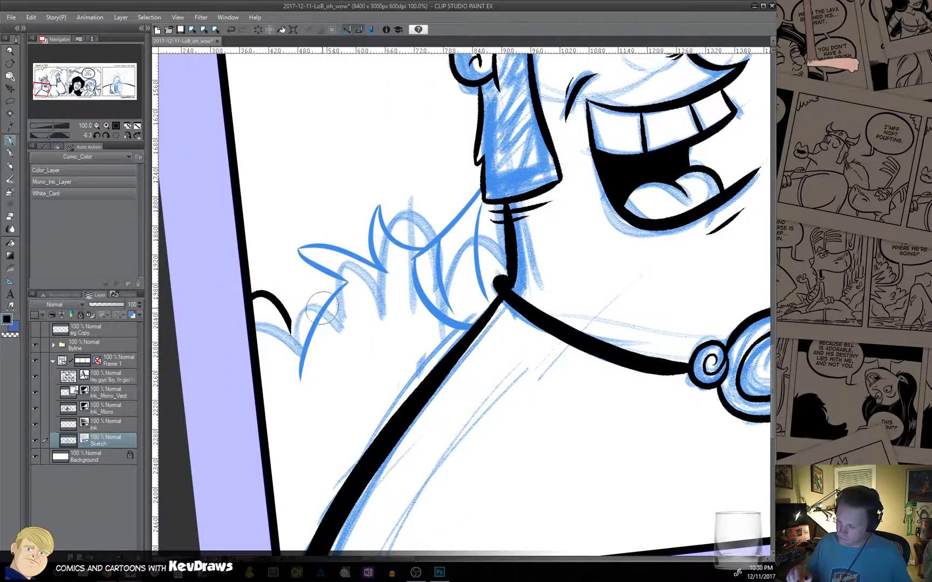
{"action": "left_click_drag", "start_coordinate": [300, 345], "coordinate": [340, 488]}
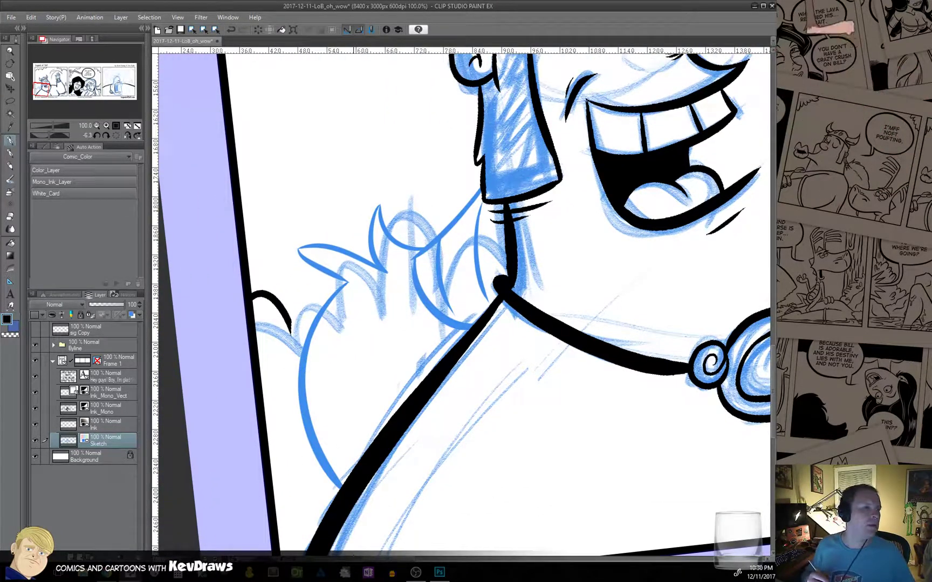
{"action": "key", "text": "ctrl+z"}
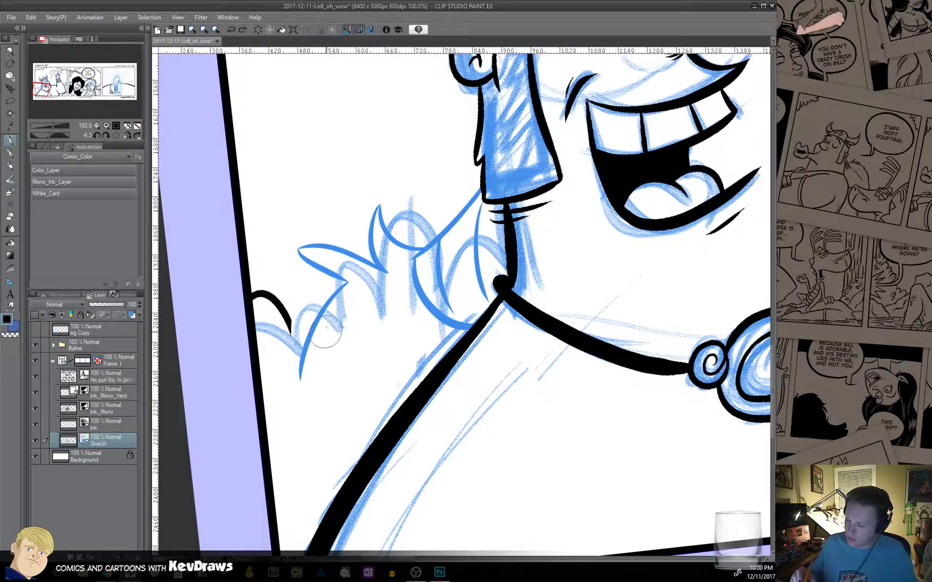
{"action": "key", "text": "ctrl+z"}
{"action": "mouse_move", "coordinate": [345, 281]}
{"action": "left_mouse_down"}
{"action": "mouse_move", "coordinate": [349, 305]}
{"action": "mouse_move", "coordinate": [261, 380]}
{"action": "left_mouse_up"}
{"action": "key", "text": "ctrl+z"}
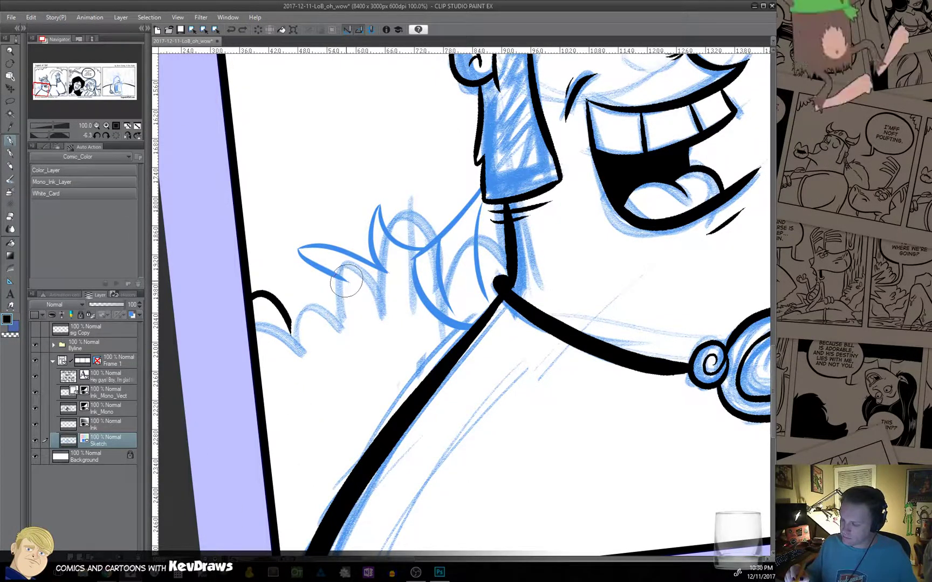
{"action": "mouse_move", "coordinate": [345, 284]}
{"action": "left_mouse_down"}
{"action": "mouse_move", "coordinate": [302, 342]}
{"action": "mouse_move", "coordinate": [259, 359]}
{"action": "left_mouse_up"}
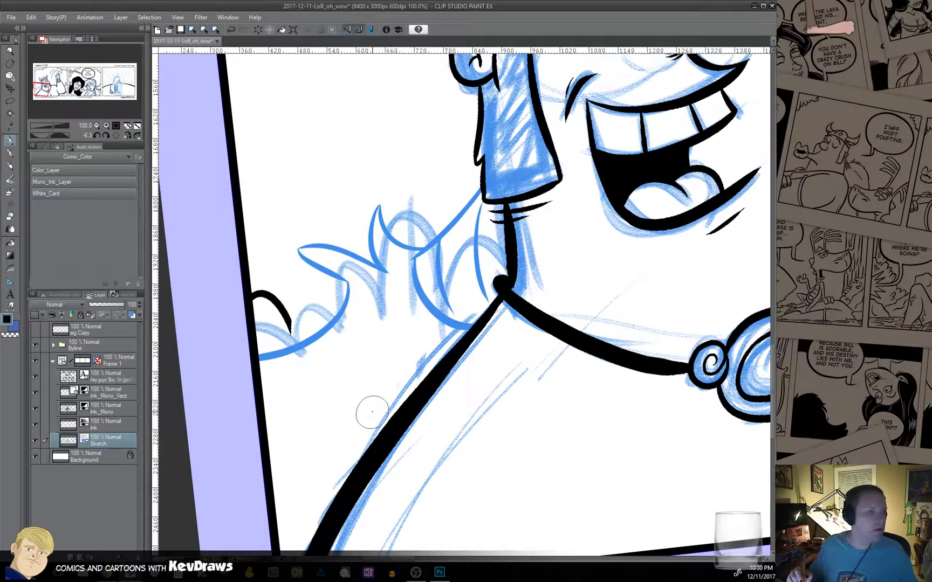
{"action": "key", "text": "ctrl+z"}
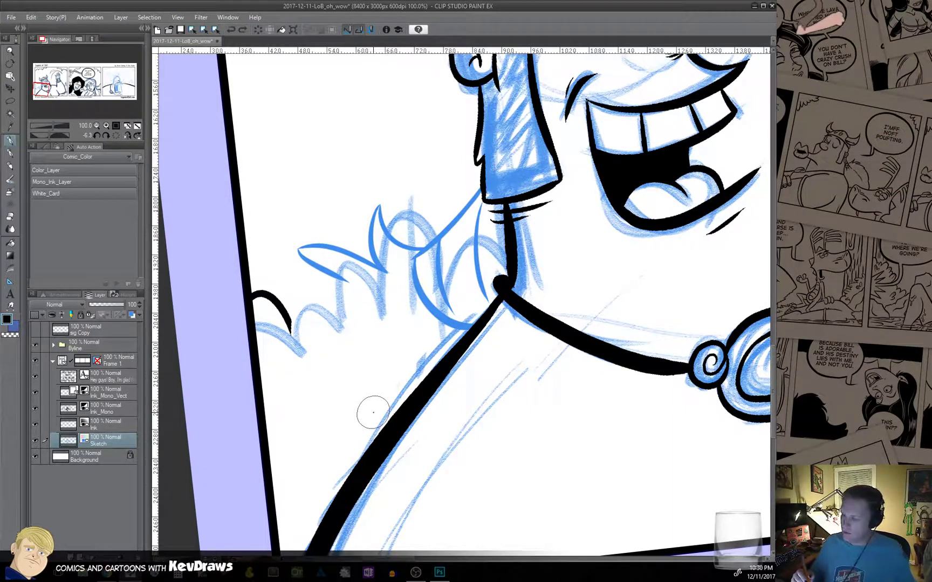
{"action": "key", "text": "ctrl+z"}
{"action": "key", "text": "ctrl+z"}
{"action": "key", "text": "ctrl+z"}
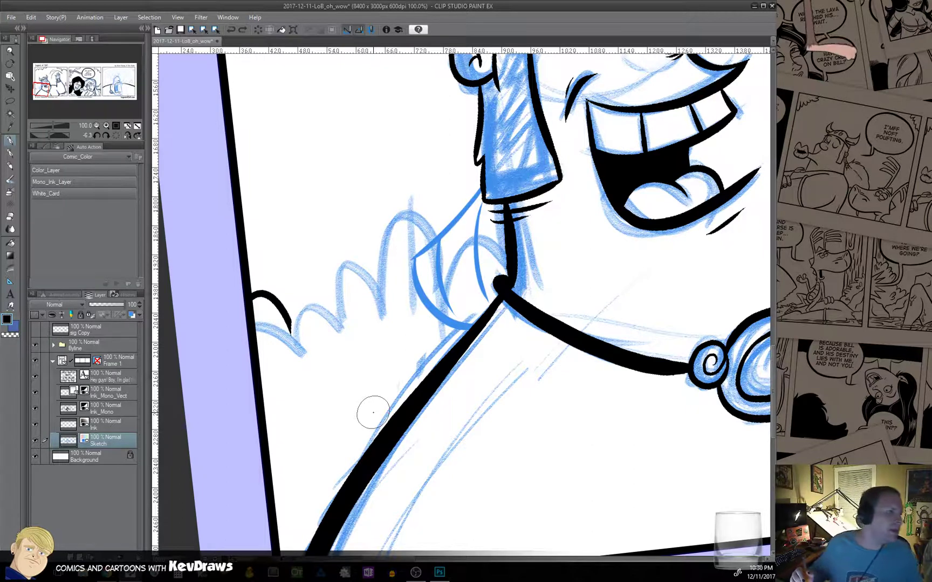
{"action": "key", "text": "ctrl+z"}
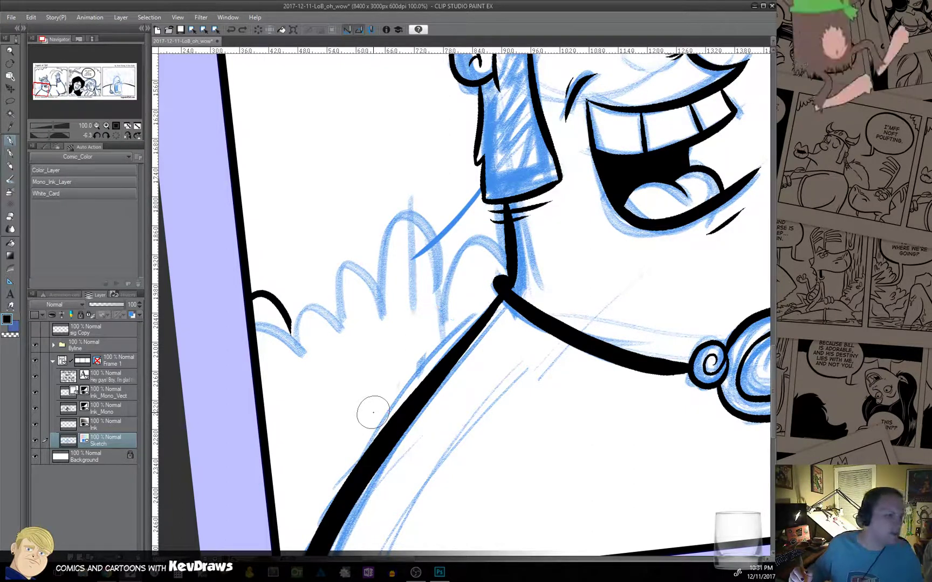
{"action": "key", "text": "ctrl+z"}
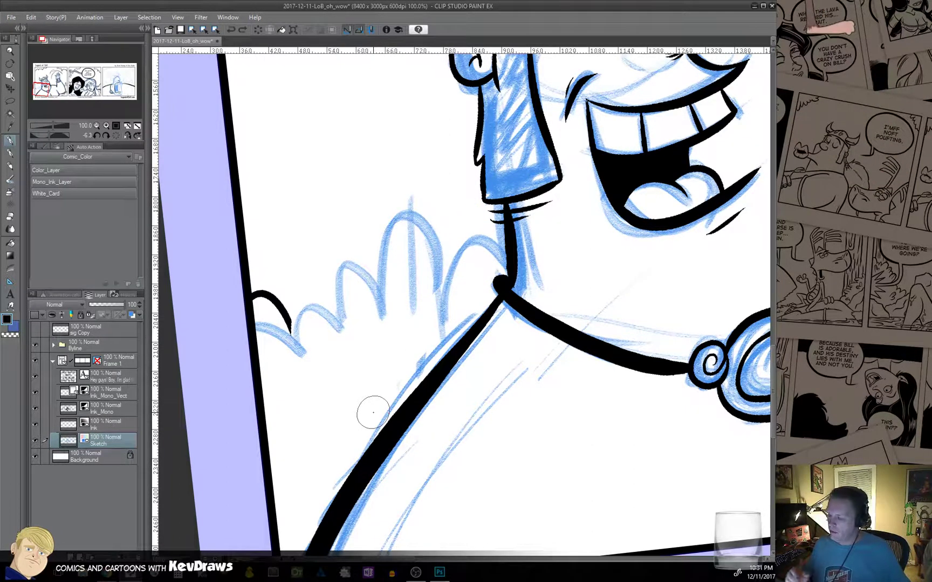
Sketch a rounded, creased shape behind the first-panel figure's neck, with spiky tufts beyond it and a curve sweeping down to the panel border.
{"action": "left_click_drag", "start_coordinate": [373, 413], "coordinate": [260, 475]}
{"action": "mouse_move", "coordinate": [367, 255]}
{"action": "left_mouse_down"}
{"action": "mouse_move", "coordinate": [333, 283]}
{"action": "mouse_move", "coordinate": [318, 316]}
{"action": "mouse_move", "coordinate": [343, 333]}
{"action": "left_mouse_up"}
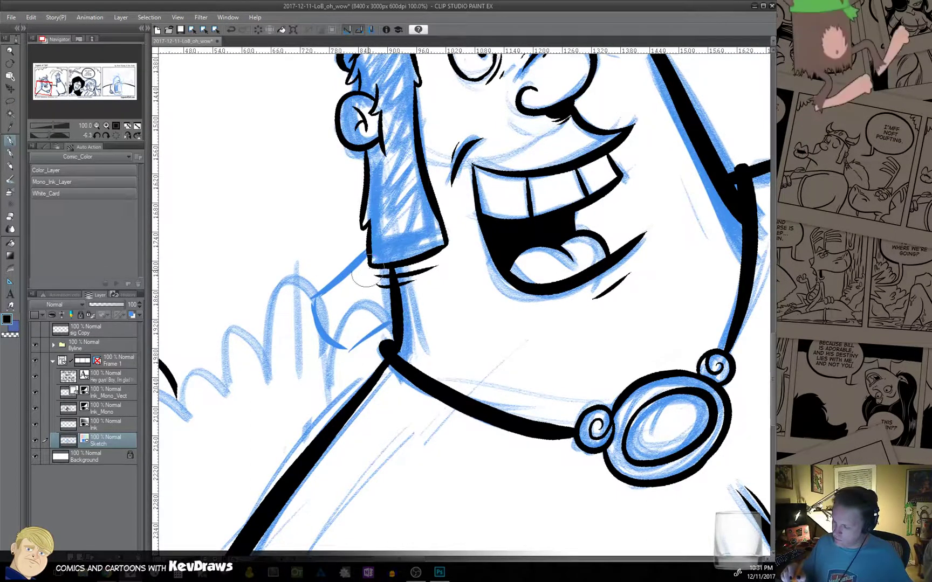
{"action": "left_click_drag", "start_coordinate": [362, 269], "coordinate": [371, 323]}
{"action": "left_click_drag", "start_coordinate": [345, 288], "coordinate": [340, 335]}
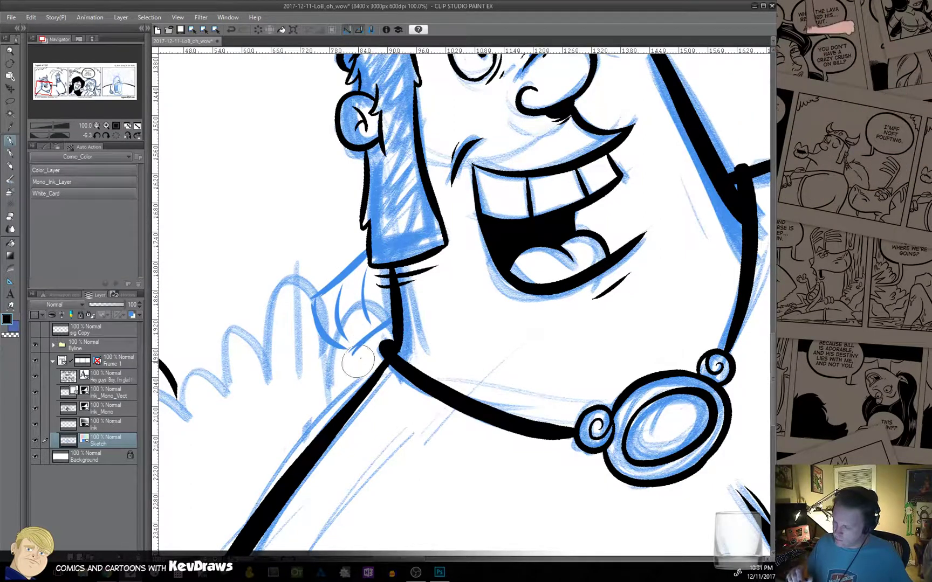
{"action": "mouse_move", "coordinate": [337, 284]}
{"action": "left_mouse_down"}
{"action": "mouse_move", "coordinate": [267, 273]}
{"action": "mouse_move", "coordinate": [258, 254]}
{"action": "mouse_move", "coordinate": [253, 293]}
{"action": "mouse_move", "coordinate": [277, 320]}
{"action": "mouse_move", "coordinate": [387, 335]}
{"action": "mouse_move", "coordinate": [378, 307]}
{"action": "mouse_move", "coordinate": [312, 325]}
{"action": "left_mouse_up"}
{"action": "left_click_drag", "start_coordinate": [368, 342], "coordinate": [270, 447]}
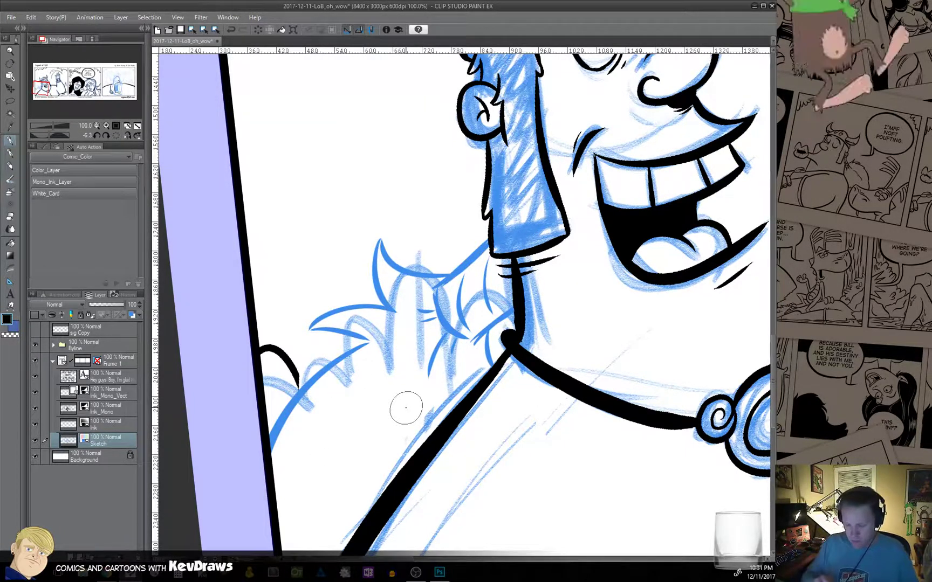
On the Ink_Mono layer, ink the spiky outline from the first panel's border upward and the rounded shape's outline beneath the figure's sideburn.
{"action": "left_click", "coordinate": [107, 408]}
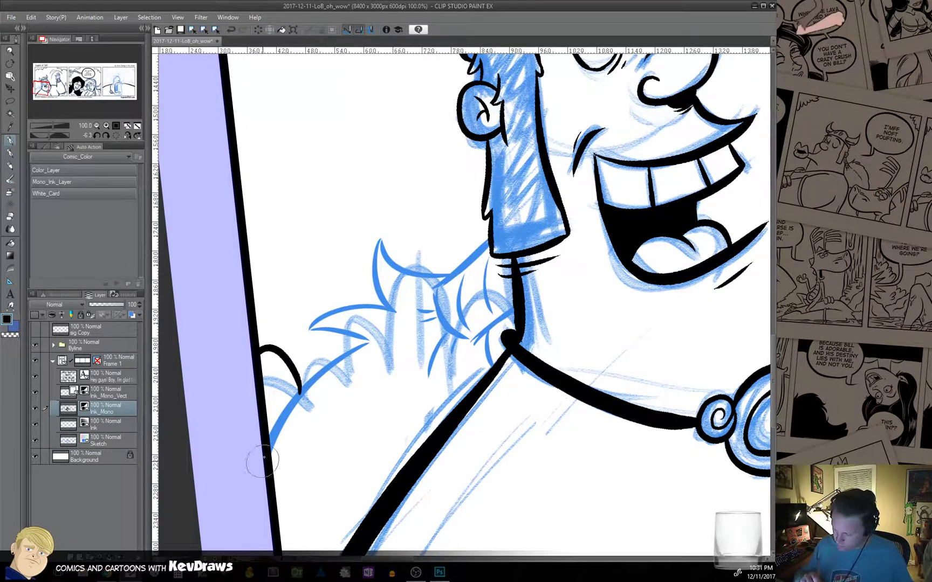
{"action": "mouse_move", "coordinate": [268, 451]}
{"action": "left_mouse_down"}
{"action": "mouse_move", "coordinate": [313, 381]}
{"action": "mouse_move", "coordinate": [370, 344]}
{"action": "mouse_move", "coordinate": [347, 332]}
{"action": "mouse_move", "coordinate": [306, 333]}
{"action": "mouse_move", "coordinate": [313, 321]}
{"action": "mouse_move", "coordinate": [400, 315]}
{"action": "mouse_move", "coordinate": [360, 283]}
{"action": "mouse_move", "coordinate": [360, 266]}
{"action": "mouse_move", "coordinate": [377, 283]}
{"action": "mouse_move", "coordinate": [380, 230]}
{"action": "mouse_move", "coordinate": [394, 259]}
{"action": "mouse_move", "coordinate": [434, 276]}
{"action": "left_mouse_up"}
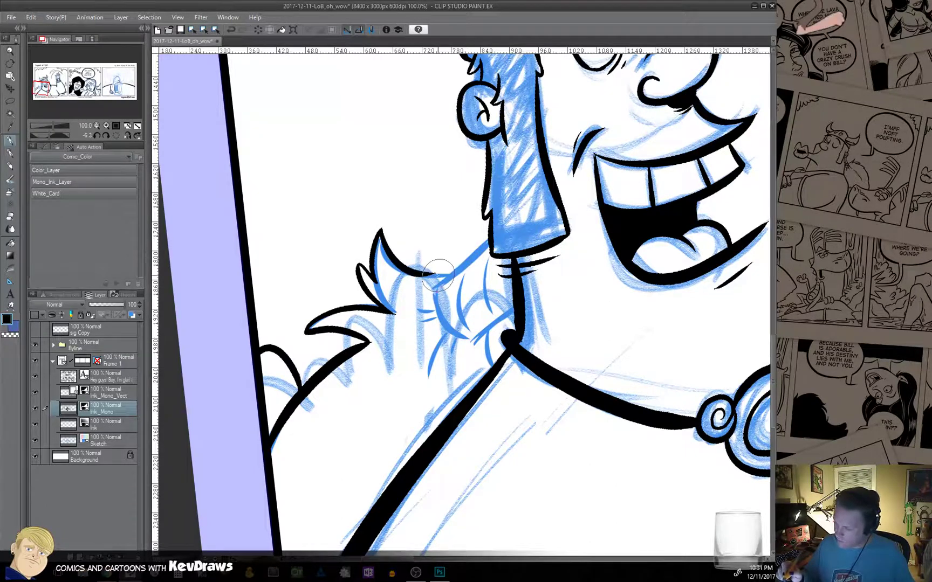
{"action": "mouse_move", "coordinate": [490, 241]}
{"action": "left_mouse_down"}
{"action": "mouse_move", "coordinate": [431, 291]}
{"action": "mouse_move", "coordinate": [447, 278]}
{"action": "mouse_move", "coordinate": [434, 294]}
{"action": "mouse_move", "coordinate": [465, 335]}
{"action": "mouse_move", "coordinate": [478, 330]}
{"action": "mouse_move", "coordinate": [465, 336]}
{"action": "mouse_move", "coordinate": [510, 315]}
{"action": "left_mouse_up"}
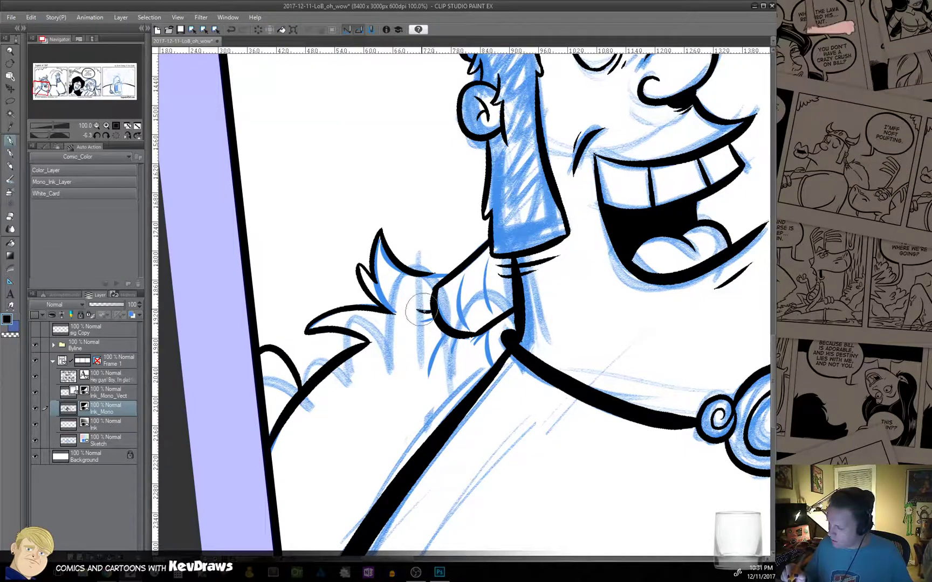
Ink the creases inside and around the rounded shape behind the neck, and join the spiky outline to it.
{"action": "mouse_move", "coordinate": [441, 330]}
{"action": "left_mouse_down"}
{"action": "mouse_move", "coordinate": [429, 364]}
{"action": "mouse_move", "coordinate": [455, 338]}
{"action": "mouse_move", "coordinate": [463, 361]}
{"action": "mouse_move", "coordinate": [476, 338]}
{"action": "mouse_move", "coordinate": [473, 360]}
{"action": "left_mouse_up"}
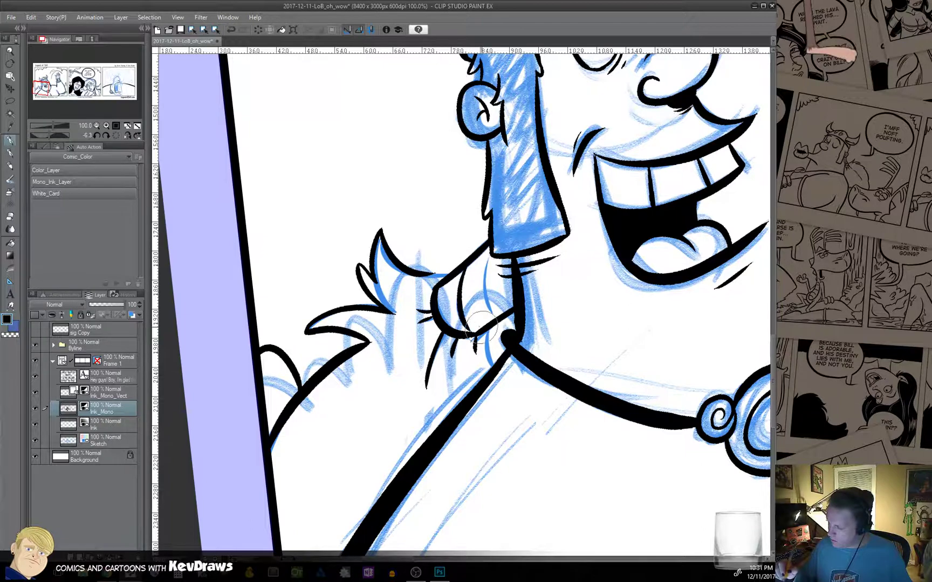
{"action": "left_click_drag", "start_coordinate": [488, 251], "coordinate": [511, 324]}
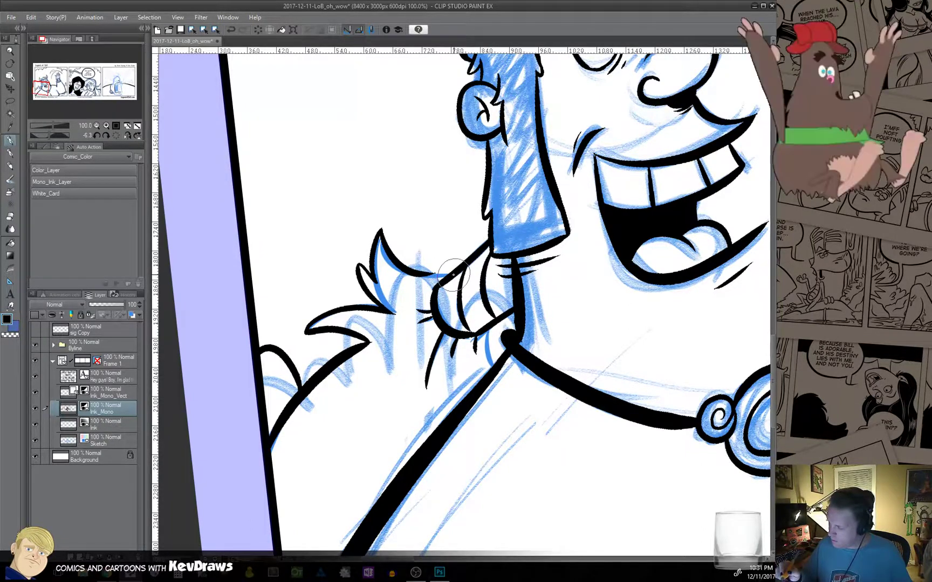
{"action": "left_click_drag", "start_coordinate": [452, 273], "coordinate": [411, 273]}
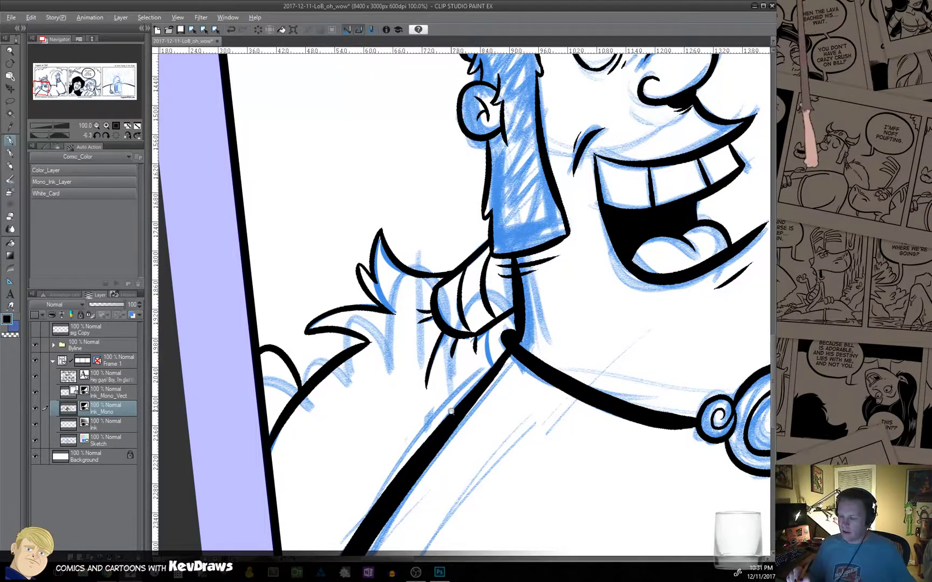
{"action": "scroll", "coordinate": [451, 416], "scroll_direction": "down", "scroll_amount": 3}
{"action": "scroll", "coordinate": [450, 416], "scroll_direction": "down", "scroll_amount": 1}
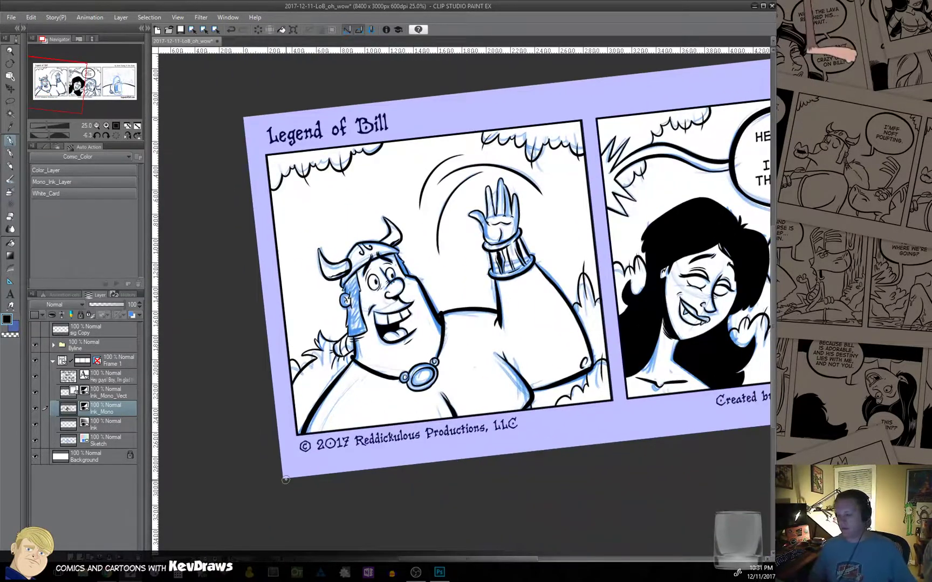
{"action": "scroll", "coordinate": [355, 380], "scroll_direction": "up", "scroll_amount": 4}
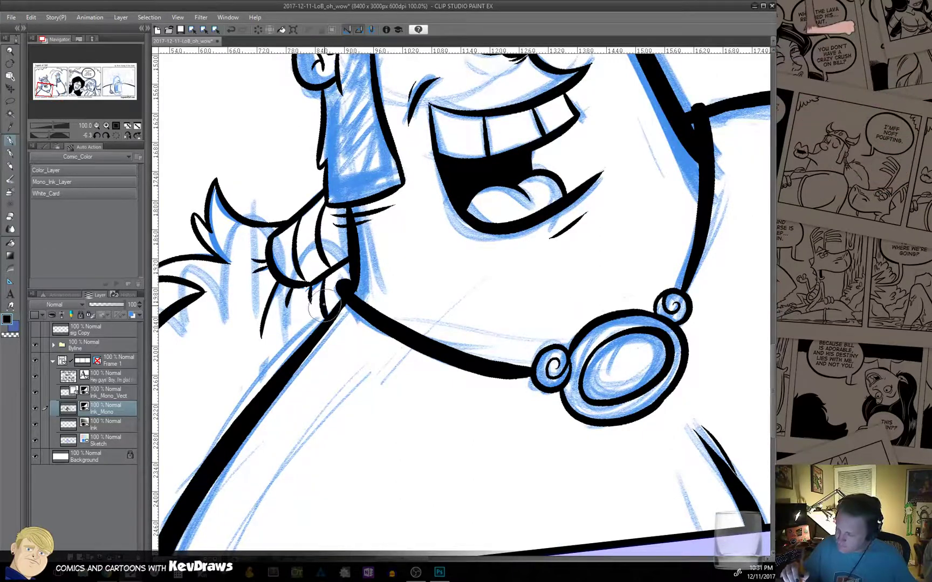
On the Sketch layer, sketch a creased, spiky shape behind the third-panel figure's neck, with a long curve sweeping down to the shoulder line.
{"action": "scroll", "coordinate": [361, 412], "scroll_direction": "down", "scroll_amount": 6}
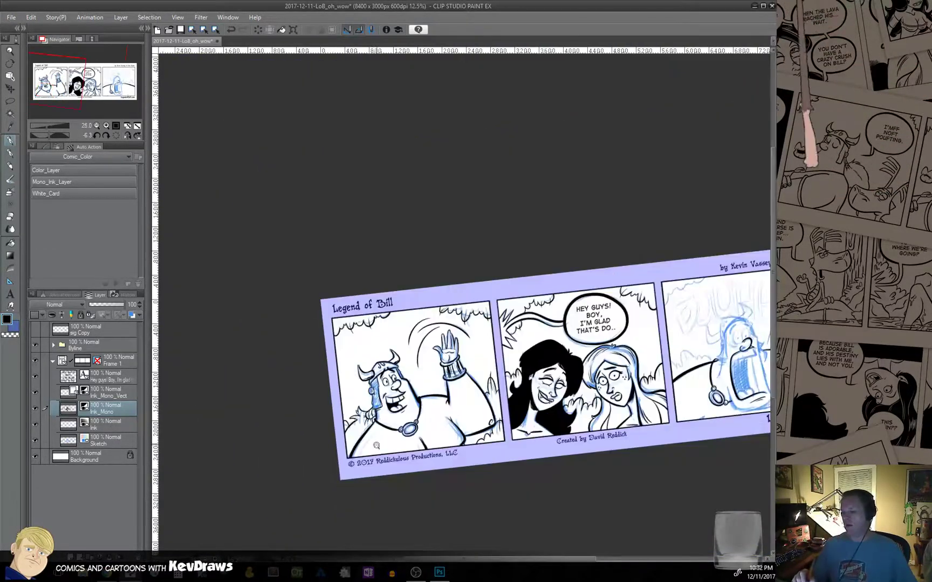
{"action": "left_click_drag", "start_coordinate": [518, 448], "coordinate": [204, 469]}
{"action": "scroll", "coordinate": [423, 409], "scroll_direction": "up", "scroll_amount": 6}
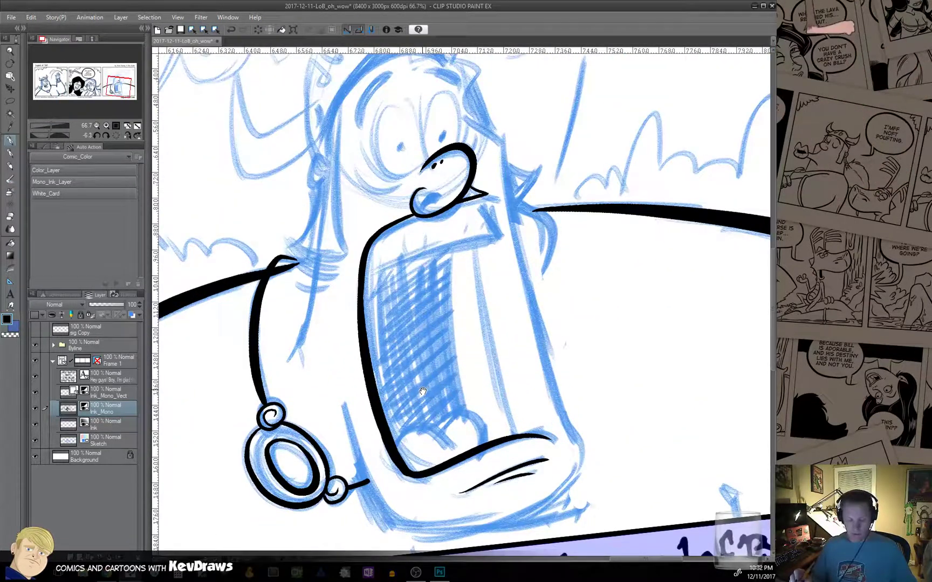
{"action": "scroll", "coordinate": [422, 391], "scroll_direction": "down", "scroll_amount": 2}
{"action": "scroll", "coordinate": [436, 415], "scroll_direction": "up", "scroll_amount": 2}
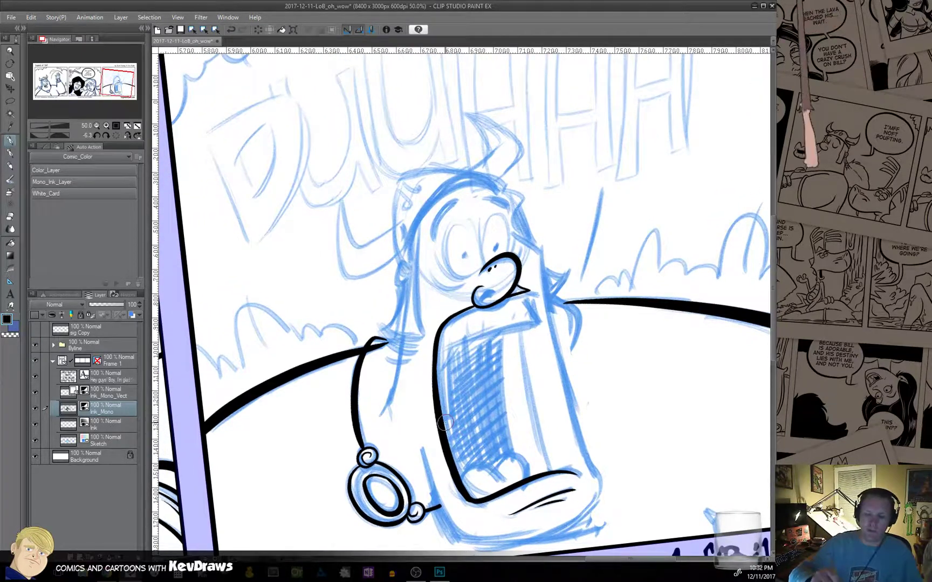
{"action": "left_click", "coordinate": [103, 440]}
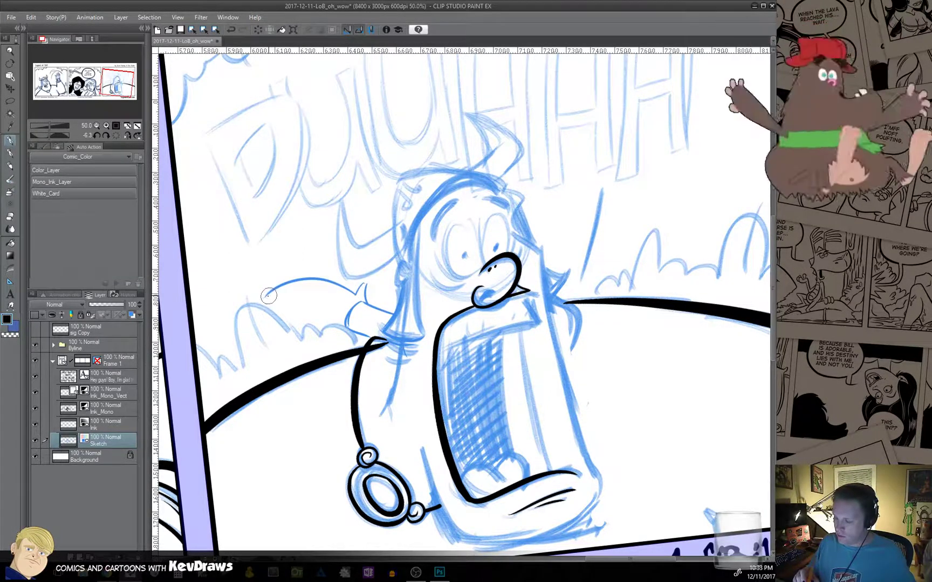
{"action": "left_click_drag", "start_coordinate": [264, 296], "coordinate": [283, 303]}
{"action": "left_click_drag", "start_coordinate": [255, 316], "coordinate": [235, 393]}
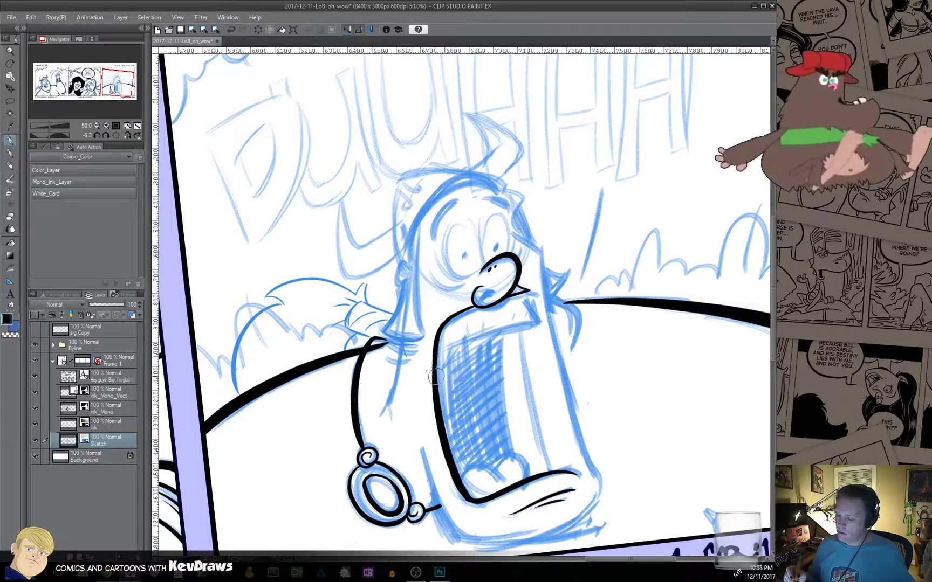
Make the Ink_Mono layer active again and save the comic file.
{"action": "left_click_drag", "start_coordinate": [624, 393], "coordinate": [575, 354]}
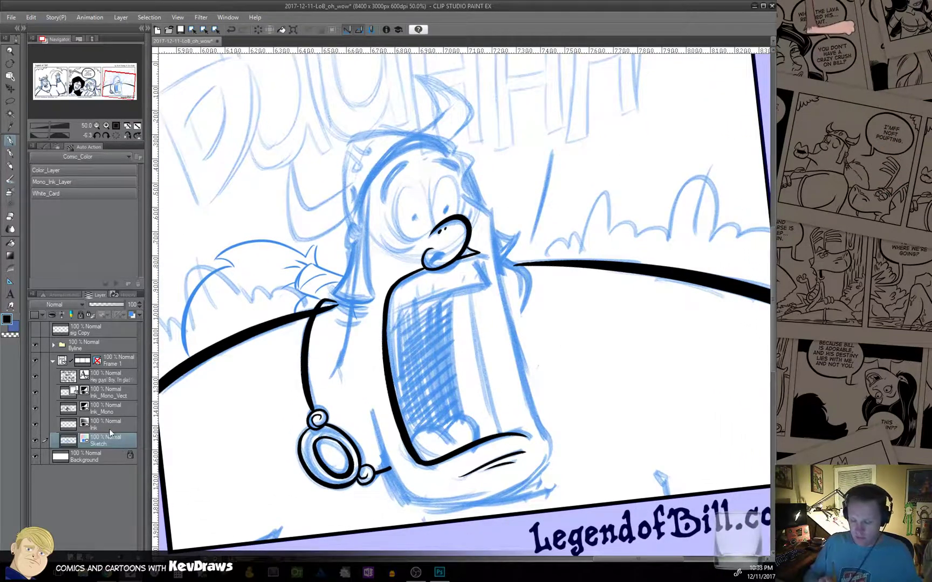
{"action": "left_click", "coordinate": [107, 408]}
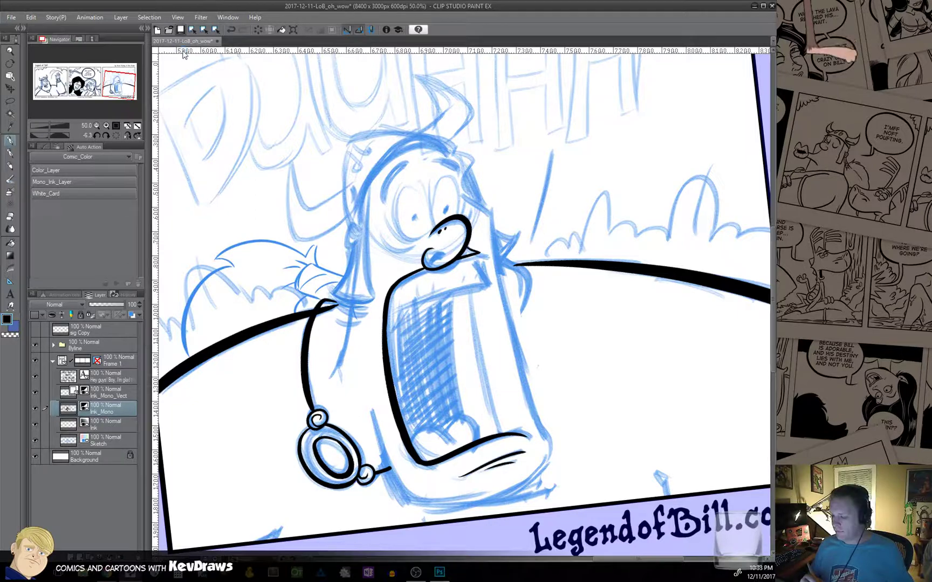
{"action": "key", "text": "ctrl+s"}
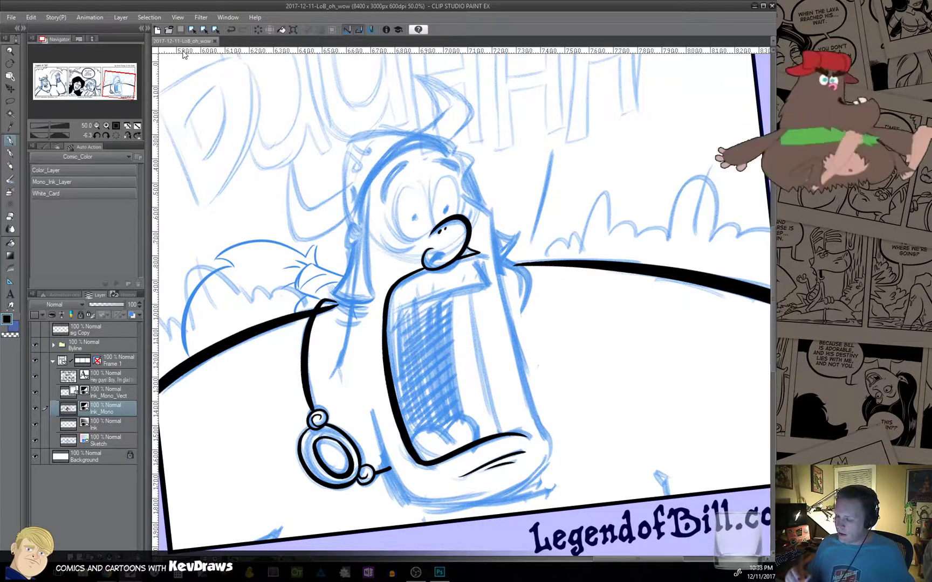
Ink the short crease outside the third-panel figure's mouth, then the lower edge and far end of the upper row of teeth.
{"action": "scroll", "coordinate": [414, 318], "scroll_direction": "up", "scroll_amount": 1}
{"action": "scroll", "coordinate": [413, 317], "scroll_direction": "up", "scroll_amount": 2}
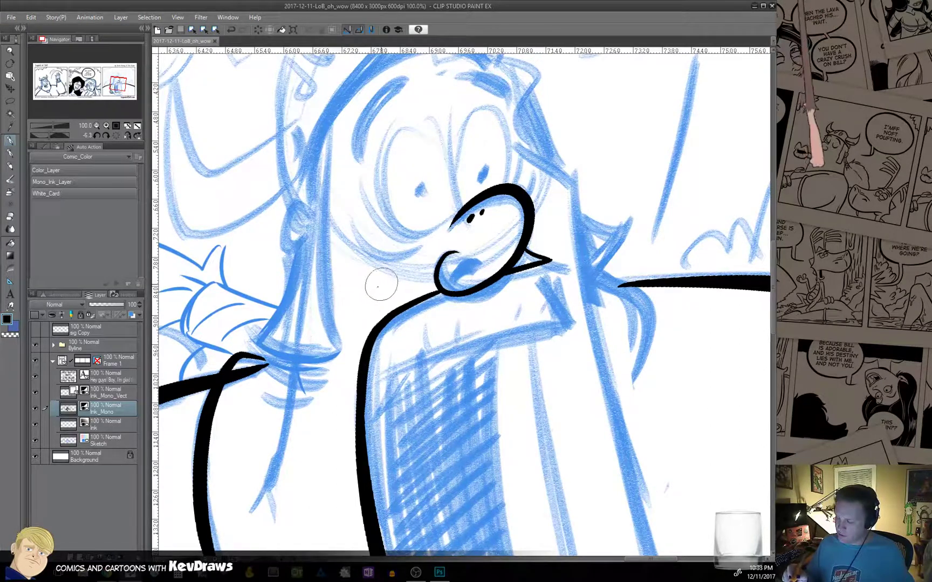
{"action": "left_click_drag", "start_coordinate": [355, 350], "coordinate": [353, 367]}
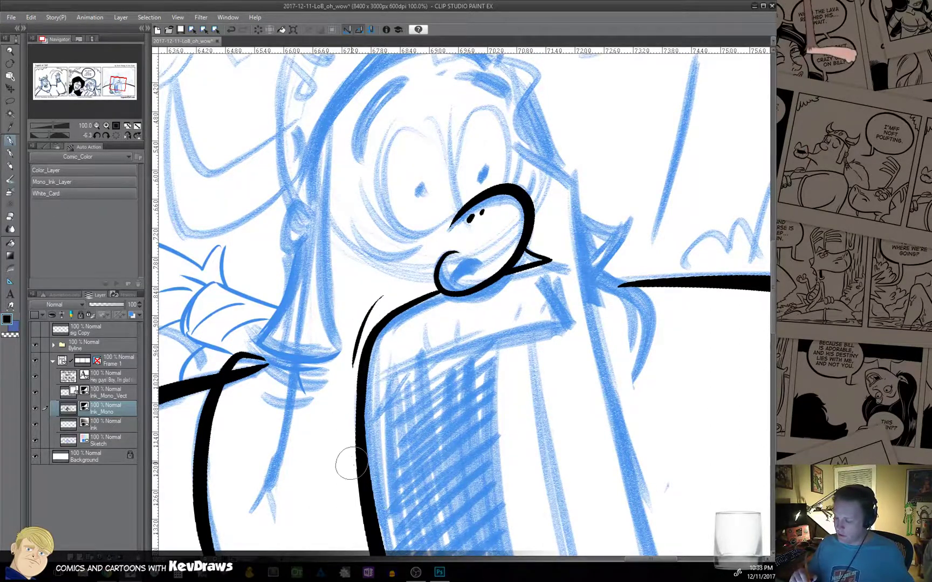
{"action": "left_click_drag", "start_coordinate": [428, 419], "coordinate": [404, 415]}
{"action": "mouse_move", "coordinate": [340, 385]}
{"action": "left_mouse_down"}
{"action": "mouse_move", "coordinate": [501, 325]}
{"action": "mouse_move", "coordinate": [544, 322]}
{"action": "left_mouse_up"}
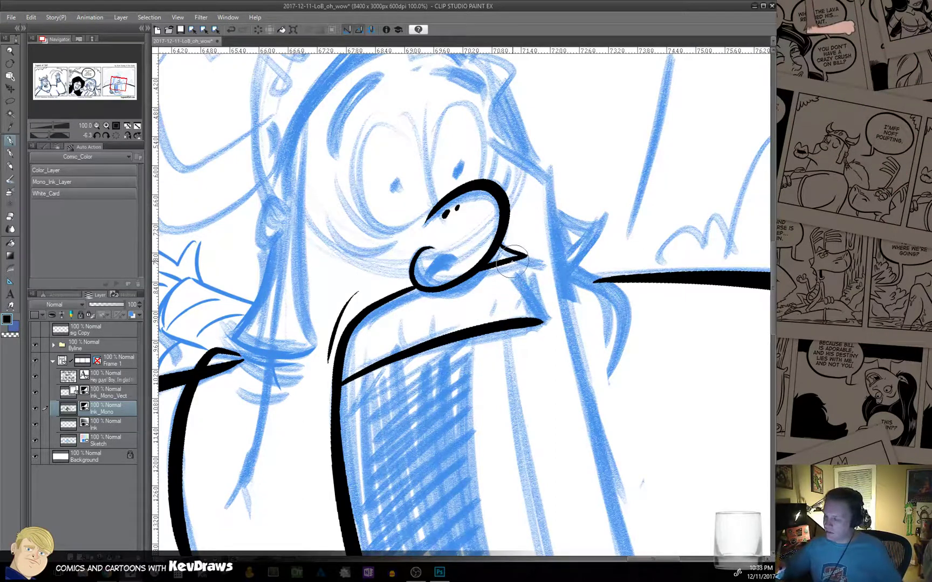
{"action": "left_click_drag", "start_coordinate": [512, 257], "coordinate": [541, 322]}
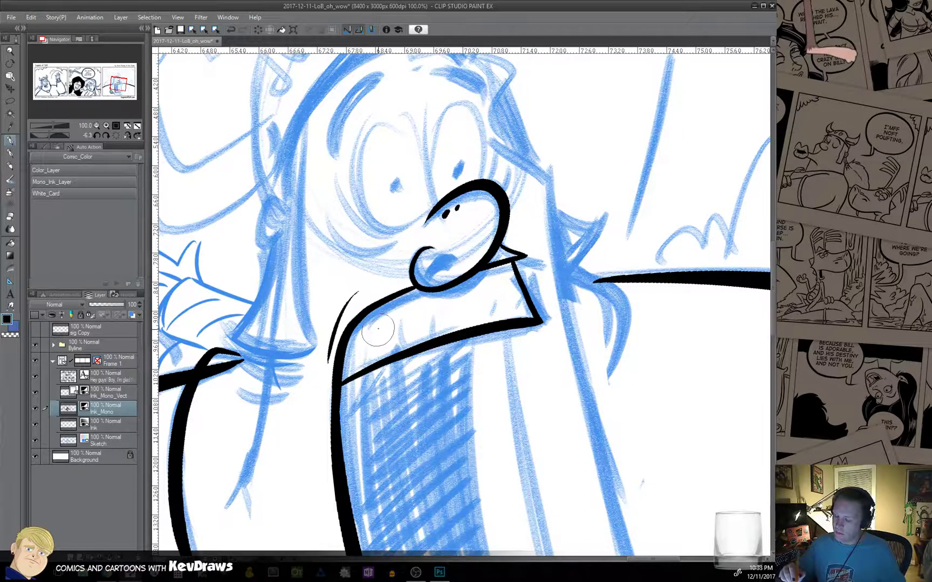
Try marking the upper row of teeth with three small crosses, and undo them.
{"action": "left_click_drag", "start_coordinate": [379, 351], "coordinate": [388, 330]}
{"action": "mouse_move", "coordinate": [424, 302]}
{"action": "left_mouse_down"}
{"action": "mouse_move", "coordinate": [428, 327]}
{"action": "mouse_move", "coordinate": [439, 311]}
{"action": "left_mouse_up"}
{"action": "mouse_move", "coordinate": [477, 283]}
{"action": "left_mouse_down"}
{"action": "mouse_move", "coordinate": [481, 307]}
{"action": "mouse_move", "coordinate": [494, 293]}
{"action": "left_mouse_up"}
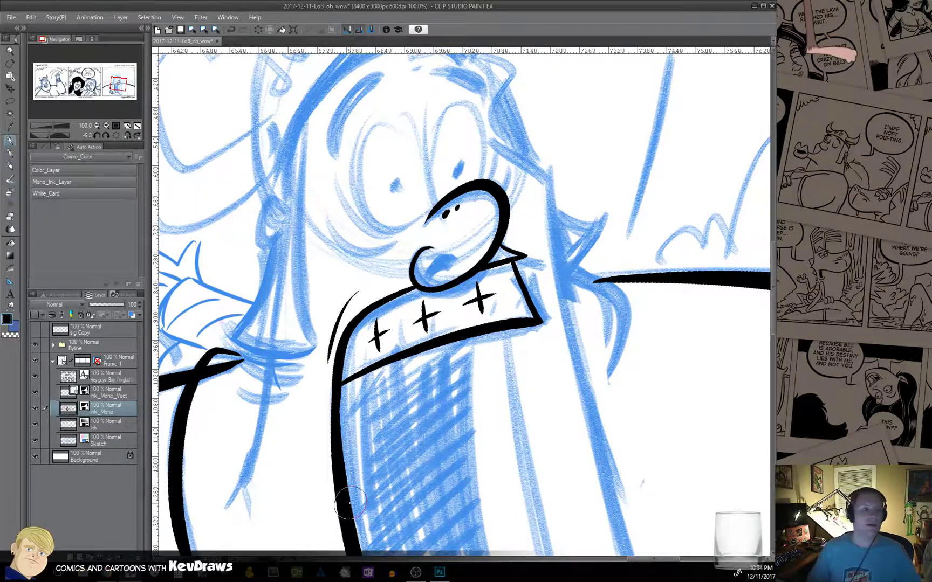
{"action": "key", "text": "ctrl+z"}
{"action": "key", "text": "ctrl+z"}
{"action": "key", "text": "ctrl+z"}
{"action": "key", "text": "ctrl+z"}
{"action": "key", "text": "ctrl+z"}
{"action": "key", "text": "ctrl+z"}
{"action": "key", "text": "ctrl+z"}
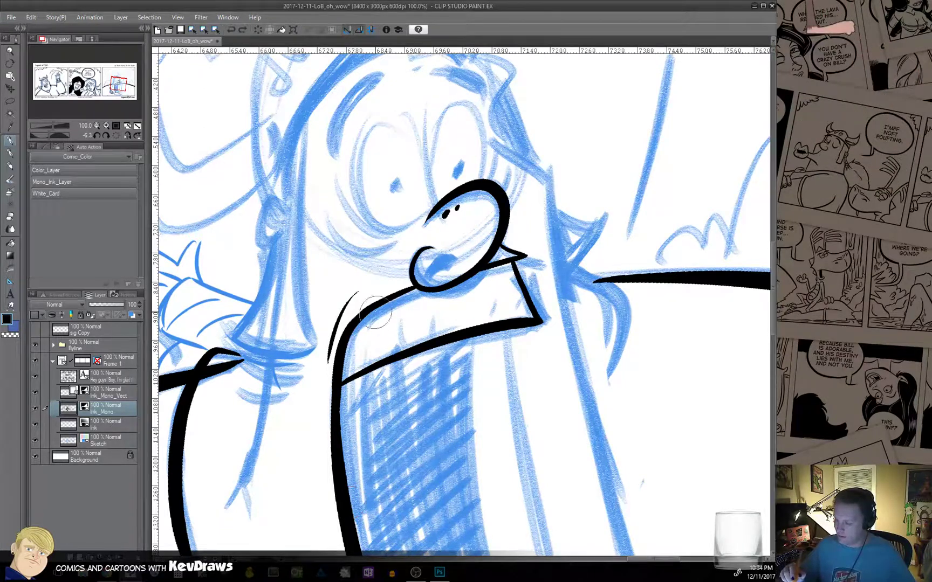
Ink three full-height dividing lines across the upper row of teeth, redrawing the one nearest the far end.
{"action": "left_click_drag", "start_coordinate": [376, 309], "coordinate": [381, 359]}
{"action": "left_click_drag", "start_coordinate": [431, 292], "coordinate": [439, 336]}
{"action": "left_click_drag", "start_coordinate": [487, 268], "coordinate": [496, 319]}
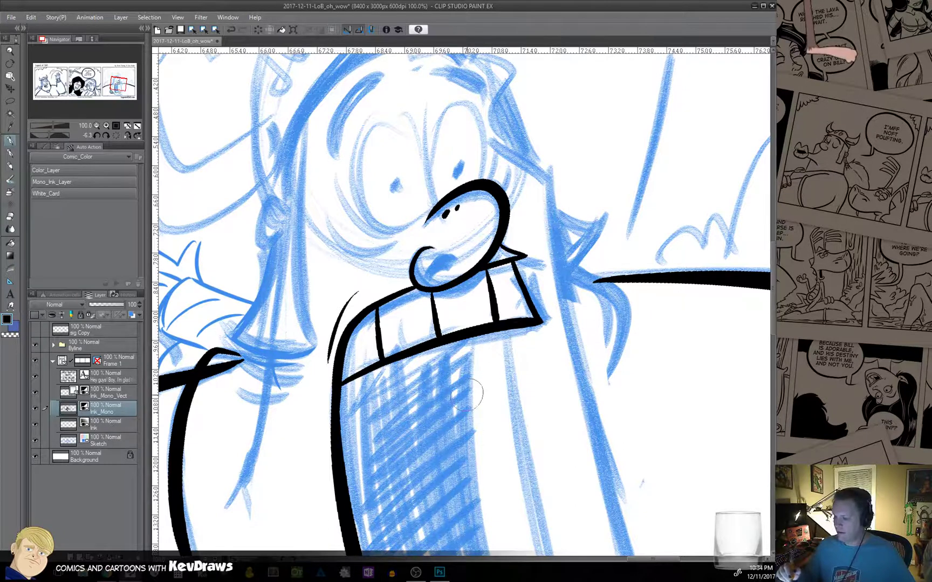
{"action": "key", "text": "ctrl+z"}
{"action": "left_click_drag", "start_coordinate": [486, 271], "coordinate": [502, 324]}
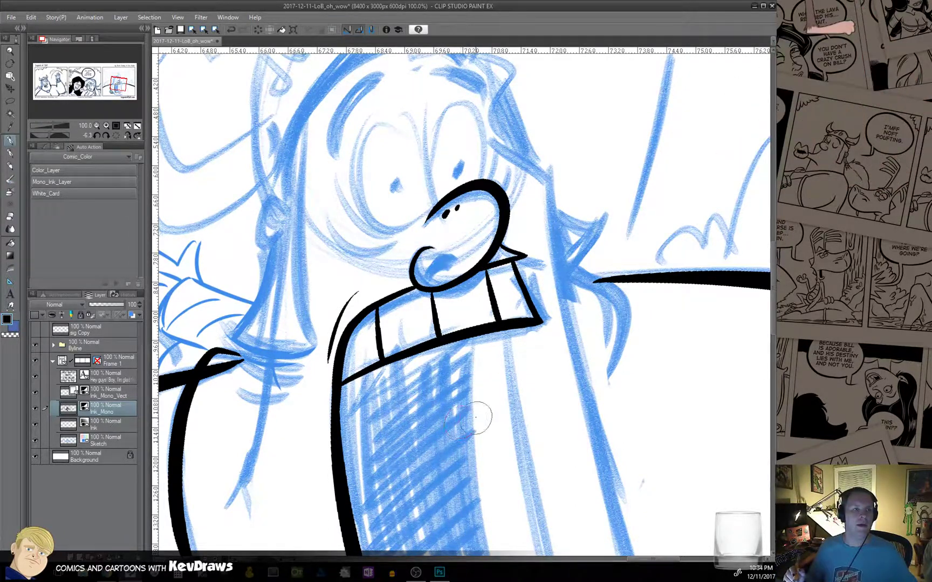
Ink the two rounded lobes of the tongue at the base of the third-panel figure's open mouth.
{"action": "left_click_drag", "start_coordinate": [499, 399], "coordinate": [424, 328]}
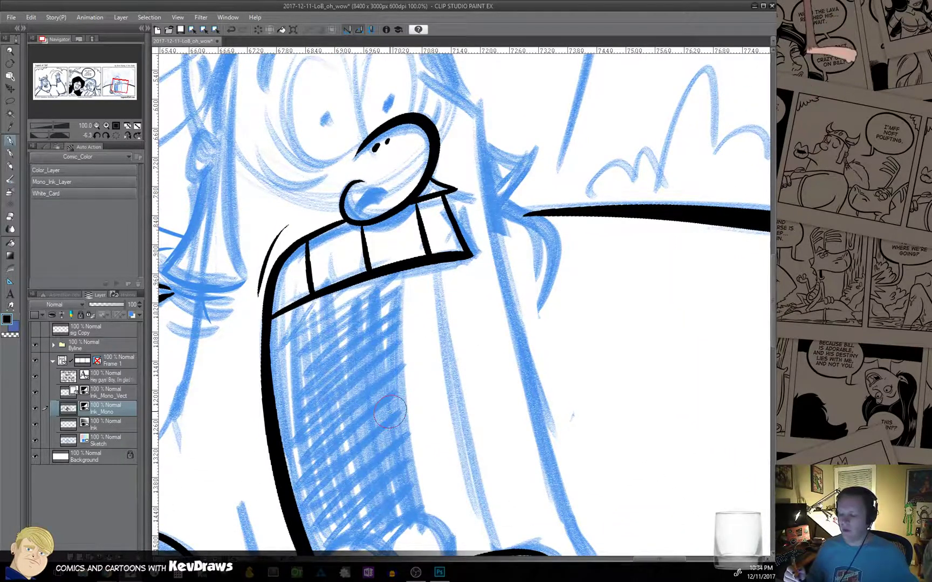
{"action": "left_click_drag", "start_coordinate": [390, 412], "coordinate": [376, 288]}
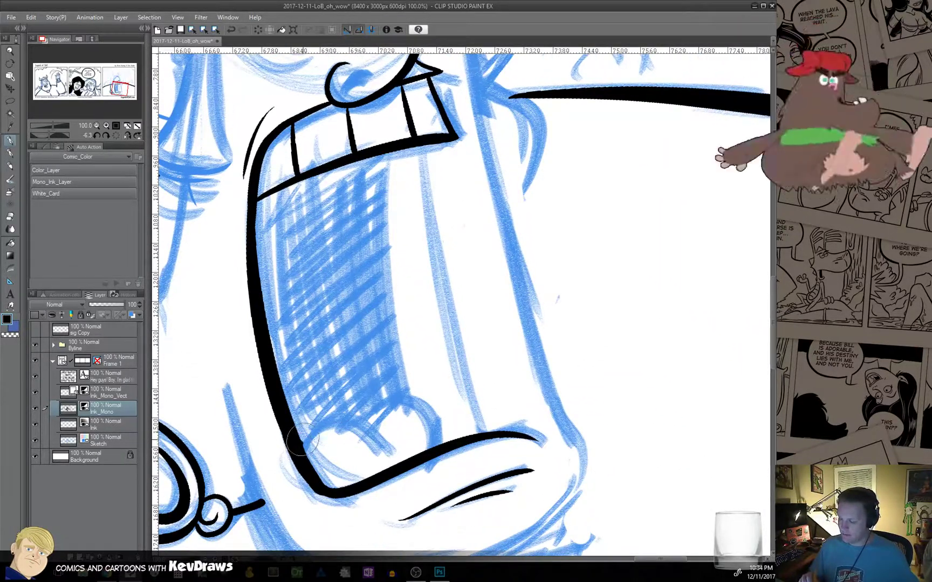
{"action": "mouse_move", "coordinate": [302, 447]}
{"action": "left_mouse_down"}
{"action": "mouse_move", "coordinate": [356, 418]}
{"action": "mouse_move", "coordinate": [408, 432]}
{"action": "mouse_move", "coordinate": [383, 402]}
{"action": "mouse_move", "coordinate": [432, 388]}
{"action": "left_mouse_up"}
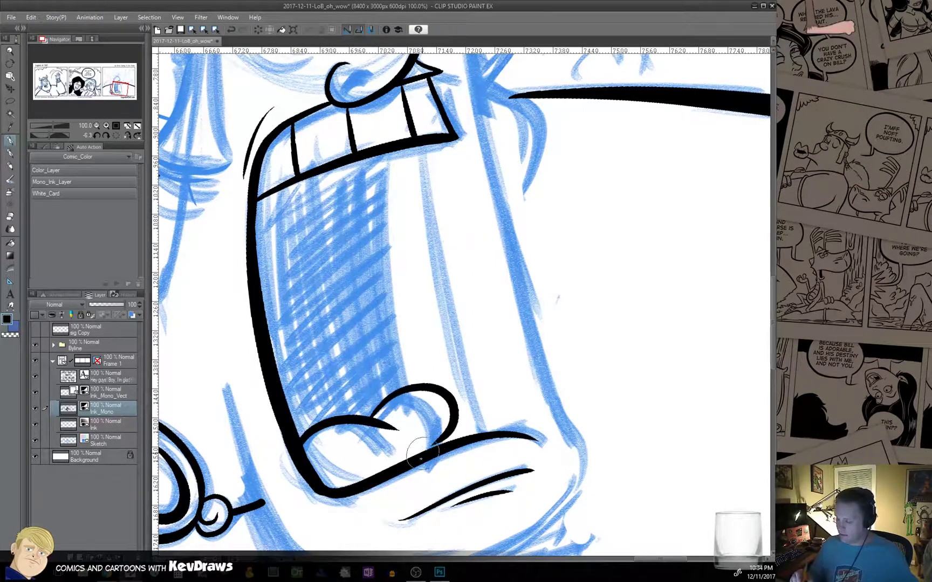
Re-ink the tongue inside the open mouth and close off the dark interior, filled with solid black.
{"action": "key", "text": "ctrl+z"}
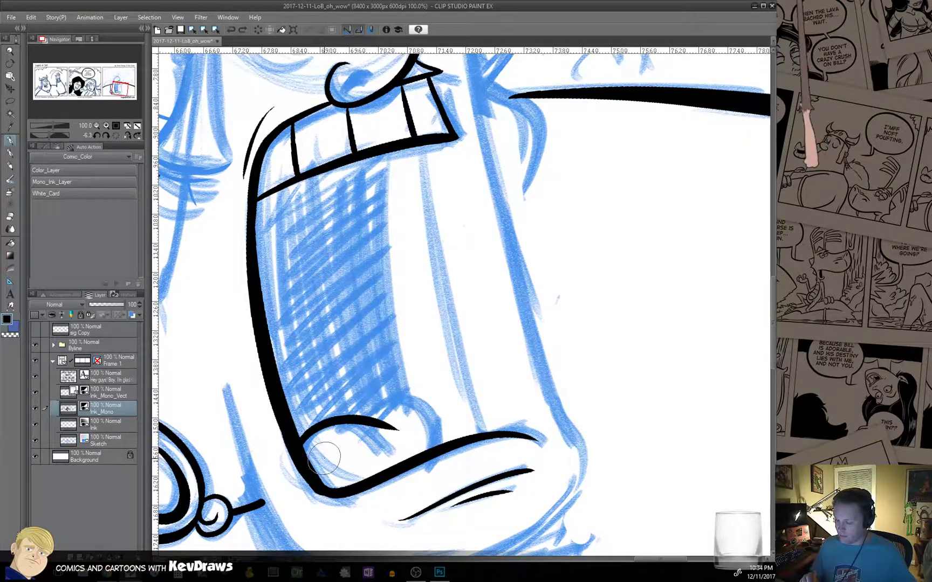
{"action": "mouse_move", "coordinate": [318, 452]}
{"action": "left_mouse_down"}
{"action": "mouse_move", "coordinate": [426, 440]}
{"action": "mouse_move", "coordinate": [426, 387]}
{"action": "mouse_move", "coordinate": [372, 416]}
{"action": "left_mouse_up"}
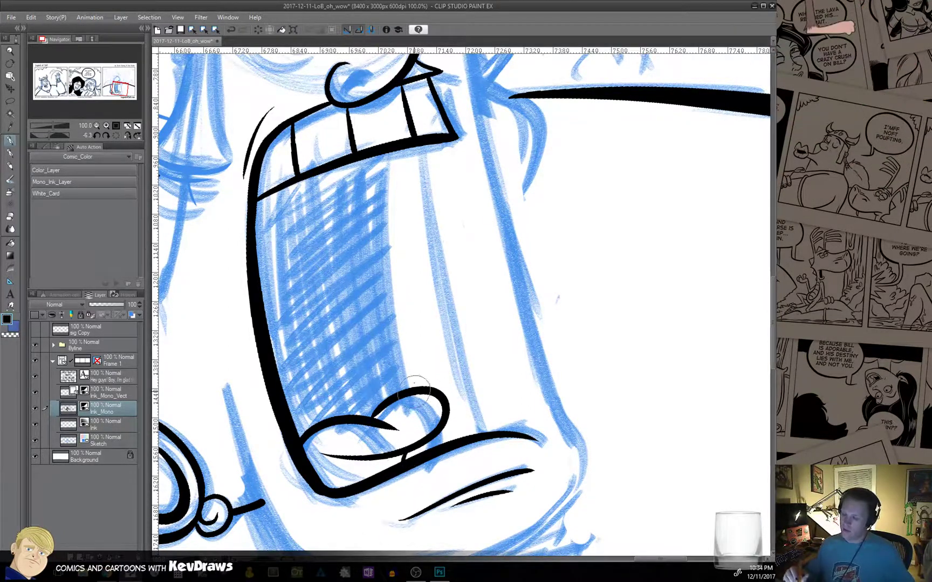
{"action": "mouse_move", "coordinate": [387, 154]}
{"action": "left_mouse_down"}
{"action": "mouse_move", "coordinate": [384, 236]}
{"action": "mouse_move", "coordinate": [398, 356]}
{"action": "left_mouse_up"}
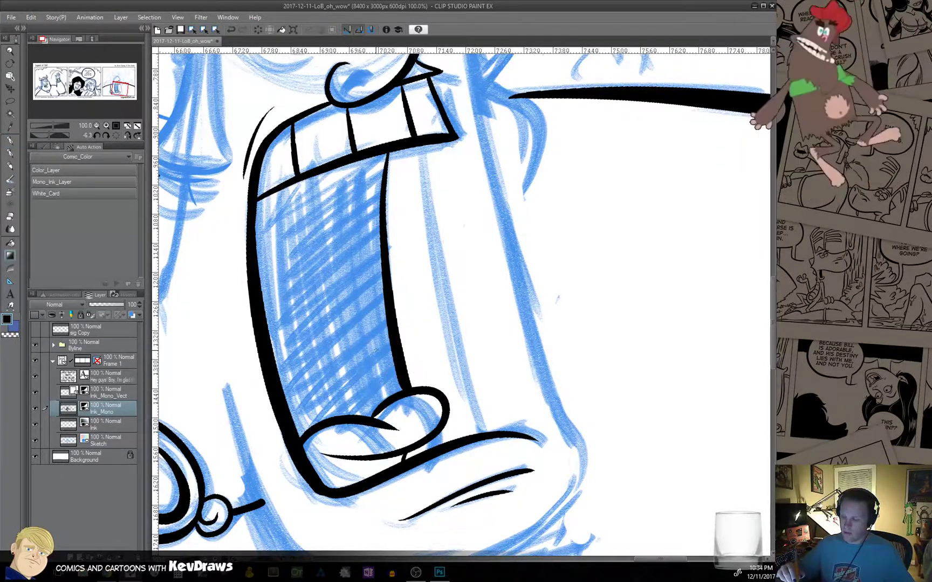
{"action": "key", "text": "g"}
{"action": "left_click", "coordinate": [385, 357]}
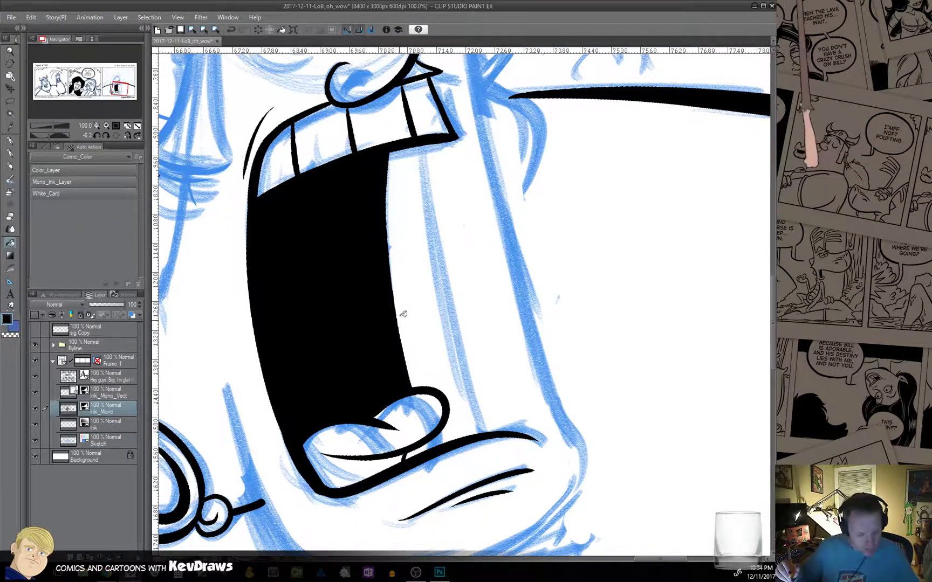
Try inking the line between the eyes, both pupils and the two eye outlines above the nose.
{"action": "key", "text": "b"}
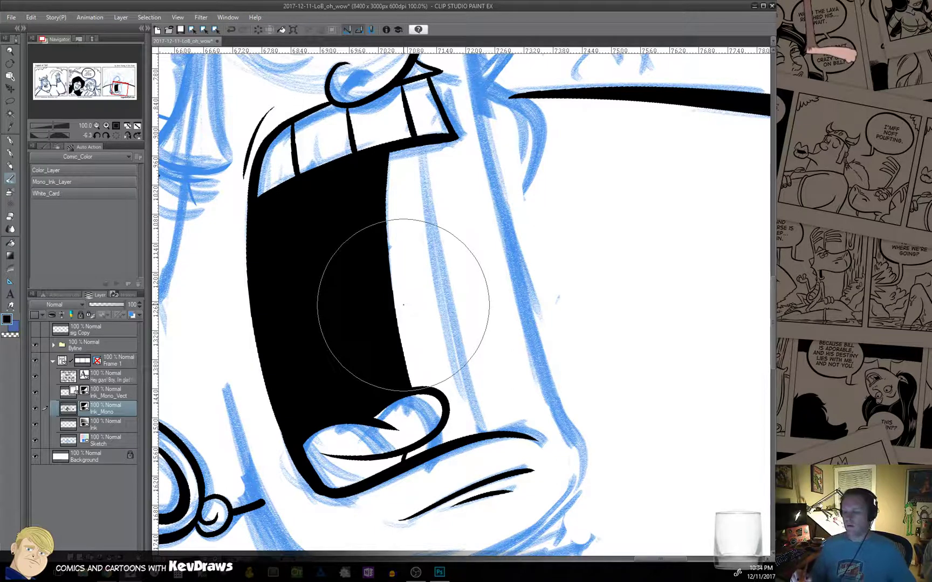
{"action": "key", "text": "b"}
{"action": "key", "text": "b"}
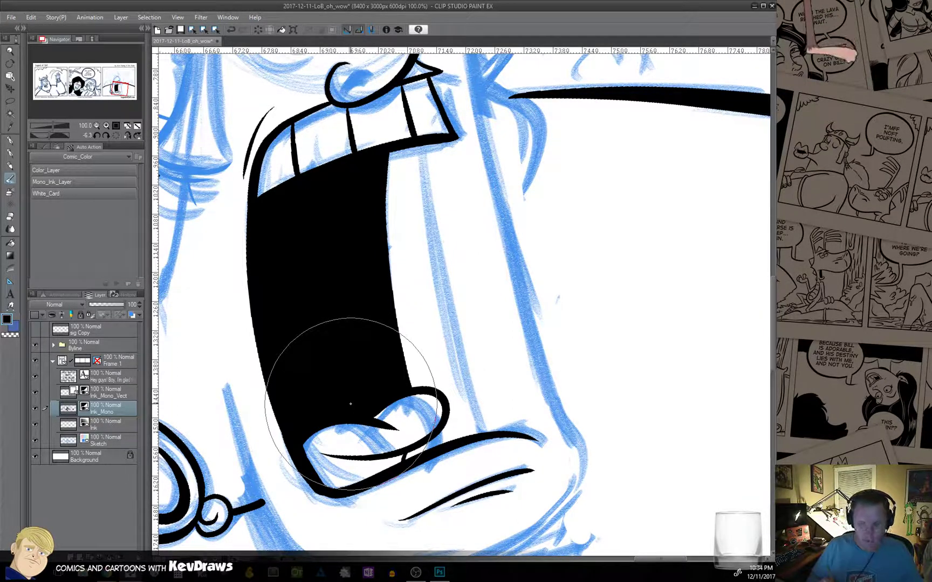
{"action": "key", "text": "["}
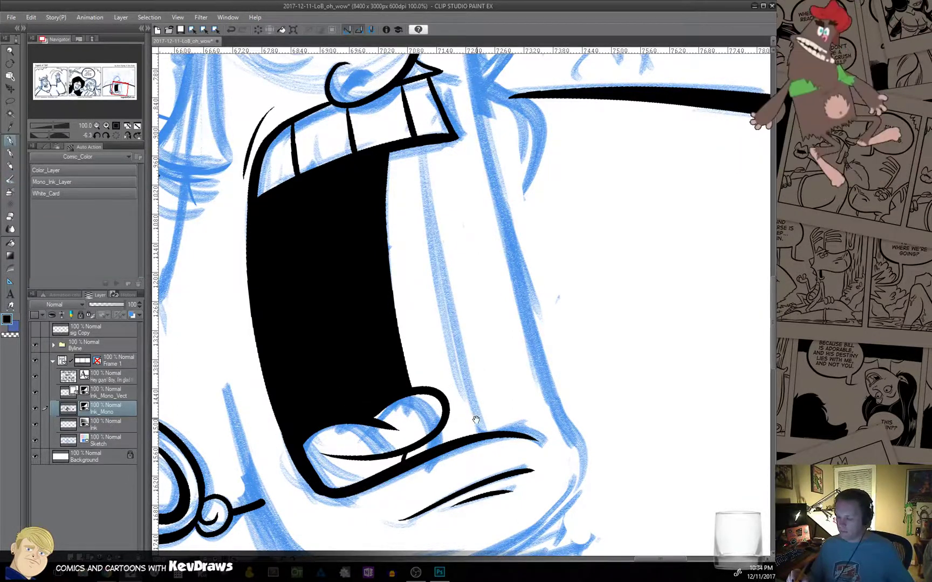
{"action": "left_click_drag", "start_coordinate": [437, 284], "coordinate": [478, 522]}
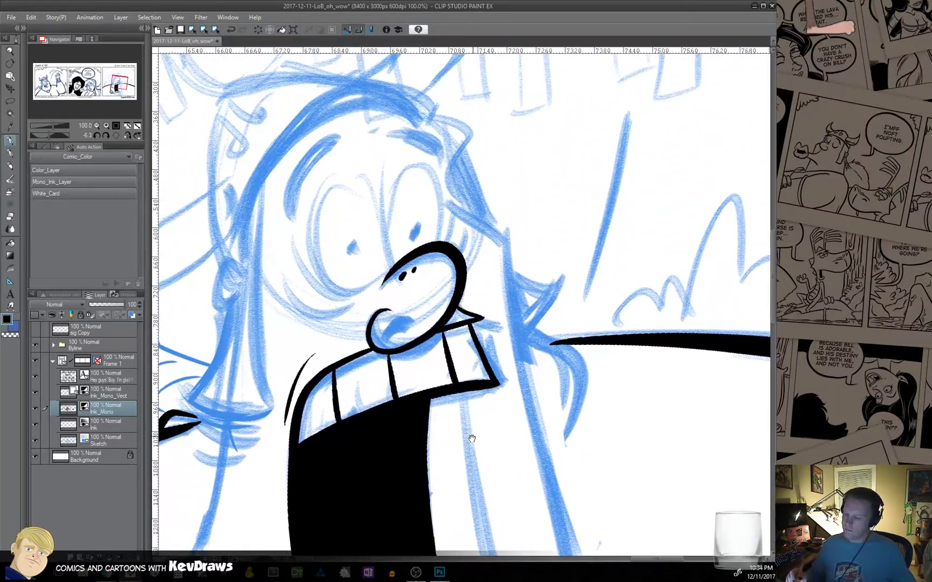
{"action": "left_click_drag", "start_coordinate": [471, 437], "coordinate": [436, 513]}
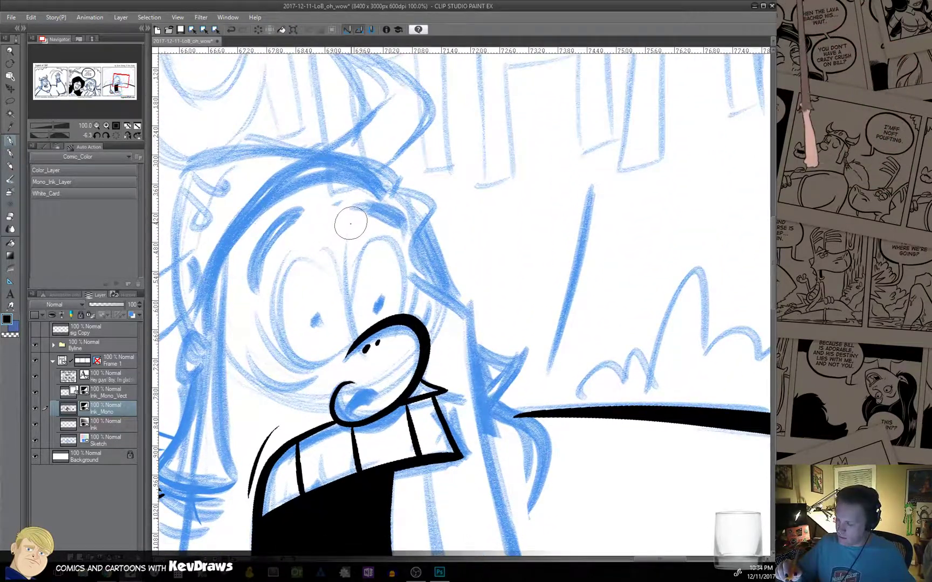
{"action": "left_click_drag", "start_coordinate": [349, 225], "coordinate": [348, 355]}
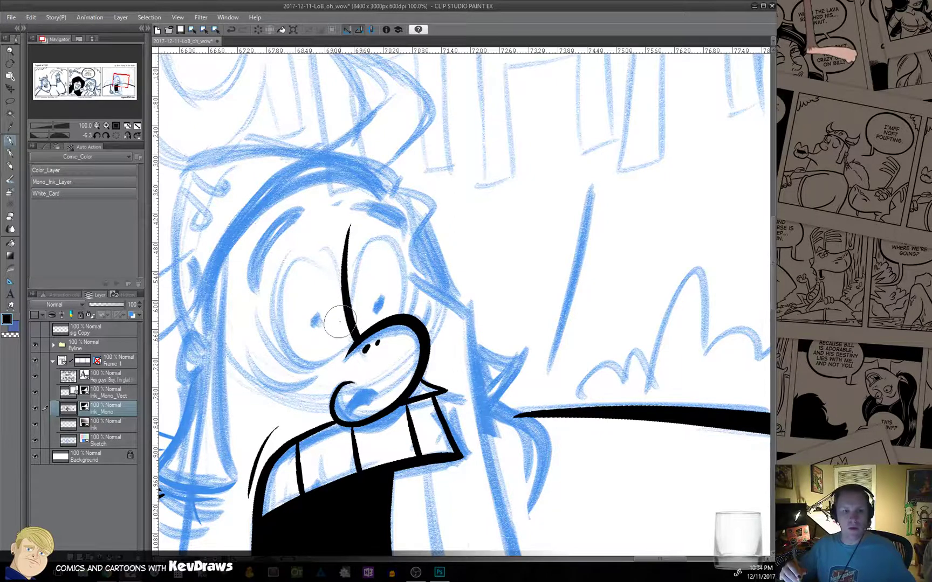
{"action": "scroll", "coordinate": [340, 322], "scroll_direction": "up", "scroll_amount": 2}
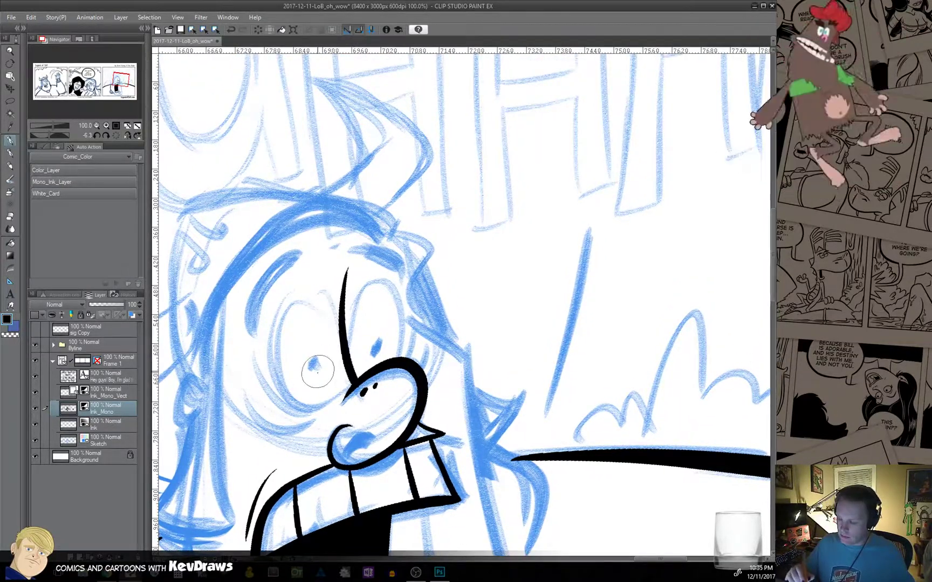
{"action": "left_click_drag", "start_coordinate": [313, 361], "coordinate": [313, 369]}
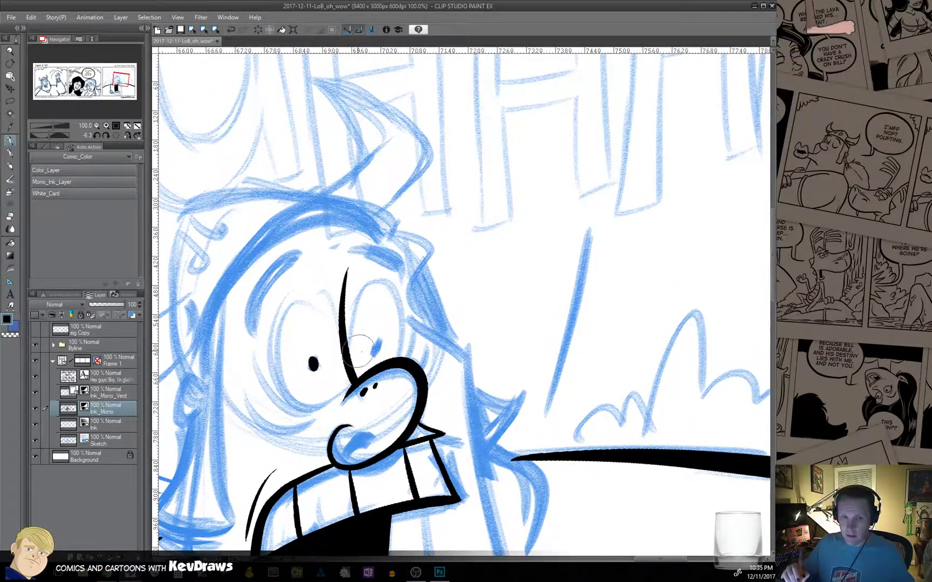
{"action": "left_click_drag", "start_coordinate": [377, 344], "coordinate": [375, 352]}
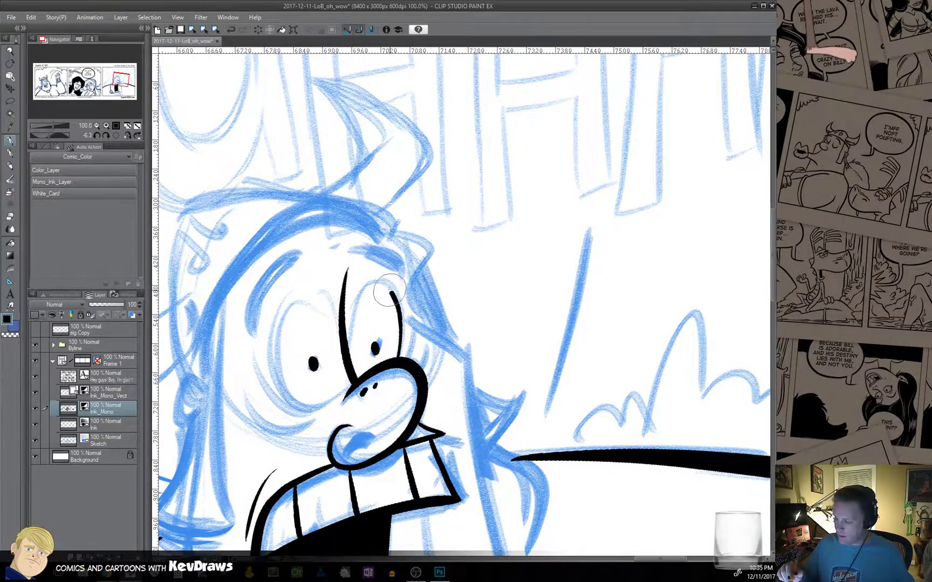
{"action": "left_click_drag", "start_coordinate": [357, 292], "coordinate": [354, 372]}
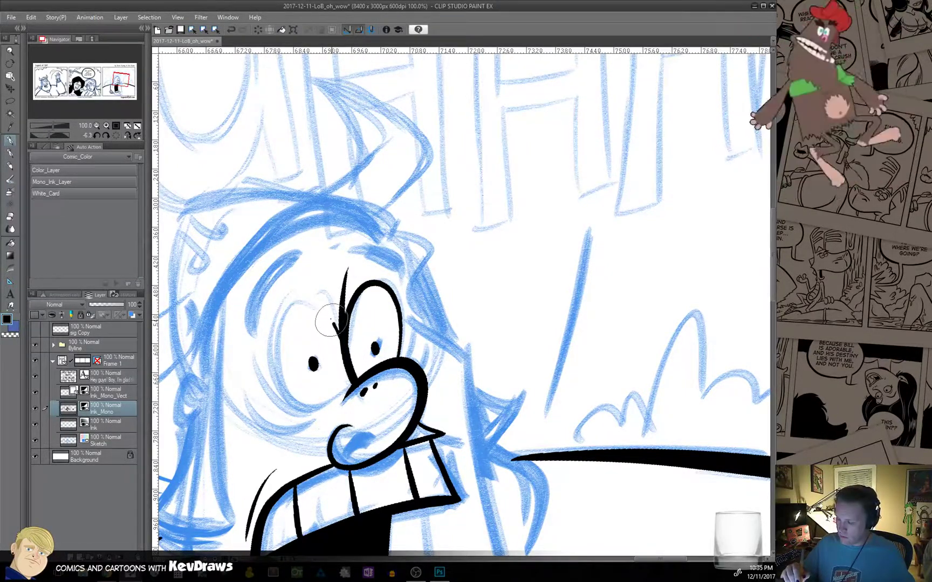
{"action": "mouse_move", "coordinate": [340, 312]}
{"action": "left_mouse_down"}
{"action": "mouse_move", "coordinate": [295, 299]}
{"action": "mouse_move", "coordinate": [275, 324]}
{"action": "mouse_move", "coordinate": [276, 382]}
{"action": "mouse_move", "coordinate": [335, 402]}
{"action": "left_mouse_up"}
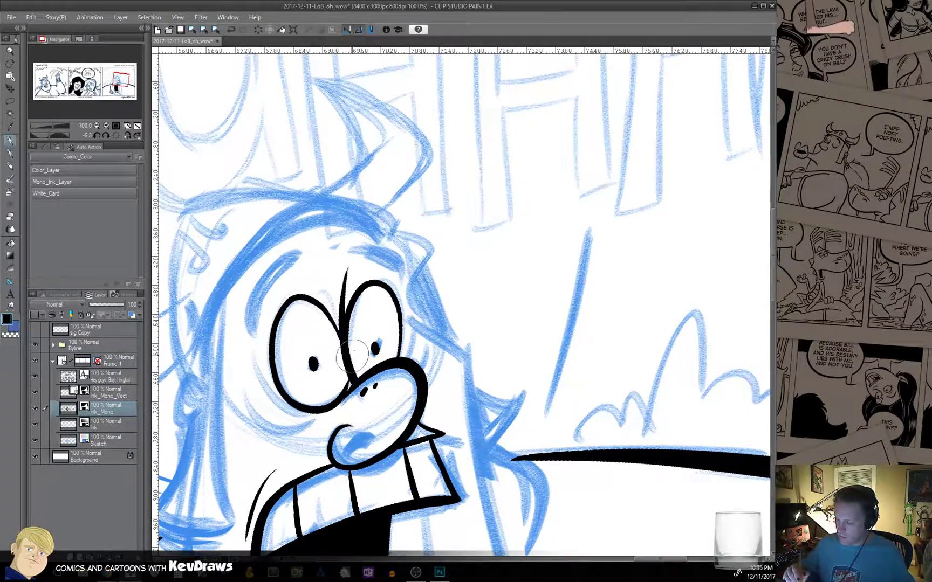
Undo the eye outlines and try re-inking them as ovals separate from the line between the eyes.
{"action": "key", "text": "ctrl+z"}
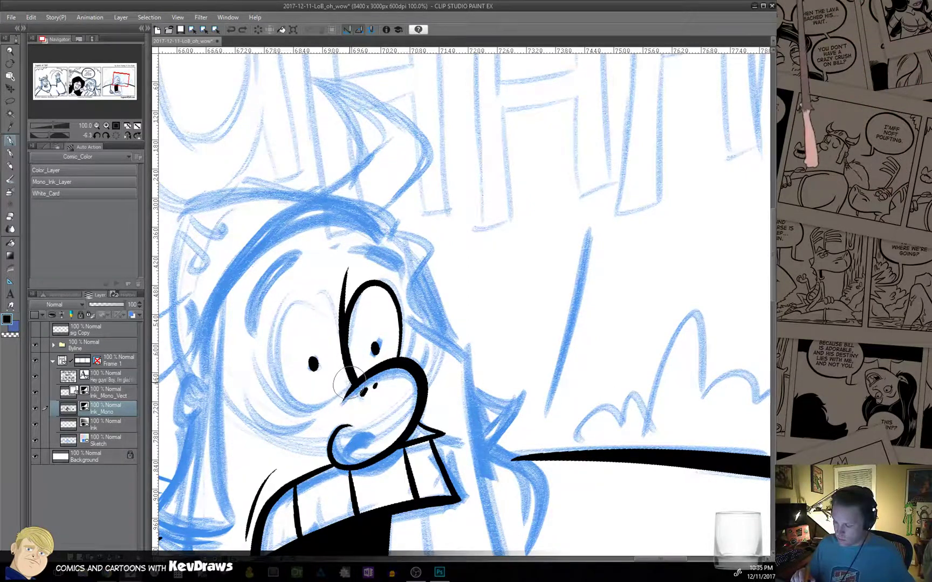
{"action": "mouse_move", "coordinate": [284, 392]}
{"action": "left_mouse_down"}
{"action": "mouse_move", "coordinate": [300, 287]}
{"action": "mouse_move", "coordinate": [345, 382]}
{"action": "left_mouse_up"}
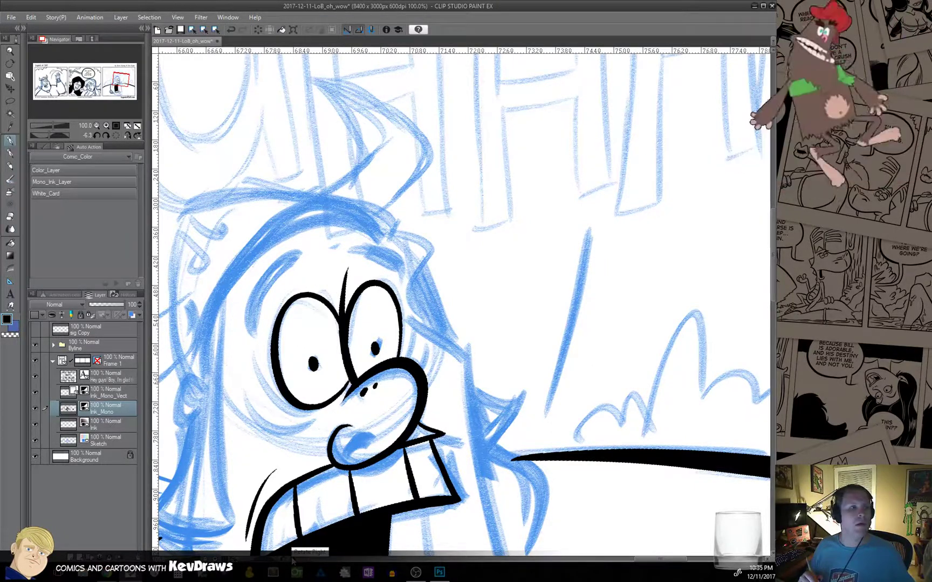
{"action": "key", "text": "ctrl+z"}
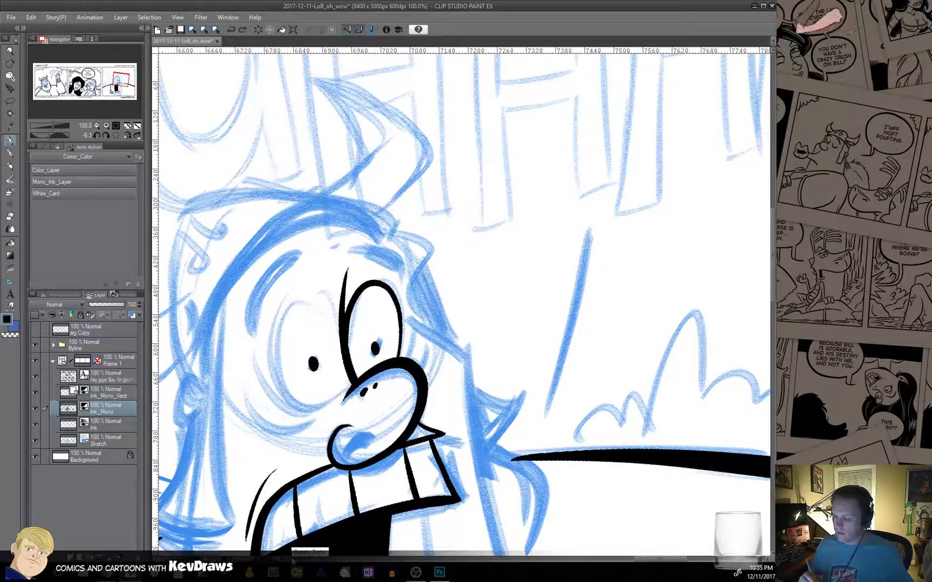
{"action": "key", "text": "ctrl+z"}
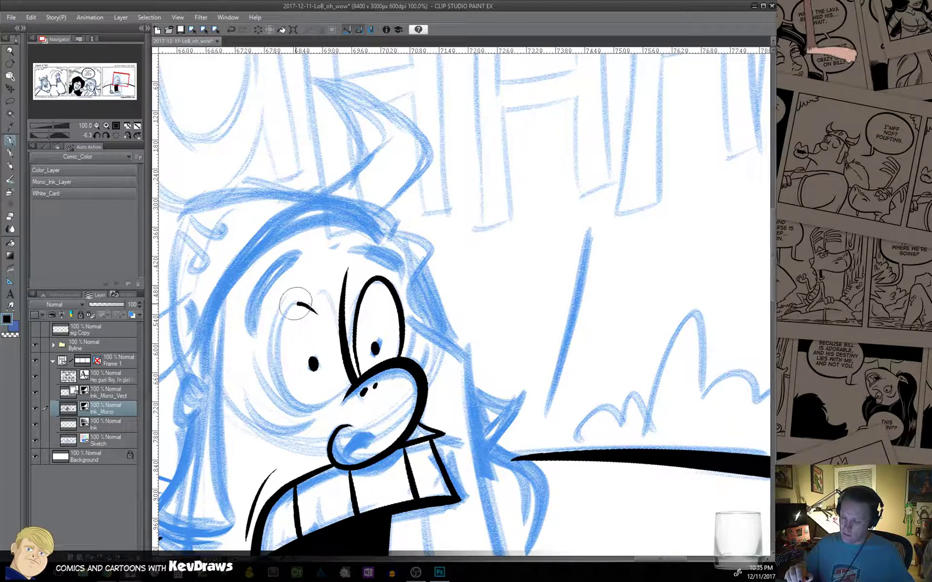
{"action": "mouse_move", "coordinate": [295, 303]}
{"action": "left_mouse_down"}
{"action": "mouse_move", "coordinate": [282, 316]}
{"action": "mouse_move", "coordinate": [277, 368]}
{"action": "mouse_move", "coordinate": [293, 405]}
{"action": "mouse_move", "coordinate": [318, 411]}
{"action": "left_mouse_up"}
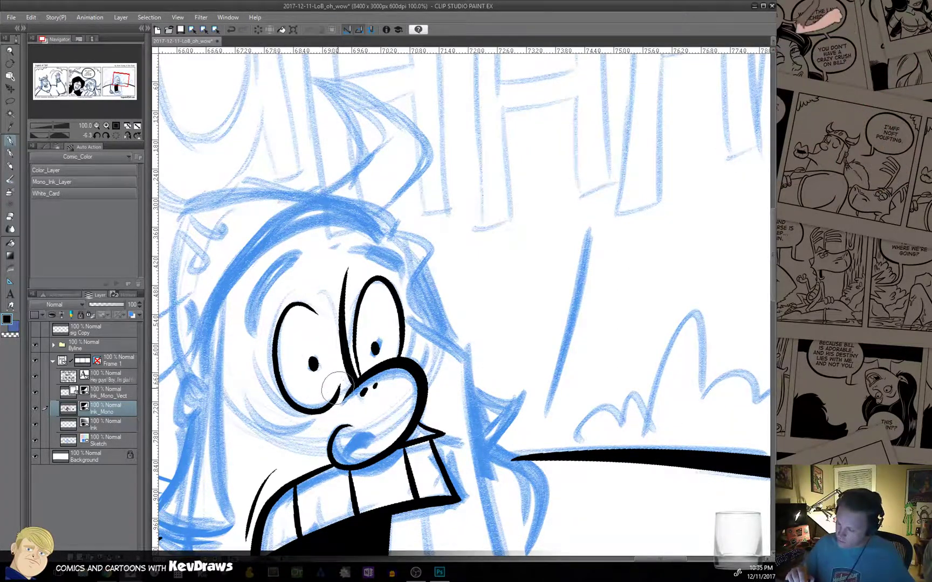
{"action": "mouse_move", "coordinate": [339, 386]}
{"action": "left_mouse_down"}
{"action": "mouse_move", "coordinate": [306, 307]}
{"action": "mouse_move", "coordinate": [338, 359]}
{"action": "mouse_move", "coordinate": [333, 408]}
{"action": "left_mouse_up"}
{"action": "key", "text": "ctrl+z"}
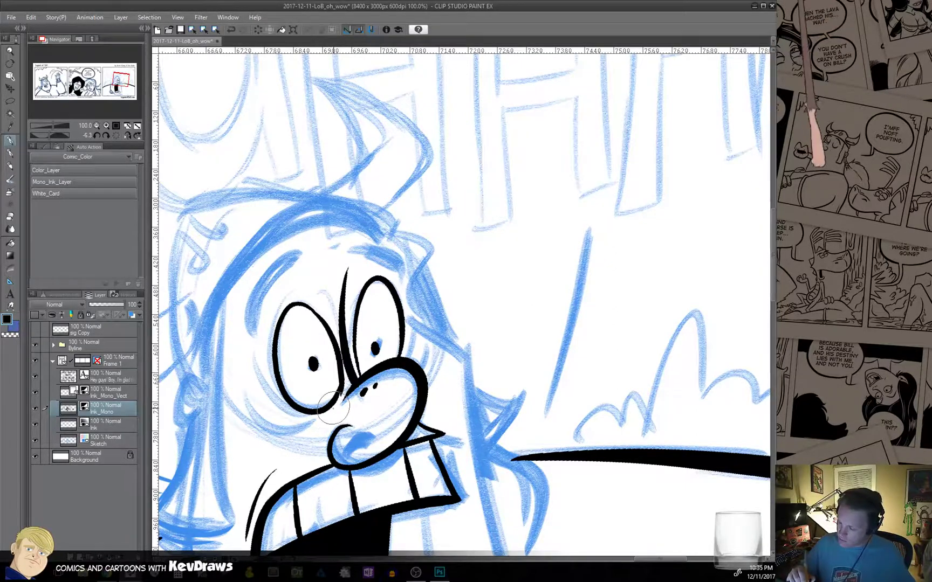
{"action": "key", "text": "ctrl+z"}
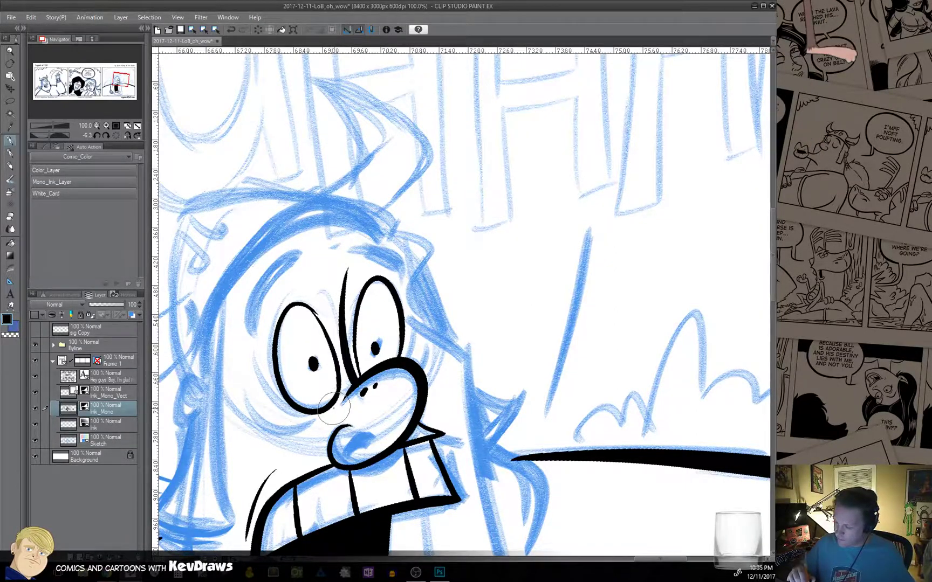
{"action": "key", "text": "ctrl+z"}
{"action": "left_click_drag", "start_coordinate": [323, 322], "coordinate": [334, 409]}
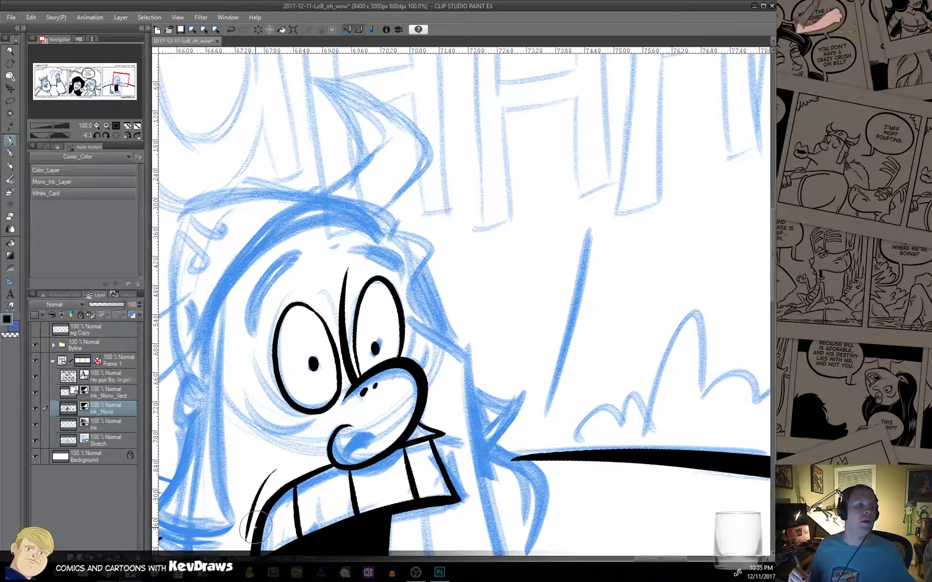
Undo the inked eye outlines and pupils together with the line between the eyes.
{"action": "key", "text": "ctrl+z"}
{"action": "key", "text": "ctrl+z"}
{"action": "key", "text": "ctrl+z"}
{"action": "key", "text": "ctrl+z"}
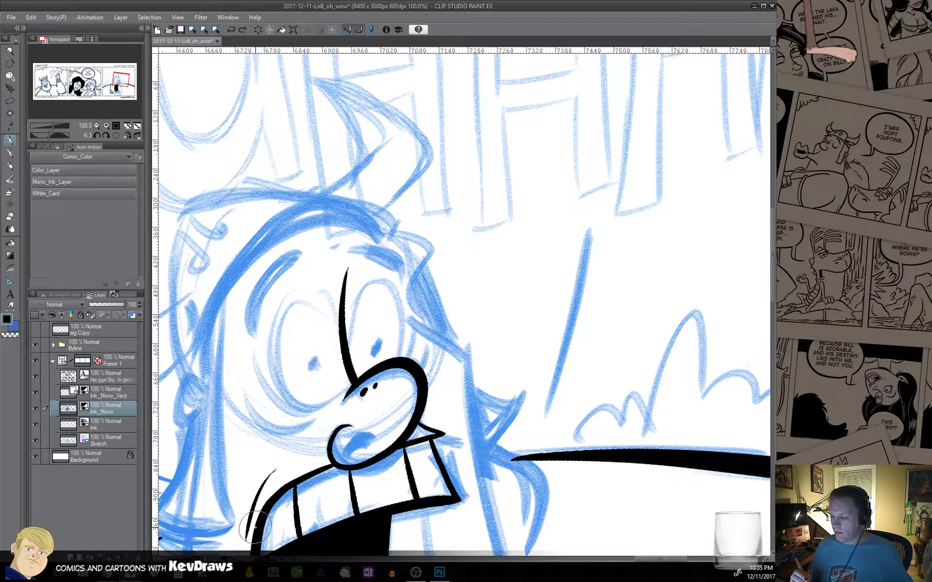
{"action": "key", "text": "ctrl+z"}
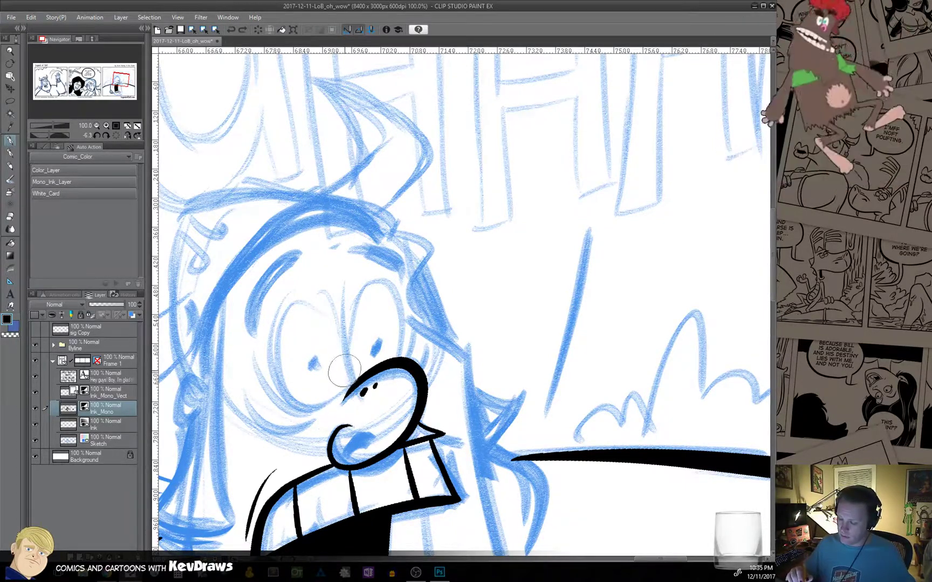
Try inking the larger eye's outline first, before any other eye detail, and undo it.
{"action": "mouse_move", "coordinate": [341, 338]}
{"action": "left_mouse_down"}
{"action": "mouse_move", "coordinate": [326, 310]}
{"action": "mouse_move", "coordinate": [266, 336]}
{"action": "mouse_move", "coordinate": [330, 407]}
{"action": "left_mouse_up"}
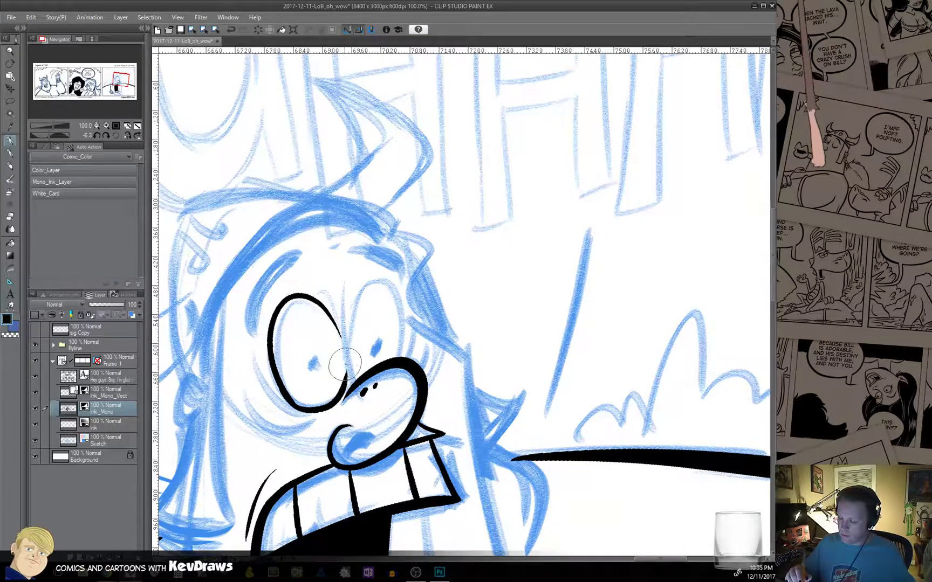
{"action": "key", "text": "ctrl+z"}
{"action": "key", "text": "ctrl+z"}
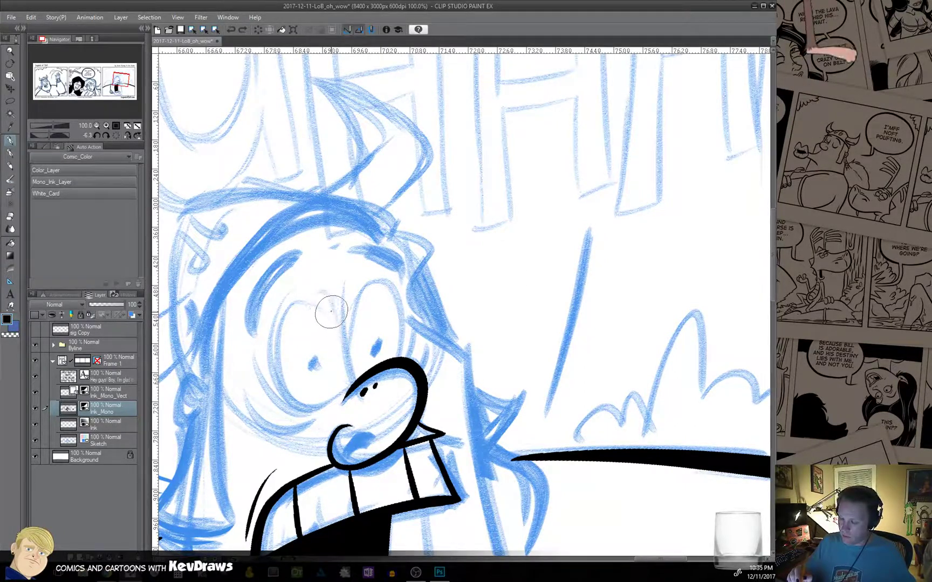
Ink both oval eye outlines above the nose, with small black pupils and a short line between the eyes.
{"action": "mouse_move", "coordinate": [324, 310]}
{"action": "left_mouse_down"}
{"action": "mouse_move", "coordinate": [280, 316]}
{"action": "mouse_move", "coordinate": [272, 356]}
{"action": "mouse_move", "coordinate": [286, 392]}
{"action": "mouse_move", "coordinate": [305, 403]}
{"action": "mouse_move", "coordinate": [327, 399]}
{"action": "mouse_move", "coordinate": [344, 380]}
{"action": "mouse_move", "coordinate": [345, 349]}
{"action": "mouse_move", "coordinate": [329, 315]}
{"action": "left_mouse_up"}
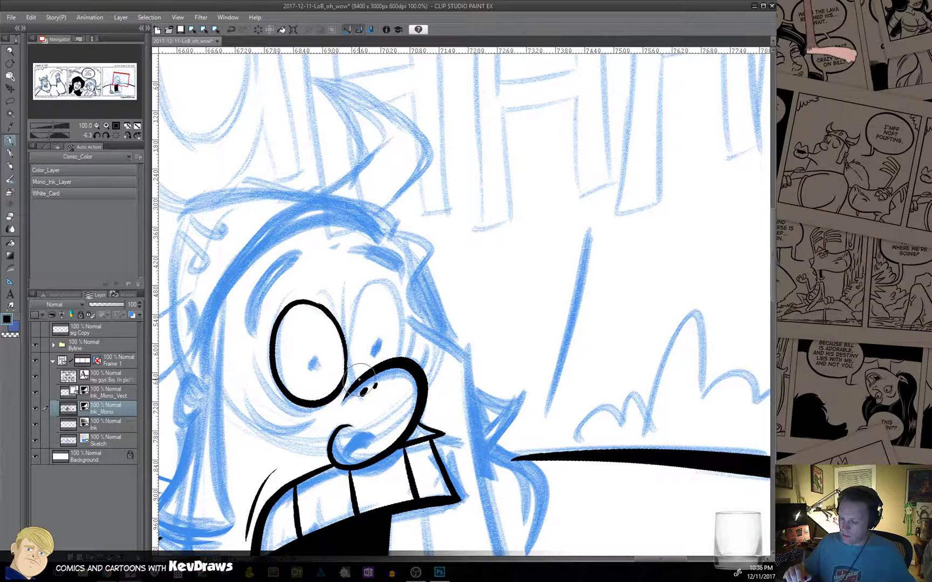
{"action": "mouse_move", "coordinate": [364, 374]}
{"action": "left_mouse_down"}
{"action": "mouse_move", "coordinate": [358, 295]}
{"action": "mouse_move", "coordinate": [371, 283]}
{"action": "mouse_move", "coordinate": [388, 289]}
{"action": "mouse_move", "coordinate": [400, 359]}
{"action": "left_mouse_up"}
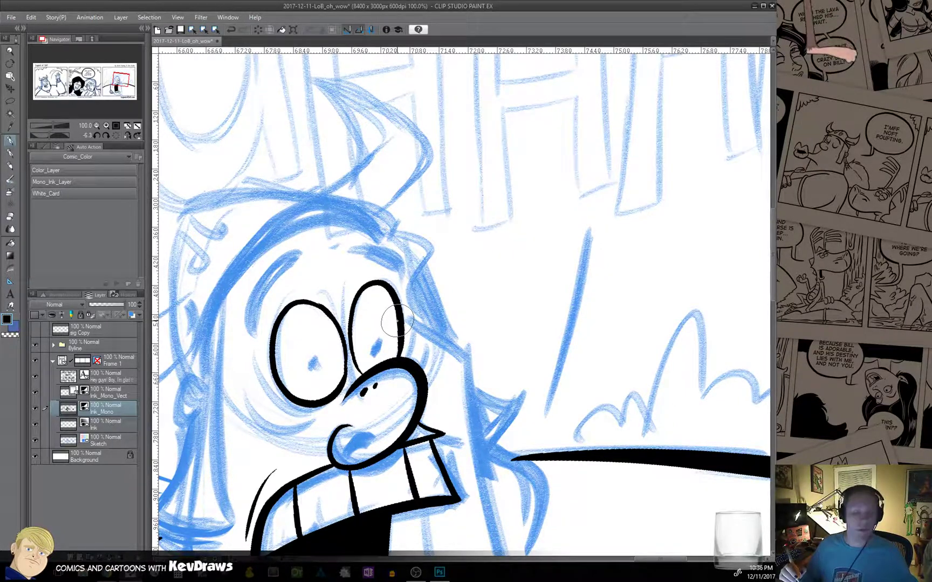
{"action": "key", "text": "ctrl+z"}
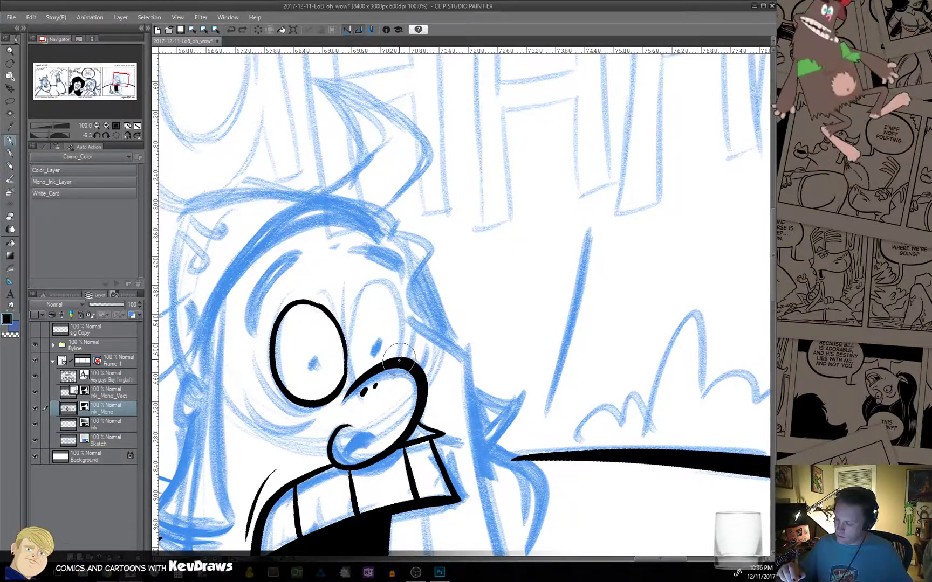
{"action": "mouse_move", "coordinate": [402, 356]}
{"action": "left_mouse_down"}
{"action": "mouse_move", "coordinate": [399, 307]}
{"action": "mouse_move", "coordinate": [385, 285]}
{"action": "mouse_move", "coordinate": [369, 284]}
{"action": "mouse_move", "coordinate": [352, 305]}
{"action": "mouse_move", "coordinate": [361, 368]}
{"action": "mouse_move", "coordinate": [313, 369]}
{"action": "left_mouse_up"}
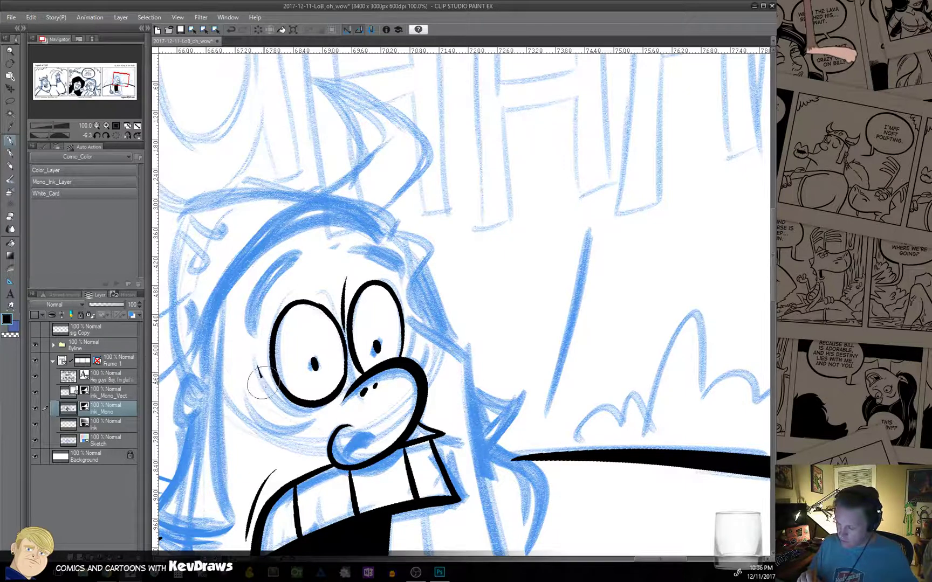
Ink curved wrinkle lines beneath both eyes and two thick, tapered black eyebrows above them.
{"action": "mouse_move", "coordinate": [258, 367]}
{"action": "left_mouse_down"}
{"action": "mouse_move", "coordinate": [287, 412]}
{"action": "mouse_move", "coordinate": [325, 419]}
{"action": "left_mouse_up"}
{"action": "left_click_drag", "start_coordinate": [413, 336], "coordinate": [412, 361]}
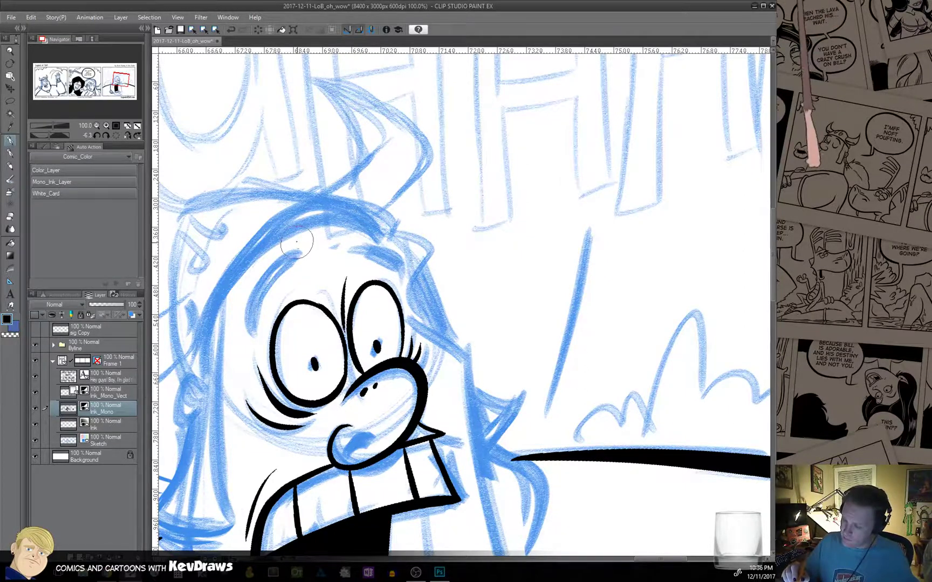
{"action": "mouse_move", "coordinate": [297, 243]}
{"action": "left_mouse_down"}
{"action": "mouse_move", "coordinate": [293, 262]}
{"action": "mouse_move", "coordinate": [291, 248]}
{"action": "mouse_move", "coordinate": [274, 268]}
{"action": "mouse_move", "coordinate": [242, 339]}
{"action": "left_mouse_up"}
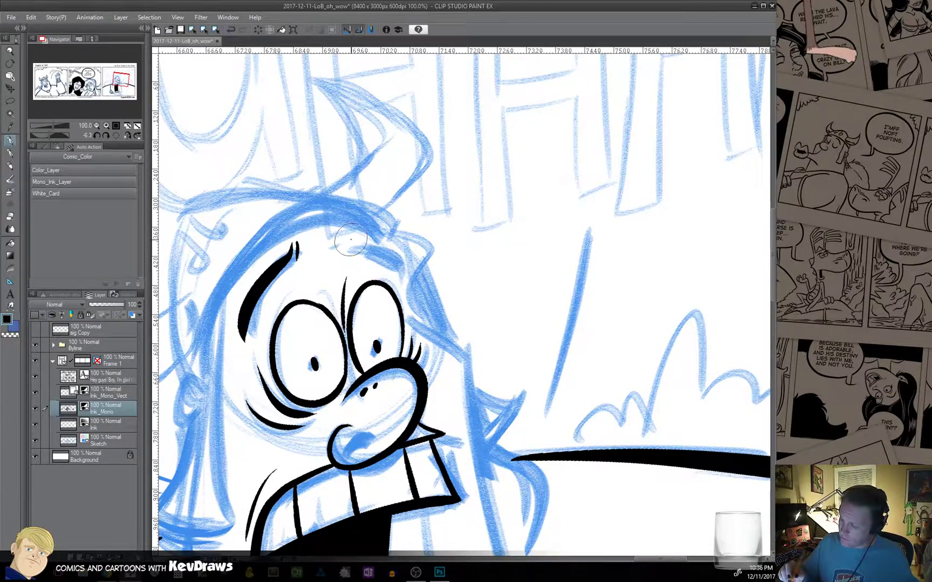
{"action": "mouse_move", "coordinate": [350, 244]}
{"action": "left_mouse_down"}
{"action": "mouse_move", "coordinate": [387, 259]}
{"action": "mouse_move", "coordinate": [404, 281]}
{"action": "left_mouse_up"}
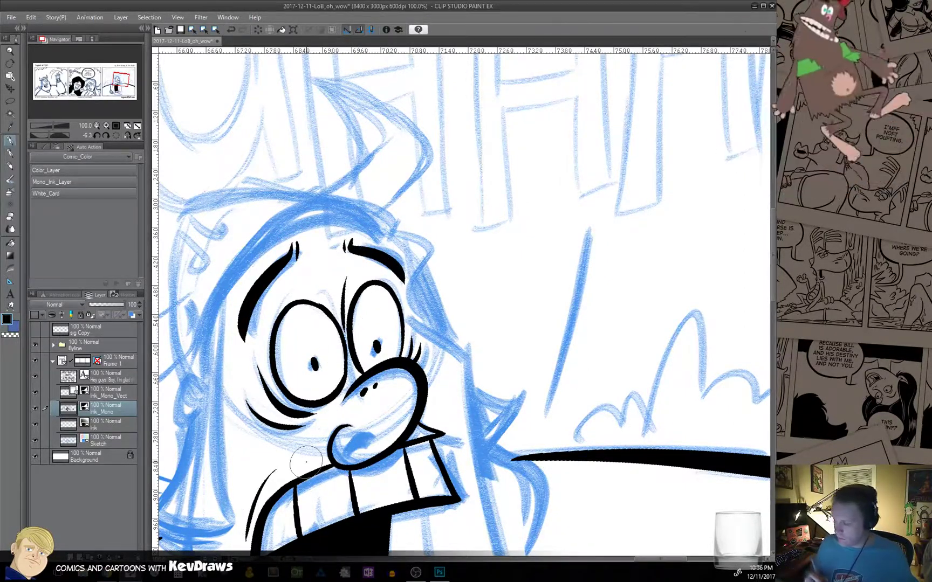
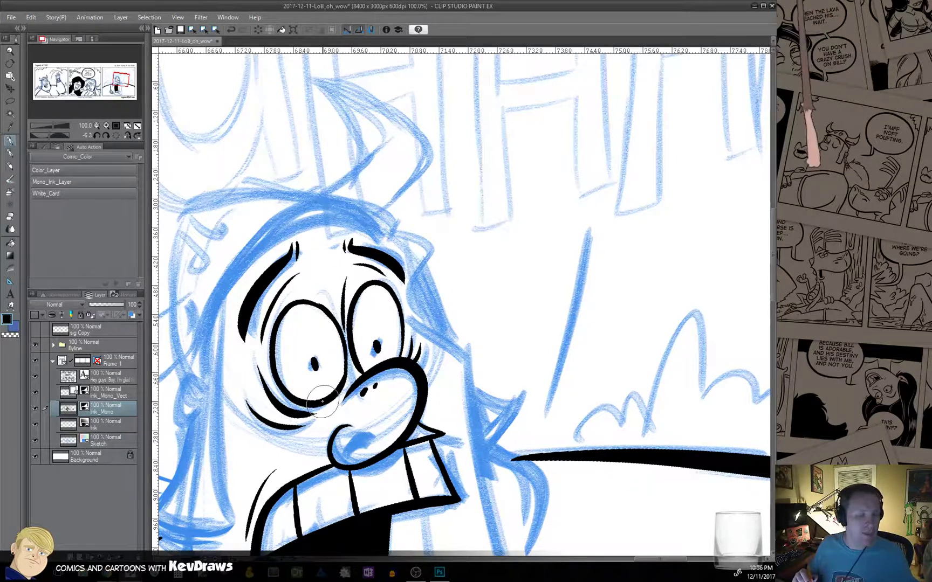
{"action": "key", "text": "ctrl+z"}
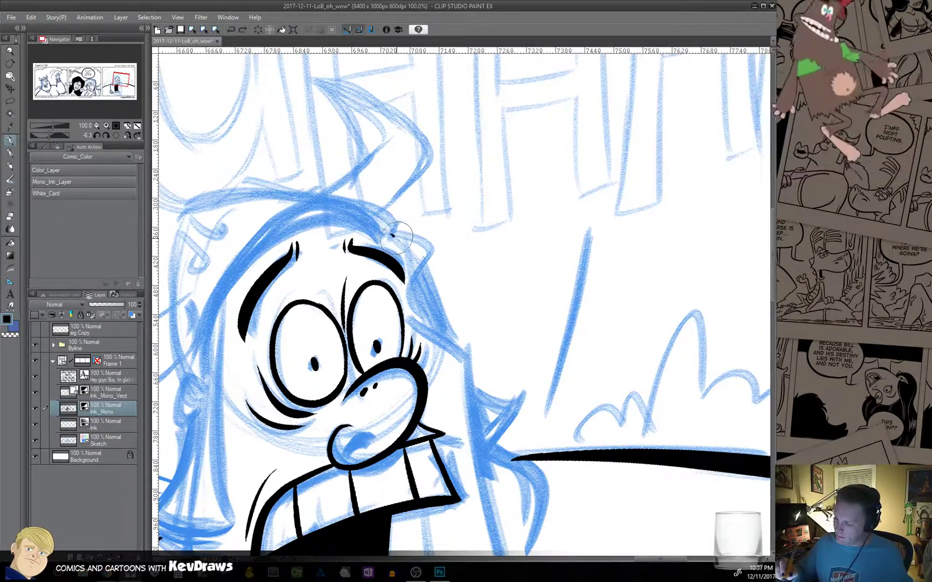
{"action": "mouse_move", "coordinate": [392, 235]}
{"action": "left_mouse_down"}
{"action": "mouse_move", "coordinate": [417, 250]}
{"action": "mouse_move", "coordinate": [415, 282]}
{"action": "mouse_move", "coordinate": [430, 309]}
{"action": "mouse_move", "coordinate": [421, 317]}
{"action": "mouse_move", "coordinate": [474, 359]}
{"action": "left_mouse_up"}
{"action": "left_click_drag", "start_coordinate": [487, 402], "coordinate": [472, 363]}
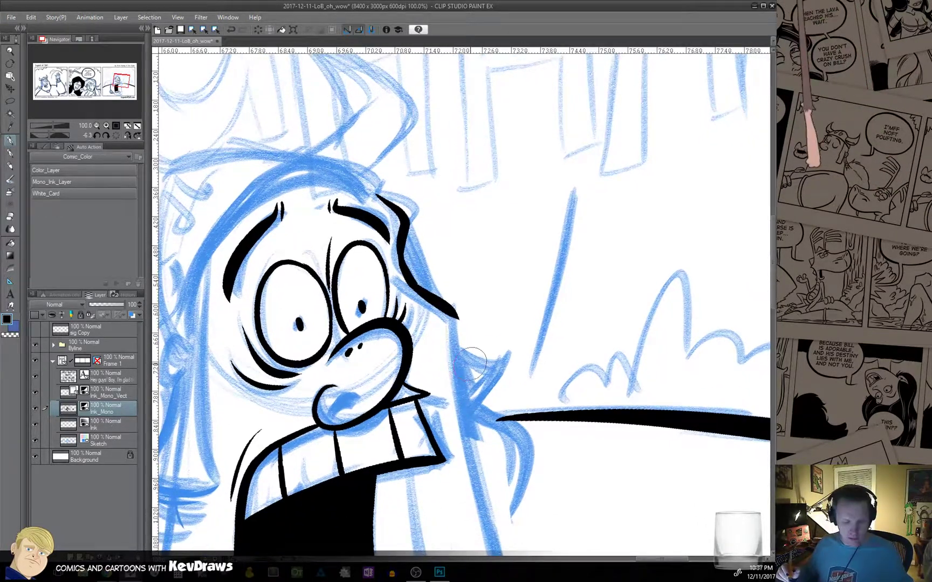
{"action": "key", "text": "ctrl+z"}
{"action": "key", "text": "ctrl+z"}
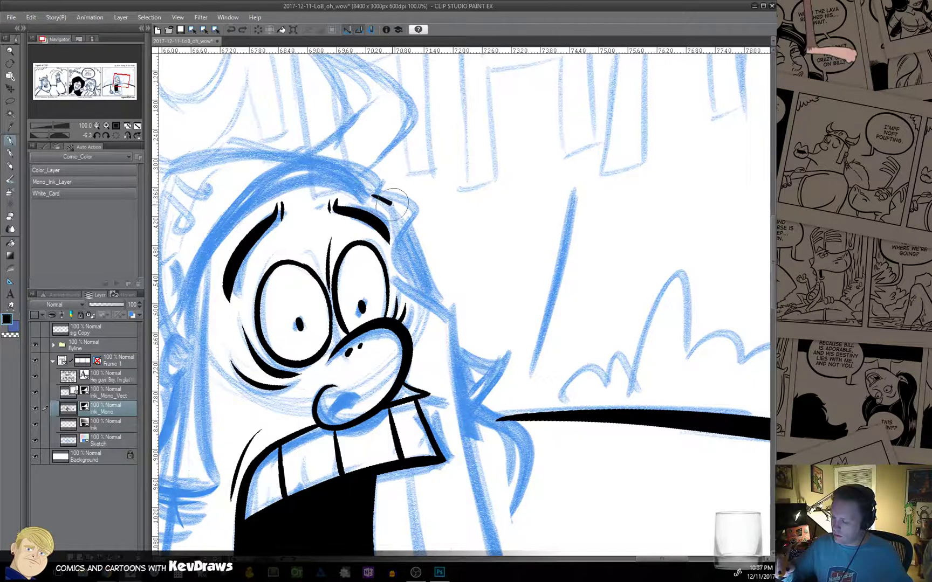
Ink the thick angular outline along the far side of the face, plus the near ear and the long flared hair lock below it.
{"action": "mouse_move", "coordinate": [392, 204]}
{"action": "left_mouse_down"}
{"action": "mouse_move", "coordinate": [430, 307]}
{"action": "mouse_move", "coordinate": [454, 308]}
{"action": "mouse_move", "coordinate": [469, 387]}
{"action": "left_mouse_up"}
{"action": "mouse_move", "coordinate": [519, 438]}
{"action": "left_mouse_down"}
{"action": "mouse_move", "coordinate": [606, 287]}
{"action": "mouse_move", "coordinate": [637, 378]}
{"action": "left_mouse_up"}
{"action": "mouse_move", "coordinate": [312, 260]}
{"action": "left_mouse_down"}
{"action": "mouse_move", "coordinate": [295, 299]}
{"action": "mouse_move", "coordinate": [308, 301]}
{"action": "mouse_move", "coordinate": [314, 321]}
{"action": "mouse_move", "coordinate": [307, 293]}
{"action": "mouse_move", "coordinate": [275, 302]}
{"action": "mouse_move", "coordinate": [307, 308]}
{"action": "mouse_move", "coordinate": [291, 319]}
{"action": "mouse_move", "coordinate": [290, 306]}
{"action": "mouse_move", "coordinate": [286, 357]}
{"action": "mouse_move", "coordinate": [248, 419]}
{"action": "mouse_move", "coordinate": [267, 411]}
{"action": "mouse_move", "coordinate": [271, 430]}
{"action": "mouse_move", "coordinate": [345, 430]}
{"action": "left_mouse_up"}
{"action": "key", "text": "ctrl+z"}
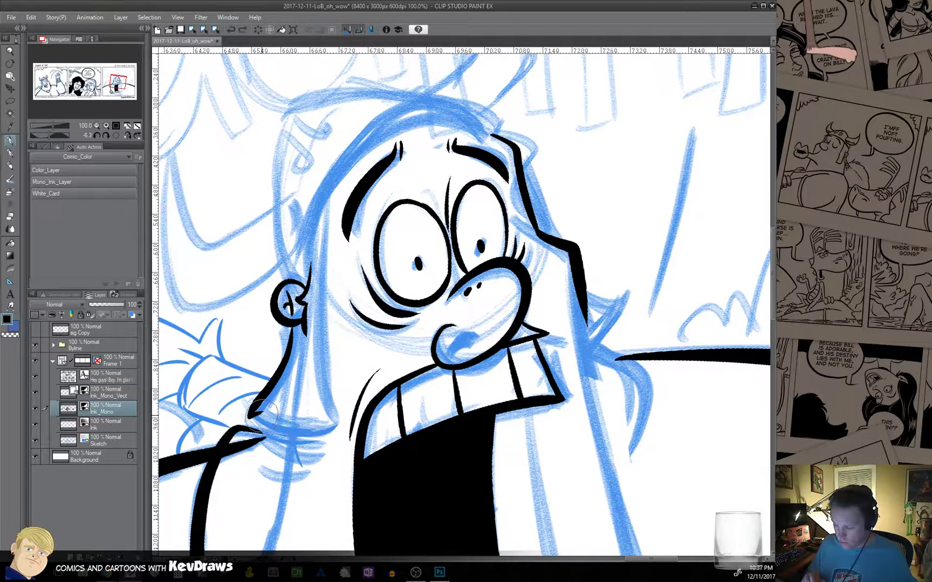
{"action": "mouse_move", "coordinate": [251, 415]}
{"action": "left_mouse_down"}
{"action": "mouse_move", "coordinate": [291, 428]}
{"action": "mouse_move", "coordinate": [339, 420]}
{"action": "left_mouse_up"}
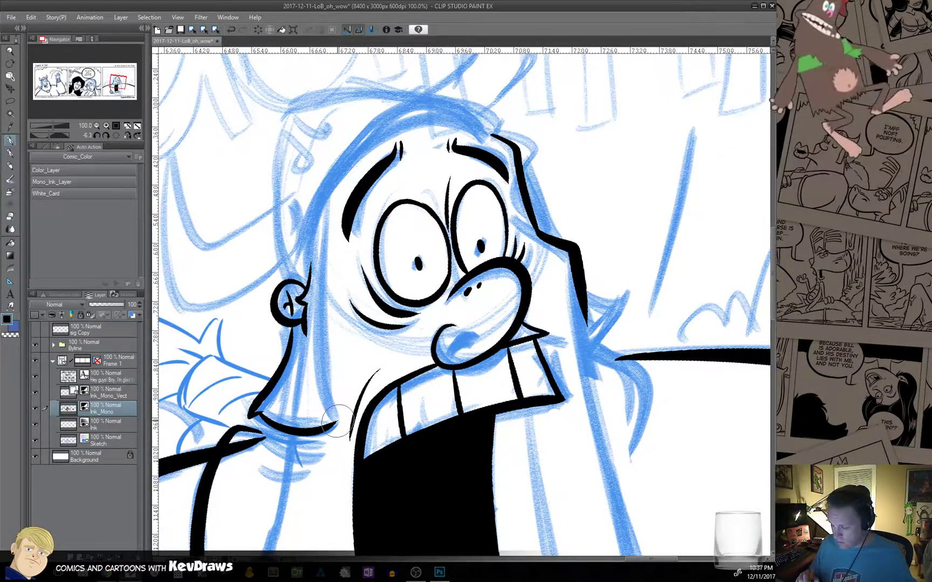
{"action": "mouse_move", "coordinate": [338, 411]}
{"action": "left_mouse_down"}
{"action": "mouse_move", "coordinate": [323, 320]}
{"action": "mouse_move", "coordinate": [332, 186]}
{"action": "left_mouse_up"}
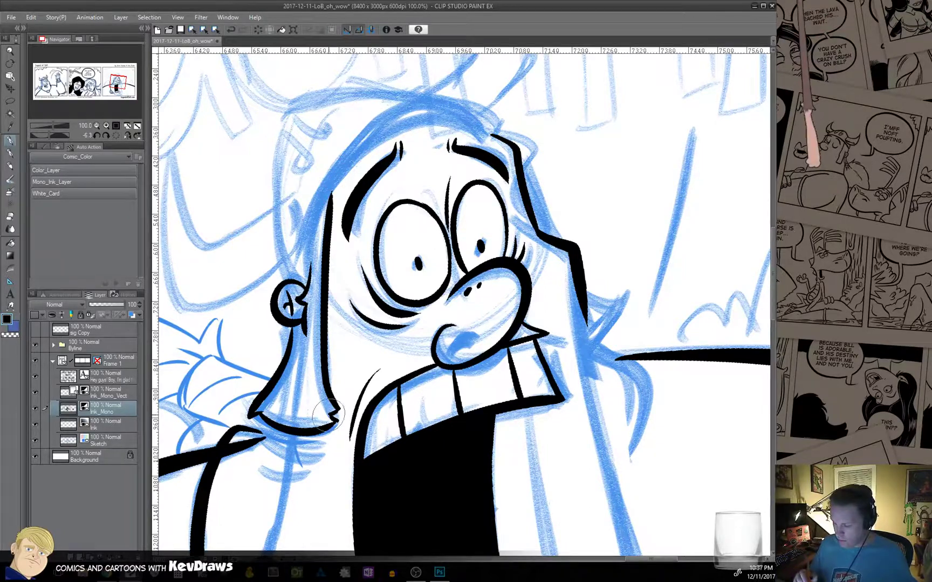
Ink the tapered line descending from beneath the hair lock with short creases across it, and join the shoulder line to the lock.
{"action": "left_click_drag", "start_coordinate": [314, 475], "coordinate": [411, 264]}
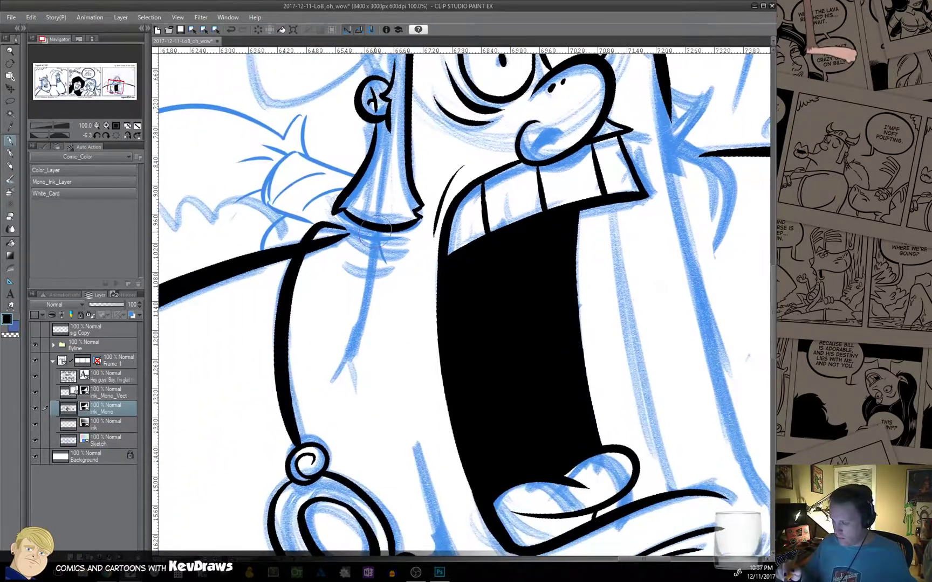
{"action": "left_click_drag", "start_coordinate": [374, 229], "coordinate": [340, 378]}
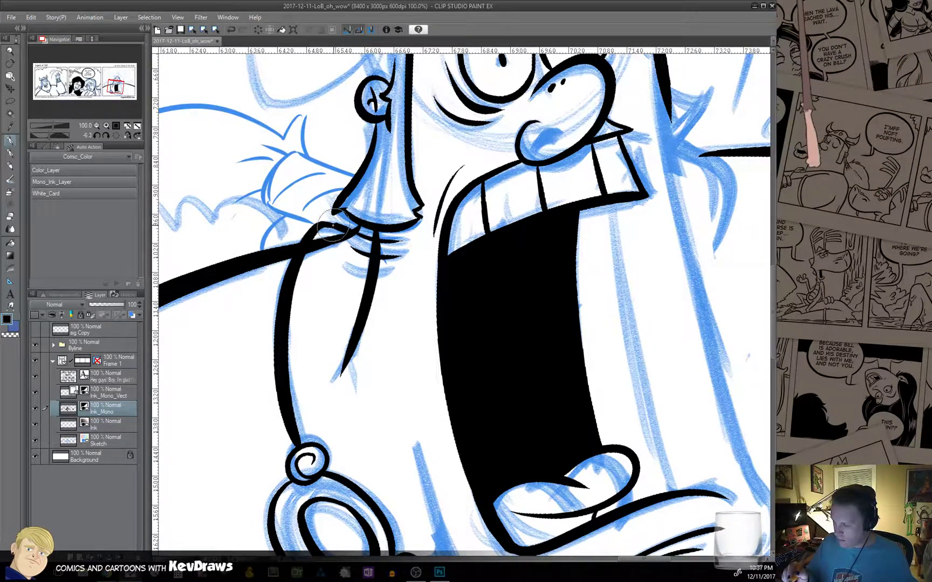
{"action": "left_click_drag", "start_coordinate": [333, 230], "coordinate": [303, 241]}
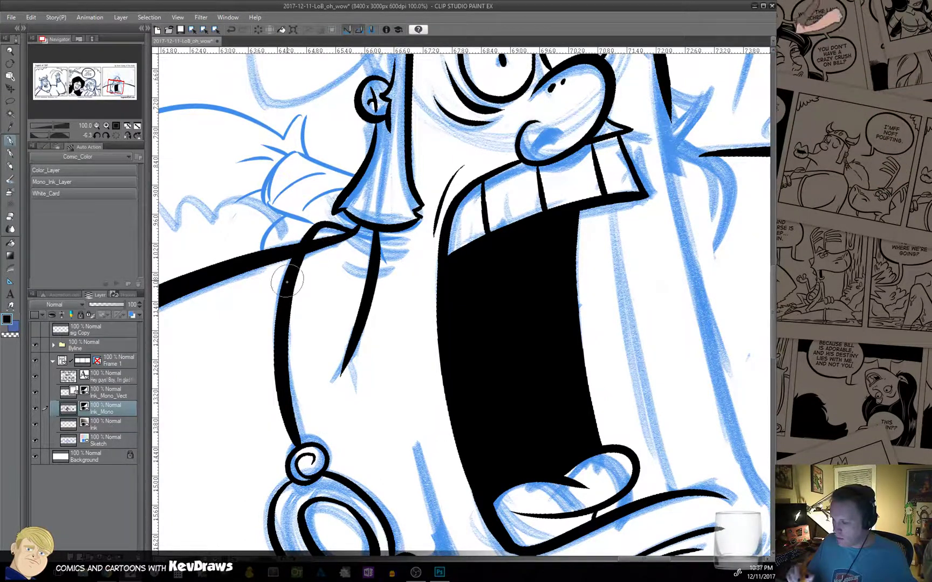
{"action": "left_click_drag", "start_coordinate": [377, 237], "coordinate": [350, 253]}
{"action": "mouse_move", "coordinate": [410, 240]}
{"action": "left_mouse_down"}
{"action": "mouse_move", "coordinate": [356, 259]}
{"action": "mouse_move", "coordinate": [362, 267]}
{"action": "left_mouse_up"}
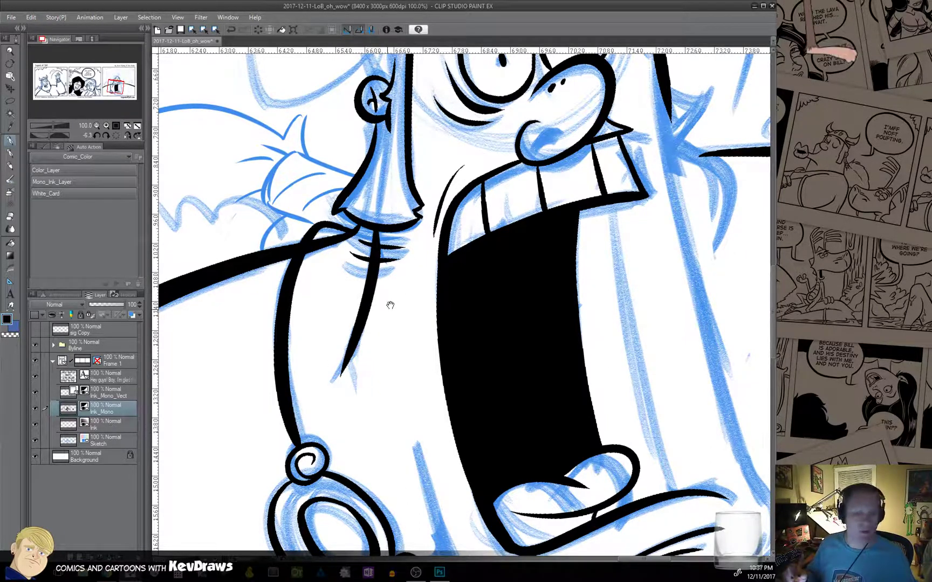
Ink the cuff-like band sticking out behind the hair lock, with curved fold lines inside it.
{"action": "mouse_move", "coordinate": [391, 305]}
{"action": "left_mouse_down"}
{"action": "mouse_move", "coordinate": [441, 433]}
{"action": "mouse_move", "coordinate": [462, 433]}
{"action": "left_mouse_up"}
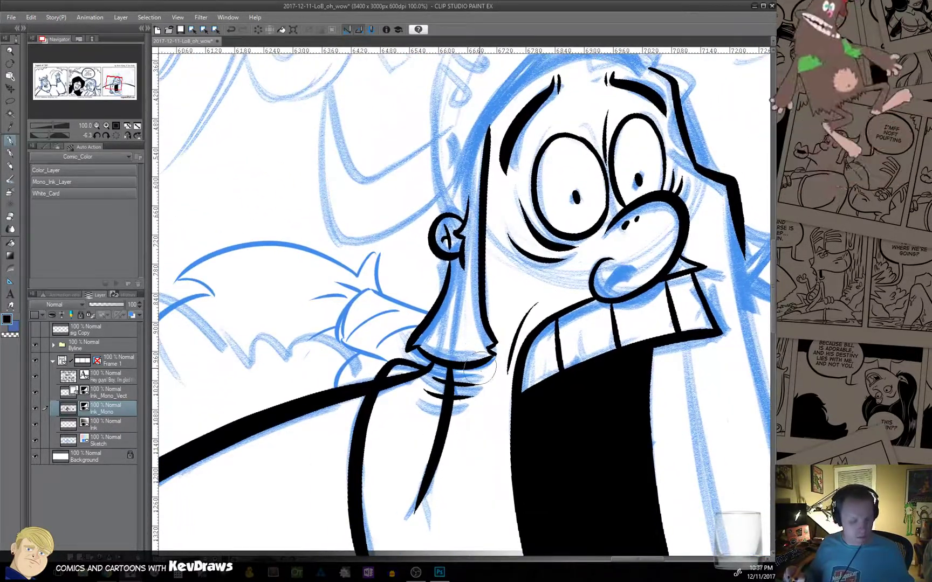
{"action": "left_click_drag", "start_coordinate": [544, 356], "coordinate": [557, 303]}
{"action": "left_click_drag", "start_coordinate": [503, 366], "coordinate": [507, 322]}
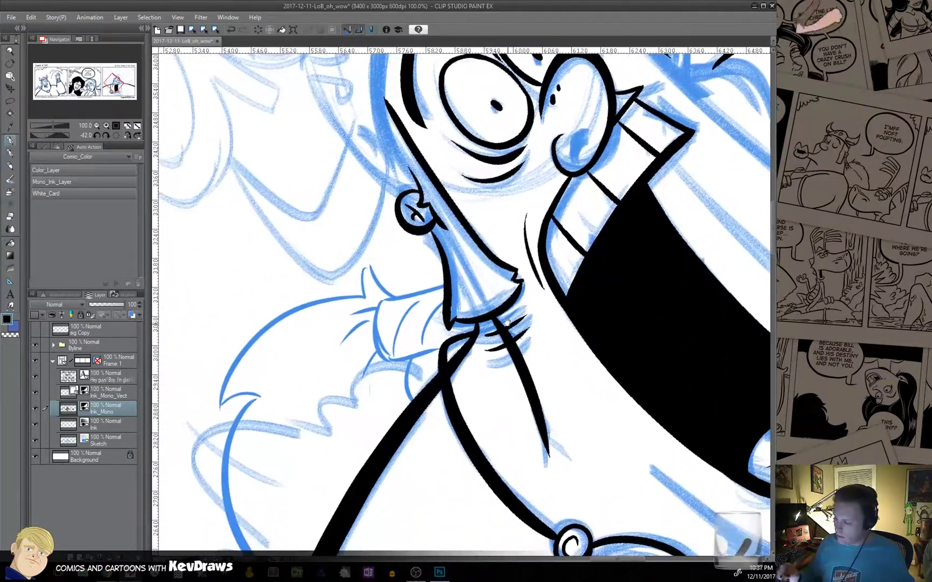
{"action": "mouse_move", "coordinate": [443, 287]}
{"action": "left_mouse_down"}
{"action": "mouse_move", "coordinate": [381, 299]}
{"action": "mouse_move", "coordinate": [373, 331]}
{"action": "left_mouse_up"}
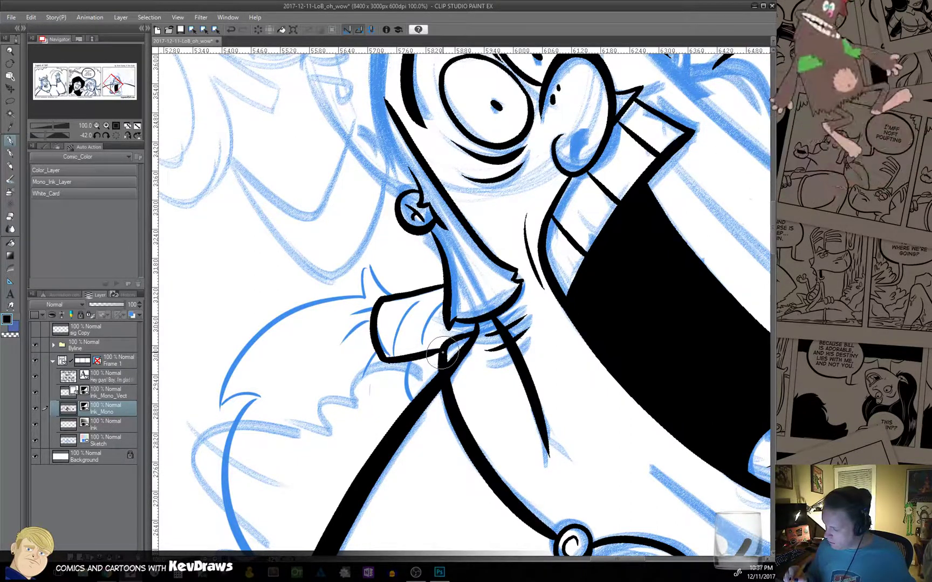
{"action": "left_click_drag", "start_coordinate": [441, 353], "coordinate": [465, 347]}
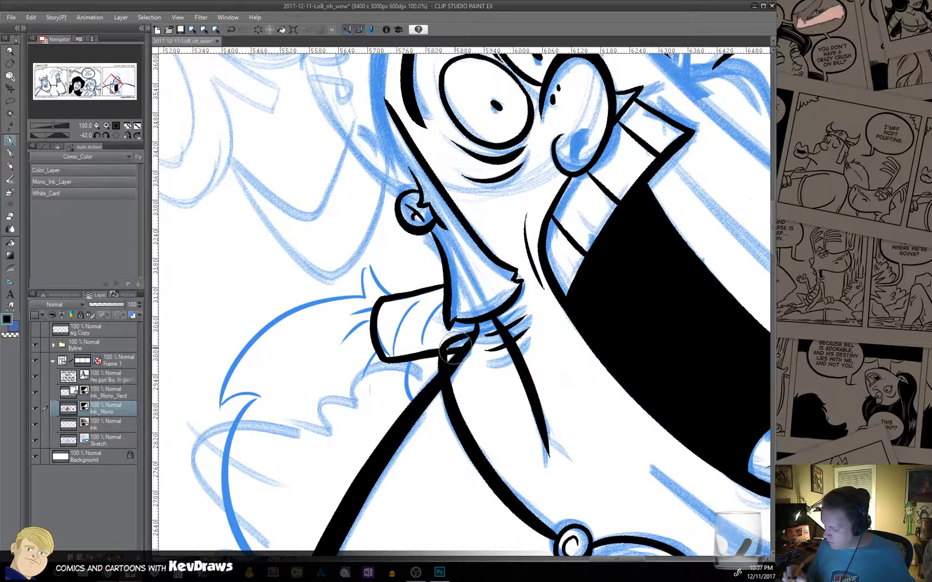
{"action": "mouse_move", "coordinate": [424, 299]}
{"action": "left_mouse_down"}
{"action": "mouse_move", "coordinate": [408, 313]}
{"action": "mouse_move", "coordinate": [400, 352]}
{"action": "mouse_move", "coordinate": [425, 346]}
{"action": "left_mouse_up"}
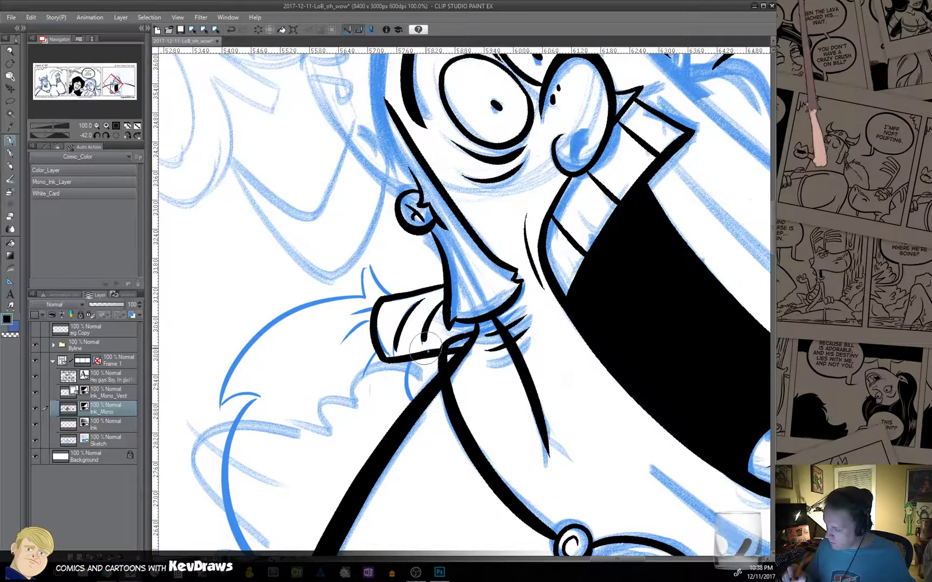
Ink the pointed tuft above the band, the long notched outline flaring out from it, and short tapered strokes around the band's end.
{"action": "left_click_drag", "start_coordinate": [394, 410], "coordinate": [454, 391]}
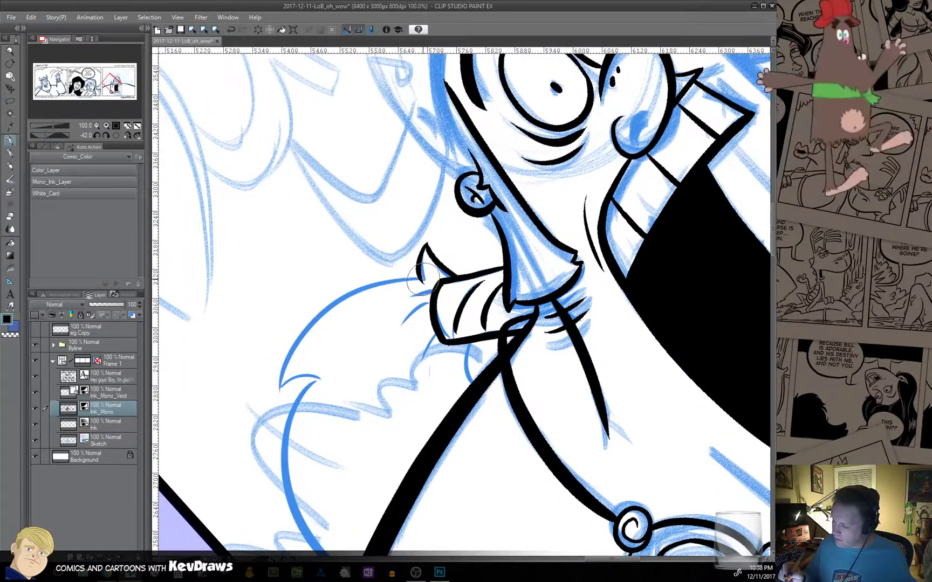
{"action": "mouse_move", "coordinate": [423, 279]}
{"action": "left_mouse_down"}
{"action": "mouse_move", "coordinate": [312, 323]}
{"action": "mouse_move", "coordinate": [280, 384]}
{"action": "mouse_move", "coordinate": [311, 310]}
{"action": "mouse_move", "coordinate": [312, 402]}
{"action": "mouse_move", "coordinate": [401, 542]}
{"action": "left_mouse_up"}
{"action": "mouse_move", "coordinate": [460, 219]}
{"action": "left_mouse_down"}
{"action": "mouse_move", "coordinate": [409, 276]}
{"action": "mouse_move", "coordinate": [405, 302]}
{"action": "left_mouse_up"}
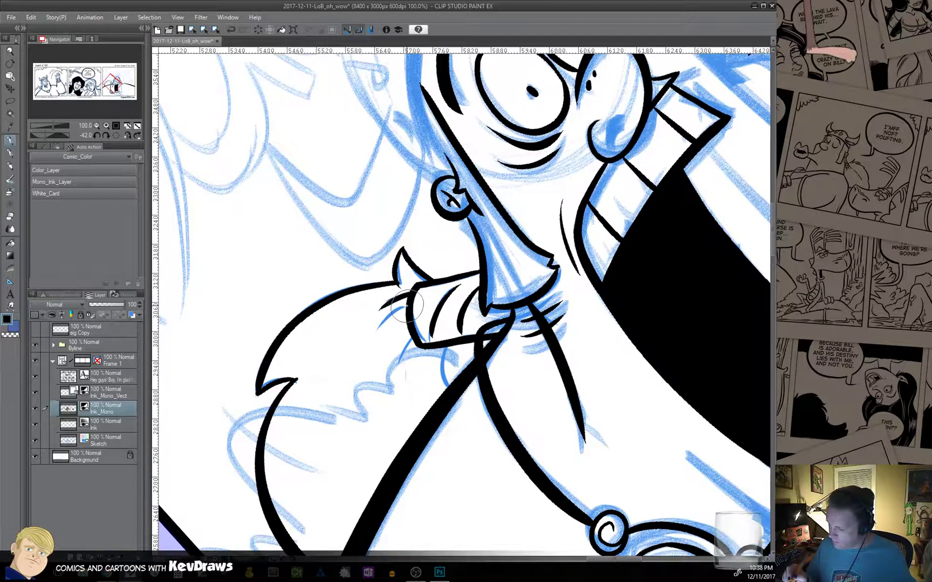
{"action": "left_click_drag", "start_coordinate": [405, 347], "coordinate": [410, 373]}
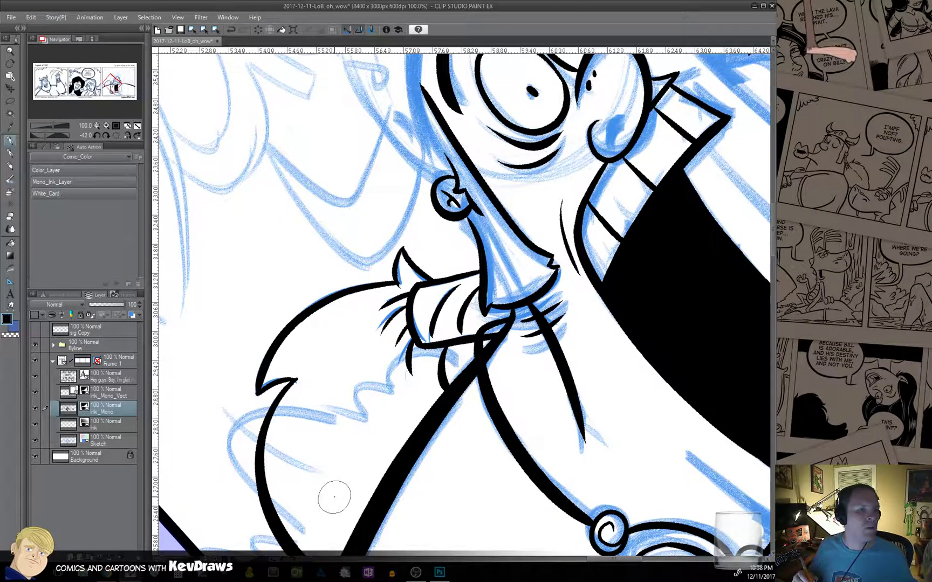
Ink a thick solid black hairline arching over the forehead from above the ear to the far temple.
{"action": "left_click_drag", "start_coordinate": [503, 281], "coordinate": [425, 459]}
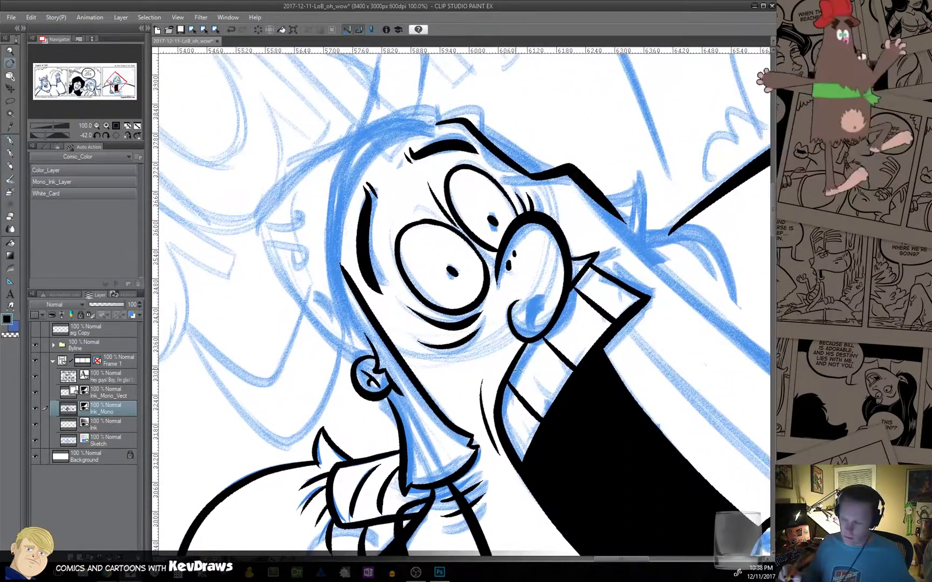
{"action": "mouse_move", "coordinate": [549, 416]}
{"action": "left_mouse_down"}
{"action": "mouse_move", "coordinate": [474, 446]}
{"action": "mouse_move", "coordinate": [447, 445]}
{"action": "left_mouse_up"}
{"action": "left_click_drag", "start_coordinate": [476, 335], "coordinate": [401, 455]}
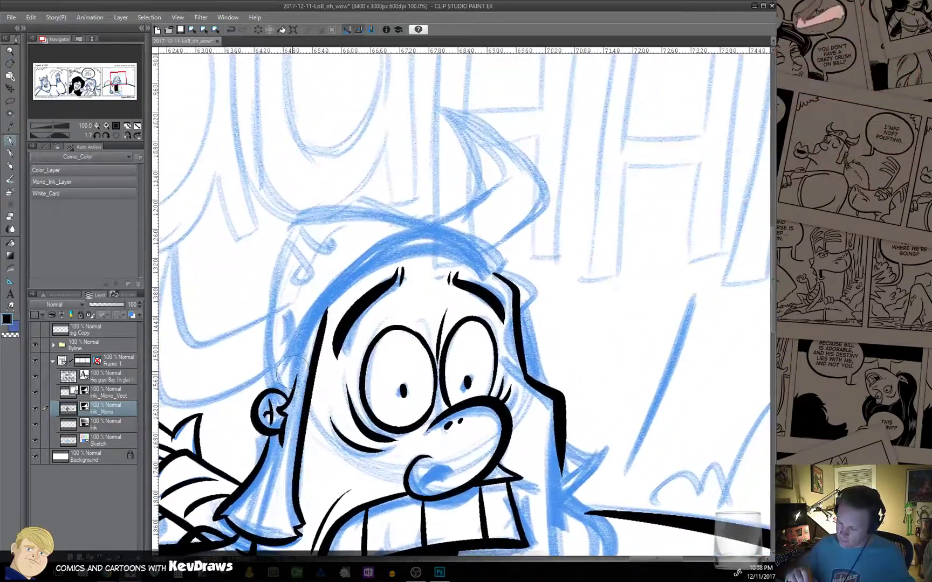
{"action": "mouse_move", "coordinate": [291, 386]}
{"action": "left_mouse_down"}
{"action": "mouse_move", "coordinate": [323, 323]}
{"action": "mouse_move", "coordinate": [405, 253]}
{"action": "mouse_move", "coordinate": [499, 295]}
{"action": "left_mouse_up"}
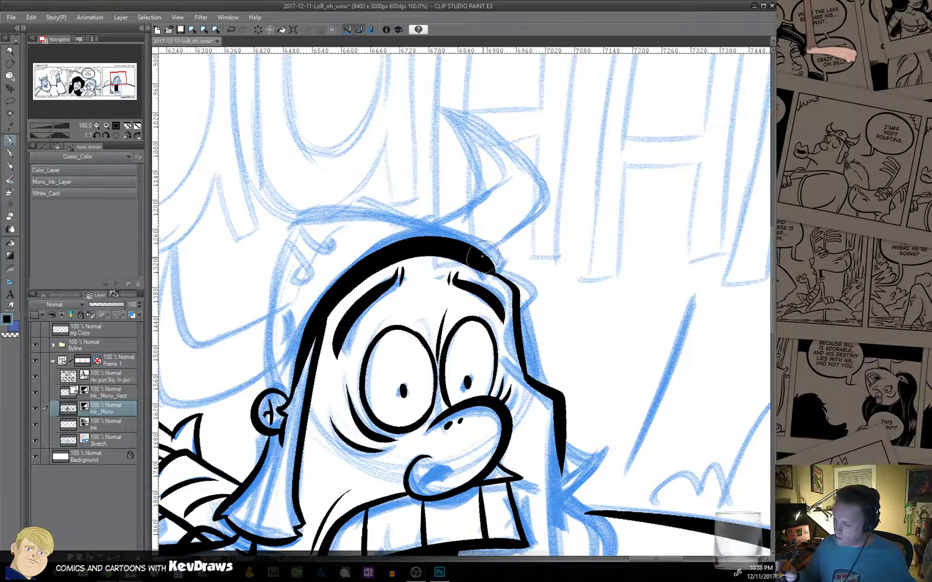
{"action": "left_click_drag", "start_coordinate": [396, 243], "coordinate": [338, 273]}
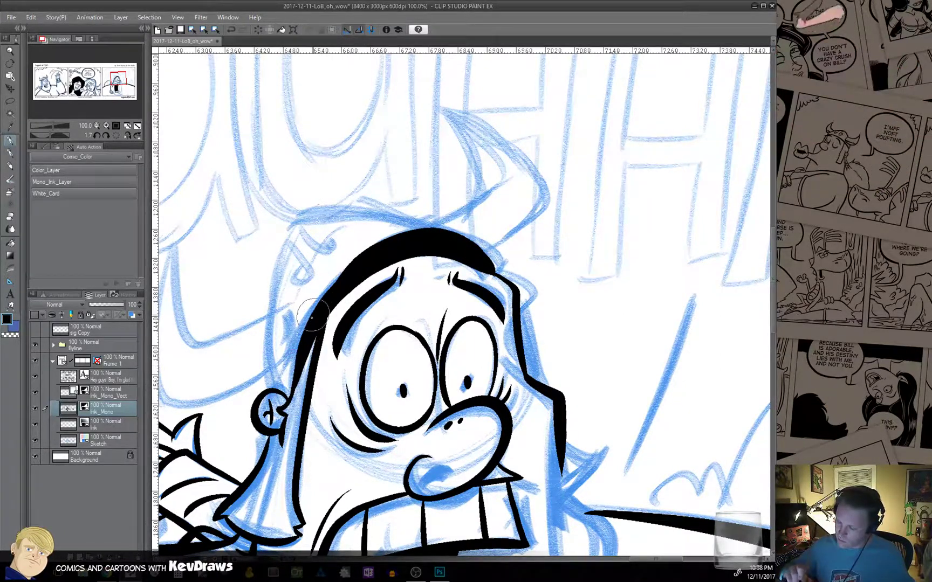
{"action": "left_click_drag", "start_coordinate": [313, 314], "coordinate": [362, 256]}
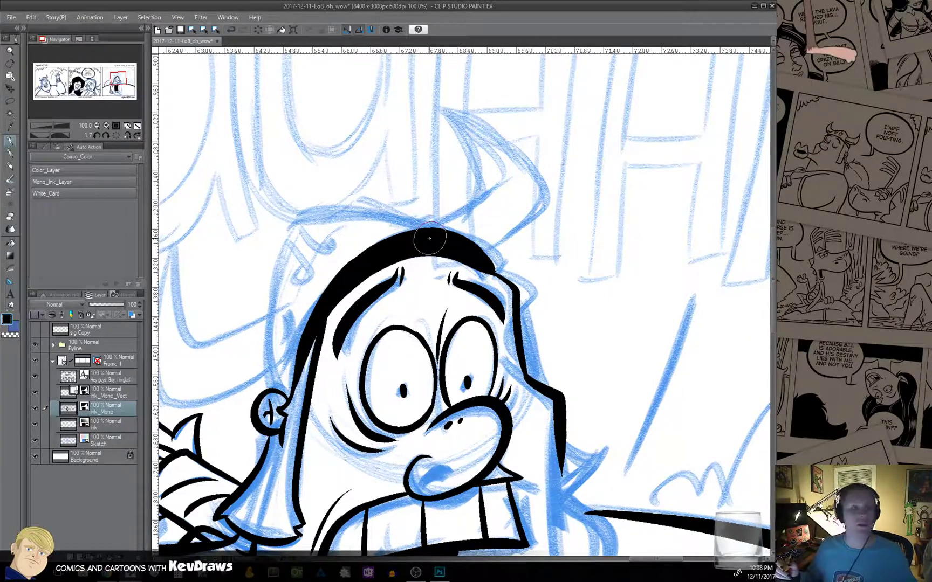
{"action": "mouse_move", "coordinate": [430, 237]}
{"action": "left_mouse_down"}
{"action": "mouse_move", "coordinate": [504, 267]}
{"action": "mouse_move", "coordinate": [378, 198]}
{"action": "mouse_move", "coordinate": [308, 212]}
{"action": "left_mouse_up"}
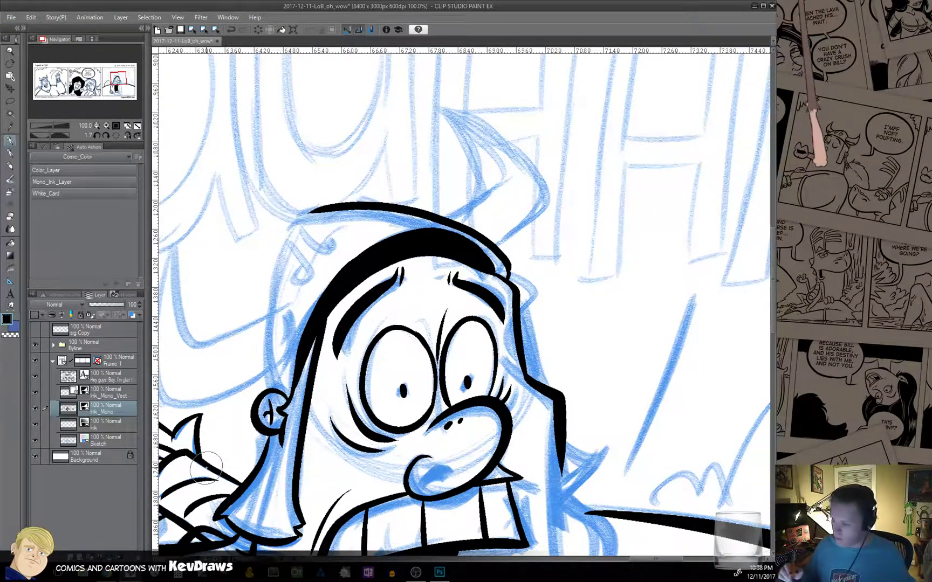
{"action": "key", "text": "ctrl+z"}
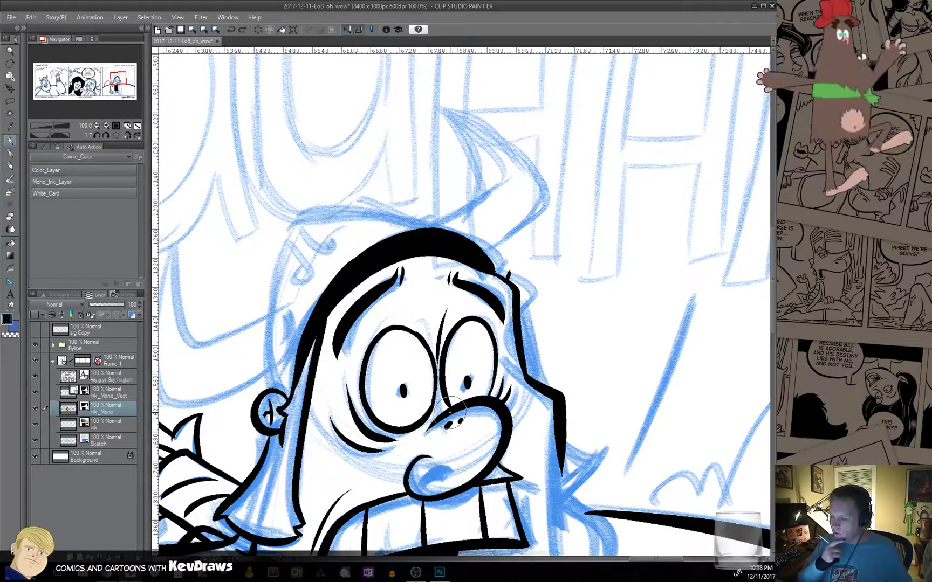
On the Ink_Mono_Vect layer, ink the outer outline and the inner counter of the large letter D.
{"action": "mouse_move", "coordinate": [485, 365]}
{"action": "left_mouse_down"}
{"action": "mouse_move", "coordinate": [599, 444]}
{"action": "mouse_move", "coordinate": [571, 469]}
{"action": "left_mouse_up"}
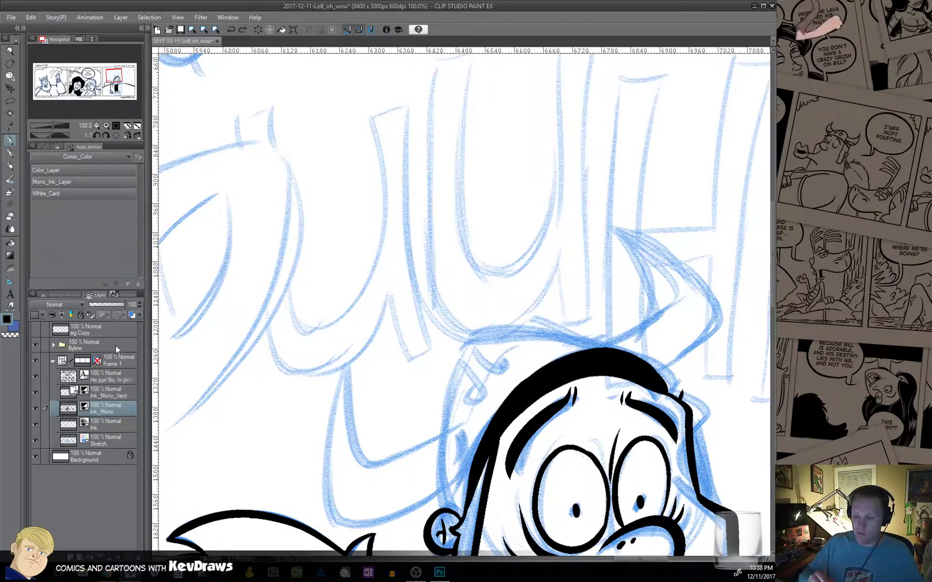
{"action": "left_click", "coordinate": [120, 396]}
{"action": "mouse_move", "coordinate": [266, 379]}
{"action": "left_mouse_down"}
{"action": "mouse_move", "coordinate": [456, 362]}
{"action": "mouse_move", "coordinate": [385, 376]}
{"action": "left_mouse_up"}
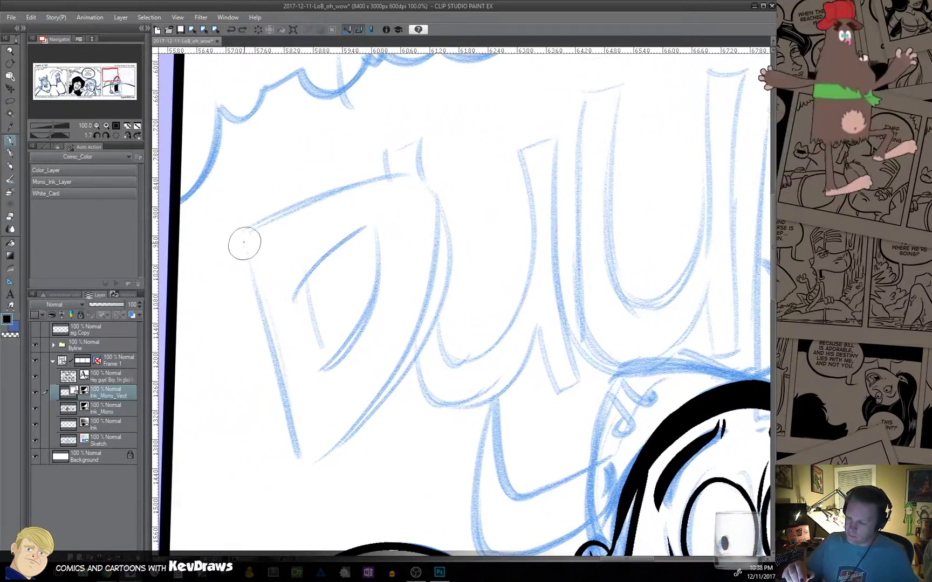
{"action": "left_click_drag", "start_coordinate": [241, 236], "coordinate": [243, 246]}
{"action": "left_click_drag", "start_coordinate": [258, 296], "coordinate": [302, 451]}
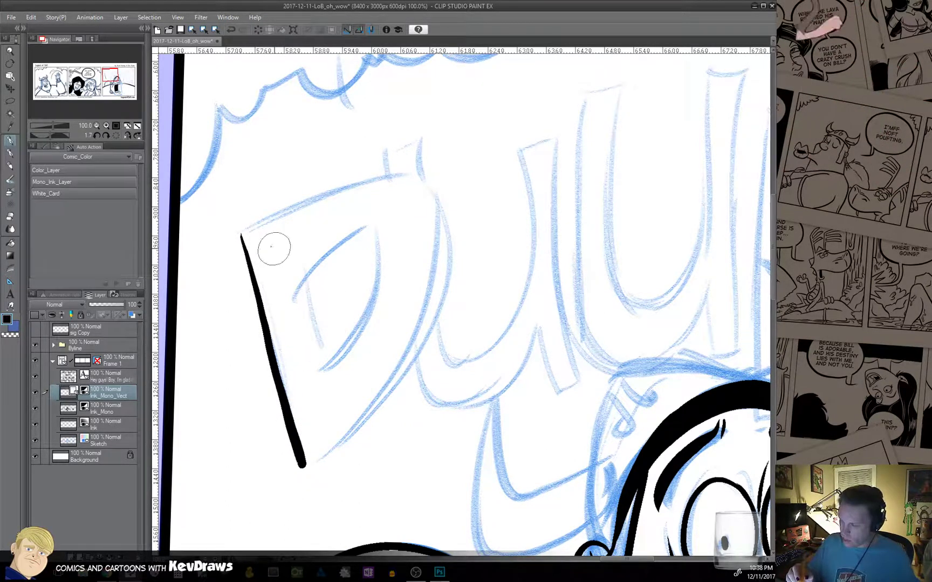
{"action": "left_click_drag", "start_coordinate": [264, 221], "coordinate": [358, 182]}
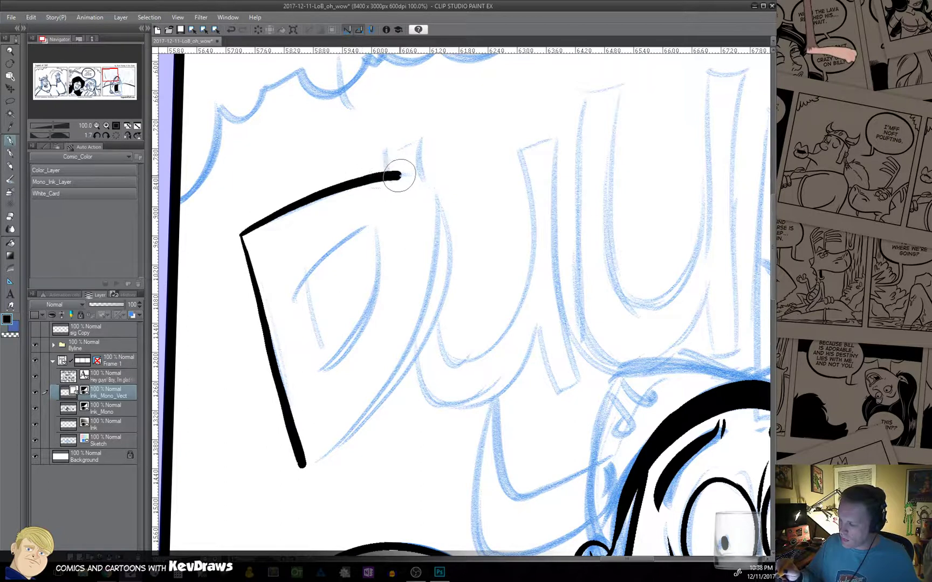
{"action": "mouse_move", "coordinate": [441, 239]}
{"action": "left_mouse_down"}
{"action": "mouse_move", "coordinate": [424, 324]}
{"action": "mouse_move", "coordinate": [379, 404]}
{"action": "mouse_move", "coordinate": [343, 441]}
{"action": "mouse_move", "coordinate": [300, 467]}
{"action": "left_mouse_up"}
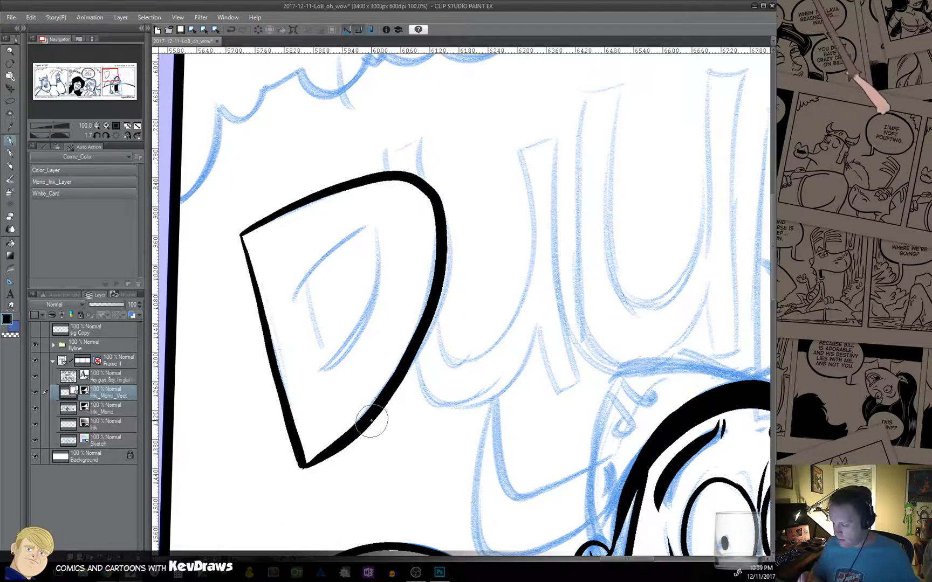
{"action": "left_click_drag", "start_coordinate": [304, 276], "coordinate": [328, 368]}
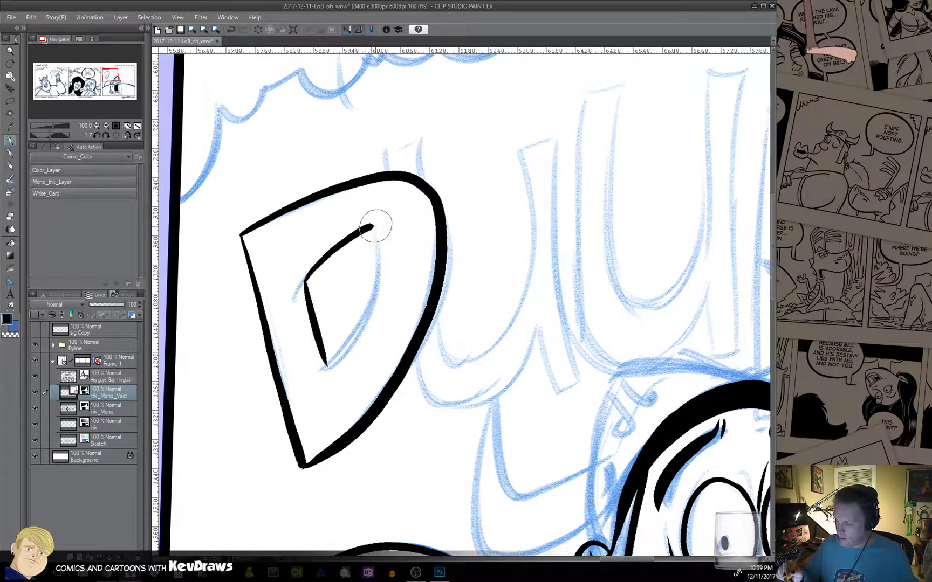
{"action": "mouse_move", "coordinate": [379, 247]}
{"action": "left_mouse_down"}
{"action": "mouse_move", "coordinate": [361, 330]}
{"action": "mouse_move", "coordinate": [326, 367]}
{"action": "left_mouse_up"}
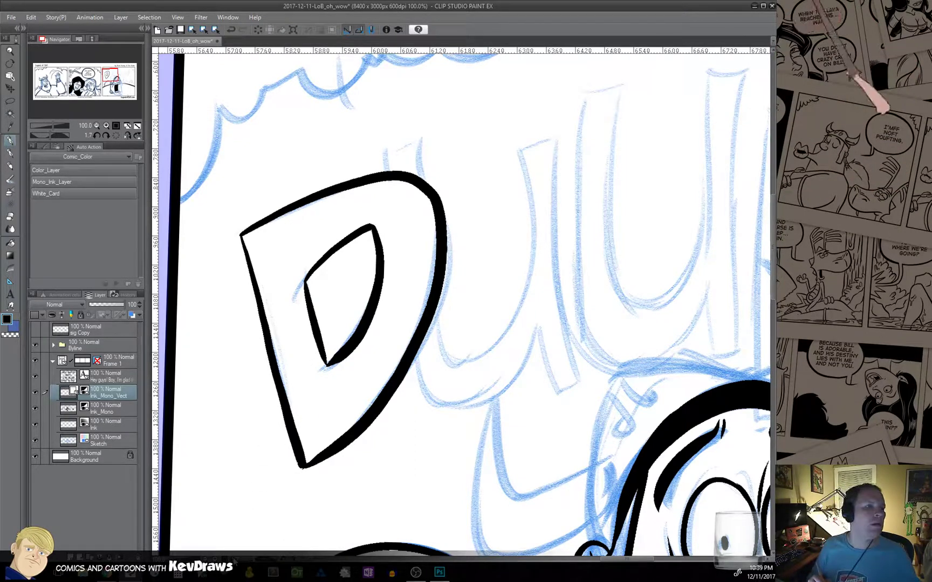
Ink the slanted top of the first U's near stem where it pokes out above the letter D.
{"action": "left_click_drag", "start_coordinate": [431, 379], "coordinate": [359, 457]}
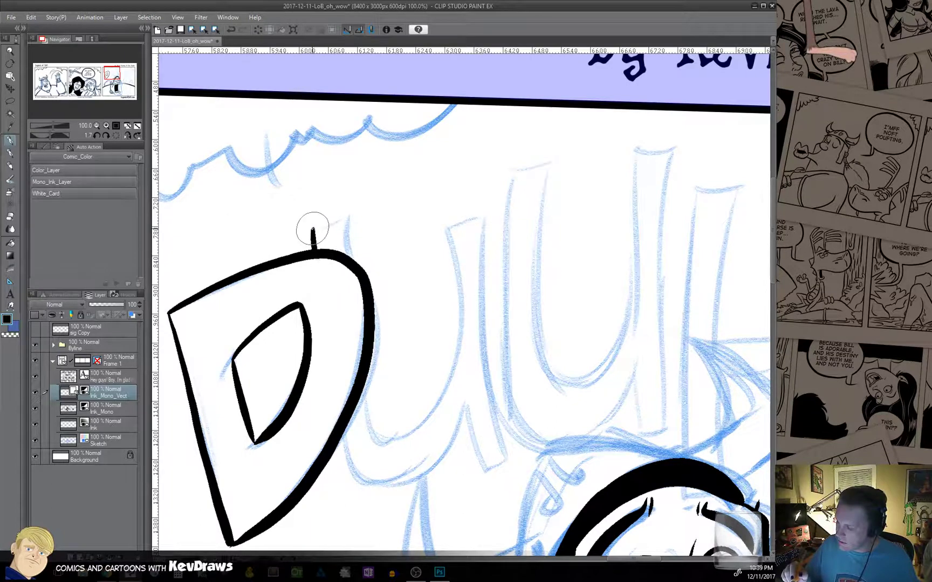
{"action": "left_click_drag", "start_coordinate": [349, 214], "coordinate": [353, 258]}
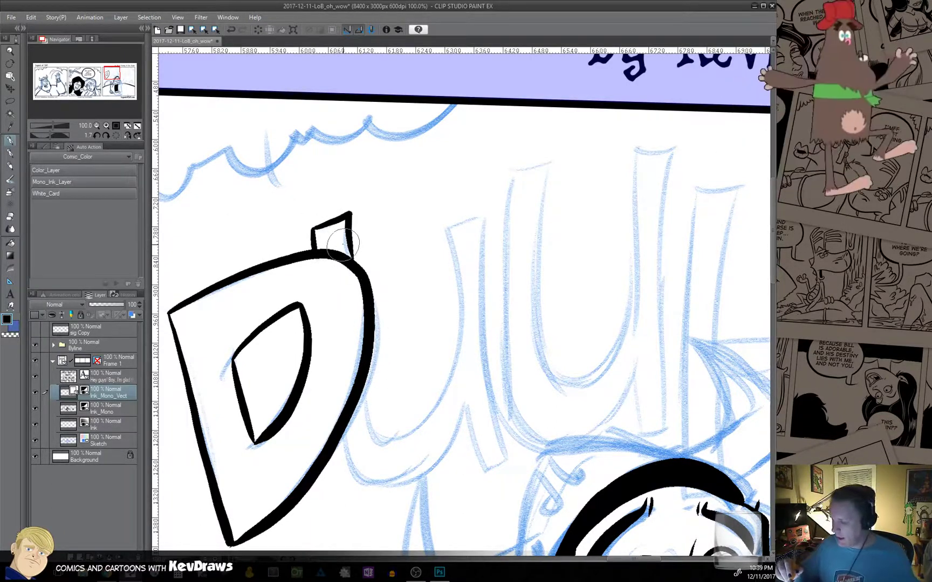
{"action": "key", "text": "ctrl+z"}
{"action": "key", "text": "ctrl+z"}
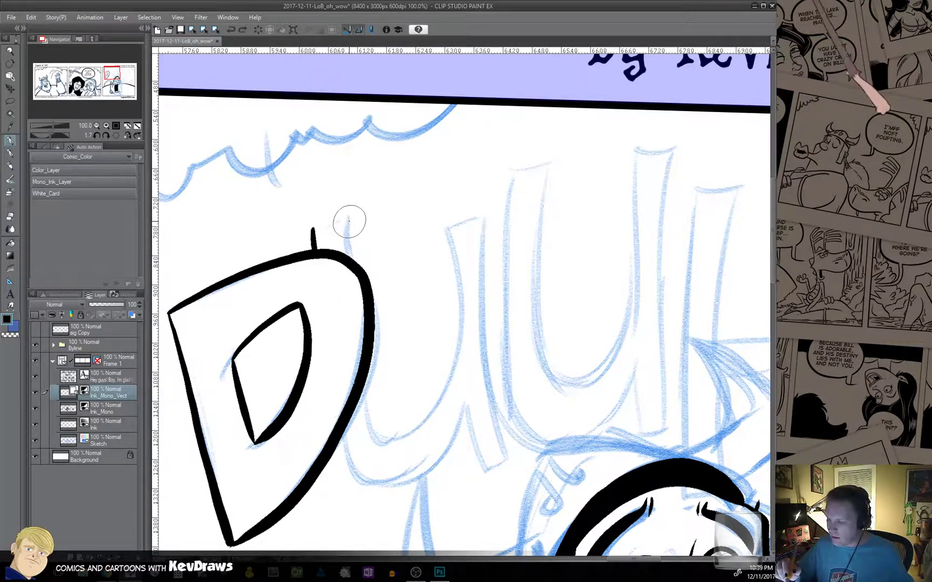
{"action": "mouse_move", "coordinate": [312, 231]}
{"action": "left_mouse_down"}
{"action": "mouse_move", "coordinate": [351, 211]}
{"action": "mouse_move", "coordinate": [347, 229]}
{"action": "left_mouse_up"}
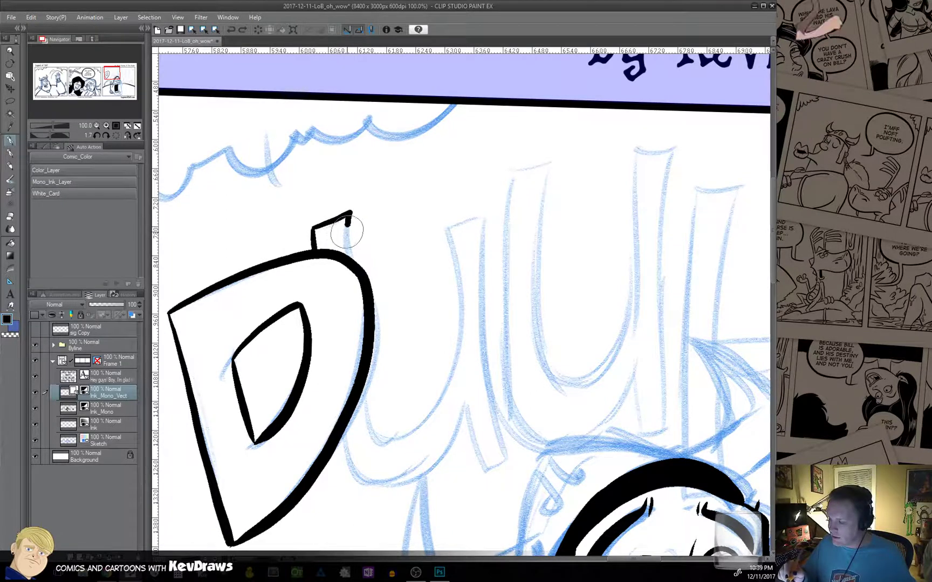
Ink the rest of the first U behind the D: its outer bowl, inner curve and far stem with the flared foot.
{"action": "left_click_drag", "start_coordinate": [411, 434], "coordinate": [368, 351]}
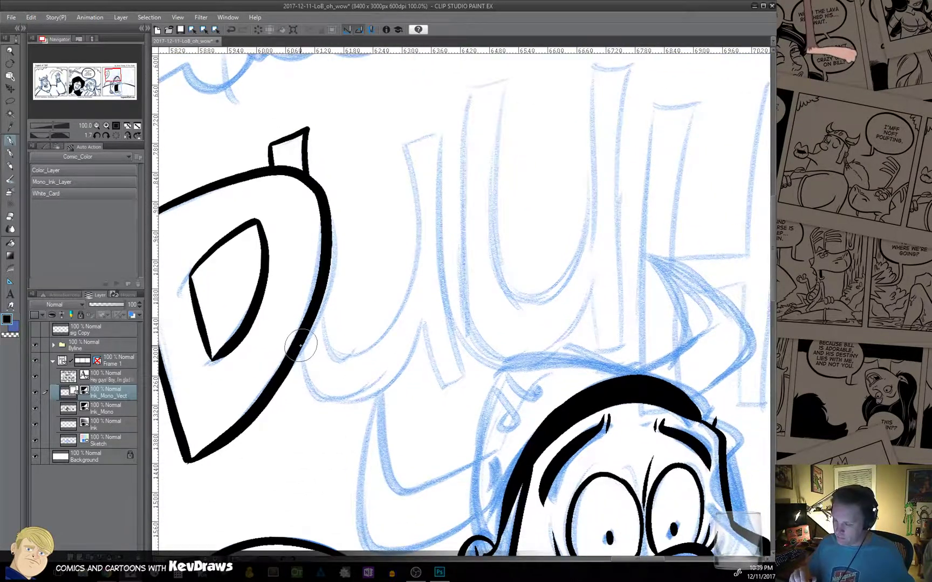
{"action": "mouse_move", "coordinate": [302, 359]}
{"action": "left_mouse_down"}
{"action": "mouse_move", "coordinate": [326, 391]}
{"action": "mouse_move", "coordinate": [378, 380]}
{"action": "mouse_move", "coordinate": [422, 314]}
{"action": "left_mouse_up"}
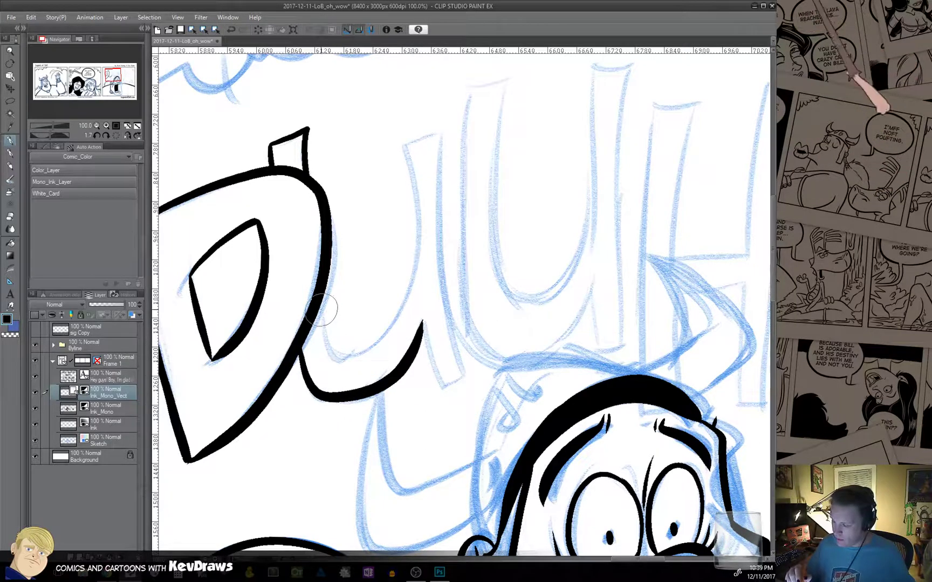
{"action": "mouse_move", "coordinate": [319, 308]}
{"action": "left_mouse_down"}
{"action": "mouse_move", "coordinate": [335, 351]}
{"action": "mouse_move", "coordinate": [381, 343]}
{"action": "mouse_move", "coordinate": [415, 225]}
{"action": "mouse_move", "coordinate": [408, 147]}
{"action": "mouse_move", "coordinate": [443, 138]}
{"action": "mouse_move", "coordinate": [449, 321]}
{"action": "mouse_move", "coordinate": [465, 371]}
{"action": "mouse_move", "coordinate": [442, 388]}
{"action": "mouse_move", "coordinate": [467, 373]}
{"action": "left_mouse_up"}
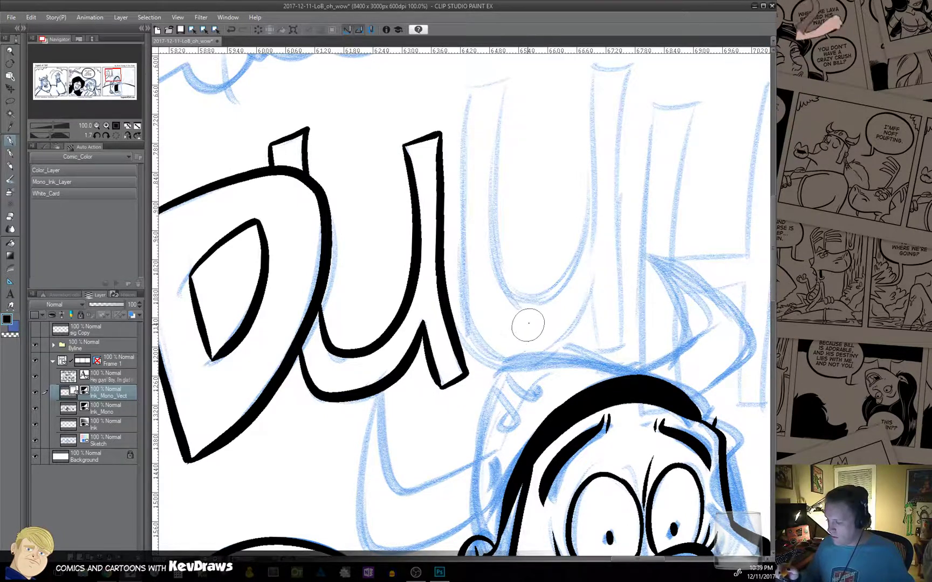
Ink the complete outline of the second, taller U, with slanted stem tops, a deep bowl and a squared foot.
{"action": "left_click_drag", "start_coordinate": [530, 326], "coordinate": [475, 384]}
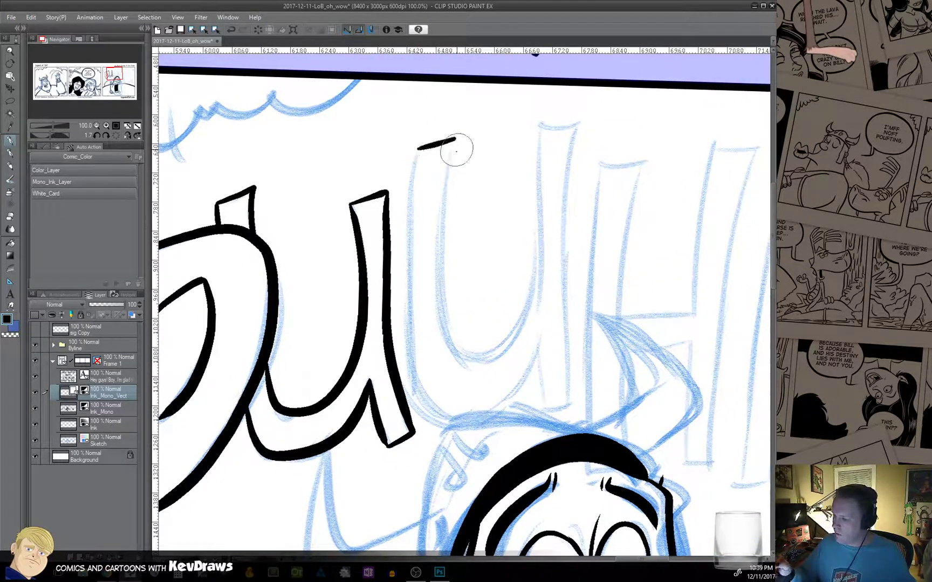
{"action": "mouse_move", "coordinate": [418, 149]}
{"action": "left_mouse_down"}
{"action": "mouse_move", "coordinate": [411, 318]}
{"action": "mouse_move", "coordinate": [431, 386]}
{"action": "mouse_move", "coordinate": [468, 420]}
{"action": "mouse_move", "coordinate": [536, 343]}
{"action": "mouse_move", "coordinate": [556, 345]}
{"action": "mouse_move", "coordinate": [432, 357]}
{"action": "mouse_move", "coordinate": [439, 410]}
{"action": "mouse_move", "coordinate": [458, 324]}
{"action": "mouse_move", "coordinate": [469, 121]}
{"action": "mouse_move", "coordinate": [428, 145]}
{"action": "mouse_move", "coordinate": [427, 266]}
{"action": "mouse_move", "coordinate": [405, 348]}
{"action": "left_mouse_up"}
{"action": "left_click_drag", "start_coordinate": [348, 343], "coordinate": [334, 300]}
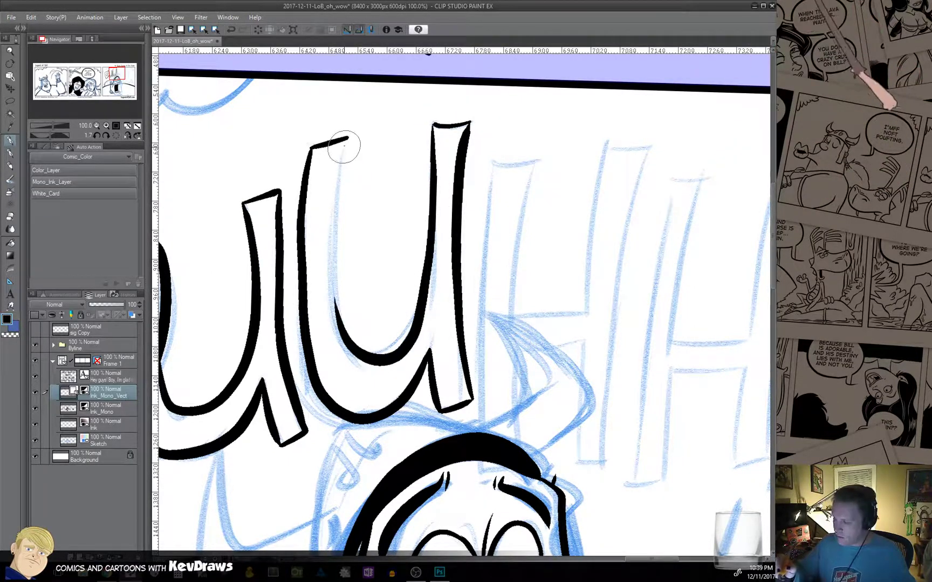
{"action": "left_click_drag", "start_coordinate": [349, 137], "coordinate": [339, 308]}
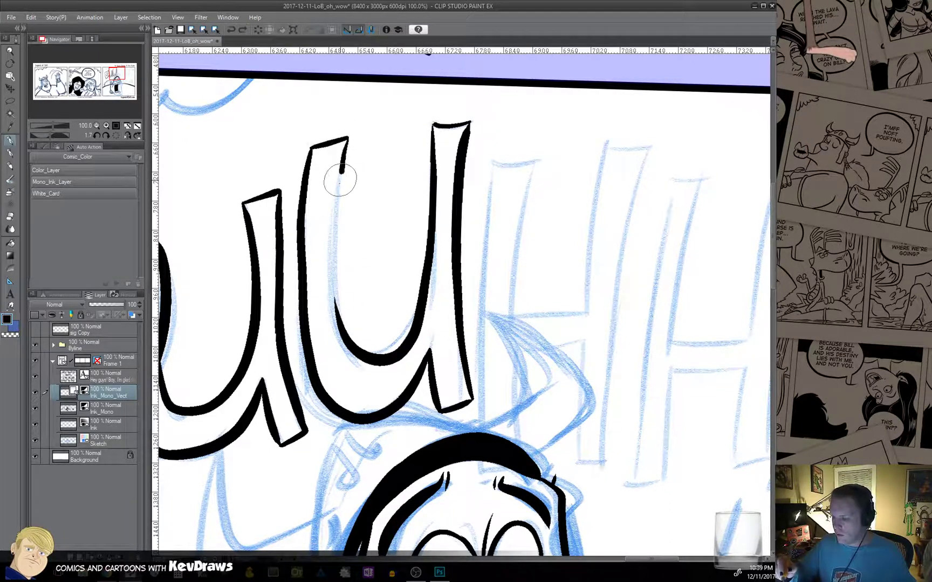
{"action": "mouse_move", "coordinate": [340, 179]}
{"action": "left_mouse_down"}
{"action": "mouse_move", "coordinate": [333, 242]}
{"action": "mouse_move", "coordinate": [349, 343]}
{"action": "left_mouse_up"}
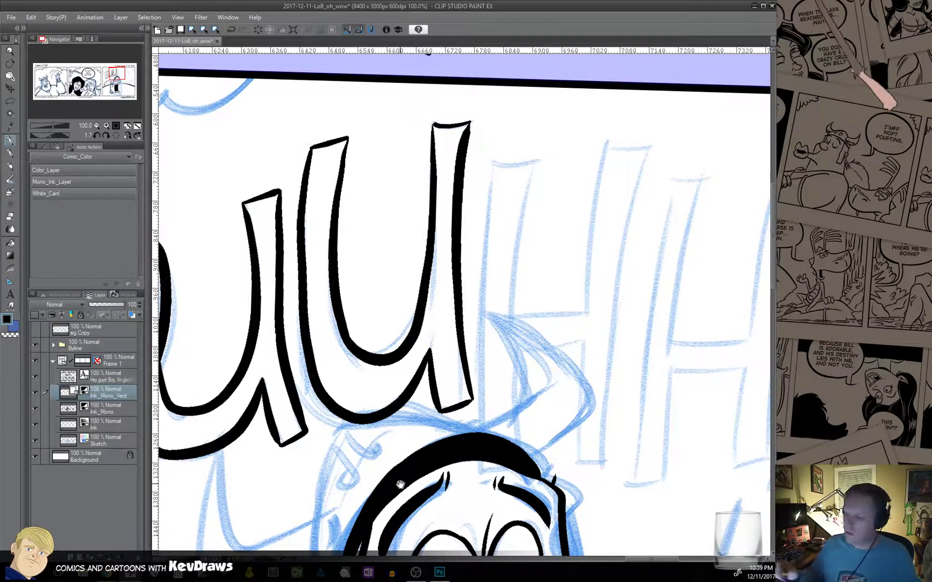
Ink the short top edge of the first H's near stem beside the second U.
{"action": "left_click_drag", "start_coordinate": [541, 243], "coordinate": [422, 364]}
{"action": "left_click_drag", "start_coordinate": [372, 283], "coordinate": [418, 281]}
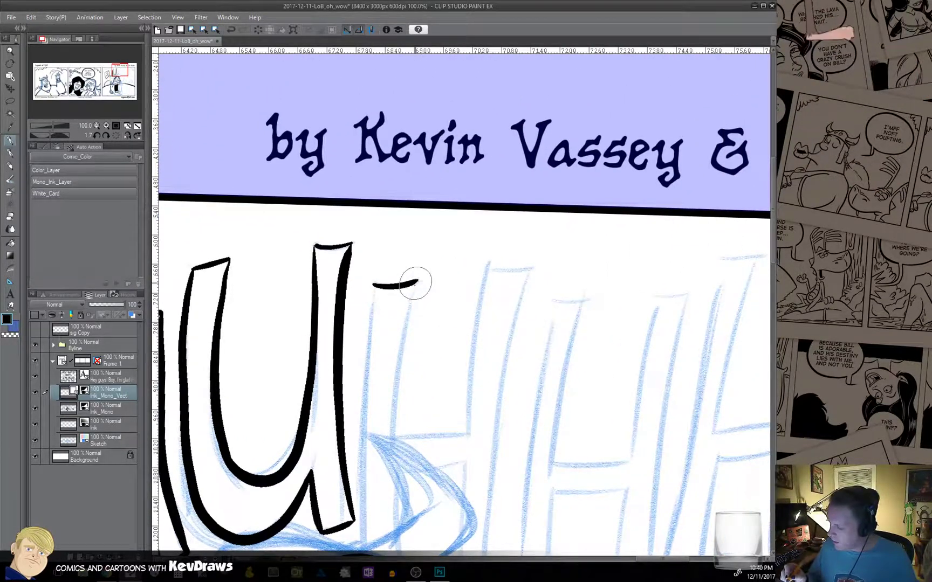
{"action": "left_click_drag", "start_coordinate": [447, 406], "coordinate": [433, 335]}
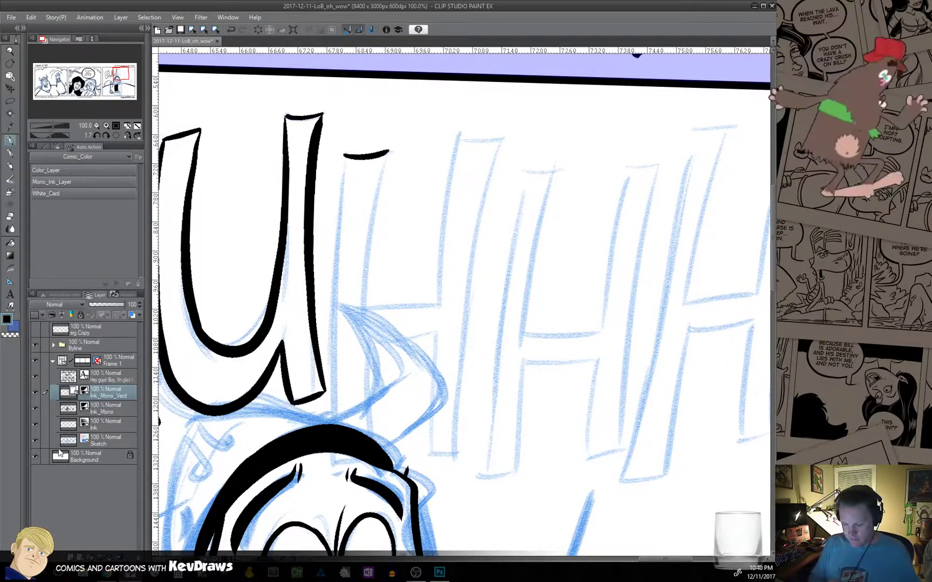
Lower the Ink_Mono layer's opacity to 19% and make Ink_Mono_Vect the active layer again.
{"action": "left_click", "coordinate": [108, 408]}
{"action": "left_click", "coordinate": [104, 305]}
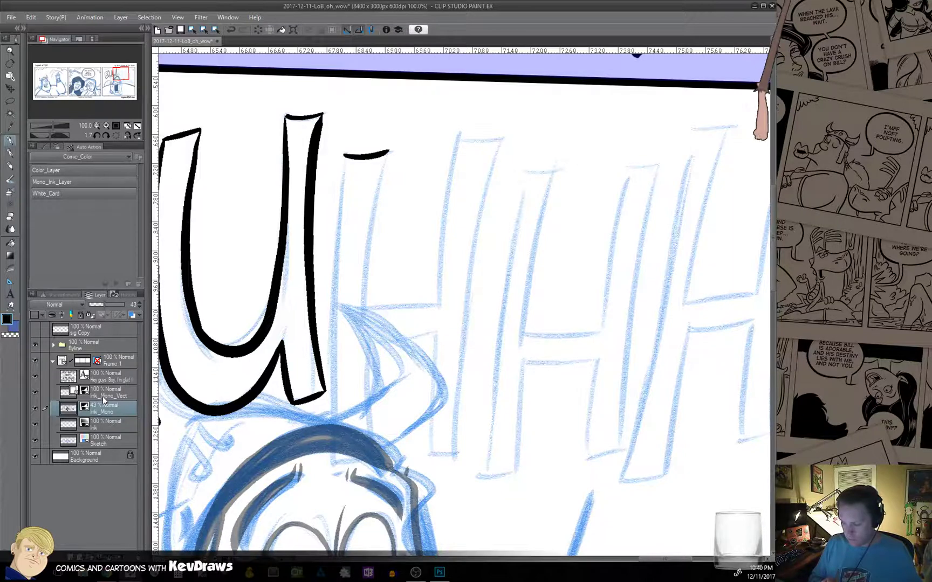
{"action": "left_click", "coordinate": [96, 305]}
{"action": "left_click", "coordinate": [109, 396]}
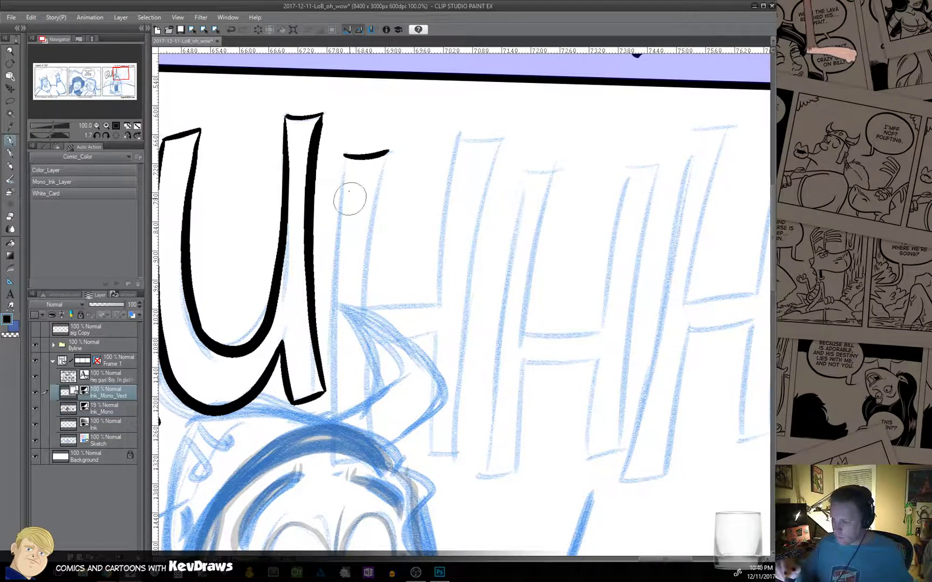
Ink the first H's outer side edges, both lower legs, and the upper and lower edges of its crossbar.
{"action": "mouse_move", "coordinate": [343, 158]}
{"action": "left_mouse_down"}
{"action": "mouse_move", "coordinate": [332, 338]}
{"action": "mouse_move", "coordinate": [342, 470]}
{"action": "mouse_move", "coordinate": [335, 454]}
{"action": "mouse_move", "coordinate": [350, 465]}
{"action": "mouse_move", "coordinate": [376, 456]}
{"action": "mouse_move", "coordinate": [365, 387]}
{"action": "mouse_move", "coordinate": [374, 345]}
{"action": "left_mouse_up"}
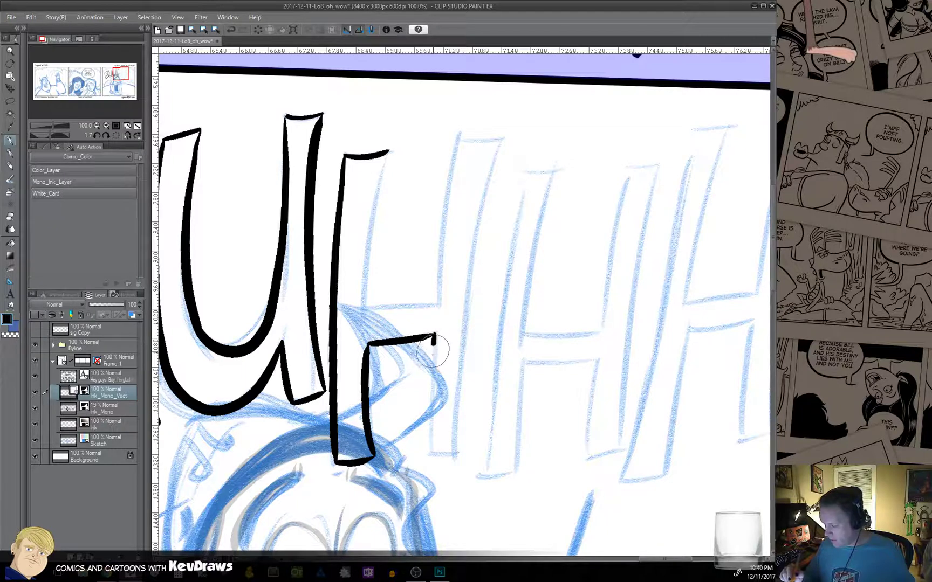
{"action": "mouse_move", "coordinate": [433, 350]}
{"action": "left_mouse_down"}
{"action": "mouse_move", "coordinate": [432, 452]}
{"action": "mouse_move", "coordinate": [469, 451]}
{"action": "left_mouse_up"}
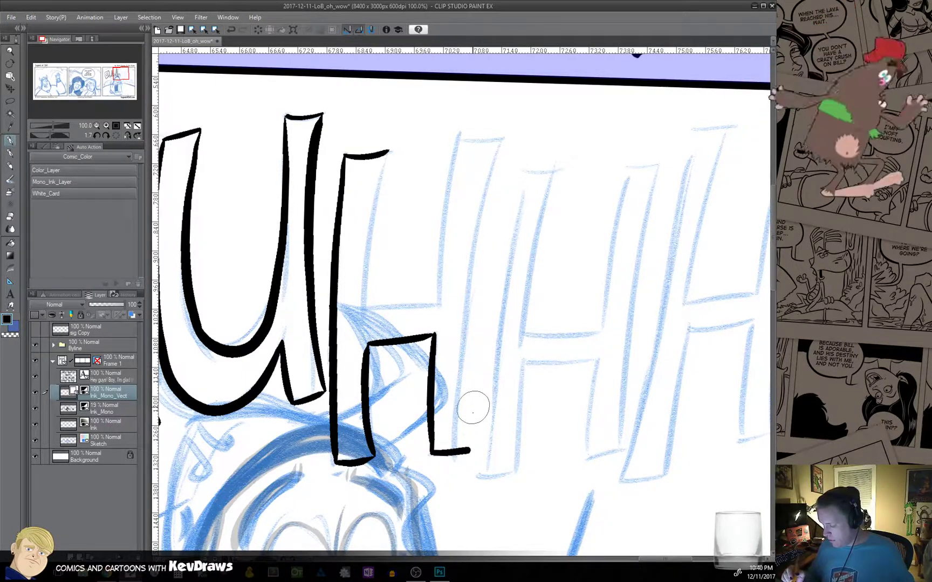
{"action": "mouse_move", "coordinate": [486, 205]}
{"action": "left_mouse_down"}
{"action": "mouse_move", "coordinate": [460, 361]}
{"action": "mouse_move", "coordinate": [467, 450]}
{"action": "left_mouse_up"}
{"action": "left_click_drag", "start_coordinate": [507, 367], "coordinate": [516, 424]}
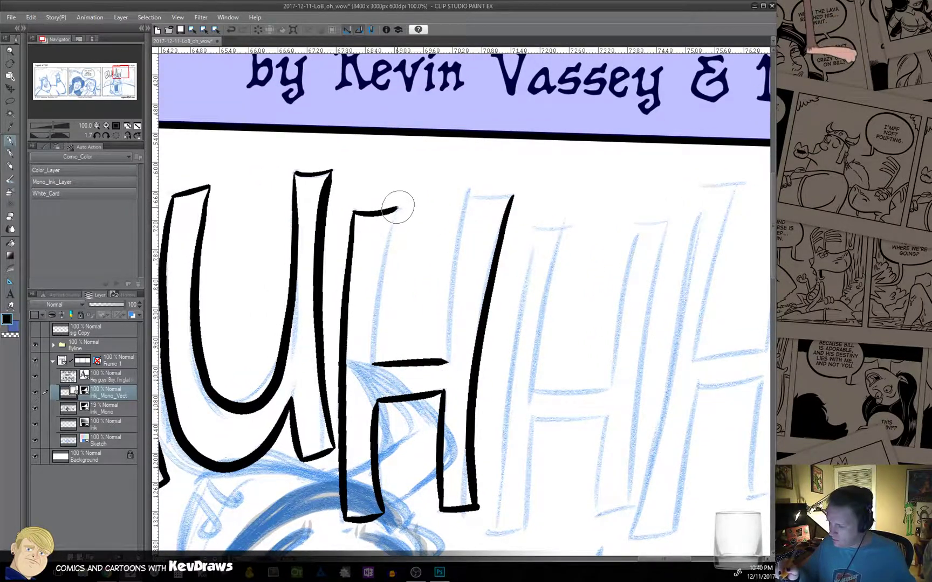
Ink the inner edges of the first H's two stems above the crossbar and close the top of its far stem.
{"action": "left_click_drag", "start_coordinate": [397, 207], "coordinate": [391, 233]}
{"action": "left_click_drag", "start_coordinate": [372, 325], "coordinate": [371, 378]}
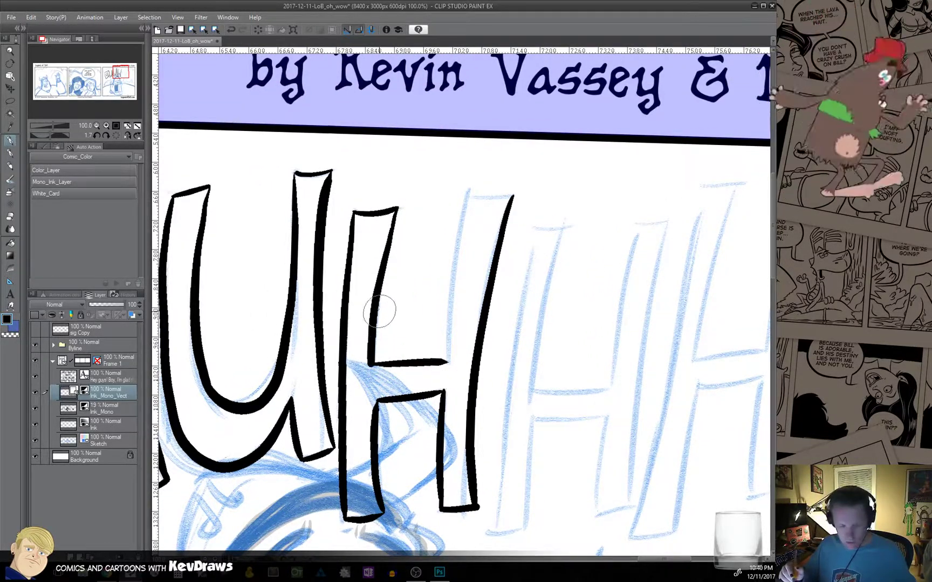
{"action": "key", "text": "ctrl+z"}
{"action": "mouse_move", "coordinate": [396, 210]}
{"action": "left_mouse_down"}
{"action": "mouse_move", "coordinate": [377, 277]}
{"action": "mouse_move", "coordinate": [370, 372]}
{"action": "left_mouse_up"}
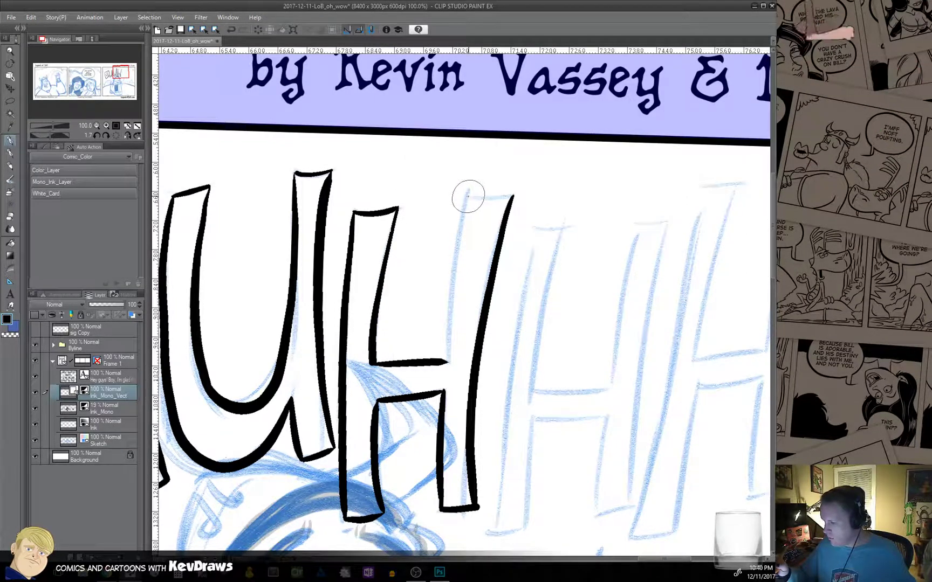
{"action": "left_click_drag", "start_coordinate": [452, 308], "coordinate": [449, 359]}
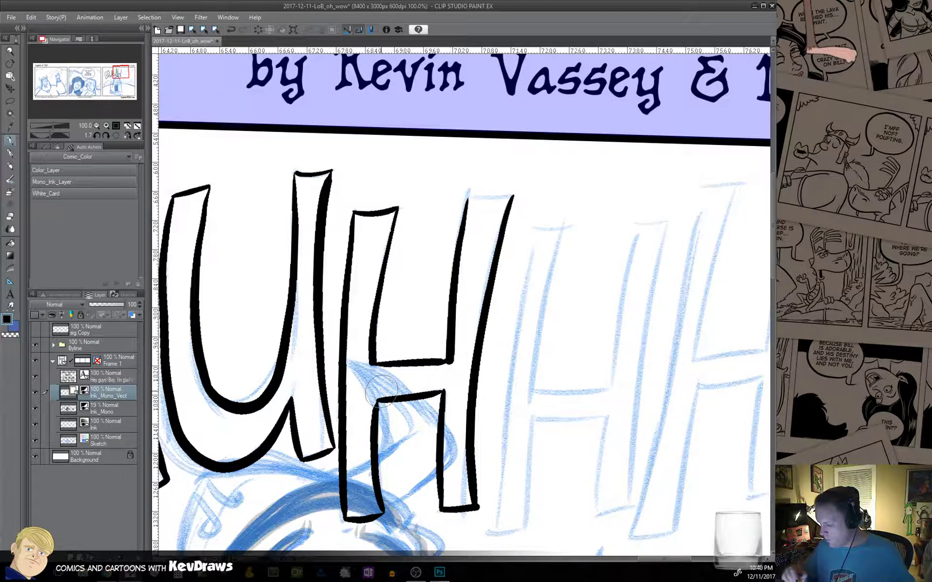
{"action": "left_click_drag", "start_coordinate": [526, 328], "coordinate": [496, 422]}
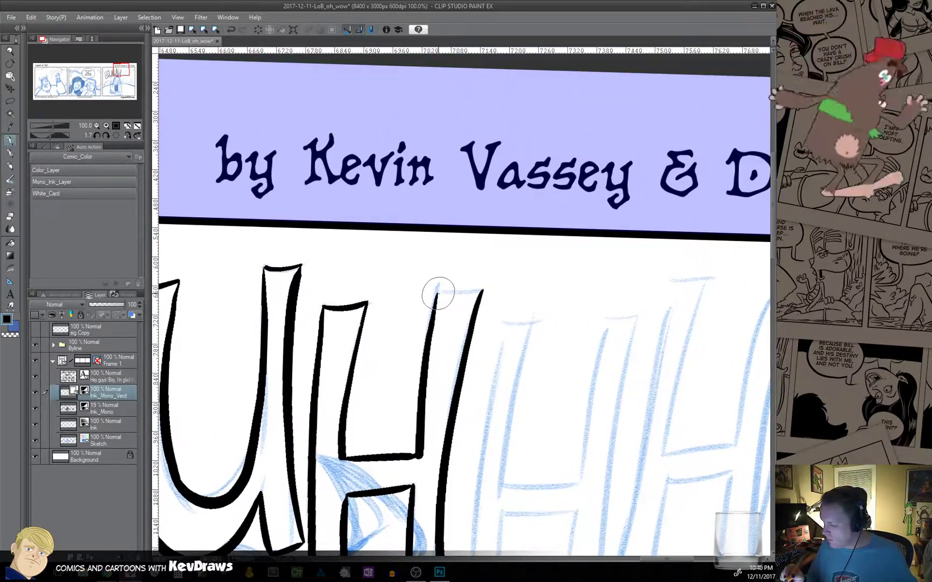
{"action": "left_click_drag", "start_coordinate": [438, 293], "coordinate": [481, 291]}
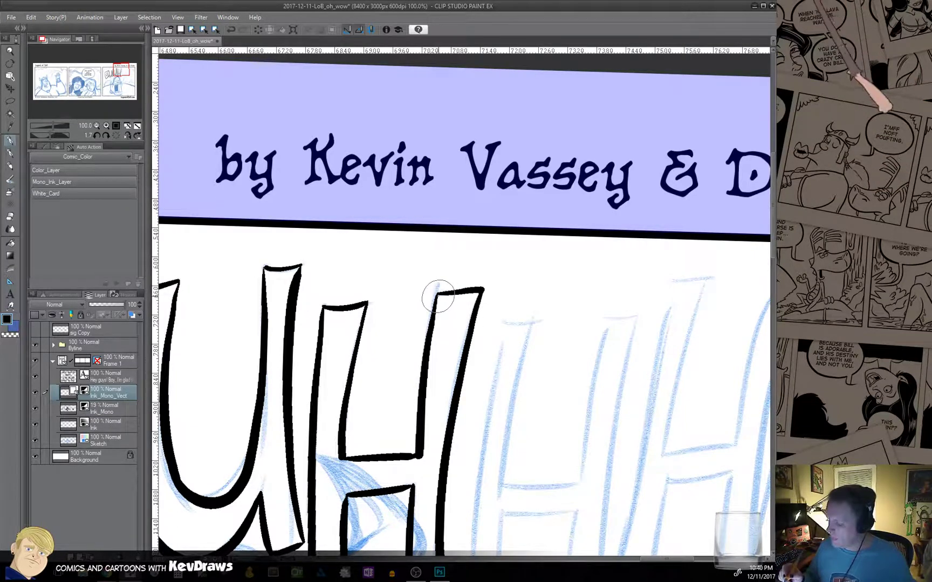
Ink the near stem of the second H and both edges of its crossbar.
{"action": "left_click_drag", "start_coordinate": [434, 352], "coordinate": [483, 305]}
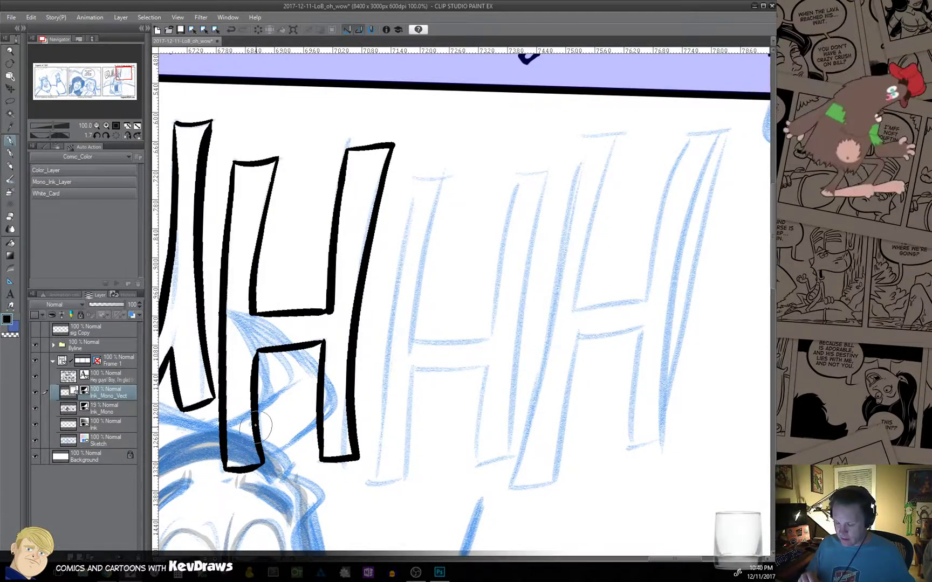
{"action": "mouse_move", "coordinate": [457, 414]}
{"action": "left_mouse_down"}
{"action": "mouse_move", "coordinate": [461, 429]}
{"action": "mouse_move", "coordinate": [473, 425]}
{"action": "left_mouse_up"}
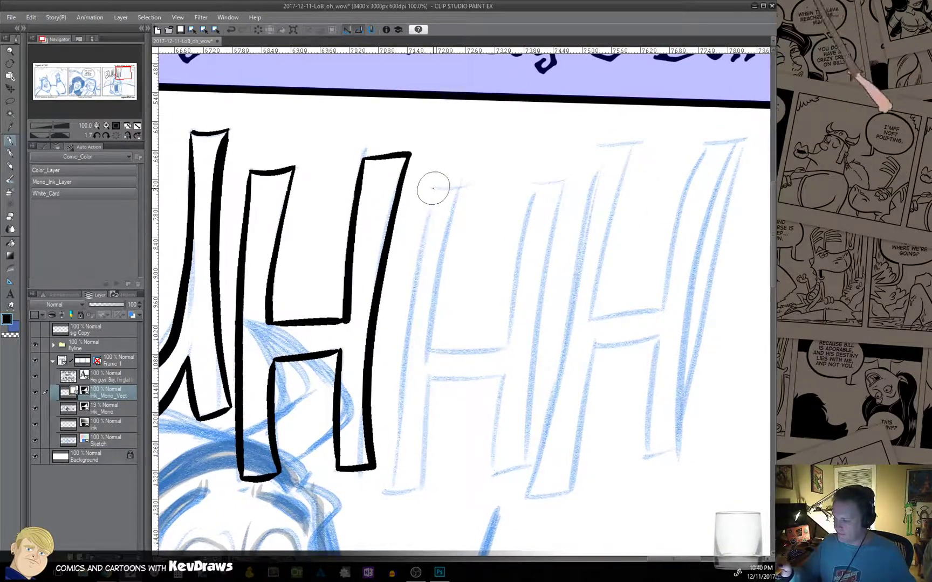
{"action": "mouse_move", "coordinate": [432, 188]}
{"action": "left_mouse_down"}
{"action": "mouse_move", "coordinate": [405, 367]}
{"action": "mouse_move", "coordinate": [401, 494]}
{"action": "mouse_move", "coordinate": [398, 484]}
{"action": "mouse_move", "coordinate": [398, 491]}
{"action": "mouse_move", "coordinate": [436, 484]}
{"action": "mouse_move", "coordinate": [429, 369]}
{"action": "mouse_move", "coordinate": [465, 183]}
{"action": "left_mouse_up"}
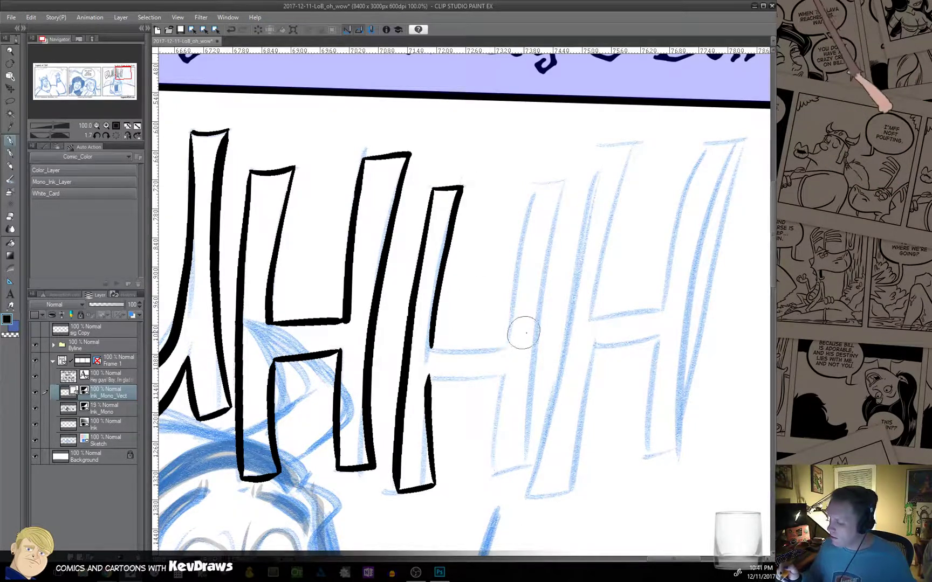
{"action": "left_click_drag", "start_coordinate": [432, 347], "coordinate": [507, 343]}
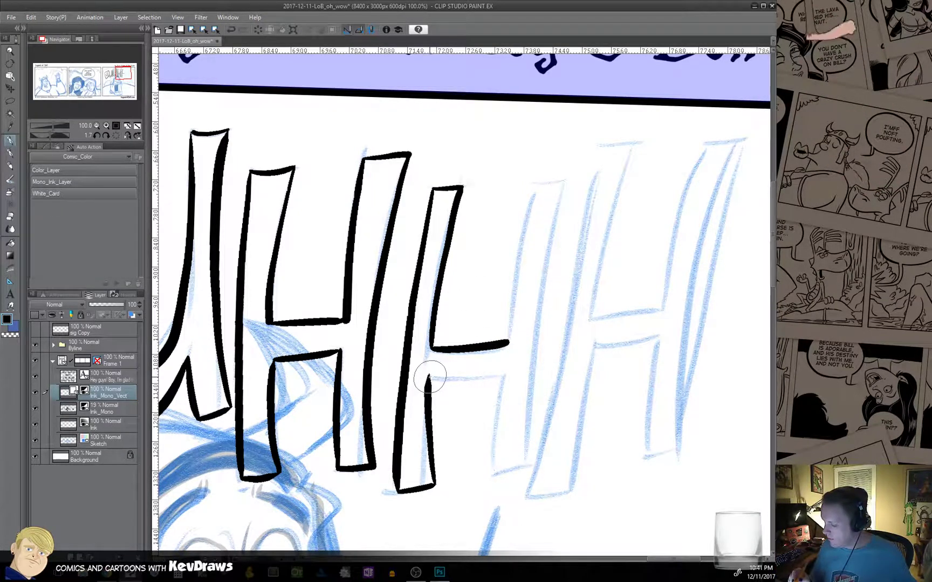
{"action": "mouse_move", "coordinate": [429, 376]}
{"action": "left_mouse_down"}
{"action": "mouse_move", "coordinate": [504, 372]}
{"action": "mouse_move", "coordinate": [364, 401]}
{"action": "left_mouse_up"}
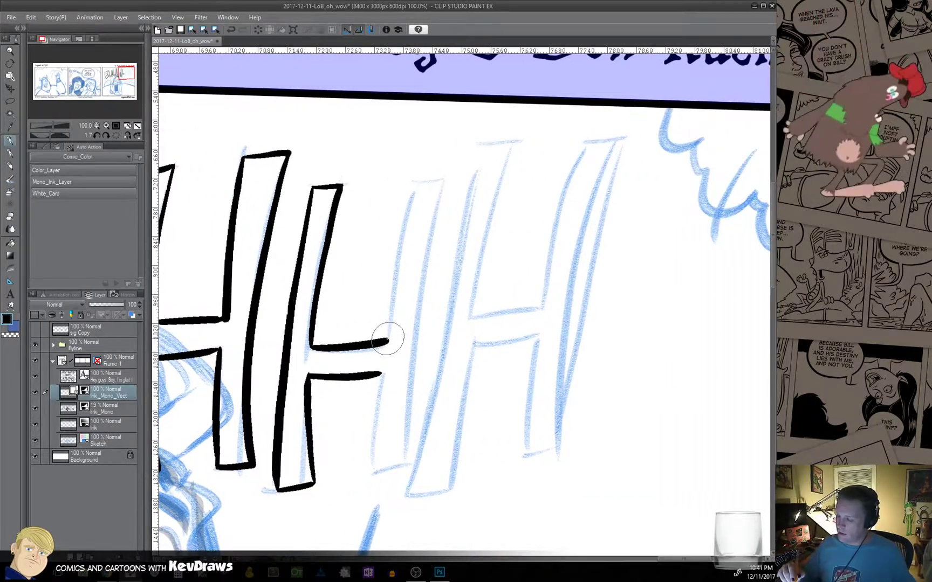
Ink the second H's far stem with its top and foot, redrawing the long outer edge to close the letter.
{"action": "mouse_move", "coordinate": [387, 337]}
{"action": "left_mouse_down"}
{"action": "mouse_move", "coordinate": [417, 183]}
{"action": "mouse_move", "coordinate": [450, 178]}
{"action": "left_mouse_up"}
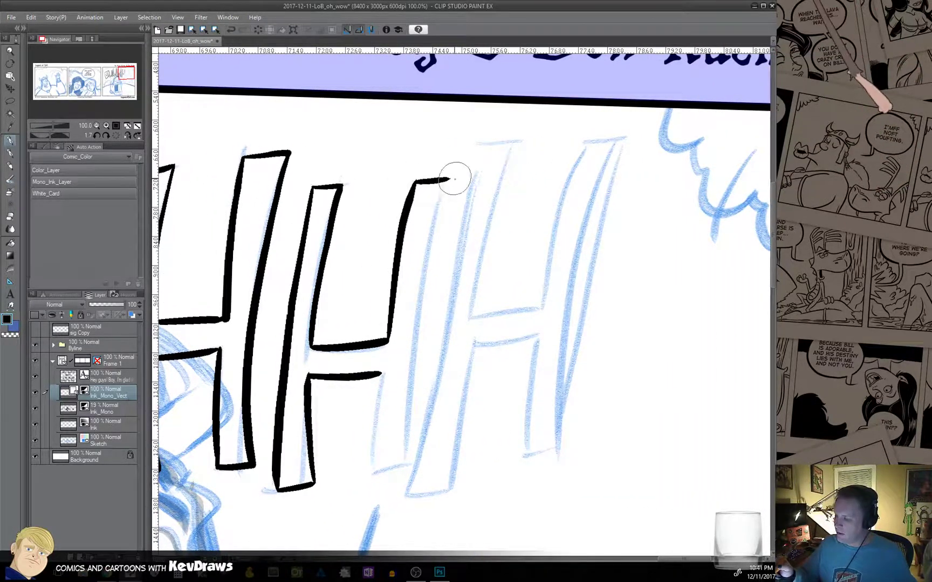
{"action": "left_click_drag", "start_coordinate": [382, 373], "coordinate": [373, 472]}
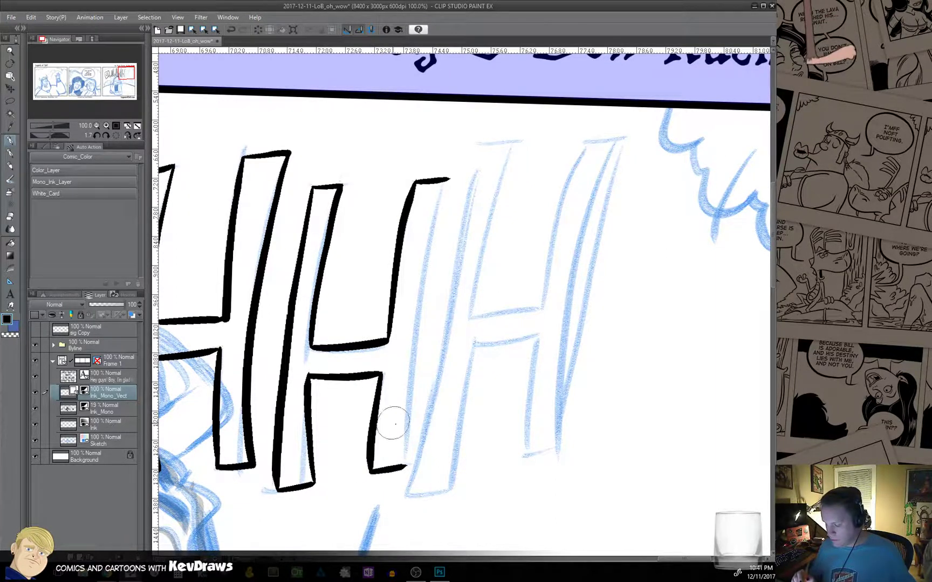
{"action": "mouse_move", "coordinate": [405, 463]}
{"action": "left_mouse_down"}
{"action": "mouse_move", "coordinate": [421, 300]}
{"action": "mouse_move", "coordinate": [449, 182]}
{"action": "left_mouse_up"}
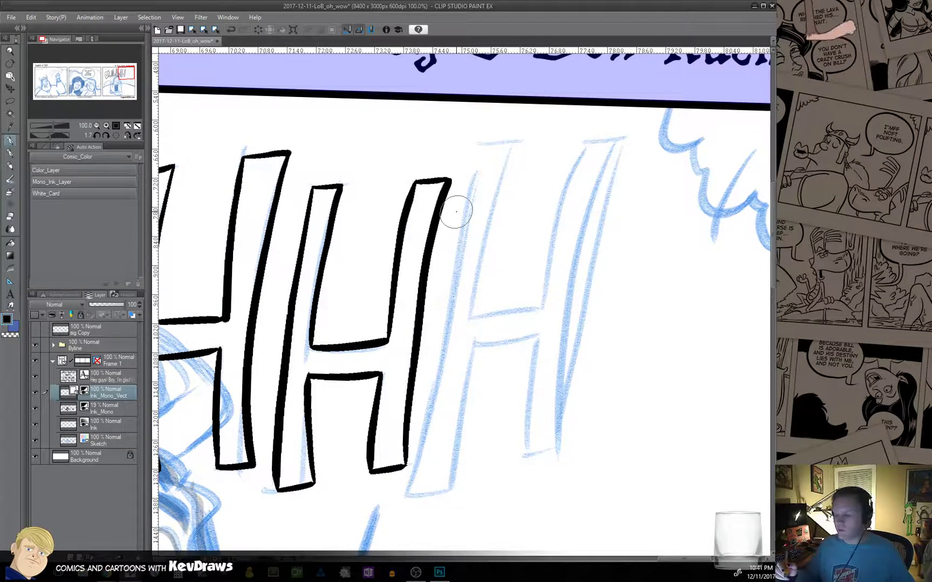
{"action": "key", "text": "ctrl+z"}
{"action": "left_click_drag", "start_coordinate": [443, 192], "coordinate": [410, 384]}
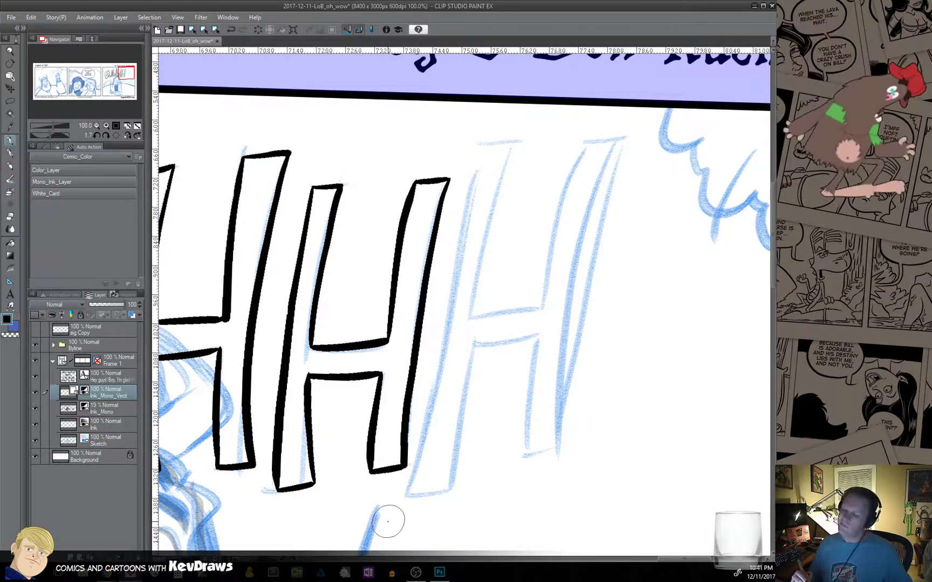
Ink the third H's near stem, with its foot, both side edges and top.
{"action": "left_click_drag", "start_coordinate": [480, 446], "coordinate": [507, 410]}
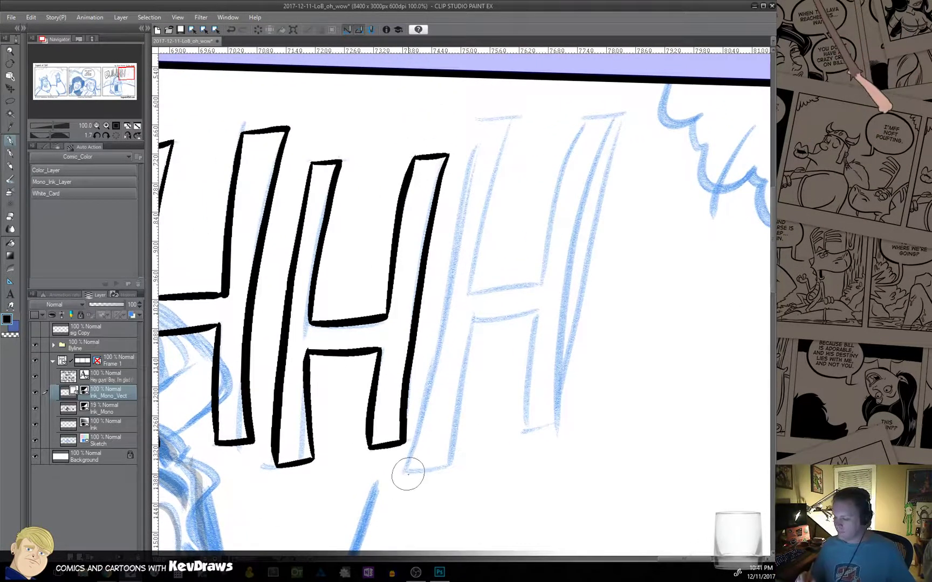
{"action": "left_click_drag", "start_coordinate": [406, 472], "coordinate": [455, 465]}
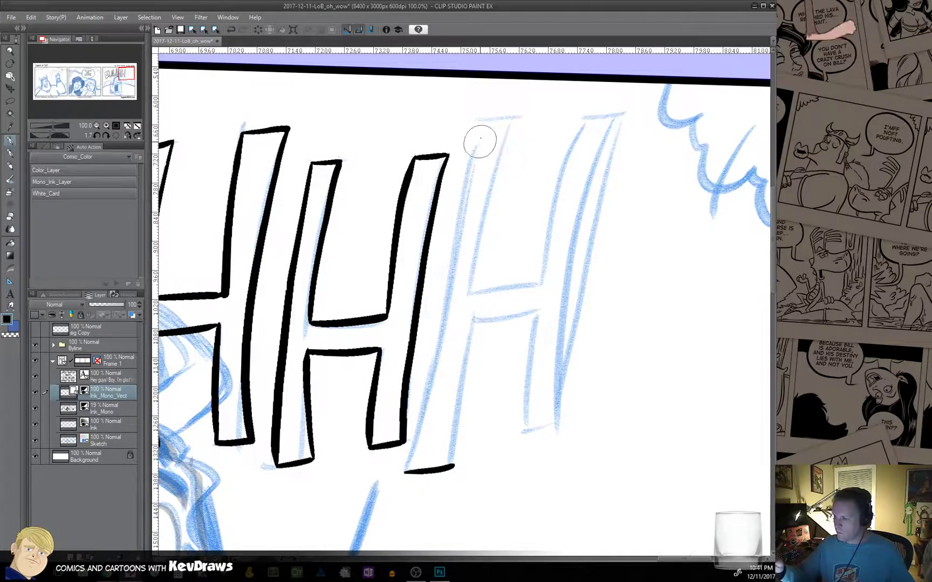
{"action": "mouse_move", "coordinate": [476, 140]}
{"action": "left_mouse_down"}
{"action": "mouse_move", "coordinate": [436, 371]}
{"action": "mouse_move", "coordinate": [403, 473]}
{"action": "mouse_move", "coordinate": [470, 372]}
{"action": "left_mouse_up"}
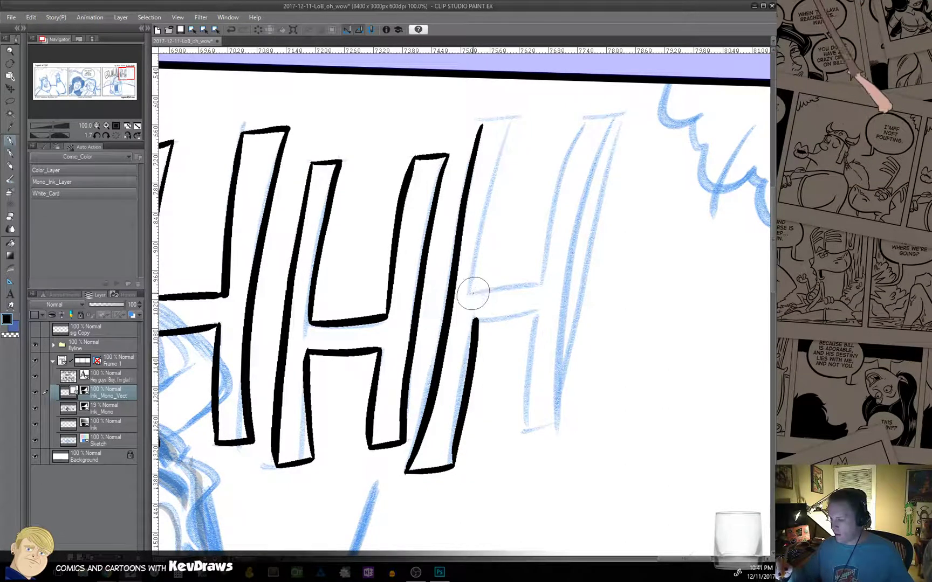
{"action": "mouse_move", "coordinate": [473, 294]}
{"action": "left_mouse_down"}
{"action": "mouse_move", "coordinate": [495, 167]}
{"action": "mouse_move", "coordinate": [515, 114]}
{"action": "left_mouse_up"}
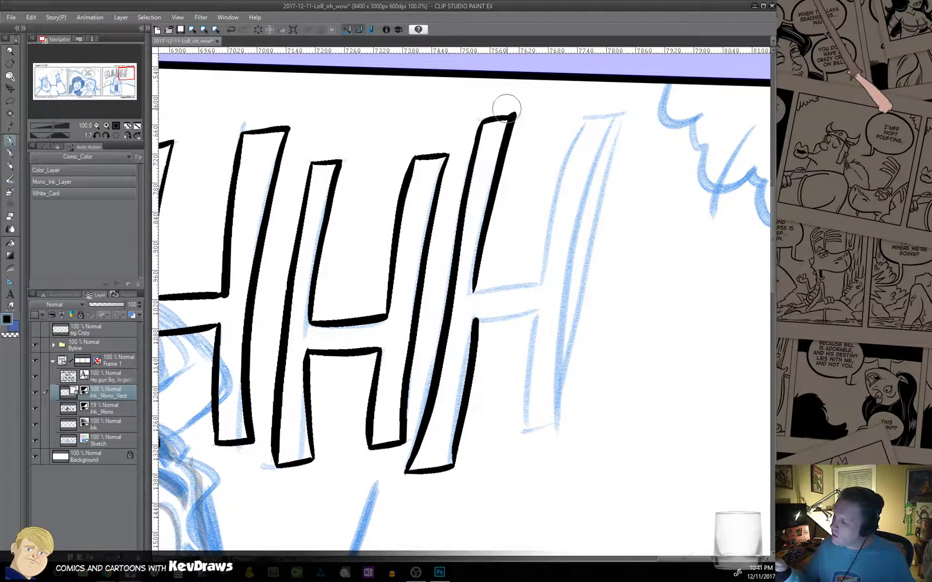
{"action": "left_click_drag", "start_coordinate": [510, 112], "coordinate": [524, 108]}
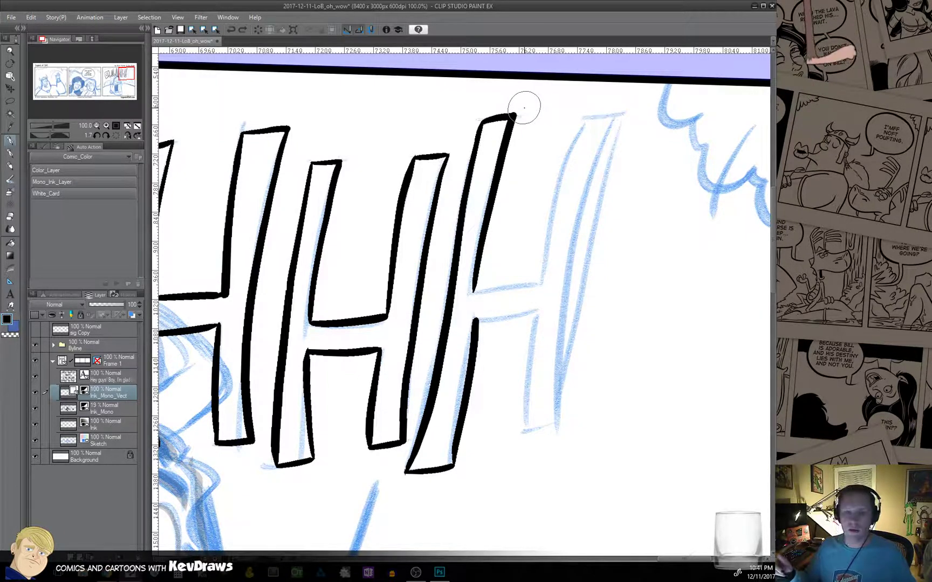
Ink both crossbar edges of the third H and its far stem's inner edges, foot and top.
{"action": "left_click_drag", "start_coordinate": [527, 296], "coordinate": [475, 327]}
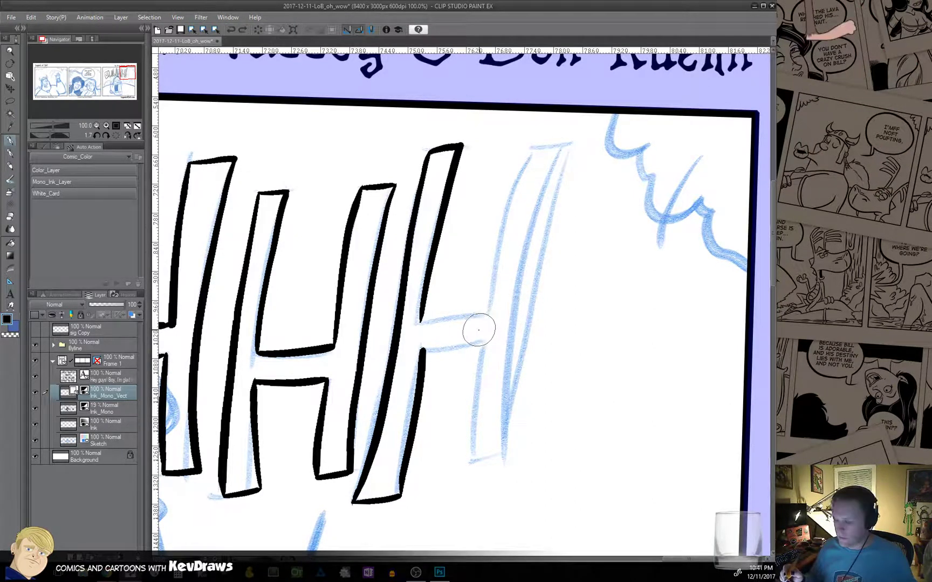
{"action": "left_click_drag", "start_coordinate": [420, 321], "coordinate": [488, 314]}
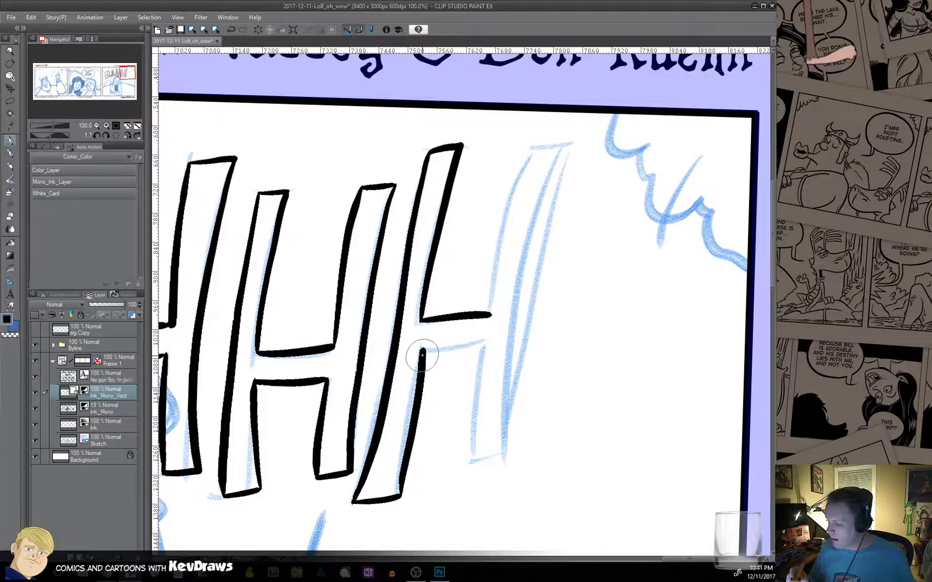
{"action": "mouse_move", "coordinate": [483, 354]}
{"action": "left_mouse_down"}
{"action": "mouse_move", "coordinate": [428, 298]}
{"action": "mouse_move", "coordinate": [418, 390]}
{"action": "mouse_move", "coordinate": [457, 400]}
{"action": "left_mouse_up"}
{"action": "mouse_move", "coordinate": [433, 259]}
{"action": "left_mouse_down"}
{"action": "mouse_move", "coordinate": [446, 174]}
{"action": "mouse_move", "coordinate": [473, 99]}
{"action": "left_mouse_up"}
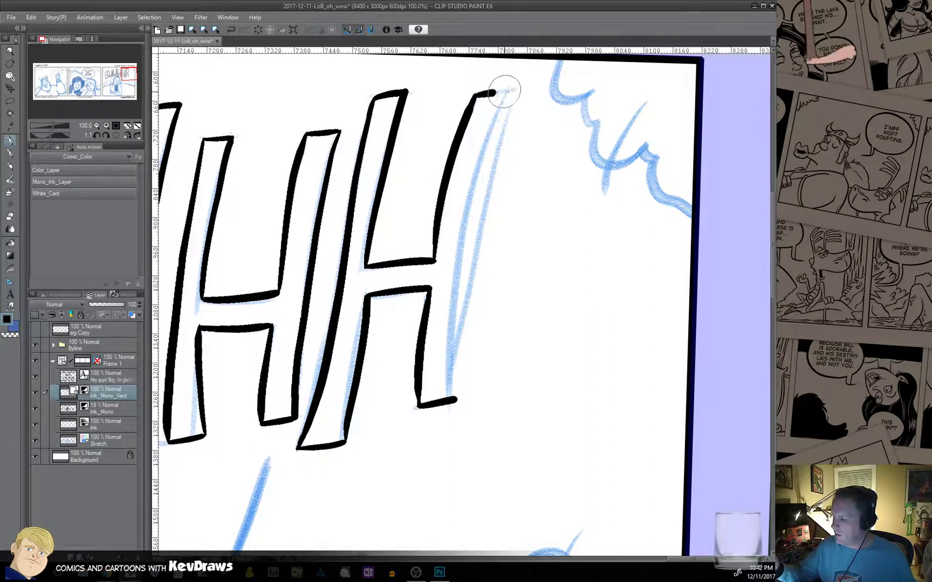
Ink the long outer edge of the third H's far stem, redrawing it along the inner sketch line to close the letter.
{"action": "mouse_move", "coordinate": [515, 93]}
{"action": "left_mouse_down"}
{"action": "mouse_move", "coordinate": [476, 226]}
{"action": "mouse_move", "coordinate": [457, 400]}
{"action": "left_mouse_up"}
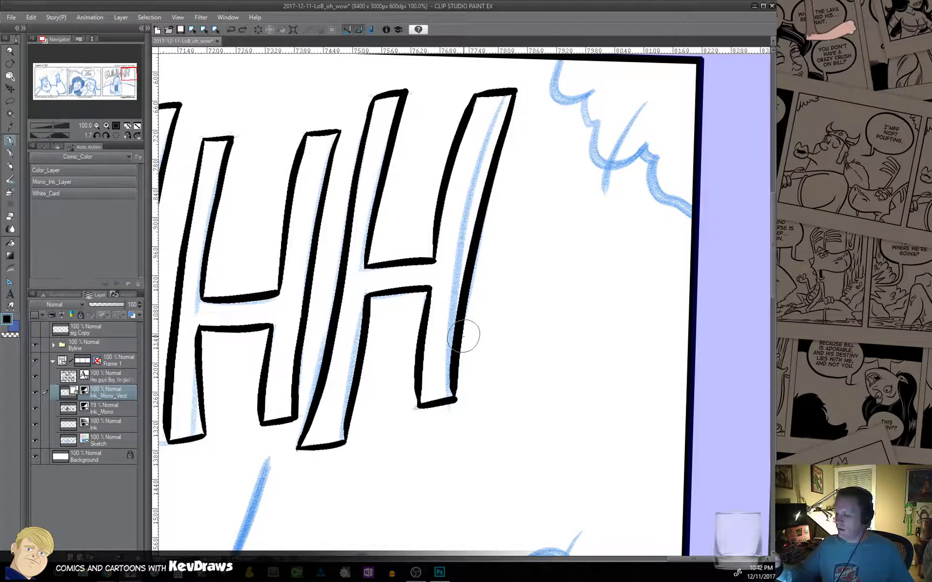
{"action": "key", "text": "ctrl+z"}
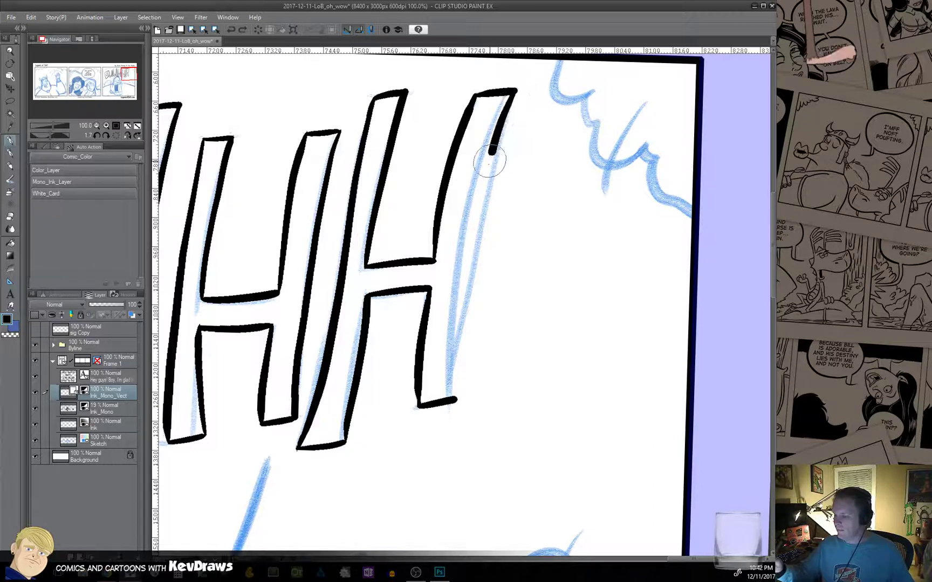
{"action": "left_click_drag", "start_coordinate": [490, 160], "coordinate": [455, 386]}
{"action": "key", "text": "ctrl+z"}
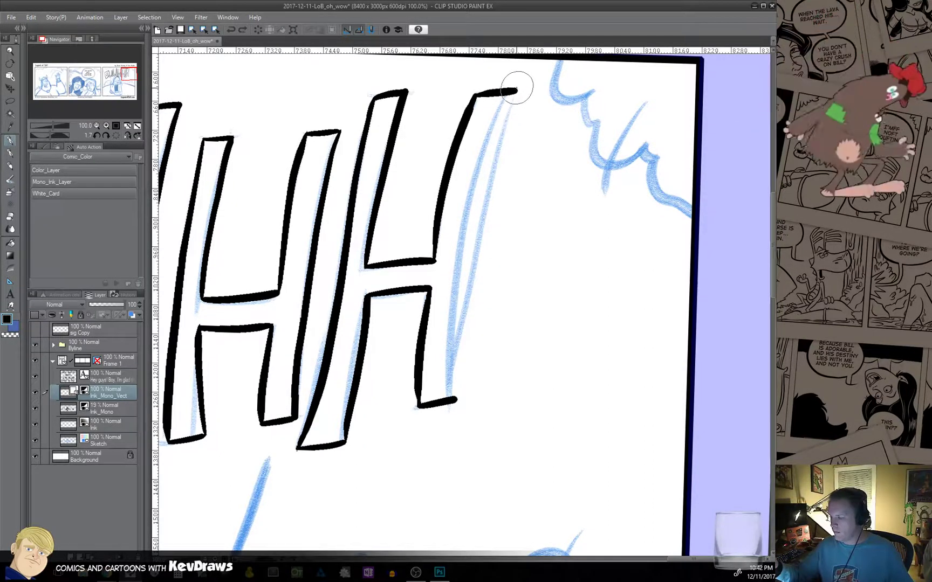
{"action": "mouse_move", "coordinate": [517, 88]}
{"action": "left_mouse_down"}
{"action": "mouse_move", "coordinate": [464, 235]}
{"action": "mouse_move", "coordinate": [455, 397]}
{"action": "left_mouse_up"}
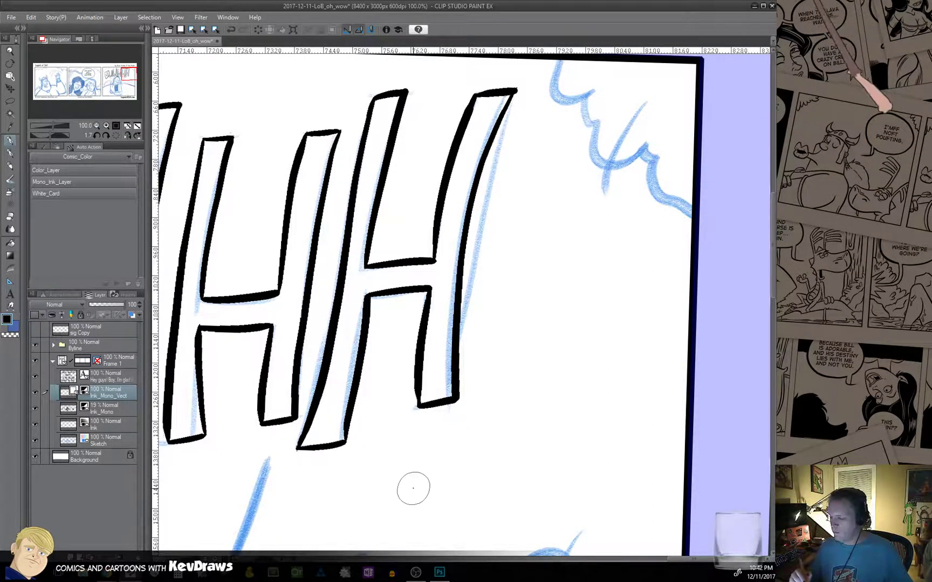
Ink the short slanted tail line between the DUUHHH lettering and the character, redrawing it as a tapered stroke.
{"action": "scroll", "coordinate": [438, 434], "scroll_direction": "down", "scroll_amount": 4}
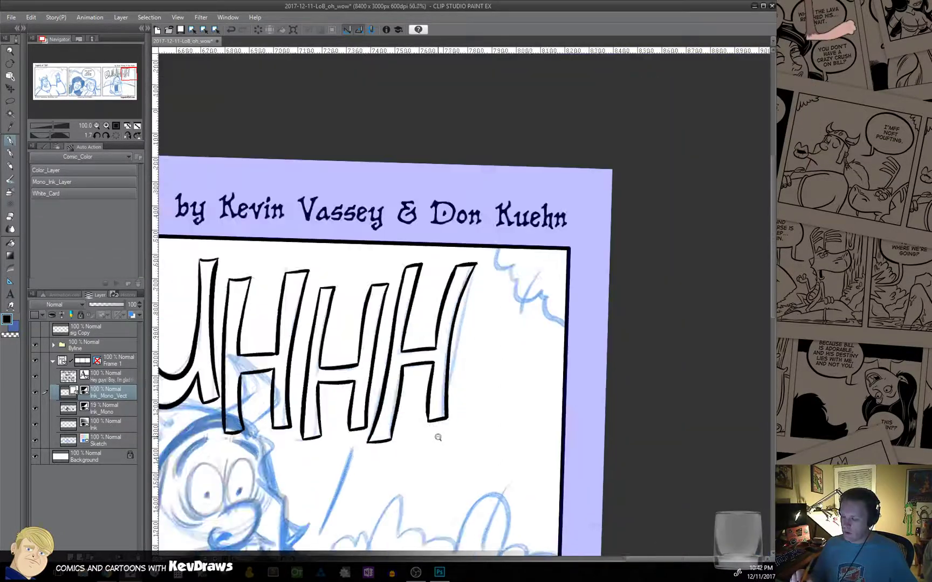
{"action": "scroll", "coordinate": [436, 443], "scroll_direction": "down", "scroll_amount": 2}
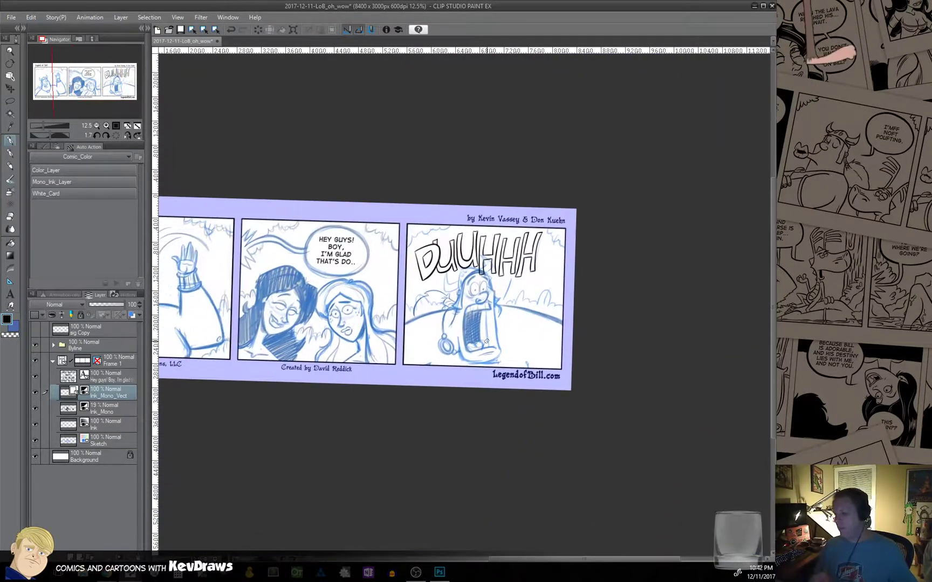
{"action": "scroll", "coordinate": [486, 340], "scroll_direction": "up", "scroll_amount": 4}
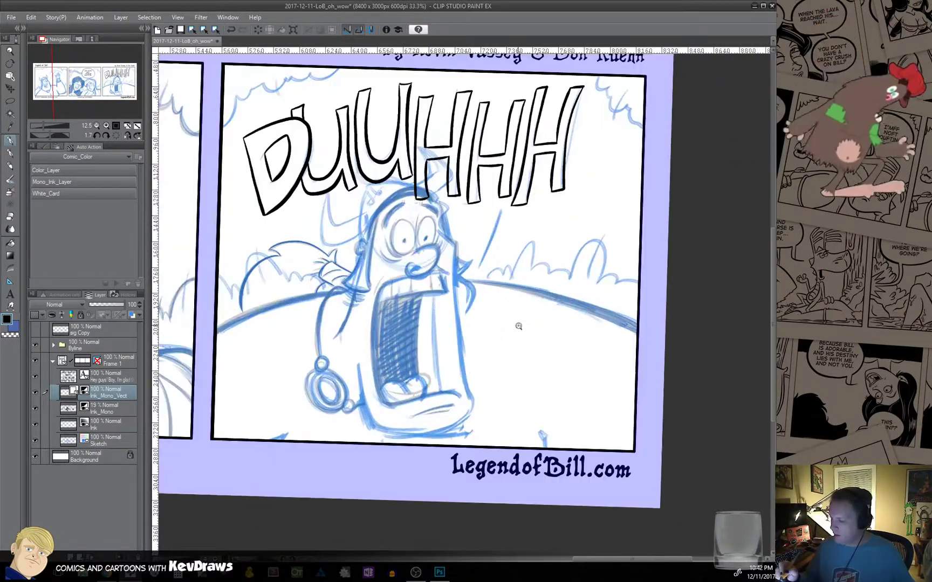
{"action": "scroll", "coordinate": [503, 319], "scroll_direction": "up", "scroll_amount": 2}
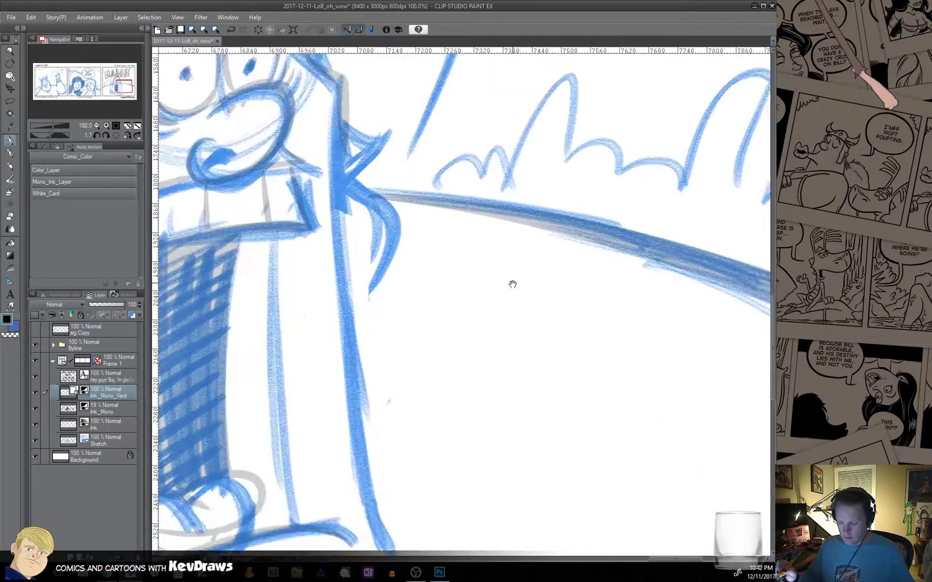
{"action": "left_click_drag", "start_coordinate": [512, 283], "coordinate": [537, 410]}
{"action": "left_click_drag", "start_coordinate": [524, 153], "coordinate": [460, 328]}
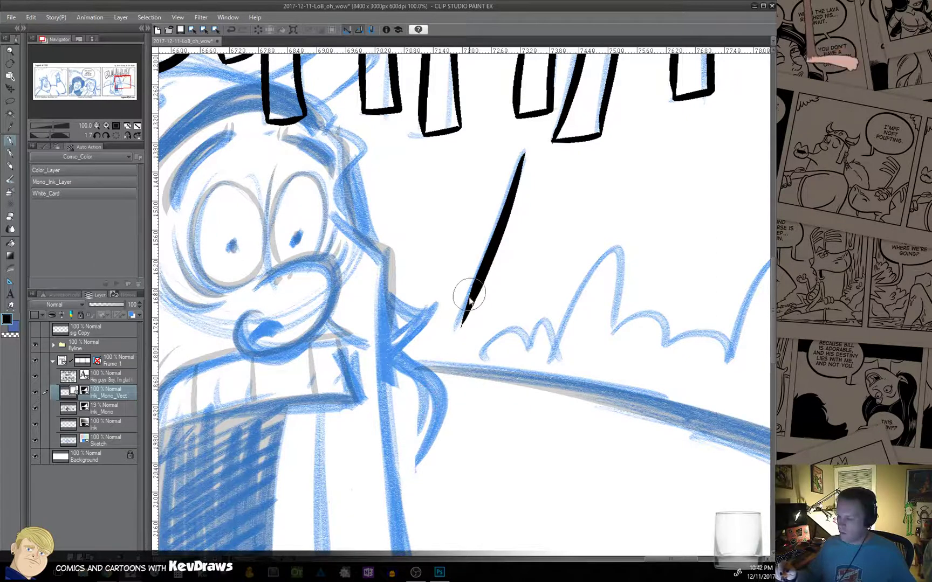
{"action": "key", "text": "ctrl+z"}
{"action": "left_click_drag", "start_coordinate": [461, 314], "coordinate": [528, 140]}
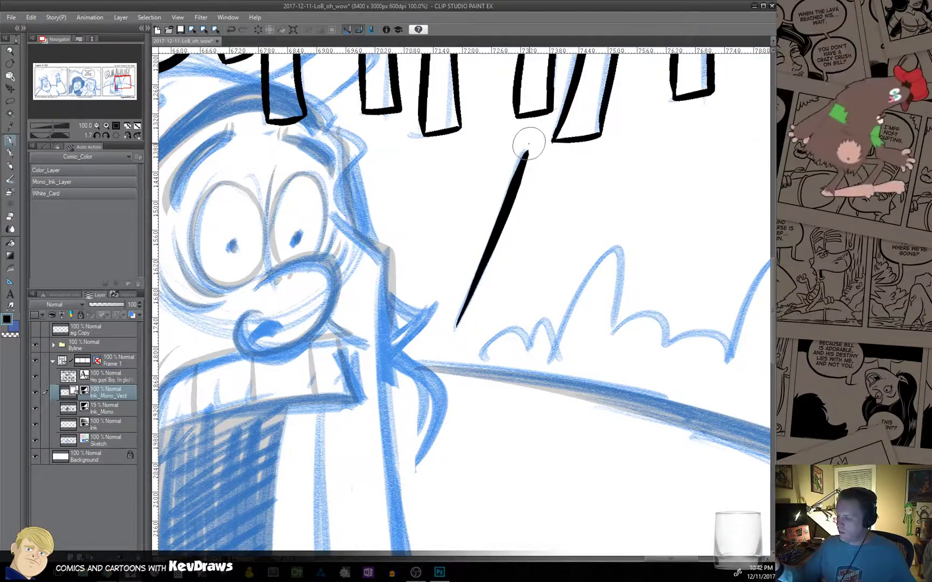
Save the comic strip and reset the canvas rotation to level.
{"action": "left_click", "coordinate": [511, 395], "text": "alt"}
{"action": "left_click", "coordinate": [511, 396], "text": "alt"}
{"action": "left_click", "coordinate": [510, 398], "text": "alt"}
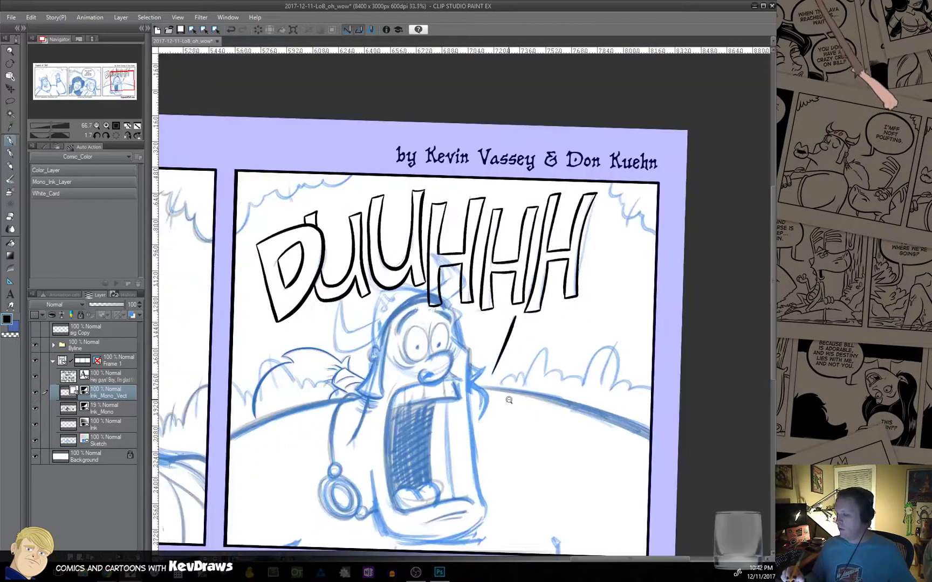
{"action": "left_click", "coordinate": [510, 398], "text": "alt"}
{"action": "left_click", "coordinate": [509, 399], "text": "alt"}
{"action": "left_click", "coordinate": [509, 400], "text": "alt"}
{"action": "left_click_drag", "start_coordinate": [522, 432], "coordinate": [561, 394]}
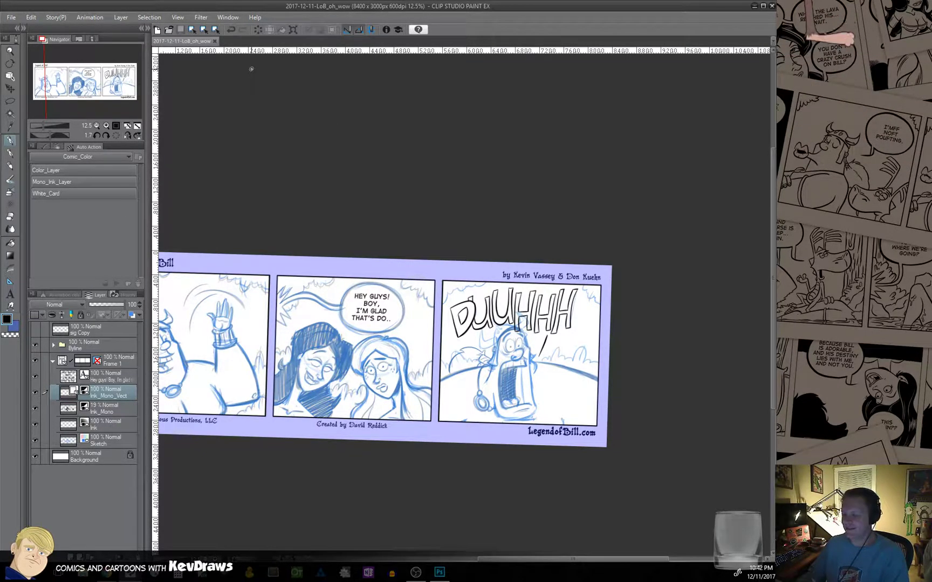
{"action": "double_click", "coordinate": [330, 298]}
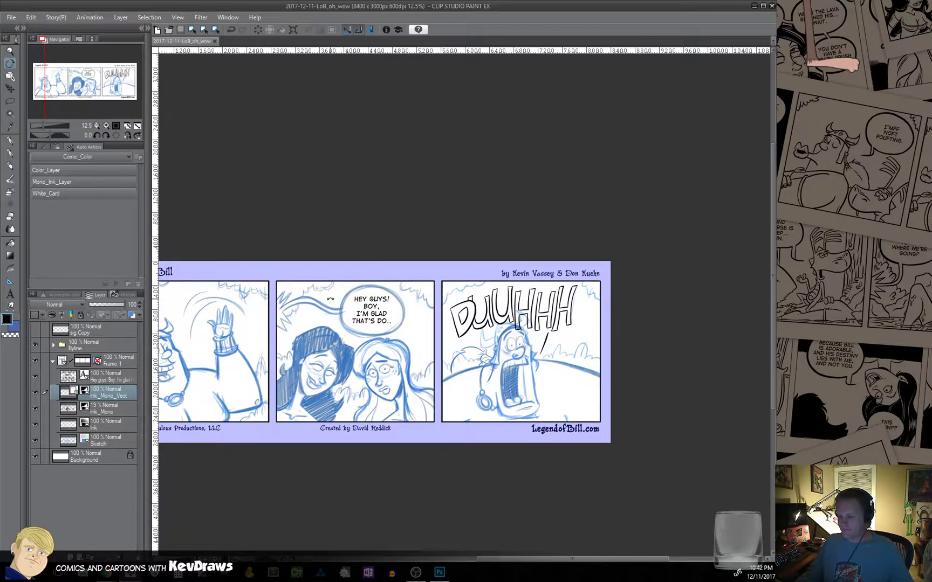
Select the Ink_Mono layer, set its opacity to 100%, and hide the Ink_Mono_Vect lettering layer.
{"action": "left_click", "coordinate": [101, 409]}
{"action": "left_click_drag", "start_coordinate": [96, 305], "coordinate": [148, 312]}
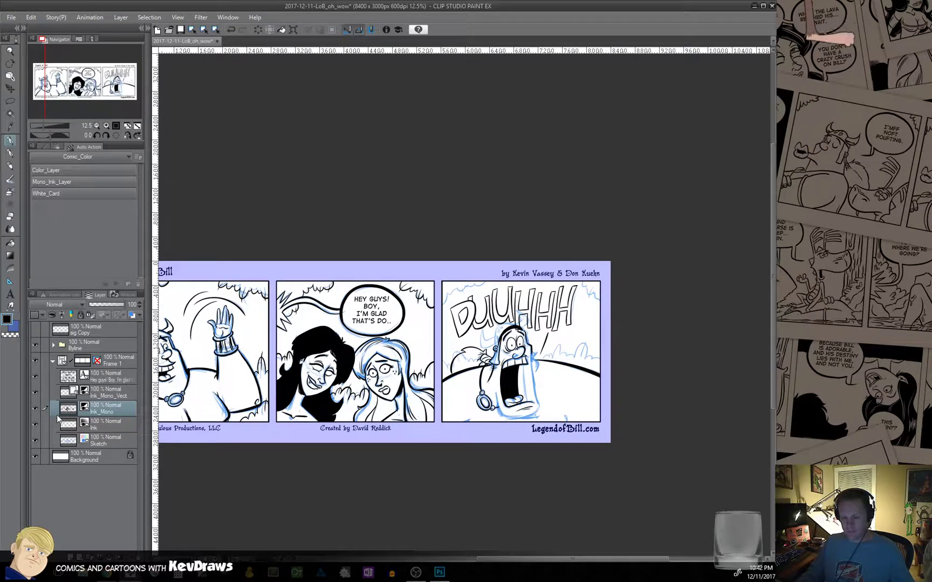
{"action": "left_click", "coordinate": [36, 393]}
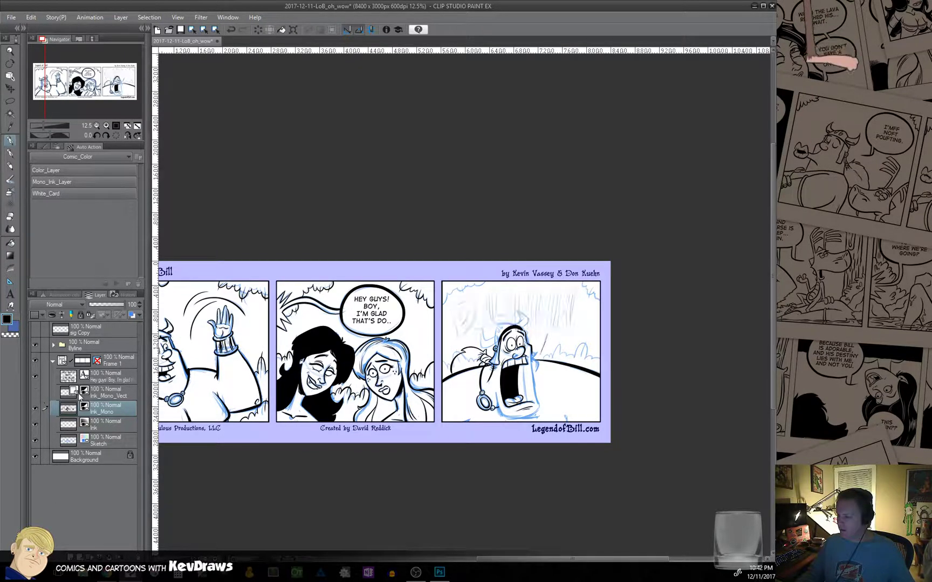
{"action": "scroll", "coordinate": [503, 356], "scroll_direction": "up", "scroll_amount": 3}
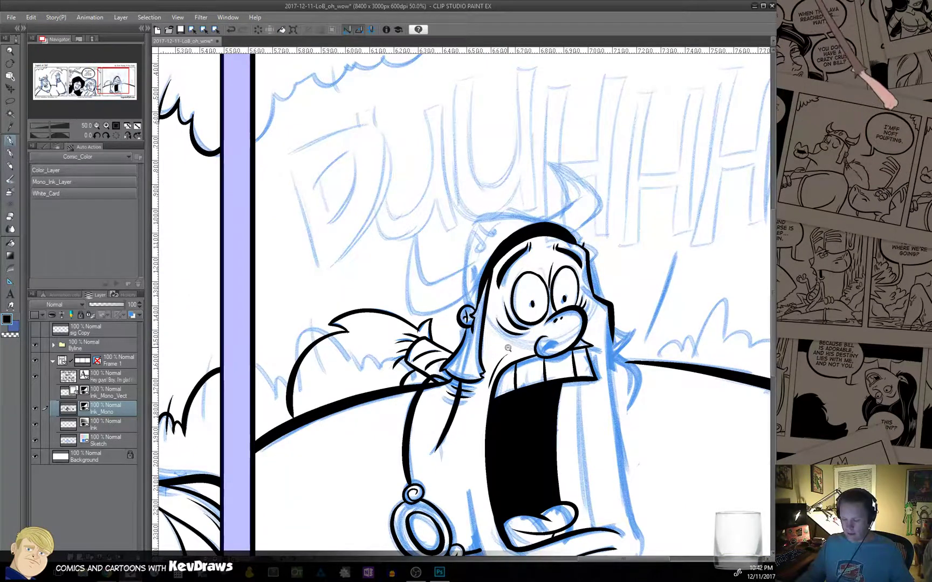
{"action": "left_click", "coordinate": [508, 348], "text": "ctrl"}
{"action": "left_click", "coordinate": [508, 349], "text": "ctrl"}
{"action": "left_click_drag", "start_coordinate": [482, 315], "coordinate": [374, 522]}
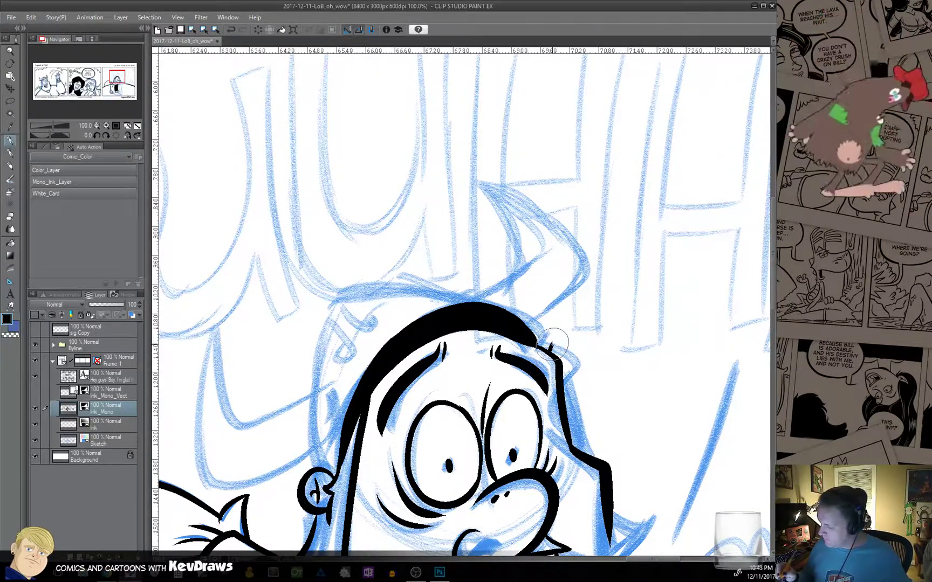
Try to ink the upper curve of the character's helmet from the brow to the back, and undo the strokes.
{"action": "mouse_move", "coordinate": [551, 344]}
{"action": "left_mouse_down"}
{"action": "mouse_move", "coordinate": [477, 293]}
{"action": "mouse_move", "coordinate": [345, 291]}
{"action": "left_mouse_up"}
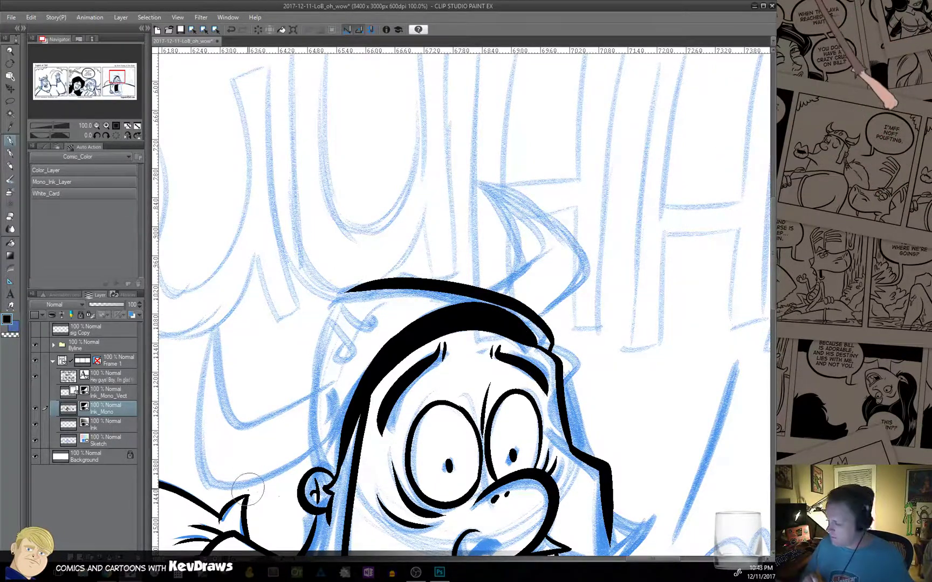
{"action": "key", "text": "ctrl+z"}
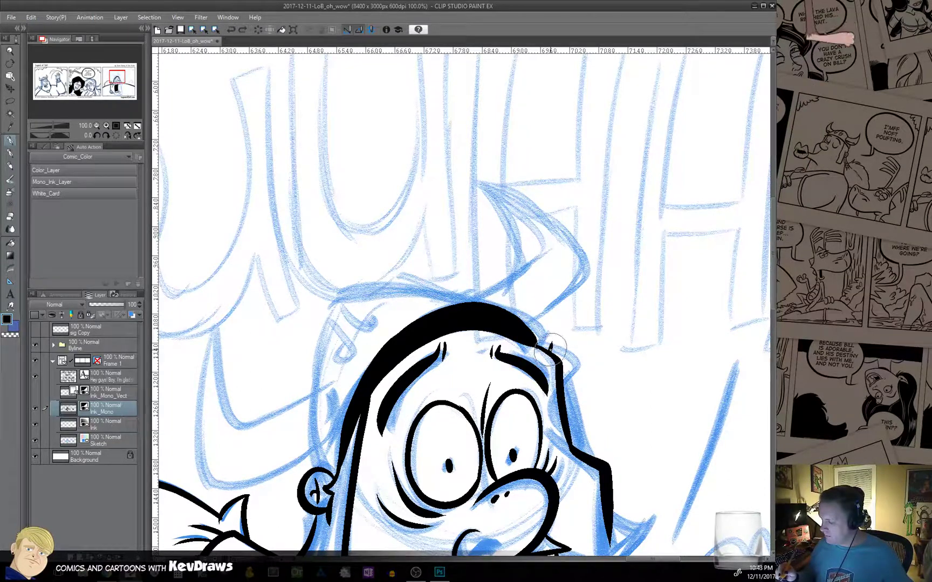
{"action": "mouse_move", "coordinate": [520, 305]}
{"action": "left_mouse_down"}
{"action": "mouse_move", "coordinate": [460, 289]}
{"action": "mouse_move", "coordinate": [350, 294]}
{"action": "left_mouse_up"}
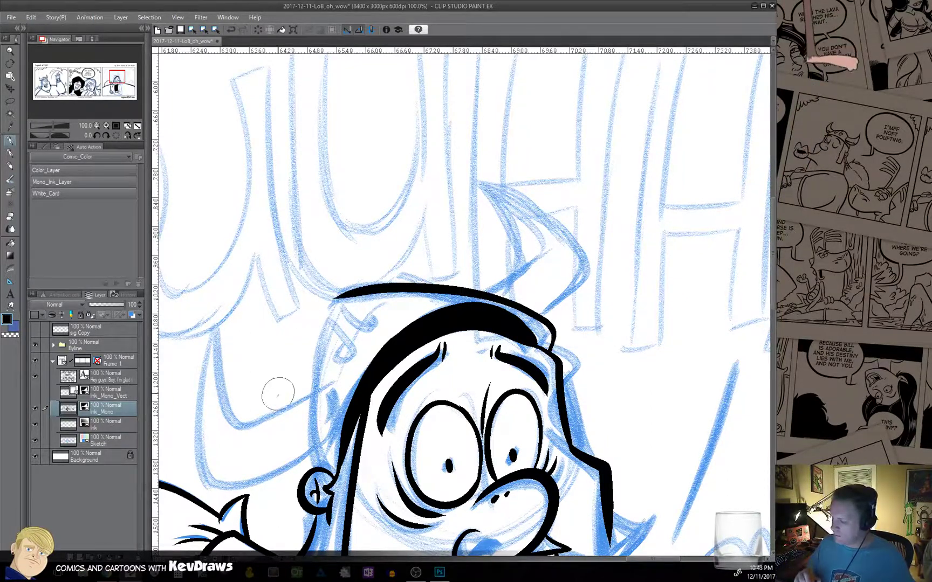
{"action": "key", "text": "ctrl+z"}
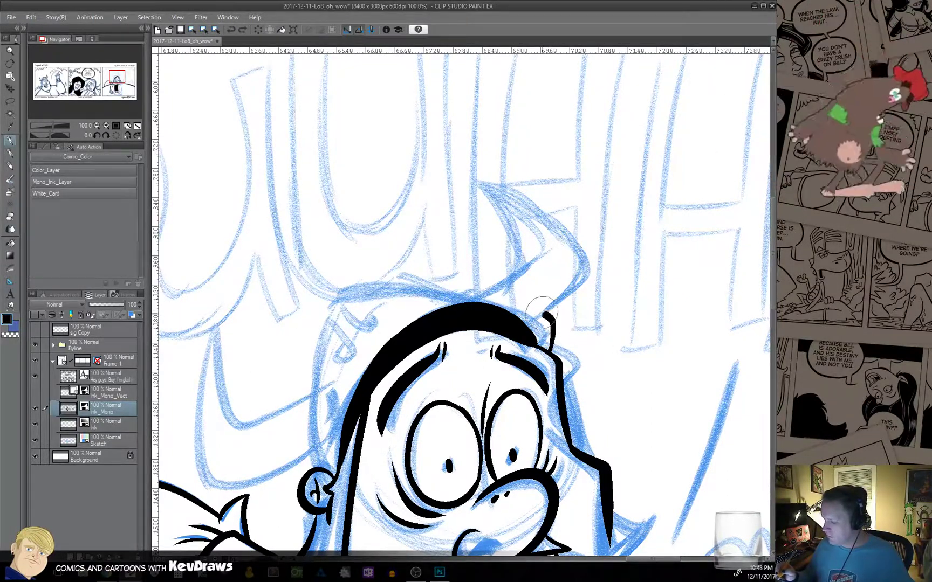
{"action": "mouse_move", "coordinate": [555, 328]}
{"action": "left_mouse_down"}
{"action": "mouse_move", "coordinate": [387, 287]}
{"action": "mouse_move", "coordinate": [340, 294]}
{"action": "left_mouse_up"}
{"action": "key", "text": "ctrl+z"}
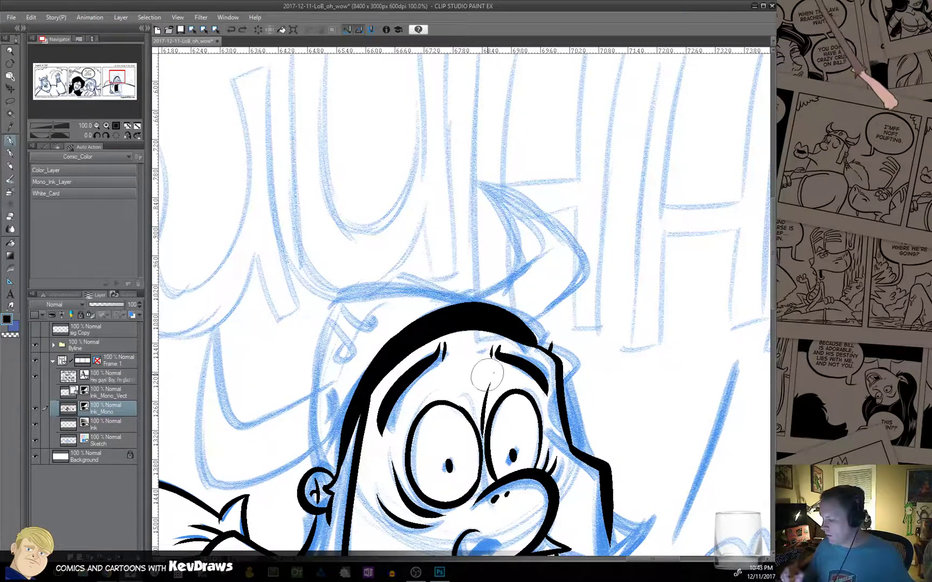
{"action": "key", "text": "ctrl+z"}
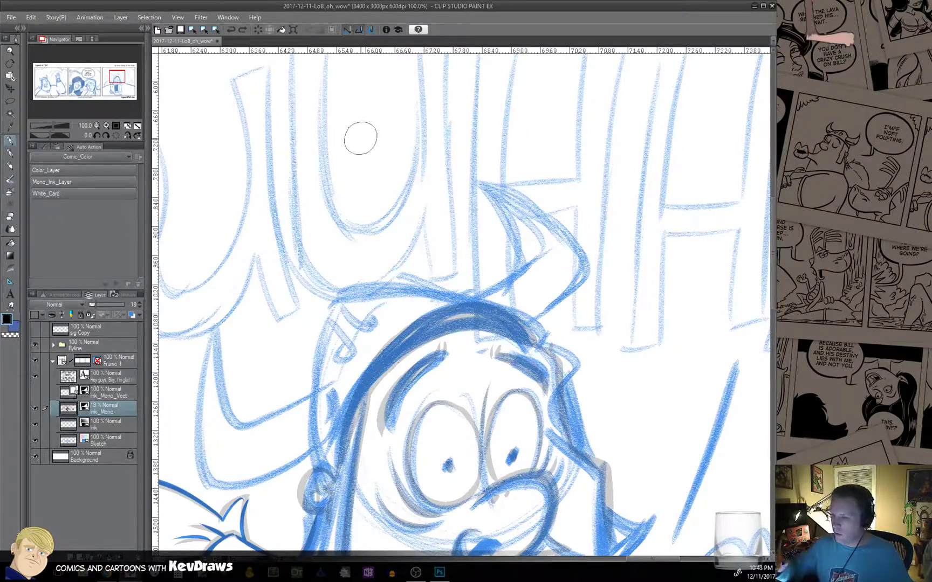
{"action": "left_click", "coordinate": [242, 32]}
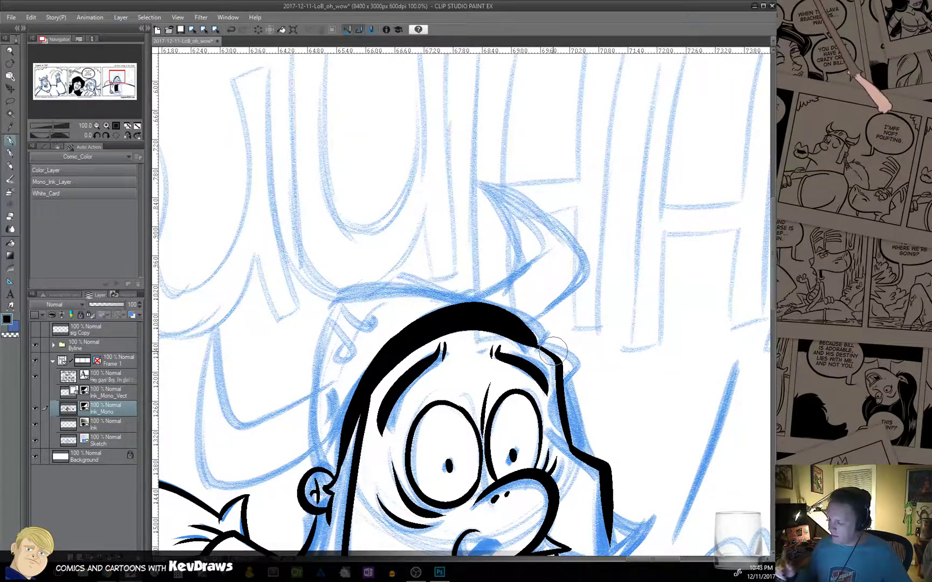
Ink the helmet's upper curve and its back edge from above the ear up to the crown.
{"action": "mouse_move", "coordinate": [545, 344]}
{"action": "left_mouse_down"}
{"action": "mouse_move", "coordinate": [538, 324]}
{"action": "mouse_move", "coordinate": [489, 291]}
{"action": "mouse_move", "coordinate": [325, 295]}
{"action": "left_mouse_up"}
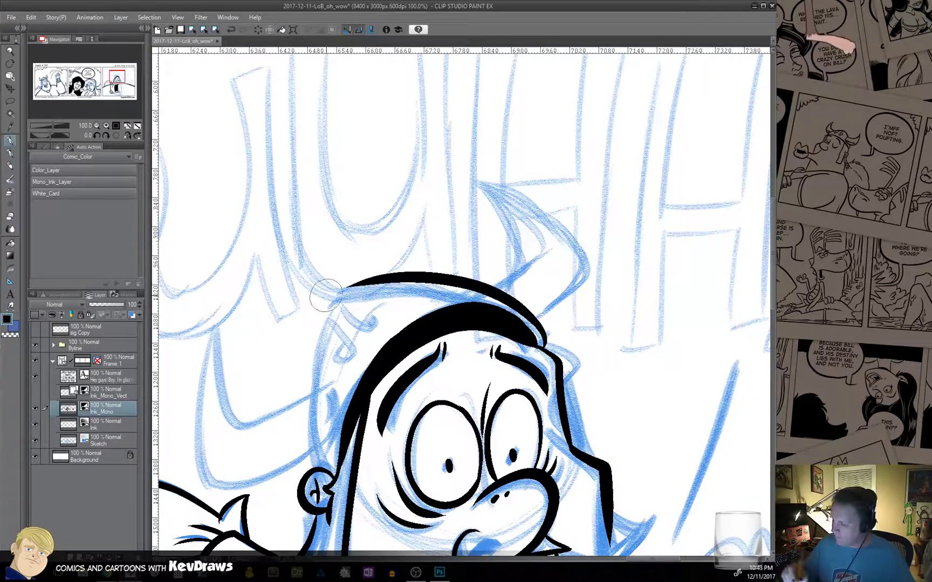
{"action": "left_click_drag", "start_coordinate": [323, 431], "coordinate": [306, 323]}
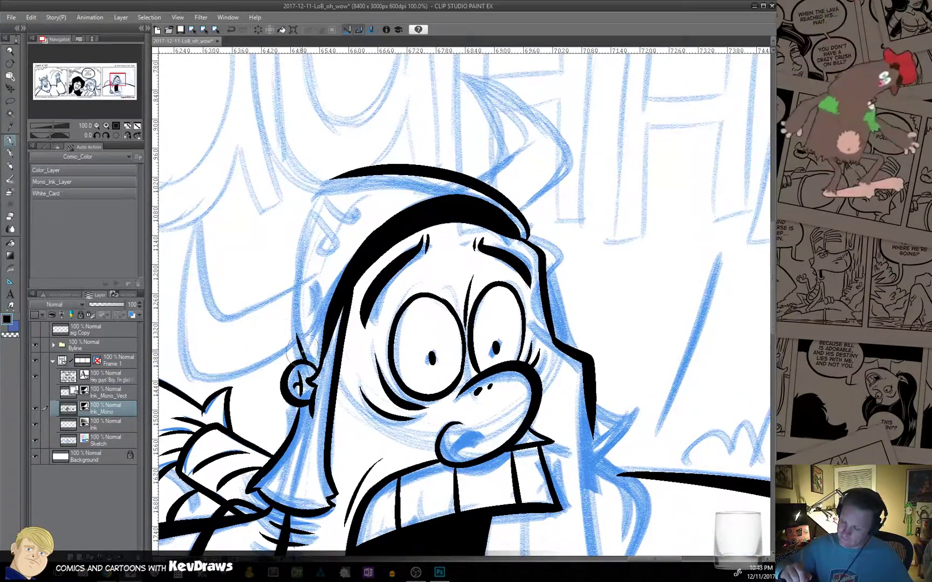
{"action": "left_click_drag", "start_coordinate": [310, 360], "coordinate": [298, 245]}
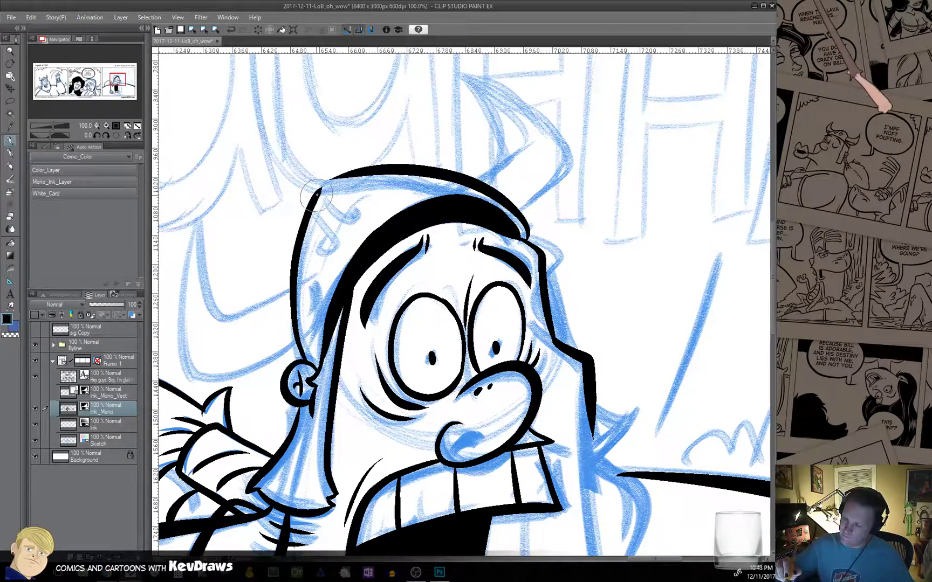
Close the gap at the helmet's upper back corner and ink two small curled marks on its shell.
{"action": "key", "text": "ctrl+z"}
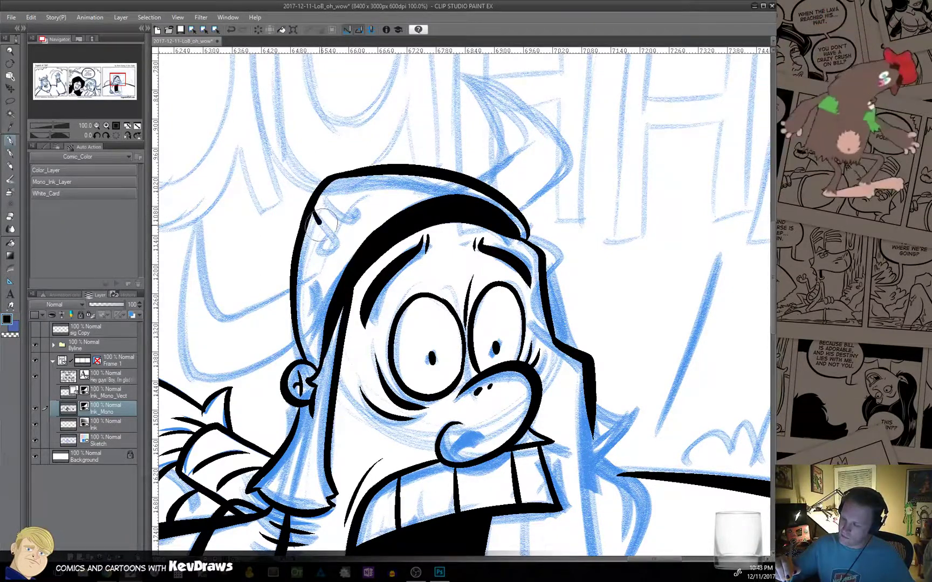
{"action": "mouse_move", "coordinate": [315, 211]}
{"action": "left_mouse_down"}
{"action": "mouse_move", "coordinate": [330, 242]}
{"action": "mouse_move", "coordinate": [314, 243]}
{"action": "mouse_move", "coordinate": [332, 238]}
{"action": "left_mouse_up"}
{"action": "mouse_move", "coordinate": [325, 187]}
{"action": "left_mouse_down"}
{"action": "mouse_move", "coordinate": [335, 212]}
{"action": "mouse_move", "coordinate": [342, 199]}
{"action": "mouse_move", "coordinate": [345, 211]}
{"action": "left_mouse_up"}
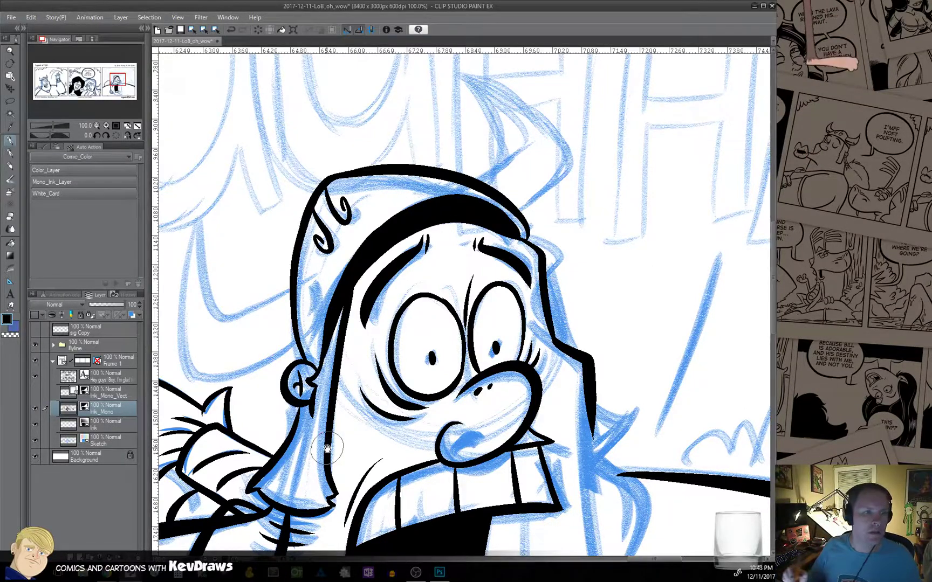
Ink the curved horn on the helmet's front side and add a dark shading stroke along its lower outer edge.
{"action": "left_click_drag", "start_coordinate": [435, 316], "coordinate": [347, 431]}
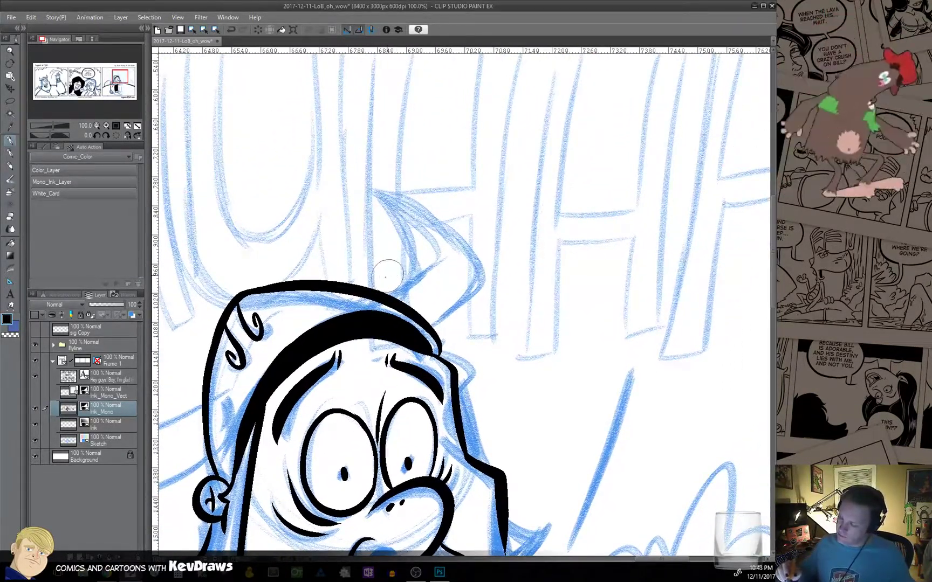
{"action": "mouse_move", "coordinate": [408, 270]}
{"action": "left_mouse_down"}
{"action": "mouse_move", "coordinate": [372, 197]}
{"action": "mouse_move", "coordinate": [407, 201]}
{"action": "mouse_move", "coordinate": [451, 226]}
{"action": "left_mouse_up"}
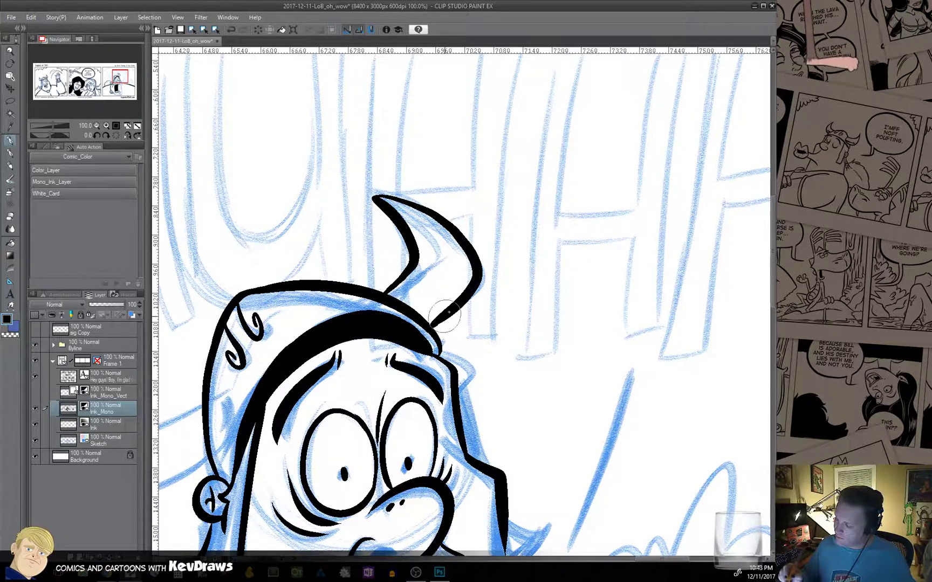
{"action": "left_click_drag", "start_coordinate": [431, 311], "coordinate": [472, 273]}
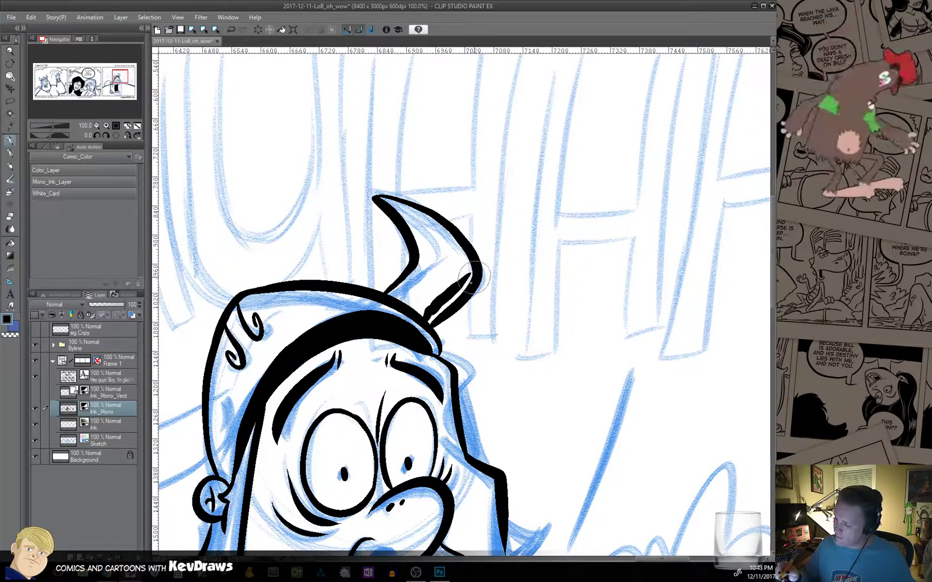
Ink the helmet's rear horn above the ear with shading along its underside, and save the comic strip.
{"action": "left_click_drag", "start_coordinate": [489, 351], "coordinate": [660, 257]}
{"action": "mouse_move", "coordinate": [376, 311]}
{"action": "left_mouse_down"}
{"action": "mouse_move", "coordinate": [307, 338]}
{"action": "mouse_move", "coordinate": [288, 246]}
{"action": "mouse_move", "coordinate": [270, 298]}
{"action": "mouse_move", "coordinate": [282, 253]}
{"action": "left_mouse_up"}
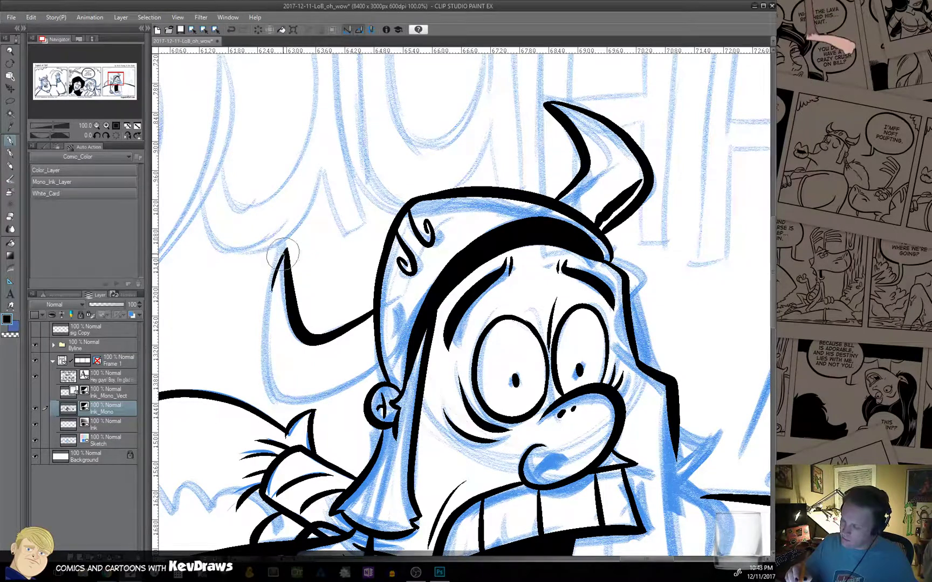
{"action": "mouse_move", "coordinate": [268, 324]}
{"action": "left_mouse_down"}
{"action": "mouse_move", "coordinate": [277, 374]}
{"action": "mouse_move", "coordinate": [296, 389]}
{"action": "left_mouse_up"}
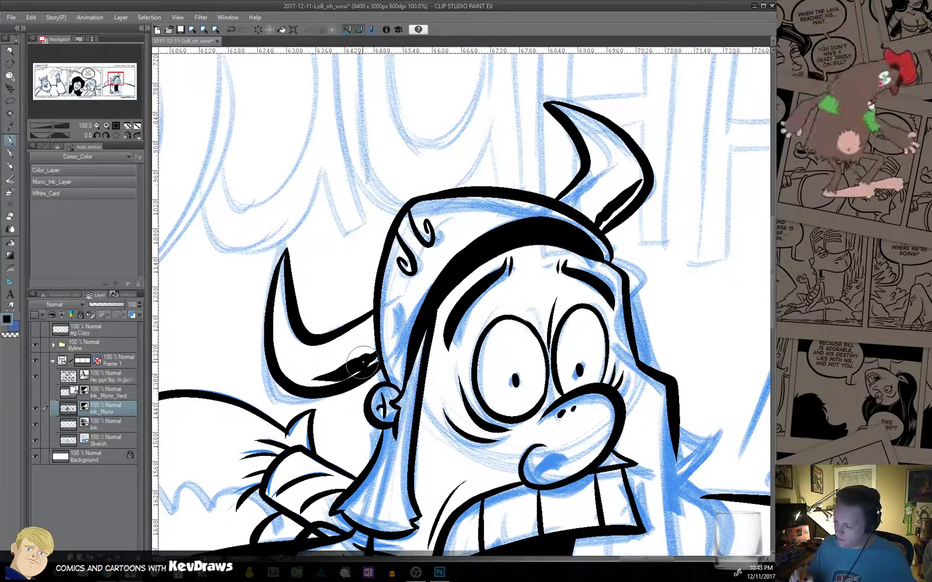
{"action": "key", "text": "ctrl+z"}
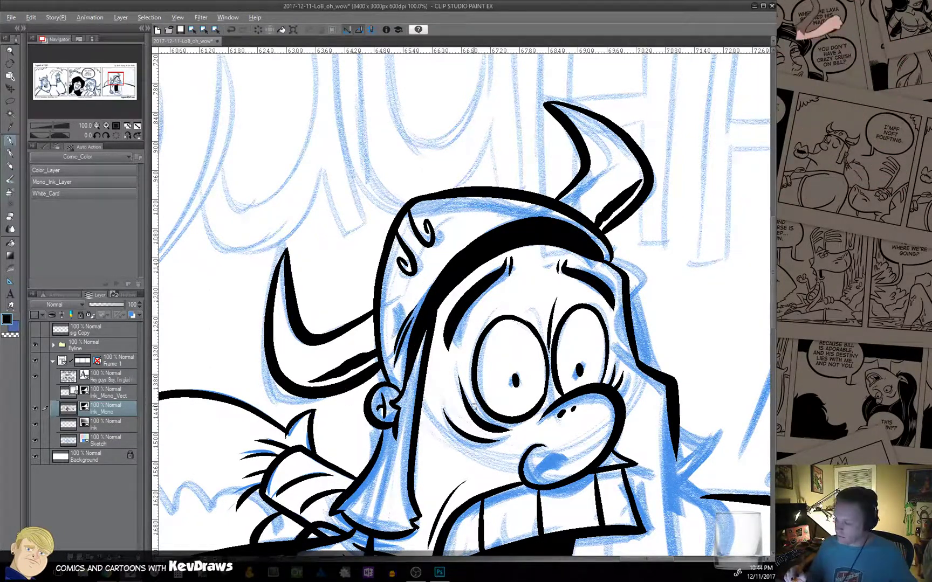
{"action": "key", "text": "ctrl+minus"}
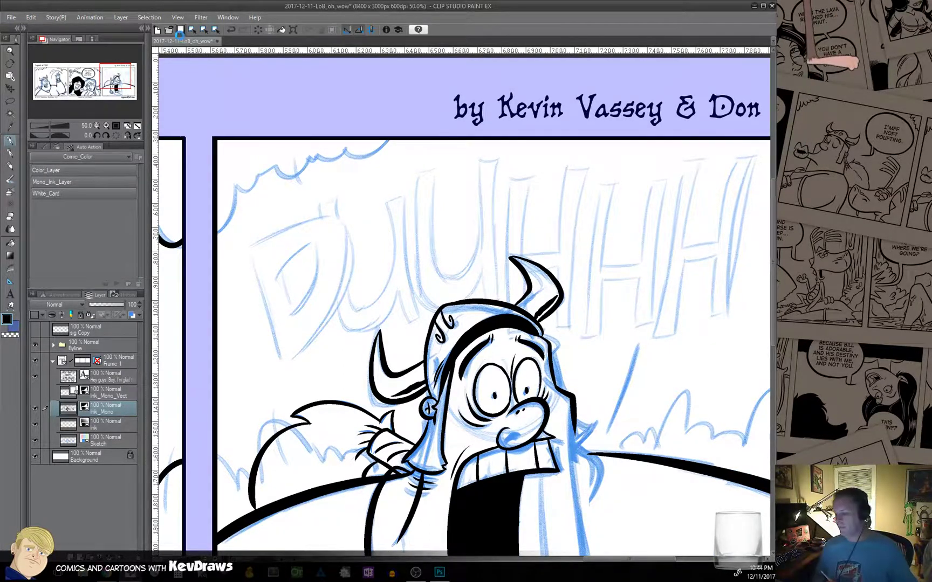
{"action": "left_click", "coordinate": [181, 30]}
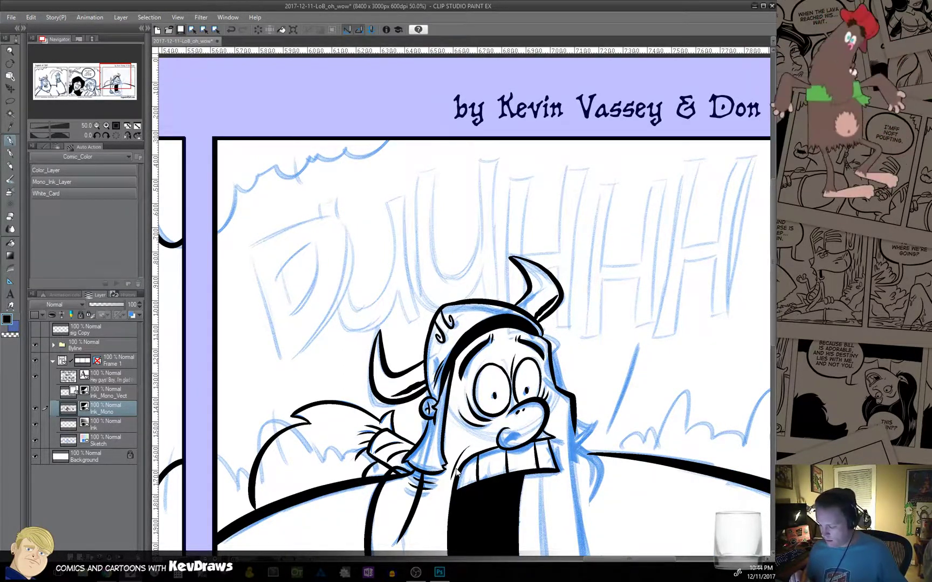
Ink the small pointed tuft sticking out under the helmet's front edge beside the brow.
{"action": "left_click_drag", "start_coordinate": [475, 487], "coordinate": [491, 401]}
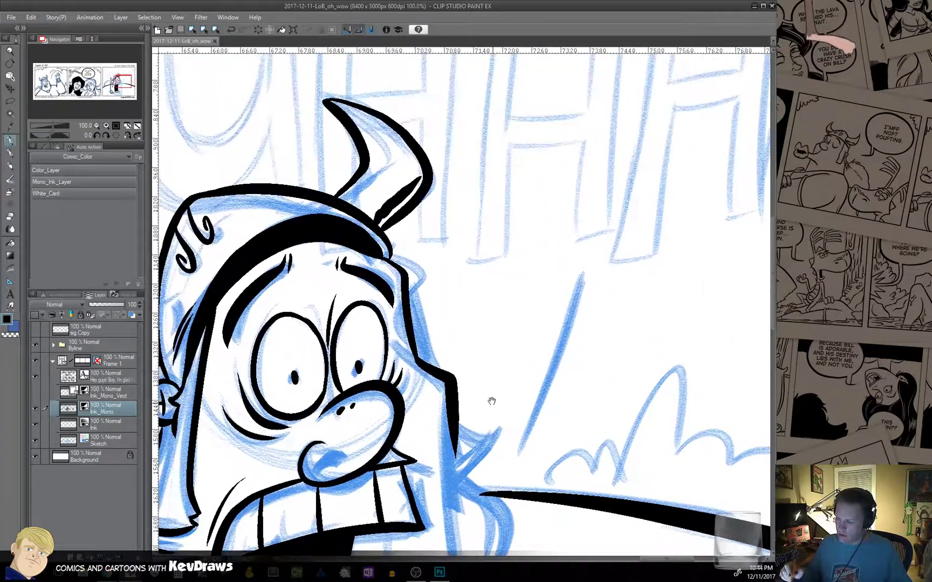
{"action": "left_click_drag", "start_coordinate": [432, 273], "coordinate": [425, 268]}
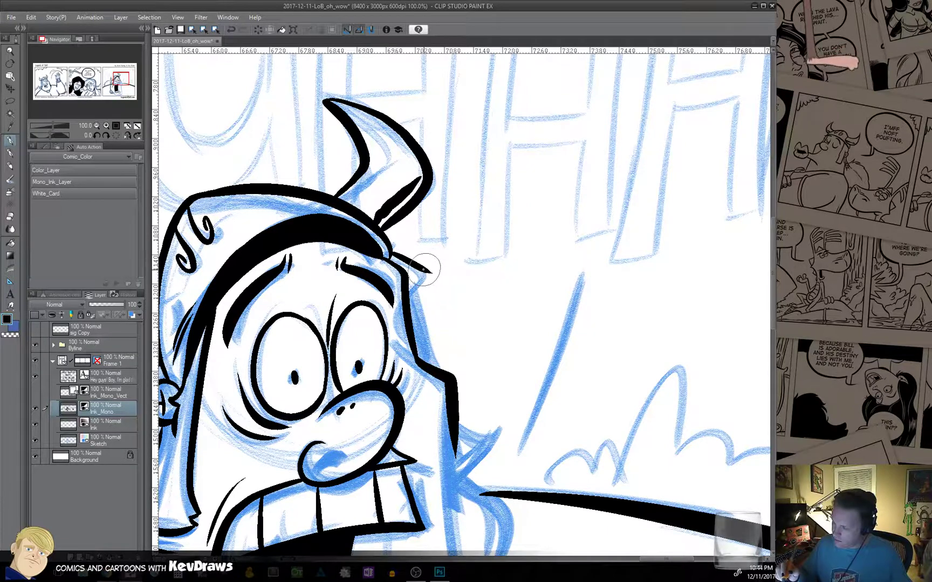
{"action": "key", "text": "ctrl+z"}
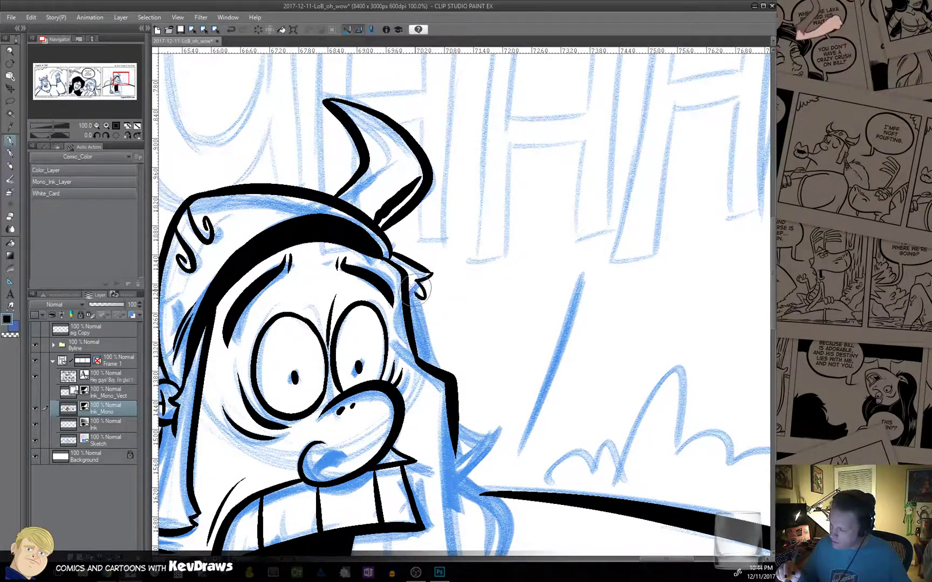
Ink the long front edge of the face from the cheek down to the chin, plus the hair flicks sticking out beside it.
{"action": "mouse_move", "coordinate": [485, 431]}
{"action": "left_mouse_down"}
{"action": "mouse_move", "coordinate": [463, 175]}
{"action": "mouse_move", "coordinate": [446, 114]}
{"action": "left_mouse_up"}
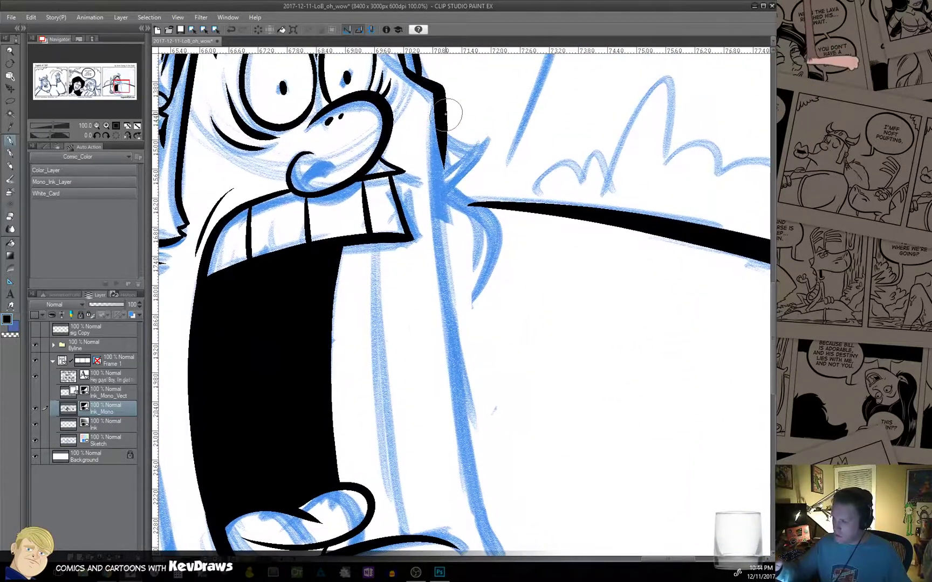
{"action": "left_click_drag", "start_coordinate": [477, 268], "coordinate": [456, 211]}
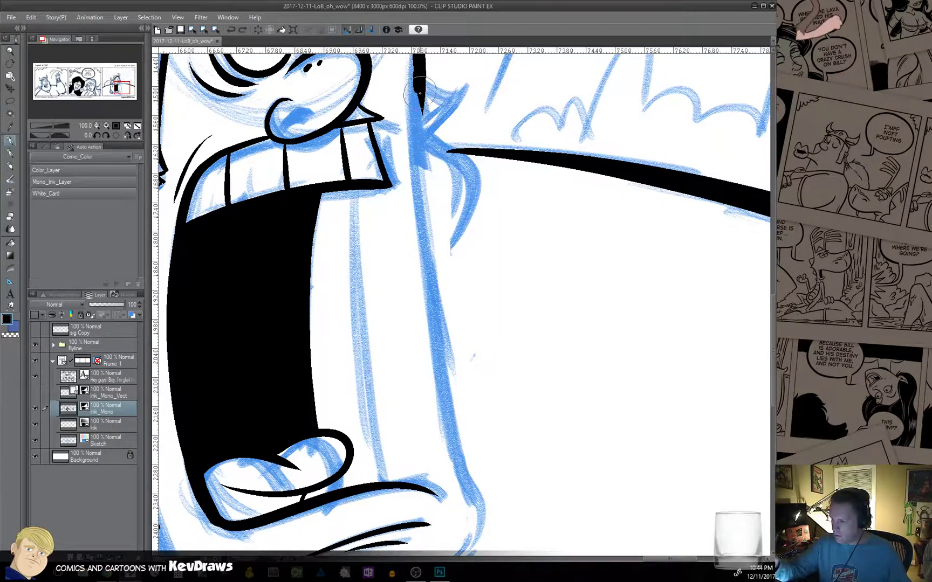
{"action": "mouse_move", "coordinate": [420, 93]}
{"action": "left_mouse_down"}
{"action": "mouse_move", "coordinate": [440, 350]}
{"action": "mouse_move", "coordinate": [467, 471]}
{"action": "left_mouse_up"}
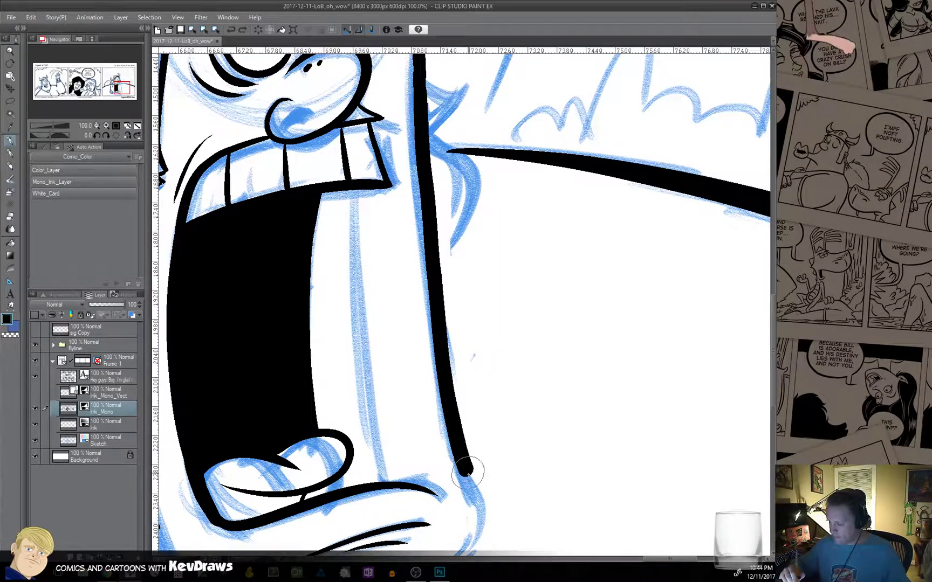
{"action": "left_click_drag", "start_coordinate": [512, 251], "coordinate": [496, 416]}
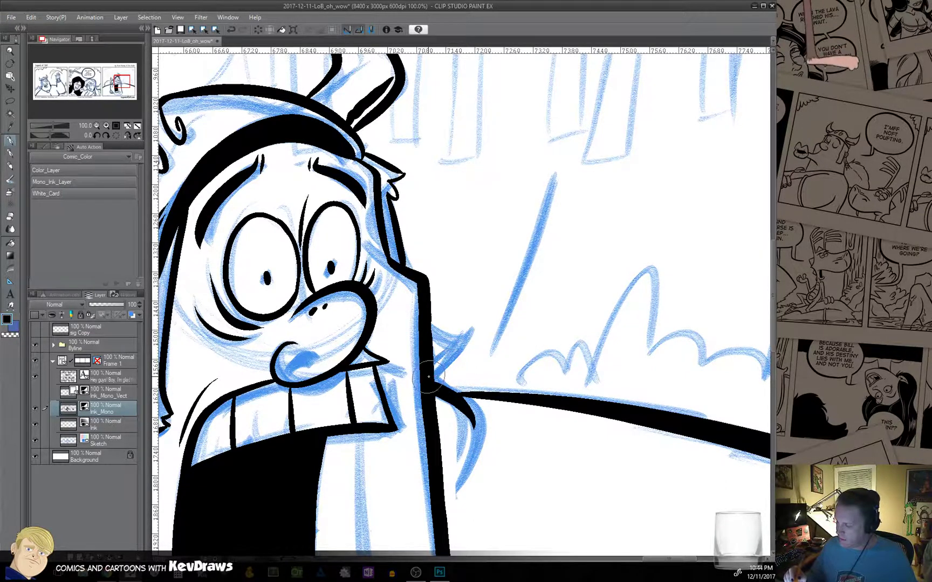
{"action": "mouse_move", "coordinate": [468, 324]}
{"action": "left_mouse_down"}
{"action": "mouse_move", "coordinate": [449, 336]}
{"action": "mouse_move", "coordinate": [460, 329]}
{"action": "mouse_move", "coordinate": [432, 322]}
{"action": "left_mouse_up"}
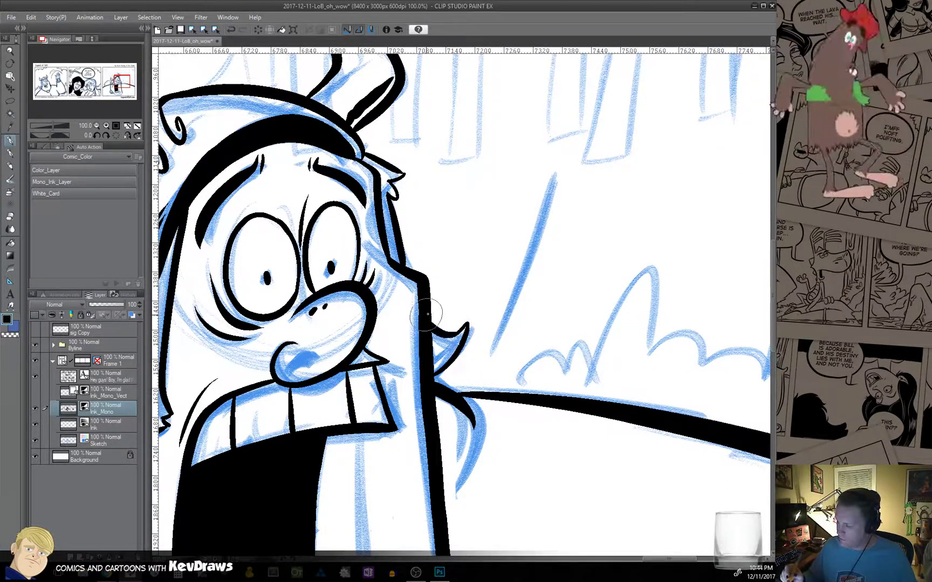
Ink a thin vertical crease line between the open mouth and the round clasp on the character's shoulder.
{"action": "scroll", "coordinate": [516, 434], "scroll_direction": "down", "scroll_amount": 4}
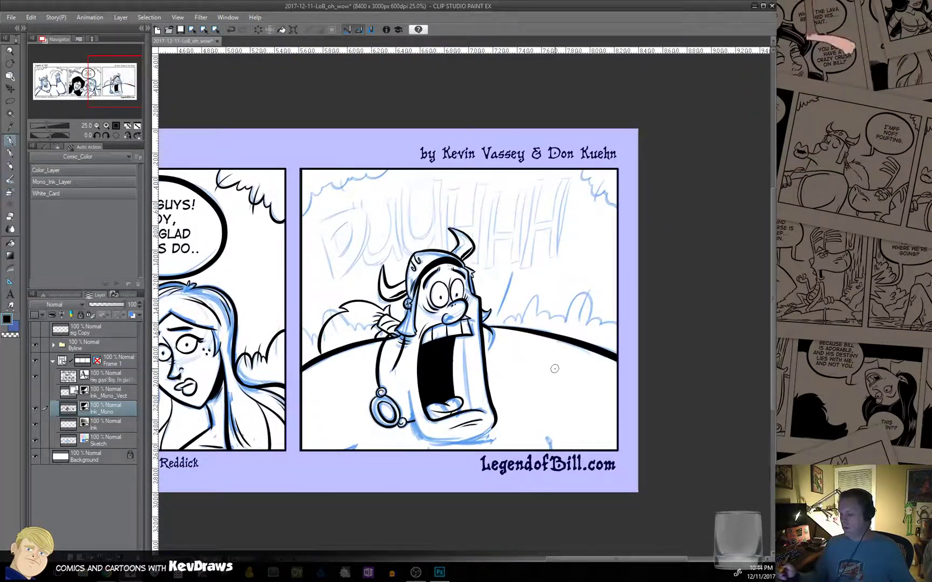
{"action": "scroll", "coordinate": [519, 414], "scroll_direction": "up", "scroll_amount": 2}
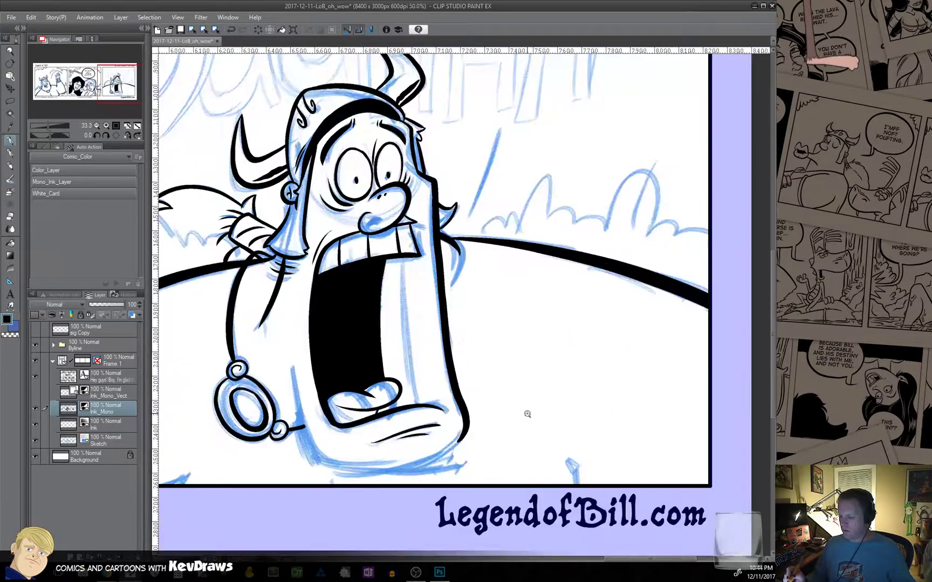
{"action": "left_click", "coordinate": [523, 411], "text": "ctrl"}
{"action": "left_click", "coordinate": [525, 410], "text": "ctrl"}
{"action": "left_click_drag", "start_coordinate": [507, 402], "coordinate": [718, 312]}
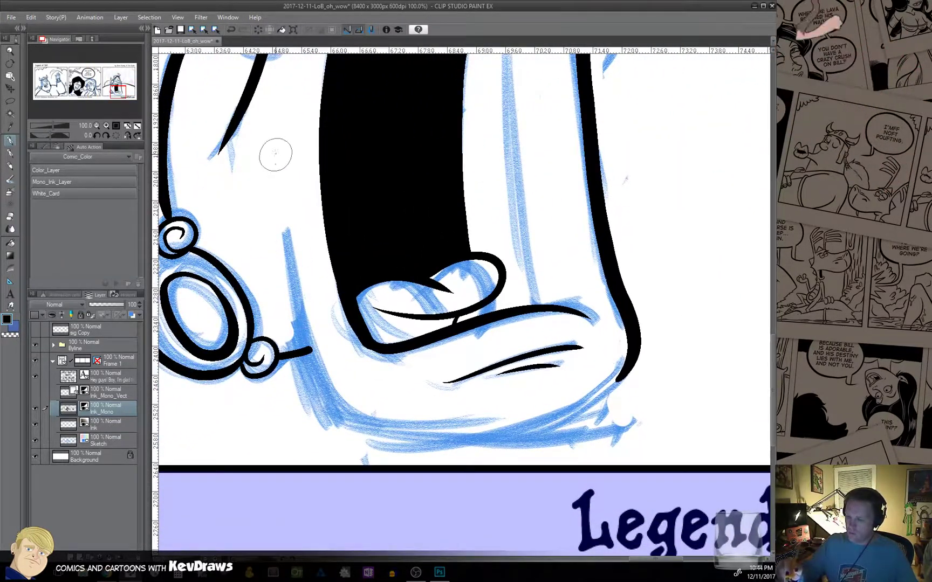
{"action": "left_click_drag", "start_coordinate": [275, 166], "coordinate": [283, 280]}
Try to ink the jaw's back edge and underside around to the chin, and undo the strokes.
{"action": "mouse_move", "coordinate": [287, 203]}
{"action": "left_mouse_down"}
{"action": "mouse_move", "coordinate": [296, 319]}
{"action": "mouse_move", "coordinate": [317, 389]}
{"action": "left_mouse_up"}
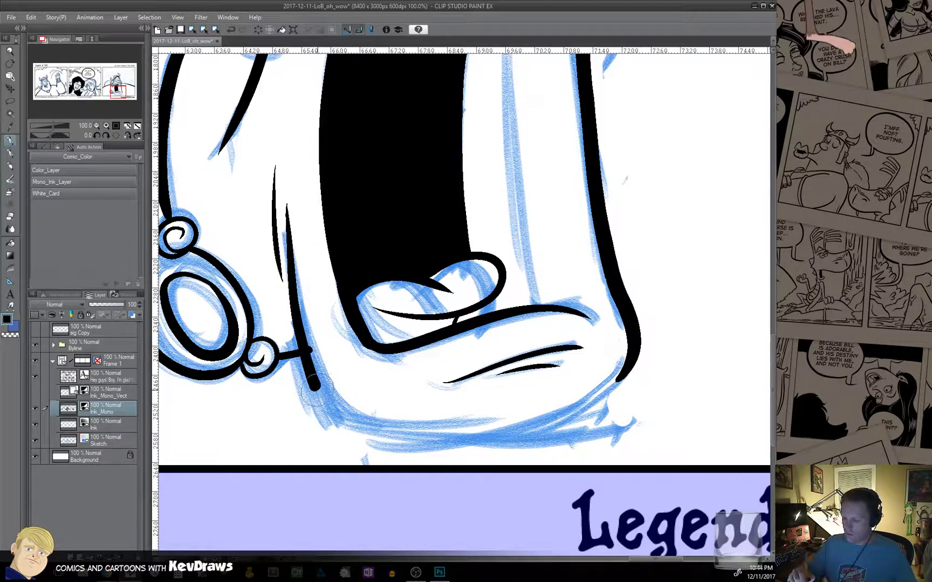
{"action": "key", "text": "ctrl+z"}
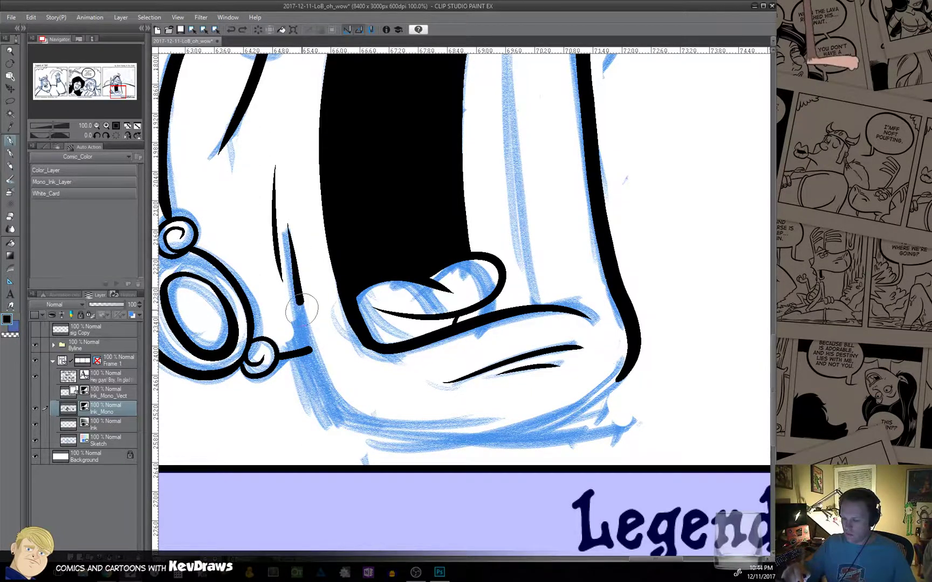
{"action": "key", "text": "ctrl+z"}
{"action": "mouse_move", "coordinate": [287, 229]}
{"action": "left_mouse_down"}
{"action": "mouse_move", "coordinate": [312, 356]}
{"action": "mouse_move", "coordinate": [333, 409]}
{"action": "mouse_move", "coordinate": [366, 430]}
{"action": "mouse_move", "coordinate": [434, 446]}
{"action": "mouse_move", "coordinate": [565, 413]}
{"action": "mouse_move", "coordinate": [637, 345]}
{"action": "left_mouse_up"}
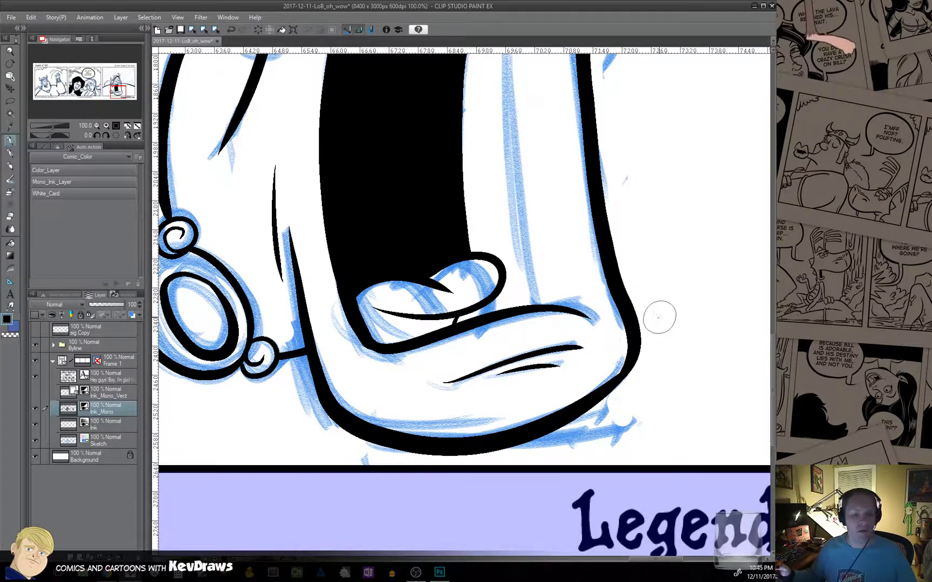
{"action": "key", "text": "ctrl+z"}
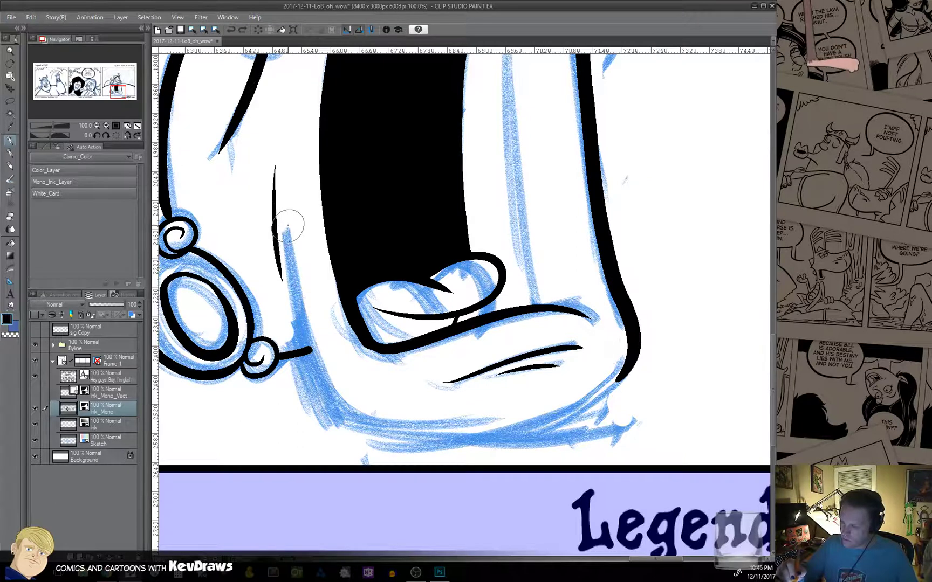
{"action": "left_click_drag", "start_coordinate": [291, 236], "coordinate": [334, 404]}
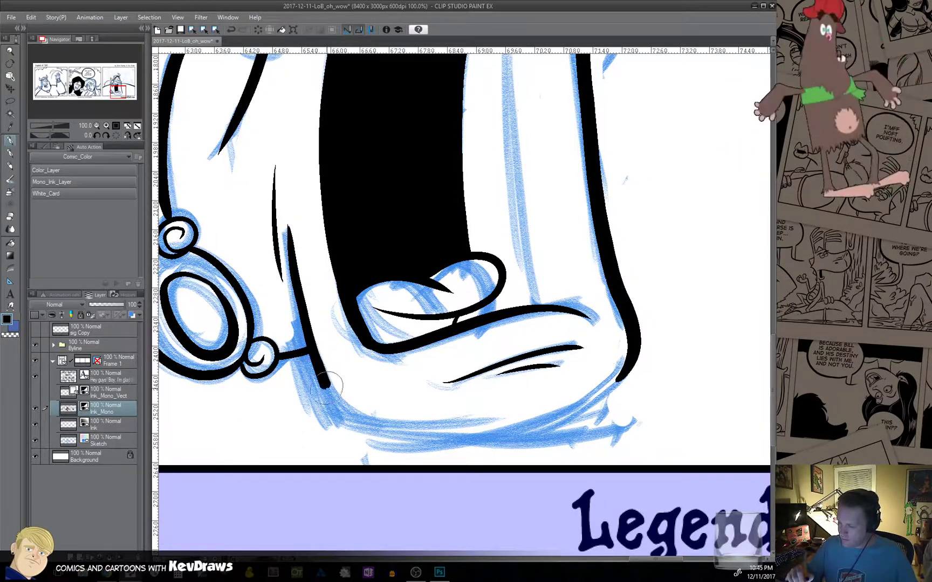
{"action": "key", "text": "ctrl+z"}
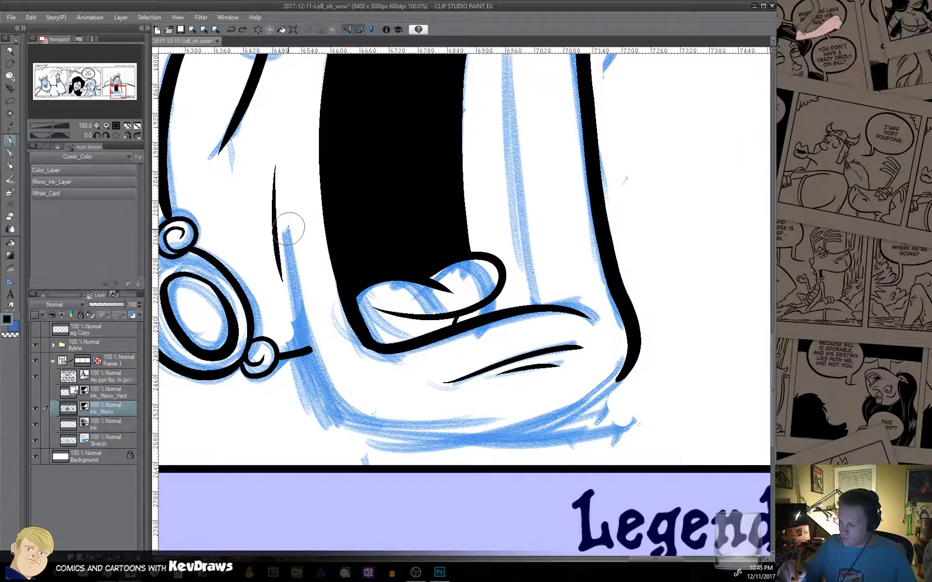
Ink the jaw's back edge and underside up to the chin, and thicken the underside with feathered shadow strokes.
{"action": "mouse_move", "coordinate": [288, 227]}
{"action": "left_mouse_down"}
{"action": "mouse_move", "coordinate": [313, 350]}
{"action": "mouse_move", "coordinate": [343, 404]}
{"action": "mouse_move", "coordinate": [381, 424]}
{"action": "mouse_move", "coordinate": [445, 428]}
{"action": "mouse_move", "coordinate": [547, 413]}
{"action": "left_mouse_up"}
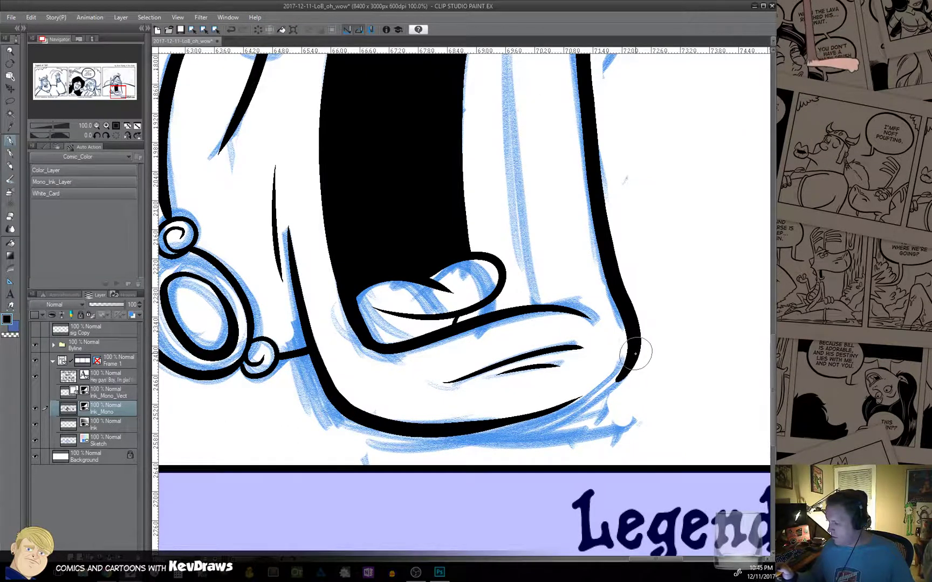
{"action": "left_click_drag", "start_coordinate": [606, 384], "coordinate": [480, 431]}
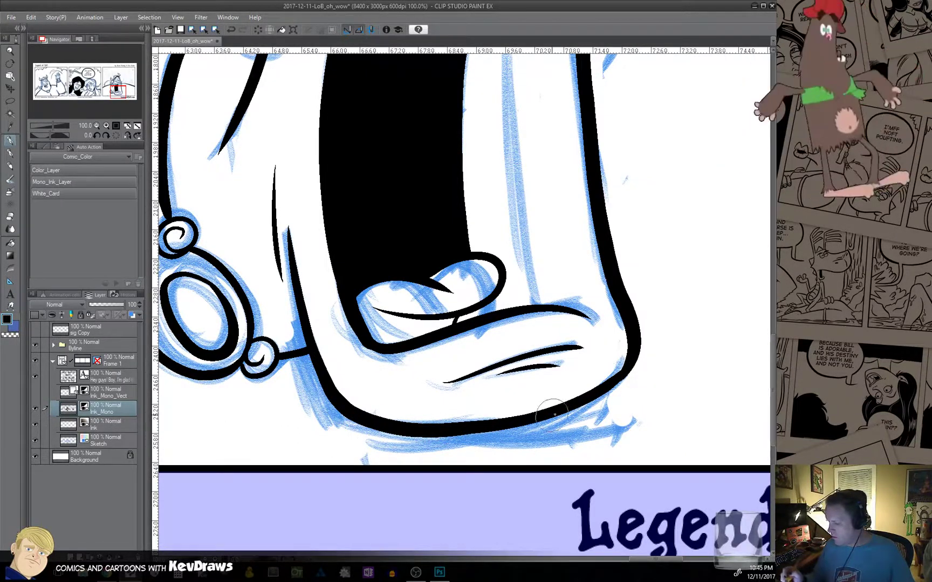
{"action": "key", "text": "ctrl+z"}
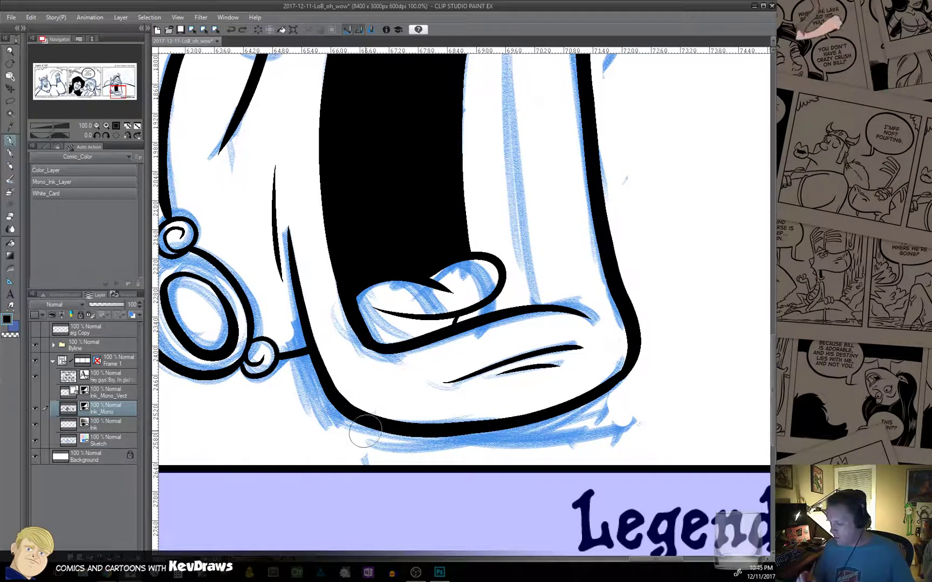
{"action": "mouse_move", "coordinate": [375, 425]}
{"action": "left_mouse_down"}
{"action": "mouse_move", "coordinate": [492, 431]}
{"action": "mouse_move", "coordinate": [598, 393]}
{"action": "left_mouse_up"}
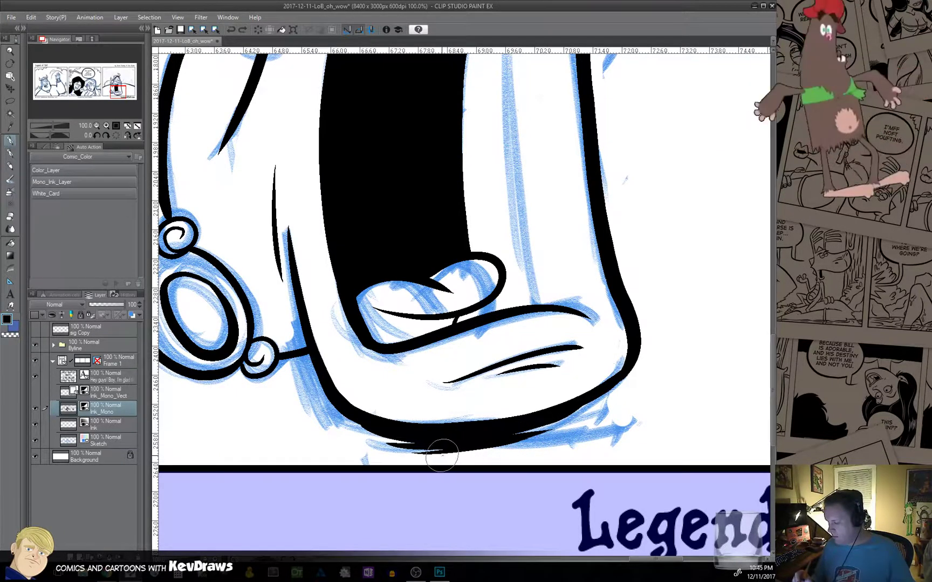
Ink small dots on both lobes of the tongue inside the character's open mouth.
{"action": "left_click", "coordinate": [591, 361], "text": "alt"}
{"action": "left_click", "coordinate": [591, 360], "text": "alt"}
{"action": "left_click", "coordinate": [591, 361], "text": "alt"}
{"action": "left_click", "coordinate": [591, 363], "text": "alt"}
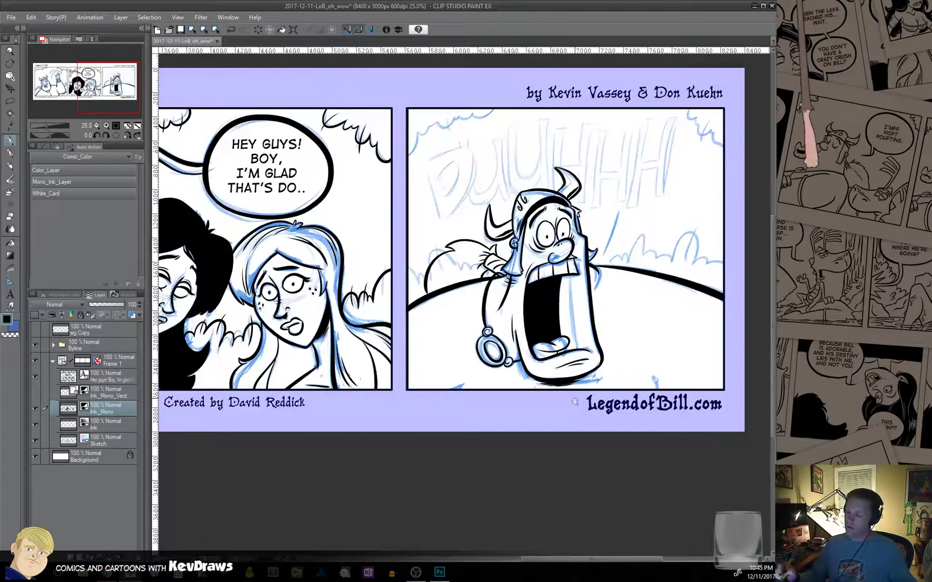
{"action": "left_click", "coordinate": [551, 363]}
{"action": "left_click", "coordinate": [551, 363]}
{"action": "left_click", "coordinate": [548, 362]}
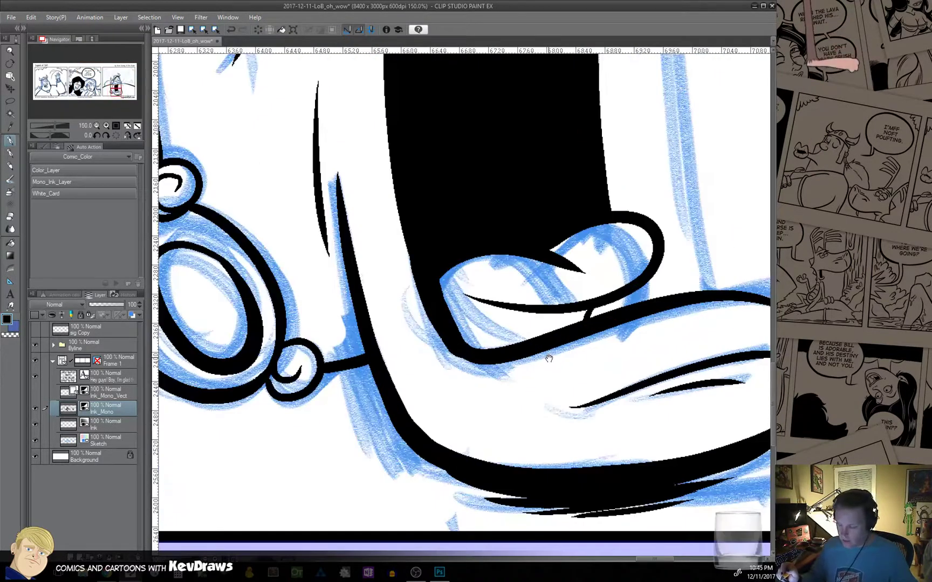
{"action": "left_click", "coordinate": [546, 361], "text": "alt"}
{"action": "left_click", "coordinate": [497, 298]}
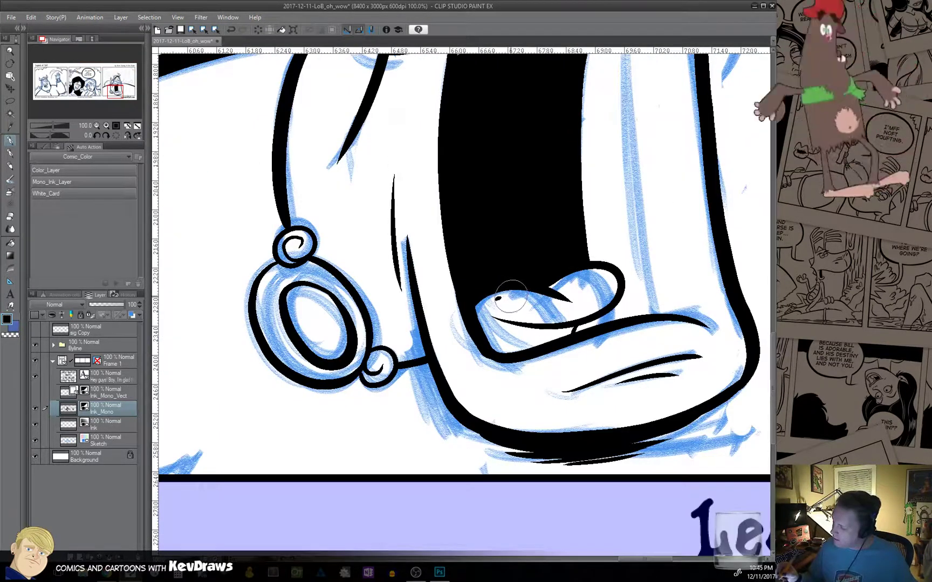
{"action": "left_click", "coordinate": [512, 296]}
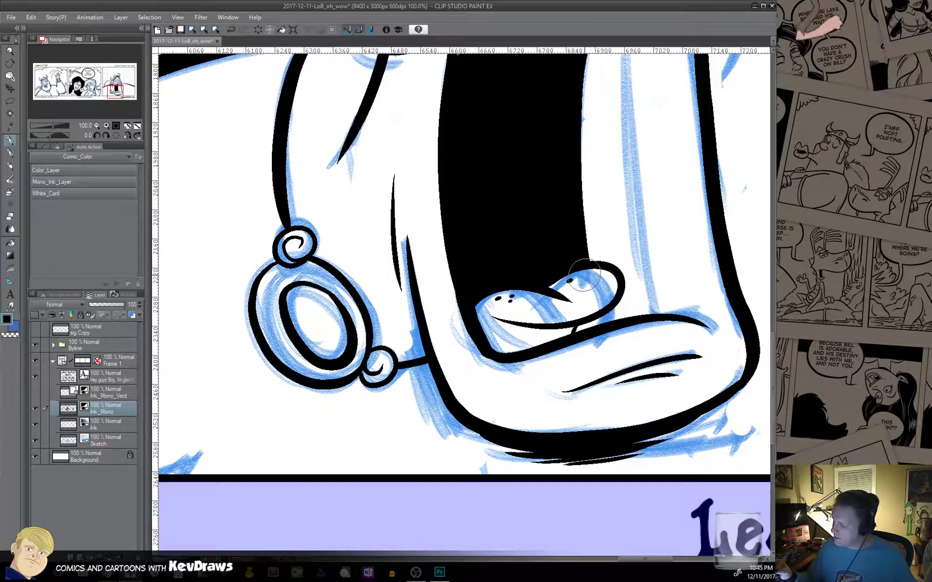
Ink the small bush against the last panel's left border and the bush tufts behind the character's shoulder fur.
{"action": "scroll", "coordinate": [522, 345], "scroll_direction": "down", "scroll_amount": 1}
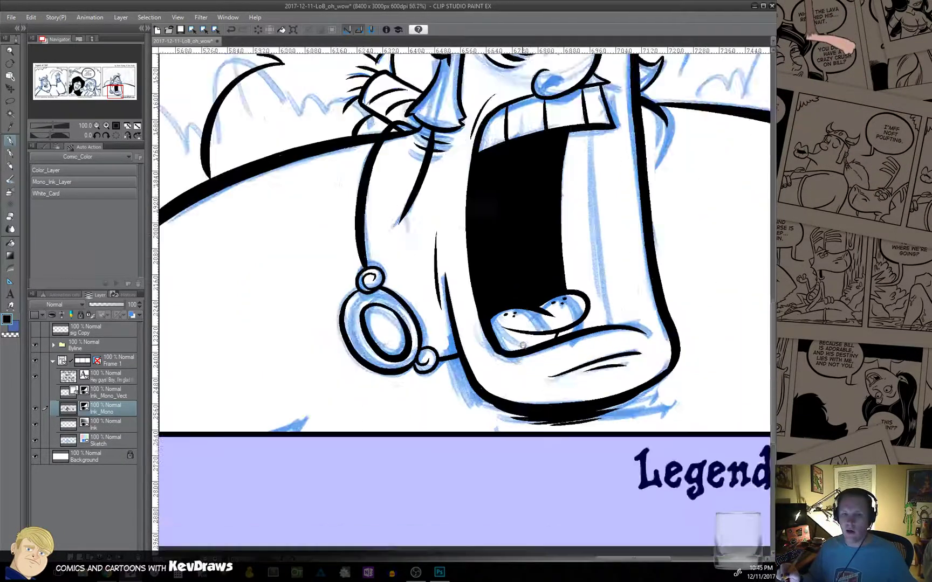
{"action": "scroll", "coordinate": [523, 345], "scroll_direction": "down", "scroll_amount": 3}
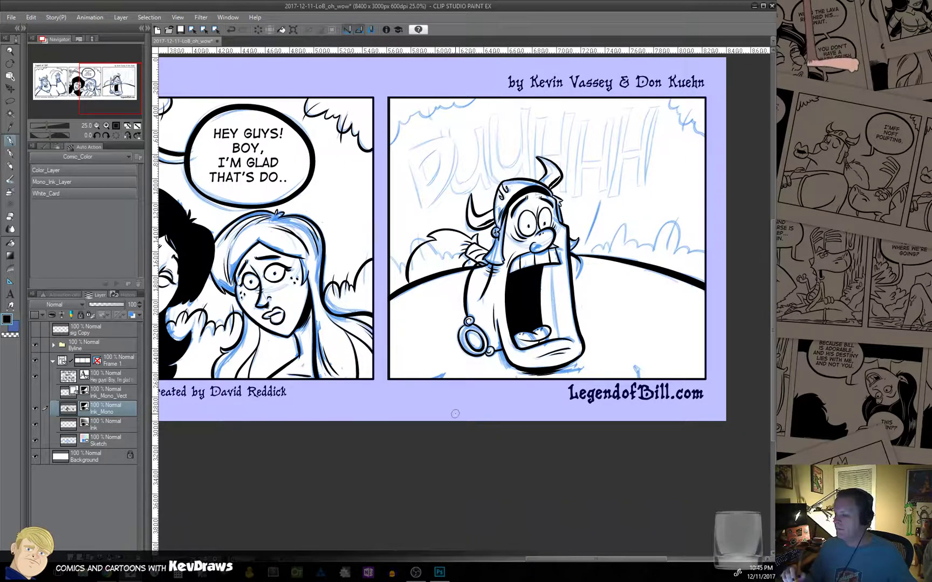
{"action": "left_click_drag", "start_coordinate": [407, 391], "coordinate": [386, 445]}
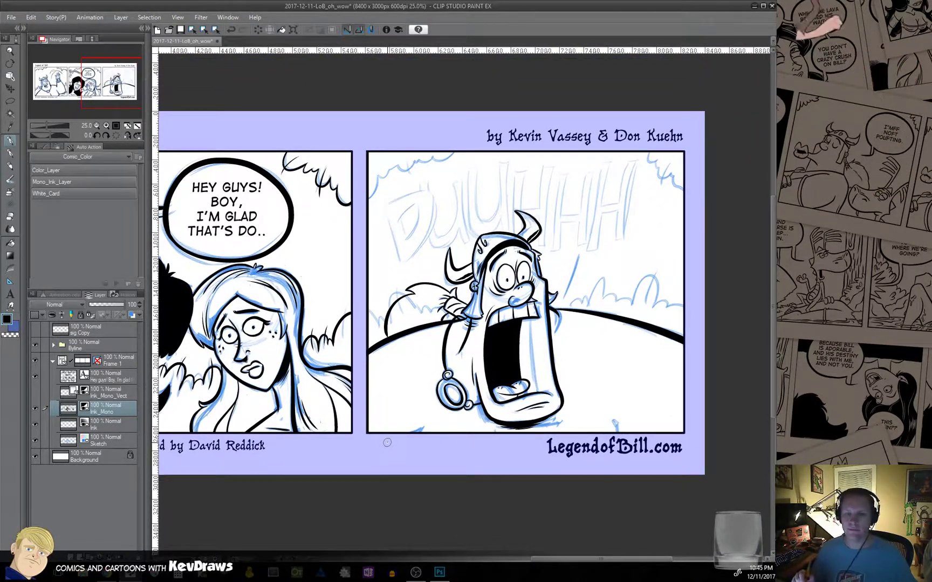
{"action": "scroll", "coordinate": [421, 367], "scroll_direction": "up", "scroll_amount": 3}
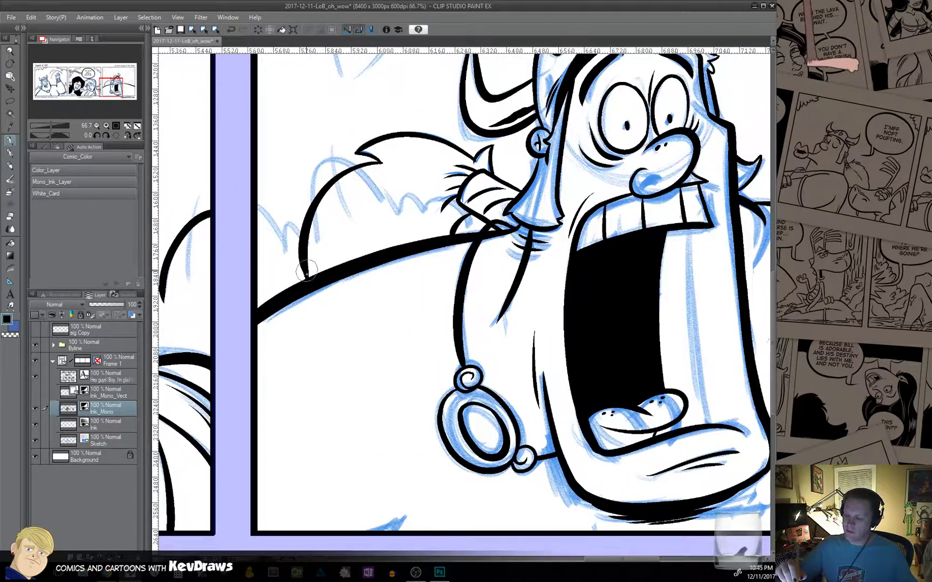
{"action": "scroll", "coordinate": [317, 236], "scroll_direction": "up", "scroll_amount": 1}
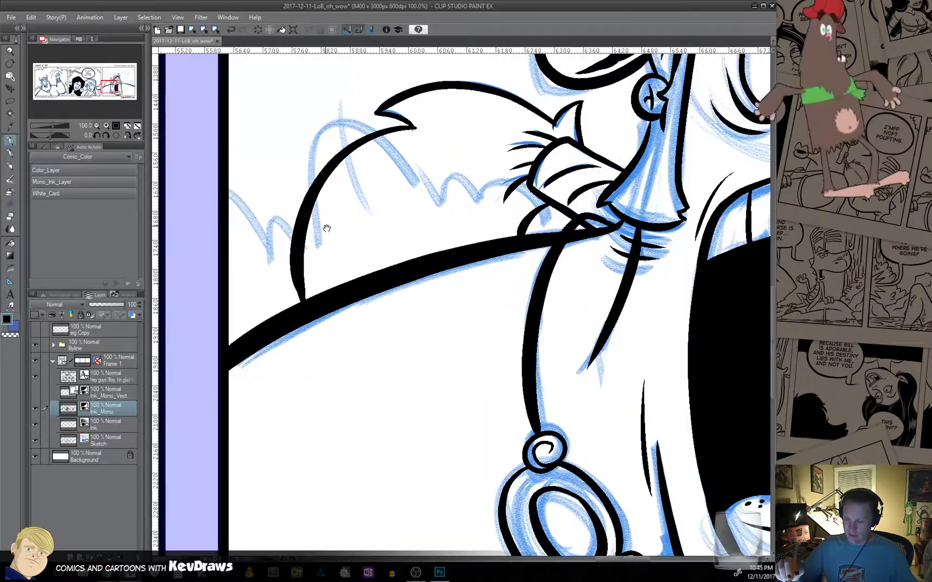
{"action": "left_click_drag", "start_coordinate": [325, 225], "coordinate": [409, 380]}
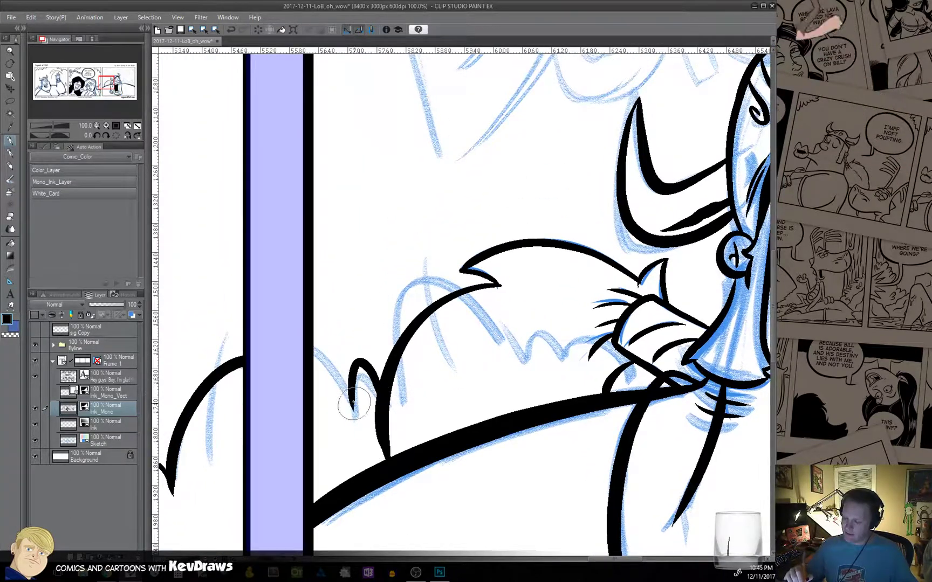
{"action": "left_click_drag", "start_coordinate": [353, 408], "coordinate": [315, 359]}
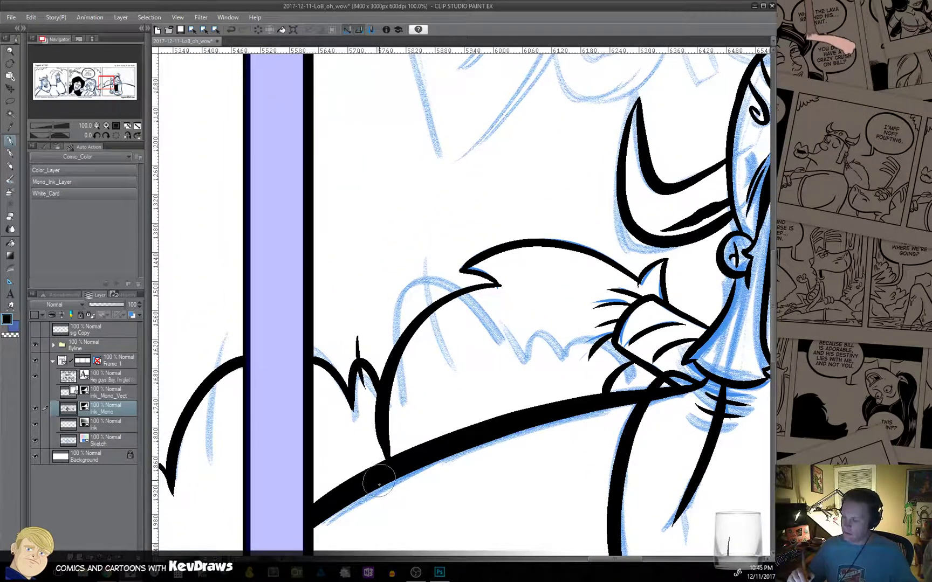
{"action": "mouse_move", "coordinate": [616, 434]}
{"action": "left_mouse_down"}
{"action": "mouse_move", "coordinate": [487, 423]}
{"action": "mouse_move", "coordinate": [447, 432]}
{"action": "mouse_move", "coordinate": [399, 464]}
{"action": "left_mouse_up"}
{"action": "mouse_move", "coordinate": [458, 350]}
{"action": "left_mouse_down"}
{"action": "mouse_move", "coordinate": [479, 319]}
{"action": "mouse_move", "coordinate": [490, 354]}
{"action": "mouse_move", "coordinate": [489, 341]}
{"action": "mouse_move", "coordinate": [502, 347]}
{"action": "mouse_move", "coordinate": [483, 322]}
{"action": "mouse_move", "coordinate": [477, 360]}
{"action": "mouse_move", "coordinate": [600, 432]}
{"action": "mouse_move", "coordinate": [332, 404]}
{"action": "mouse_move", "coordinate": [449, 378]}
{"action": "mouse_move", "coordinate": [549, 372]}
{"action": "left_mouse_up"}
Ink the row of rounded bushes above the hill in the panel's right half, with thin accent strokes through the two tallest ones.
{"action": "left_click_drag", "start_coordinate": [687, 363], "coordinate": [444, 414]}
{"action": "mouse_move", "coordinate": [620, 400]}
{"action": "left_mouse_down"}
{"action": "mouse_move", "coordinate": [451, 408]}
{"action": "mouse_move", "coordinate": [454, 372]}
{"action": "mouse_move", "coordinate": [480, 371]}
{"action": "left_mouse_up"}
{"action": "mouse_move", "coordinate": [488, 326]}
{"action": "left_mouse_down"}
{"action": "mouse_move", "coordinate": [536, 257]}
{"action": "mouse_move", "coordinate": [549, 347]}
{"action": "mouse_move", "coordinate": [541, 350]}
{"action": "mouse_move", "coordinate": [571, 326]}
{"action": "mouse_move", "coordinate": [590, 367]}
{"action": "mouse_move", "coordinate": [608, 349]}
{"action": "mouse_move", "coordinate": [643, 370]}
{"action": "left_mouse_up"}
{"action": "left_click_drag", "start_coordinate": [664, 393], "coordinate": [500, 431]}
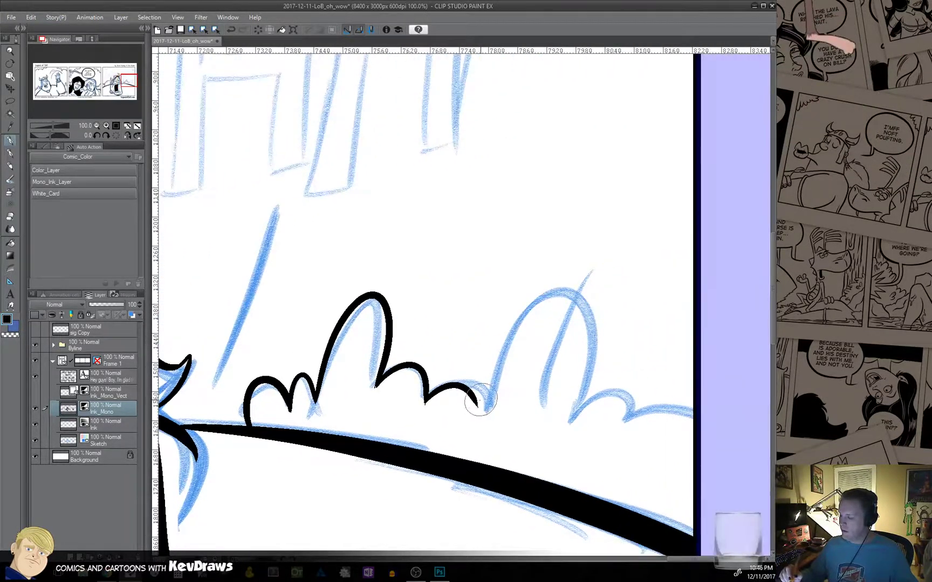
{"action": "mouse_move", "coordinate": [482, 373]}
{"action": "left_mouse_down"}
{"action": "mouse_move", "coordinate": [577, 405]}
{"action": "mouse_move", "coordinate": [622, 441]}
{"action": "mouse_move", "coordinate": [693, 414]}
{"action": "left_mouse_up"}
{"action": "left_click_drag", "start_coordinate": [597, 250], "coordinate": [535, 369]}
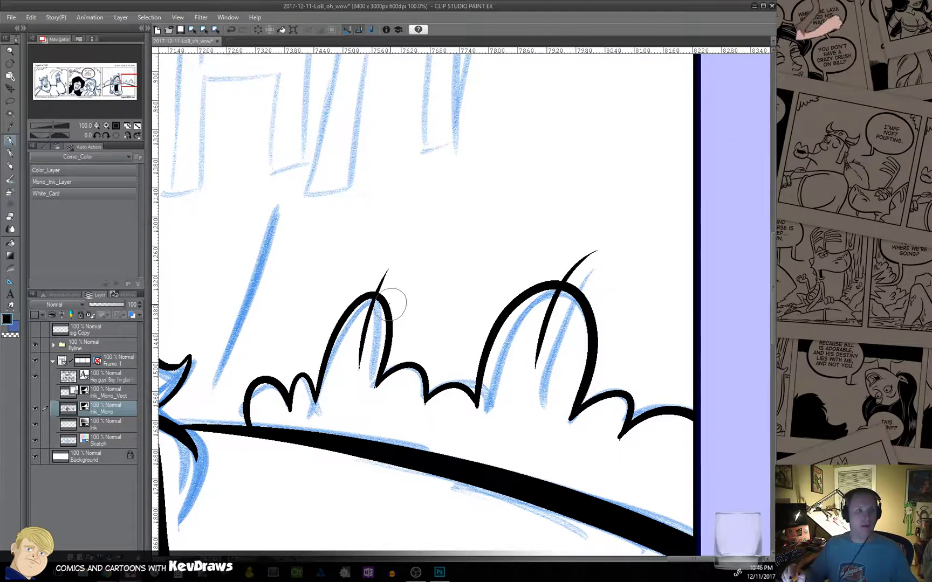
Ink the scalloped foliage across the panel's upper left corner and add two thin accent strokes through its lobes.
{"action": "left_click_drag", "start_coordinate": [410, 256], "coordinate": [628, 416]}
{"action": "left_click_drag", "start_coordinate": [325, 324], "coordinate": [678, 477]}
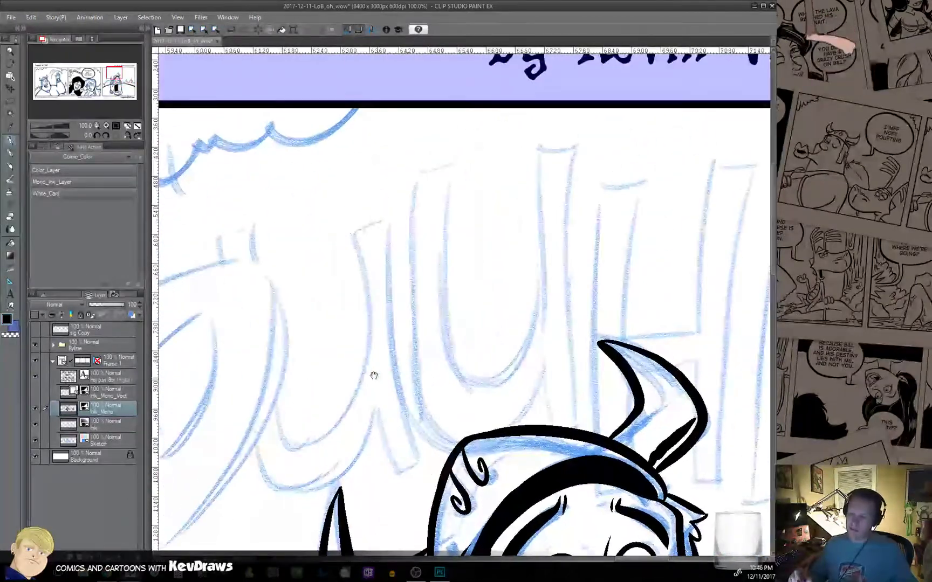
{"action": "left_click_drag", "start_coordinate": [374, 375], "coordinate": [554, 493]}
{"action": "mouse_move", "coordinate": [217, 432]}
{"action": "left_mouse_down"}
{"action": "mouse_move", "coordinate": [253, 341]}
{"action": "mouse_move", "coordinate": [292, 318]}
{"action": "mouse_move", "coordinate": [322, 305]}
{"action": "mouse_move", "coordinate": [348, 346]}
{"action": "mouse_move", "coordinate": [393, 282]}
{"action": "mouse_move", "coordinate": [431, 310]}
{"action": "mouse_move", "coordinate": [462, 308]}
{"action": "mouse_move", "coordinate": [477, 266]}
{"action": "mouse_move", "coordinate": [558, 251]}
{"action": "left_mouse_up"}
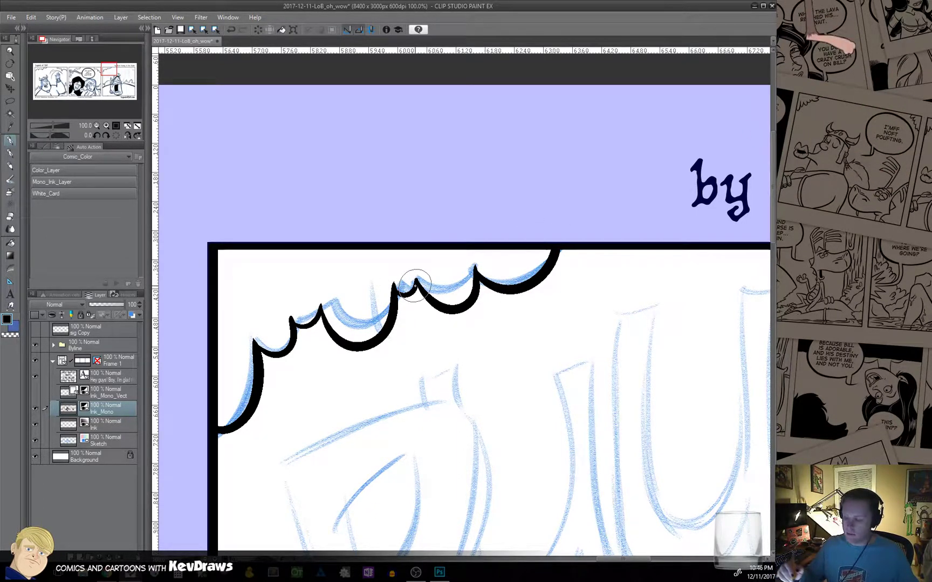
{"action": "left_click_drag", "start_coordinate": [354, 292], "coordinate": [367, 373]}
{"action": "left_click_drag", "start_coordinate": [454, 267], "coordinate": [466, 319]}
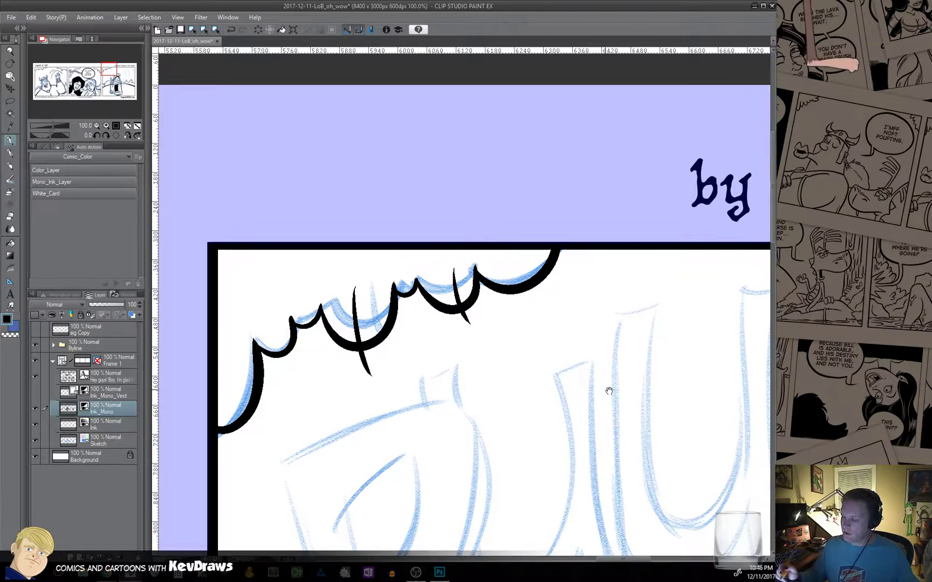
Ink the scalloped foliage and its thin accent strokes in the panel's upper right corner.
{"action": "left_click_drag", "start_coordinate": [612, 392], "coordinate": [231, 412]}
{"action": "mouse_move", "coordinate": [634, 412]}
{"action": "left_mouse_down"}
{"action": "mouse_move", "coordinate": [259, 412]}
{"action": "mouse_move", "coordinate": [203, 423]}
{"action": "left_mouse_up"}
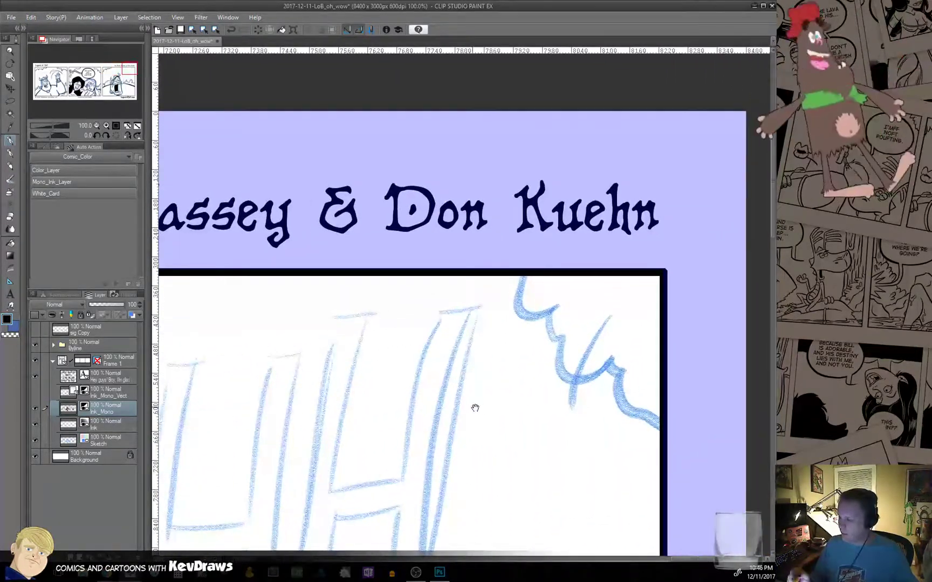
{"action": "left_click_drag", "start_coordinate": [474, 407], "coordinate": [426, 407]}
{"action": "mouse_move", "coordinate": [466, 313]}
{"action": "left_mouse_down"}
{"action": "mouse_move", "coordinate": [502, 303]}
{"action": "mouse_move", "coordinate": [556, 362]}
{"action": "mouse_move", "coordinate": [558, 353]}
{"action": "mouse_move", "coordinate": [574, 370]}
{"action": "mouse_move", "coordinate": [495, 430]}
{"action": "left_mouse_up"}
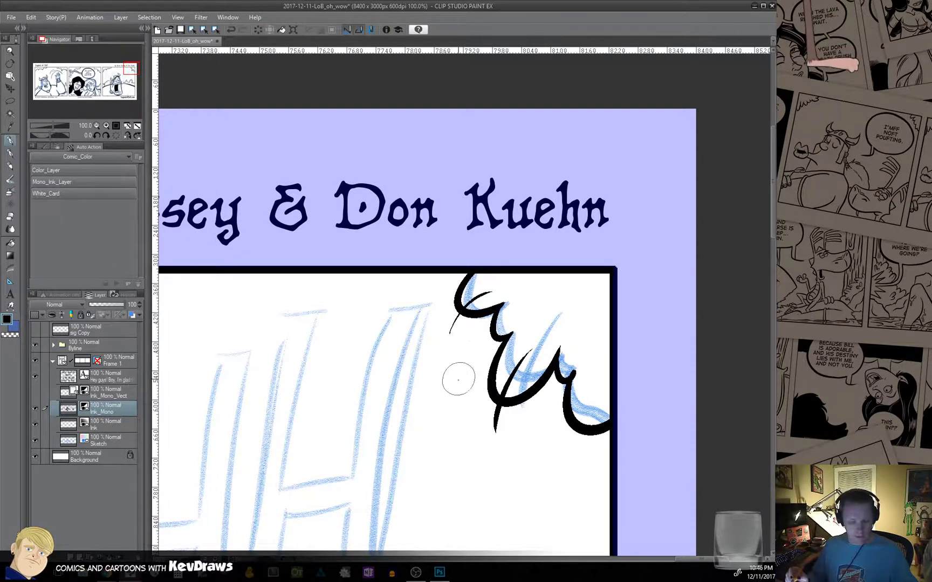
Ink a small pointed spike rising from the panel's bottom border, below and left of the round clasp.
{"action": "scroll", "coordinate": [458, 434], "scroll_direction": "down", "scroll_amount": 4}
{"action": "left_click_drag", "start_coordinate": [498, 396], "coordinate": [564, 252]}
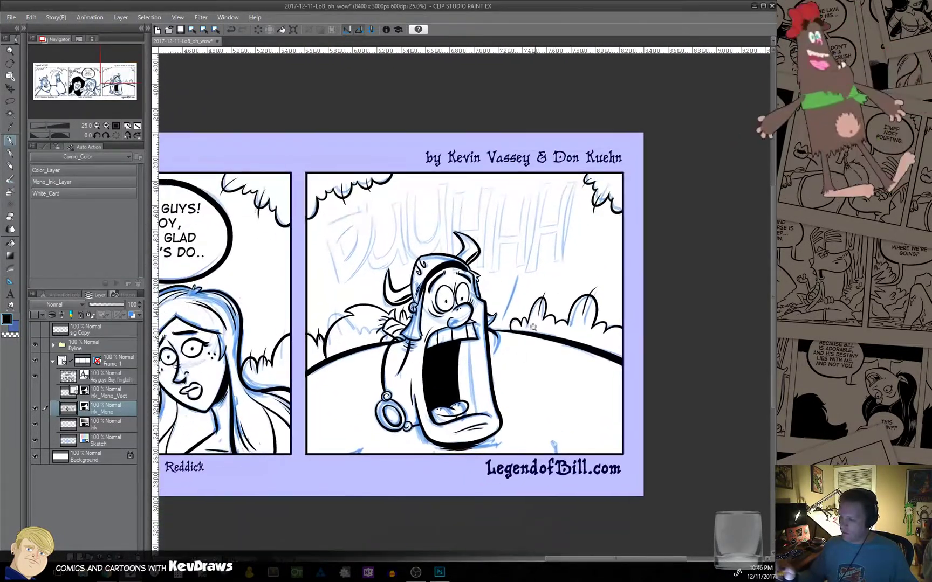
{"action": "scroll", "coordinate": [529, 378], "scroll_direction": "down", "scroll_amount": 1}
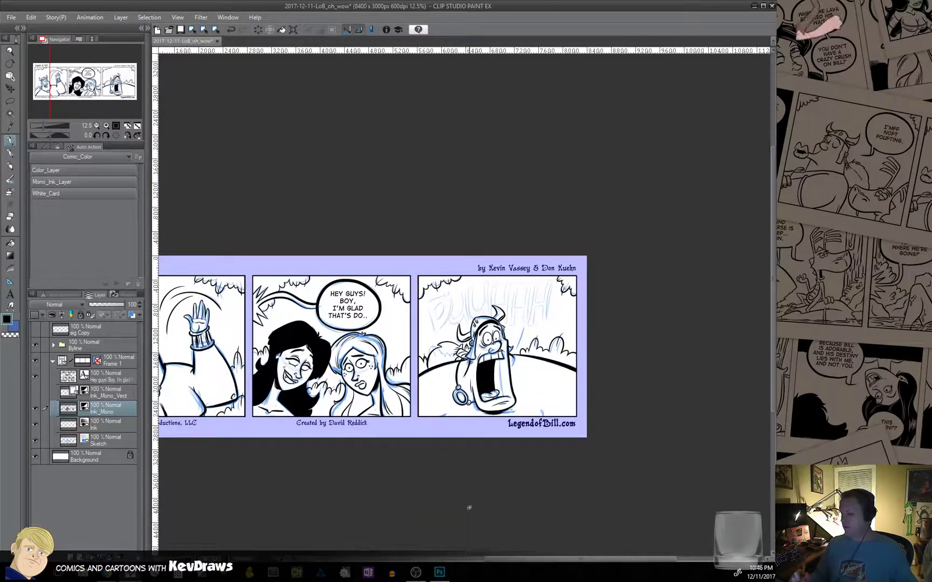
{"action": "scroll", "coordinate": [474, 418], "scroll_direction": "up", "scroll_amount": 1}
{"action": "scroll", "coordinate": [475, 418], "scroll_direction": "up", "scroll_amount": 3}
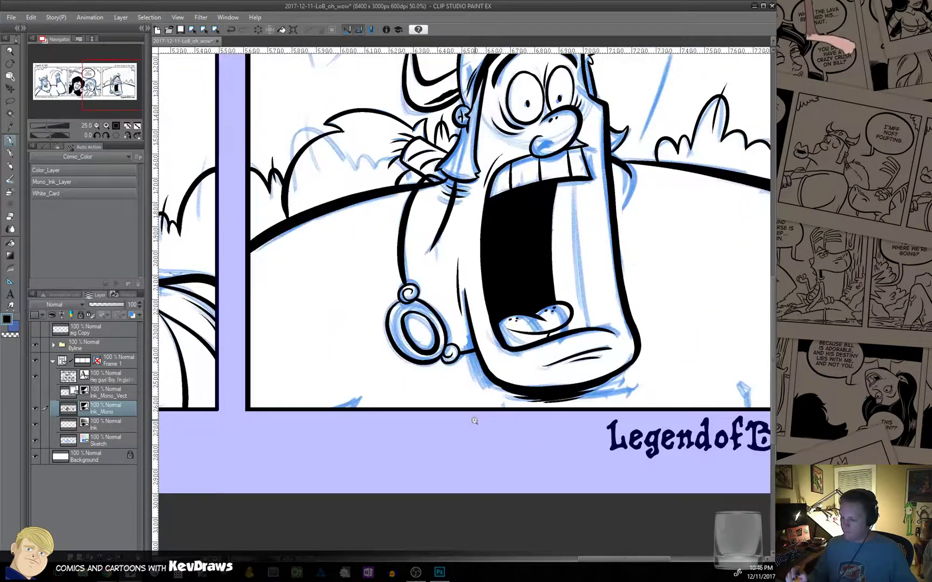
{"action": "left_click_drag", "start_coordinate": [325, 387], "coordinate": [241, 429]}
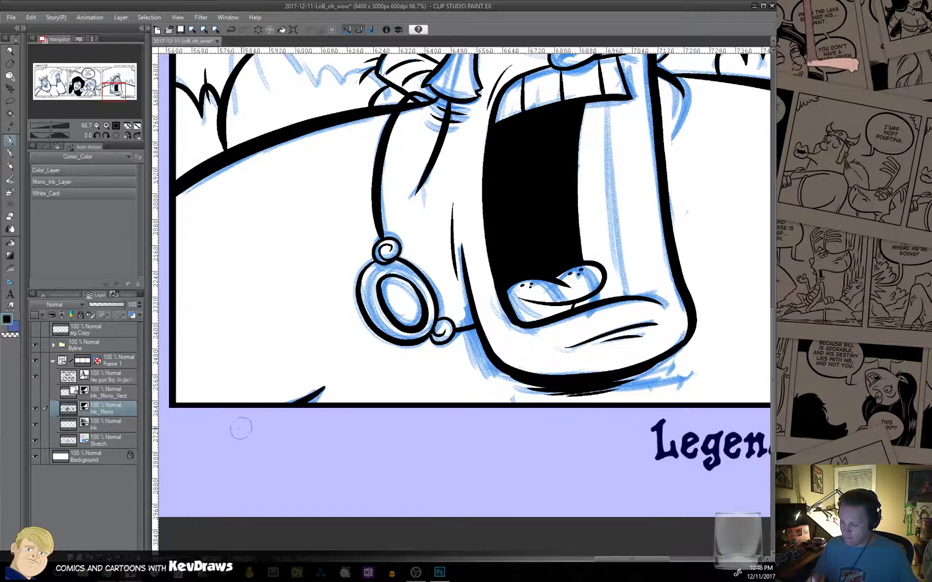
{"action": "key", "text": "ctrl+z"}
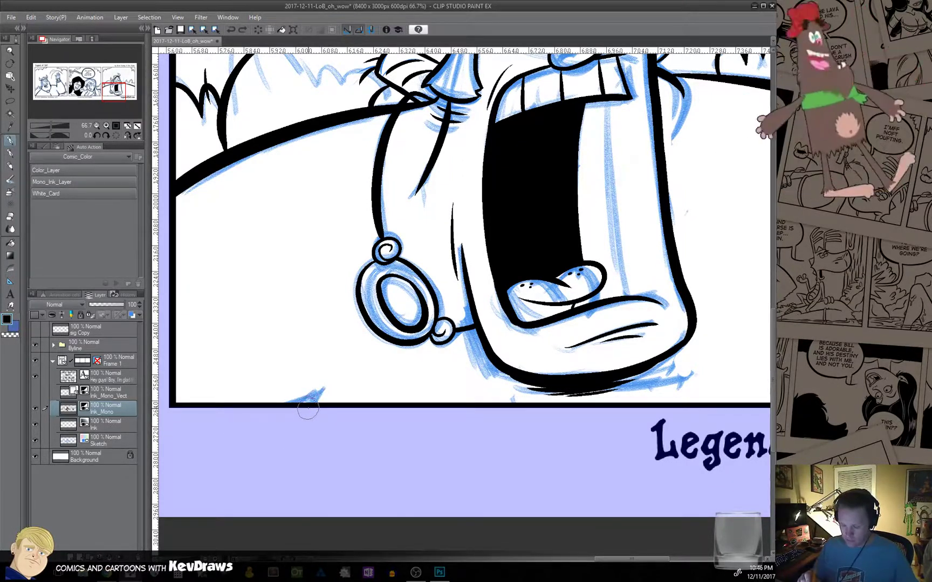
{"action": "scroll", "coordinate": [314, 430], "scroll_direction": "up", "scroll_amount": 1}
{"action": "mouse_move", "coordinate": [313, 431]}
{"action": "left_mouse_down"}
{"action": "mouse_move", "coordinate": [322, 443]}
{"action": "mouse_move", "coordinate": [343, 377]}
{"action": "left_mouse_up"}
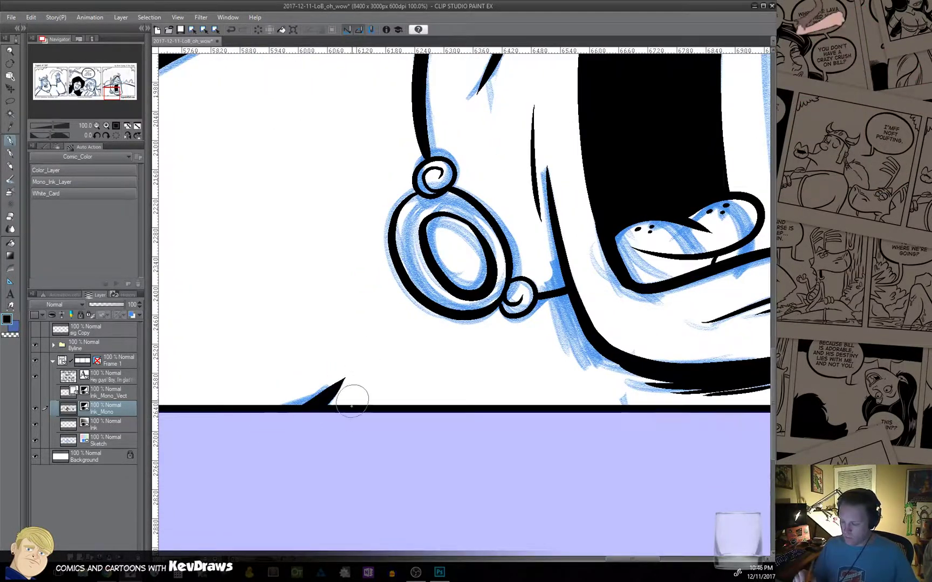
Ink a second pointed spike on the panel's bottom border, right of the character and above the website lettering.
{"action": "left_click_drag", "start_coordinate": [555, 430], "coordinate": [217, 439]}
{"action": "left_click_drag", "start_coordinate": [620, 448], "coordinate": [329, 444]}
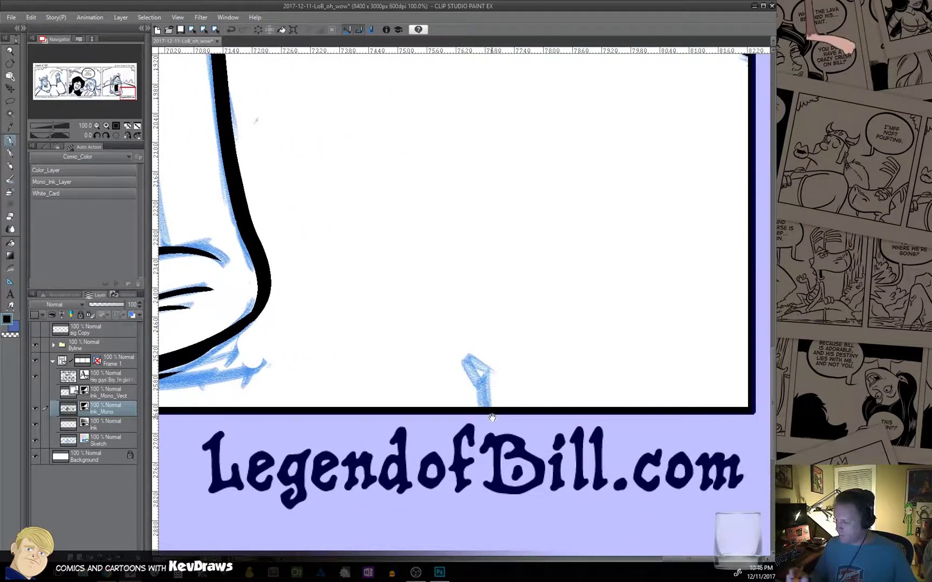
{"action": "left_click_drag", "start_coordinate": [459, 351], "coordinate": [485, 390]}
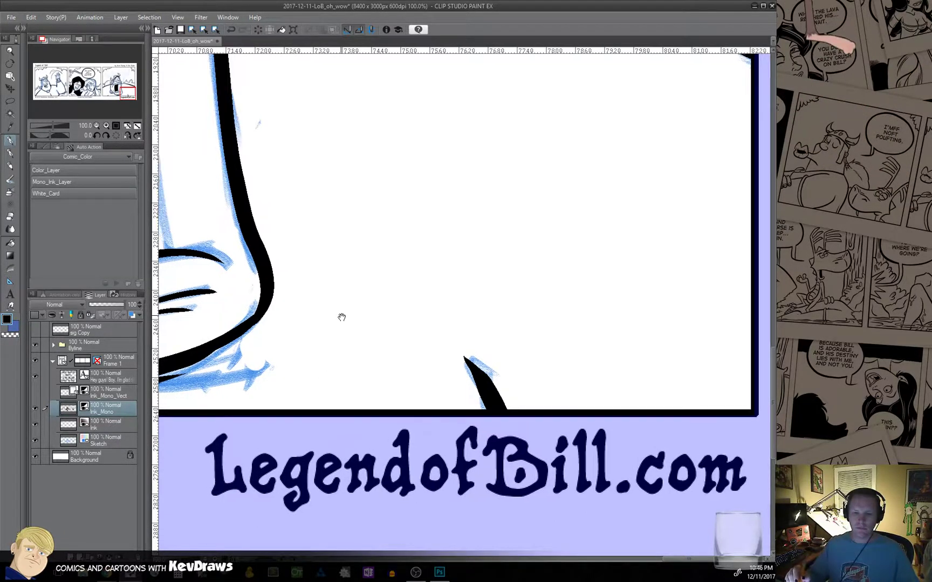
Ink the long cheek crease from the teeth down to the lower lip, with a thinner parallel line beside it.
{"action": "mouse_move", "coordinate": [342, 316]}
{"action": "left_mouse_down"}
{"action": "mouse_move", "coordinate": [601, 404]}
{"action": "mouse_move", "coordinate": [430, 452]}
{"action": "mouse_move", "coordinate": [436, 544]}
{"action": "left_mouse_up"}
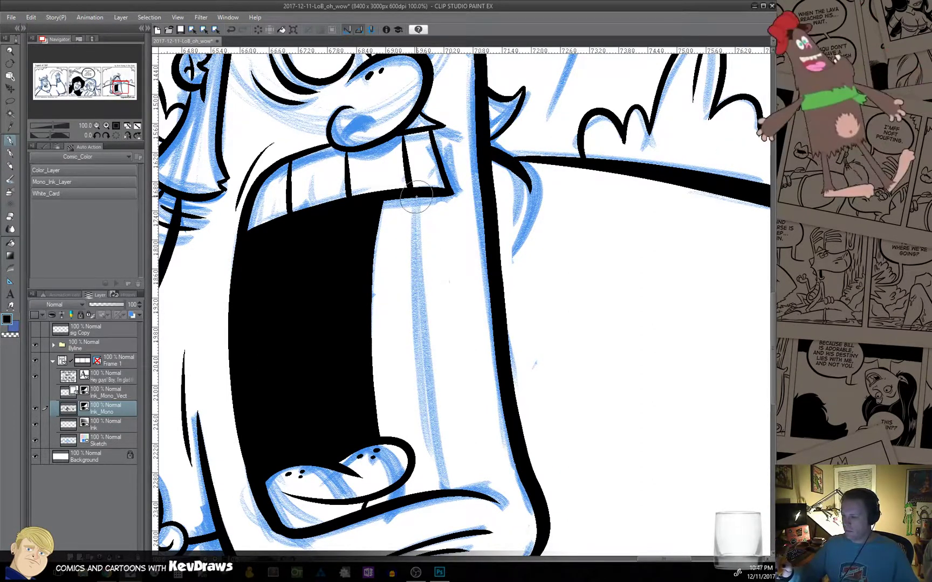
{"action": "mouse_move", "coordinate": [415, 199]}
{"action": "left_mouse_down"}
{"action": "mouse_move", "coordinate": [408, 289]}
{"action": "mouse_move", "coordinate": [418, 384]}
{"action": "mouse_move", "coordinate": [450, 503]}
{"action": "left_mouse_up"}
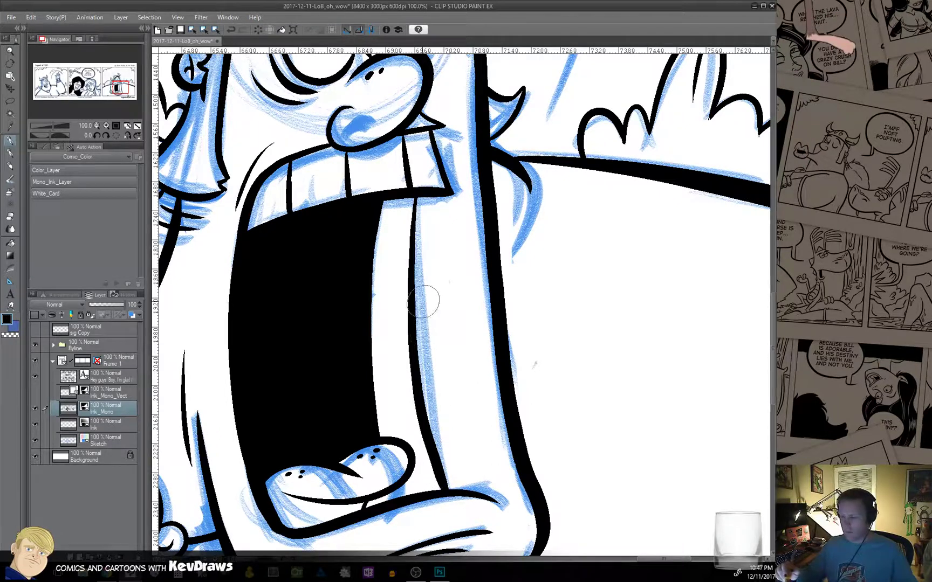
{"action": "key", "text": "ctrl+z"}
{"action": "mouse_move", "coordinate": [413, 236]}
{"action": "left_mouse_down"}
{"action": "mouse_move", "coordinate": [422, 369]}
{"action": "mouse_move", "coordinate": [450, 506]}
{"action": "left_mouse_up"}
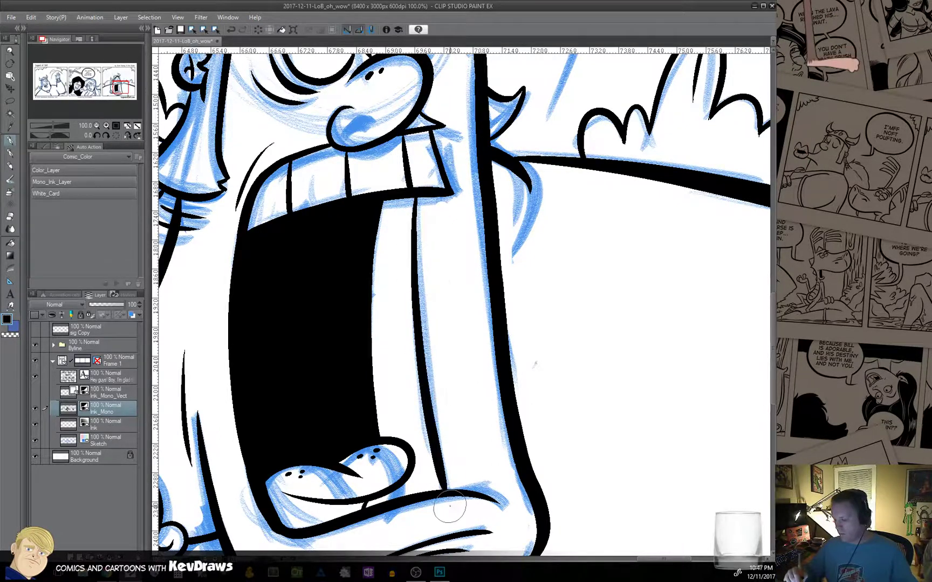
{"action": "left_click_drag", "start_coordinate": [427, 244], "coordinate": [447, 407]}
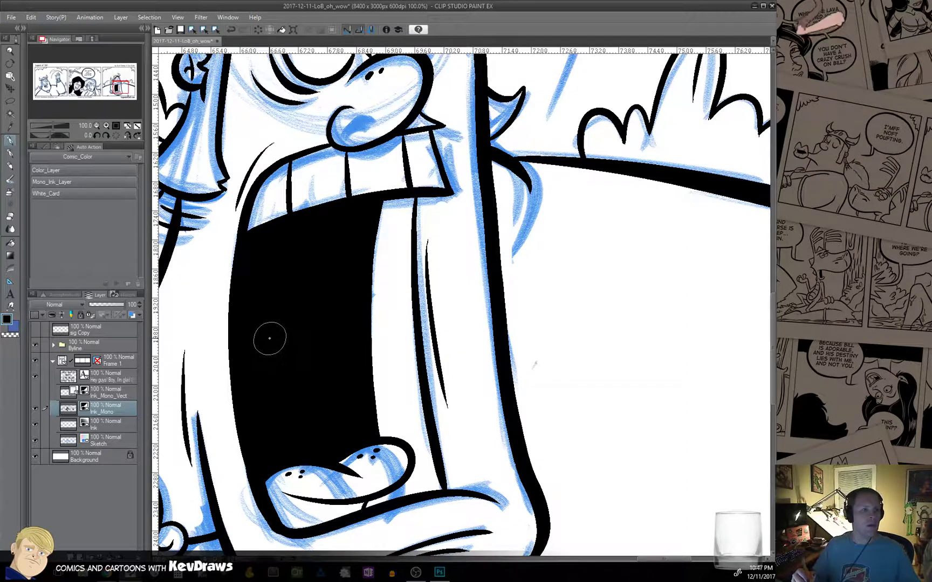
Ink the curved outline of the far shoulder from the hill line down to the front edge of the face.
{"action": "scroll", "coordinate": [528, 408], "scroll_direction": "down", "scroll_amount": 4}
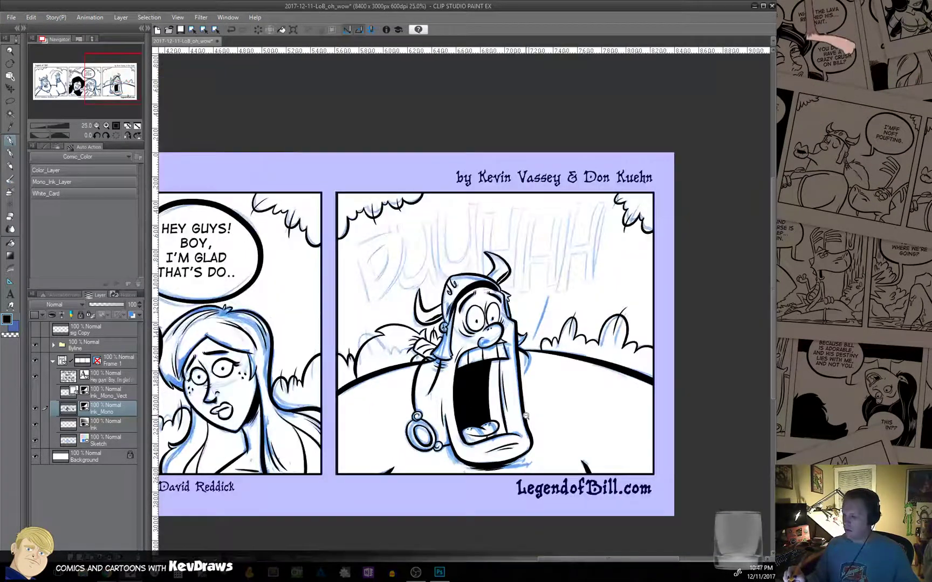
{"action": "scroll", "coordinate": [545, 401], "scroll_direction": "up", "scroll_amount": 3}
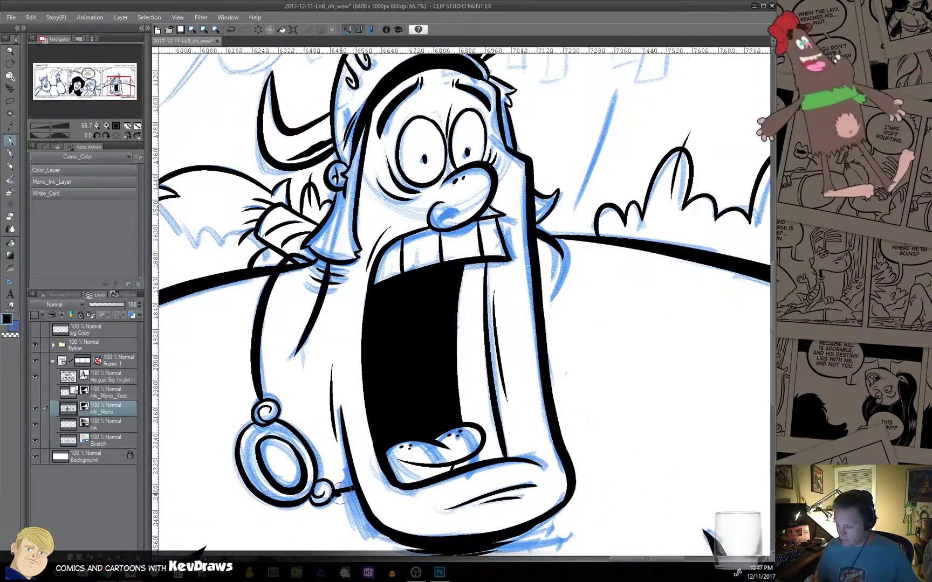
{"action": "mouse_move", "coordinate": [334, 493]}
{"action": "left_mouse_down"}
{"action": "mouse_move", "coordinate": [356, 488]}
{"action": "mouse_move", "coordinate": [294, 531]}
{"action": "left_mouse_up"}
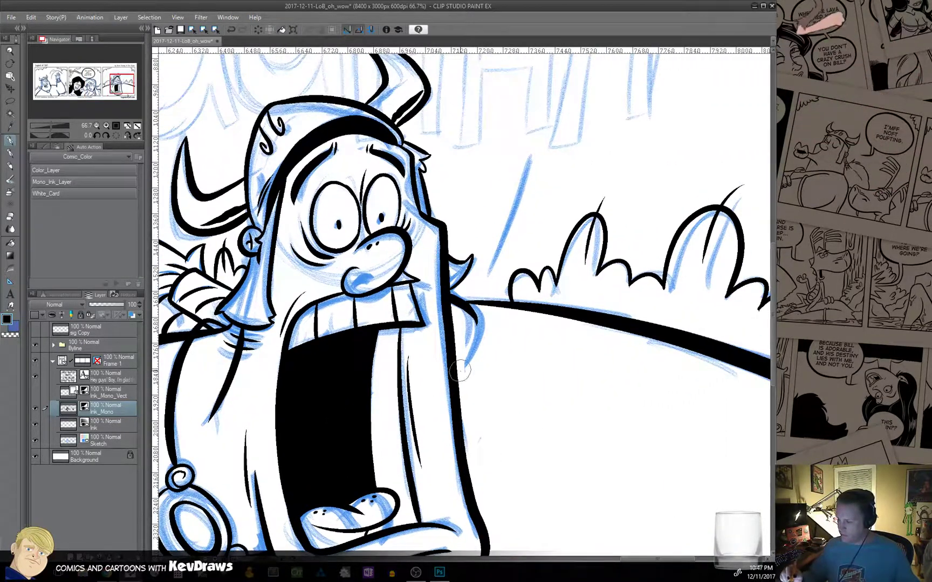
{"action": "left_click_drag", "start_coordinate": [456, 379], "coordinate": [475, 343]}
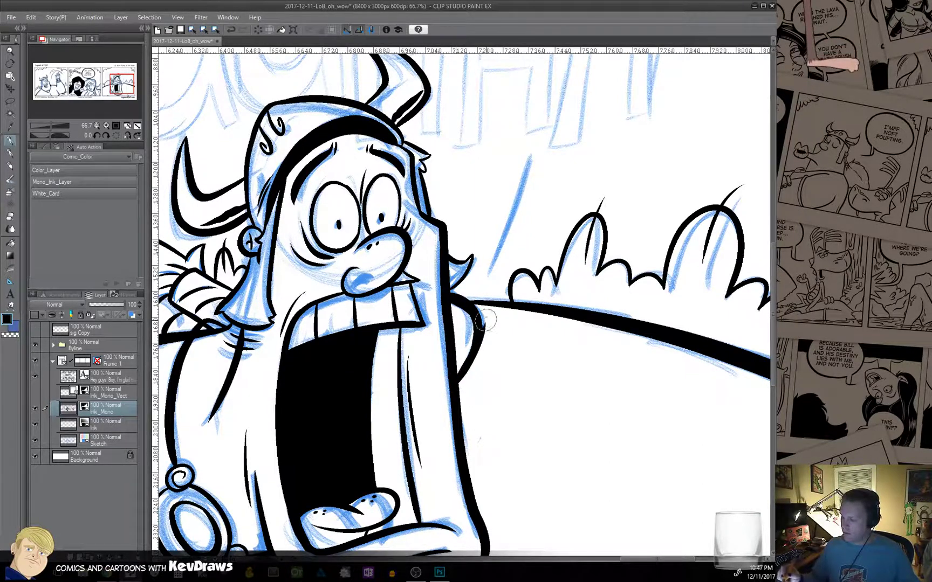
{"action": "key", "text": "ctrl+z"}
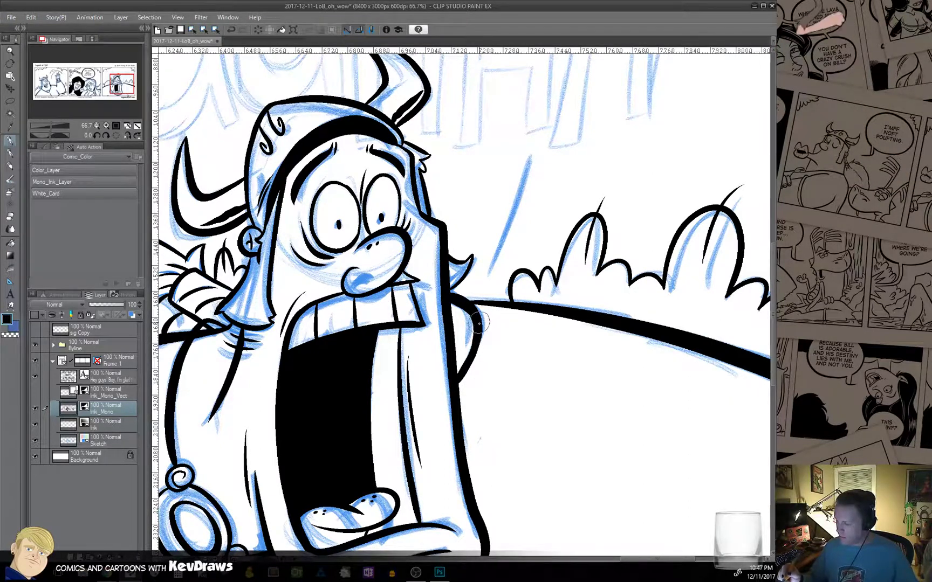
Thicken the lower end of the far shoulder's curved outline beside the open-mouthed face in the last panel.
{"action": "left_click_drag", "start_coordinate": [456, 380], "coordinate": [477, 350]}
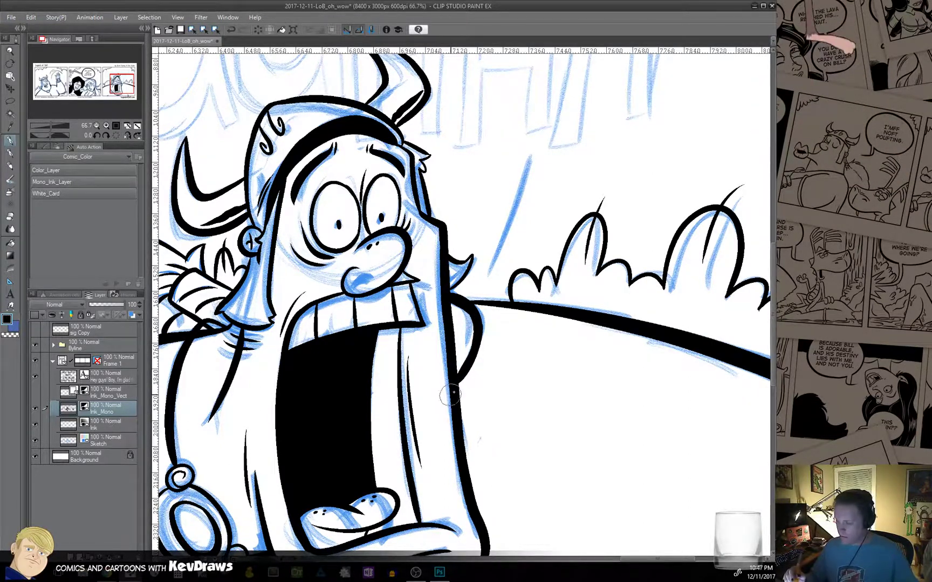
{"action": "scroll", "coordinate": [535, 413], "scroll_direction": "down", "scroll_amount": 3}
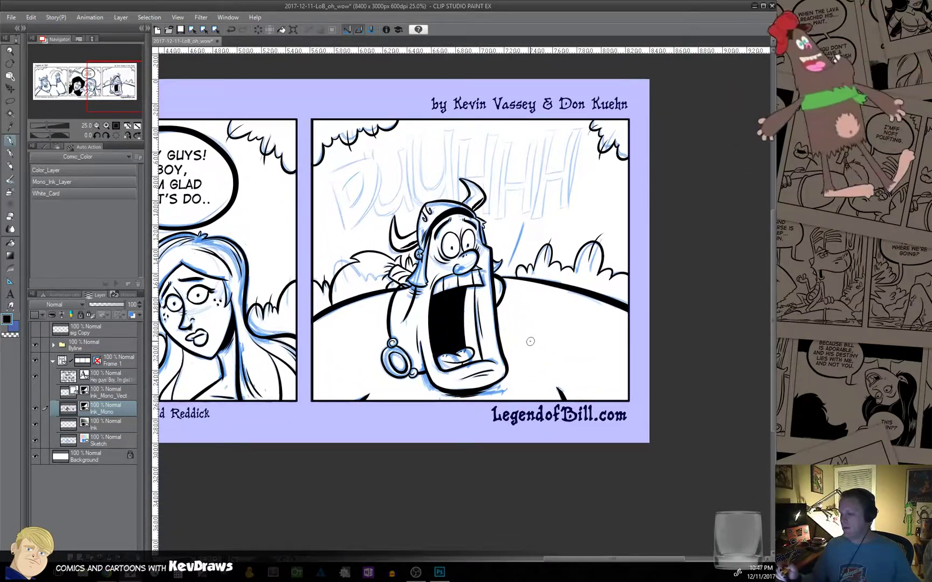
Show the Ink_Mono_Vect lettering layer and hide the Sketch layer to view the inked strip as a whole.
{"action": "left_click_drag", "start_coordinate": [527, 349], "coordinate": [593, 366]}
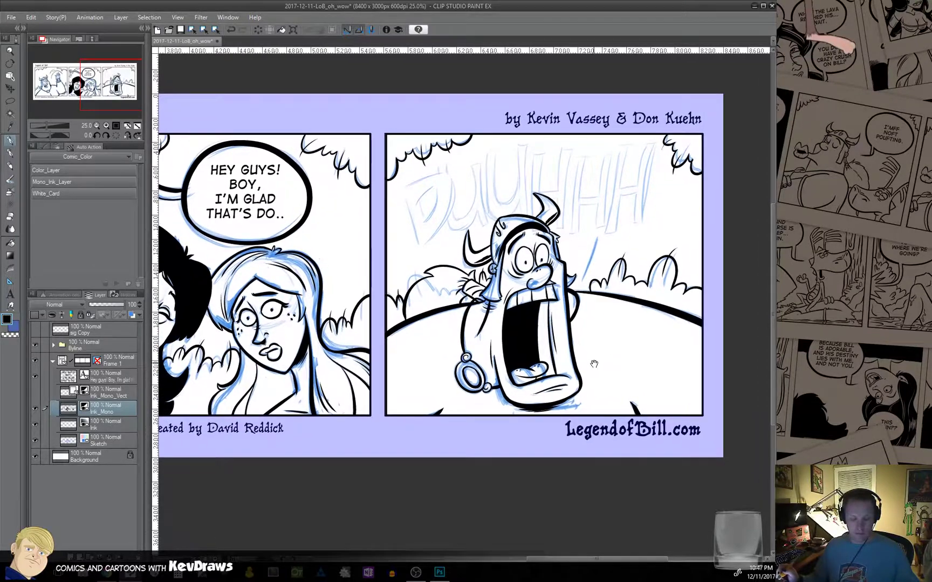
{"action": "scroll", "coordinate": [593, 366], "scroll_direction": "down", "scroll_amount": 1}
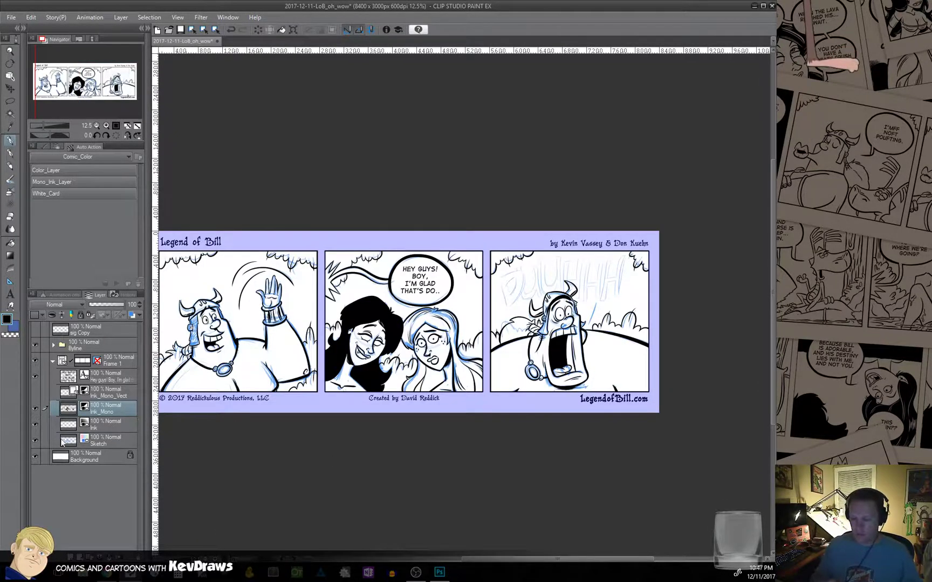
{"action": "left_click", "coordinate": [35, 392]}
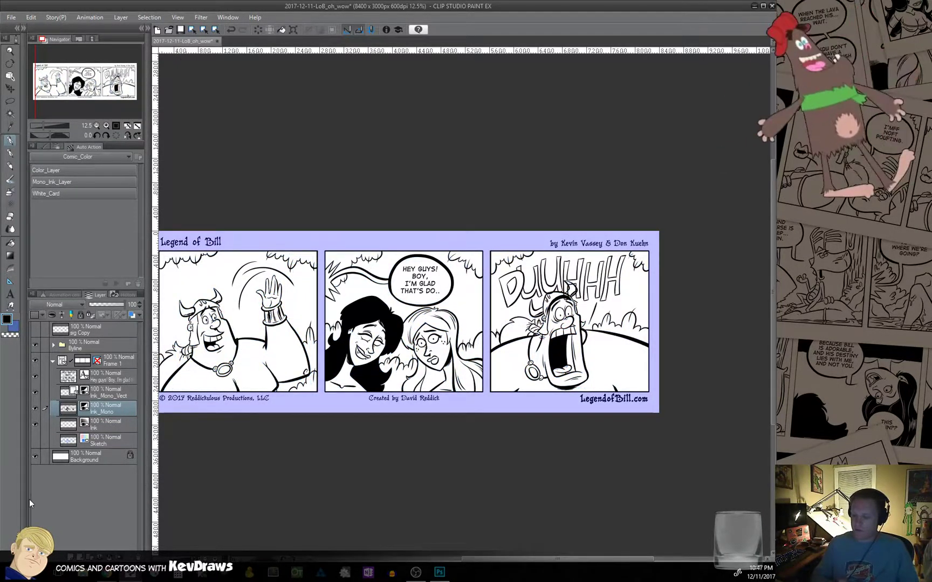
{"action": "left_click_drag", "start_coordinate": [372, 459], "coordinate": [465, 452]}
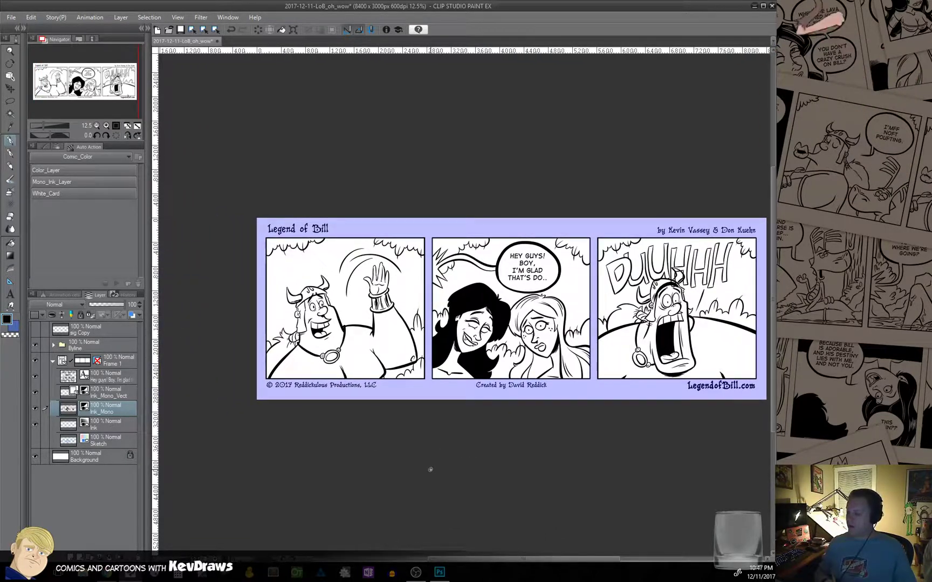
Thicken the outer ear outline and the edge of the hair below it on the waving character in the first panel.
{"action": "scroll", "coordinate": [325, 337], "scroll_direction": "up", "scroll_amount": 4}
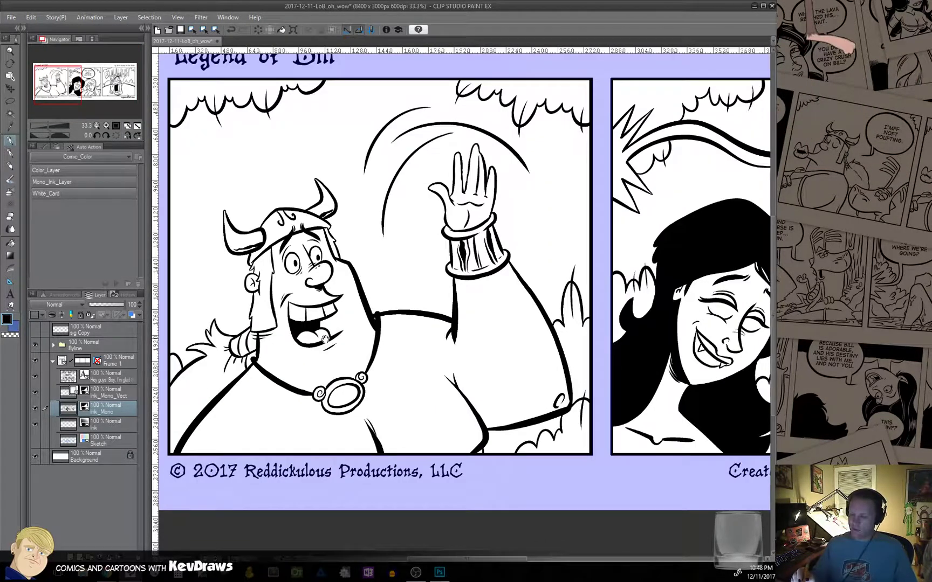
{"action": "scroll", "coordinate": [259, 285], "scroll_direction": "up", "scroll_amount": 1}
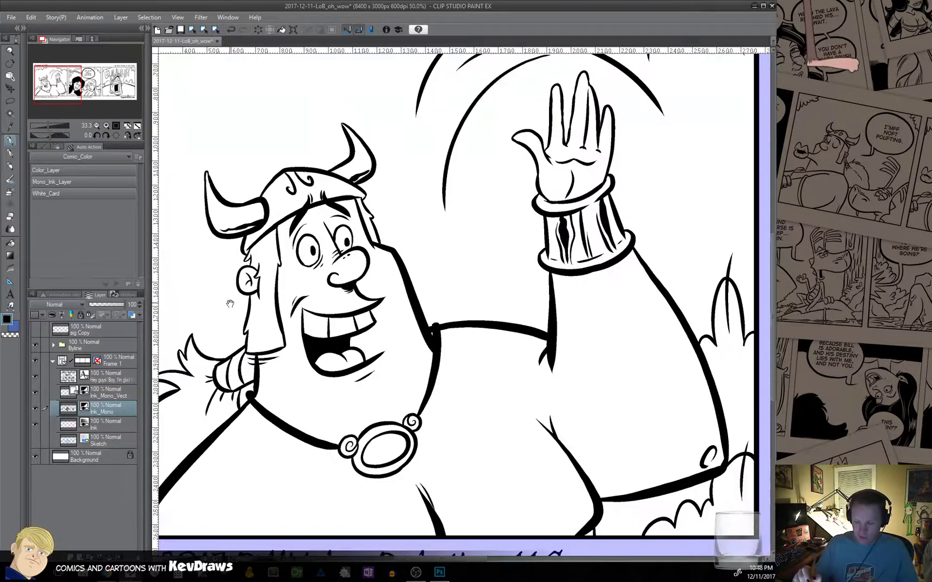
{"action": "left_click_drag", "start_coordinate": [185, 358], "coordinate": [252, 485]}
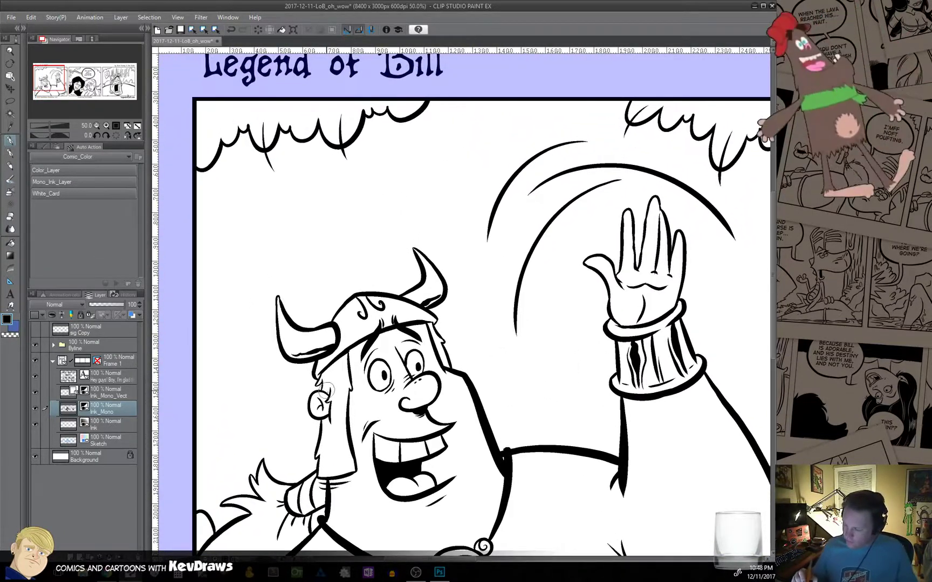
{"action": "left_click", "coordinate": [339, 408]}
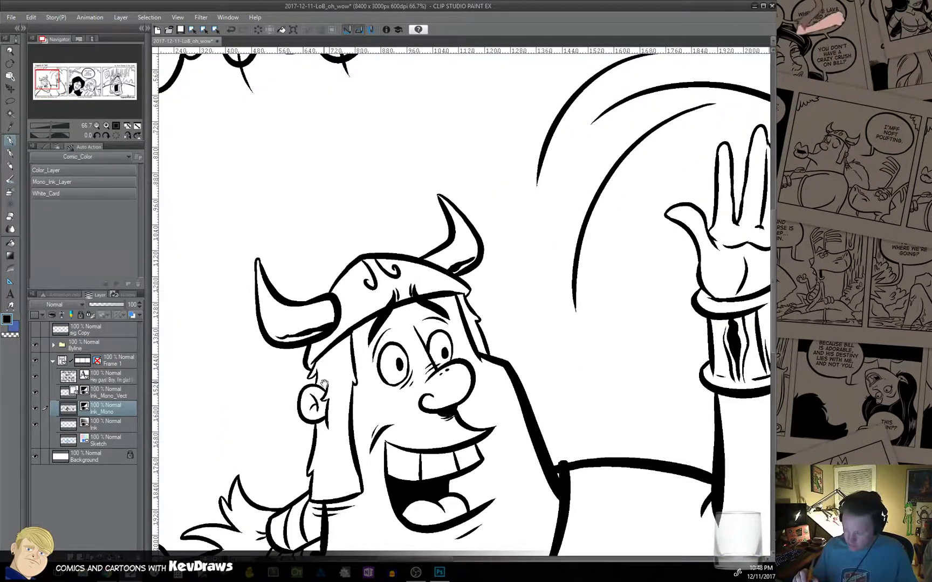
{"action": "scroll", "coordinate": [323, 384], "scroll_direction": "up", "scroll_amount": 1}
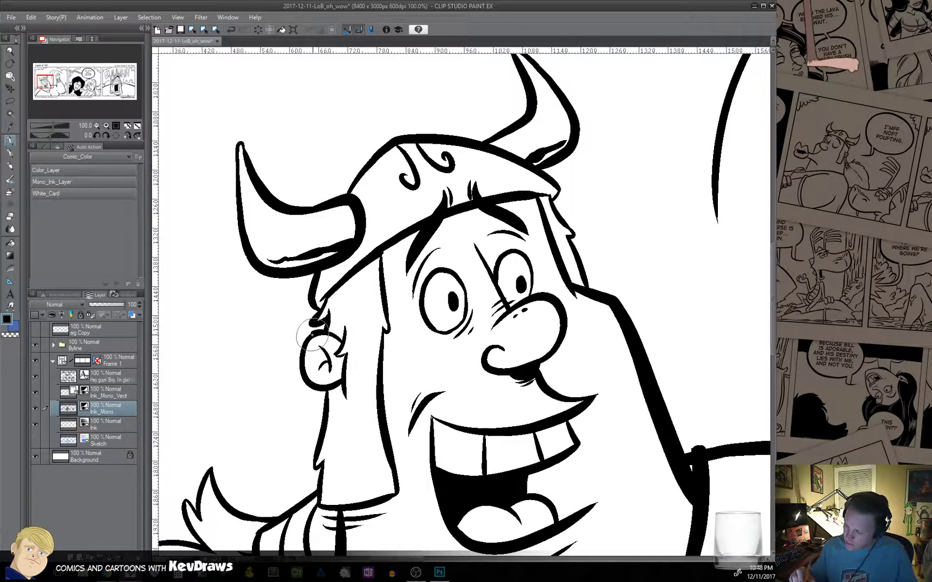
{"action": "left_click_drag", "start_coordinate": [320, 396], "coordinate": [329, 311]}
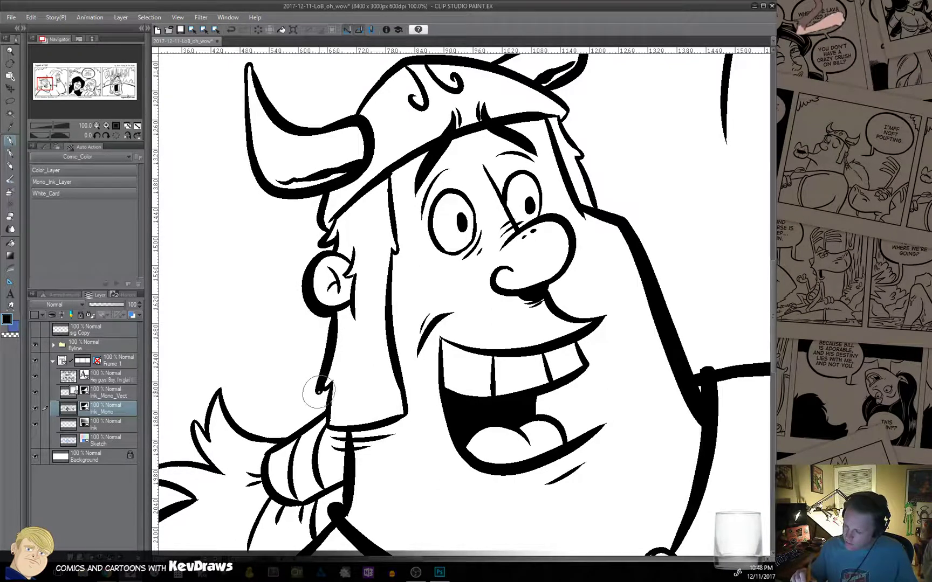
{"action": "left_click_drag", "start_coordinate": [330, 388], "coordinate": [328, 421]}
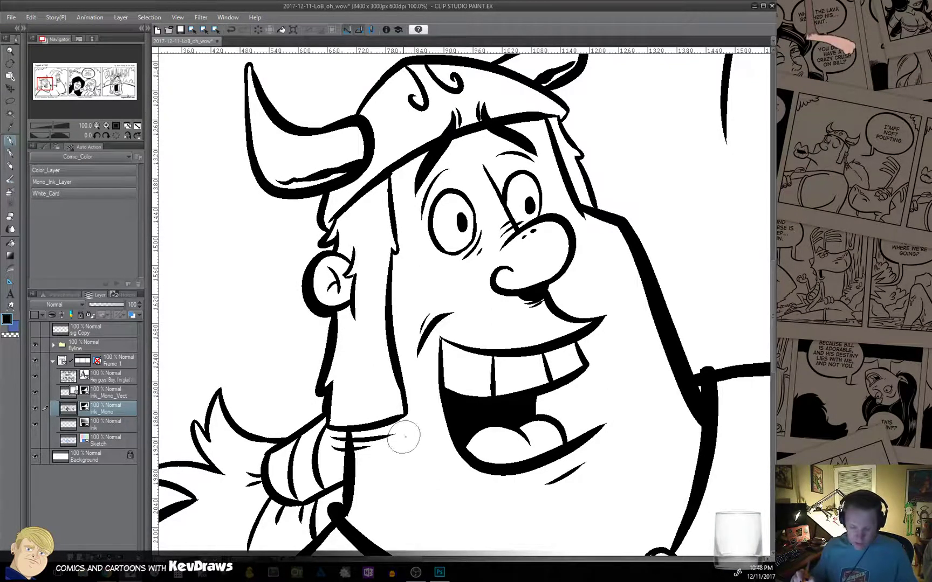
Erase the waving character's heavy front face edge from the cheekbone corner down to the shoulder line.
{"action": "scroll", "coordinate": [440, 445], "scroll_direction": "down", "scroll_amount": 6}
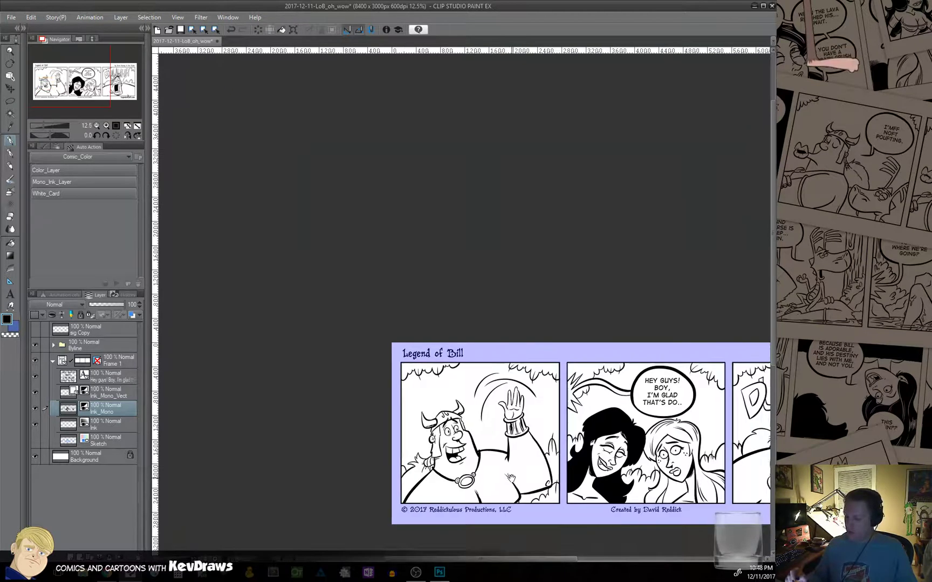
{"action": "left_click_drag", "start_coordinate": [457, 546], "coordinate": [347, 485]}
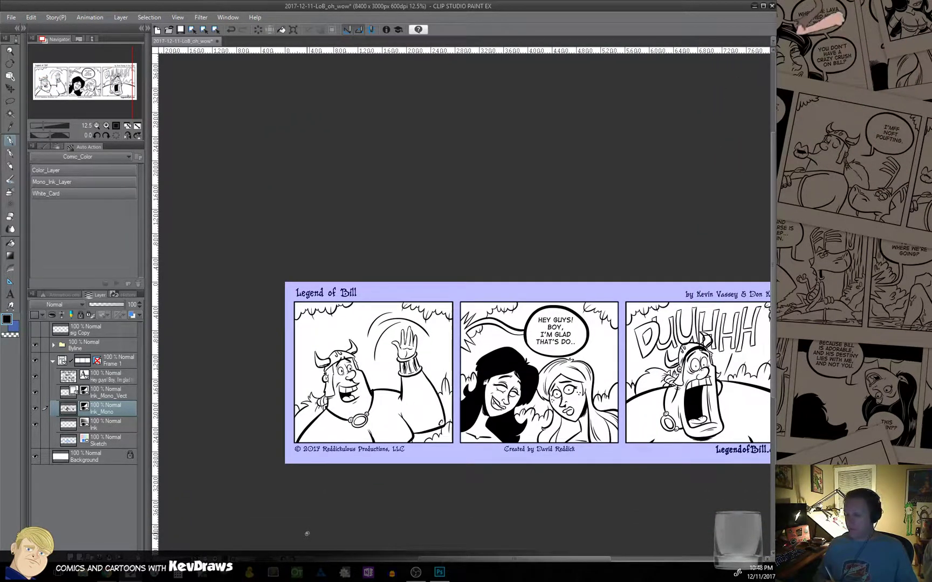
{"action": "scroll", "coordinate": [372, 423], "scroll_direction": "up", "scroll_amount": 2}
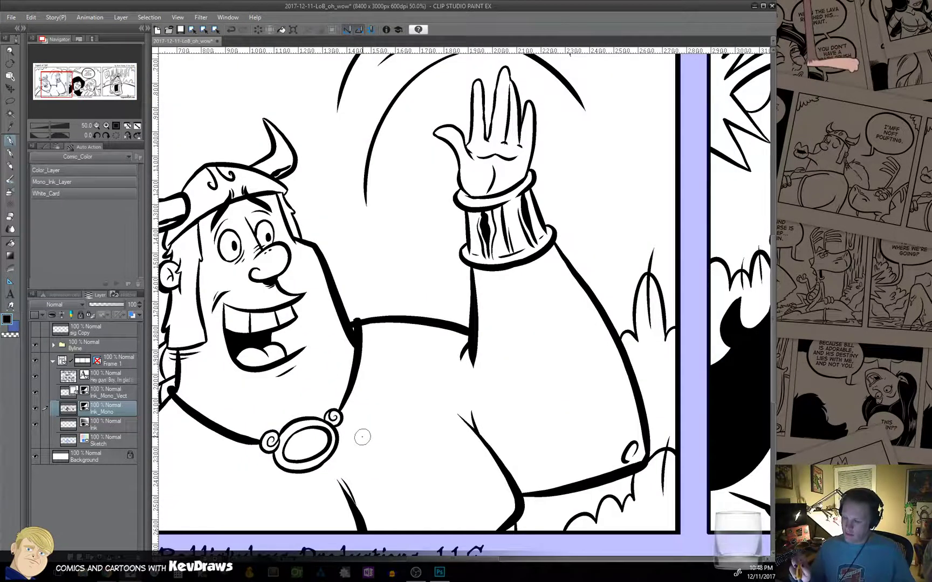
{"action": "scroll", "coordinate": [362, 437], "scroll_direction": "up", "scroll_amount": 2}
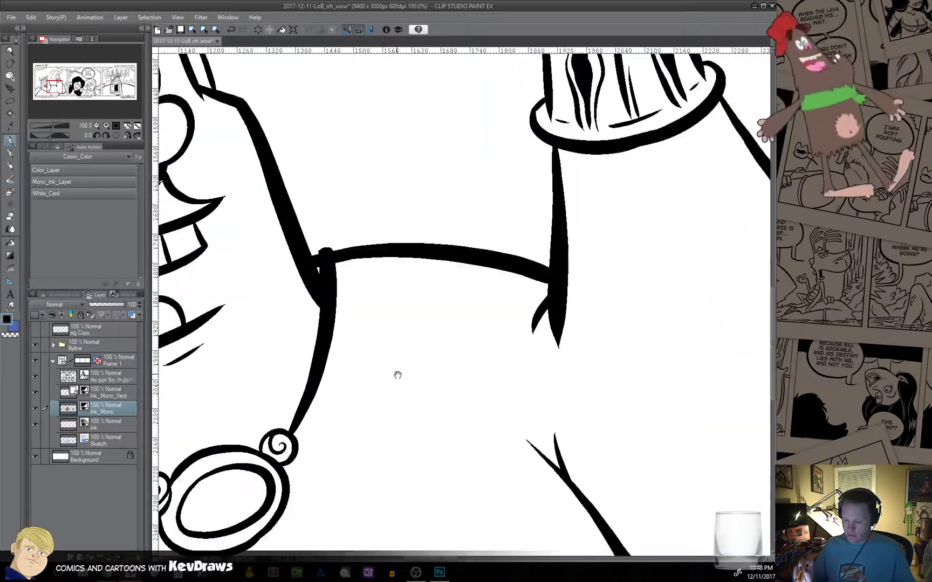
{"action": "left_click_drag", "start_coordinate": [395, 375], "coordinate": [452, 454]}
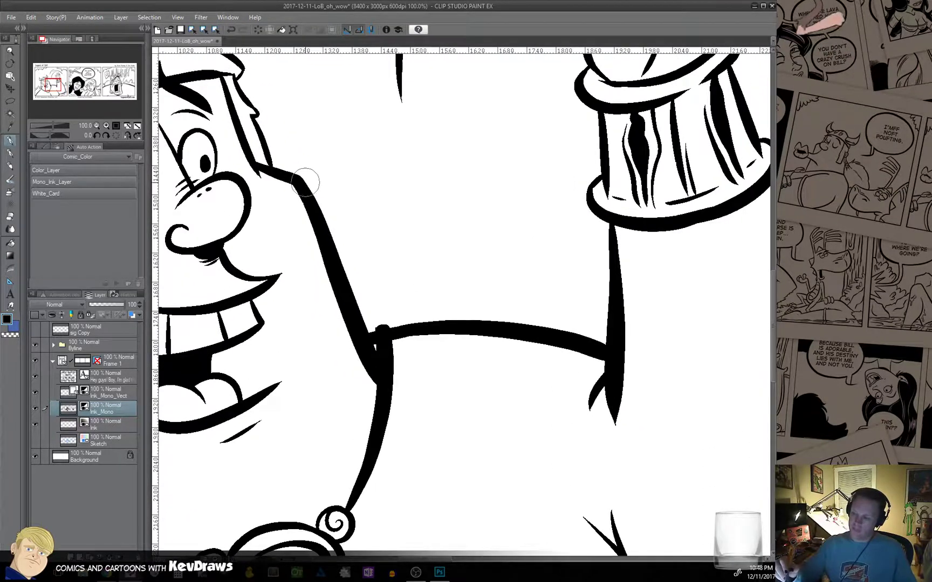
{"action": "left_click_drag", "start_coordinate": [305, 183], "coordinate": [330, 263]}
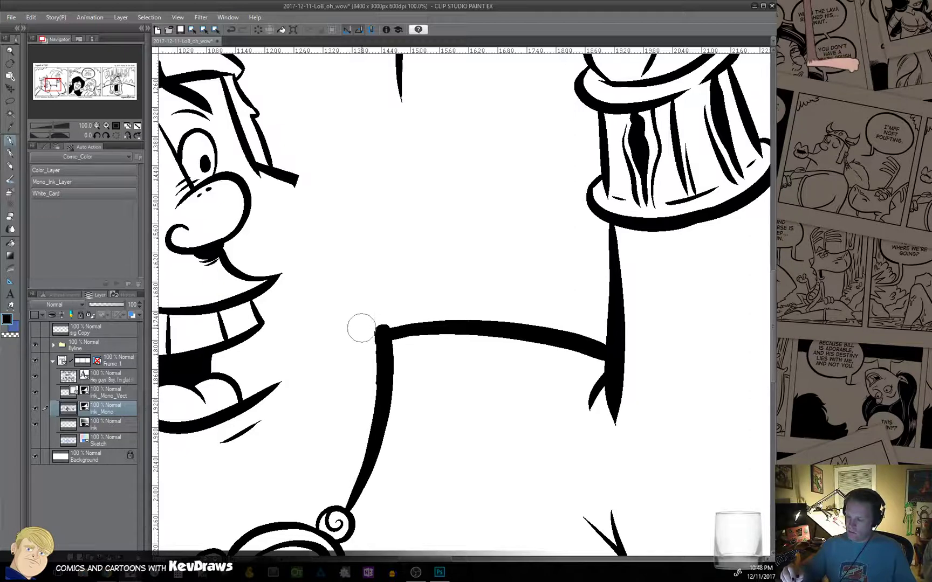
Show the Sketch layer and re-ink the waving character's front face edge in a thinner line from cheekbone to shoulder.
{"action": "left_click", "coordinate": [37, 439]}
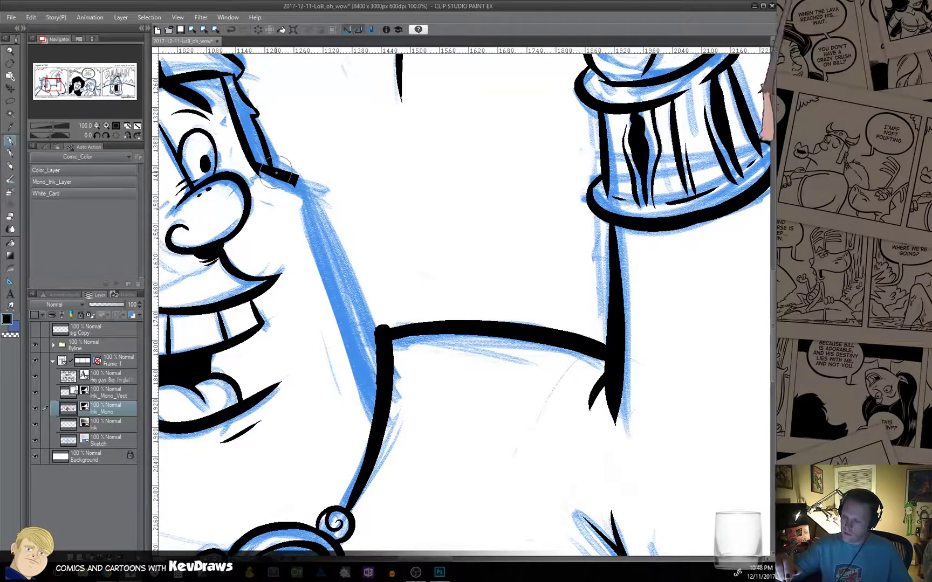
{"action": "mouse_move", "coordinate": [262, 169]}
{"action": "left_mouse_down"}
{"action": "mouse_move", "coordinate": [298, 182]}
{"action": "mouse_move", "coordinate": [324, 243]}
{"action": "left_mouse_up"}
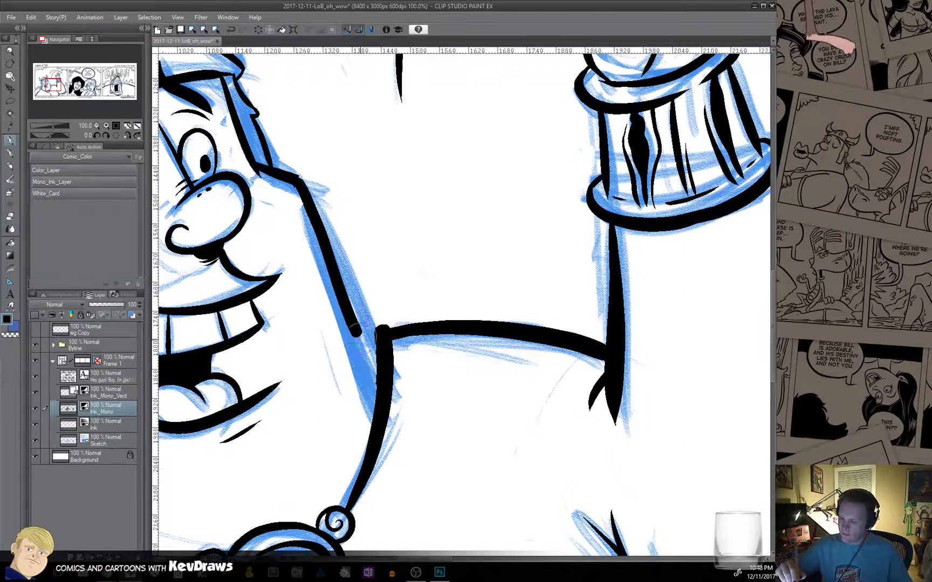
{"action": "key", "text": "ctrl+z"}
{"action": "mouse_move", "coordinate": [519, 330]}
{"action": "left_mouse_down"}
{"action": "mouse_move", "coordinate": [549, 387]}
{"action": "mouse_move", "coordinate": [558, 439]}
{"action": "mouse_move", "coordinate": [532, 463]}
{"action": "left_mouse_up"}
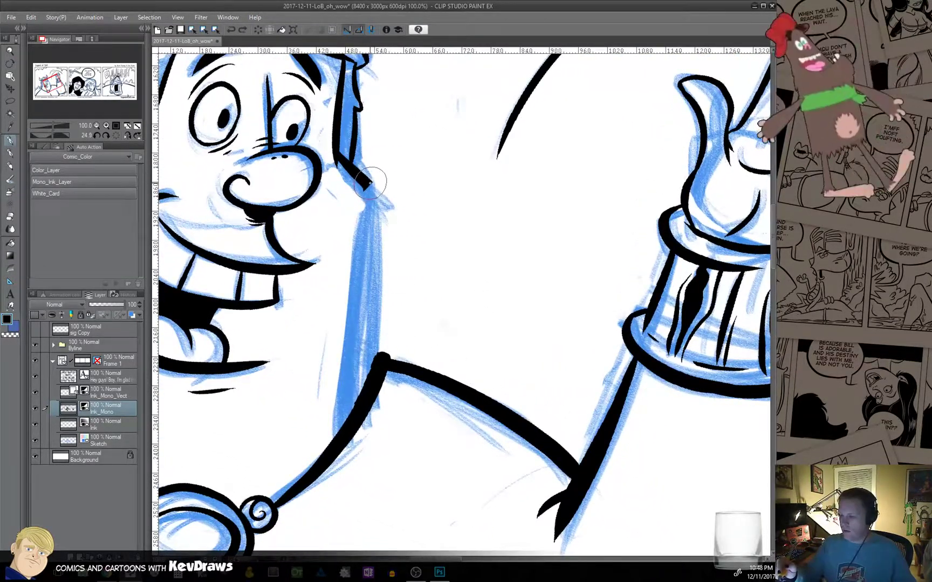
{"action": "mouse_move", "coordinate": [370, 184]}
{"action": "left_mouse_down"}
{"action": "mouse_move", "coordinate": [347, 450]}
{"action": "mouse_move", "coordinate": [368, 362]}
{"action": "mouse_move", "coordinate": [380, 363]}
{"action": "left_mouse_up"}
{"action": "key", "text": "ctrl+z"}
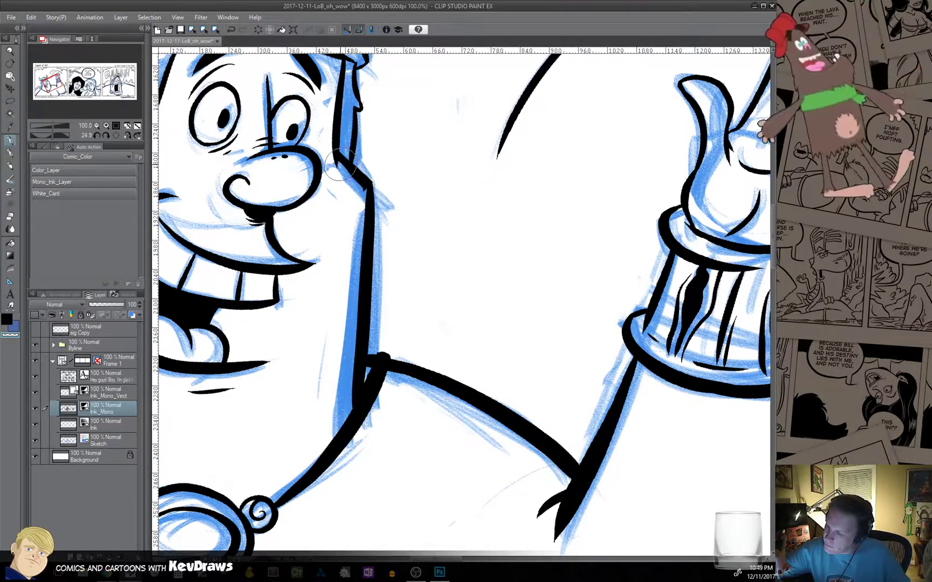
Clean up the inked cheekbone corner with transparent colour, then restore black and touch up the short line below the hair.
{"action": "mouse_move", "coordinate": [347, 171]}
{"action": "left_mouse_down"}
{"action": "mouse_move", "coordinate": [359, 208]}
{"action": "mouse_move", "coordinate": [375, 177]}
{"action": "left_mouse_up"}
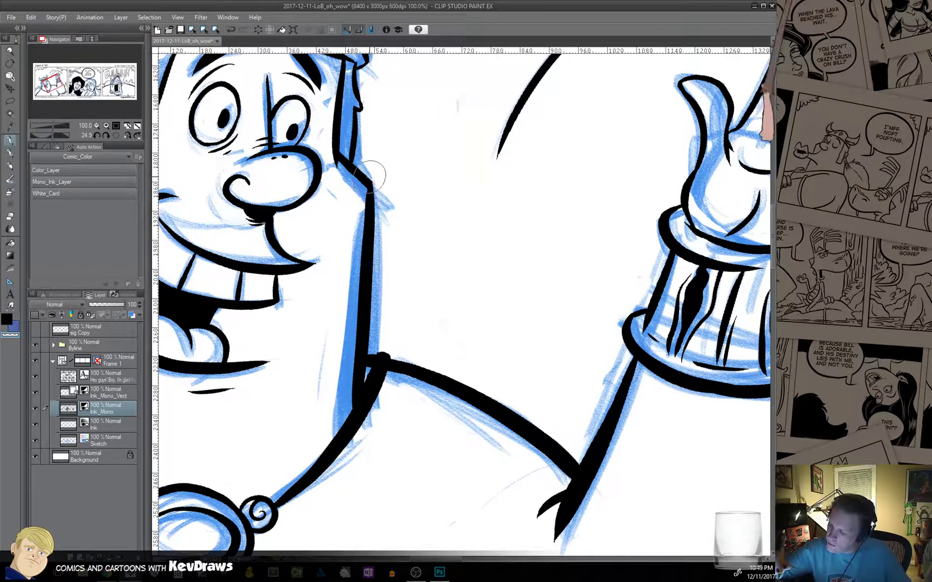
{"action": "left_click", "coordinate": [8, 319]}
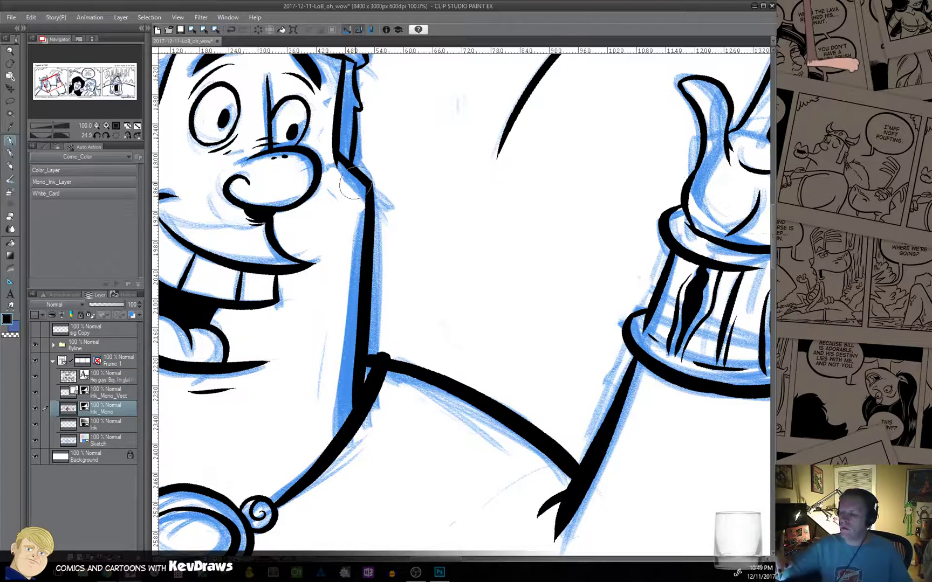
{"action": "left_click_drag", "start_coordinate": [337, 159], "coordinate": [378, 197]}
{"action": "key", "text": "ctrl+z"}
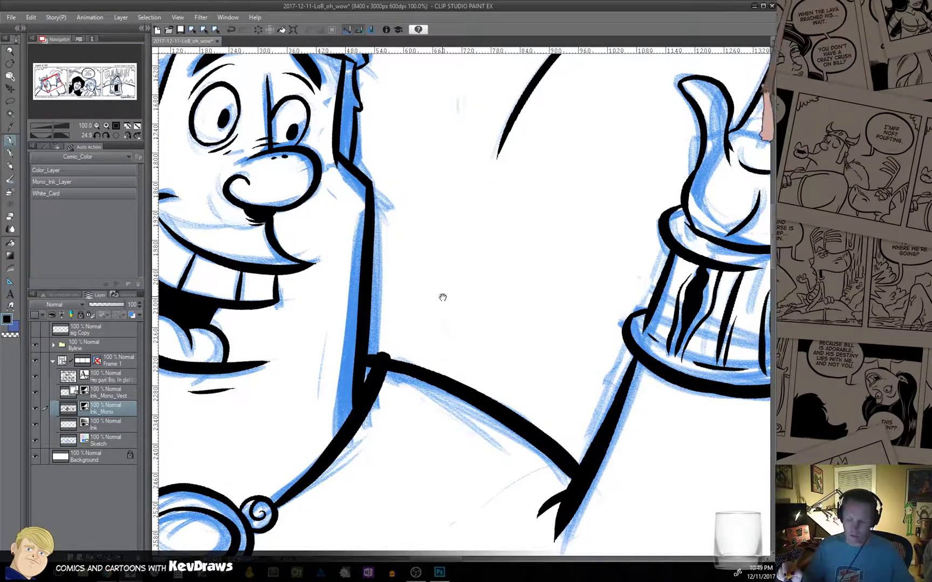
Return the rotated canvas to level and examine the inked first panel alongside the rest of the strip.
{"action": "left_click", "coordinate": [455, 318], "text": "alt"}
{"action": "left_click", "coordinate": [455, 320], "text": "alt"}
{"action": "left_click", "coordinate": [454, 319], "text": "alt"}
{"action": "left_click", "coordinate": [455, 319], "text": "alt"}
{"action": "left_click_drag", "start_coordinate": [504, 384], "coordinate": [411, 411]}
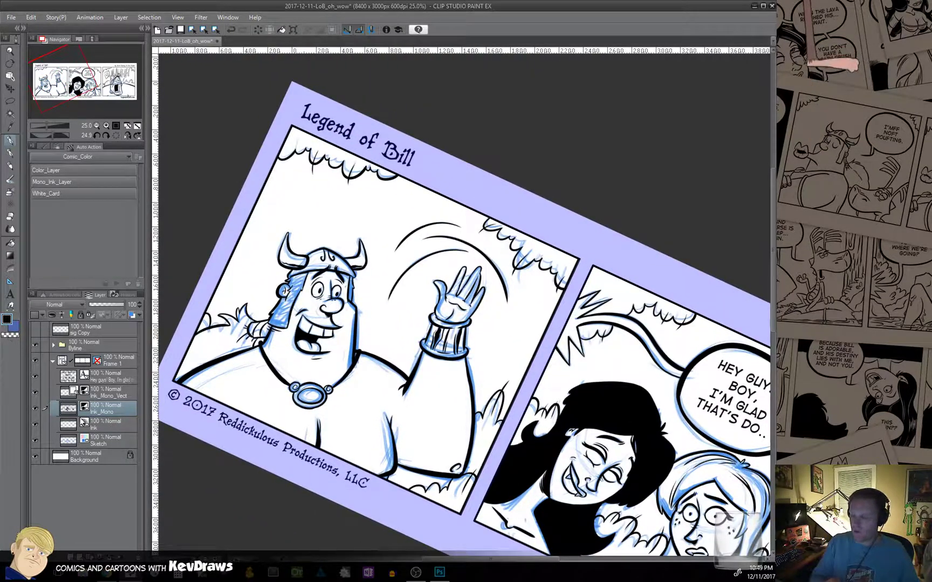
{"action": "key", "text": "r"}
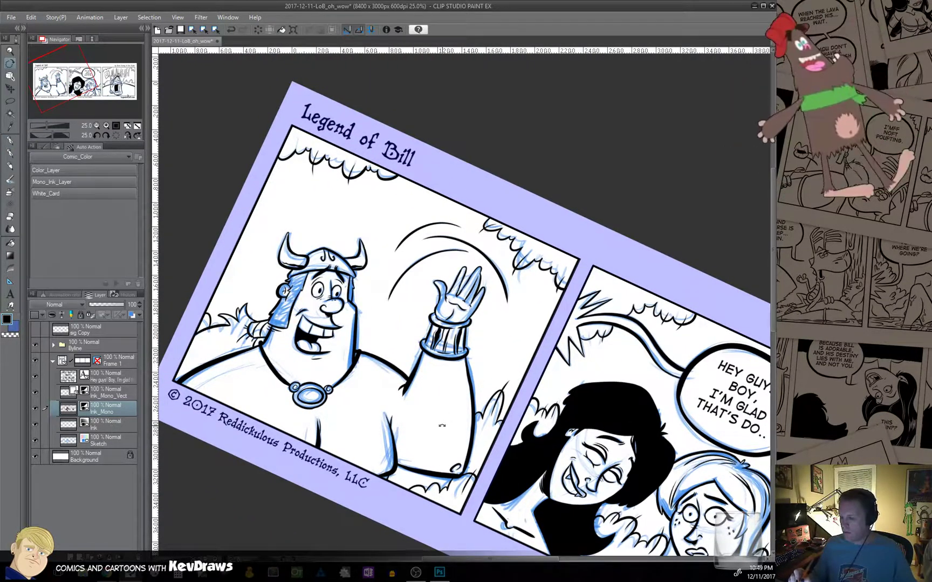
{"action": "left_click_drag", "start_coordinate": [447, 408], "coordinate": [442, 421]}
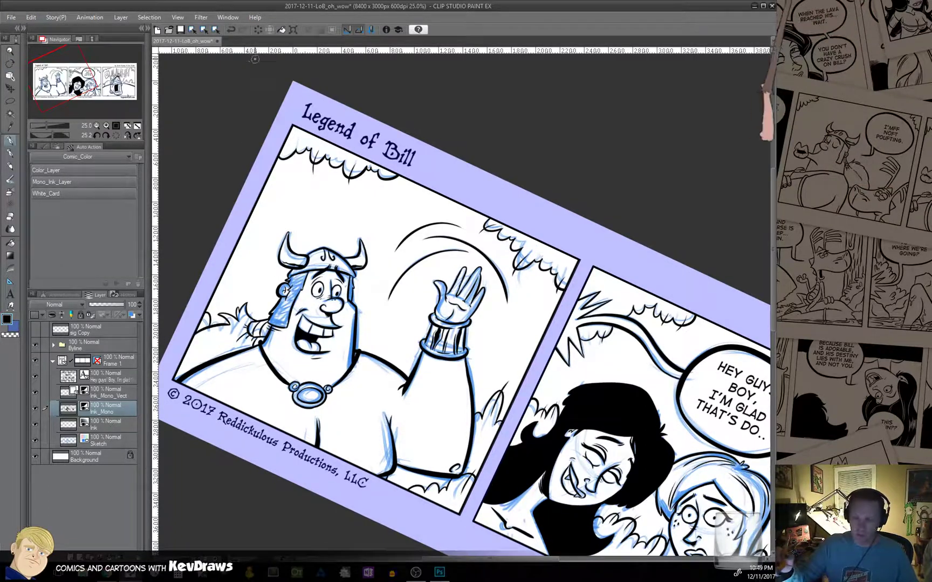
{"action": "double_click", "coordinate": [416, 435]}
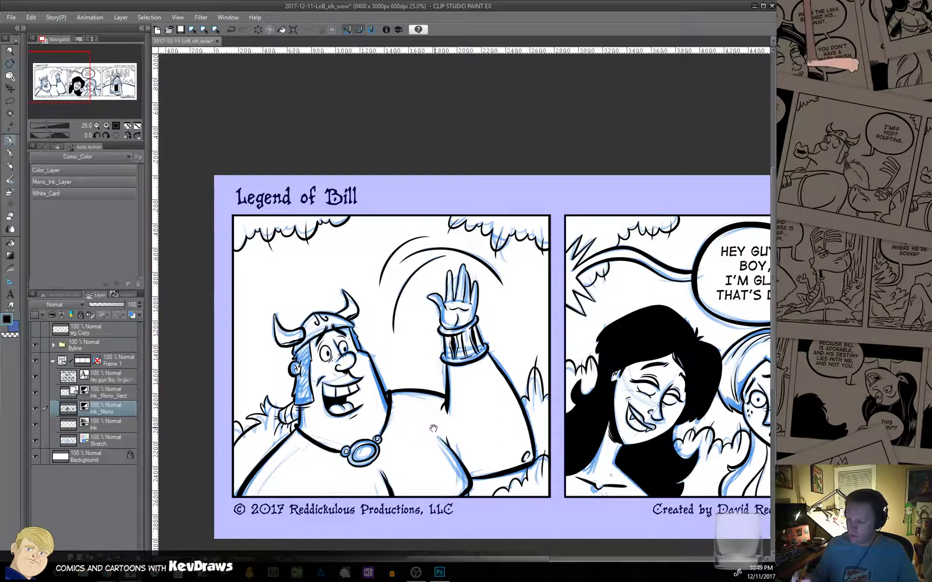
{"action": "scroll", "coordinate": [412, 423], "scroll_direction": "down", "scroll_amount": 2}
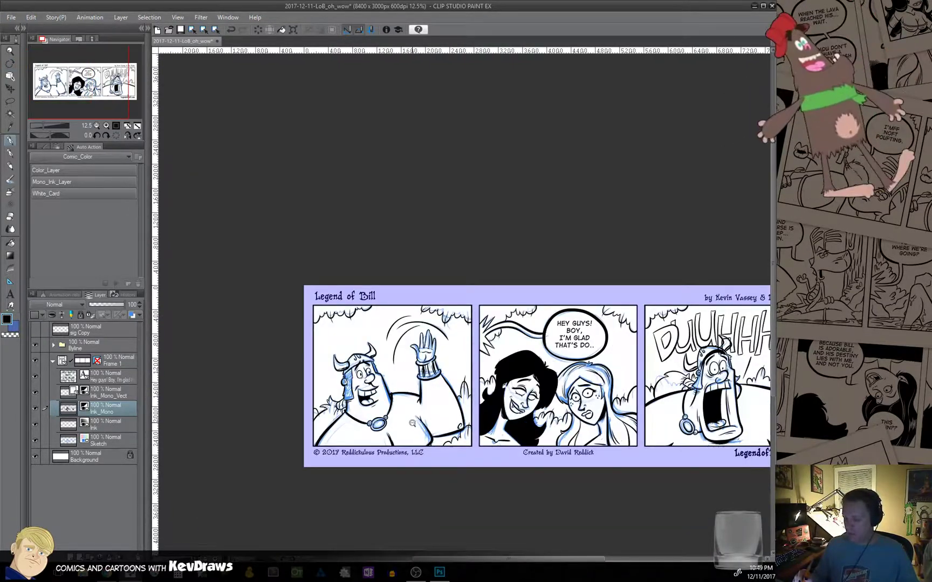
Thicken the outline of the spiky tuft behind the waving character, from the first panel's border up to the small spike.
{"action": "scroll", "coordinate": [342, 433], "scroll_direction": "up", "scroll_amount": 4}
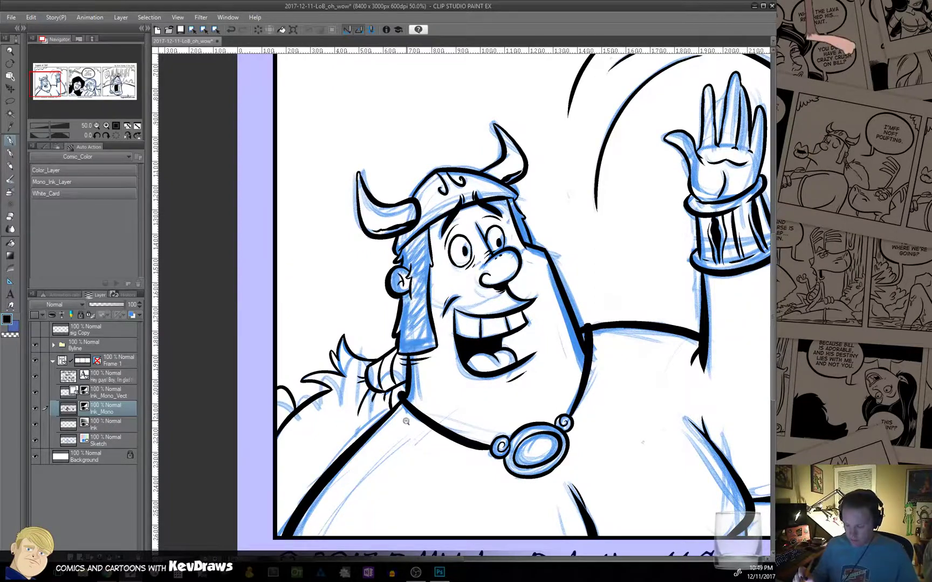
{"action": "left_click", "coordinate": [406, 421]}
{"action": "left_click", "coordinate": [405, 419]}
{"action": "left_click_drag", "start_coordinate": [390, 415], "coordinate": [498, 414]}
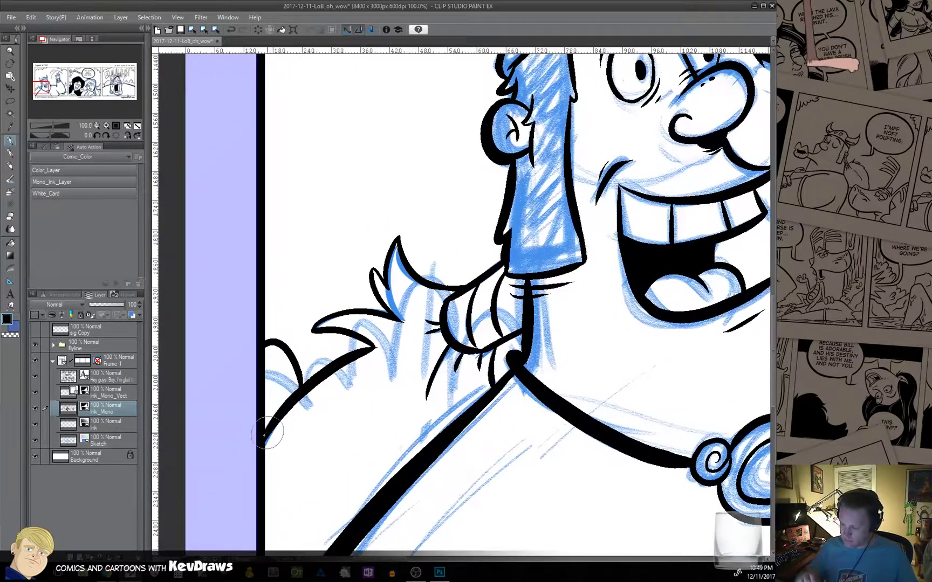
{"action": "mouse_move", "coordinate": [257, 445]}
{"action": "left_mouse_down"}
{"action": "mouse_move", "coordinate": [303, 386]}
{"action": "mouse_move", "coordinate": [376, 346]}
{"action": "mouse_move", "coordinate": [351, 335]}
{"action": "mouse_move", "coordinate": [305, 336]}
{"action": "mouse_move", "coordinate": [357, 306]}
{"action": "left_mouse_up"}
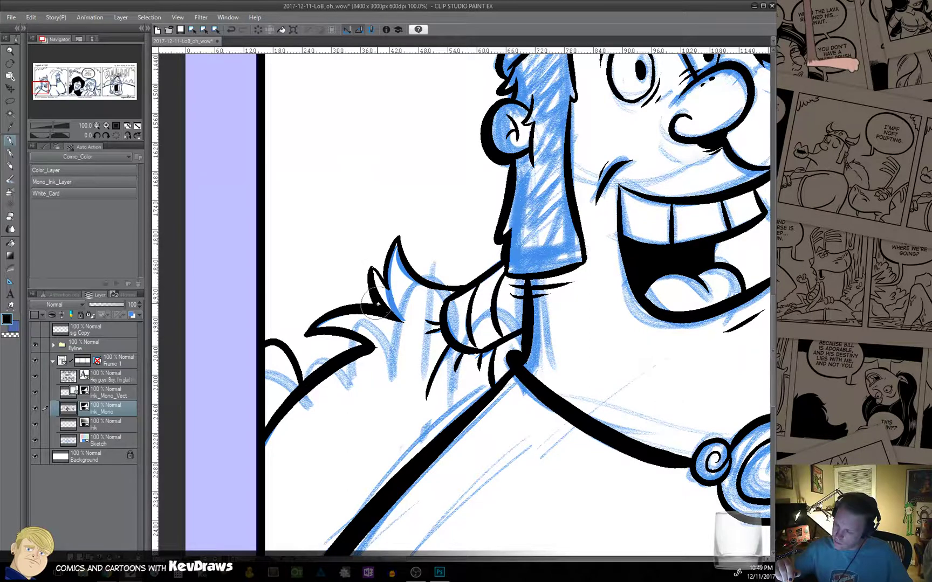
{"action": "left_click_drag", "start_coordinate": [373, 267], "coordinate": [388, 281]}
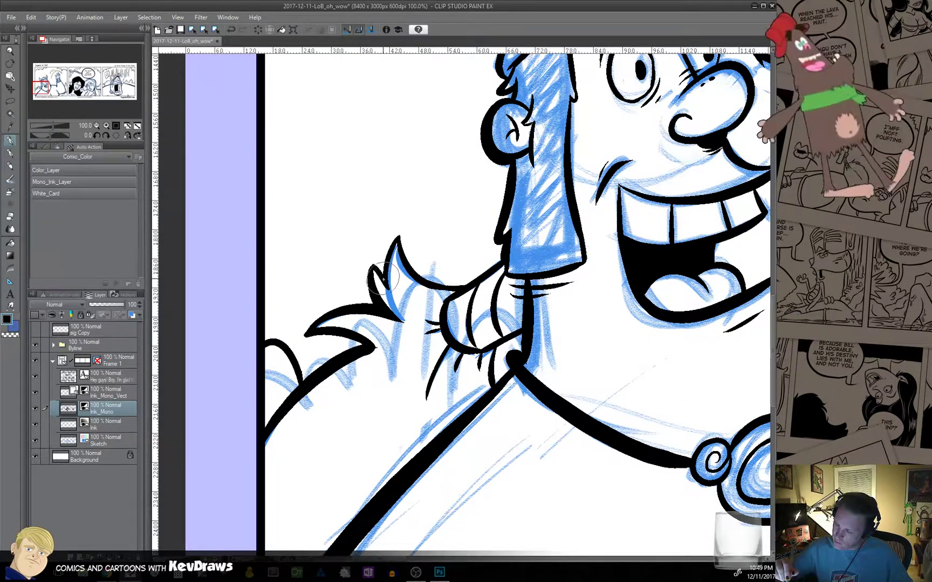
Thicken the tuft's tallest spike behind the waving character and the inked line running from it toward the hair, tidying the tip.
{"action": "left_click_drag", "start_coordinate": [399, 233], "coordinate": [432, 282]}
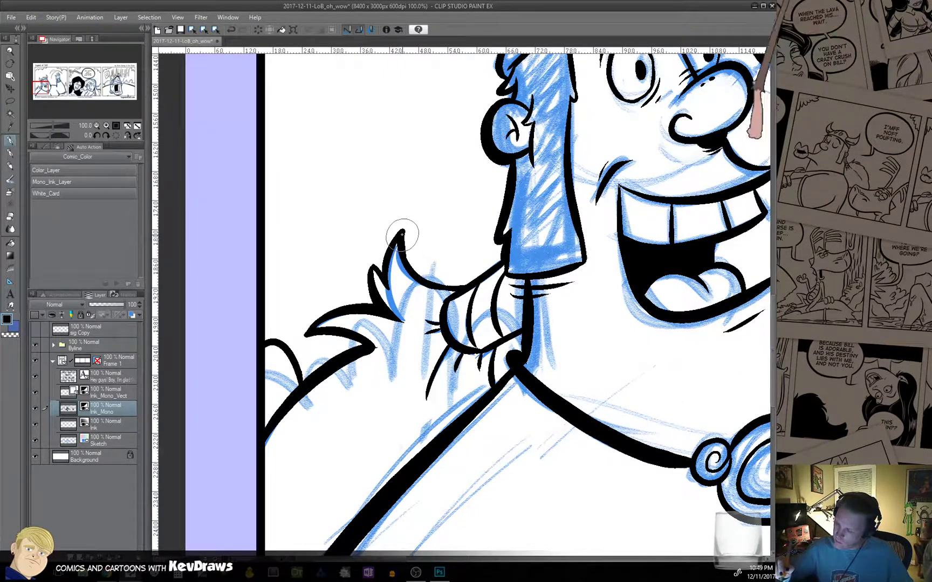
{"action": "mouse_move", "coordinate": [401, 235]}
{"action": "left_mouse_down"}
{"action": "mouse_move", "coordinate": [437, 283]}
{"action": "mouse_move", "coordinate": [501, 265]}
{"action": "left_mouse_up"}
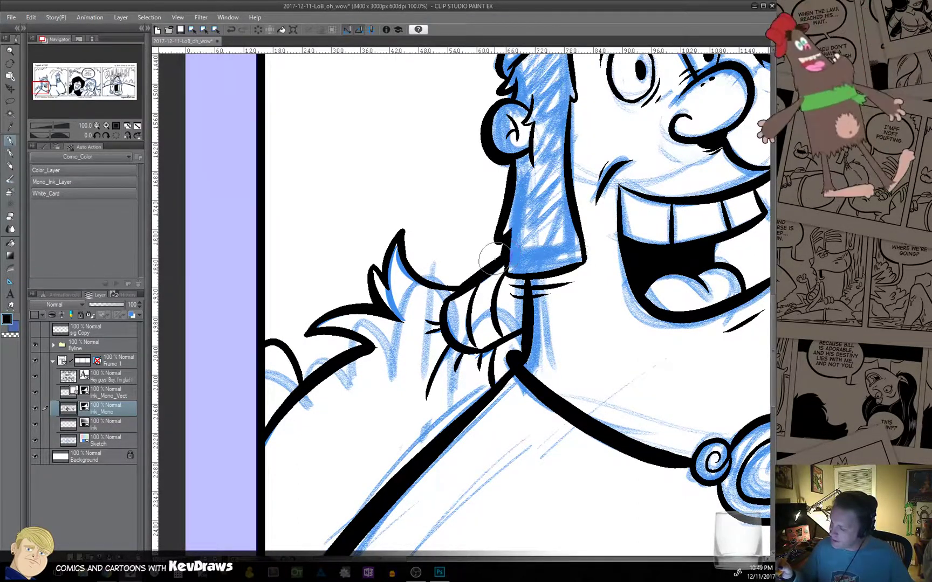
{"action": "mouse_move", "coordinate": [517, 295]}
{"action": "left_mouse_down"}
{"action": "mouse_move", "coordinate": [452, 335]}
{"action": "mouse_move", "coordinate": [411, 326]}
{"action": "mouse_move", "coordinate": [413, 264]}
{"action": "mouse_move", "coordinate": [354, 333]}
{"action": "left_mouse_up"}
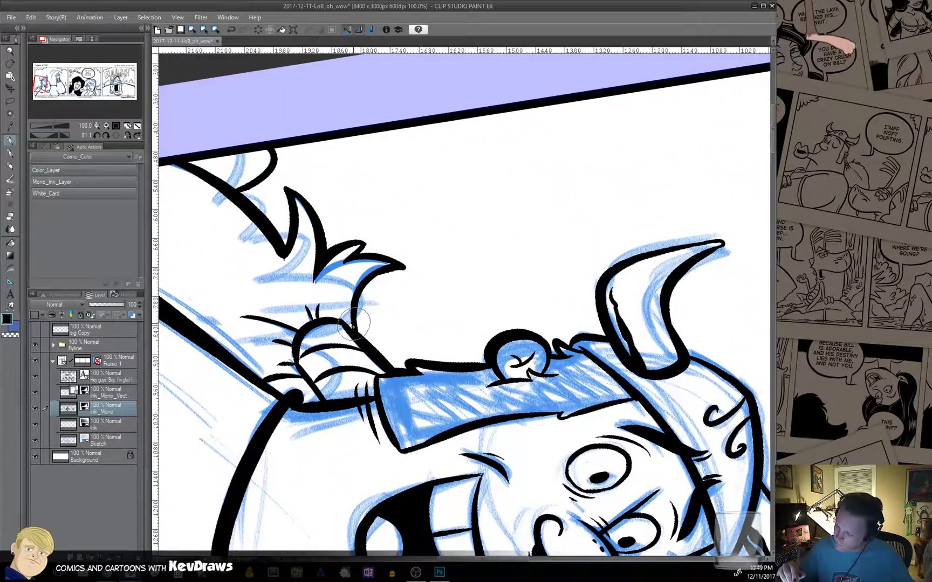
{"action": "left_click_drag", "start_coordinate": [365, 285], "coordinate": [405, 266]}
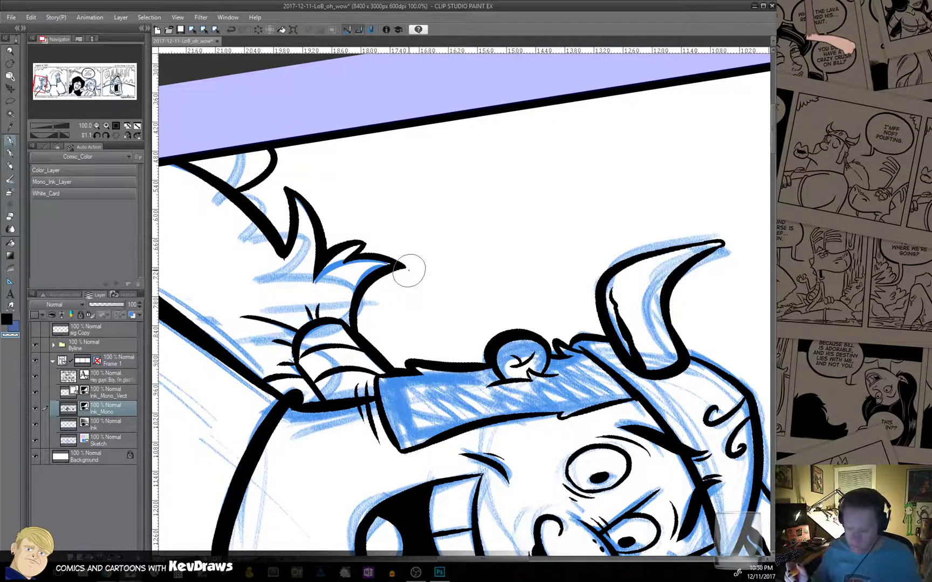
Level the canvas and hide the dialogue text, Ink_Mono_Vect and Sketch layers, leaving the strip's ink layers showing.
{"action": "scroll", "coordinate": [451, 323], "scroll_direction": "down", "scroll_amount": 5}
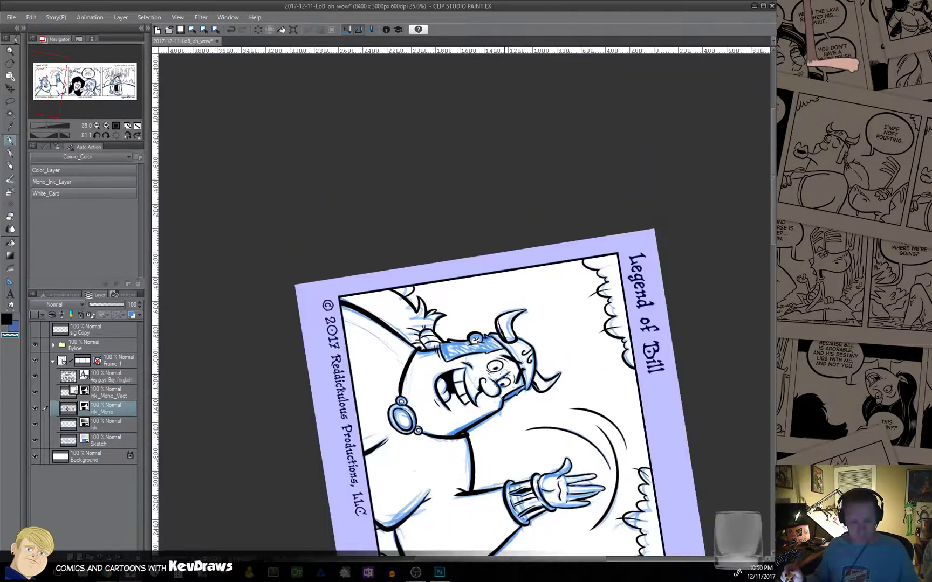
{"action": "double_click", "coordinate": [535, 401]}
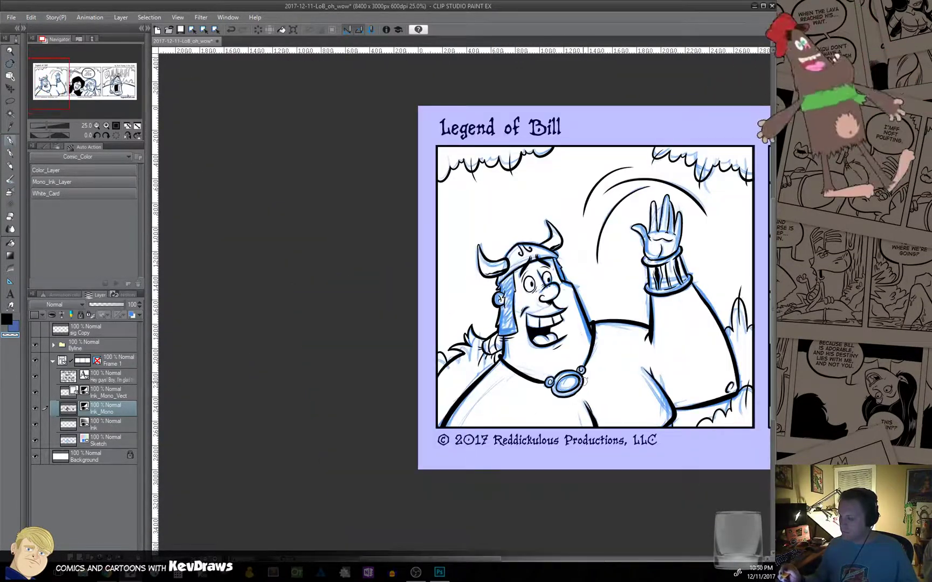
{"action": "left_click_drag", "start_coordinate": [594, 373], "coordinate": [344, 396]}
{"action": "scroll", "coordinate": [366, 382], "scroll_direction": "down", "scroll_amount": 4}
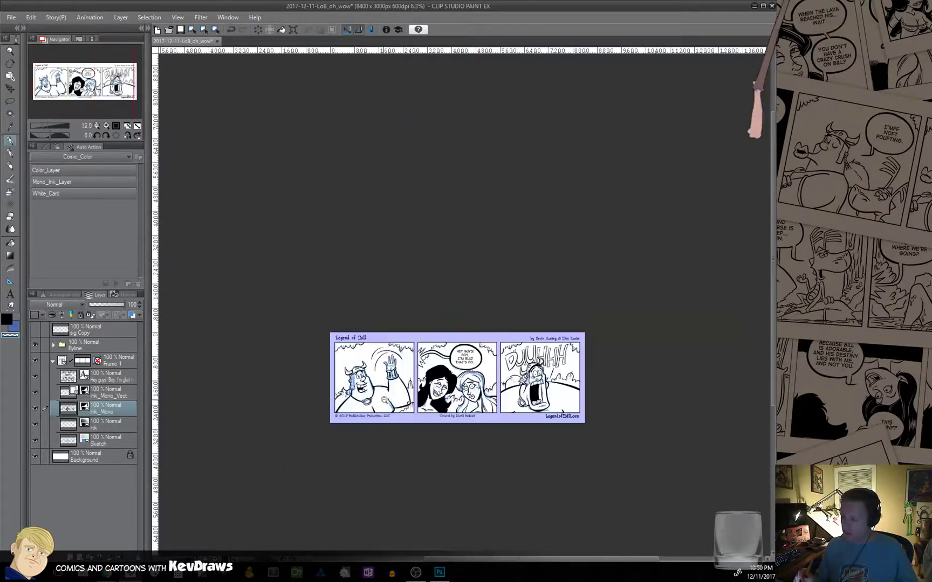
{"action": "scroll", "coordinate": [431, 409], "scroll_direction": "up", "scroll_amount": 3}
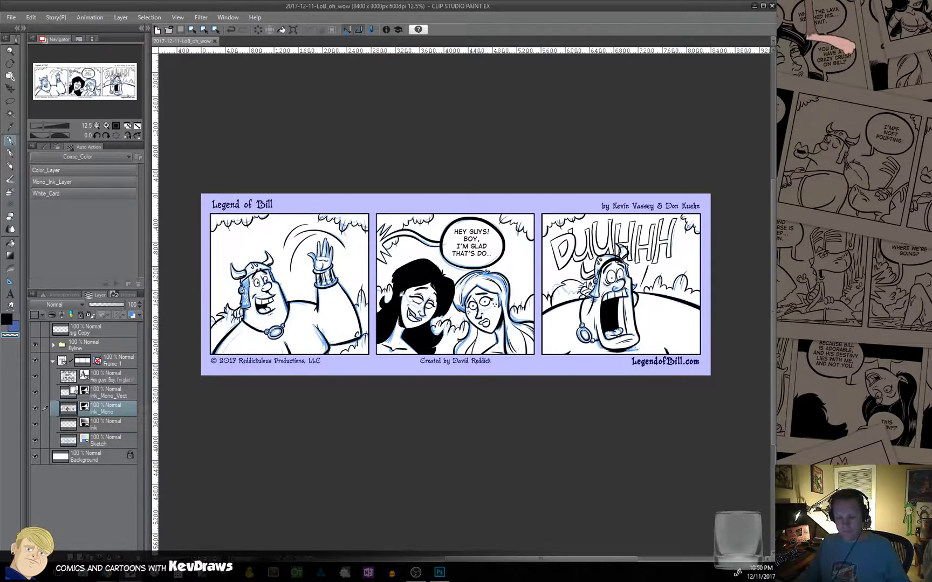
{"action": "left_click", "coordinate": [35, 376]}
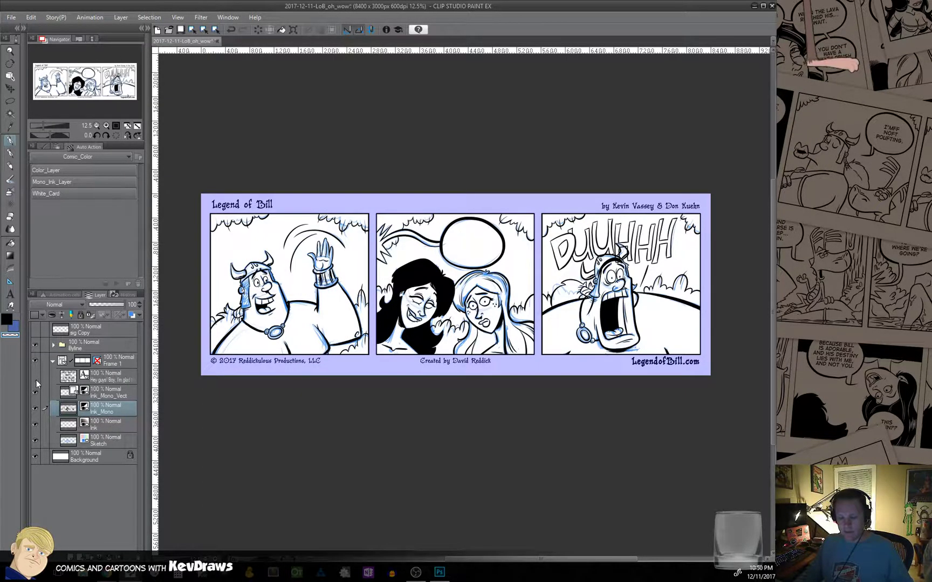
{"action": "left_click", "coordinate": [35, 393]}
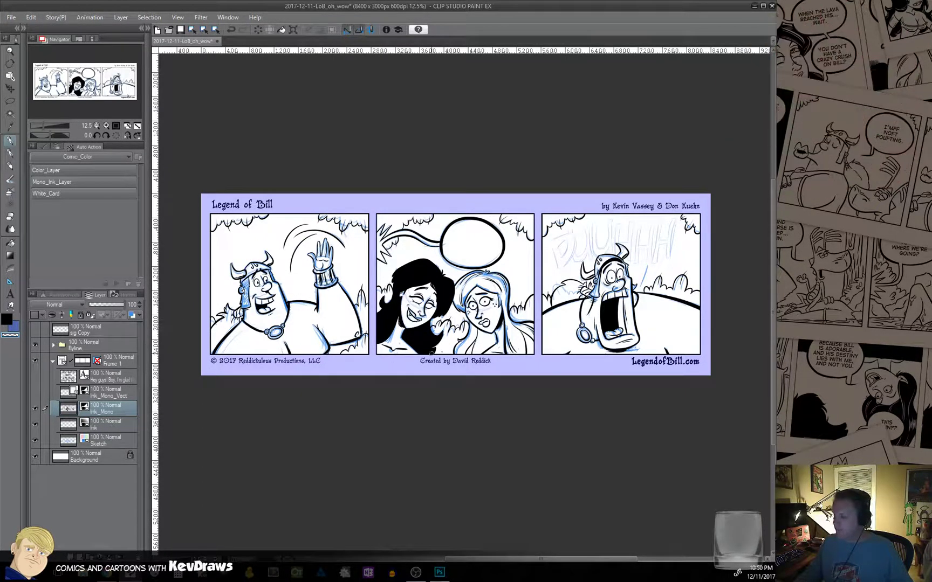
{"action": "left_click", "coordinate": [35, 440]}
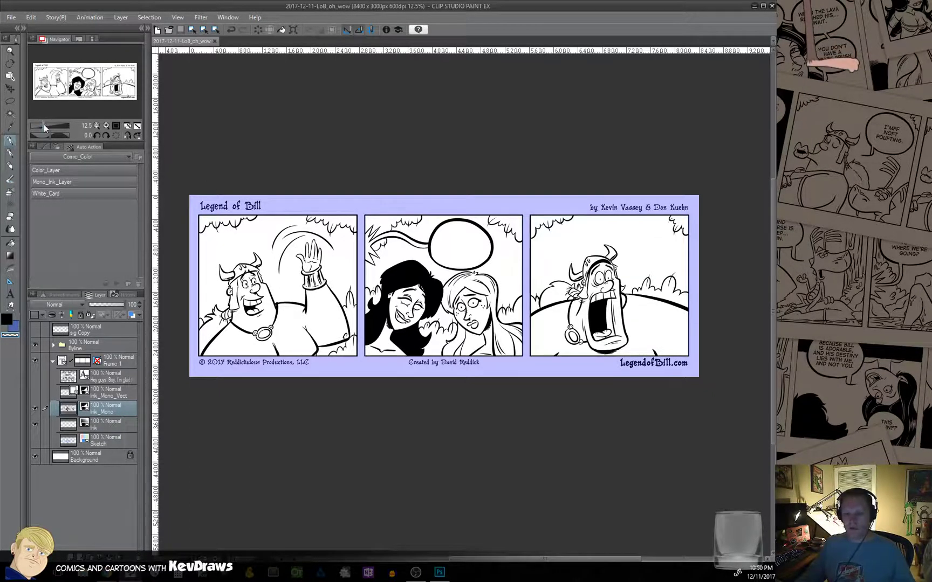
Choose the Rectangle marquee, add a new layer named Flats directly above the Ink layer, and save the file.
{"action": "left_click", "coordinate": [11, 102]}
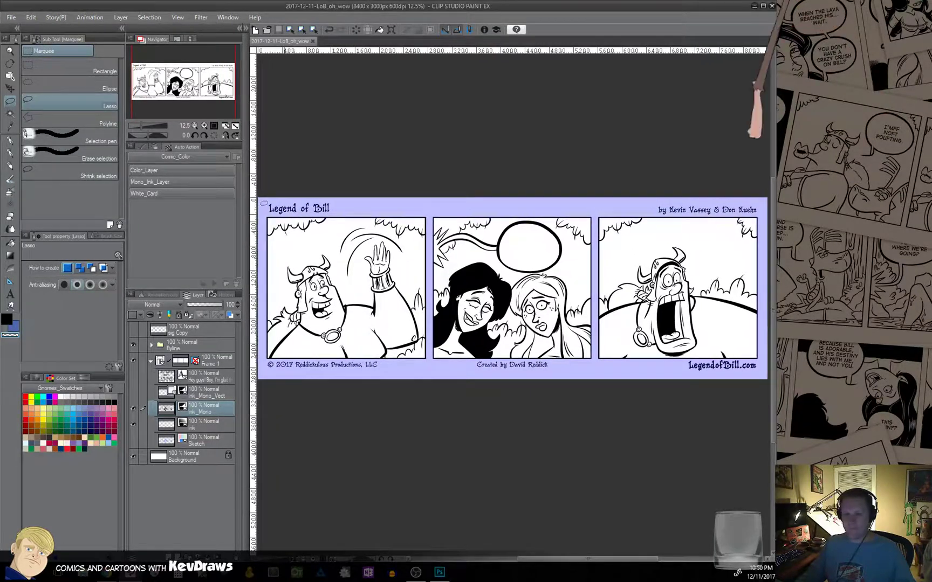
{"action": "left_click", "coordinate": [65, 66]}
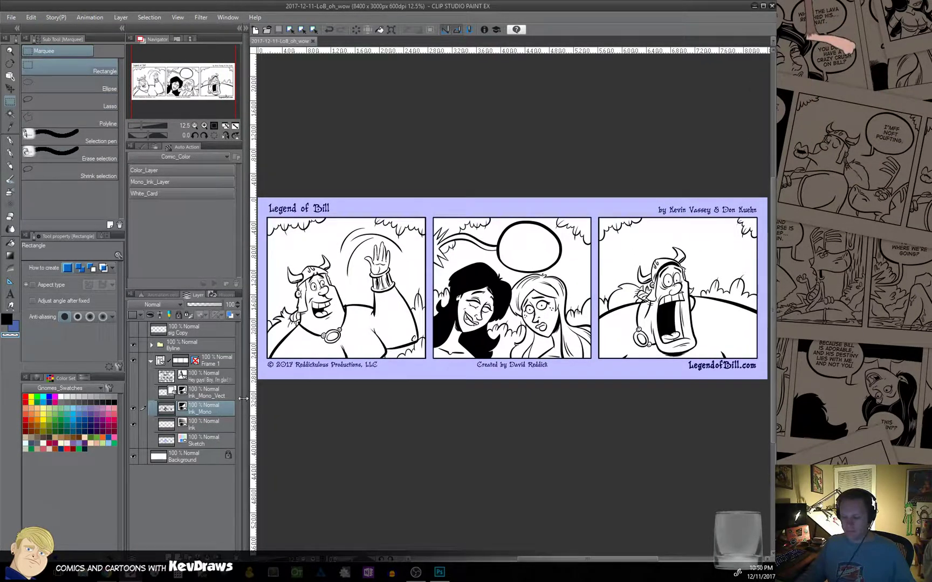
{"action": "left_click", "coordinate": [206, 425]}
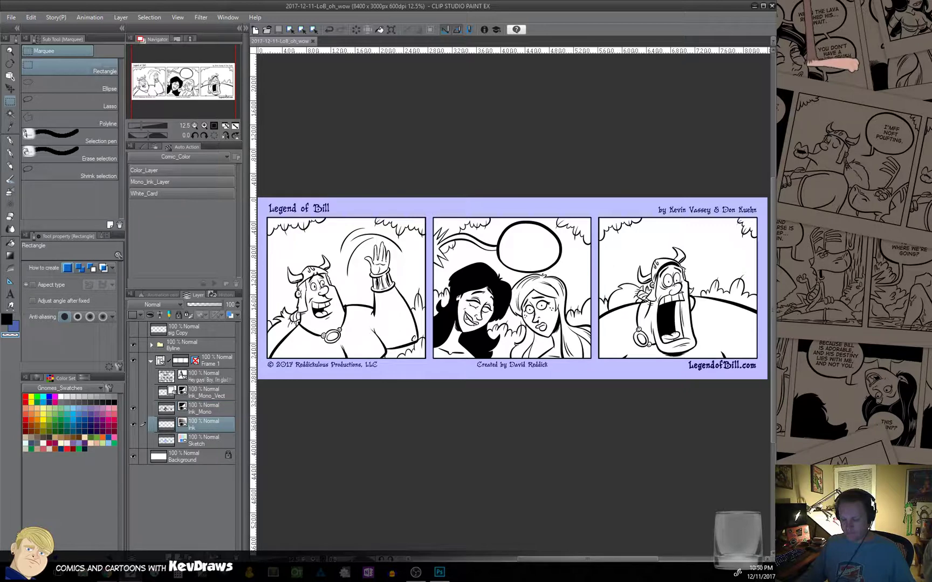
{"action": "key", "text": "ctrl+shift+n"}
{"action": "double_click", "coordinate": [185, 426]}
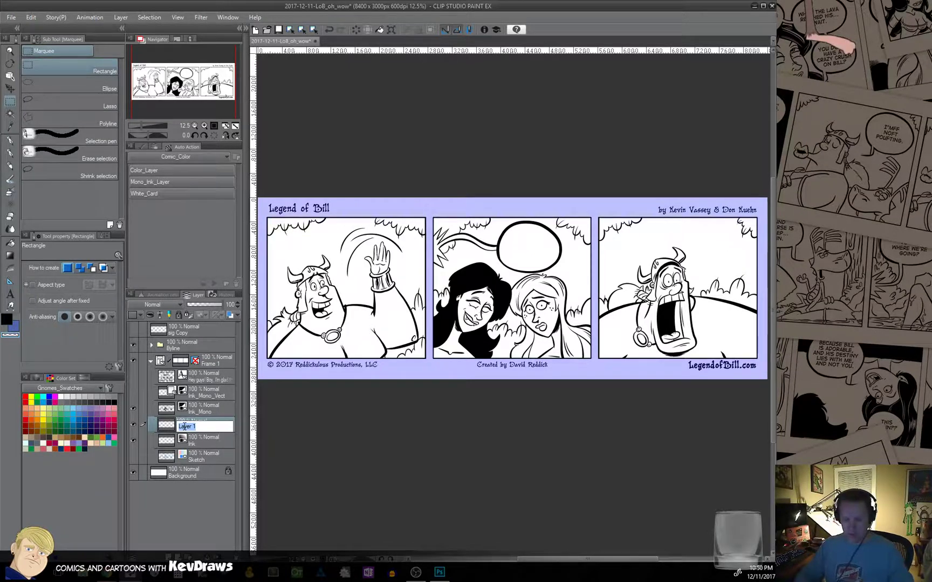
{"action": "type", "text": "Flats"}
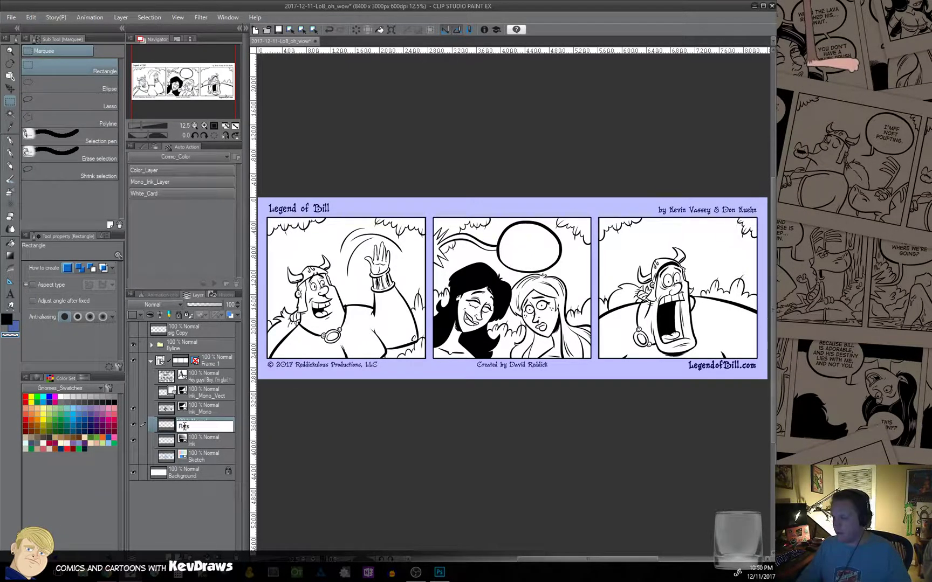
{"action": "key", "text": "Return"}
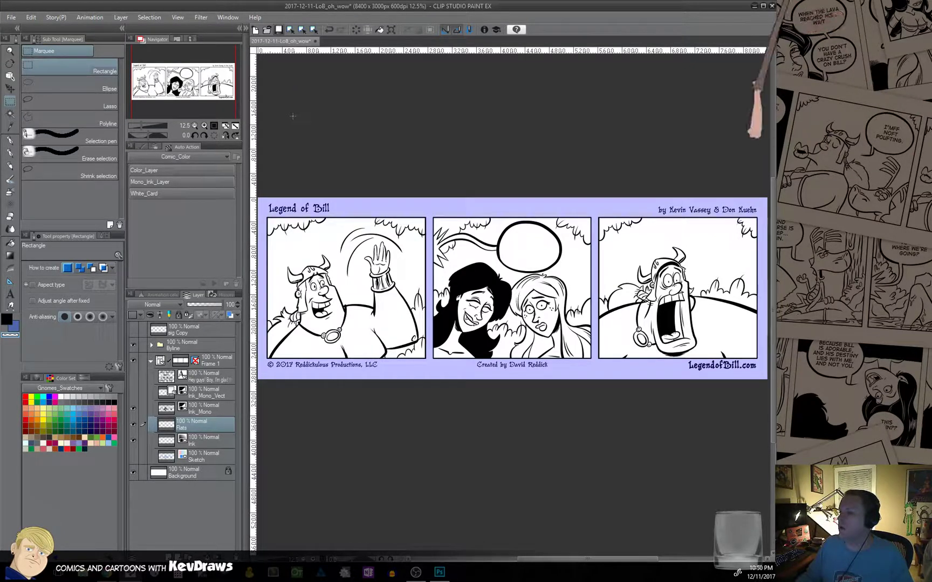
{"action": "key", "text": "ctrl+s"}
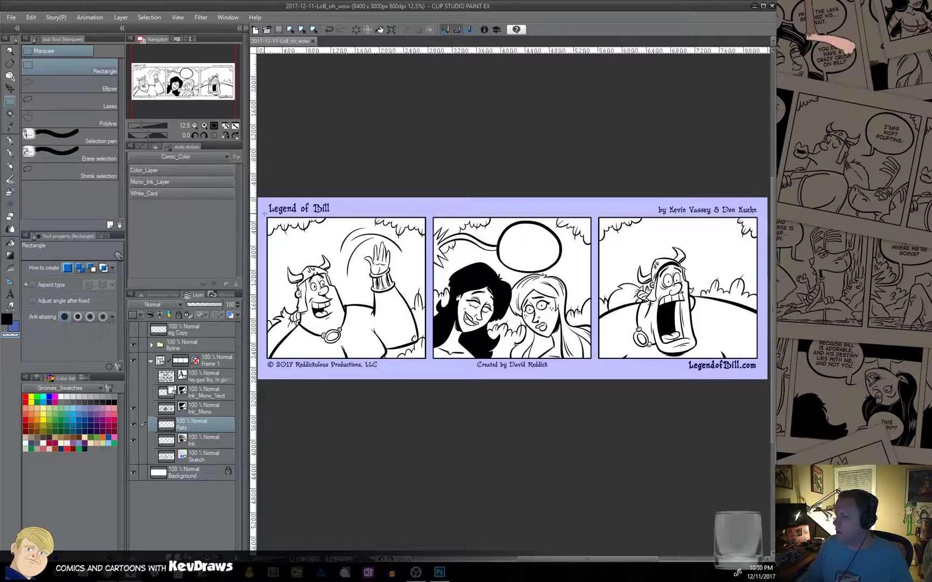
Select a rectangle enclosing all three panels and fill it with medium blue from the Gnomes_Swatches set on the Flats layer.
{"action": "left_click_drag", "start_coordinate": [290, 229], "coordinate": [757, 360]}
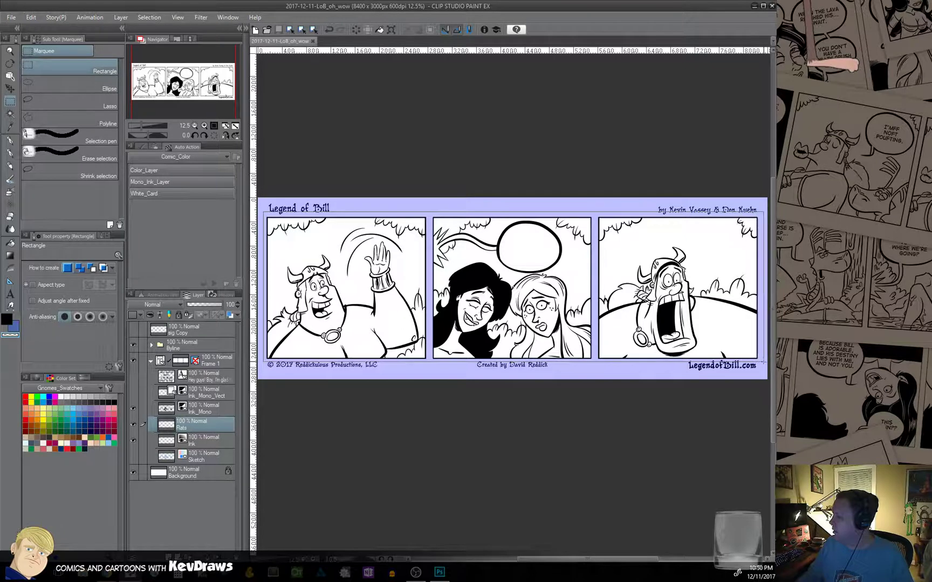
{"action": "left_click_drag", "start_coordinate": [263, 211], "coordinate": [764, 362]}
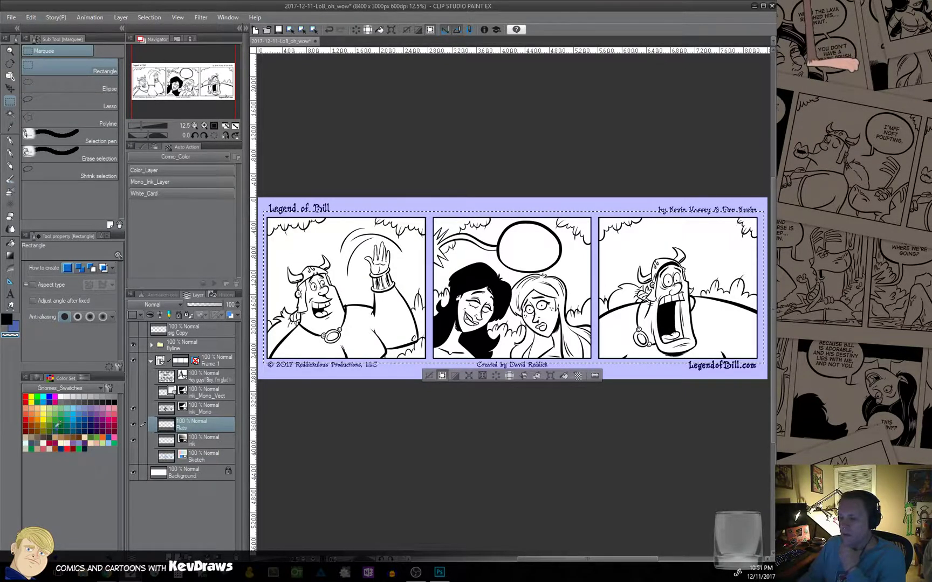
{"action": "left_click", "coordinate": [36, 378]}
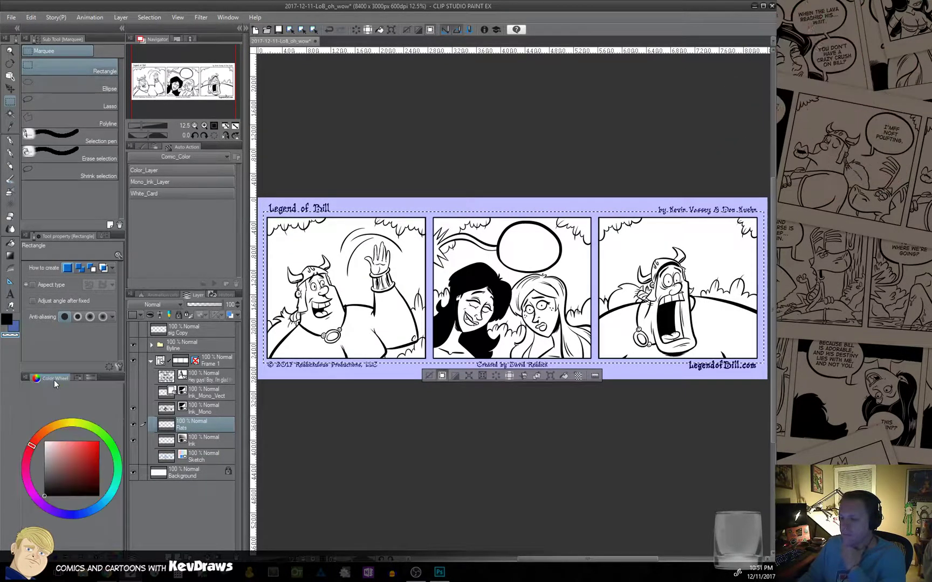
{"action": "left_click", "coordinate": [76, 379]}
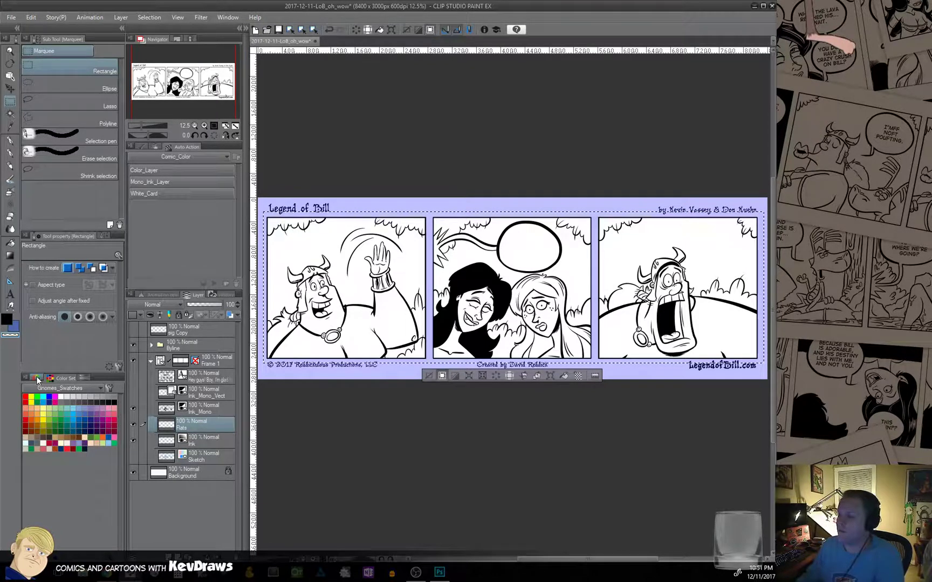
{"action": "left_click", "coordinate": [79, 419]}
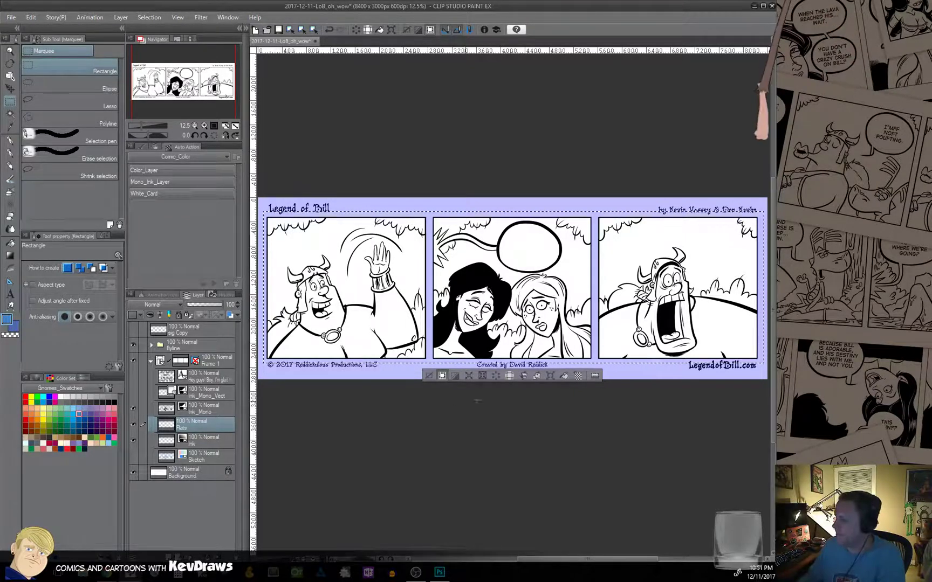
{"action": "left_click", "coordinate": [565, 377]}
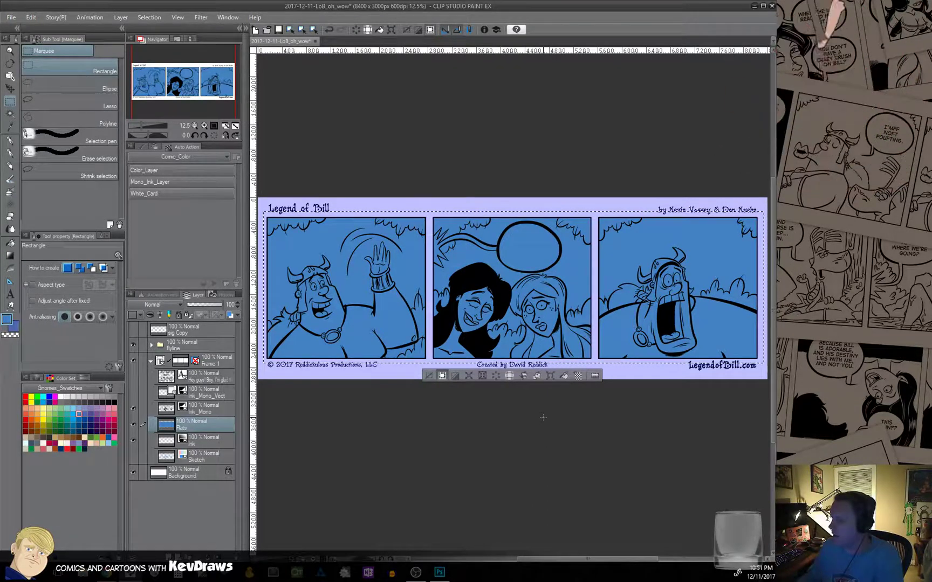
Try other blues in the selected area, settle on a light sky blue fill for Flats, and clear the selection.
{"action": "left_click", "coordinate": [78, 408]}
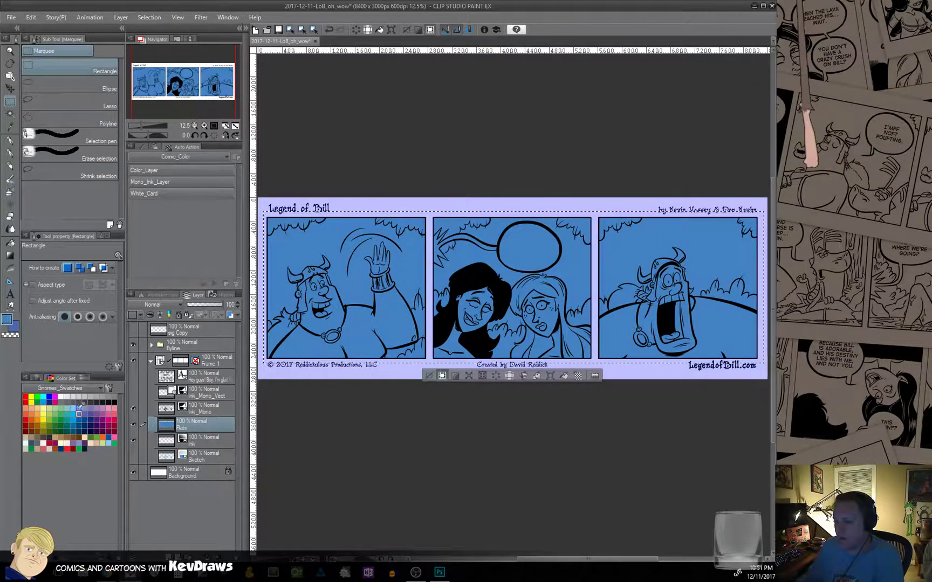
{"action": "left_click", "coordinate": [565, 375]}
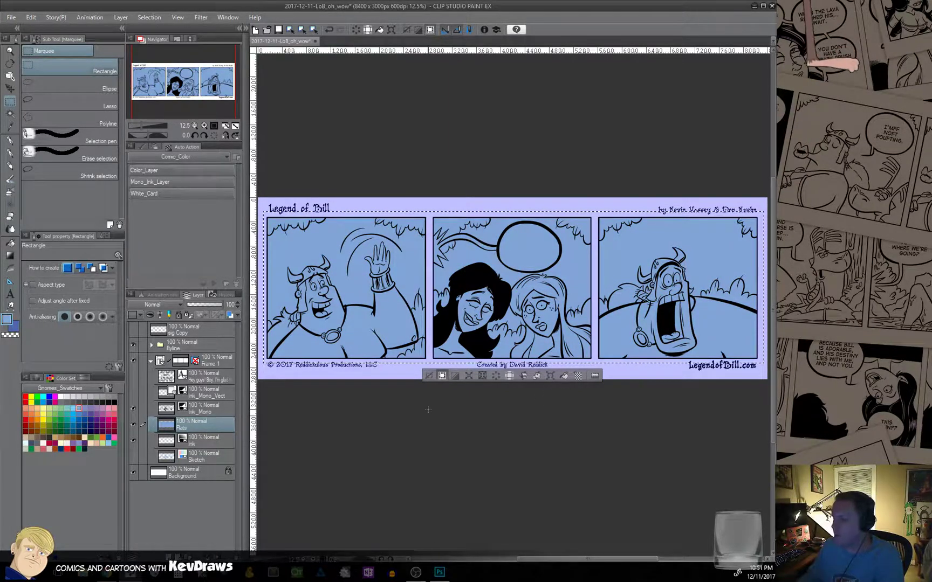
{"action": "left_click", "coordinate": [73, 426]}
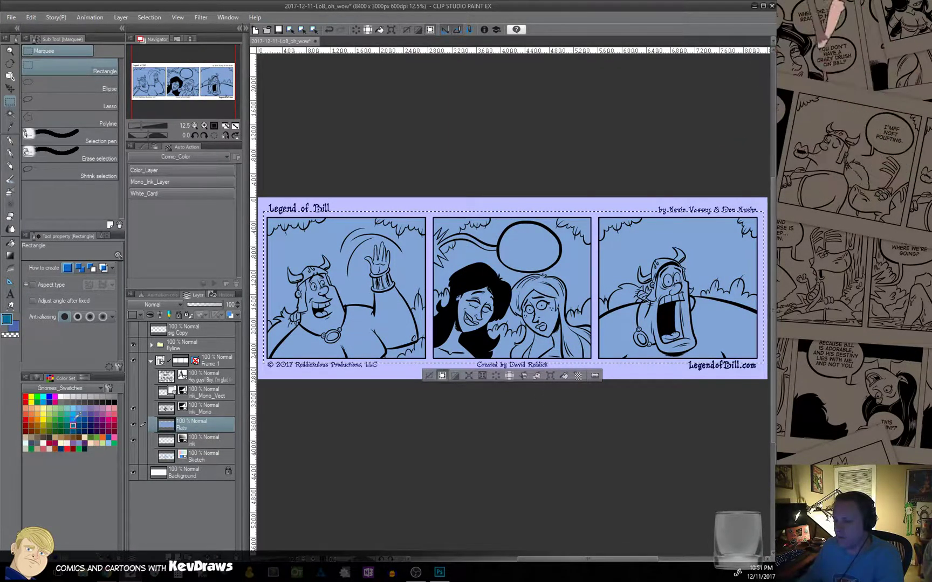
{"action": "left_click", "coordinate": [563, 375]}
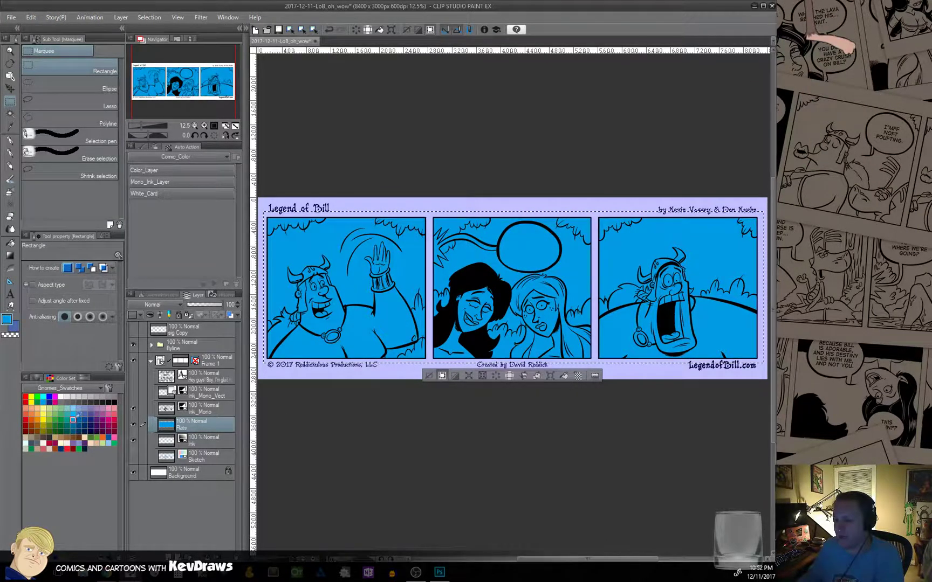
{"action": "left_click", "coordinate": [566, 375]}
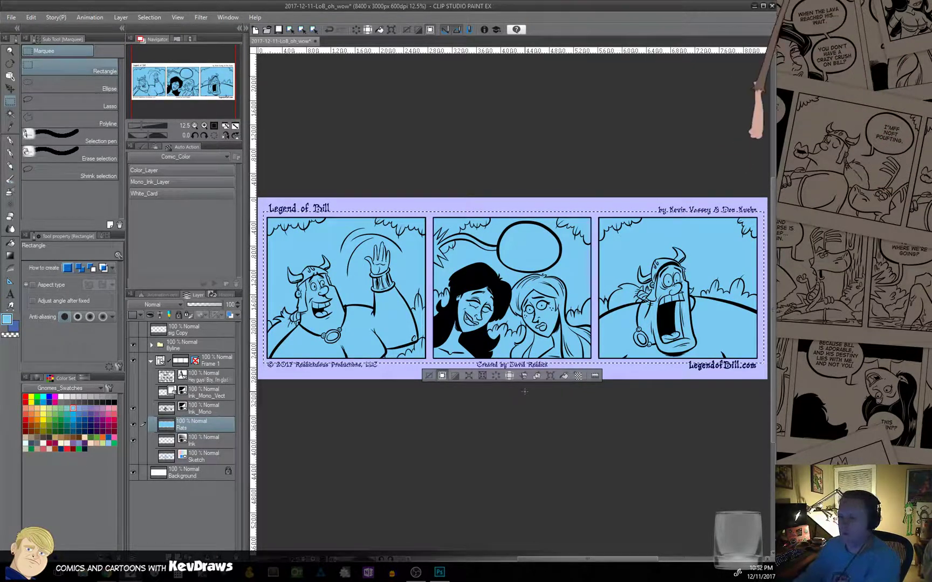
{"action": "left_click", "coordinate": [434, 375]}
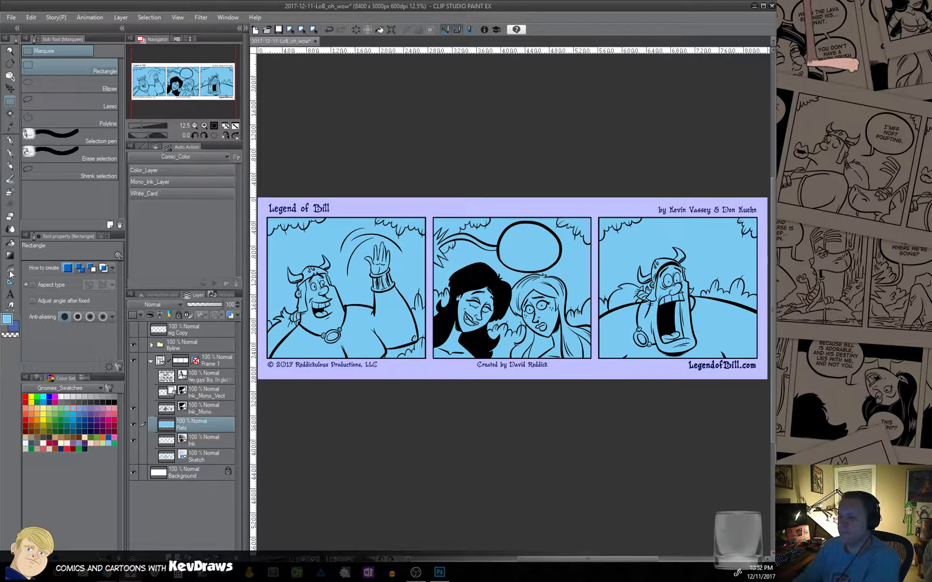
Choose white, then use the Inker - G Nib in transparent colour on Ink_Mono to erase the outline between the speech balloon and its tail.
{"action": "left_click", "coordinate": [9, 243]}
{"action": "left_click", "coordinate": [61, 397]}
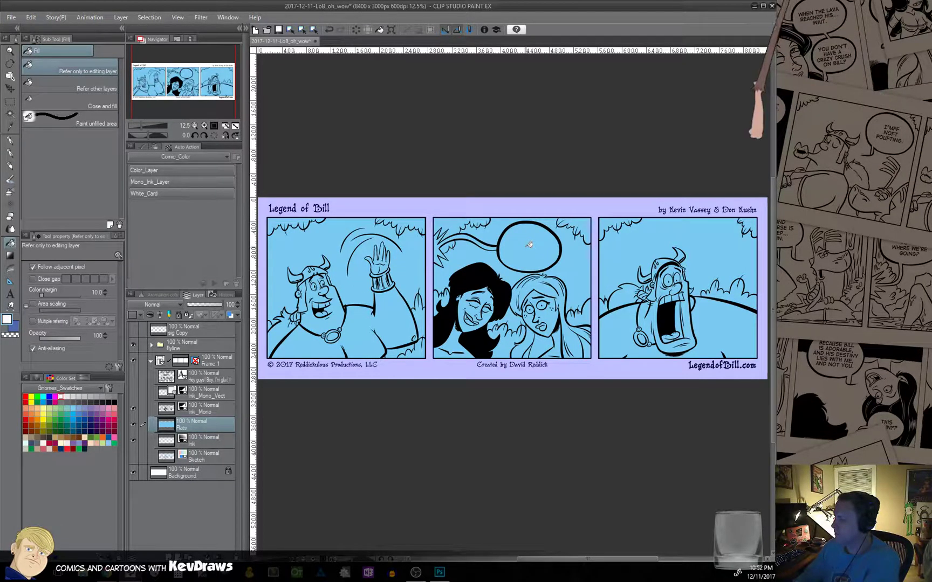
{"action": "left_click", "coordinate": [209, 411]}
{"action": "scroll", "coordinate": [489, 264], "scroll_direction": "up", "scroll_amount": 3}
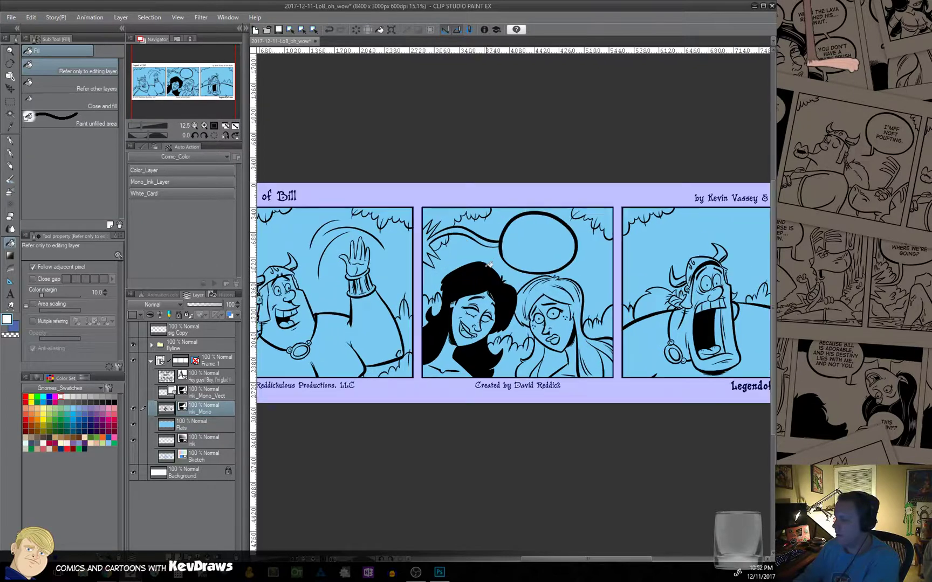
{"action": "scroll", "coordinate": [489, 264], "scroll_direction": "up", "scroll_amount": 4}
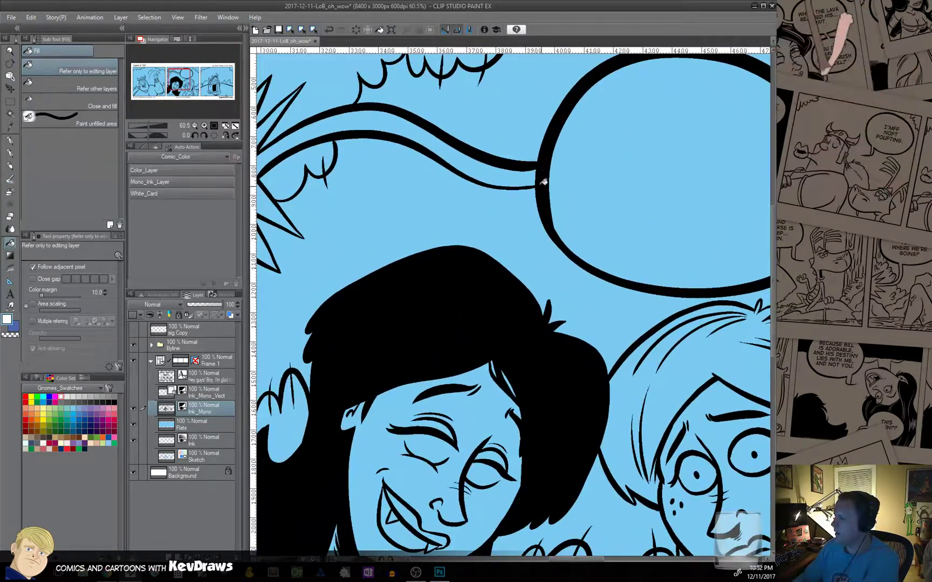
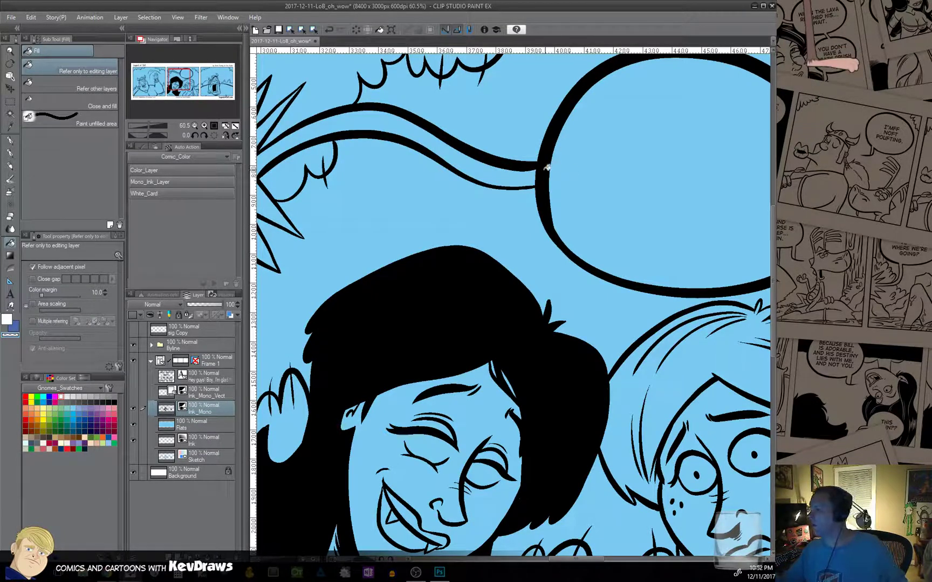
{"action": "key", "text": "p"}
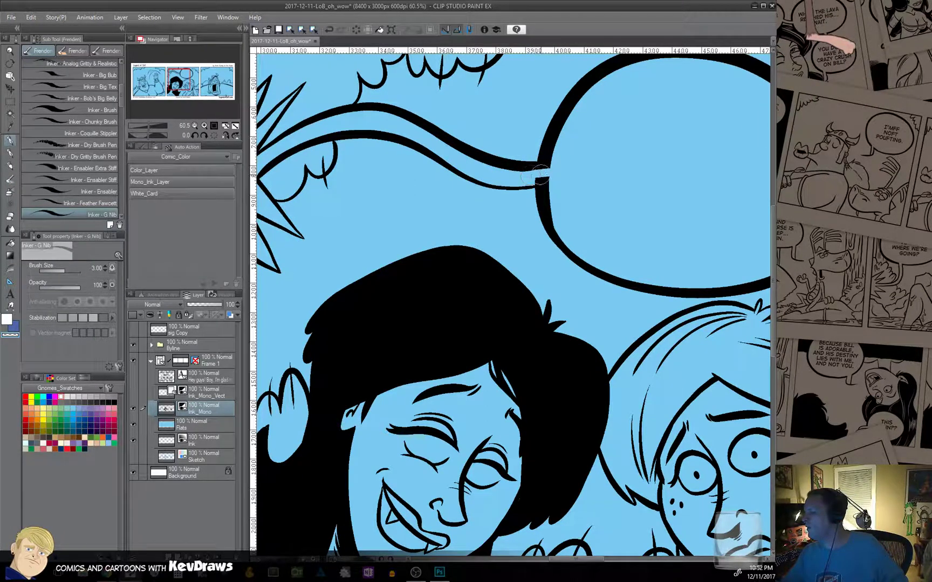
{"action": "mouse_move", "coordinate": [541, 174]}
{"action": "left_mouse_down"}
{"action": "mouse_move", "coordinate": [558, 177]}
{"action": "mouse_move", "coordinate": [538, 183]}
{"action": "left_mouse_up"}
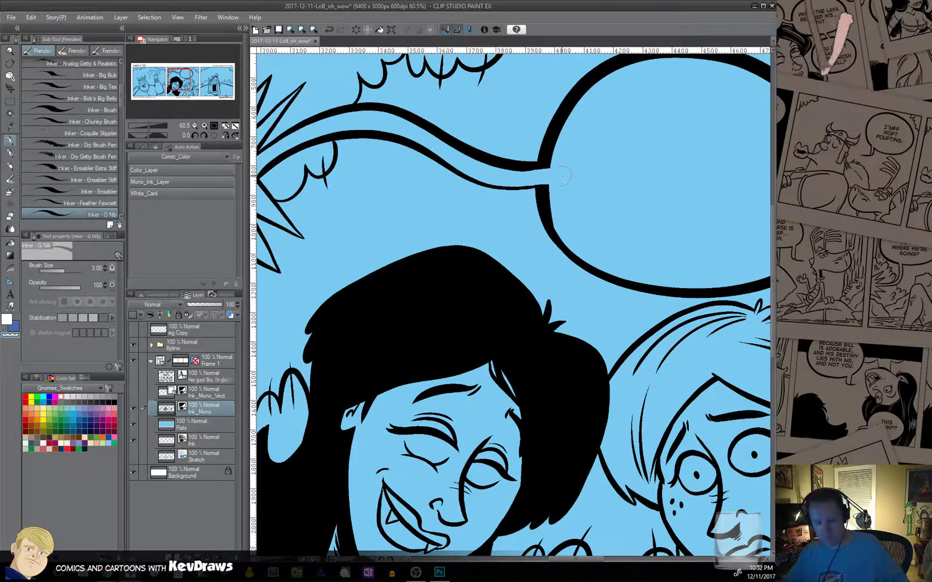
{"action": "scroll", "coordinate": [573, 183], "scroll_direction": "down", "scroll_amount": 10}
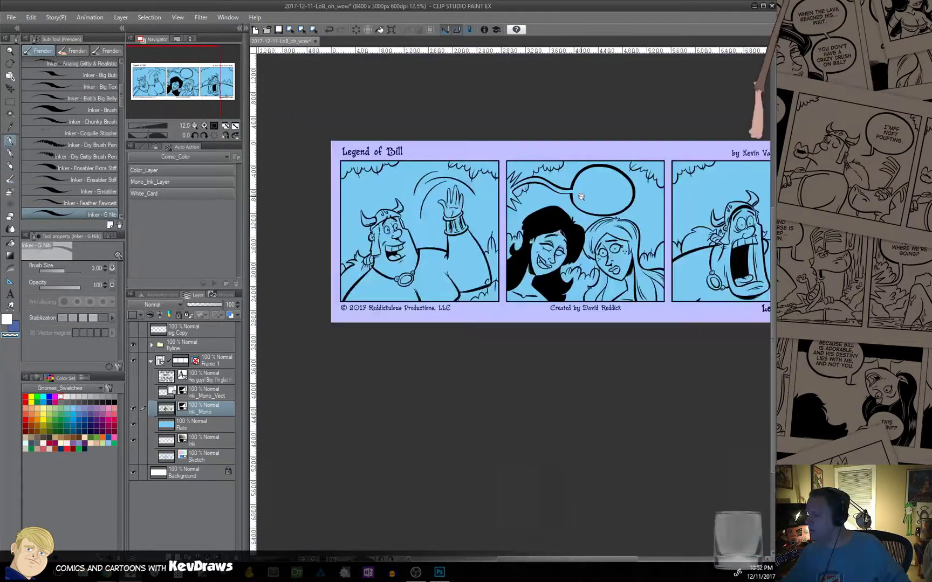
{"action": "left_click_drag", "start_coordinate": [585, 202], "coordinate": [522, 223]}
{"action": "scroll", "coordinate": [521, 223], "scroll_direction": "up", "scroll_amount": 3}
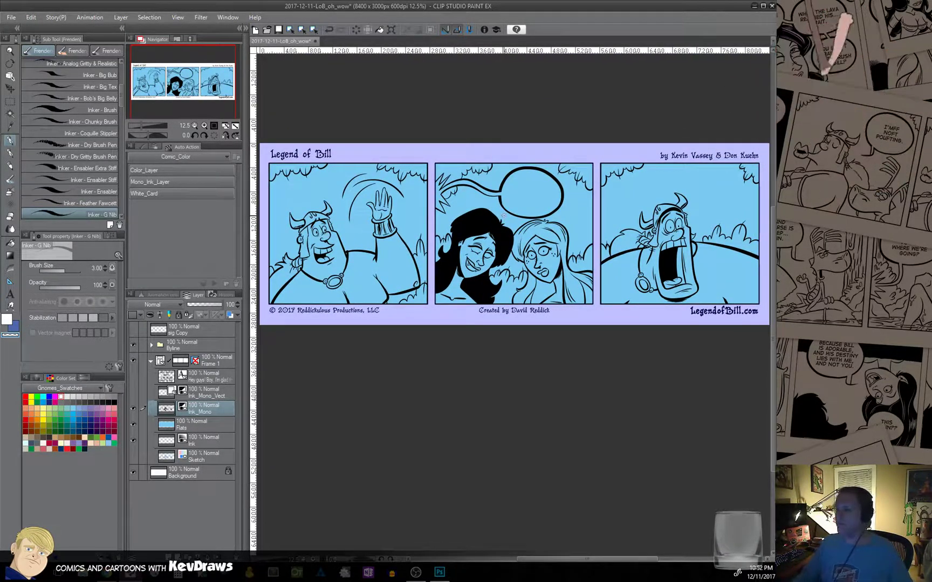
Turn on Multiple referring for the Fill tool and fill the speech balloon and its tail with white on the Flats layer.
{"action": "key", "text": "g"}
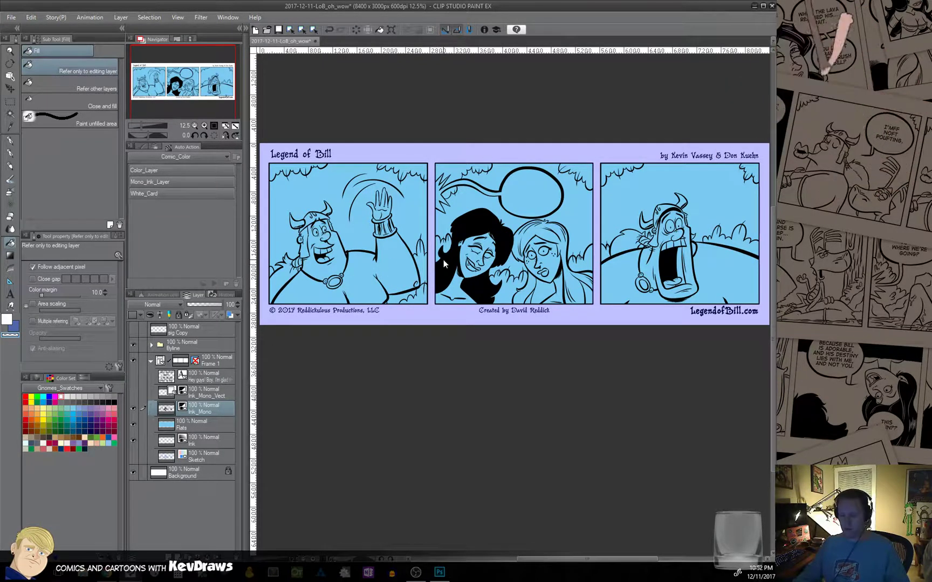
{"action": "left_click", "coordinate": [209, 425]}
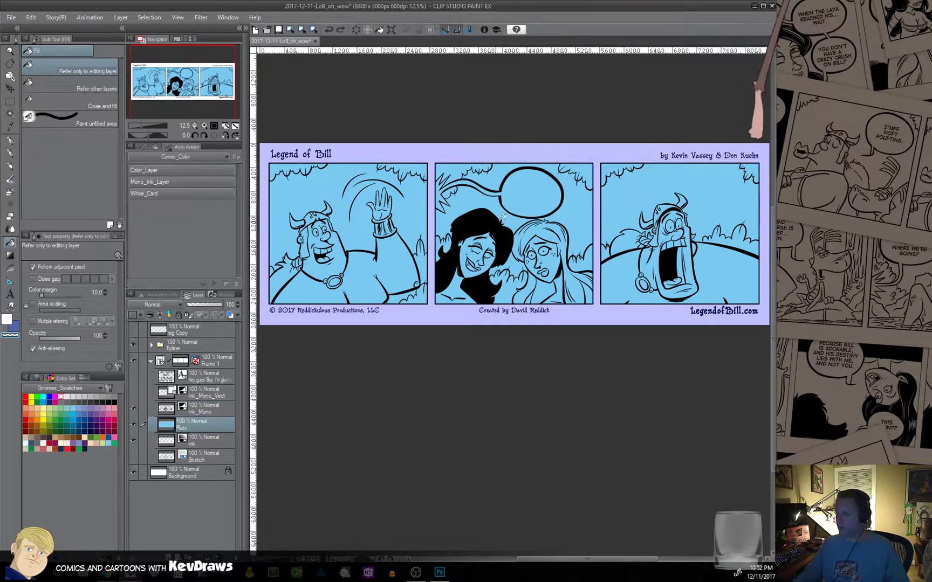
{"action": "key", "text": "Delete"}
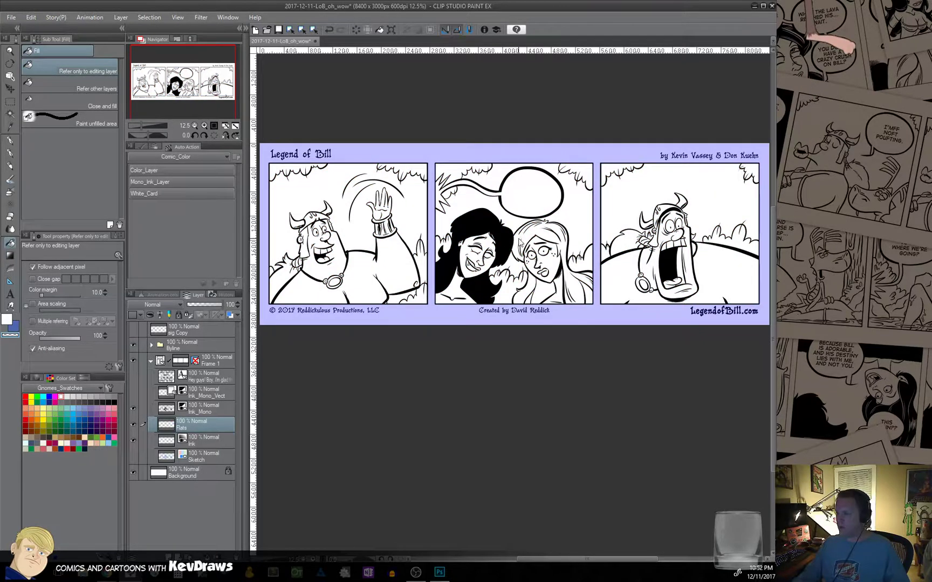
{"action": "key", "text": "ctrl+z"}
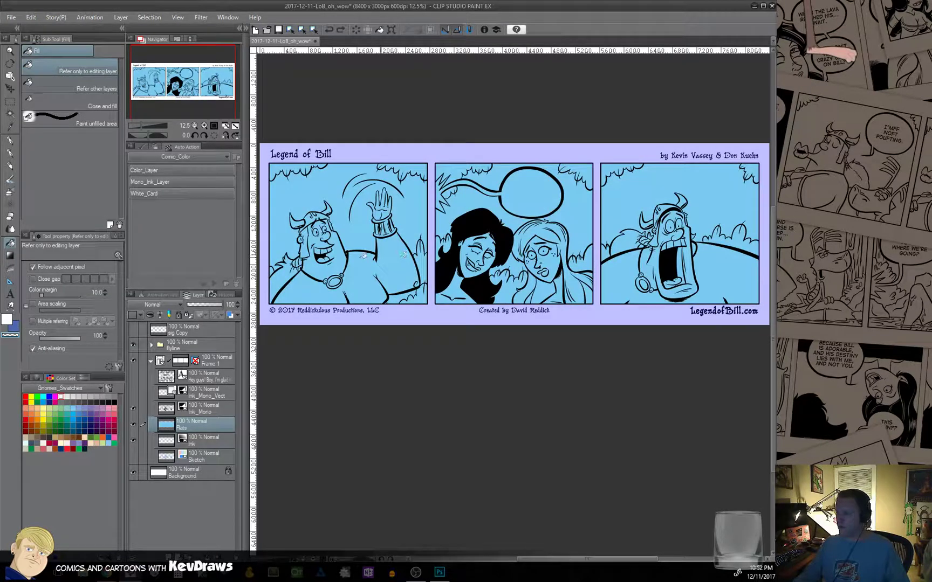
{"action": "left_click", "coordinate": [33, 322]}
{"action": "left_click", "coordinate": [518, 207]}
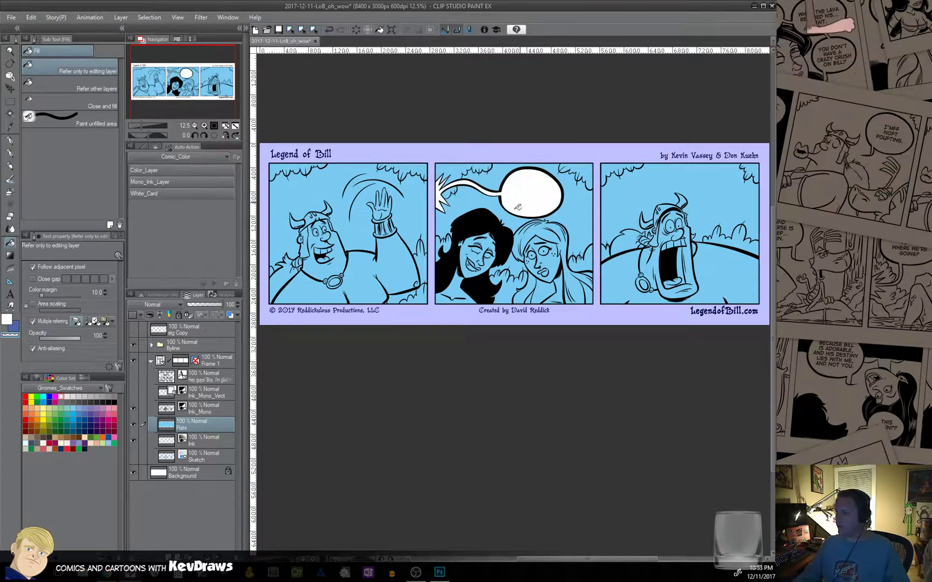
Fill the waving Viking's eyes and upper teeth in the first panel with white.
{"action": "scroll", "coordinate": [324, 224], "scroll_direction": "up", "scroll_amount": 5}
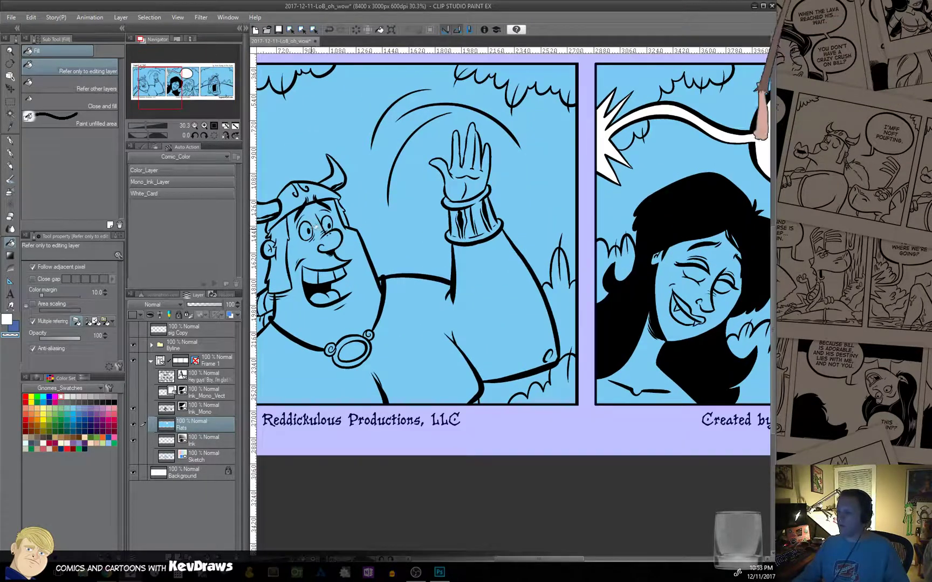
{"action": "left_click_drag", "start_coordinate": [352, 238], "coordinate": [474, 234]}
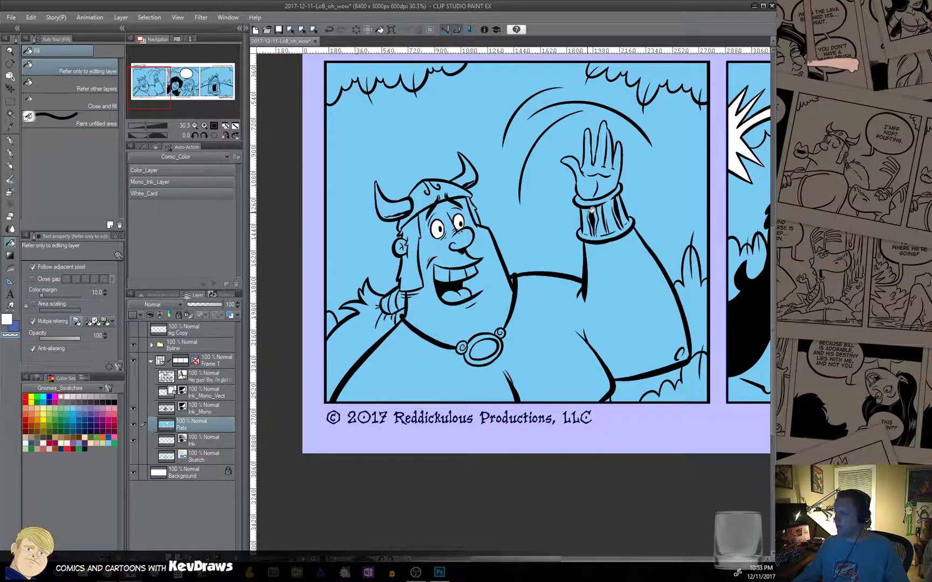
{"action": "left_click", "coordinate": [443, 274]}
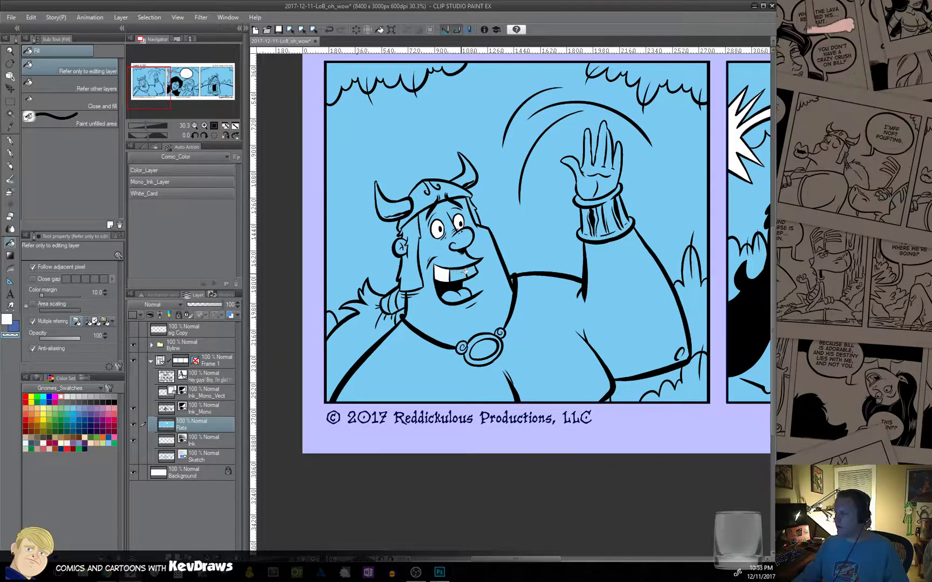
{"action": "left_click", "coordinate": [473, 270]}
Fill the dark-haired woman's fangs and the other woman's eyes in the second panel with white.
{"action": "left_click_drag", "start_coordinate": [706, 266], "coordinate": [306, 266]}
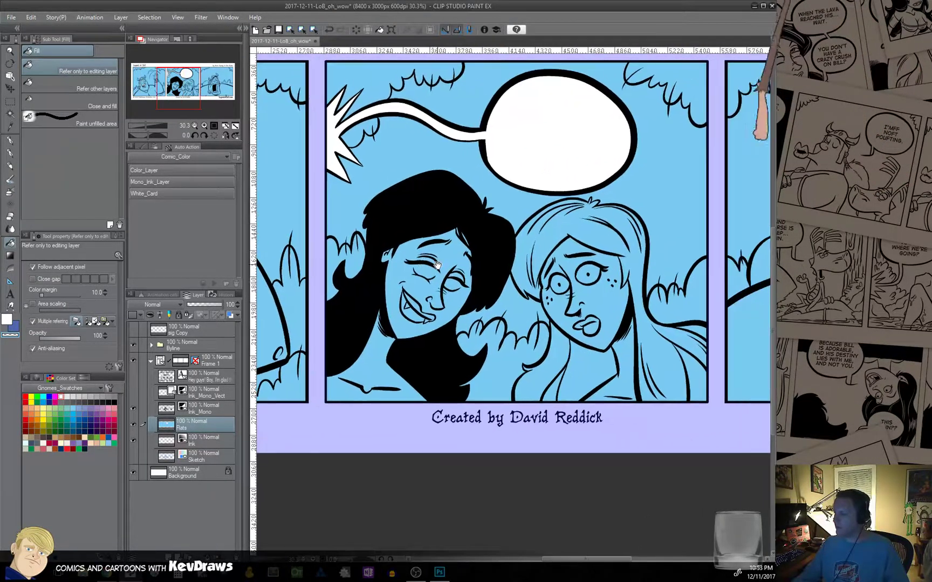
{"action": "scroll", "coordinate": [422, 311], "scroll_direction": "up", "scroll_amount": 1}
{"action": "scroll", "coordinate": [423, 310], "scroll_direction": "up", "scroll_amount": 1}
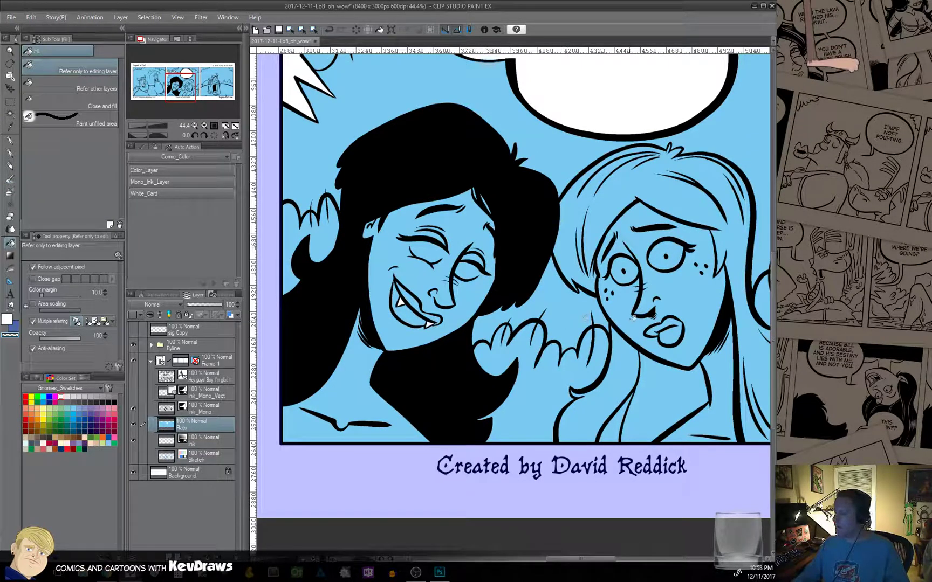
{"action": "mouse_move", "coordinate": [700, 202]}
{"action": "left_mouse_down"}
{"action": "mouse_move", "coordinate": [519, 343]}
{"action": "mouse_move", "coordinate": [518, 258]}
{"action": "mouse_move", "coordinate": [536, 151]}
{"action": "left_mouse_up"}
{"action": "mouse_move", "coordinate": [525, 245]}
{"action": "left_mouse_down"}
{"action": "mouse_move", "coordinate": [540, 244]}
{"action": "mouse_move", "coordinate": [420, 266]}
{"action": "left_mouse_up"}
Fill the screaming Viking's eyes and each of his upper teeth in the third panel with white.
{"action": "left_click_drag", "start_coordinate": [669, 262], "coordinate": [315, 273]}
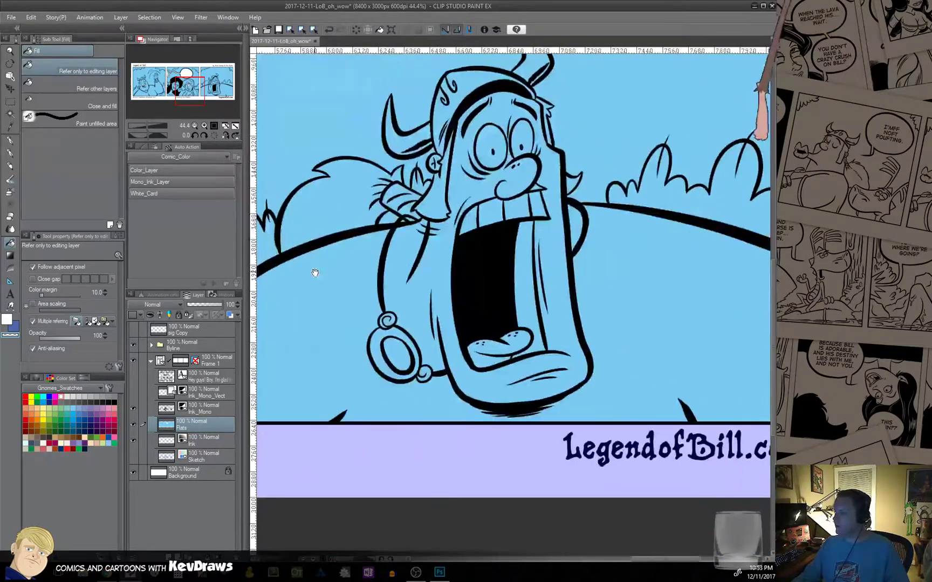
{"action": "left_click", "coordinate": [479, 140]}
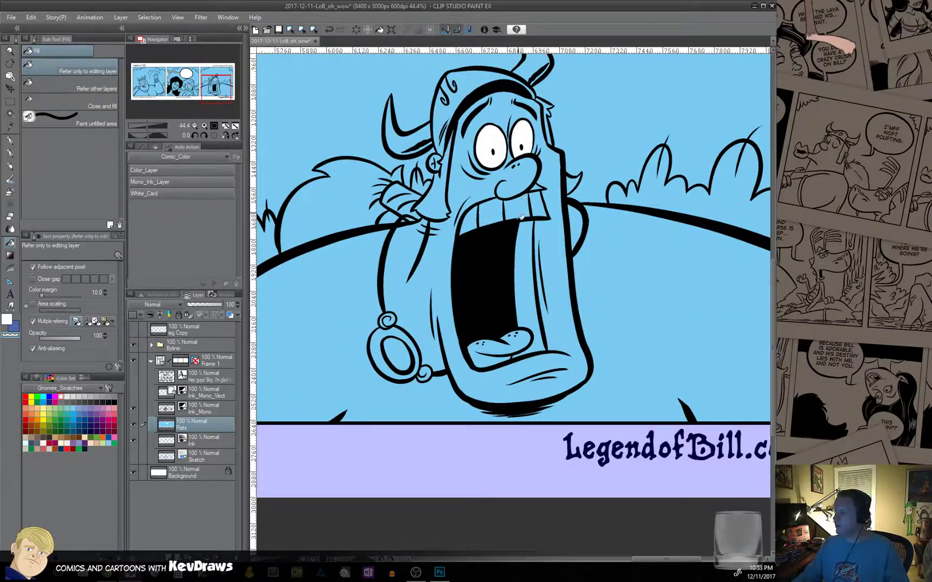
{"action": "left_click", "coordinate": [539, 204]}
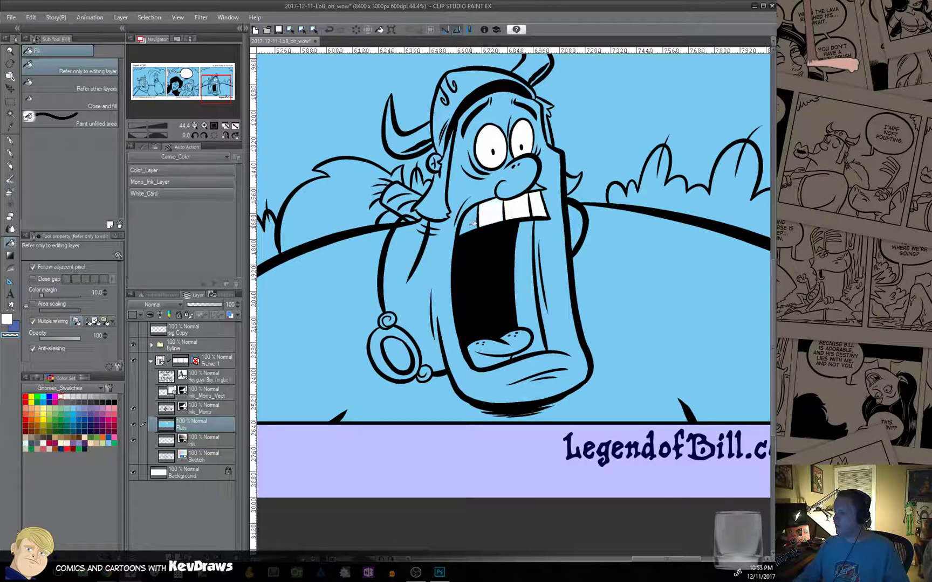
{"action": "left_click", "coordinate": [471, 222]}
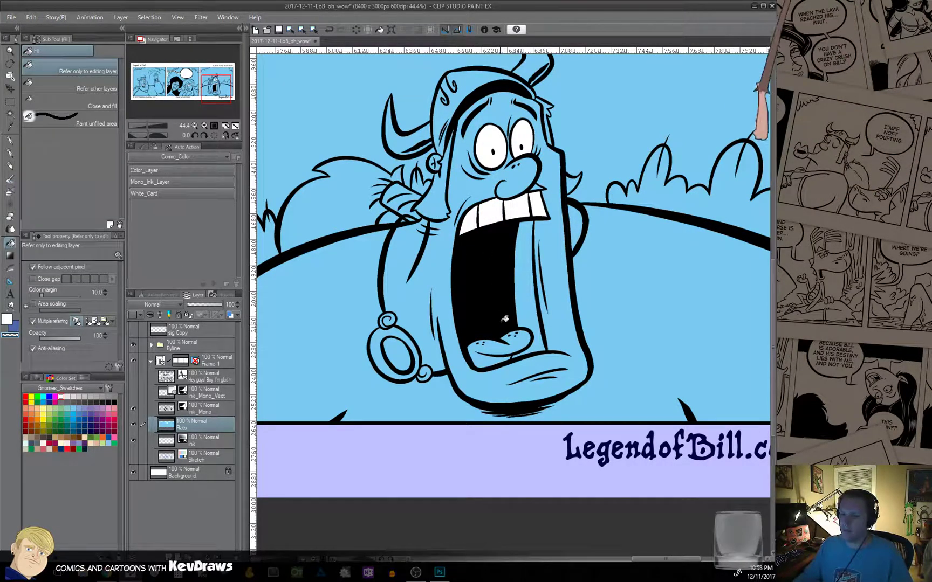
{"action": "left_click_drag", "start_coordinate": [542, 278], "coordinate": [546, 334], "text": "space"}
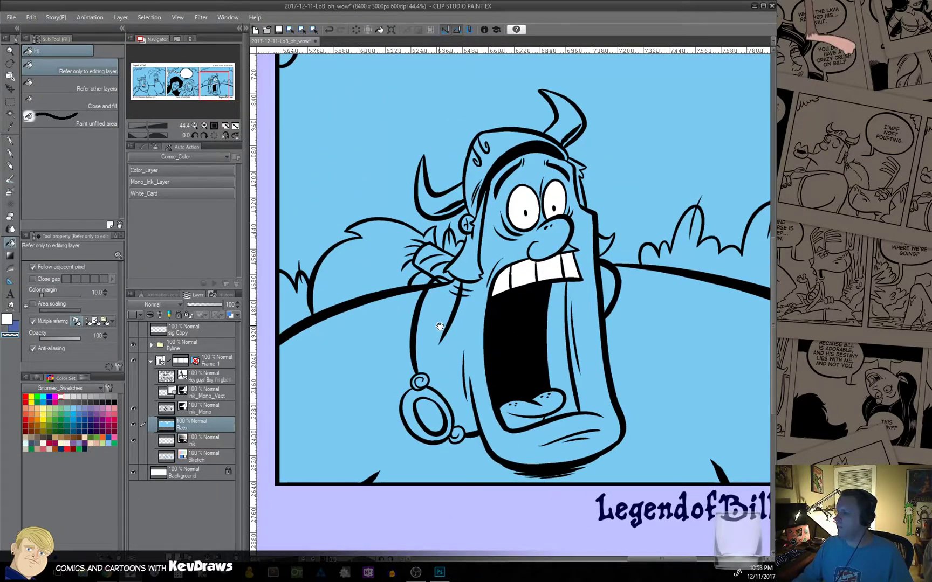
Open the recent file Lob_Colors.jpg, sample the Gina Skin swatch, and fill the long-haired woman's face, neck and chest with it in the strip.
{"action": "scroll", "coordinate": [442, 325], "scroll_direction": "down", "scroll_amount": 2}
{"action": "scroll", "coordinate": [443, 323], "scroll_direction": "down", "scroll_amount": 2}
{"action": "left_click_drag", "start_coordinate": [431, 321], "coordinate": [578, 329]}
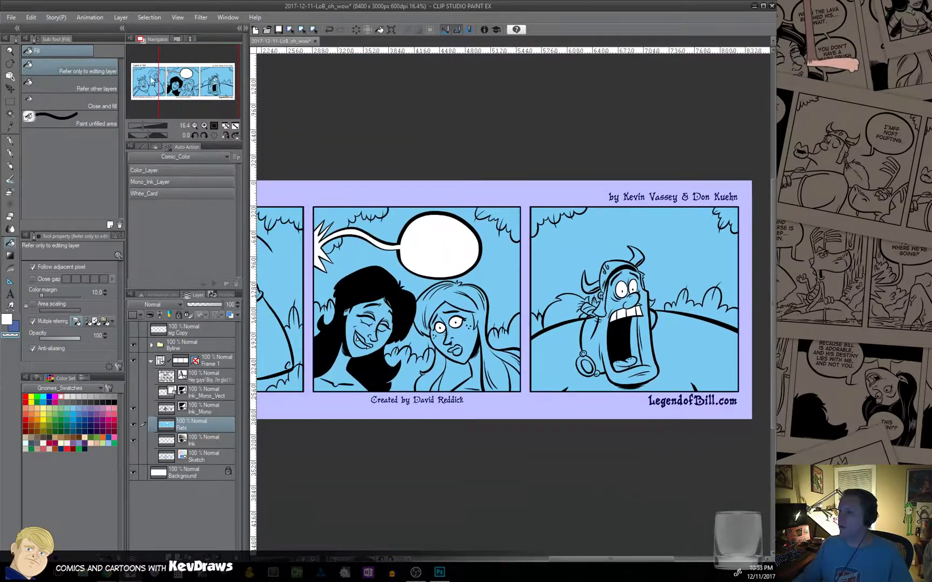
{"action": "left_click", "coordinate": [11, 17]}
{"action": "mouse_move", "coordinate": [36, 68]}
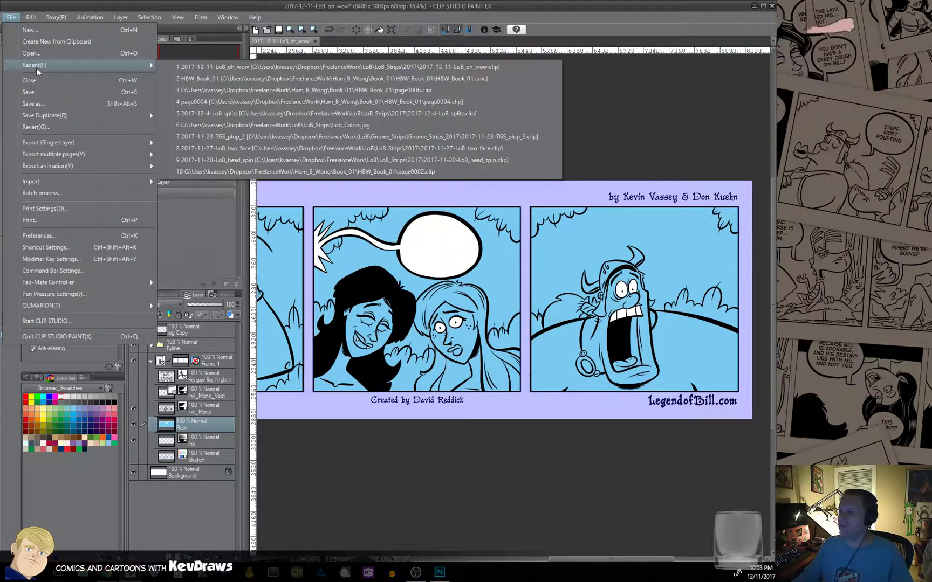
{"action": "left_click", "coordinate": [357, 126]}
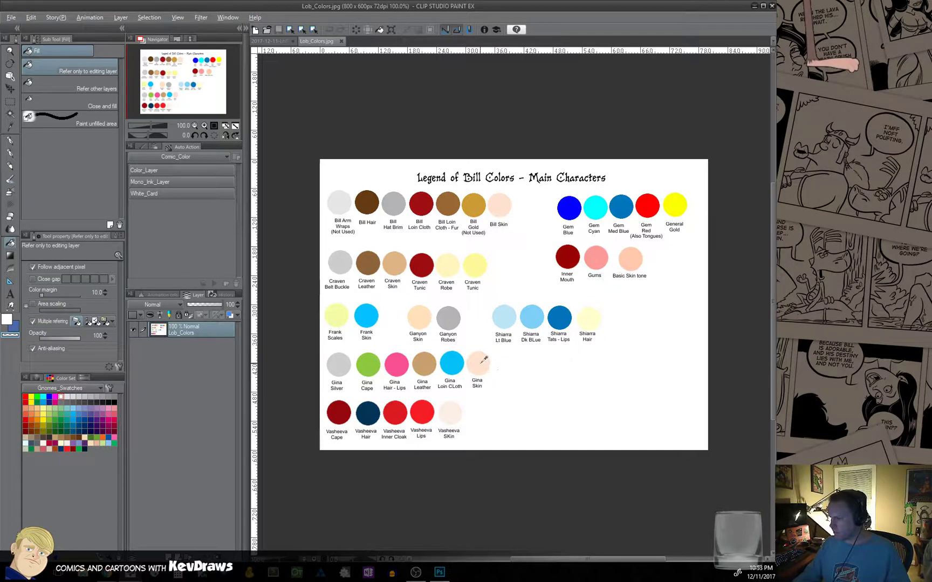
{"action": "left_click", "coordinate": [480, 362], "text": "alt"}
{"action": "left_click", "coordinate": [271, 42]}
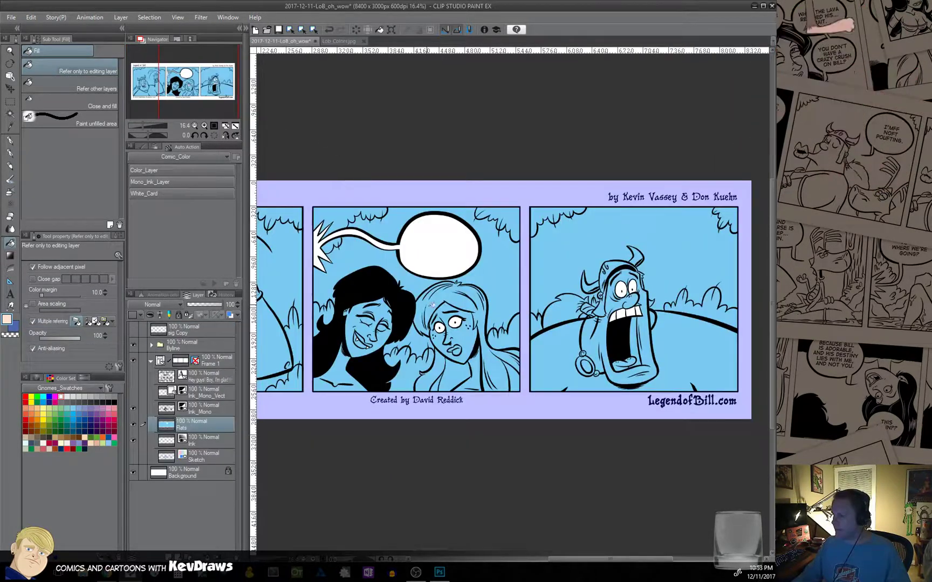
{"action": "left_click", "coordinate": [470, 340]}
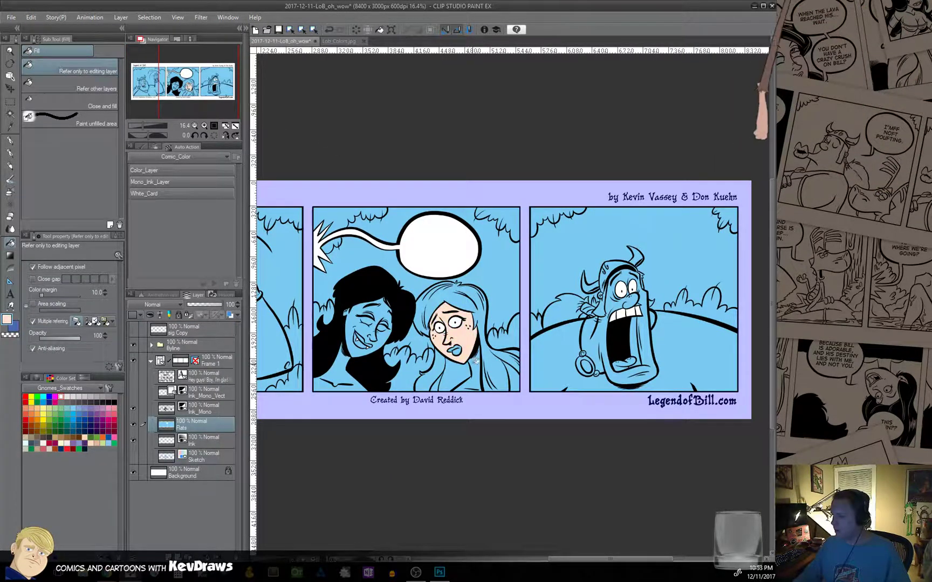
{"action": "left_click", "coordinate": [476, 362]}
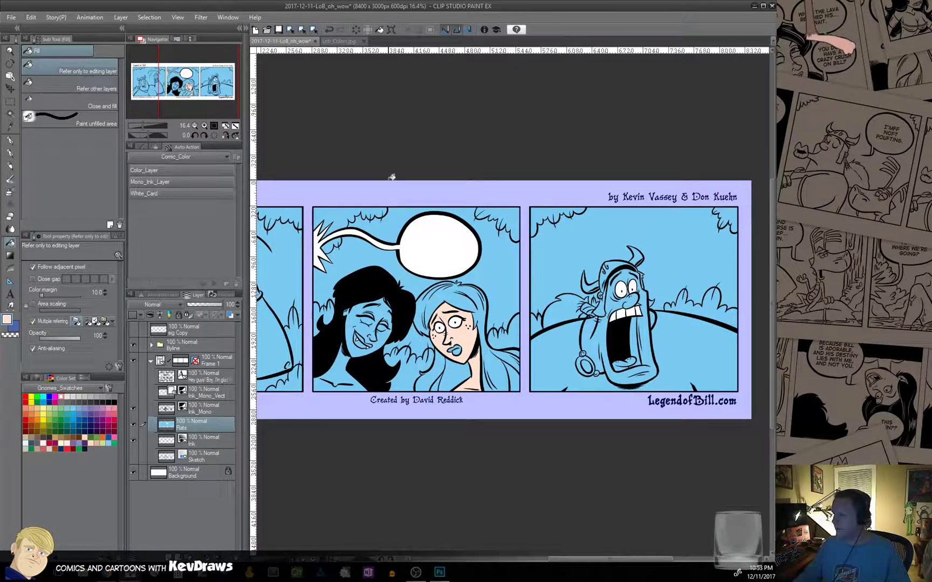
Sample the Vasheeva Skin swatch from Lob_Colors.jpg and fill the dark-haired woman's face, eyelids, neck and chest with it in the strip.
{"action": "left_click", "coordinate": [337, 42]}
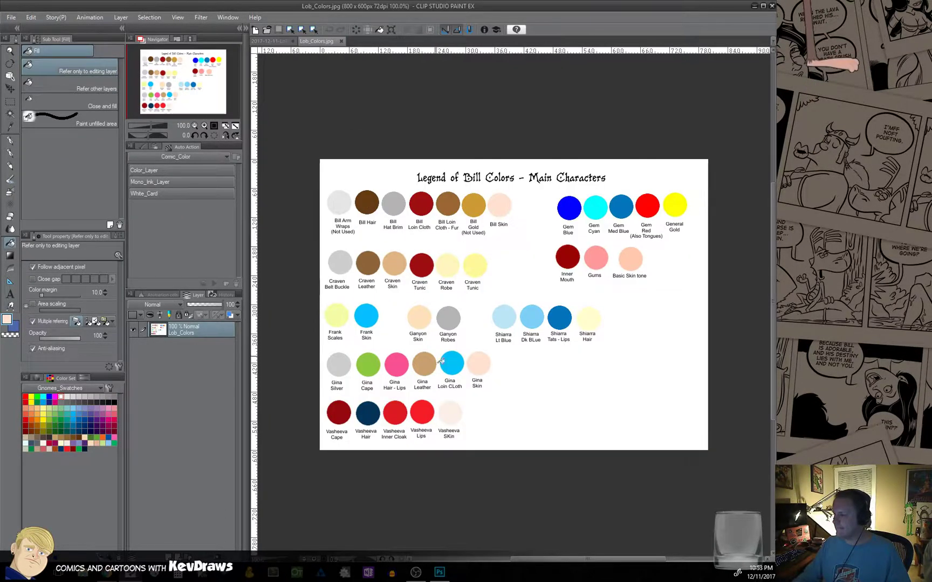
{"action": "left_click", "coordinate": [455, 410], "text": "alt"}
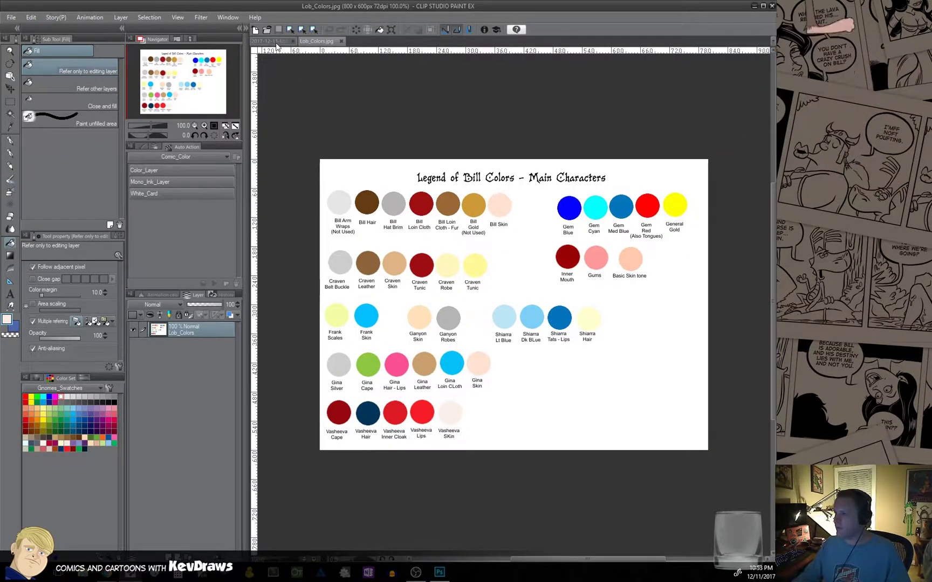
{"action": "left_click", "coordinate": [273, 42]}
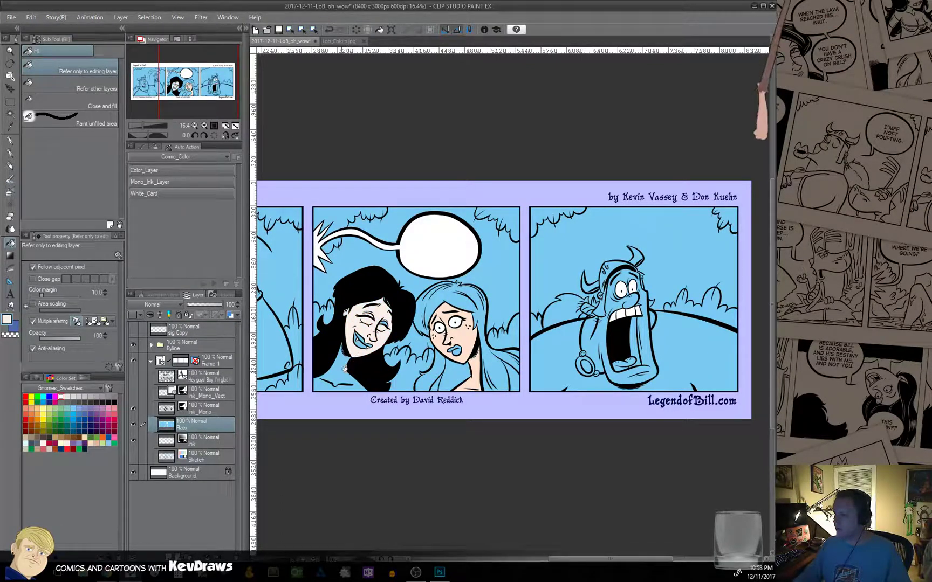
{"action": "scroll", "coordinate": [351, 335], "scroll_direction": "up", "scroll_amount": 3}
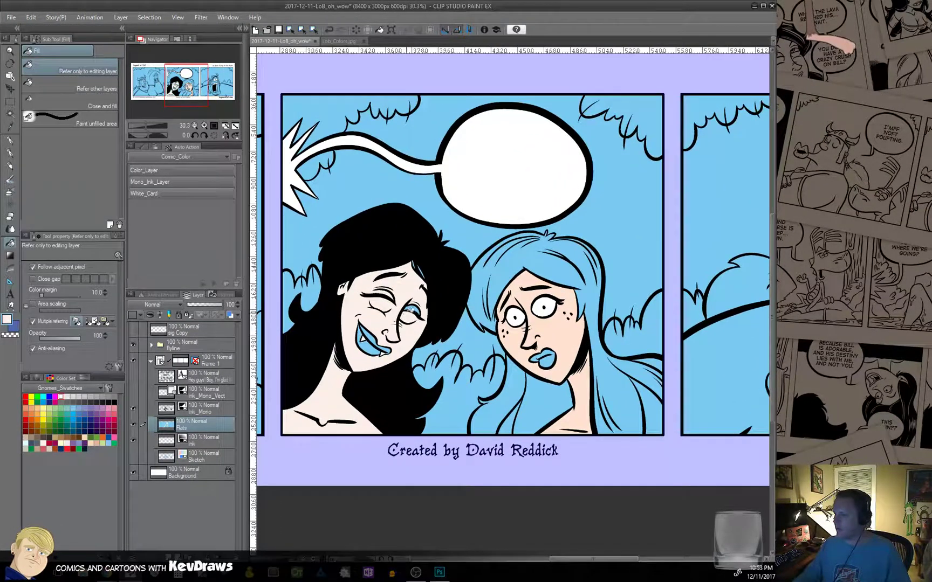
{"action": "scroll", "coordinate": [413, 305], "scroll_direction": "up", "scroll_amount": 5}
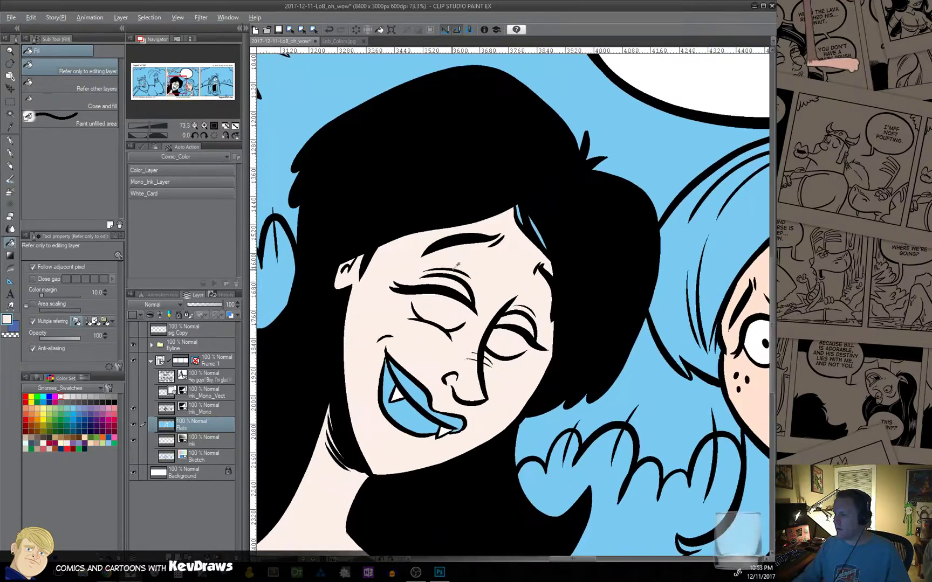
{"action": "scroll", "coordinate": [474, 257], "scroll_direction": "up", "scroll_amount": 2}
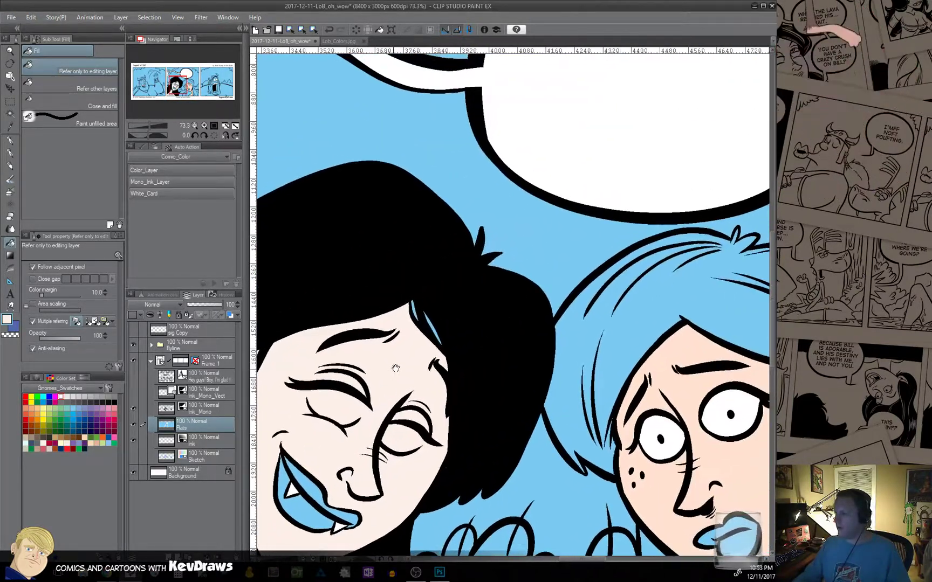
Fill the small unfilled gaps in the dark-haired woman's hair beside her forehead with the Vasheeva Skin colour.
{"action": "scroll", "coordinate": [410, 329], "scroll_direction": "up", "scroll_amount": 2}
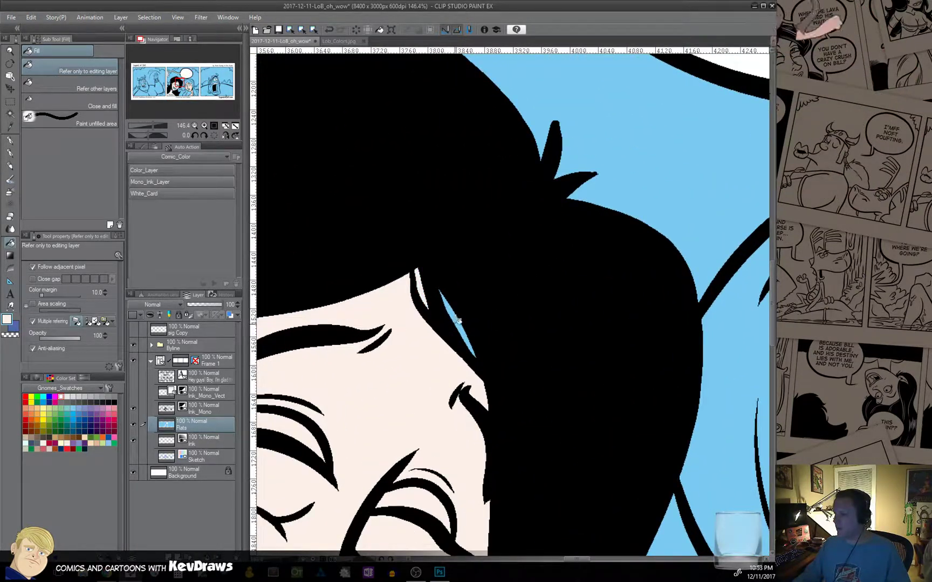
{"action": "scroll", "coordinate": [461, 323], "scroll_direction": "down", "scroll_amount": 9}
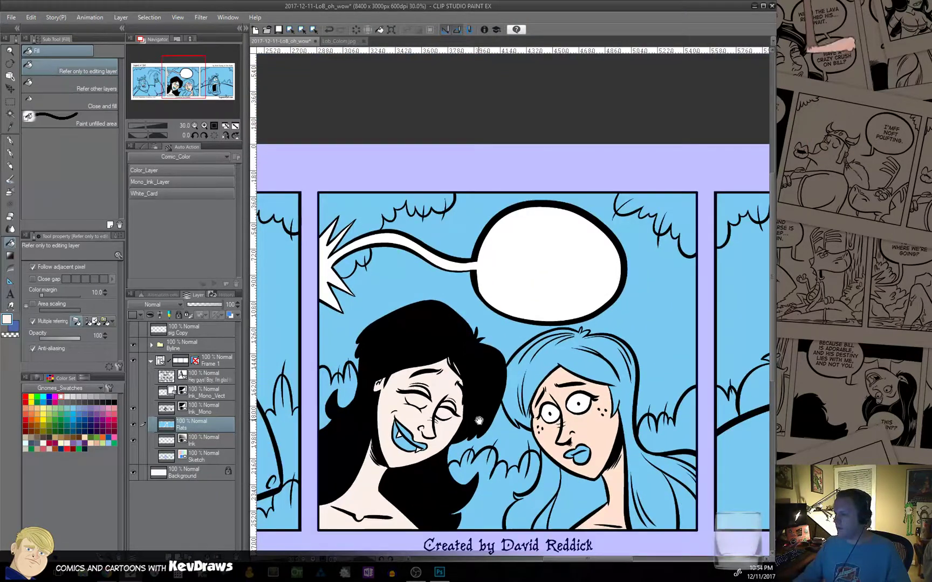
{"action": "scroll", "coordinate": [492, 327], "scroll_direction": "down", "scroll_amount": 2}
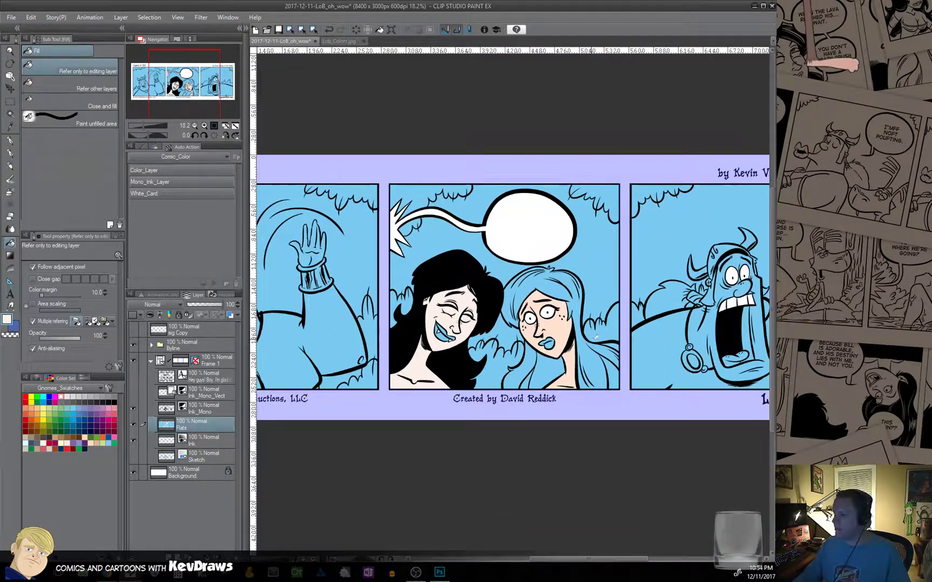
Sample the Bill Skin swatch from Lob_Colors.jpg and fill the waving Viking's chest, shoulders and raised arm in the first panel.
{"action": "left_click_drag", "start_coordinate": [570, 344], "coordinate": [622, 357]}
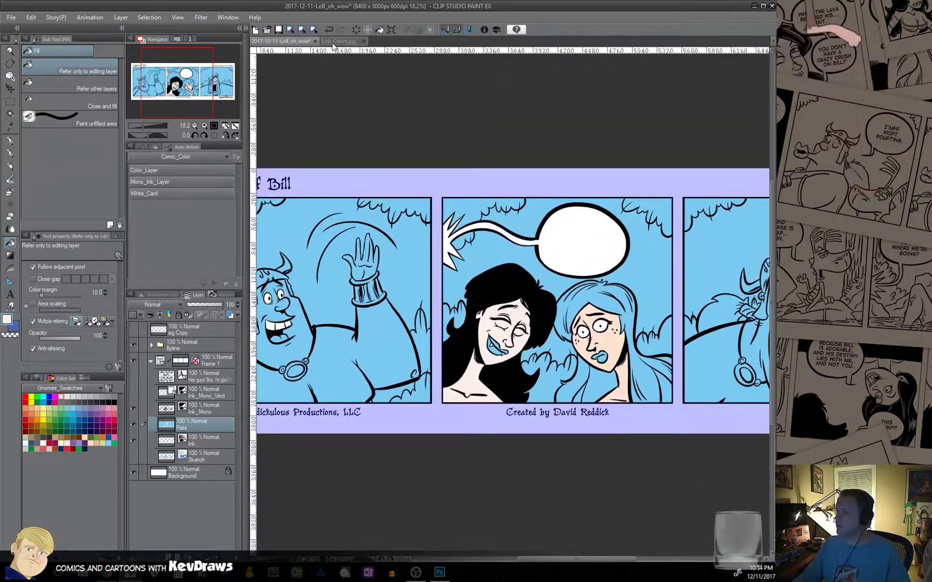
{"action": "left_click", "coordinate": [335, 42]}
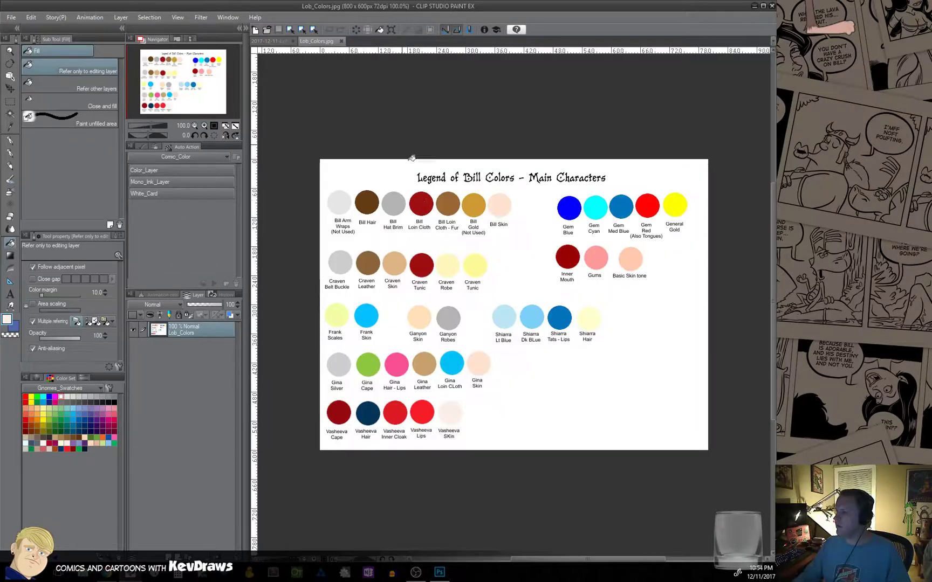
{"action": "left_click", "coordinate": [504, 203], "text": "alt"}
{"action": "key", "text": "ctrl+Tab"}
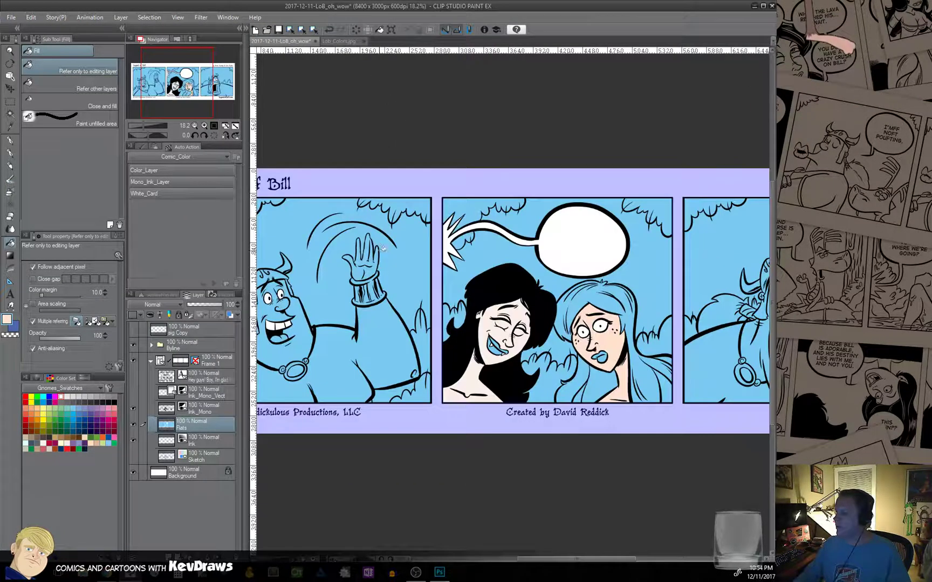
{"action": "left_click", "coordinate": [374, 345]}
{"action": "scroll", "coordinate": [508, 380], "scroll_direction": "down", "scroll_amount": 1}
{"action": "scroll", "coordinate": [507, 381], "scroll_direction": "up", "scroll_amount": 3}
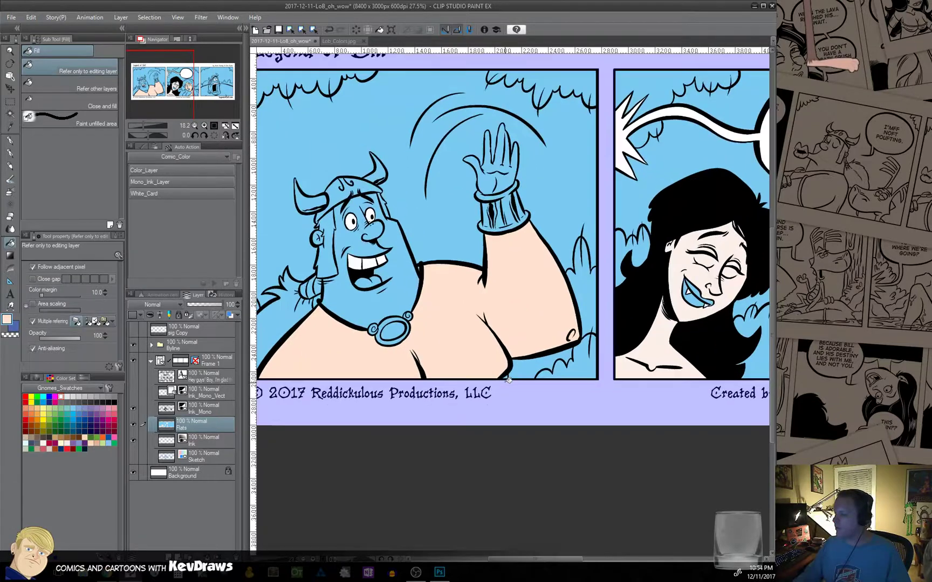
{"action": "scroll", "coordinate": [508, 380], "scroll_direction": "up", "scroll_amount": 2}
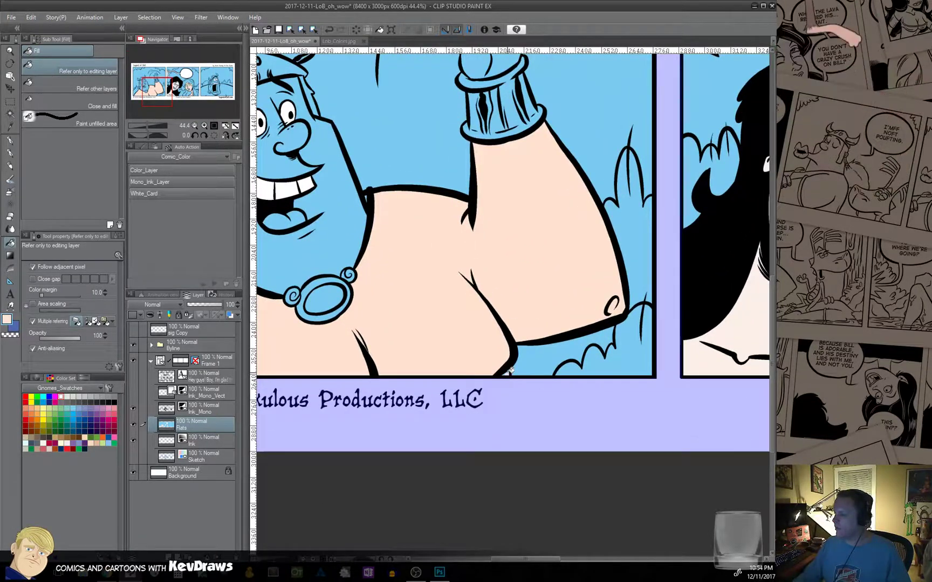
Fill the waving Viking's face, neck, ear and raised hand in the first panel with the Bill Skin colour.
{"action": "left_click_drag", "start_coordinate": [511, 370], "coordinate": [618, 499]}
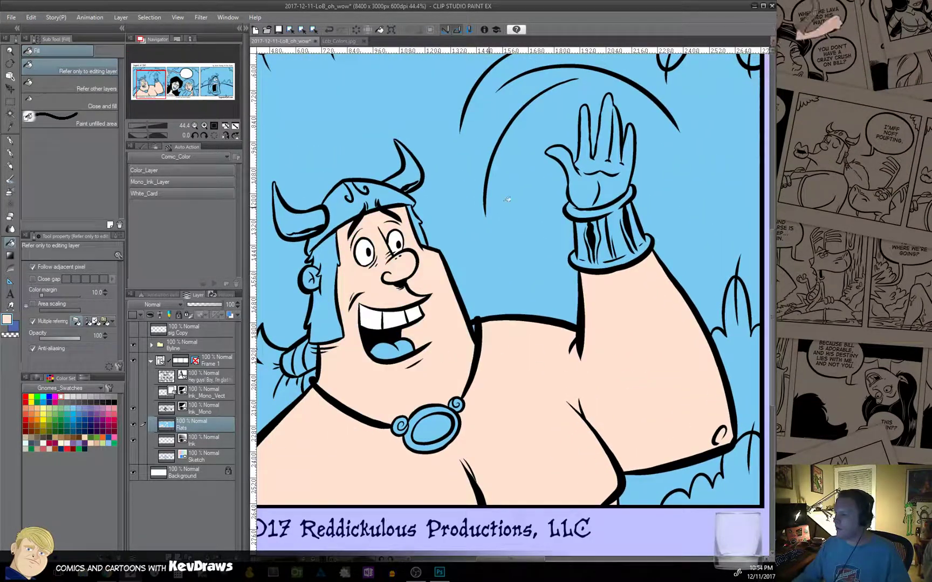
{"action": "left_click", "coordinate": [604, 180]}
{"action": "left_click_drag", "start_coordinate": [542, 286], "coordinate": [622, 261]}
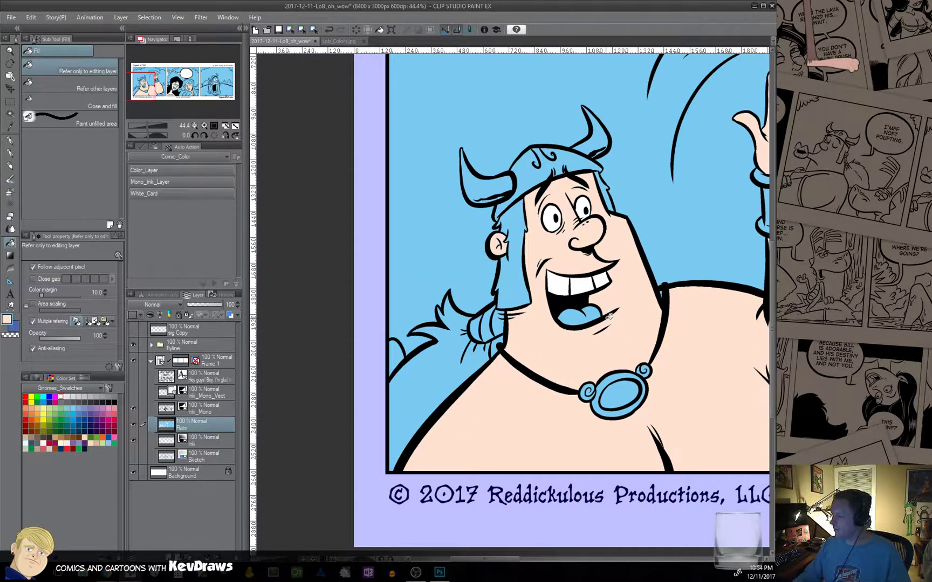
Fill the screaming Viking's shoulders and chest in the third panel with the Bill Skin colour.
{"action": "left_click_drag", "start_coordinate": [609, 317], "coordinate": [343, 316]}
{"action": "left_click_drag", "start_coordinate": [766, 352], "coordinate": [554, 326]}
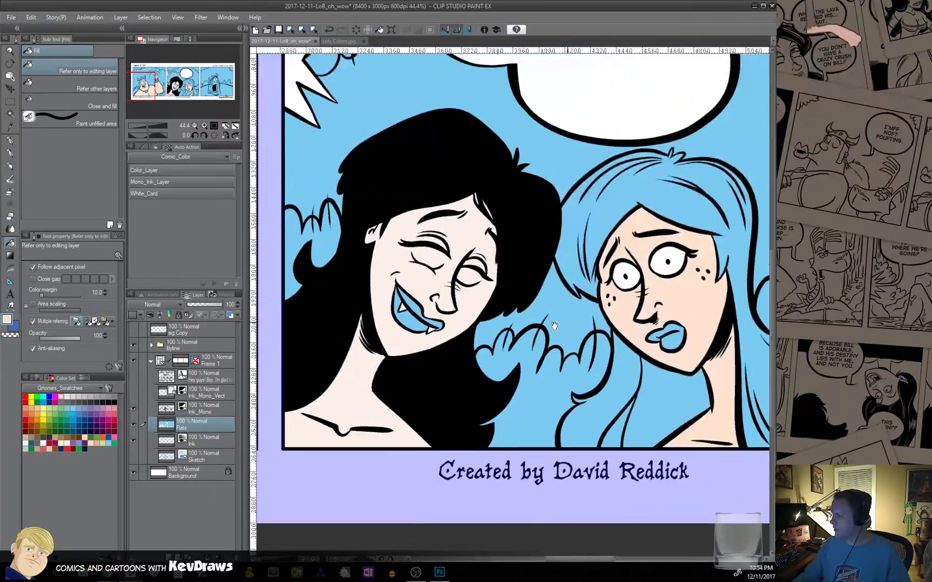
{"action": "left_click_drag", "start_coordinate": [765, 323], "coordinate": [428, 316]}
{"action": "left_click_drag", "start_coordinate": [664, 319], "coordinate": [395, 316]}
{"action": "left_click", "coordinate": [395, 316]}
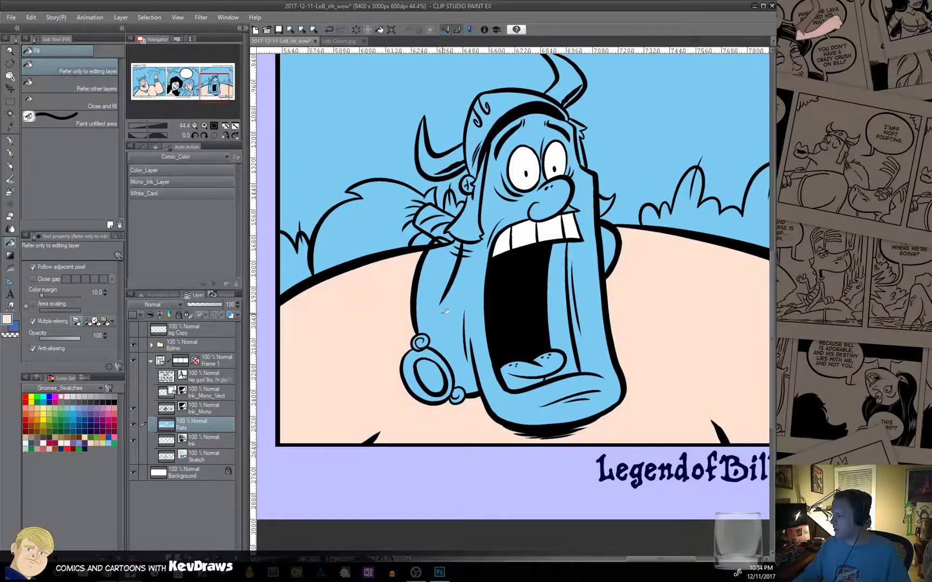
Fill the screaming Viking's neck, face, ear and the cheek strip beside his open mouth with the Bill Skin colour.
{"action": "left_click", "coordinate": [446, 311]}
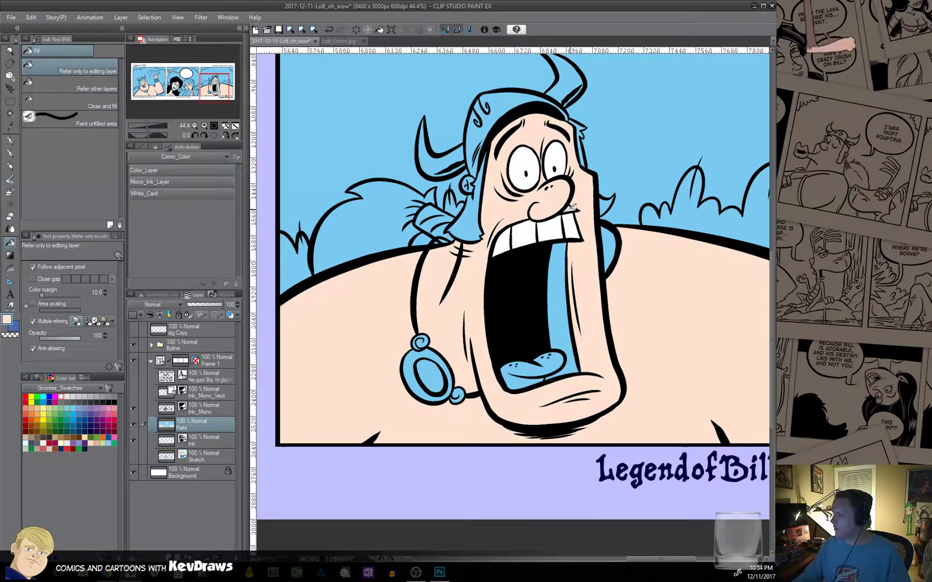
{"action": "left_click", "coordinate": [560, 259]}
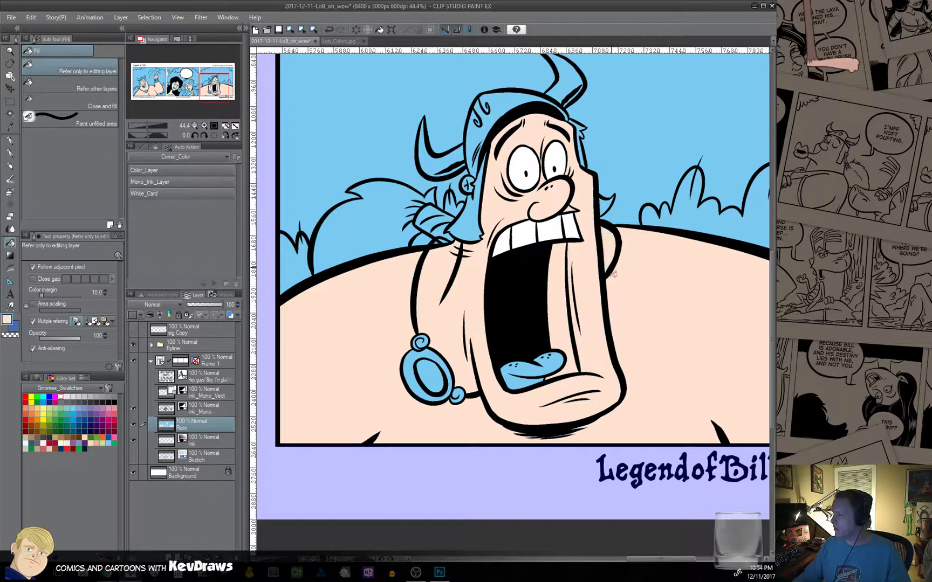
{"action": "left_click_drag", "start_coordinate": [488, 280], "coordinate": [515, 304]}
{"action": "scroll", "coordinate": [472, 305], "scroll_direction": "down", "scroll_amount": 4}
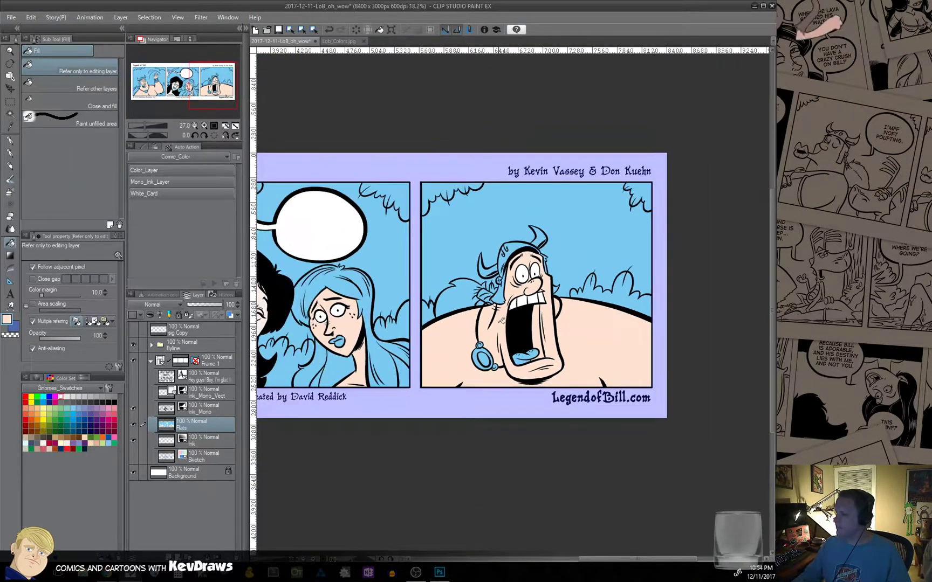
{"action": "scroll", "coordinate": [472, 304], "scroll_direction": "up", "scroll_amount": 4}
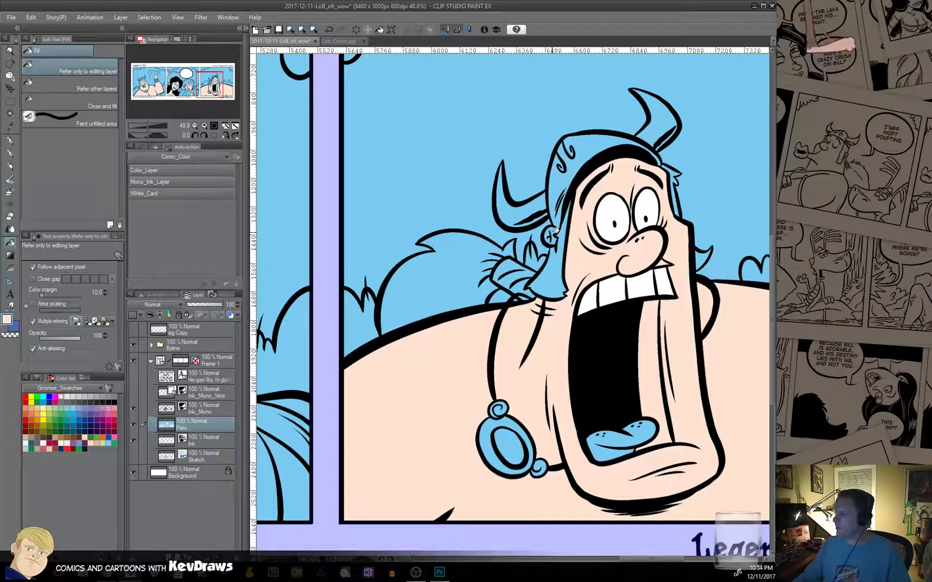
{"action": "scroll", "coordinate": [493, 323], "scroll_direction": "down", "scroll_amount": 8}
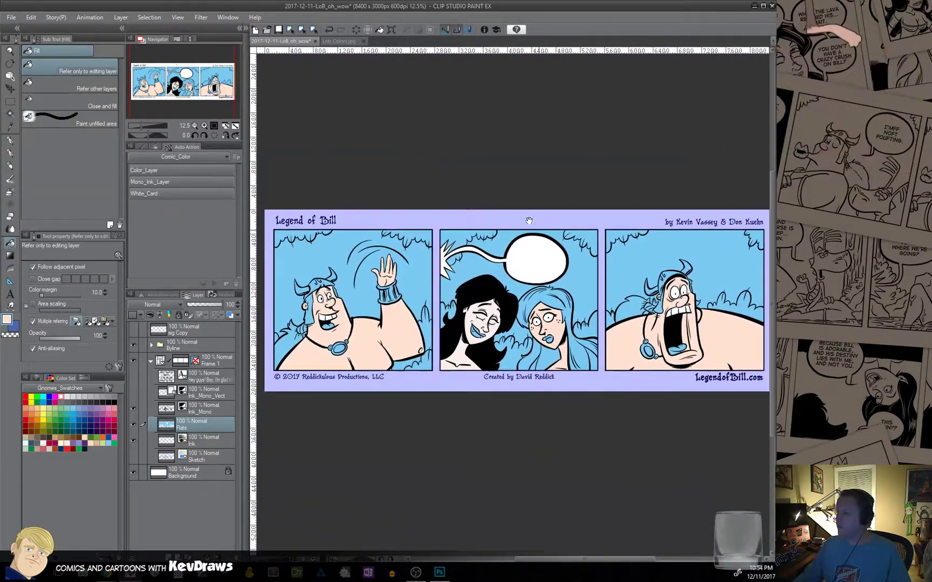
Sample the General Gold swatch from Lob_Colors.jpg and fill the waving Viking's wristband with it in the first panel.
{"action": "left_click", "coordinate": [339, 42]}
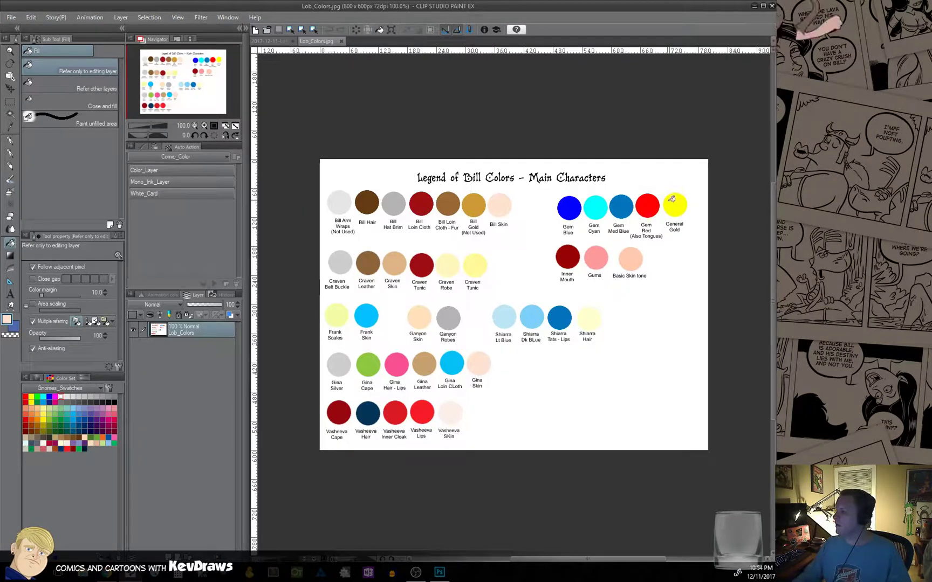
{"action": "left_click", "coordinate": [271, 42]}
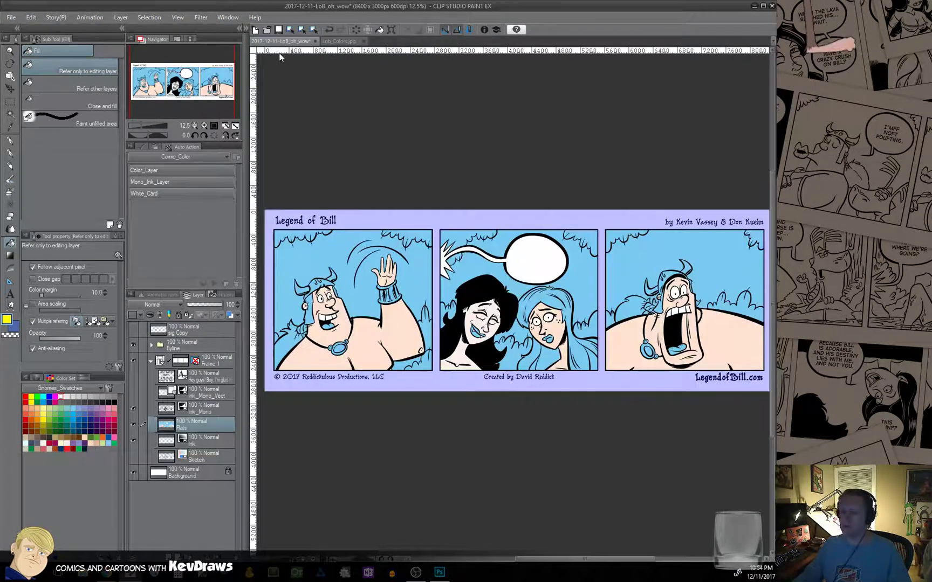
{"action": "scroll", "coordinate": [325, 228], "scroll_direction": "up", "scroll_amount": 5}
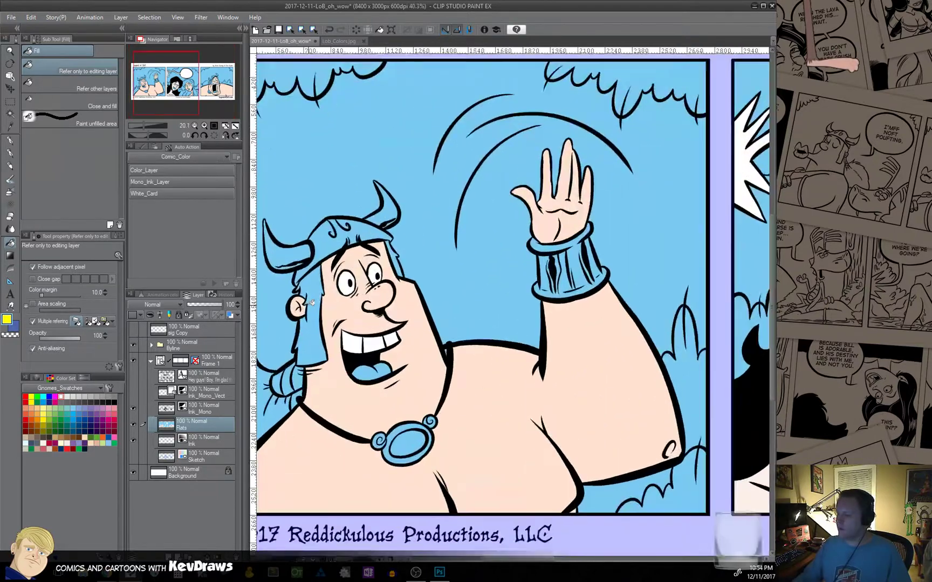
{"action": "left_click", "coordinate": [570, 284]}
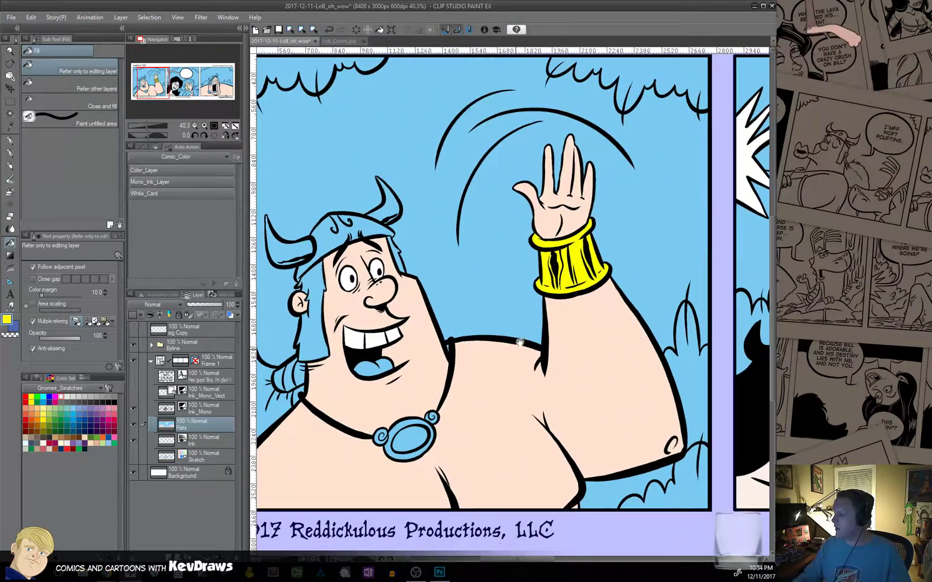
Fill the rim and both side curls of the waving Viking's necklace medallion with General Gold, checking the Lob_Colors.jpg chart.
{"action": "scroll", "coordinate": [543, 282], "scroll_direction": "up", "scroll_amount": 2}
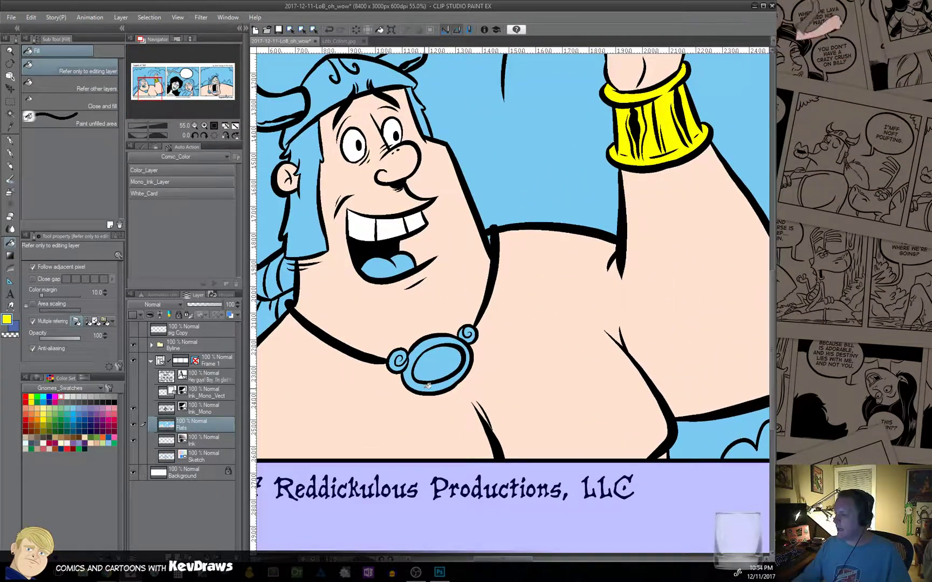
{"action": "left_click", "coordinate": [427, 385]}
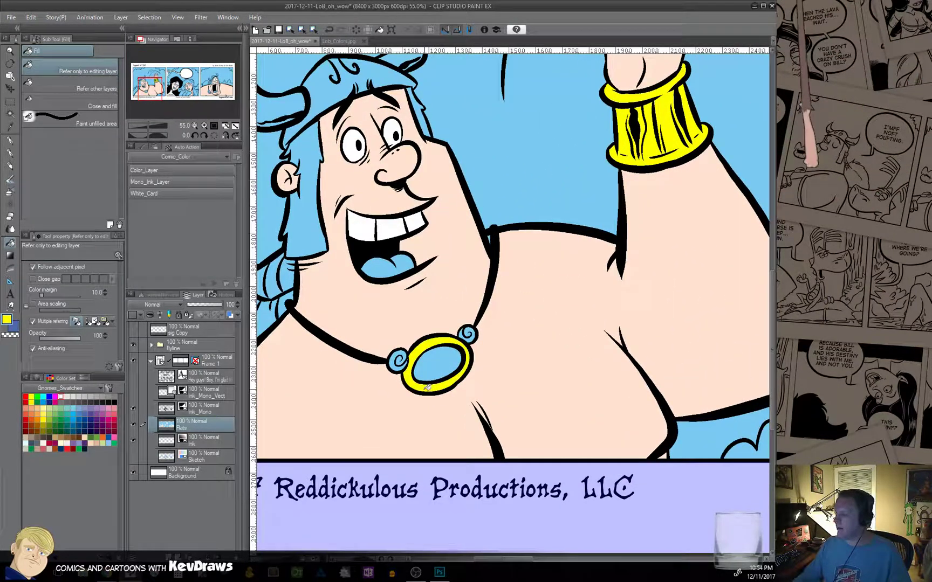
{"action": "left_click", "coordinate": [340, 41]}
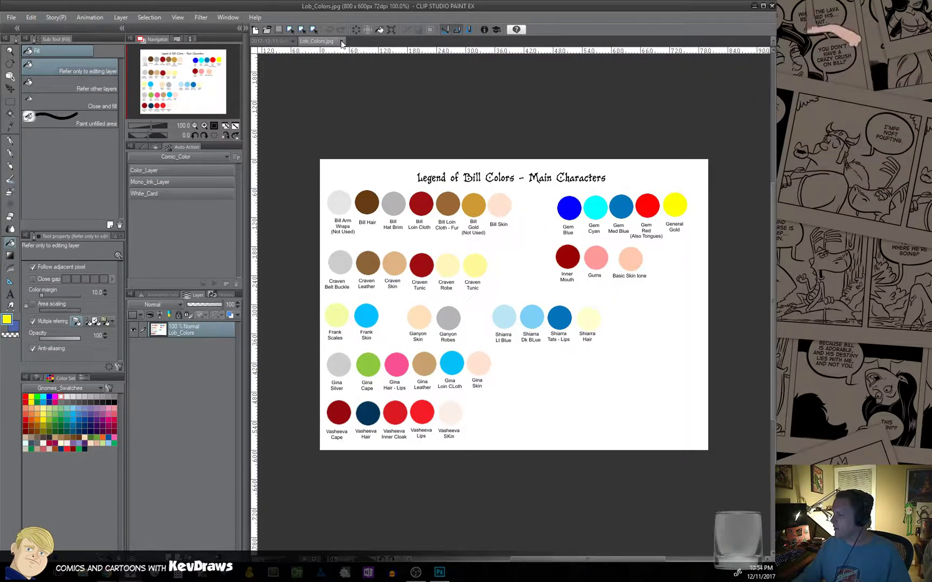
{"action": "left_click", "coordinate": [268, 41]}
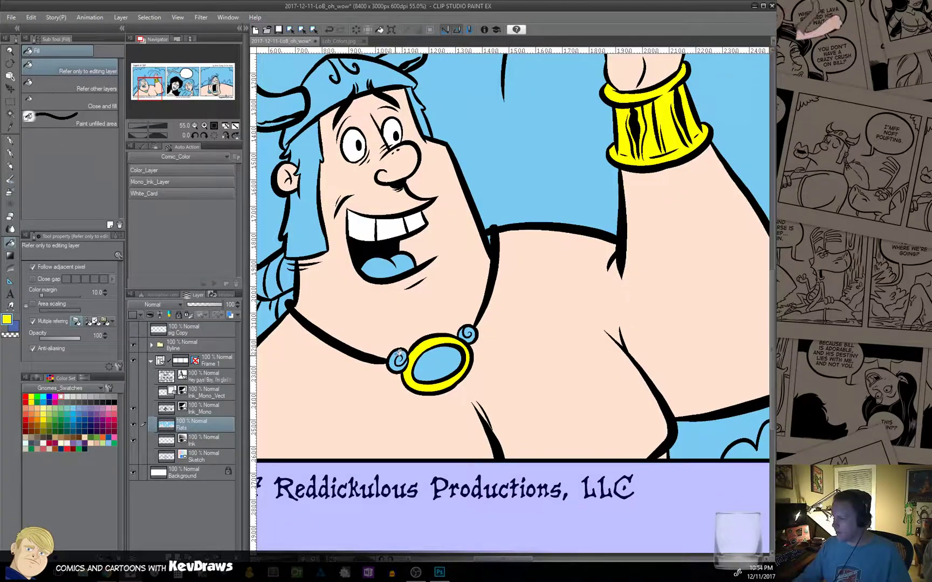
{"action": "left_click", "coordinate": [399, 354]}
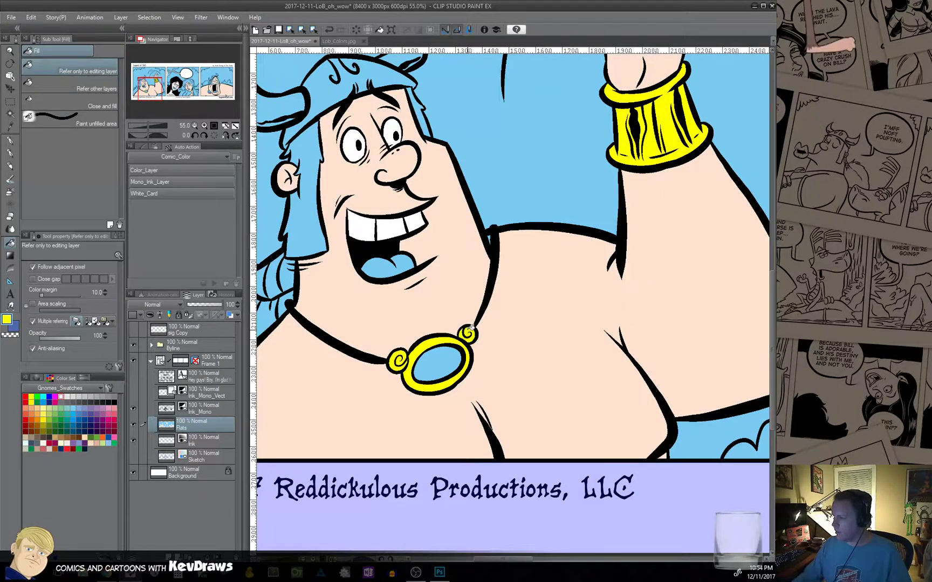
Fill the rim and curls of the screaming Viking's necklace medallion in the third panel with General Gold.
{"action": "scroll", "coordinate": [501, 347], "scroll_direction": "down", "scroll_amount": 3}
{"action": "left_click_drag", "start_coordinate": [636, 330], "coordinate": [428, 315]}
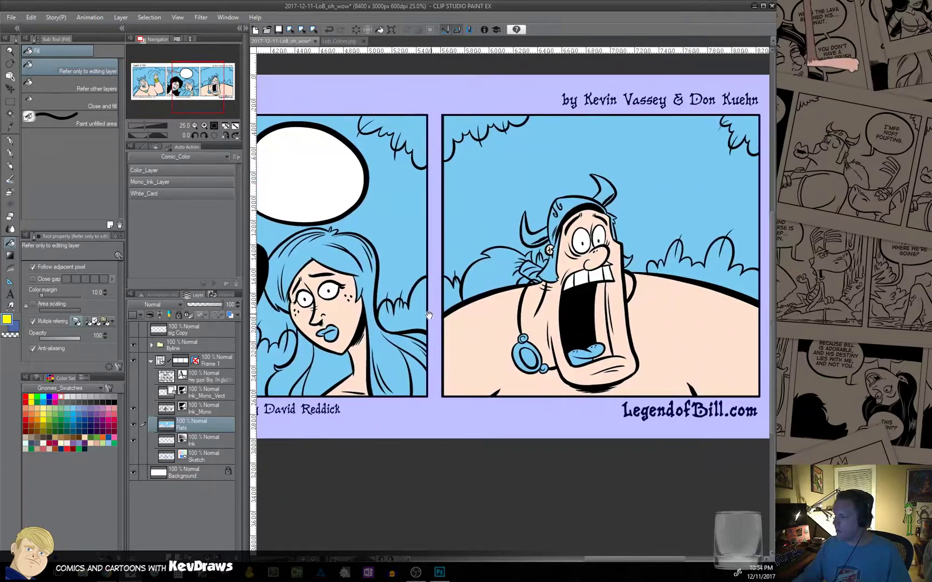
{"action": "scroll", "coordinate": [631, 311], "scroll_direction": "up", "scroll_amount": 3}
{"action": "left_click", "coordinate": [412, 372]}
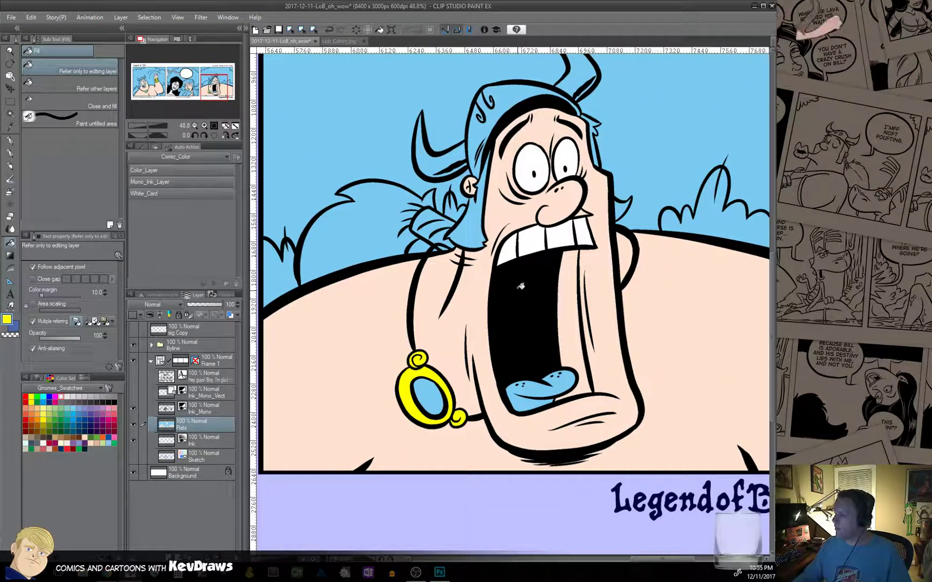
Fill Bill's helmet with yellow in the third panel and in the first panel.
{"action": "left_click", "coordinate": [474, 130]}
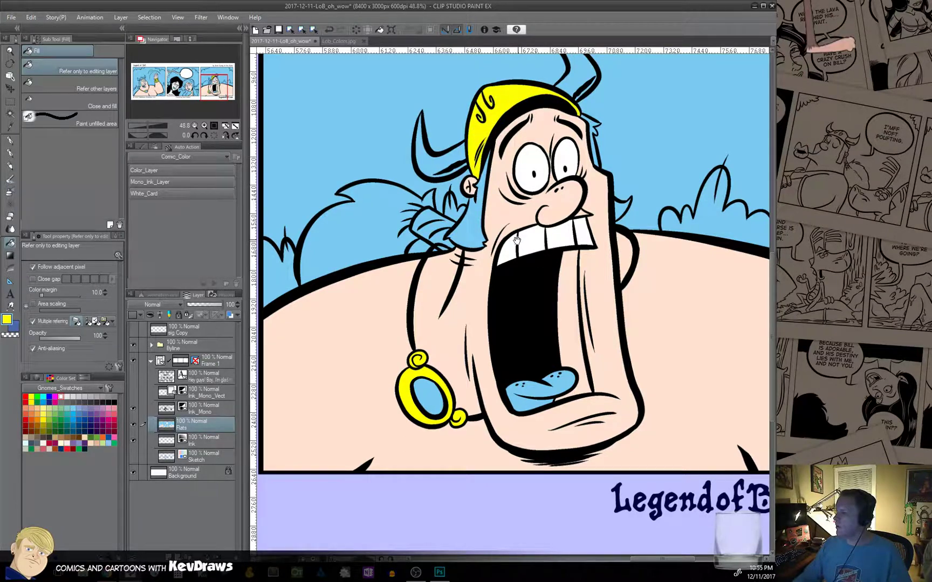
{"action": "left_click_drag", "start_coordinate": [270, 275], "coordinate": [405, 279]}
{"action": "scroll", "coordinate": [373, 278], "scroll_direction": "down", "scroll_amount": 4}
{"action": "left_click_drag", "start_coordinate": [259, 296], "coordinate": [634, 316]}
{"action": "left_click", "coordinate": [324, 243]}
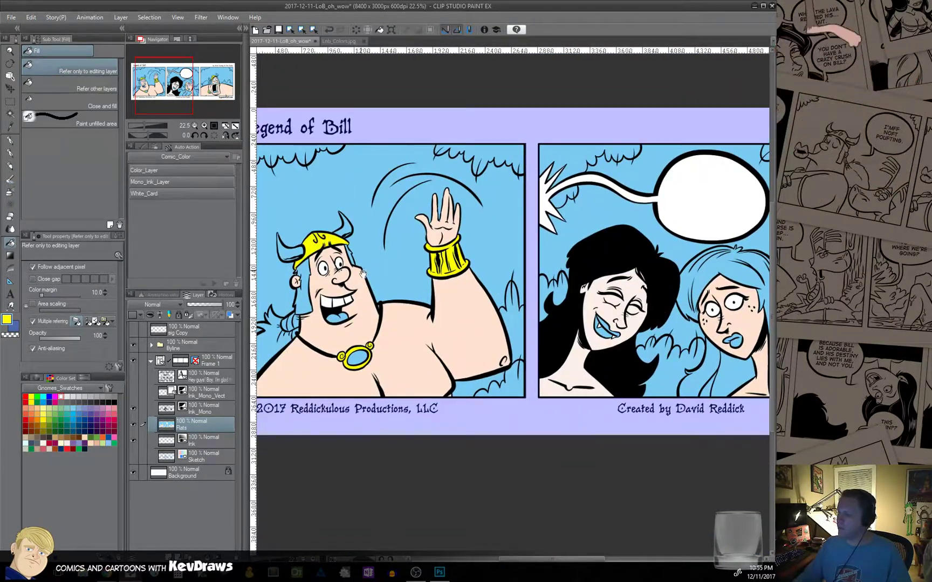
Sample Gem Red from the Lob_Colors.jpg palette and fill Bill's amulet gem in the first and third panels.
{"action": "left_click_drag", "start_coordinate": [363, 274], "coordinate": [373, 226]}
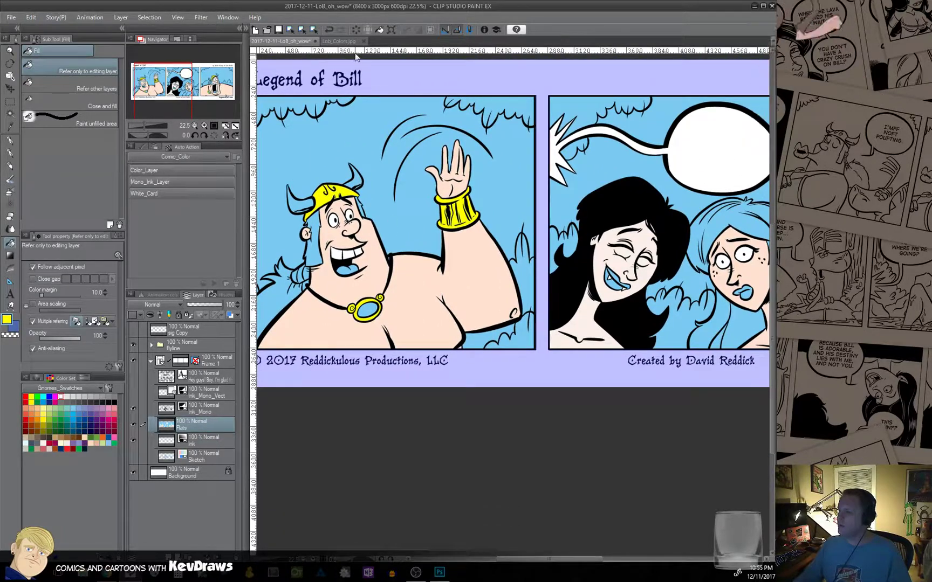
{"action": "left_click", "coordinate": [340, 41]}
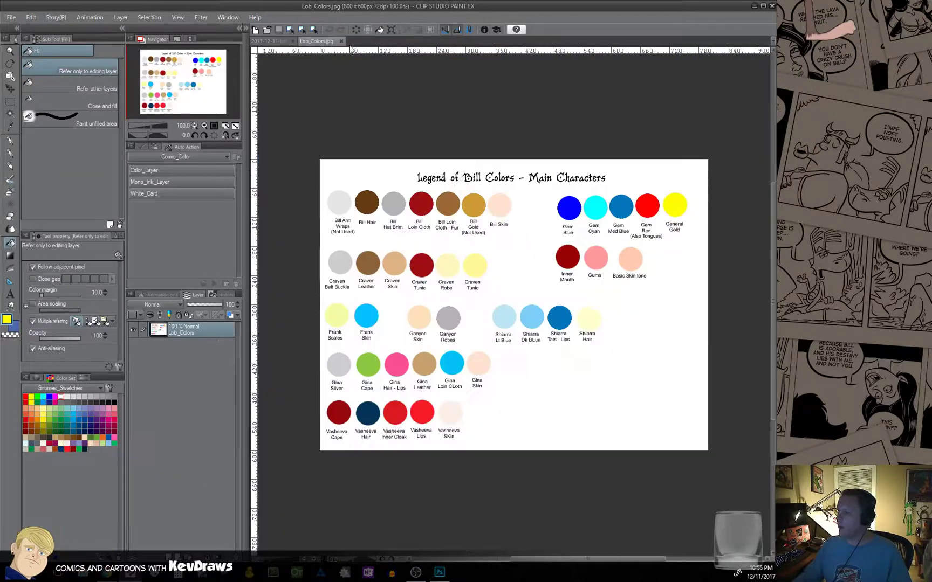
{"action": "left_click", "coordinate": [275, 42]}
{"action": "left_click_drag", "start_coordinate": [558, 298], "coordinate": [360, 265]}
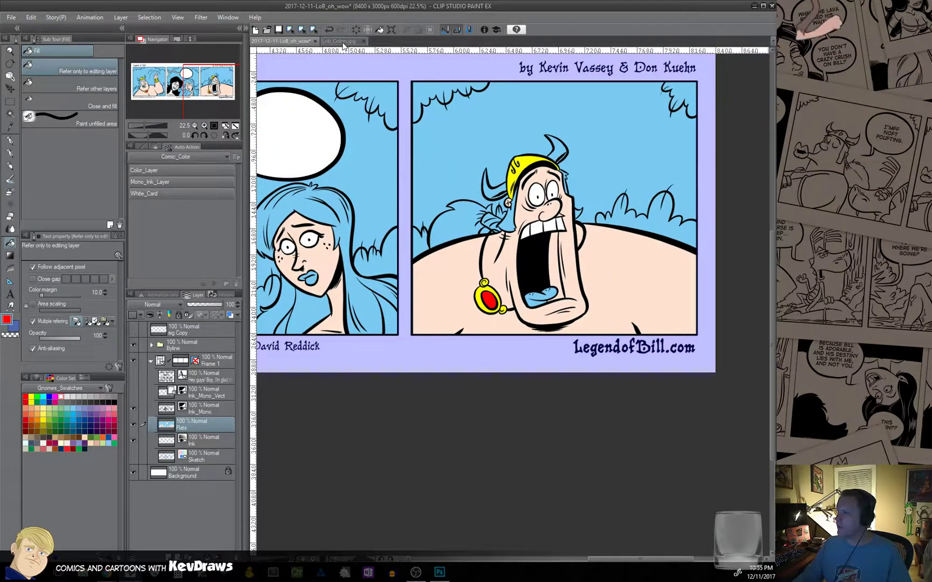
{"action": "left_click", "coordinate": [342, 42]}
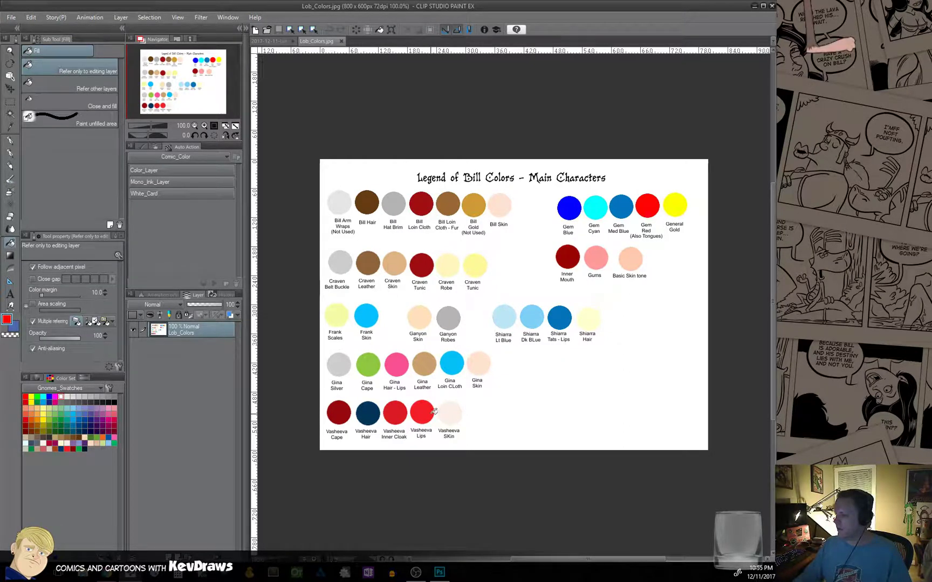
{"action": "left_click", "coordinate": [370, 409], "text": "alt"}
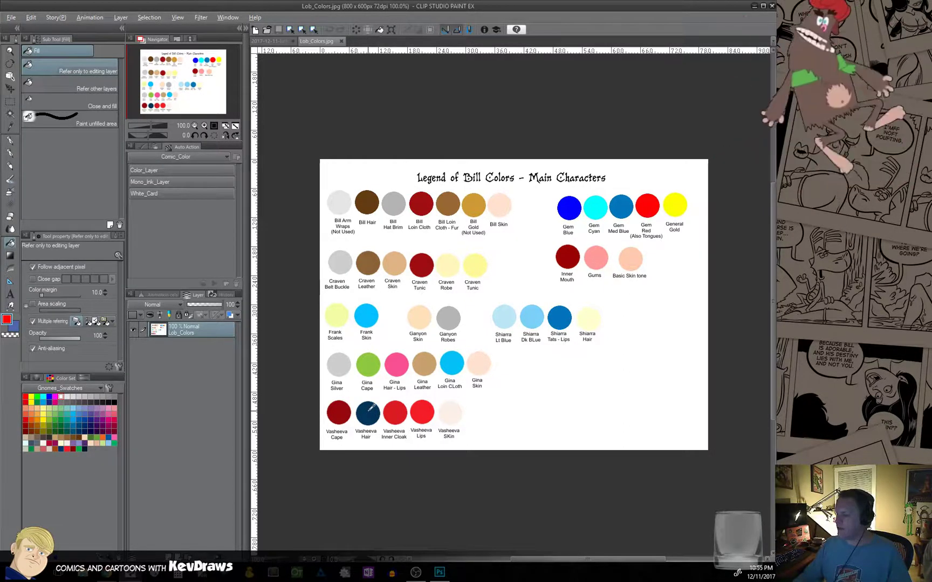
{"action": "left_click", "coordinate": [272, 42]}
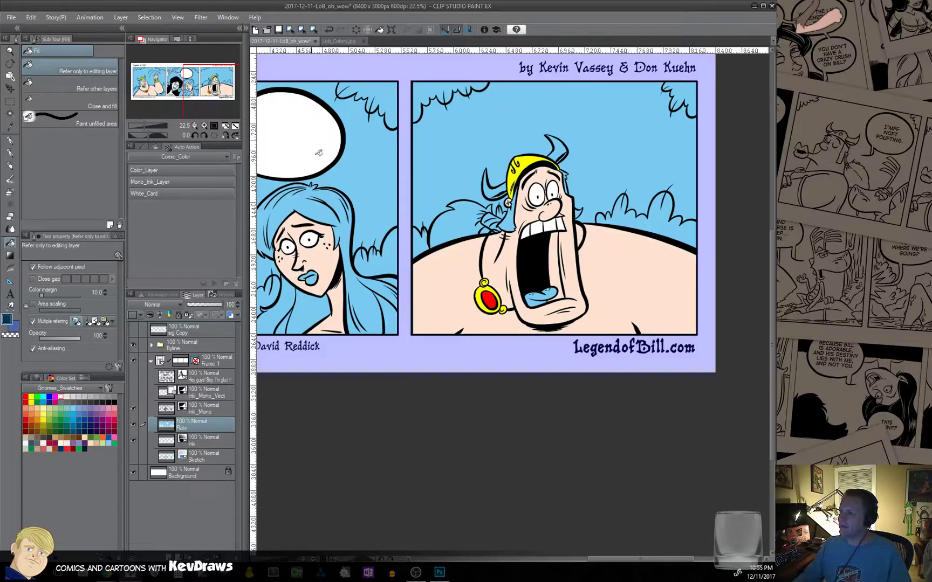
Sample the pink Gina Hair - Lips color from the palette and fill Gina's hair and lips in the second panel.
{"action": "left_click", "coordinate": [340, 42]}
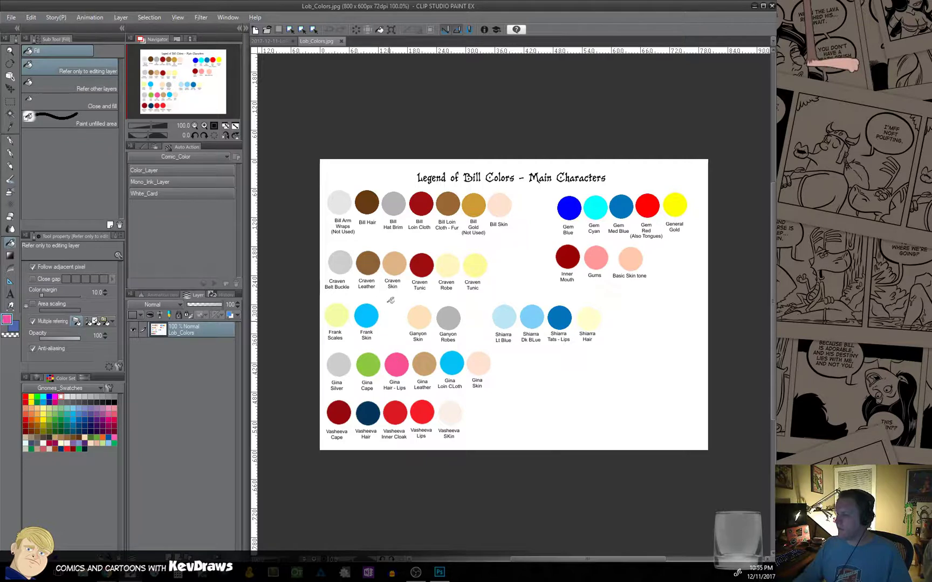
{"action": "left_click", "coordinate": [276, 42]}
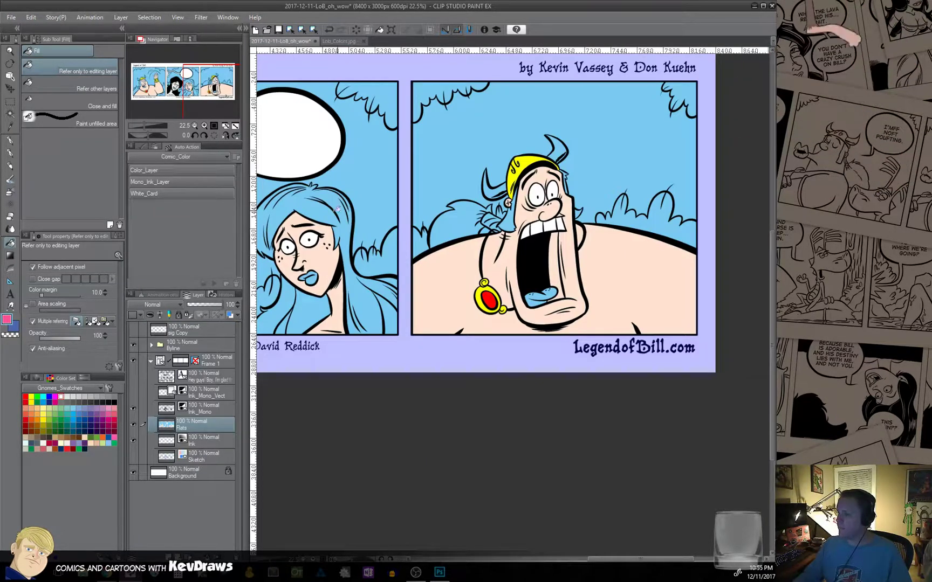
{"action": "left_click", "coordinate": [316, 208]}
{"action": "left_click_drag", "start_coordinate": [316, 209], "coordinate": [423, 203]}
{"action": "left_click", "coordinate": [415, 301]}
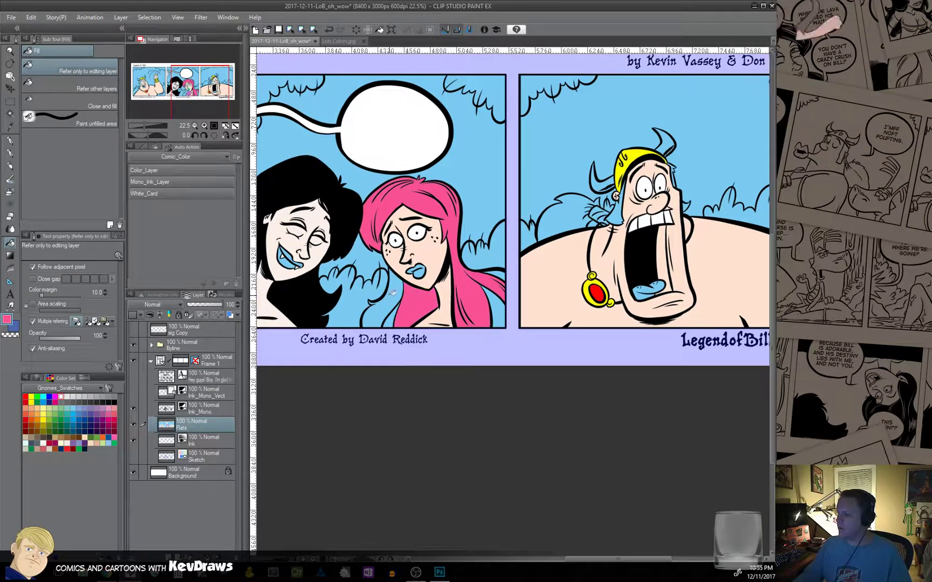
{"action": "left_click", "coordinate": [391, 294]}
{"action": "left_click", "coordinate": [391, 316]}
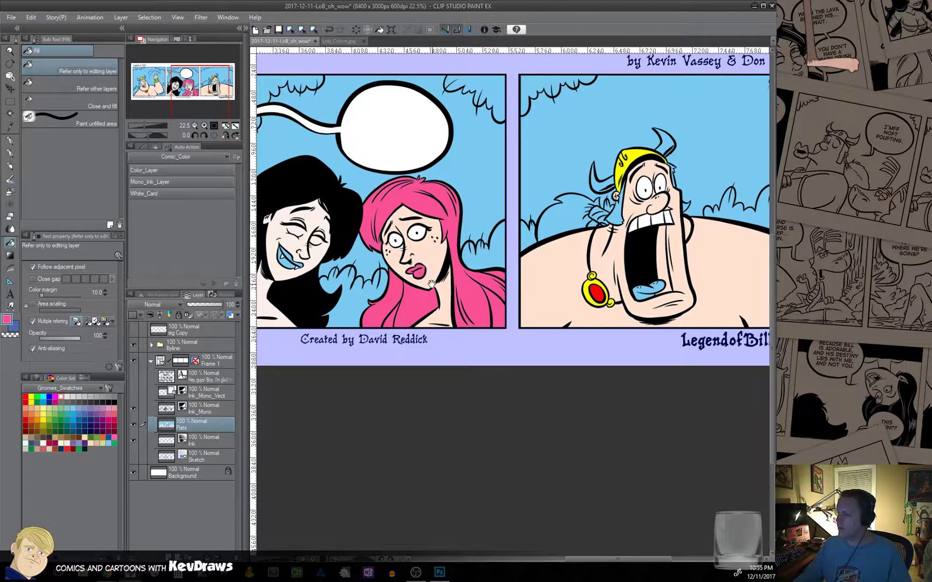
Sample red from the Lob_Colors.jpg palette and fill the black-haired woman's lips in the second panel.
{"action": "left_click_drag", "start_coordinate": [431, 284], "coordinate": [517, 297]}
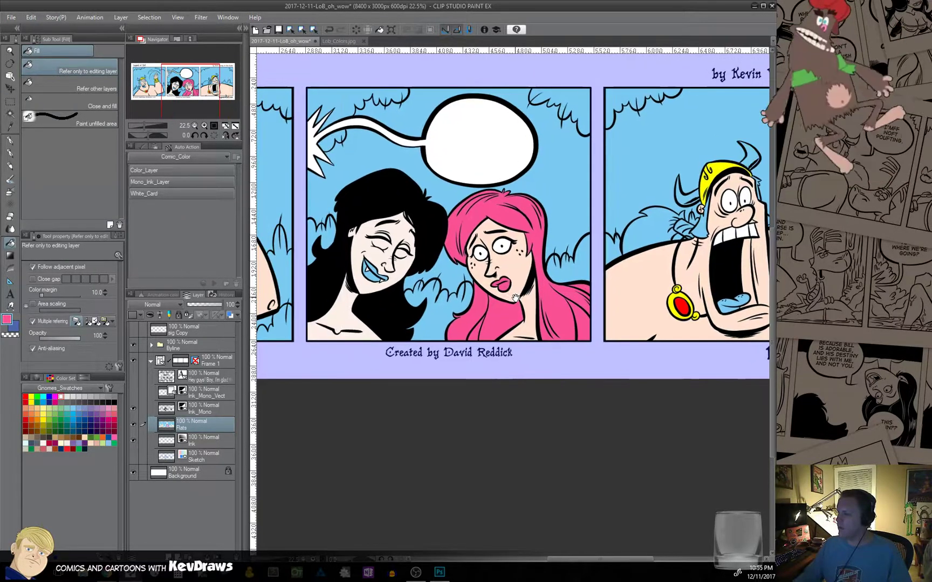
{"action": "left_click", "coordinate": [339, 41]}
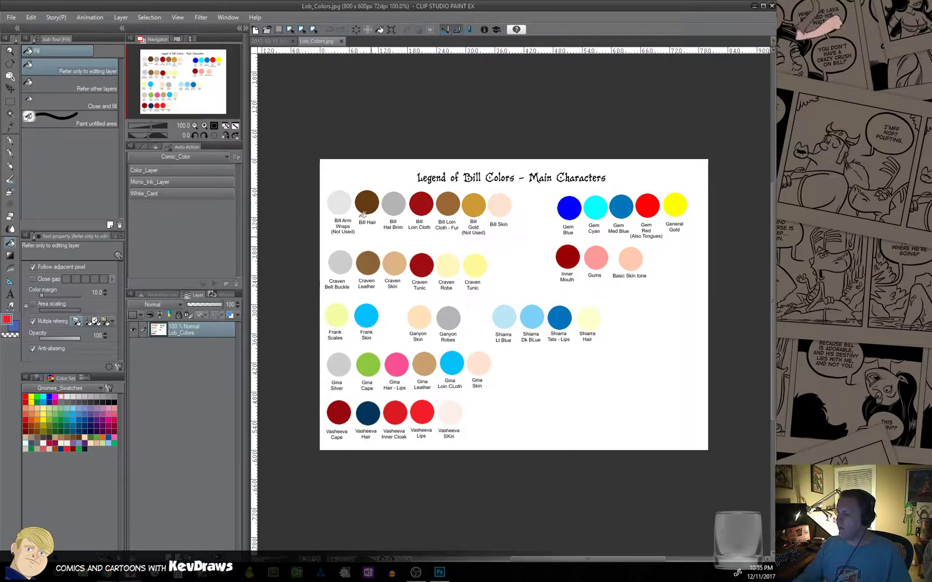
{"action": "left_click", "coordinate": [275, 41]}
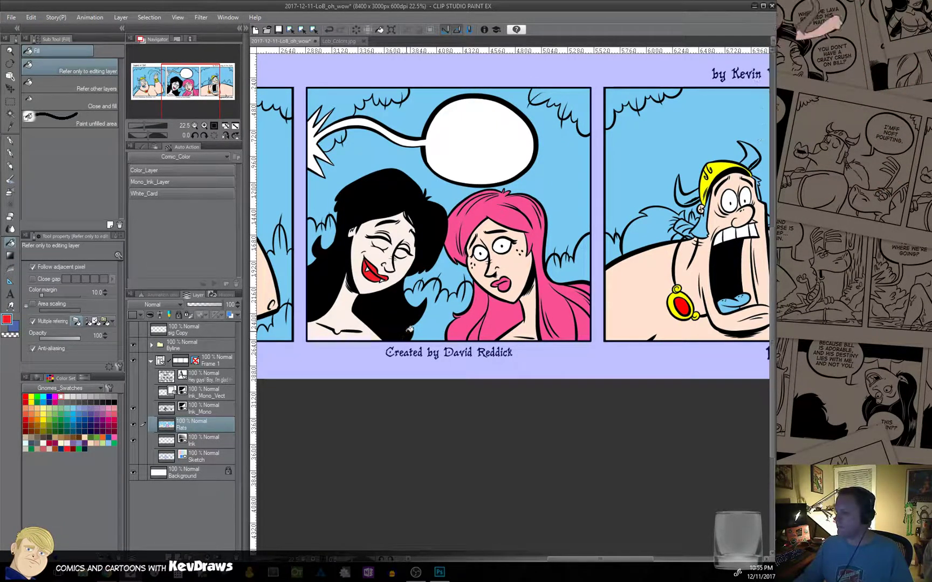
Sample Bill Hair brown from the palette and fill Bill's hair and ponytail in the third panel.
{"action": "left_click_drag", "start_coordinate": [451, 311], "coordinate": [343, 297]}
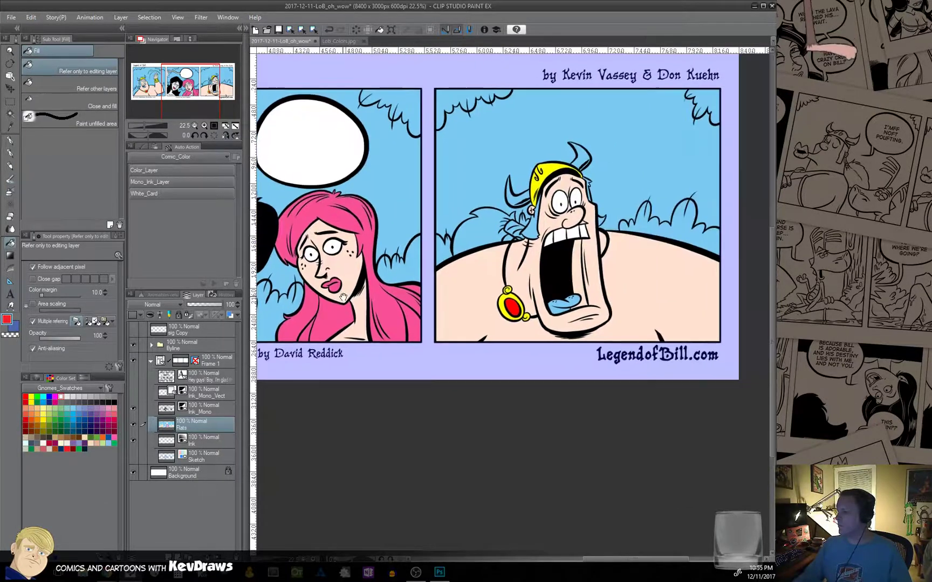
{"action": "left_click", "coordinate": [338, 42]}
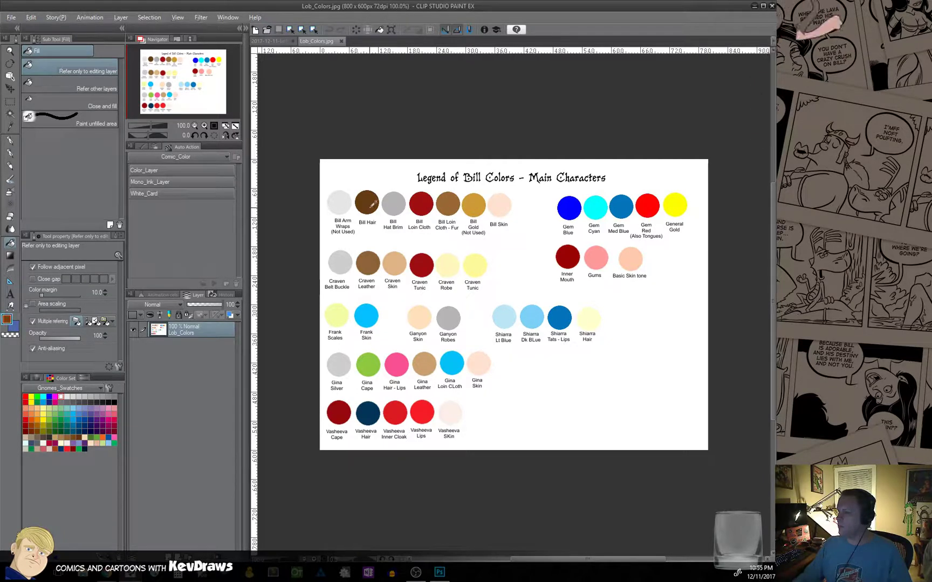
{"action": "left_click", "coordinate": [273, 41]}
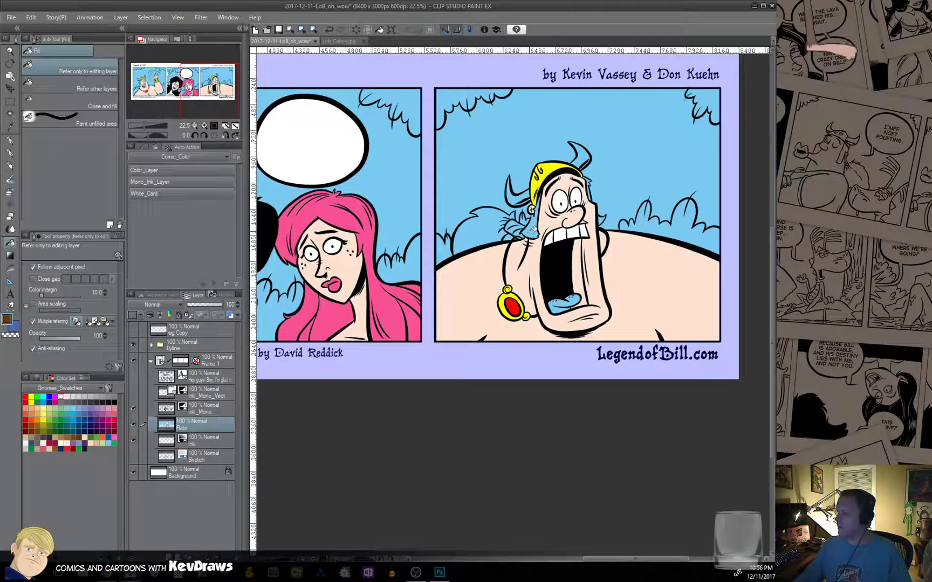
{"action": "scroll", "coordinate": [585, 223], "scroll_direction": "up", "scroll_amount": 3}
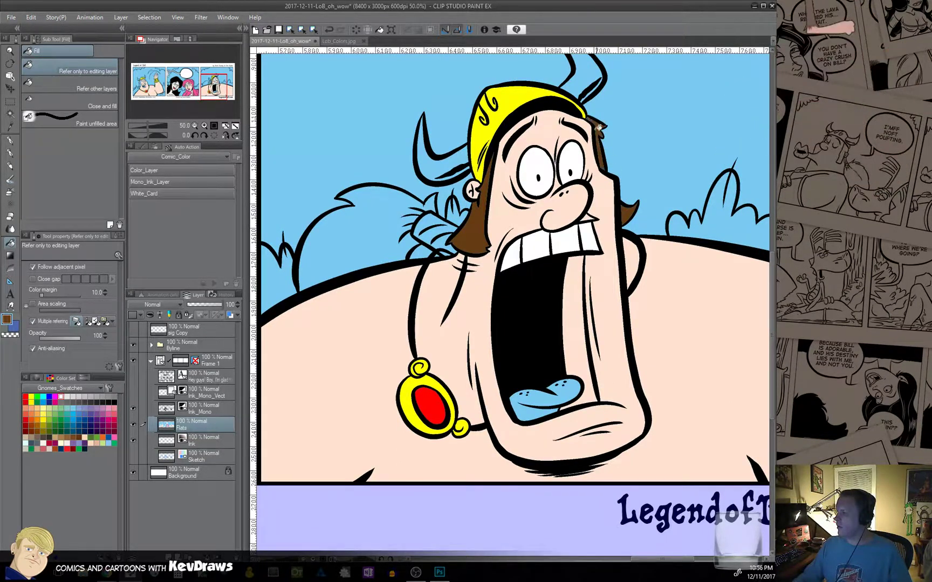
{"action": "left_click", "coordinate": [395, 216]}
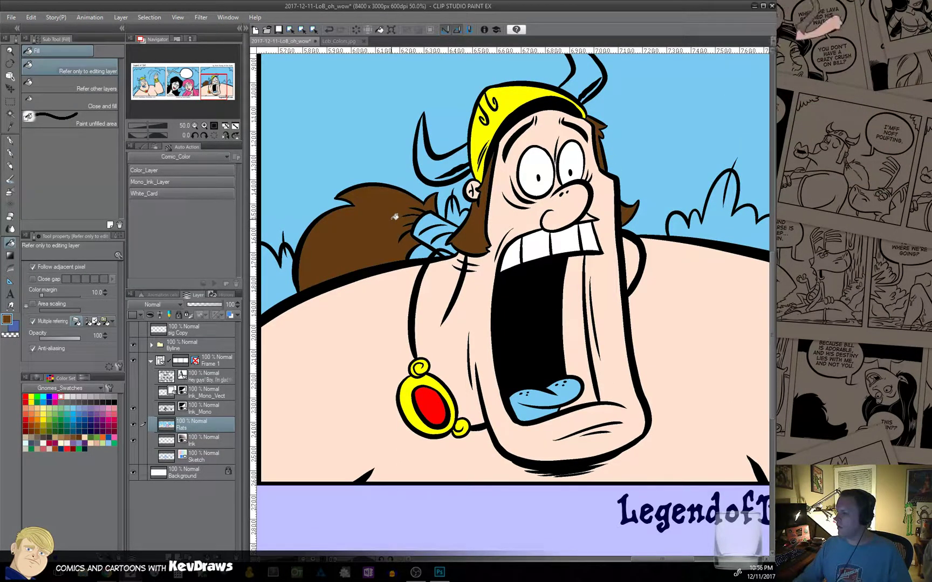
Fill Bill's hair and ponytail in the first panel with the same brown.
{"action": "scroll", "coordinate": [396, 217], "scroll_direction": "down", "scroll_amount": 3}
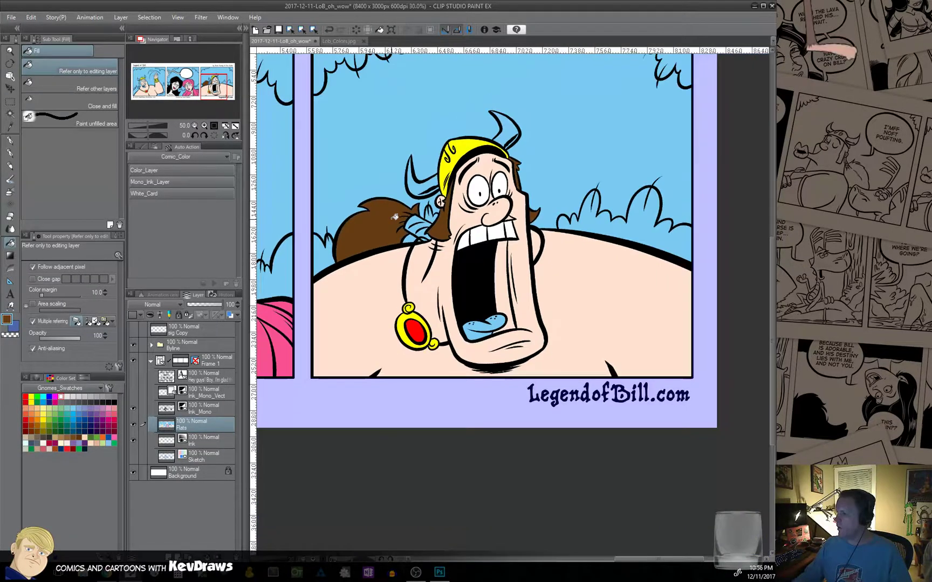
{"action": "left_click_drag", "start_coordinate": [382, 234], "coordinate": [768, 261]}
{"action": "left_click_drag", "start_coordinate": [399, 259], "coordinate": [595, 277]}
{"action": "scroll", "coordinate": [469, 296], "scroll_direction": "up", "scroll_amount": 2}
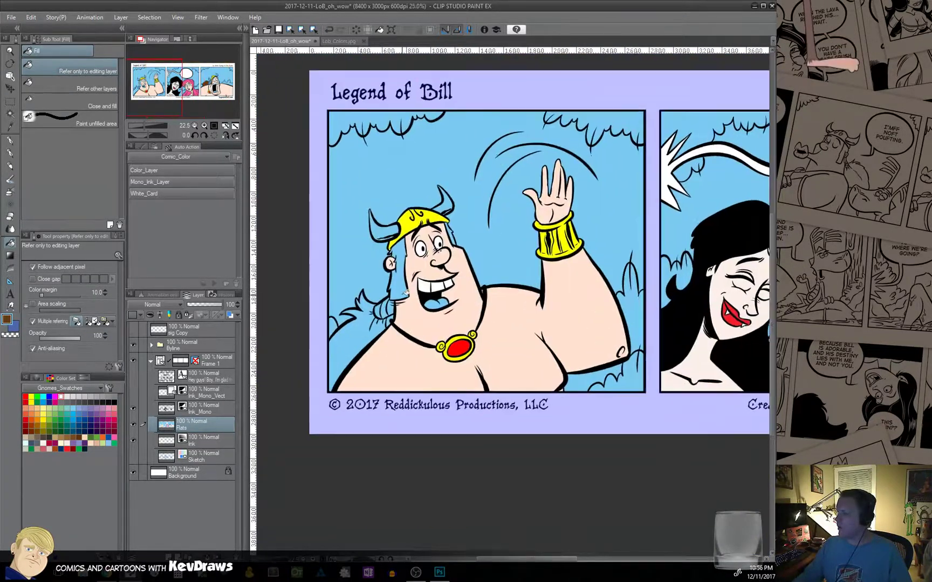
{"action": "left_click", "coordinate": [463, 216]}
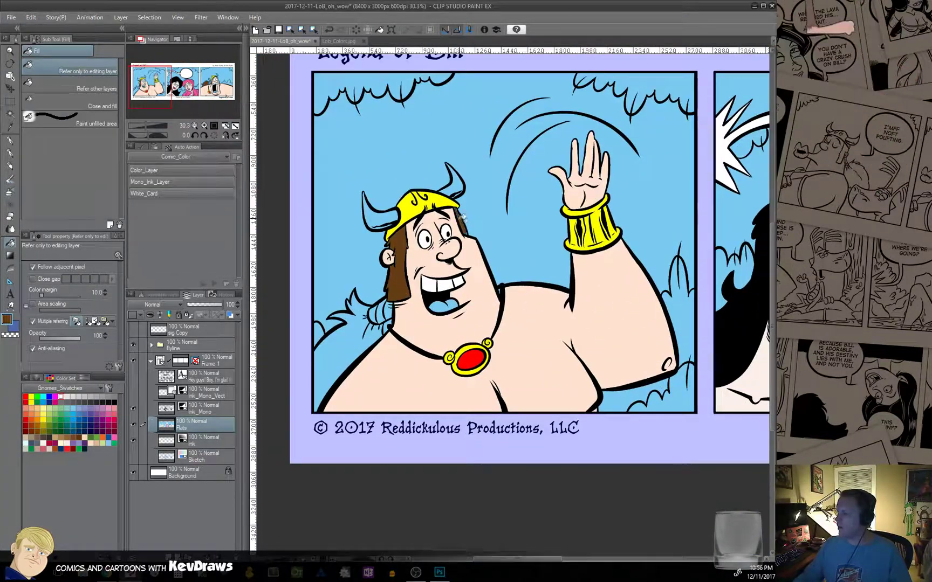
{"action": "left_click", "coordinate": [372, 326]}
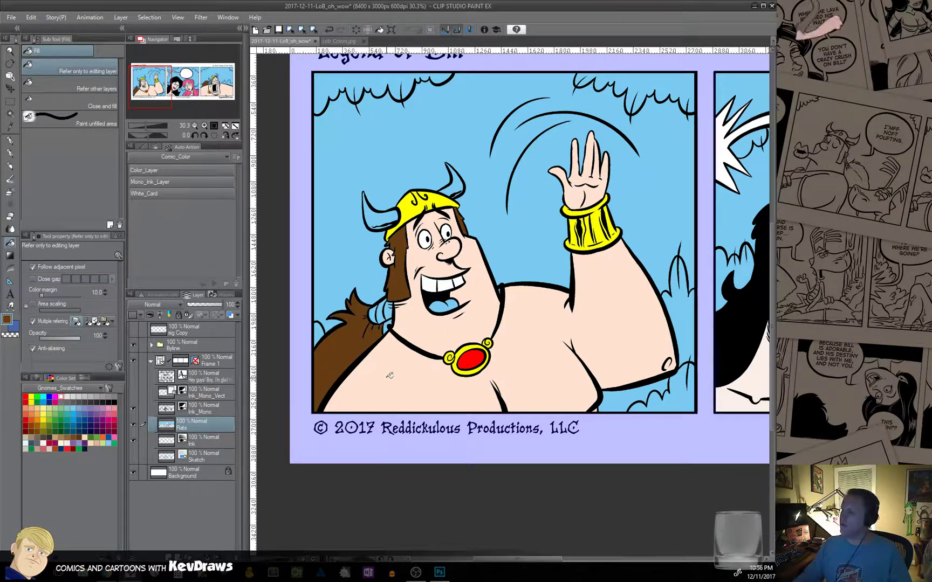
Sample the light gray Bill Arm Wraps color and fill Bill's helmet horns and ponytail wrap in the first panel.
{"action": "left_click", "coordinate": [343, 41]}
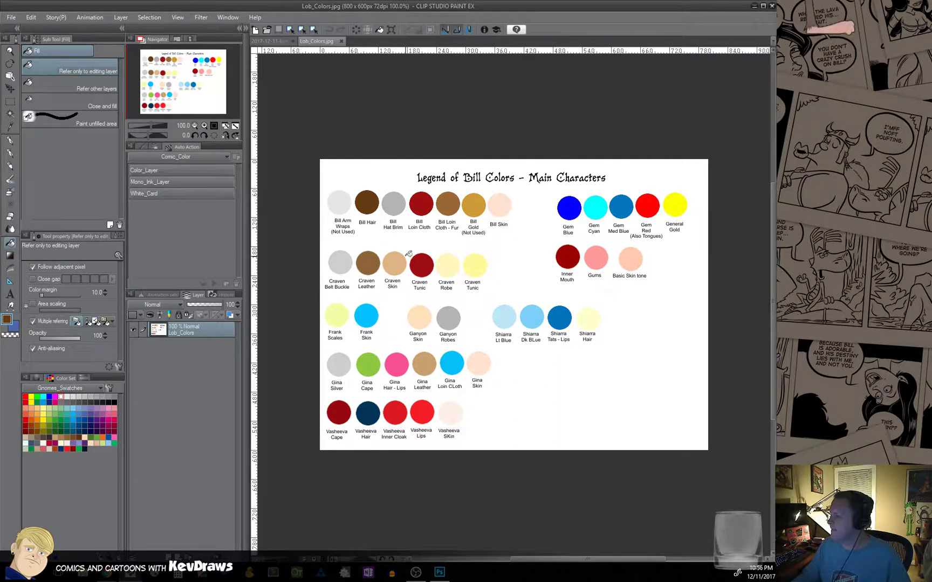
{"action": "left_click", "coordinate": [341, 198], "text": "alt"}
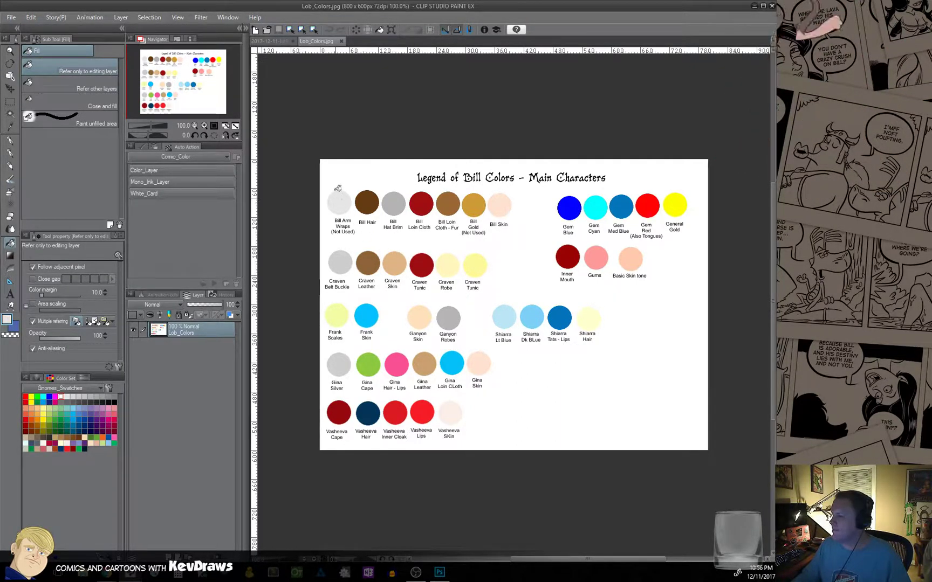
{"action": "left_click", "coordinate": [281, 42]}
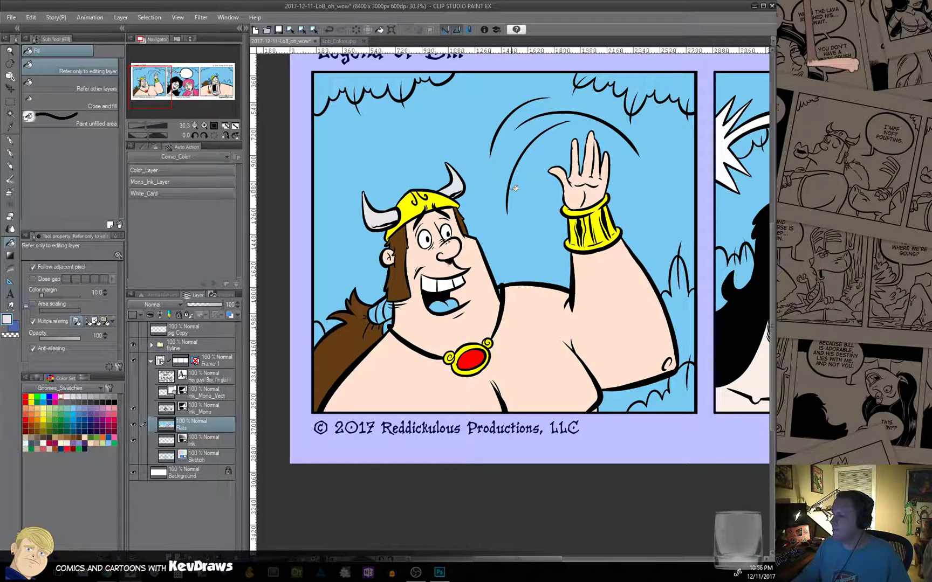
{"action": "left_click_drag", "start_coordinate": [515, 188], "coordinate": [472, 174]}
{"action": "left_click", "coordinate": [347, 294]}
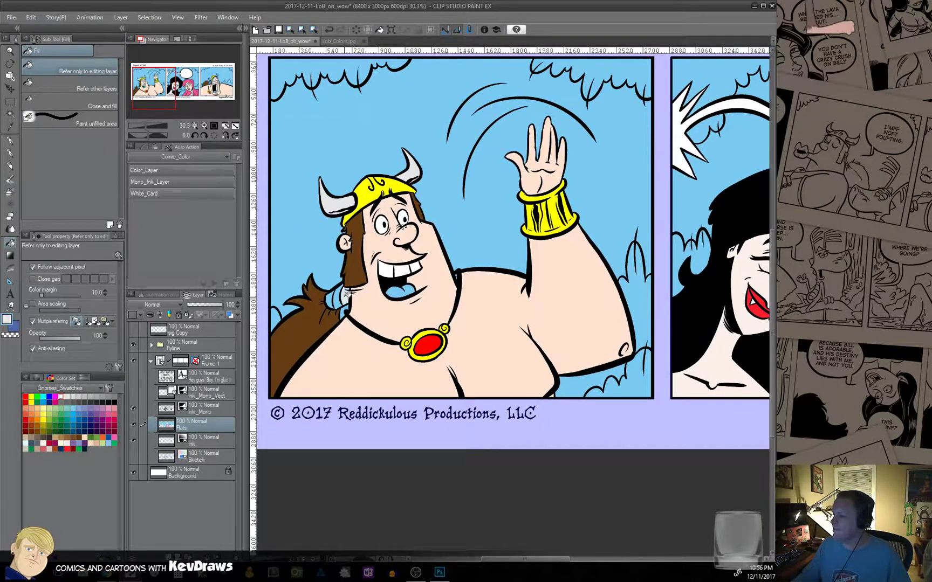
Fill Bill's helmet horns and ponytail wrap in the third panel with the same light gray.
{"action": "left_click_drag", "start_coordinate": [593, 249], "coordinate": [313, 274]}
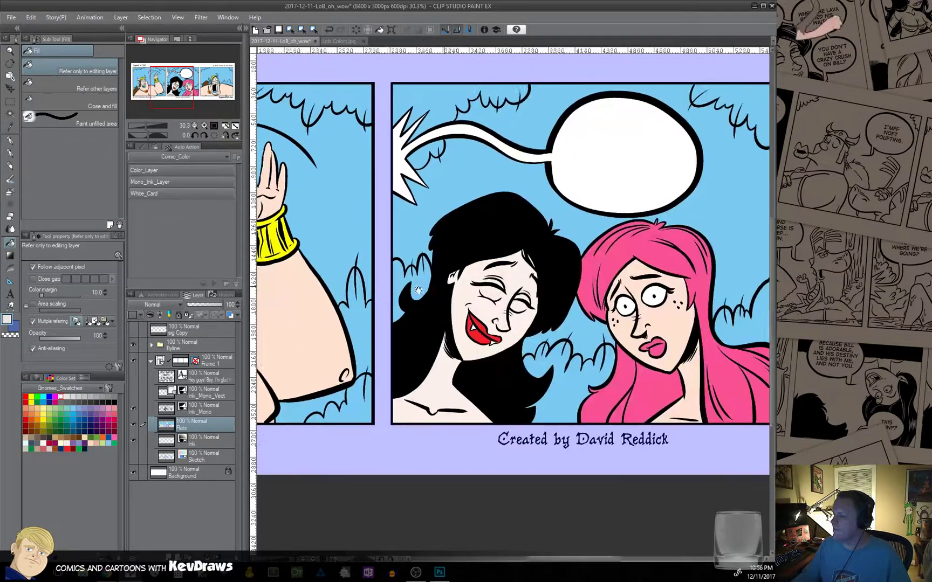
{"action": "left_click_drag", "start_coordinate": [560, 274], "coordinate": [350, 267]}
{"action": "left_click_drag", "start_coordinate": [676, 270], "coordinate": [385, 263]}
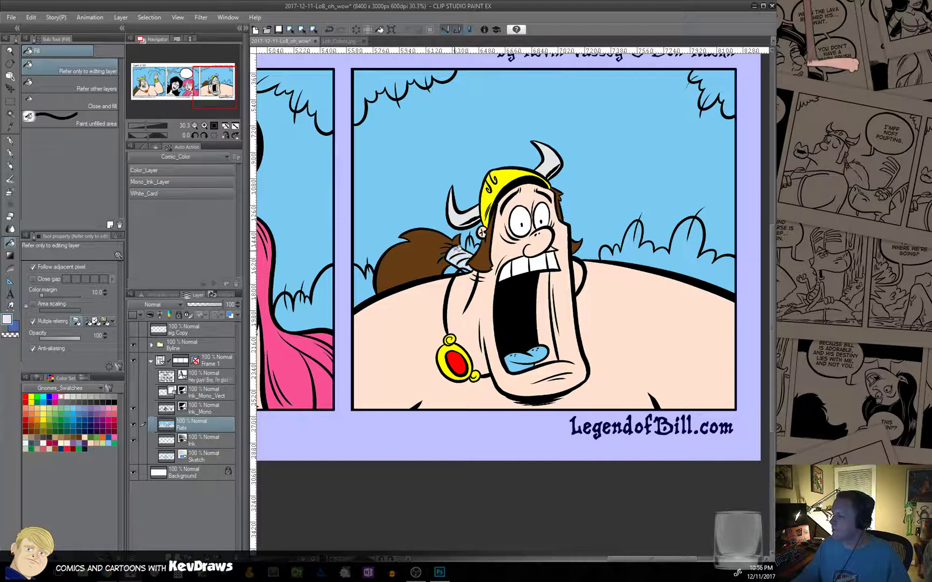
{"action": "scroll", "coordinate": [457, 248], "scroll_direction": "up", "scroll_amount": 2}
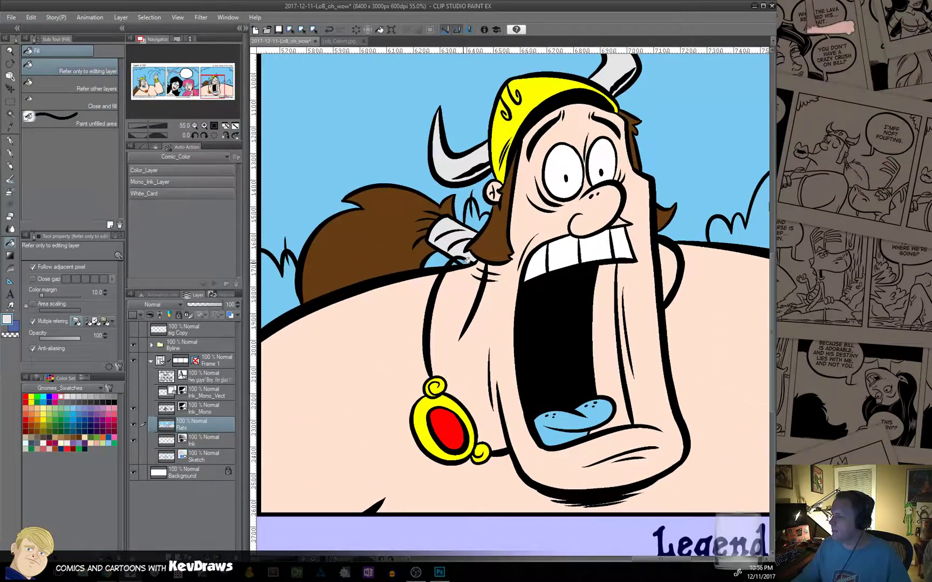
Sample Gem Red (Also Tongues) from the palette and fill Bill's tongue in the third panel.
{"action": "scroll", "coordinate": [440, 290], "scroll_direction": "down", "scroll_amount": 3}
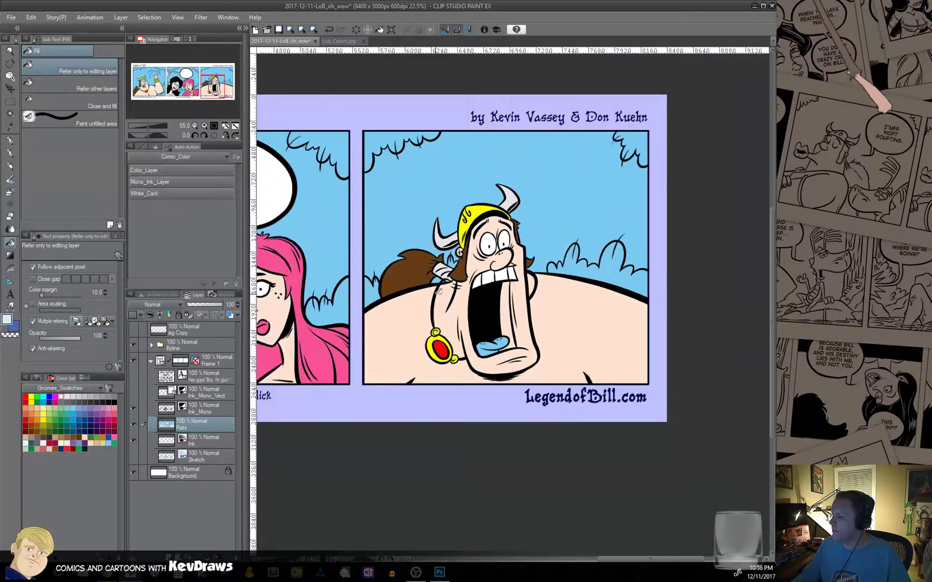
{"action": "left_click", "coordinate": [339, 41]}
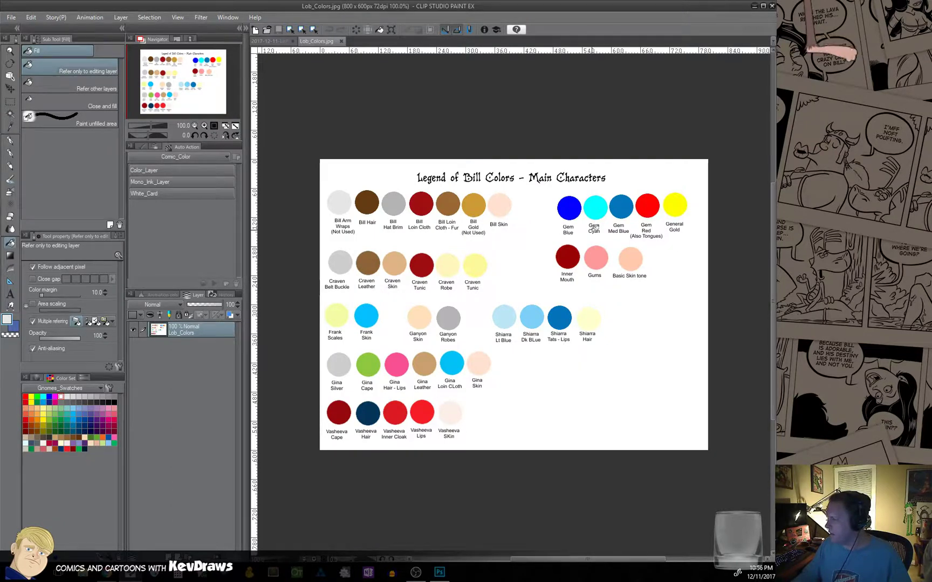
{"action": "left_click", "coordinate": [650, 207], "text": "alt"}
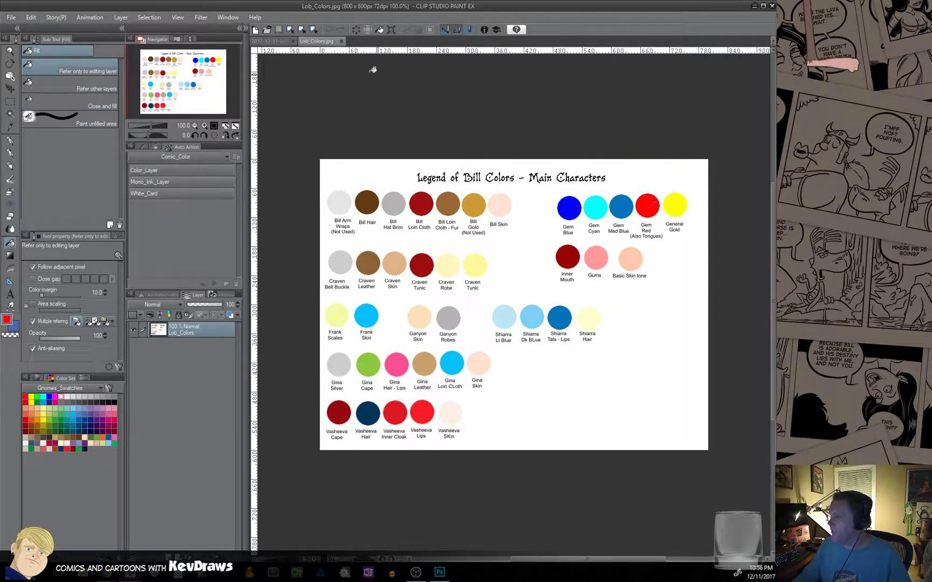
{"action": "left_click", "coordinate": [274, 41]}
{"action": "left_click", "coordinate": [494, 343]}
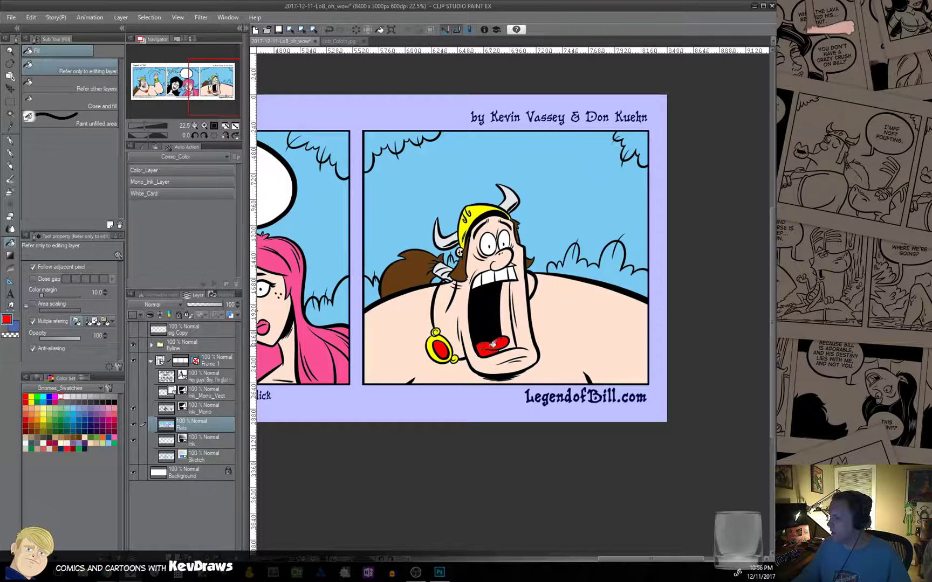
Fill Bill's tongue in the first panel with the same red.
{"action": "left_click_drag", "start_coordinate": [390, 339], "coordinate": [722, 308]}
{"action": "left_click_drag", "start_coordinate": [264, 296], "coordinate": [501, 331]}
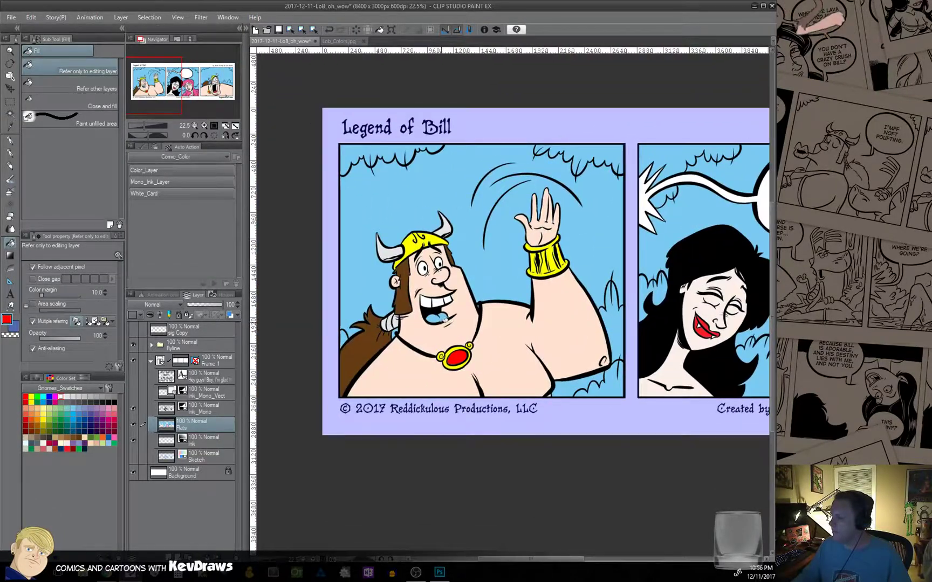
{"action": "left_click", "coordinate": [438, 316]}
Show the speech balloon's text layer and save the comic file.
{"action": "left_click_drag", "start_coordinate": [572, 309], "coordinate": [462, 268]}
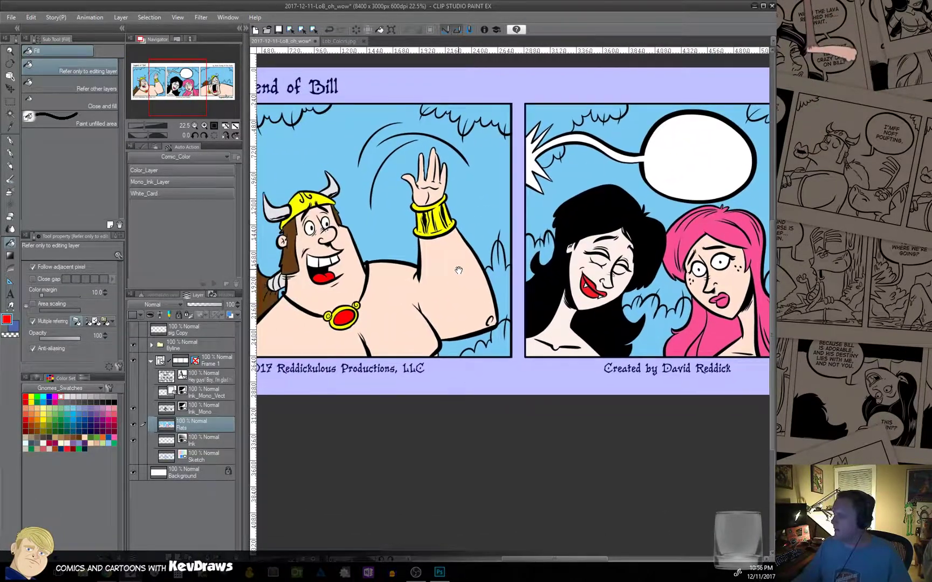
{"action": "scroll", "coordinate": [427, 332], "scroll_direction": "down", "scroll_amount": 3}
{"action": "scroll", "coordinate": [428, 330], "scroll_direction": "up", "scroll_amount": 2}
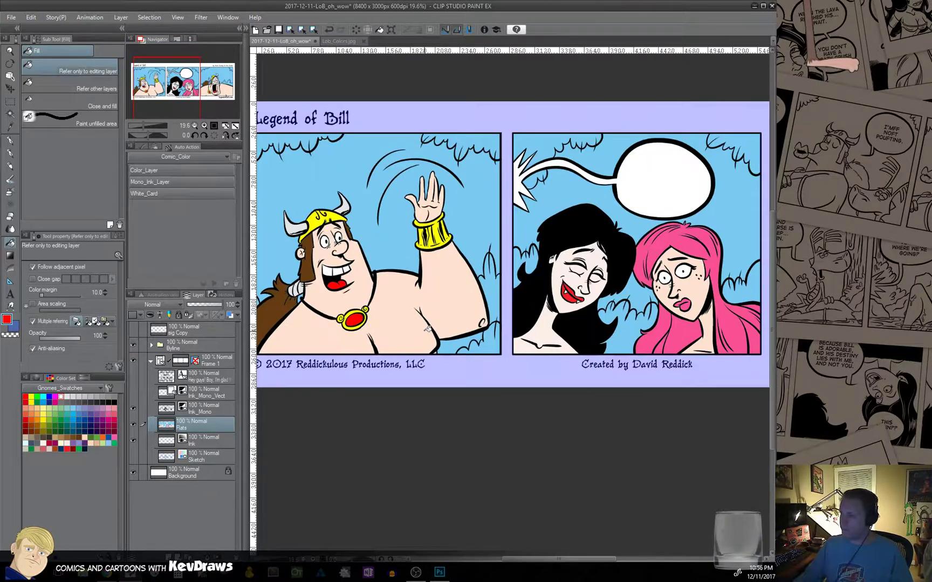
{"action": "scroll", "coordinate": [427, 330], "scroll_direction": "down", "scroll_amount": 1}
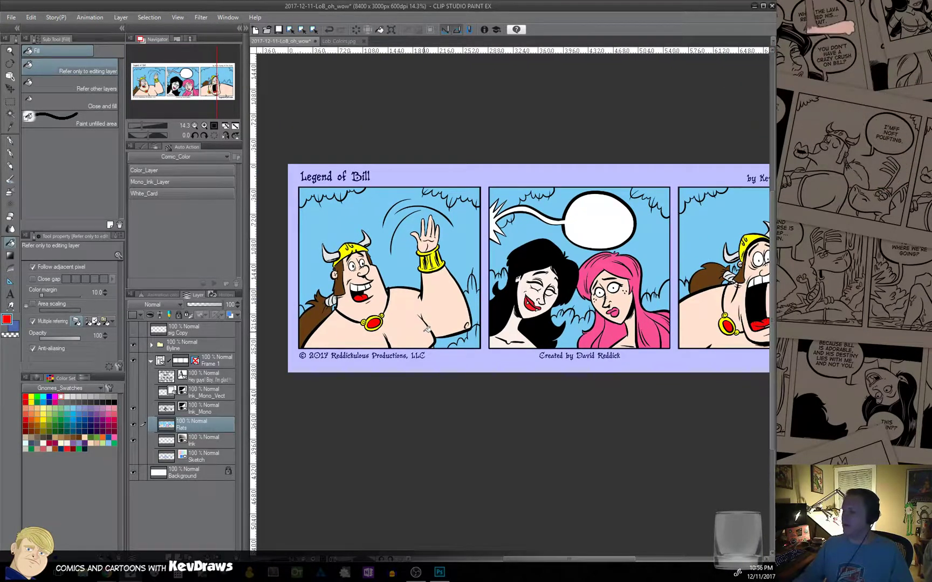
{"action": "left_click", "coordinate": [133, 376]}
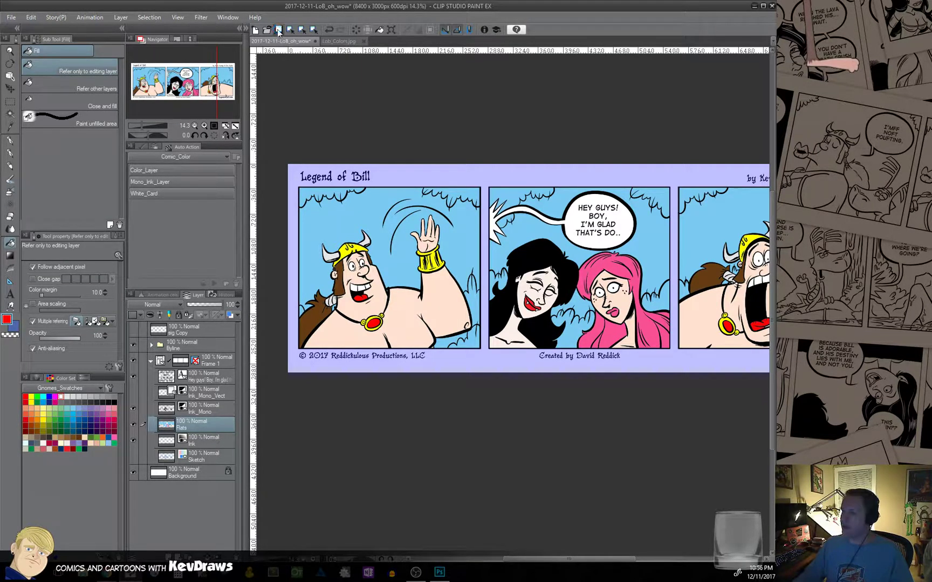
{"action": "left_click", "coordinate": [278, 31]}
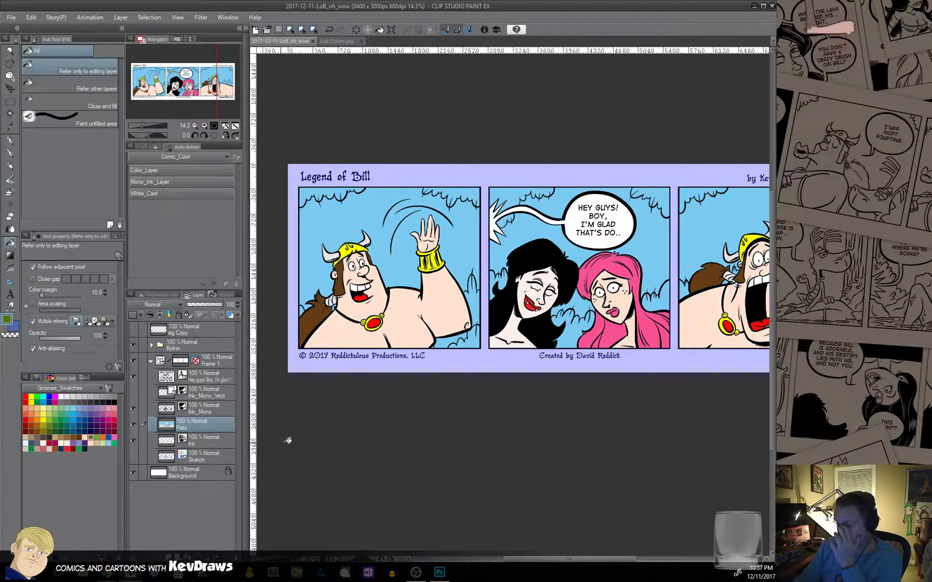
Fill the overhead leaves in all three panels and the lower corner bush in the first panel with dark green.
{"action": "left_click", "coordinate": [472, 339]}
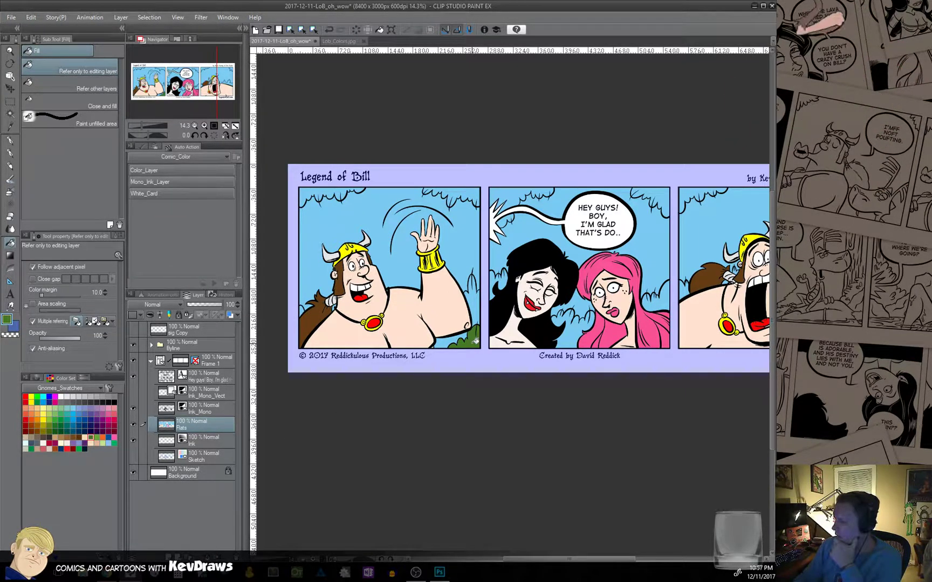
{"action": "left_click", "coordinate": [338, 190]}
{"action": "left_click", "coordinate": [467, 192]}
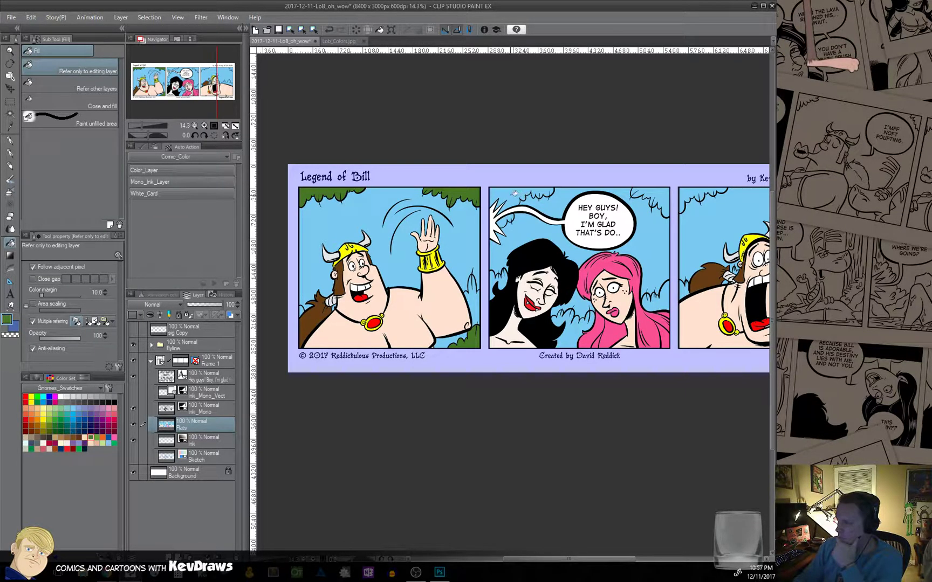
{"action": "left_click", "coordinate": [515, 193]}
{"action": "left_click", "coordinate": [650, 194]}
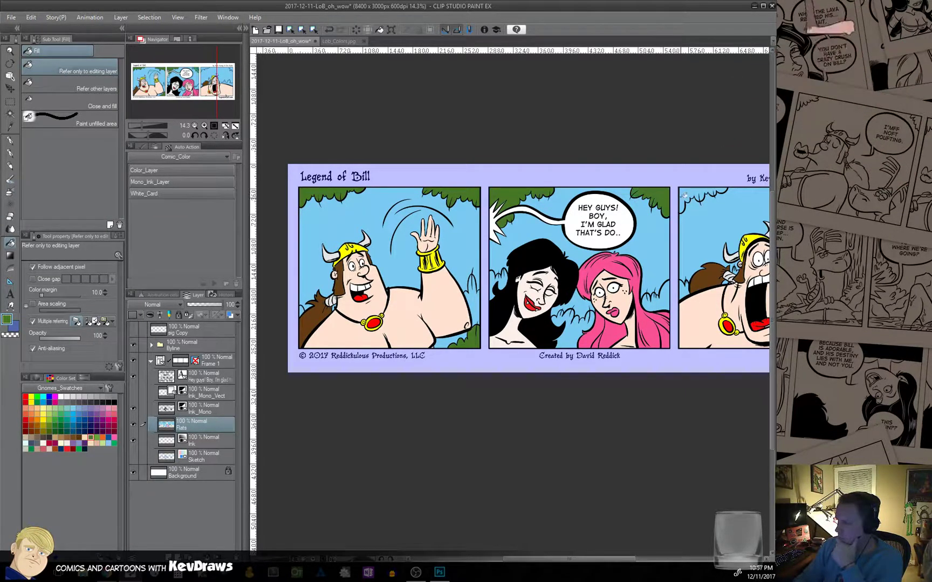
{"action": "left_click", "coordinate": [684, 195]}
{"action": "left_click_drag", "start_coordinate": [715, 273], "coordinate": [479, 276]}
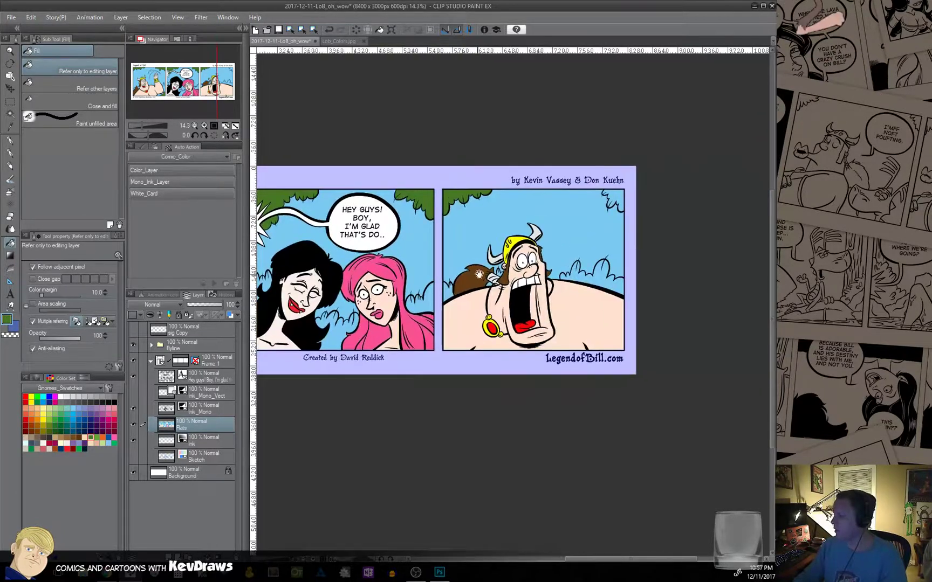
{"action": "left_click", "coordinate": [621, 194]}
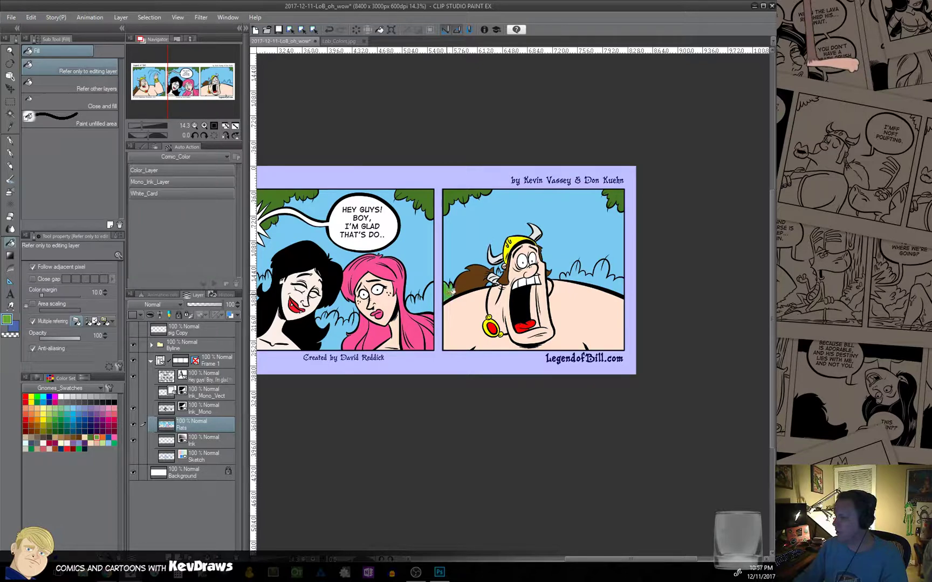
Fill the background bushes in the third panel with lighter green, including the small areas around Bill's ponytail.
{"action": "scroll", "coordinate": [475, 288], "scroll_direction": "up", "scroll_amount": 4}
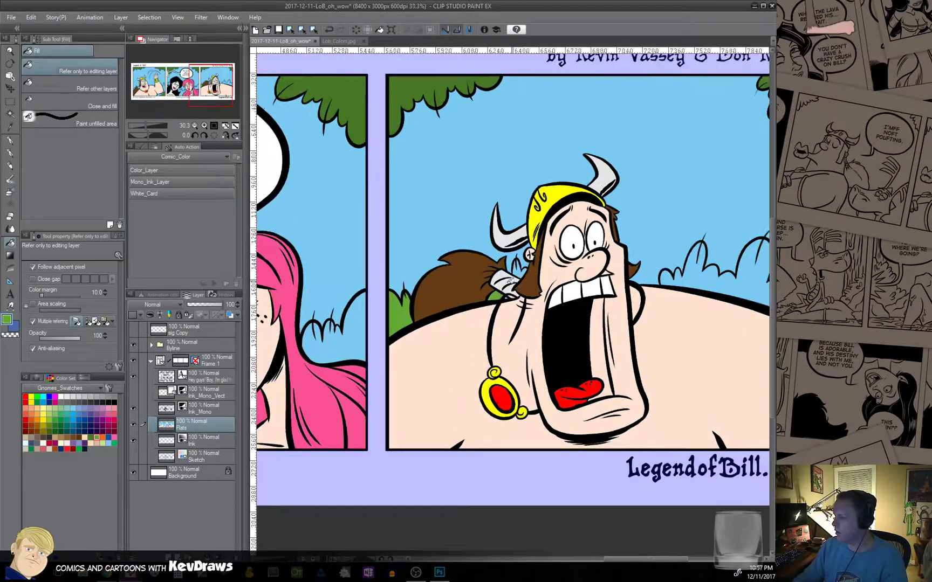
{"action": "scroll", "coordinate": [509, 279], "scroll_direction": "up", "scroll_amount": 2}
{"action": "scroll", "coordinate": [508, 286], "scroll_direction": "up", "scroll_amount": 2}
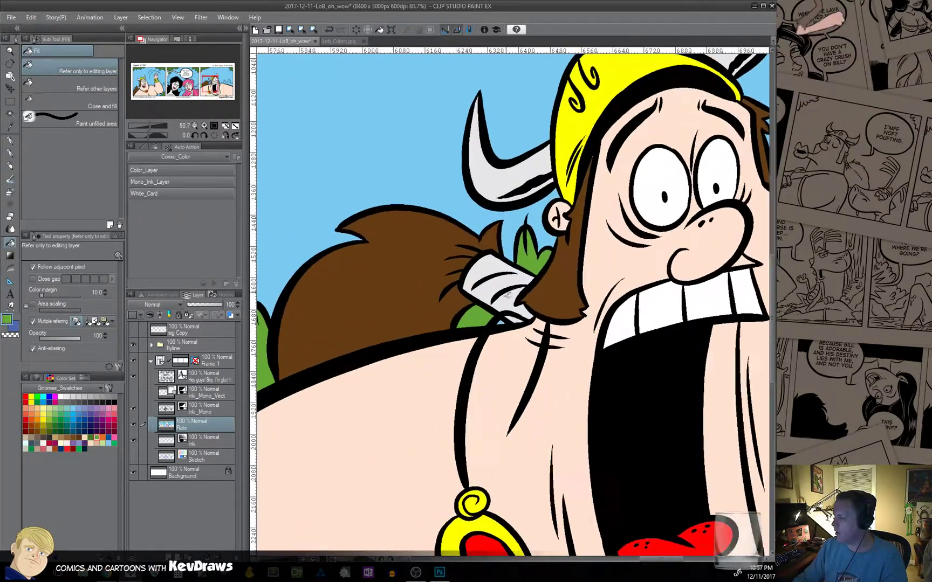
{"action": "scroll", "coordinate": [505, 321], "scroll_direction": "down", "scroll_amount": 5}
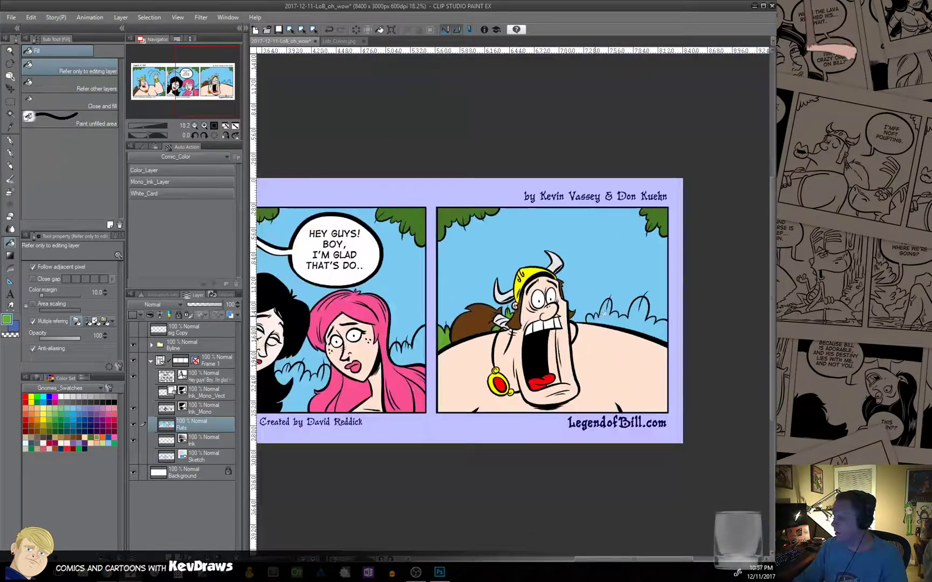
{"action": "left_click", "coordinate": [629, 322]}
Fill the background bushes in the second and first panels with the same lighter green.
{"action": "left_click_drag", "start_coordinate": [395, 349], "coordinate": [537, 292]}
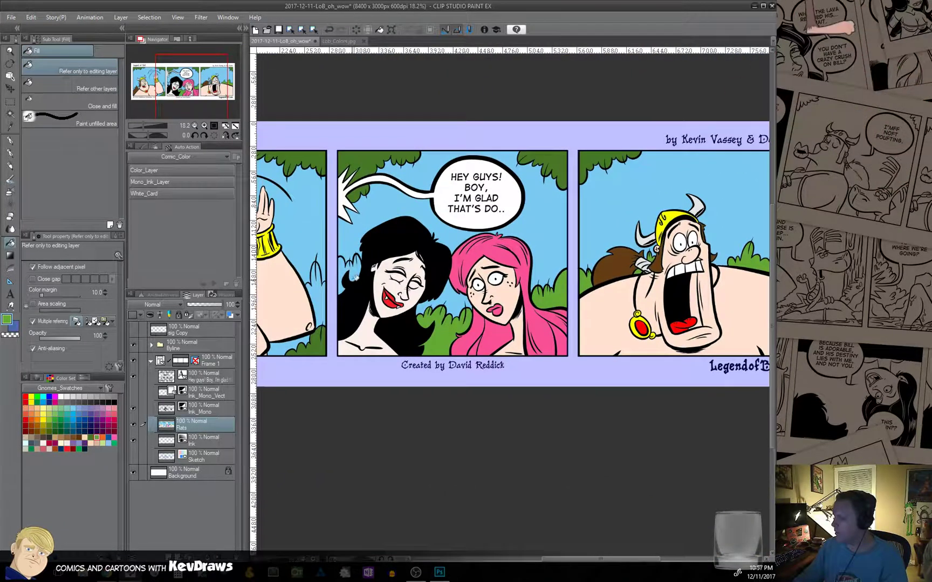
{"action": "left_click_drag", "start_coordinate": [353, 276], "coordinate": [490, 286]}
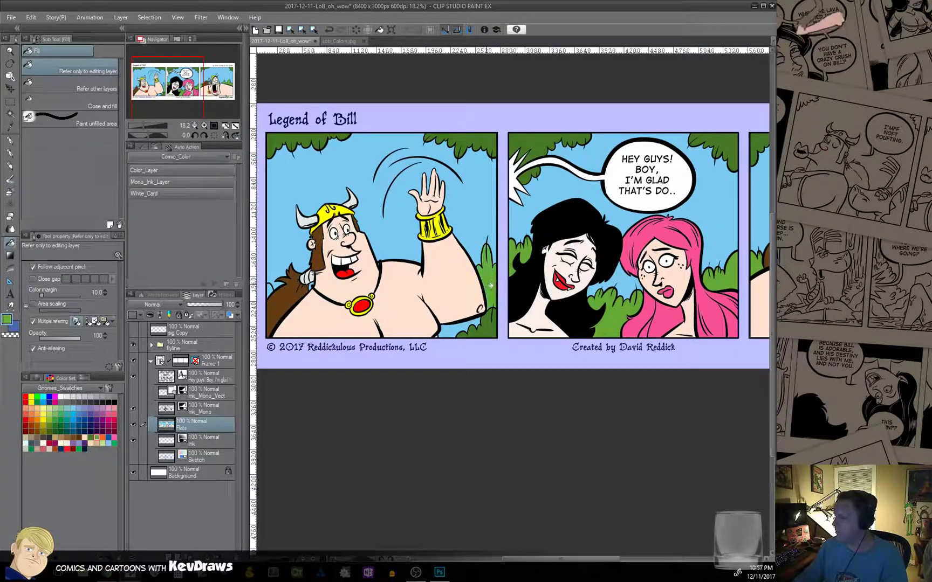
{"action": "left_click_drag", "start_coordinate": [305, 296], "coordinate": [489, 297]}
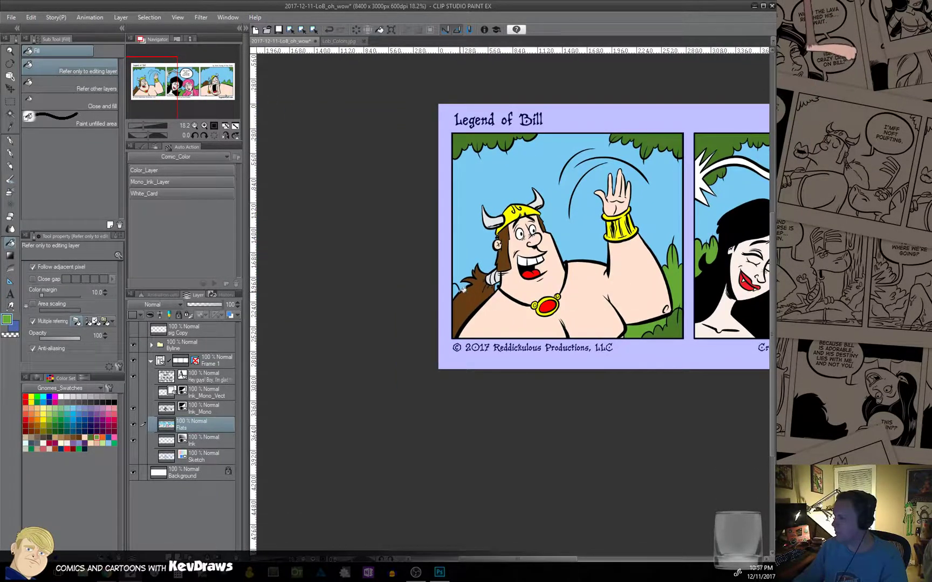
{"action": "scroll", "coordinate": [460, 284], "scroll_direction": "up", "scroll_amount": 4}
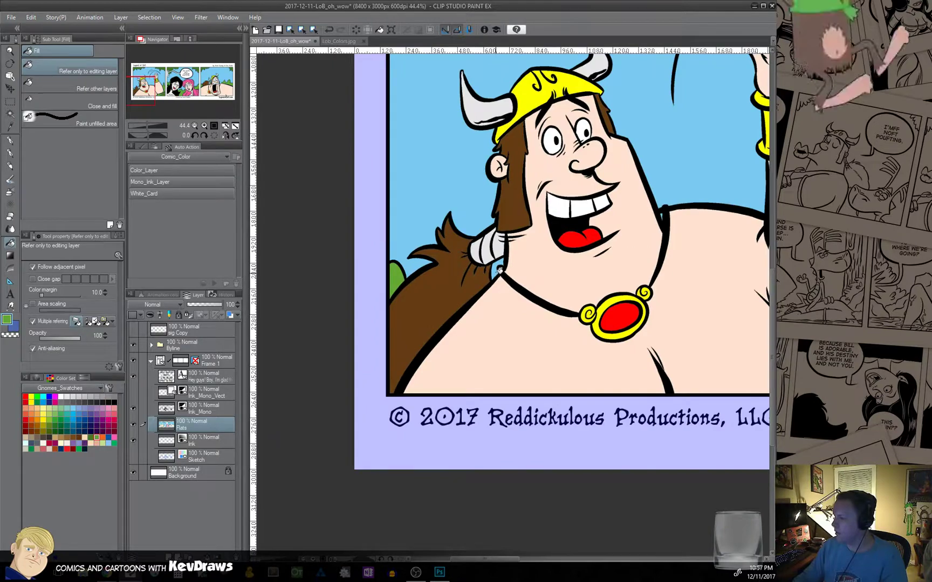
{"action": "scroll", "coordinate": [508, 296], "scroll_direction": "down", "scroll_amount": 5}
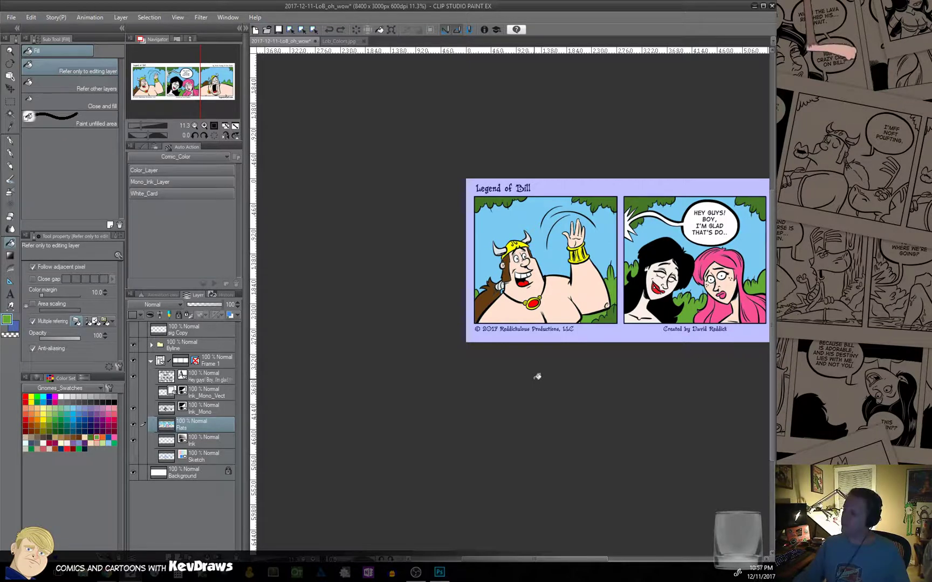
{"action": "left_click_drag", "start_coordinate": [538, 376], "coordinate": [421, 363]}
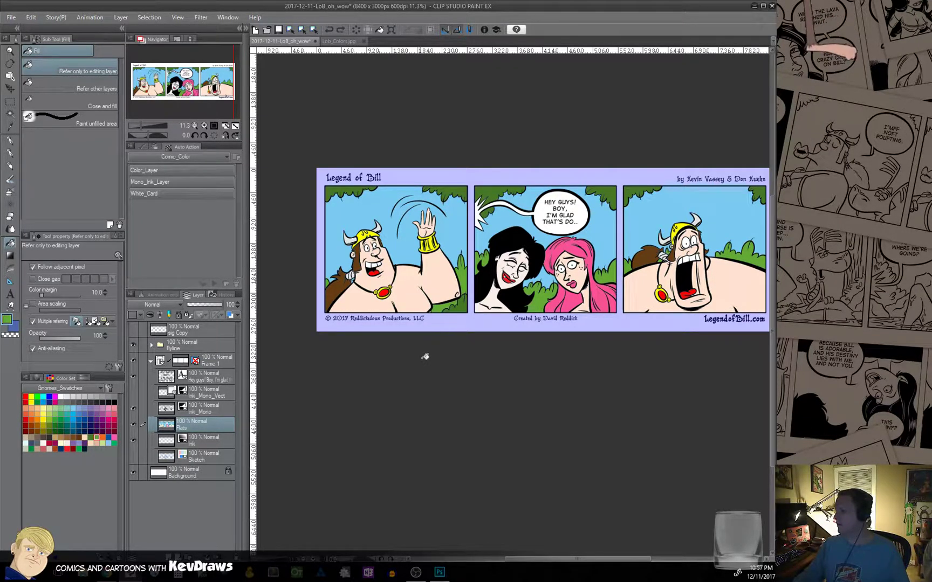
Draw white highlight strokes on the black-haired woman's left-hand hair on the Ink_Mono layer, using the Inker - G Nib pen.
{"action": "scroll", "coordinate": [496, 270], "scroll_direction": "up", "scroll_amount": 5}
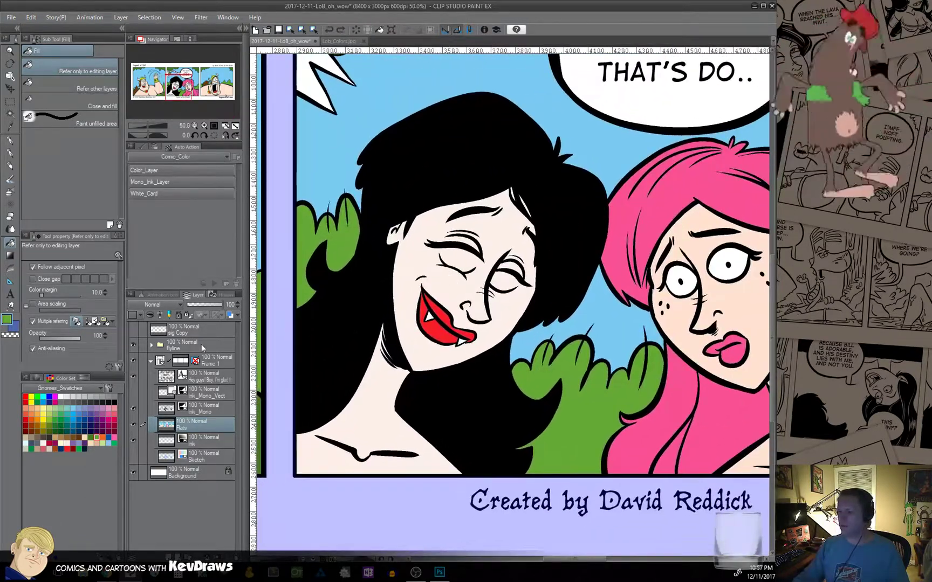
{"action": "left_click", "coordinate": [10, 140]}
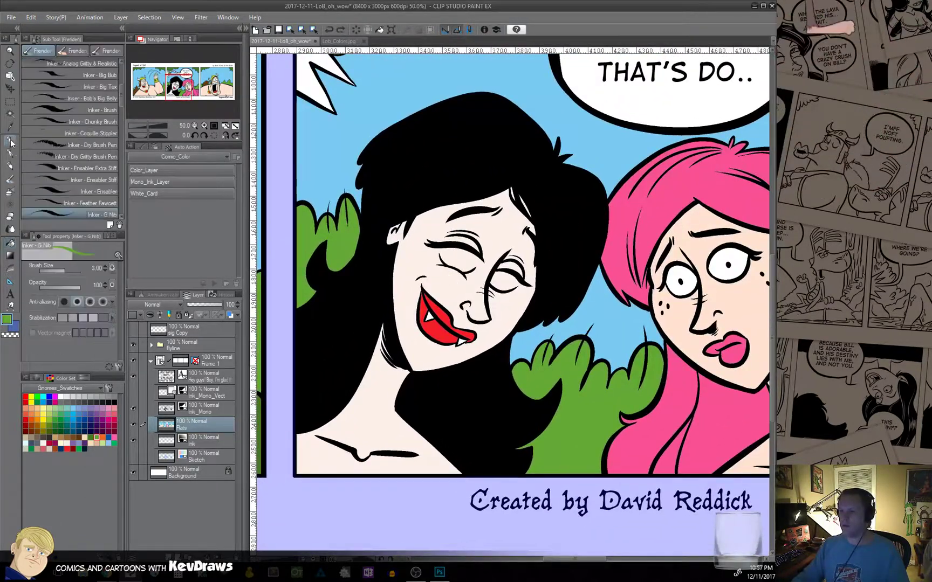
{"action": "left_click", "coordinate": [61, 397]}
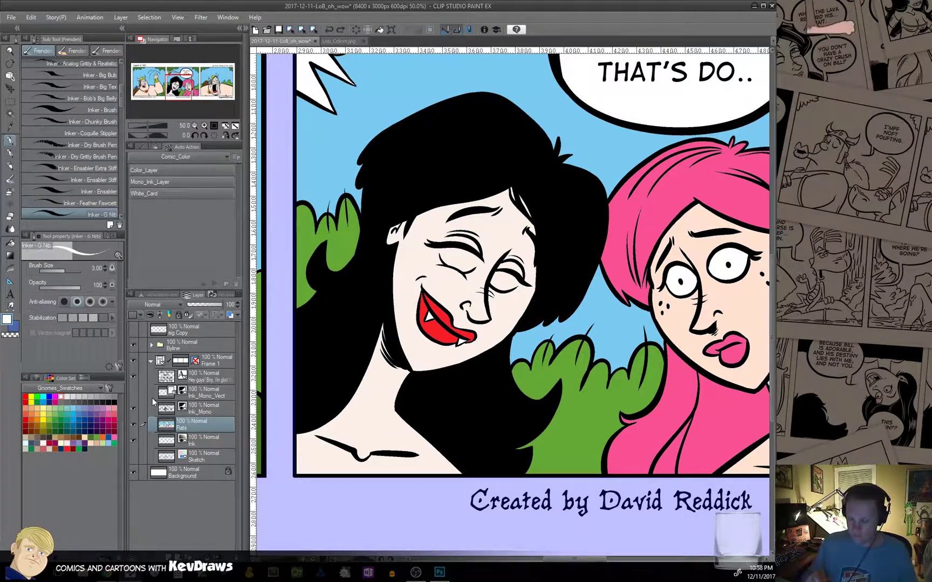
{"action": "left_click", "coordinate": [204, 406]}
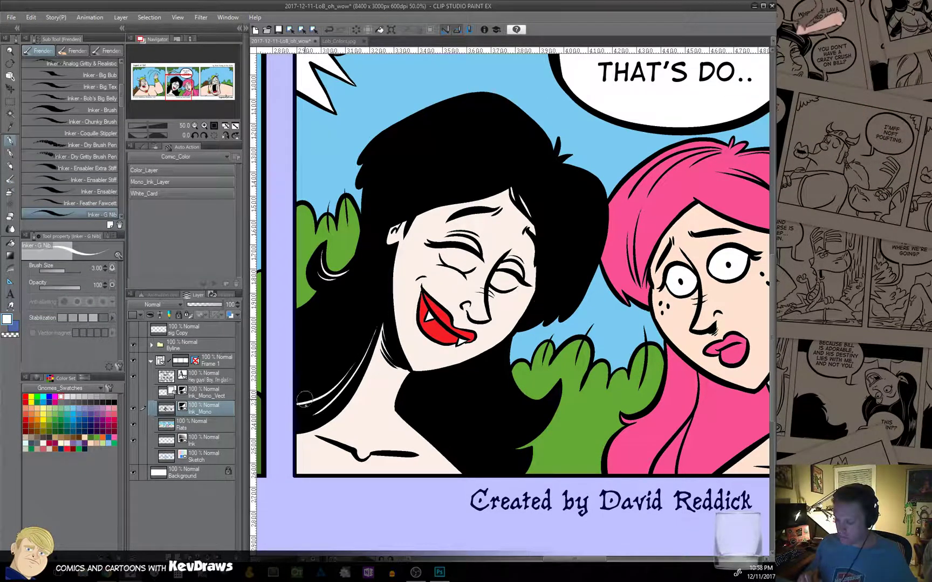
Draw white highlight strokes through the black-haired woman's lower hair beneath her chin and along its outer curl.
{"action": "left_click_drag", "start_coordinate": [535, 388], "coordinate": [451, 401]}
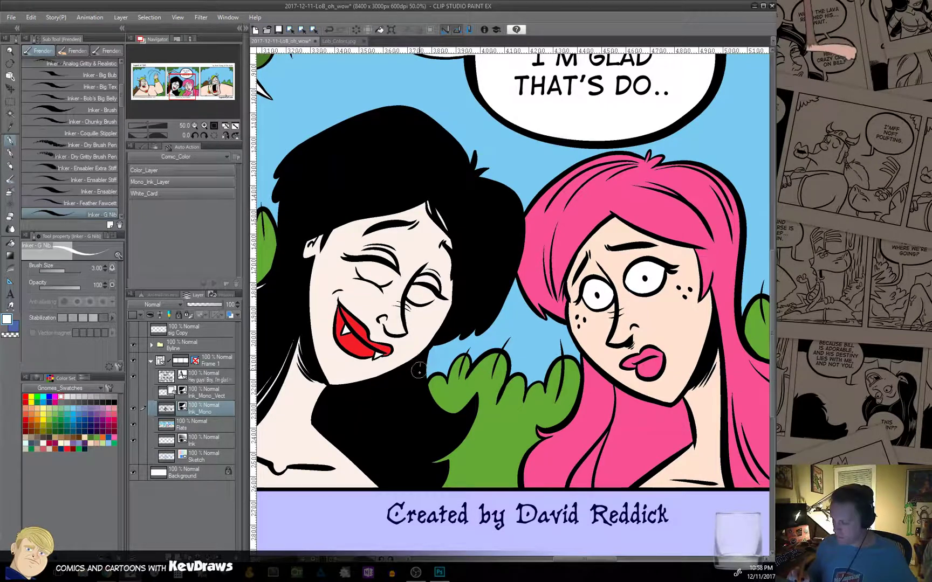
{"action": "left_click_drag", "start_coordinate": [466, 448], "coordinate": [481, 391]}
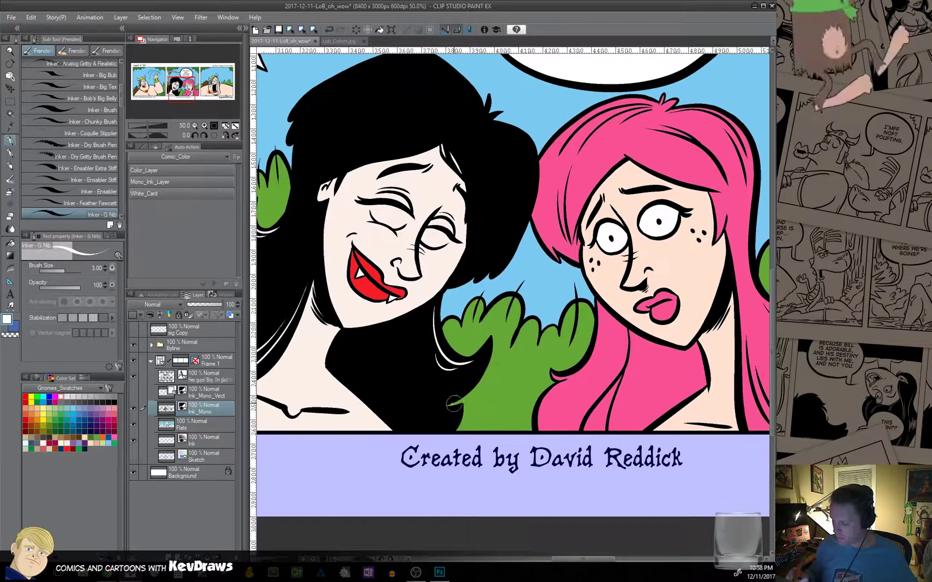
{"action": "mouse_move", "coordinate": [376, 352]}
{"action": "left_mouse_down"}
{"action": "mouse_move", "coordinate": [400, 389]}
{"action": "mouse_move", "coordinate": [437, 403]}
{"action": "left_mouse_up"}
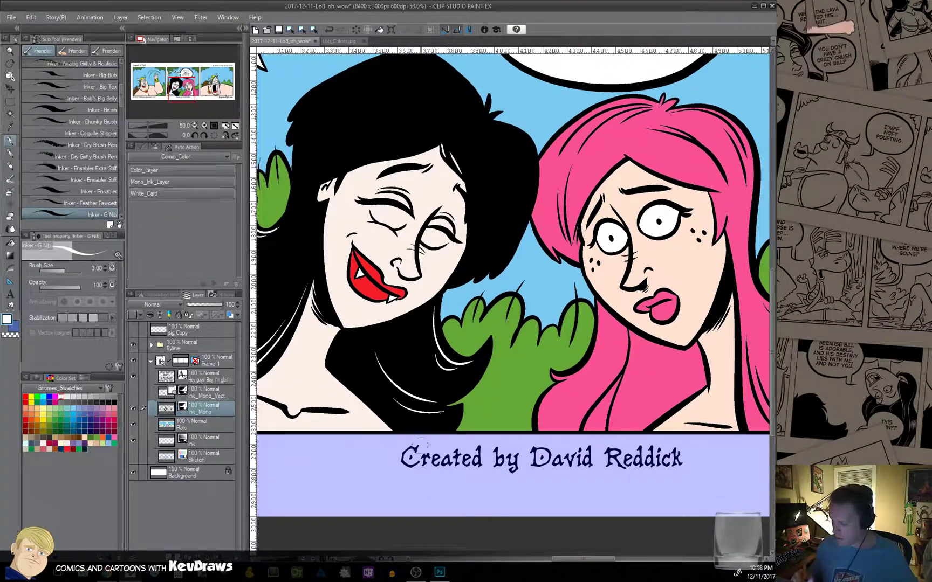
Draw white highlight strokes along the black-haired woman's fringe and the strands beside her face.
{"action": "left_click_drag", "start_coordinate": [512, 271], "coordinate": [472, 423]}
{"action": "left_click_drag", "start_coordinate": [448, 388], "coordinate": [515, 406]}
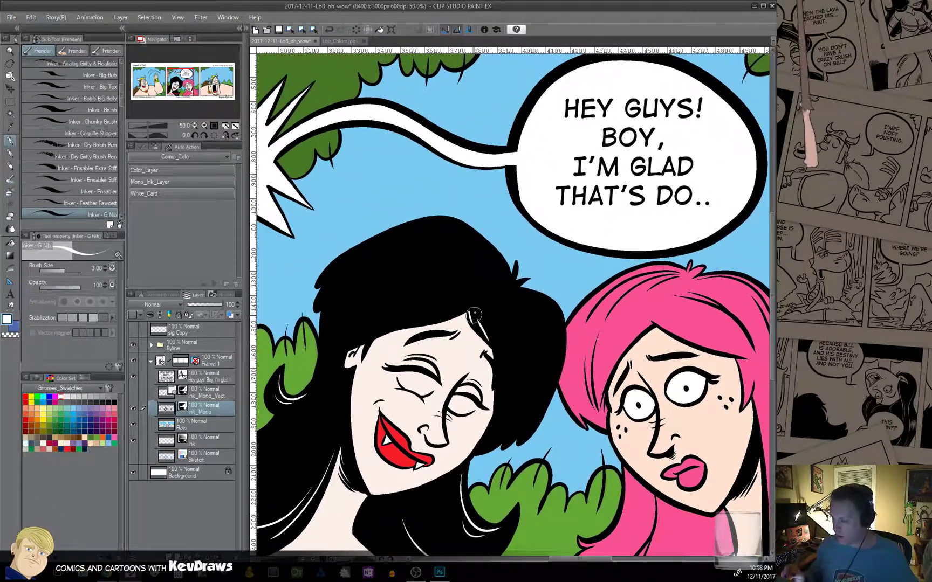
{"action": "left_click_drag", "start_coordinate": [476, 297], "coordinate": [364, 330]}
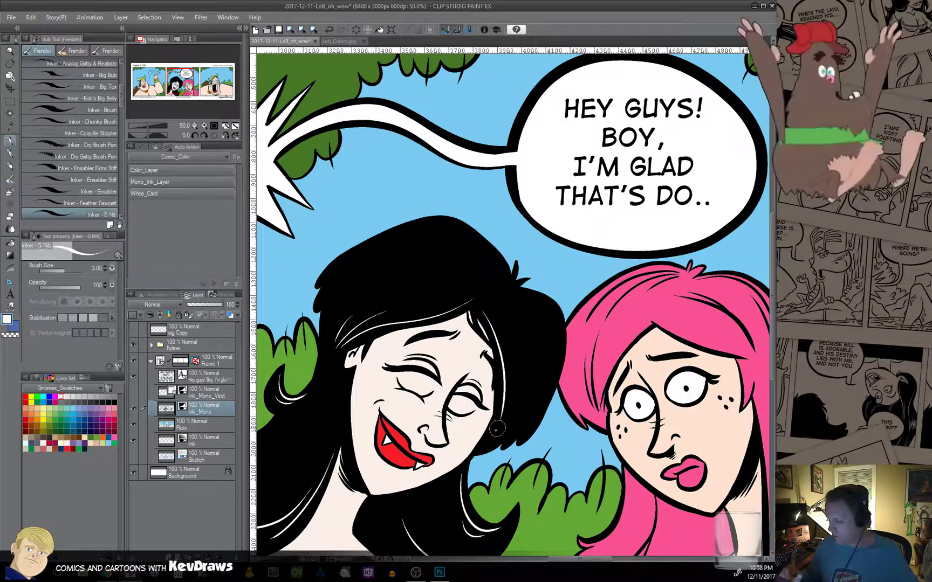
Draw white highlight strokes across the crown and the outer side lock of the black-haired woman's hair.
{"action": "left_click_drag", "start_coordinate": [532, 436], "coordinate": [614, 467]}
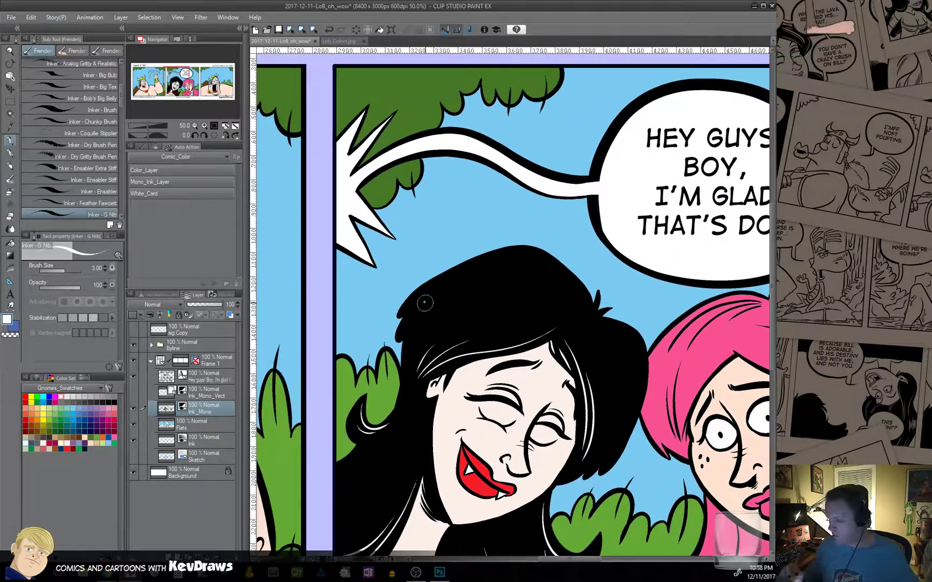
{"action": "mouse_move", "coordinate": [447, 284]}
{"action": "left_mouse_down"}
{"action": "mouse_move", "coordinate": [526, 256]}
{"action": "mouse_move", "coordinate": [532, 273]}
{"action": "mouse_move", "coordinate": [504, 267]}
{"action": "mouse_move", "coordinate": [551, 287]}
{"action": "left_mouse_up"}
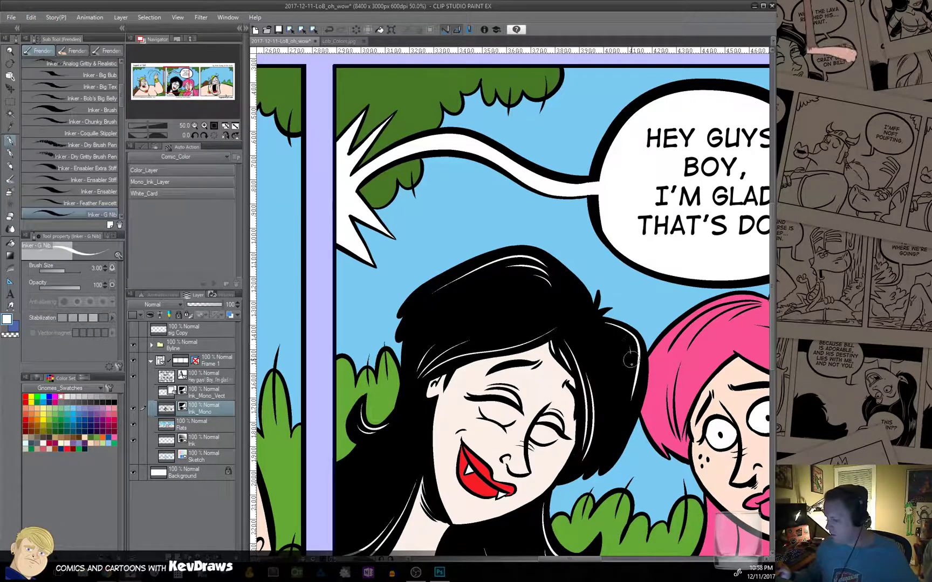
{"action": "scroll", "coordinate": [651, 484], "scroll_direction": "down", "scroll_amount": 1}
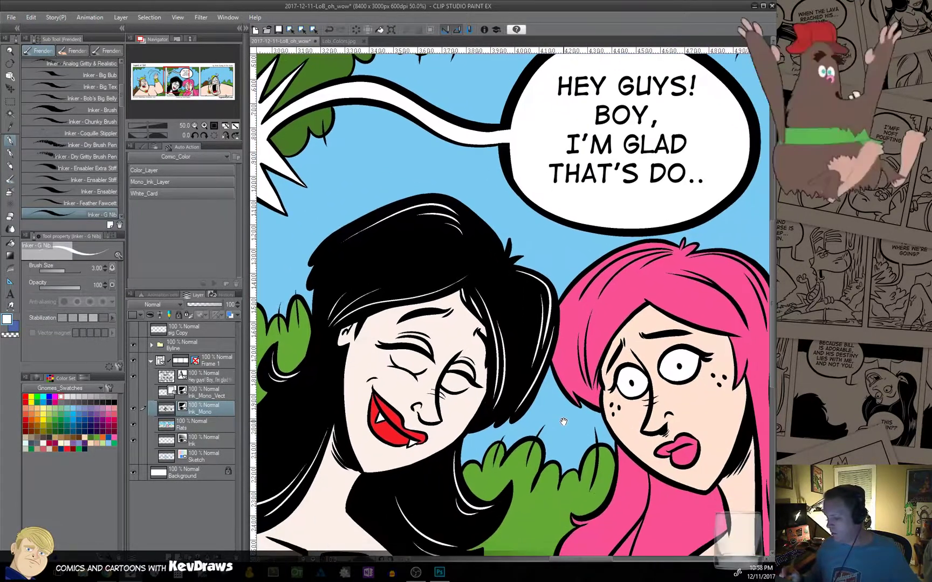
Save the comic file and show the Ink_Mono_Vect layer.
{"action": "scroll", "coordinate": [549, 400], "scroll_direction": "down", "scroll_amount": 1}
{"action": "scroll", "coordinate": [549, 401], "scroll_direction": "down", "scroll_amount": 1}
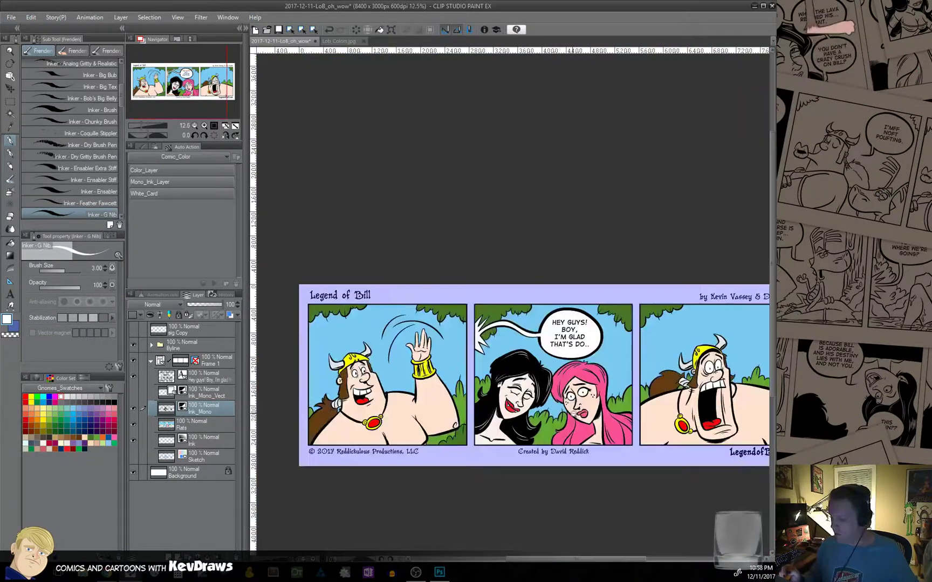
{"action": "left_click", "coordinate": [280, 31]}
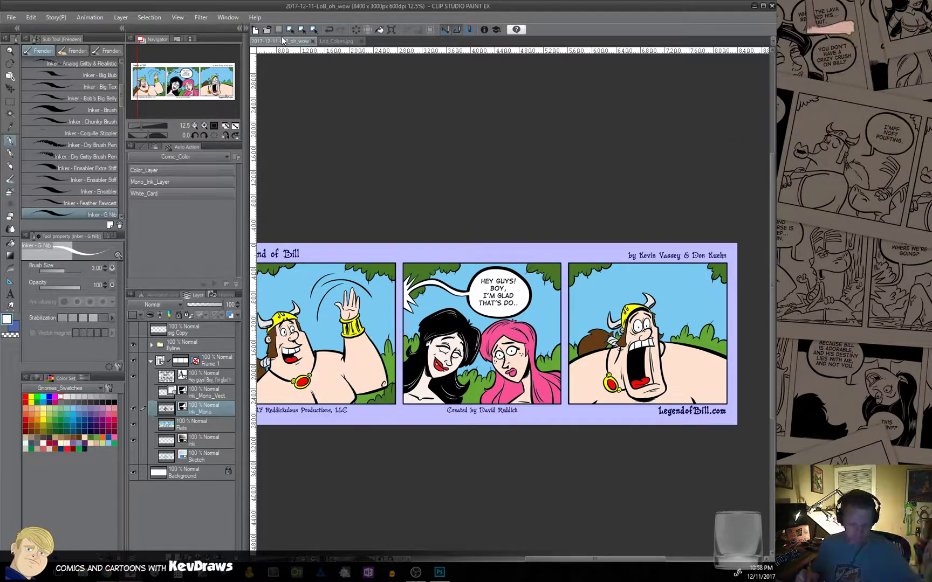
{"action": "left_click", "coordinate": [133, 392]}
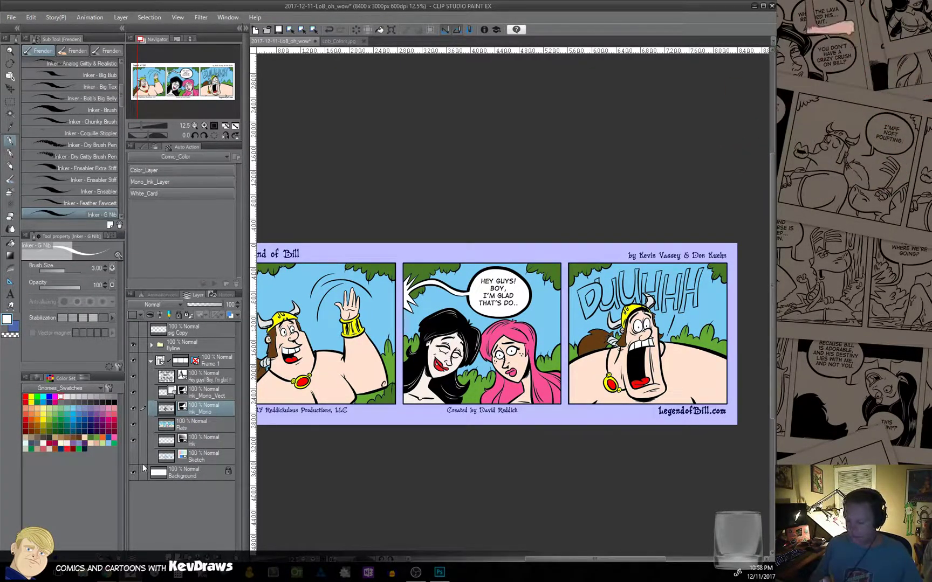
Hide the Ink_Mono and Flats layers to isolate the DUUHHH lettering, and select the Ink_Mono_Vect layer with the Fill tool.
{"action": "left_click", "coordinate": [134, 408]}
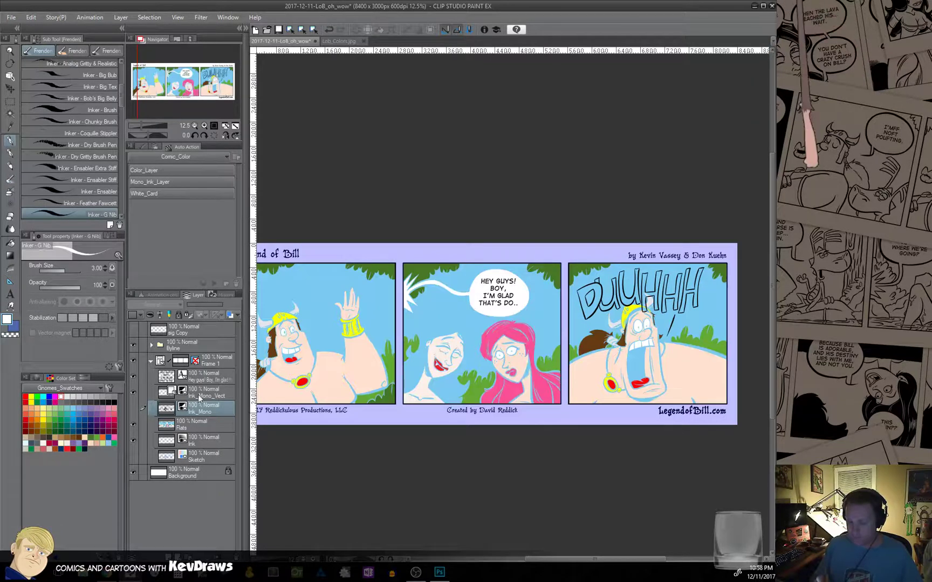
{"action": "left_click", "coordinate": [205, 395]}
{"action": "scroll", "coordinate": [655, 356], "scroll_direction": "up", "scroll_amount": 2}
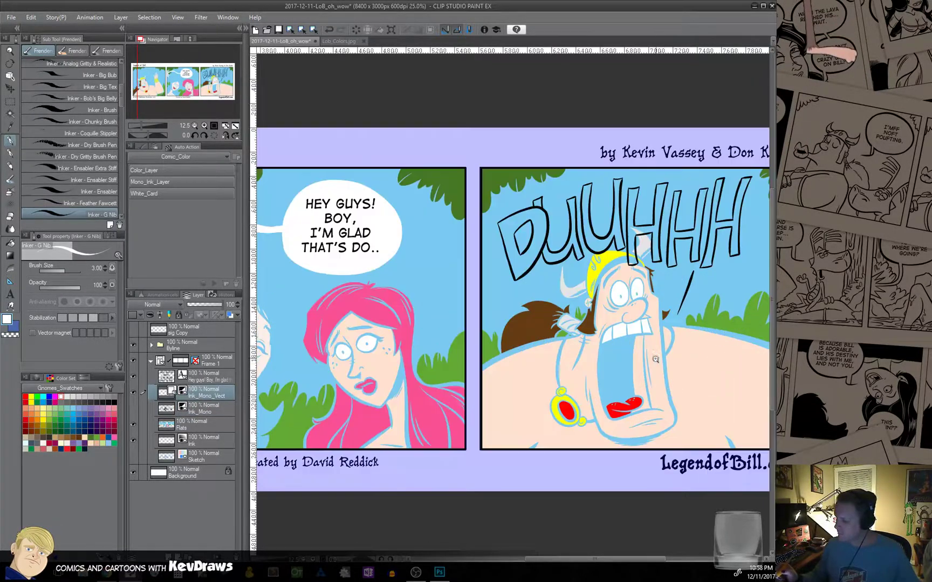
{"action": "left_click_drag", "start_coordinate": [586, 389], "coordinate": [478, 413]}
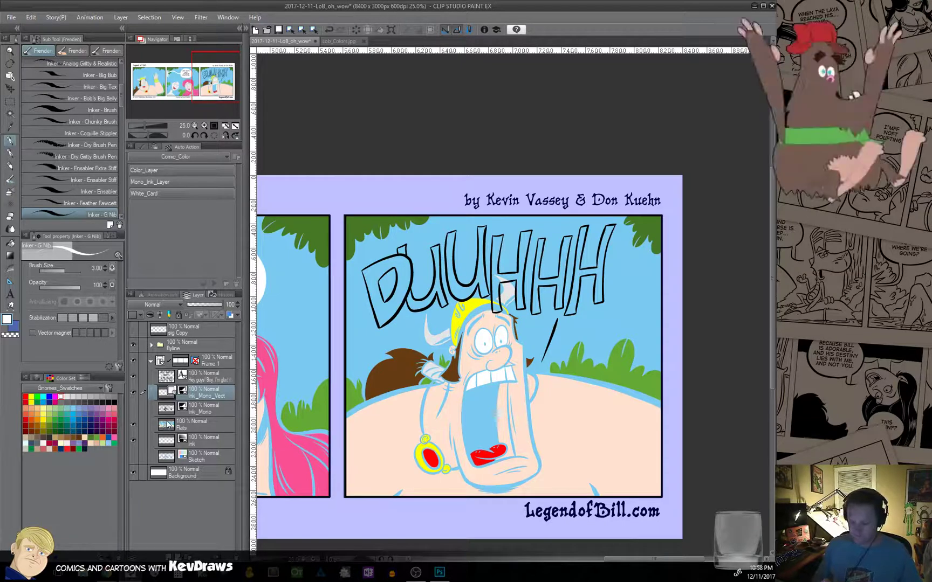
{"action": "left_click", "coordinate": [134, 425]}
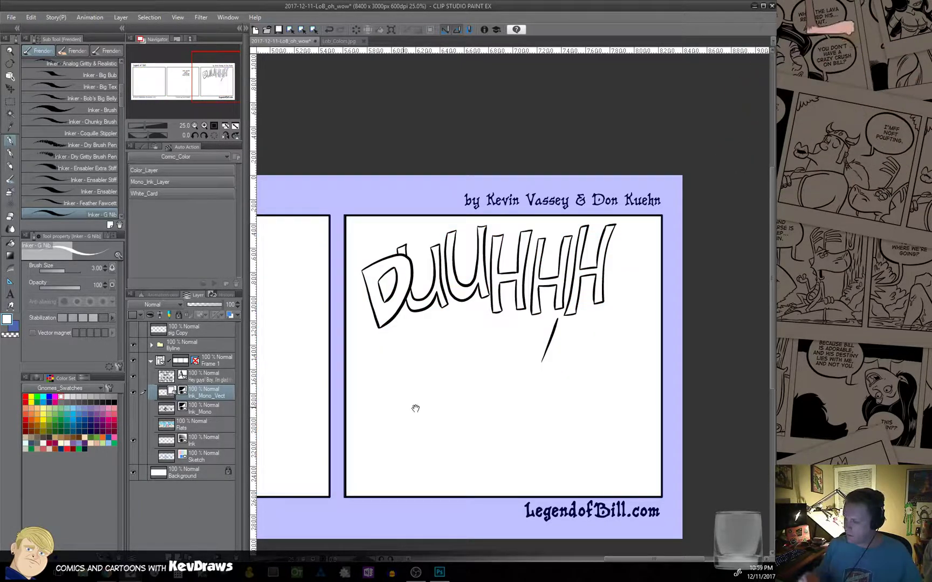
{"action": "left_click_drag", "start_coordinate": [492, 390], "coordinate": [464, 449]}
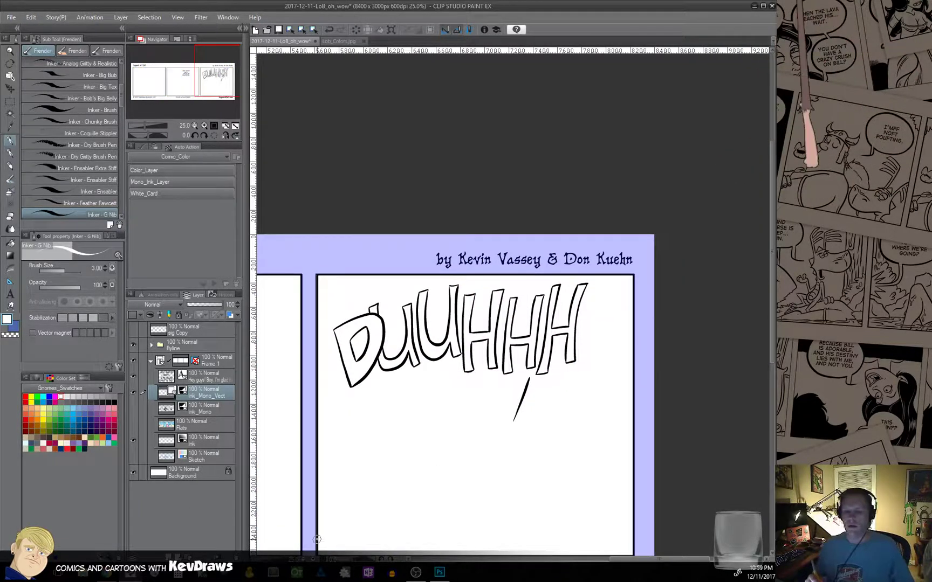
{"action": "left_click", "coordinate": [11, 241]}
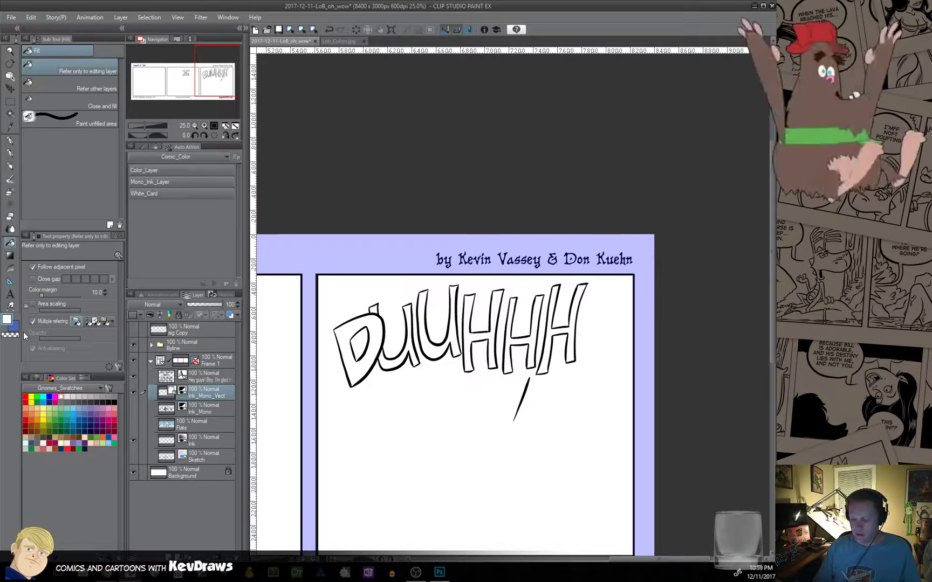
Show the Flats and Ink_Mono layers again to view the whole comic strip.
{"action": "left_click", "coordinate": [133, 424]}
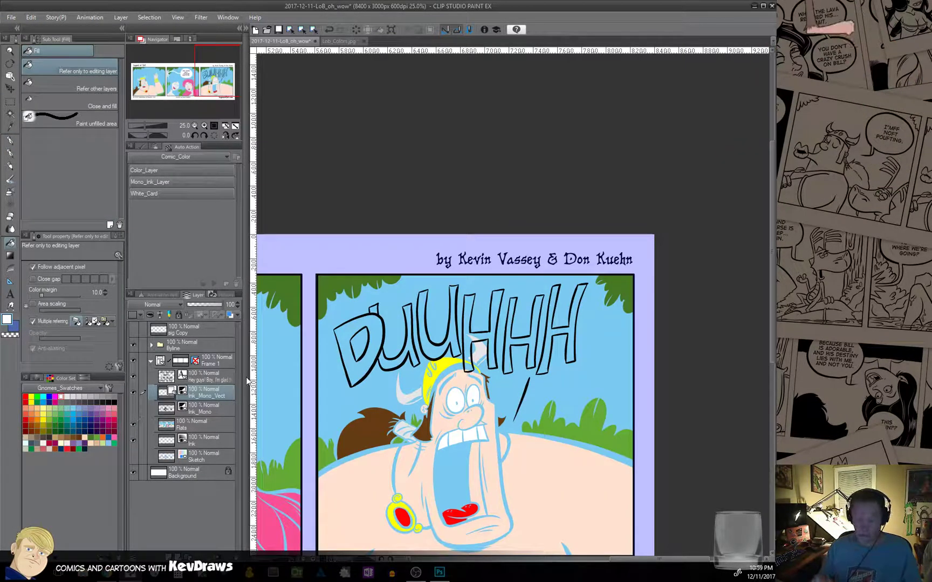
{"action": "left_click", "coordinate": [369, 458], "text": "alt"}
{"action": "left_click_drag", "start_coordinate": [311, 521], "coordinate": [415, 451]}
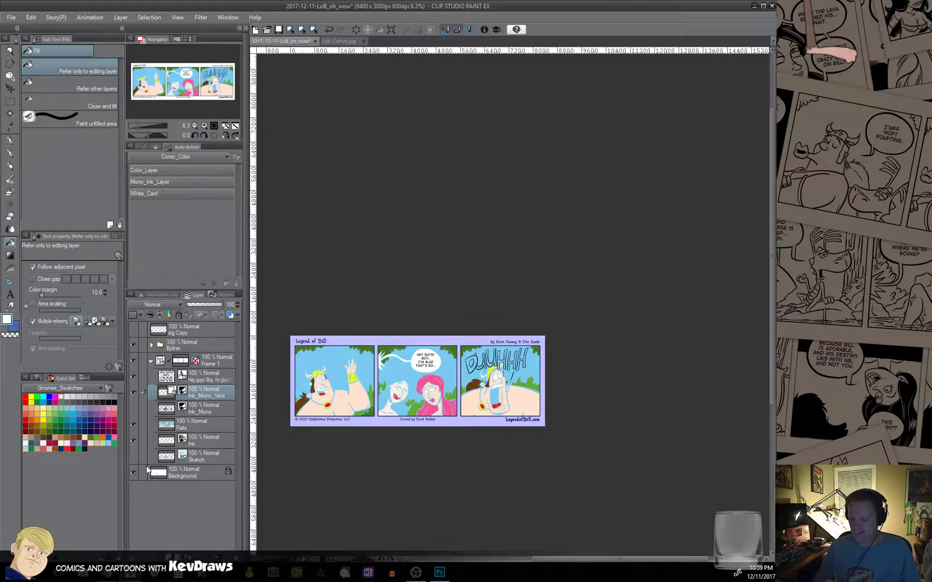
{"action": "left_click", "coordinate": [133, 409]}
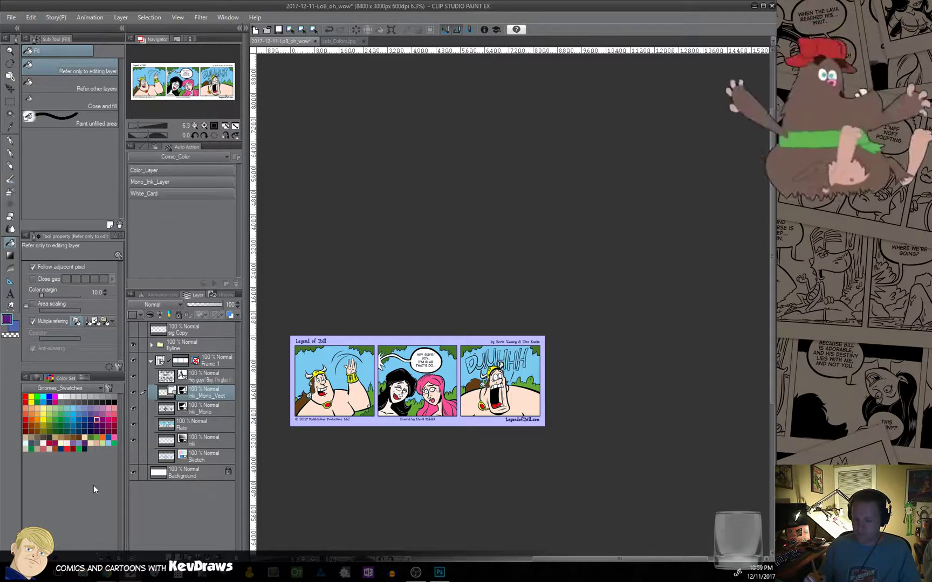
Sample the Vasheeva Inner Cloak red from the Lob_Colors.jpg reference and return to the comic document.
{"action": "left_click", "coordinate": [342, 41]}
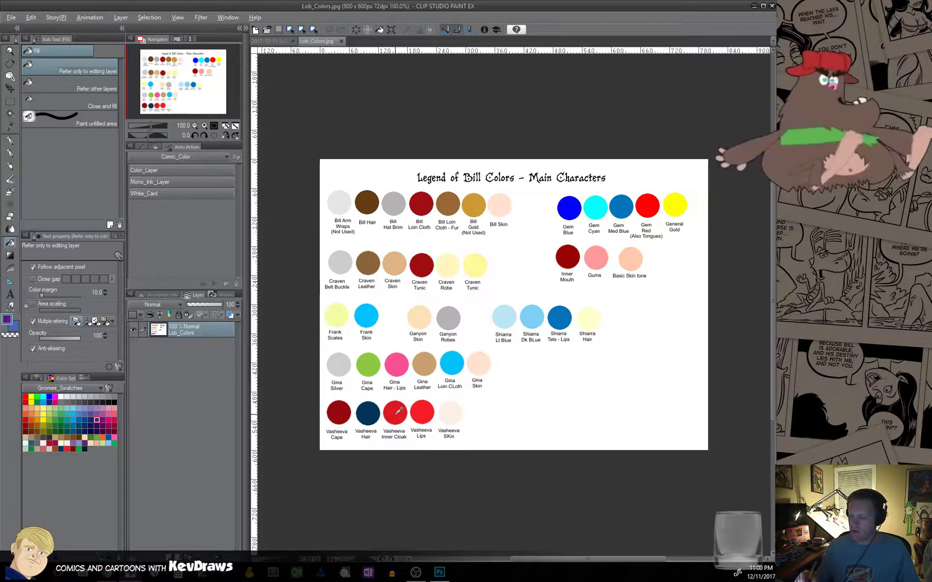
{"action": "key", "text": "alt"}
{"action": "left_click", "coordinate": [400, 409], "text": "alt"}
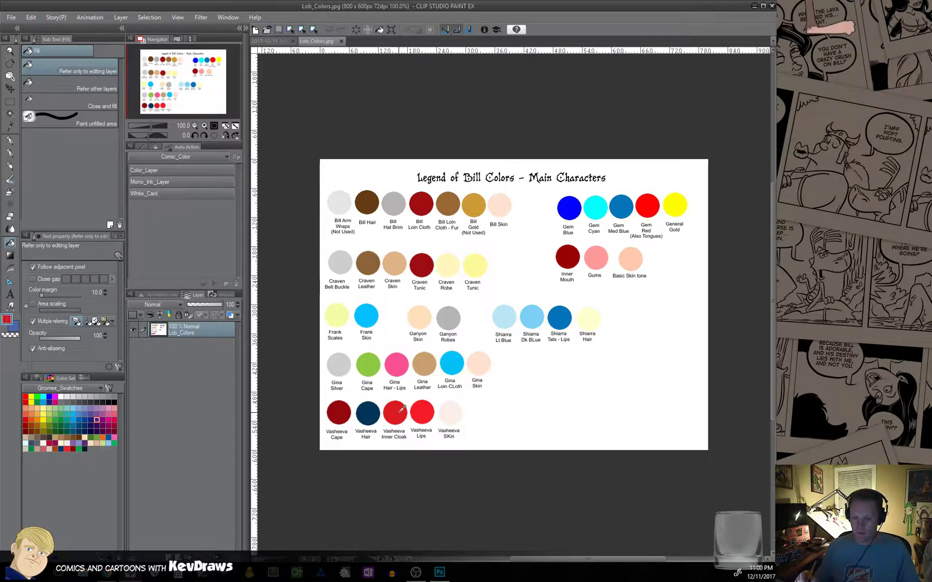
{"action": "left_click", "coordinate": [275, 42]}
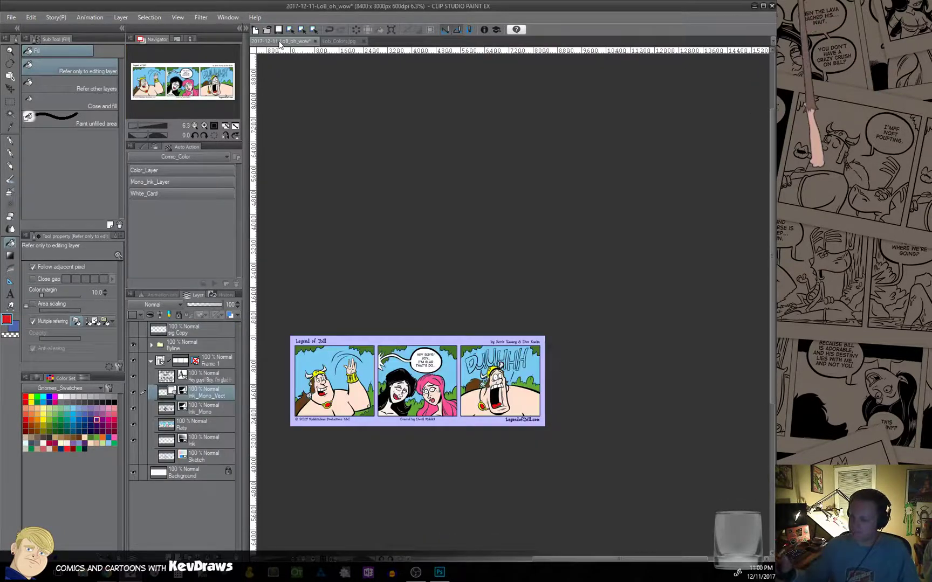
Hide the Flats and Ink_Mono layers and rasterize the Ink_Mono_Vect lettering layer.
{"action": "scroll", "coordinate": [502, 381], "scroll_direction": "up", "scroll_amount": 2}
{"action": "left_click_drag", "start_coordinate": [502, 381], "coordinate": [494, 399]}
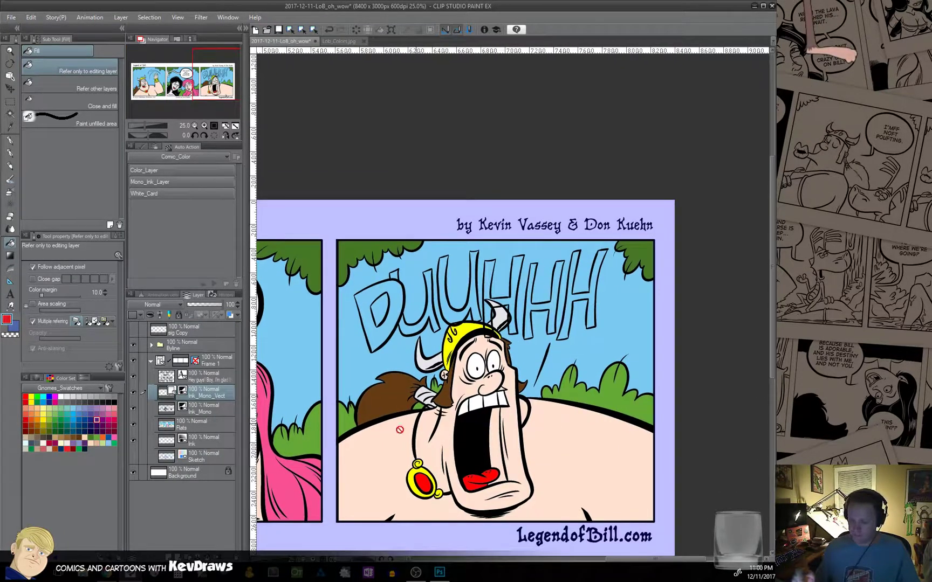
{"action": "left_click", "coordinate": [133, 425]}
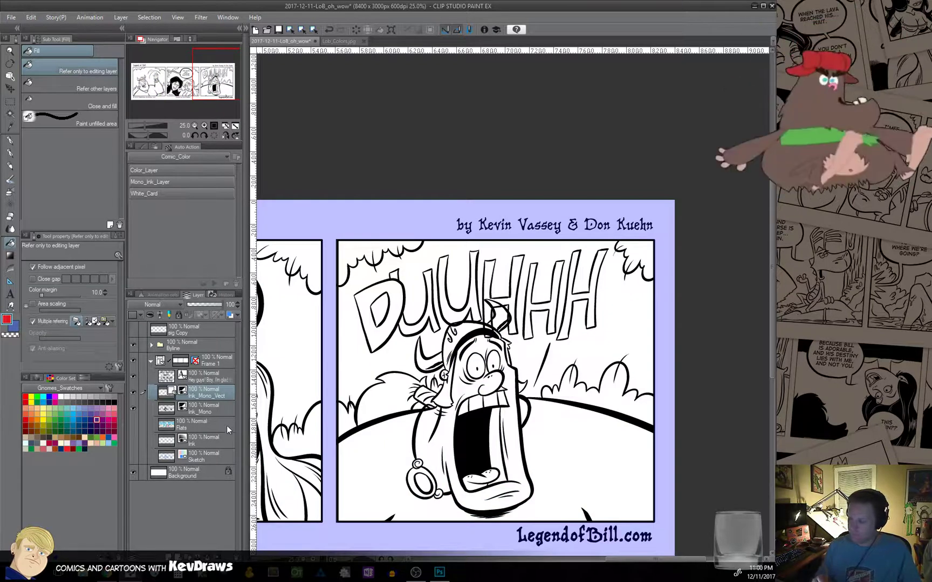
{"action": "left_click", "coordinate": [133, 409]}
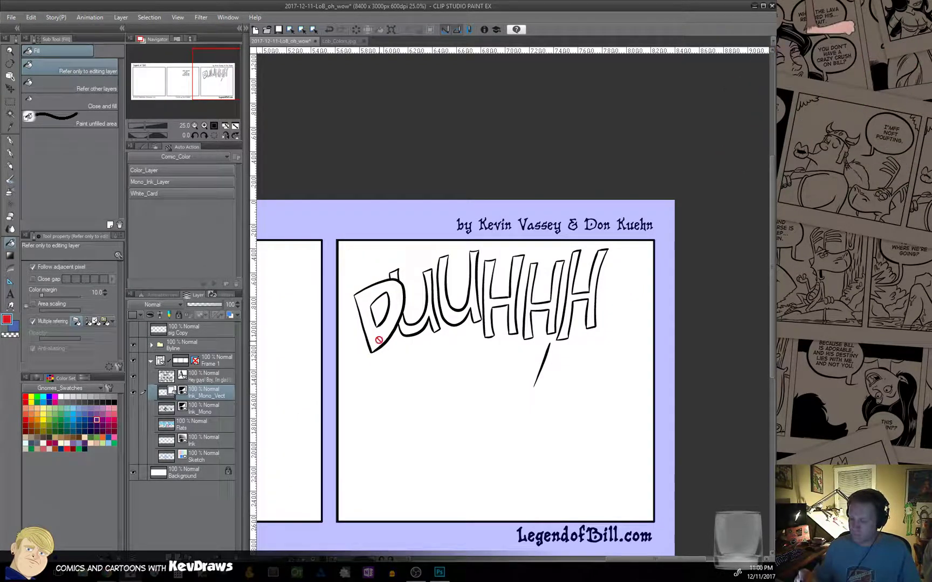
{"action": "right_click", "coordinate": [212, 392]}
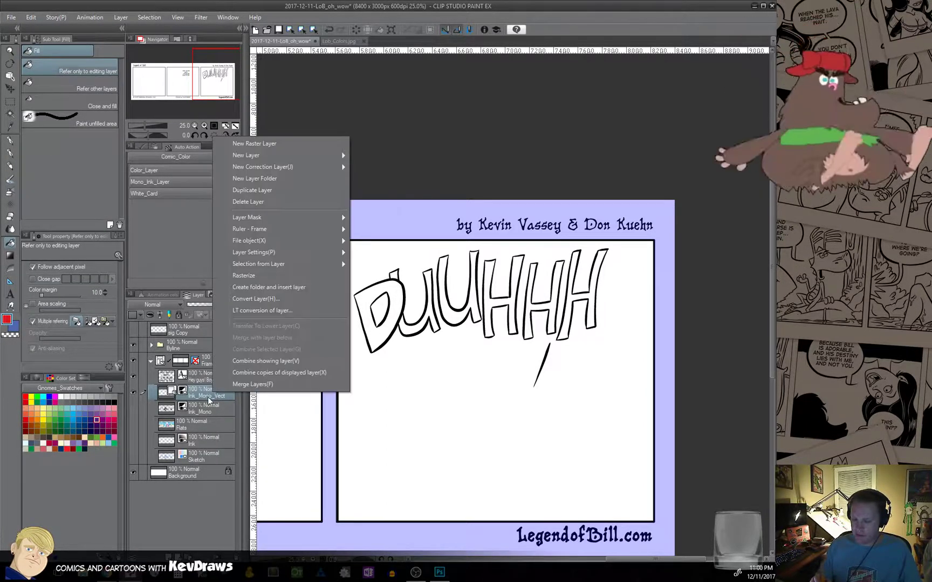
{"action": "left_click", "coordinate": [270, 275]}
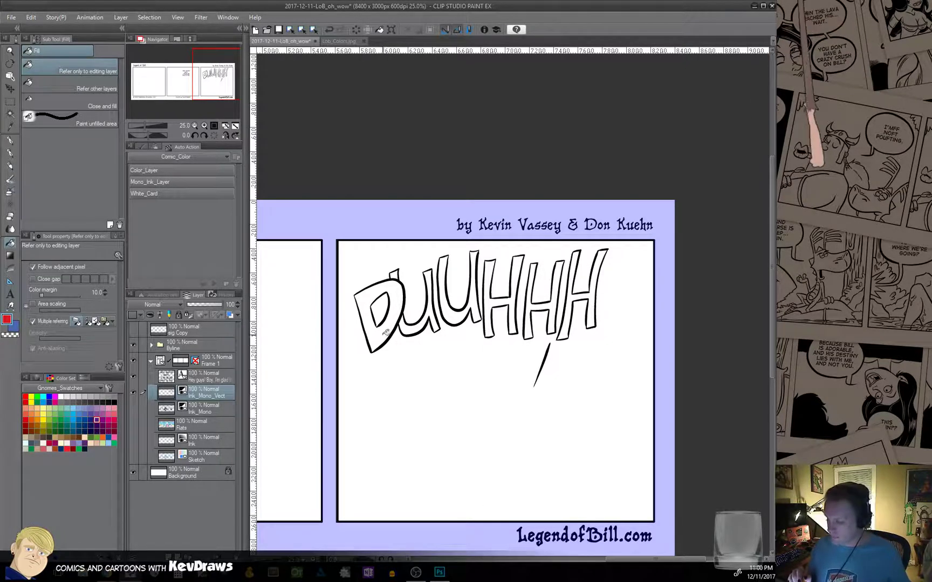
{"action": "left_click", "coordinate": [397, 342]}
{"action": "key", "text": "ctrl+z"}
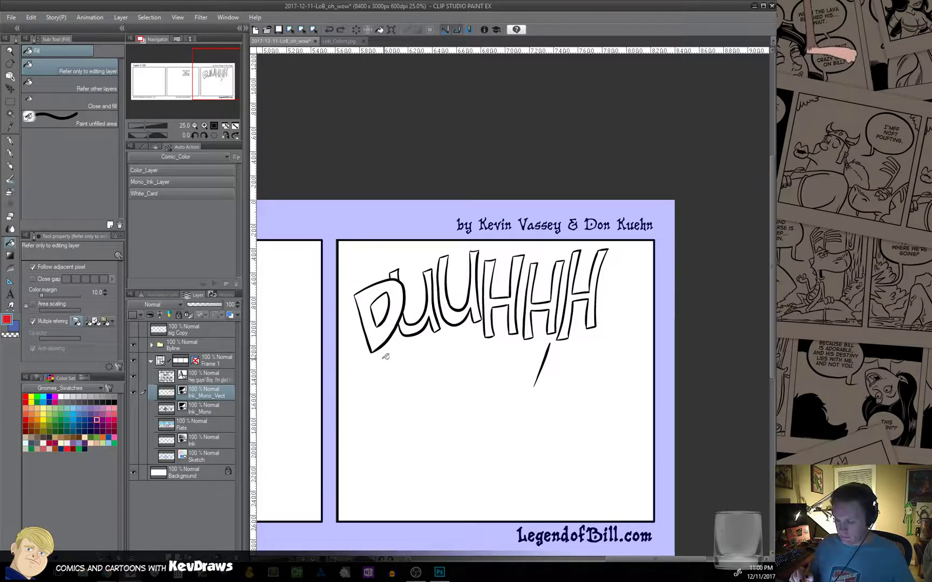
Convert Ink_Mono_Vect into a color raster layer named Ink_Mono_Vect 2, keeping the original layer.
{"action": "right_click", "coordinate": [199, 395]}
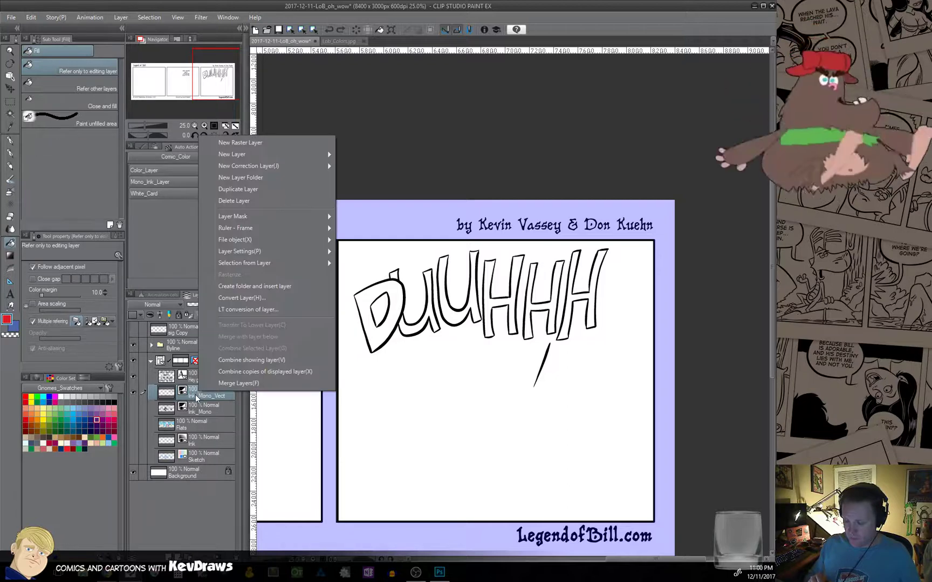
{"action": "mouse_move", "coordinate": [272, 253]}
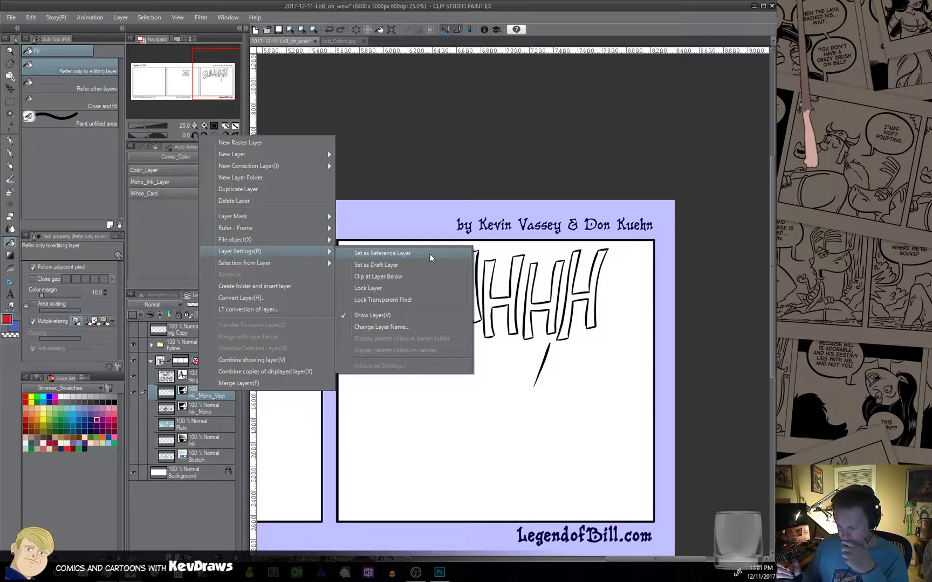
{"action": "left_click", "coordinate": [268, 297]}
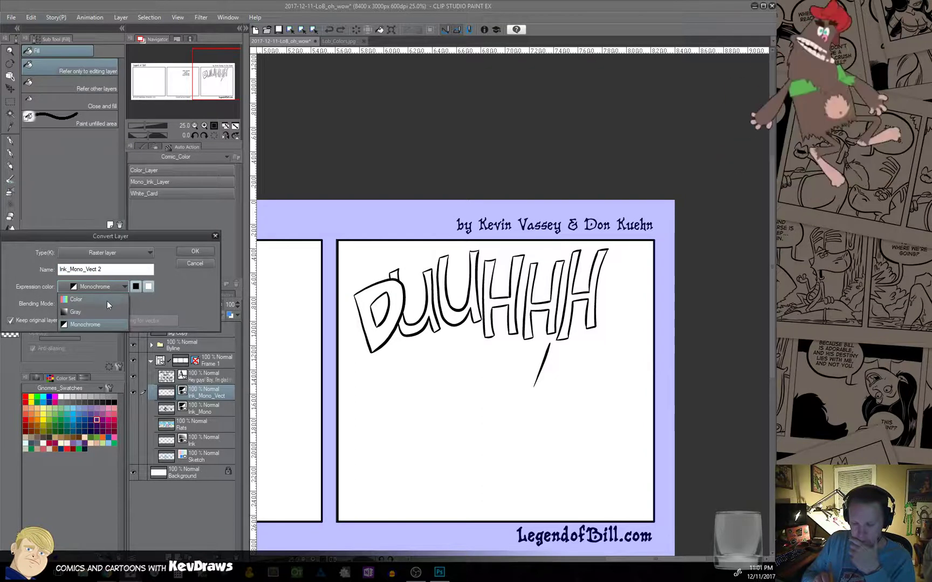
{"action": "left_click", "coordinate": [195, 251]}
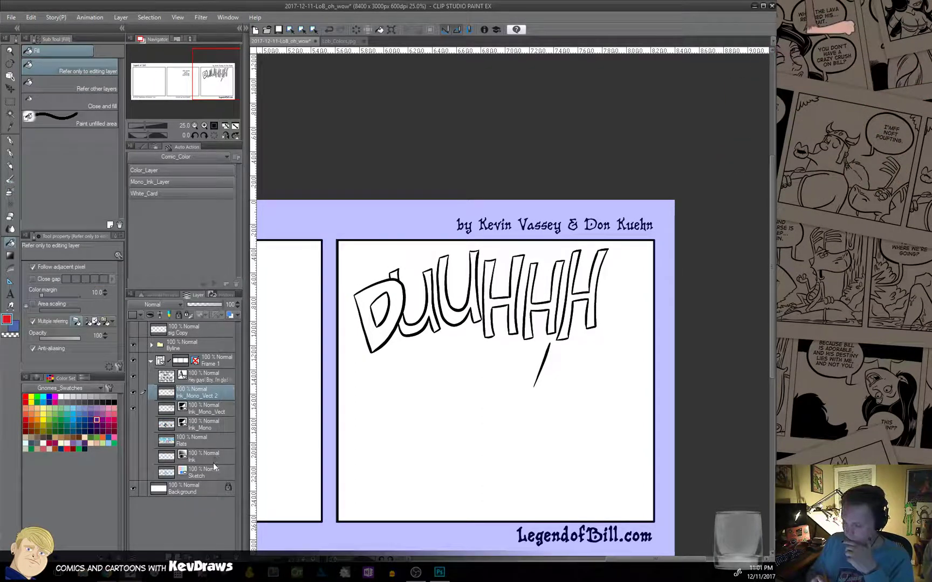
Fill all the DUUHHH letters in the third panel with the sampled red on the Ink_Mono_Vect 2 layer.
{"action": "left_click", "coordinate": [380, 337]}
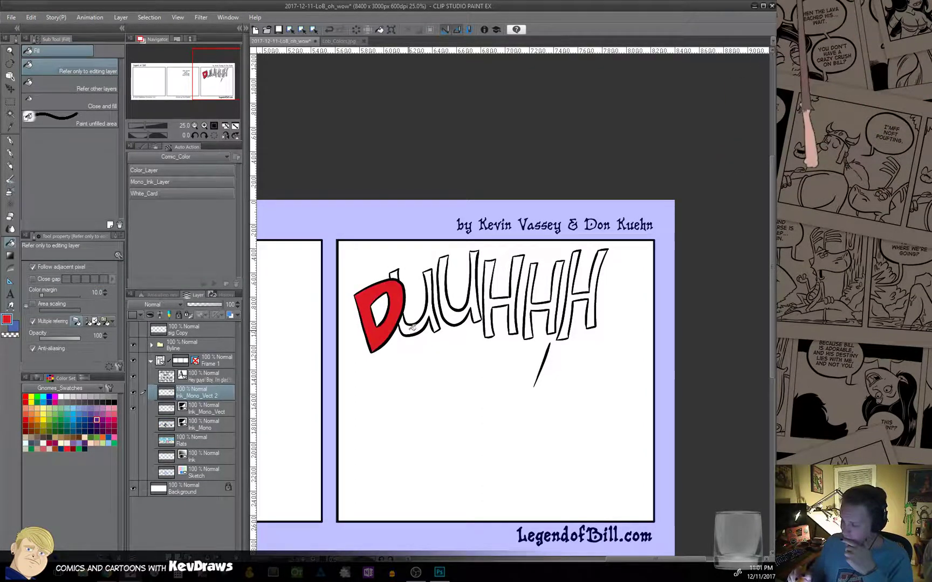
{"action": "left_click", "coordinate": [415, 292]}
{"action": "left_click", "coordinate": [449, 264]}
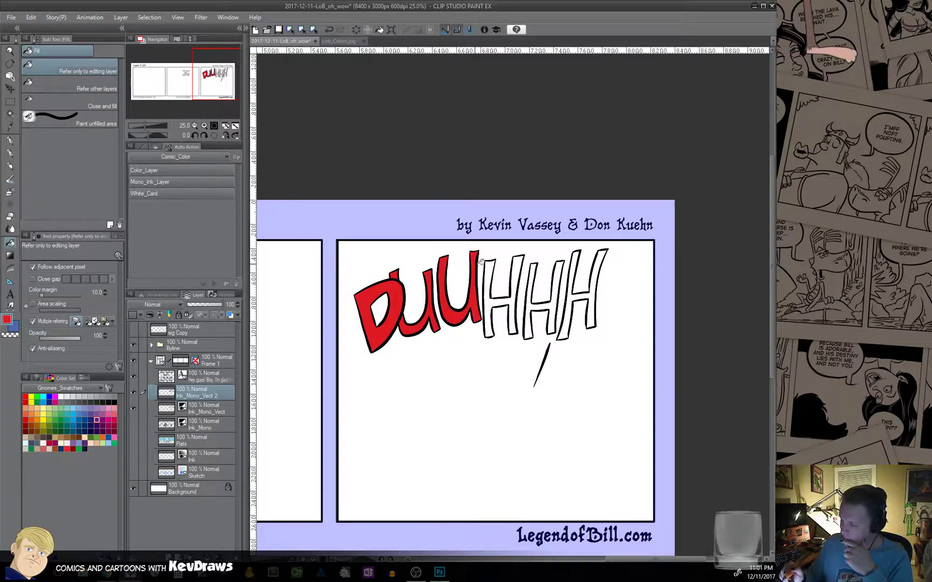
{"action": "left_click", "coordinate": [493, 272]}
{"action": "left_click", "coordinate": [536, 272]}
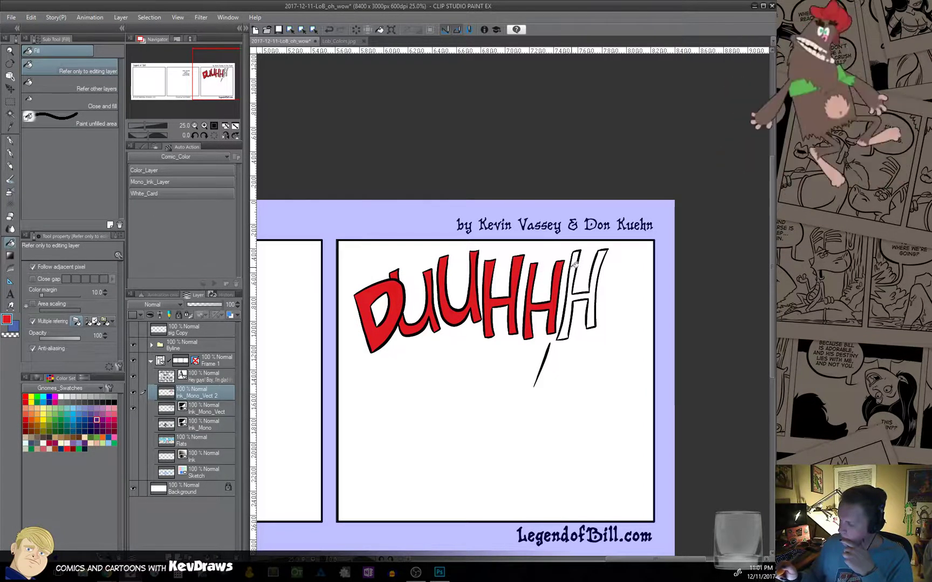
{"action": "left_click", "coordinate": [563, 289]}
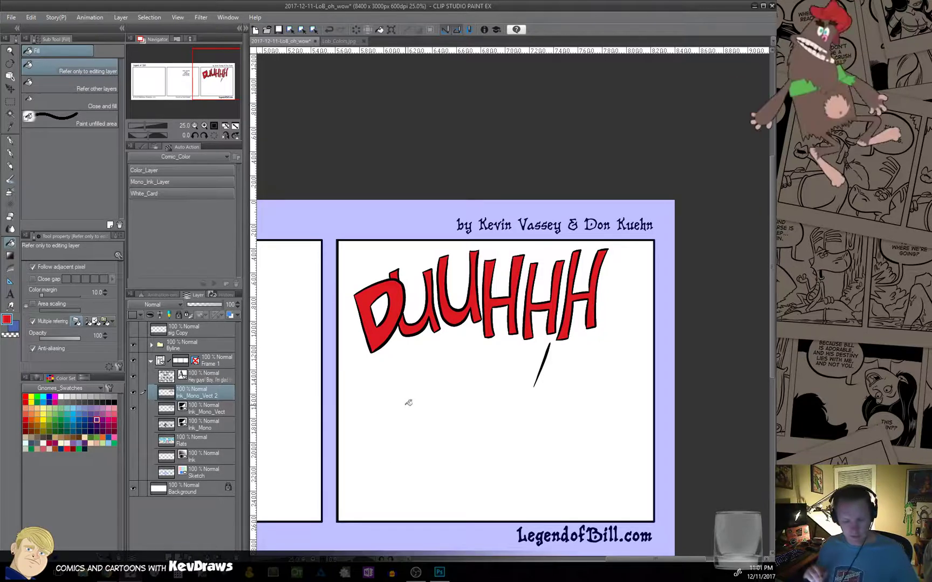
Undo all the red fills in the DUUHHH letters.
{"action": "key", "text": "ctrl+z"}
{"action": "key", "text": "ctrl+z"}
{"action": "key", "text": "ctrl+z"}
{"action": "key", "text": "ctrl+z"}
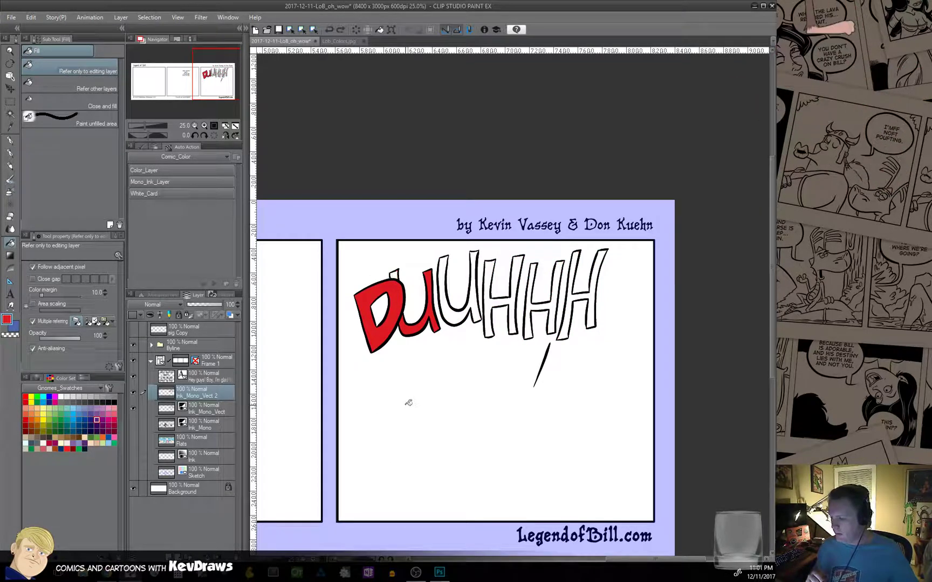
{"action": "key", "text": "ctrl+z"}
{"action": "key", "text": "ctrl+z"}
Select and show the Flats layer, and turn off Multiple referring for the Fill tool.
{"action": "left_click", "coordinate": [200, 442]}
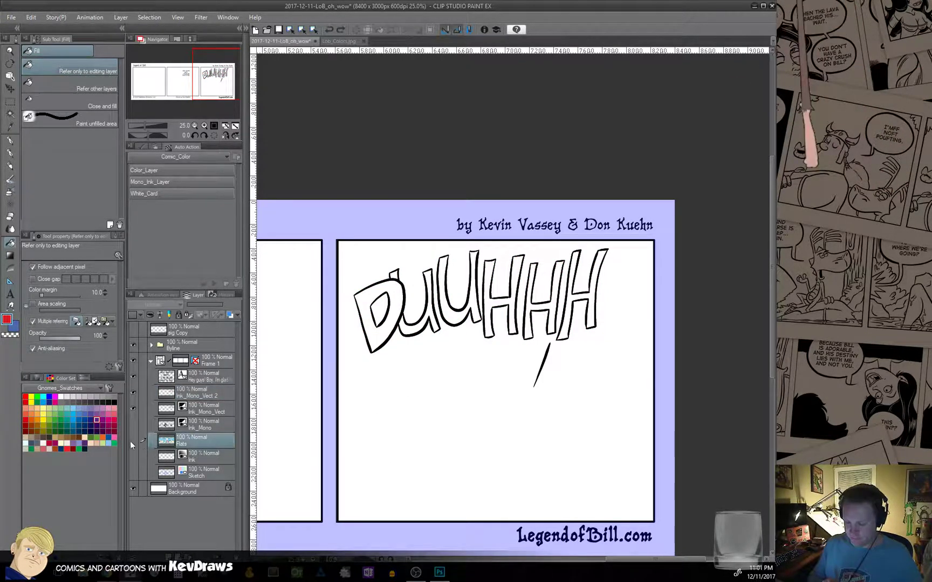
{"action": "left_click", "coordinate": [133, 440]}
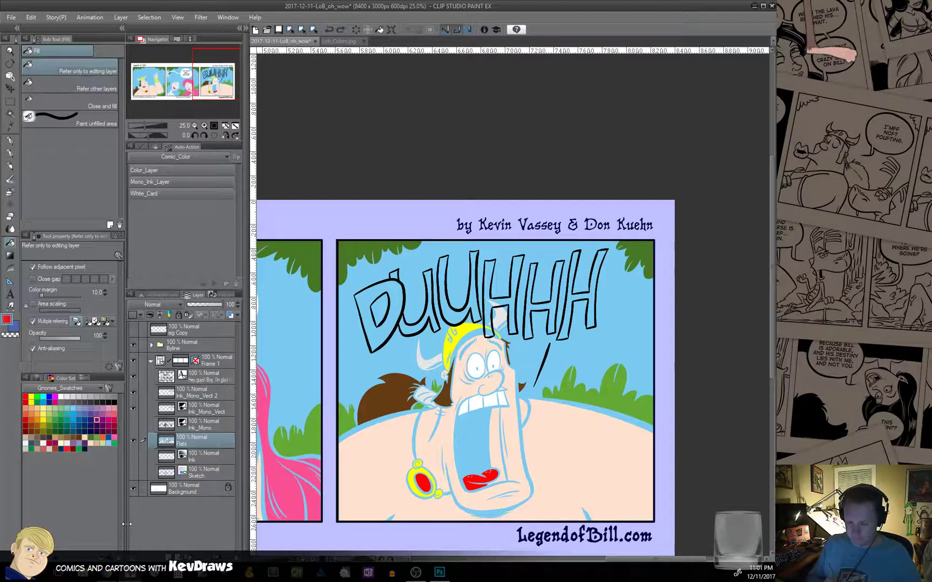
{"action": "left_click", "coordinate": [33, 321]}
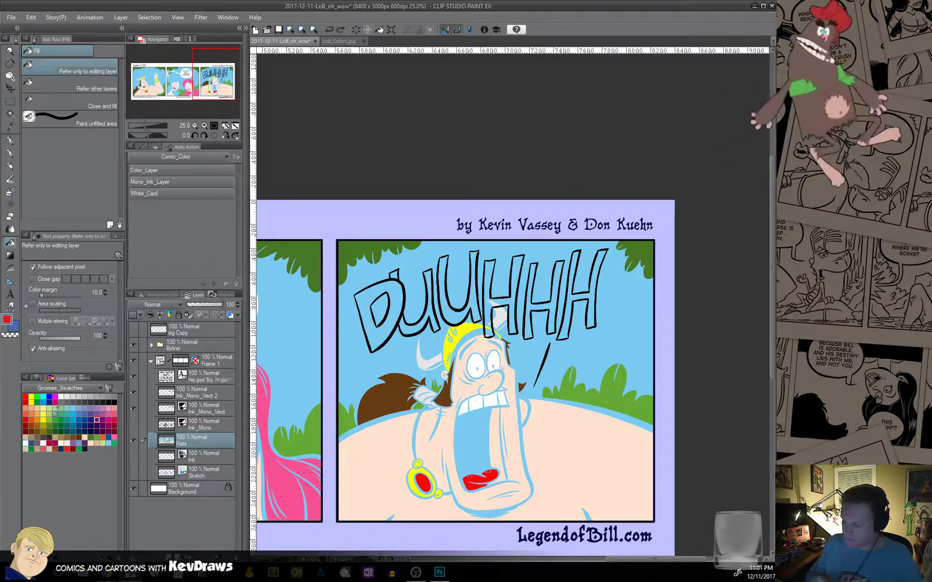
Try filling the letter D with red on the Flats layer, undo the fill and hide Flats.
{"action": "left_click", "coordinate": [384, 328]}
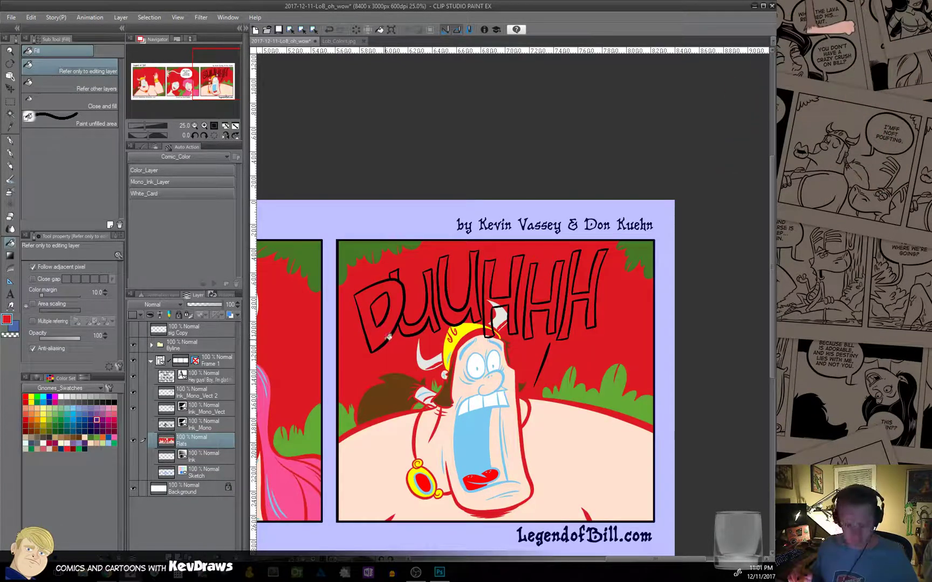
{"action": "key", "text": "ctrl+z"}
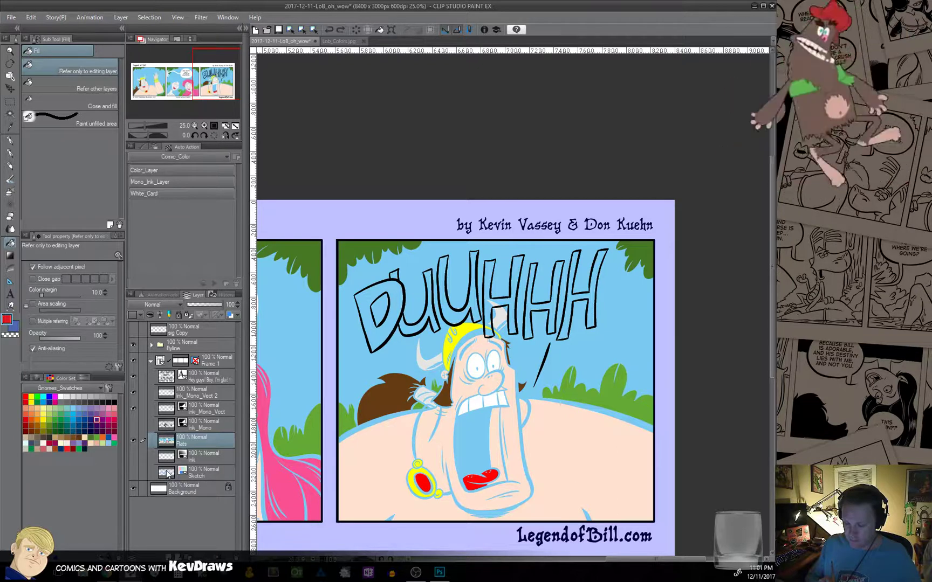
{"action": "left_click", "coordinate": [133, 440]}
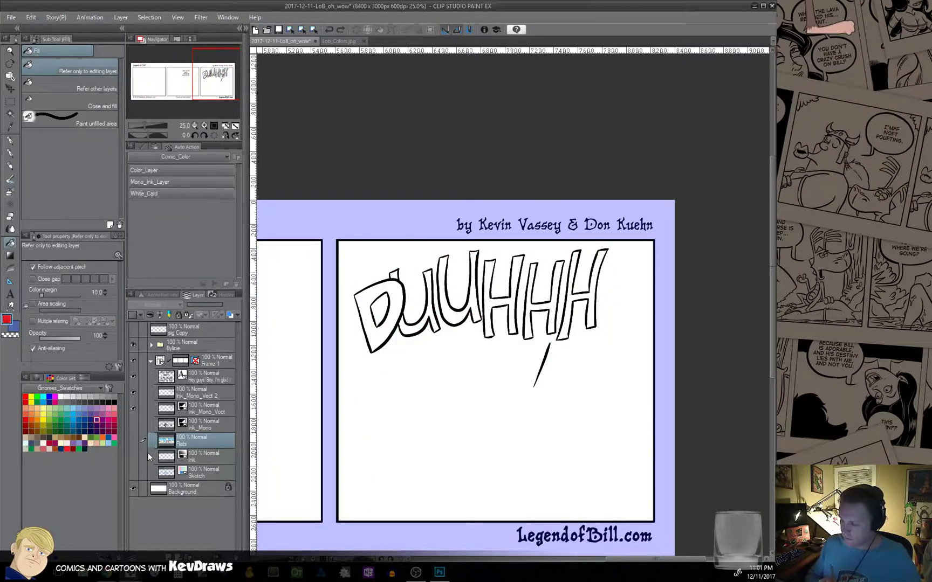
Add a new raster layer directly above the Ink_Mono_Vect layer.
{"action": "left_click", "coordinate": [207, 408]}
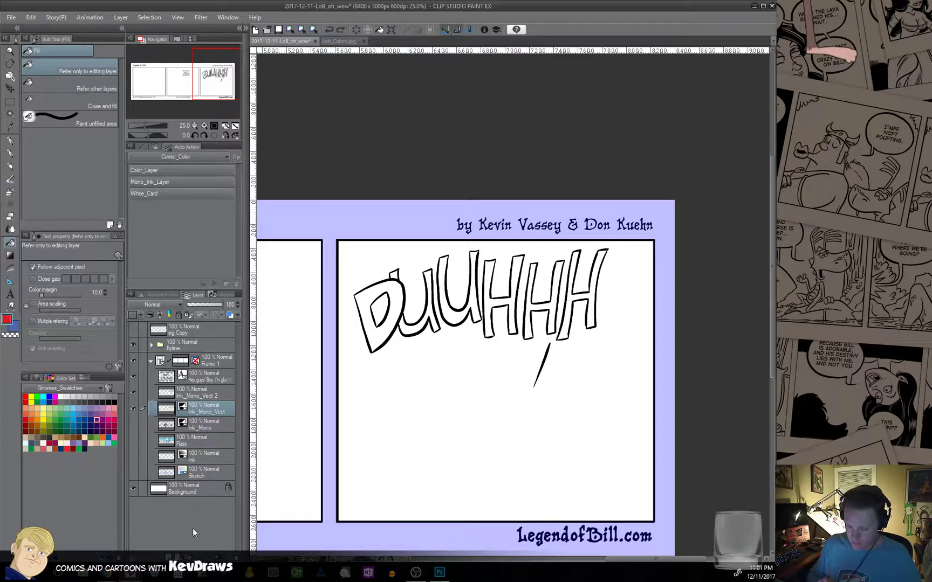
{"action": "key", "text": "ctrl+shift+n"}
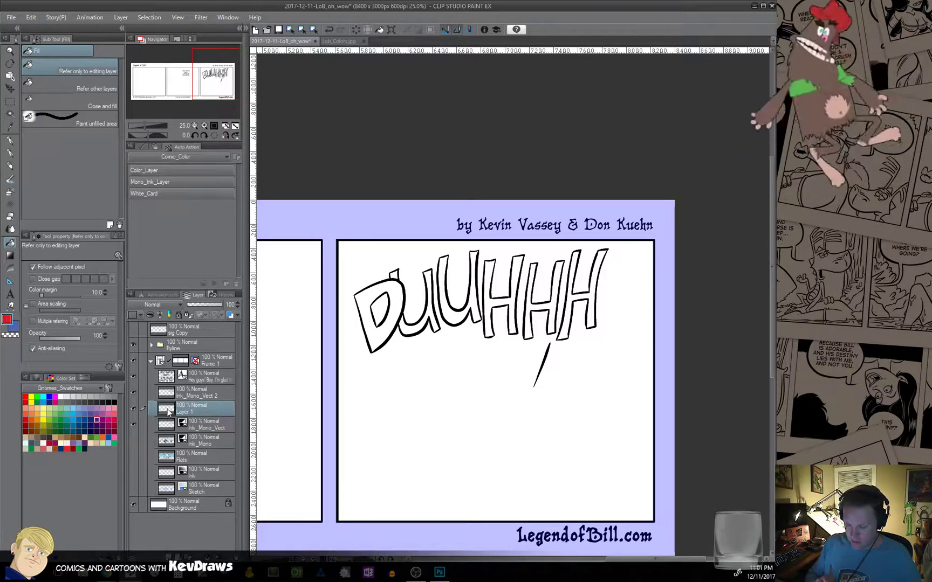
Move Layer 1 below the Ink_Mono_Vect layer and set Ink_Mono_Vect as the reference layer.
{"action": "left_click_drag", "start_coordinate": [170, 409], "coordinate": [184, 433]}
{"action": "left_click", "coordinate": [197, 409]}
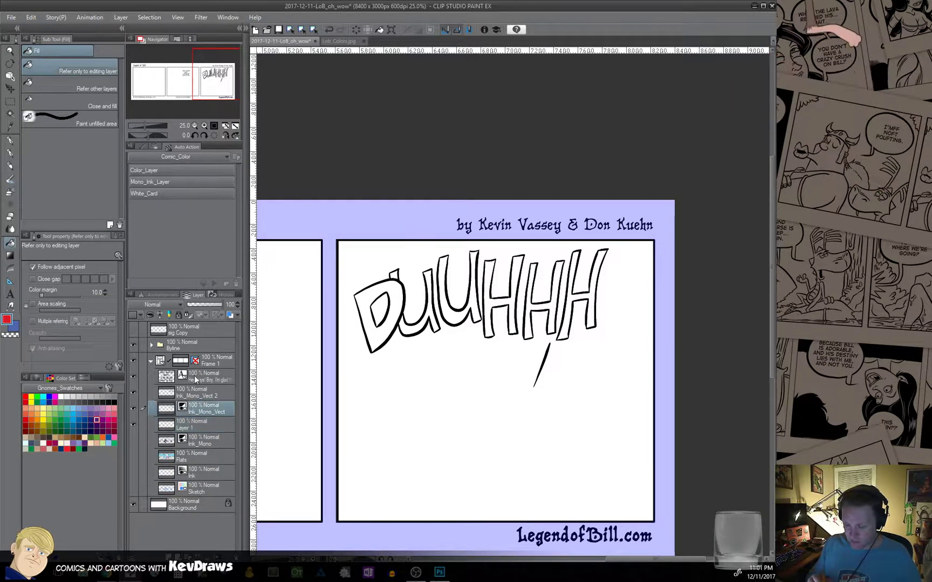
{"action": "right_click", "coordinate": [202, 410]}
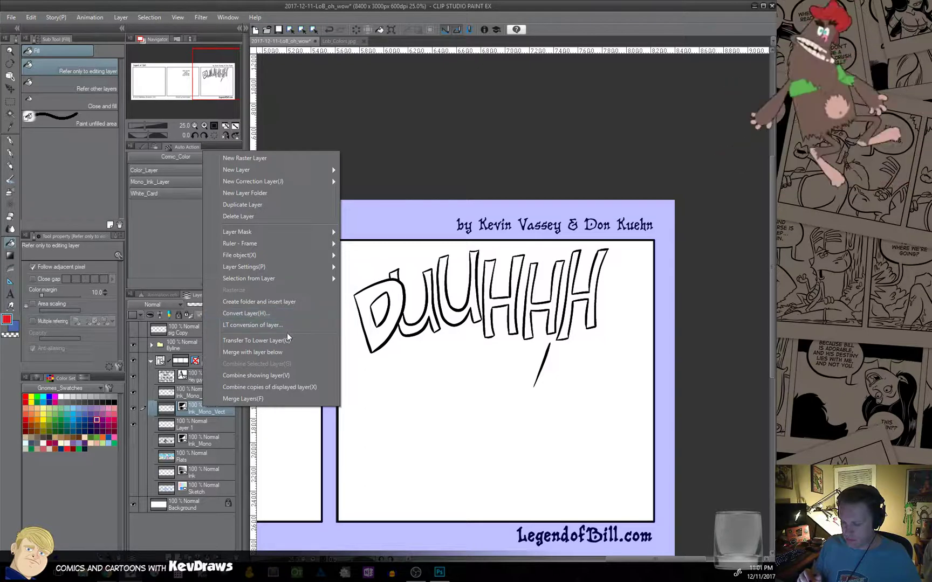
{"action": "mouse_move", "coordinate": [288, 267]}
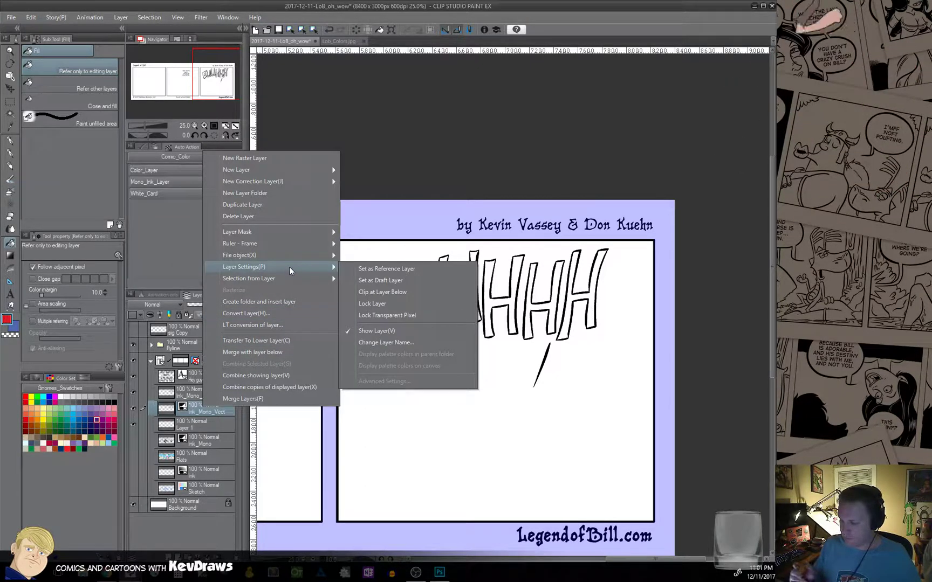
{"action": "left_click", "coordinate": [411, 267]}
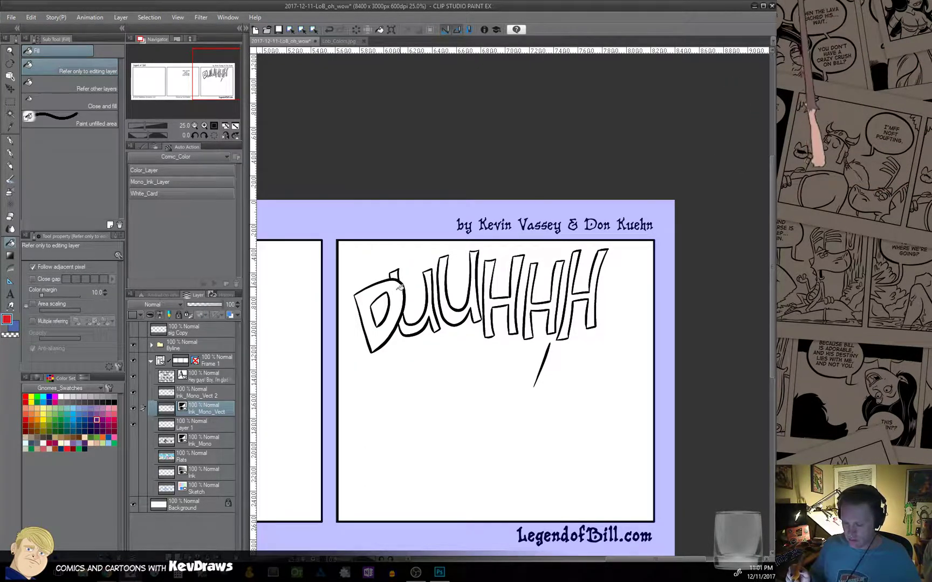
Try a red fill in the DUUHHH lettering on Layer 1 and undo it.
{"action": "left_click", "coordinate": [216, 426]}
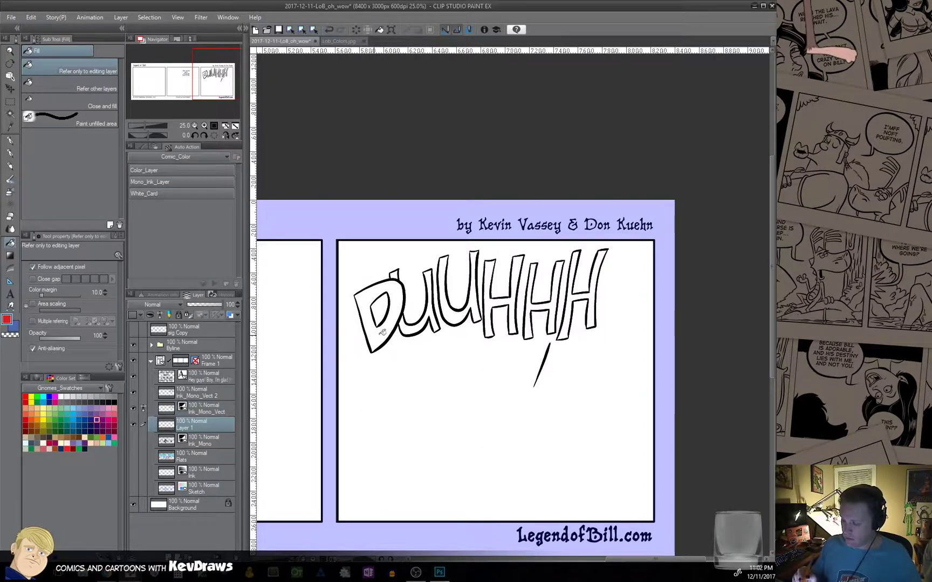
{"action": "left_click", "coordinate": [409, 330]}
{"action": "key", "text": "ctrl+z"}
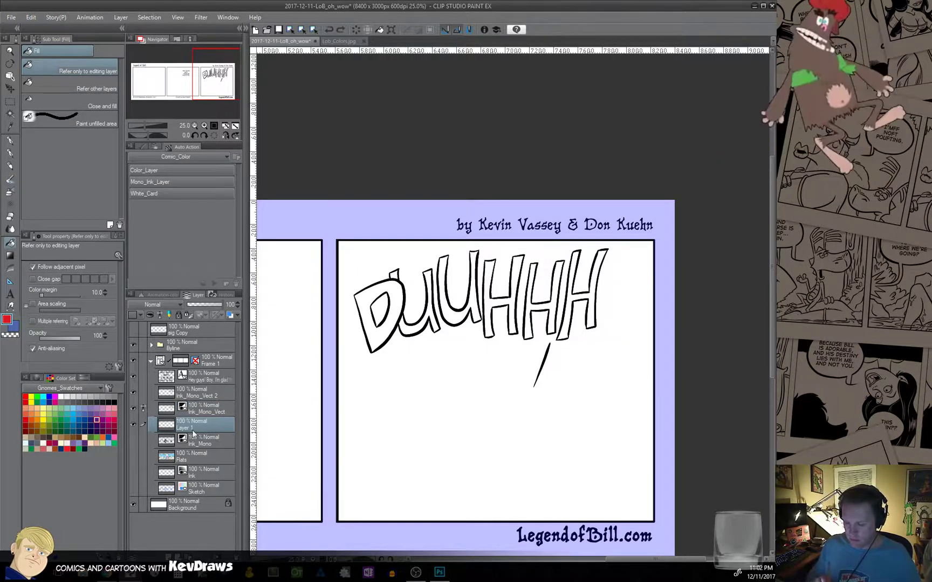
Clip the Ink_Mono_Vect layer to the layer below.
{"action": "left_click", "coordinate": [197, 411]}
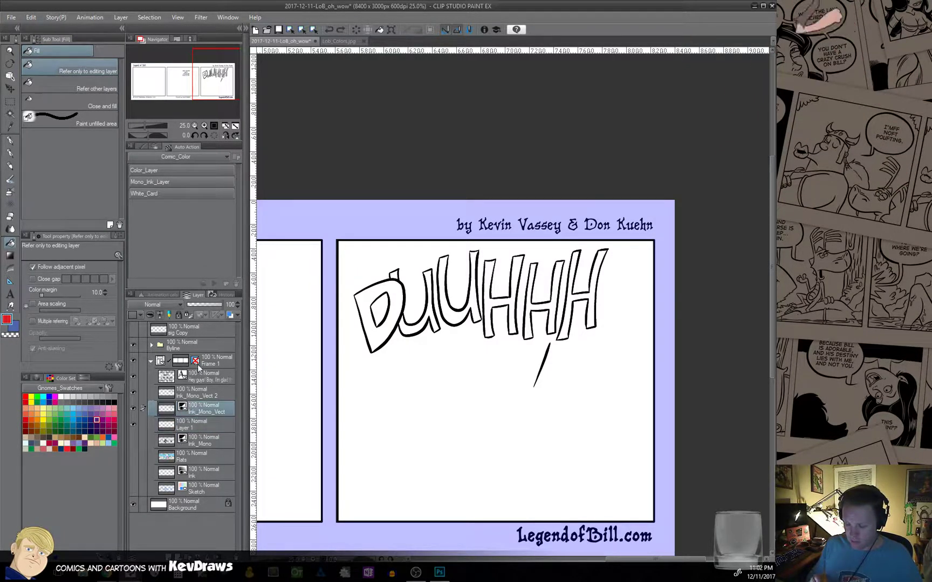
{"action": "right_click", "coordinate": [200, 413]}
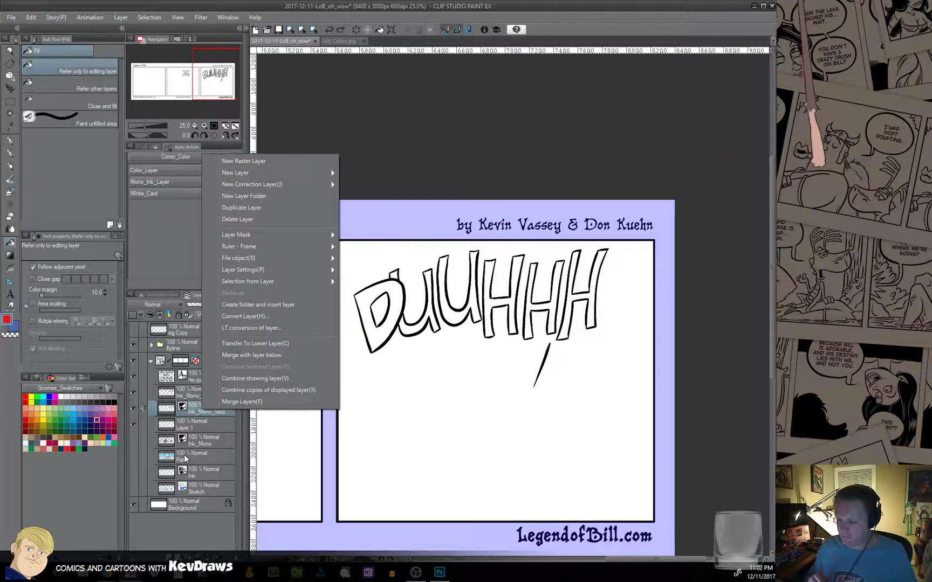
{"action": "mouse_move", "coordinate": [284, 271]}
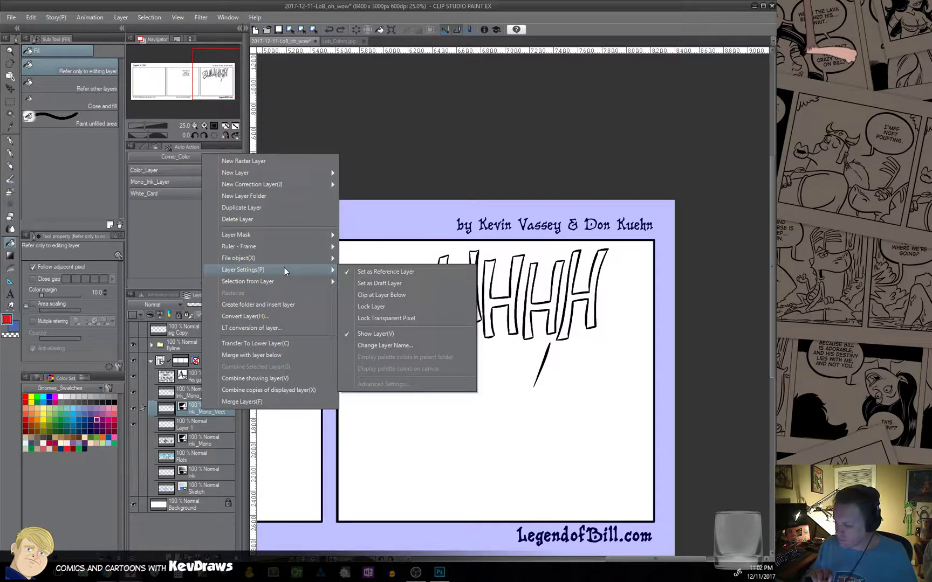
{"action": "left_click", "coordinate": [394, 295]}
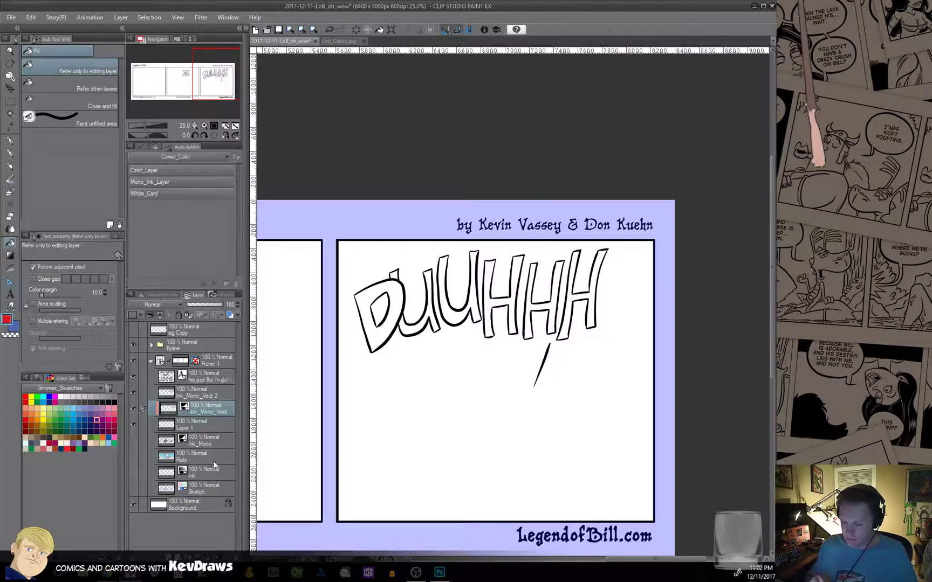
Try filling the letter D with red on Layer 1, and undo the fill, the clipping and the reference layer setting.
{"action": "left_click", "coordinate": [207, 425]}
{"action": "left_click", "coordinate": [377, 333]}
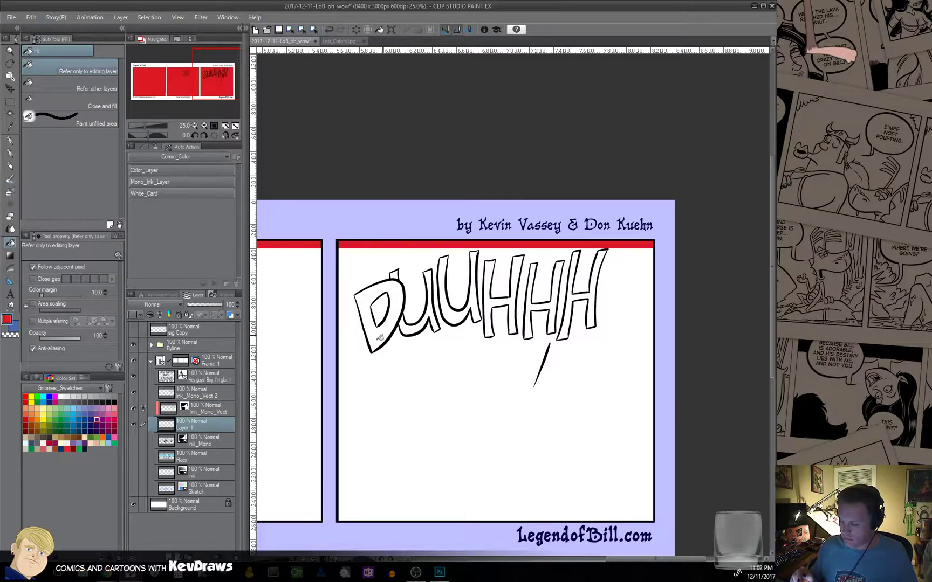
{"action": "key", "text": "ctrl+z"}
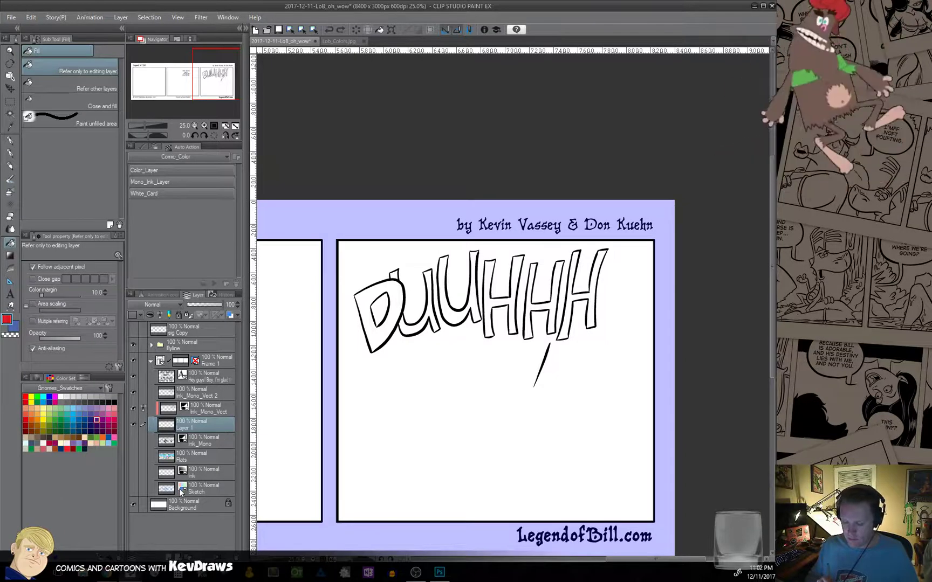
{"action": "key", "text": "ctrl+z"}
{"action": "key", "text": "ctrl+z"}
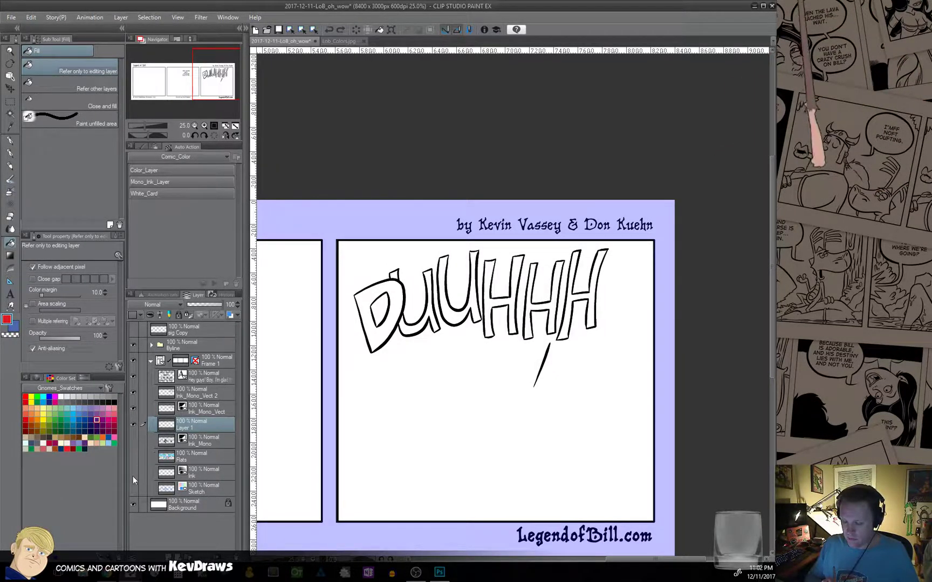
Toggle the visibility of Layer 1 and both Ink_Mono_Vect layers to identify the lettering layer, leaving only Ink_Mono_Vect hidden.
{"action": "left_click", "coordinate": [134, 424]}
{"action": "left_click", "coordinate": [134, 409]}
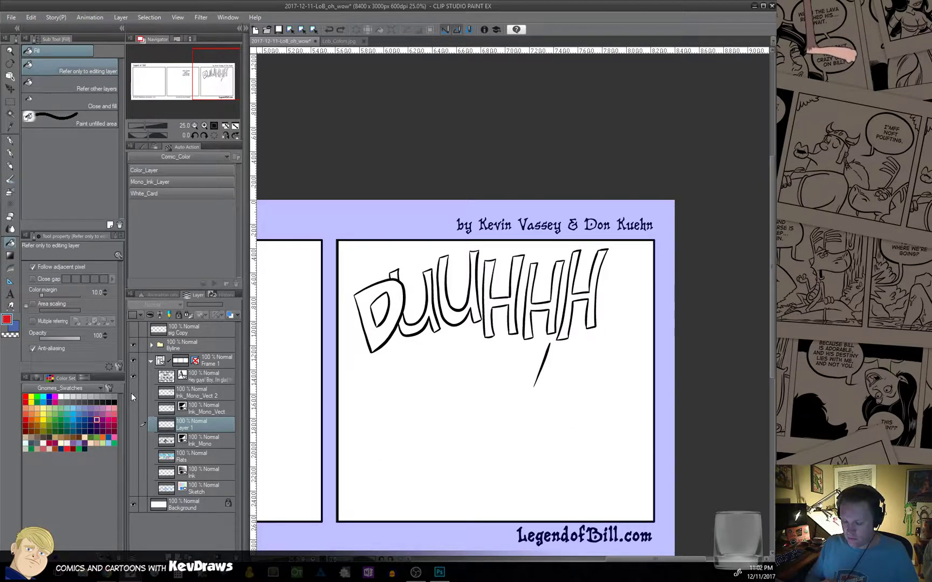
{"action": "left_click", "coordinate": [134, 393]}
{"action": "left_click", "coordinate": [133, 411]}
{"action": "left_click", "coordinate": [134, 423]}
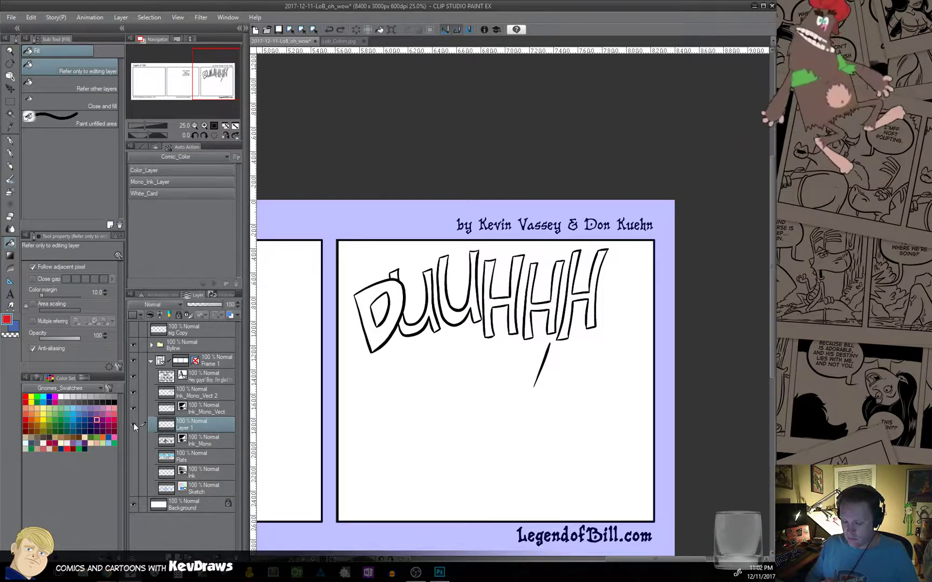
{"action": "left_click", "coordinate": [134, 409]}
Move Layer 1 directly below the Ink_Mono_Vect 2 layer and check that layer's content by toggling its visibility.
{"action": "left_click", "coordinate": [202, 392]}
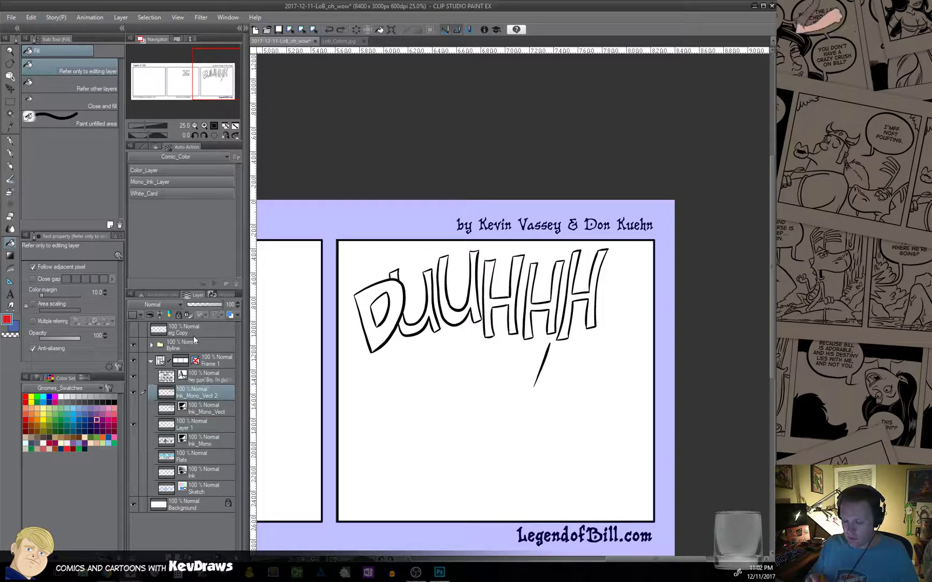
{"action": "left_click_drag", "start_coordinate": [164, 425], "coordinate": [170, 403]}
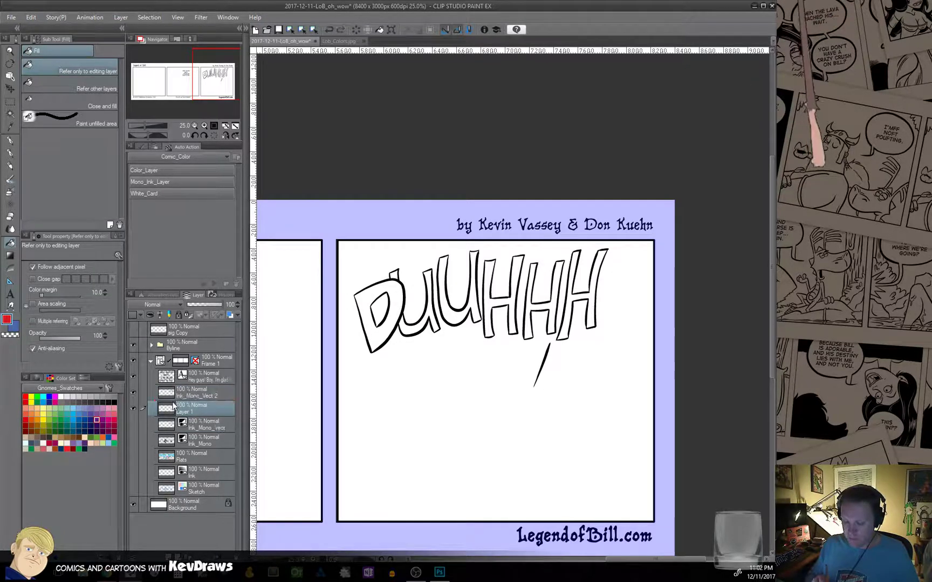
{"action": "left_click", "coordinate": [135, 393]}
{"action": "left_click", "coordinate": [133, 393]}
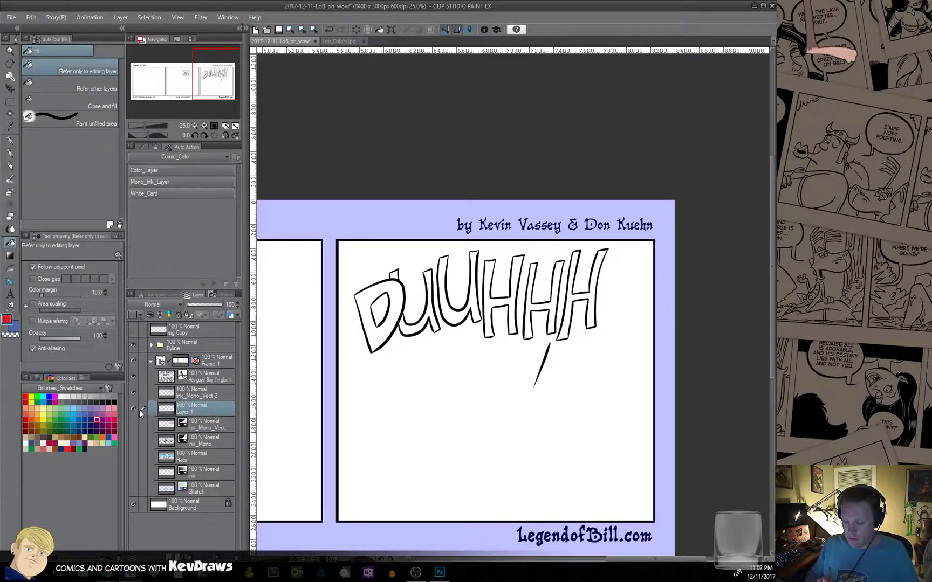
Set the Ink_Mono_Vect 2 layer as the reference layer.
{"action": "left_click", "coordinate": [190, 393]}
{"action": "right_click", "coordinate": [194, 395]}
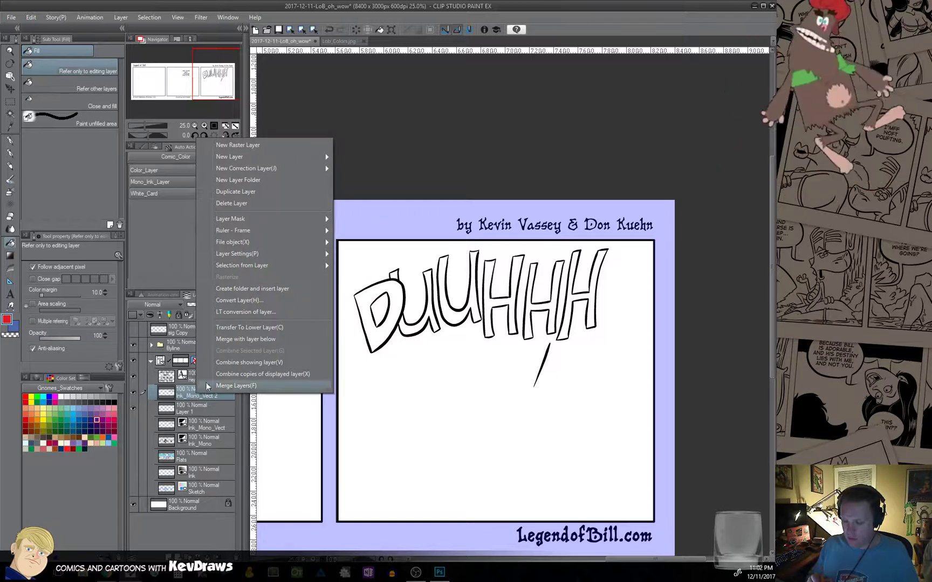
{"action": "mouse_move", "coordinate": [277, 252]}
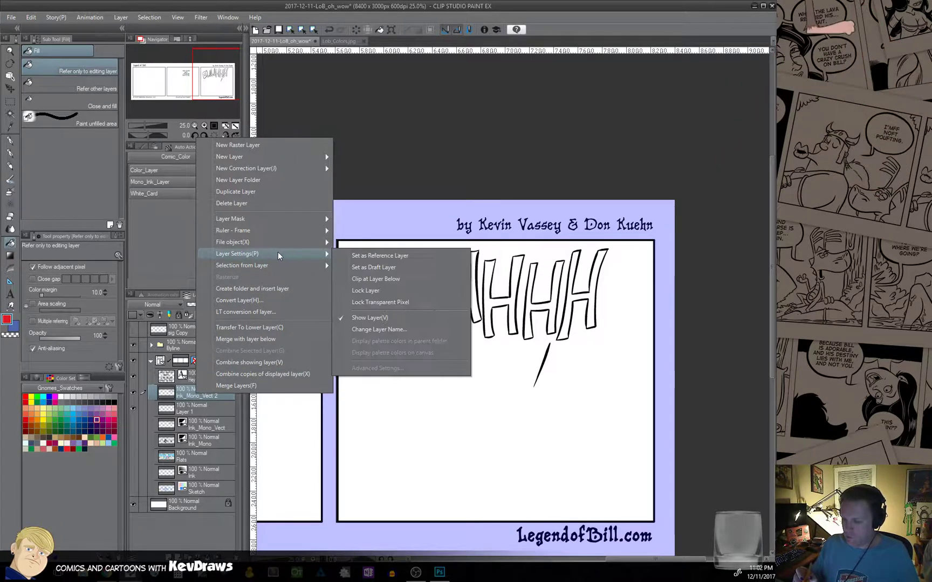
{"action": "left_click", "coordinate": [405, 257]}
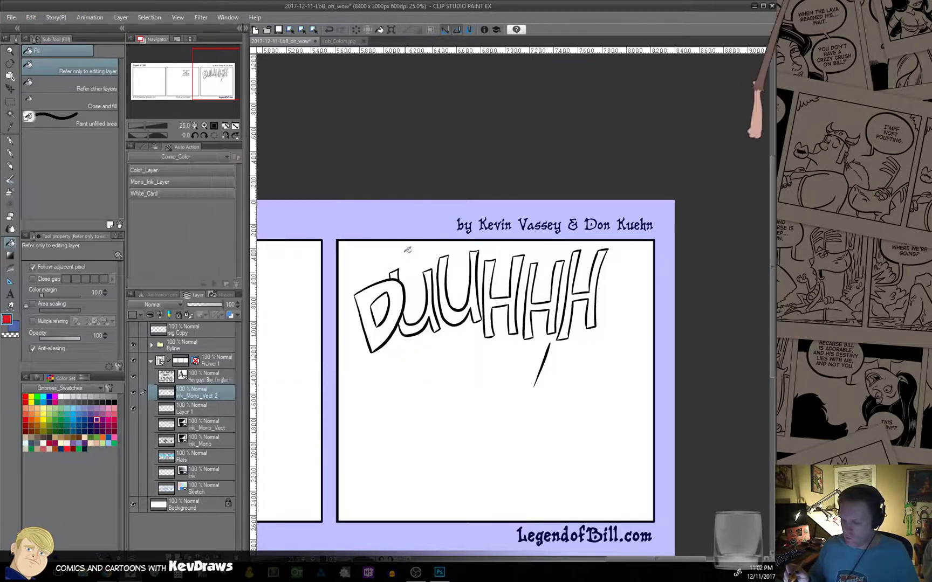
Try a red fill on Layer 1 in the third panel with Ink_Mono_Vect 2 as reference, and undo it.
{"action": "left_click", "coordinate": [199, 408]}
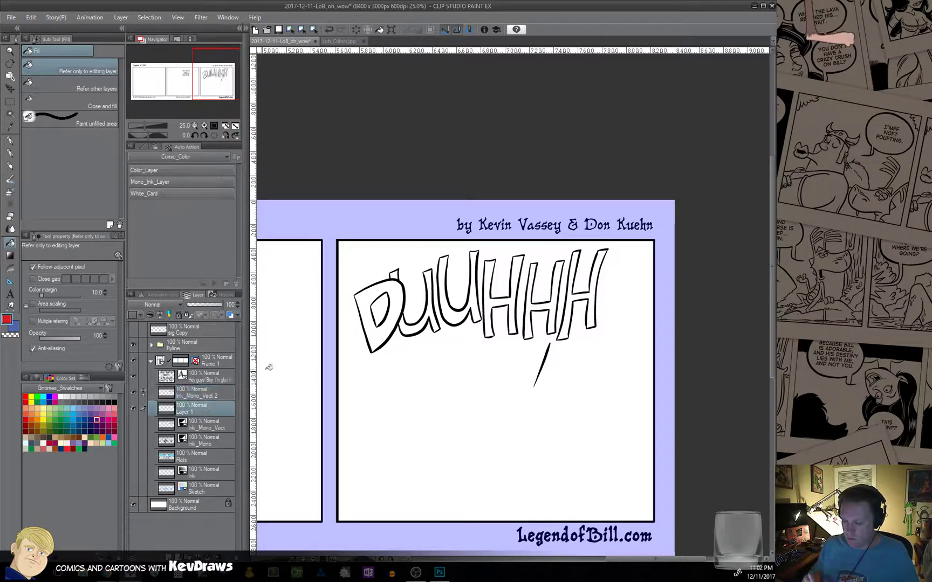
{"action": "left_click", "coordinate": [348, 376]}
{"action": "key", "text": "ctrl+z"}
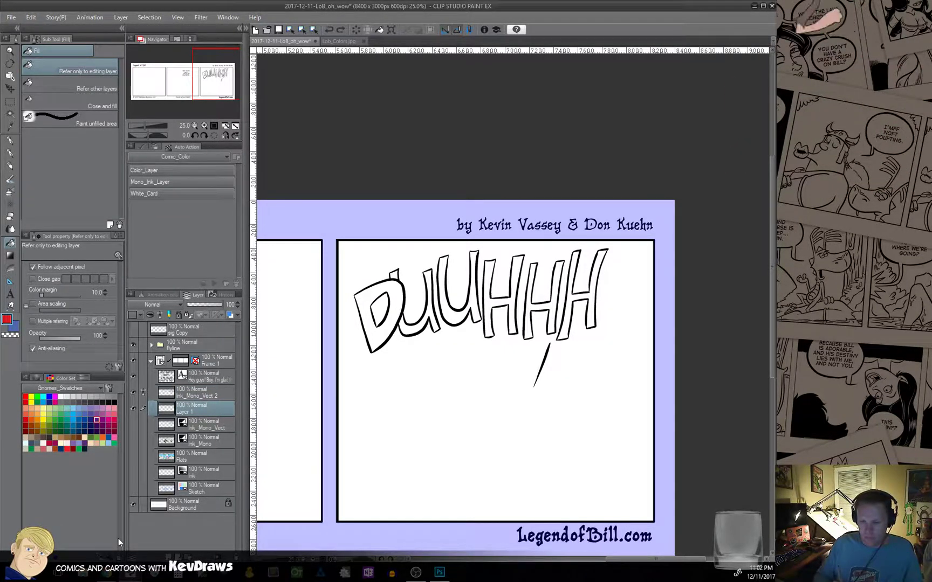
Switch the Fill tool's Multiple referring on and off, try two more red fills on Layer 1 and undo both.
{"action": "left_click", "coordinate": [32, 321]}
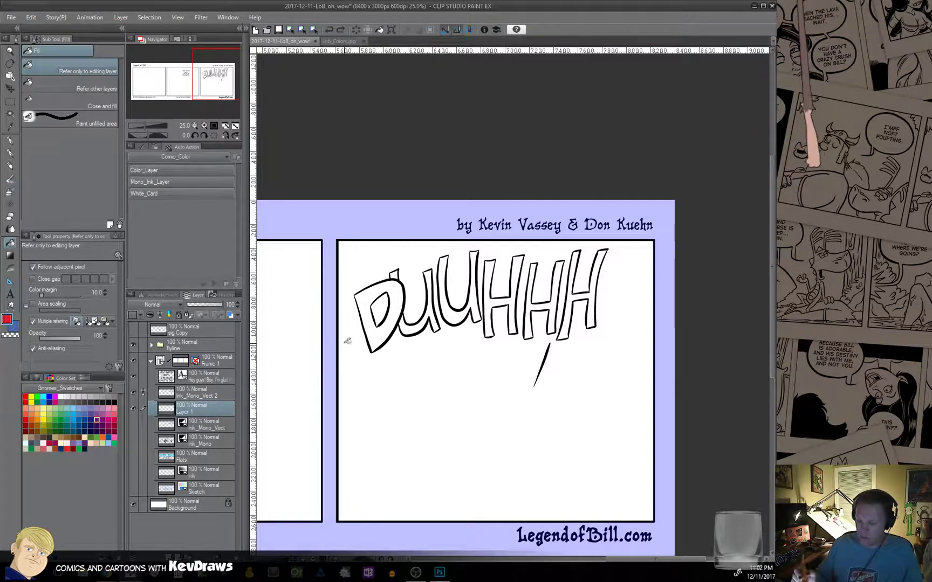
{"action": "left_click", "coordinate": [48, 322]}
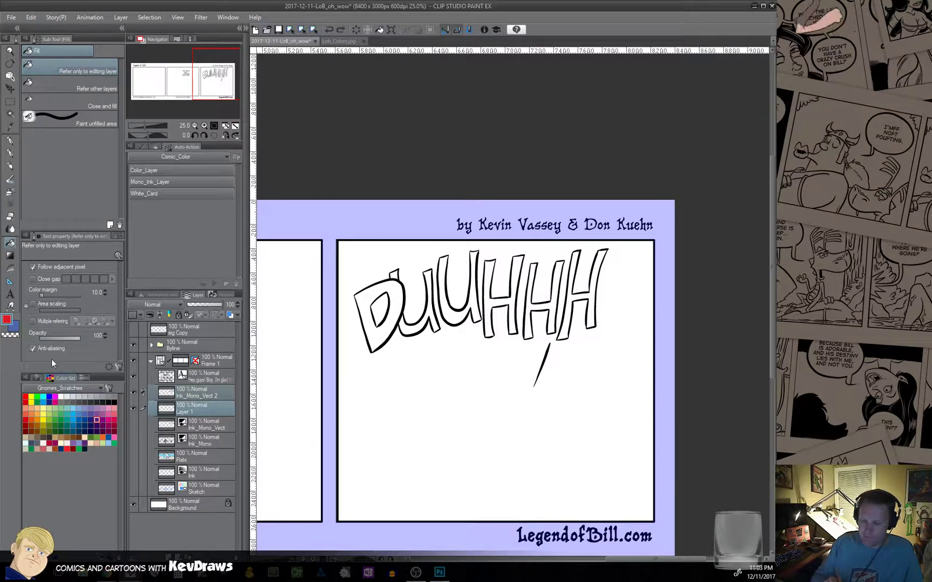
{"action": "left_click", "coordinate": [209, 412]}
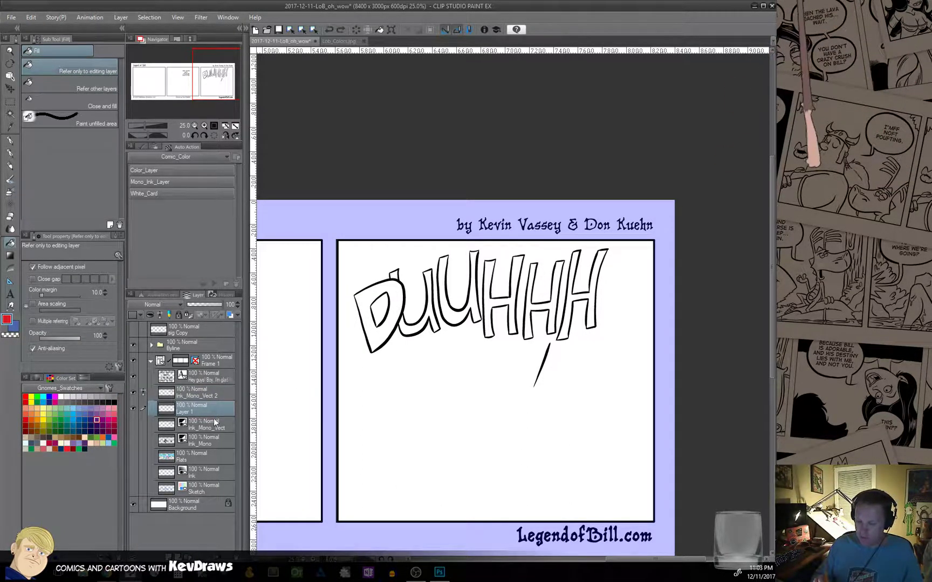
{"action": "left_click", "coordinate": [368, 361]}
{"action": "key", "text": "ctrl+z"}
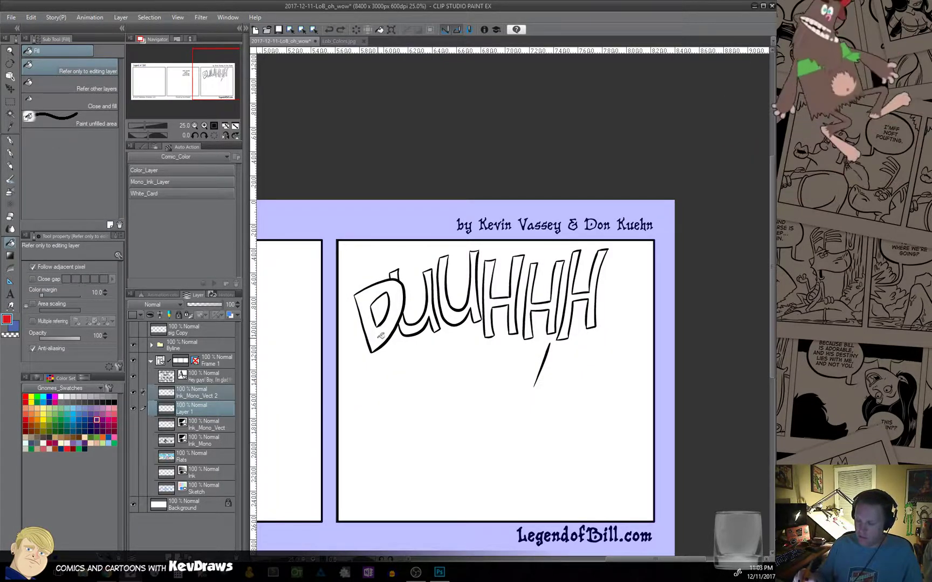
{"action": "left_click", "coordinate": [373, 378]}
{"action": "key", "text": "ctrl+z"}
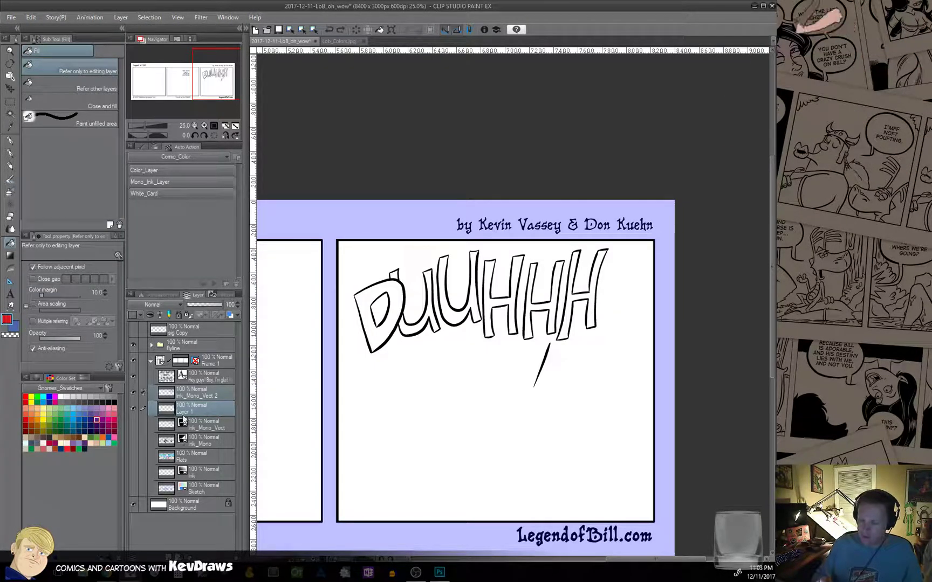
Turn on Multiple referring for the Fill tool and clear the reference layer setting of Ink_Mono_Vect 2.
{"action": "left_click", "coordinate": [194, 396]}
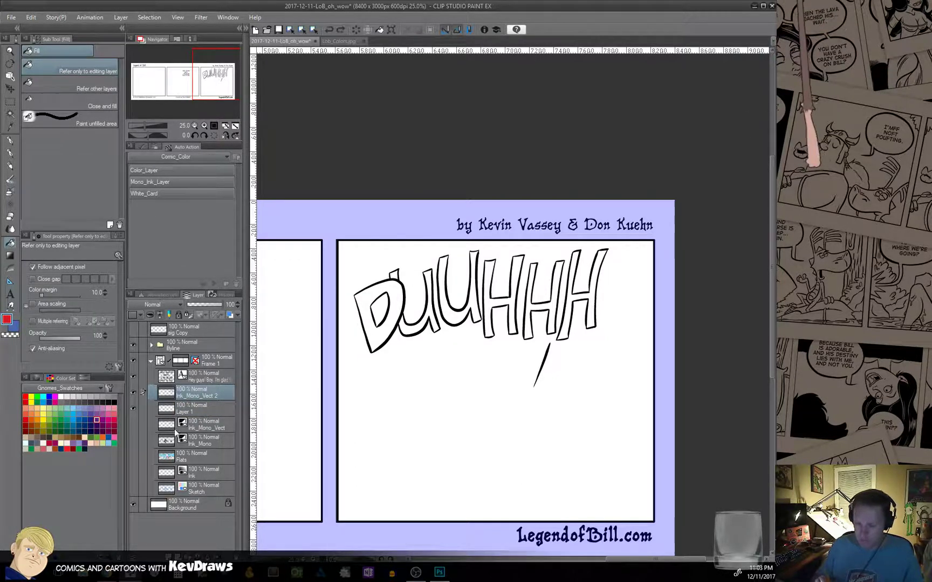
{"action": "left_click", "coordinate": [158, 410]}
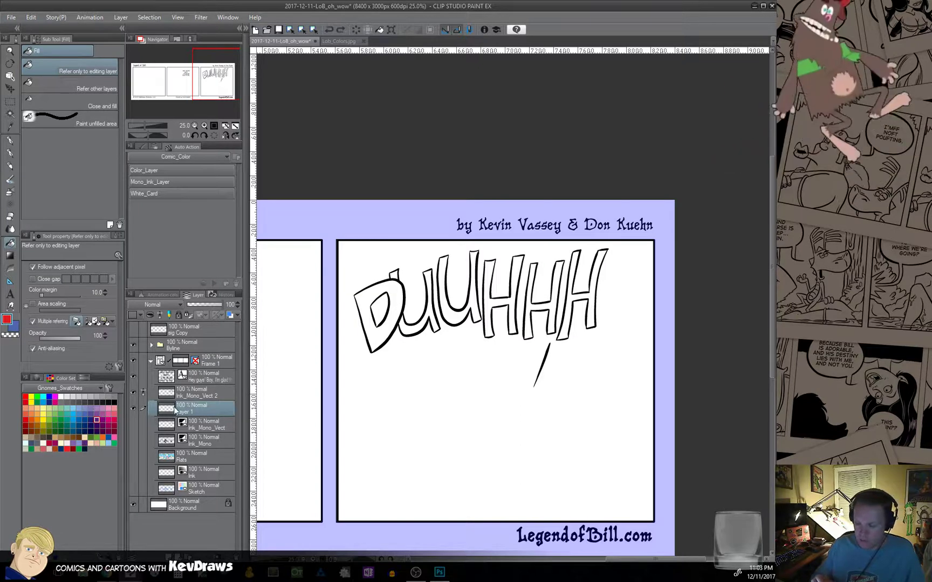
{"action": "left_click", "coordinate": [198, 393]}
{"action": "right_click", "coordinate": [198, 394]}
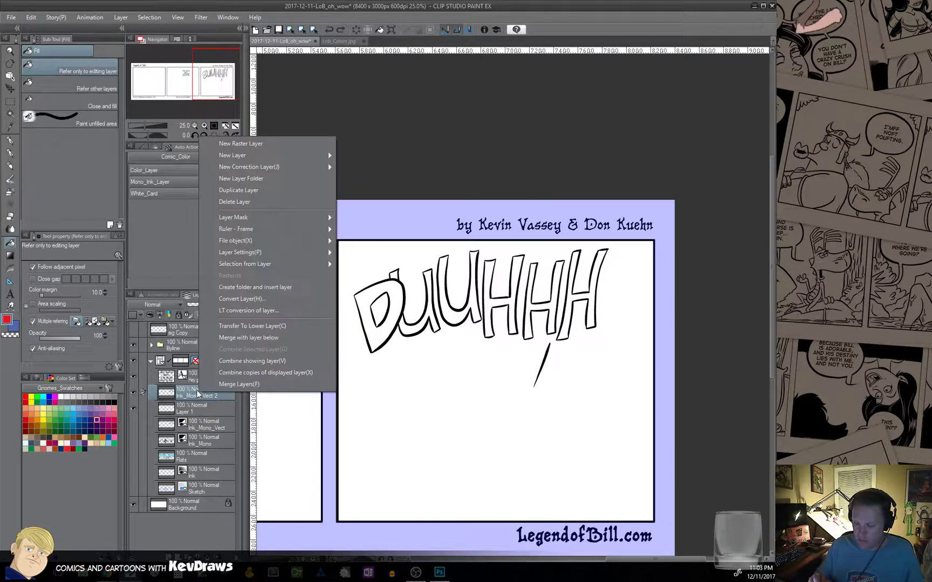
{"action": "mouse_move", "coordinate": [268, 264]}
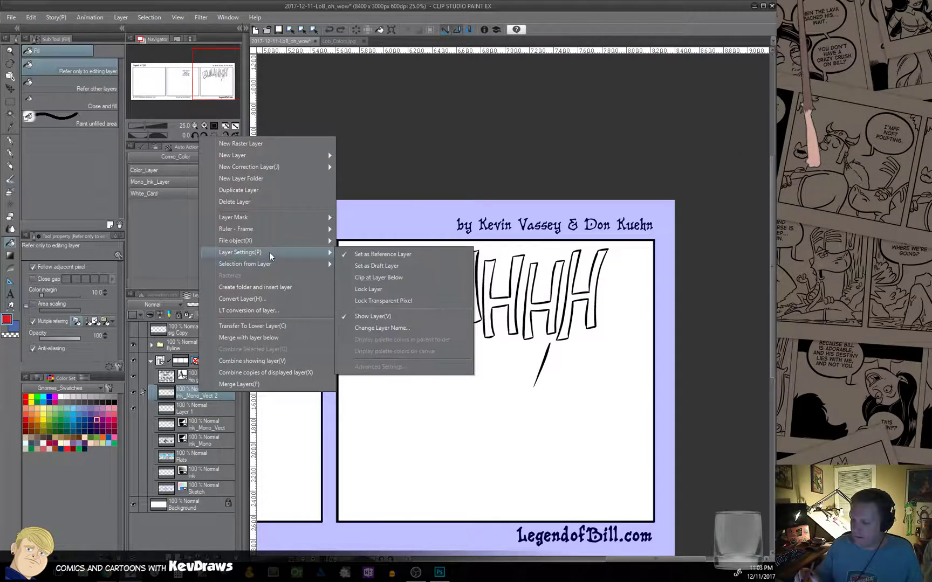
{"action": "left_click", "coordinate": [398, 253]}
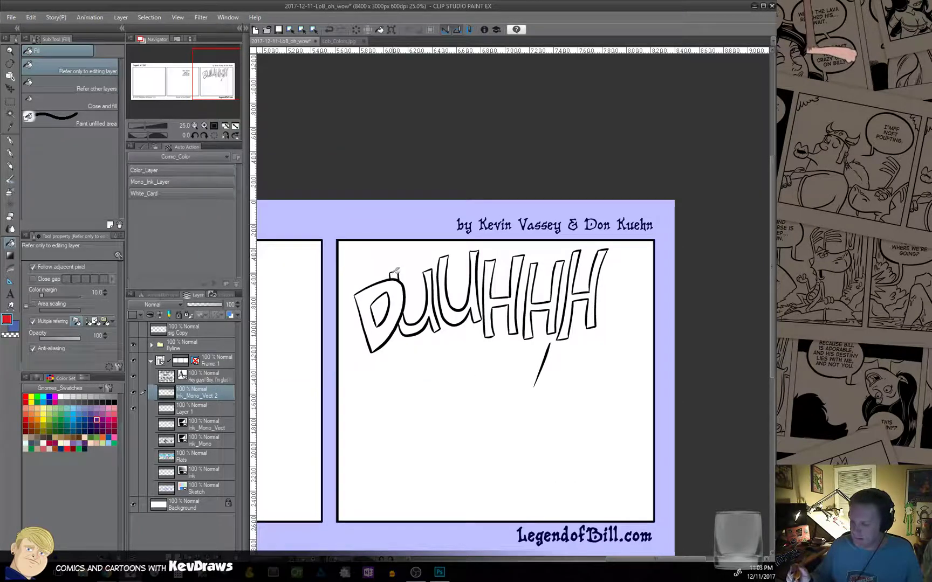
Fill the DUUHHH letters in the third panel red on Layer 1 and show the Ink_Mono, Flats and Ink layers again.
{"action": "left_click", "coordinate": [365, 329]}
{"action": "left_click", "coordinate": [424, 323]}
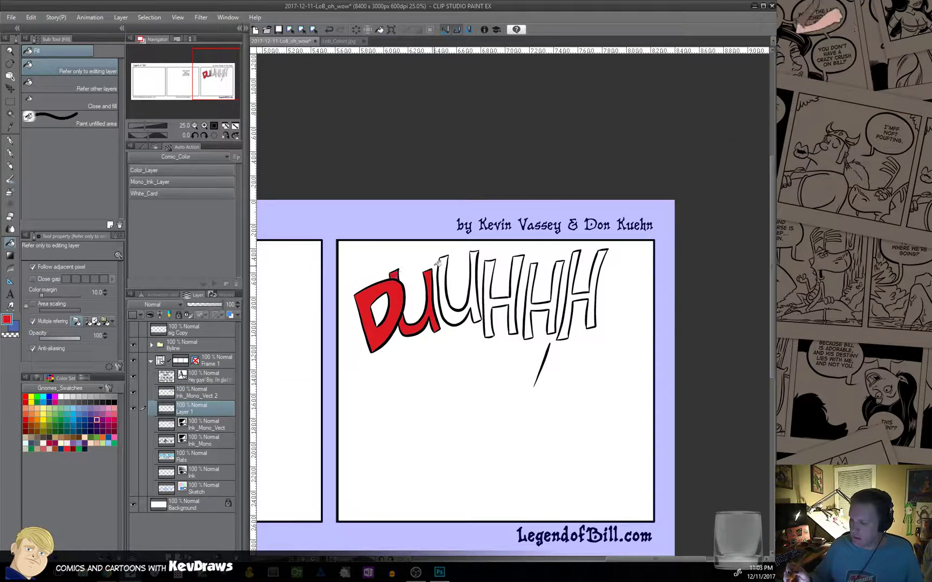
{"action": "left_click", "coordinate": [477, 265]}
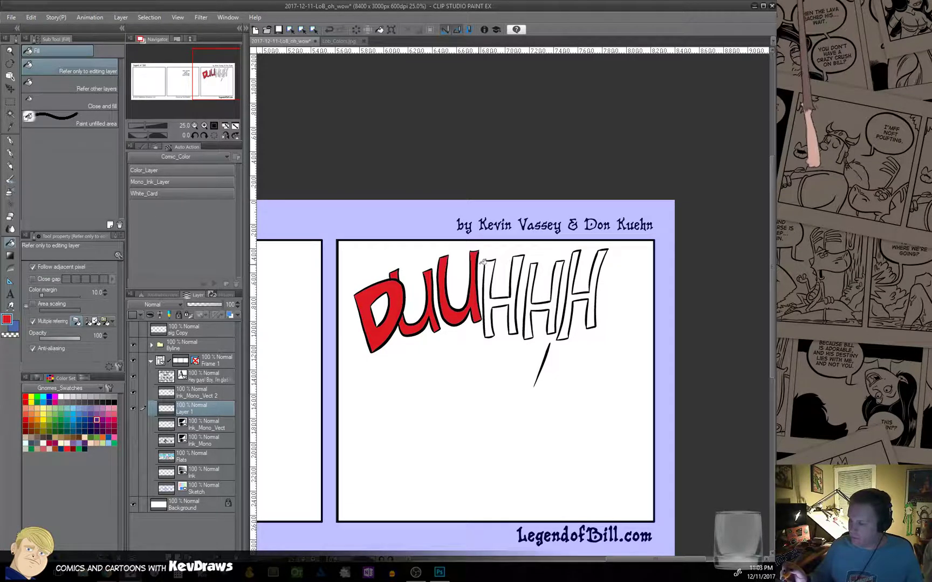
{"action": "left_click", "coordinate": [494, 264]}
{"action": "left_click", "coordinate": [536, 267]}
{"action": "left_click", "coordinate": [577, 263]}
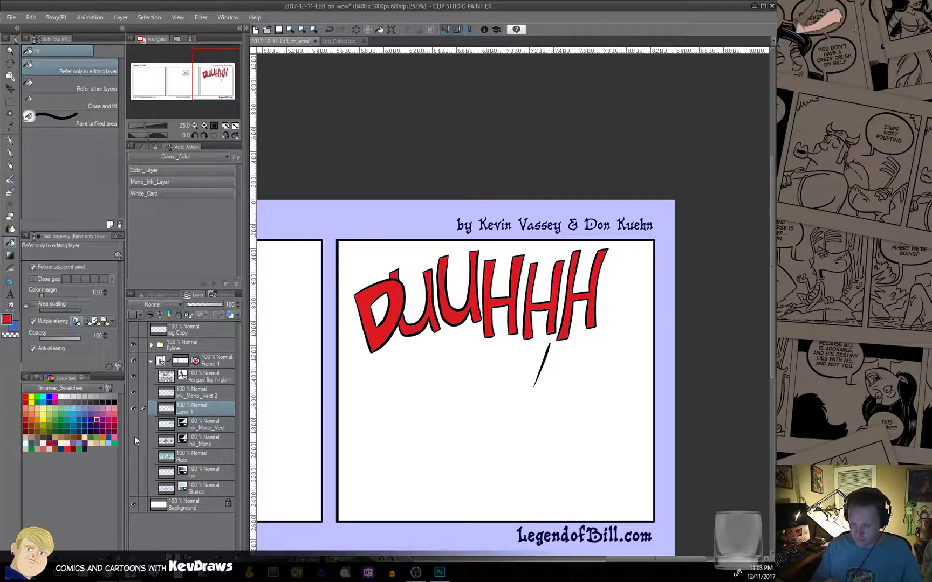
{"action": "left_click_drag", "start_coordinate": [133, 440], "coordinate": [132, 488]}
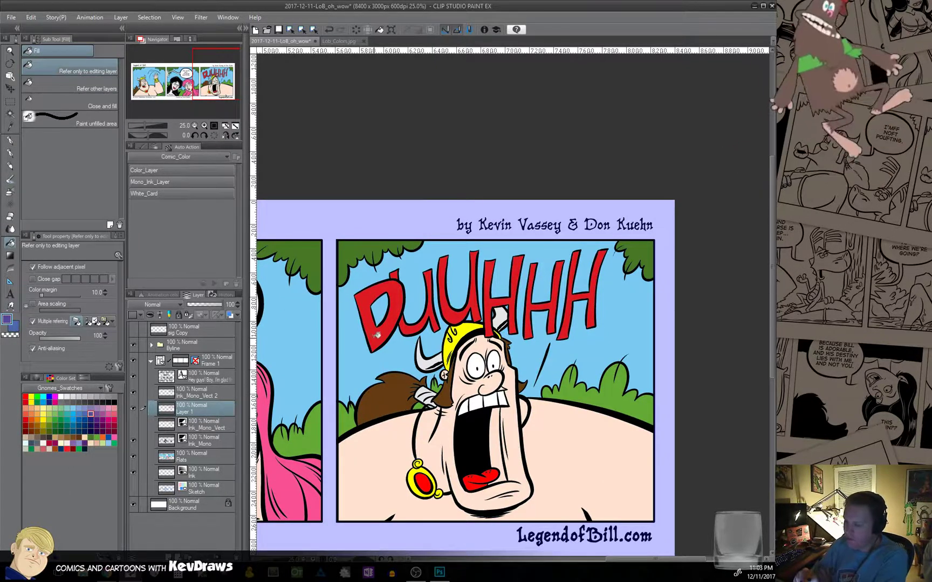
Try purple fills on all the DUUHHH letters, and light yellow fills on the first three letters.
{"action": "left_click", "coordinate": [381, 315]}
{"action": "left_click", "coordinate": [431, 319]}
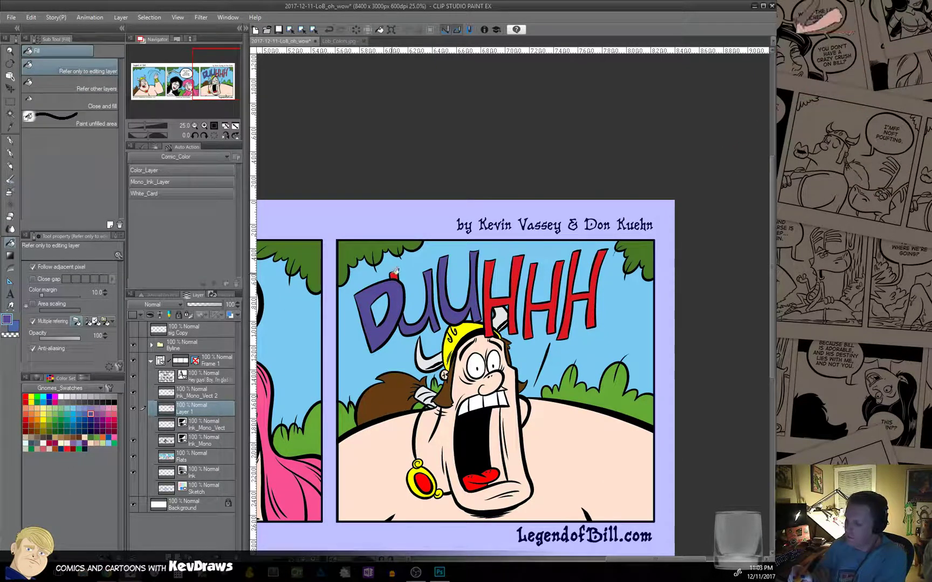
{"action": "left_click", "coordinate": [490, 270]}
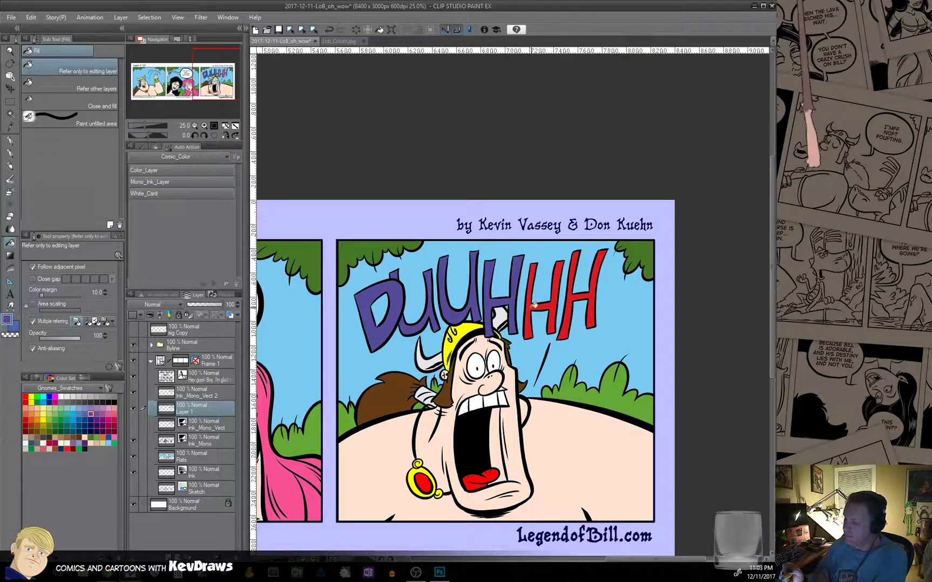
{"action": "left_click", "coordinate": [534, 305]}
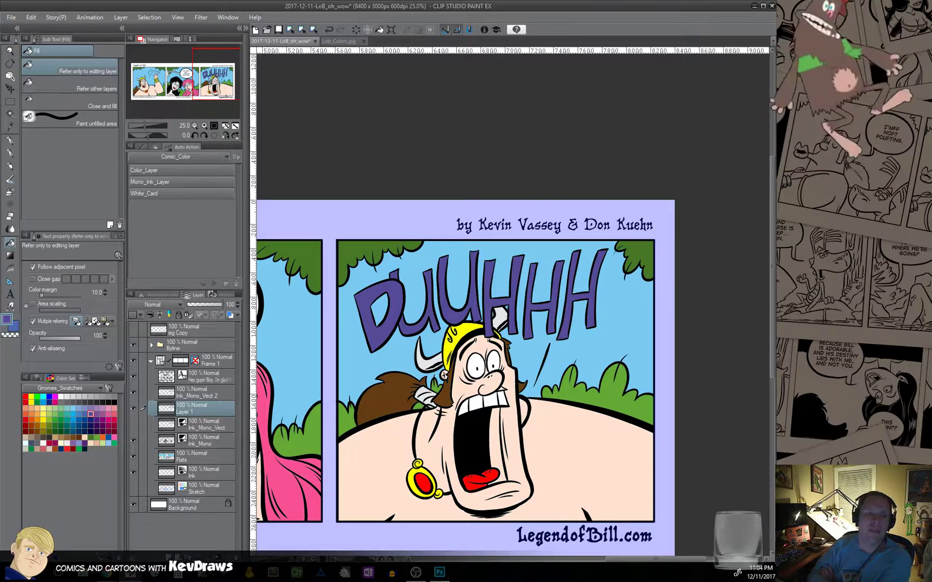
{"action": "left_click", "coordinate": [44, 415]}
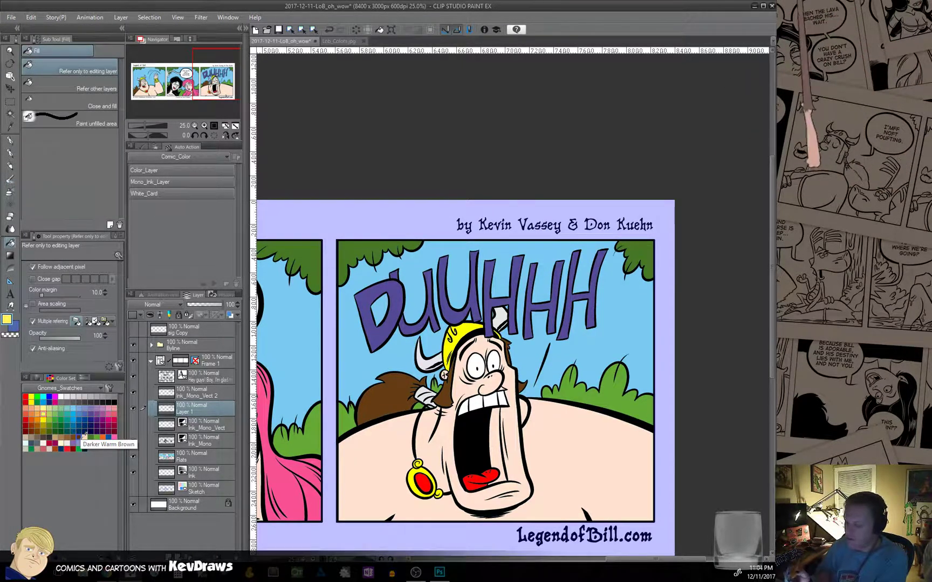
{"action": "left_click", "coordinate": [386, 329]}
{"action": "left_click", "coordinate": [457, 313]}
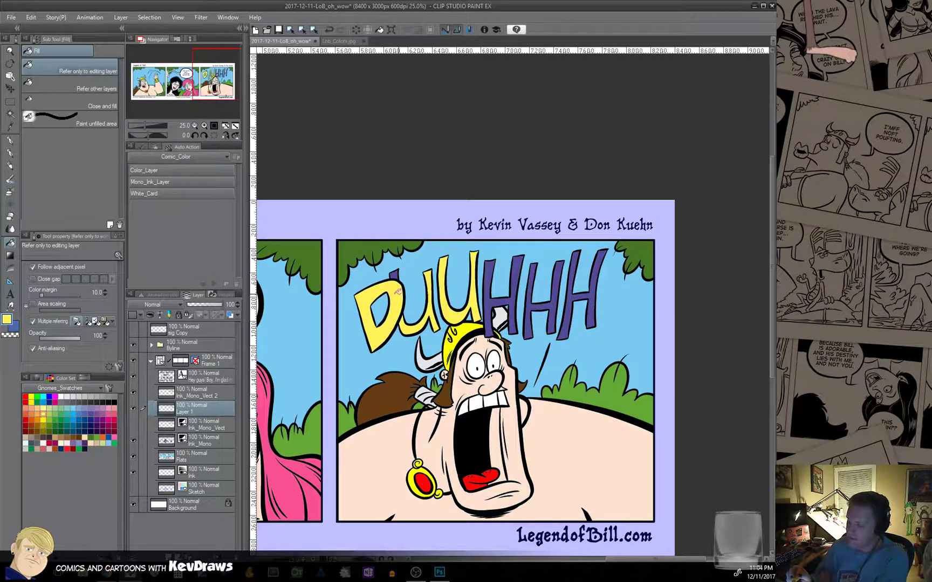
Refill all the DUUHHH letters in the third panel with orange on Layer 1.
{"action": "left_click", "coordinate": [31, 420]}
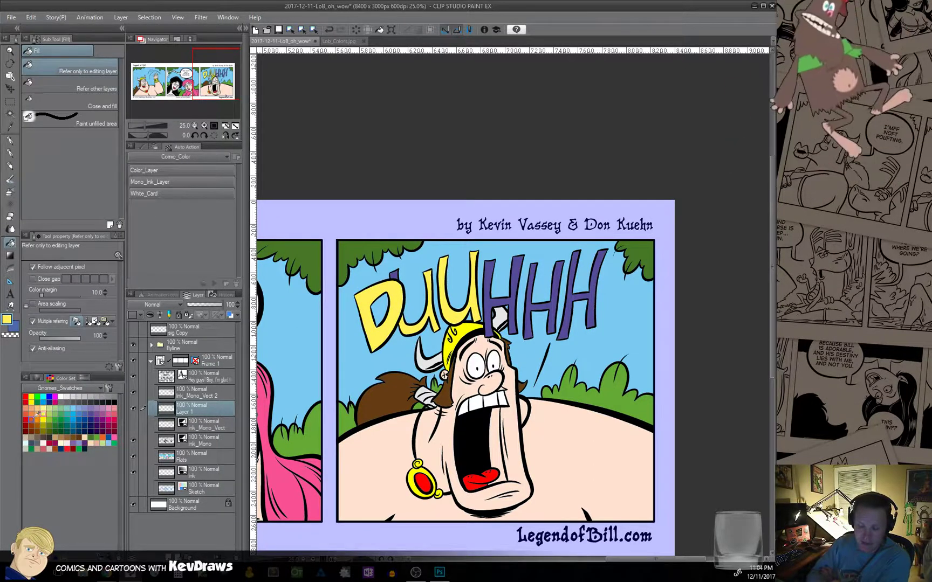
{"action": "left_click", "coordinate": [390, 321]}
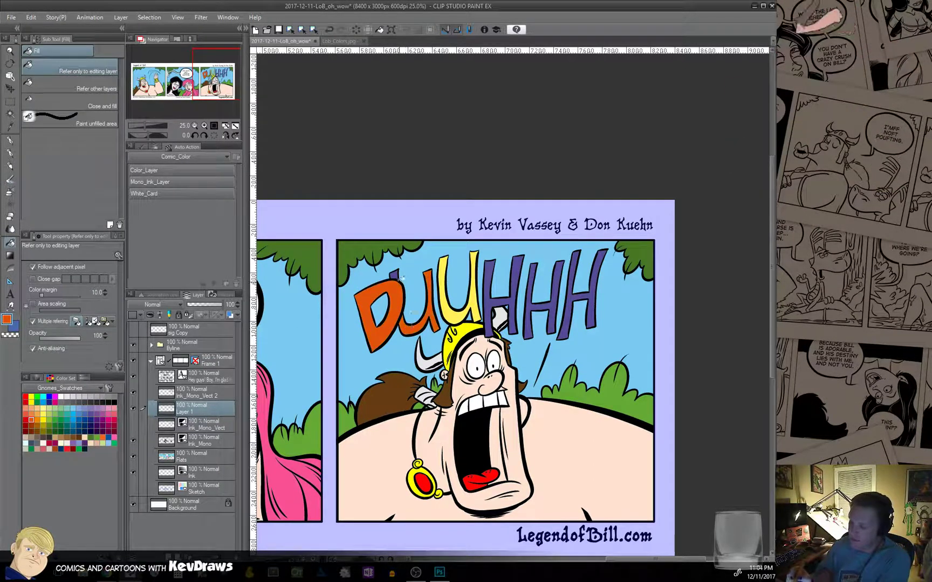
{"action": "left_click", "coordinate": [446, 268]}
{"action": "left_click", "coordinate": [495, 272]}
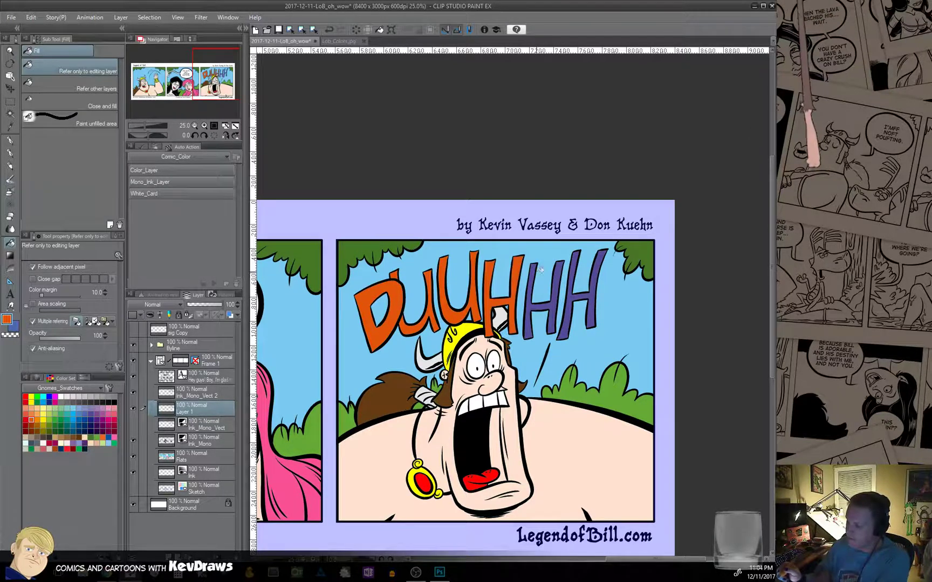
{"action": "left_click", "coordinate": [537, 271]}
{"action": "left_click", "coordinate": [575, 268]}
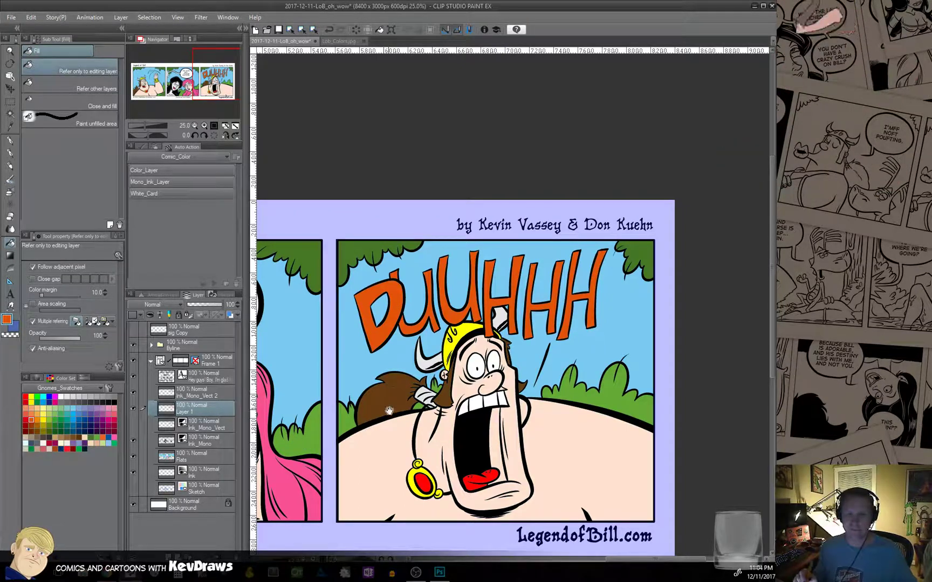
Try bright blue fills on the D and first U of the DUUHHH lettering, and undo both.
{"action": "scroll", "coordinate": [389, 411], "scroll_direction": "down", "scroll_amount": 5}
{"action": "left_click_drag", "start_coordinate": [408, 482], "coordinate": [505, 408]}
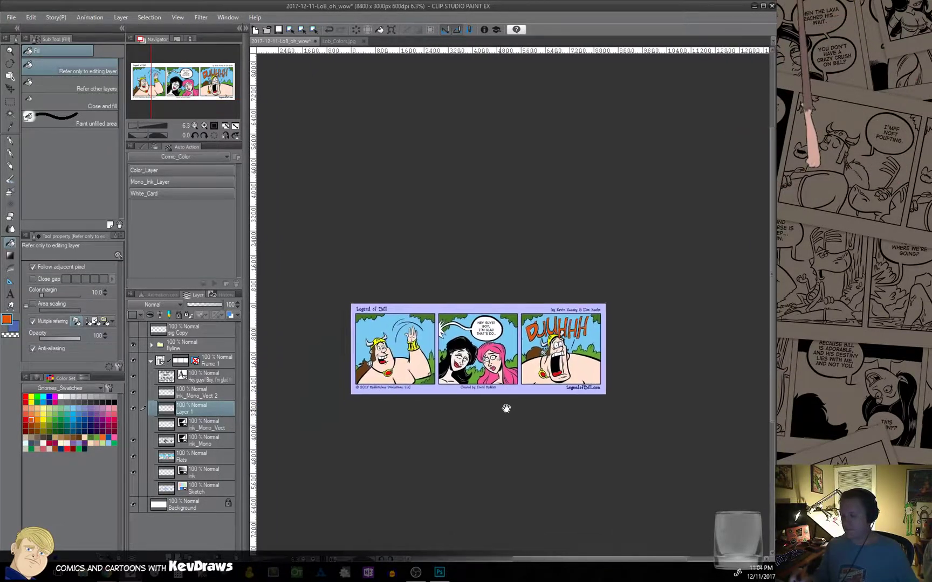
{"action": "scroll", "coordinate": [512, 410], "scroll_direction": "up", "scroll_amount": 3}
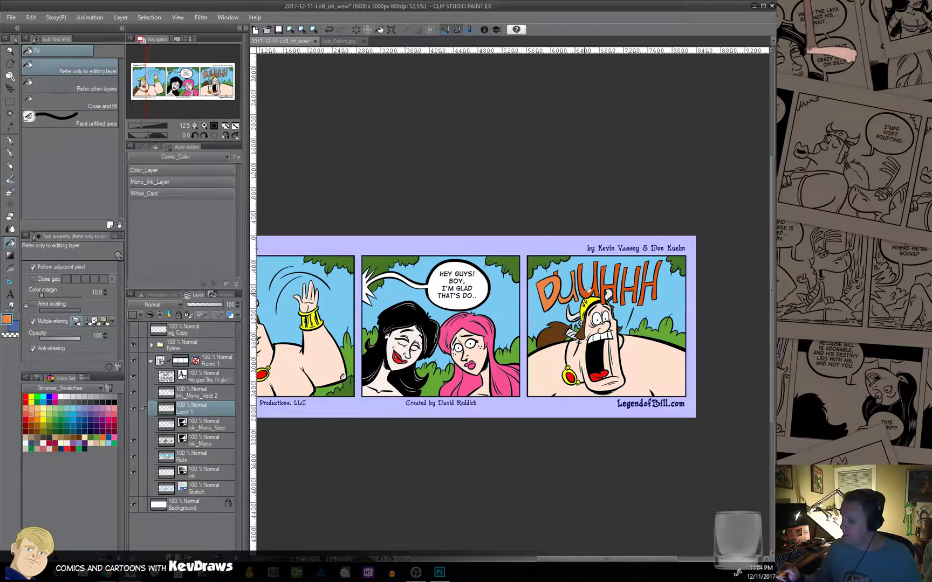
{"action": "scroll", "coordinate": [595, 305], "scroll_direction": "up", "scroll_amount": 2}
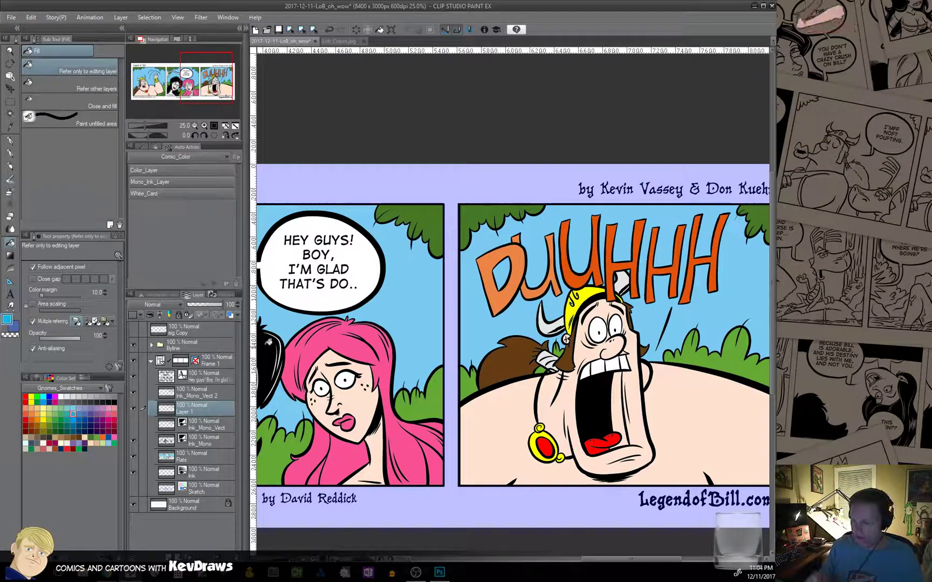
{"action": "left_click", "coordinate": [513, 288]}
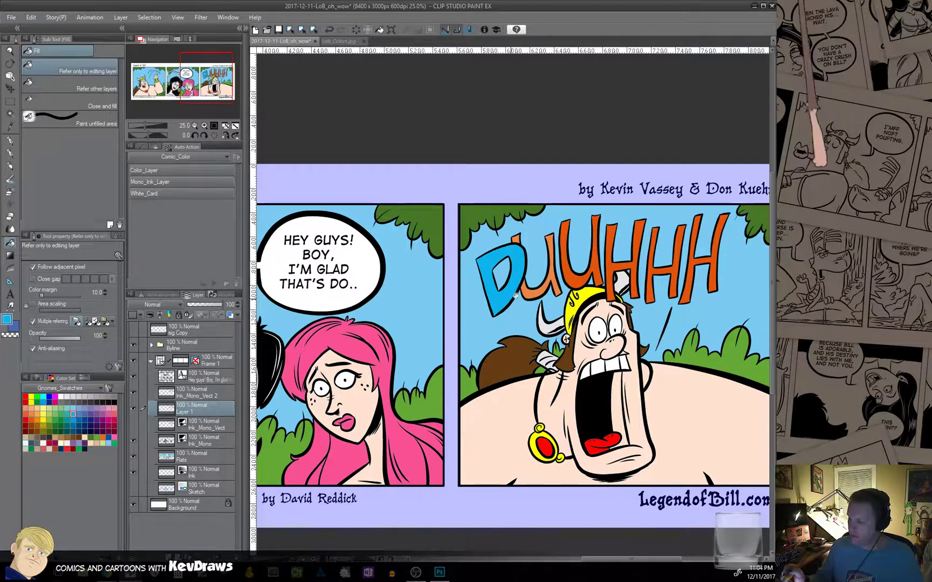
{"action": "left_click", "coordinate": [532, 287]}
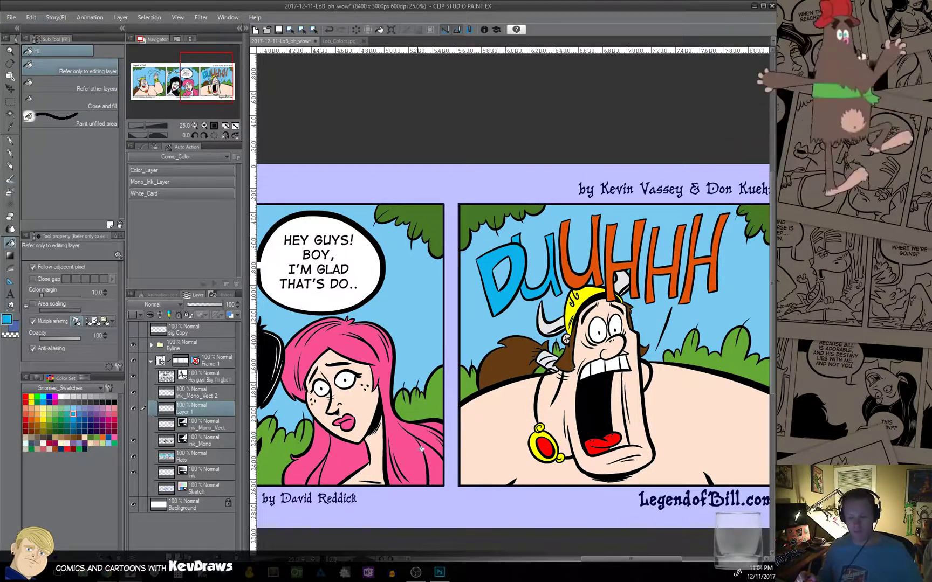
{"action": "key", "text": "ctrl+z"}
{"action": "key", "text": "ctrl+z"}
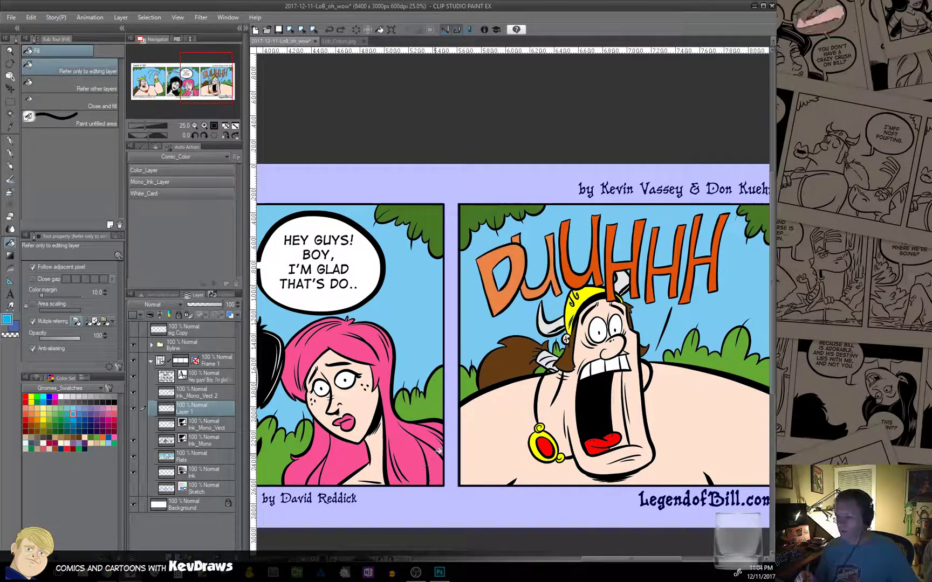
Hide Layer 1 and Ink_Mono_Vect 2 so the DUUHHH lettering is out of the third panel.
{"action": "left_click", "coordinate": [133, 409]}
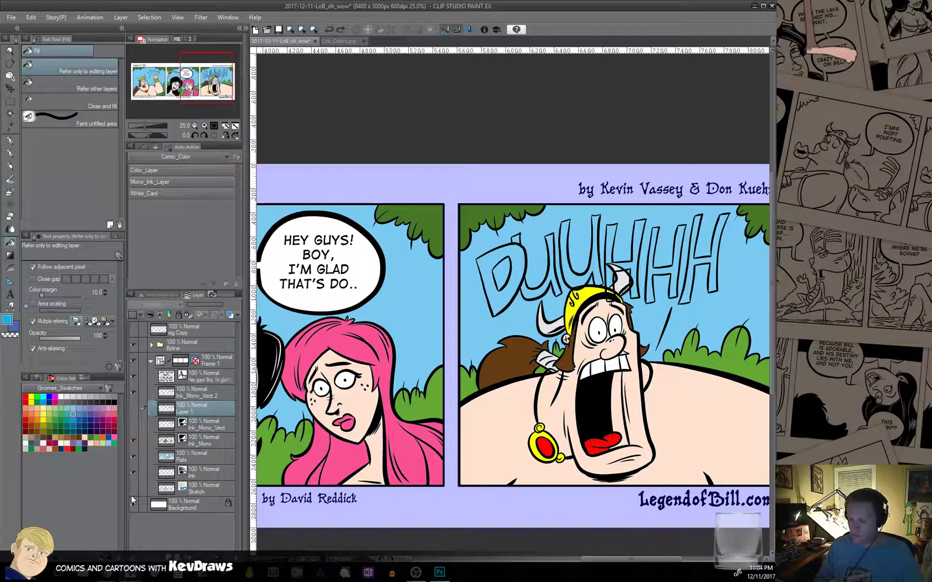
{"action": "left_click", "coordinate": [133, 393]}
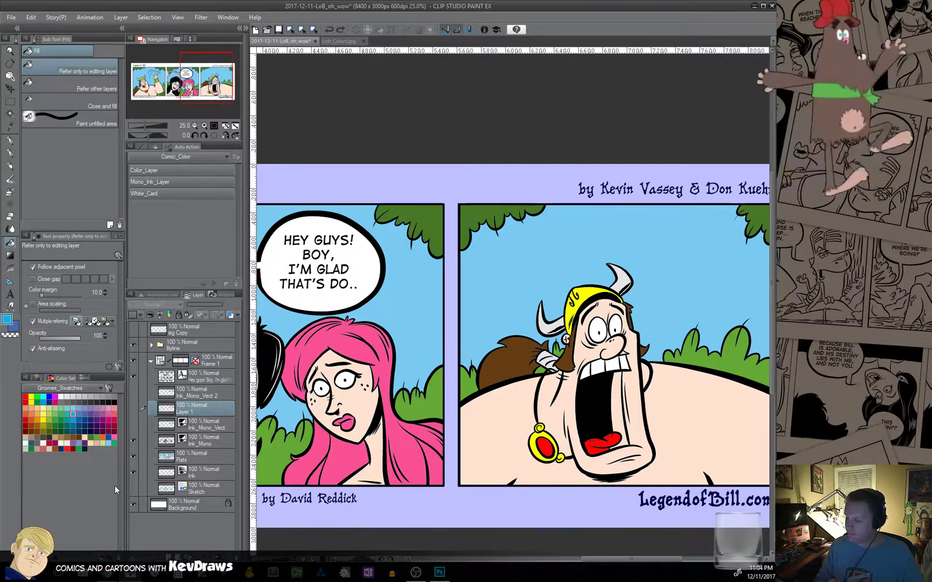
{"action": "left_click", "coordinate": [486, 435], "text": "ctrl+alt"}
{"action": "left_click_drag", "start_coordinate": [486, 436], "coordinate": [587, 399]}
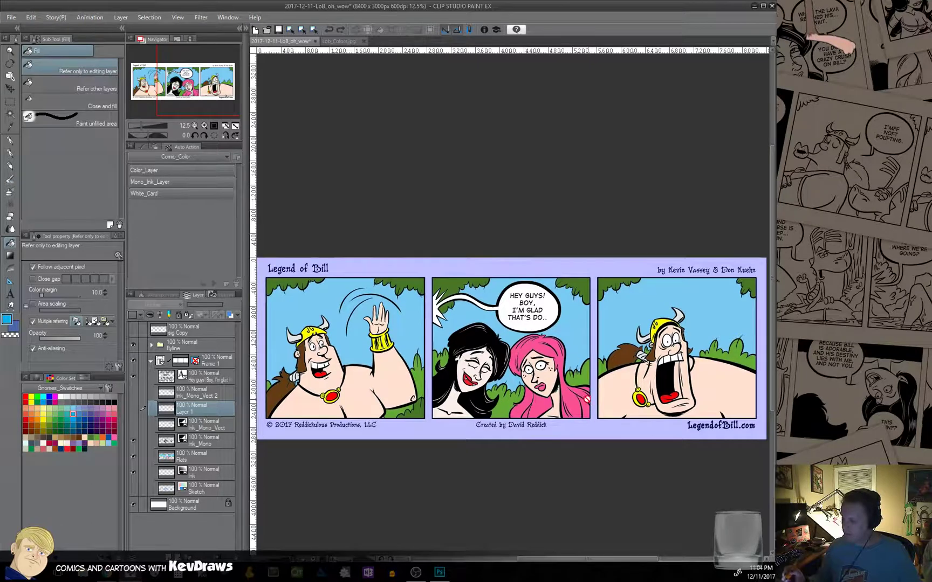
Auto-select the green foliage on the Flats layer and run the Color_Layer auto action to copy it to its own layer.
{"action": "left_click", "coordinate": [199, 459]}
{"action": "left_click", "coordinate": [10, 113]}
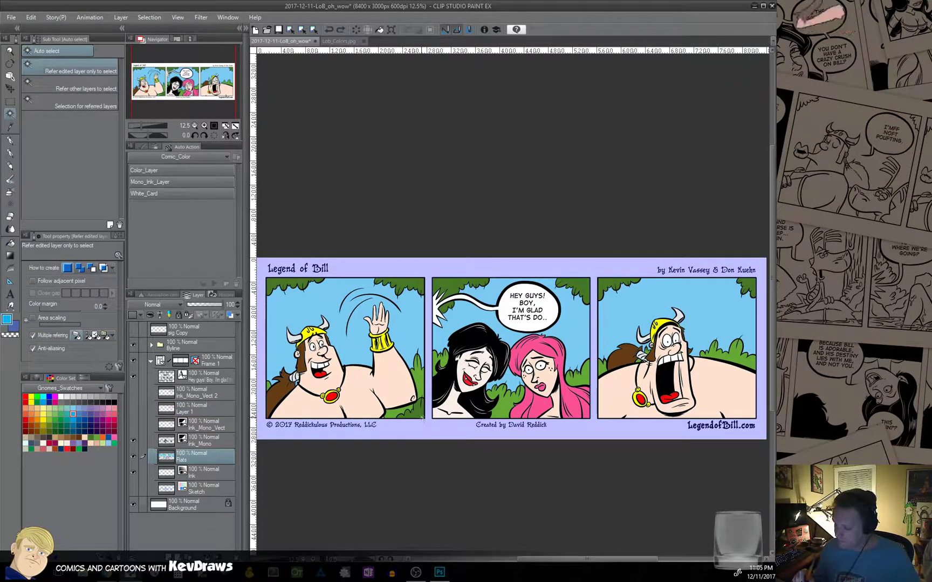
{"action": "left_click", "coordinate": [402, 413]}
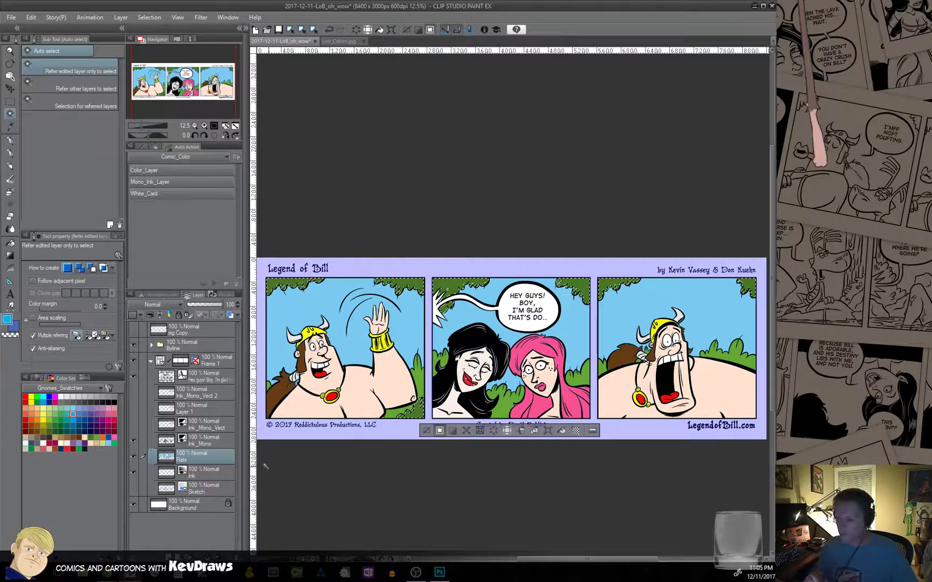
{"action": "left_click", "coordinate": [173, 171]}
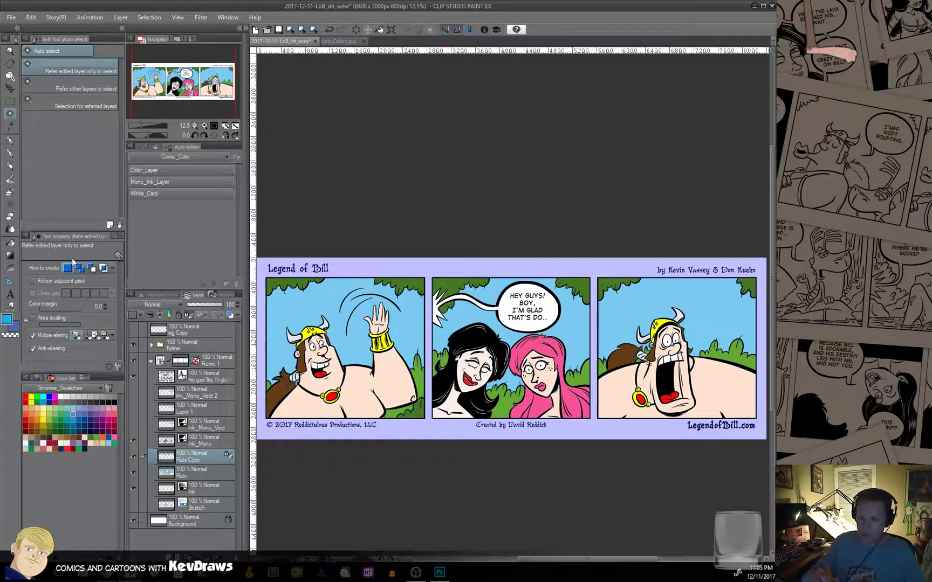
Set the drawing color to the foliage green and lasso the front bush in the first panel's lower-right corner on Flats Copy.
{"action": "left_click", "coordinate": [9, 101]}
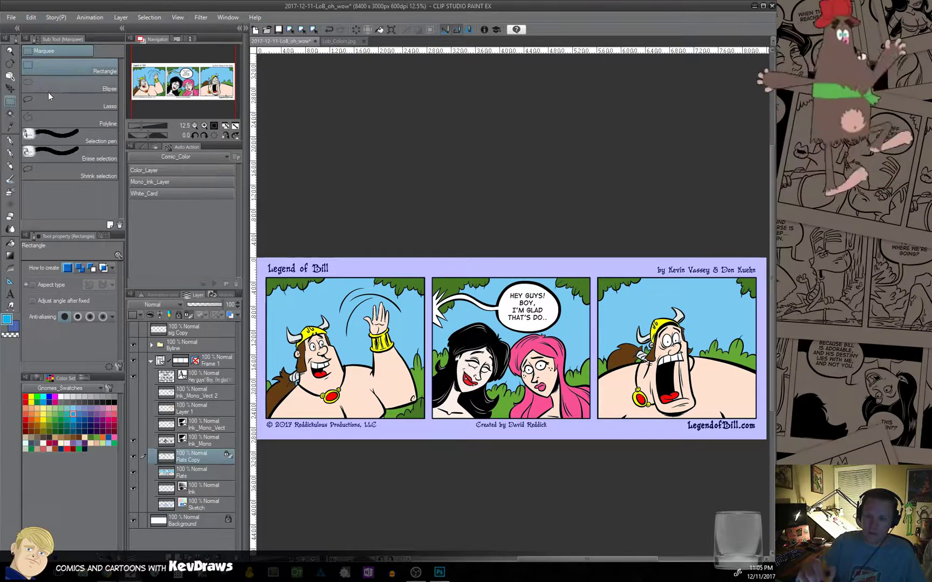
{"action": "left_click", "coordinate": [11, 244]}
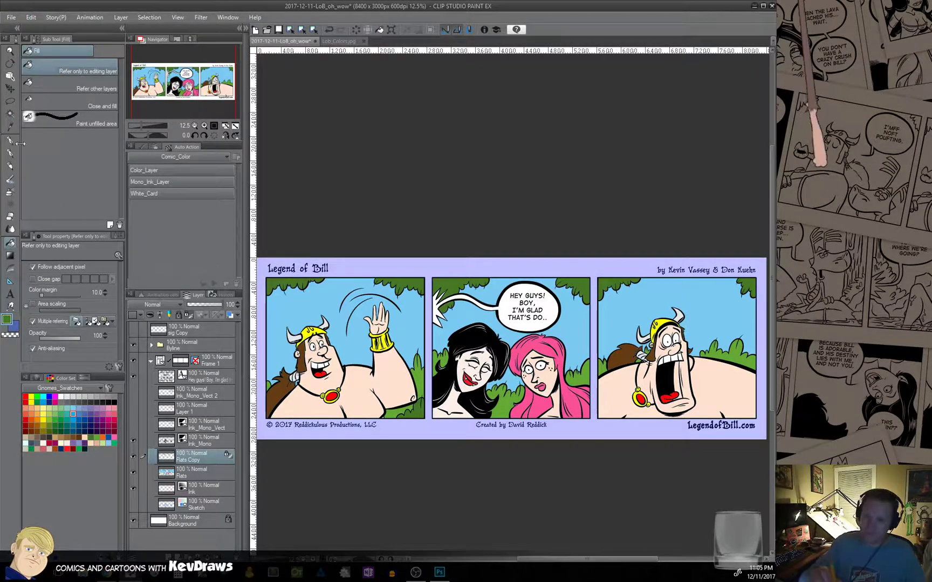
{"action": "left_click", "coordinate": [10, 101]}
{"action": "scroll", "coordinate": [419, 415], "scroll_direction": "up", "scroll_amount": 5}
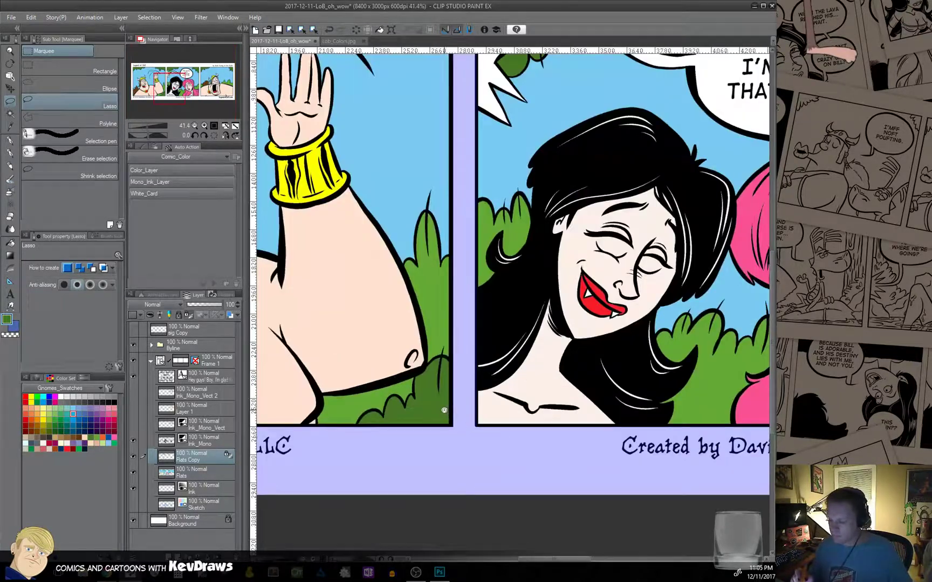
{"action": "mouse_move", "coordinate": [459, 379]}
{"action": "left_mouse_down"}
{"action": "mouse_move", "coordinate": [439, 387]}
{"action": "mouse_move", "coordinate": [429, 410]}
{"action": "mouse_move", "coordinate": [371, 434]}
{"action": "mouse_move", "coordinate": [446, 441]}
{"action": "mouse_move", "coordinate": [458, 423]}
{"action": "left_mouse_up"}
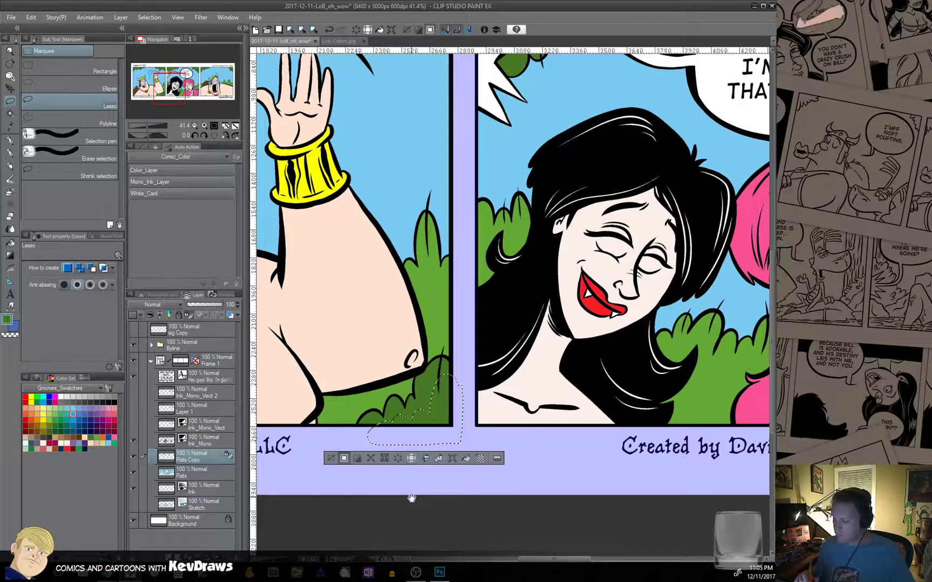
{"action": "left_click_drag", "start_coordinate": [411, 498], "coordinate": [416, 468]}
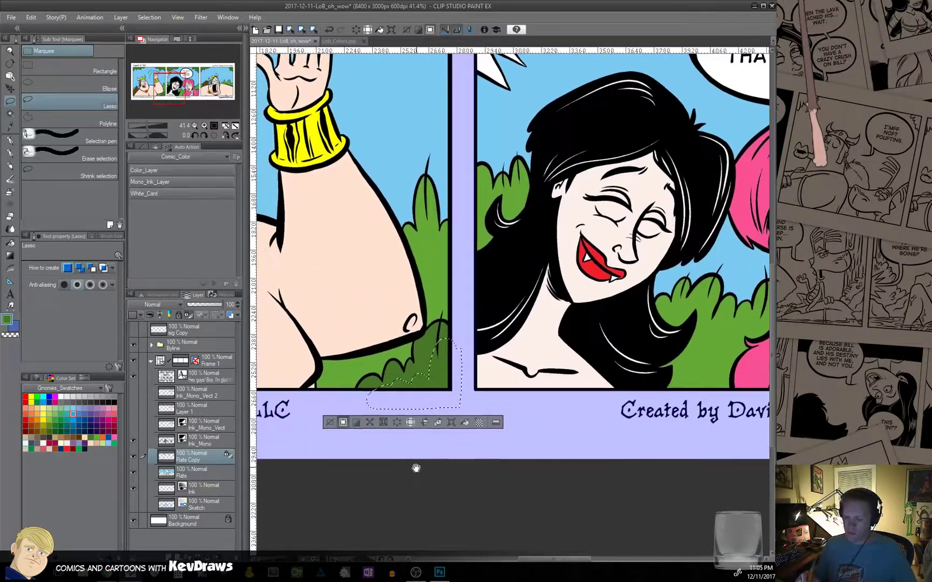
Darken the lassoed bush with a green Foreground to transparent gradient in Multiply blending mode, and clear the selection.
{"action": "key", "text": "g"}
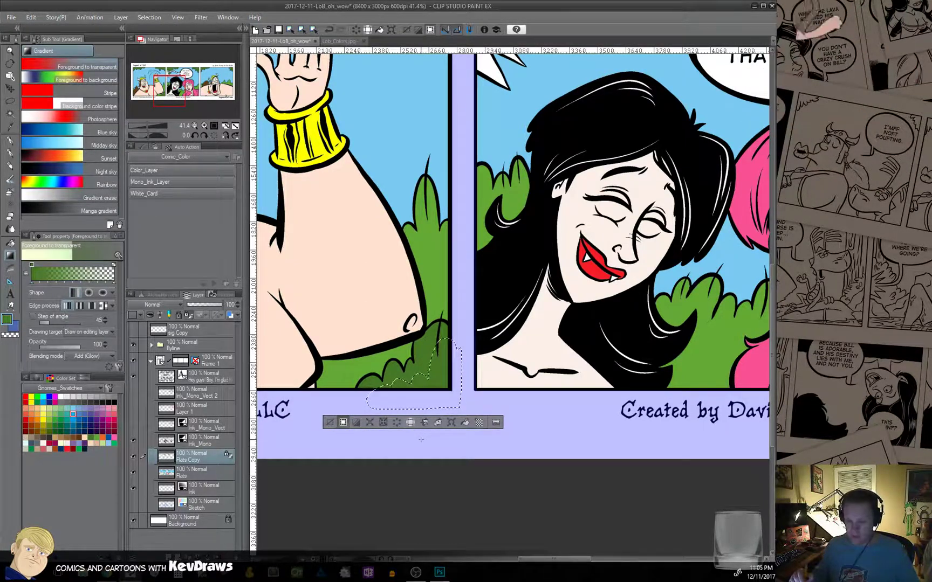
{"action": "left_click", "coordinate": [101, 356]}
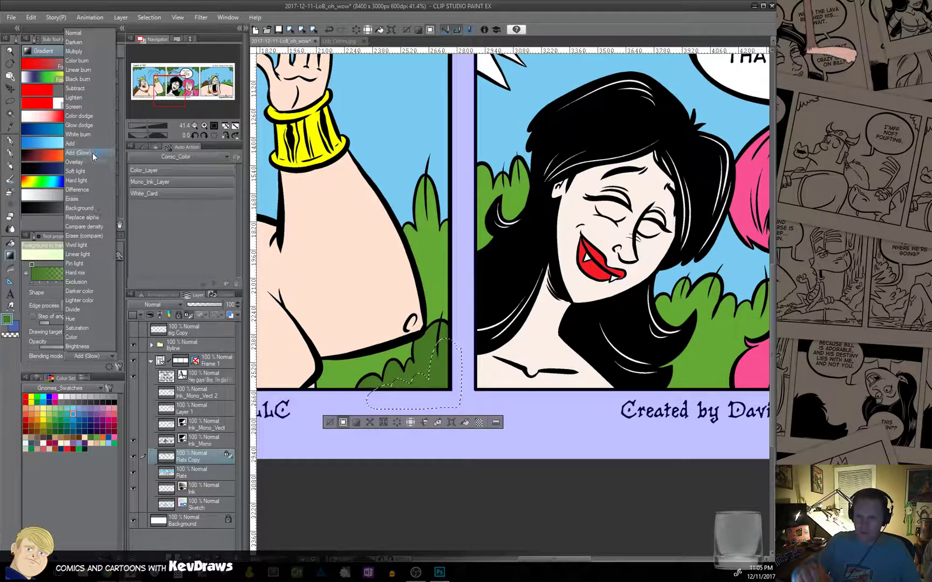
{"action": "left_click", "coordinate": [95, 51]}
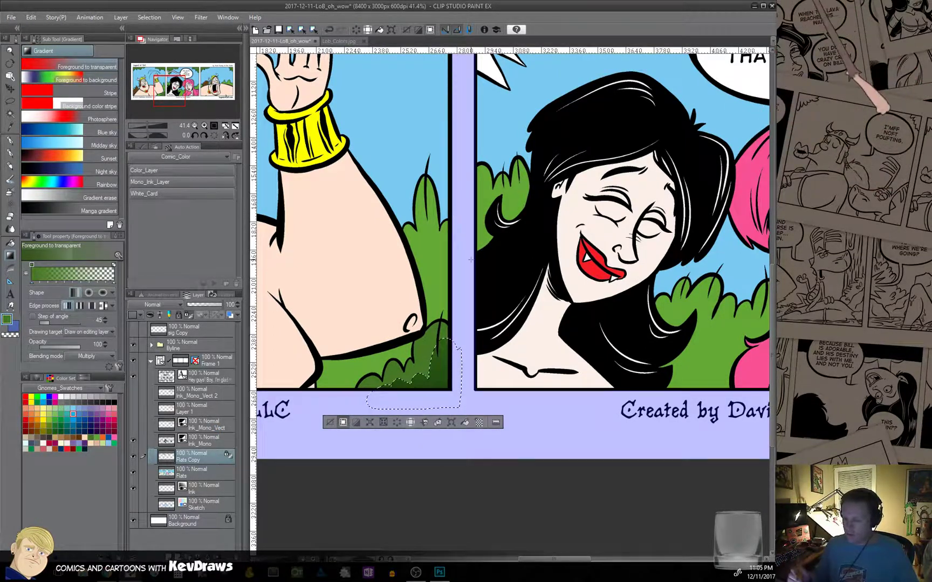
{"action": "left_click", "coordinate": [330, 424]}
Lasso the outer parts of the overhanging leaves in both upper corners of the first panel on Flats Copy.
{"action": "left_click_drag", "start_coordinate": [458, 304], "coordinate": [518, 499]}
{"action": "left_click_drag", "start_coordinate": [361, 329], "coordinate": [646, 376]}
{"action": "left_click", "coordinate": [10, 101]}
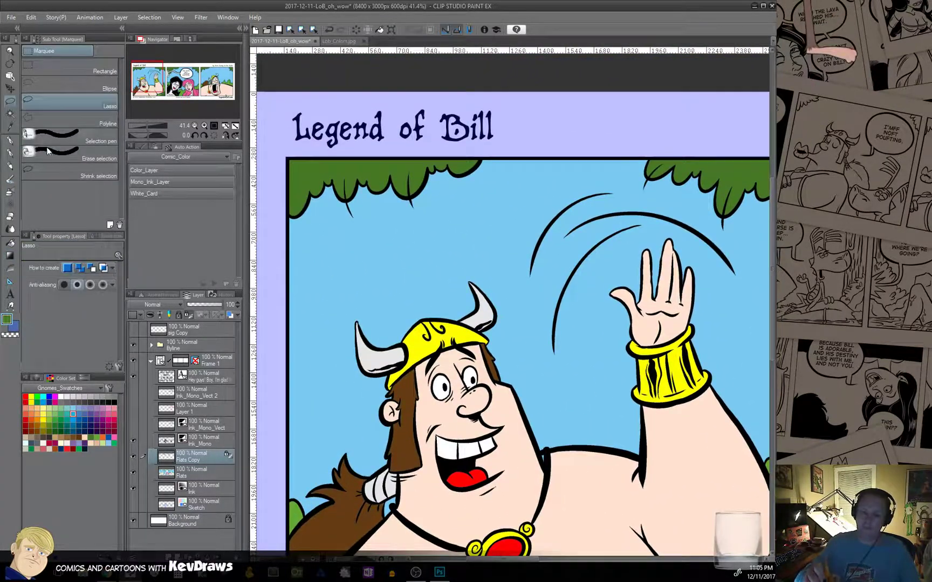
{"action": "scroll", "coordinate": [529, 365], "scroll_direction": "down", "scroll_amount": 6}
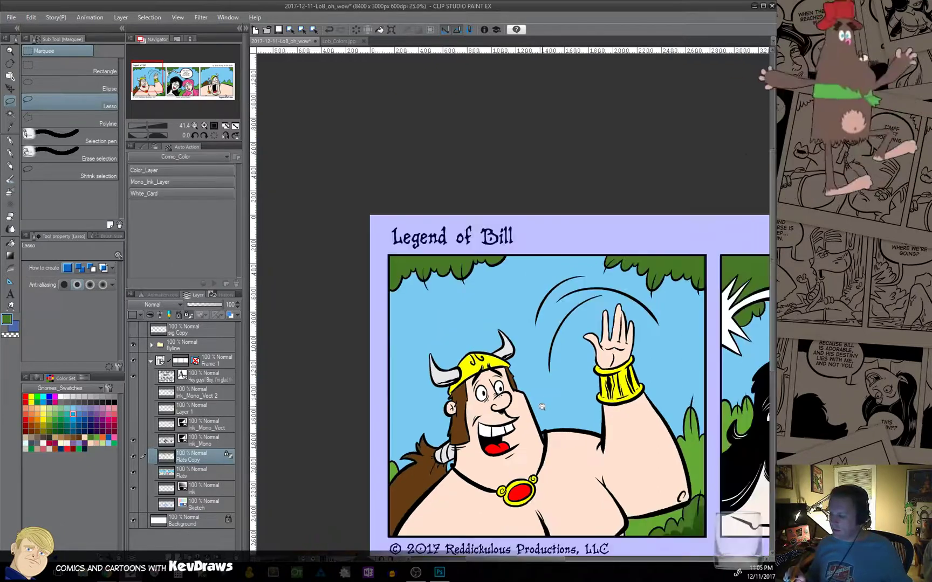
{"action": "left_click_drag", "start_coordinate": [601, 432], "coordinate": [466, 388]}
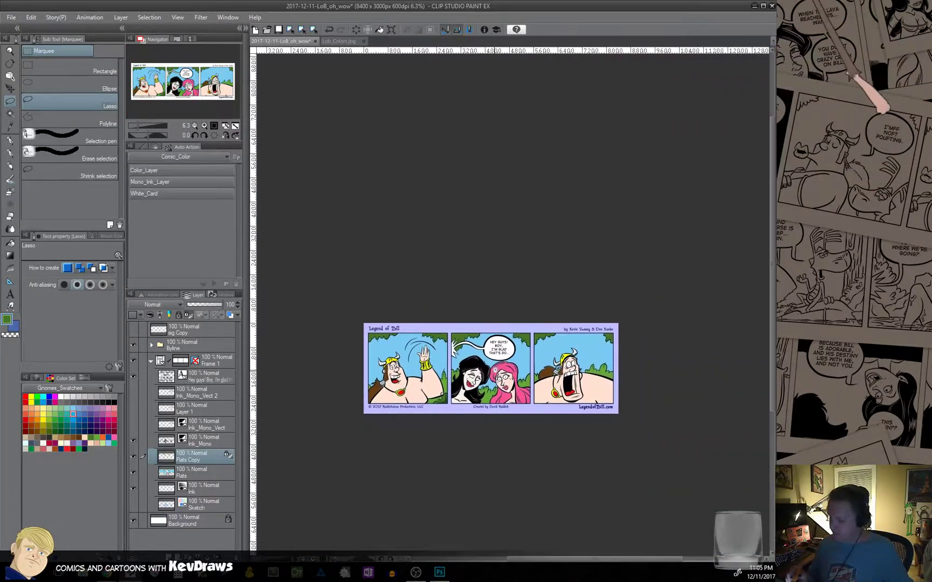
{"action": "scroll", "coordinate": [508, 355], "scroll_direction": "up", "scroll_amount": 3}
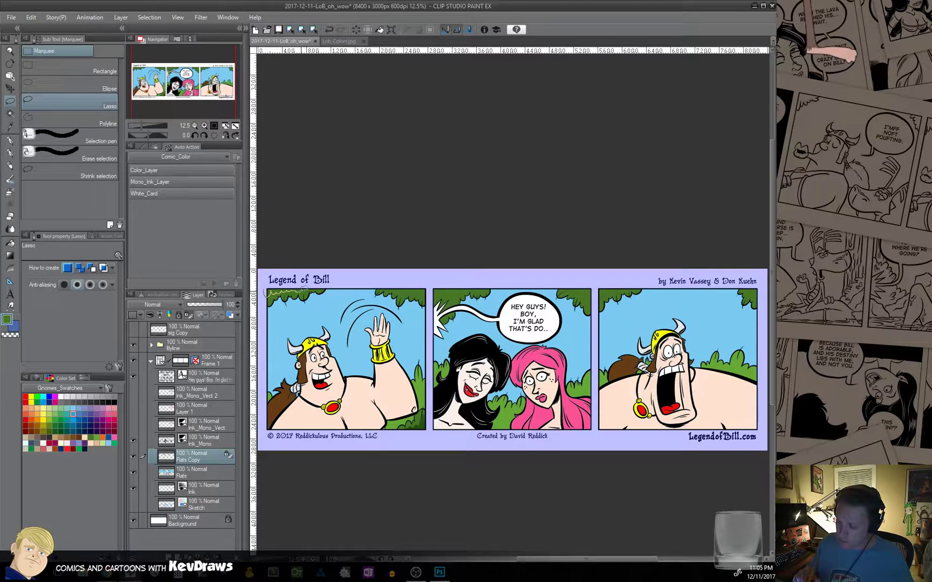
{"action": "left_click_drag", "start_coordinate": [320, 287], "coordinate": [426, 289]}
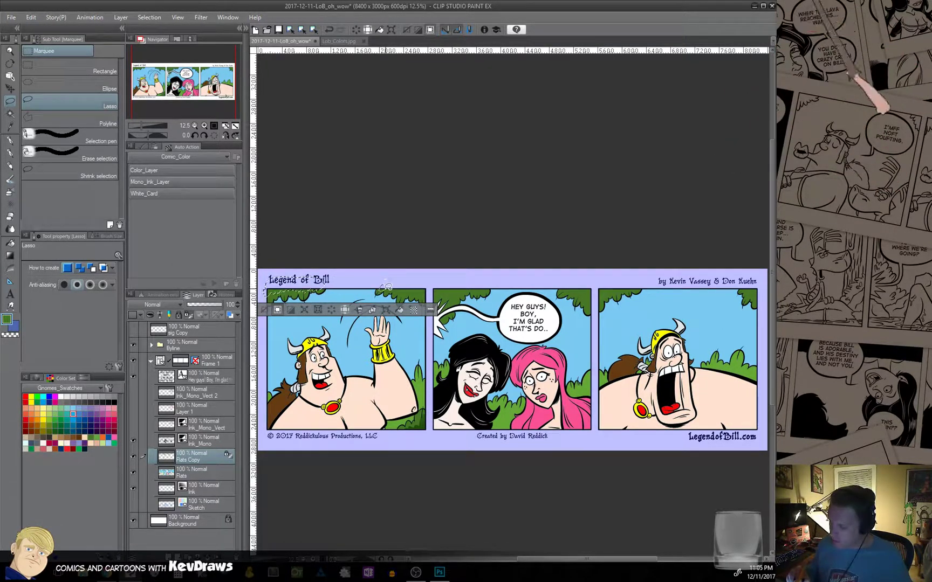
{"action": "mouse_move", "coordinate": [397, 288]}
{"action": "left_mouse_down"}
{"action": "mouse_move", "coordinate": [422, 292]}
{"action": "mouse_move", "coordinate": [381, 284]}
{"action": "left_mouse_up"}
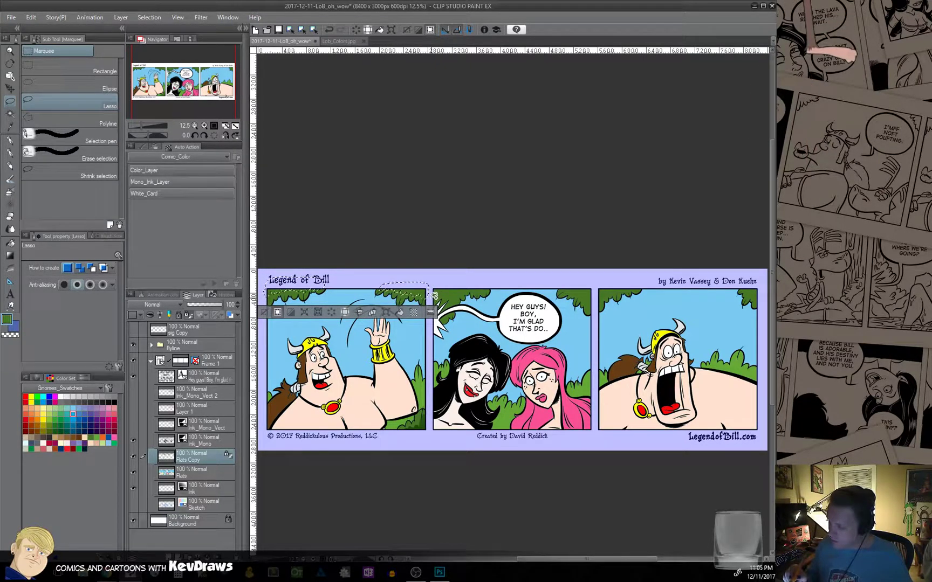
Add the outer parts of the overhanging leaves at the top of the second and third panels to the selection.
{"action": "mouse_move", "coordinate": [448, 306]}
{"action": "left_mouse_down"}
{"action": "mouse_move", "coordinate": [489, 283]}
{"action": "mouse_move", "coordinate": [437, 280]}
{"action": "left_mouse_up"}
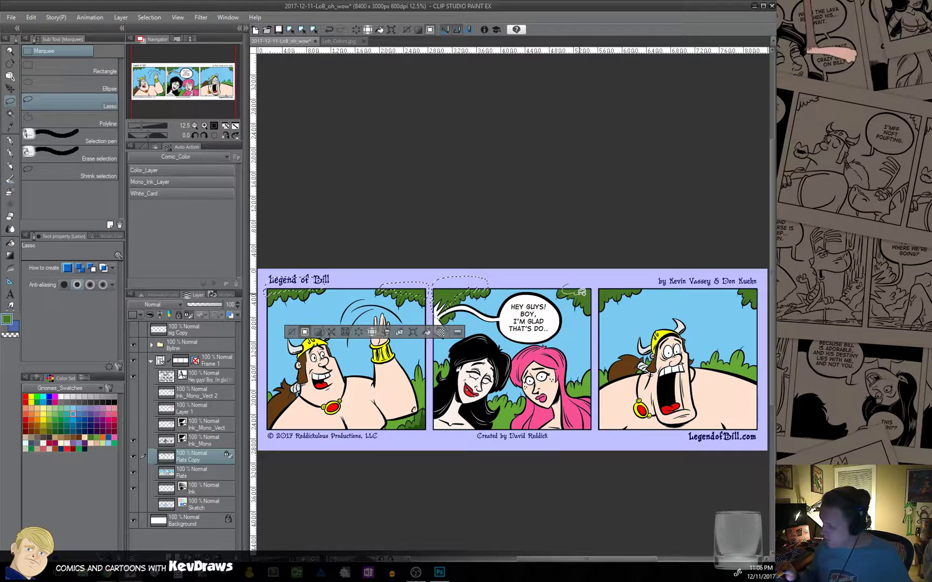
{"action": "mouse_move", "coordinate": [595, 305]}
{"action": "left_mouse_down"}
{"action": "mouse_move", "coordinate": [593, 283]}
{"action": "mouse_move", "coordinate": [563, 285]}
{"action": "mouse_move", "coordinate": [636, 284]}
{"action": "mouse_move", "coordinate": [596, 286]}
{"action": "left_mouse_up"}
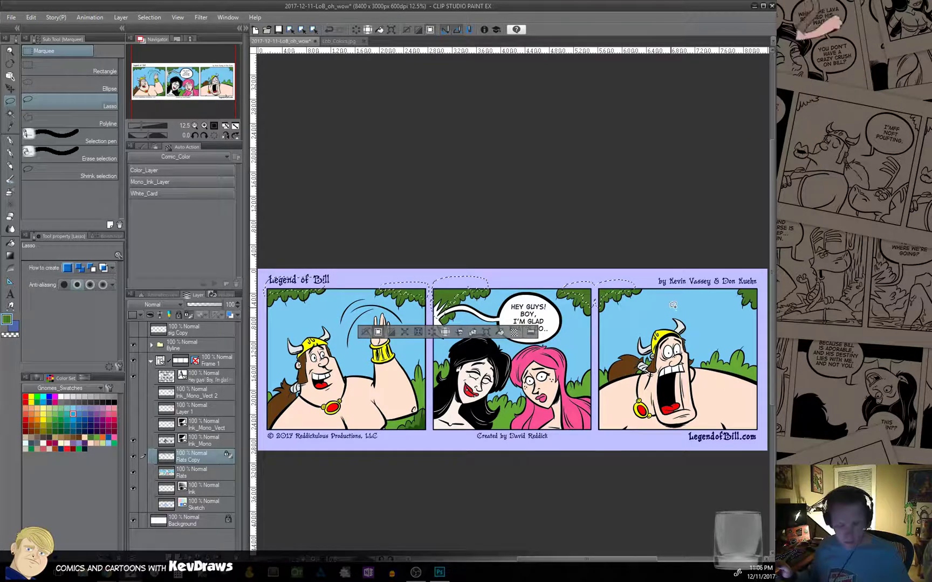
{"action": "left_click_drag", "start_coordinate": [647, 326], "coordinate": [461, 332]}
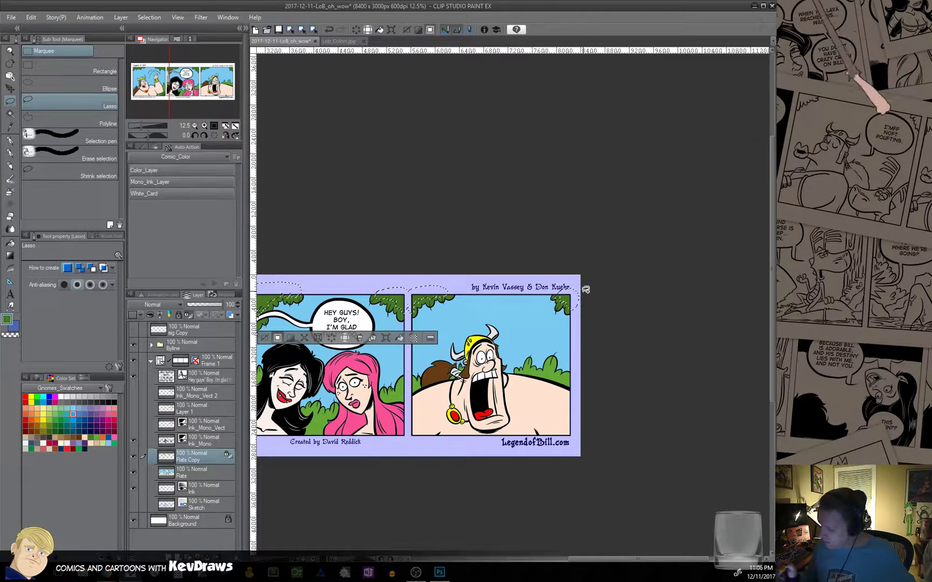
{"action": "left_click_drag", "start_coordinate": [576, 287], "coordinate": [774, 243]}
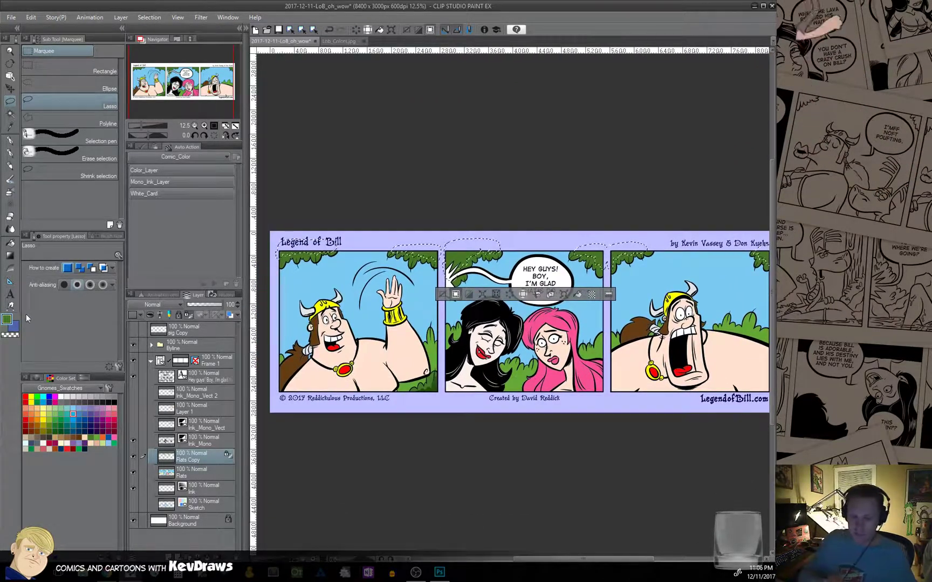
Darken the lassoed leaves with green Foreground to transparent gradients in Multiply blending mode, and clear the selection.
{"action": "left_click", "coordinate": [9, 256]}
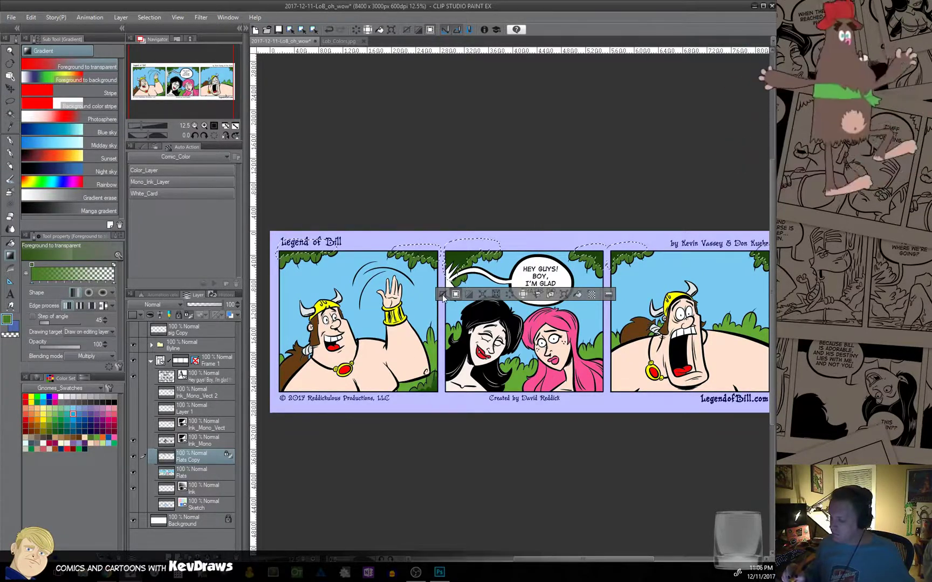
{"action": "key", "text": "ctrl+d"}
{"action": "left_click_drag", "start_coordinate": [496, 430], "coordinate": [449, 424]}
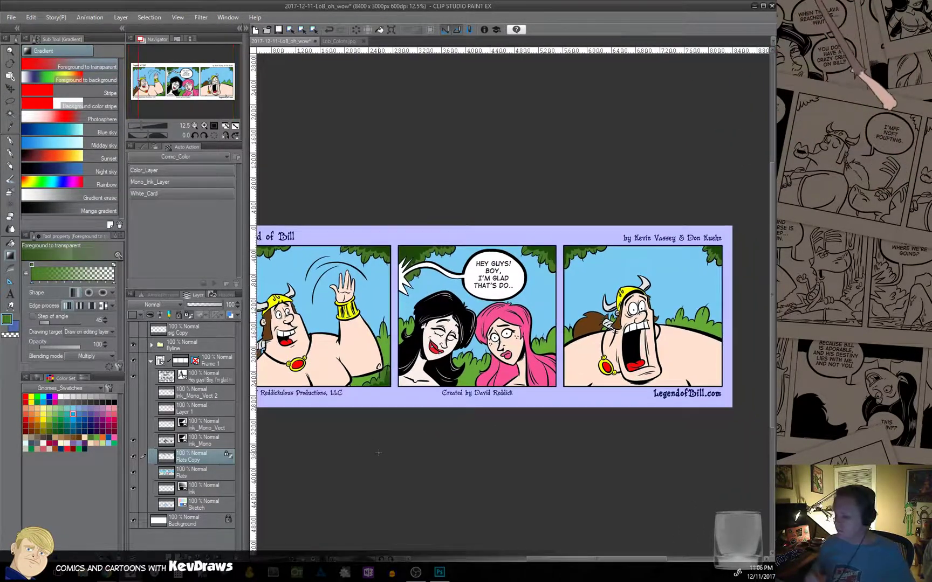
Auto-select the lighter green background bushes on the Flats layer and run the Color_Layer auto action to copy them to their own layer.
{"action": "left_click", "coordinate": [208, 475]}
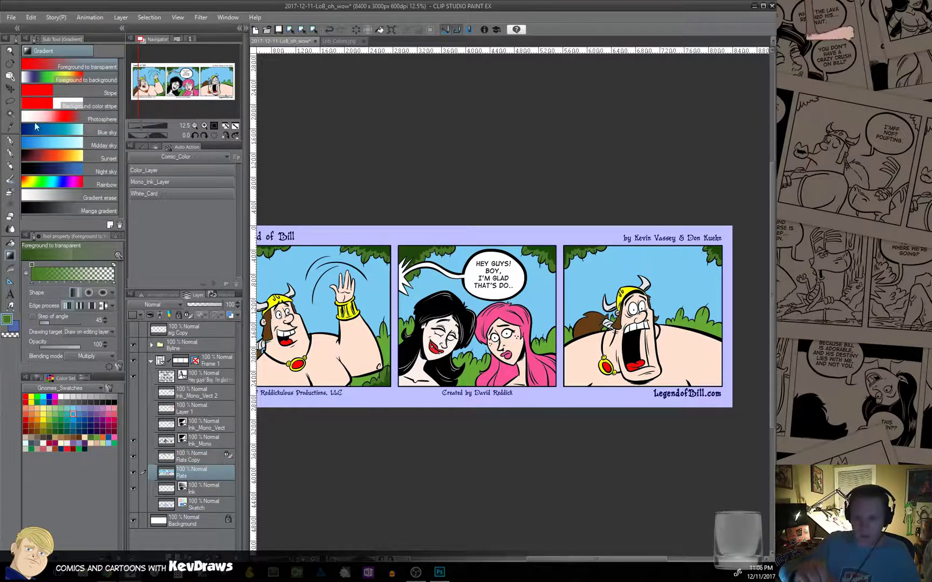
{"action": "left_click", "coordinate": [10, 114]}
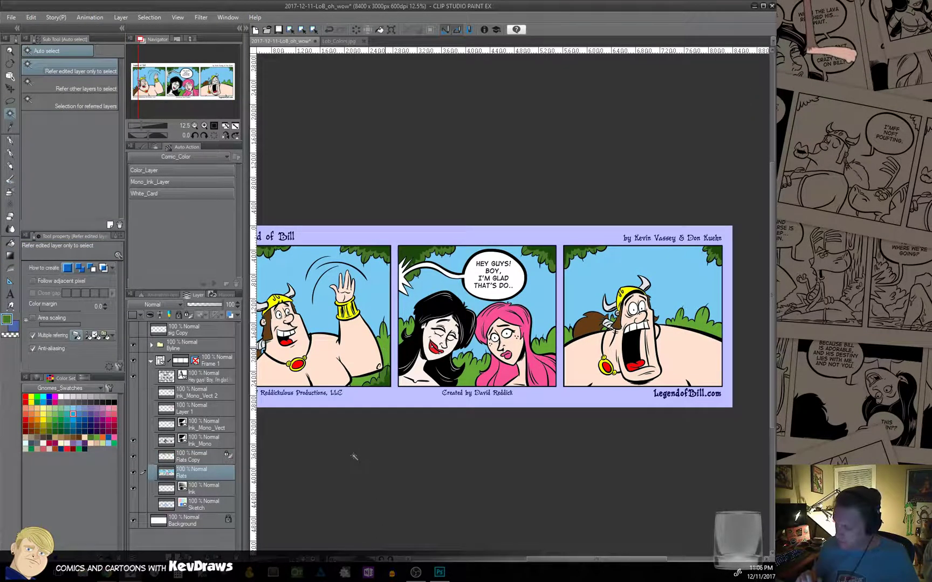
{"action": "left_click_drag", "start_coordinate": [368, 454], "coordinate": [417, 436]}
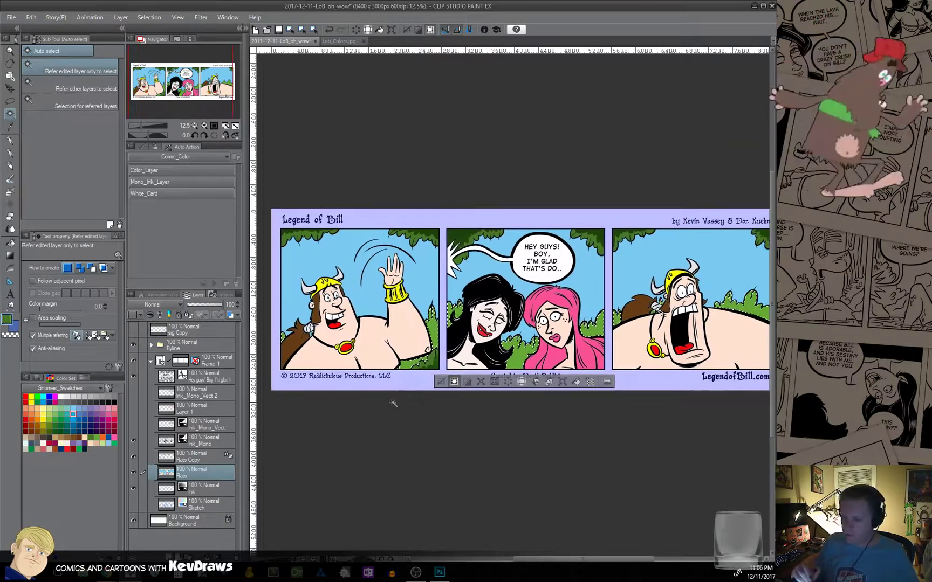
{"action": "left_click", "coordinate": [173, 170]}
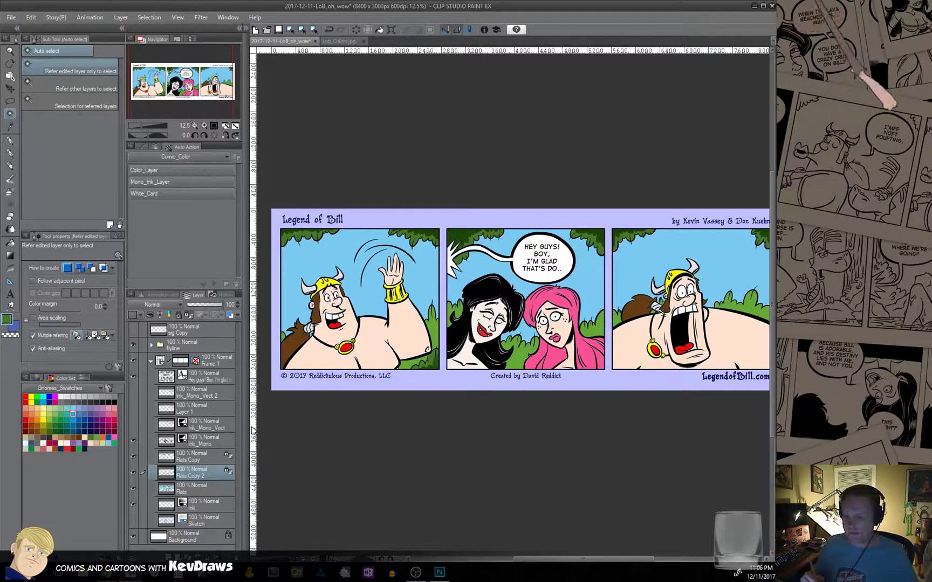
Set the drawing color to the lighter bush green and lasso the lower background bushes in the first panel and at the second panel's left edge.
{"action": "key", "text": "m"}
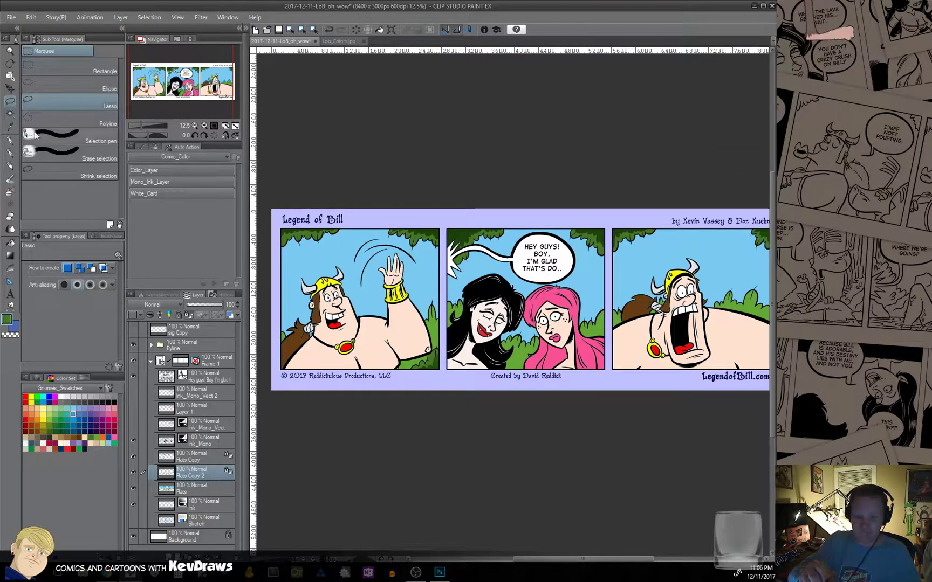
{"action": "left_click", "coordinate": [11, 243]}
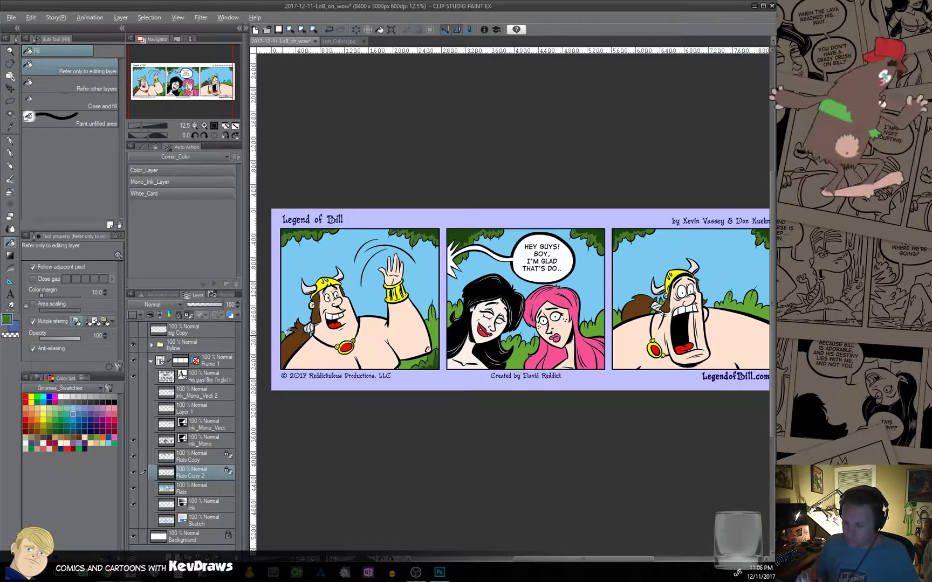
{"action": "left_click", "coordinate": [11, 102]}
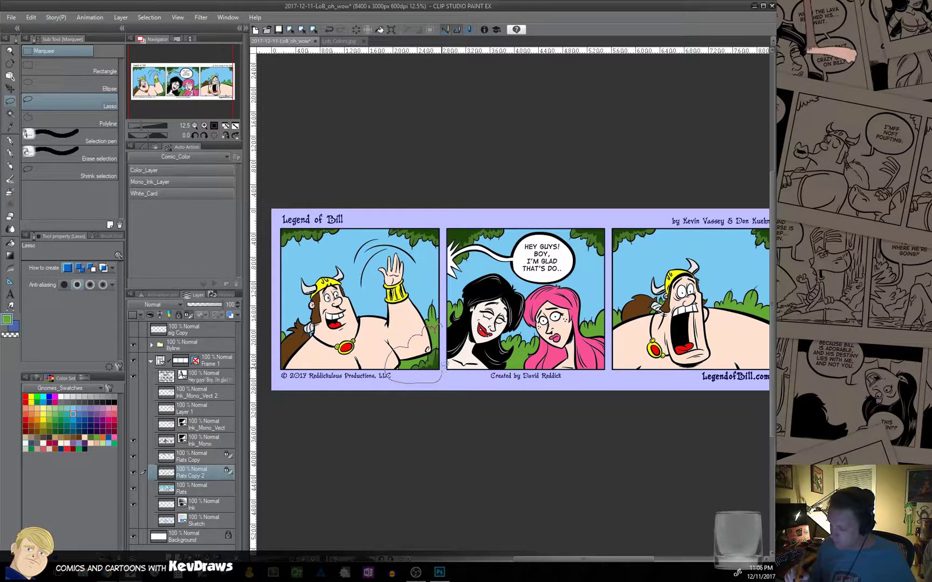
{"action": "left_click_drag", "start_coordinate": [443, 365], "coordinate": [448, 321]}
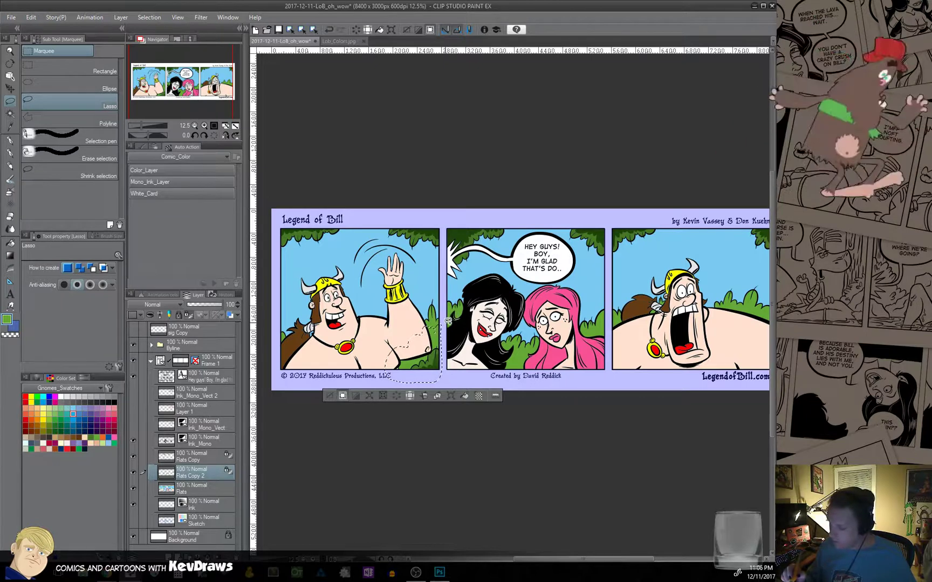
{"action": "left_click_drag", "start_coordinate": [471, 312], "coordinate": [449, 332]}
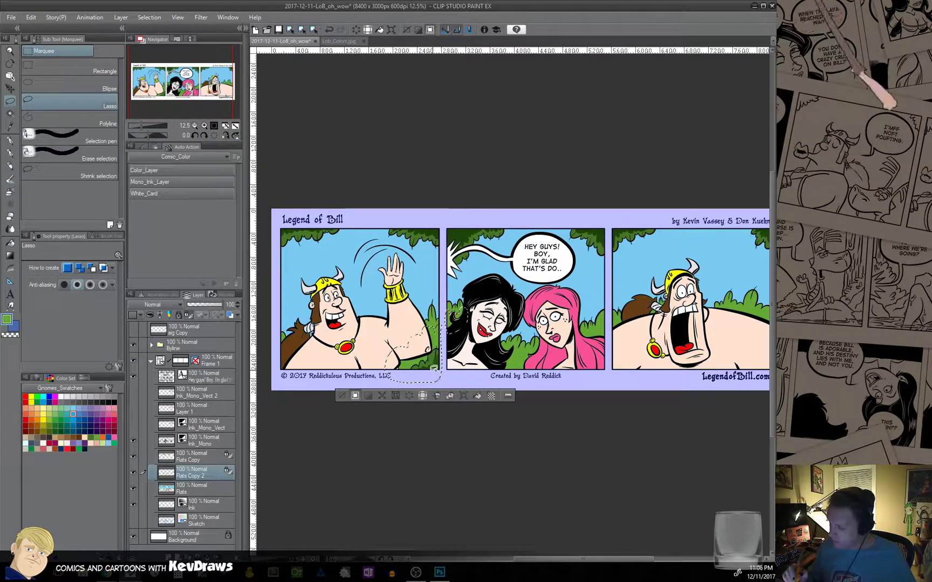
{"action": "left_click_drag", "start_coordinate": [285, 339], "coordinate": [280, 352]}
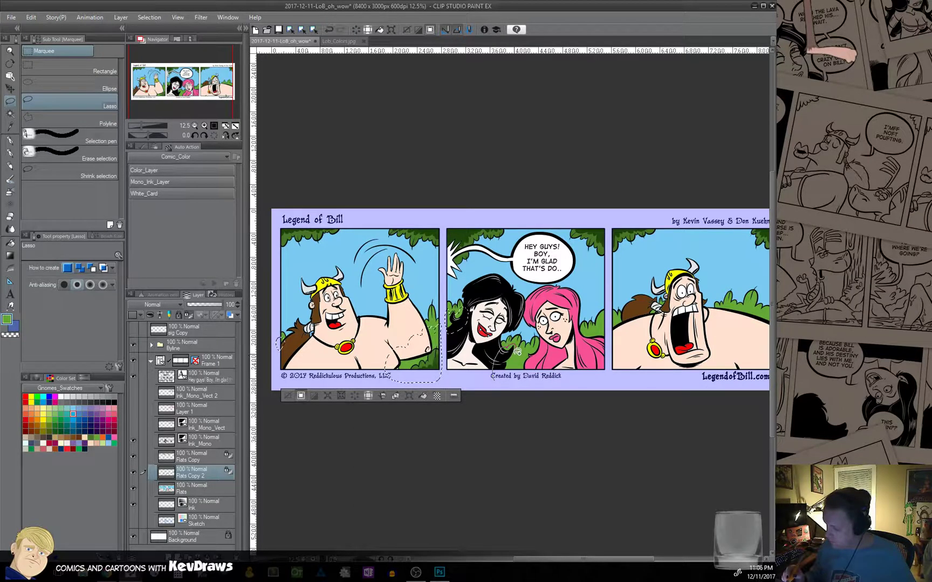
Add the lower background bushes in the middle and right of the second panel and in the third panel to the selection.
{"action": "left_click_drag", "start_coordinate": [515, 349], "coordinate": [559, 356]}
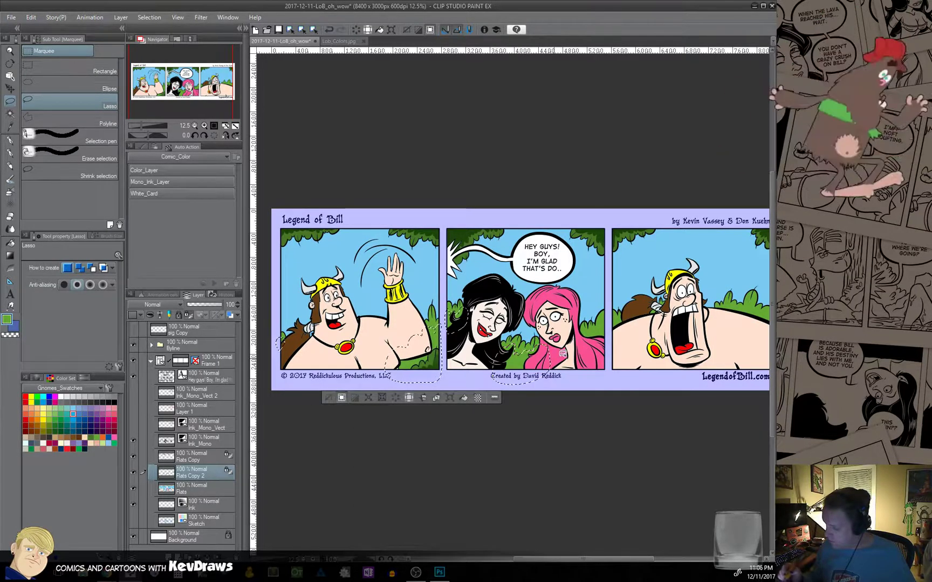
{"action": "mouse_move", "coordinate": [598, 327]}
{"action": "left_mouse_down"}
{"action": "mouse_move", "coordinate": [580, 342]}
{"action": "mouse_move", "coordinate": [628, 320]}
{"action": "mouse_move", "coordinate": [615, 319]}
{"action": "mouse_move", "coordinate": [666, 309]}
{"action": "left_mouse_up"}
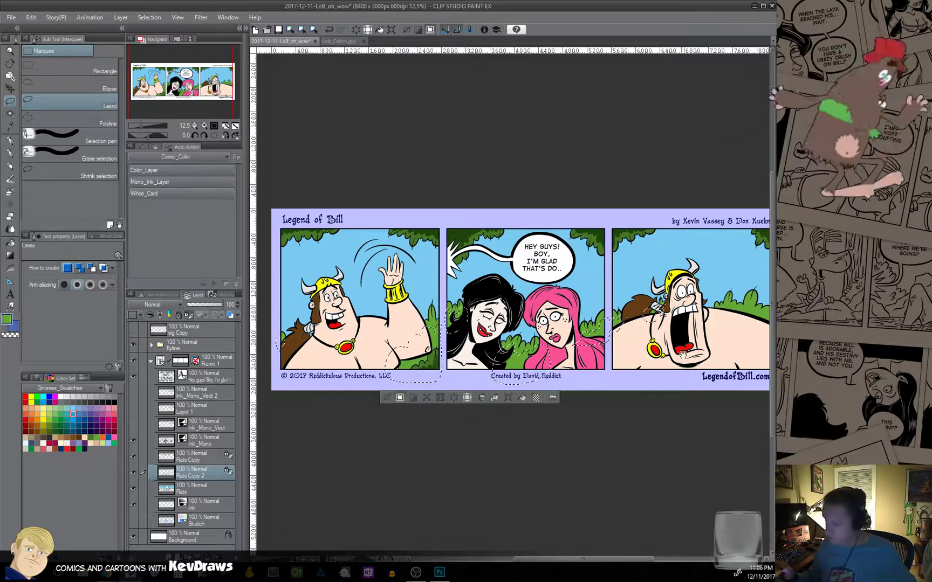
{"action": "left_click_drag", "start_coordinate": [682, 355], "coordinate": [613, 366]}
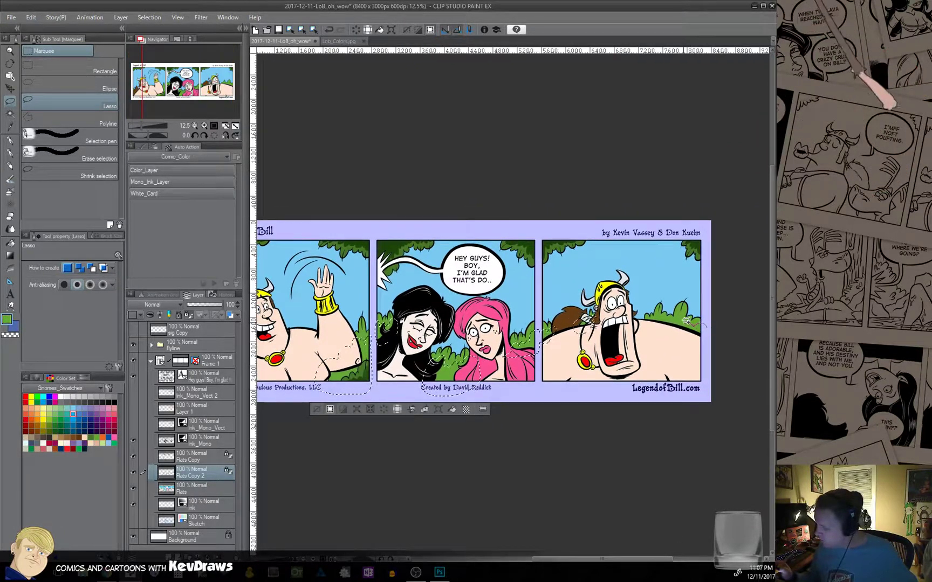
{"action": "mouse_move", "coordinate": [696, 324]}
{"action": "left_mouse_down"}
{"action": "mouse_move", "coordinate": [648, 321]}
{"action": "mouse_move", "coordinate": [684, 342]}
{"action": "mouse_move", "coordinate": [707, 331]}
{"action": "left_mouse_up"}
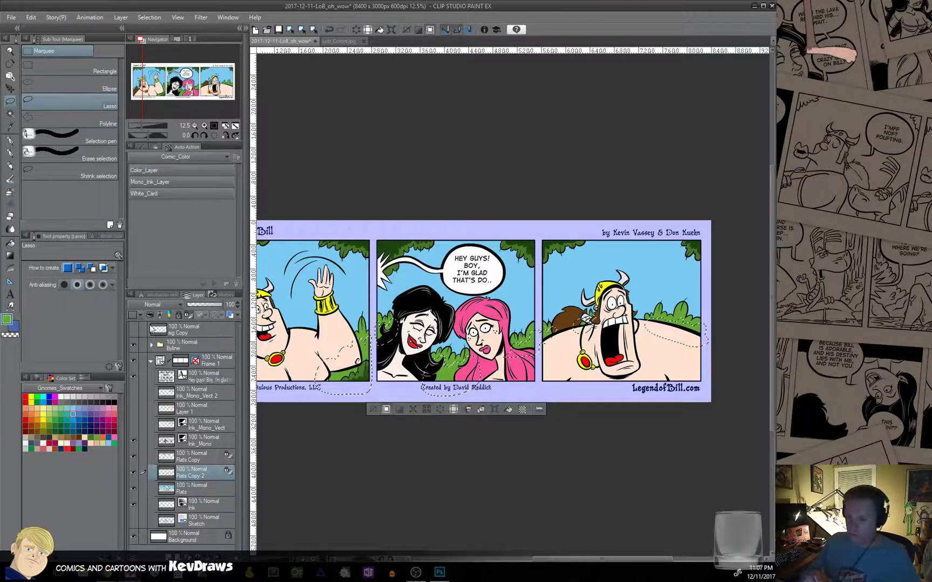
Darken the lassoed background bushes on Flats Copy 2 with light green Foreground to transparent gradients in Multiply mode, and clear the selection.
{"action": "key", "text": "g"}
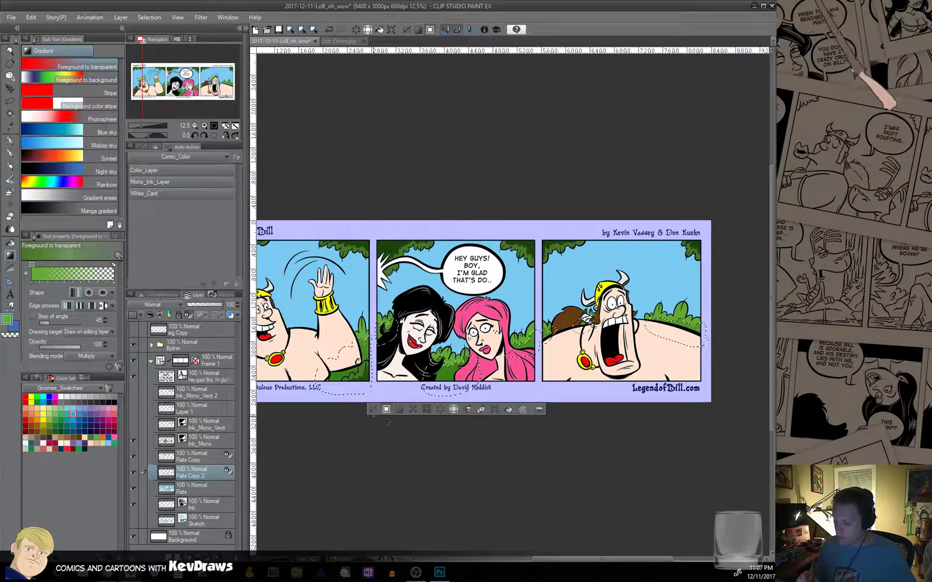
{"action": "key", "text": "ctrl+d"}
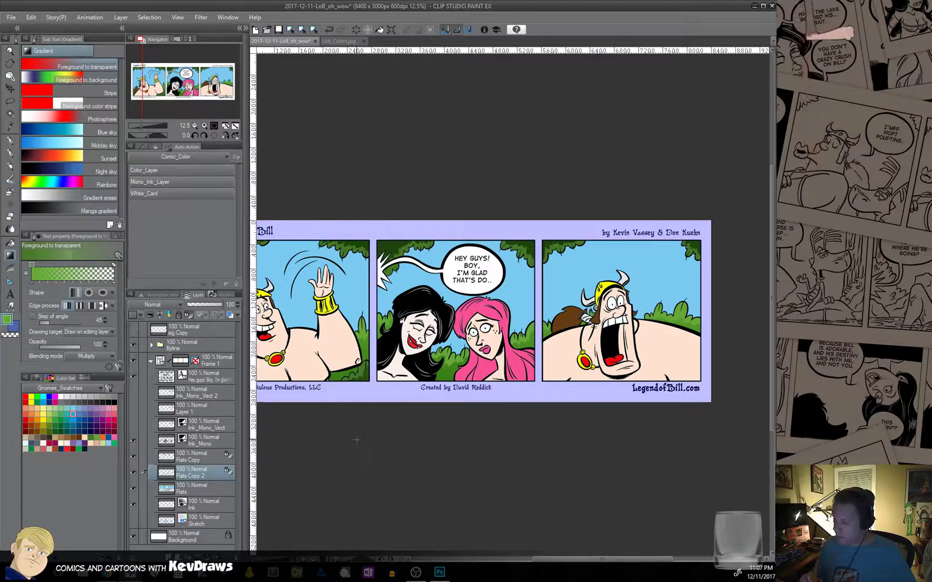
{"action": "left_click_drag", "start_coordinate": [369, 433], "coordinate": [473, 495]}
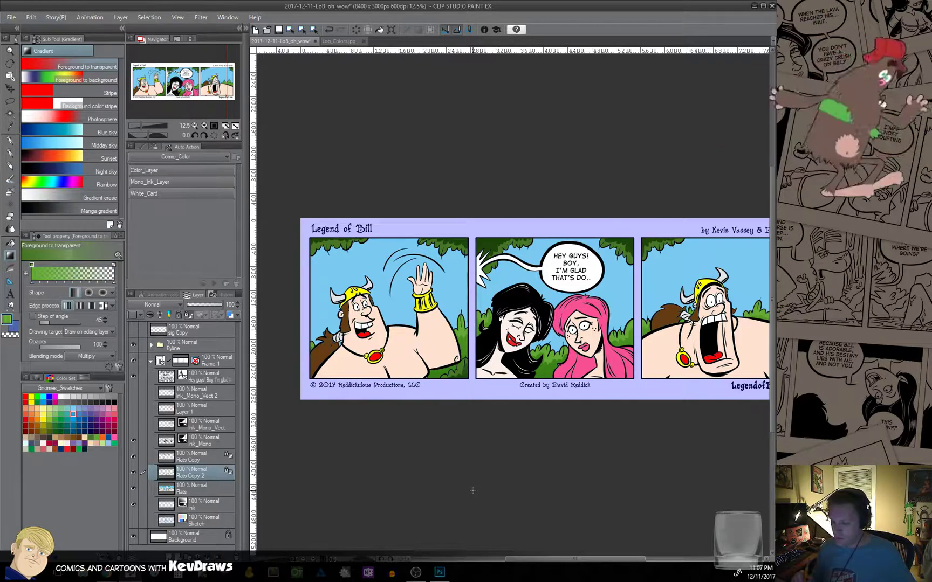
Dot a small white highlight on the red gem in the first panel on the Flats layer with the Inker - G Nib.
{"action": "scroll", "coordinate": [370, 426], "scroll_direction": "up", "scroll_amount": 4}
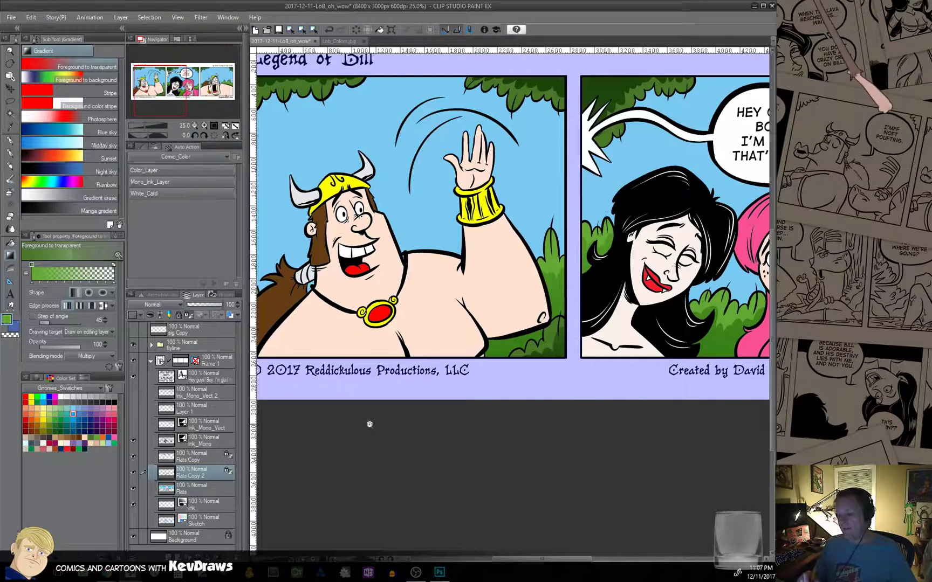
{"action": "left_click", "coordinate": [207, 491]}
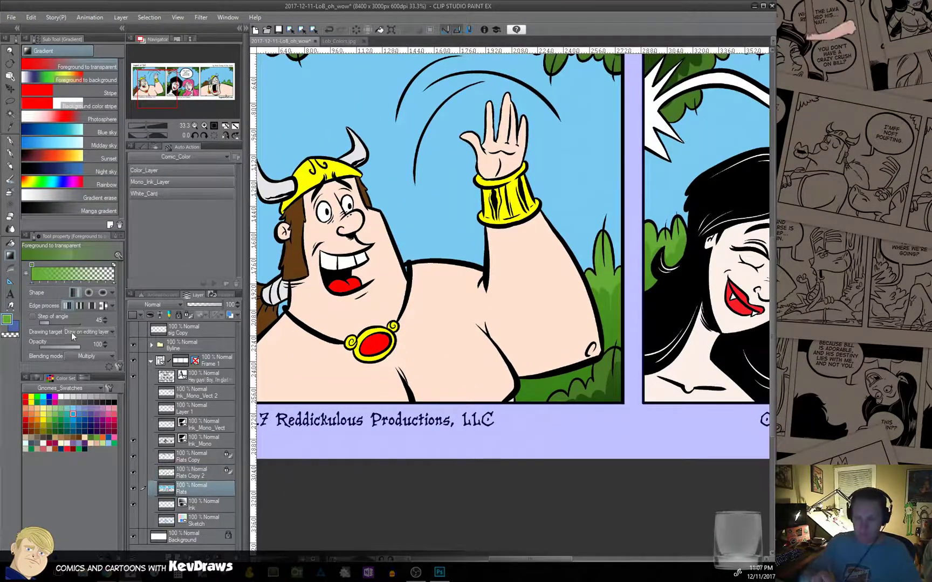
{"action": "left_click", "coordinate": [9, 141]}
{"action": "left_click", "coordinate": [61, 397]}
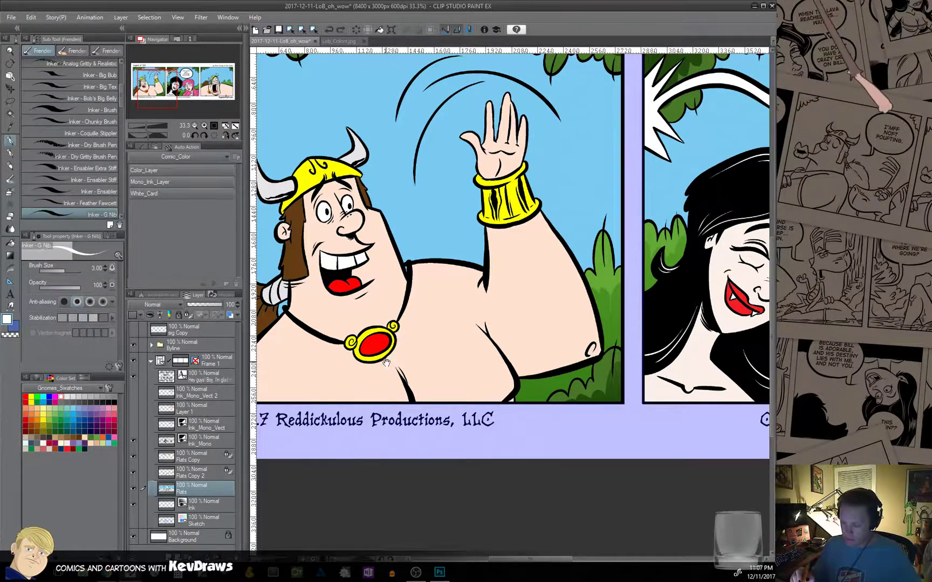
{"action": "scroll", "coordinate": [391, 364], "scroll_direction": "up", "scroll_amount": 1}
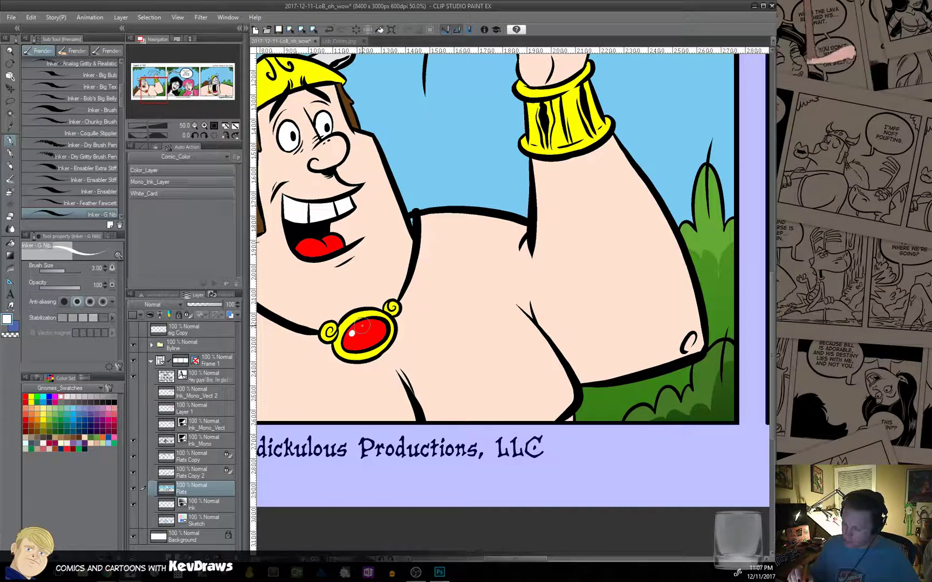
Try extra curved and streaked white reflections on the first panel's gem, undoing each attempt.
{"action": "left_click_drag", "start_coordinate": [350, 335], "coordinate": [356, 343]}
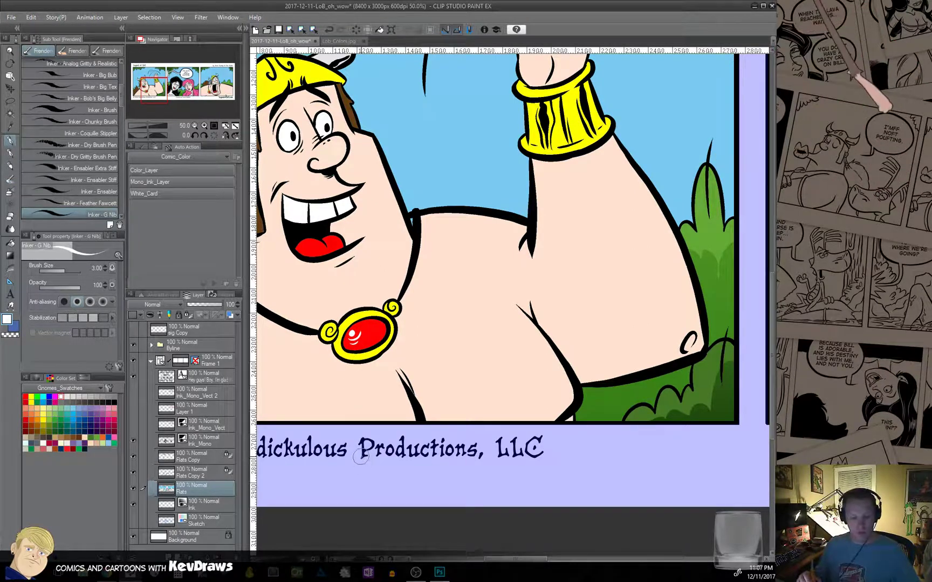
{"action": "key", "text": "ctrl+z"}
{"action": "left_click", "coordinate": [350, 334]}
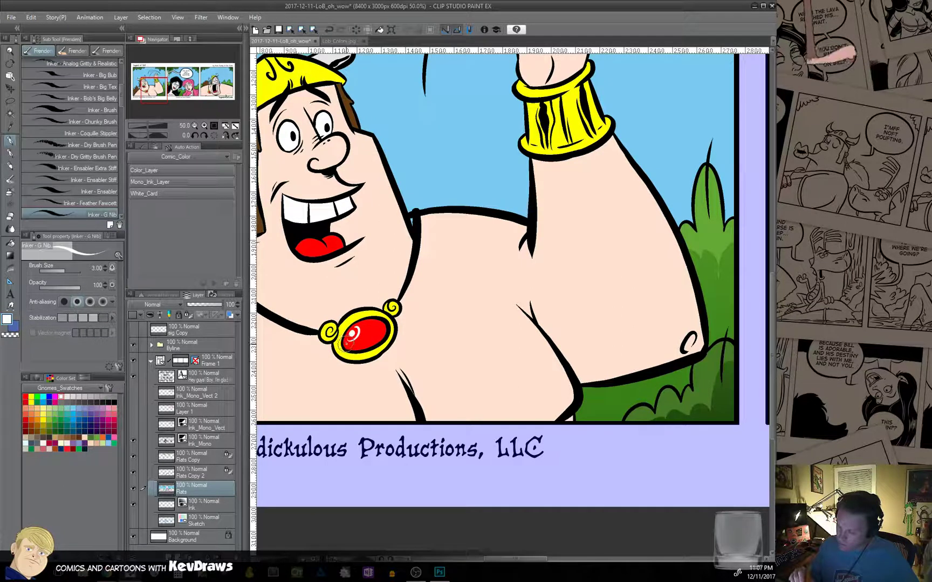
{"action": "key", "text": "ctrl+z"}
{"action": "left_click_drag", "start_coordinate": [361, 346], "coordinate": [377, 324]}
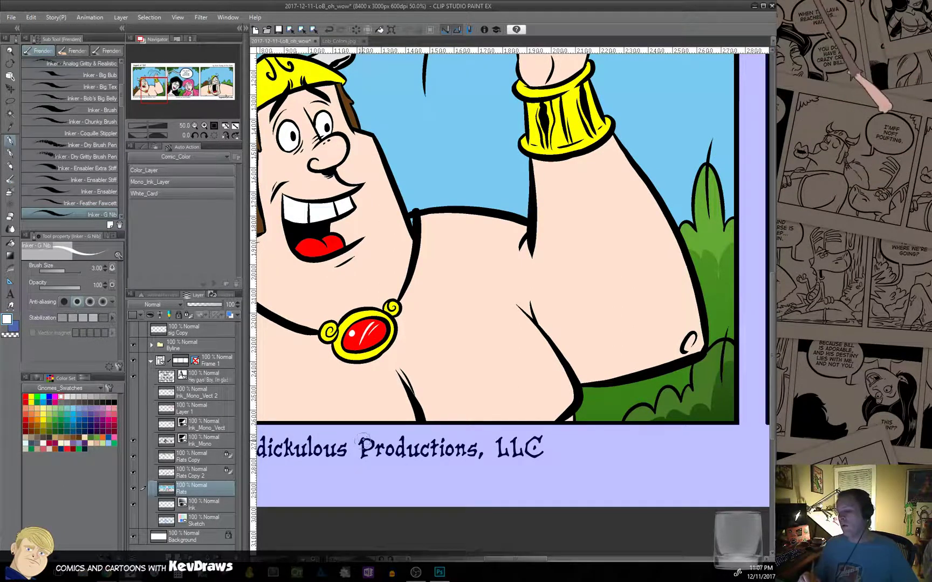
{"action": "key", "text": "ctrl+z"}
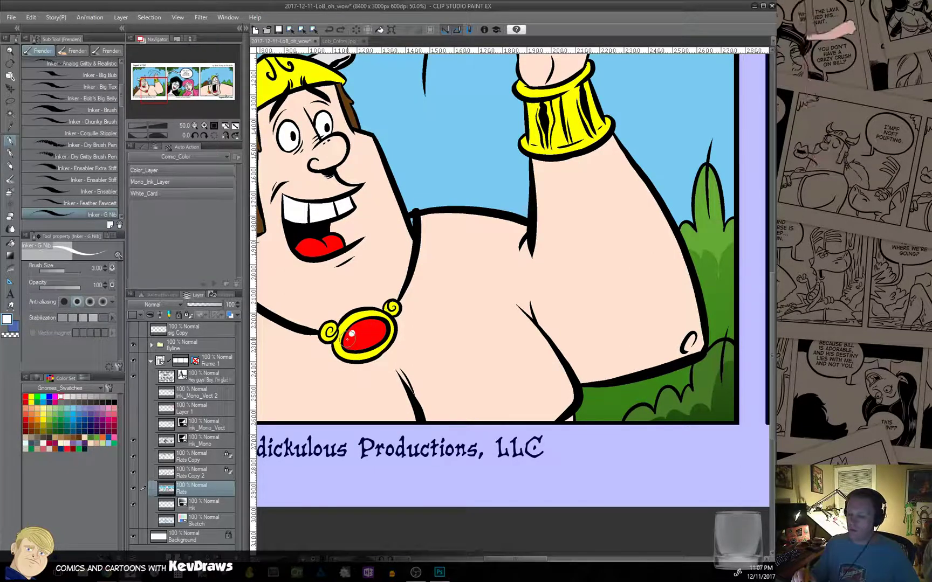
Add a small white highlight to the red gem in the third panel and save the file.
{"action": "left_click_drag", "start_coordinate": [590, 419], "coordinate": [367, 444]}
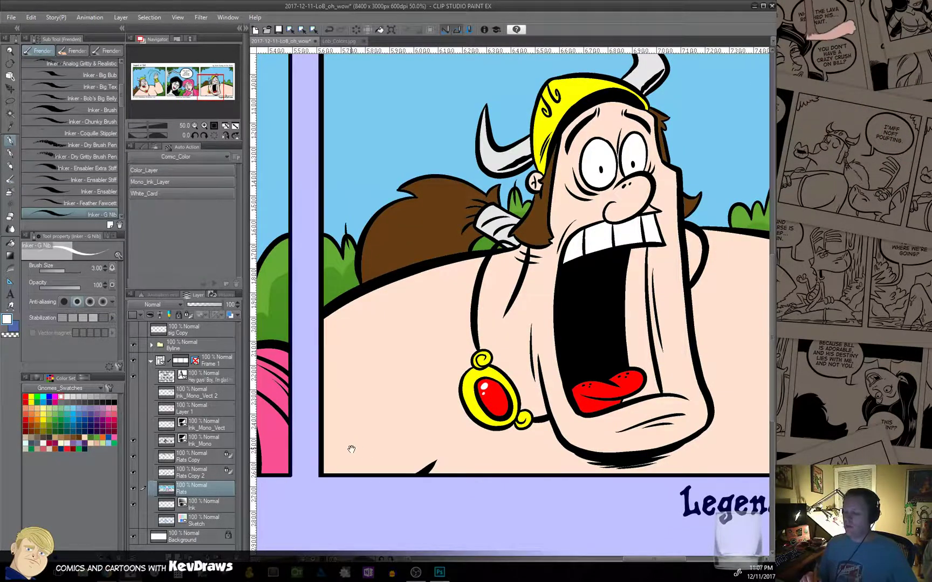
{"action": "left_click_drag", "start_coordinate": [381, 465], "coordinate": [722, 409]}
{"action": "left_click_drag", "start_coordinate": [468, 408], "coordinate": [507, 398]}
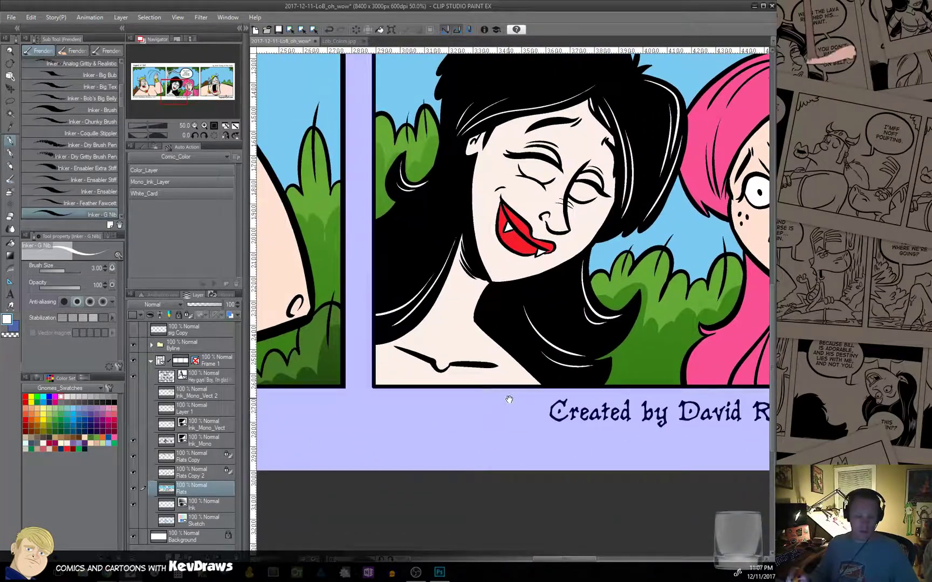
{"action": "left_click", "coordinate": [511, 412], "text": "alt"}
{"action": "left_click", "coordinate": [511, 413], "text": "alt"}
{"action": "left_click", "coordinate": [507, 423], "text": "alt"}
{"action": "left_click", "coordinate": [507, 423], "text": "alt"}
{"action": "left_click_drag", "start_coordinate": [508, 443], "coordinate": [455, 431]}
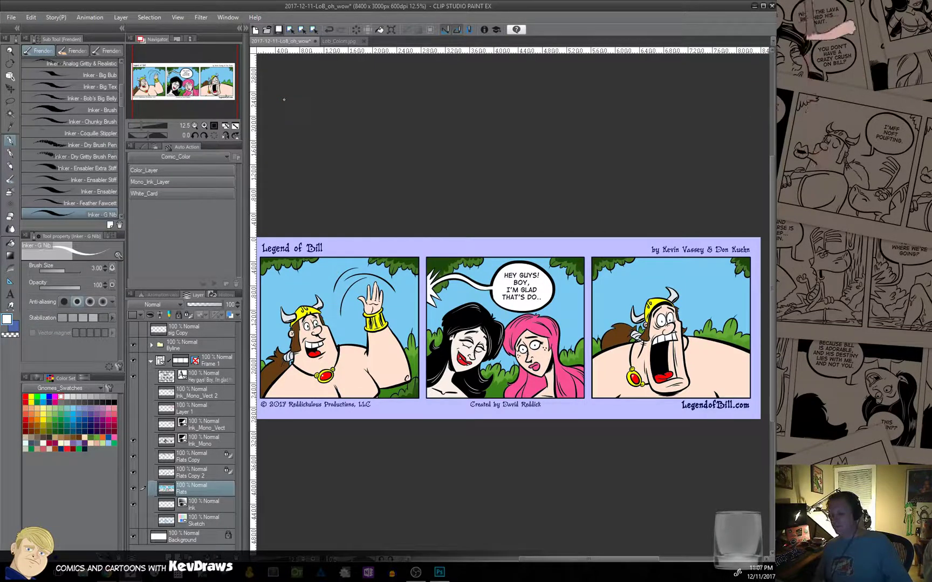
{"action": "key", "text": "ctrl+s"}
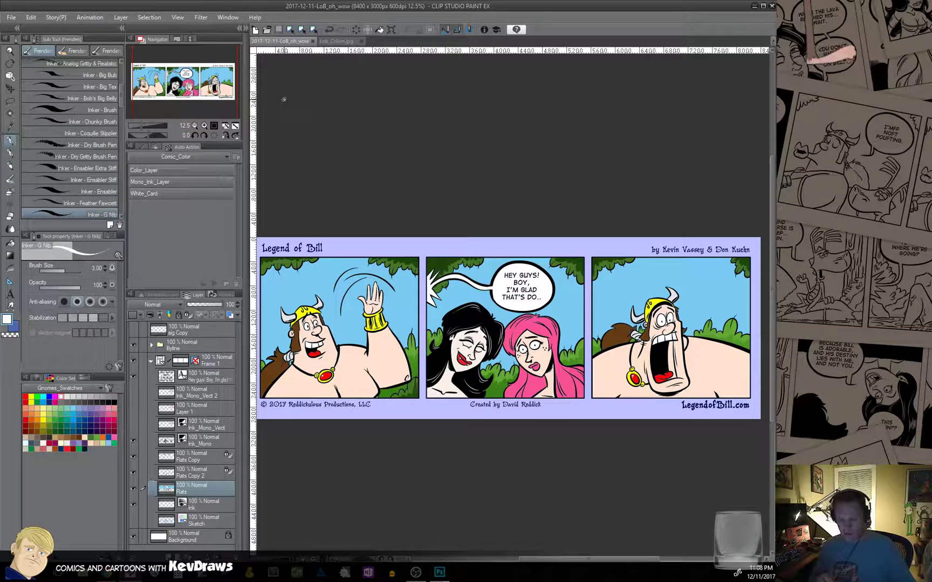
{"action": "key", "text": "w"}
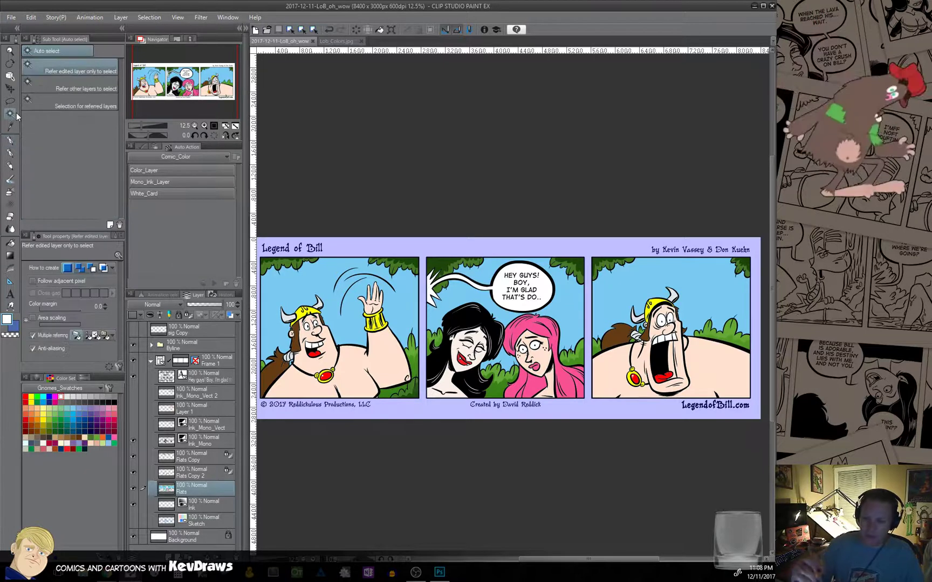
{"action": "left_click", "coordinate": [356, 340]}
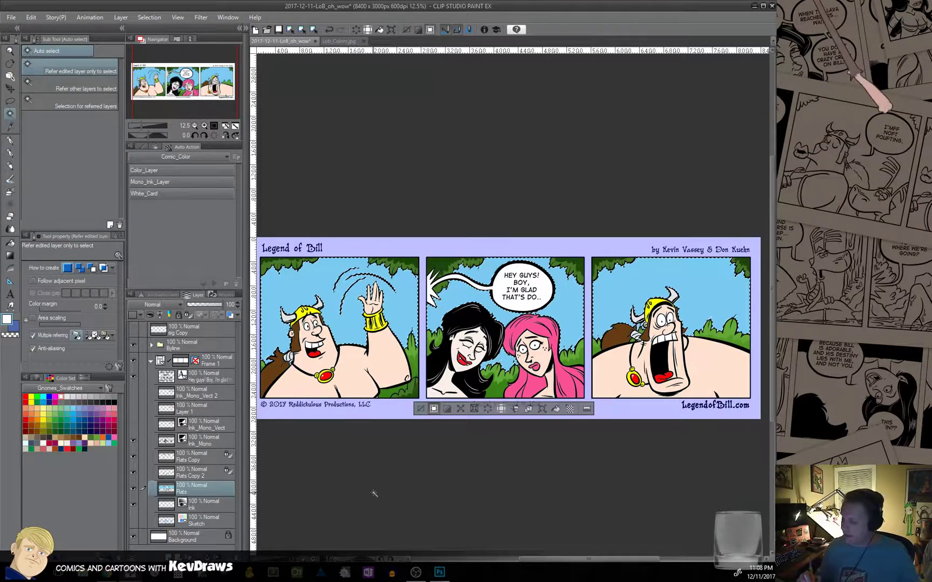
{"action": "left_click", "coordinate": [180, 171]}
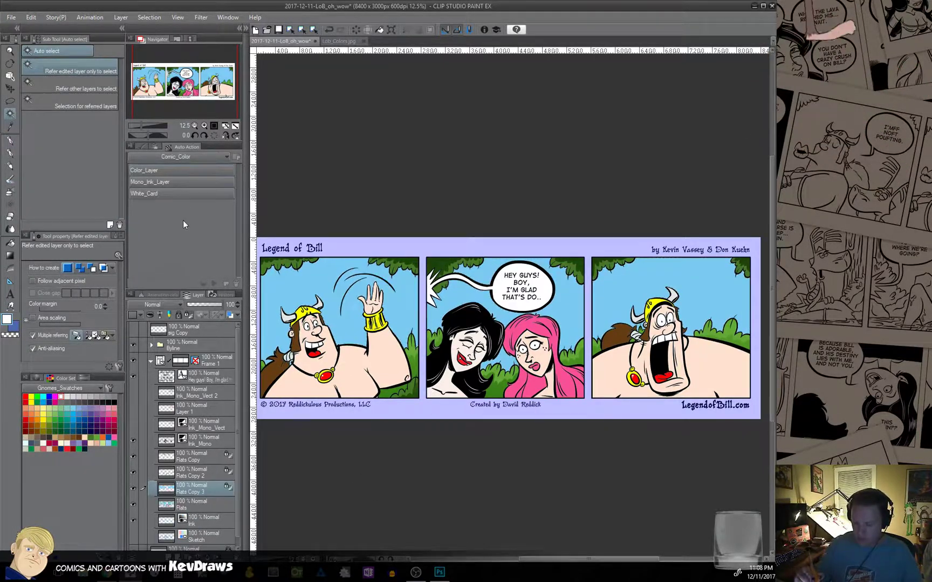
{"action": "left_click_drag", "start_coordinate": [484, 474], "coordinate": [482, 466]}
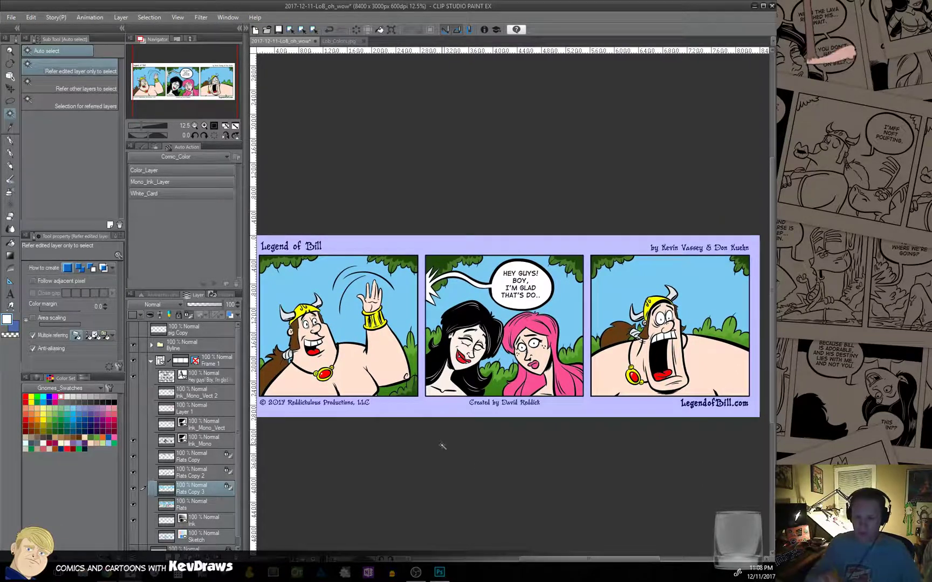
{"action": "left_click", "coordinate": [10, 255]}
{"action": "left_click", "coordinate": [392, 313], "text": "alt"}
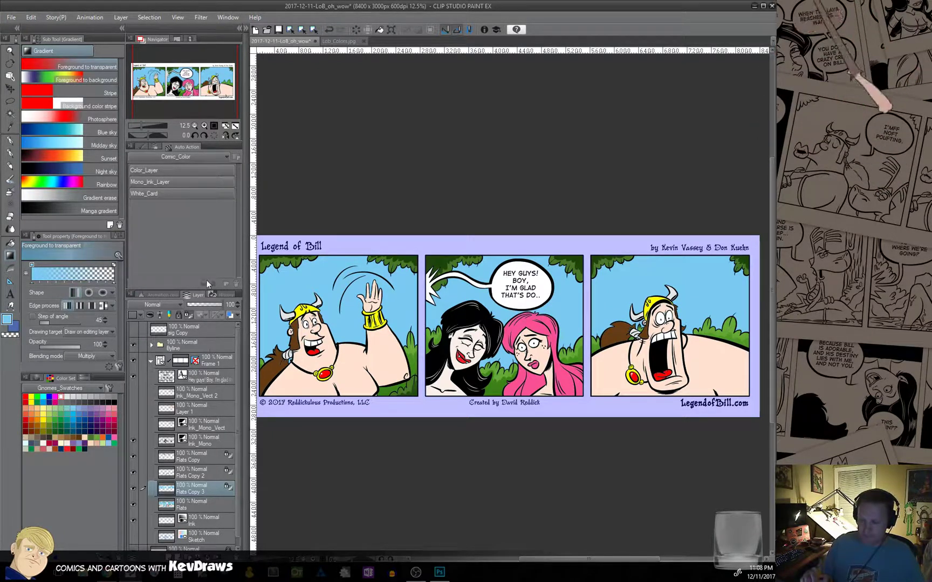
{"action": "key", "text": "Delete"}
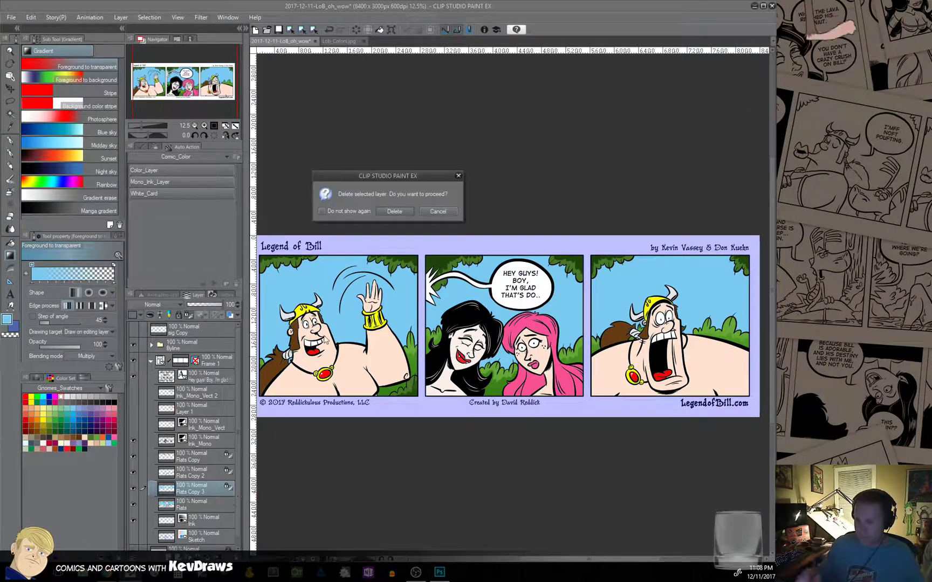
{"action": "left_click", "coordinate": [395, 211]}
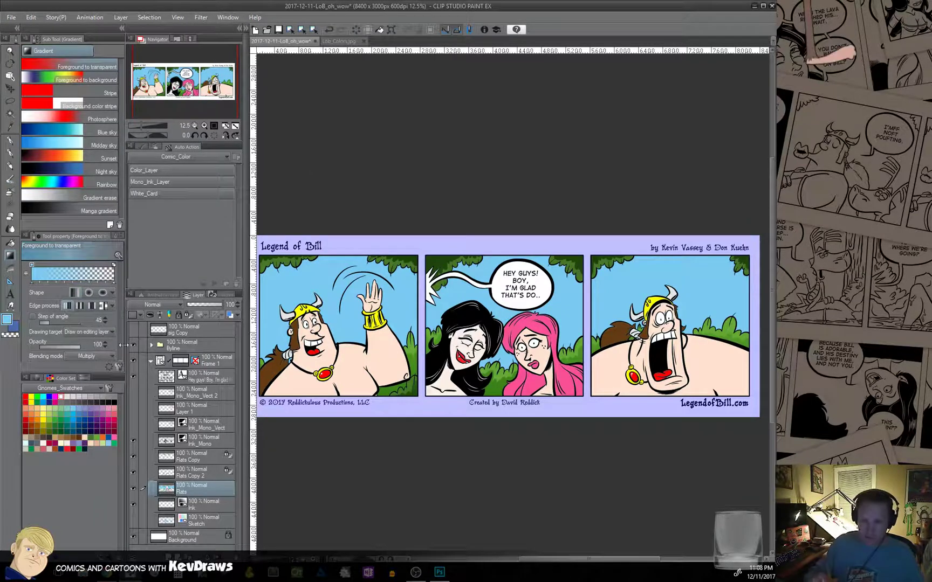
Sample the skin color and fill the small gap beside the waving man's neck in the first panel on the Flats layer.
{"action": "left_click", "coordinate": [10, 242]}
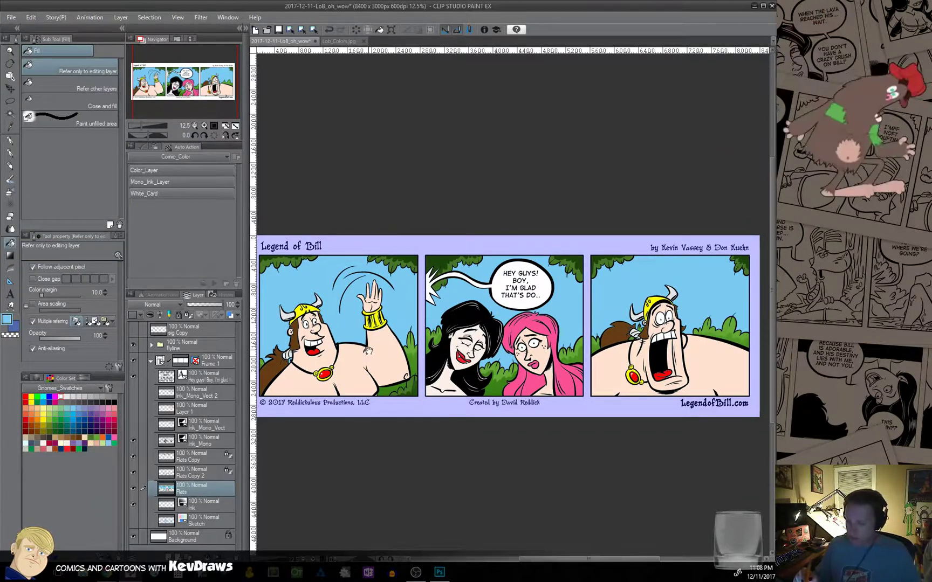
{"action": "scroll", "coordinate": [340, 348], "scroll_direction": "up", "scroll_amount": 1}
{"action": "scroll", "coordinate": [339, 348], "scroll_direction": "up", "scroll_amount": 3}
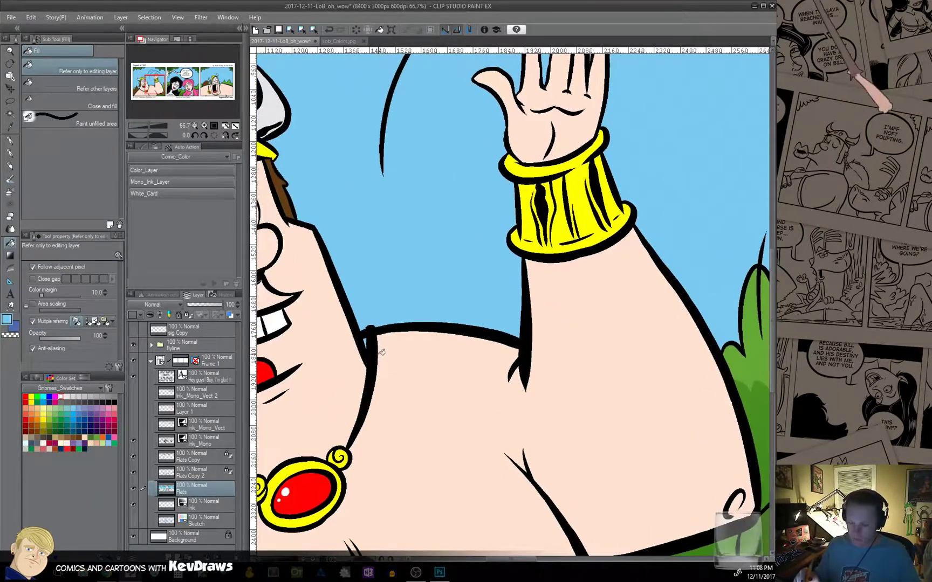
{"action": "left_click", "coordinate": [380, 345], "text": "alt"}
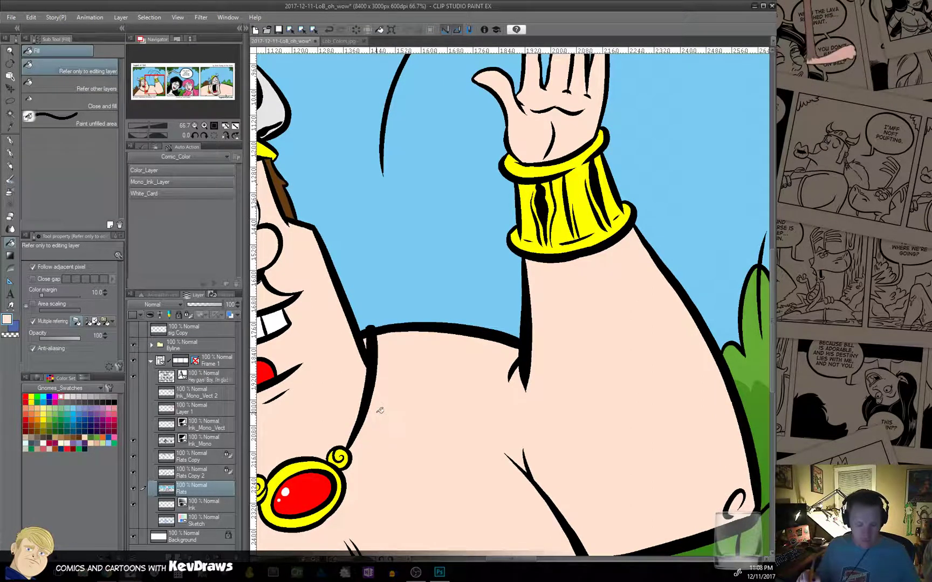
{"action": "scroll", "coordinate": [380, 410], "scroll_direction": "down", "scroll_amount": 3}
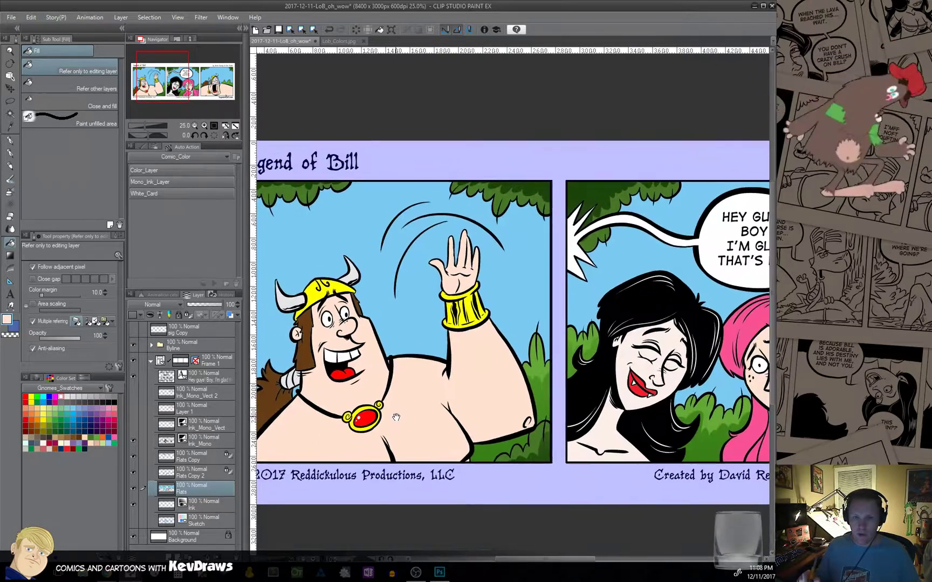
{"action": "scroll", "coordinate": [396, 417], "scroll_direction": "down", "scroll_amount": 2}
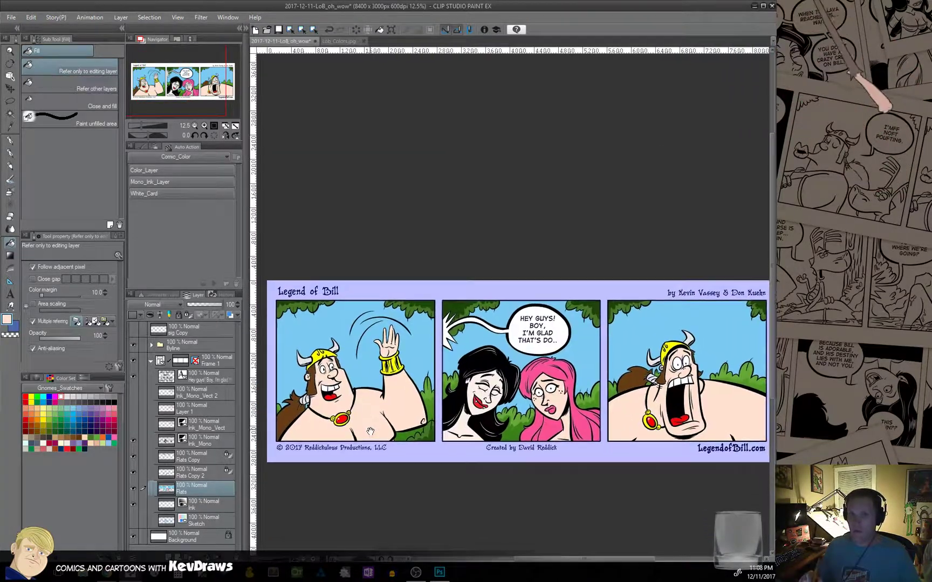
{"action": "left_click_drag", "start_coordinate": [411, 451], "coordinate": [406, 421]}
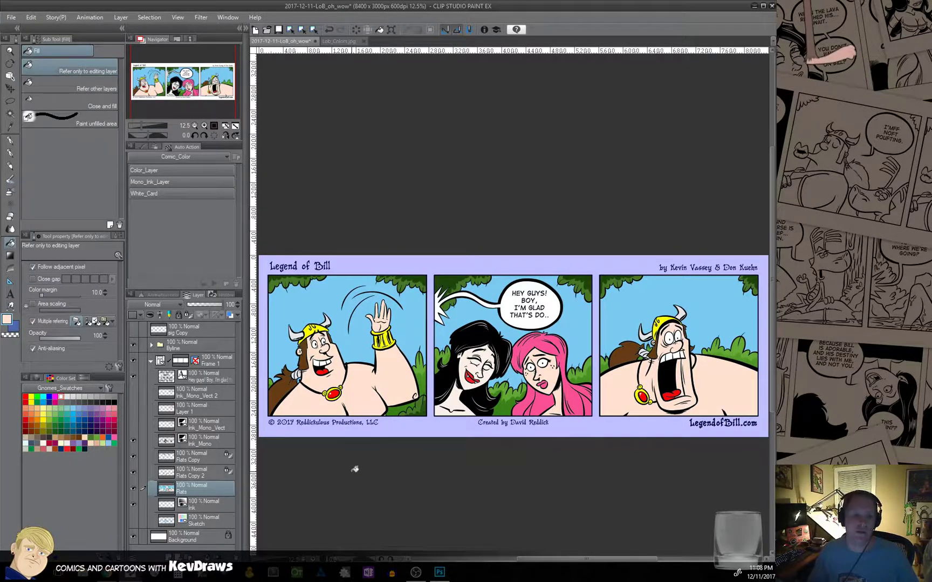
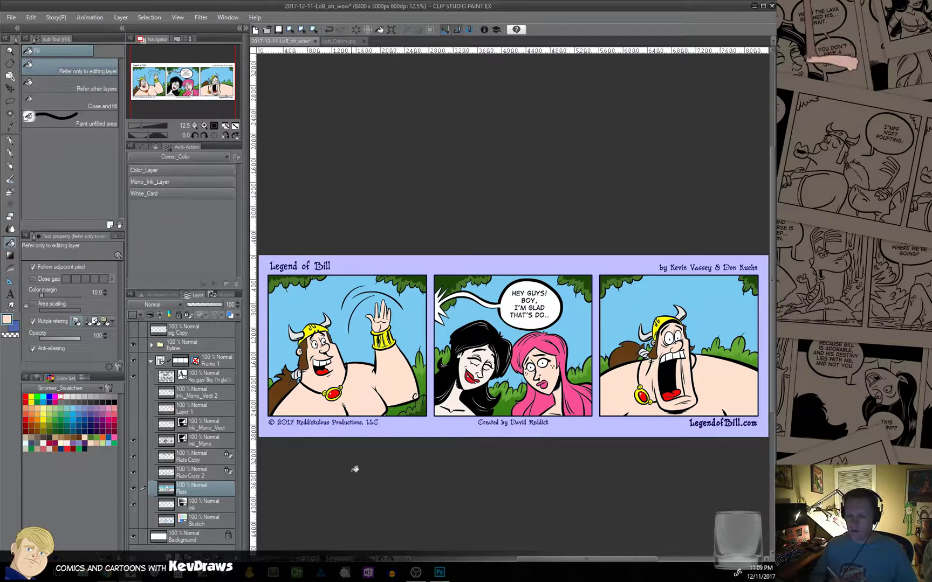
Auto-select the blue sky across all three panels on the Flats layer and copy it to its own layer.
{"action": "left_click", "coordinate": [11, 115]}
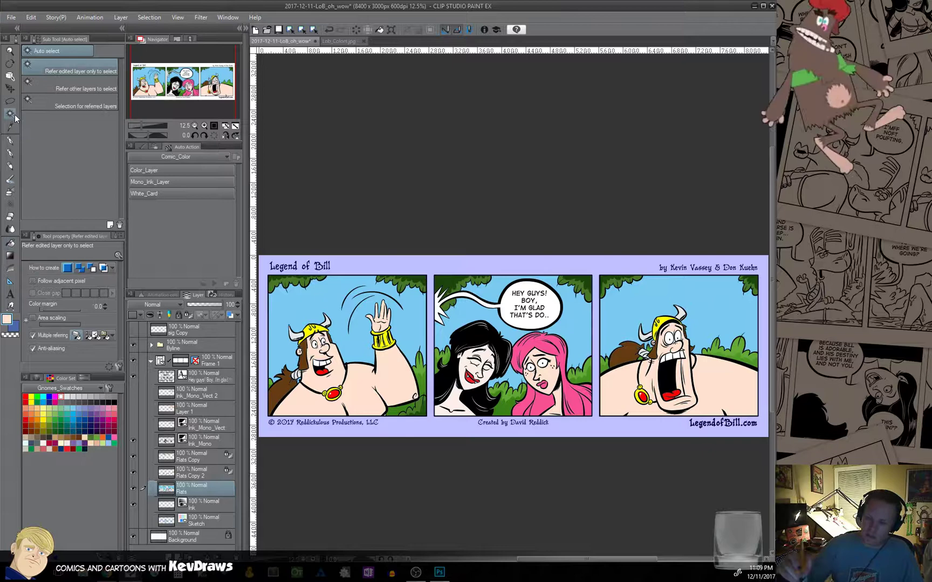
{"action": "left_click", "coordinate": [334, 302]}
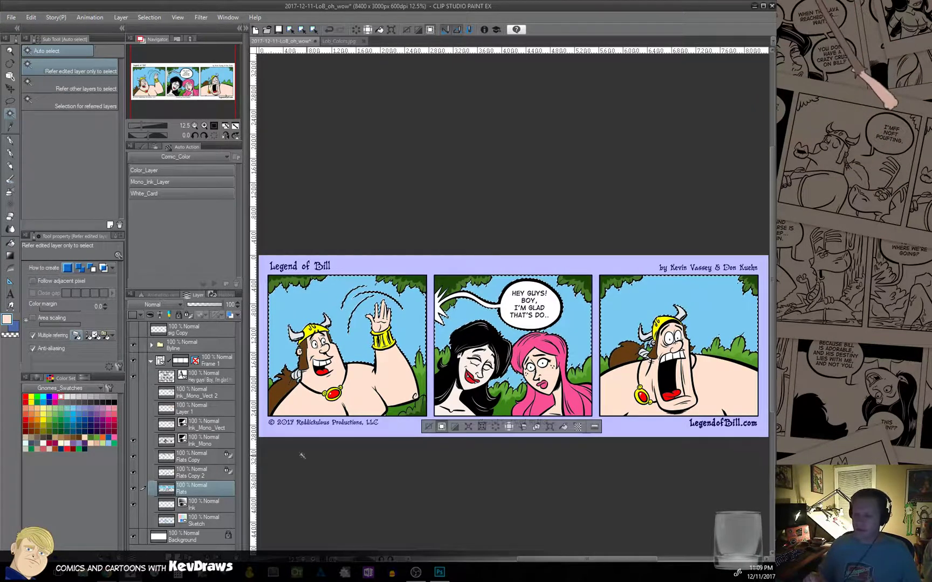
{"action": "key", "text": "ctrl+c"}
{"action": "key", "text": "ctrl+v"}
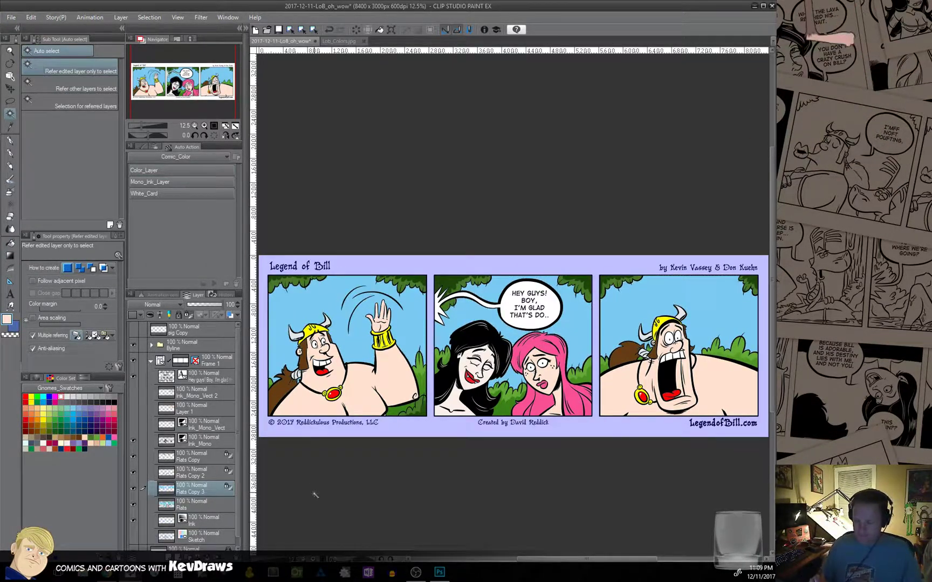
Darken the upper sky on Flats Copy 3 with downward Foreground to transparent gradients in the sampled sky blue, using Multiply mode.
{"action": "left_click", "coordinate": [11, 256]}
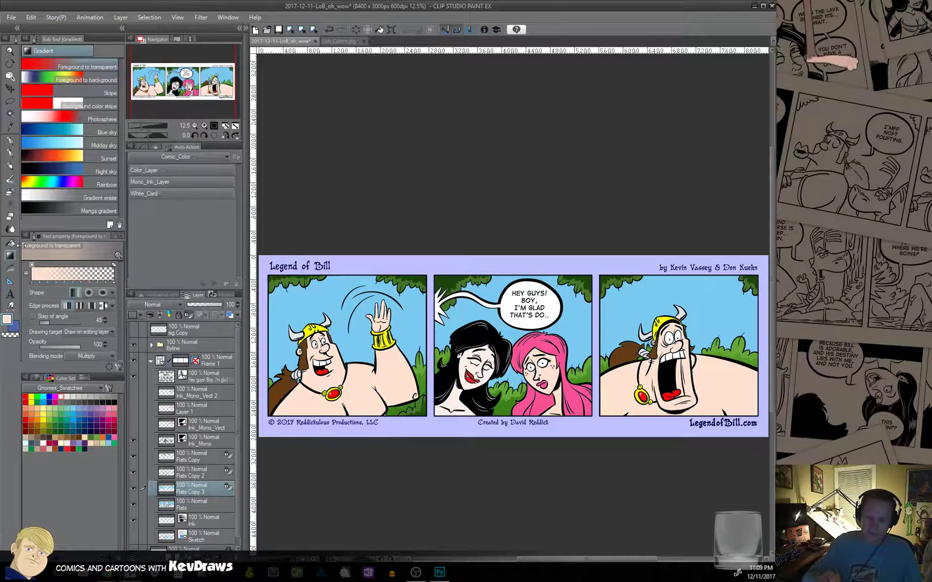
{"action": "left_click", "coordinate": [300, 298], "text": "alt"}
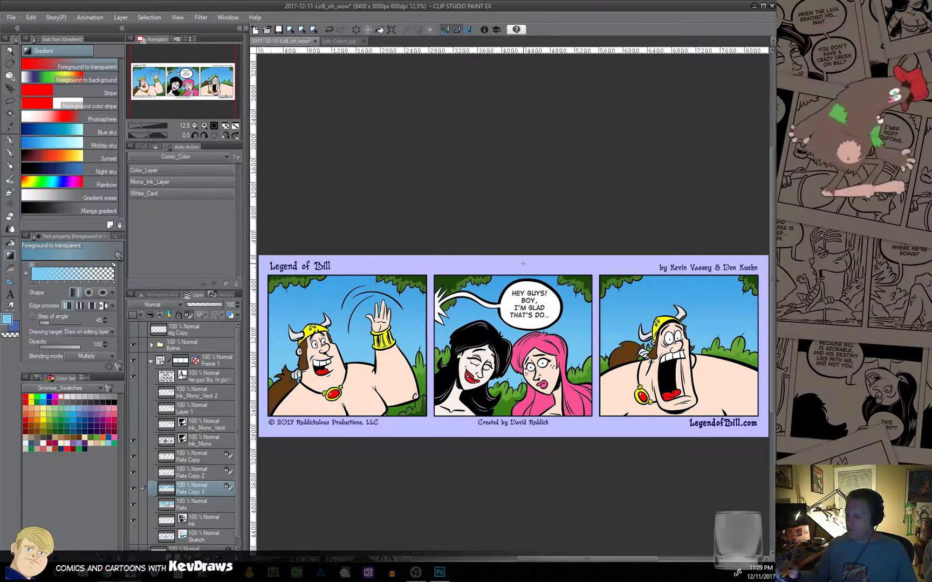
{"action": "left_click_drag", "start_coordinate": [523, 263], "coordinate": [523, 356]}
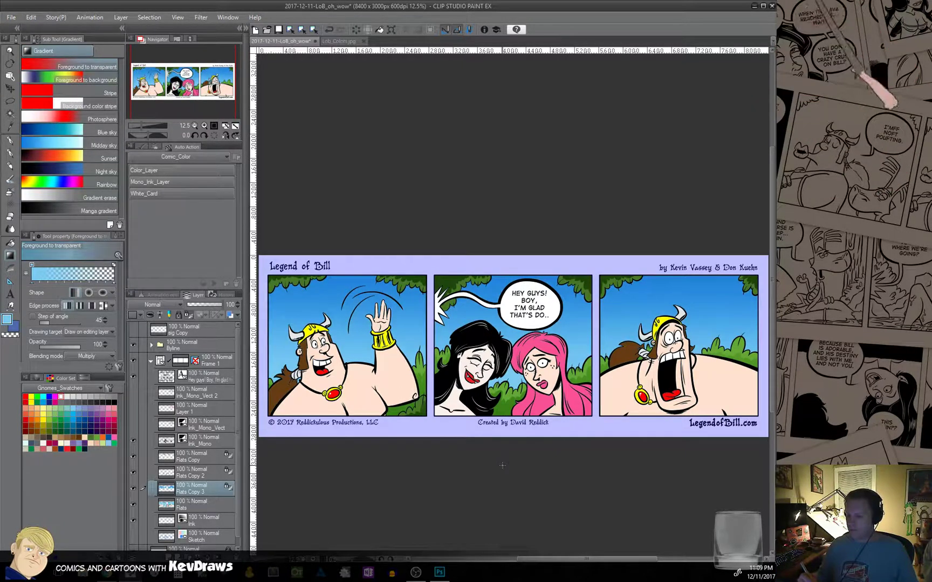
Set the drawing color to orange and the gradient blending mode to Overlay, and run a gradient upward from below the panels over the sky.
{"action": "left_click", "coordinate": [33, 413]}
{"action": "left_click", "coordinate": [105, 358]}
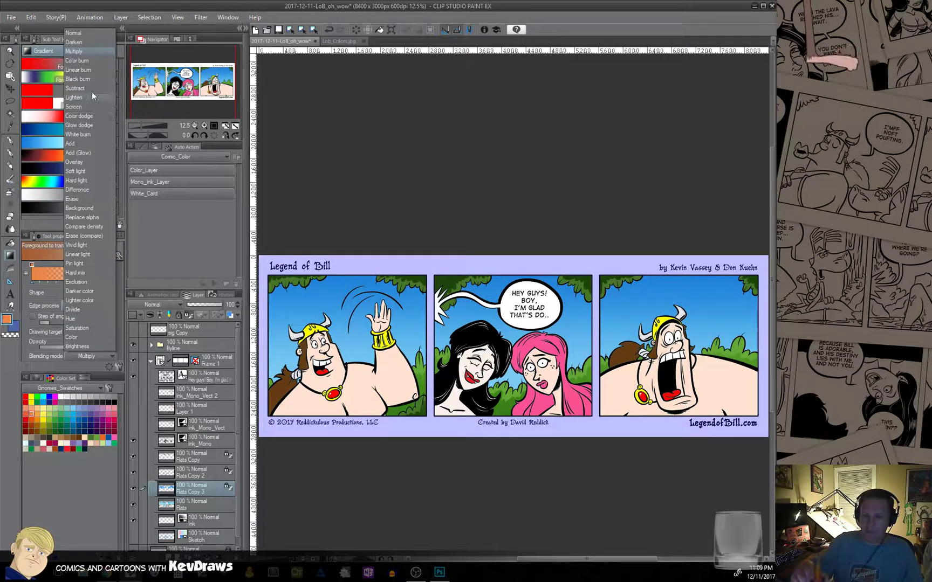
{"action": "left_click", "coordinate": [91, 162]}
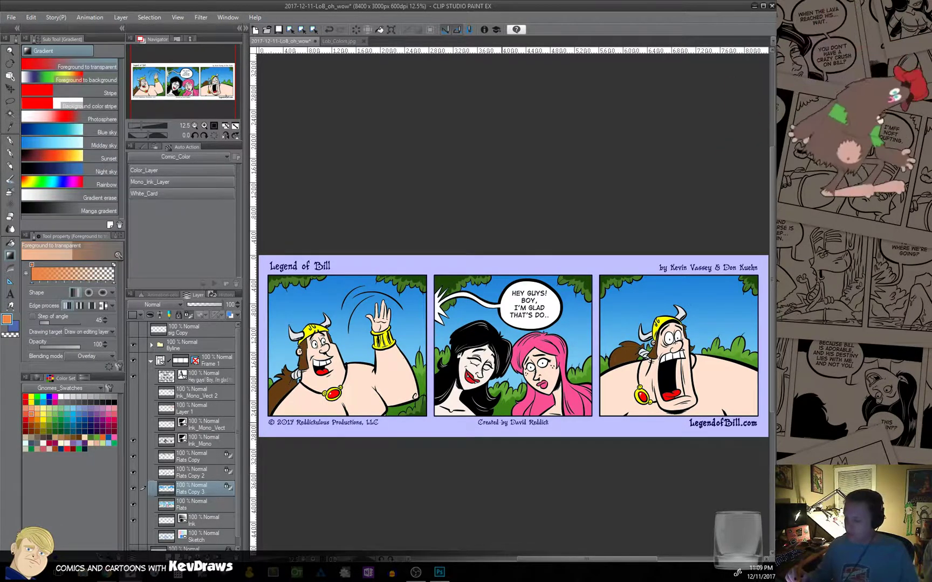
{"action": "left_click_drag", "start_coordinate": [515, 447], "coordinate": [517, 285]}
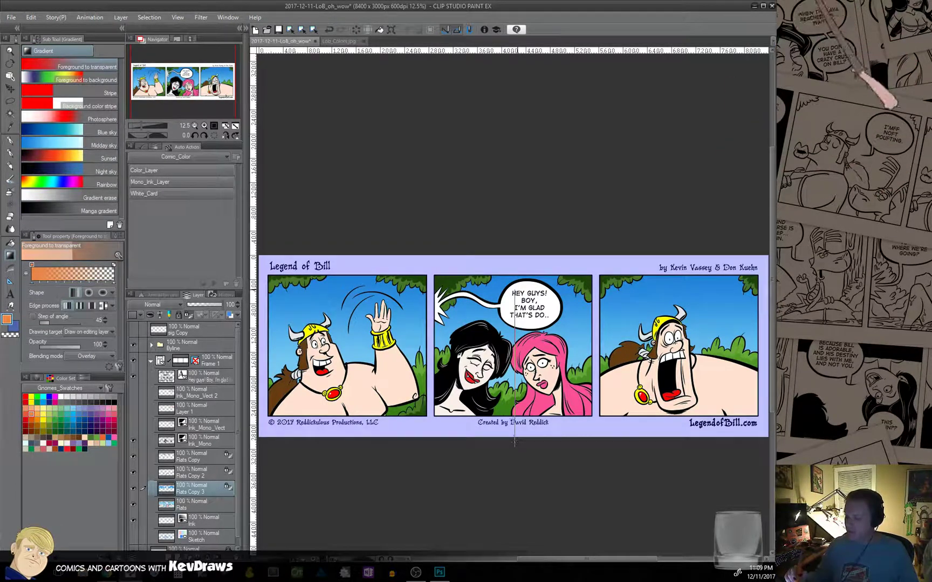
Finish the upward orange Overlay gradient over the sky and try spraying white stars on it with the Spray airbrush.
{"action": "left_click_drag", "start_coordinate": [515, 442], "coordinate": [515, 443]}
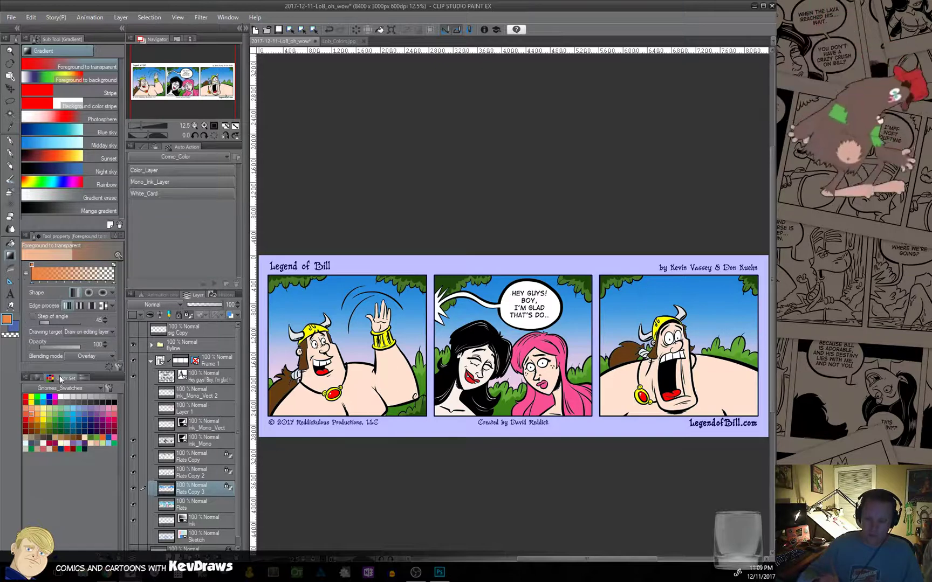
{"action": "left_click", "coordinate": [61, 397]}
{"action": "left_click", "coordinate": [10, 192]}
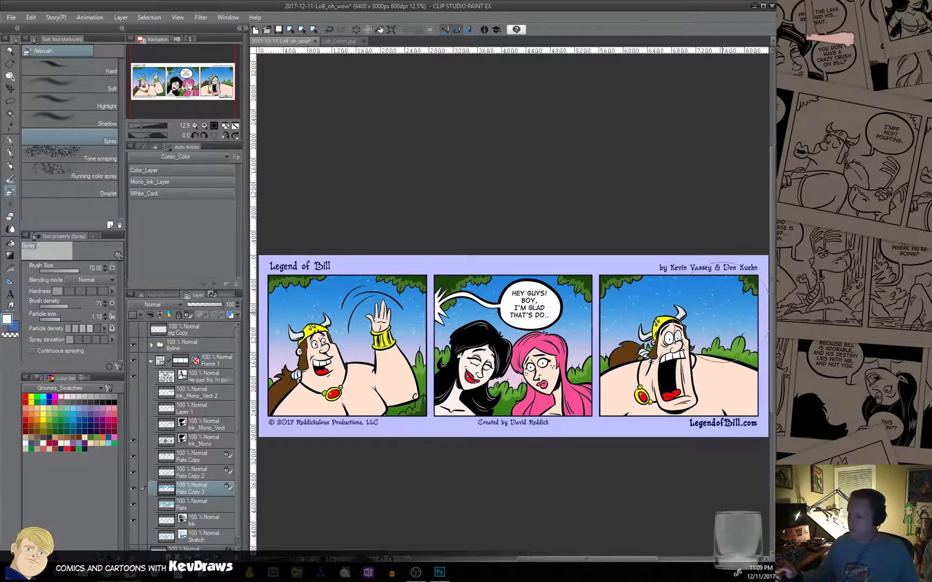
{"action": "key", "text": "ctrl+z"}
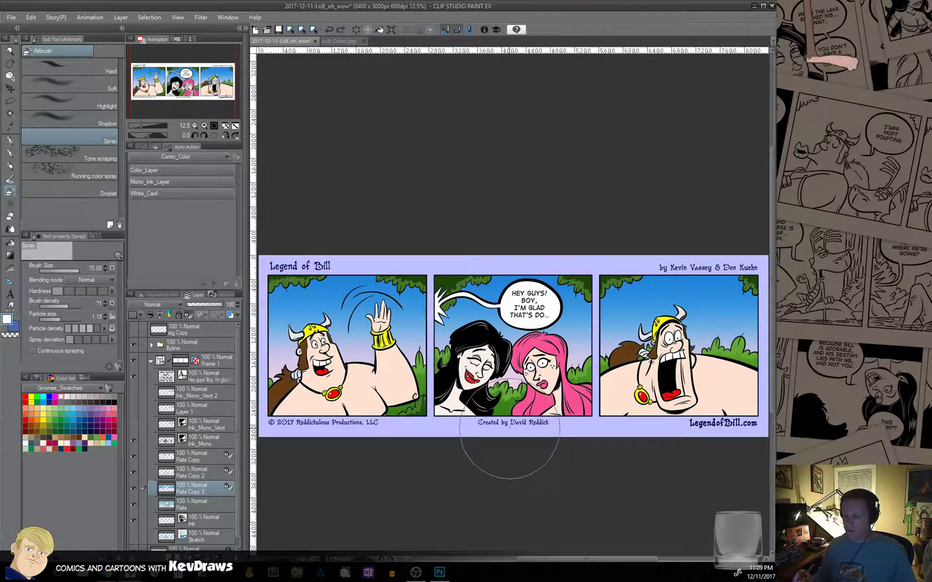
Spray white stars over the sky of all three panels on Flats Copy 3 with the Spray airbrush and save the file.
{"action": "left_click_drag", "start_coordinate": [488, 463], "coordinate": [508, 478]}
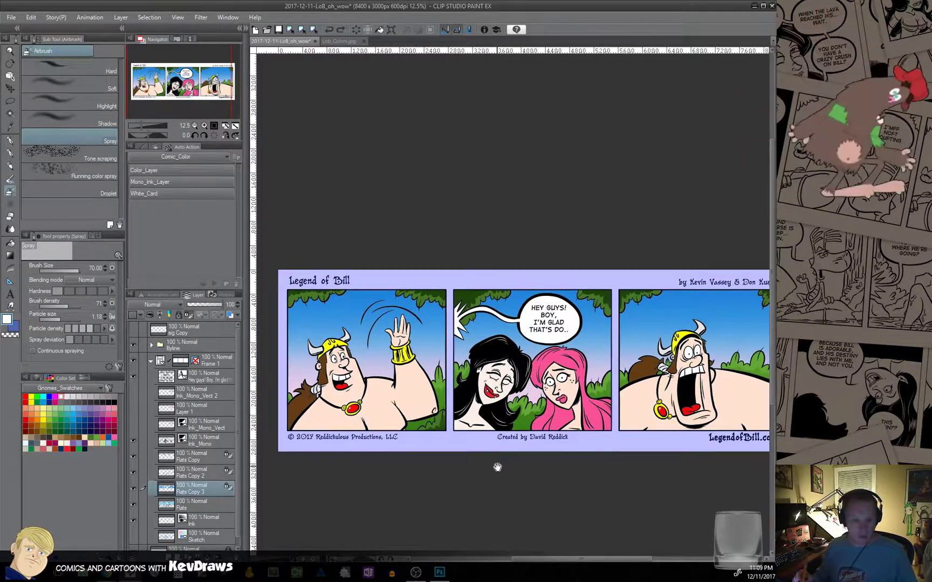
{"action": "scroll", "coordinate": [505, 465], "scroll_direction": "down", "scroll_amount": 1}
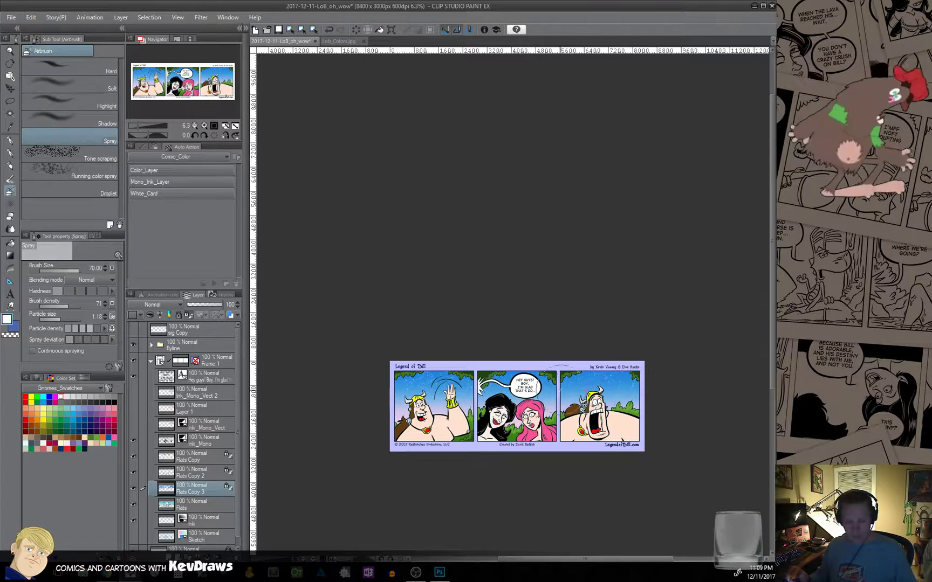
{"action": "left_click", "coordinate": [558, 435], "text": "alt"}
{"action": "left_click", "coordinate": [557, 436], "text": "ctrl"}
{"action": "left_click", "coordinate": [556, 437], "text": "ctrl"}
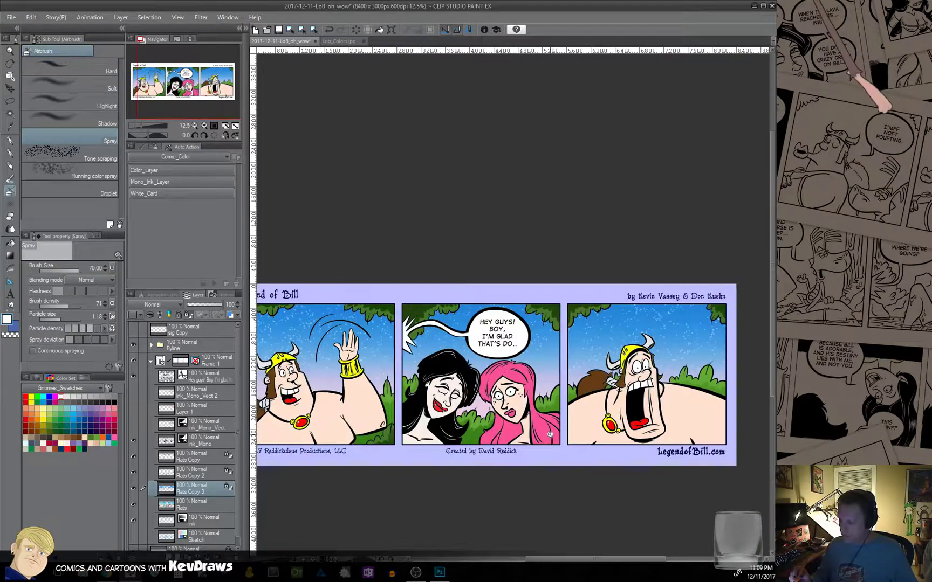
{"action": "left_click_drag", "start_coordinate": [524, 425], "coordinate": [558, 383]}
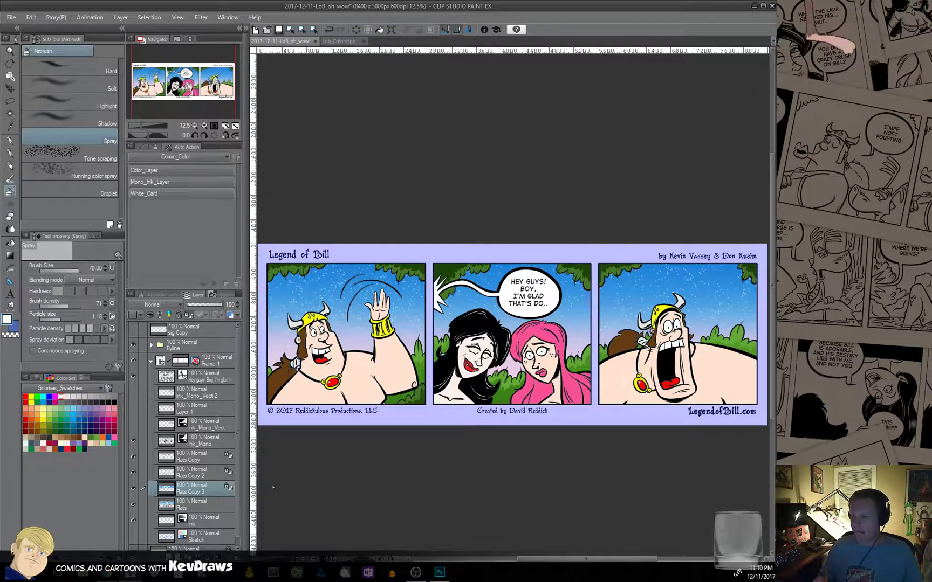
{"action": "key", "text": "ctrl+s"}
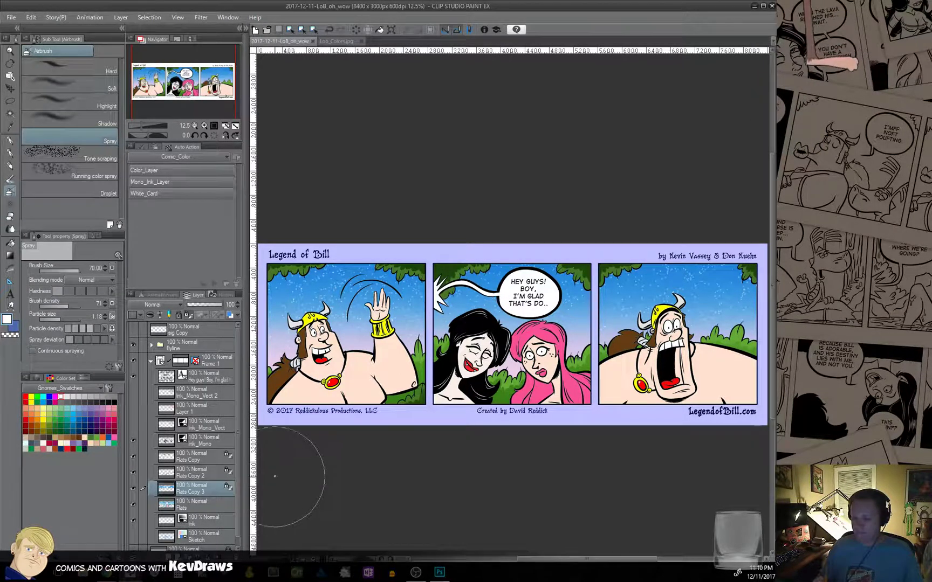
Show the Ink_Mono_Vect 2 and Layer 1 layers that hold the DUUHHH lettering of the third panel, and make Layer 1 active.
{"action": "key", "text": "p"}
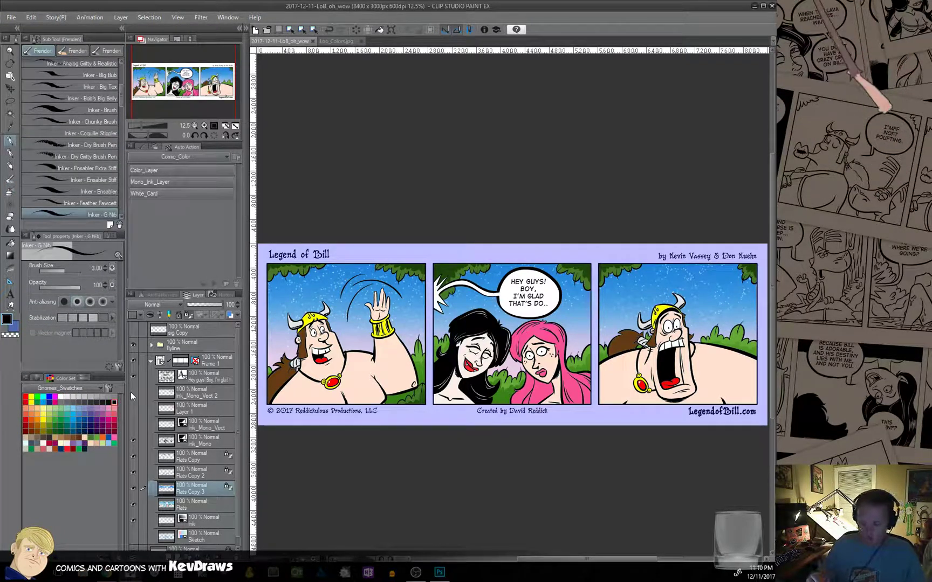
{"action": "mouse_move", "coordinate": [237, 444]}
{"action": "left_mouse_down"}
{"action": "mouse_move", "coordinate": [237, 452]}
{"action": "mouse_move", "coordinate": [237, 424]}
{"action": "left_mouse_up"}
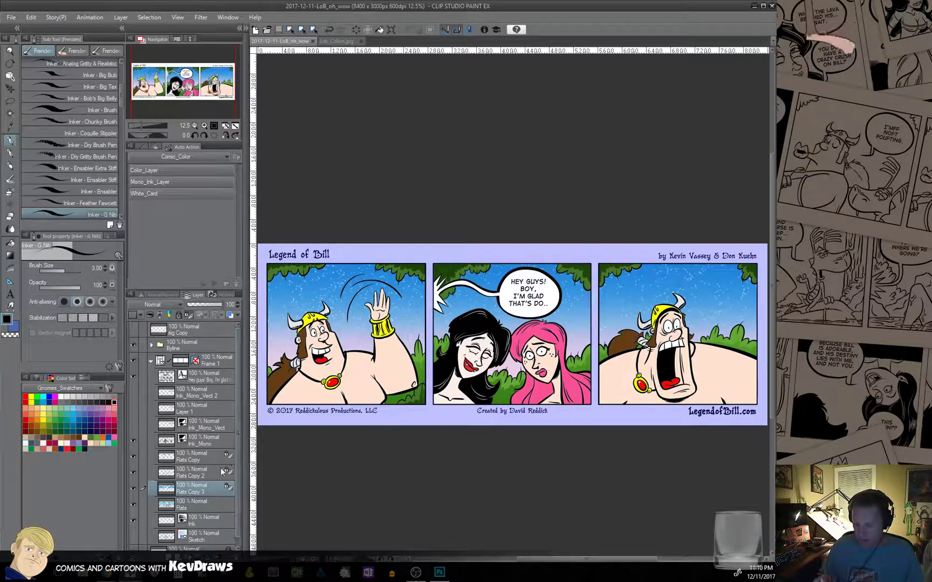
{"action": "left_click", "coordinate": [134, 393]}
{"action": "left_click", "coordinate": [134, 408]}
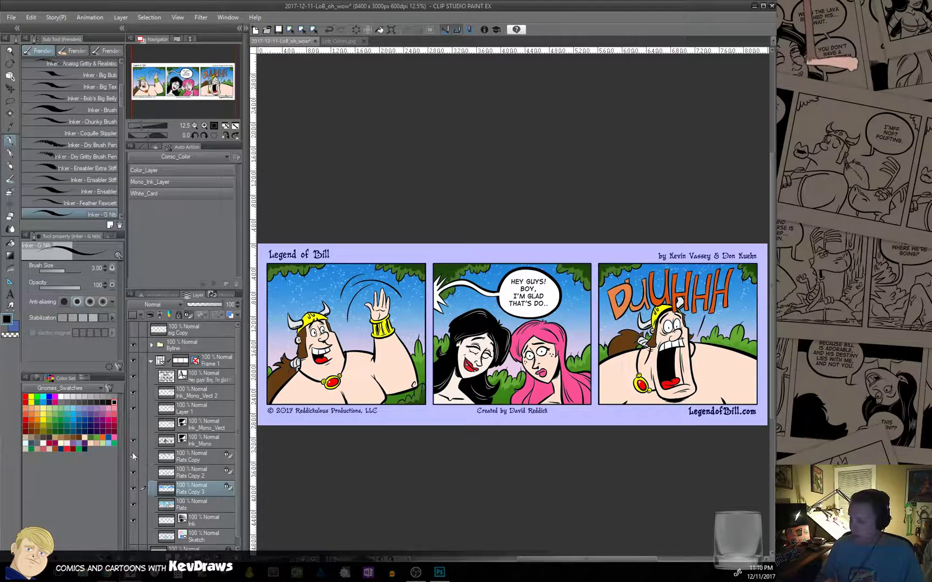
{"action": "left_click_drag", "start_coordinate": [516, 494], "coordinate": [460, 445]}
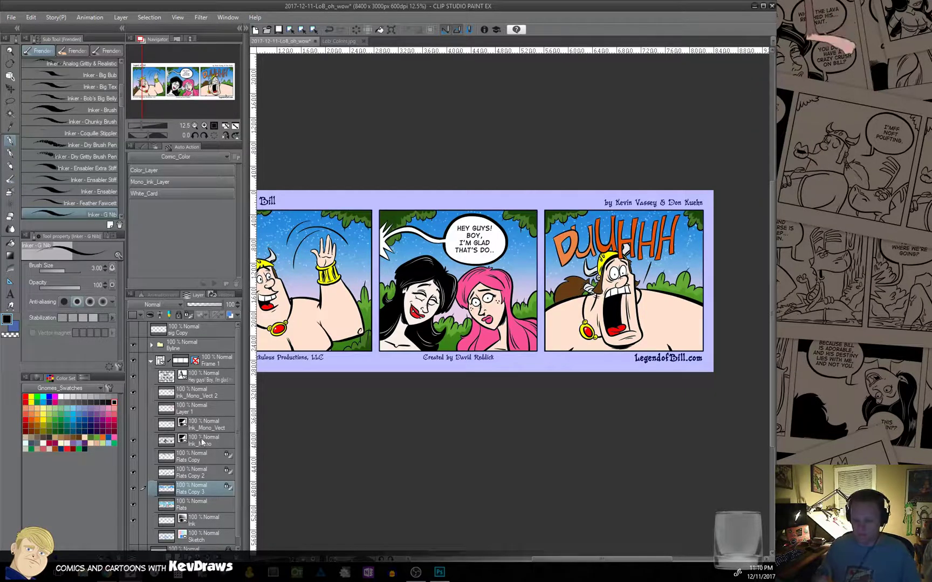
{"action": "left_click", "coordinate": [214, 411]}
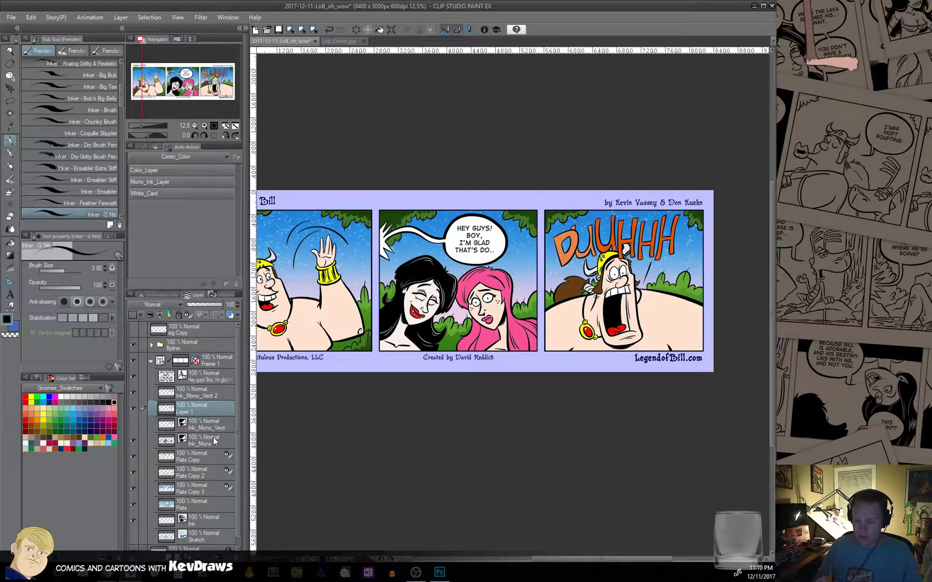
{"action": "left_click", "coordinate": [133, 408]}
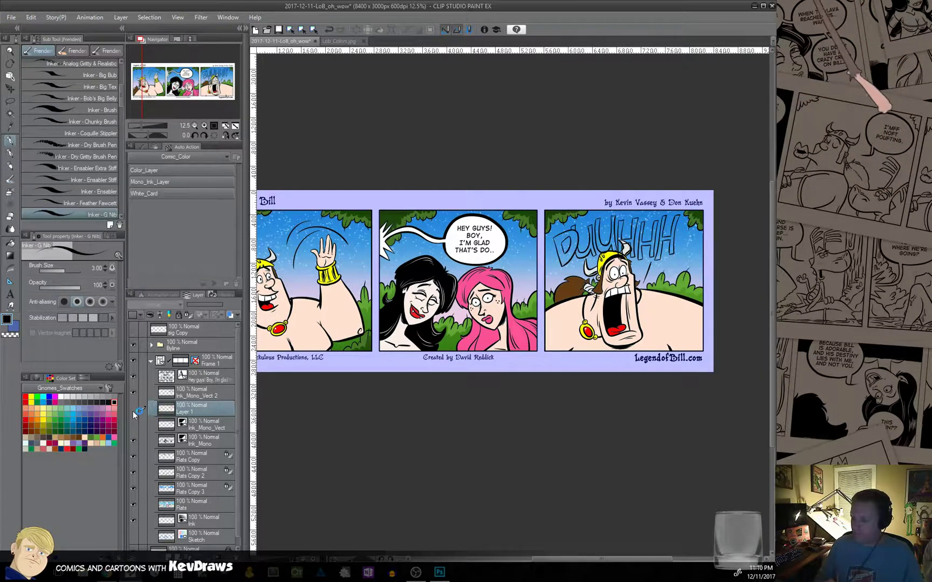
{"action": "left_click", "coordinate": [171, 393], "text": "ctrl"}
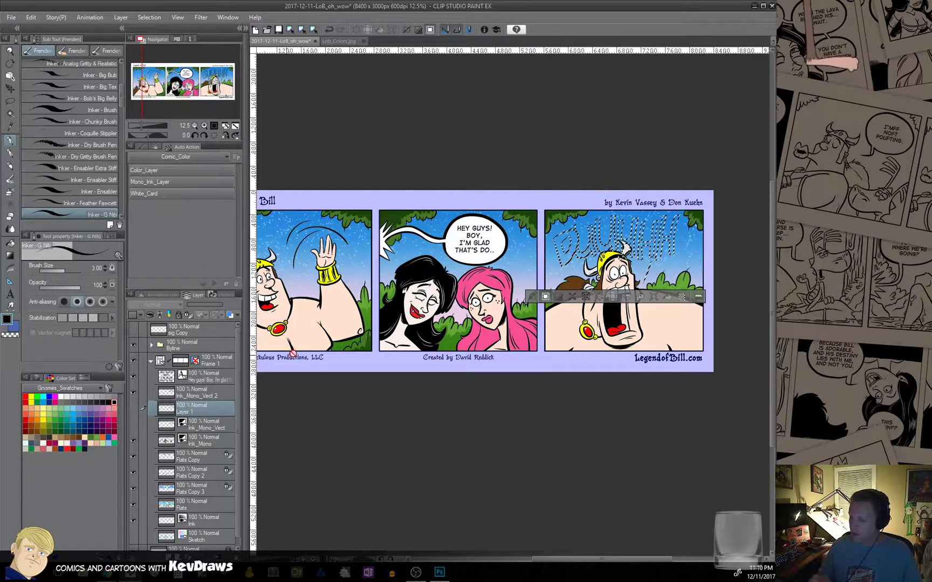
{"action": "left_click", "coordinate": [530, 297]}
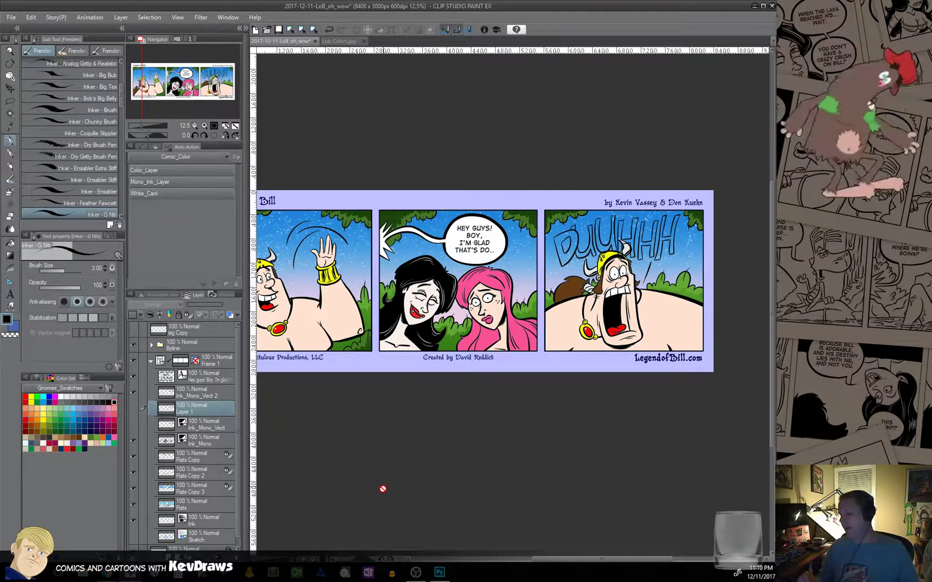
{"action": "left_click", "coordinate": [134, 409]}
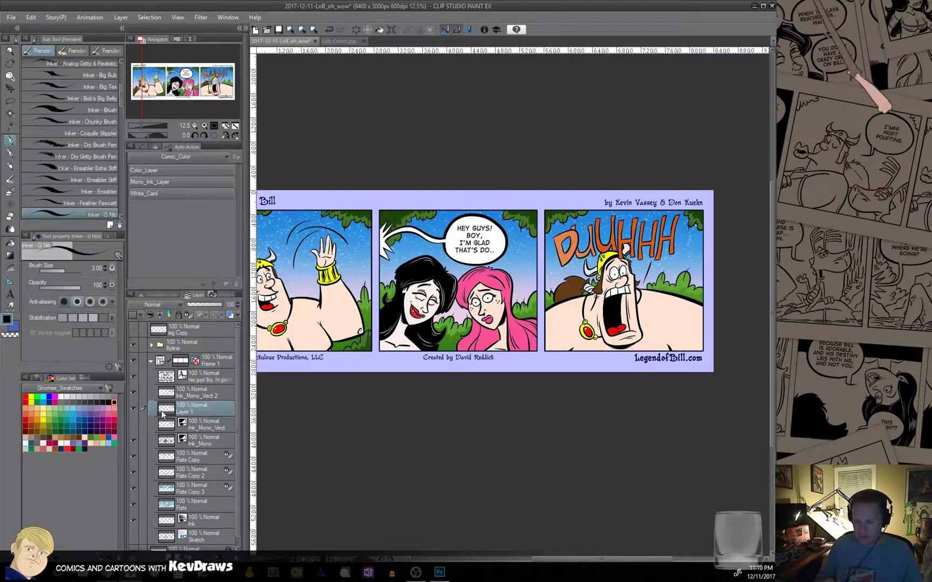
Load the DUUHHH lettering fill of Layer 1 as a selection, hide Layer 1 and add a new raster layer above it.
{"action": "left_click", "coordinate": [167, 412], "text": "ctrl"}
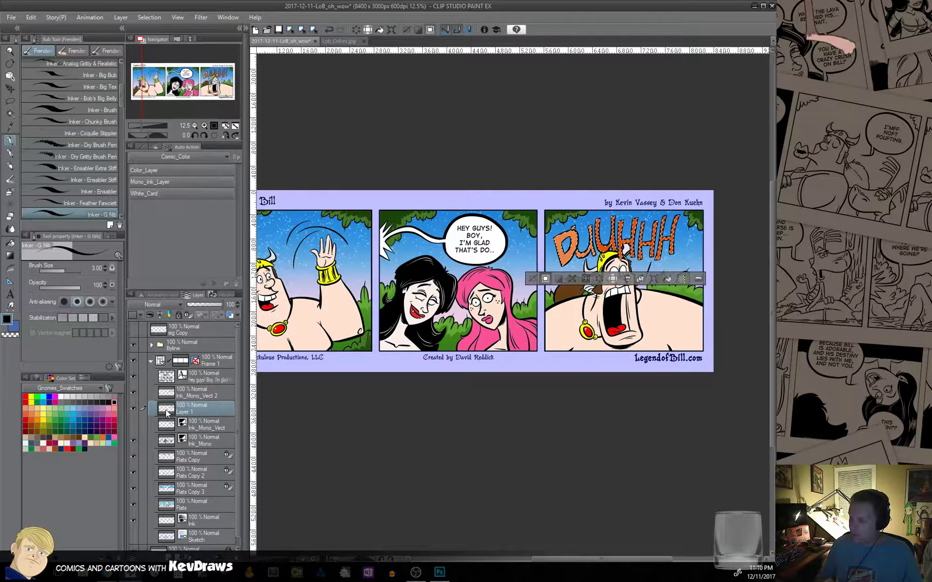
{"action": "left_click", "coordinate": [134, 410]}
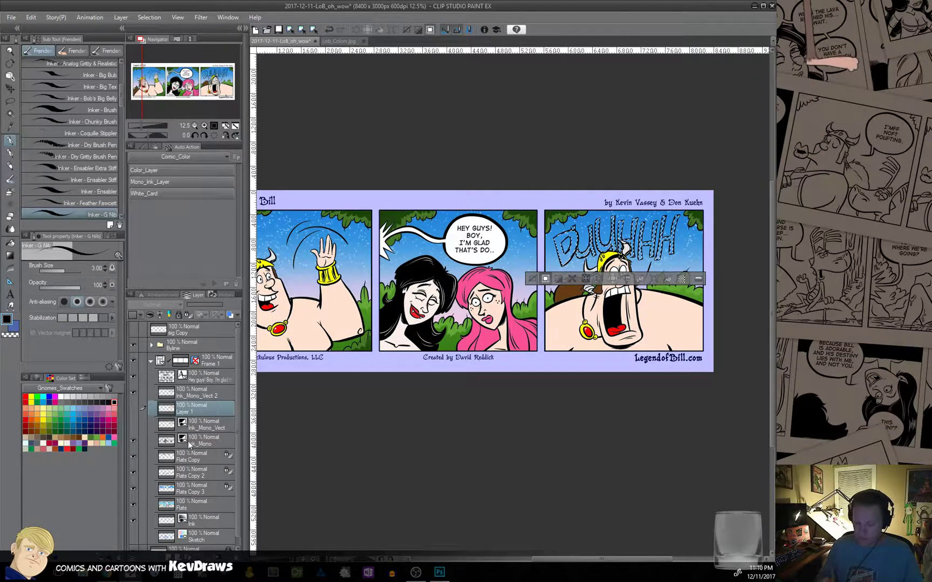
{"action": "key", "text": "ctrl+shift+n"}
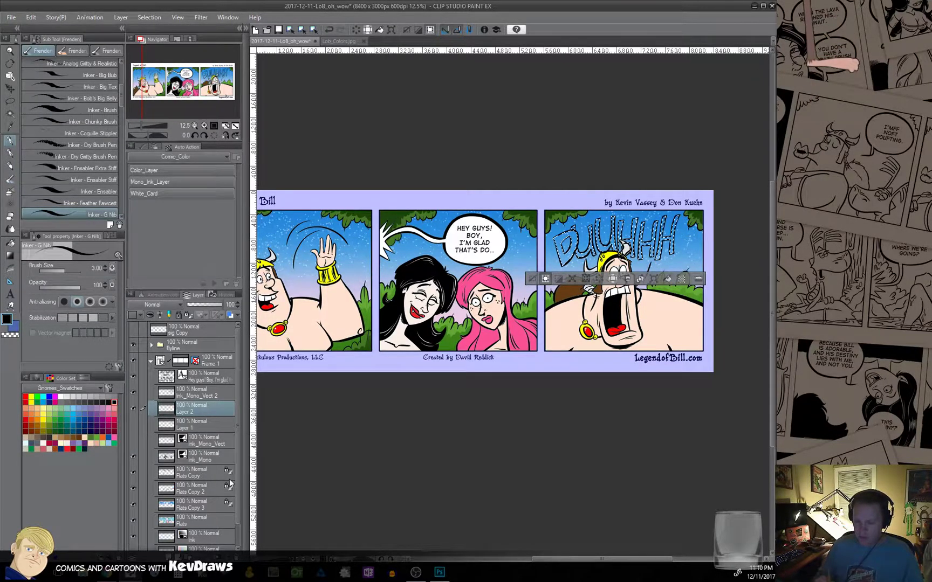
Sample the orange of the Layer 1 lettering as the Gradient tool's drawing color, with Layer 1 shown only for the sampling.
{"action": "left_click", "coordinate": [9, 256]}
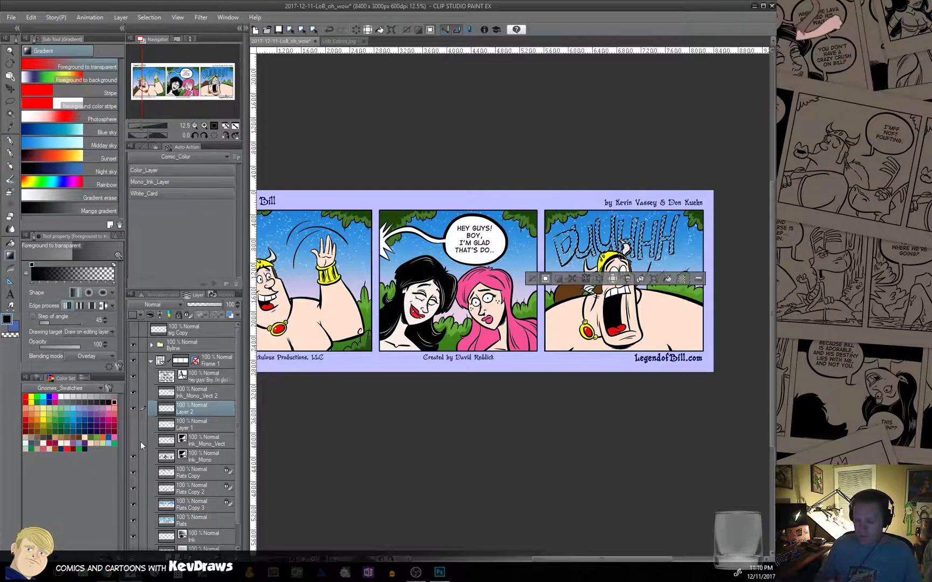
{"action": "left_click", "coordinate": [134, 424]}
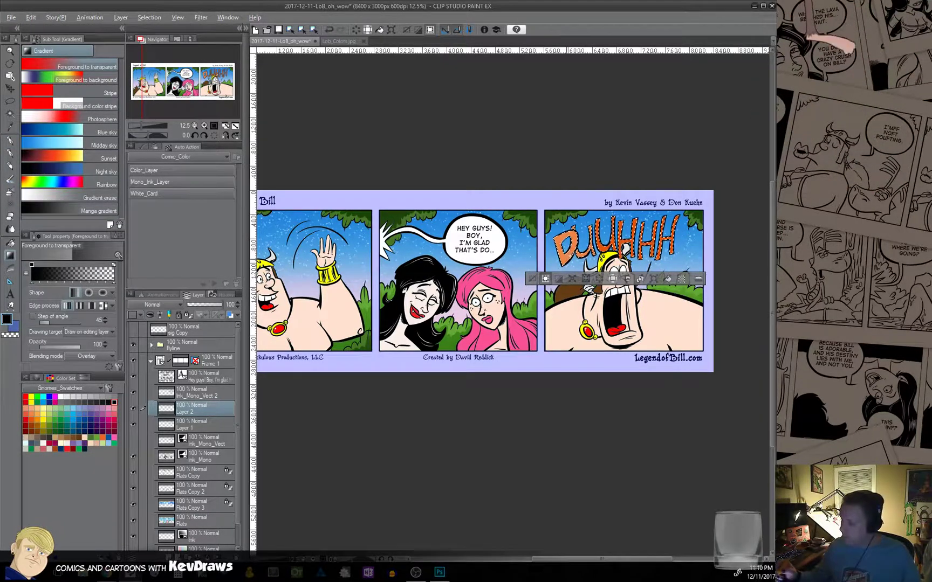
{"action": "left_click", "coordinate": [570, 251], "text": "alt"}
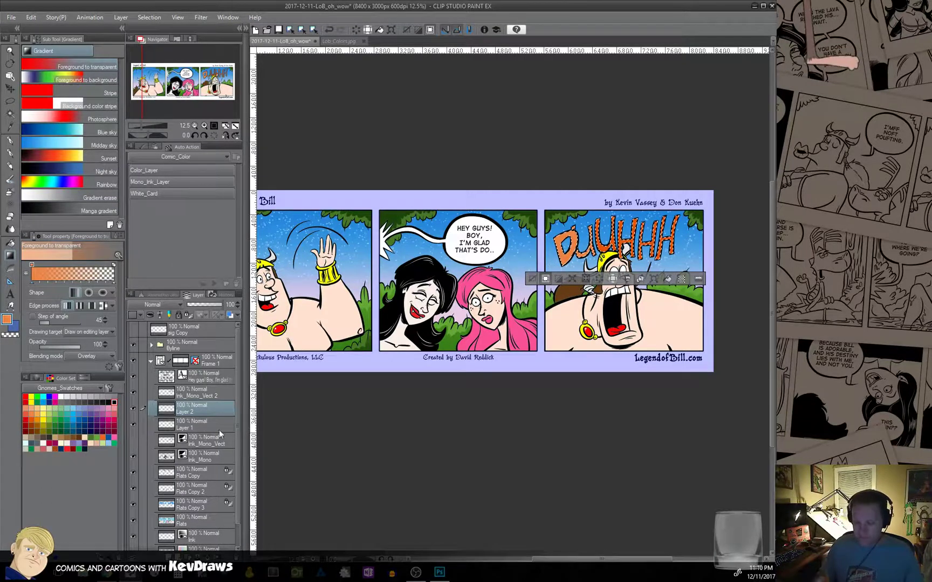
{"action": "left_click", "coordinate": [133, 424]}
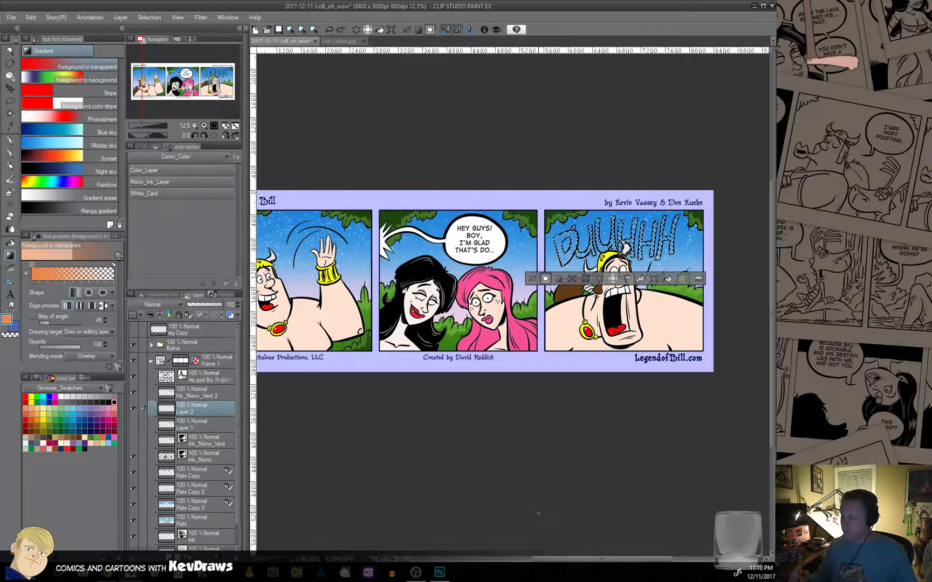
Fill the selected DUUHHH lettering on Layer 2 with a vertical Foreground to background gradient, retrying until its base is orange, and deselect.
{"action": "left_click", "coordinate": [97, 79]}
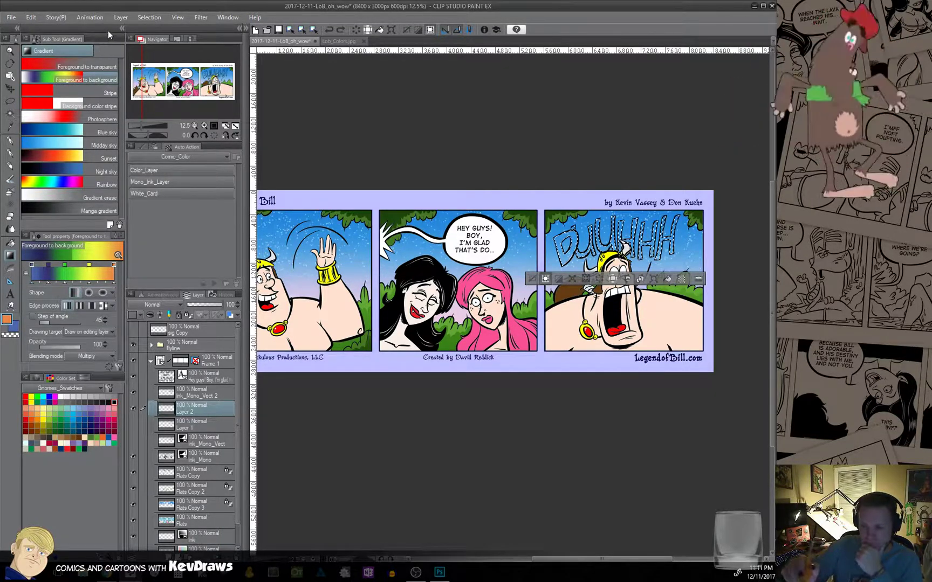
{"action": "left_click", "coordinate": [100, 64]}
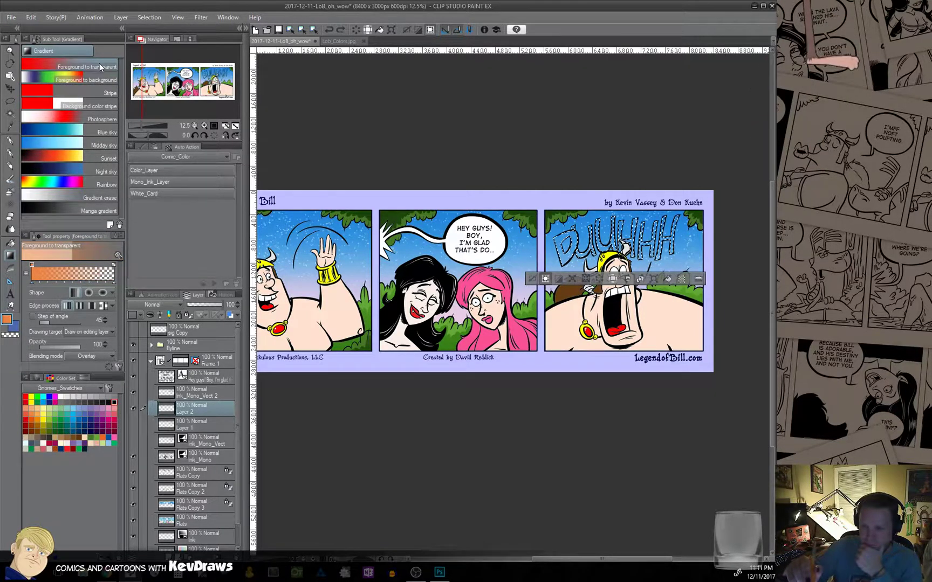
{"action": "left_click", "coordinate": [97, 78]}
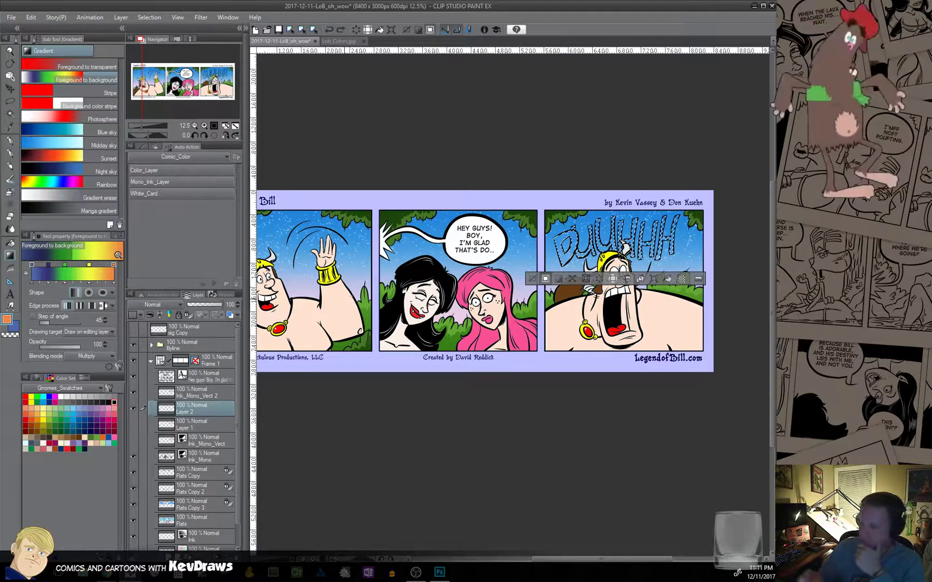
{"action": "left_click_drag", "start_coordinate": [614, 218], "coordinate": [615, 264]}
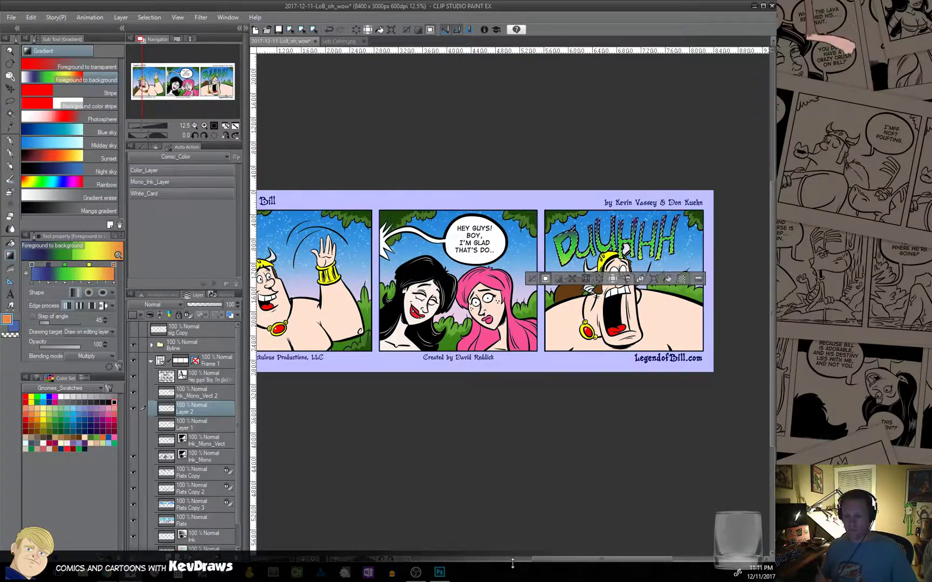
{"action": "key", "text": "ctrl+z"}
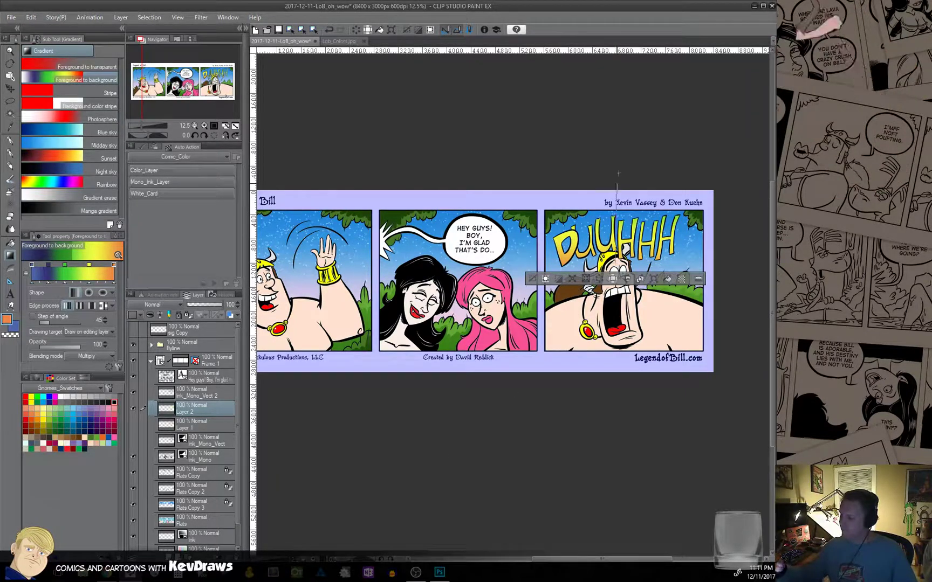
{"action": "left_click_drag", "start_coordinate": [618, 173], "coordinate": [619, 170]}
{"action": "key", "text": "ctrl+z"}
{"action": "left_click_drag", "start_coordinate": [619, 129], "coordinate": [619, 217]}
{"action": "key", "text": "ctrl+z"}
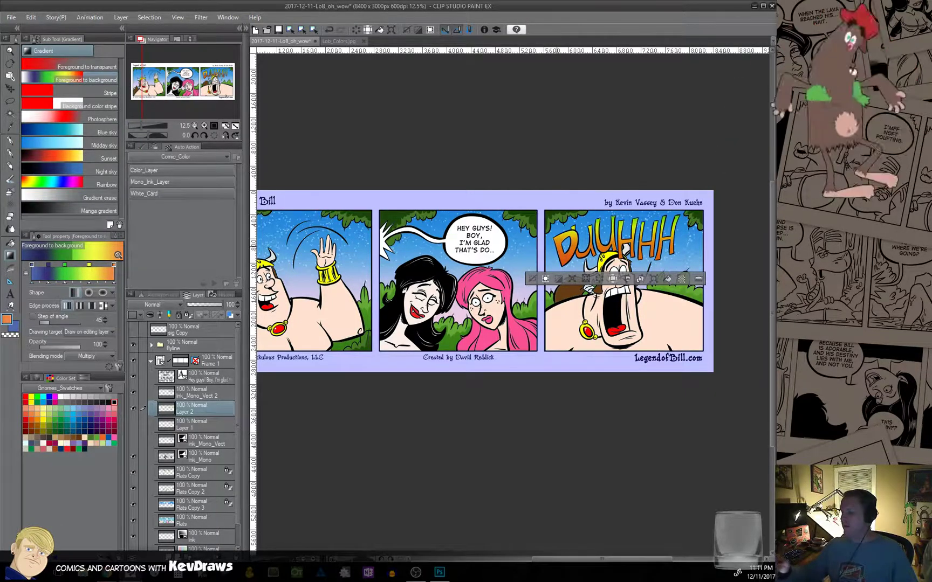
{"action": "left_click", "coordinate": [533, 280]}
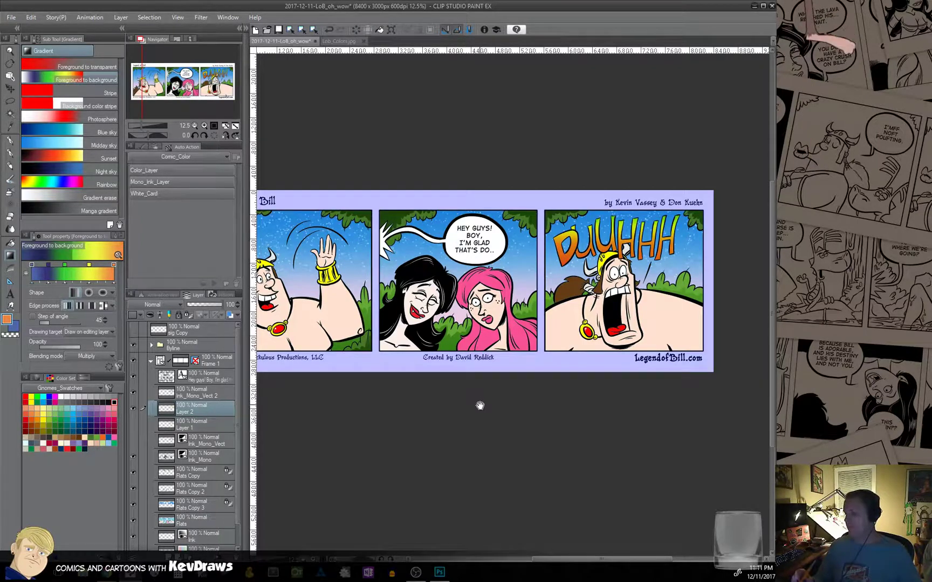
{"action": "left_click_drag", "start_coordinate": [480, 405], "coordinate": [528, 411]}
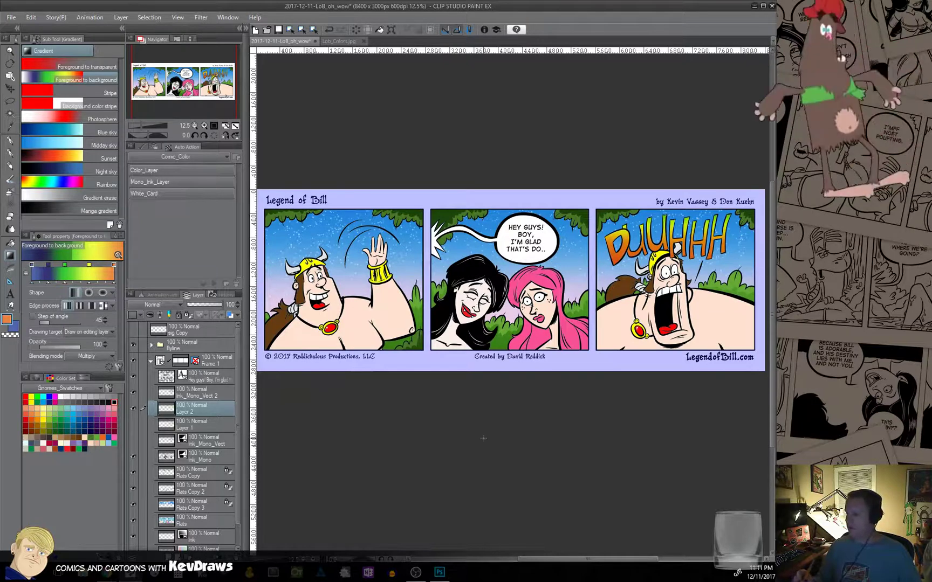
Auto-select the man's brown hair in the first and third panels on the Flats layer, copy it to its own layer and switch to the Lasso.
{"action": "left_click", "coordinate": [209, 522]}
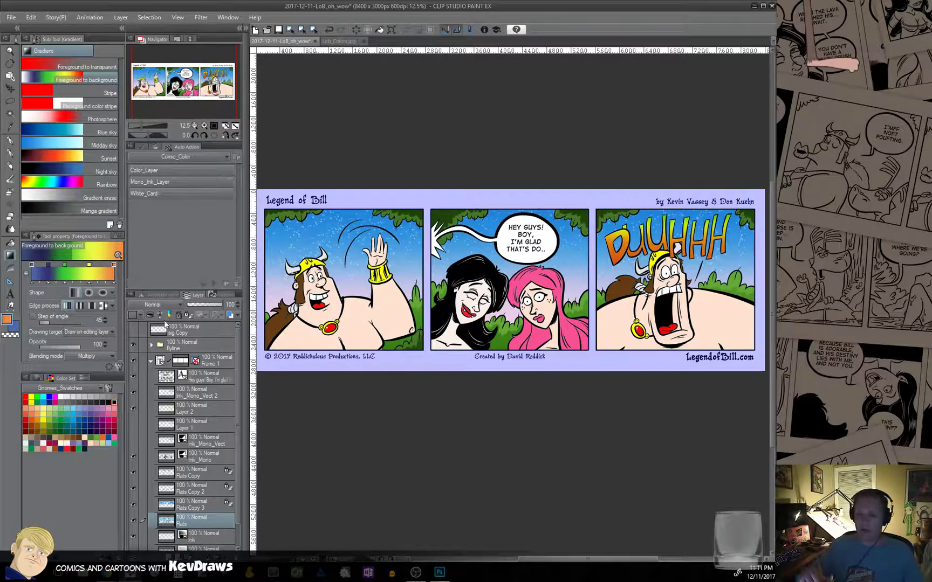
{"action": "left_click", "coordinate": [10, 114]}
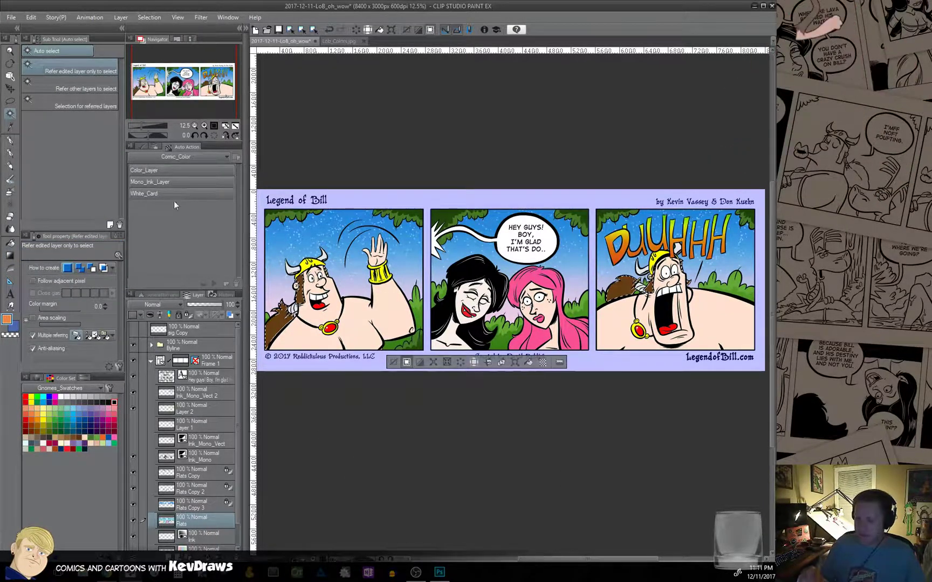
{"action": "left_click", "coordinate": [172, 171]}
{"action": "key", "text": "m"}
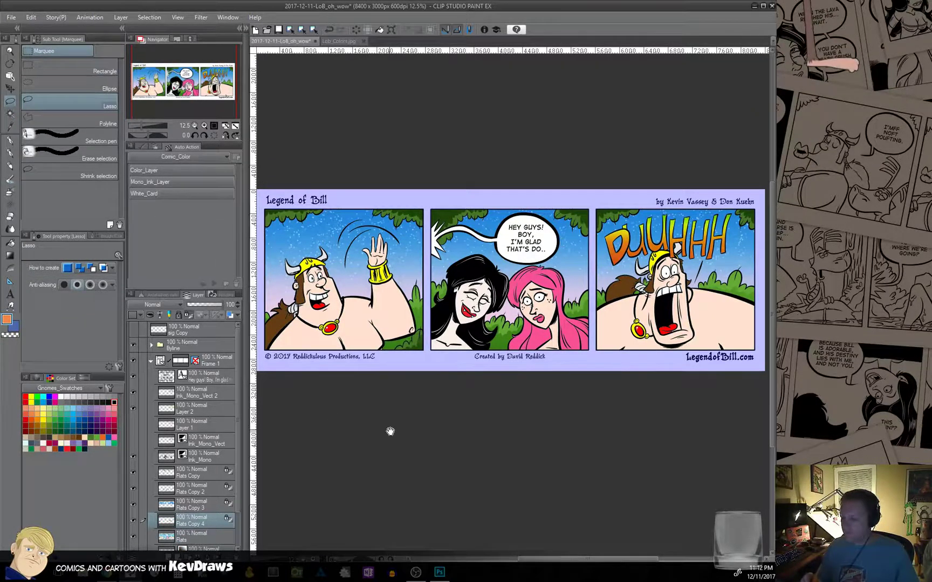
Sample the brown hair color for drawing and lasso the lower part of the man's ponytail in the first panel.
{"action": "left_click_drag", "start_coordinate": [390, 431], "coordinate": [479, 464]}
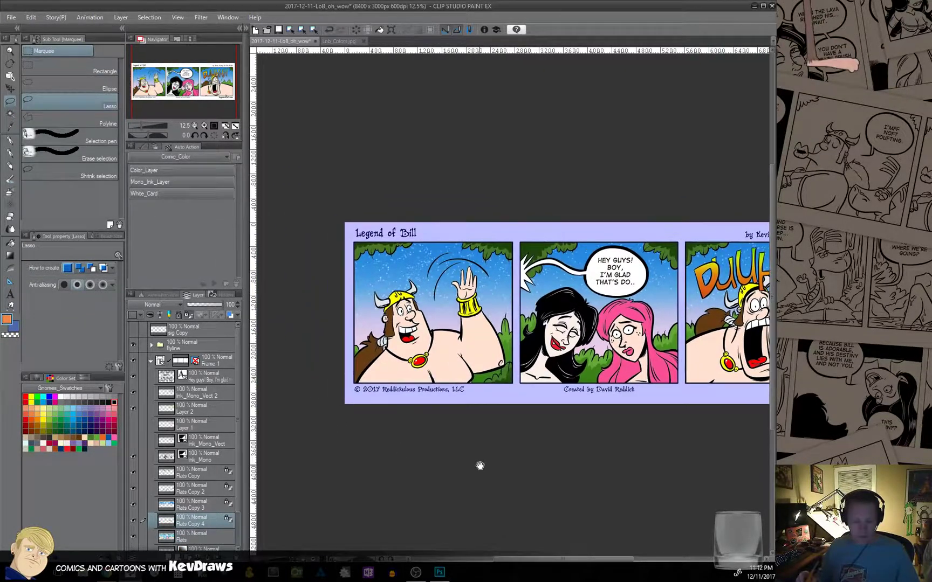
{"action": "left_click", "coordinate": [10, 255]}
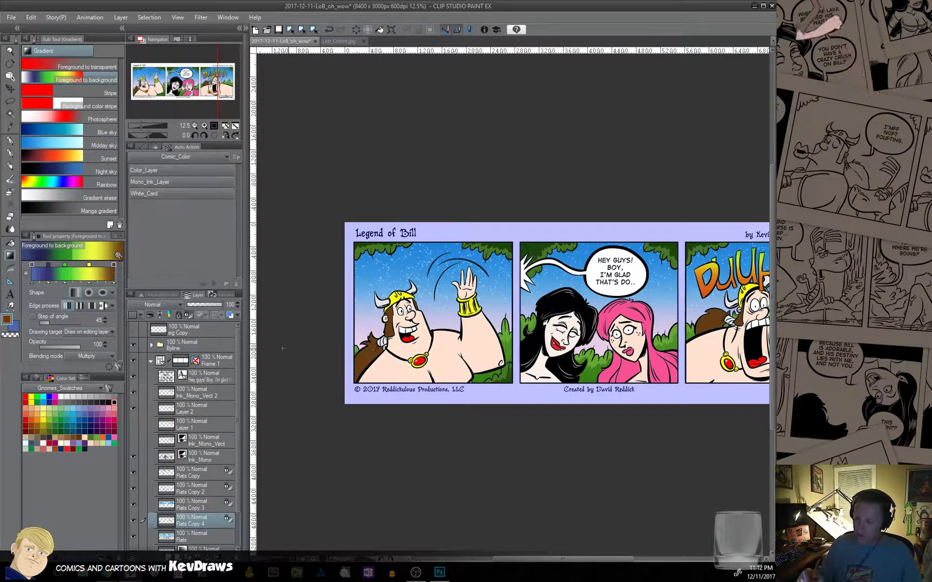
{"action": "key", "text": "m"}
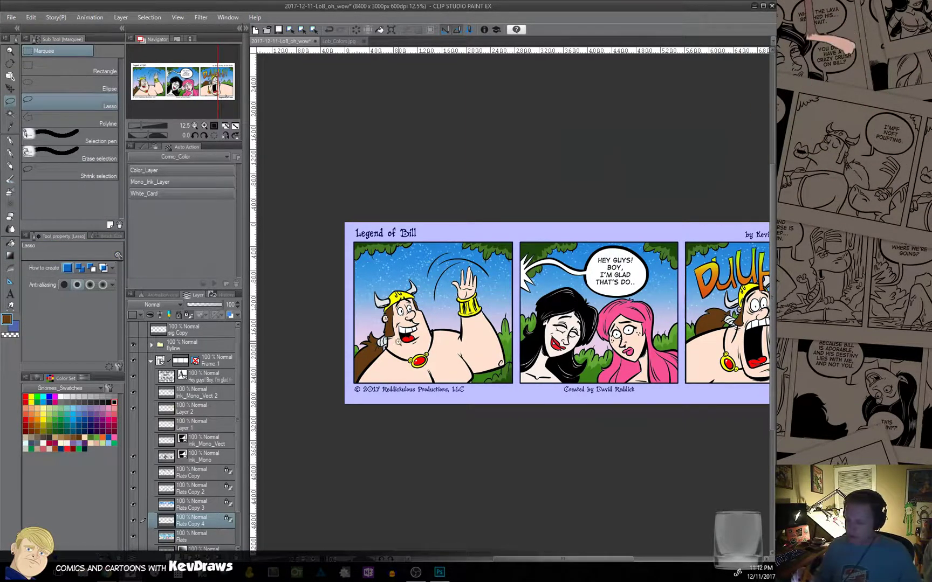
{"action": "scroll", "coordinate": [398, 342], "scroll_direction": "up", "scroll_amount": 3}
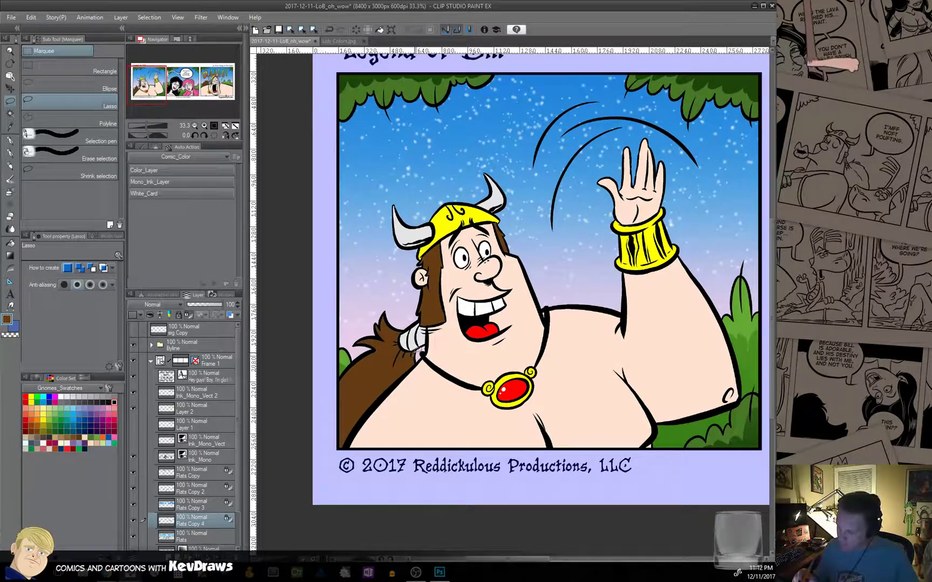
{"action": "mouse_move", "coordinate": [423, 342]}
{"action": "left_mouse_down"}
{"action": "mouse_move", "coordinate": [328, 431]}
{"action": "mouse_move", "coordinate": [332, 468]}
{"action": "mouse_move", "coordinate": [425, 354]}
{"action": "left_mouse_up"}
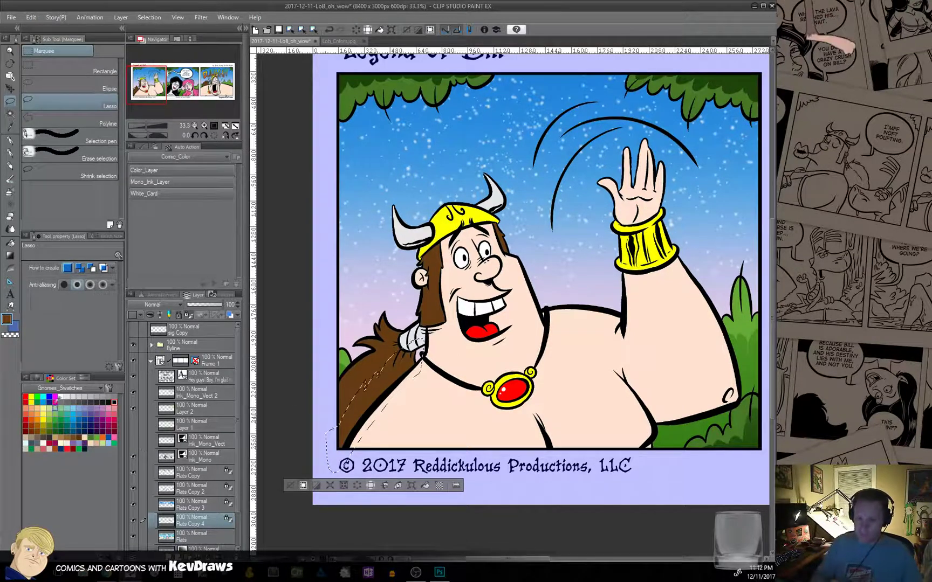
Shade the selected ponytail area with a circular Foreground to transparent gradient in Overlay mode, redoing the first attempt, and deselect.
{"action": "left_click", "coordinate": [10, 256]}
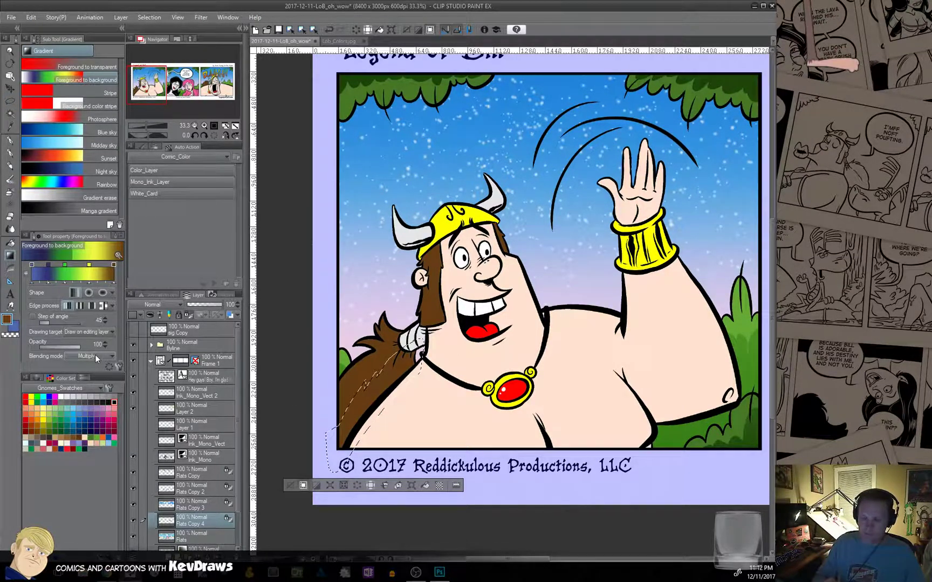
{"action": "left_click", "coordinate": [86, 65]}
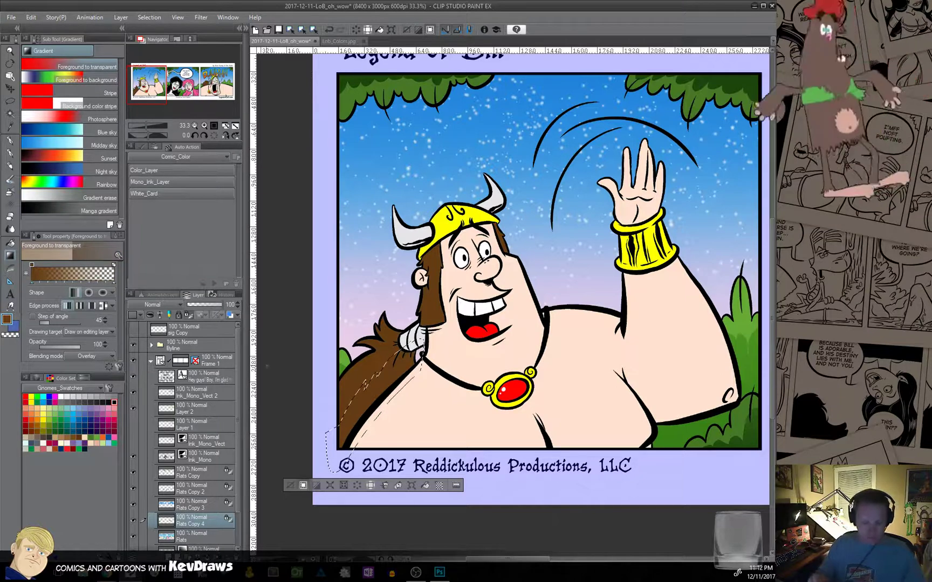
{"action": "left_click", "coordinate": [90, 293]}
{"action": "left_click_drag", "start_coordinate": [372, 326], "coordinate": [318, 486]}
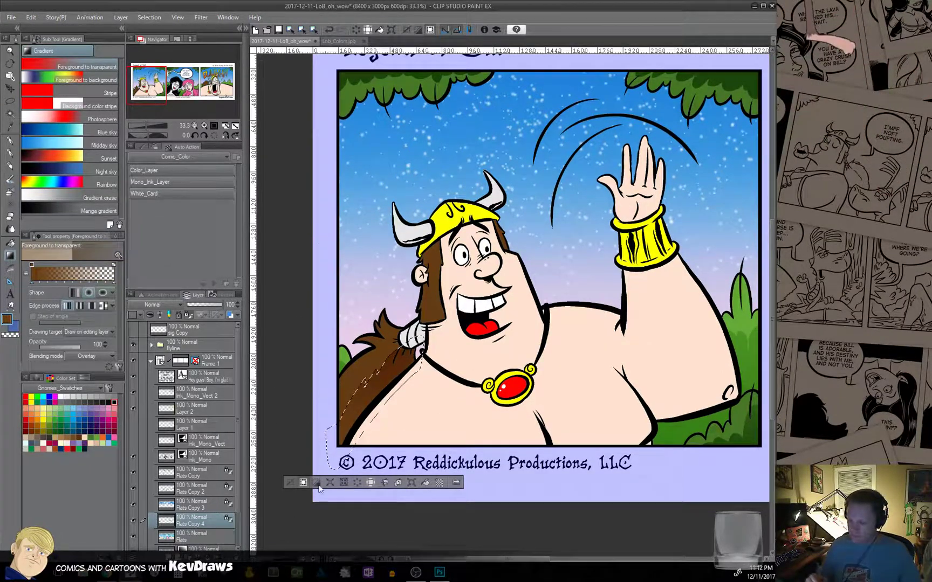
{"action": "key", "text": "ctrl+z"}
{"action": "left_click_drag", "start_coordinate": [404, 332], "coordinate": [339, 437]}
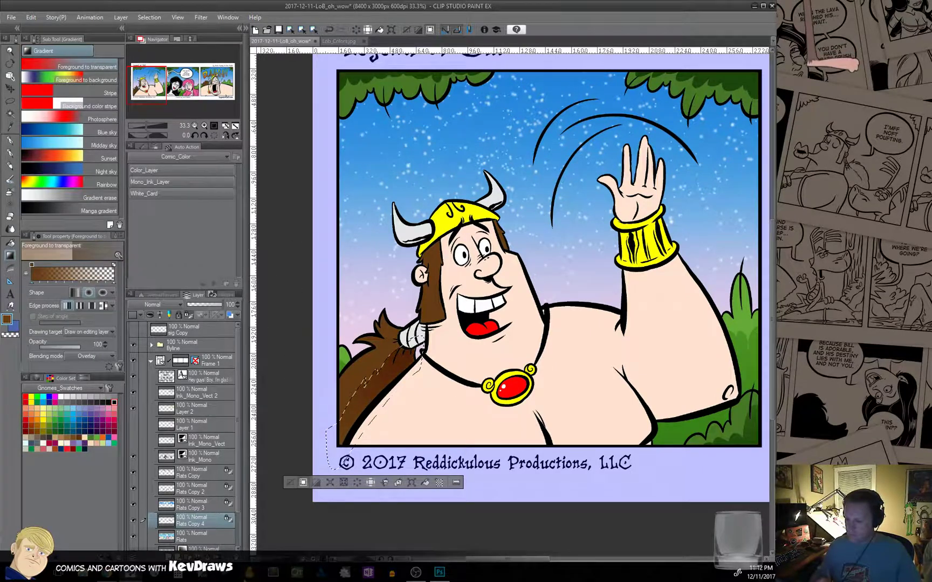
{"action": "left_click", "coordinate": [292, 483]}
Lasso the man's hair along the helmet rim in the first panel, darken it with the same brown gradient, and deselect.
{"action": "left_click_drag", "start_coordinate": [431, 406], "coordinate": [415, 489]}
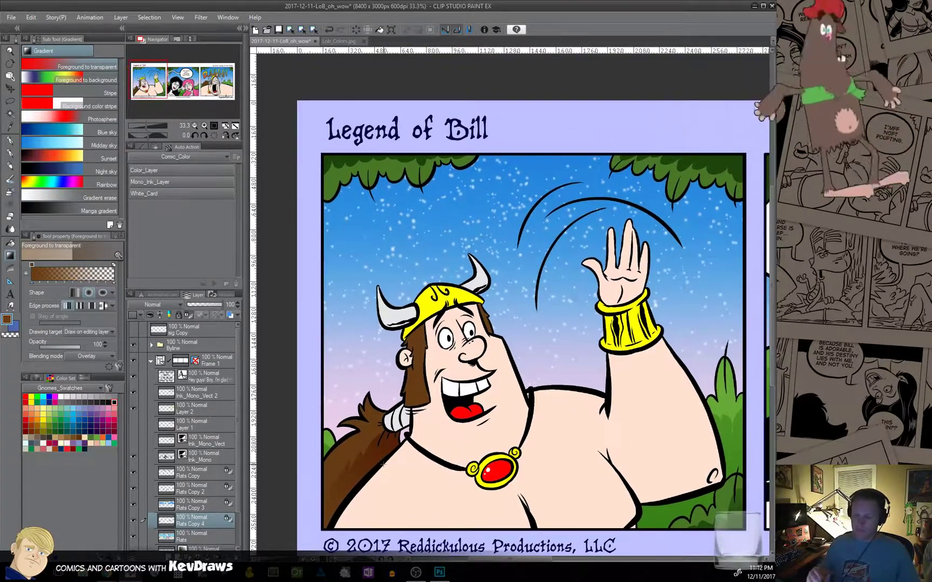
{"action": "left_click", "coordinate": [15, 102]}
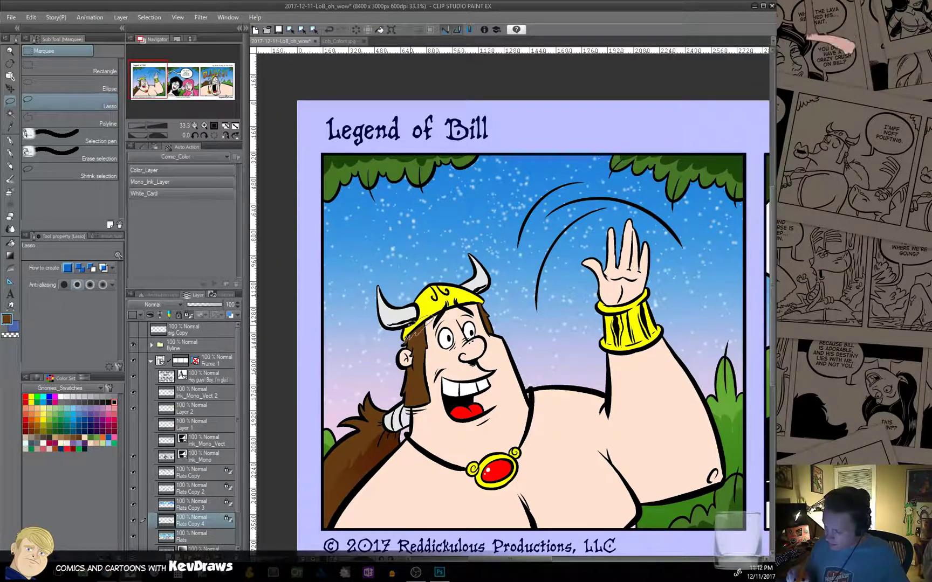
{"action": "left_click_drag", "start_coordinate": [426, 329], "coordinate": [447, 327]}
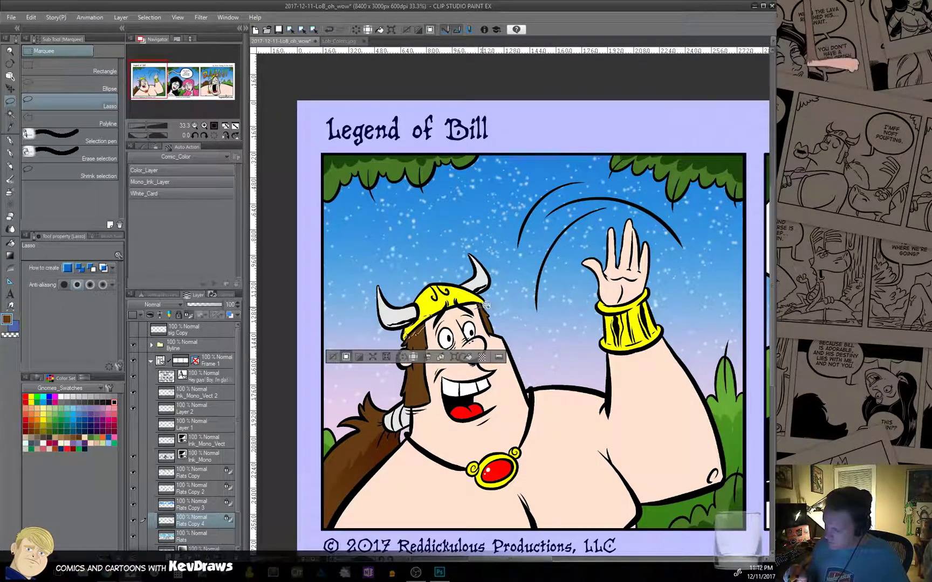
{"action": "key", "text": "g"}
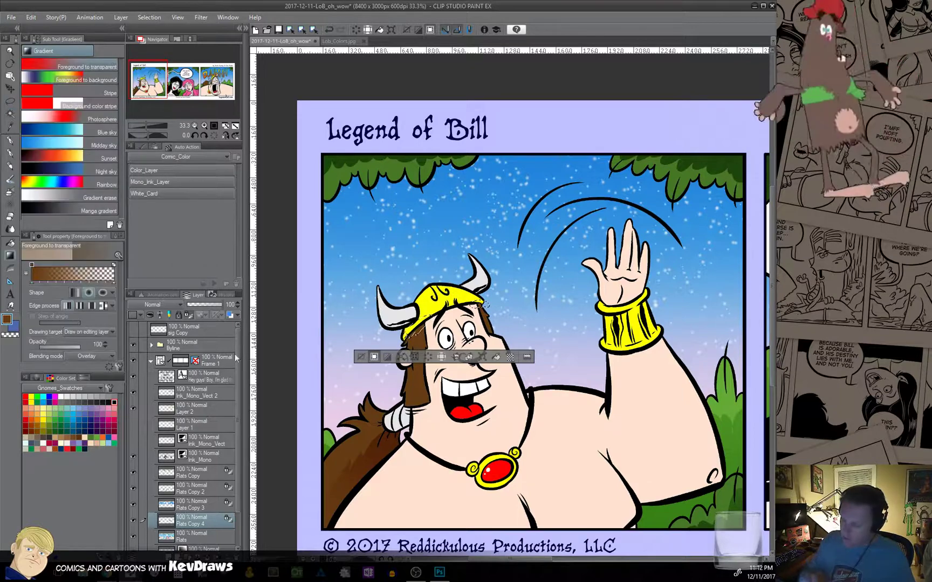
{"action": "left_click", "coordinate": [359, 357]}
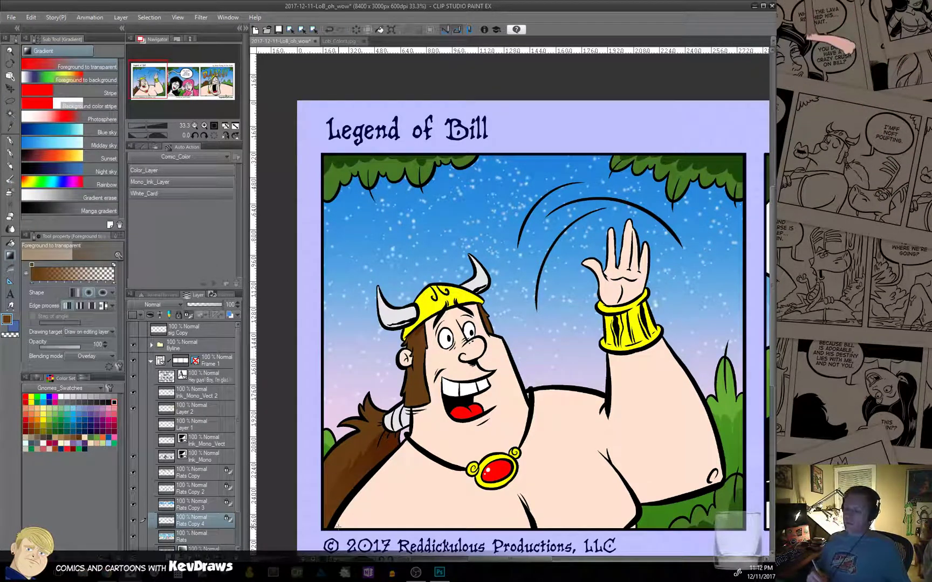
Lasso the lower part of the man's ponytail in the third panel, darken it with the Overlay gradient, and deselect.
{"action": "scroll", "coordinate": [586, 394], "scroll_direction": "right", "scroll_amount": 15}
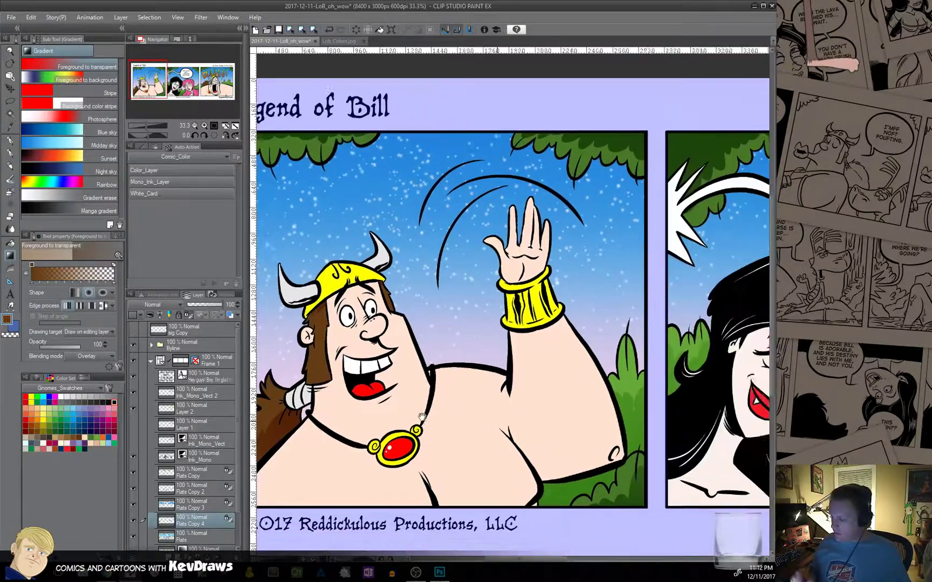
{"action": "scroll", "coordinate": [633, 439], "scroll_direction": "right", "scroll_amount": 6}
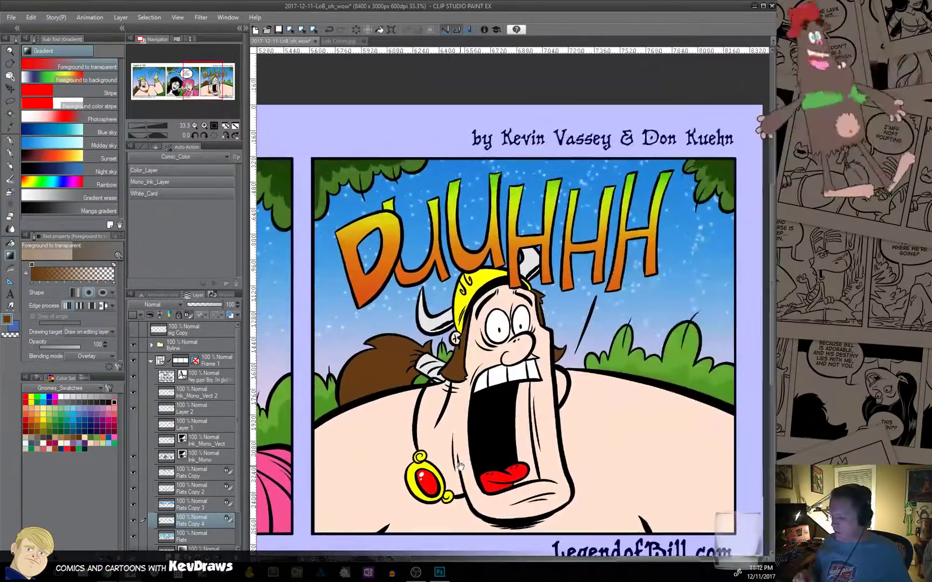
{"action": "left_click", "coordinate": [10, 102]}
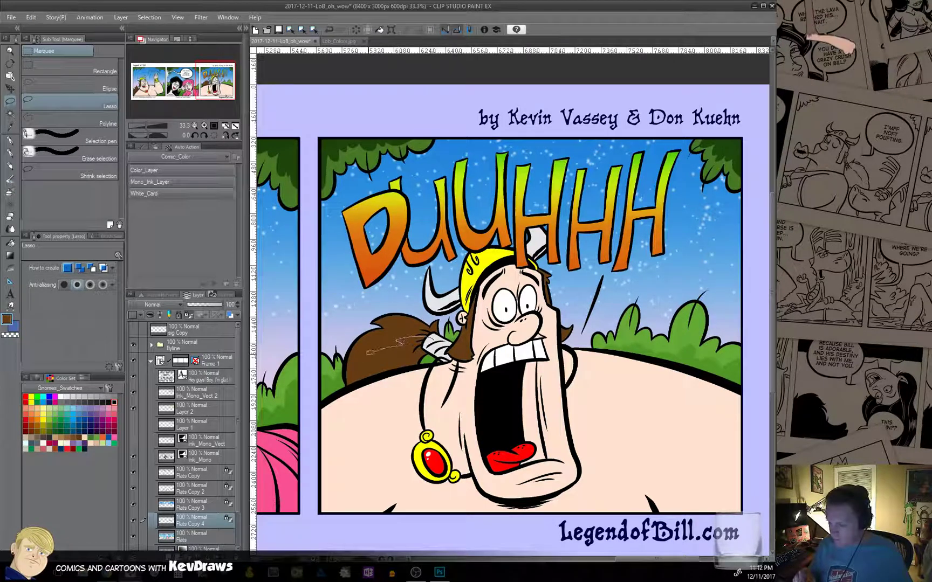
{"action": "left_click_drag", "start_coordinate": [353, 408], "coordinate": [352, 408]}
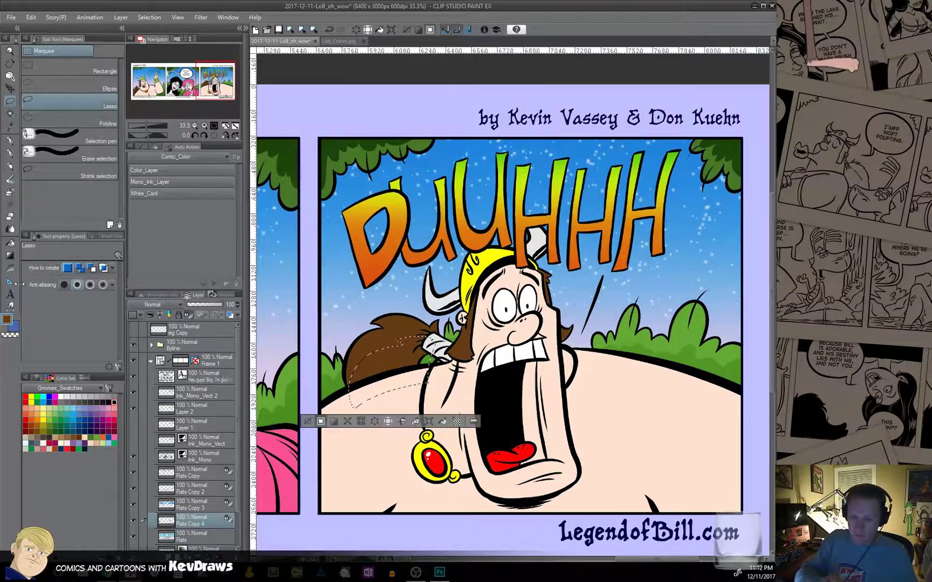
{"action": "left_click", "coordinate": [11, 256]}
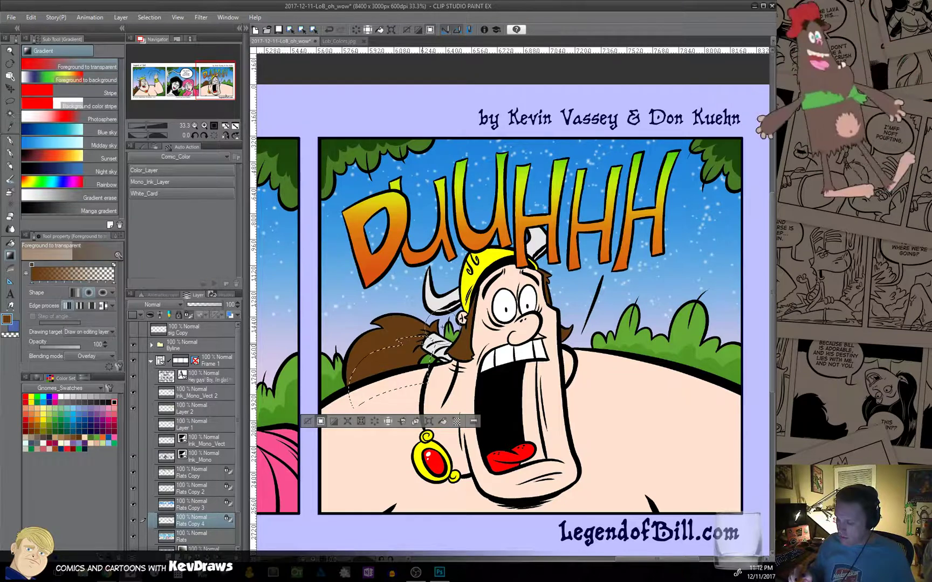
{"action": "left_click_drag", "start_coordinate": [443, 327], "coordinate": [377, 375]}
{"action": "left_click", "coordinate": [307, 422]}
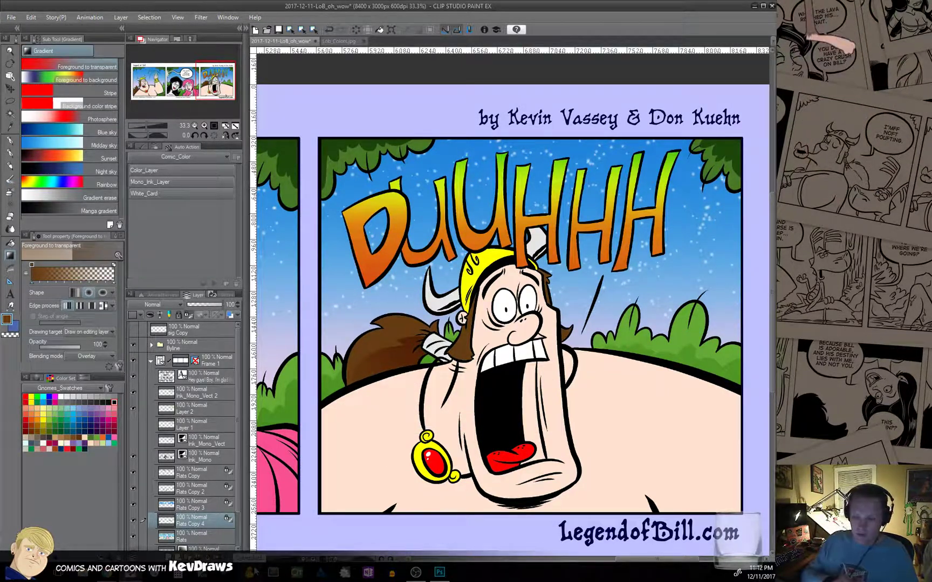
Set the gradient's blending mode to Screen, lighten the lassoed upper part of the third panel's ponytail, and deselect.
{"action": "left_click", "coordinate": [106, 356]}
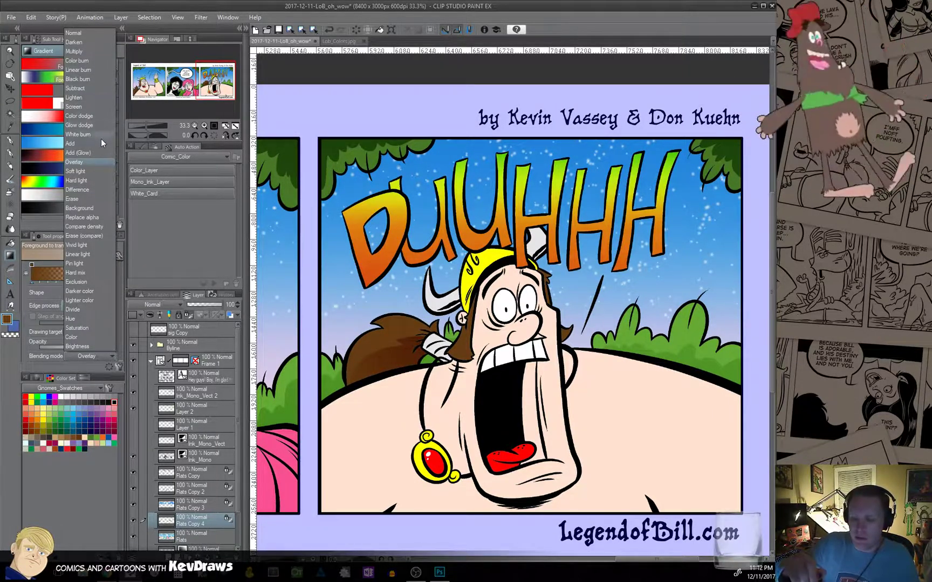
{"action": "left_click", "coordinate": [99, 109]}
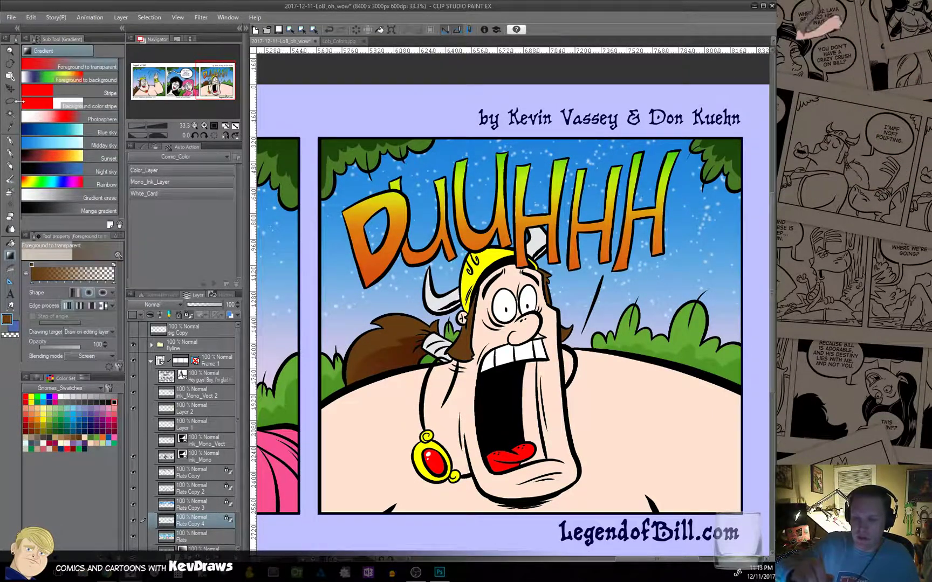
{"action": "key", "text": "m"}
{"action": "left_click_drag", "start_coordinate": [419, 312], "coordinate": [522, 308]}
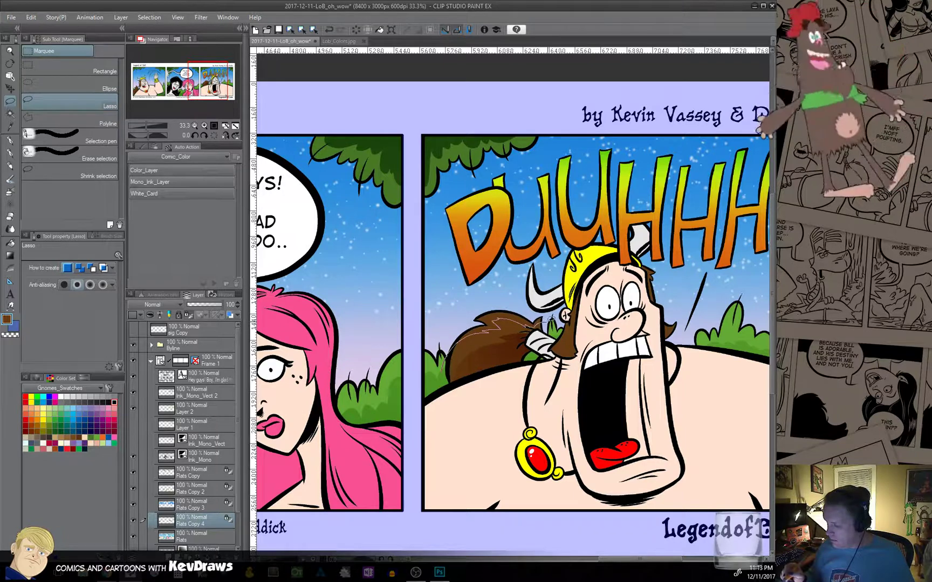
{"action": "mouse_move", "coordinate": [546, 321]}
{"action": "left_mouse_down"}
{"action": "mouse_move", "coordinate": [437, 333]}
{"action": "mouse_move", "coordinate": [440, 370]}
{"action": "left_mouse_up"}
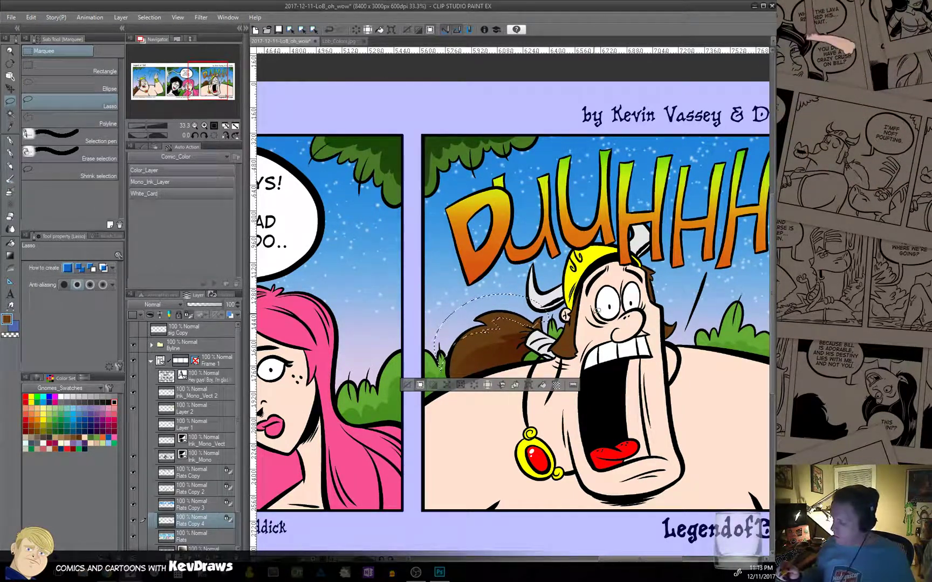
{"action": "left_click", "coordinate": [10, 256]}
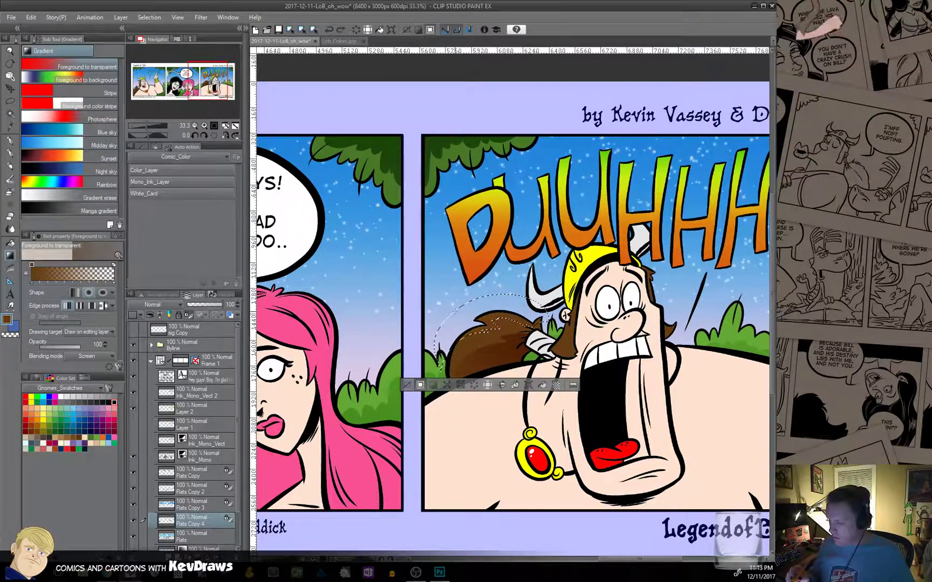
{"action": "left_click", "coordinate": [415, 385]}
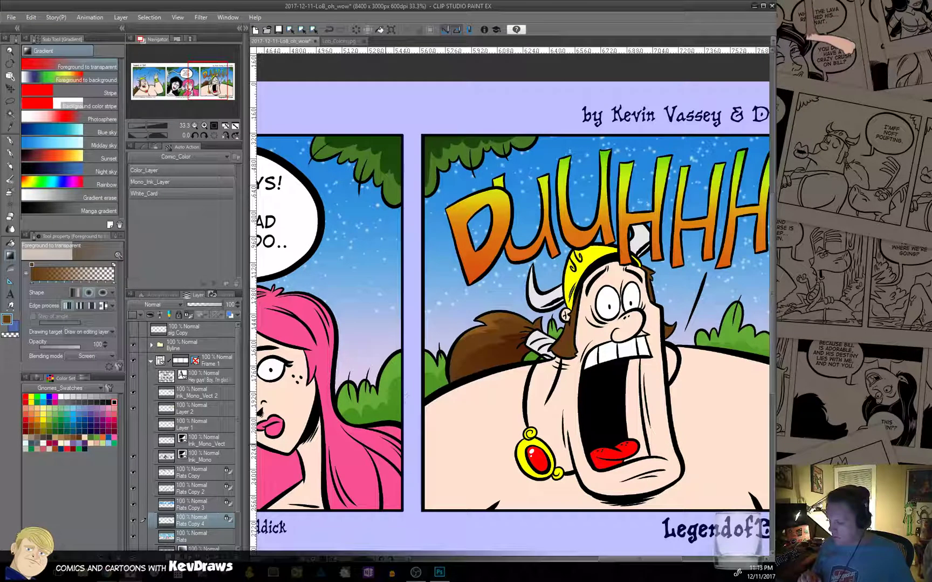
Lasso the upper edge of the man's ponytail in the first panel, lighten it with the Screen gradient, and deselect.
{"action": "left_click_drag", "start_coordinate": [413, 448], "coordinate": [698, 420]}
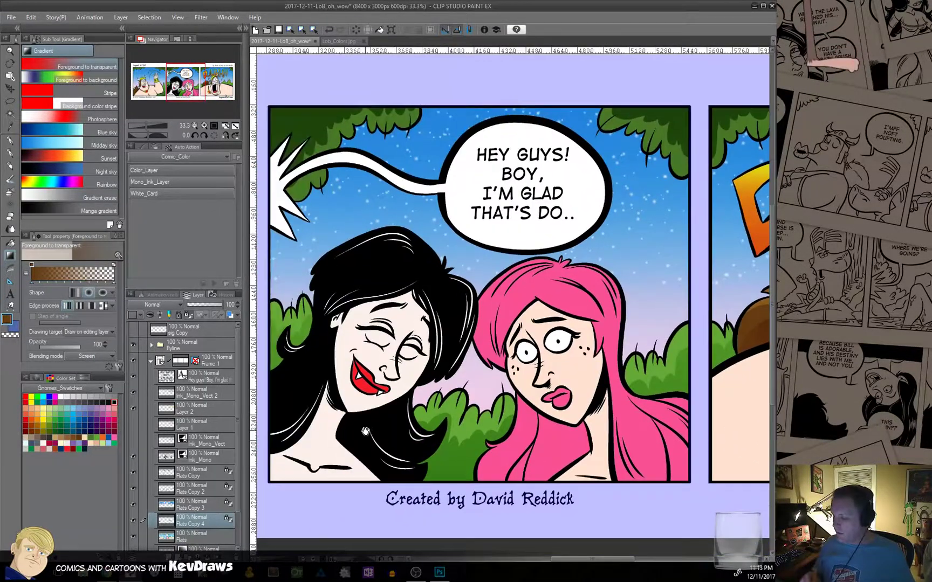
{"action": "left_click_drag", "start_coordinate": [269, 429], "coordinate": [618, 409]}
{"action": "left_click_drag", "start_coordinate": [407, 410], "coordinate": [589, 405]}
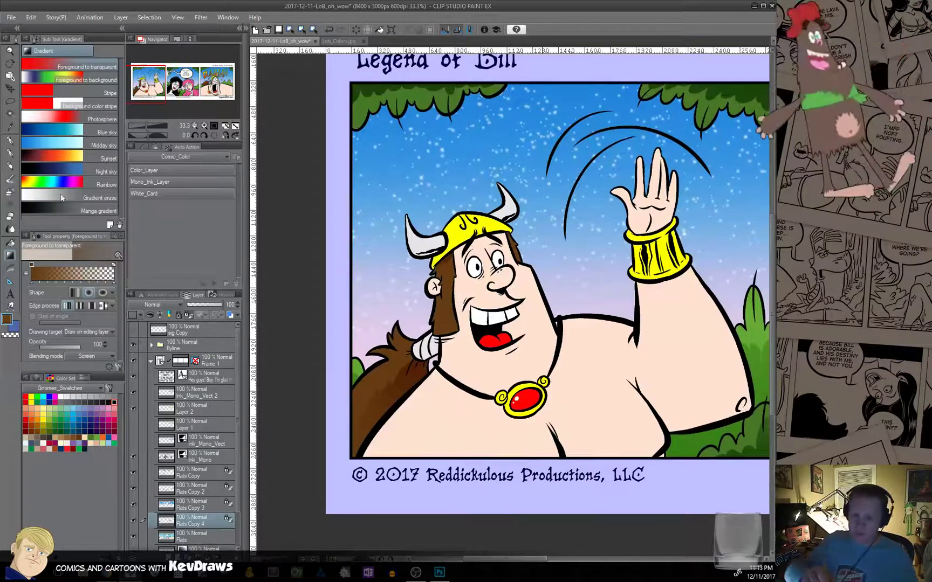
{"action": "left_click", "coordinate": [10, 101]}
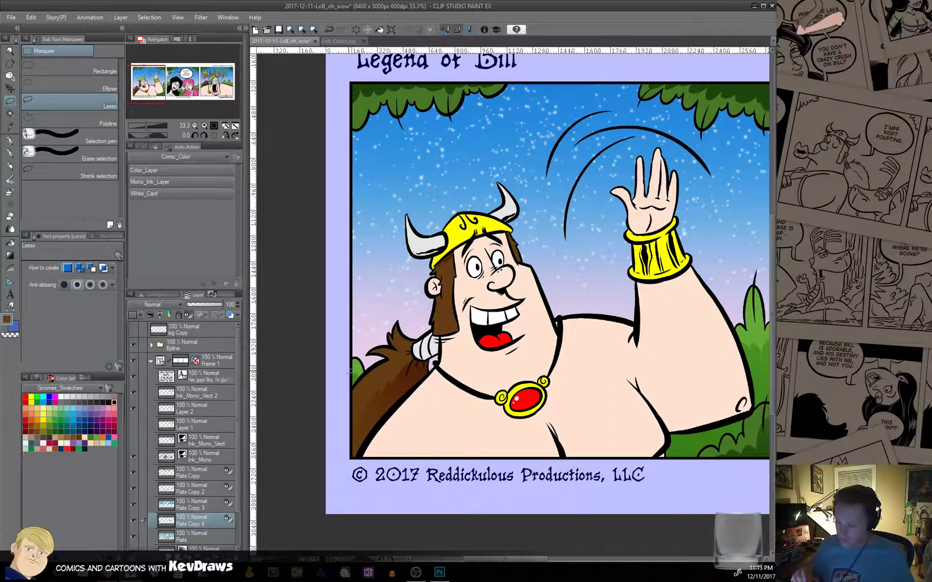
{"action": "mouse_move", "coordinate": [342, 414]}
{"action": "left_mouse_down"}
{"action": "mouse_move", "coordinate": [399, 360]}
{"action": "mouse_move", "coordinate": [378, 350]}
{"action": "mouse_move", "coordinate": [371, 323]}
{"action": "mouse_move", "coordinate": [343, 415]}
{"action": "left_mouse_up"}
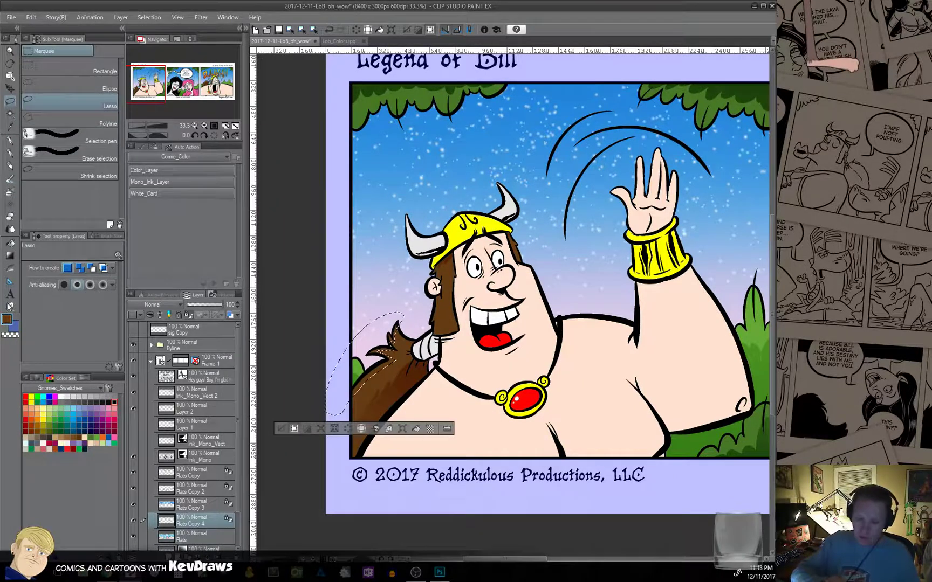
{"action": "left_click", "coordinate": [10, 256]}
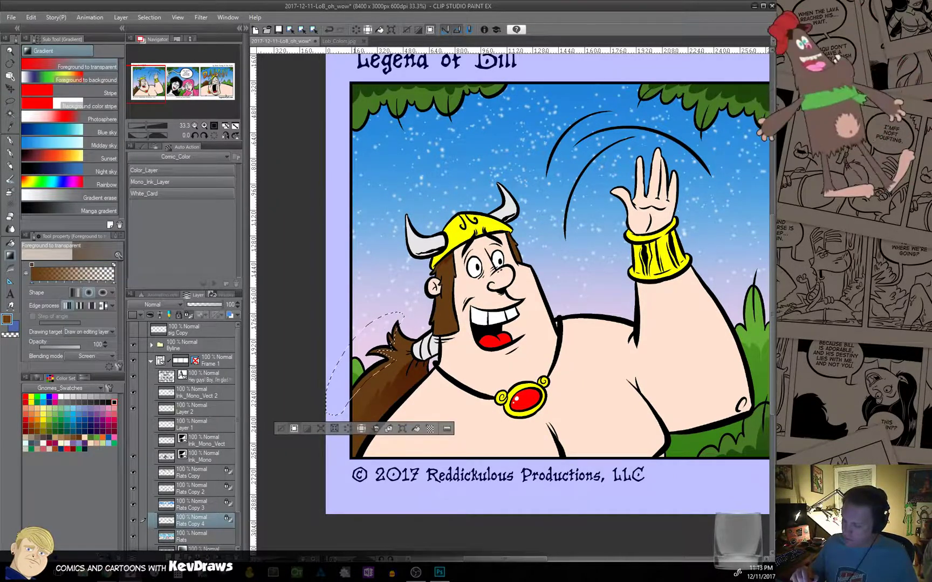
{"action": "left_click_drag", "start_coordinate": [357, 355], "coordinate": [426, 356]}
{"action": "key", "text": "ctrl+d"}
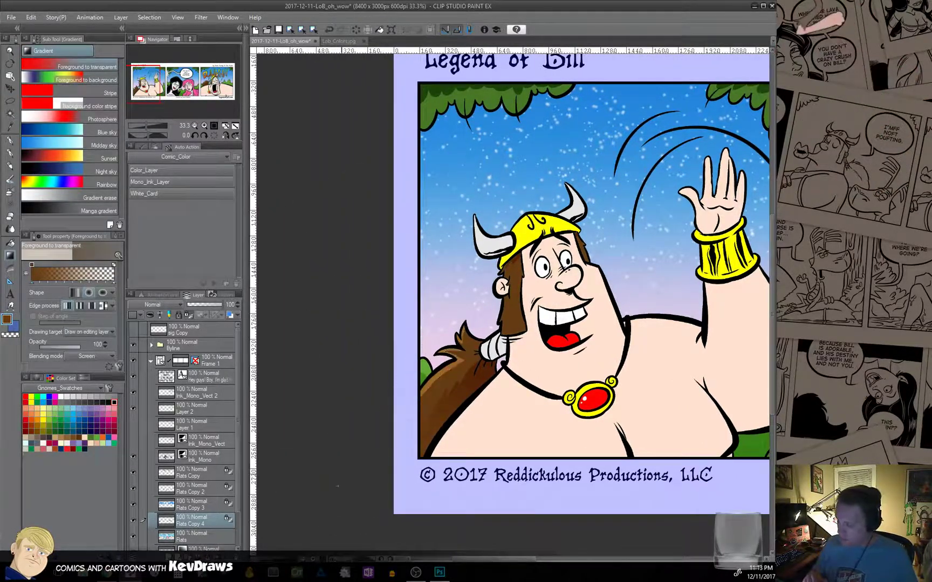
Undo the last Screen highlight on the man's ponytail in the first panel and clear its selection.
{"action": "key", "text": "ctrl+z"}
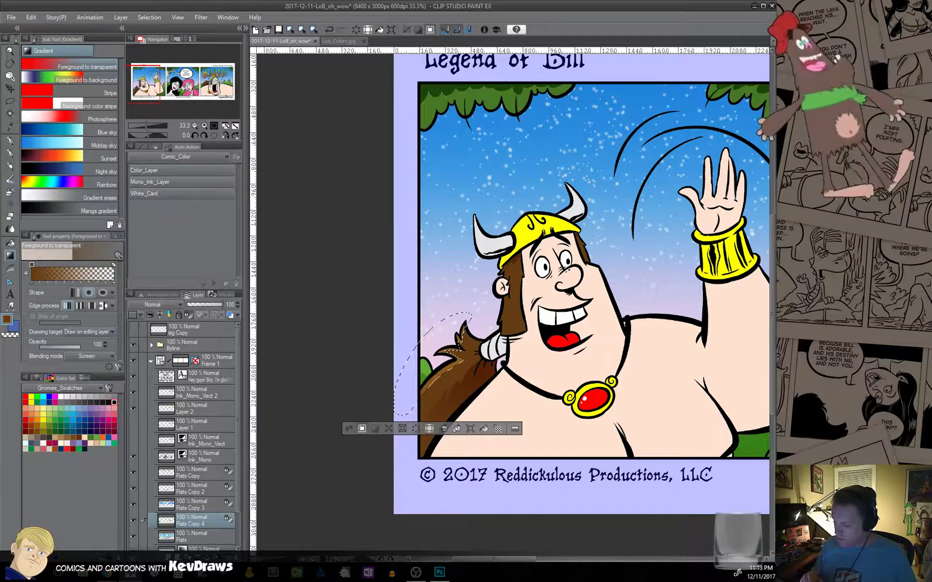
{"action": "key", "text": "ctrl+d"}
{"action": "key", "text": "ctrl+z"}
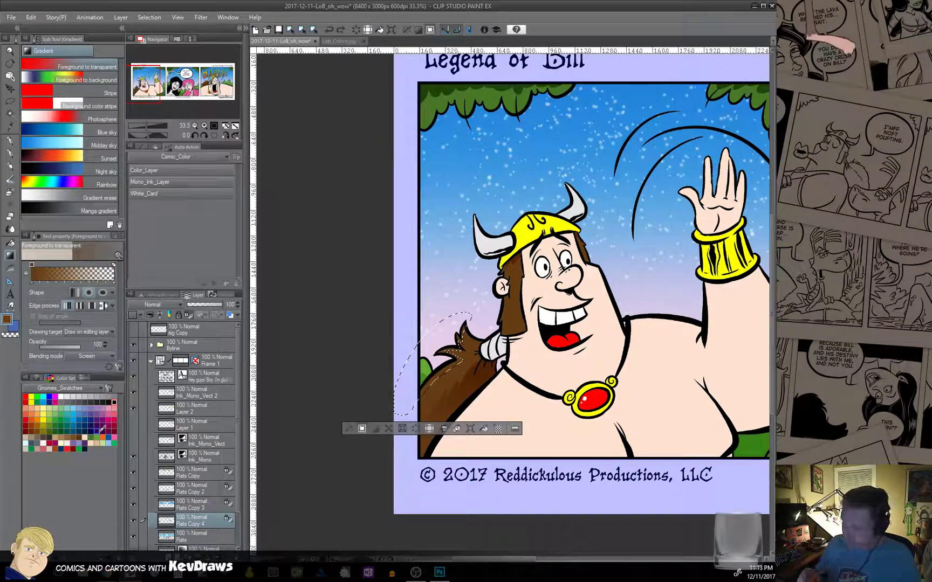
{"action": "left_click", "coordinate": [10, 101]}
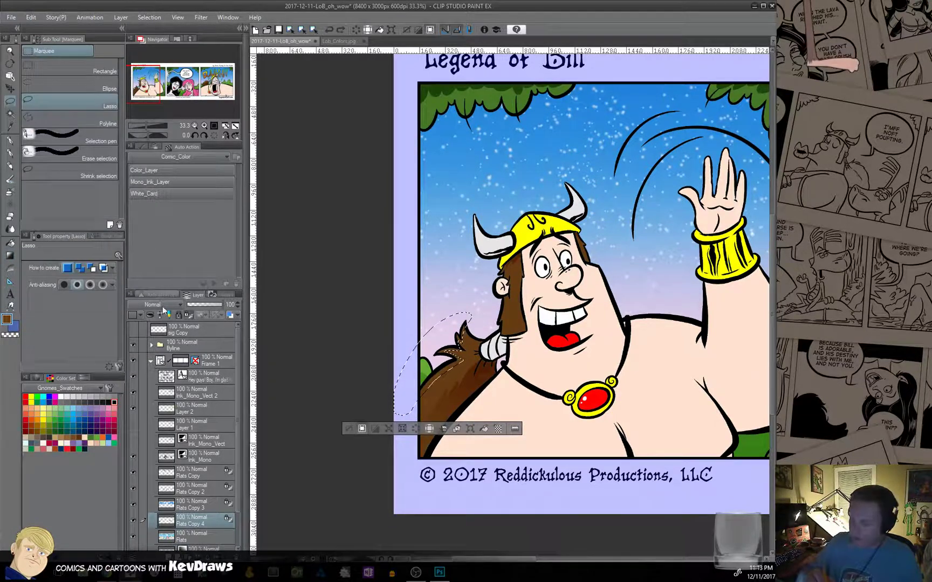
{"action": "left_click", "coordinate": [359, 381]}
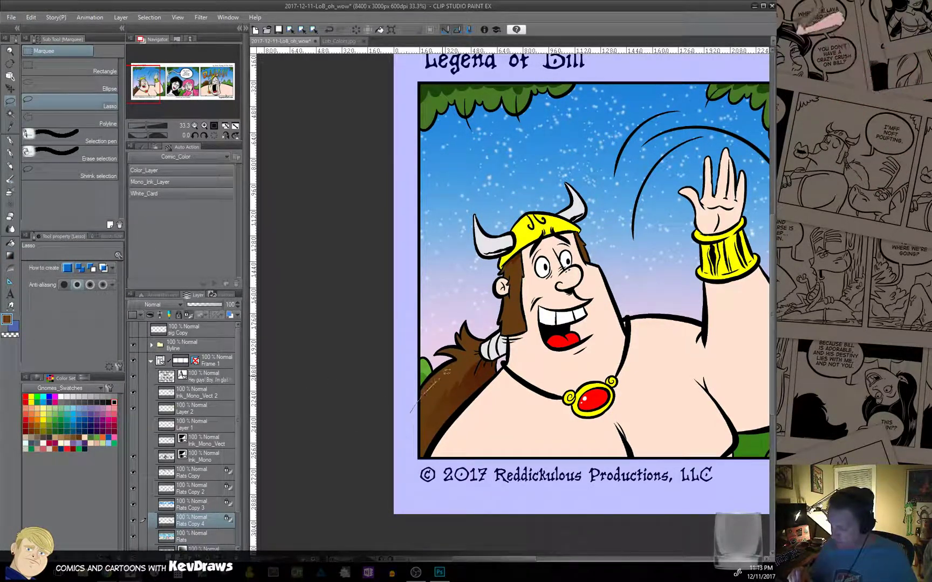
Lasso the upper edge and spiky tips of the first panel's ponytail again, lighten them with the Screen gradient, and deselect.
{"action": "mouse_move", "coordinate": [410, 413]}
{"action": "left_mouse_down"}
{"action": "mouse_move", "coordinate": [467, 356]}
{"action": "mouse_move", "coordinate": [460, 349]}
{"action": "mouse_move", "coordinate": [473, 312]}
{"action": "mouse_move", "coordinate": [477, 346]}
{"action": "left_mouse_up"}
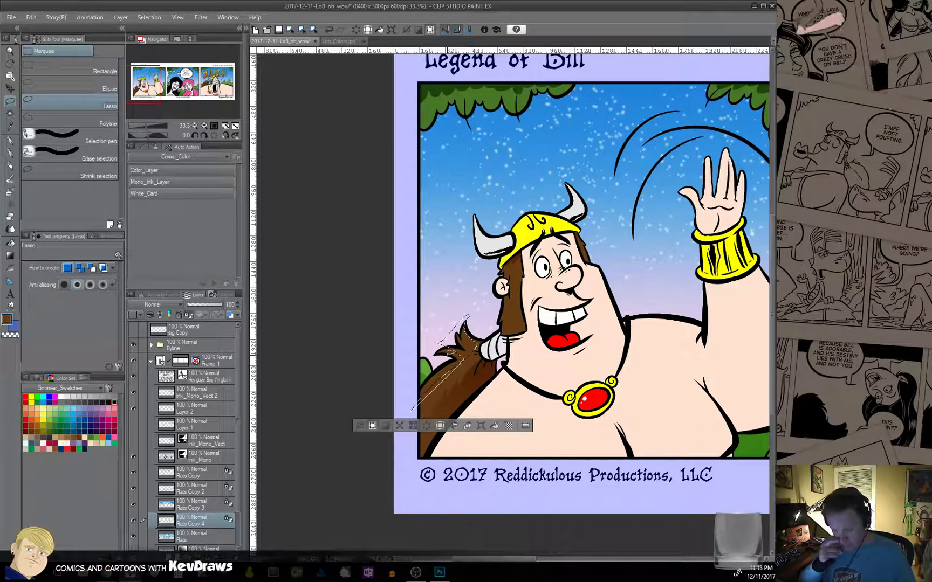
{"action": "key", "text": "ctrl+z"}
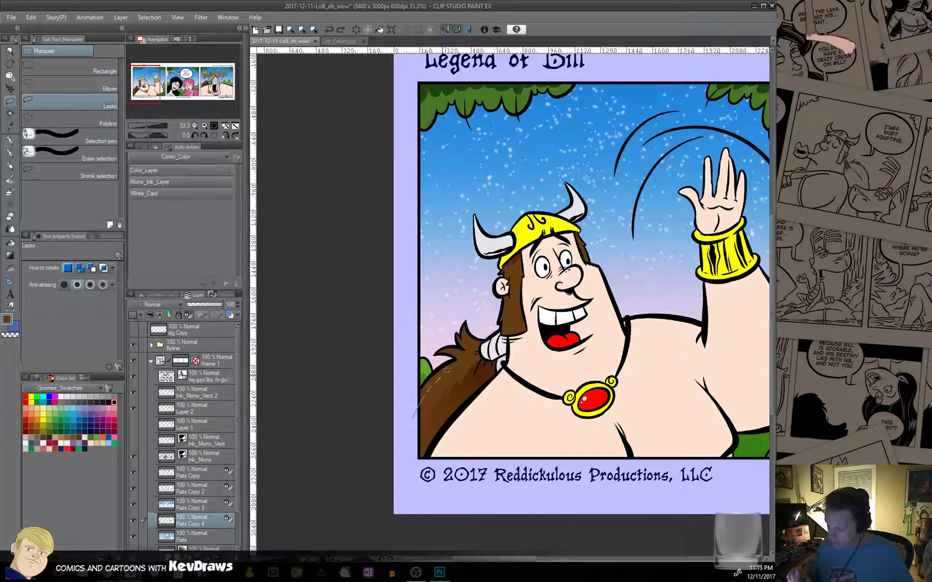
{"action": "mouse_move", "coordinate": [463, 354]}
{"action": "left_mouse_down"}
{"action": "mouse_move", "coordinate": [459, 333]}
{"action": "mouse_move", "coordinate": [486, 322]}
{"action": "left_mouse_up"}
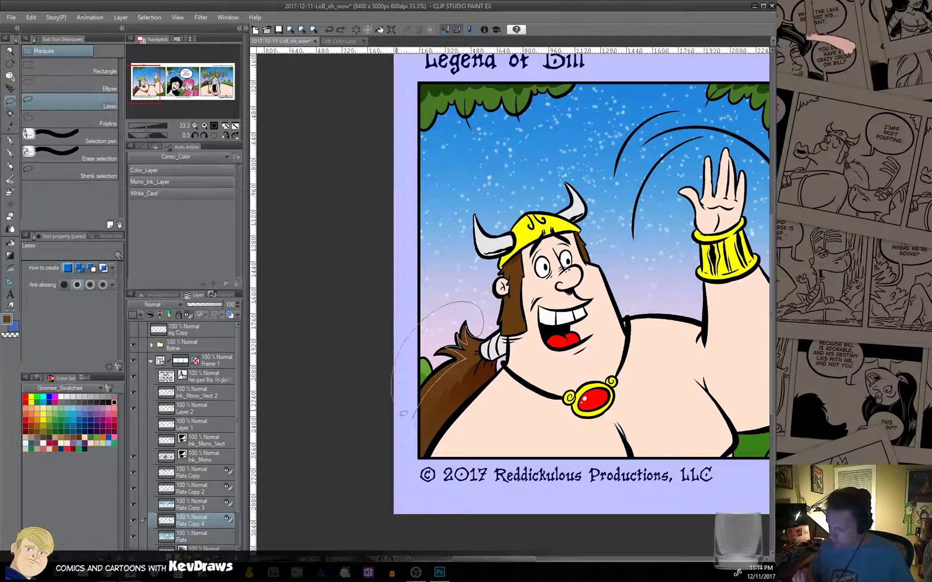
{"action": "left_click_drag", "start_coordinate": [404, 414], "coordinate": [406, 416]}
{"action": "key", "text": "g"}
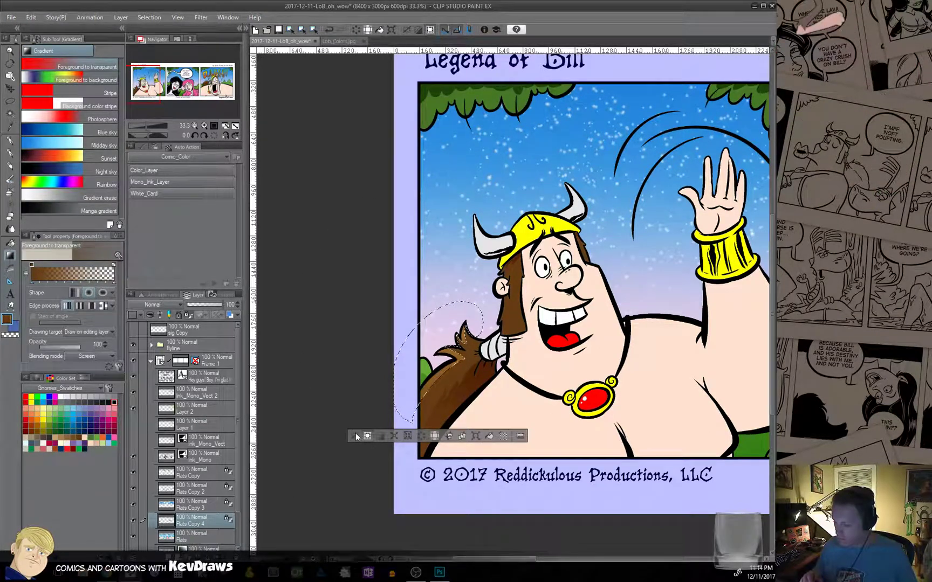
{"action": "key", "text": "ctrl+d"}
{"action": "key", "text": "ctrl+z"}
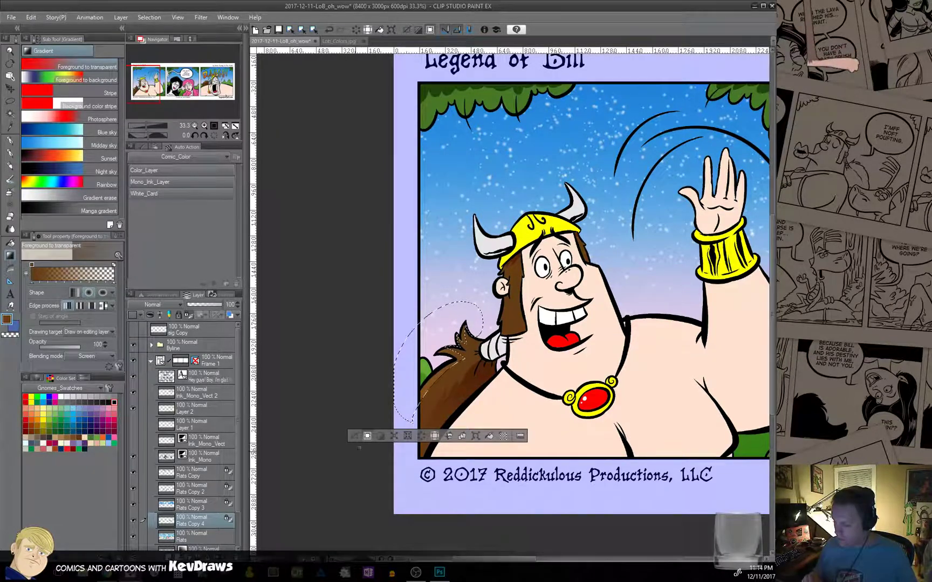
{"action": "key", "text": "ctrl+d"}
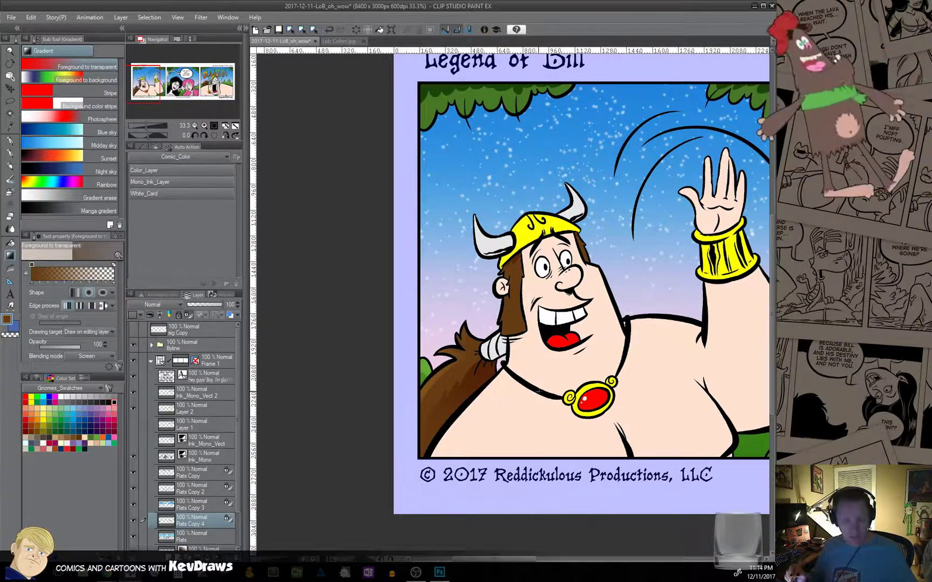
Lasso the back edge of the man's hair below his ear in the first panel, lighten it with the Screen gradient, and deselect.
{"action": "left_click", "coordinate": [545, 403], "text": "alt"}
{"action": "left_click", "coordinate": [547, 407], "text": "alt"}
{"action": "left_click", "coordinate": [546, 407], "text": "alt"}
{"action": "left_click_drag", "start_coordinate": [577, 404], "coordinate": [501, 422]}
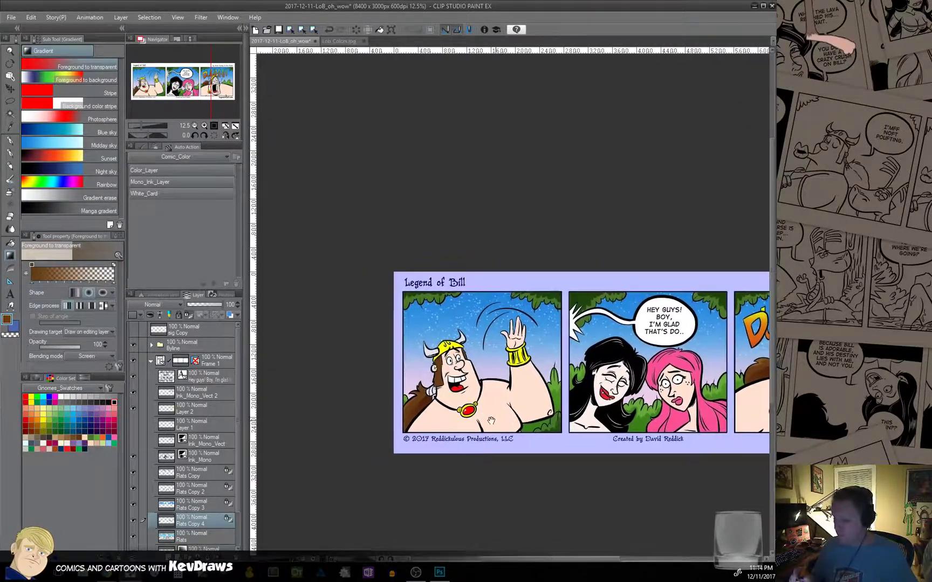
{"action": "left_click", "coordinate": [453, 407], "text": "ctrl"}
{"action": "left_click", "coordinate": [376, 387], "text": "ctrl"}
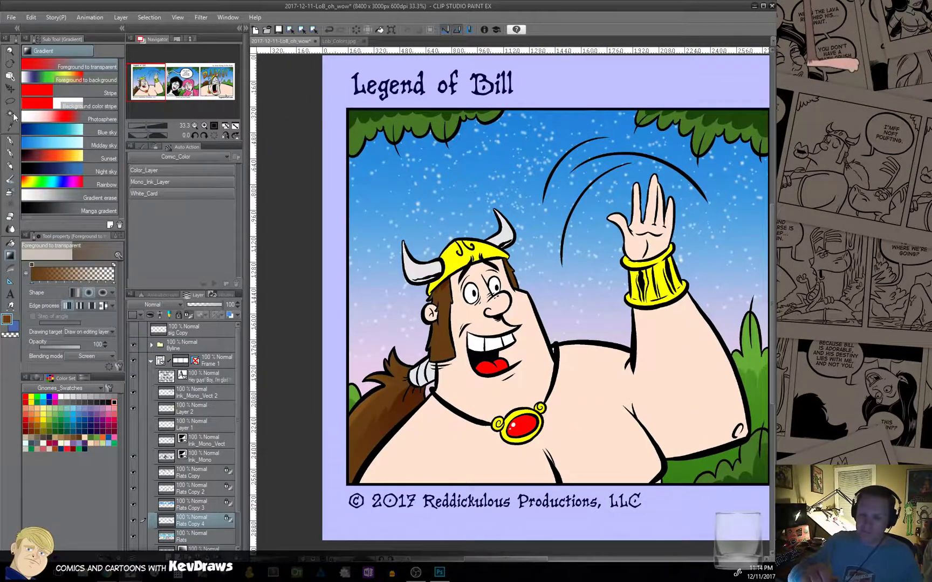
{"action": "left_click", "coordinate": [11, 101]}
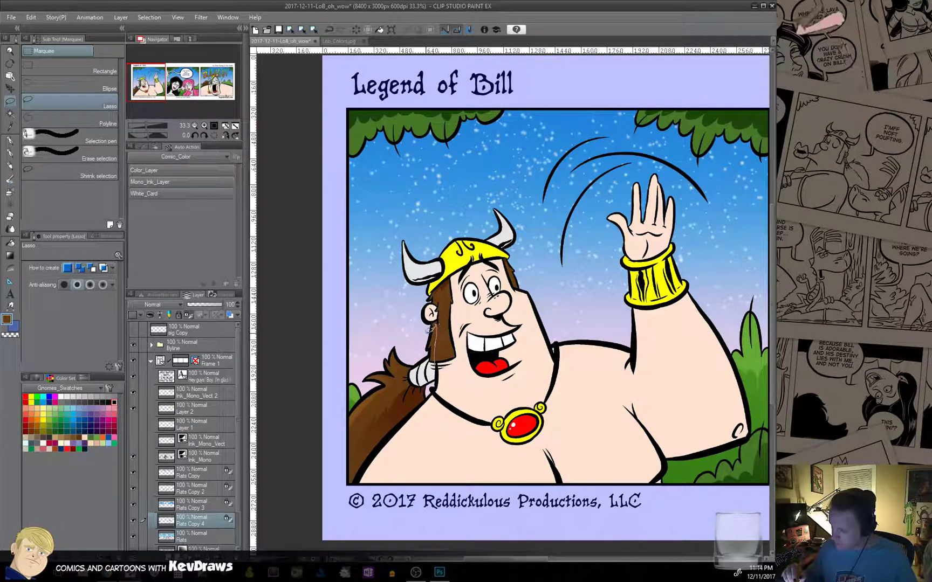
{"action": "mouse_move", "coordinate": [429, 328]}
{"action": "left_mouse_down"}
{"action": "mouse_move", "coordinate": [424, 357]}
{"action": "mouse_move", "coordinate": [436, 368]}
{"action": "left_mouse_up"}
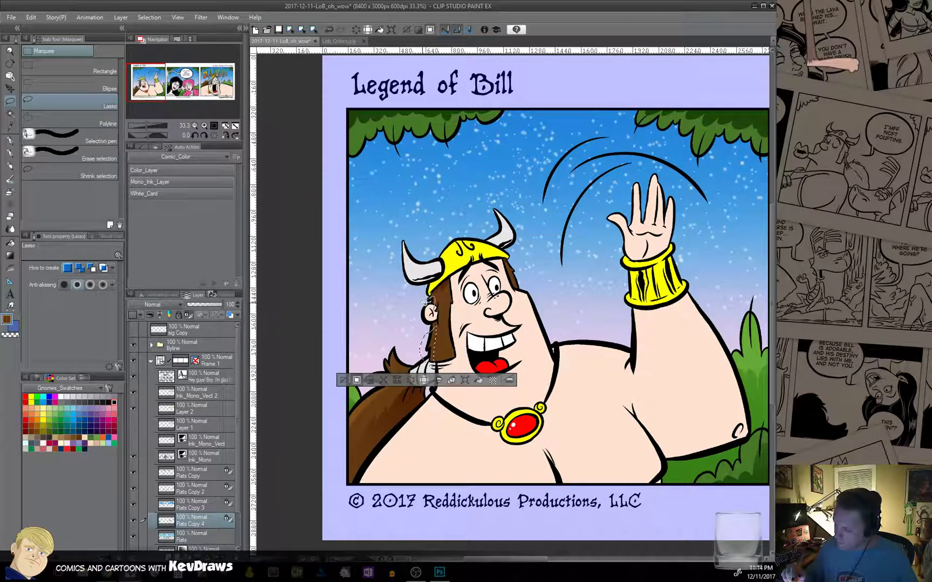
{"action": "key", "text": "g"}
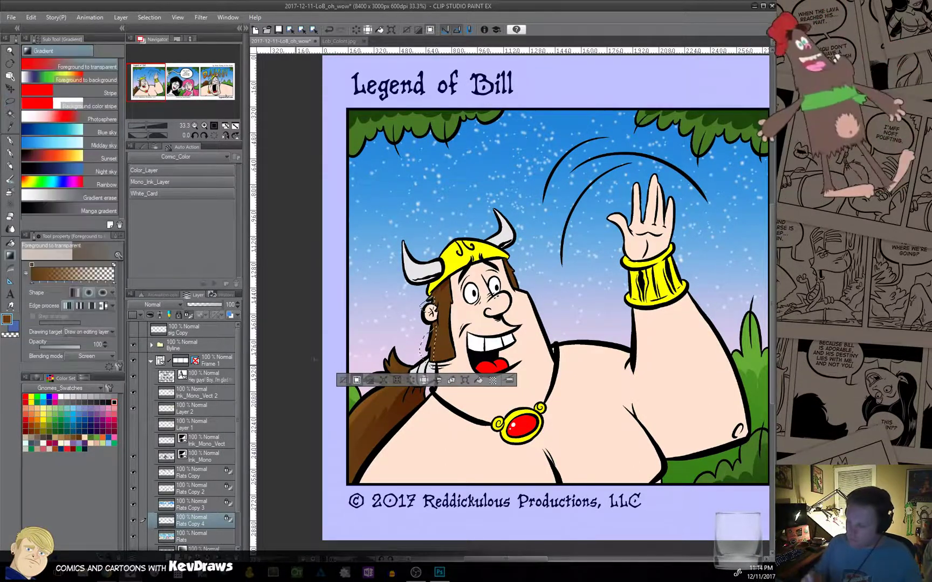
{"action": "key", "text": "ctrl+d"}
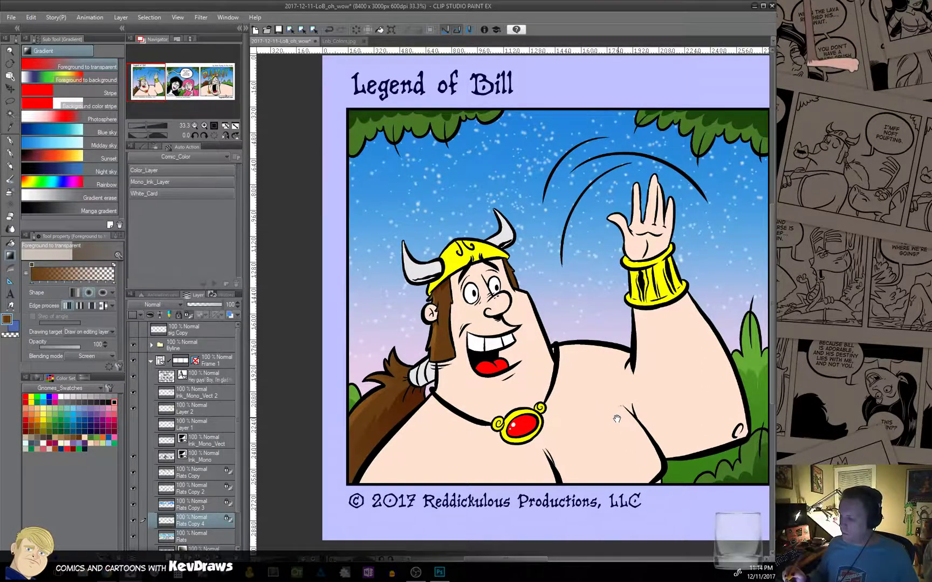
Lasso the back edge of the man's hair below his ear in the third panel, lighten it with the Screen gradient, and deselect.
{"action": "left_click_drag", "start_coordinate": [617, 419], "coordinate": [305, 439]}
{"action": "left_click_drag", "start_coordinate": [755, 442], "coordinate": [301, 449]}
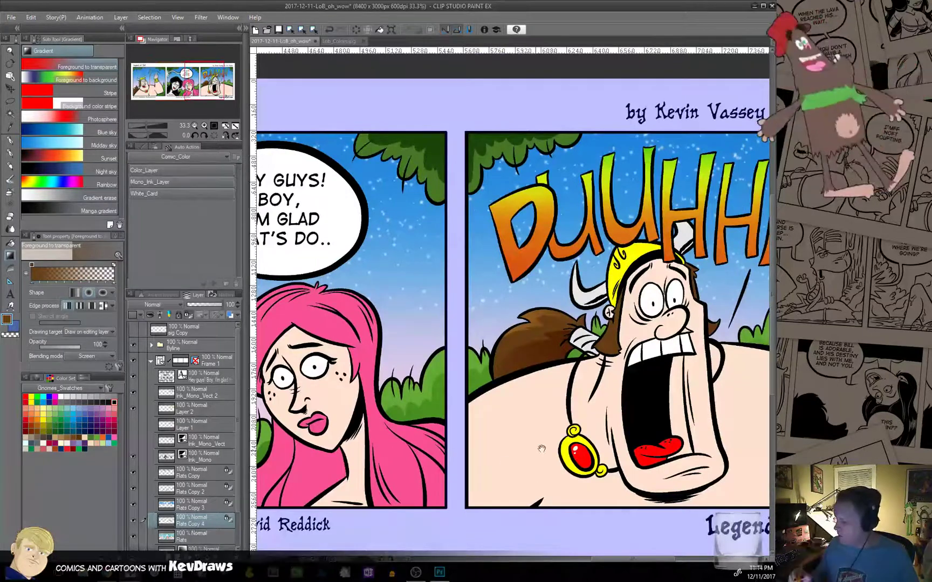
{"action": "left_click_drag", "start_coordinate": [576, 432], "coordinate": [447, 438]}
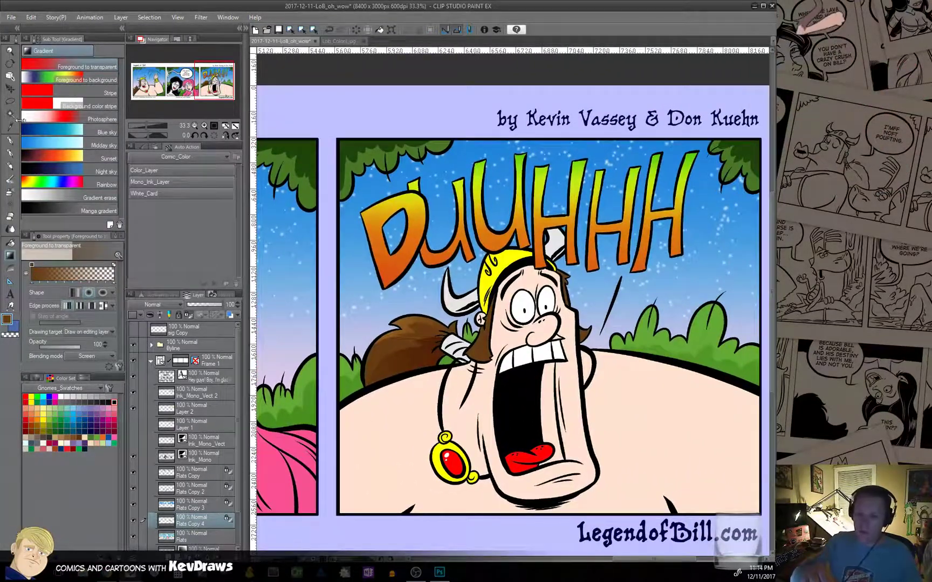
{"action": "left_click", "coordinate": [10, 101]}
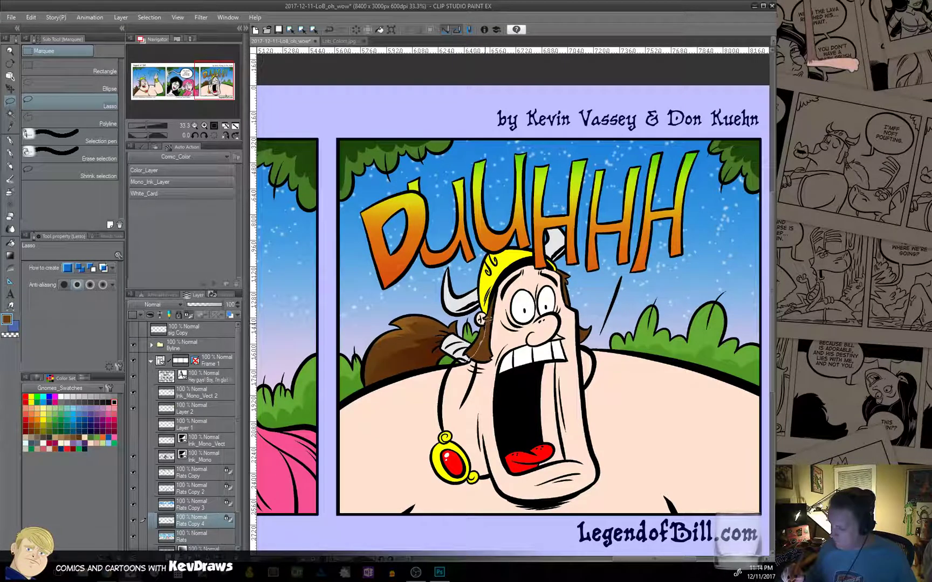
{"action": "left_click_drag", "start_coordinate": [465, 343], "coordinate": [477, 325]}
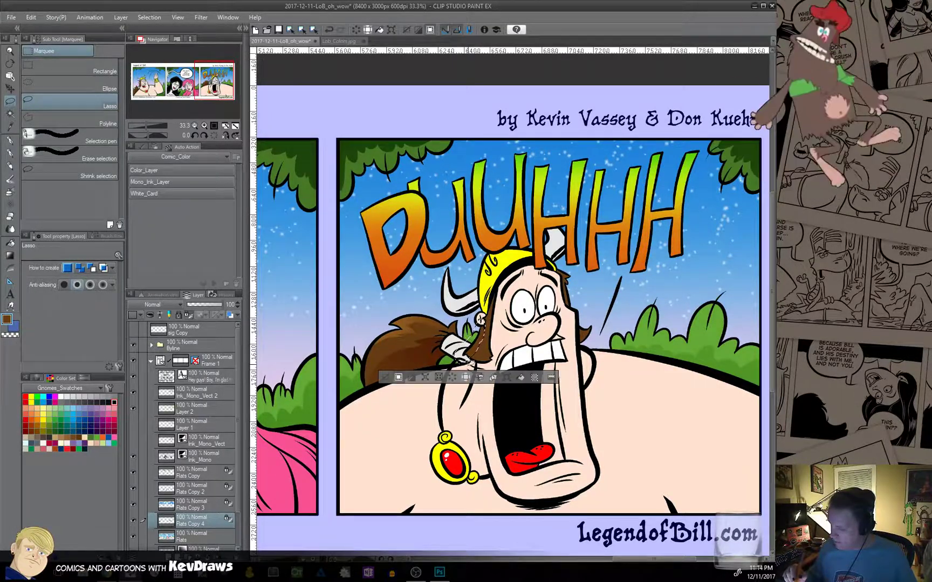
{"action": "left_click", "coordinate": [10, 256]}
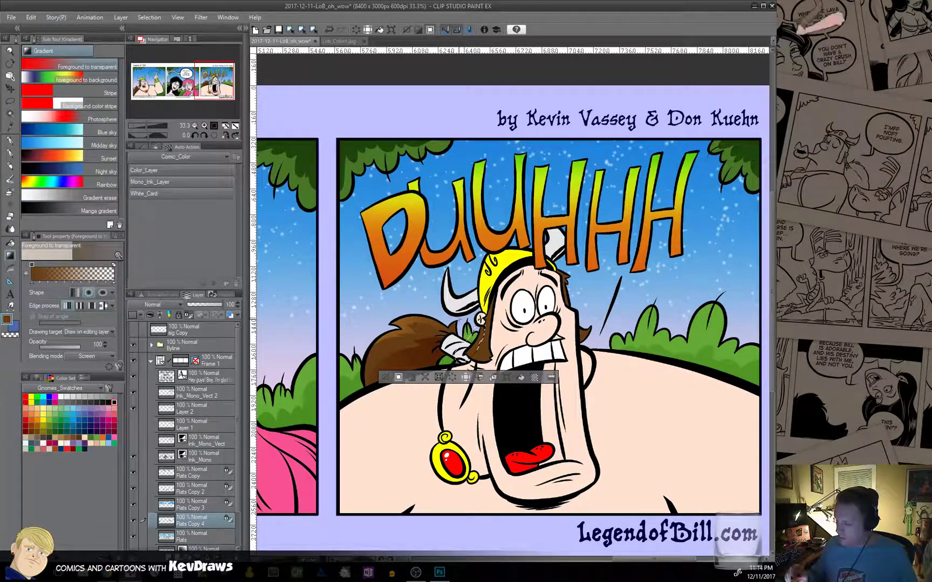
{"action": "key", "text": "ctrl+d"}
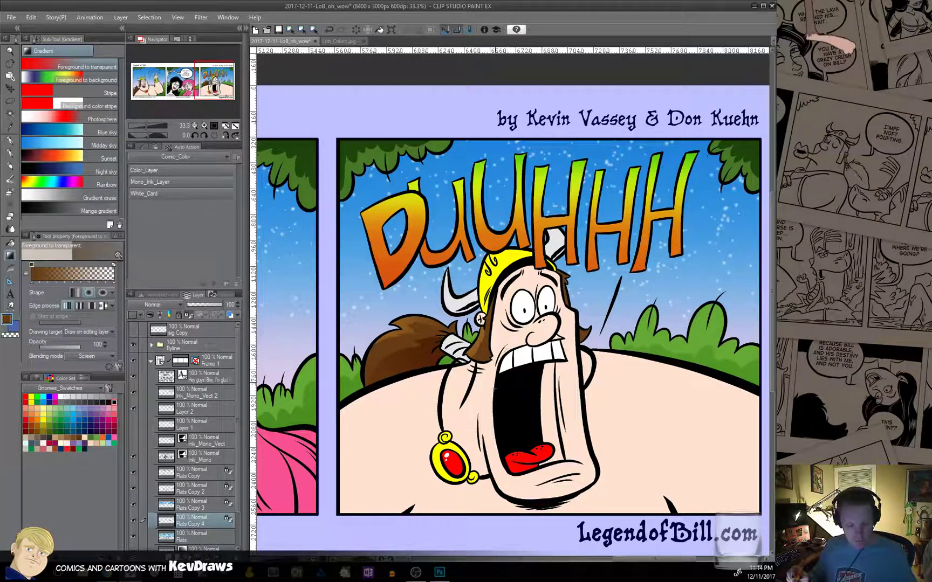
Save the comic strip and close the Lob_Colors.jpg reference image.
{"action": "scroll", "coordinate": [505, 415], "scroll_direction": "down", "scroll_amount": 6}
{"action": "left_click_drag", "start_coordinate": [500, 448], "coordinate": [536, 421]}
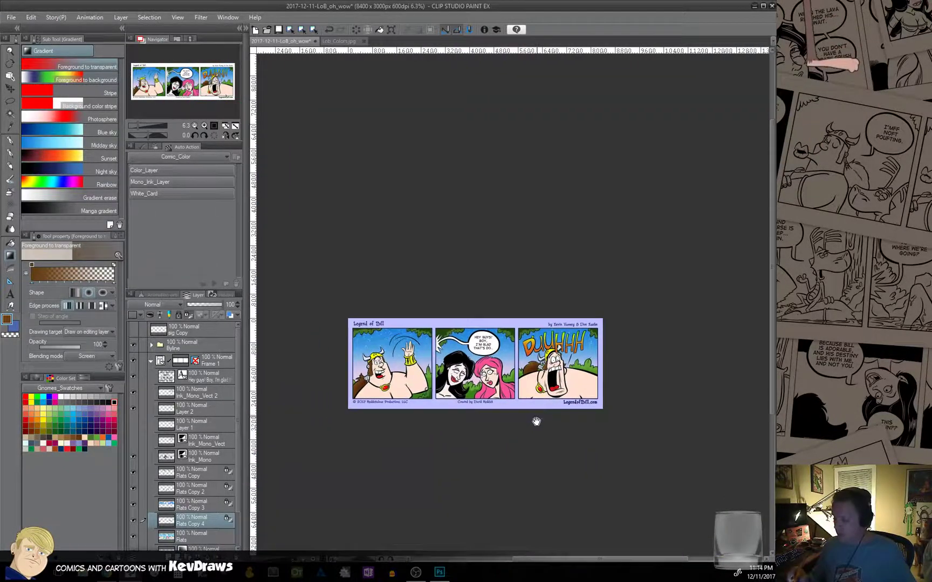
{"action": "left_click_drag", "start_coordinate": [509, 459], "coordinate": [532, 428]}
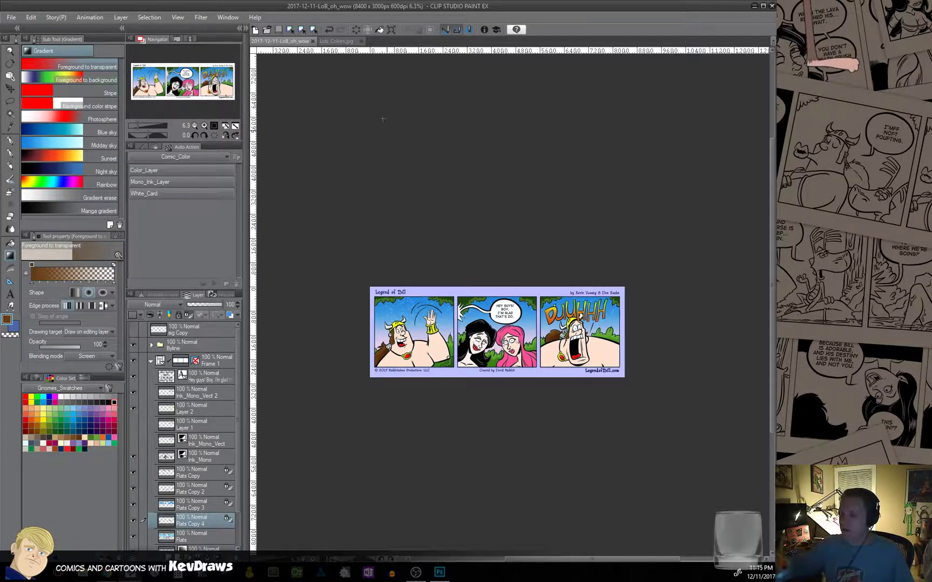
{"action": "left_click", "coordinate": [362, 44]}
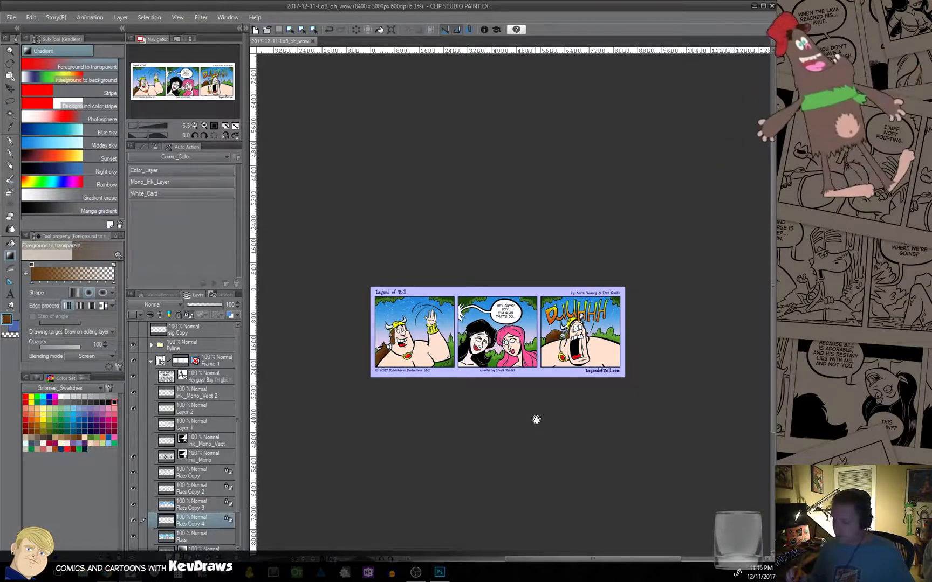
{"action": "scroll", "coordinate": [540, 419], "scroll_direction": "up", "scroll_amount": 2}
{"action": "left_click_drag", "start_coordinate": [540, 419], "coordinate": [579, 437]}
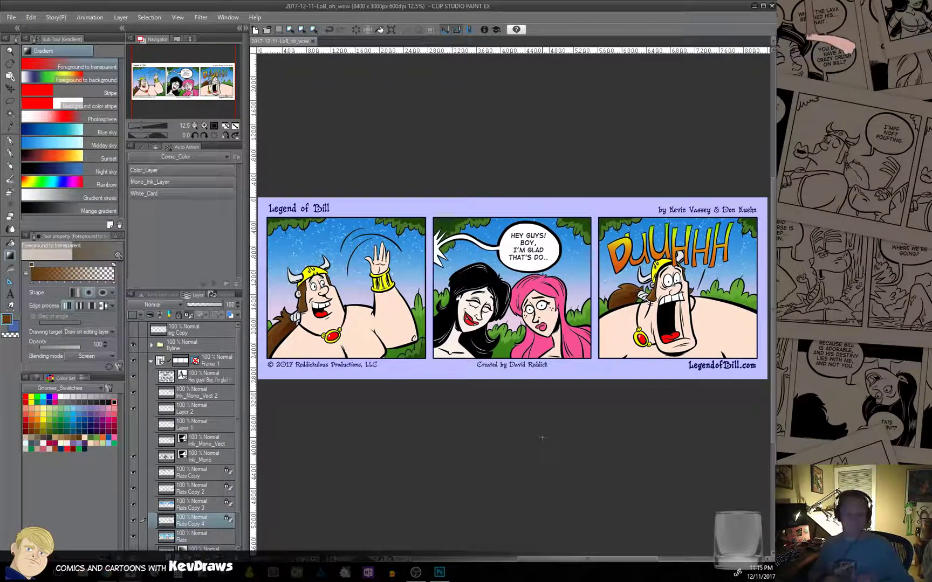